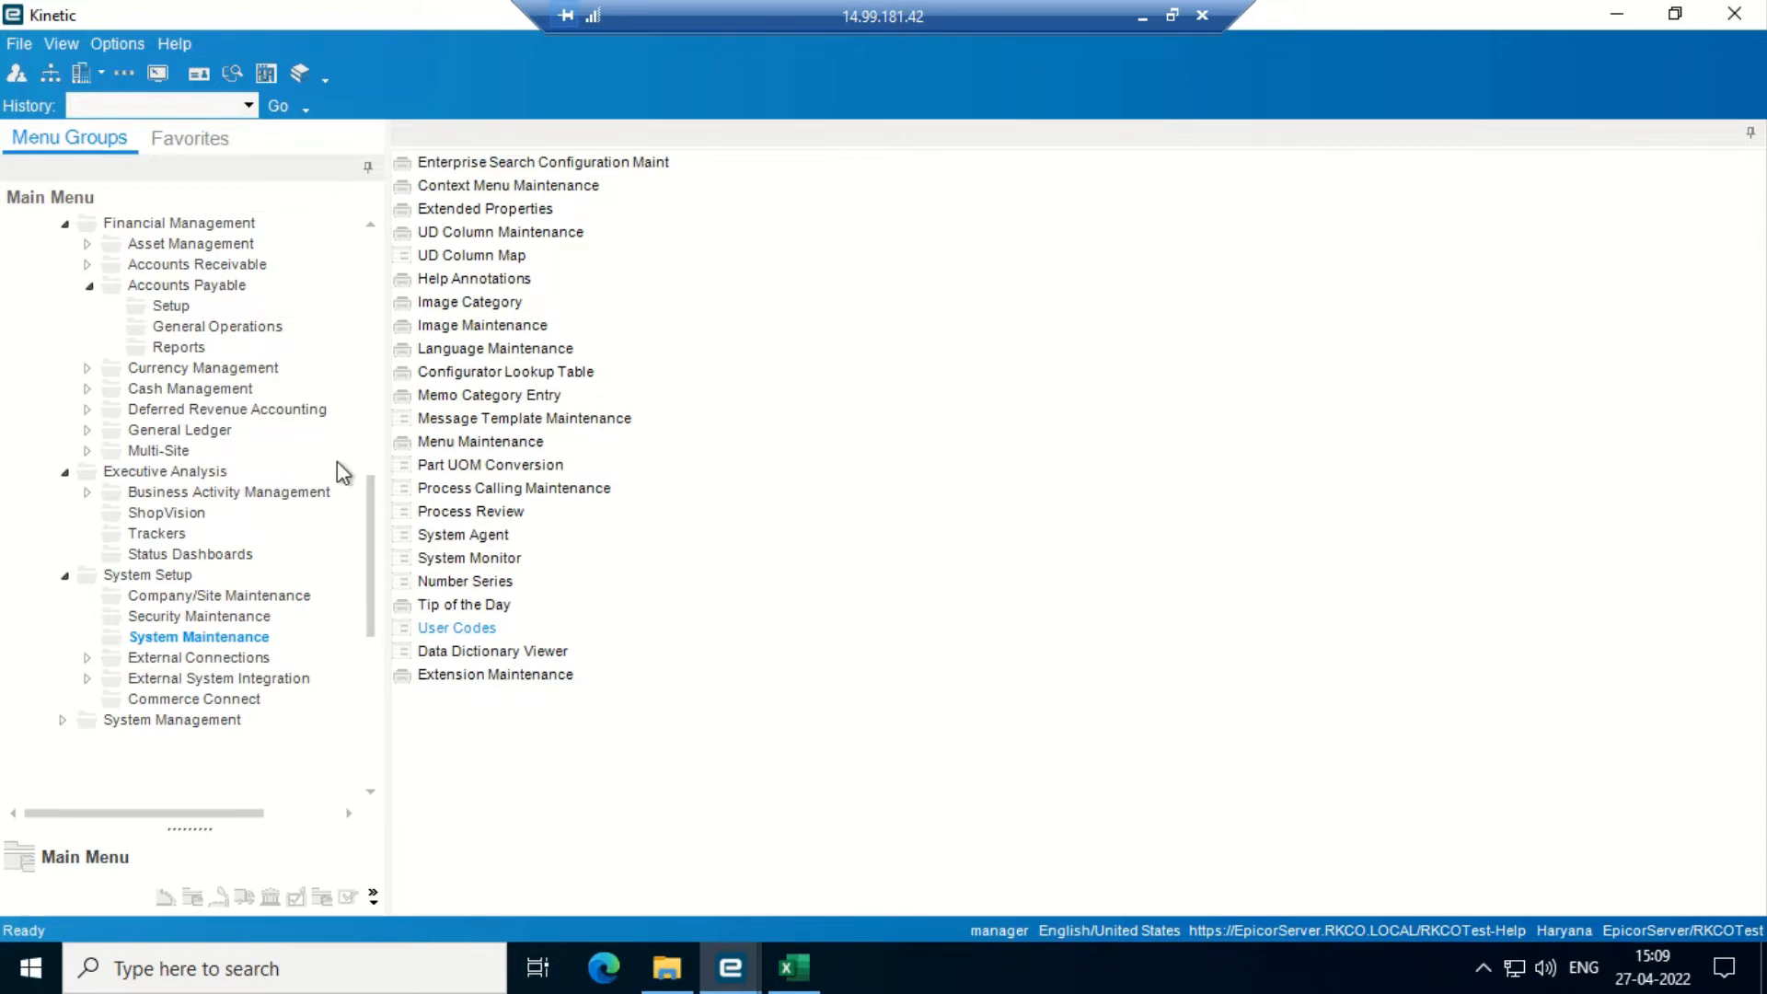
- Expand Accounts Payable > General Operations in the menu tree and launch AP Invoice Entry
left_click_drag(372, 543, 376, 490)
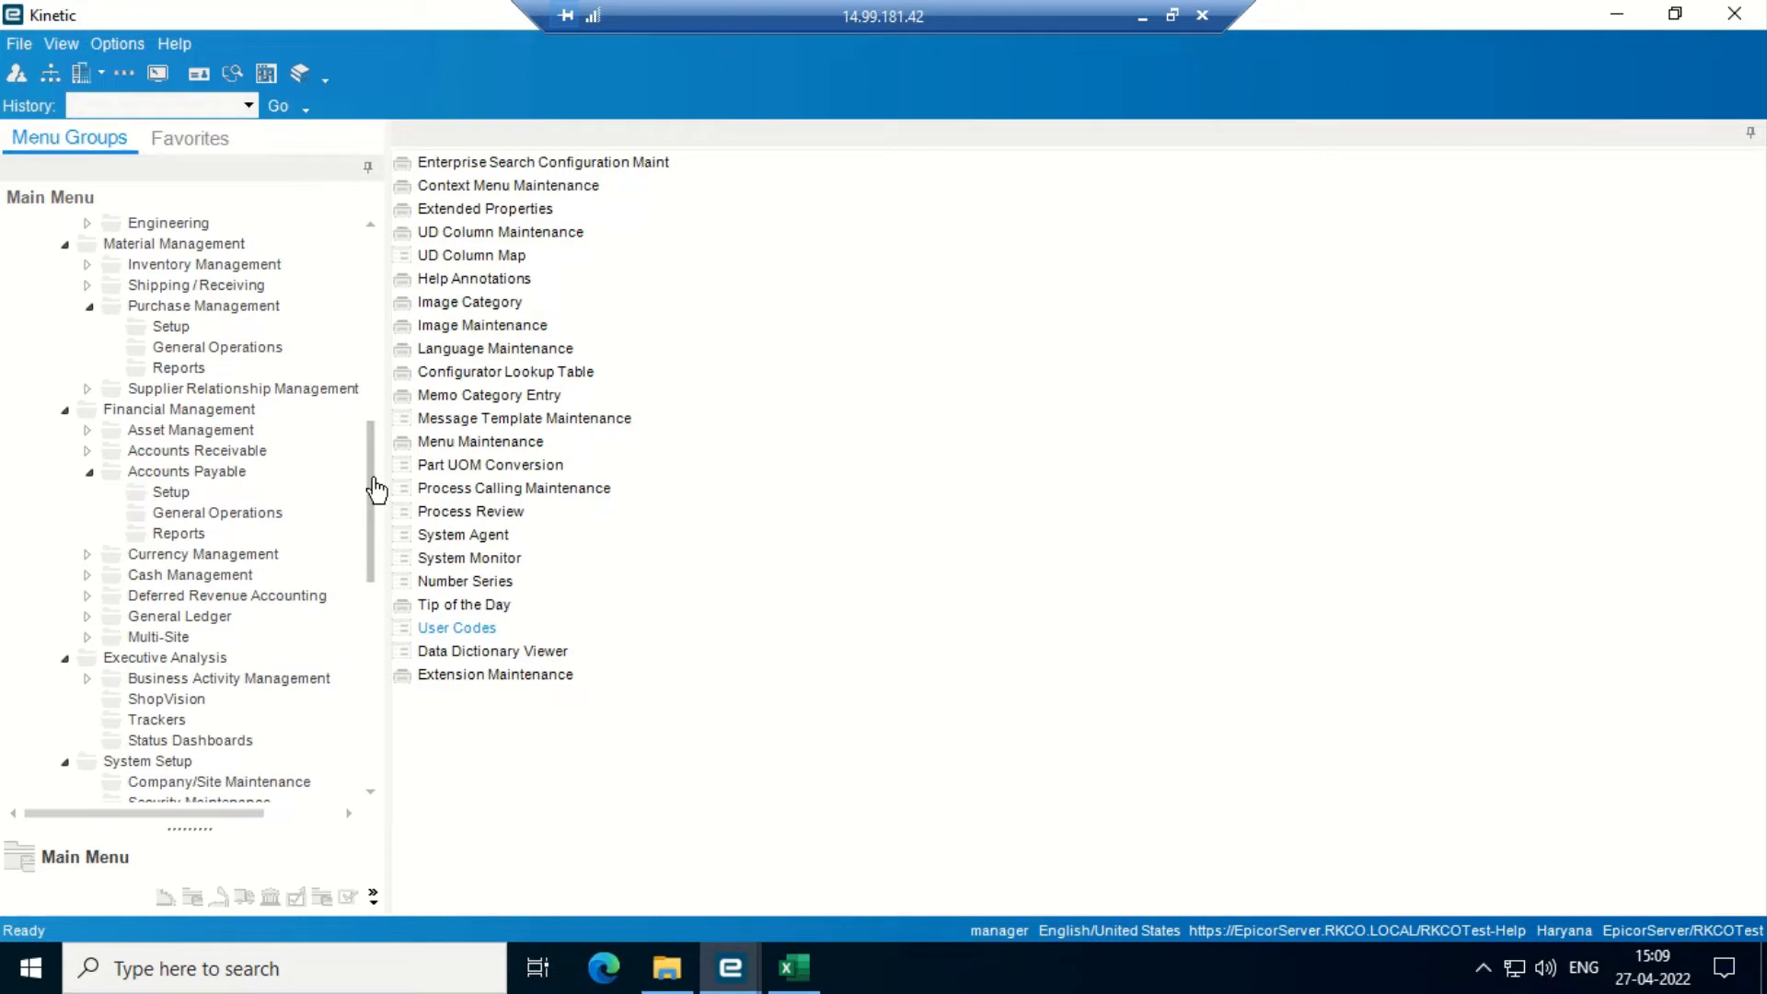
left_click_drag(373, 482, 374, 454)
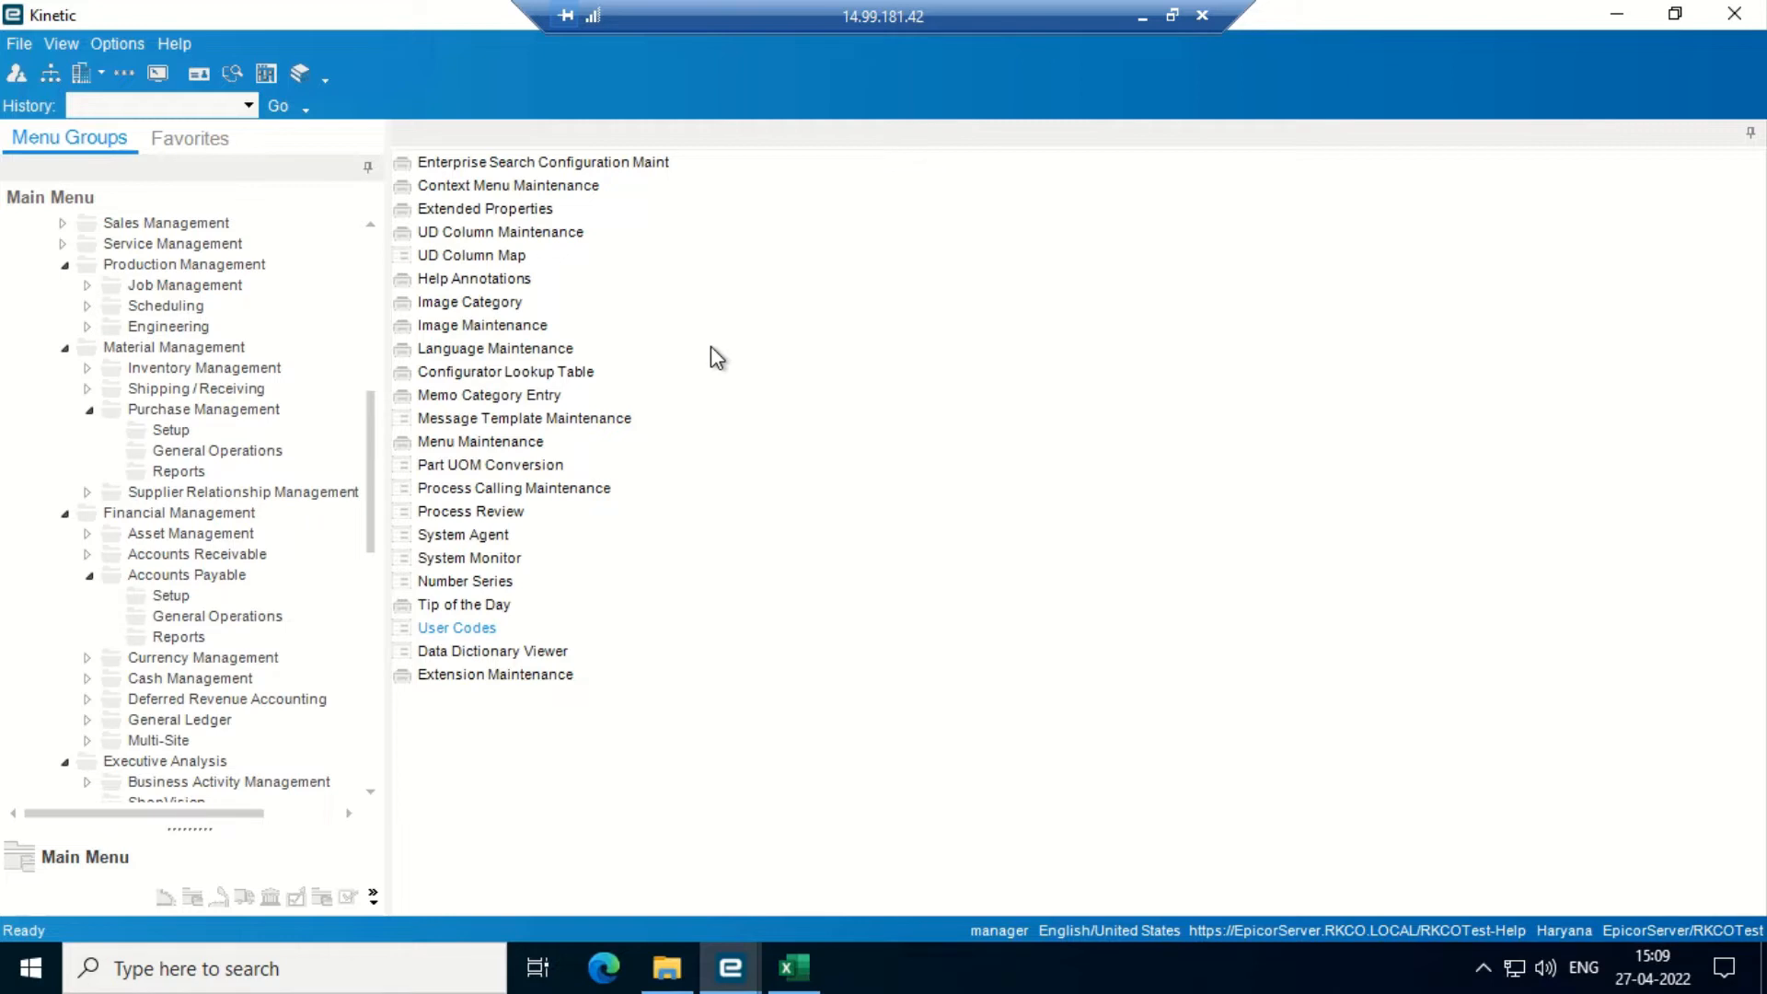
left_click(217, 617)
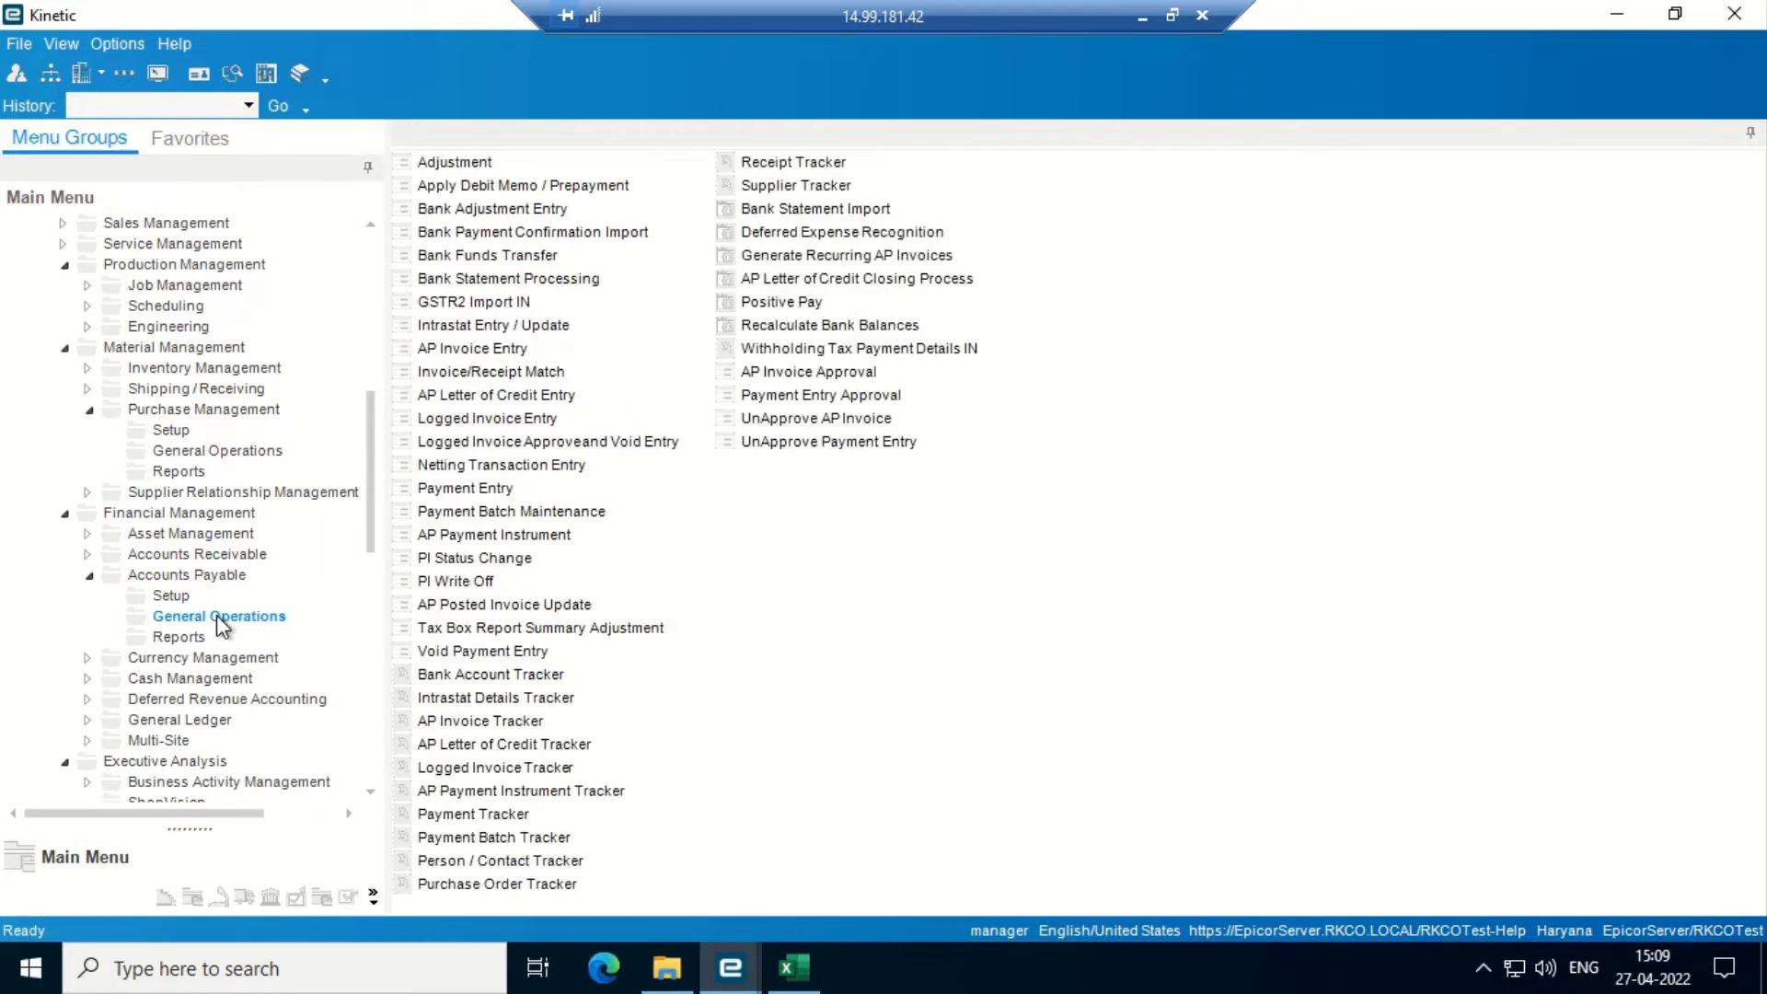
left_click(458, 347)
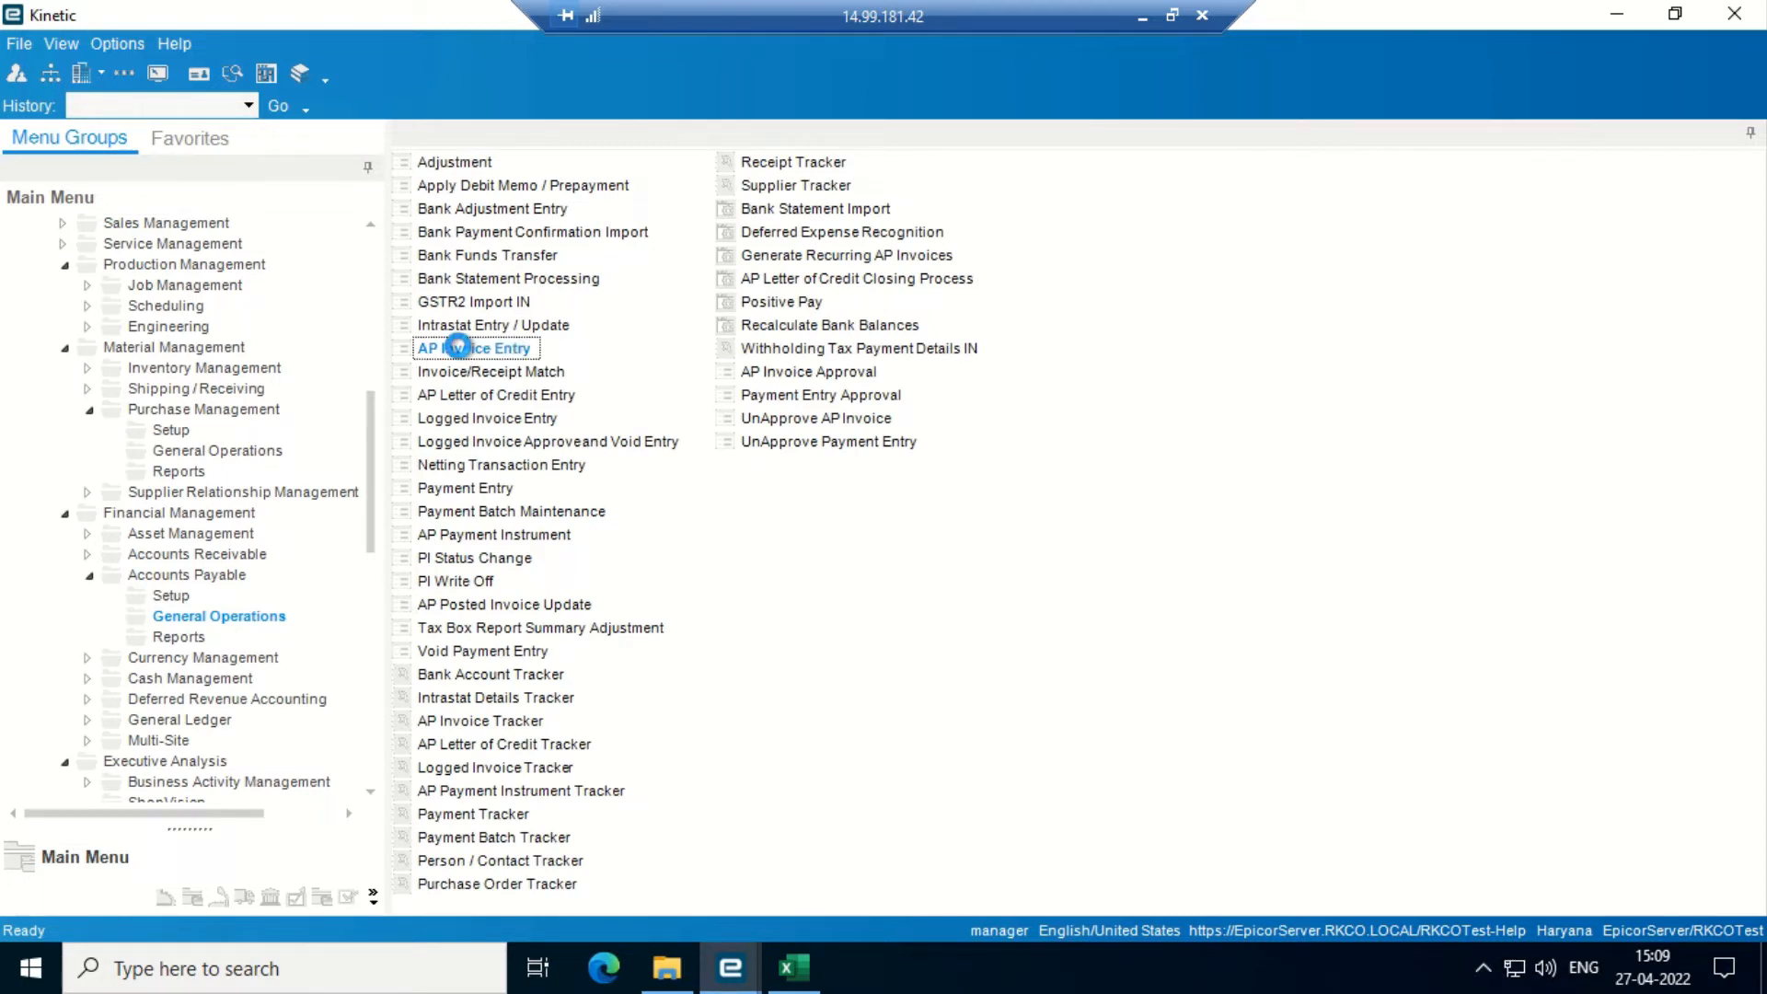
double_click(457, 348)
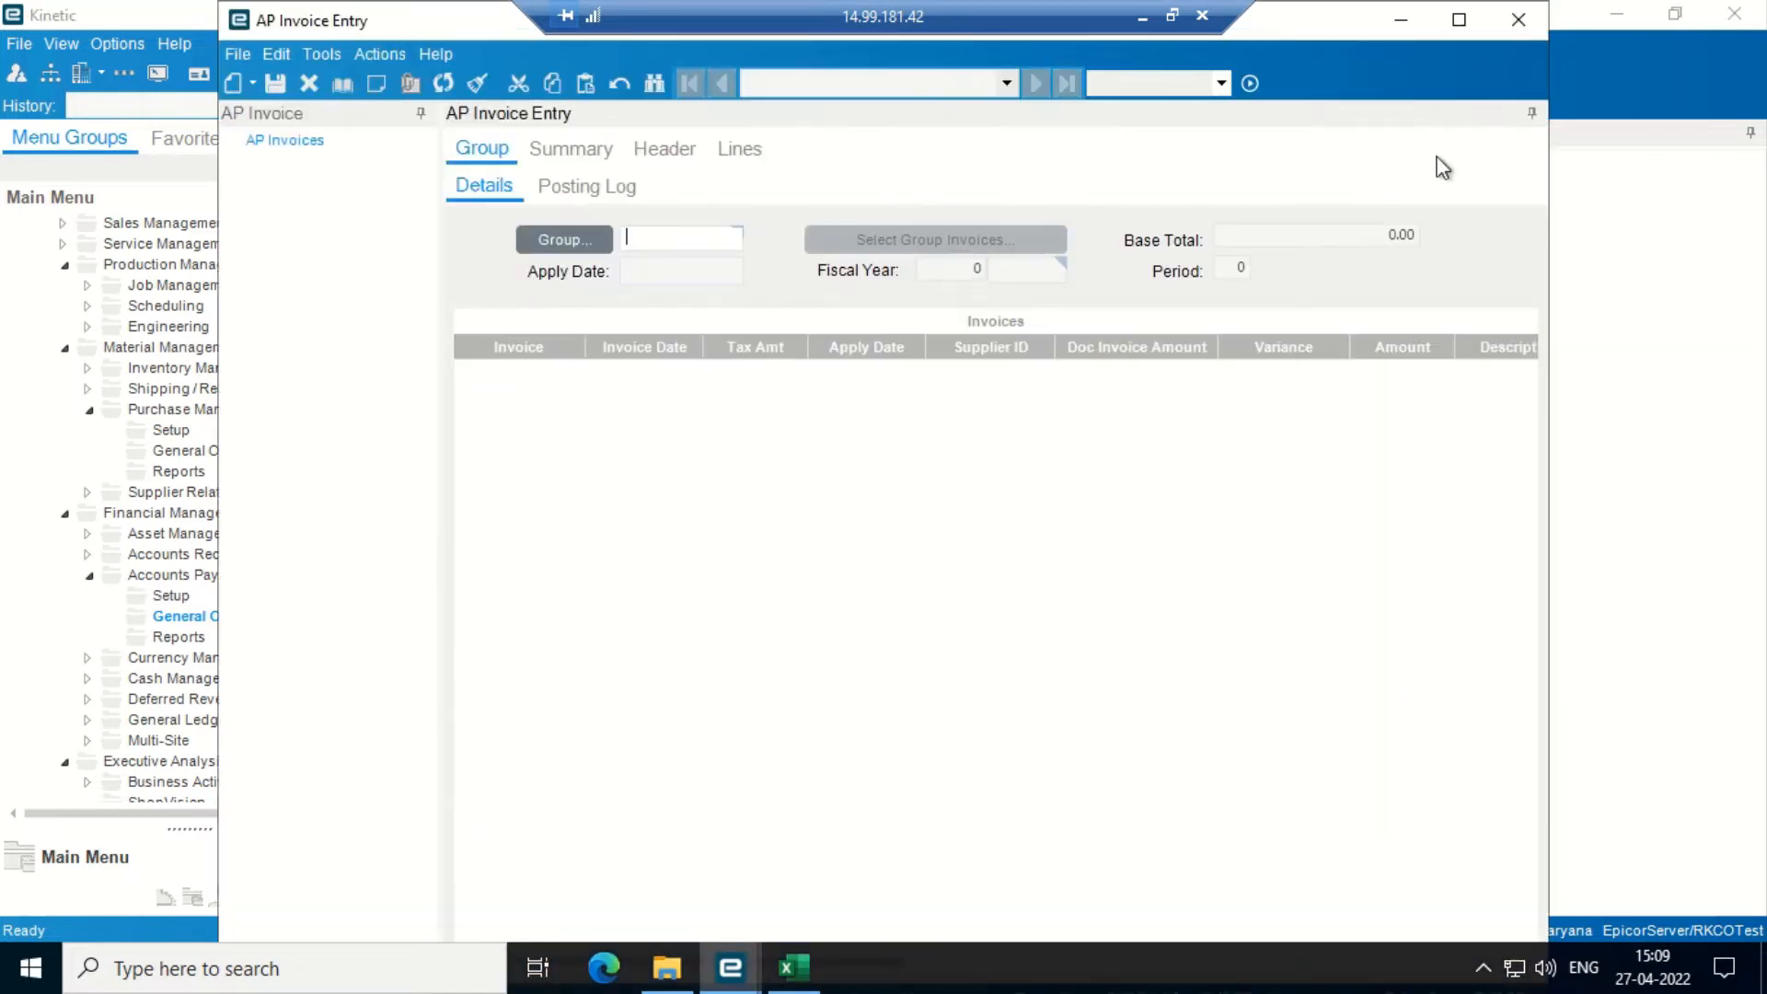
- Maximize AP Invoice Entry and load the existing invoice group 'po grn'
left_click(1458, 20)
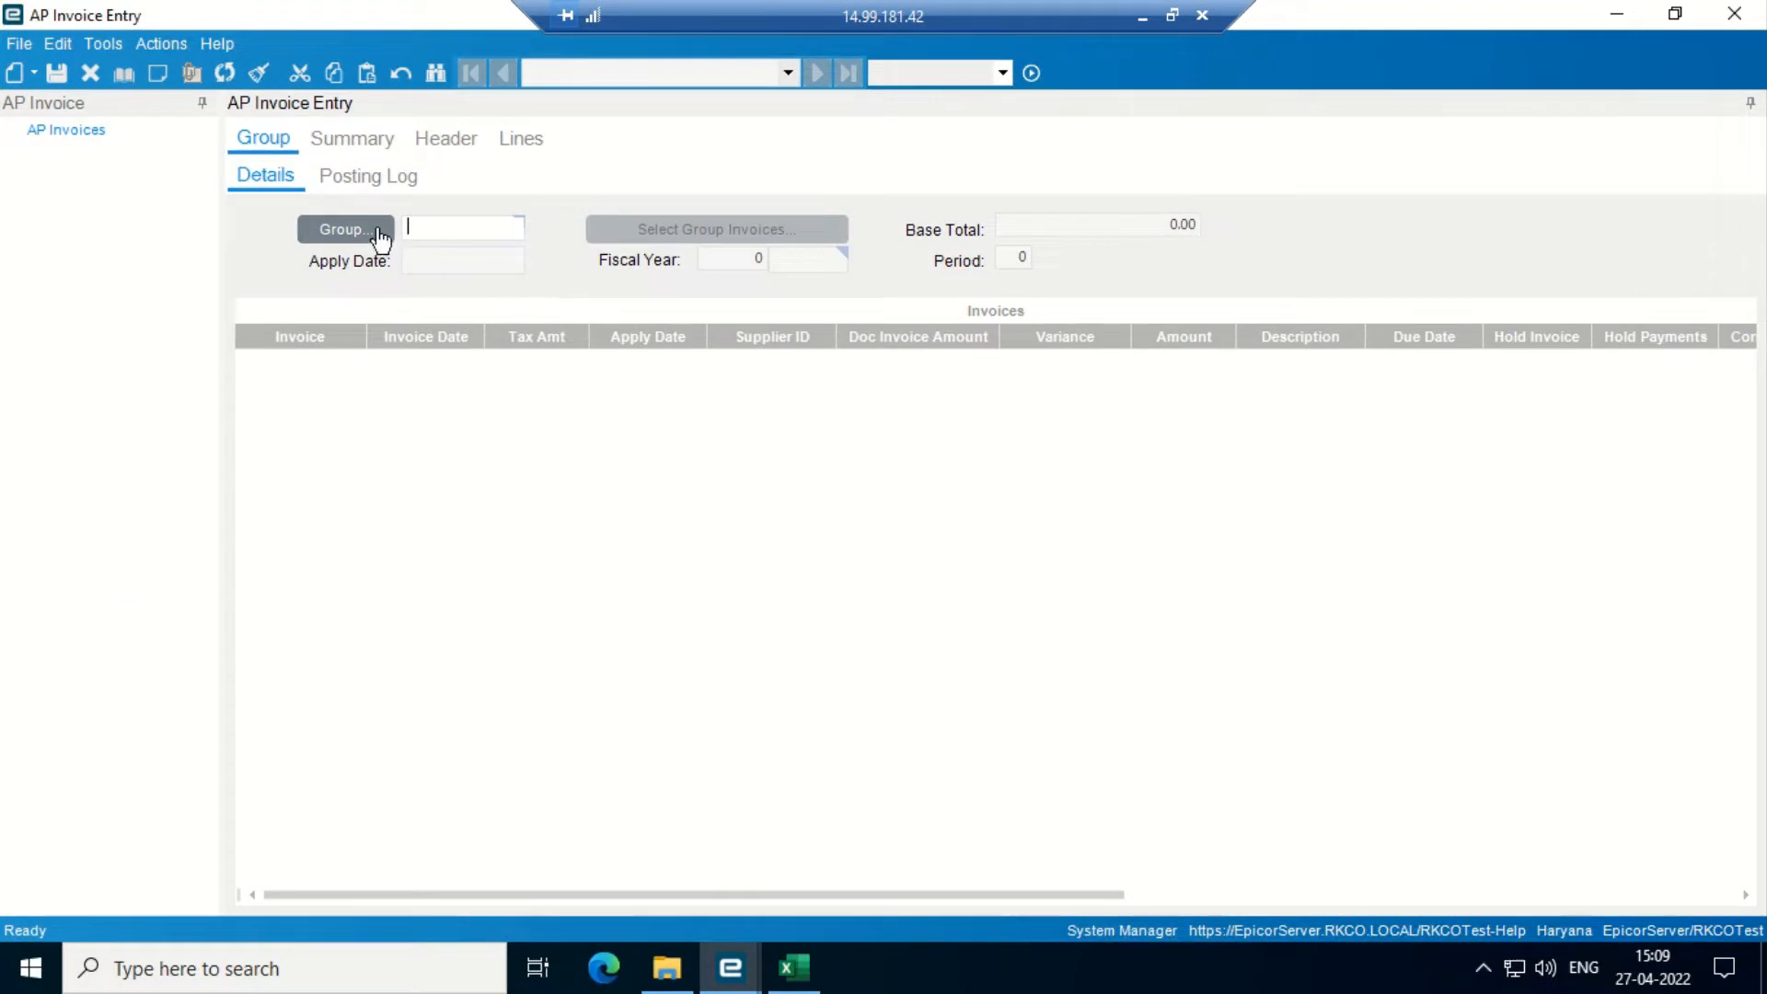
left_click(377, 227)
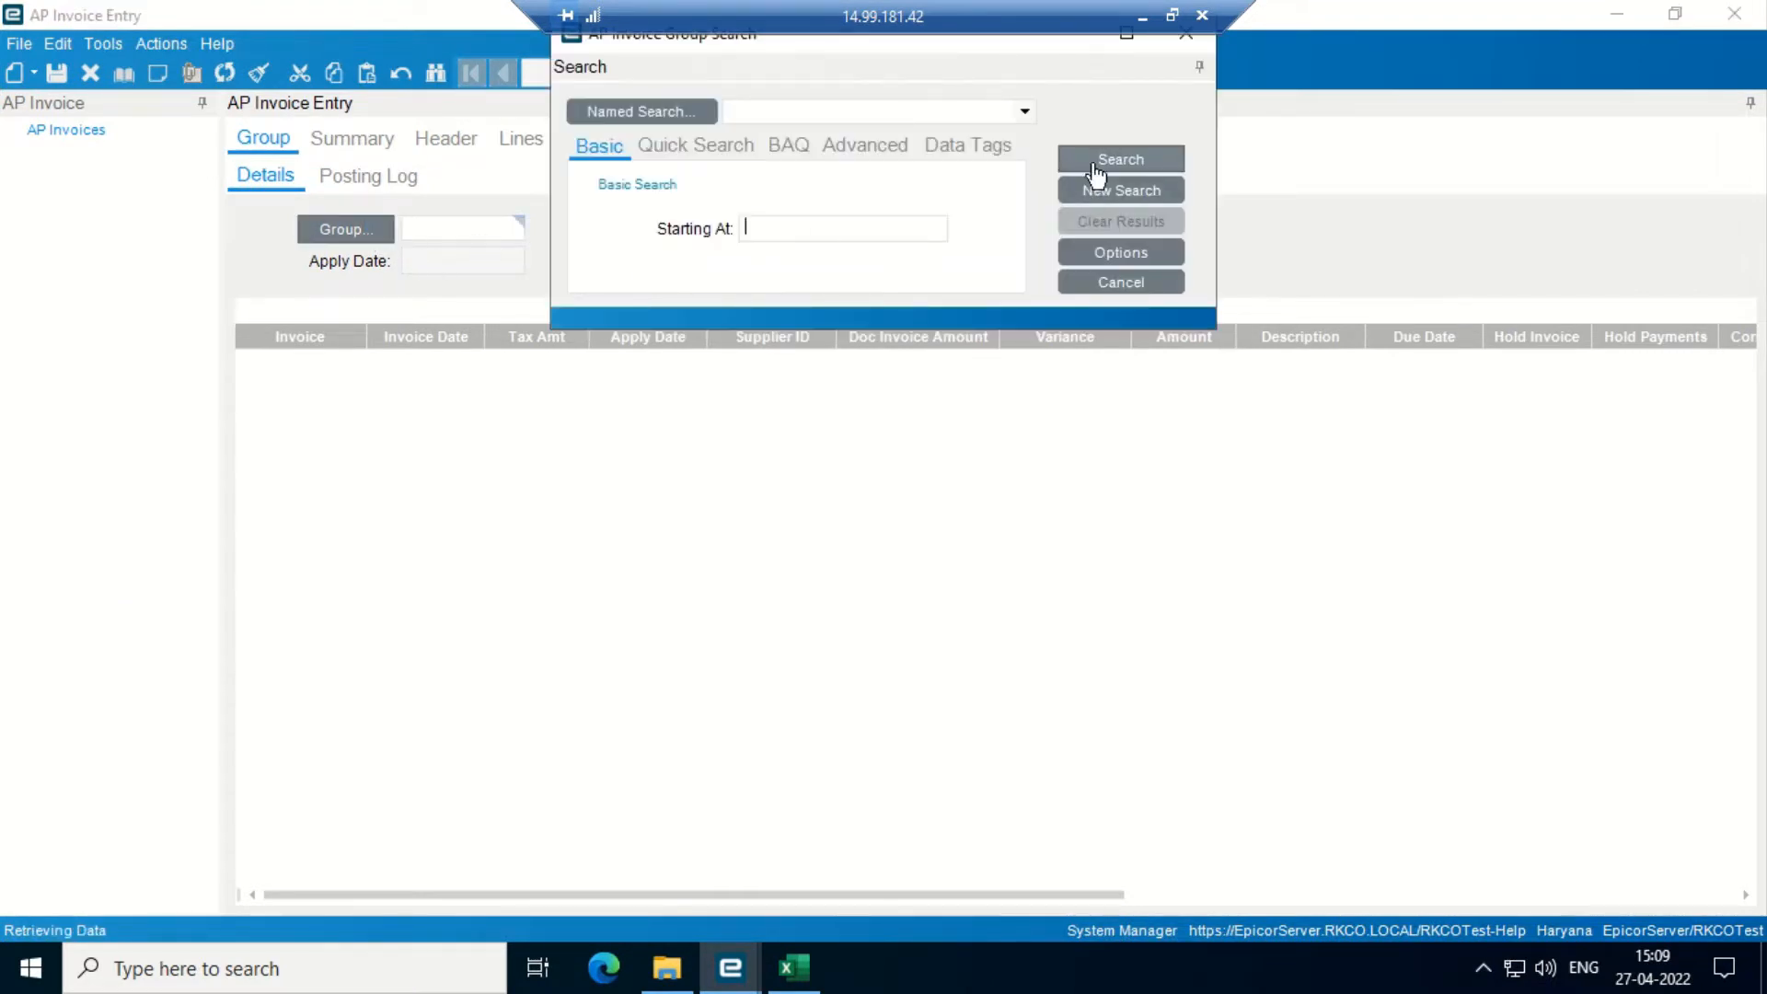
type("po grn")
key("Return")
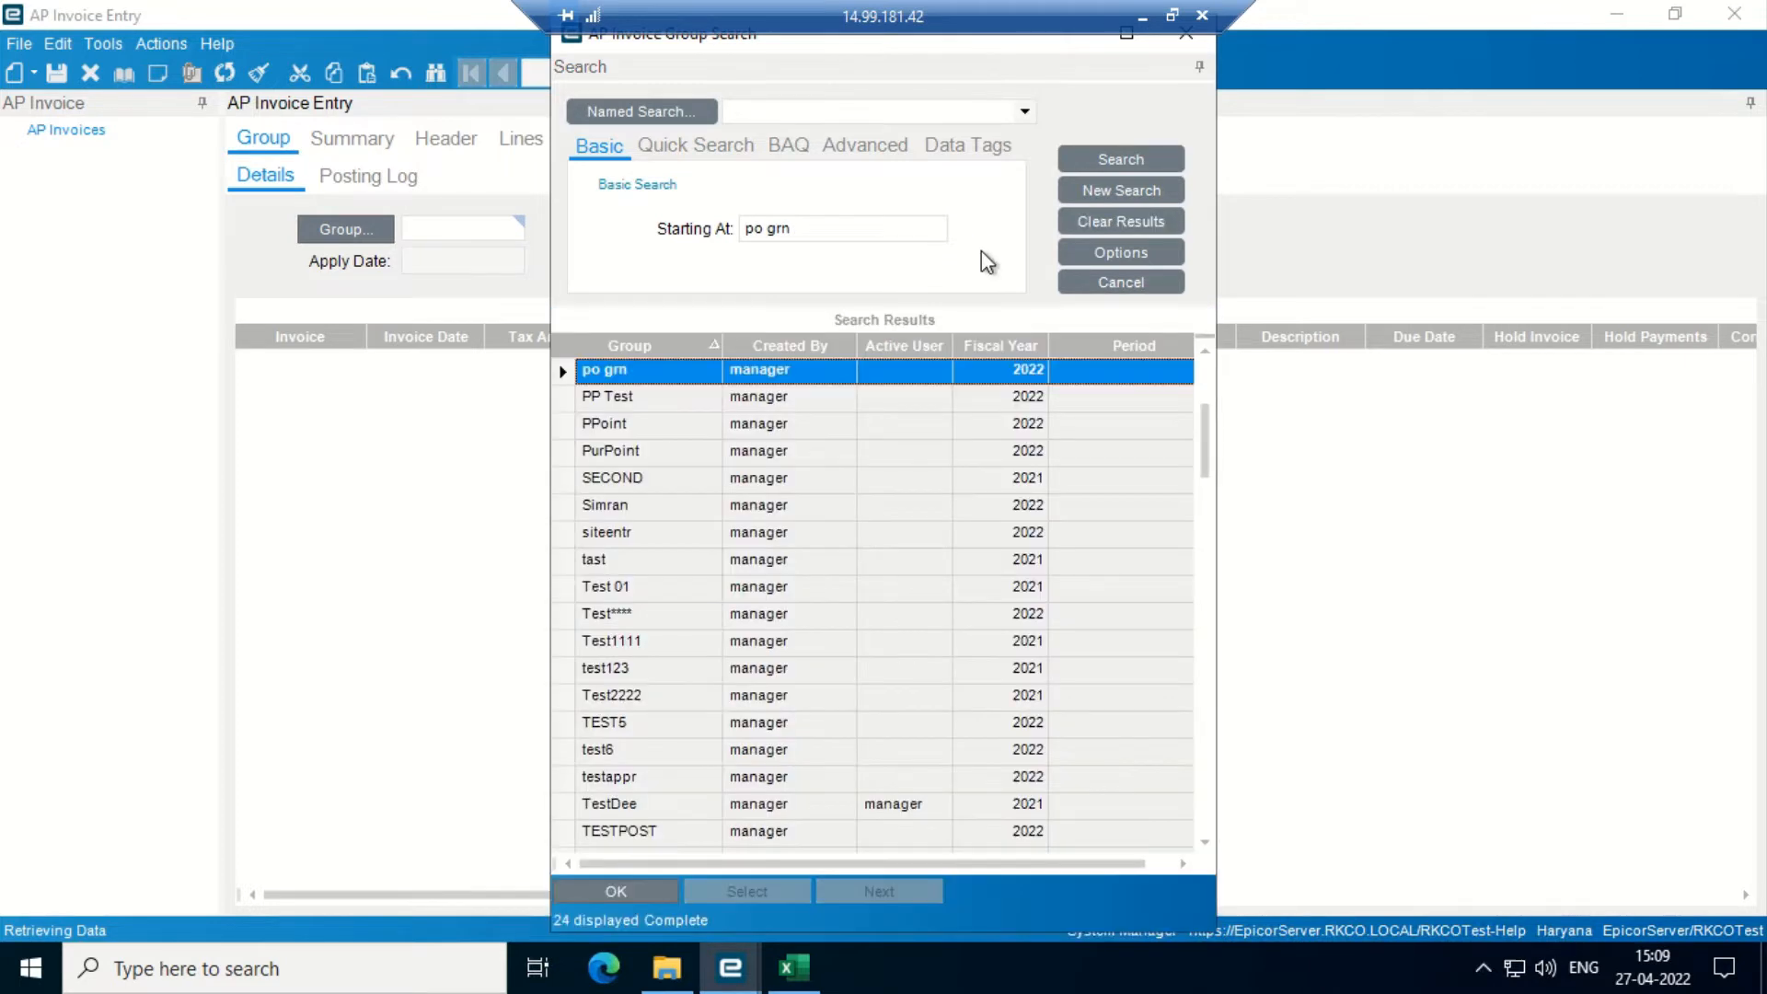
key("Return")
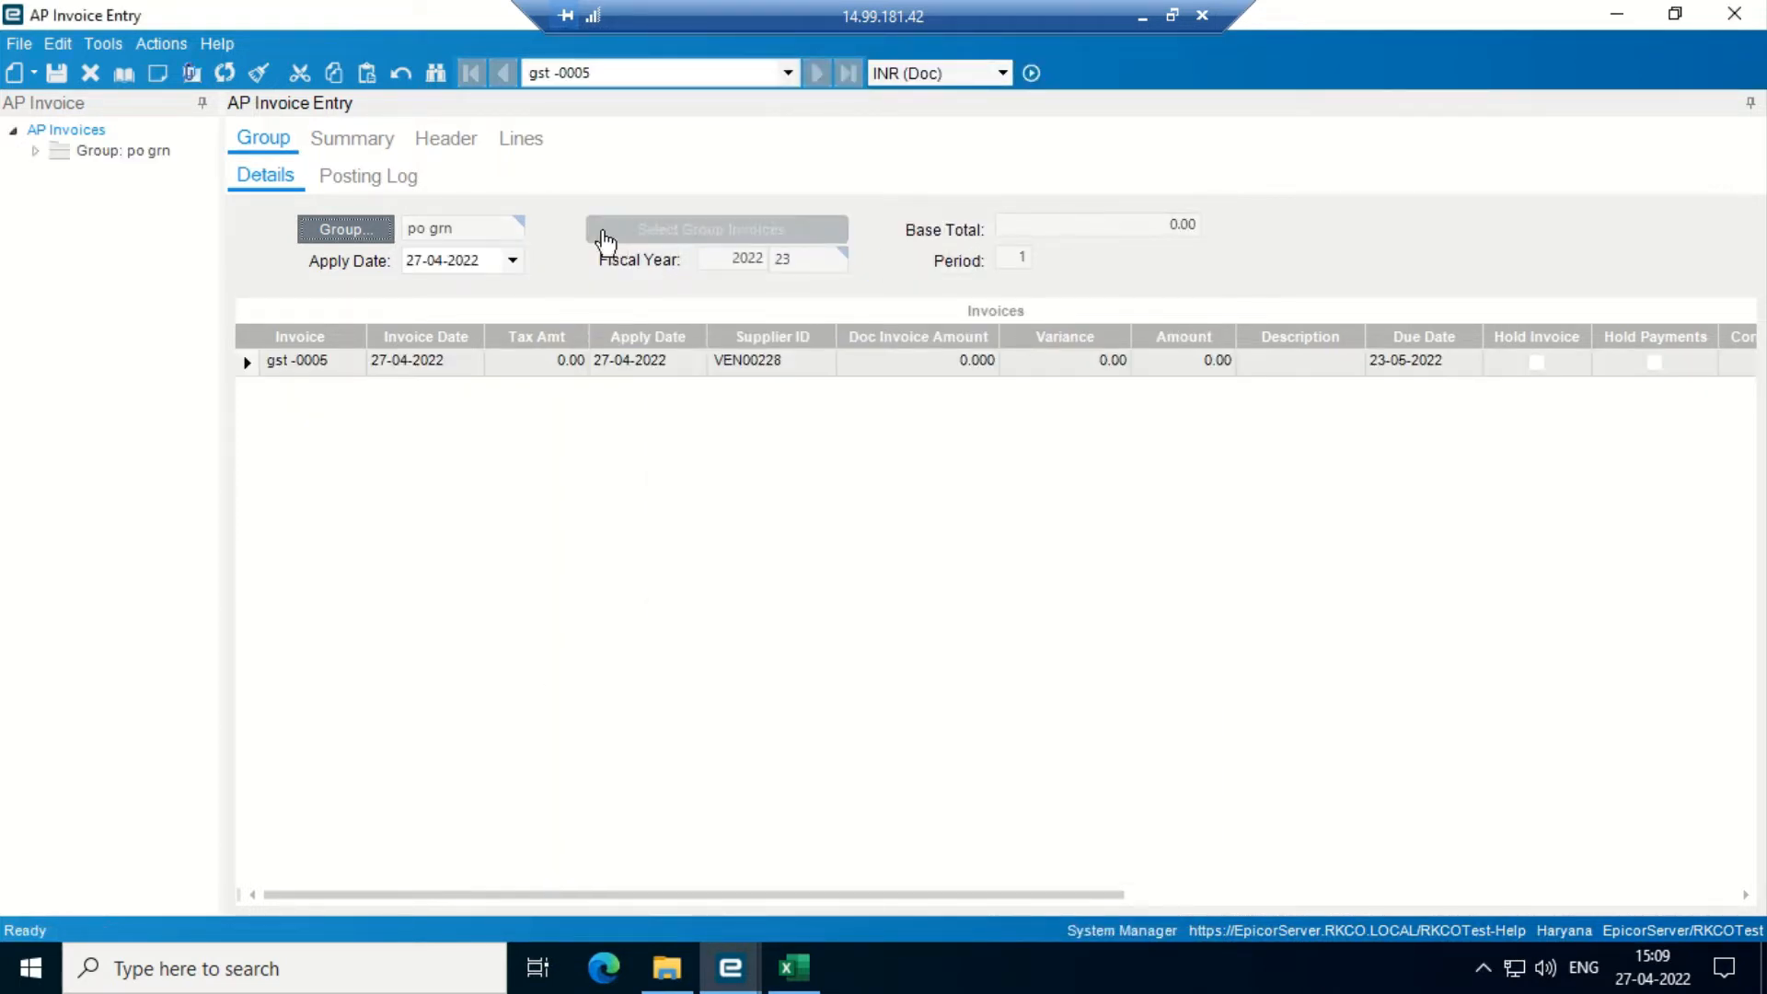
- Review the summary and header of invoice gst -0005 for VEN00228, then view its lines
left_click(354, 139)
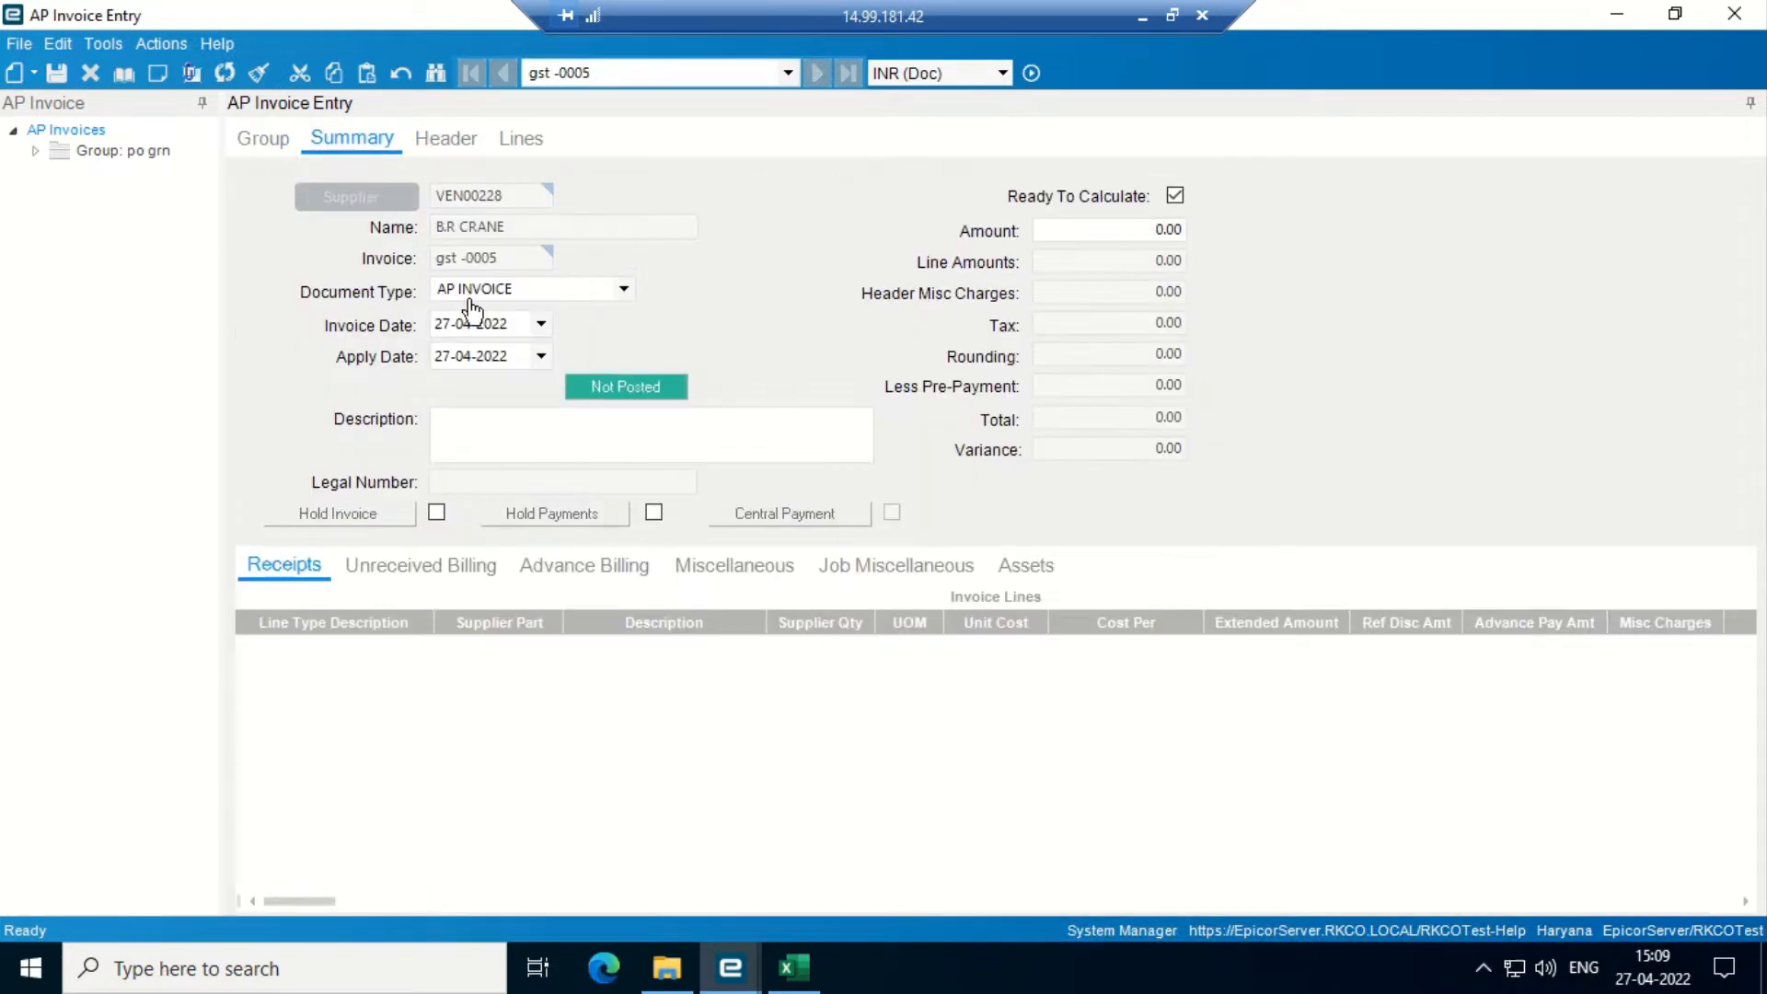
left_click(436, 144)
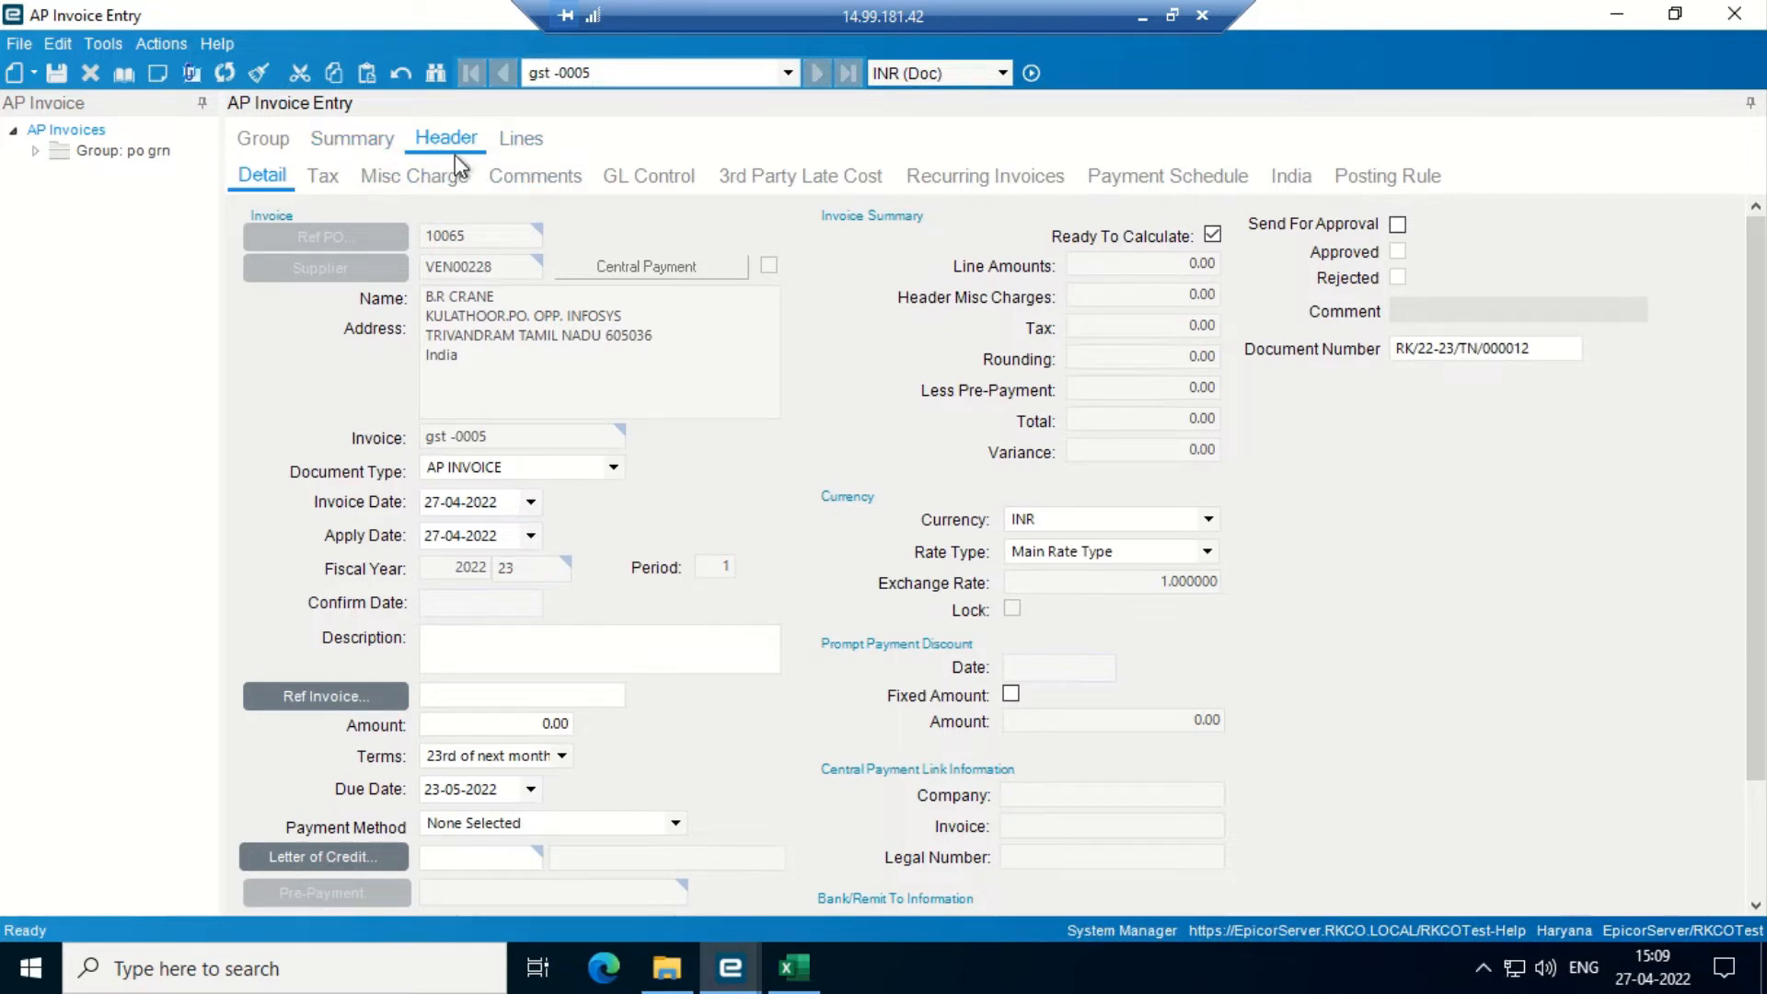
left_click(520, 140)
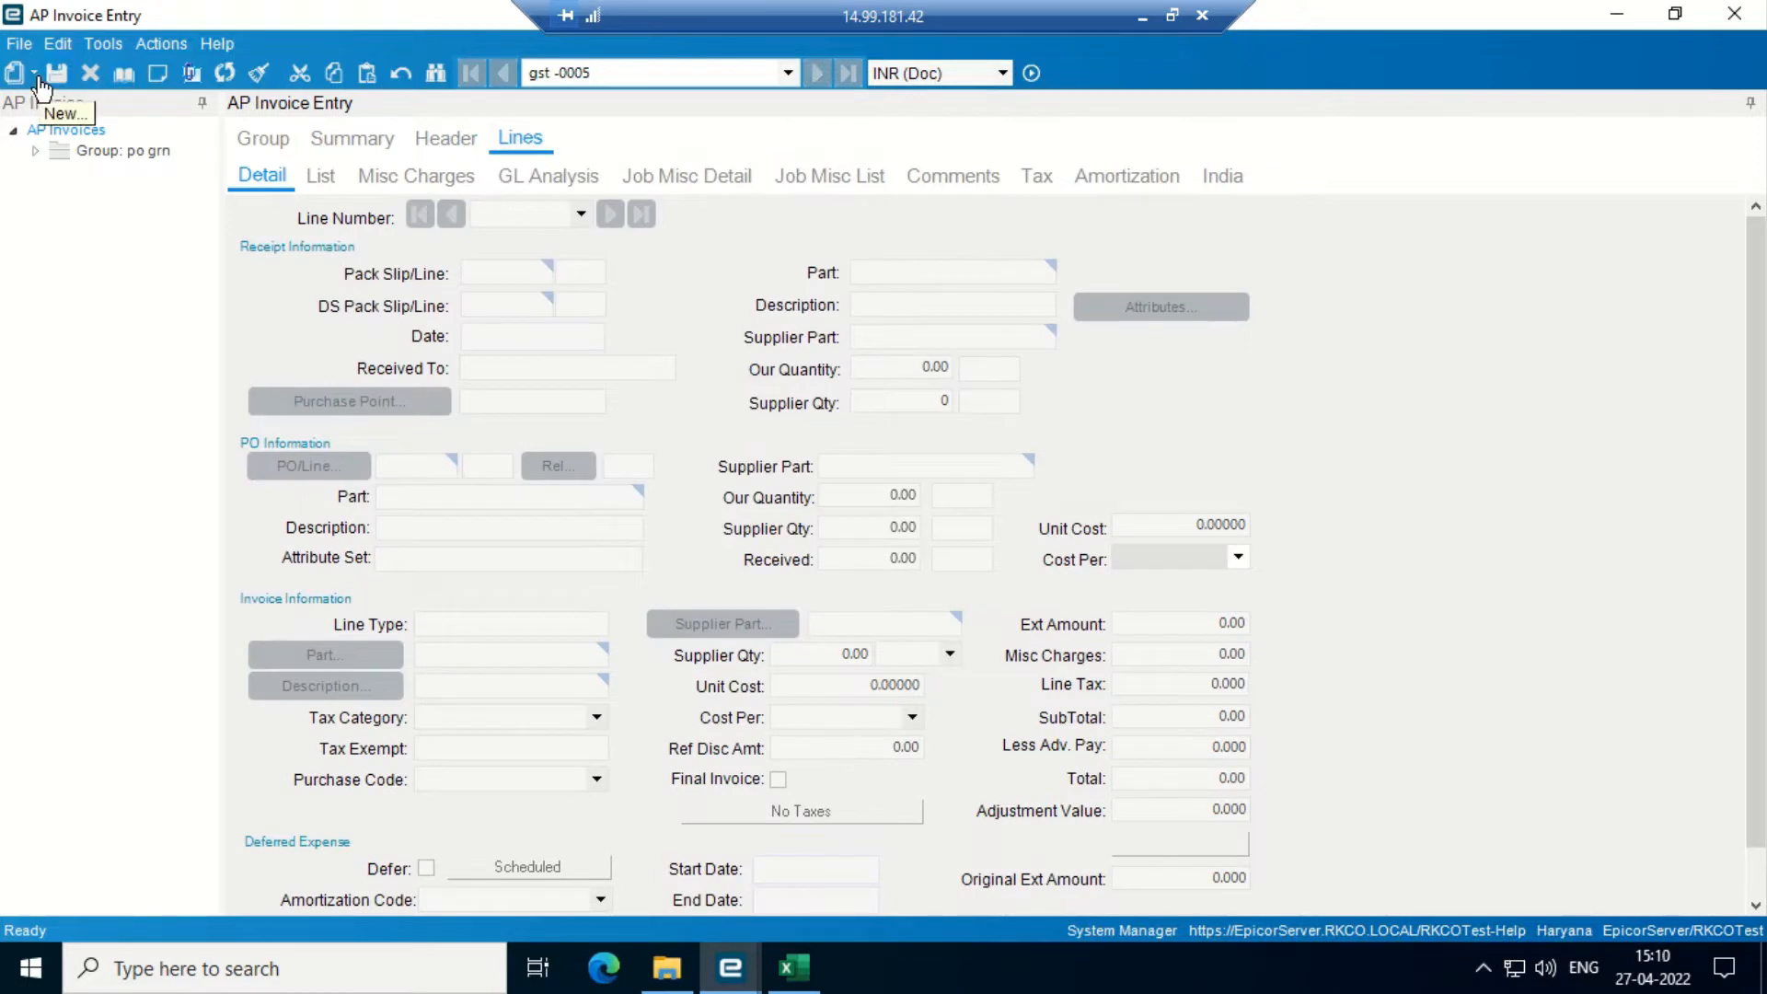
- Add PO 10065's Banner Printing receipt line (105,000.00 including 5,000.00 GST) to invoice gst -0005
left_click(37, 79)
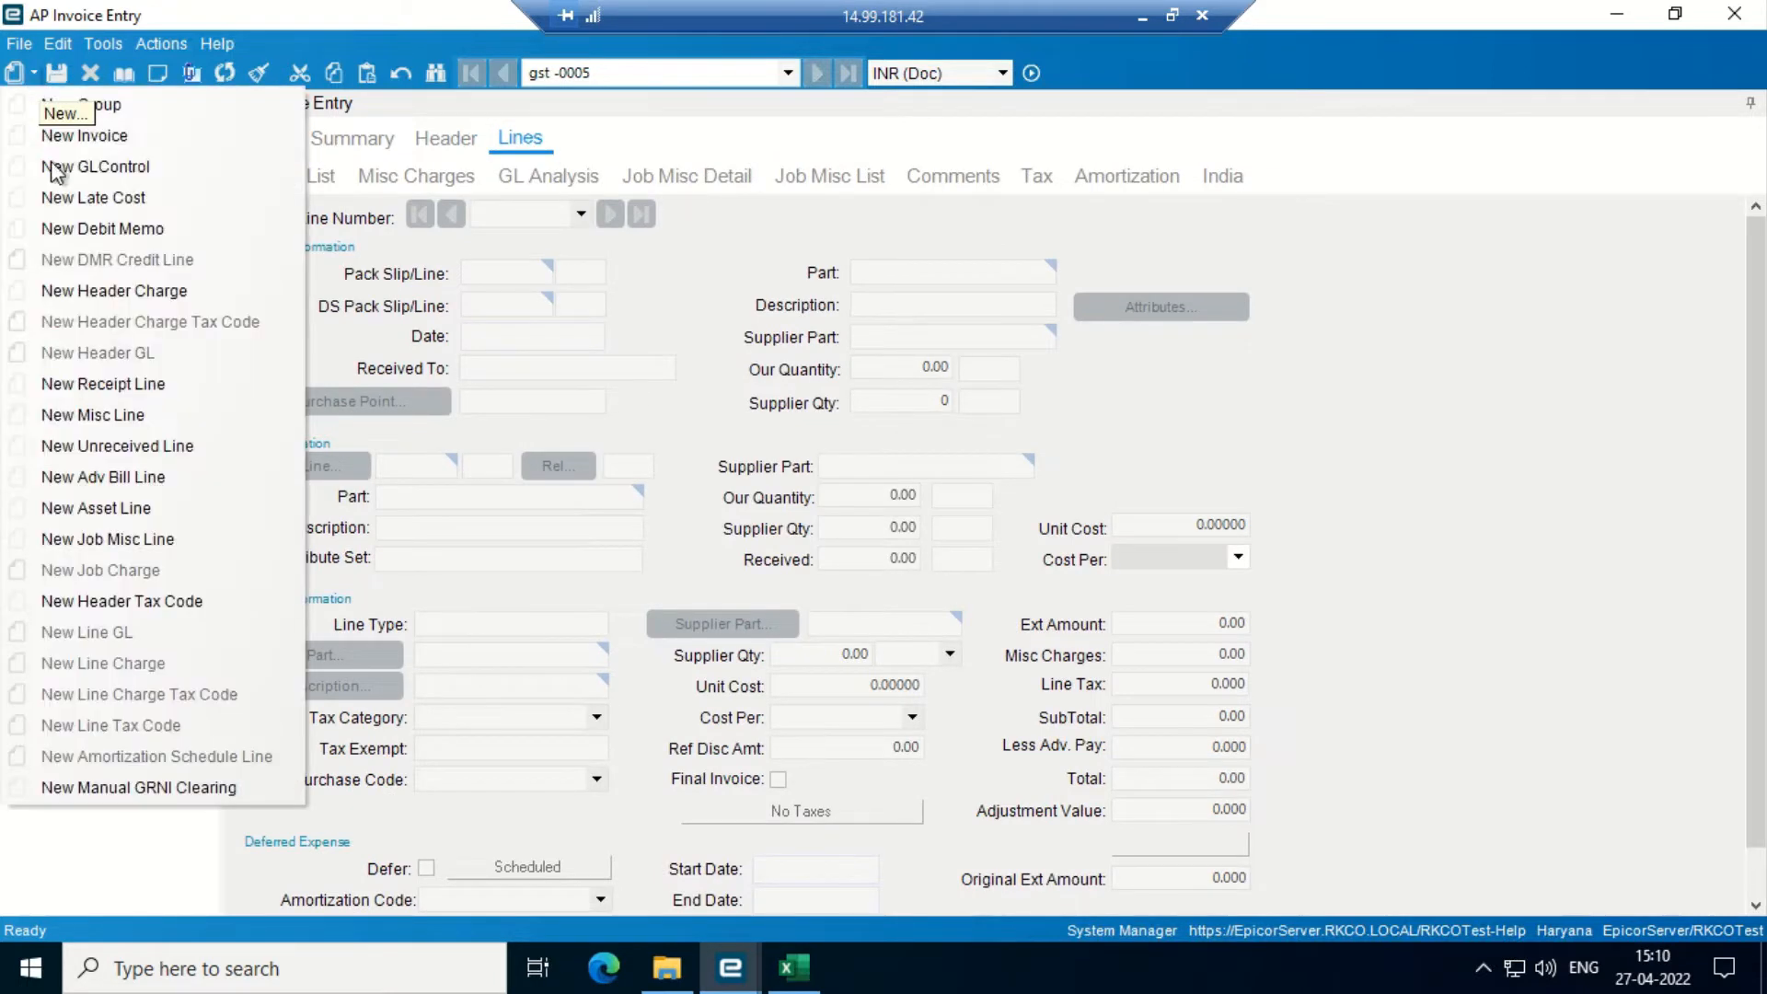
left_click(138, 385)
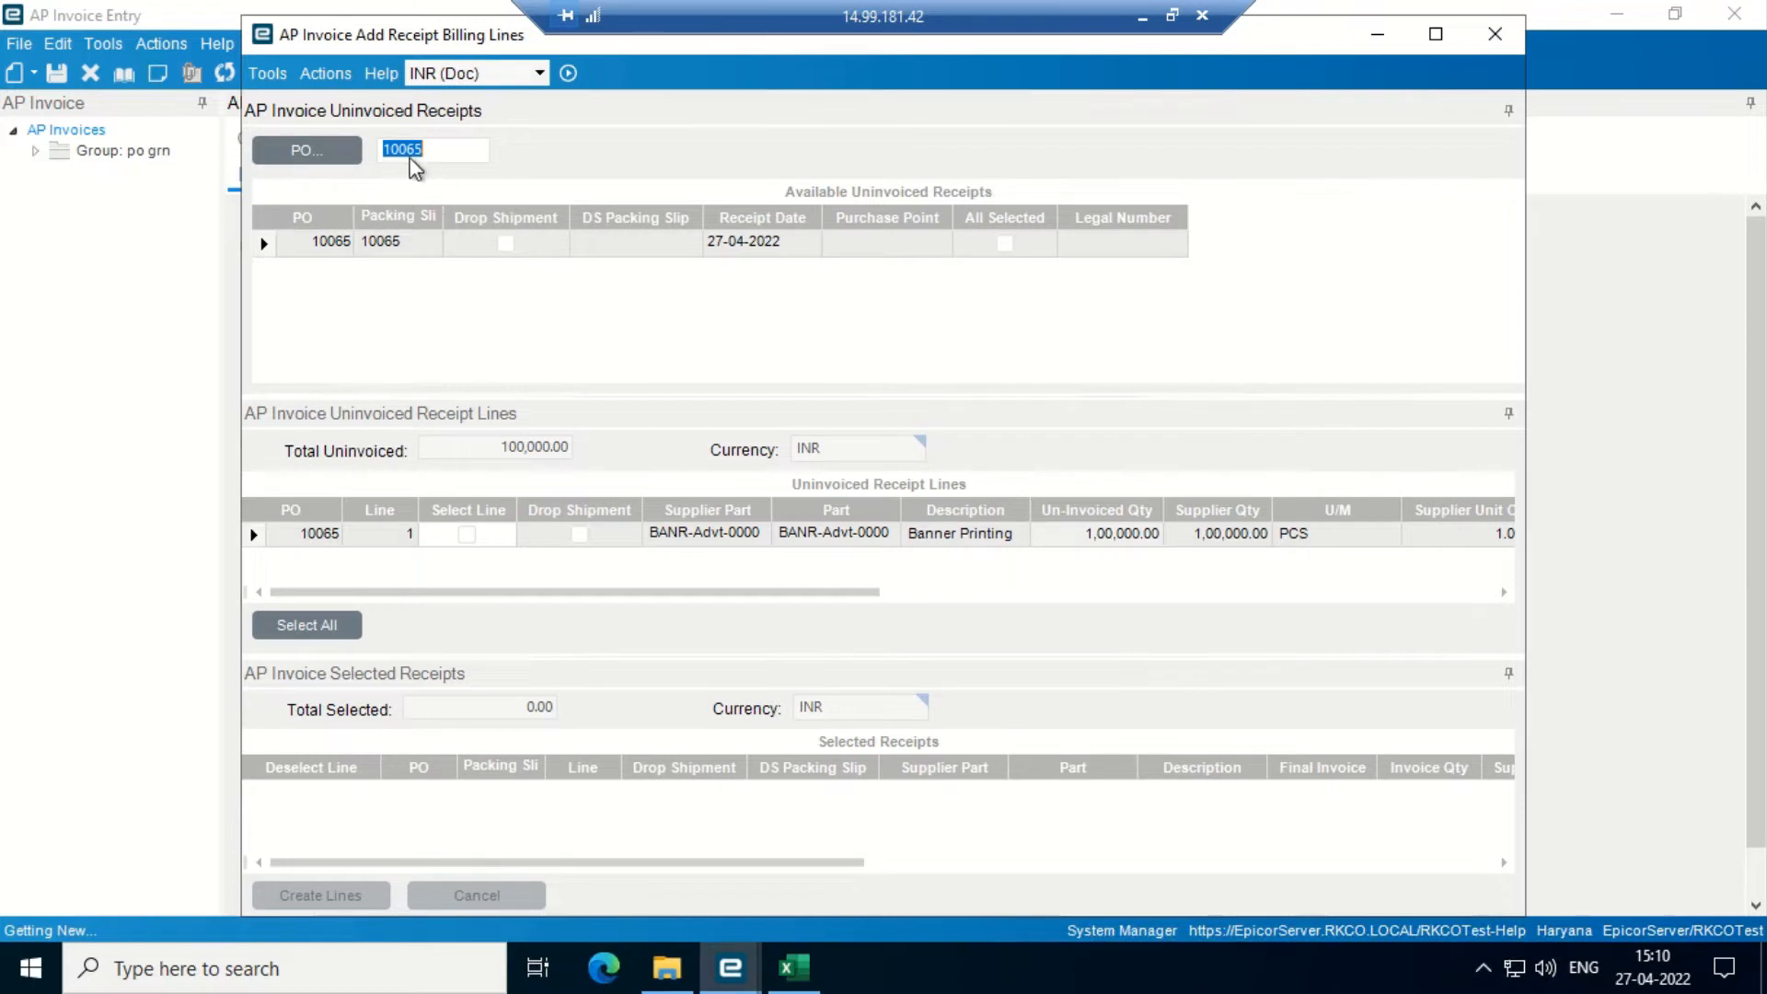
left_click(465, 537)
left_click(347, 889)
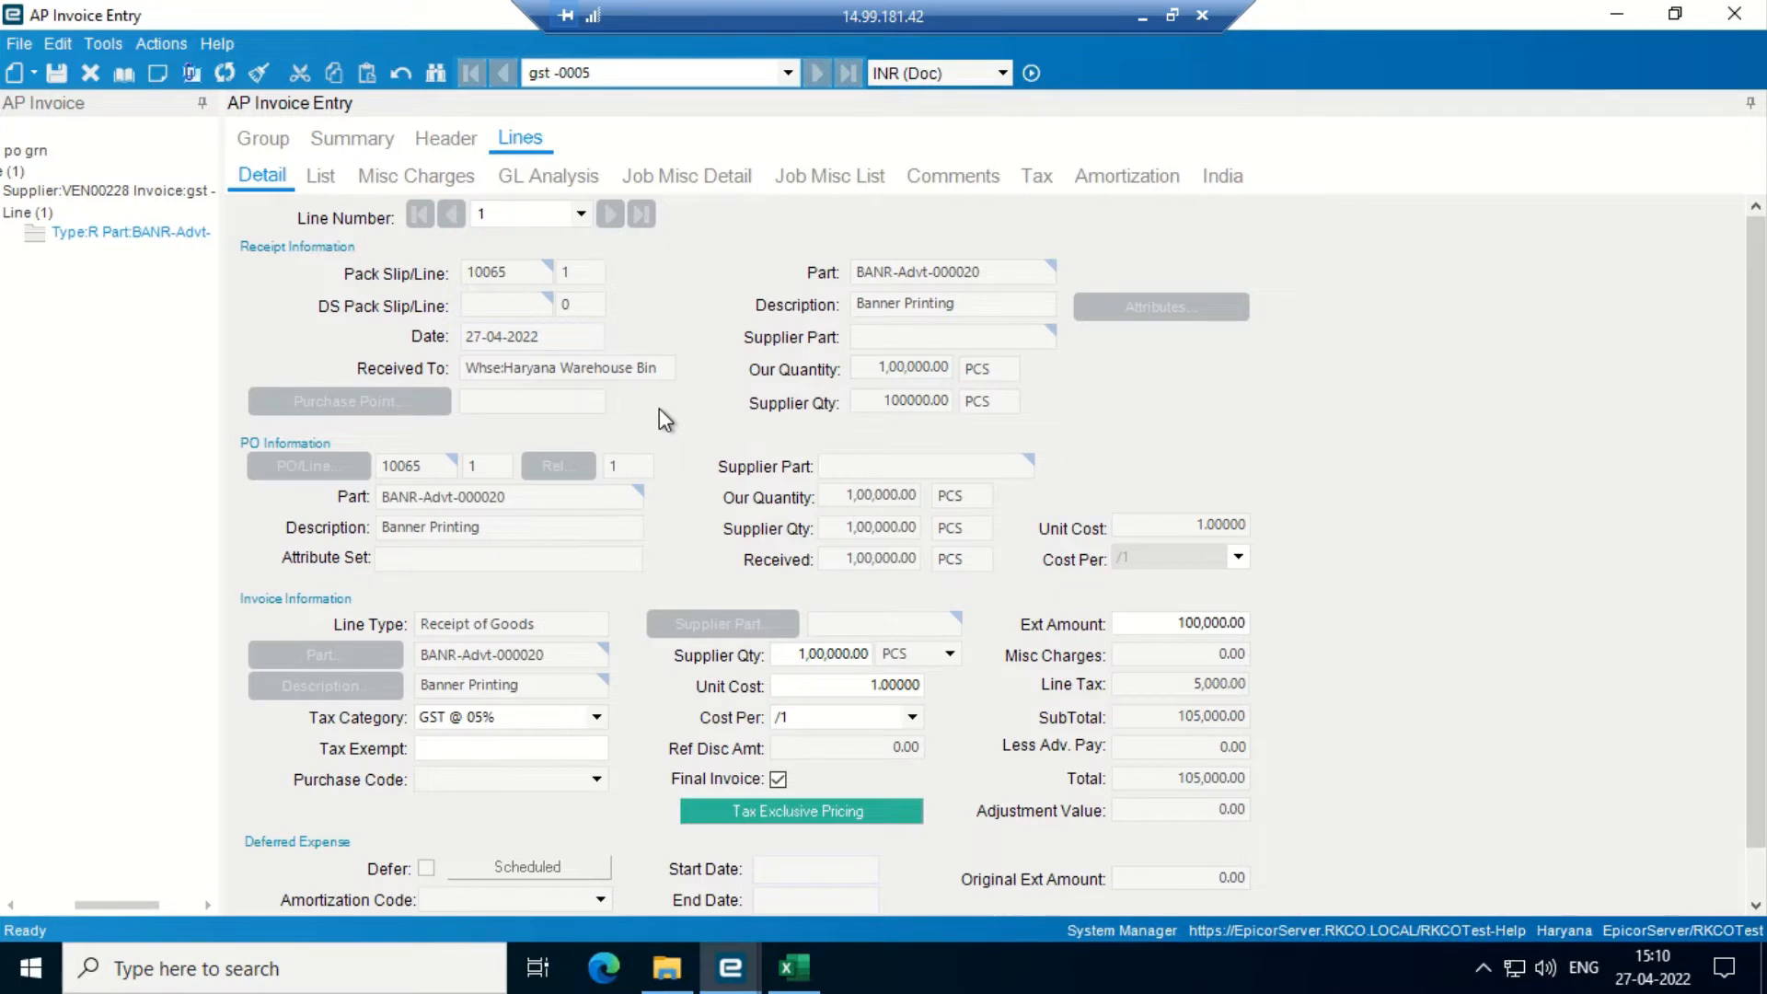
left_click(433, 140)
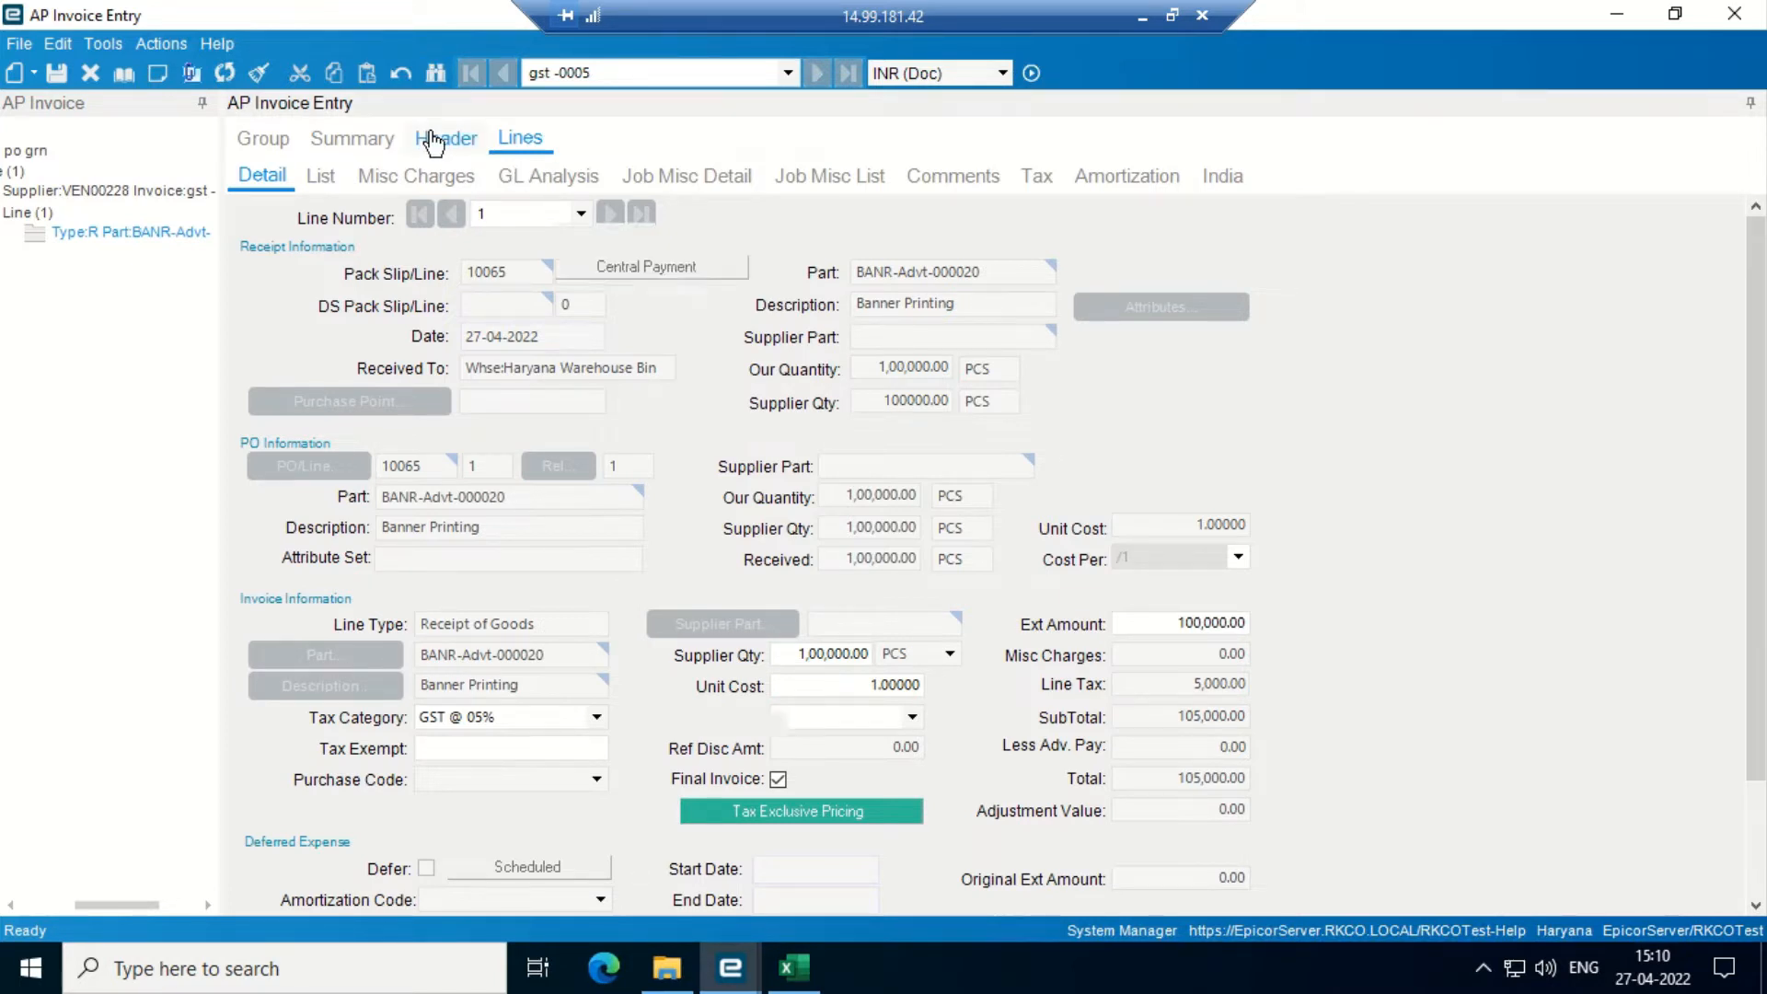
- Print-preview the Group Edit List for invoice group po grn as a PDF
left_click(145, 46)
mouse_move(219, 103)
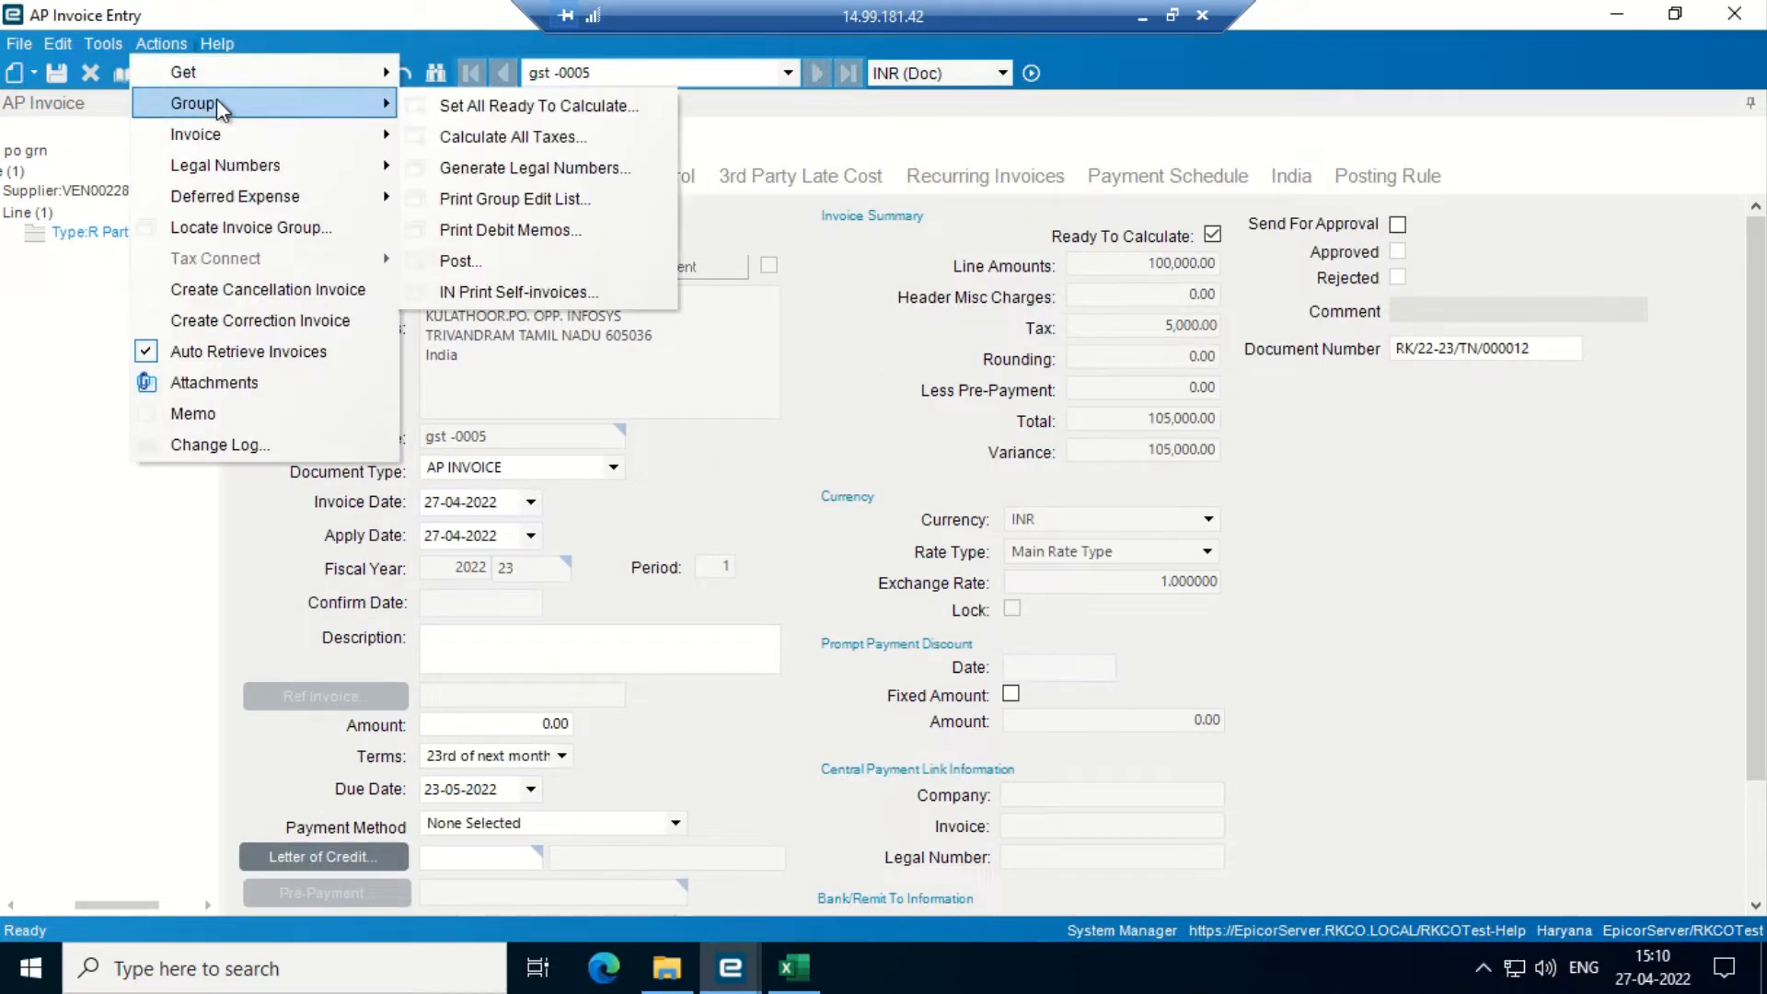
left_click(534, 200)
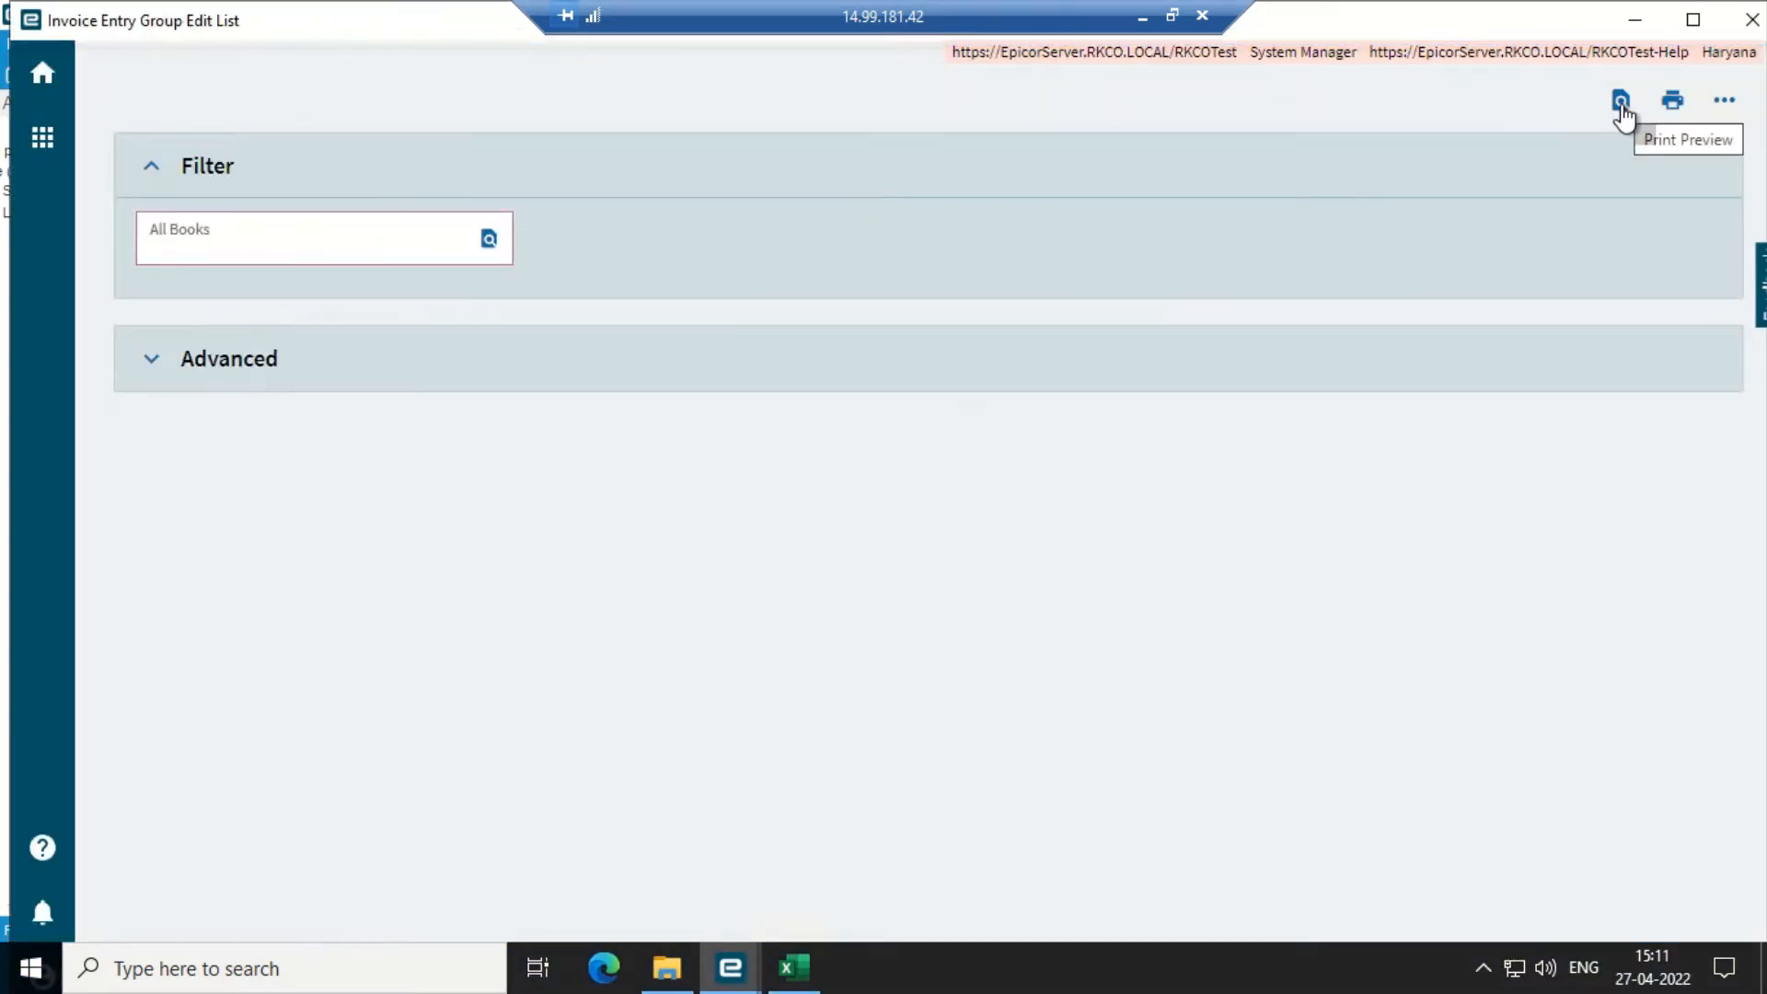
left_click(1622, 107)
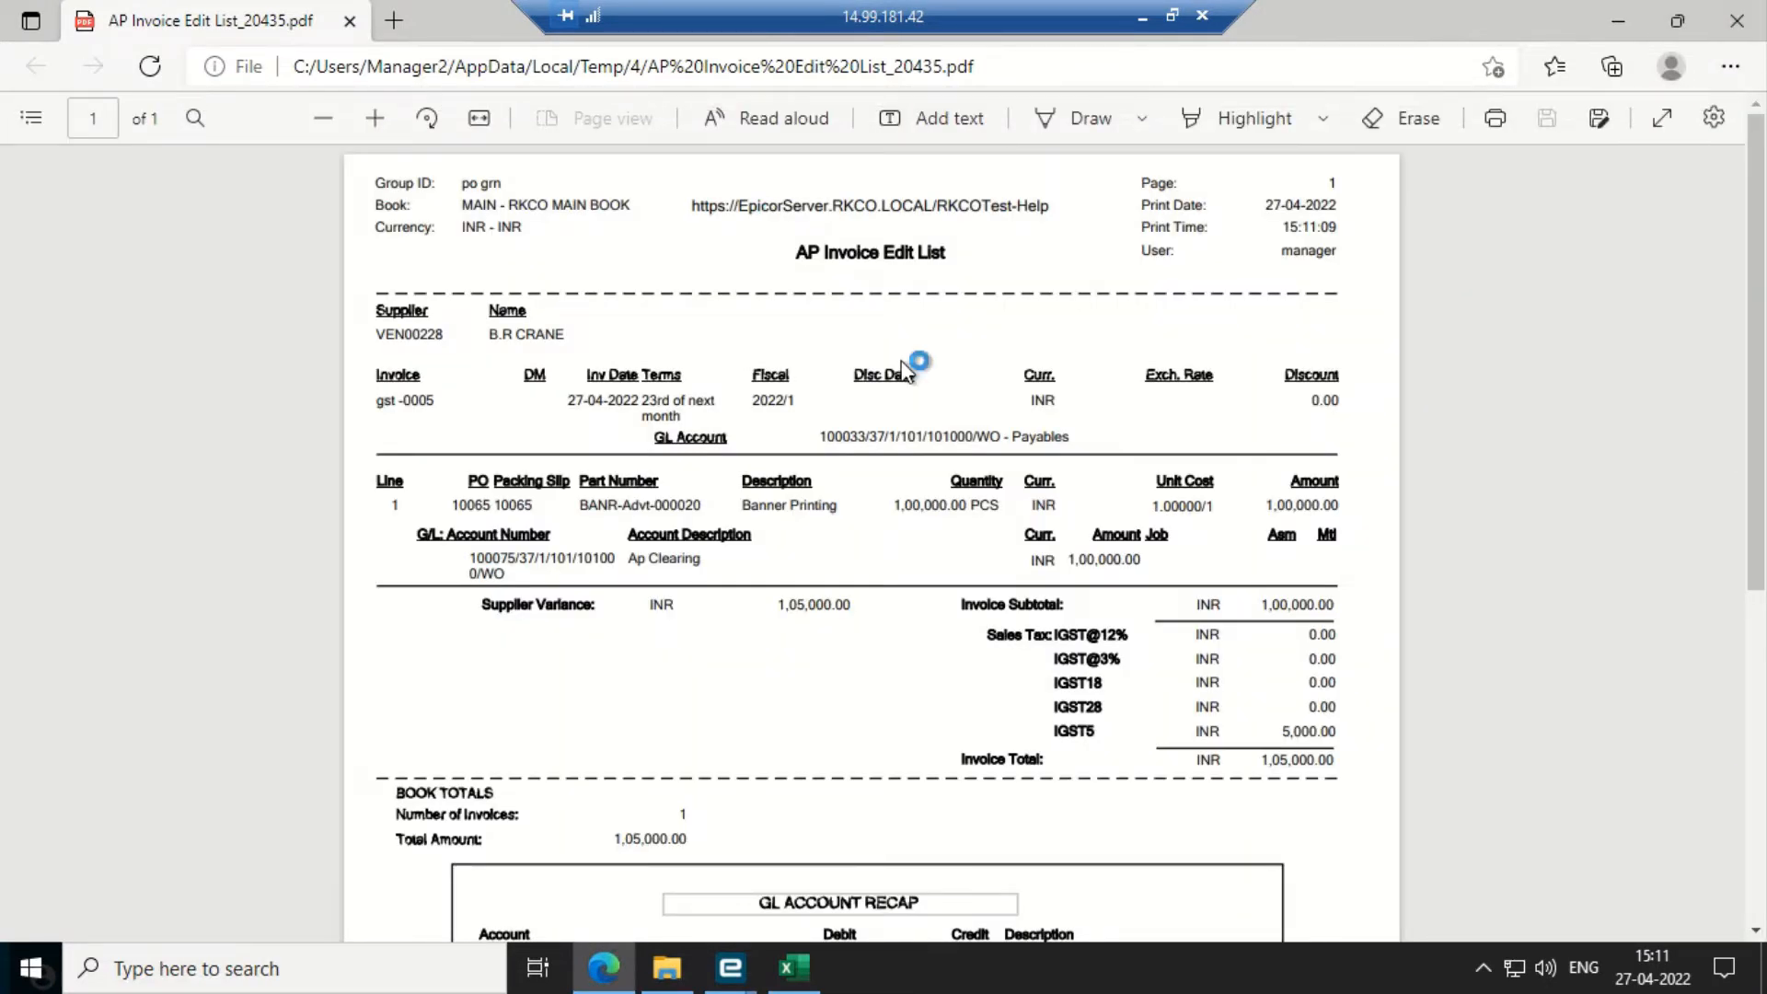
- Scroll to the GL Account Recap, highlight the Ap Clearing and Machinery Rent Payable rows, then close the PDF
scroll(882, 385, "down", 6)
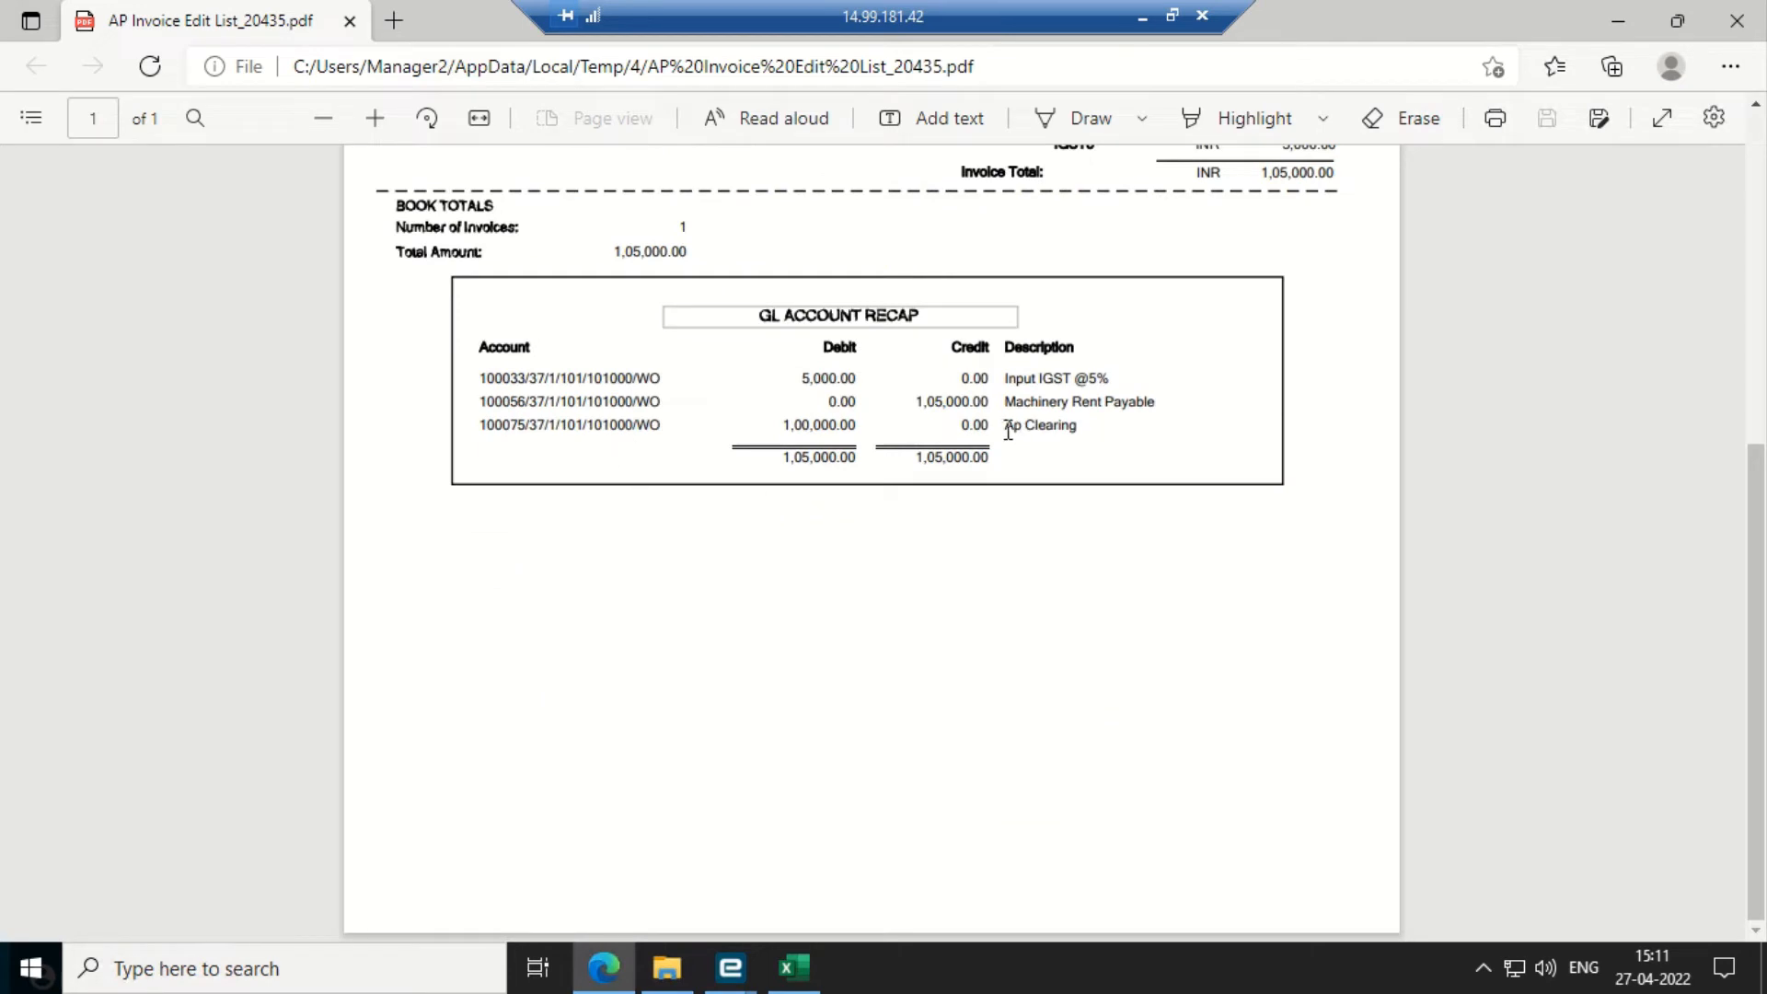
left_click_drag(1004, 424, 1098, 430)
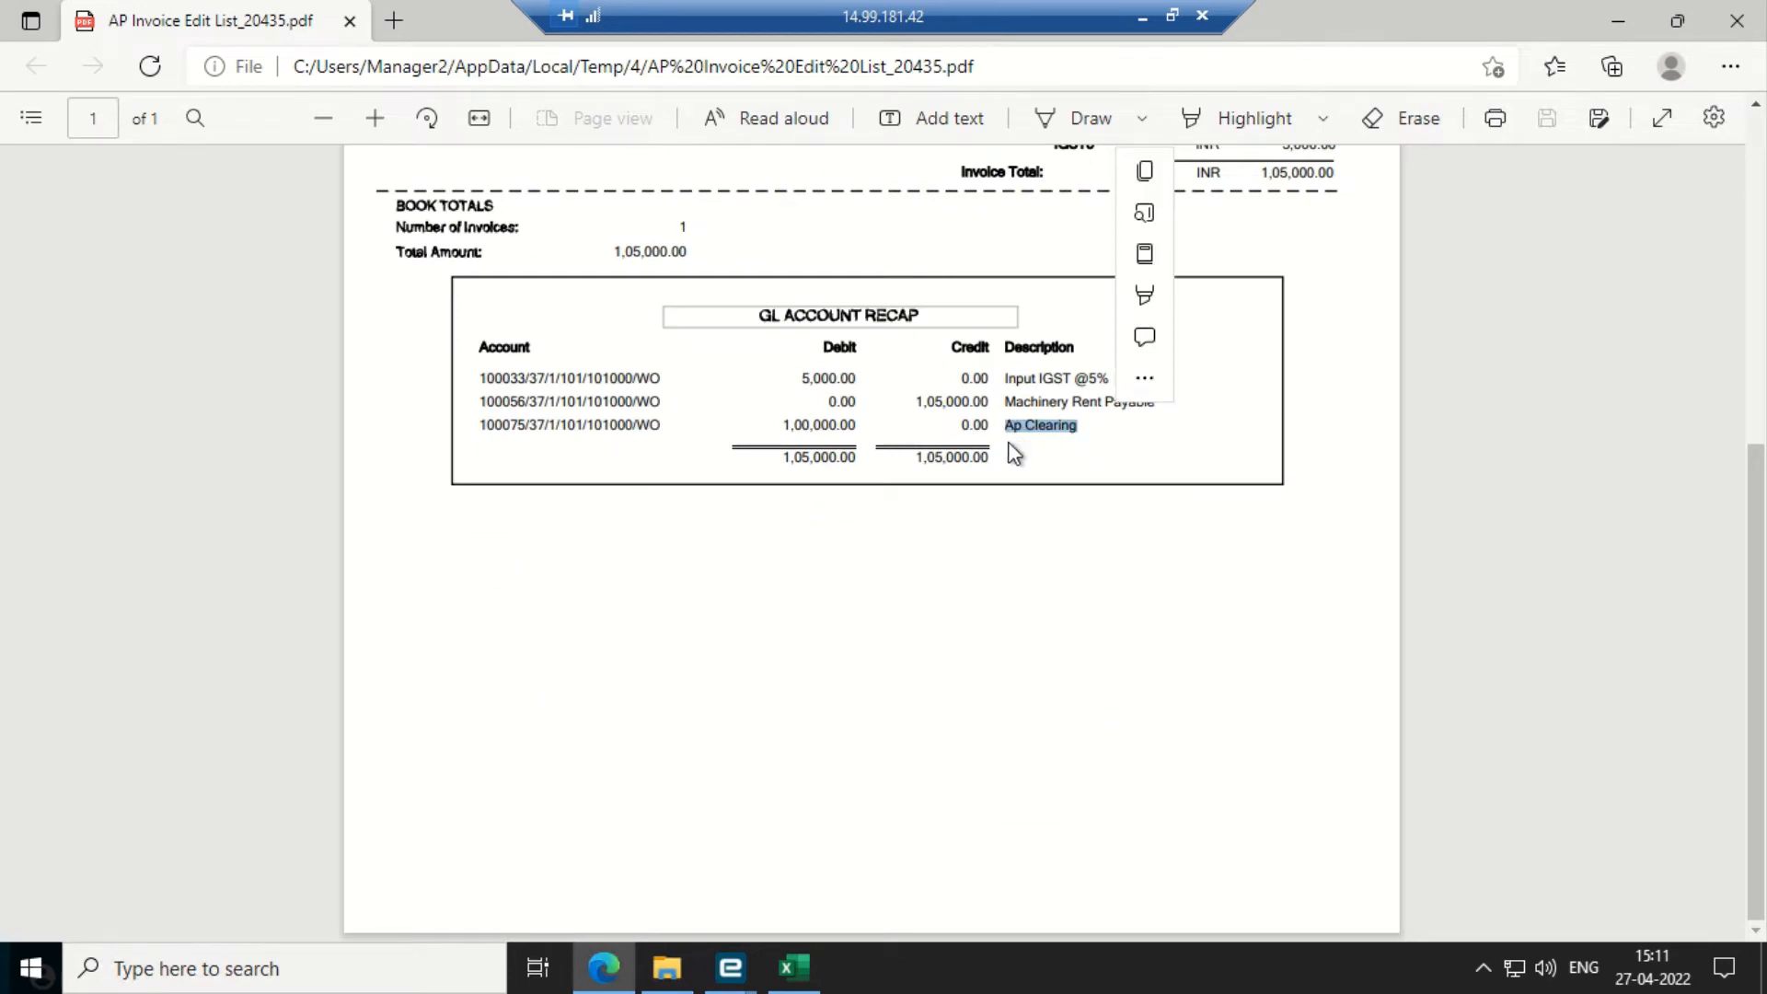
left_click(1046, 503)
triple_click(1060, 428)
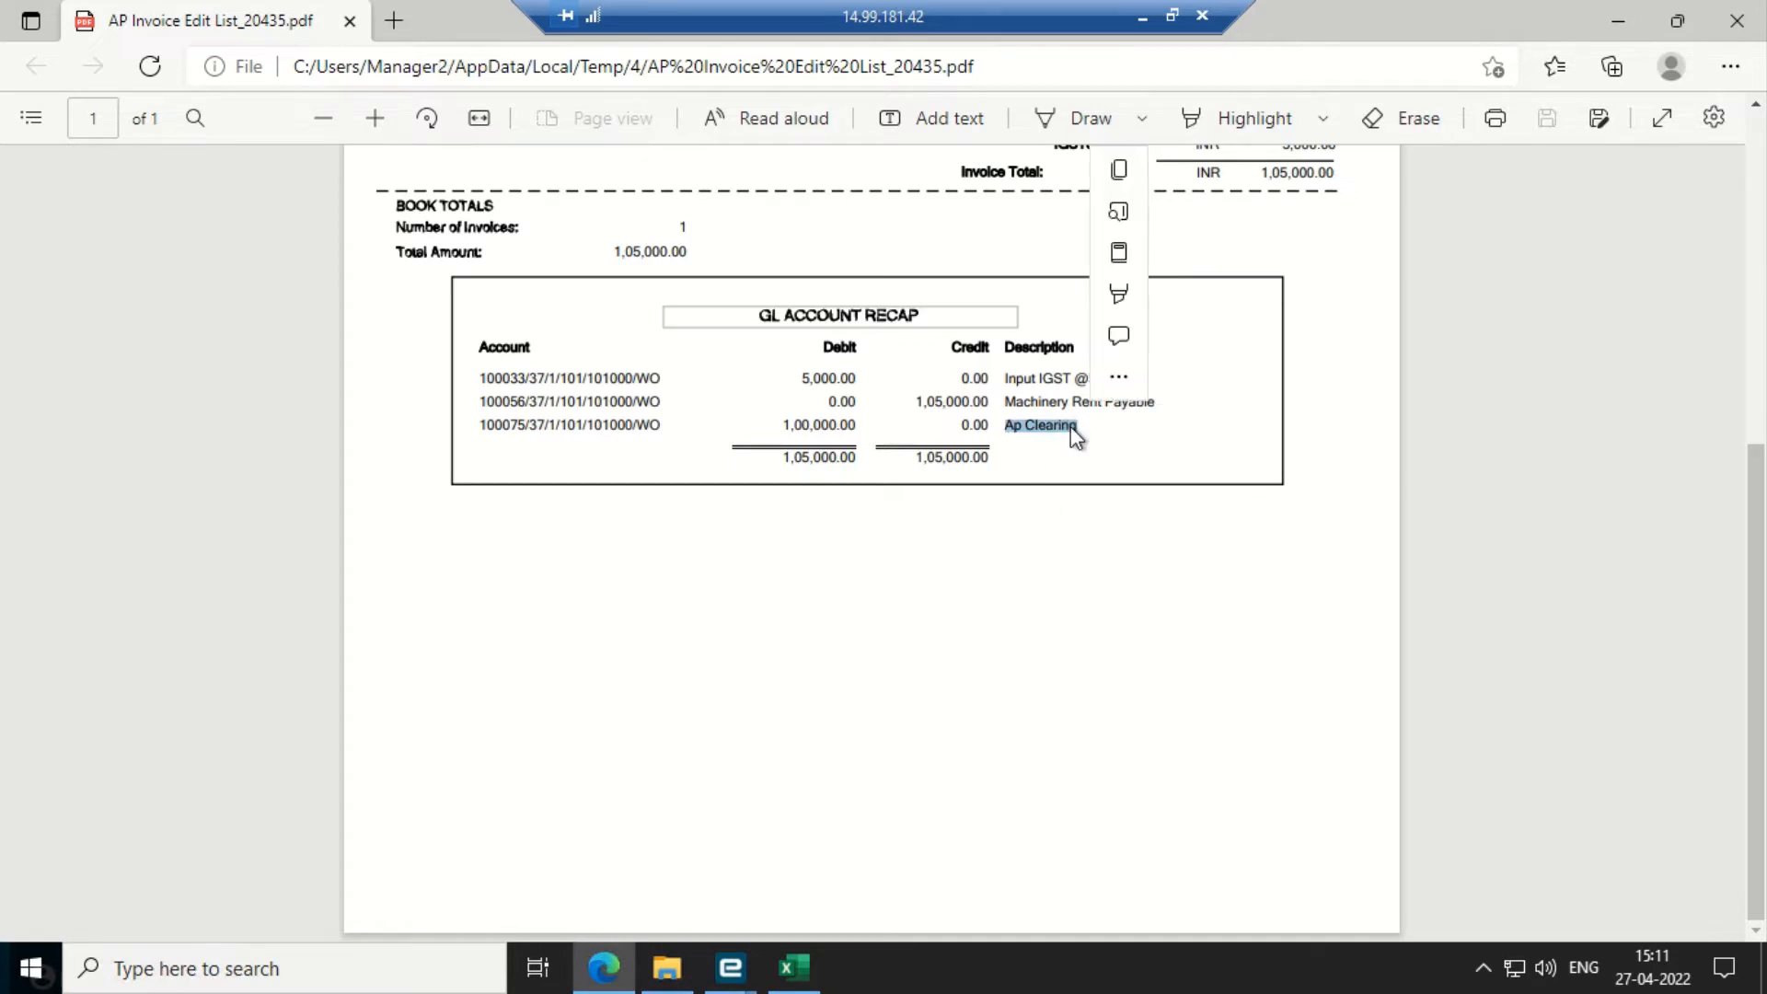
left_click_drag(1024, 393, 1123, 418)
left_click(949, 454)
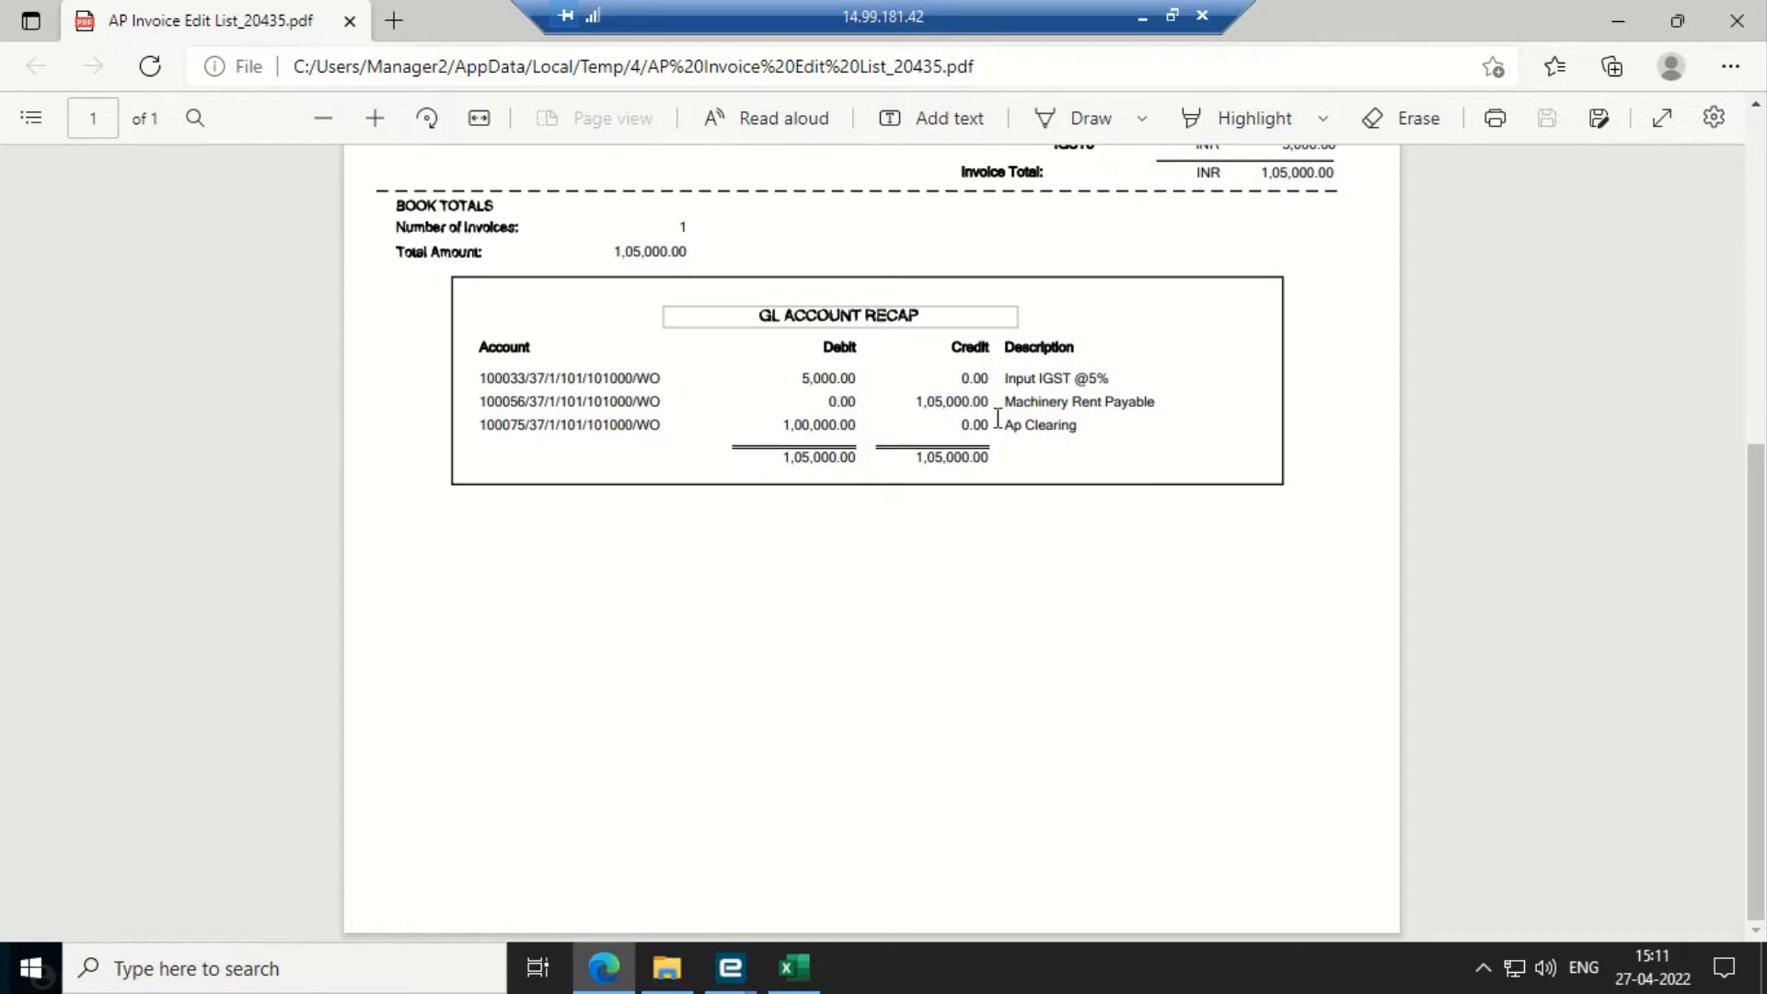
left_click_drag(980, 425, 1104, 424)
left_click(1737, 19)
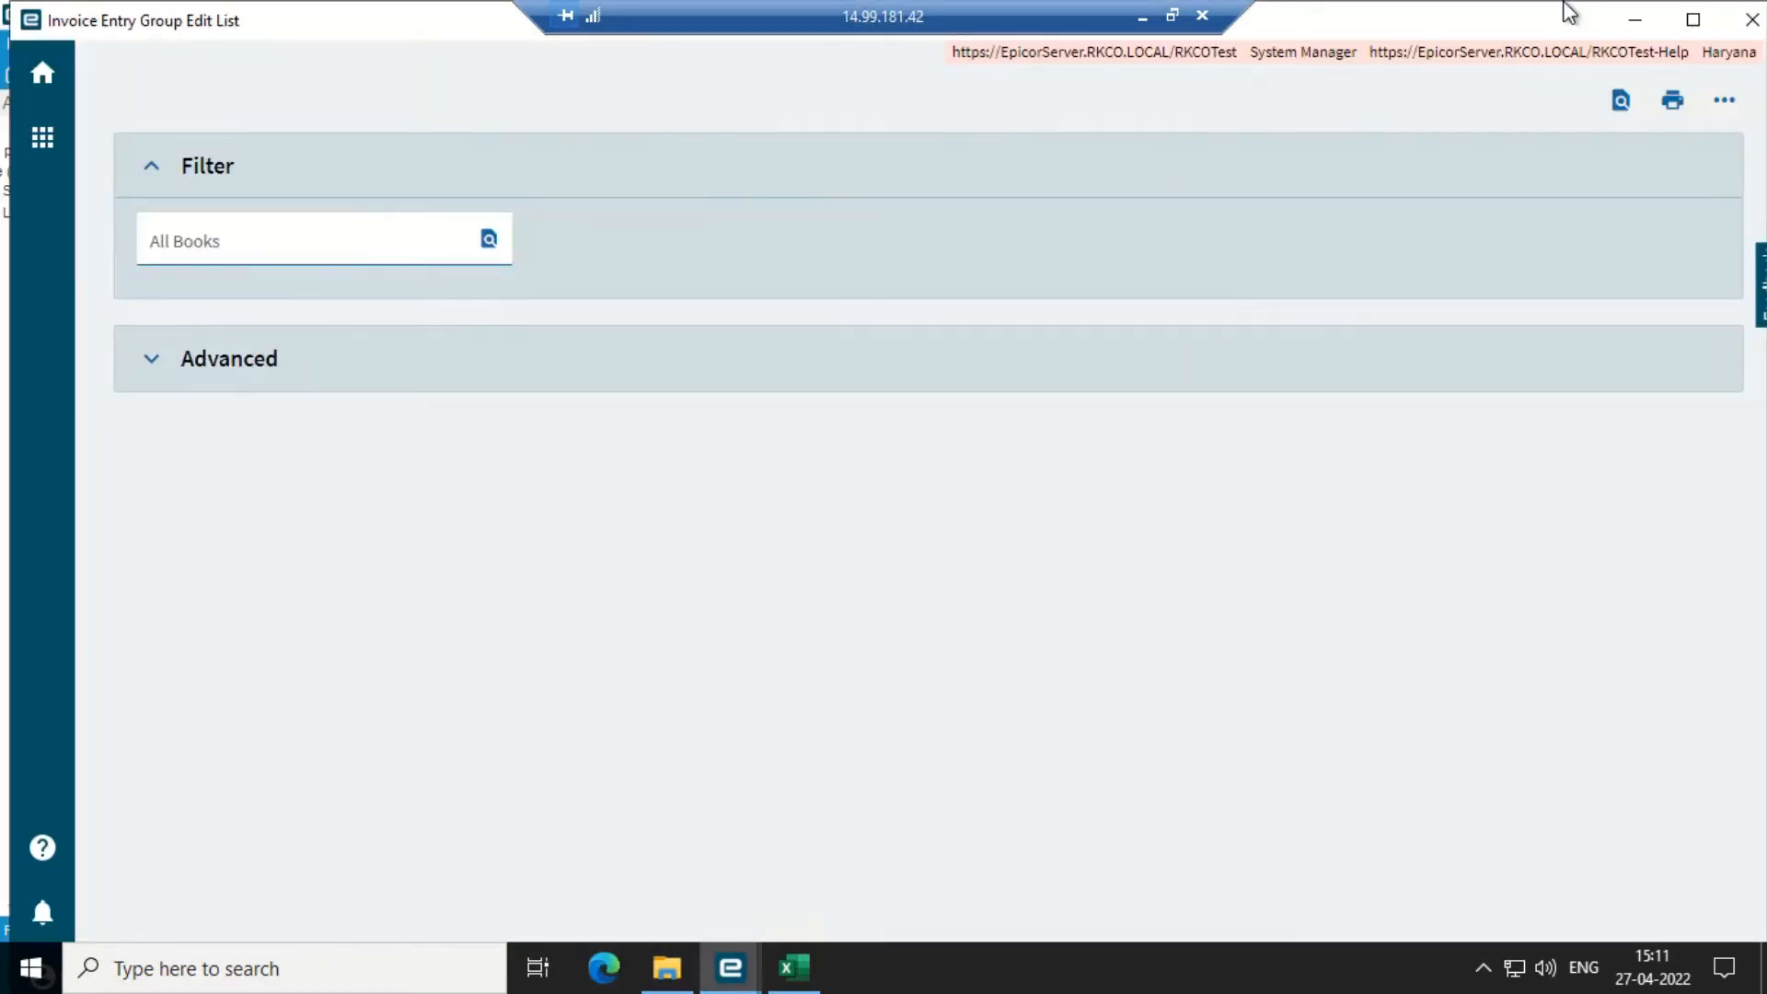
- Close the edit list and try posting group po grn, dismissing the not-approved error
left_click(1751, 19)
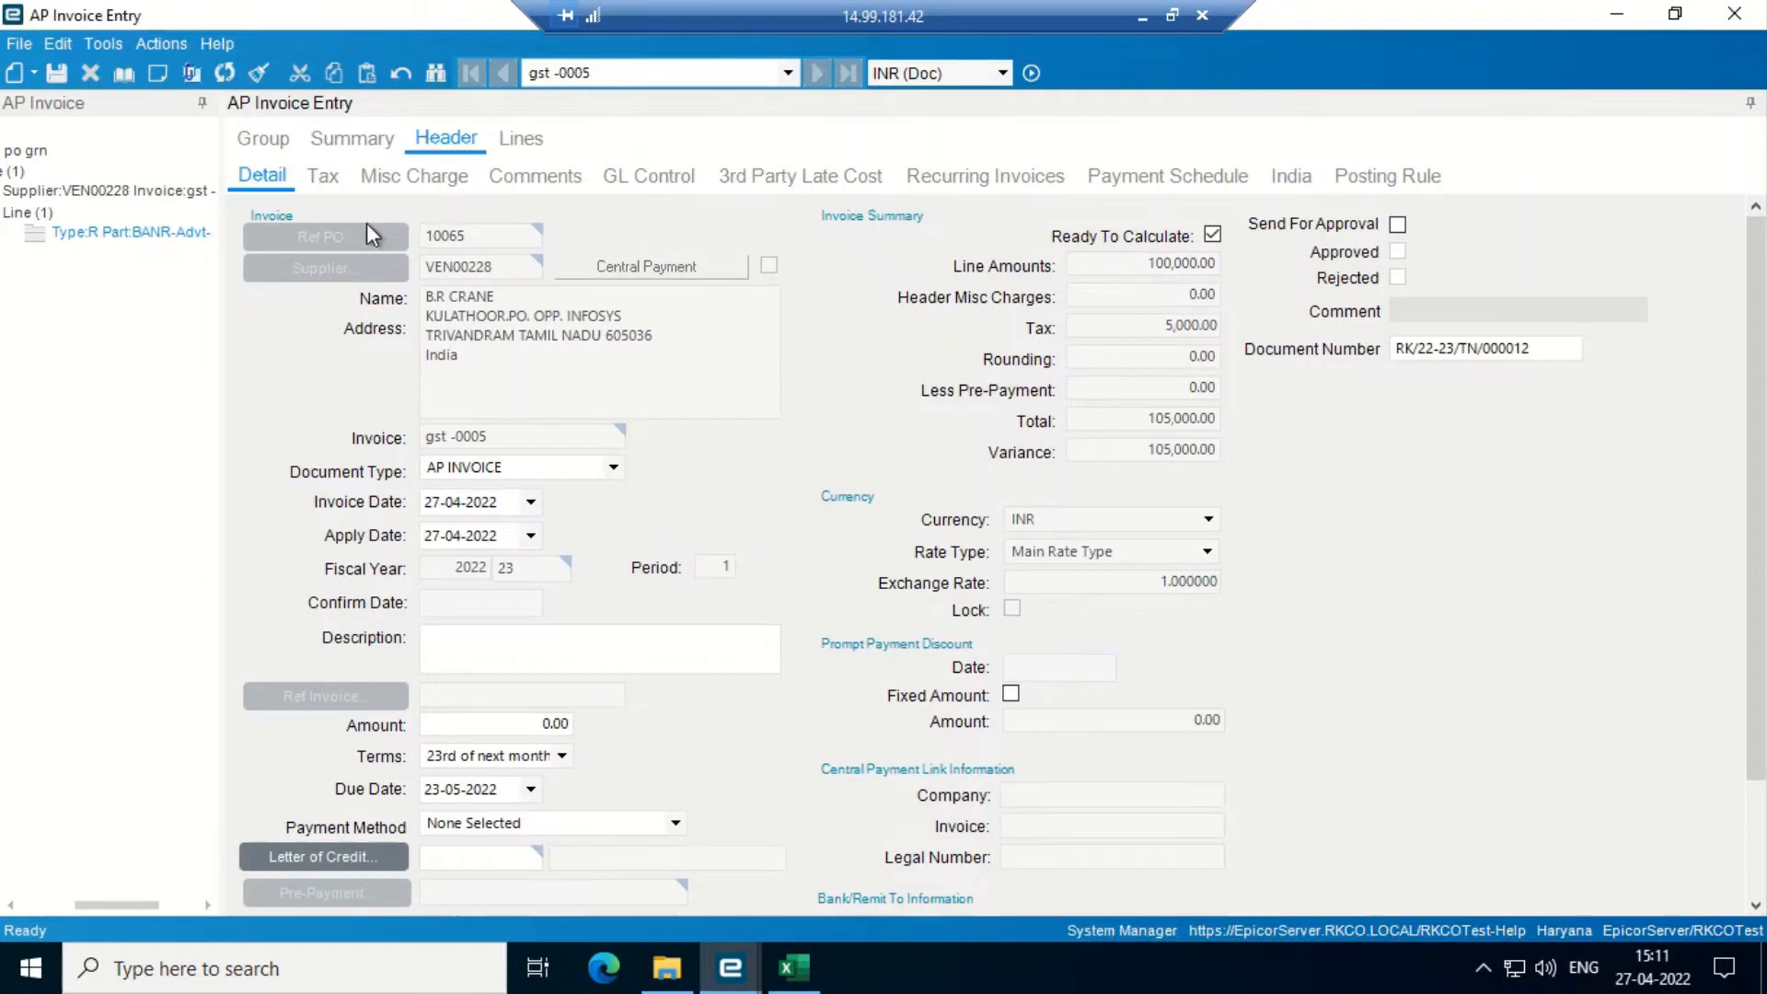
left_click(161, 43)
mouse_move(294, 111)
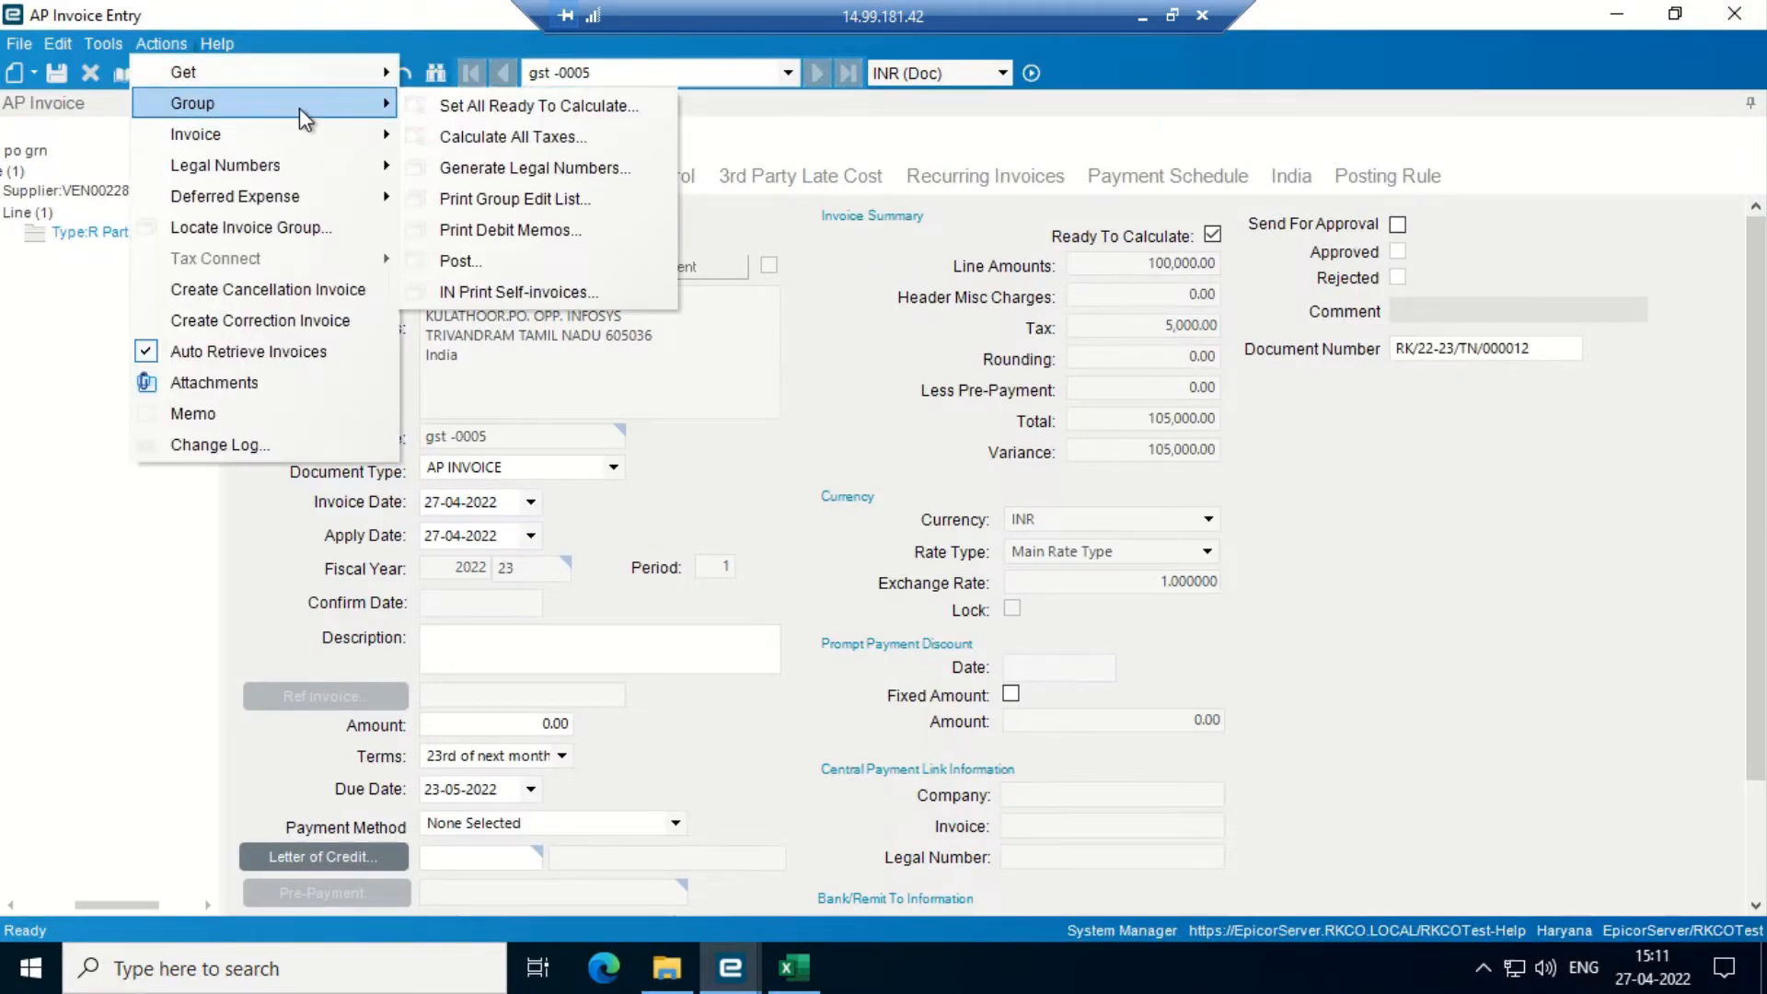
left_click(462, 259)
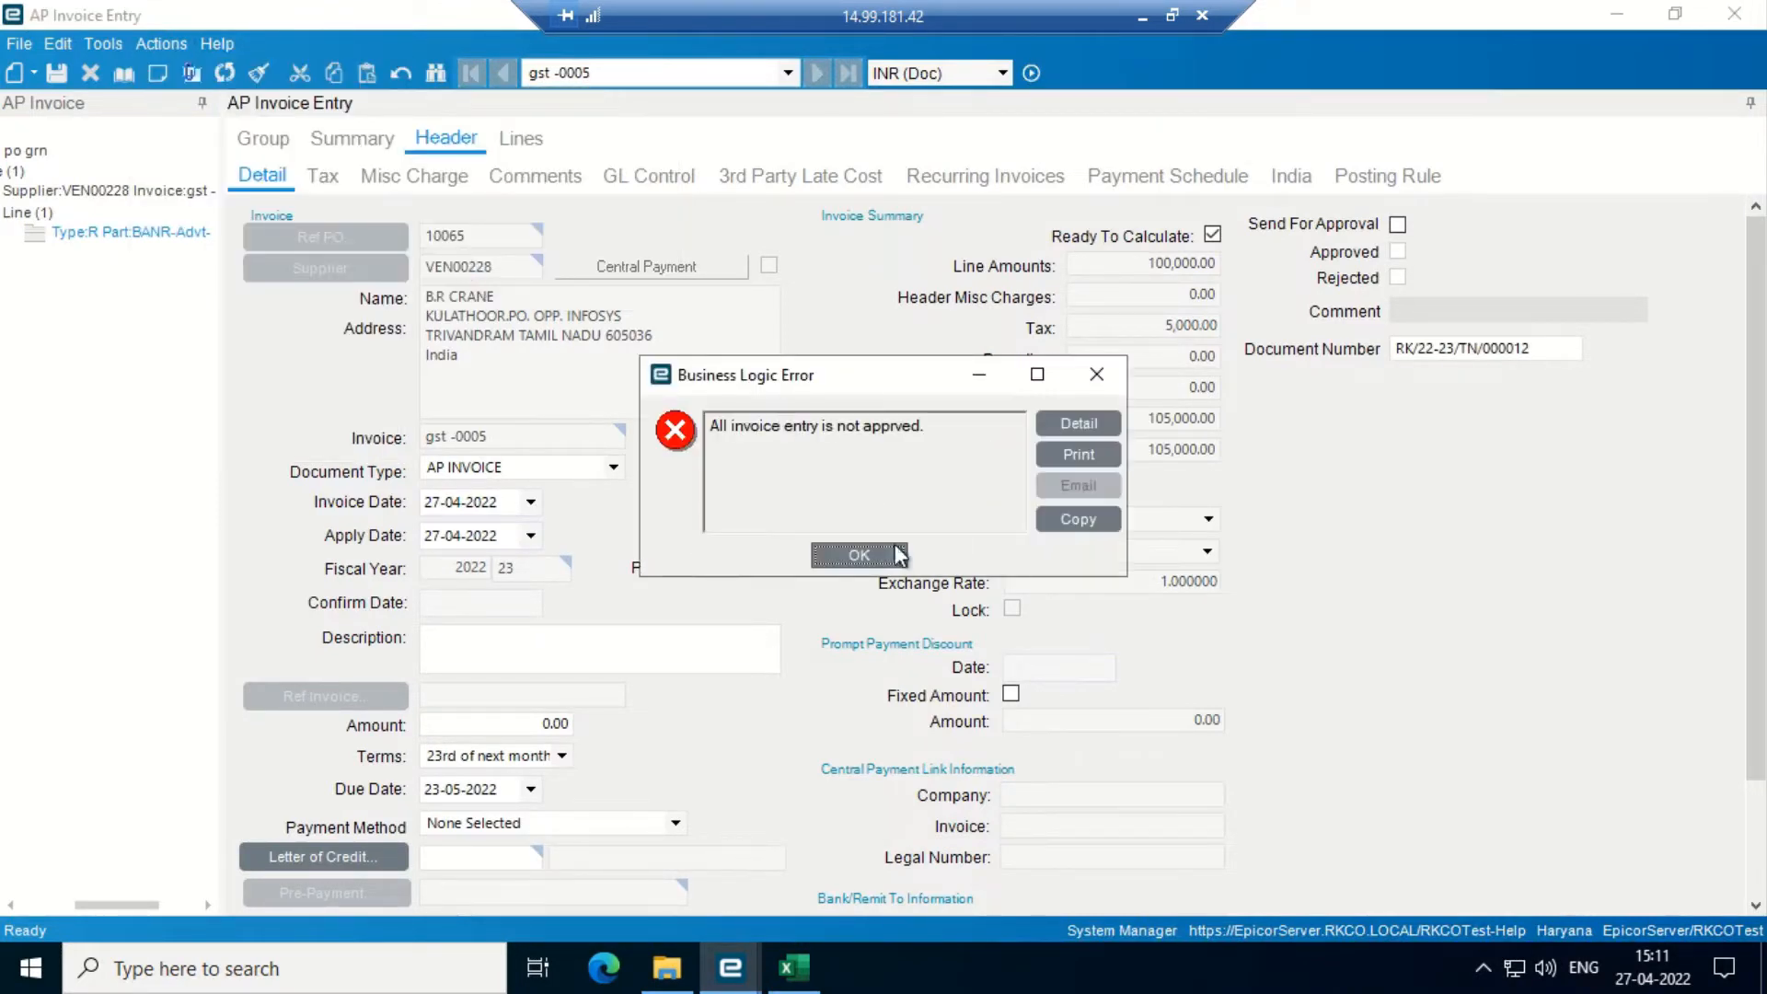
left_click(859, 554)
- Send invoice gst -0005 for approval, save it, and open AP Invoice Approval from the main menu
left_click(1397, 224)
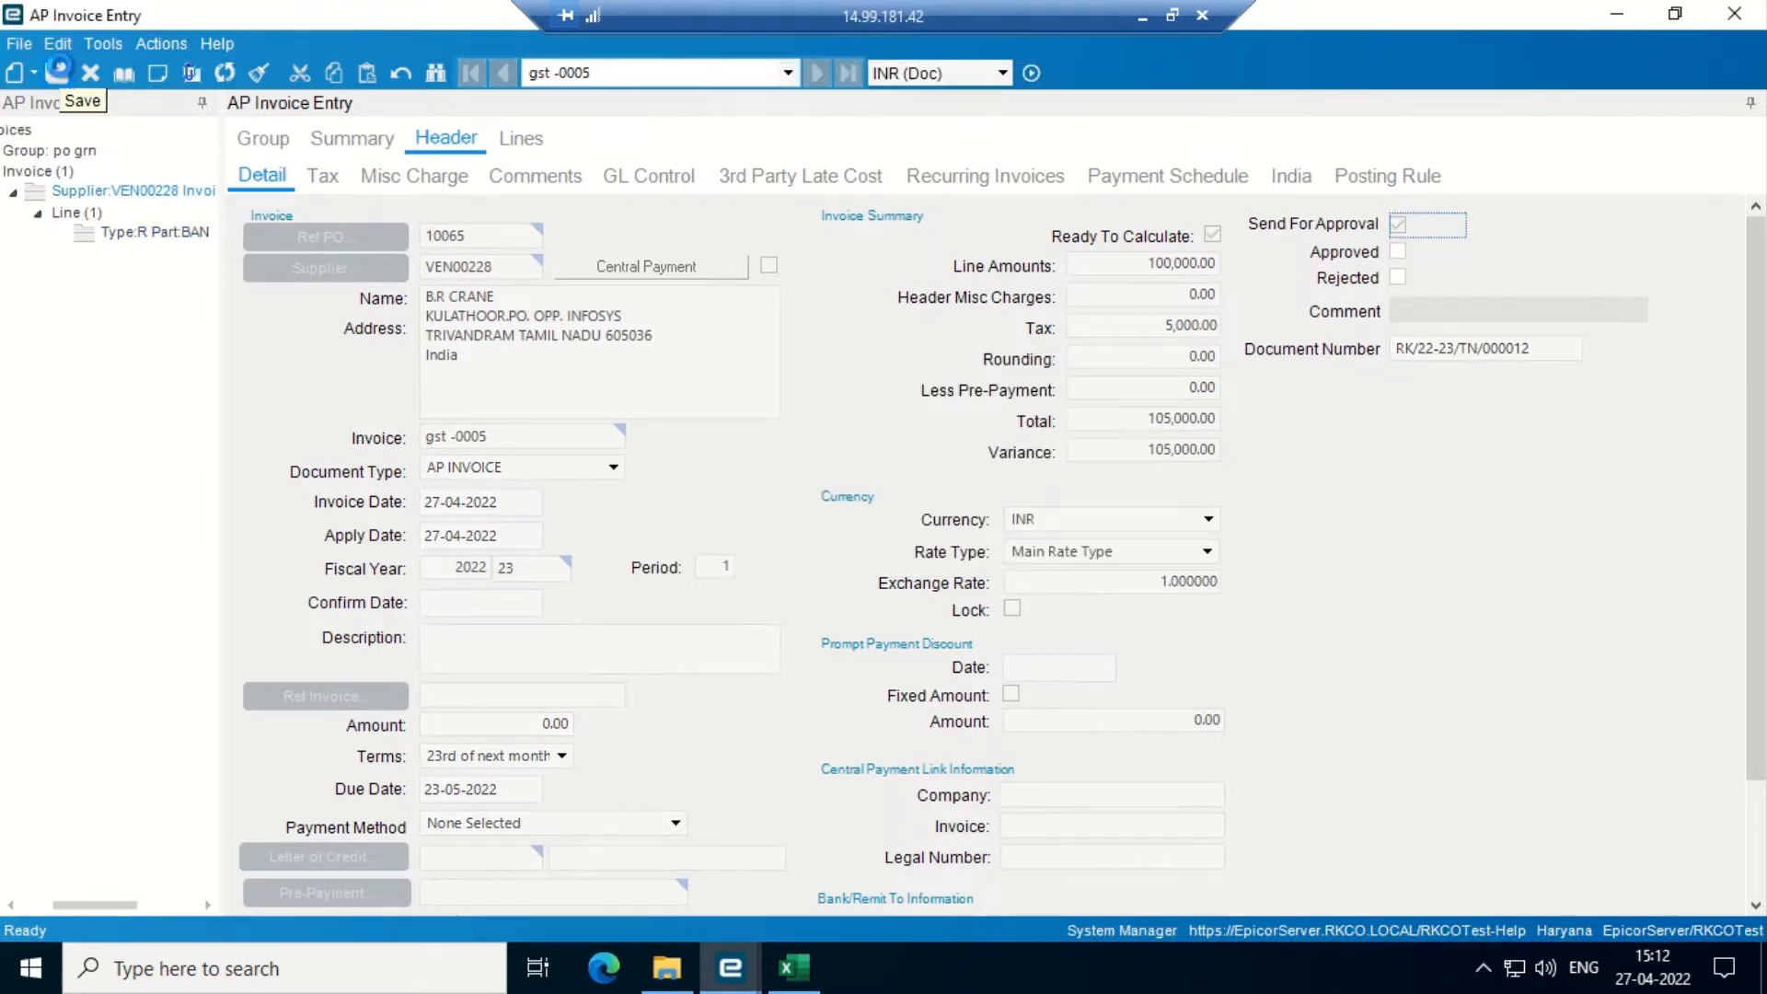
left_click(58, 69)
left_click(734, 978)
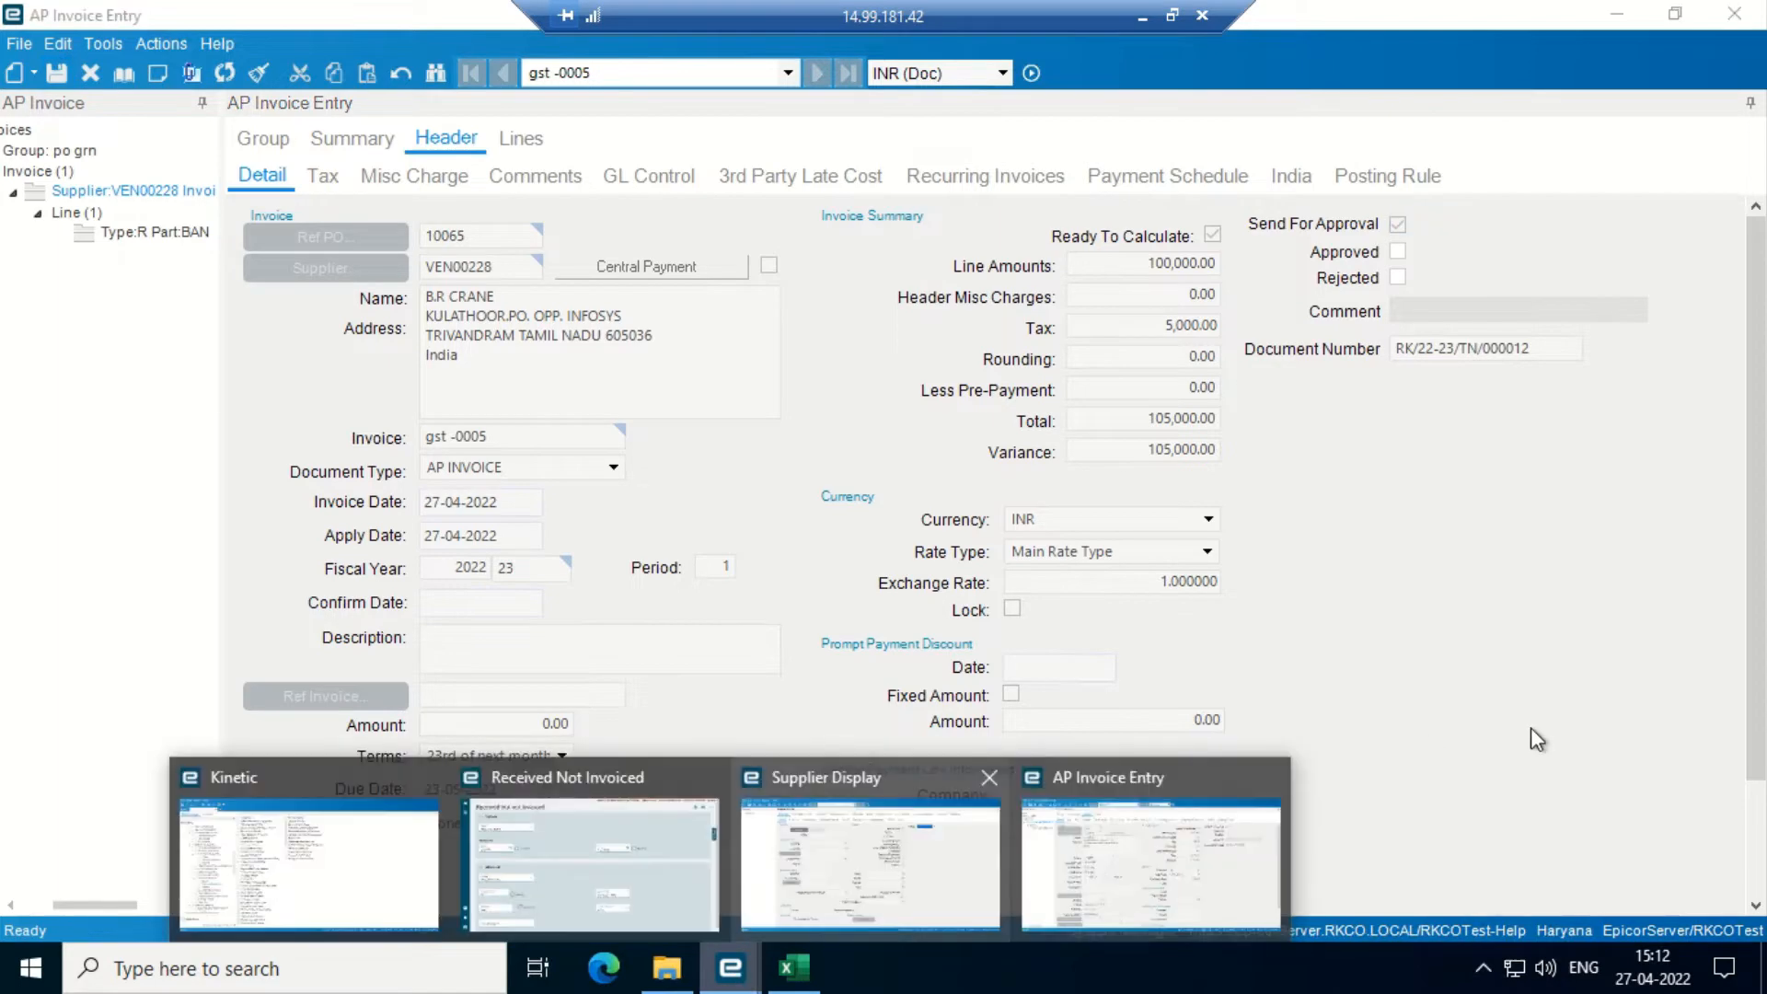
left_click(351, 869)
left_click(801, 371)
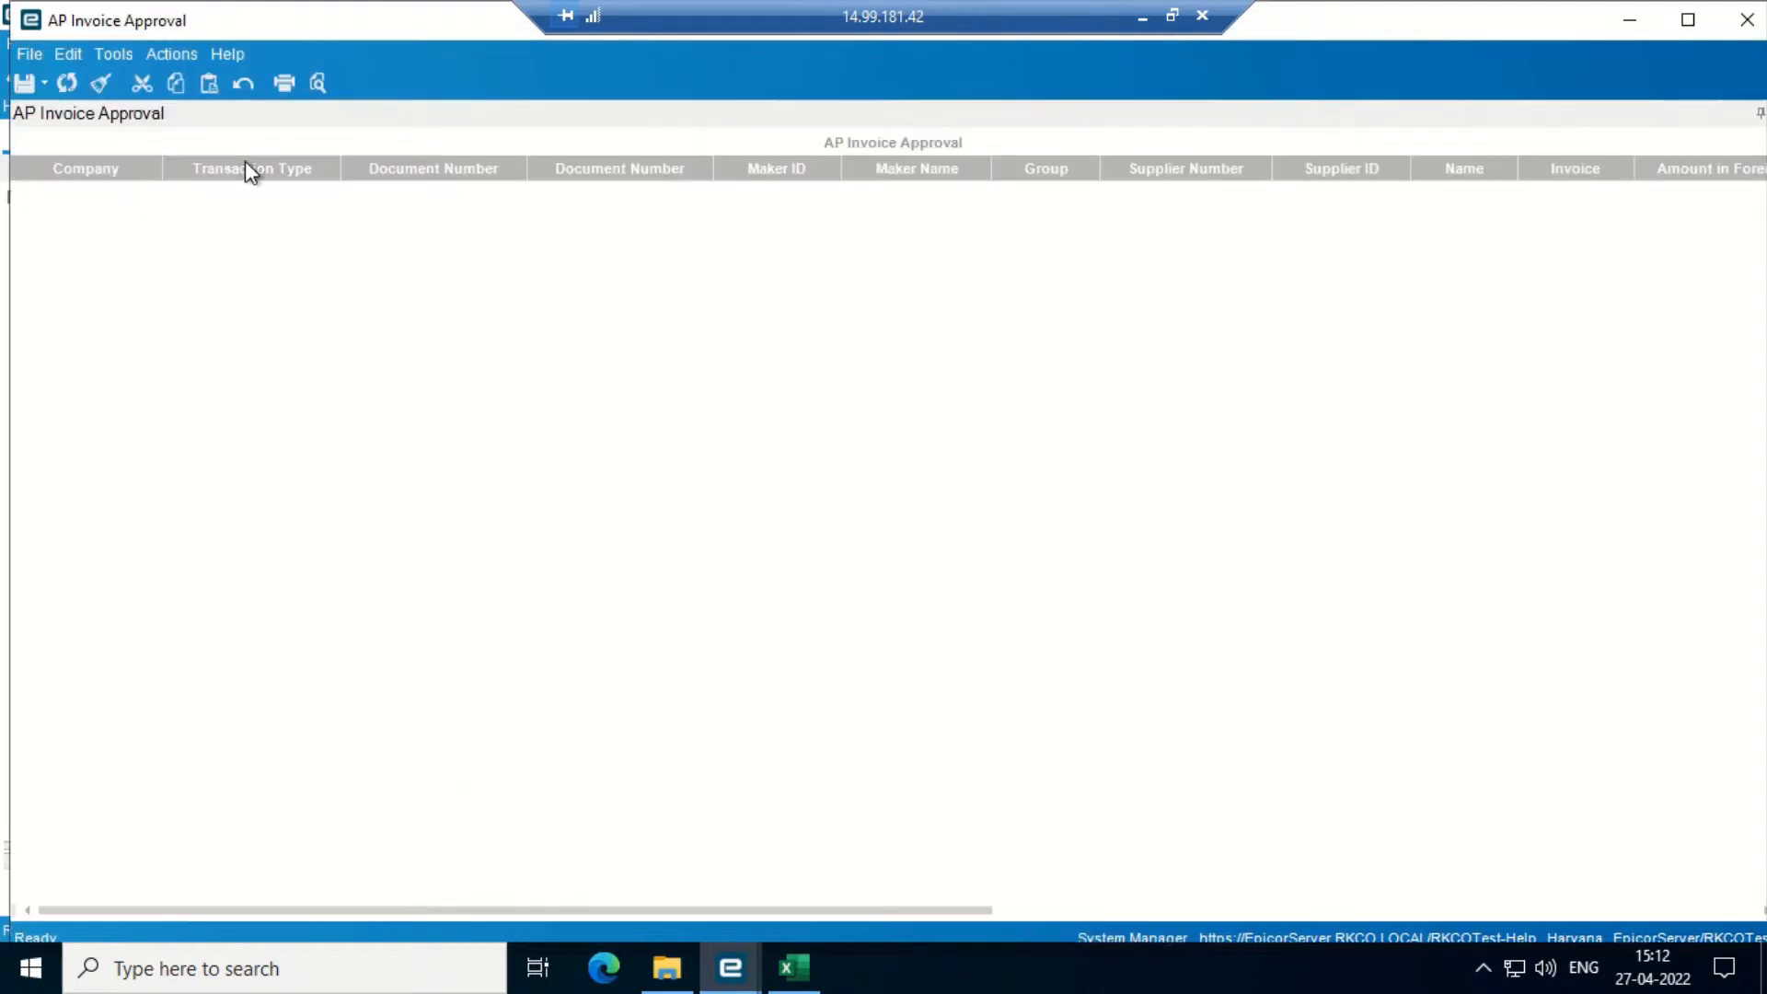
- Approve the B.R CRANE 1,05,000 invoice, save and refresh the list, then return to AP Invoice Entry
left_click(70, 82)
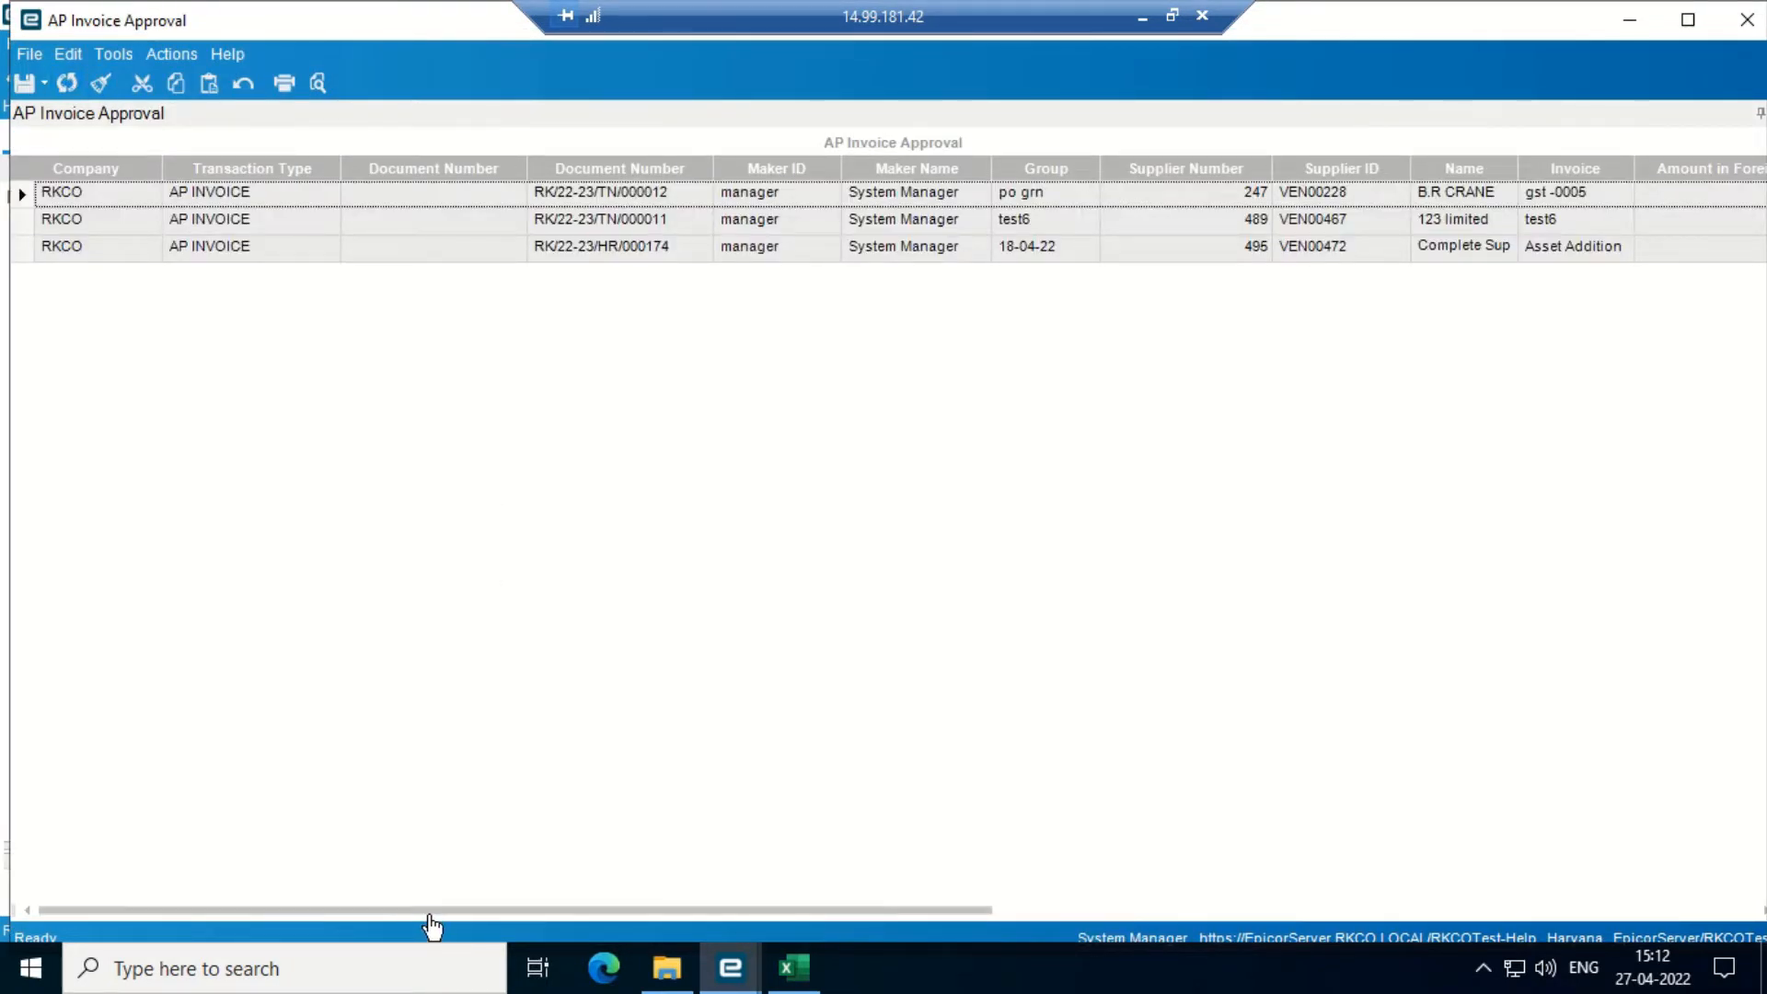
left_click_drag(426, 909, 1157, 900)
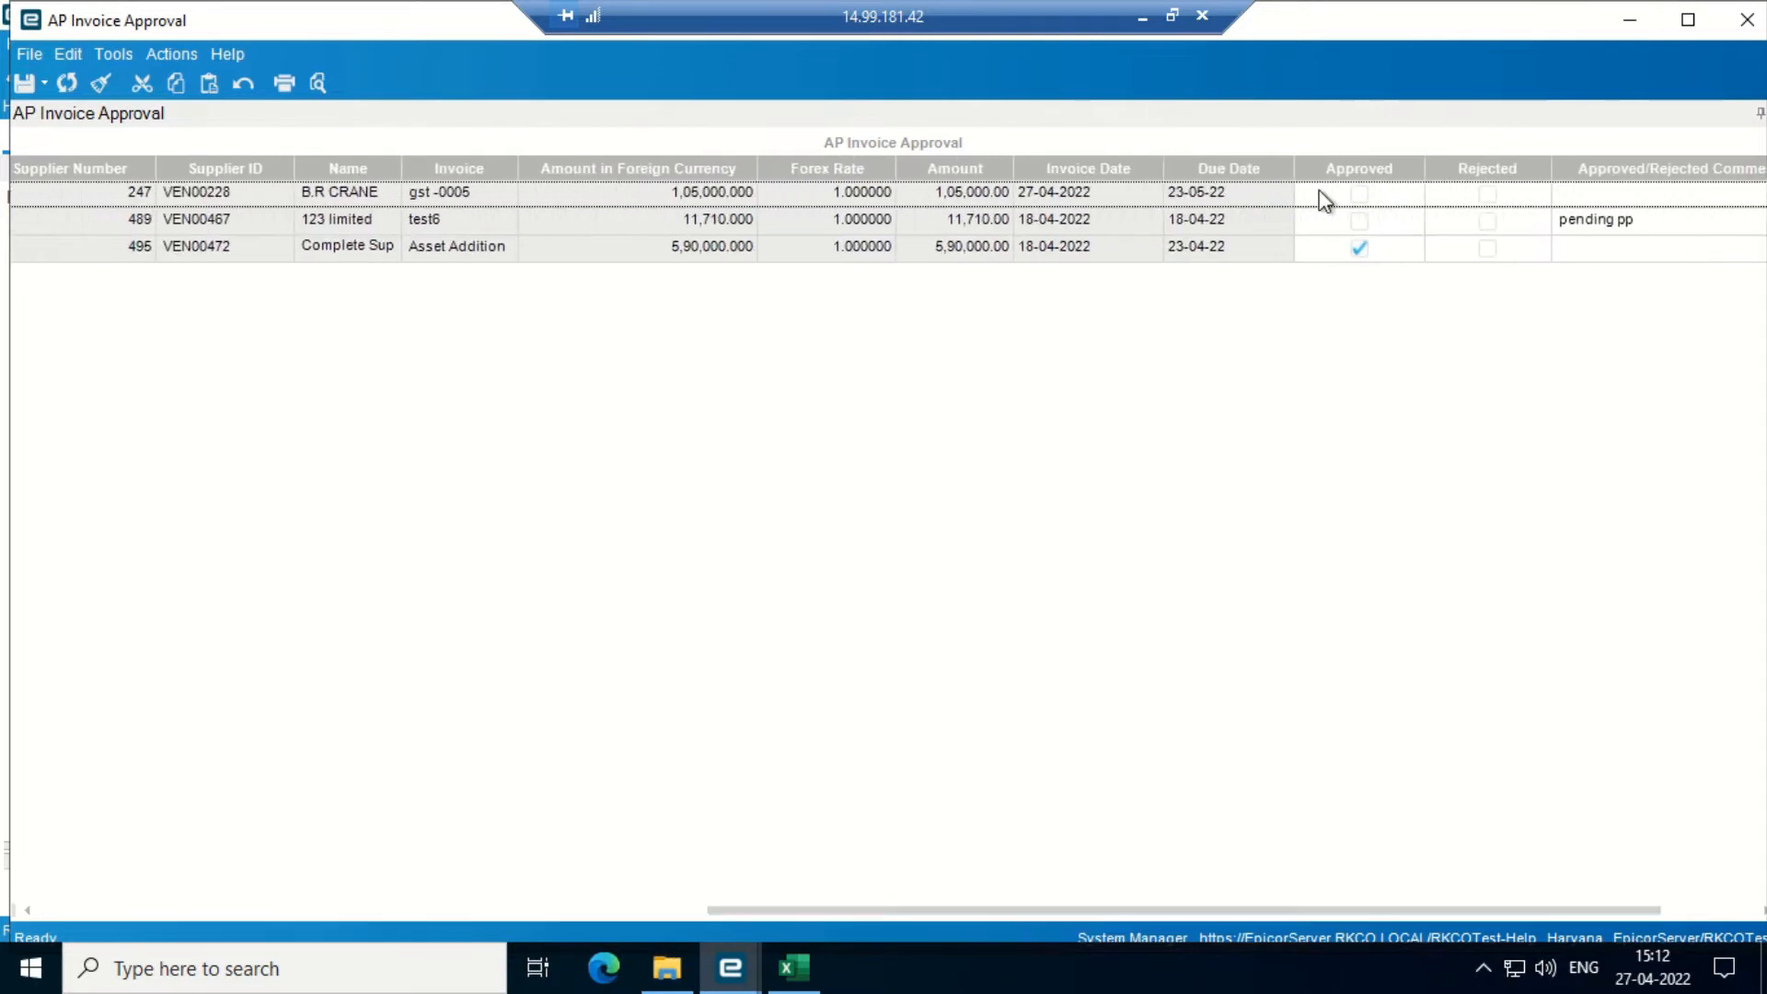
left_click(1365, 195)
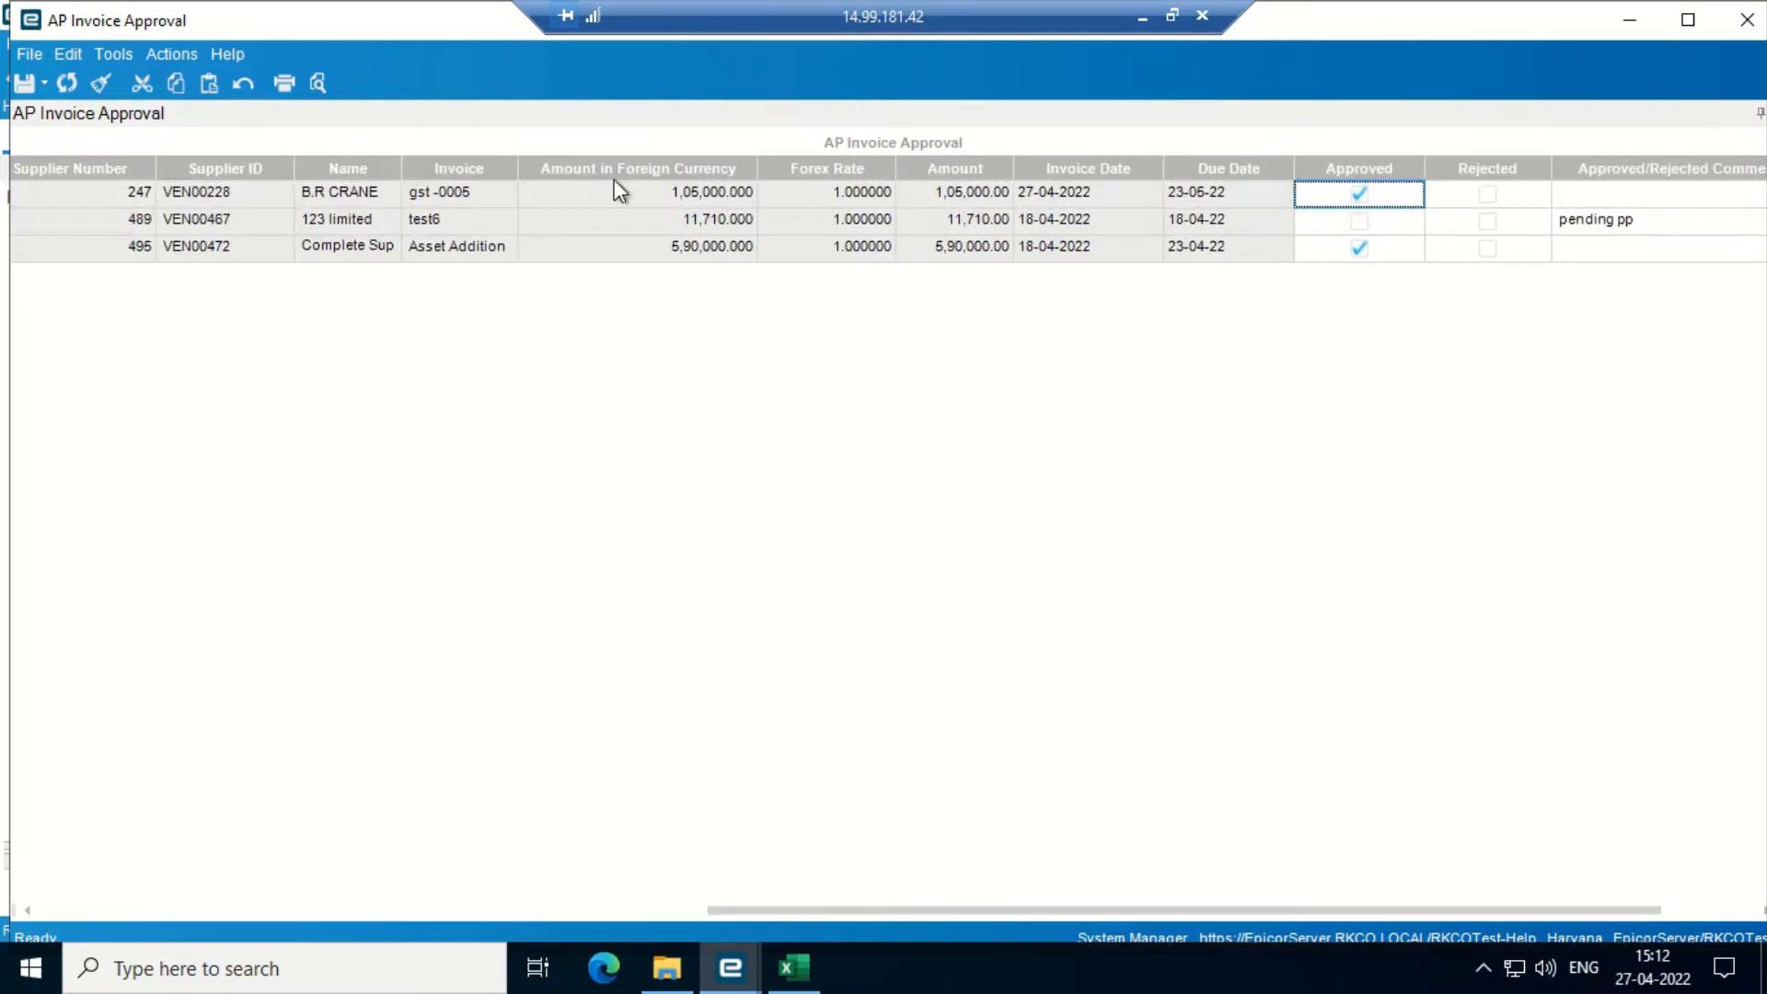
left_click(24, 83)
left_click(67, 84)
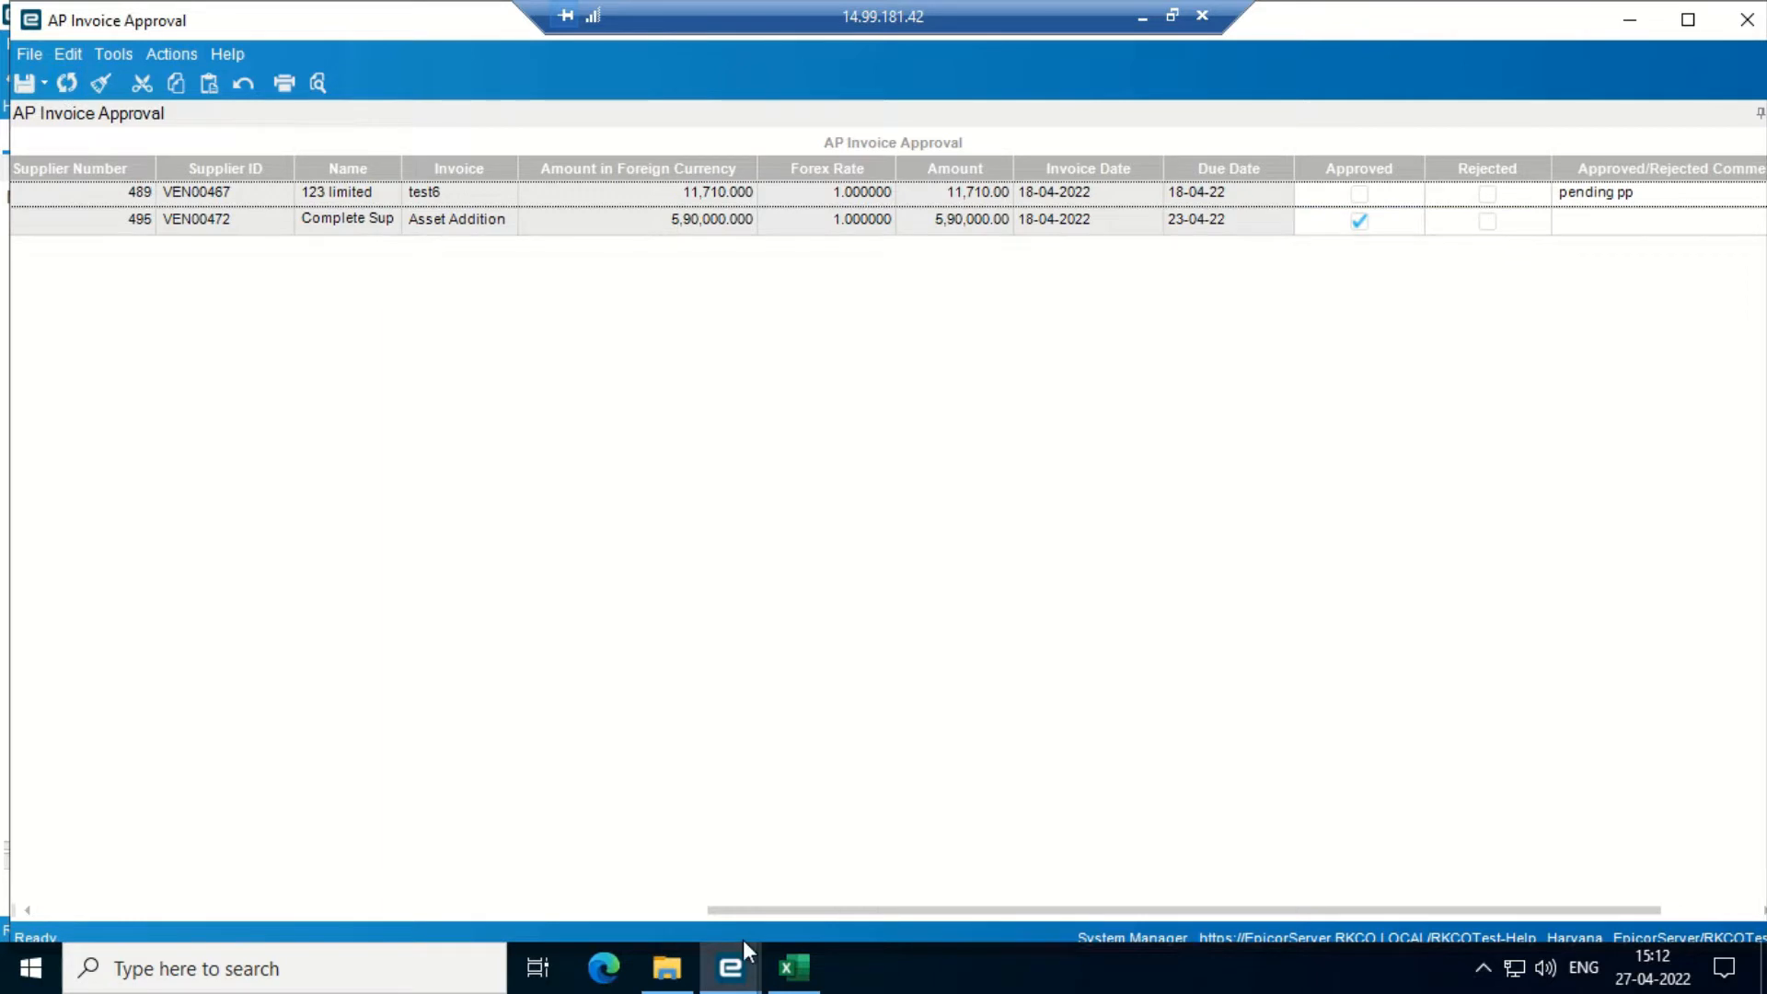
left_click(729, 966)
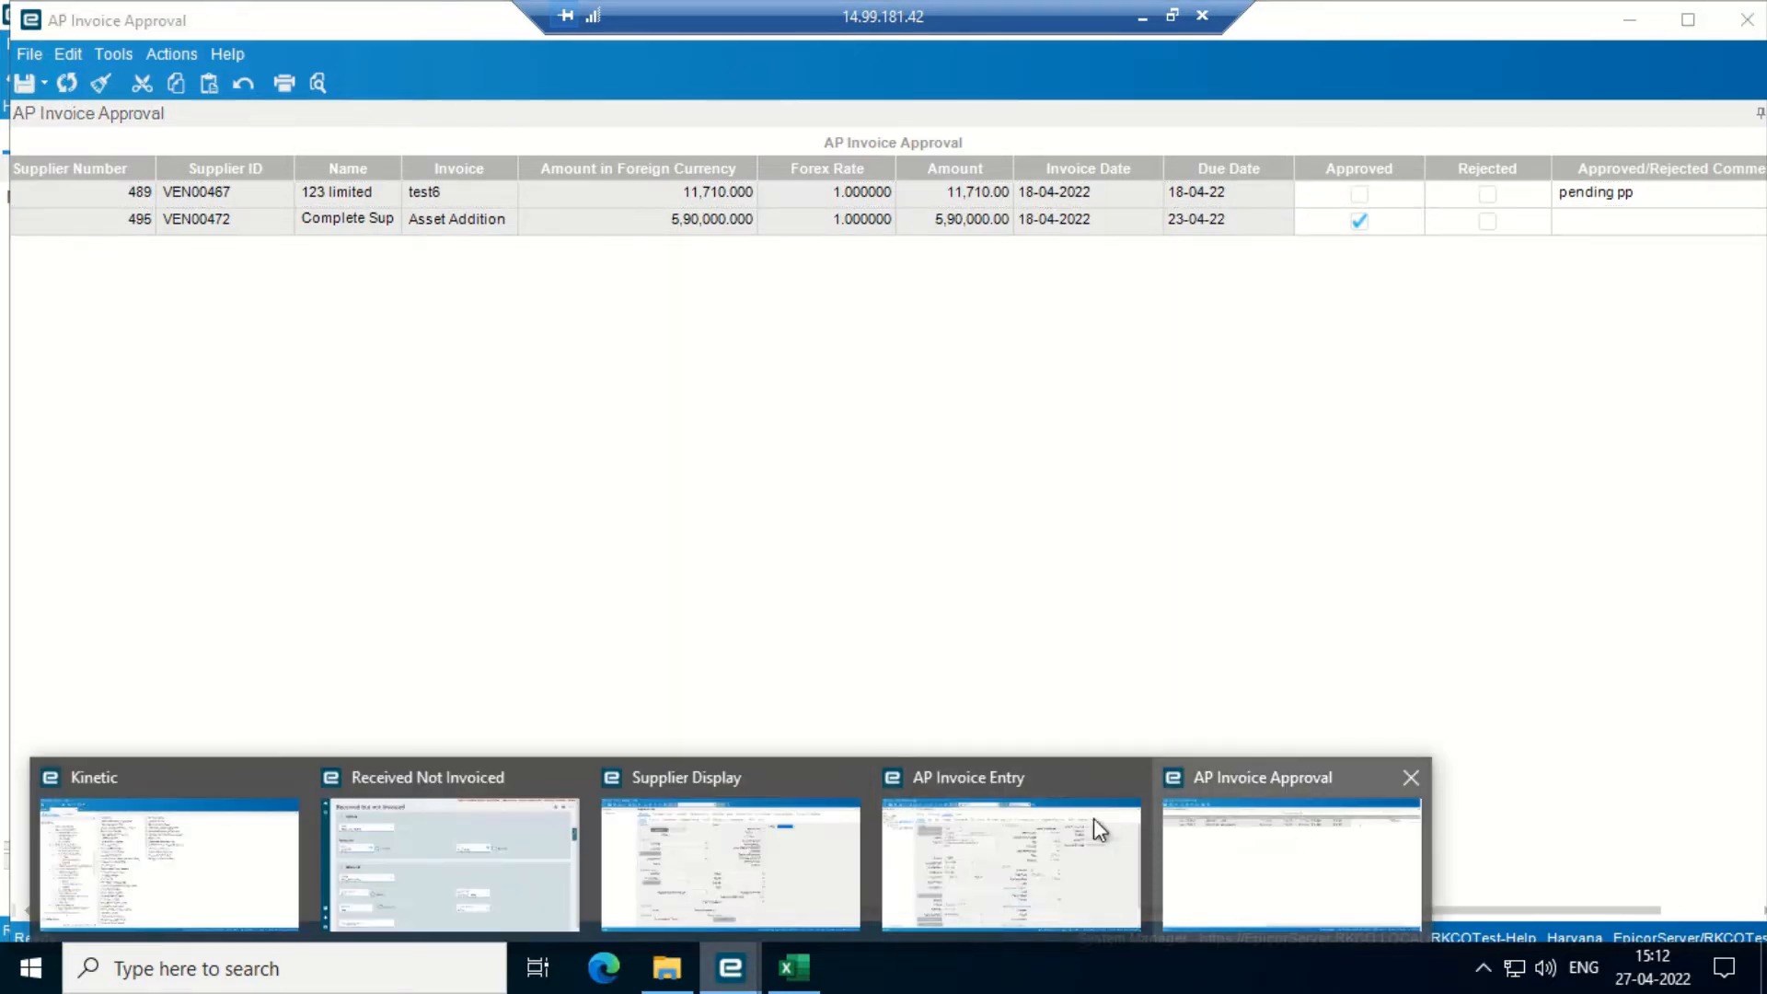
left_click(981, 832)
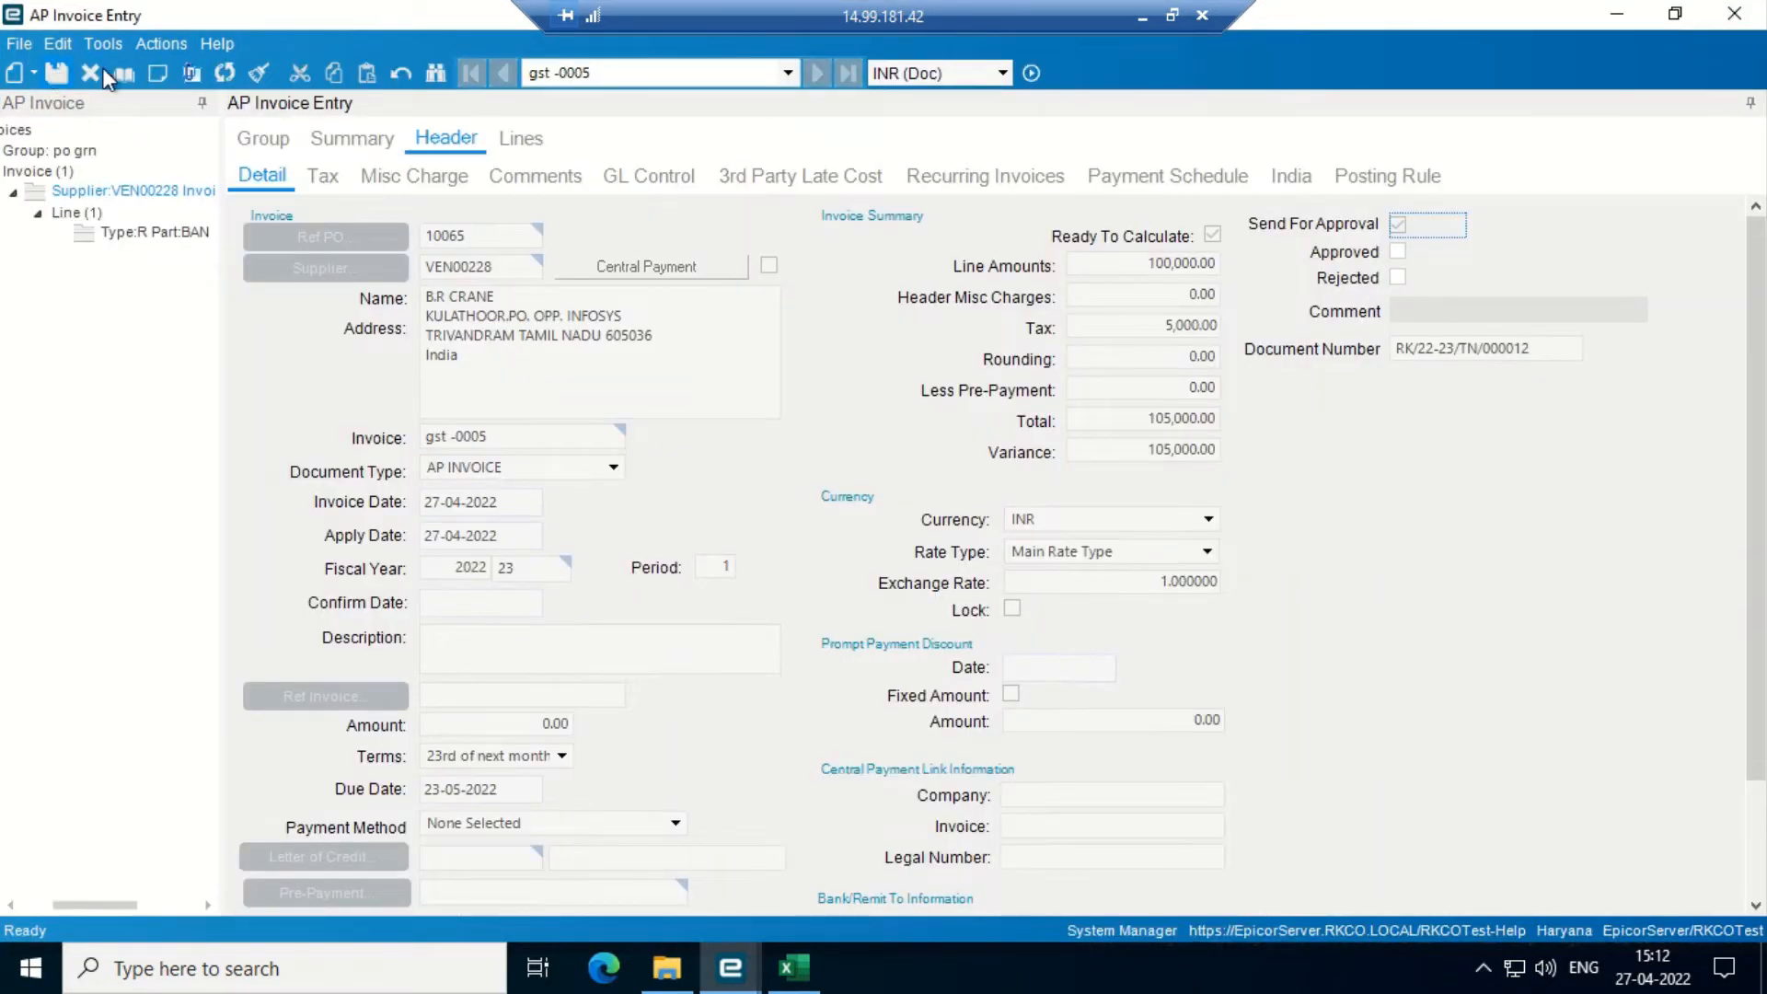
- Refresh invoice gst -0005 and attempt to post the group, declining at the variance prompt
left_click(226, 74)
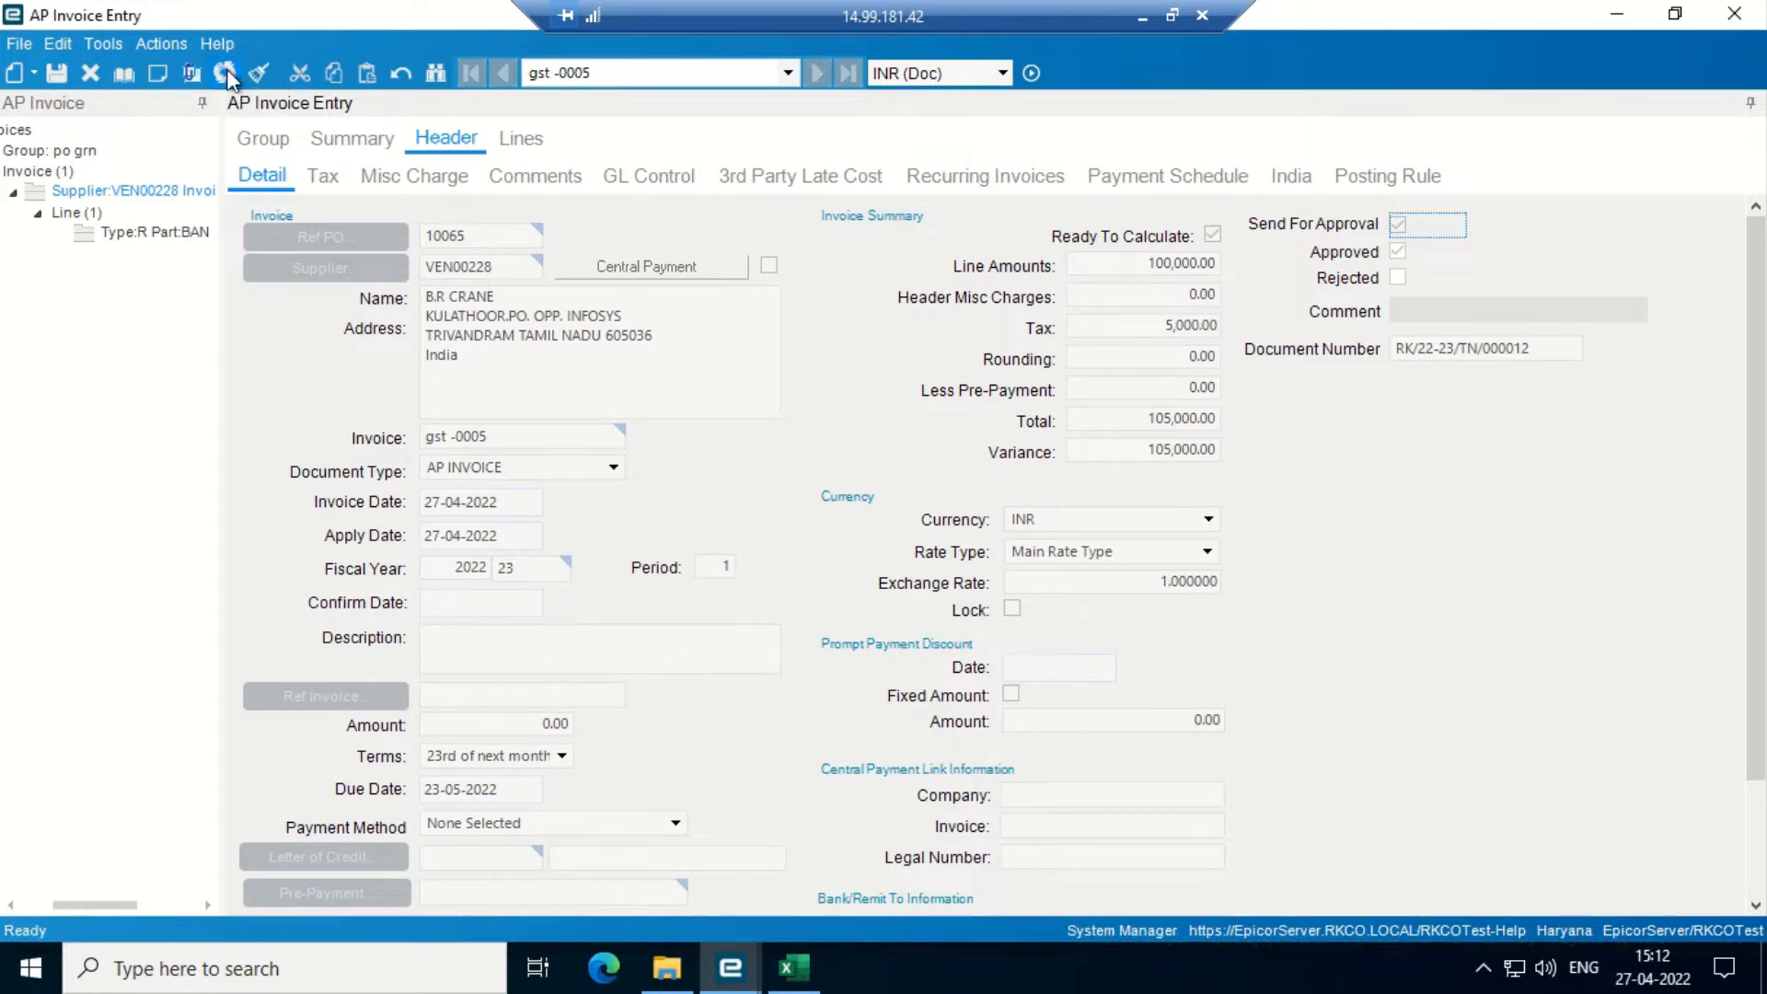
left_click(163, 44)
mouse_move(229, 101)
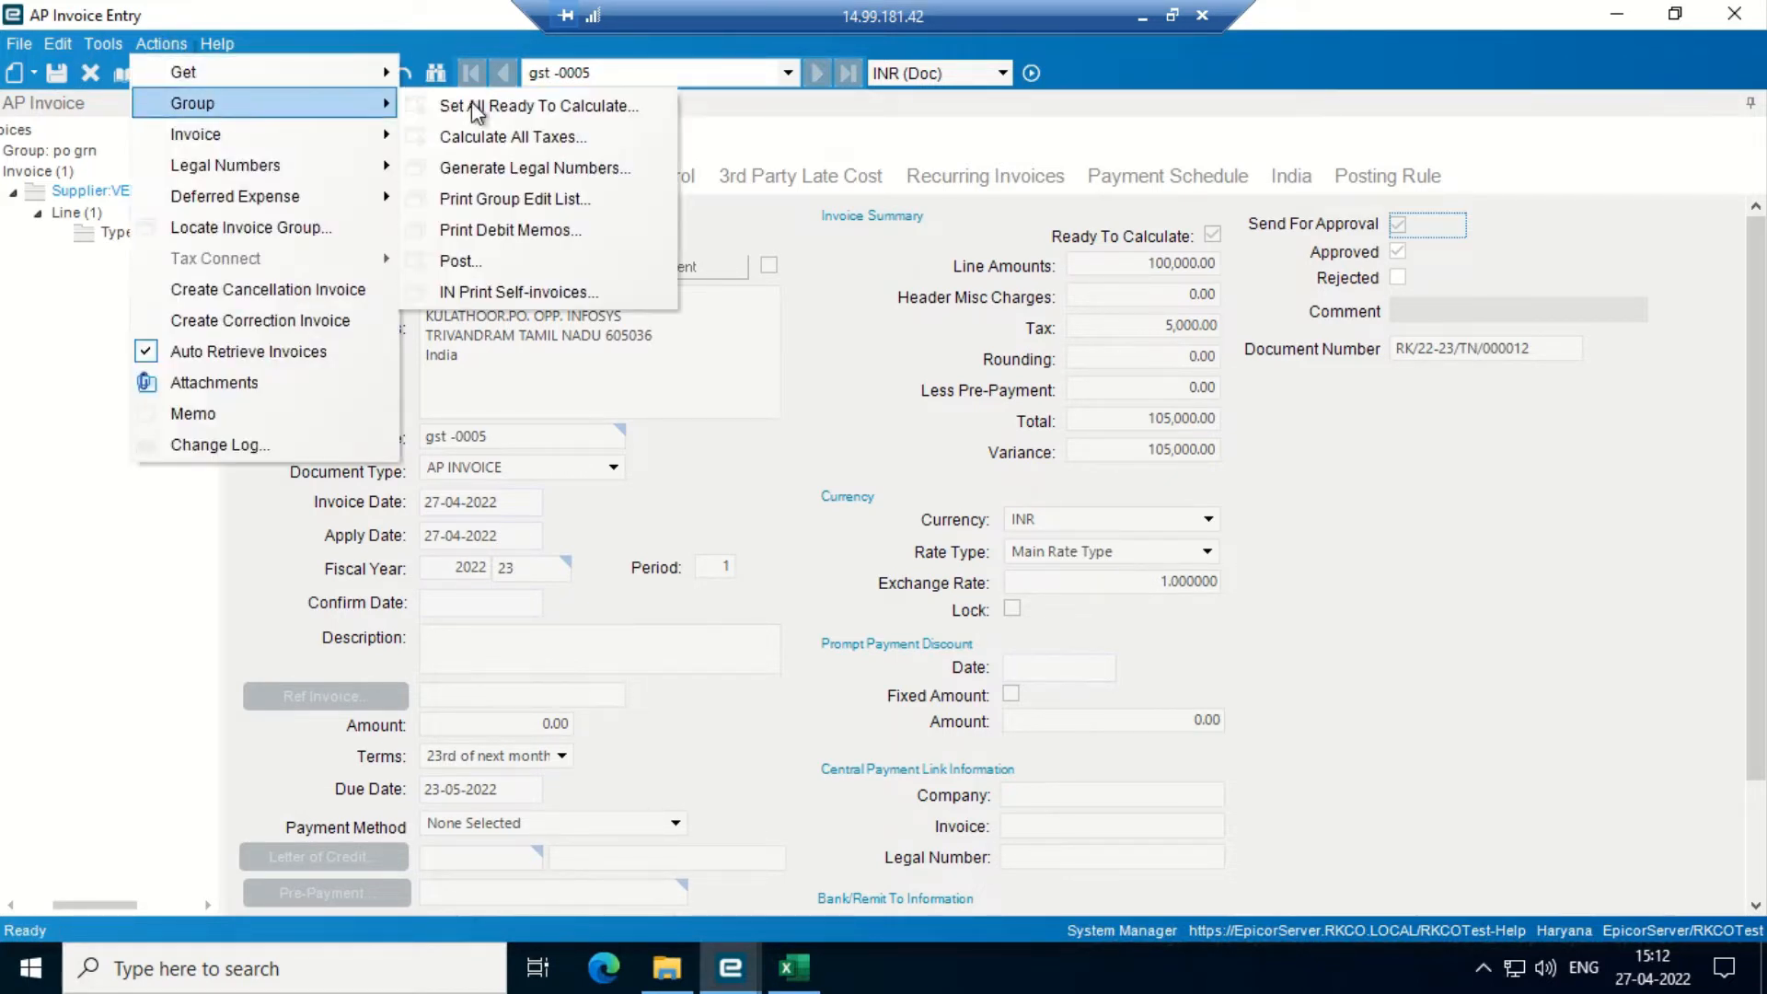
left_click(476, 258)
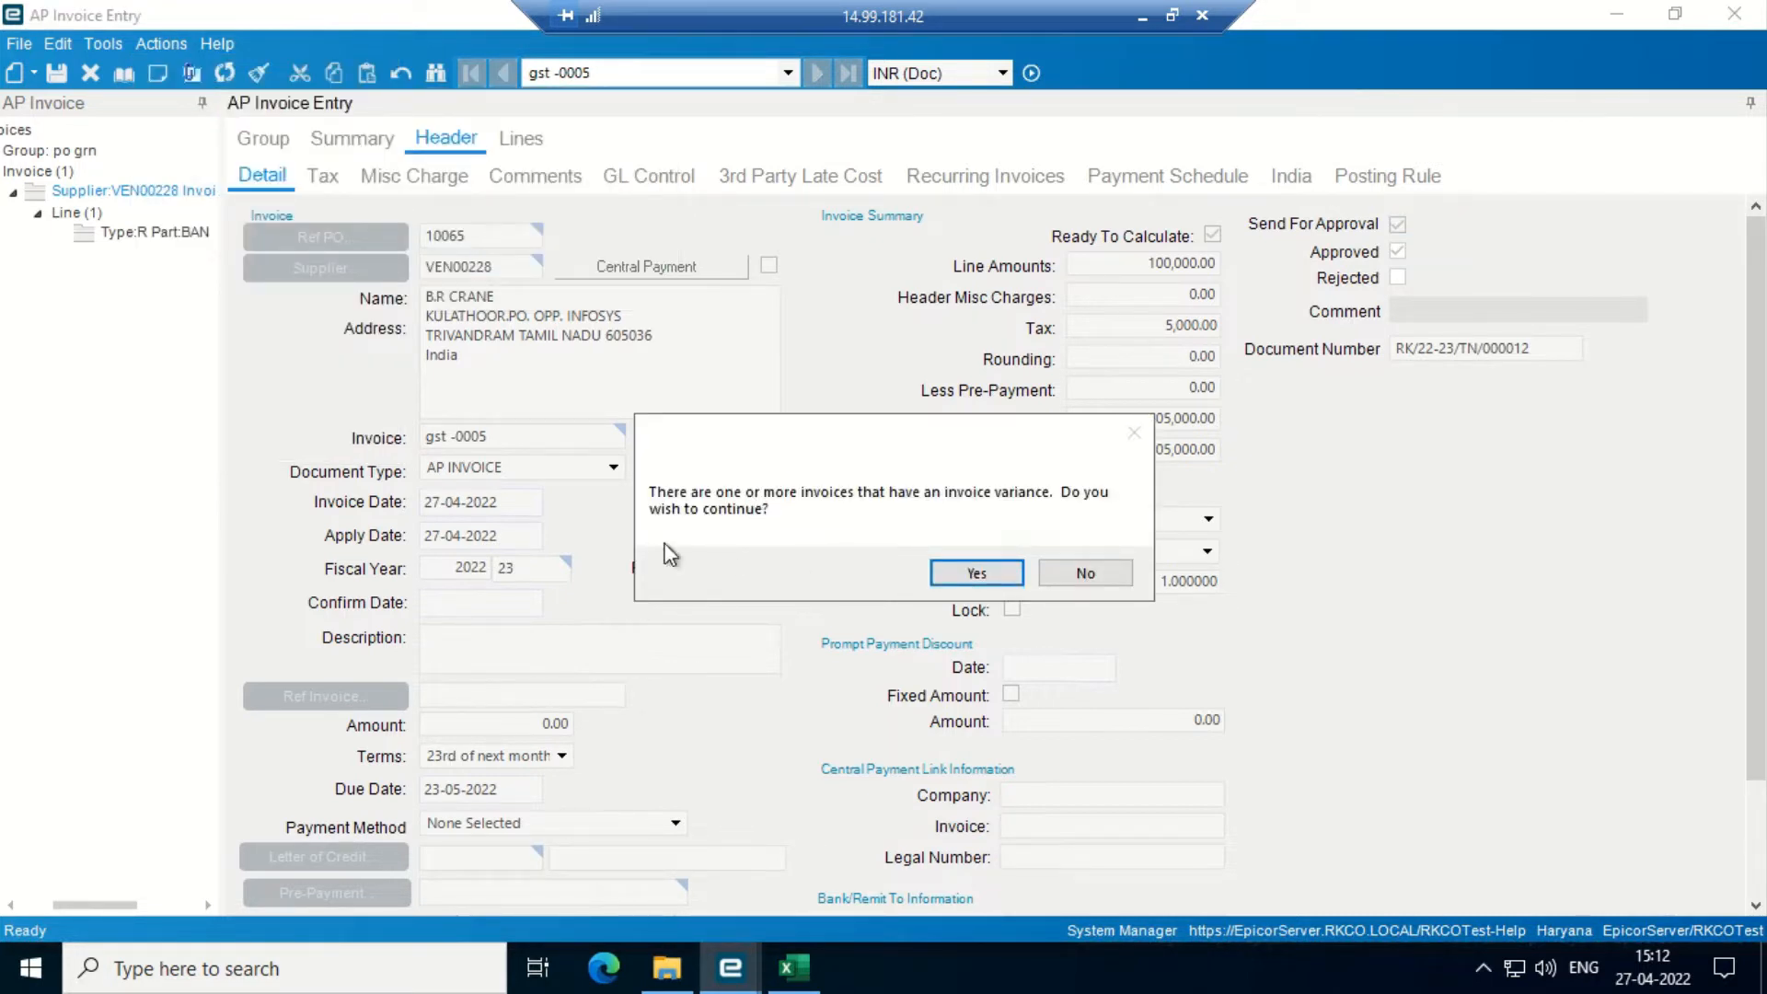
left_click(1086, 575)
left_click(355, 140)
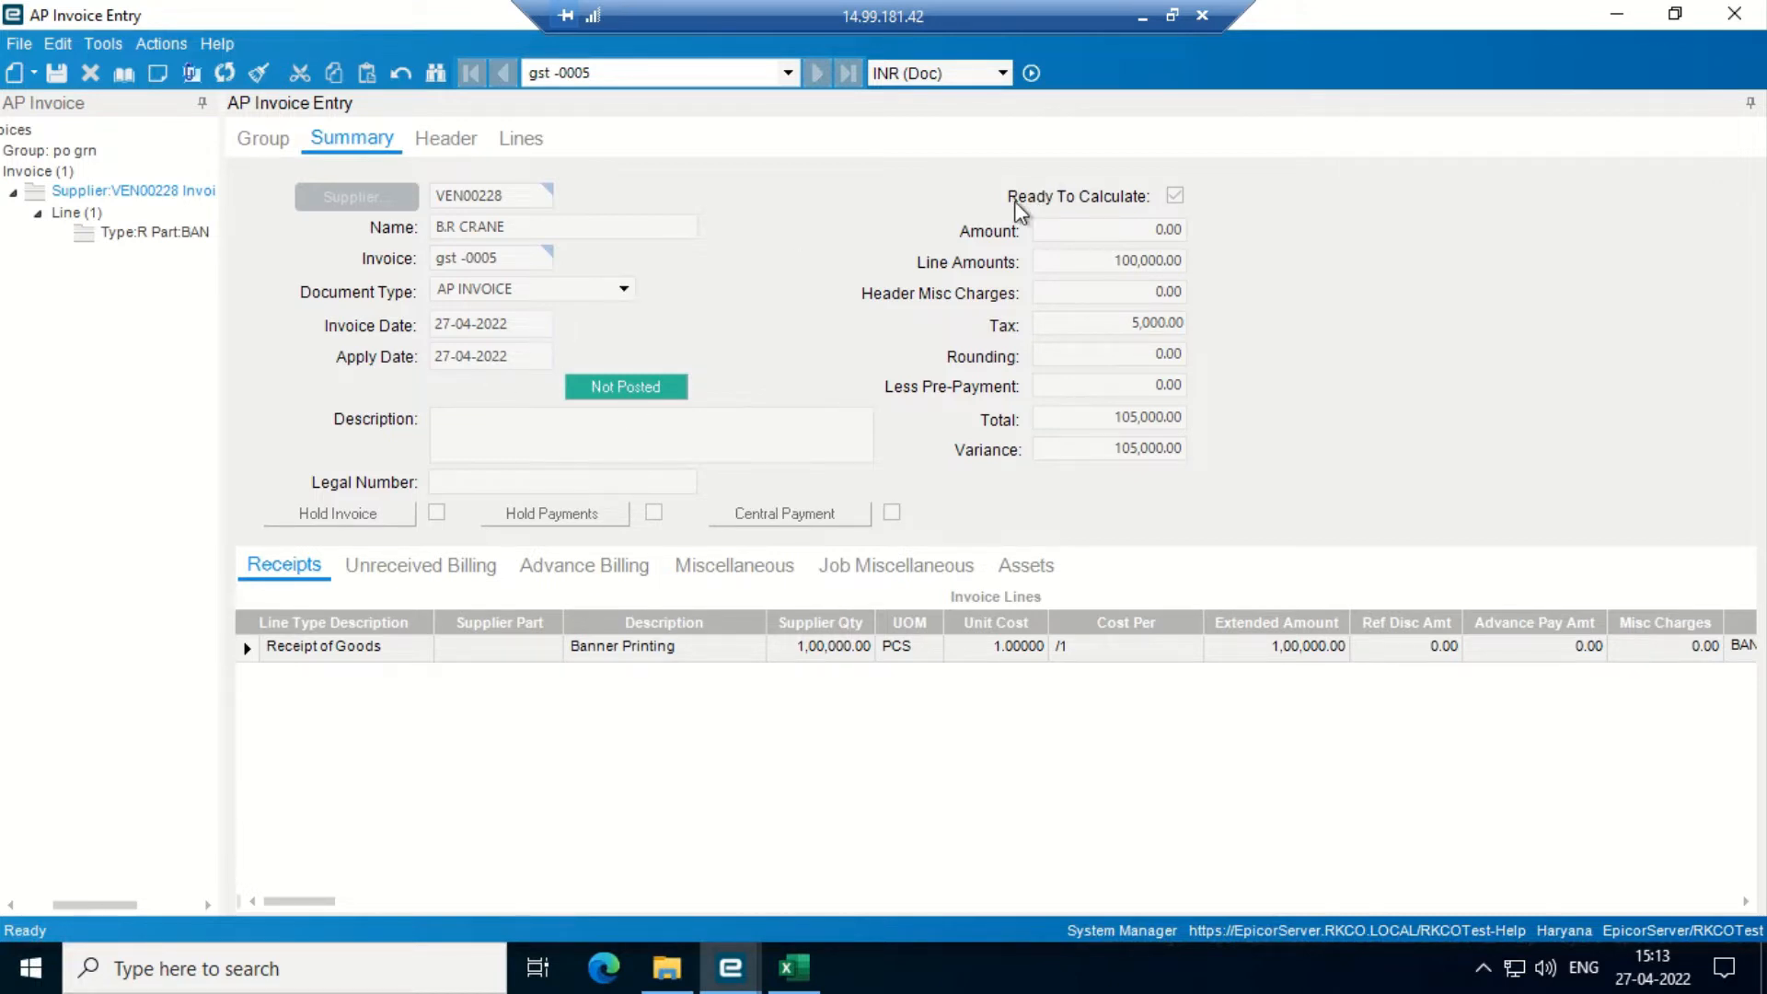
- Minimize the invoice entry and approval windows and open UnApprove AP Invoice from the main menu
mouse_move(1628, 15)
left_click(1616, 9)
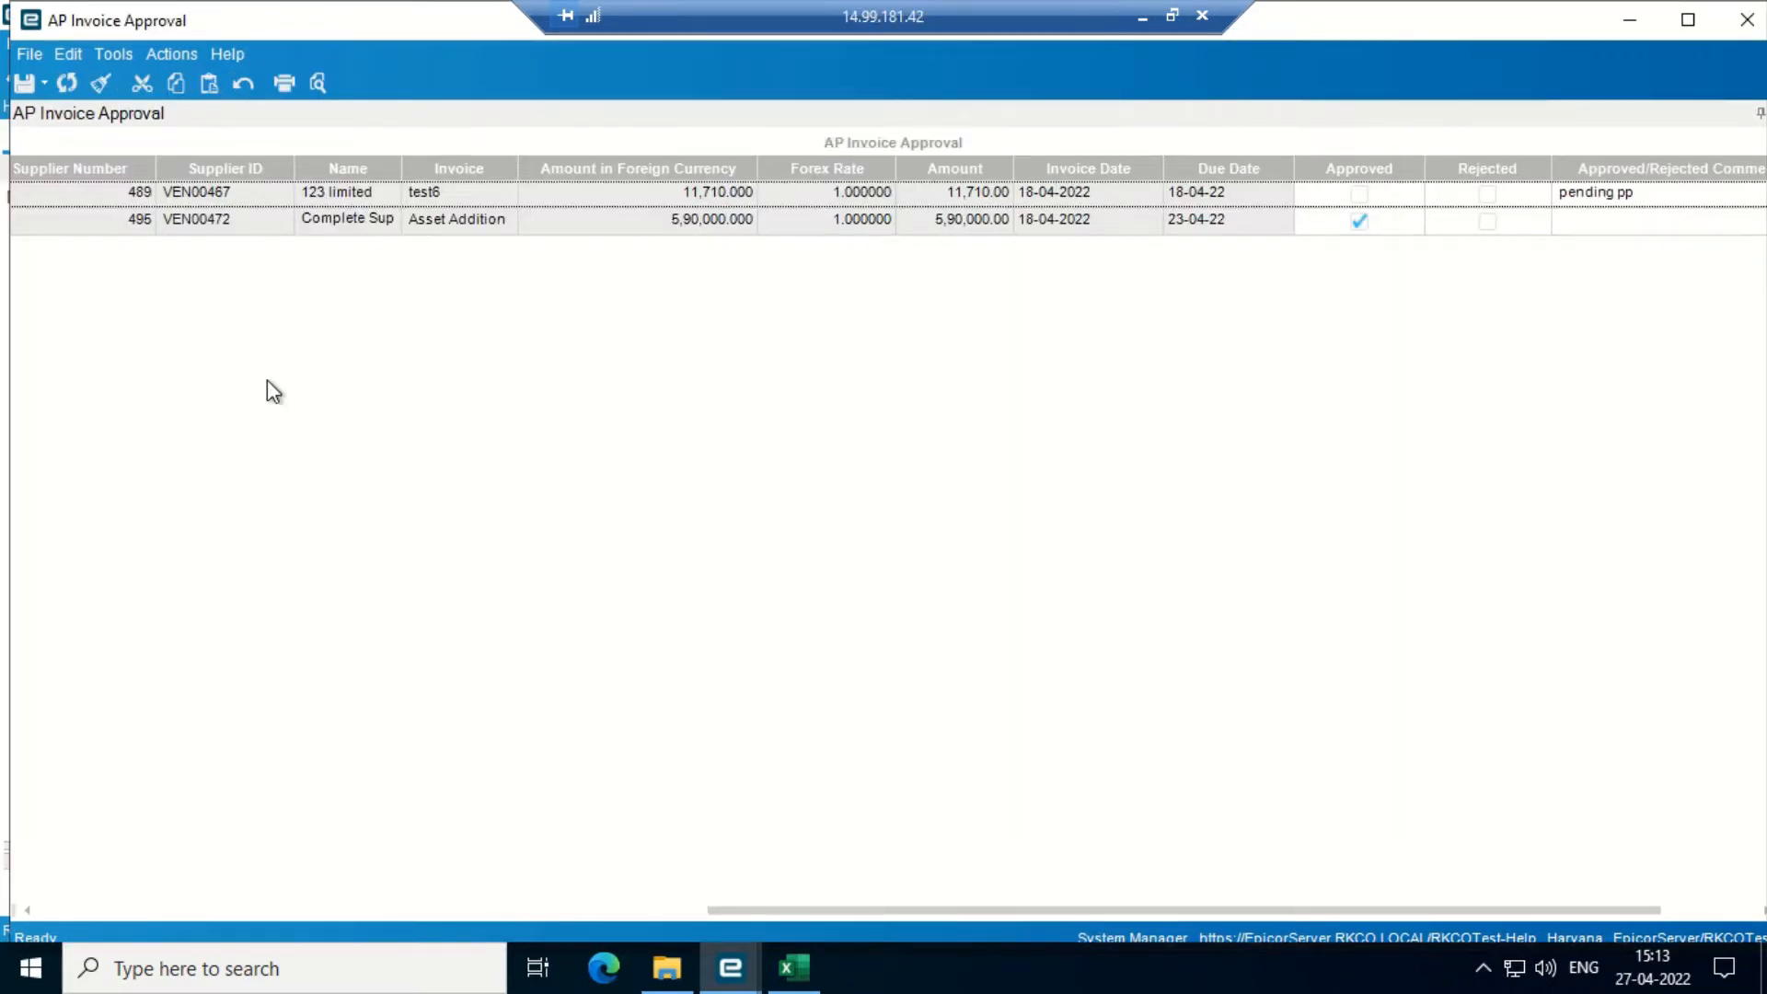
left_click(1629, 20)
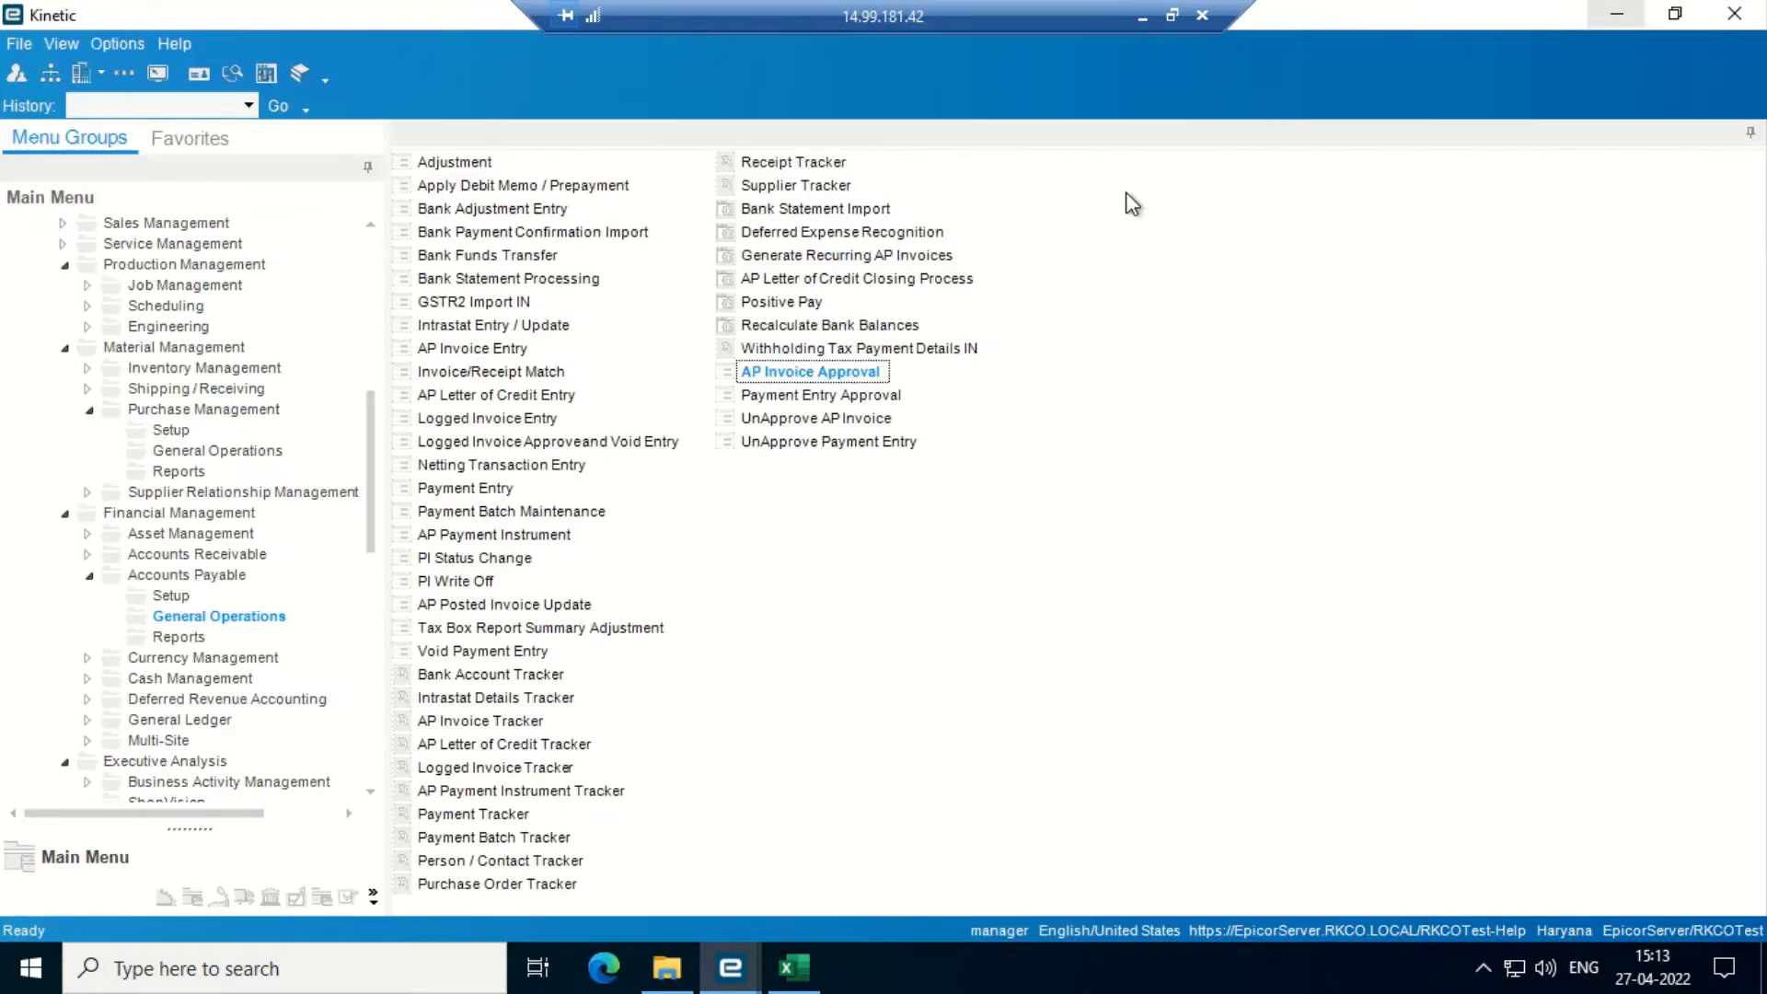
double_click(805, 421)
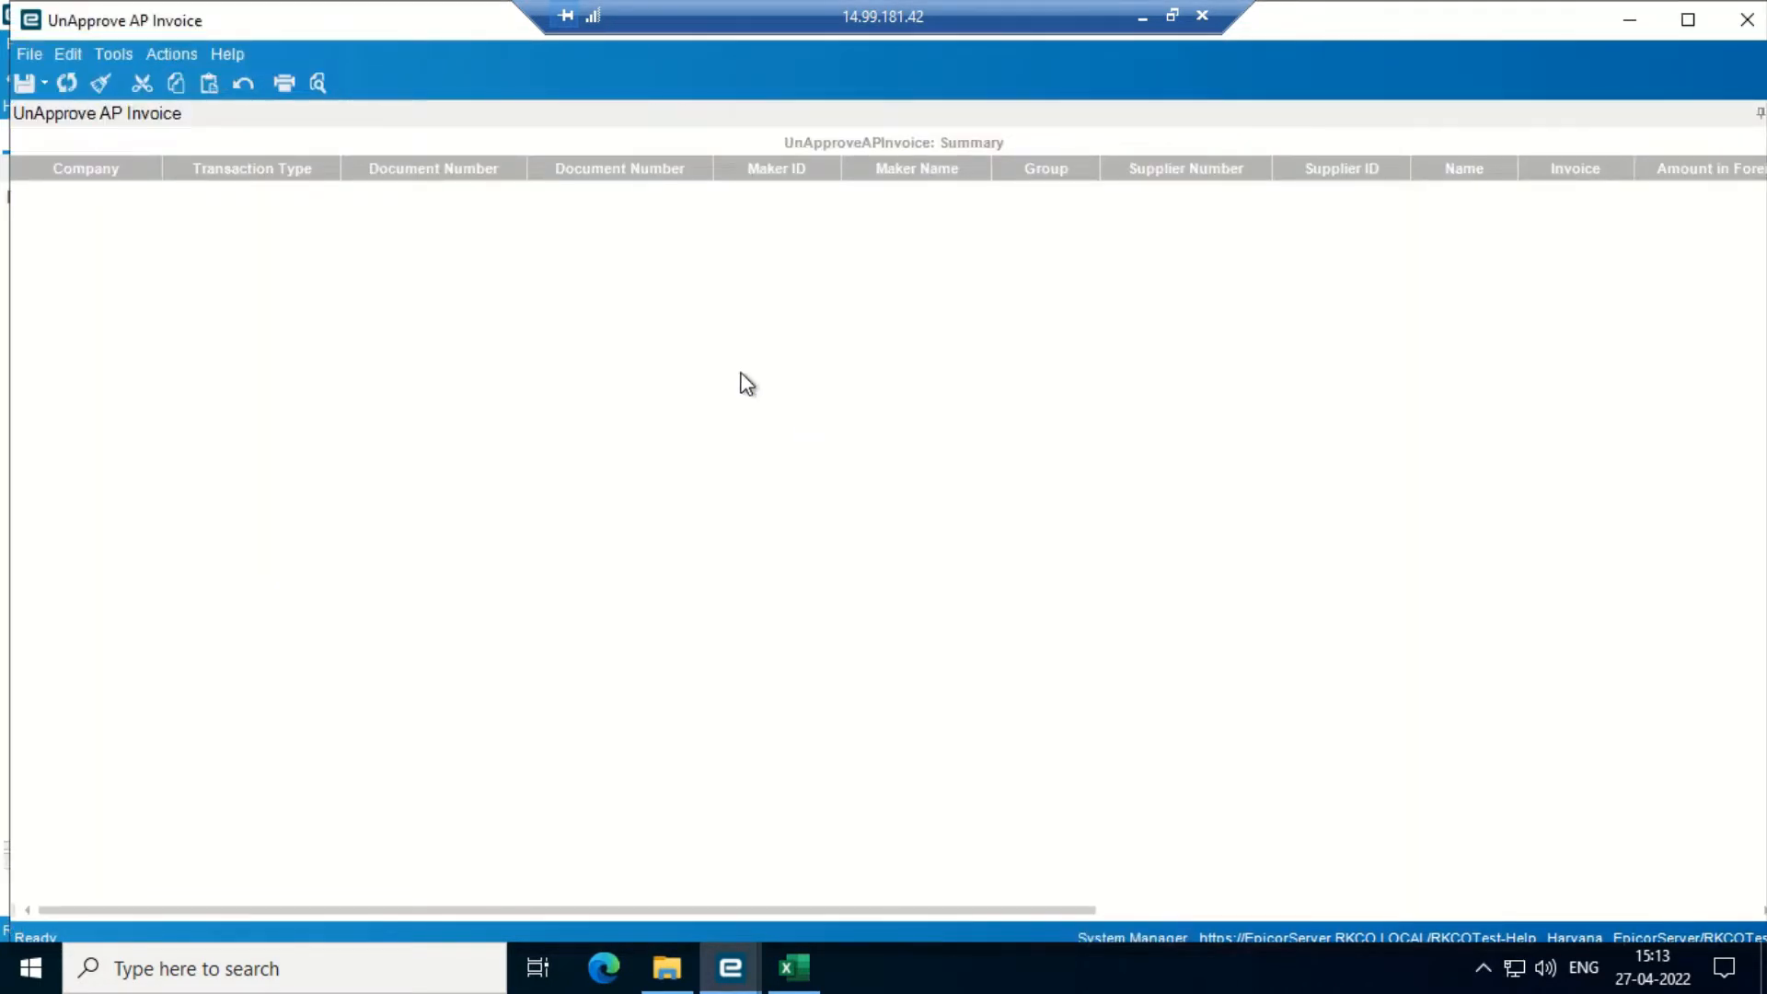
left_click(67, 83)
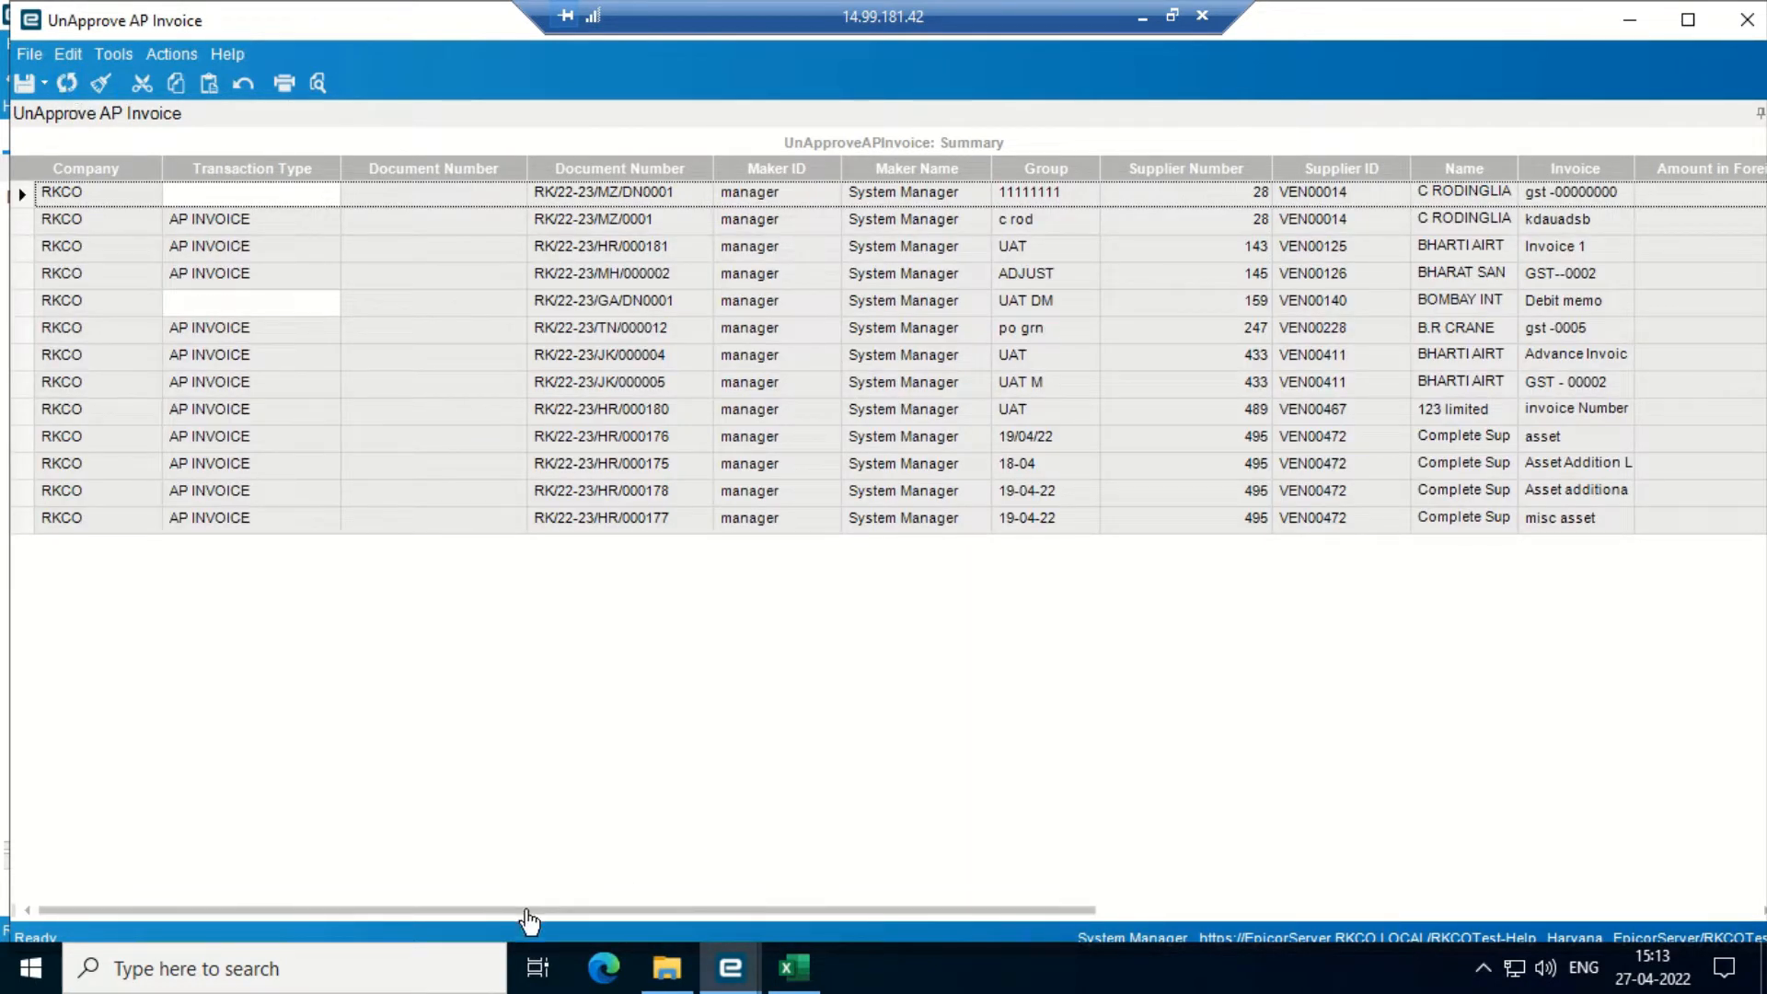
left_click_drag(514, 925, 560, 928)
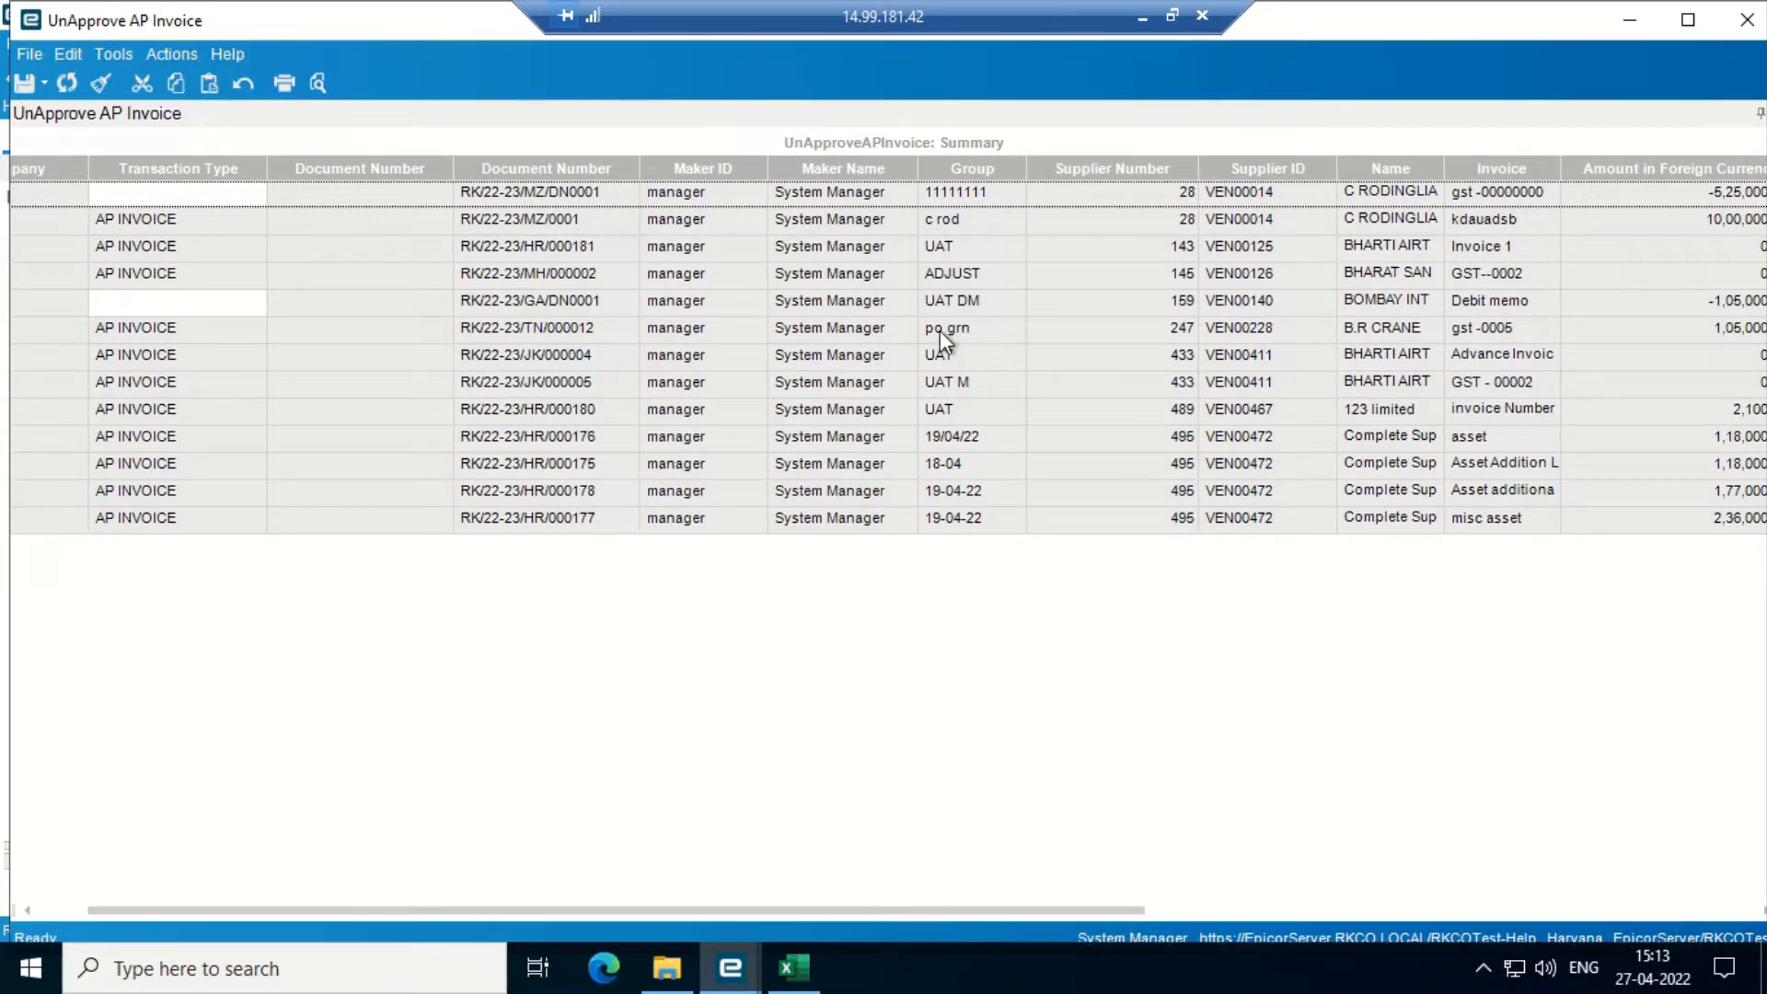
left_click_drag(788, 925, 1304, 927)
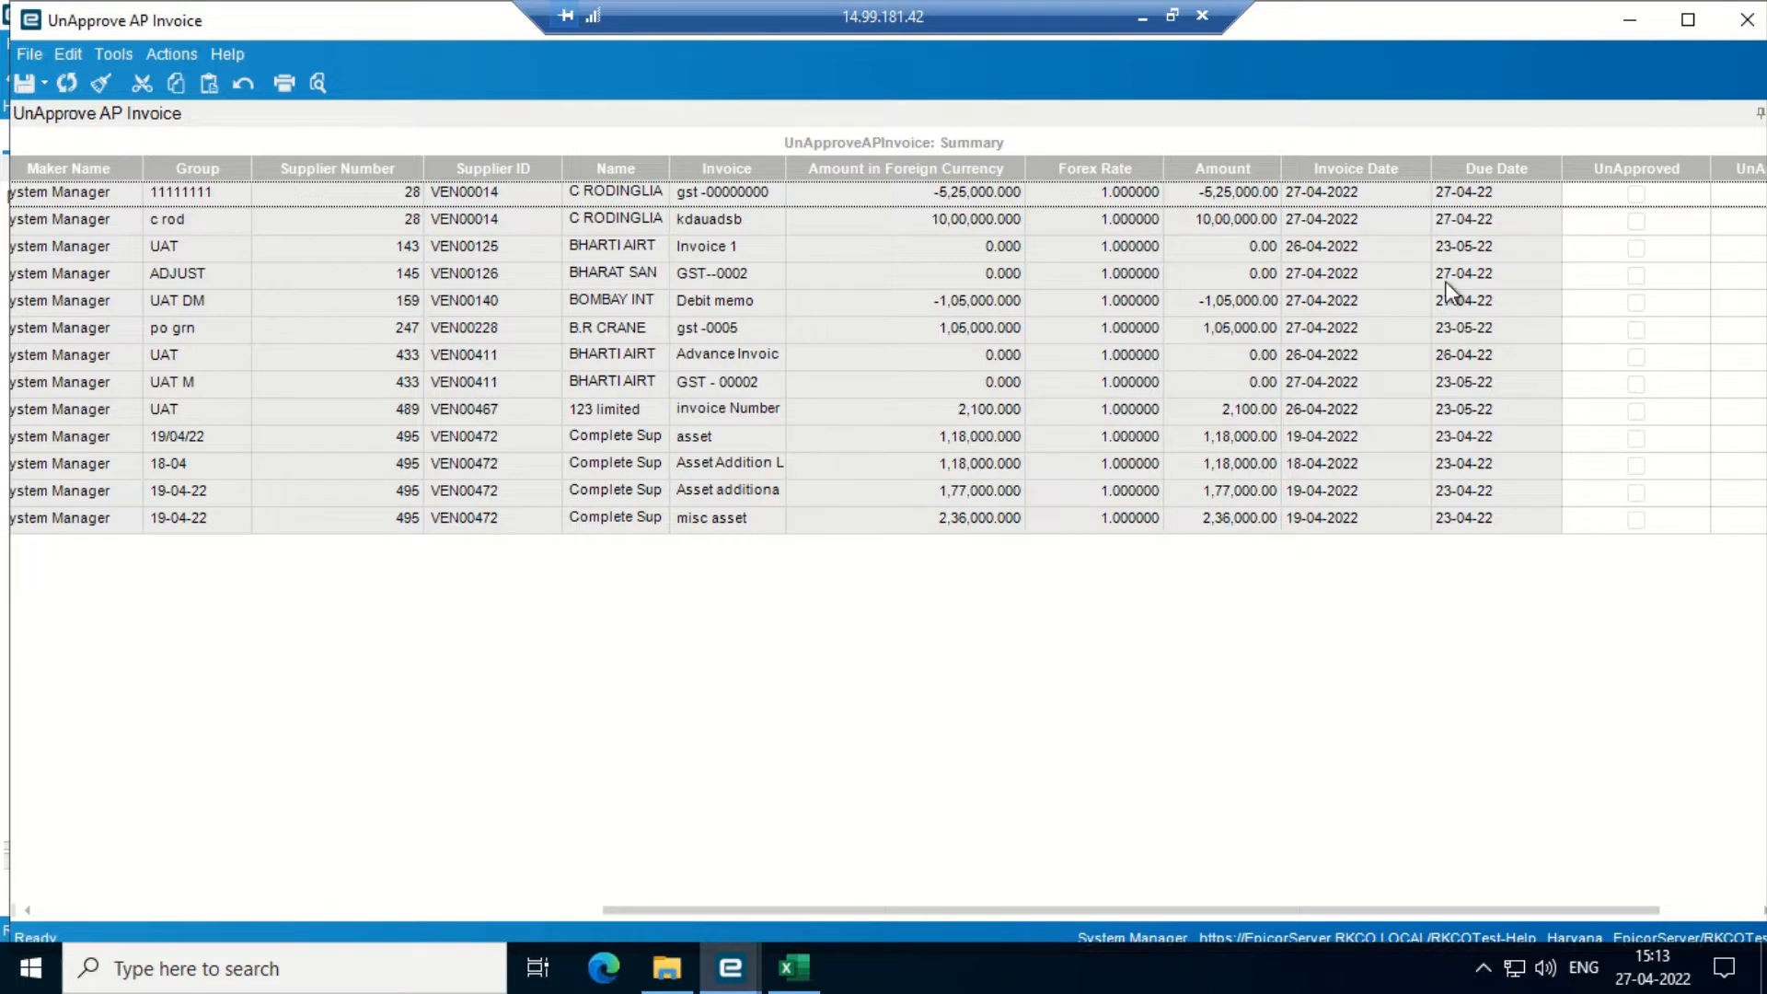
left_click(1636, 330)
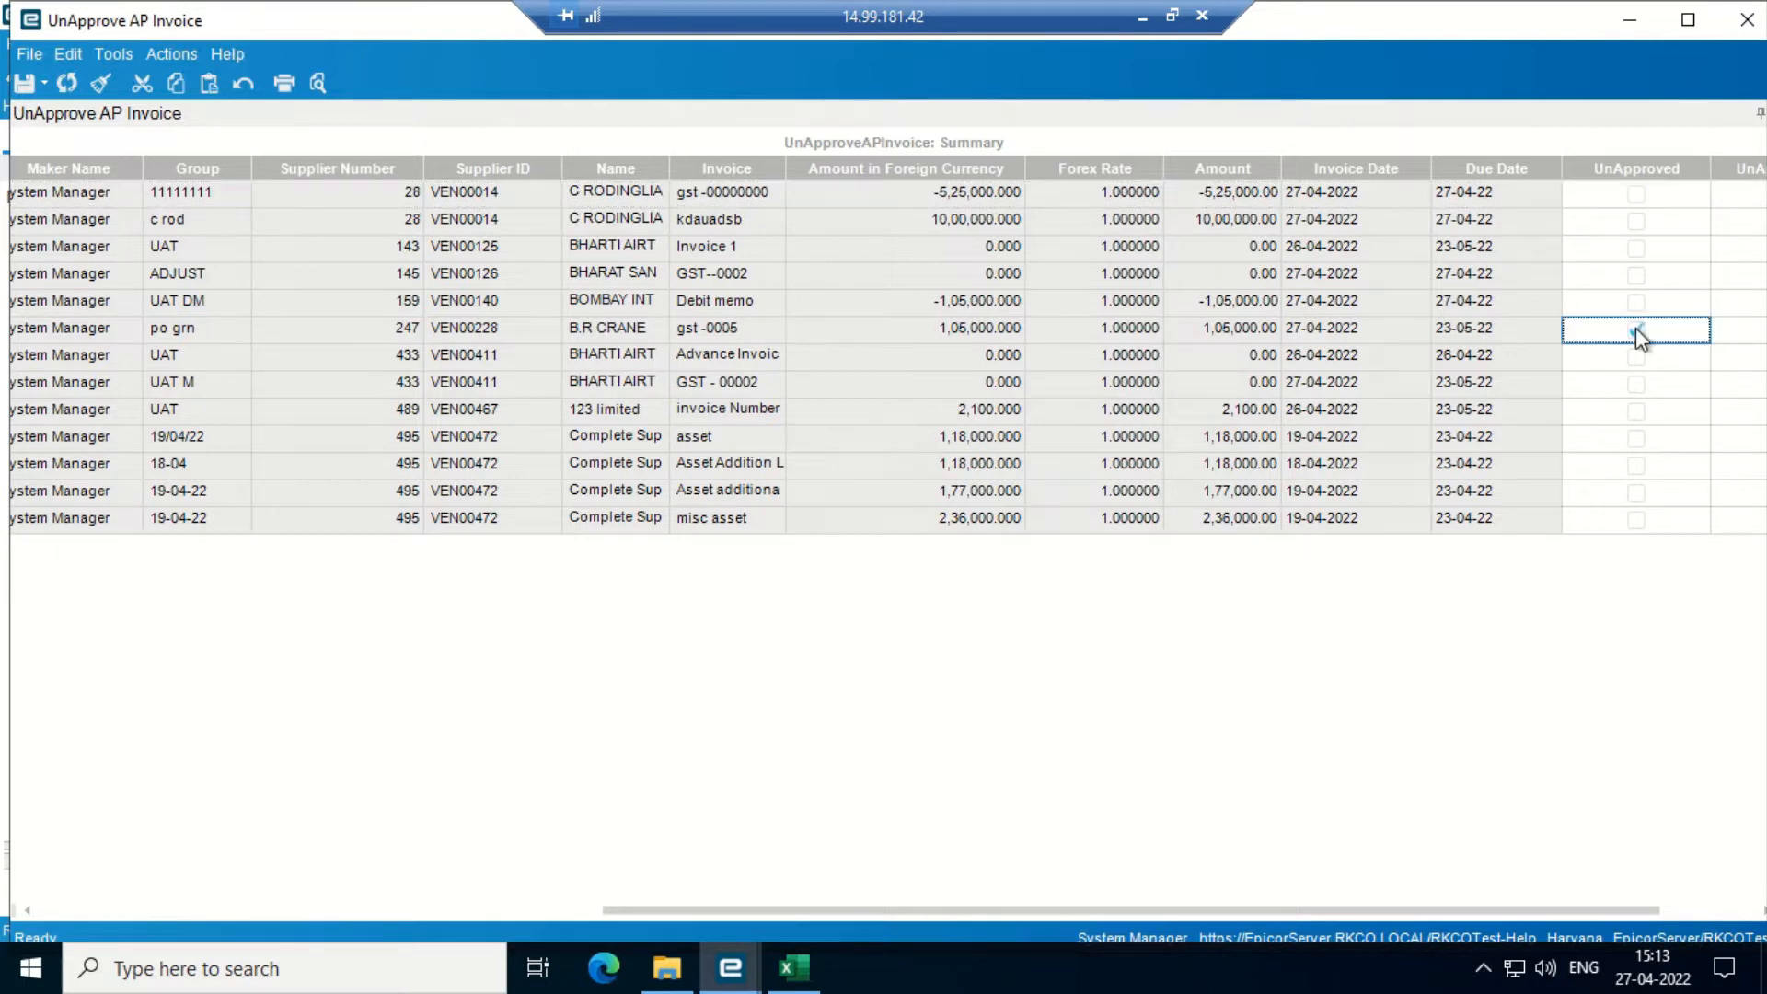
left_click(25, 85)
left_click(58, 81)
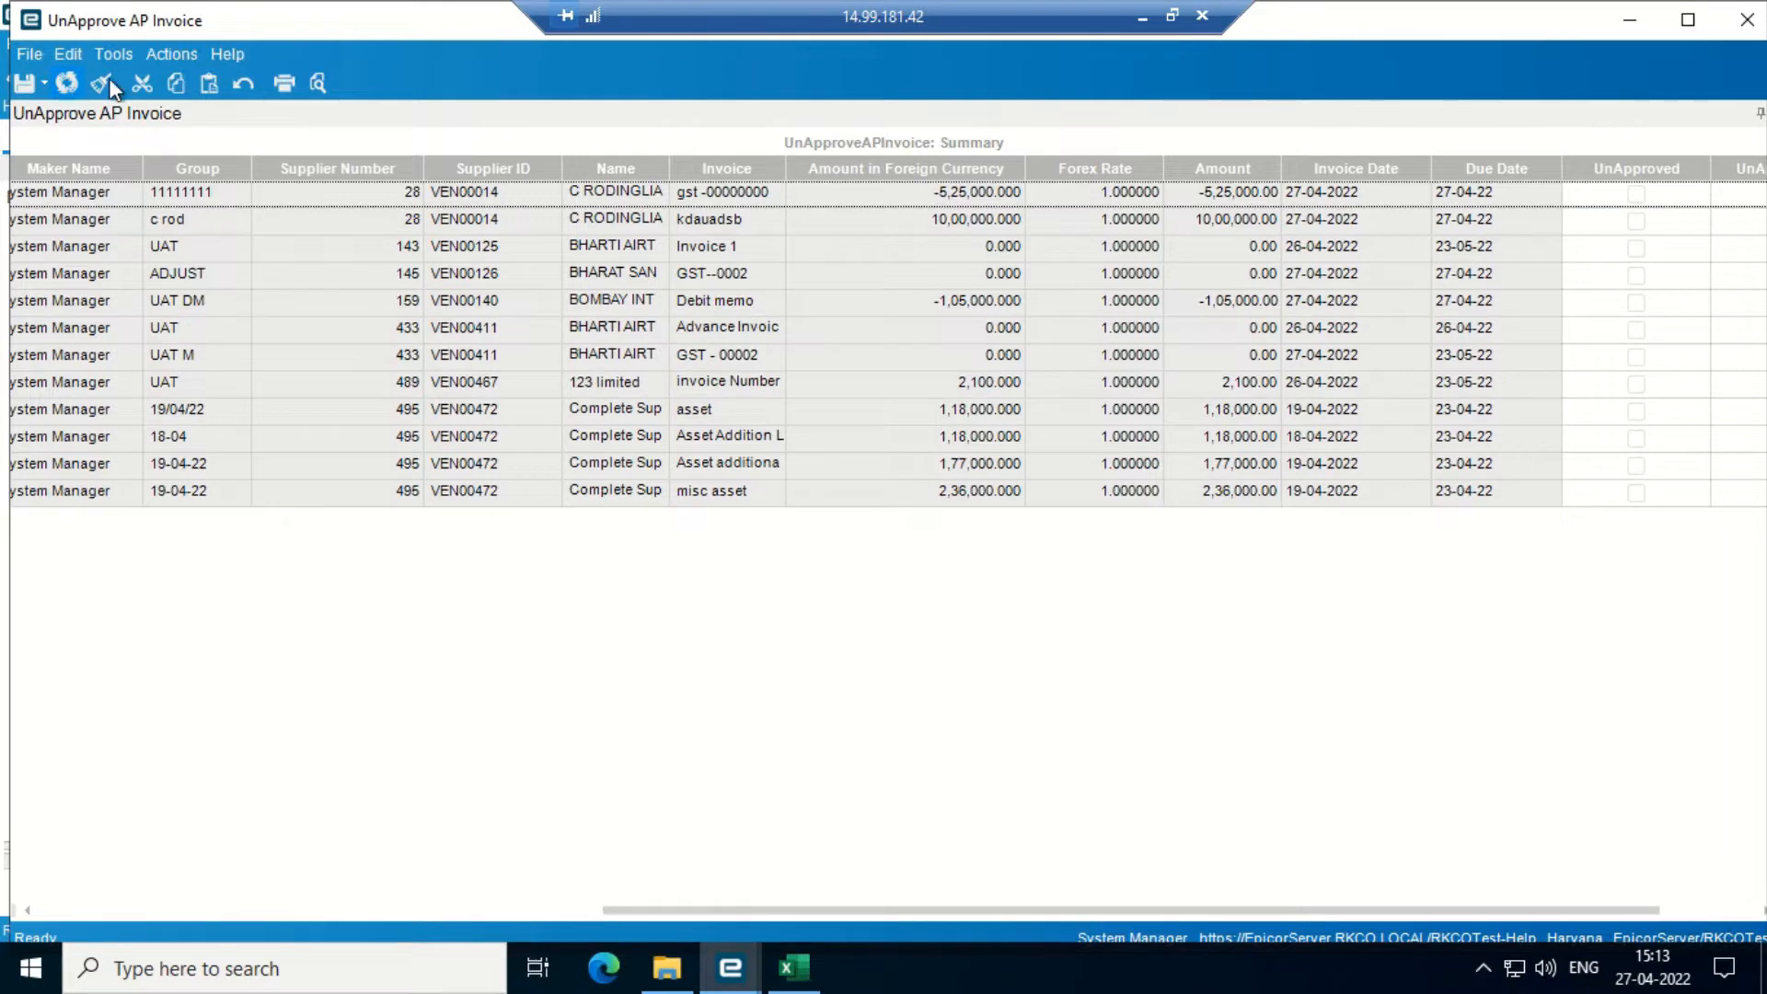
- Back in AP Invoice Entry, change invoice gst -0005's amount to 105000 and save it
left_click(1629, 27)
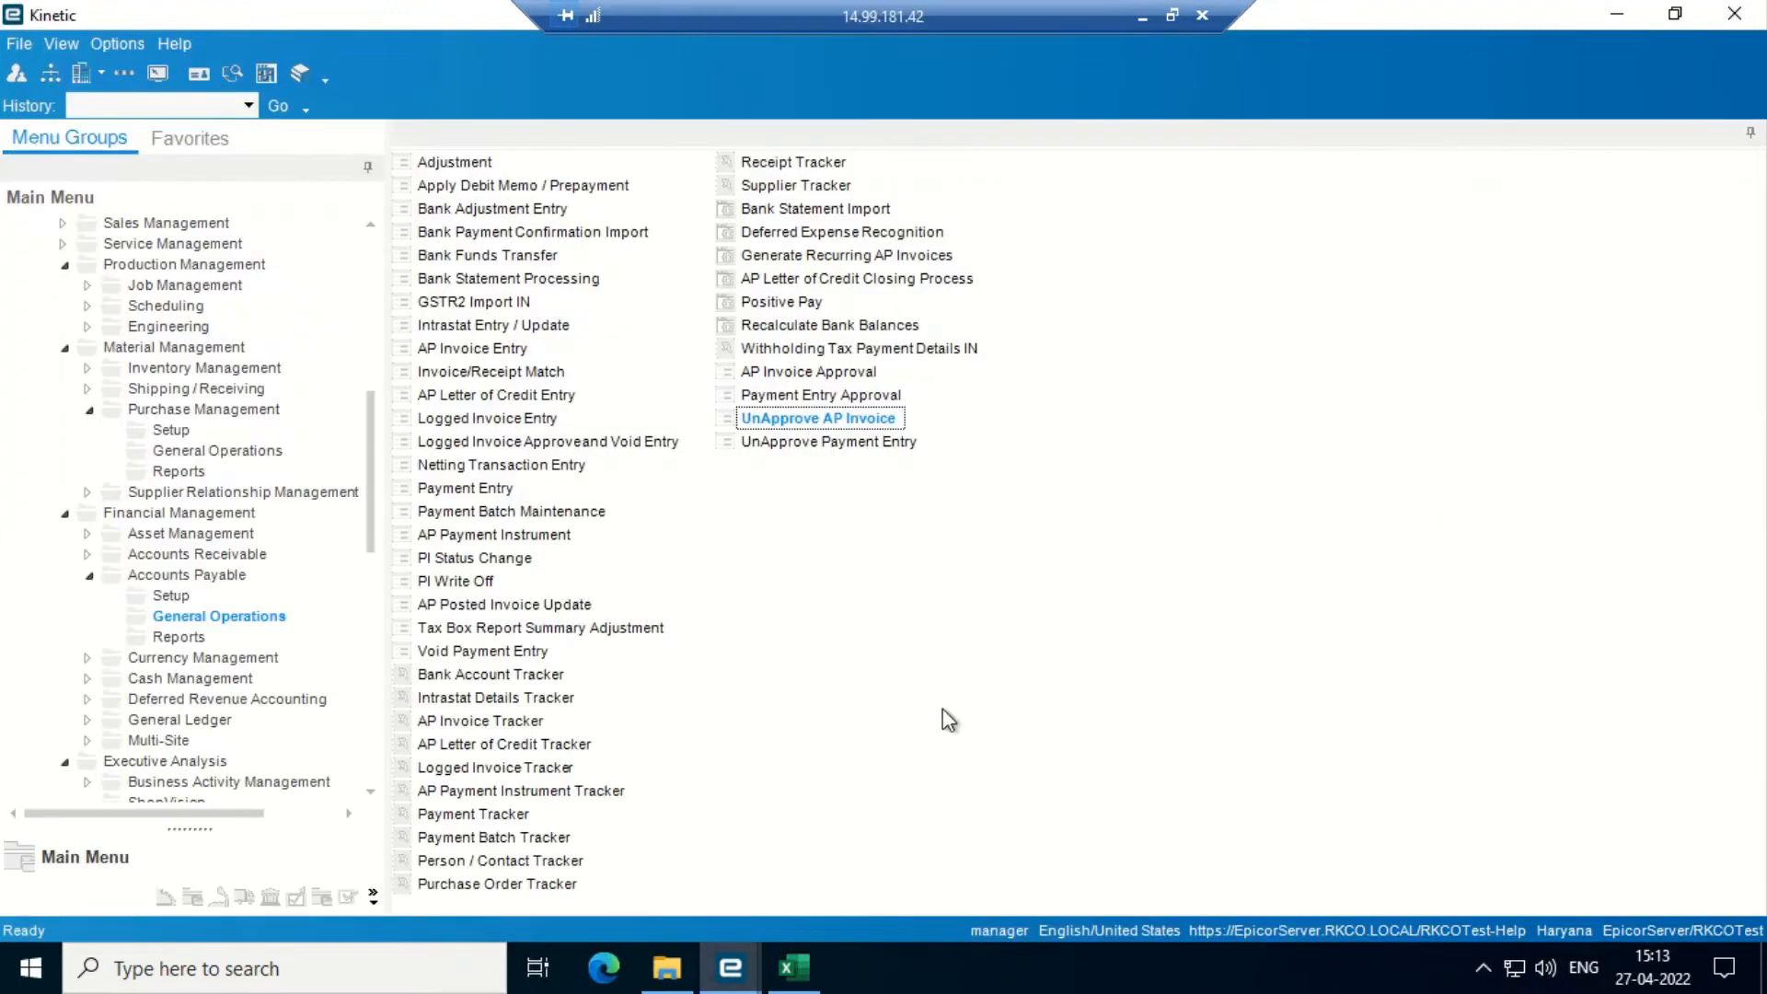
left_click(734, 968)
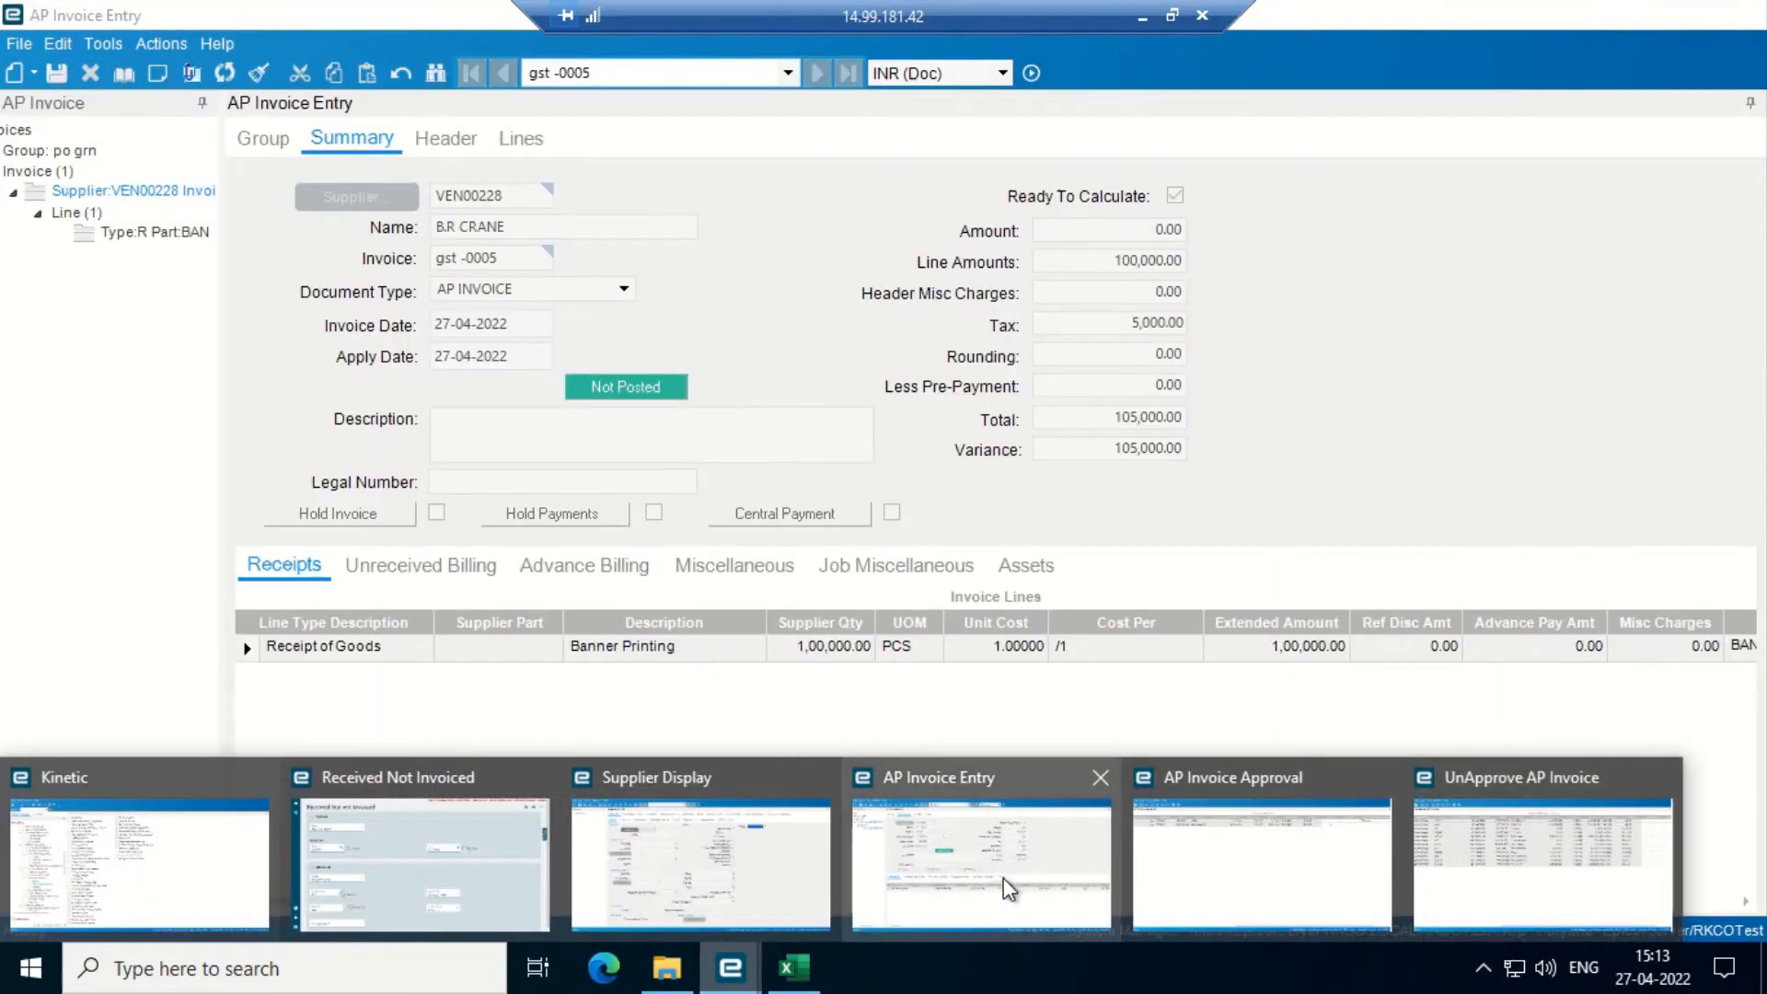
left_click(992, 891)
left_click(436, 140)
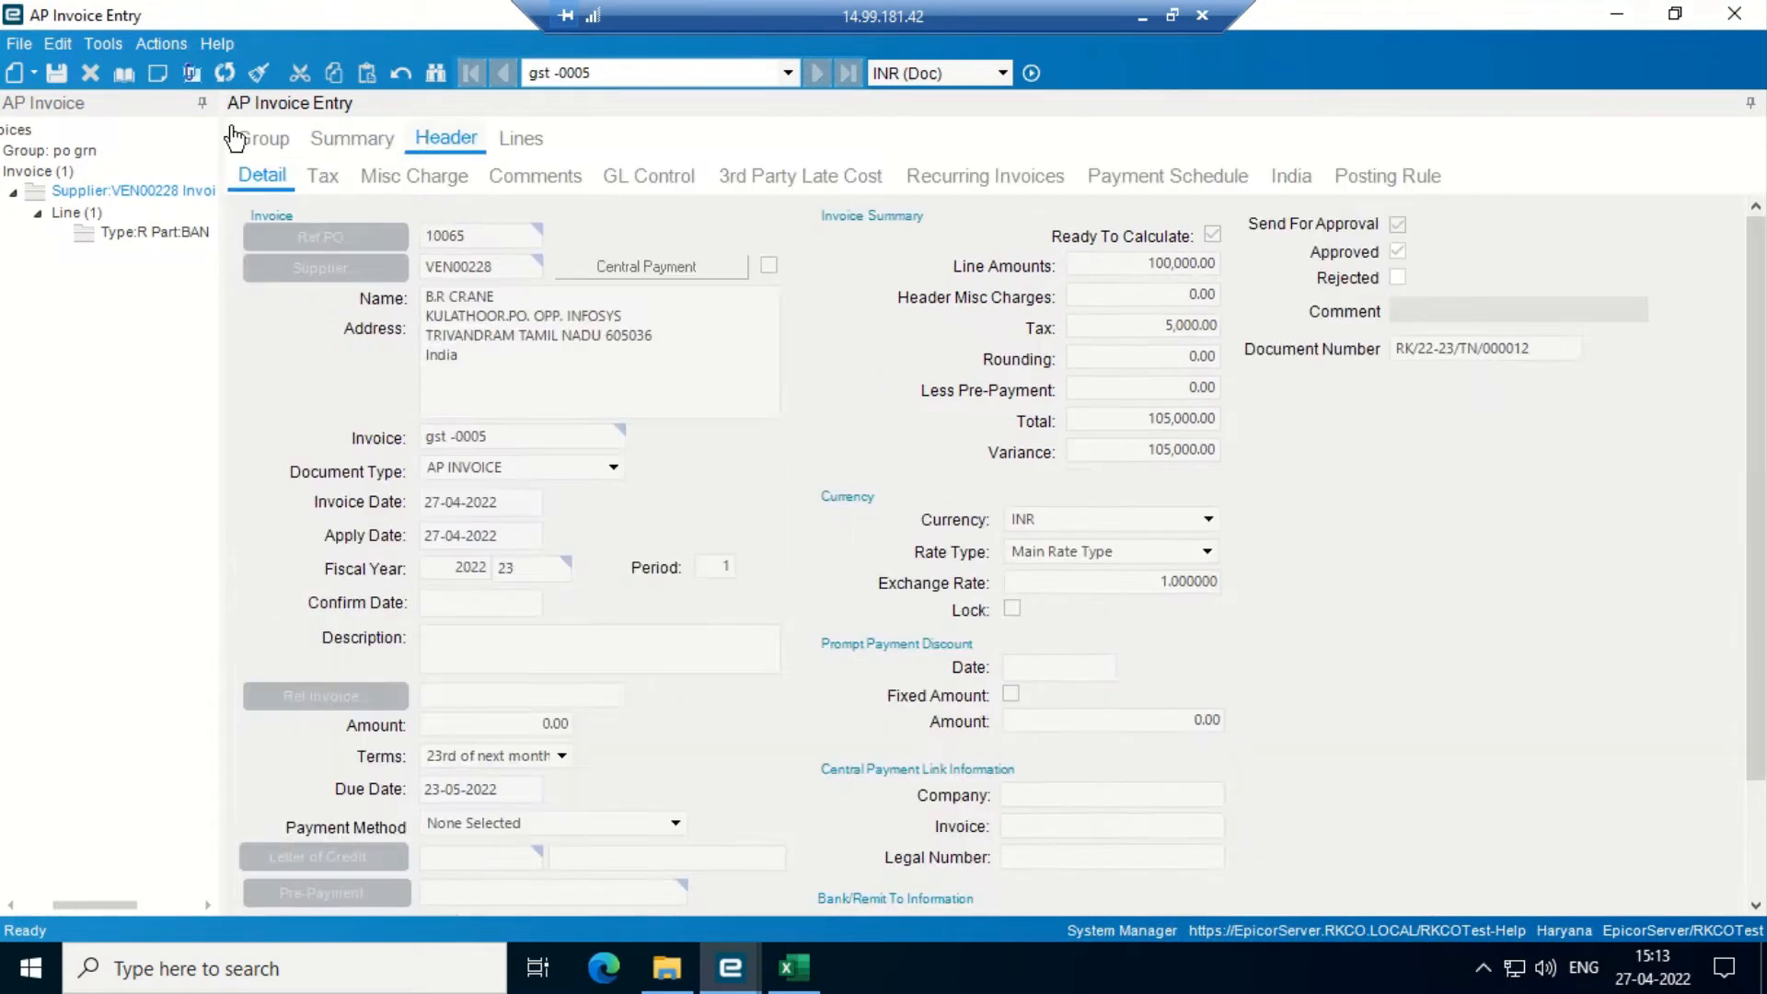
left_click(225, 76)
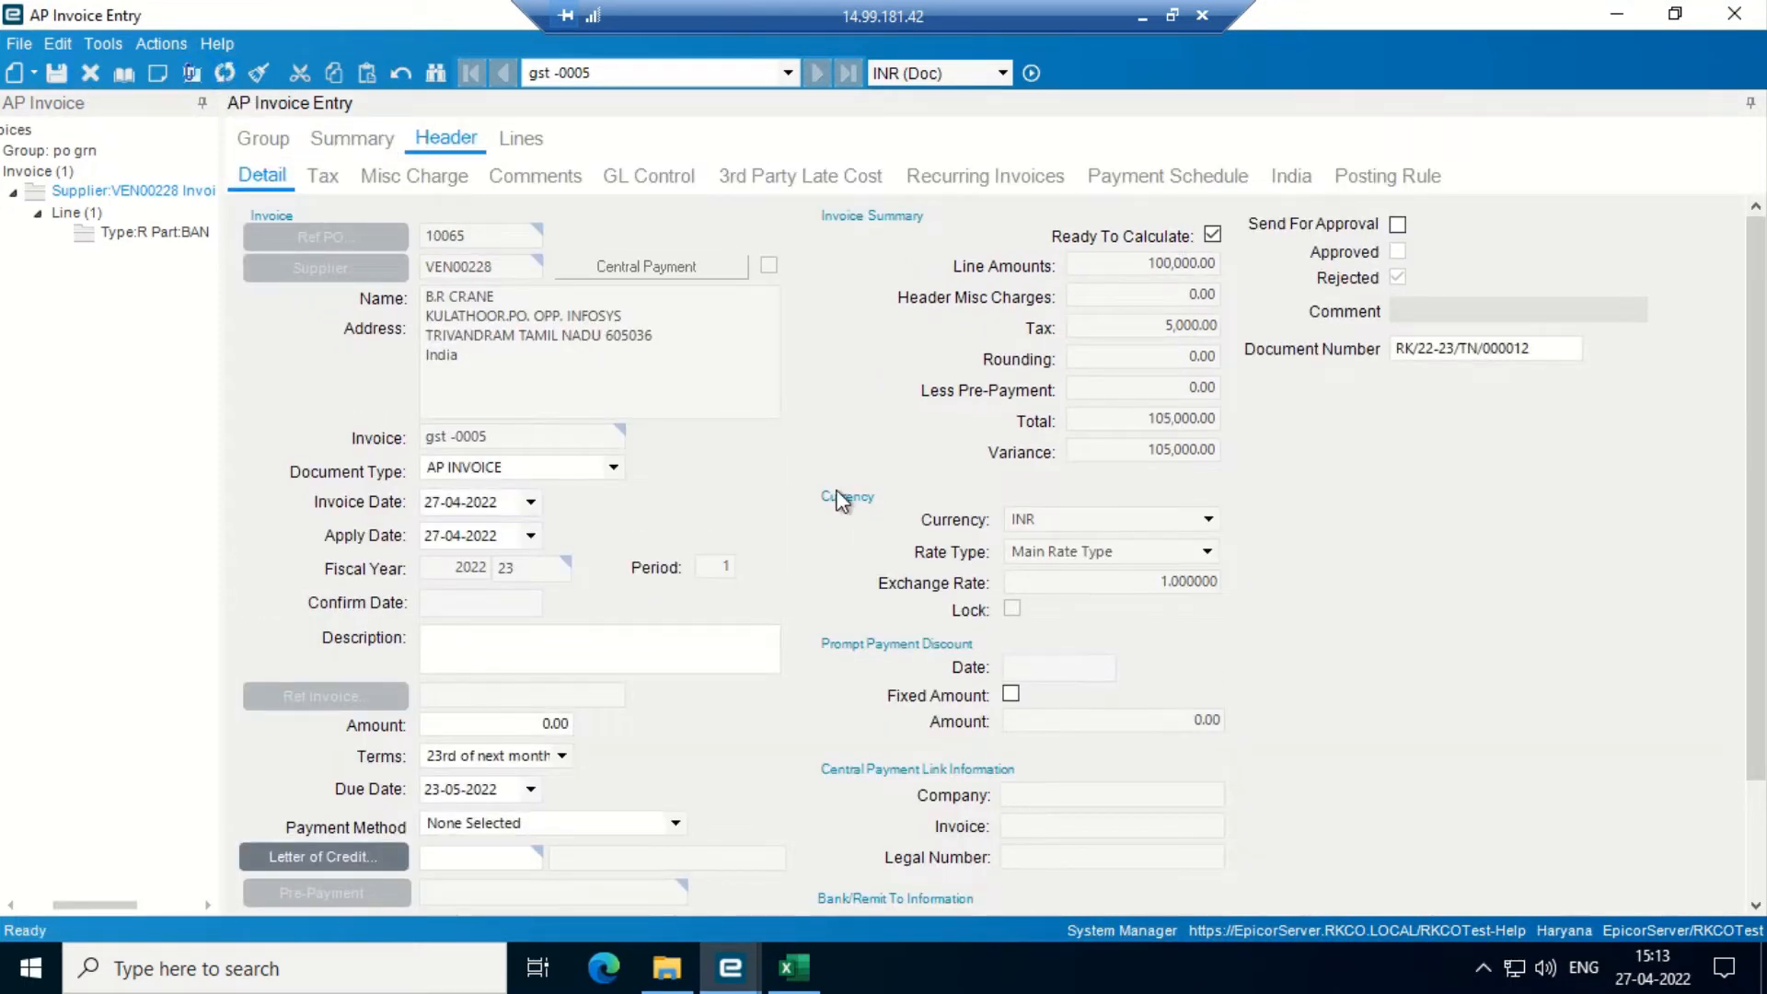
left_click(354, 140)
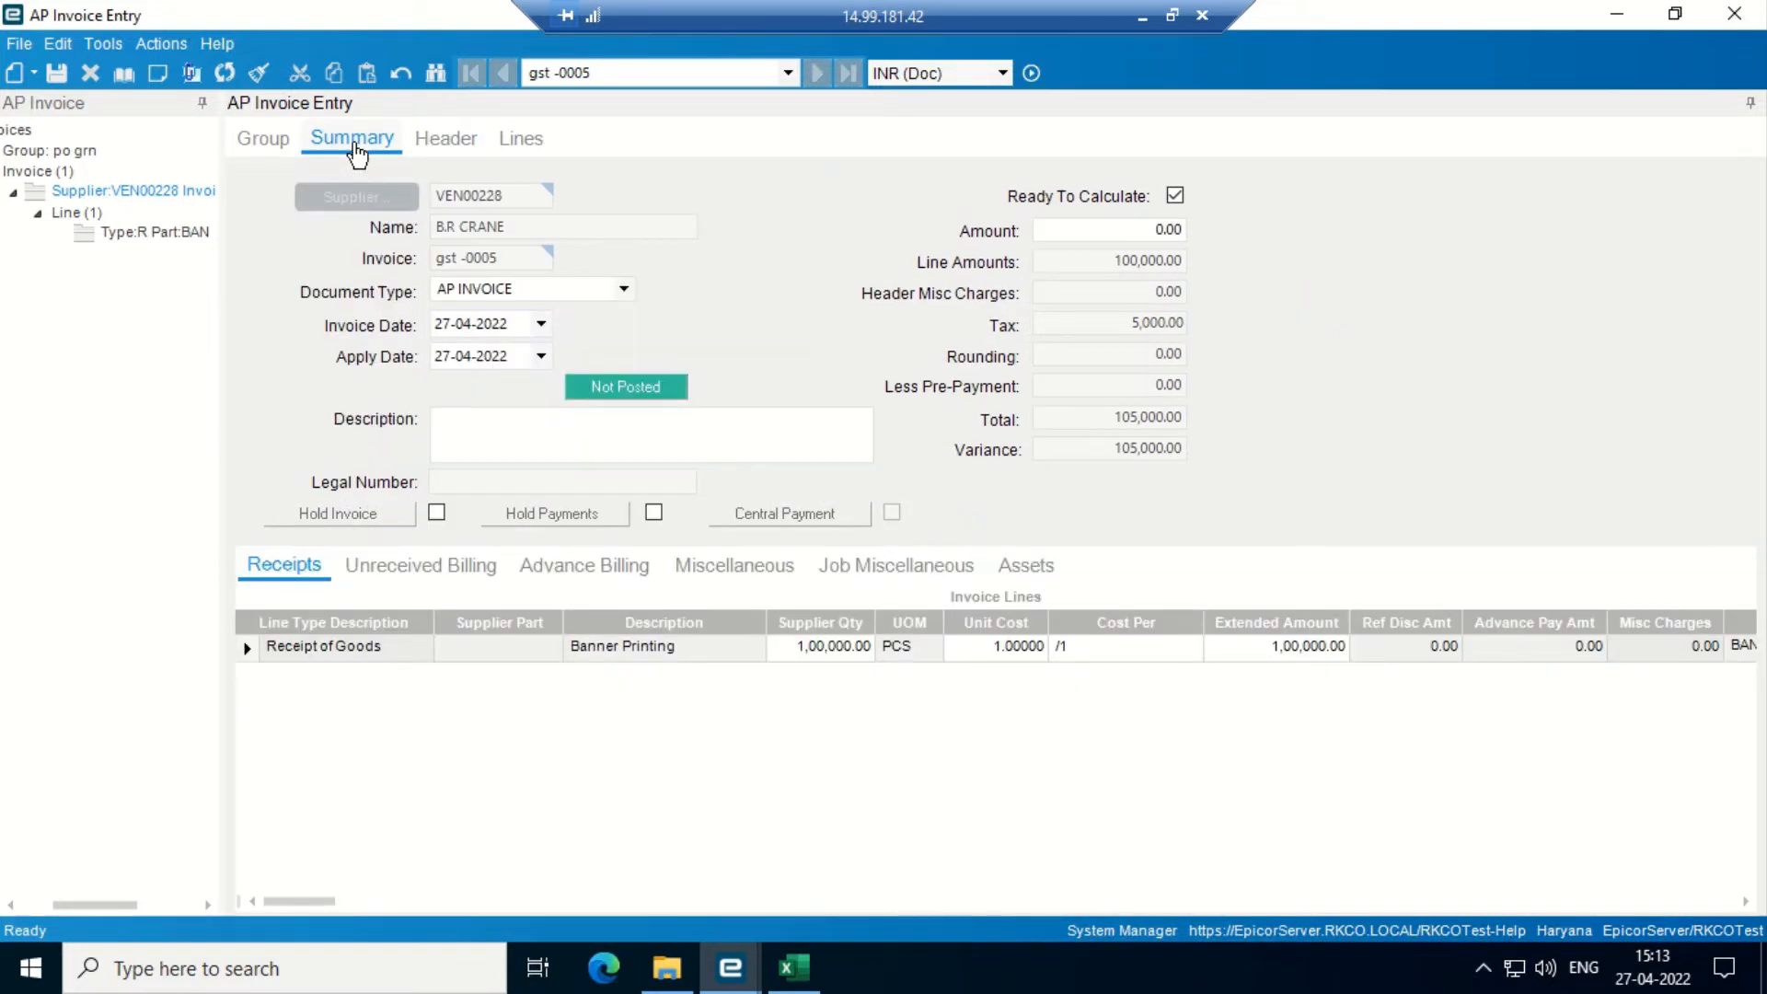
left_click(1111, 229)
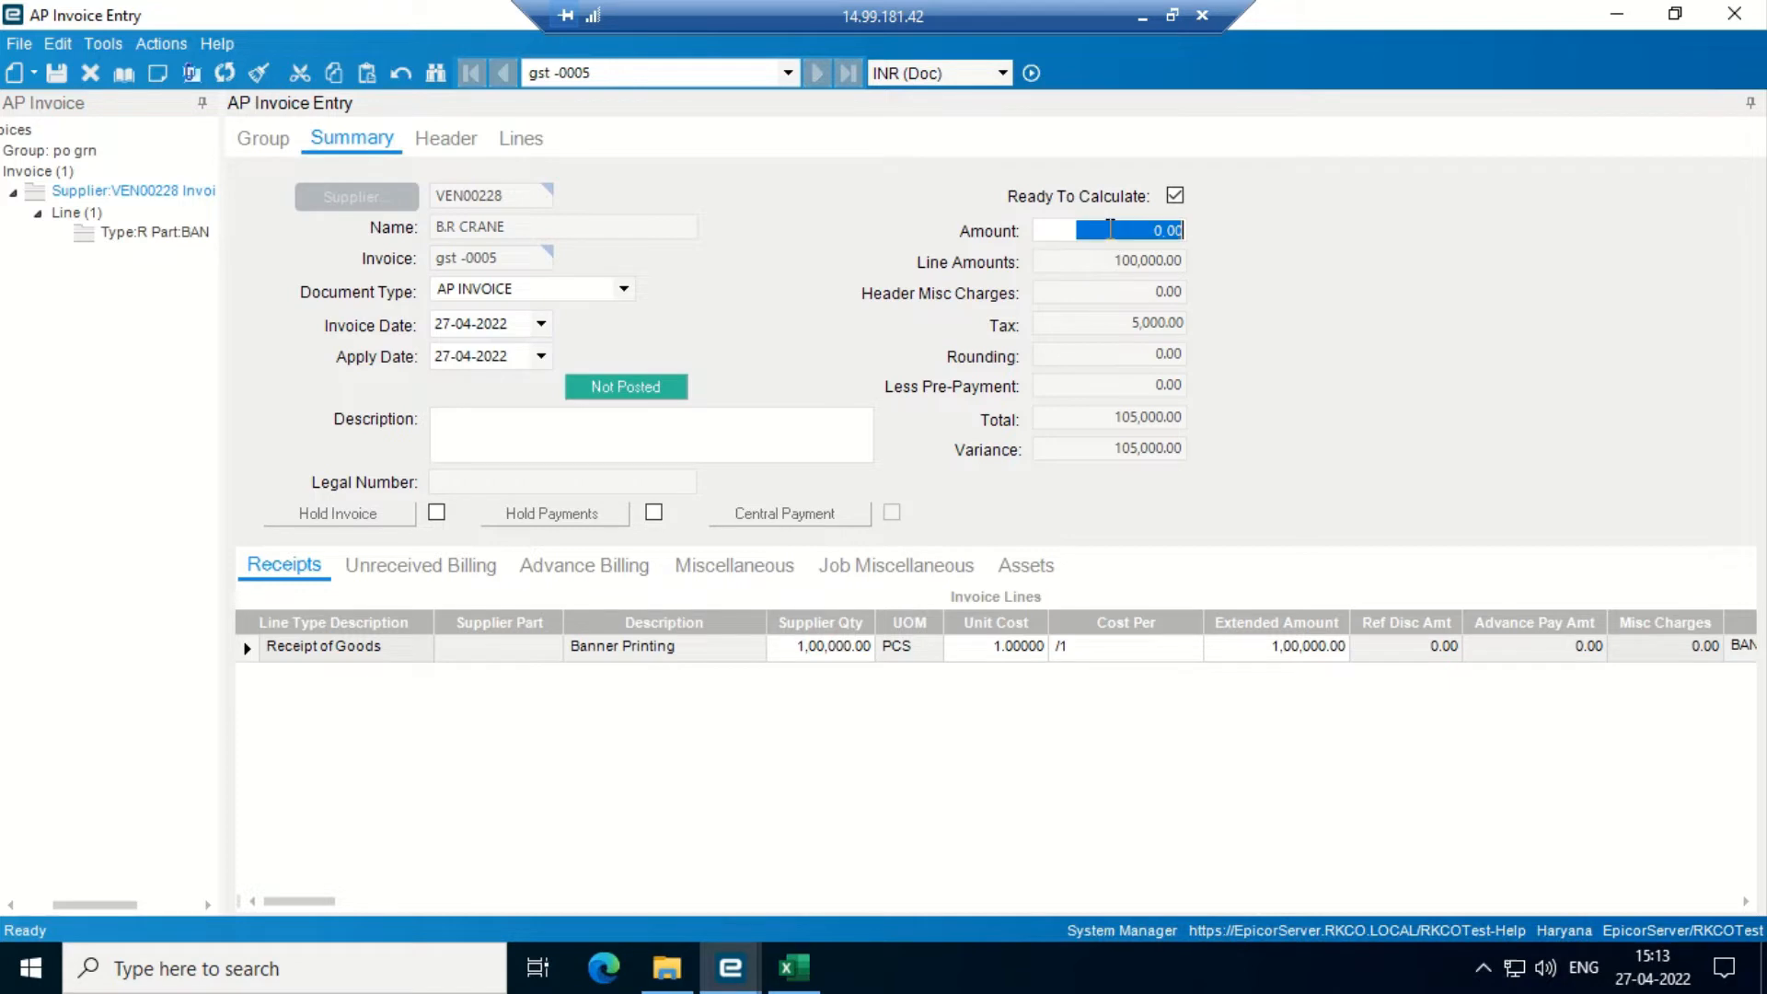
type("1050000")
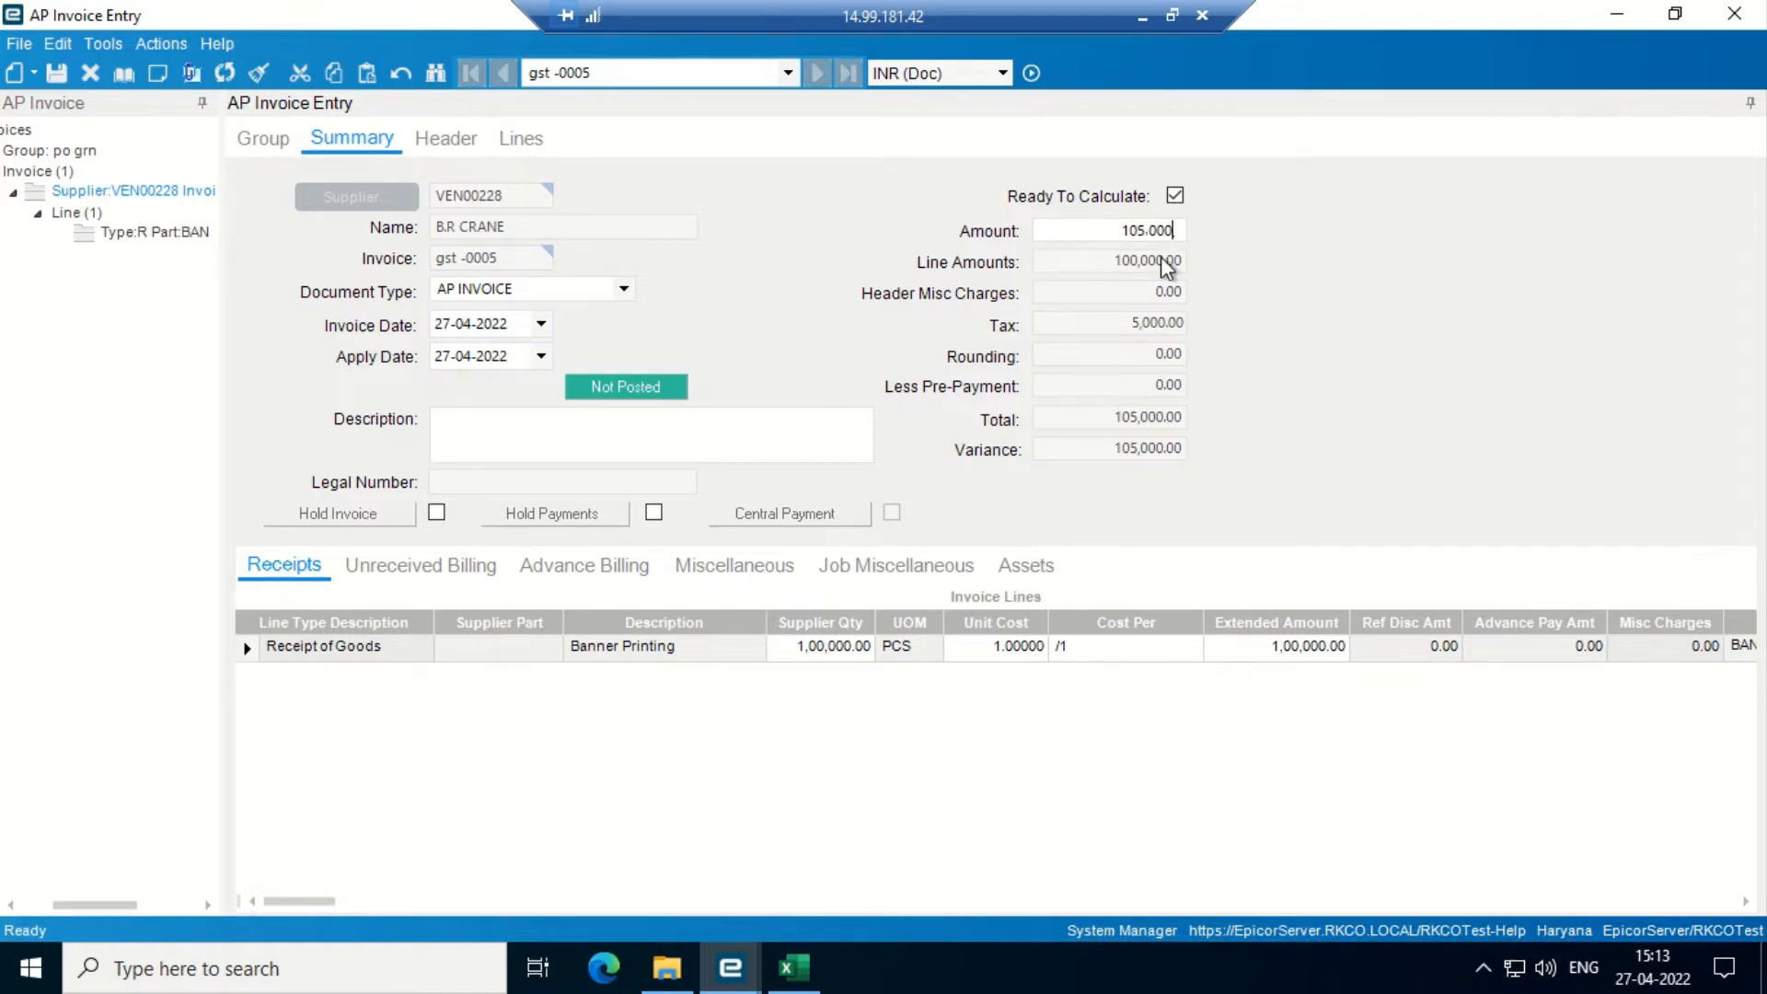
left_click(1250, 311)
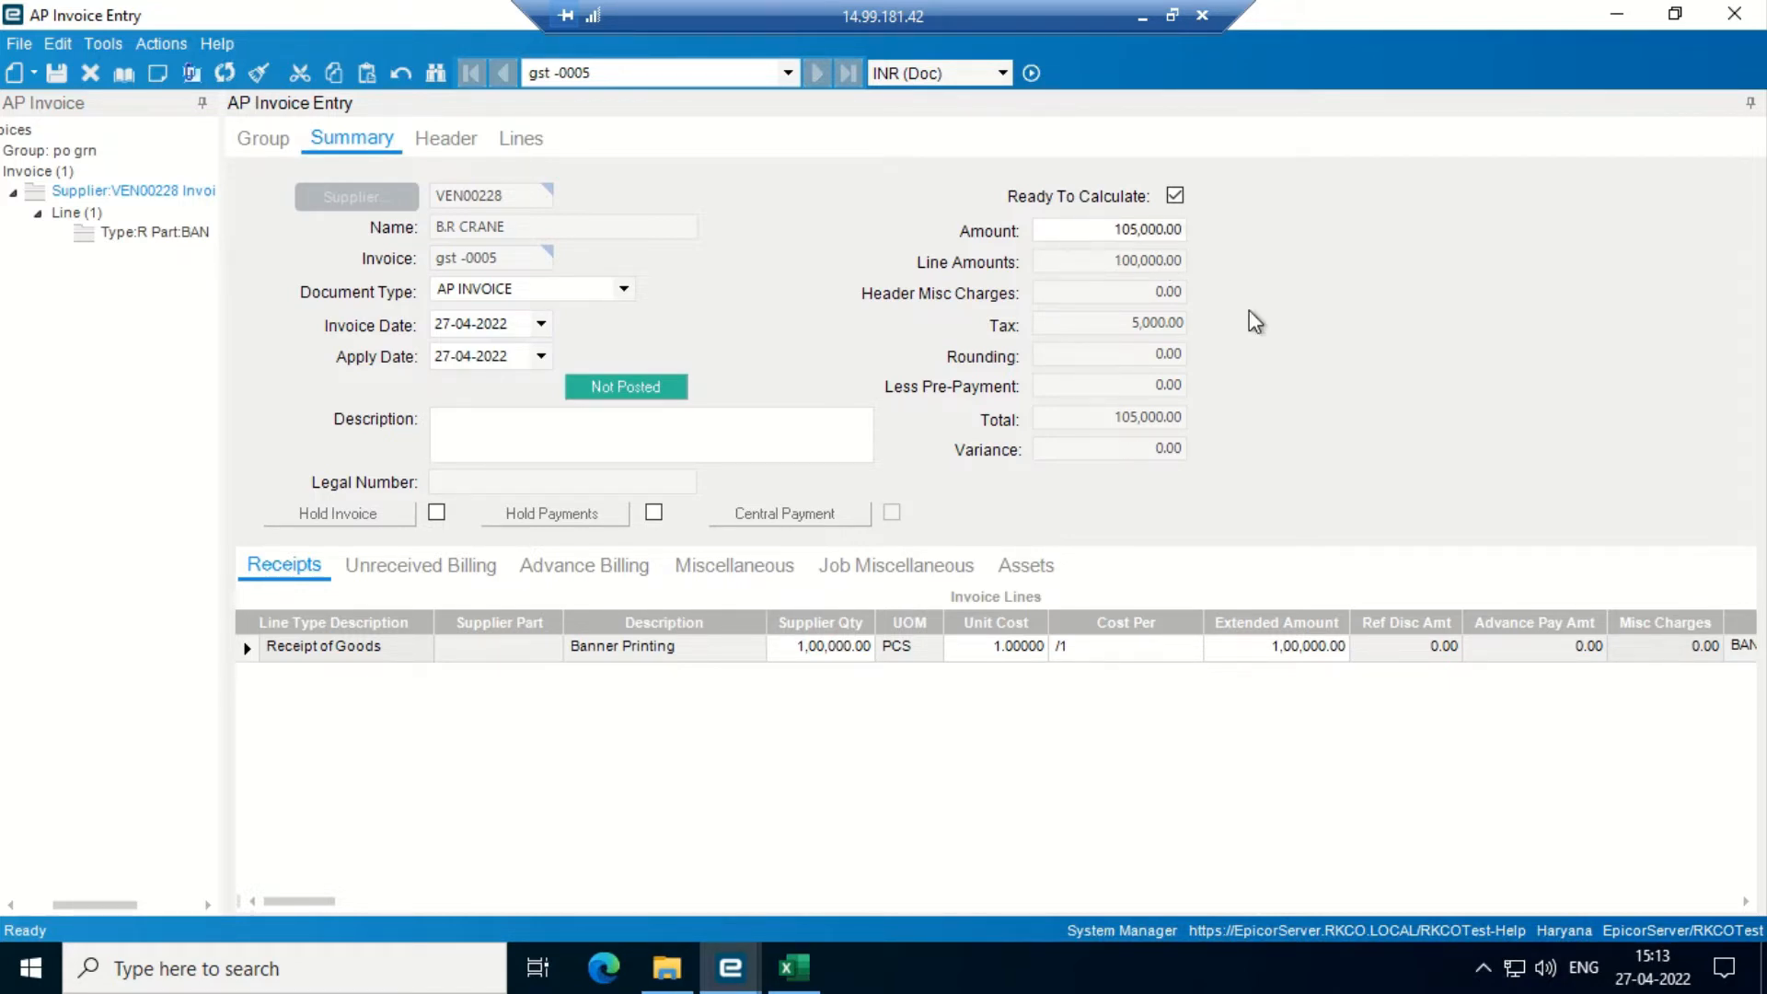
left_click(53, 73)
- Tick Send For Approval on the invoice header, save, and minimize AP Invoice Entry
left_click(425, 145)
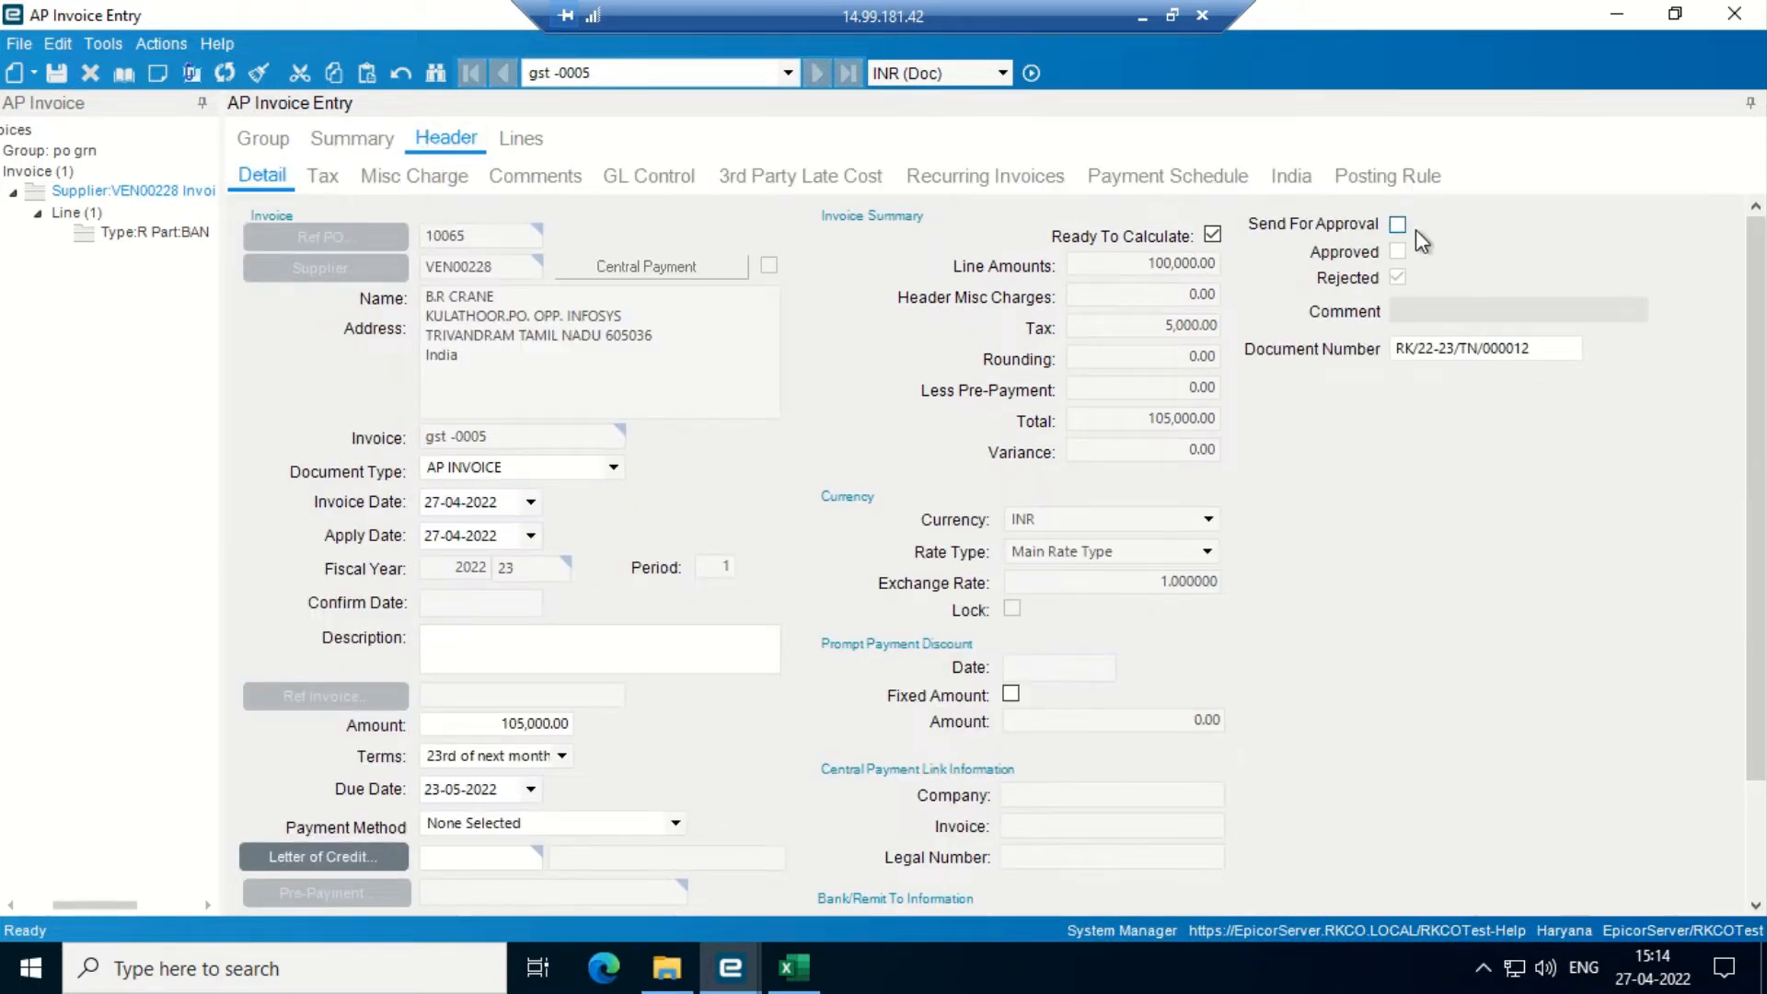
left_click(1399, 227)
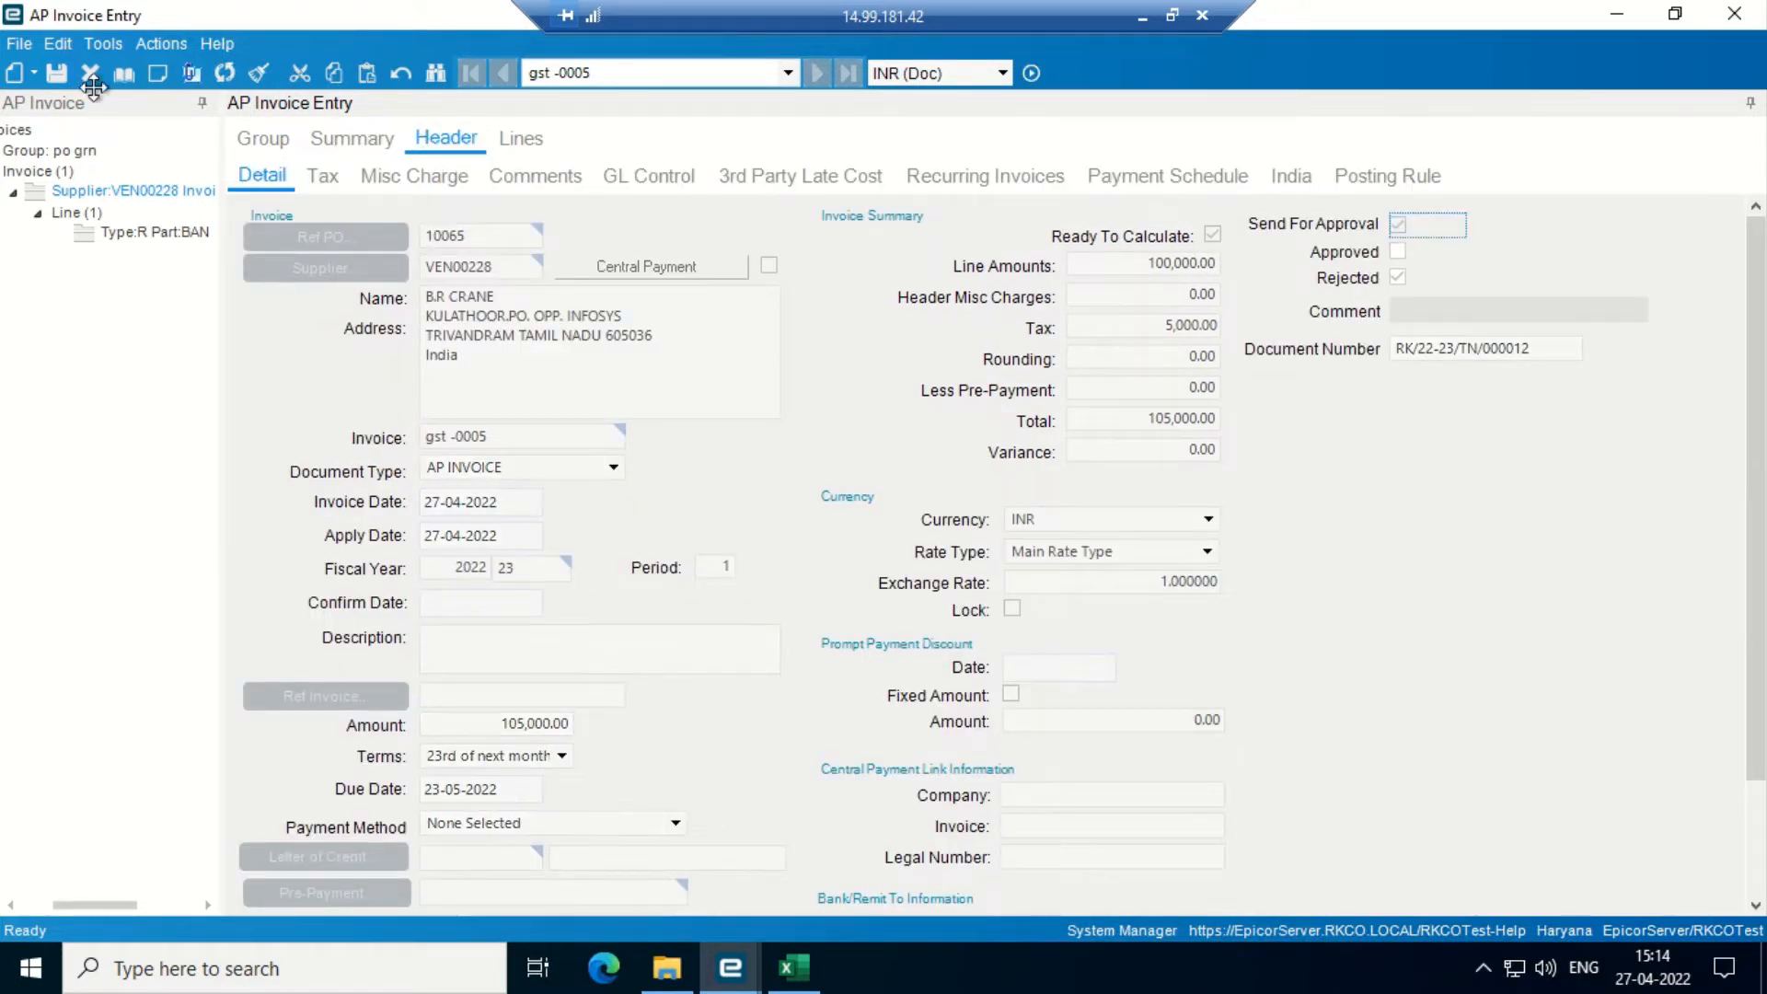
left_click(55, 72)
left_click(1598, 20)
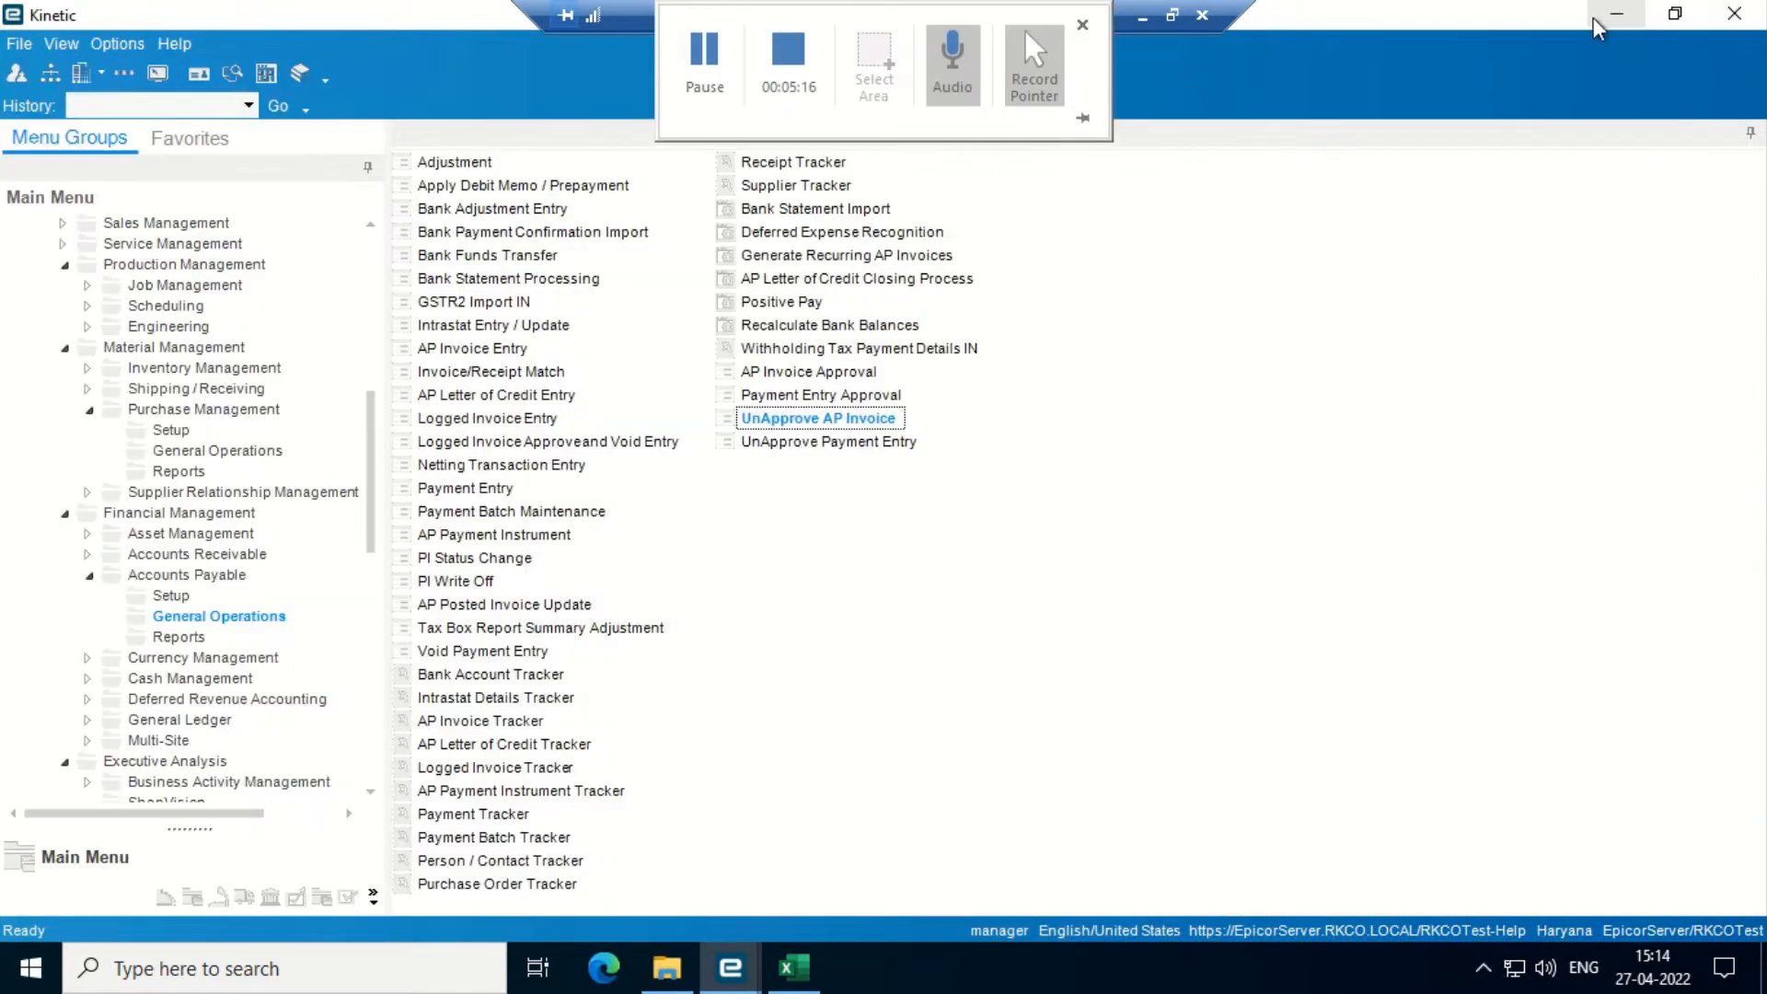
- Approve and save the B.R CRANE invoice in AP Invoice Approval, then return to AP Invoice Entry
left_click(809, 372)
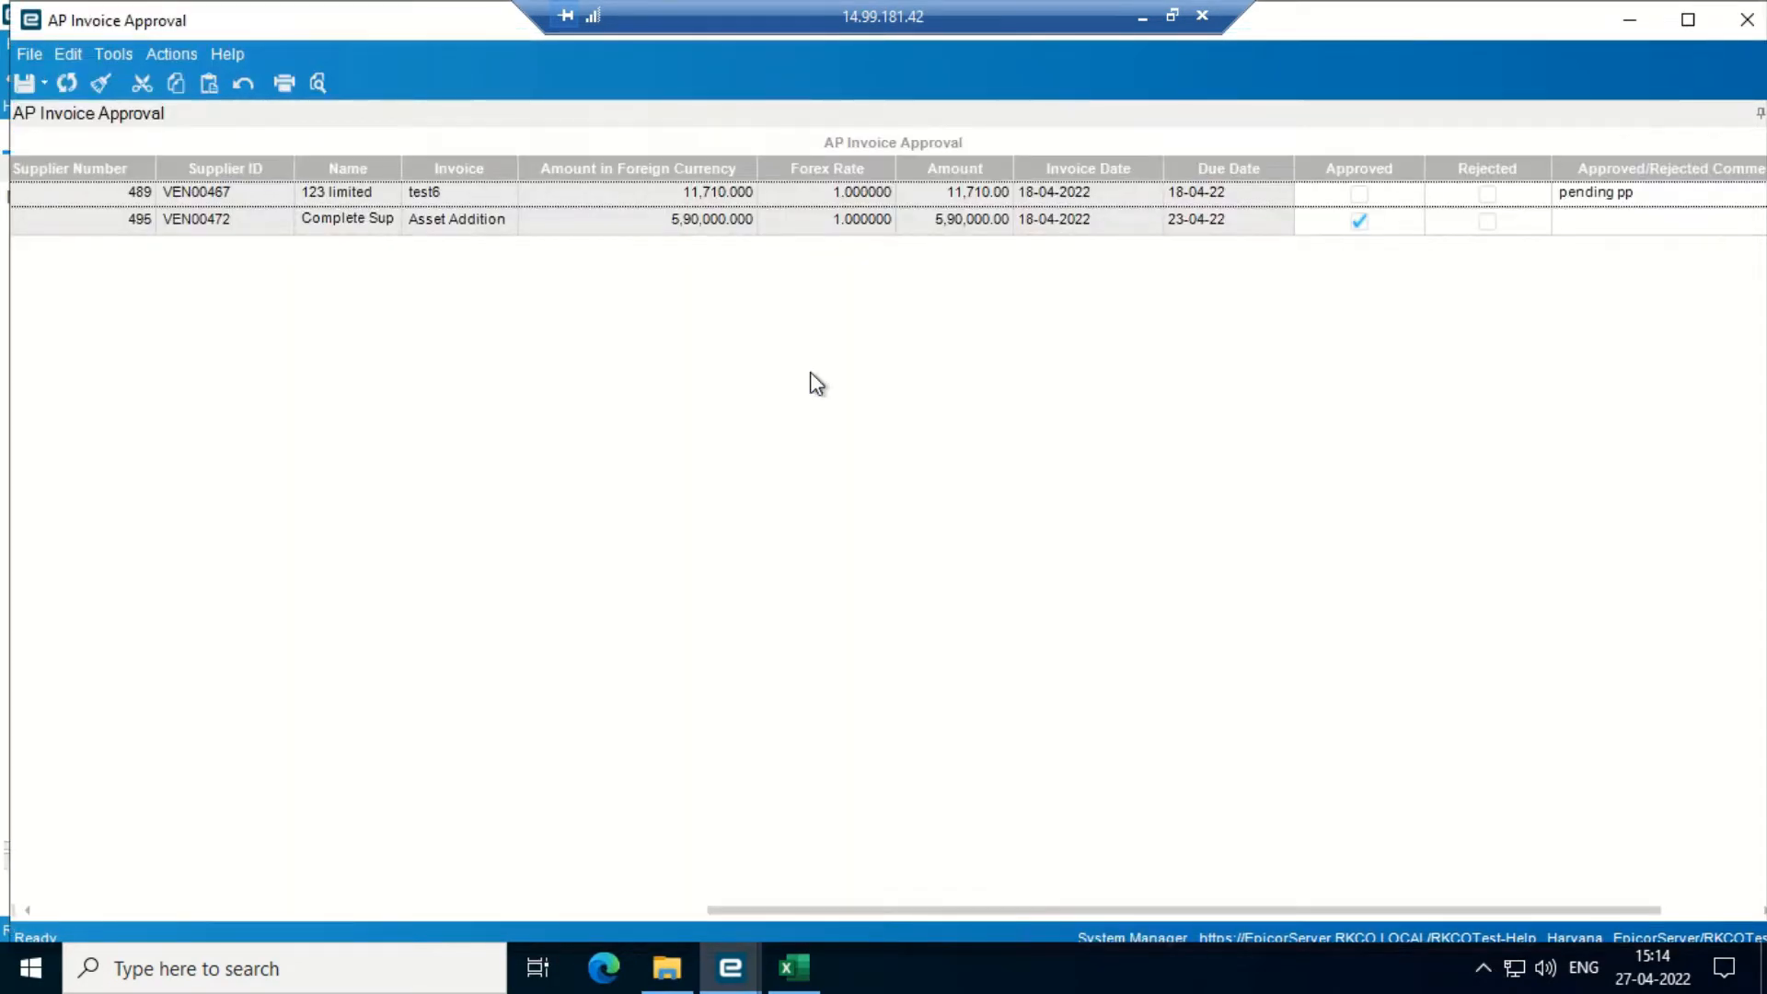
left_click(67, 83)
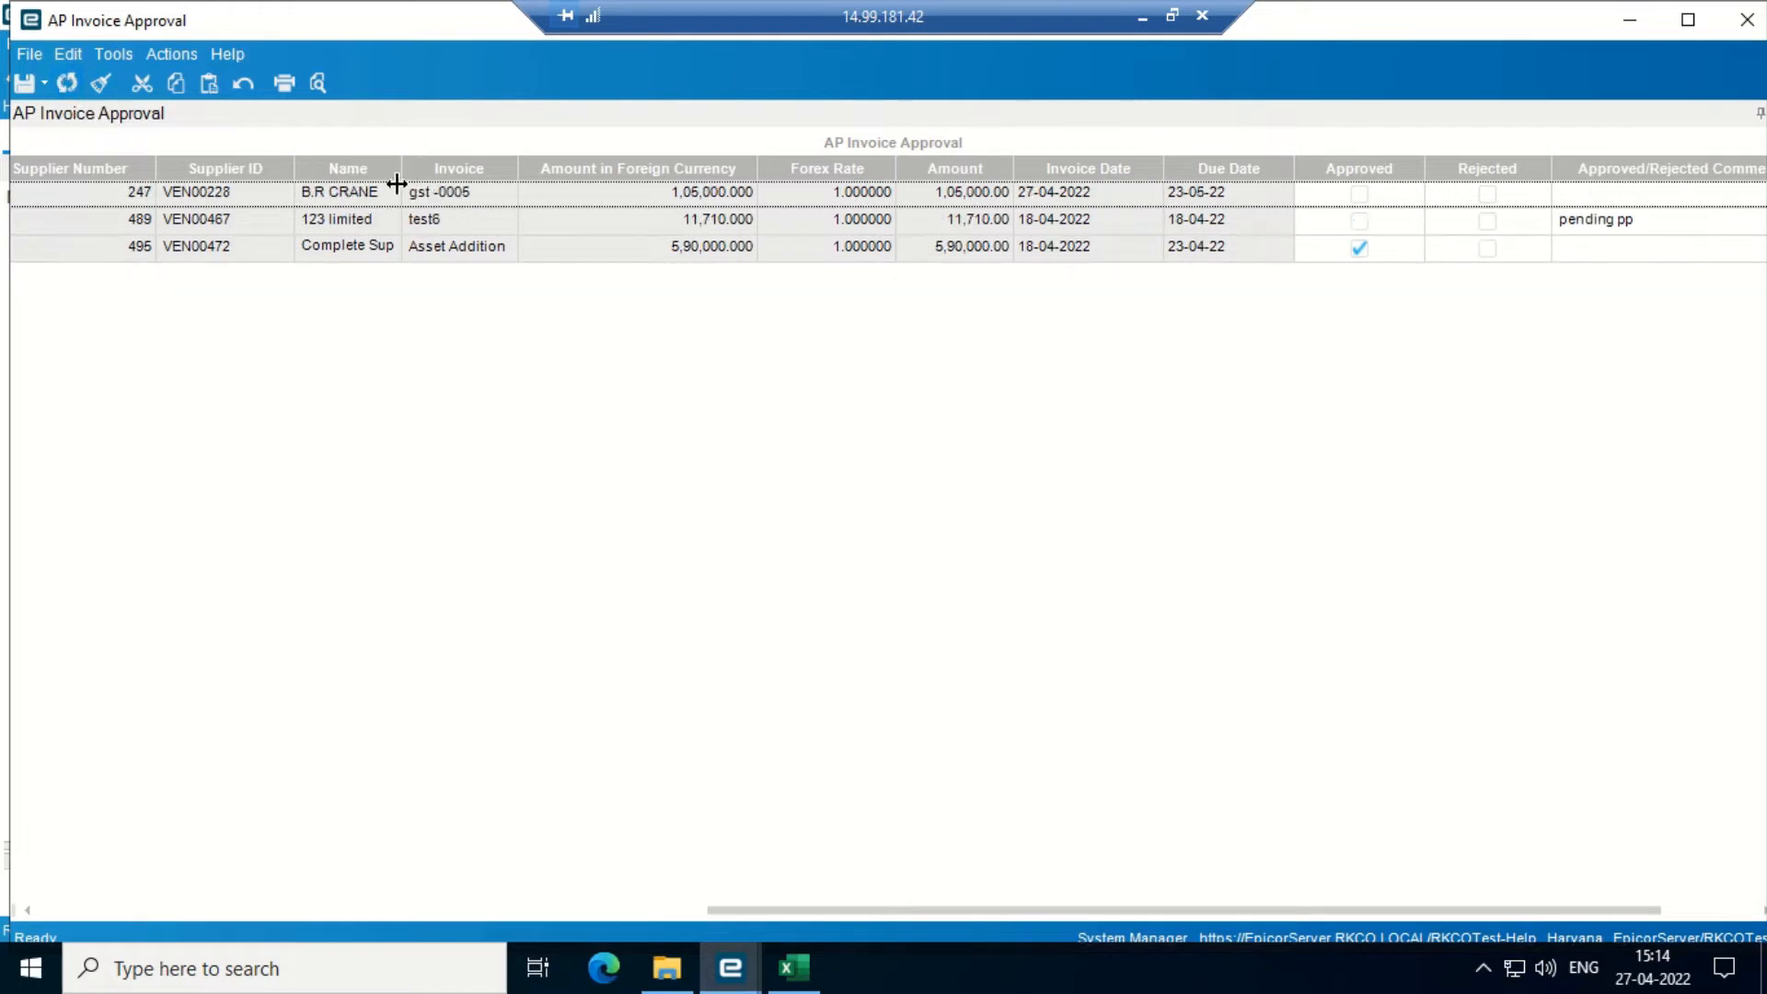
left_click(1359, 195)
left_click(23, 84)
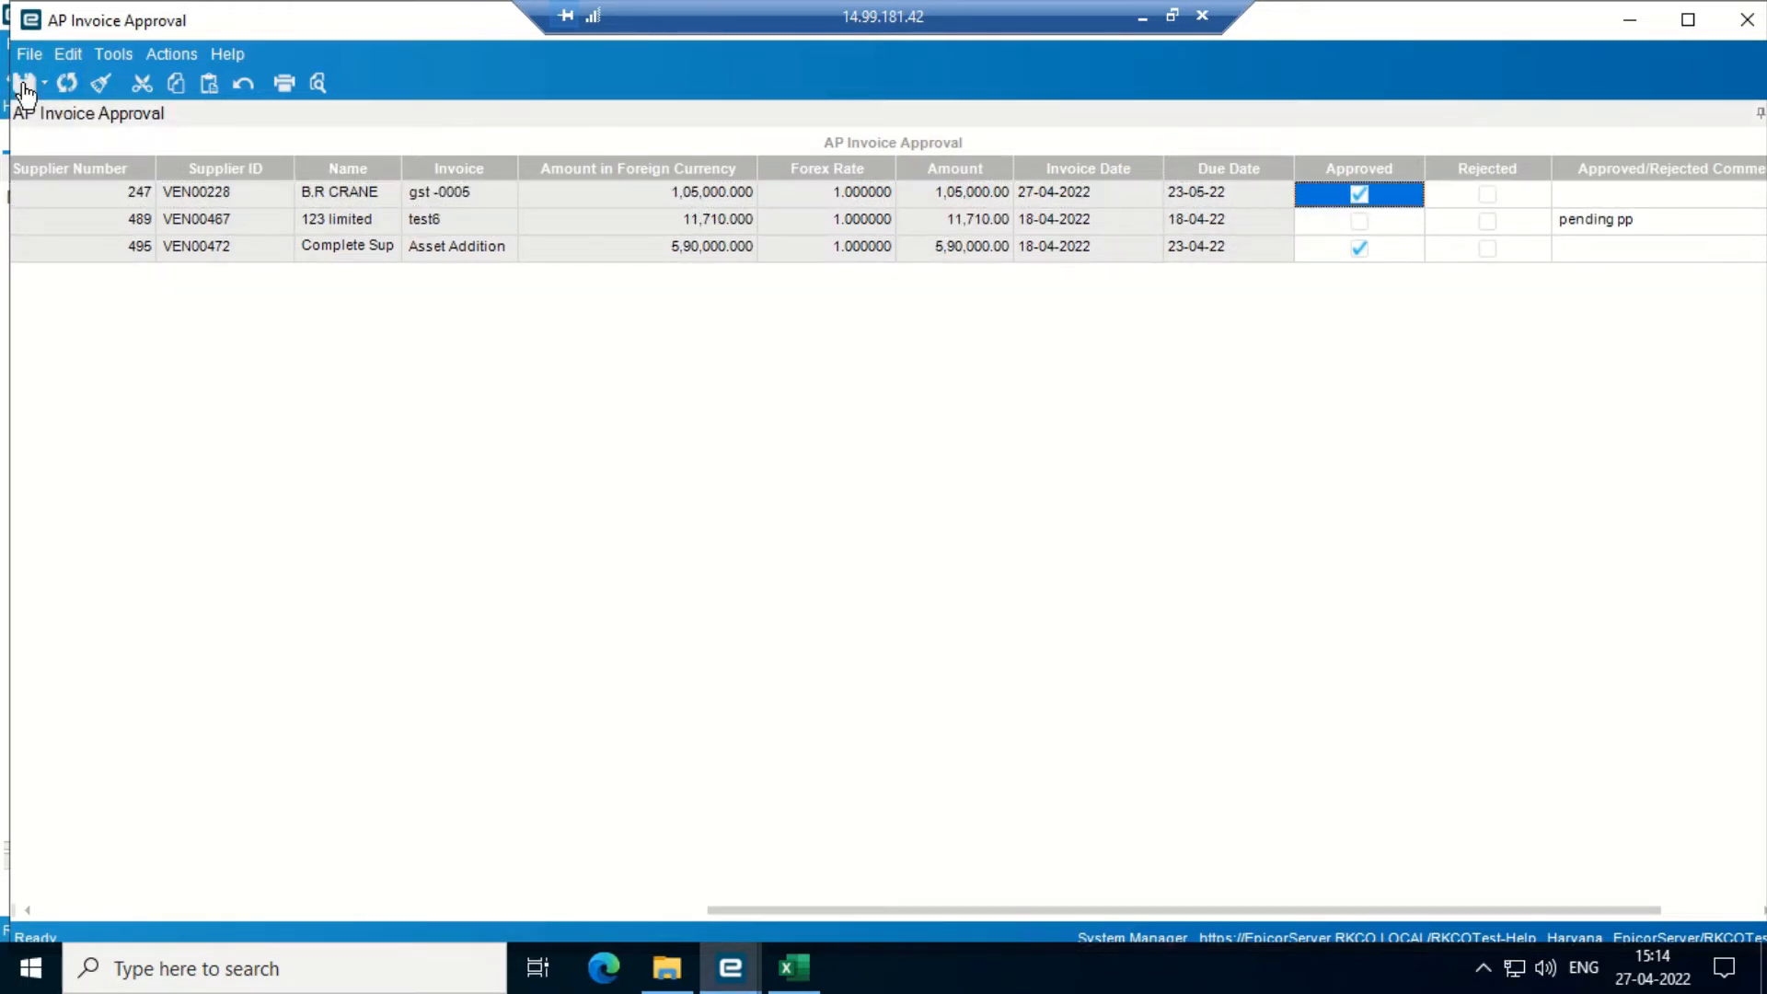
left_click(67, 83)
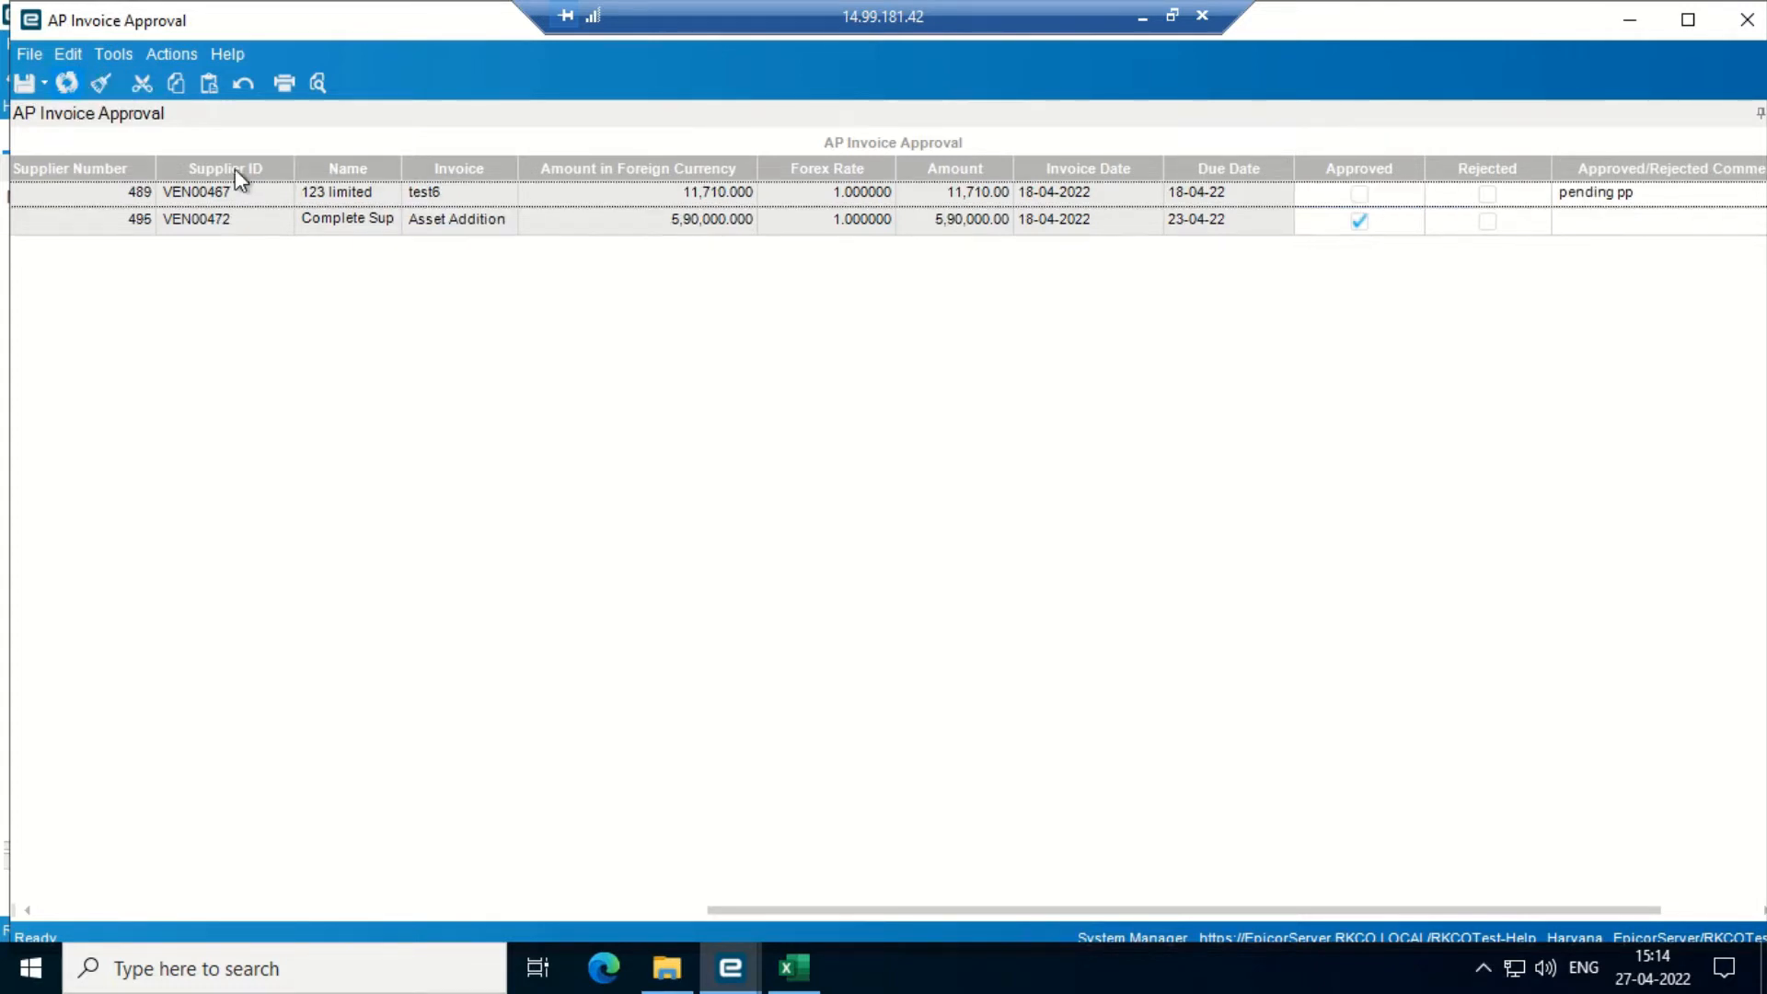
left_click(729, 966)
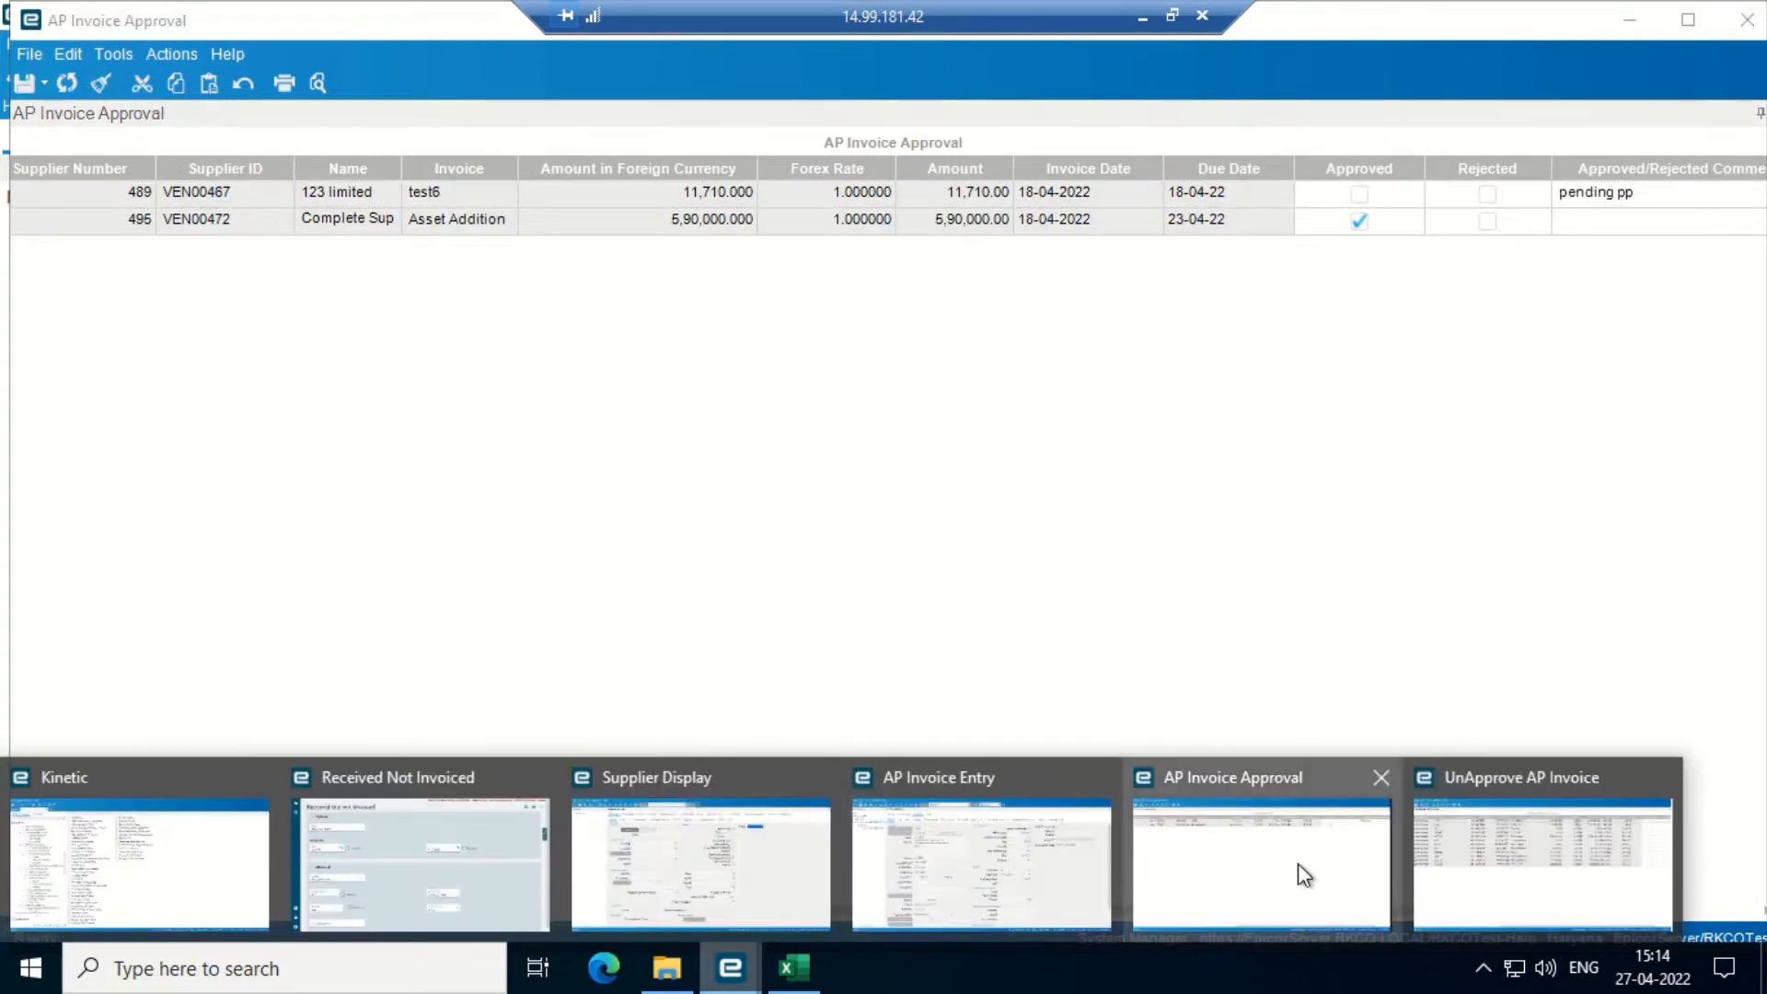
left_click(968, 857)
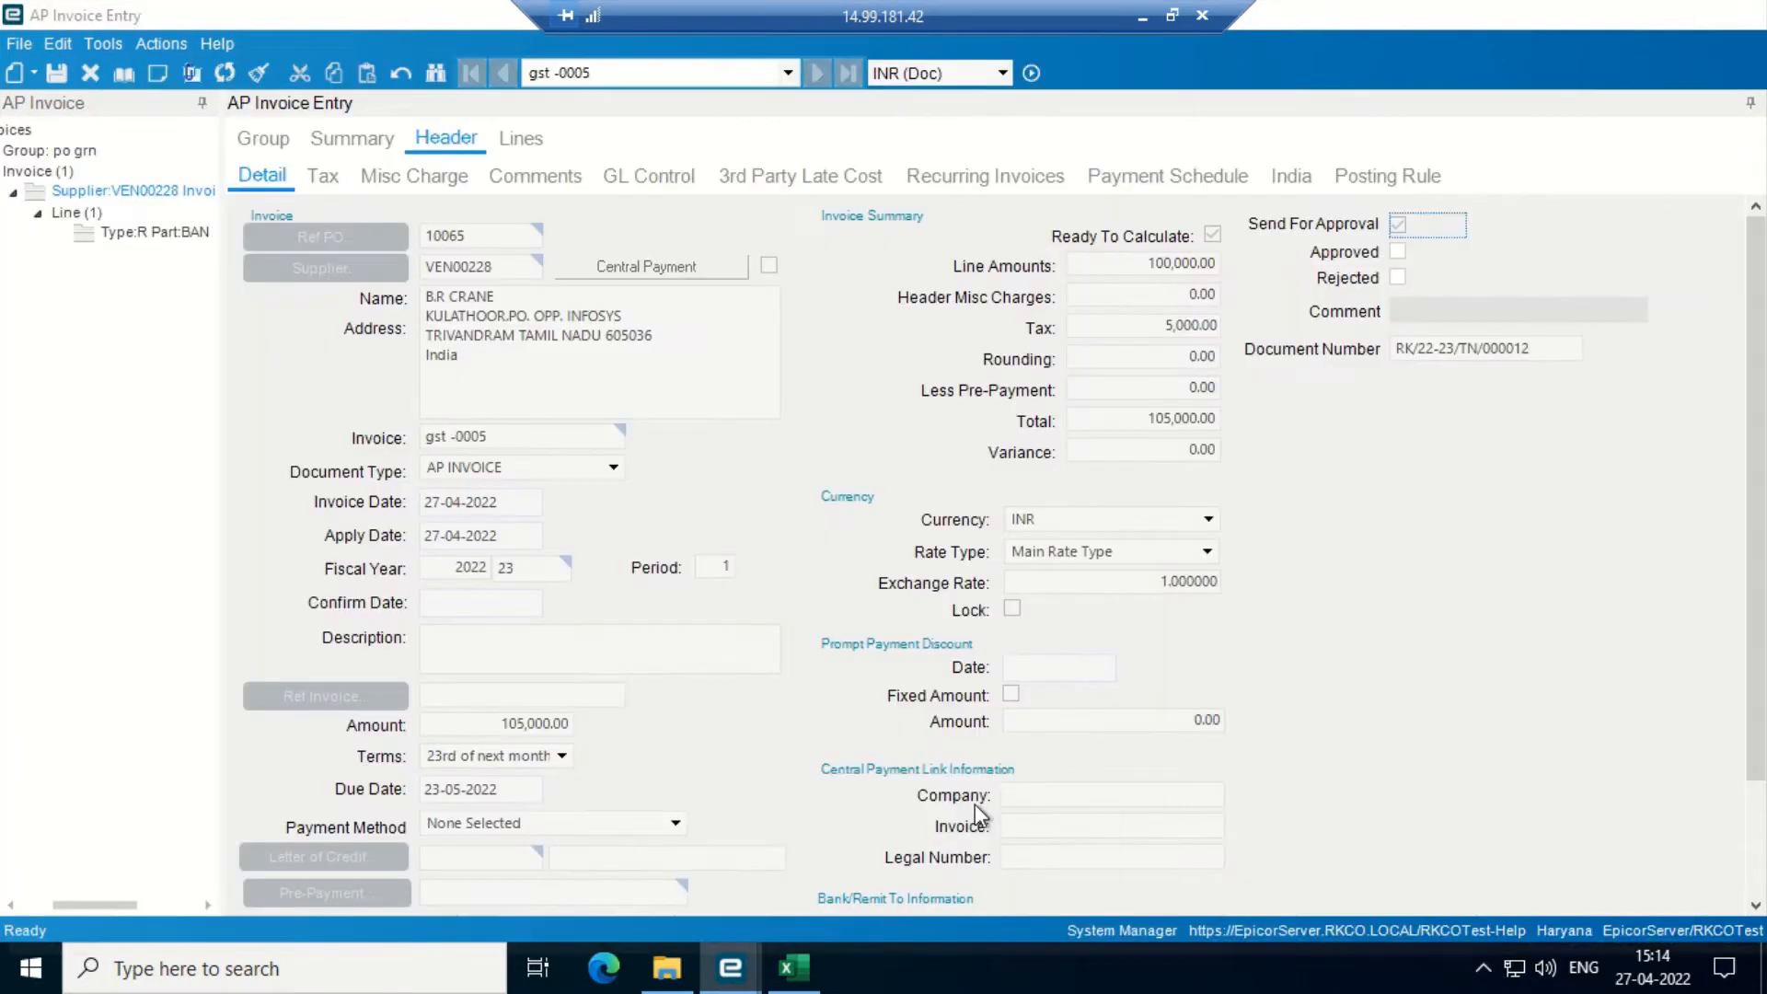
- Post the po grn invoice group via Actions > Group > Post and close the posting window
left_click(226, 75)
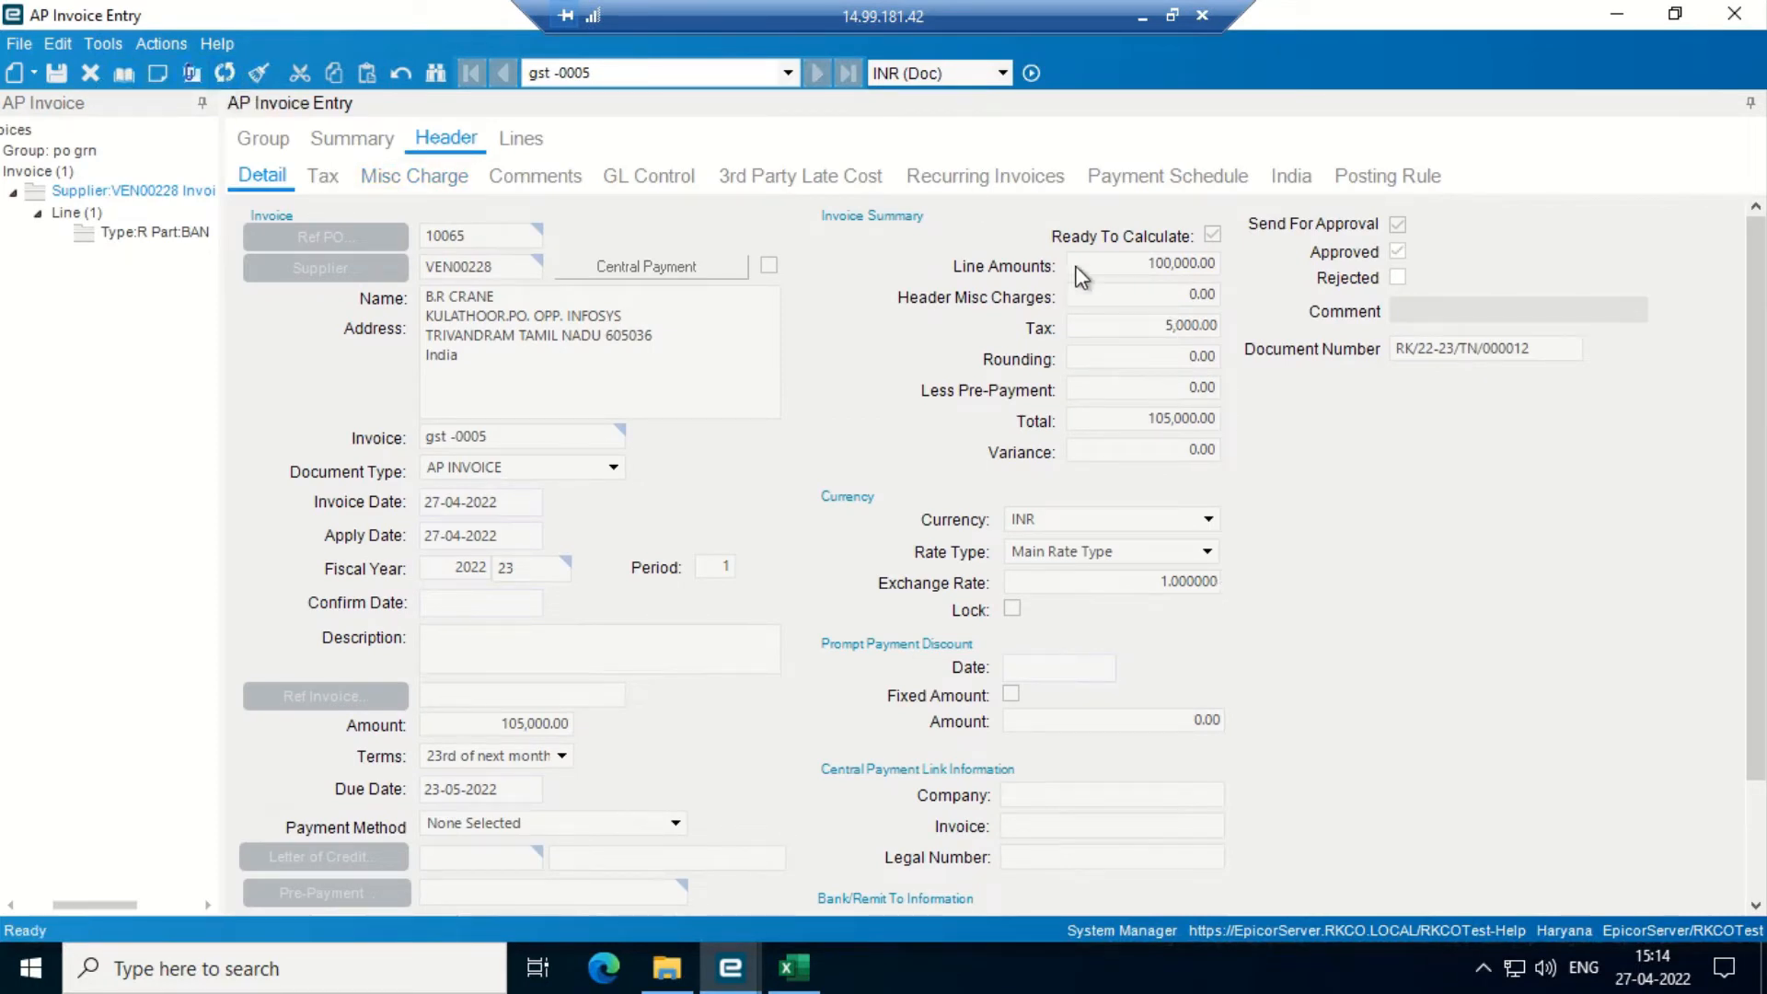
left_click(161, 43)
mouse_move(261, 103)
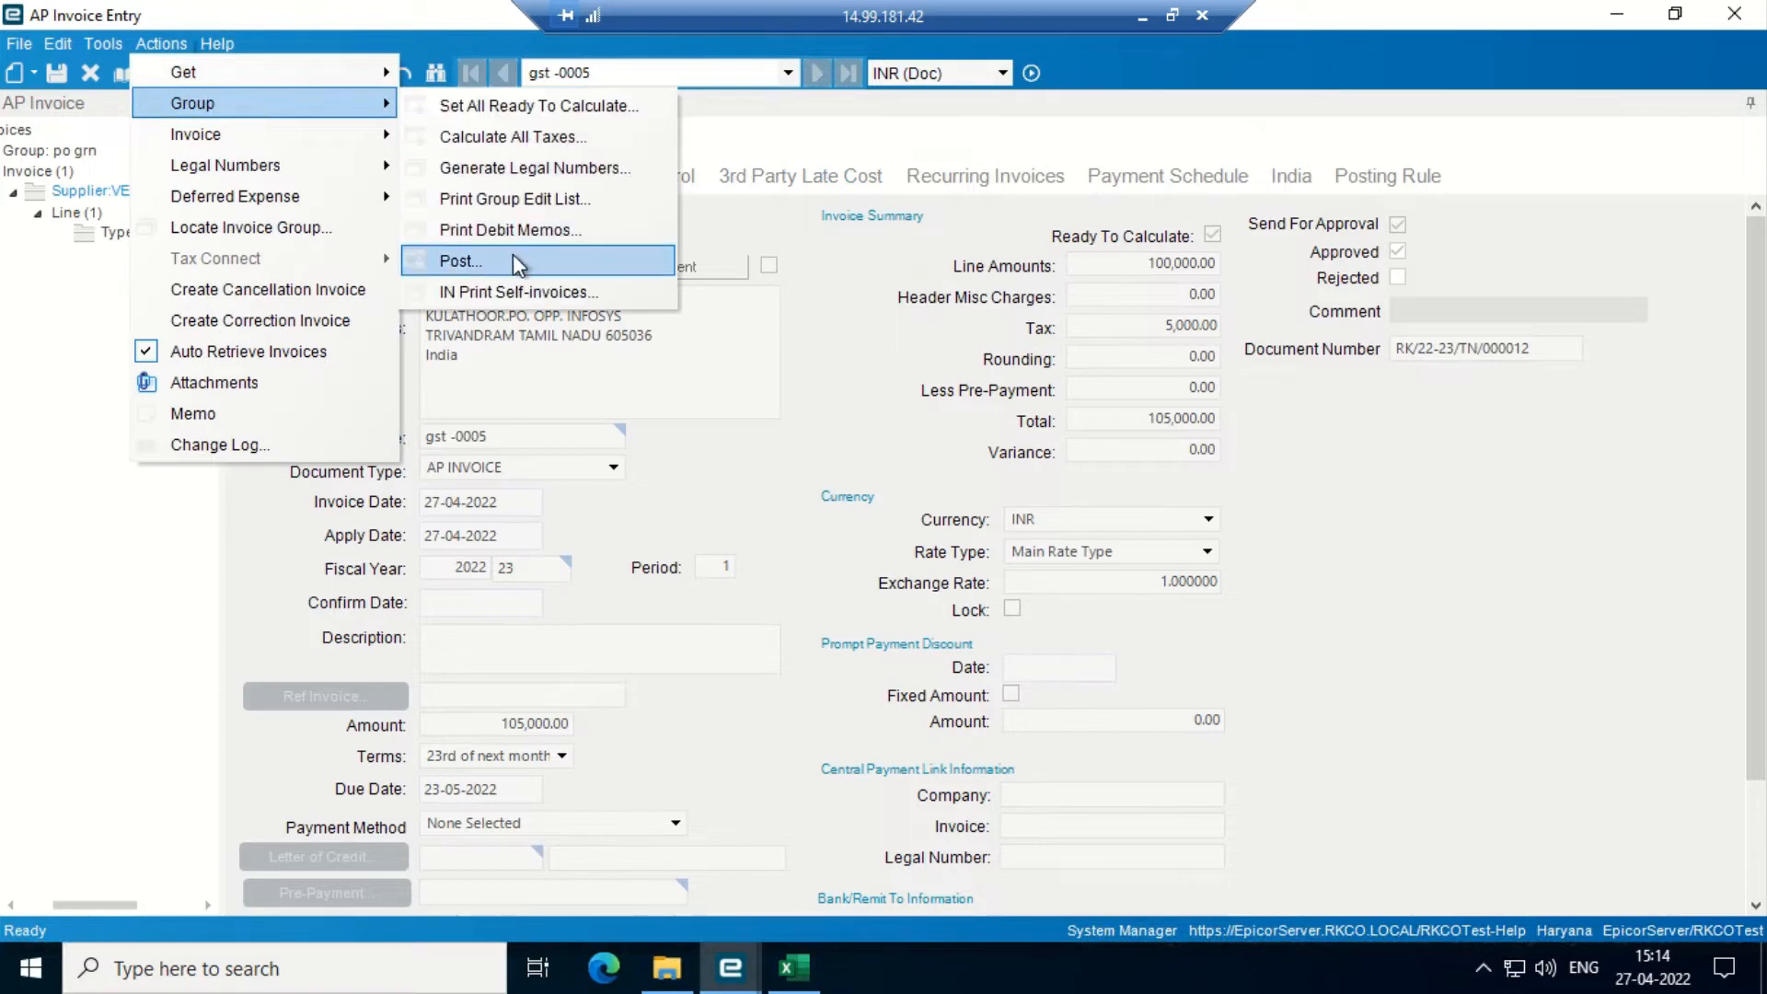
left_click(511, 258)
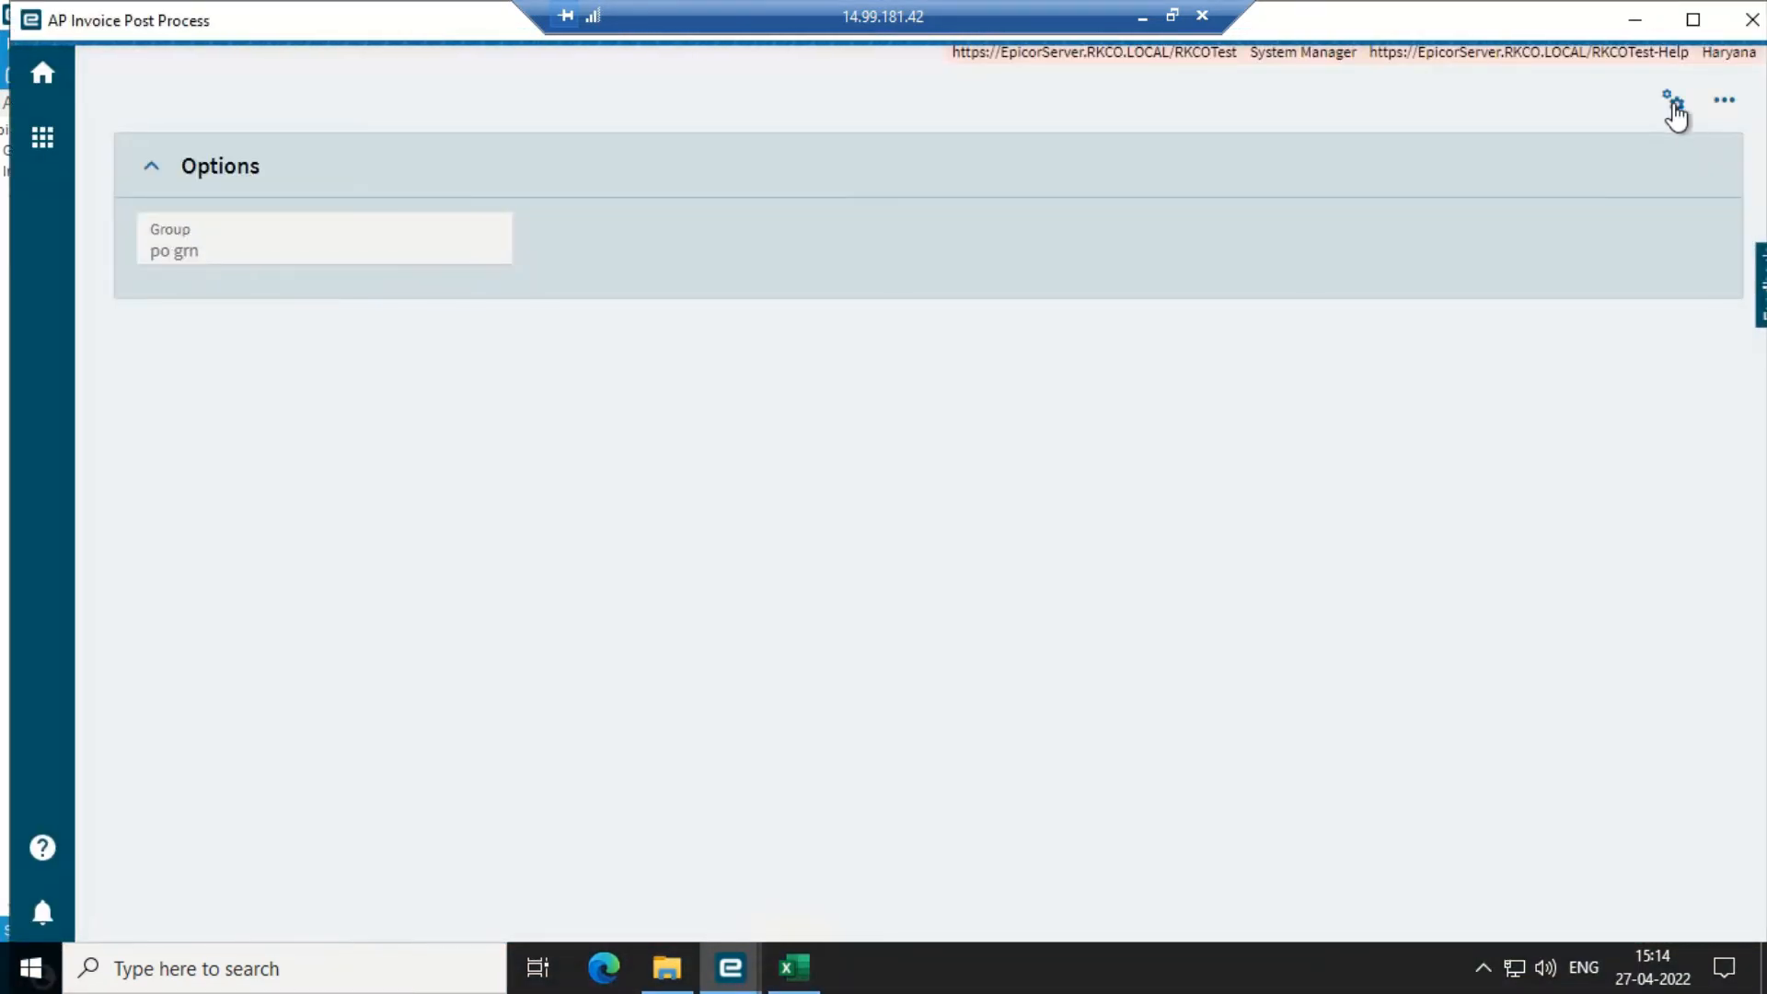
left_click(1673, 107)
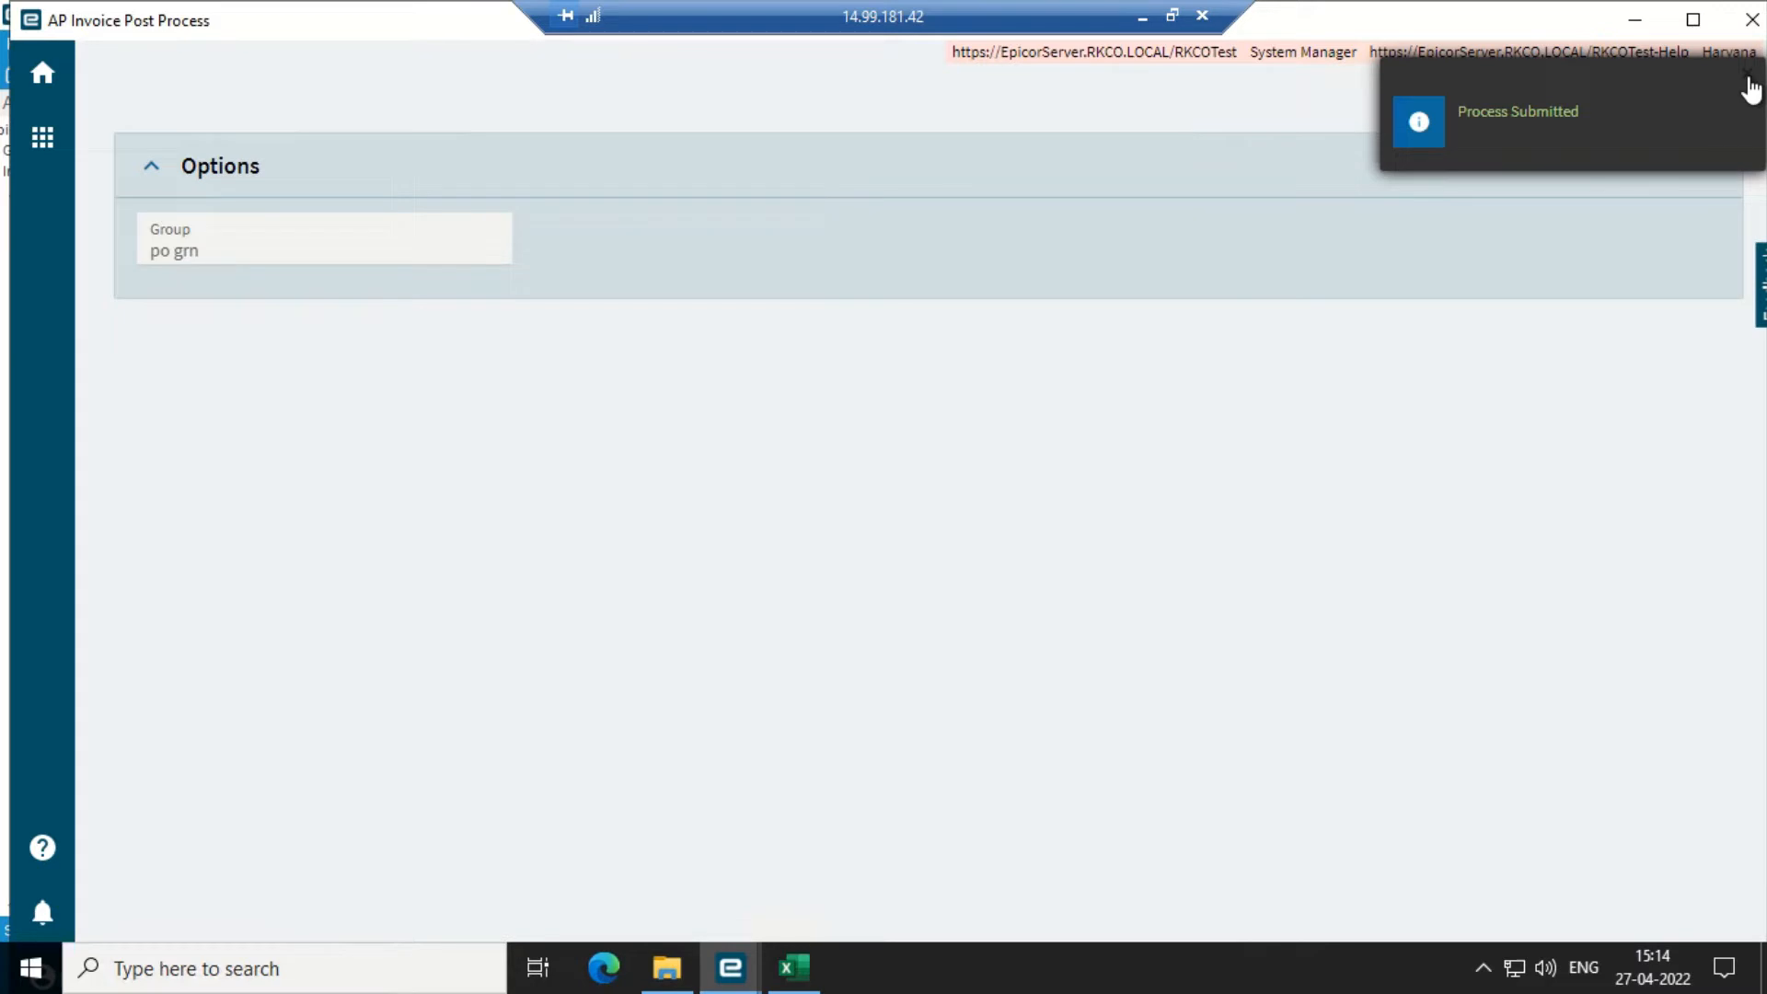
left_click(1749, 81)
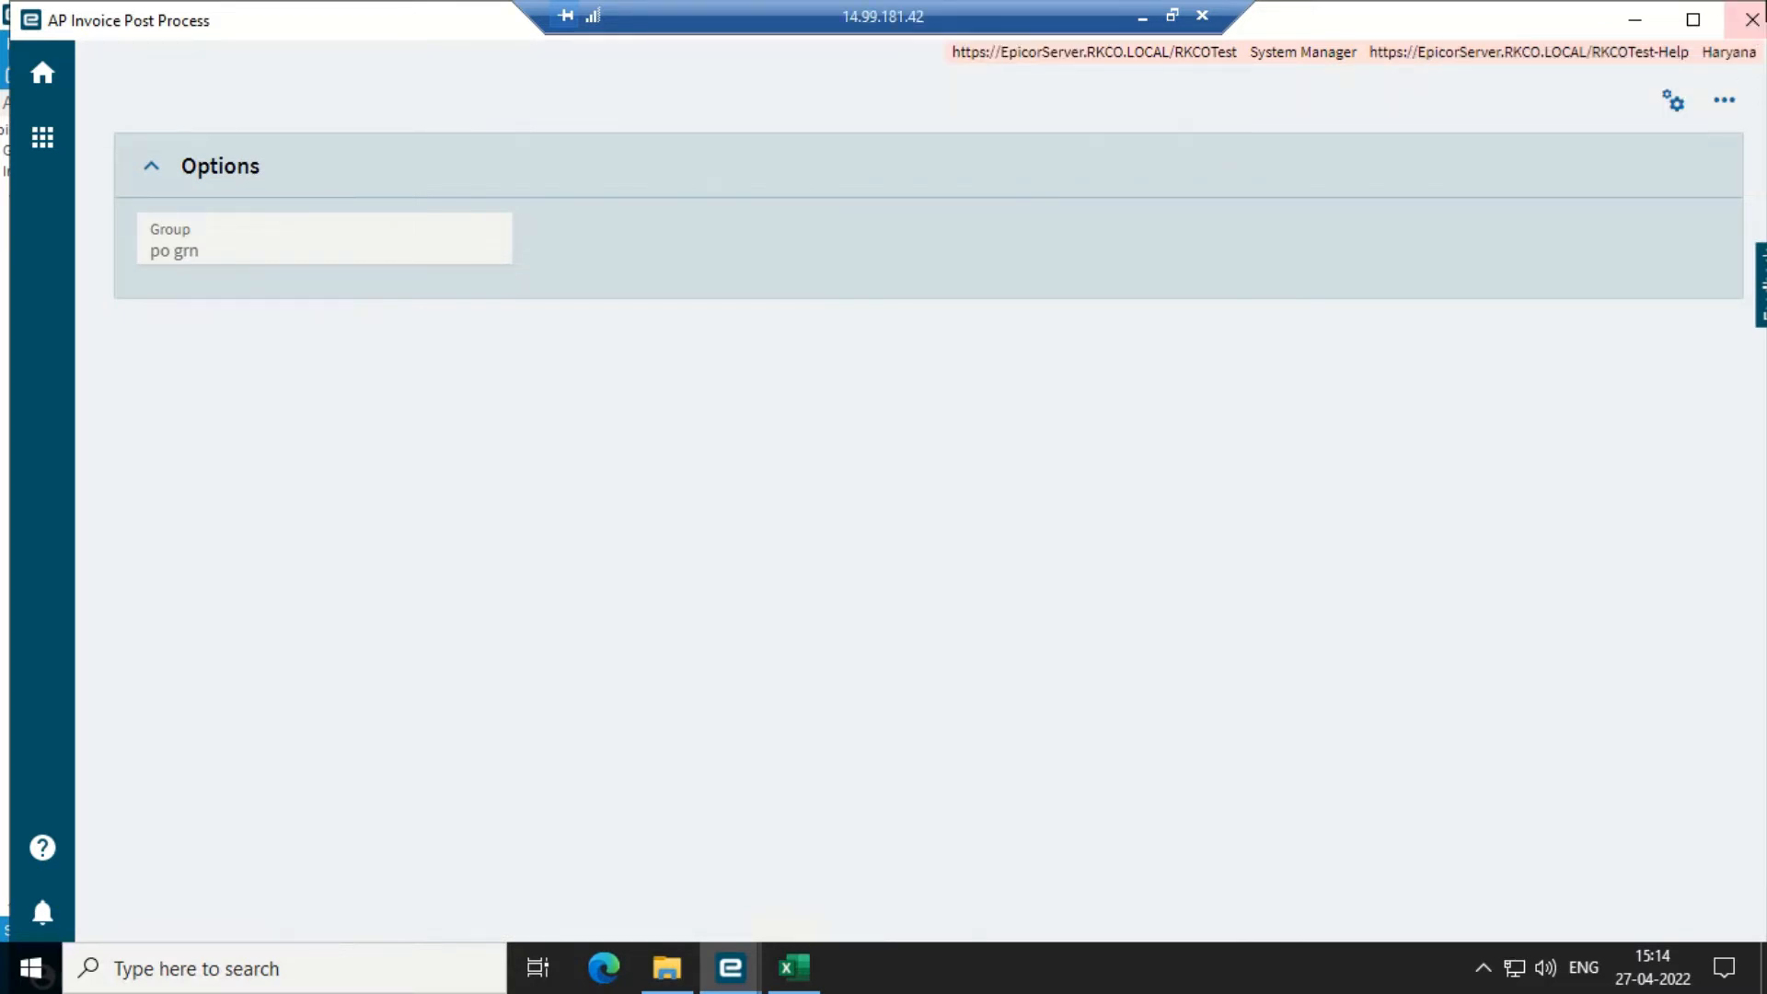
left_click(1751, 19)
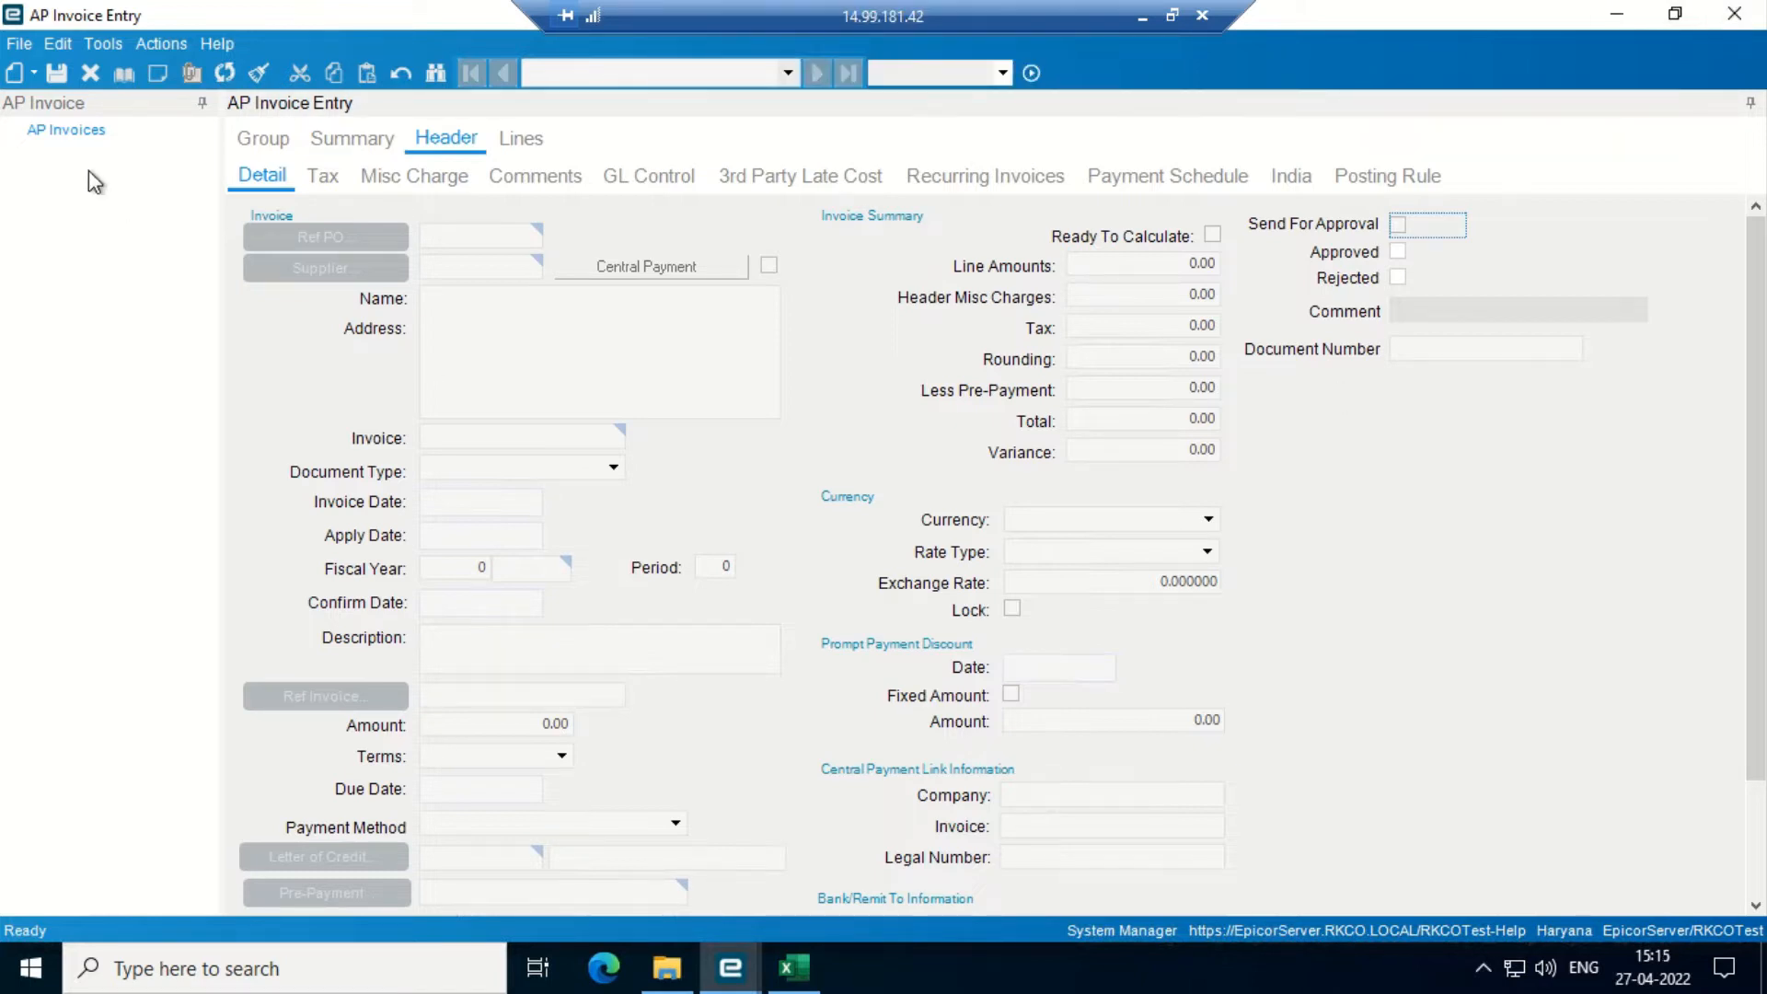
double_click(1400, 11)
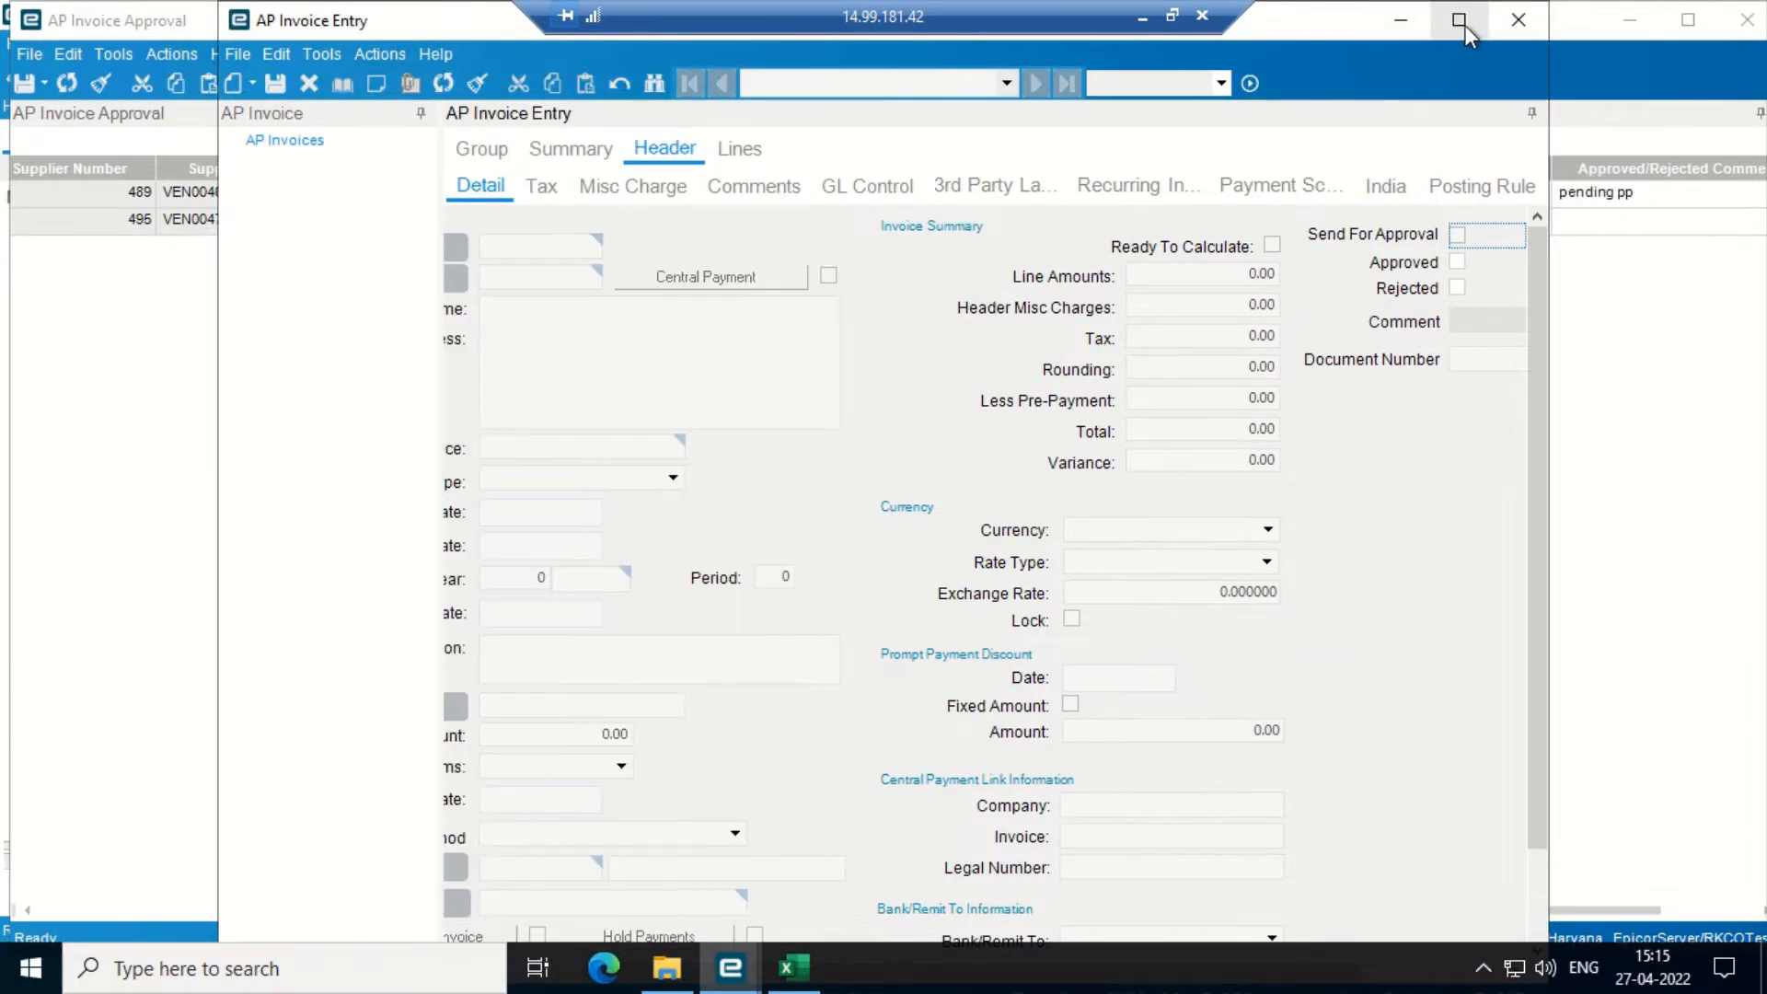
double_click(1465, 24)
left_click(1460, 21)
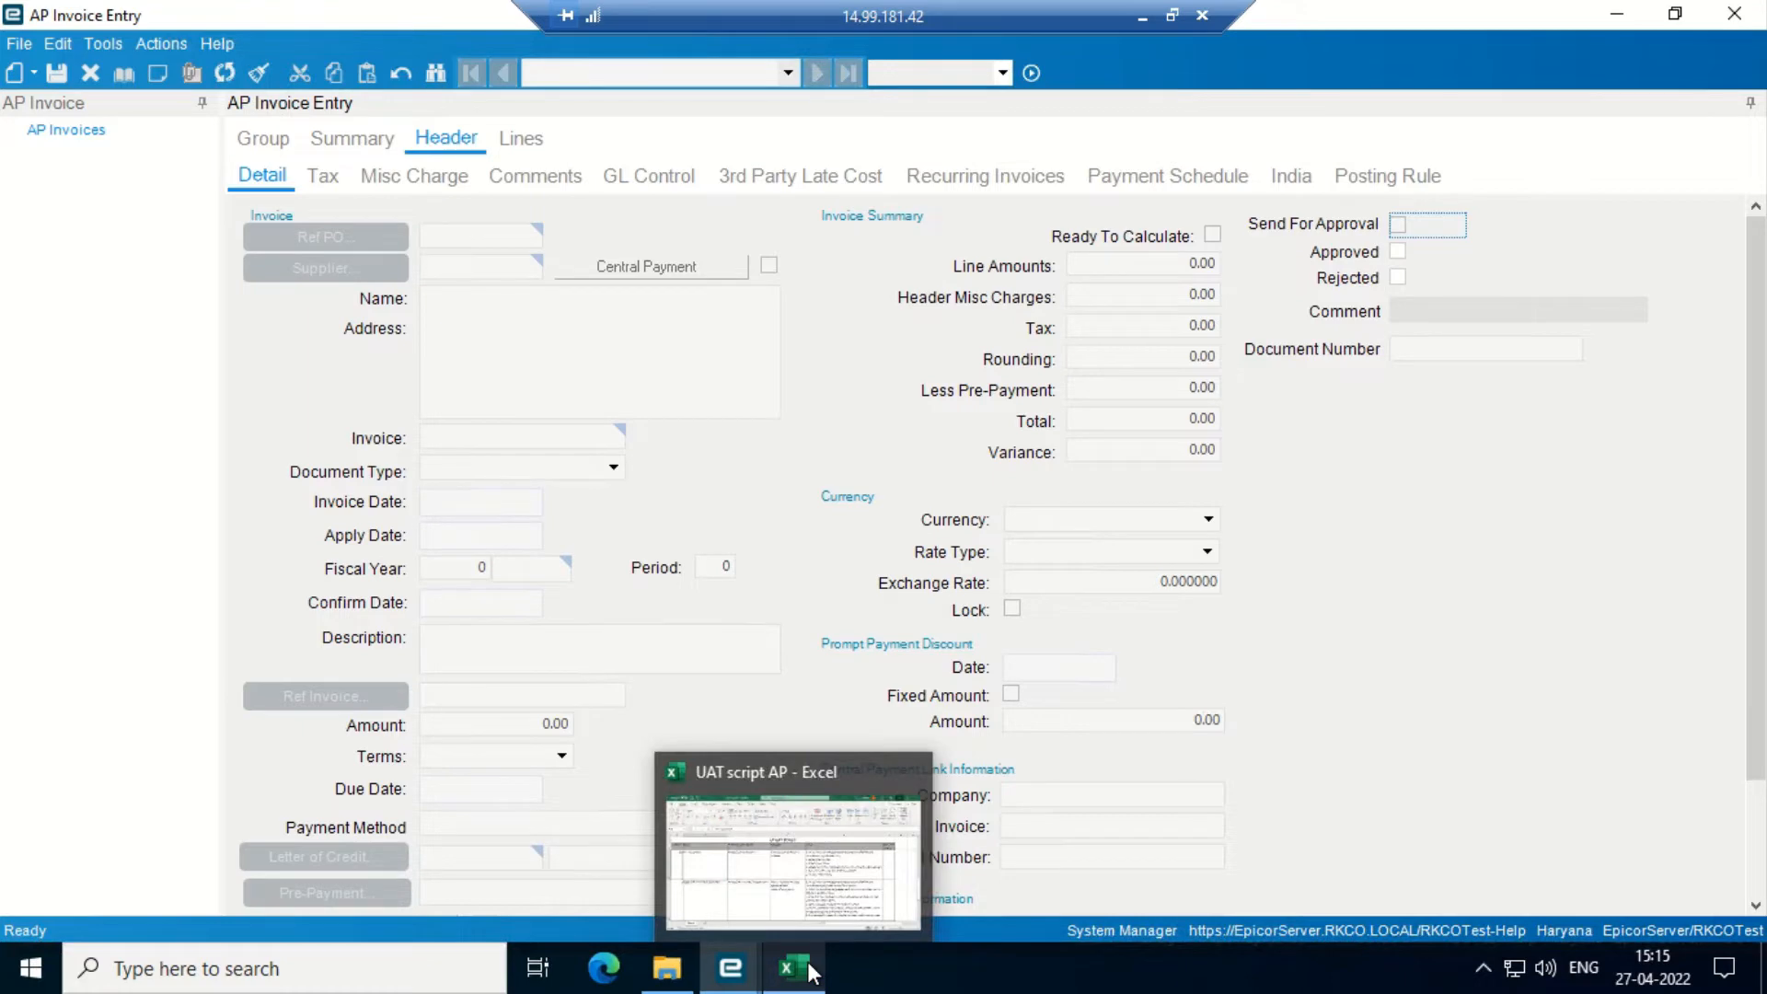
- Review the steps in the UAT script AP workbook in Excel, then minimize it
left_click(813, 856)
scroll(813, 855, "down", 1)
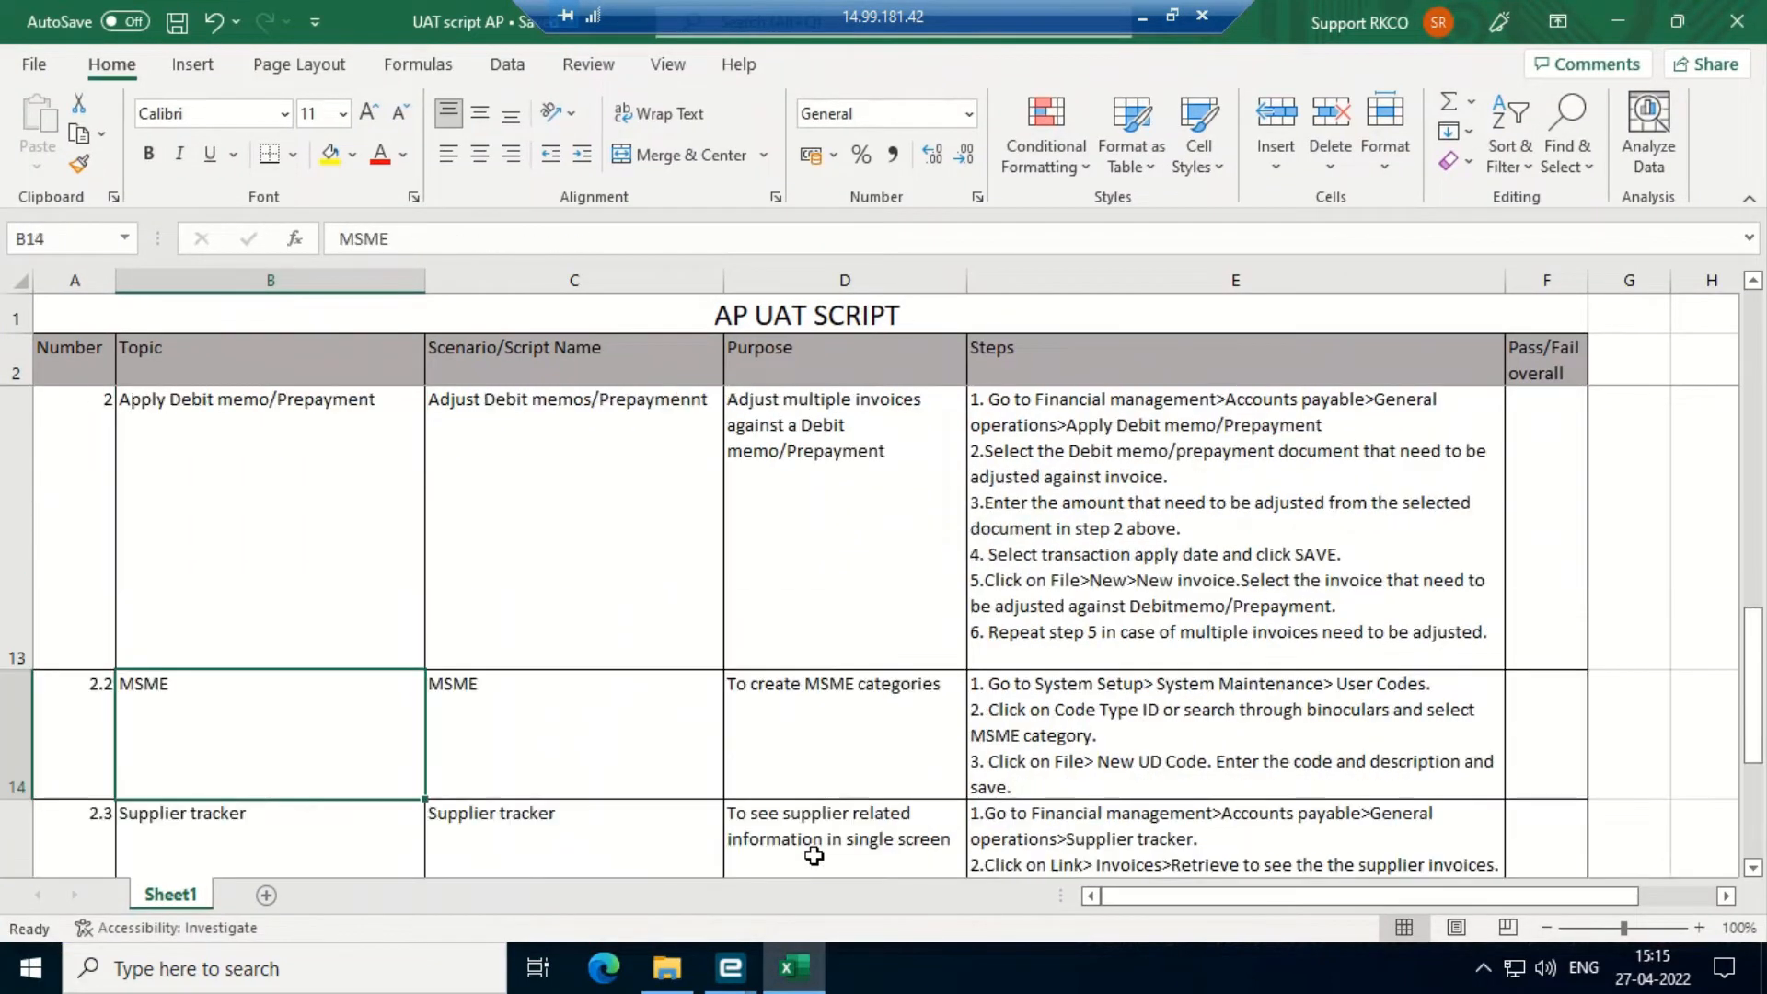
scroll(813, 856, "up", 1)
scroll(813, 856, "up", 1)
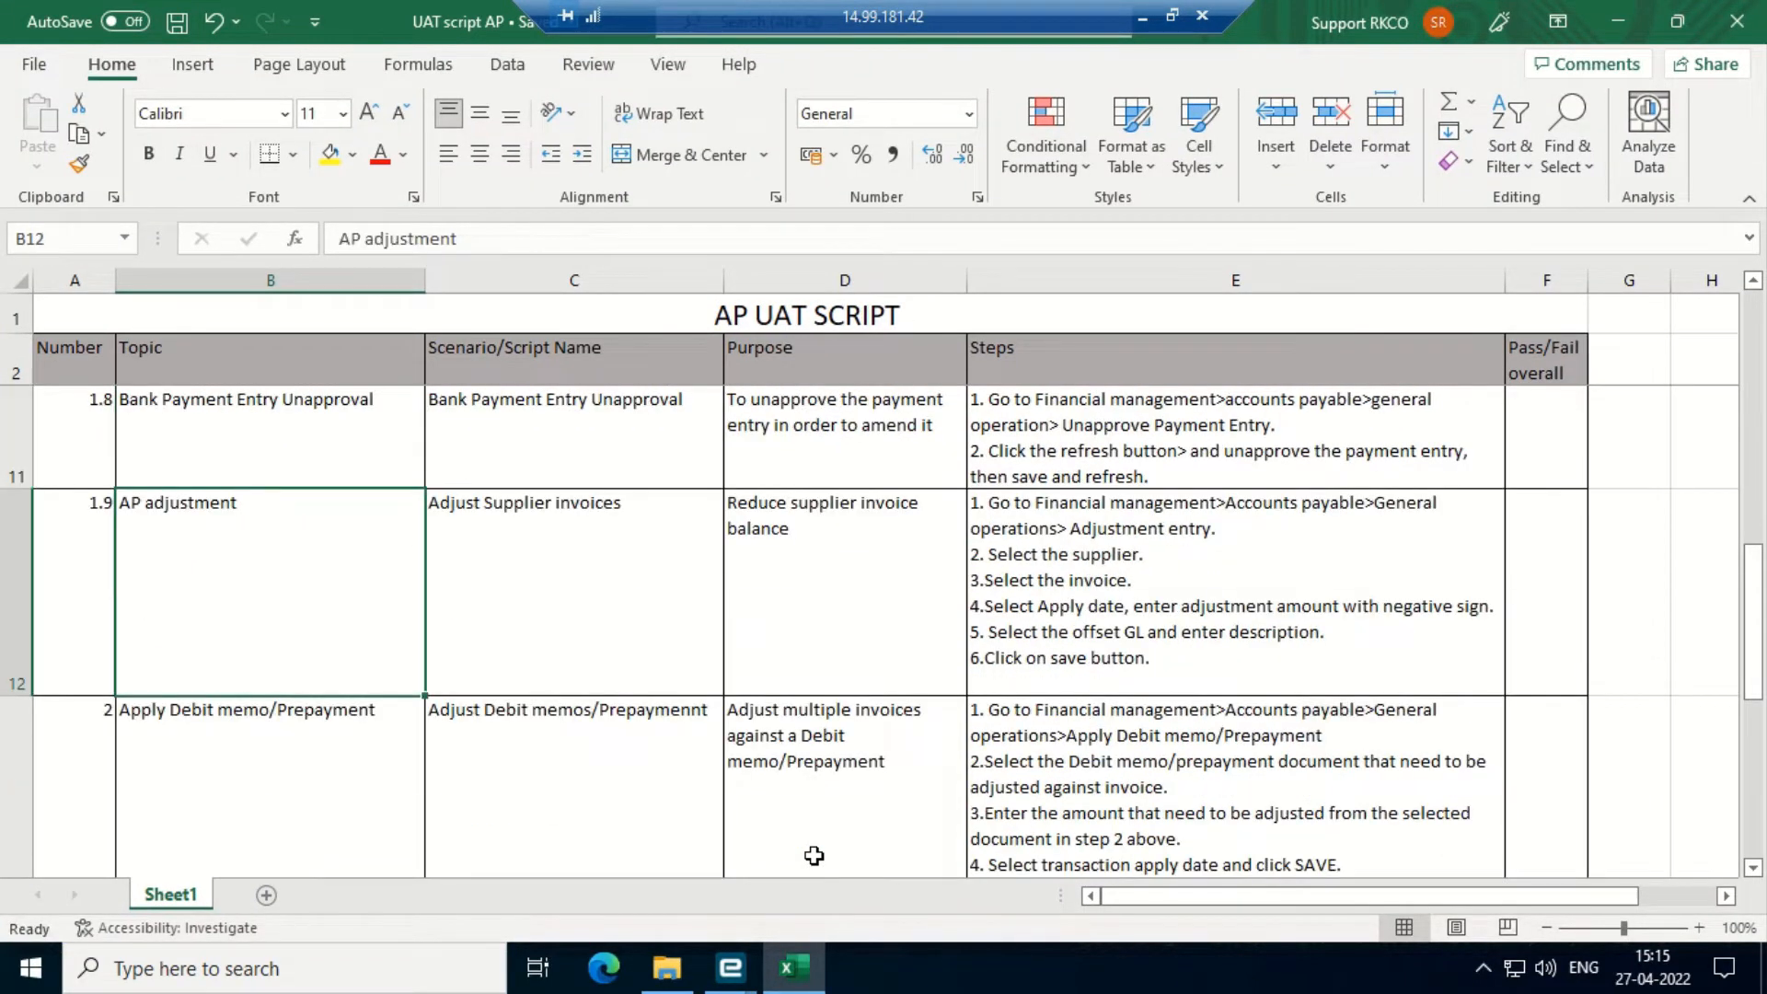
left_click(1616, 22)
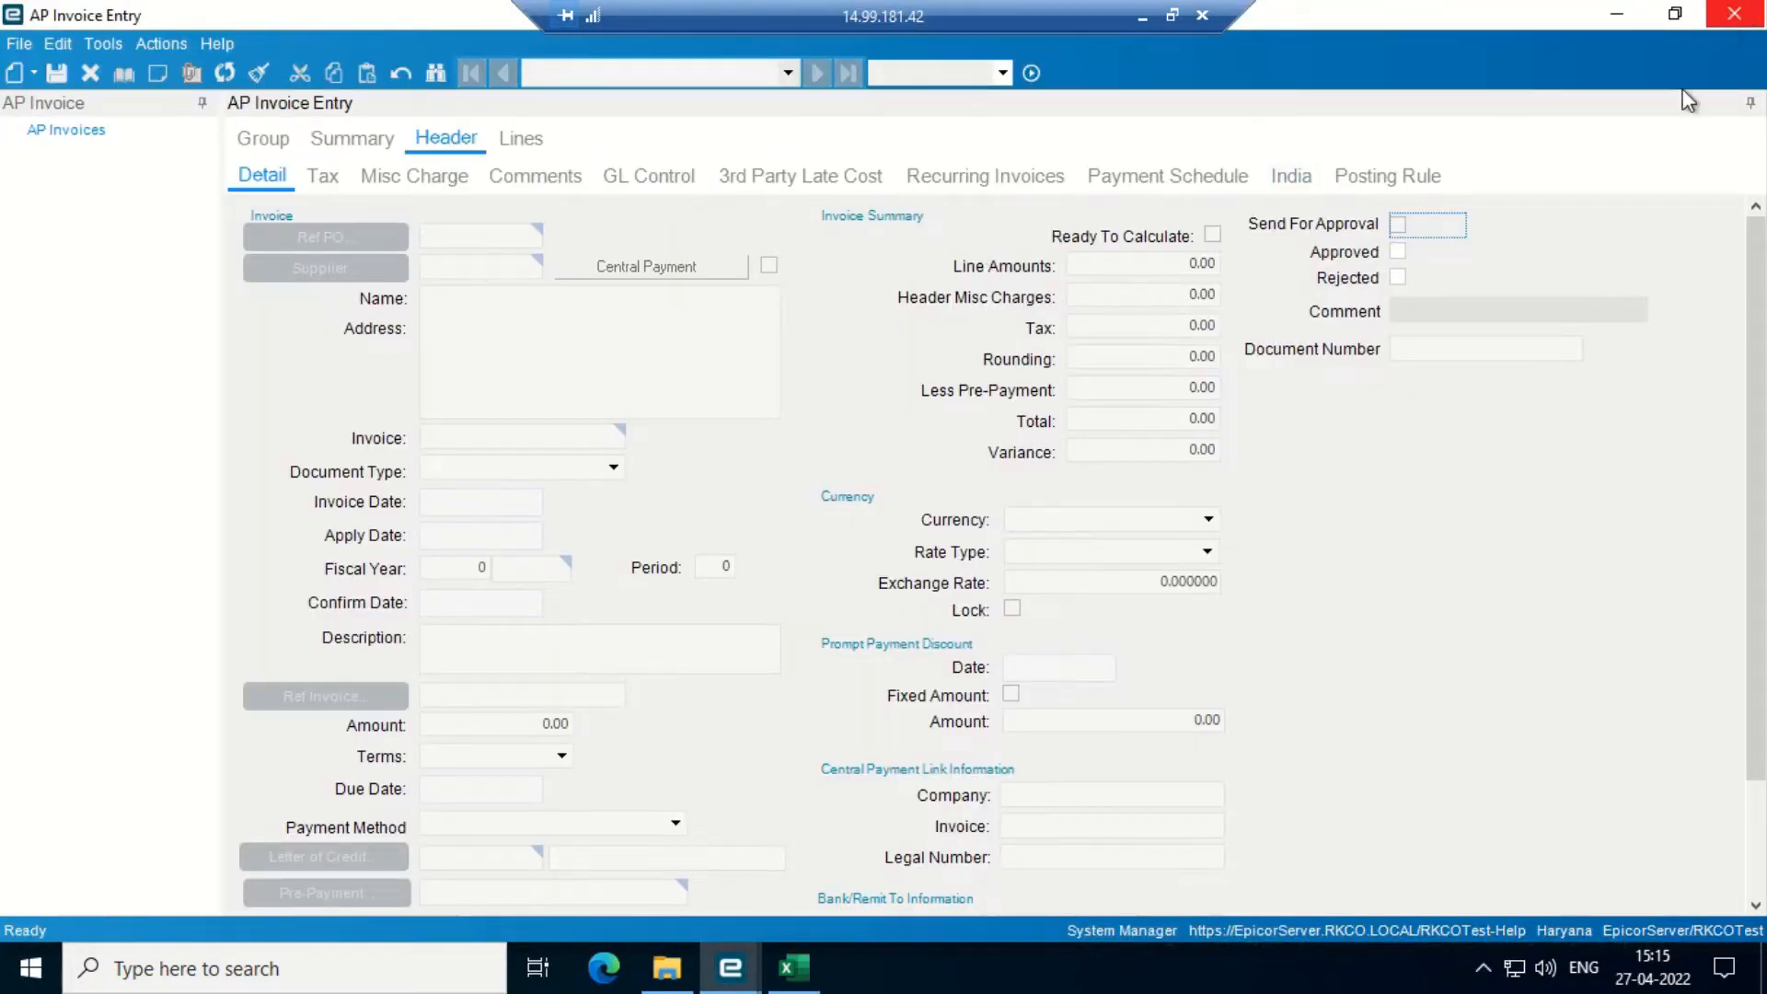
- Close the AP Invoice Entry and AP Invoice Approval windows
left_click(1733, 14)
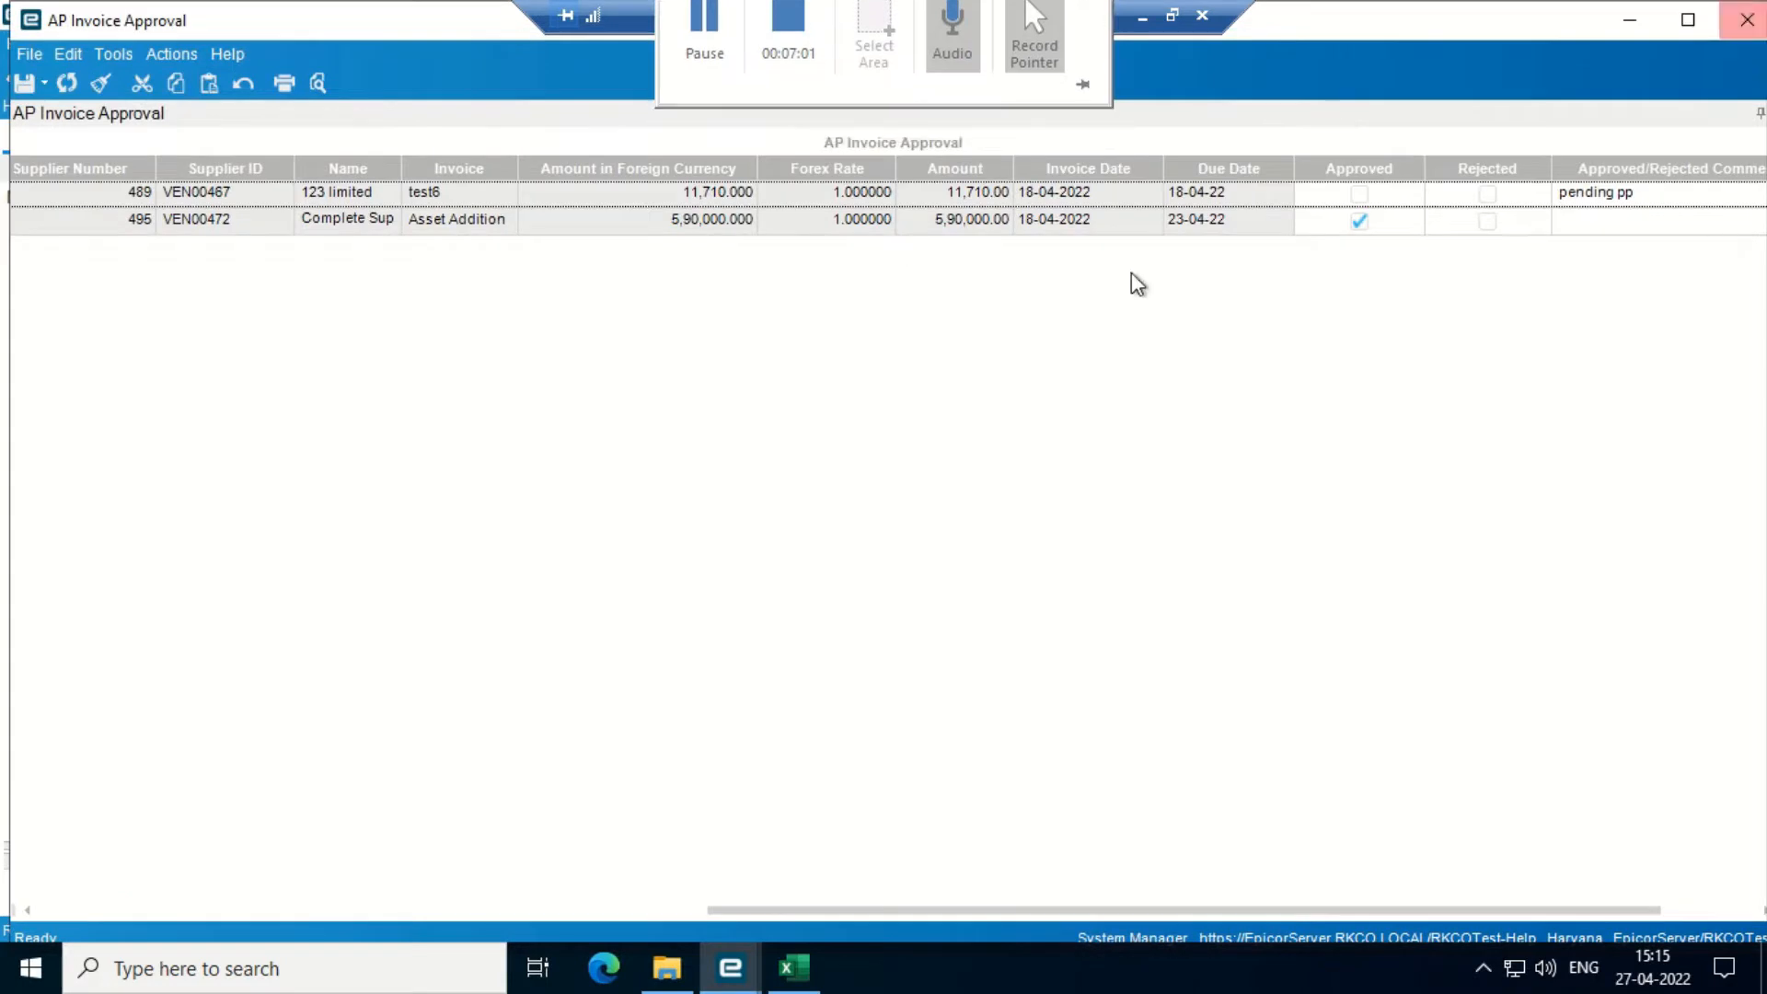
left_click(1745, 18)
key("Left")
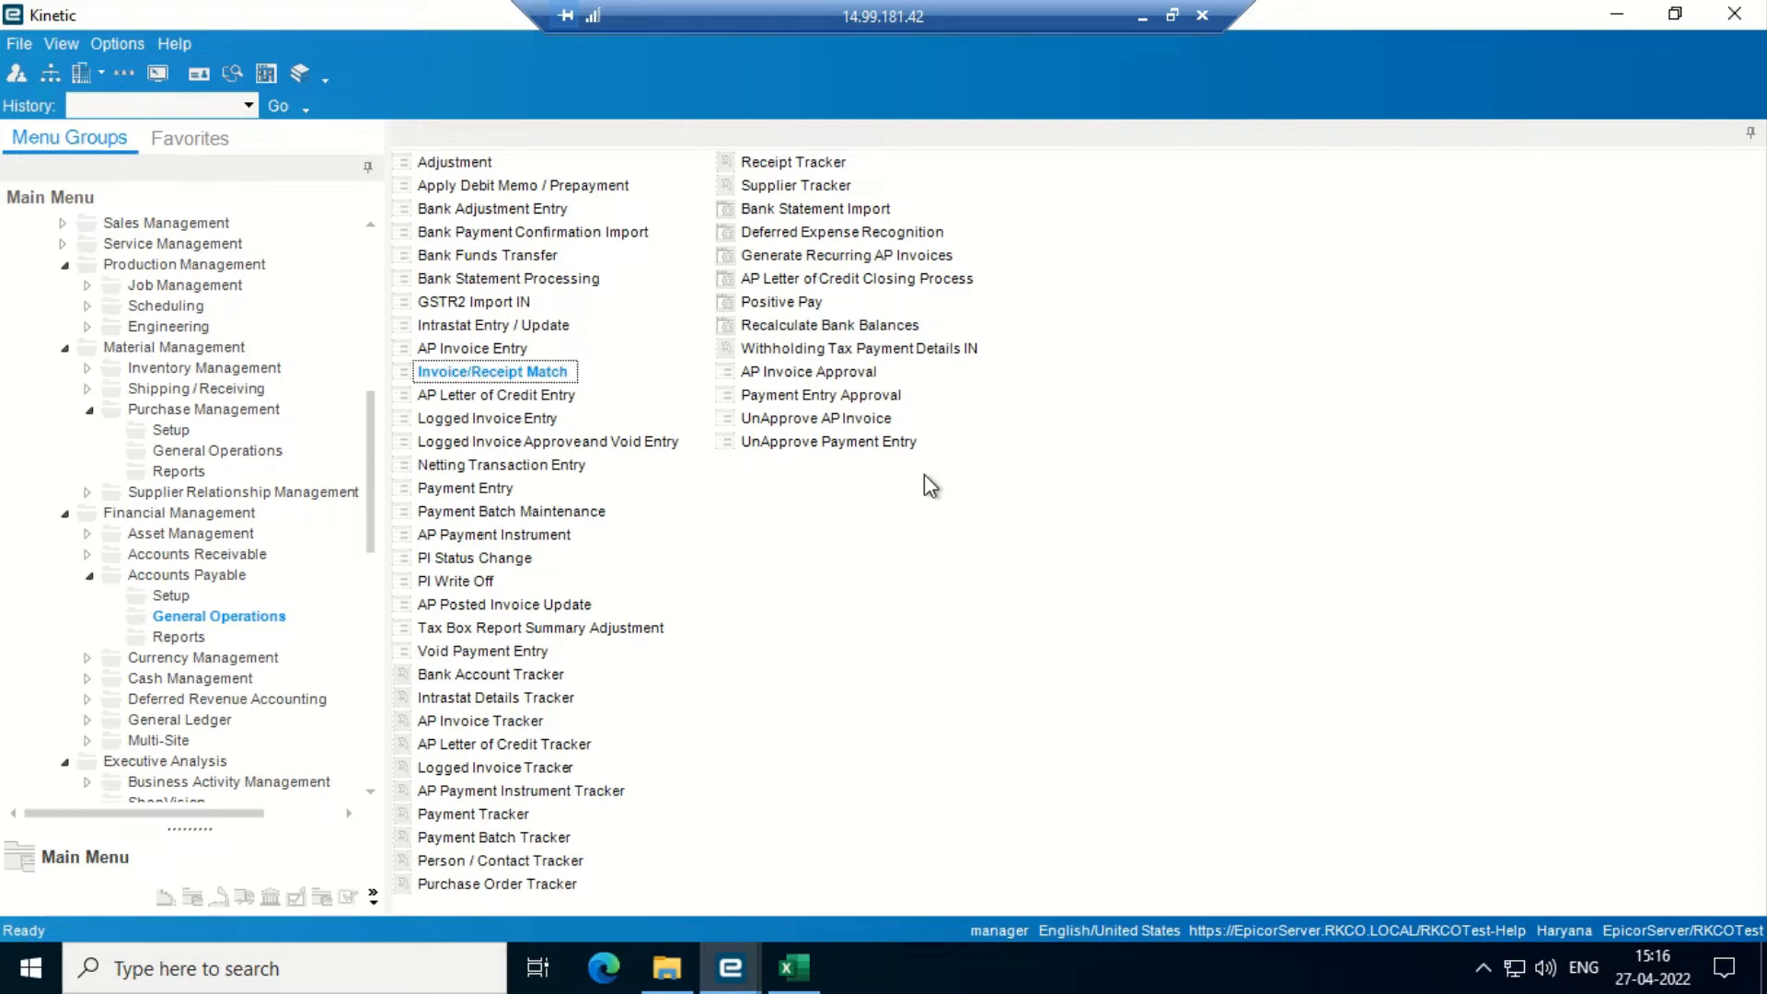
- Pick a supplier in maximized AP Adjustment Entry and list its invoices, gst -00000000 and kdauadsb
left_click(455, 164)
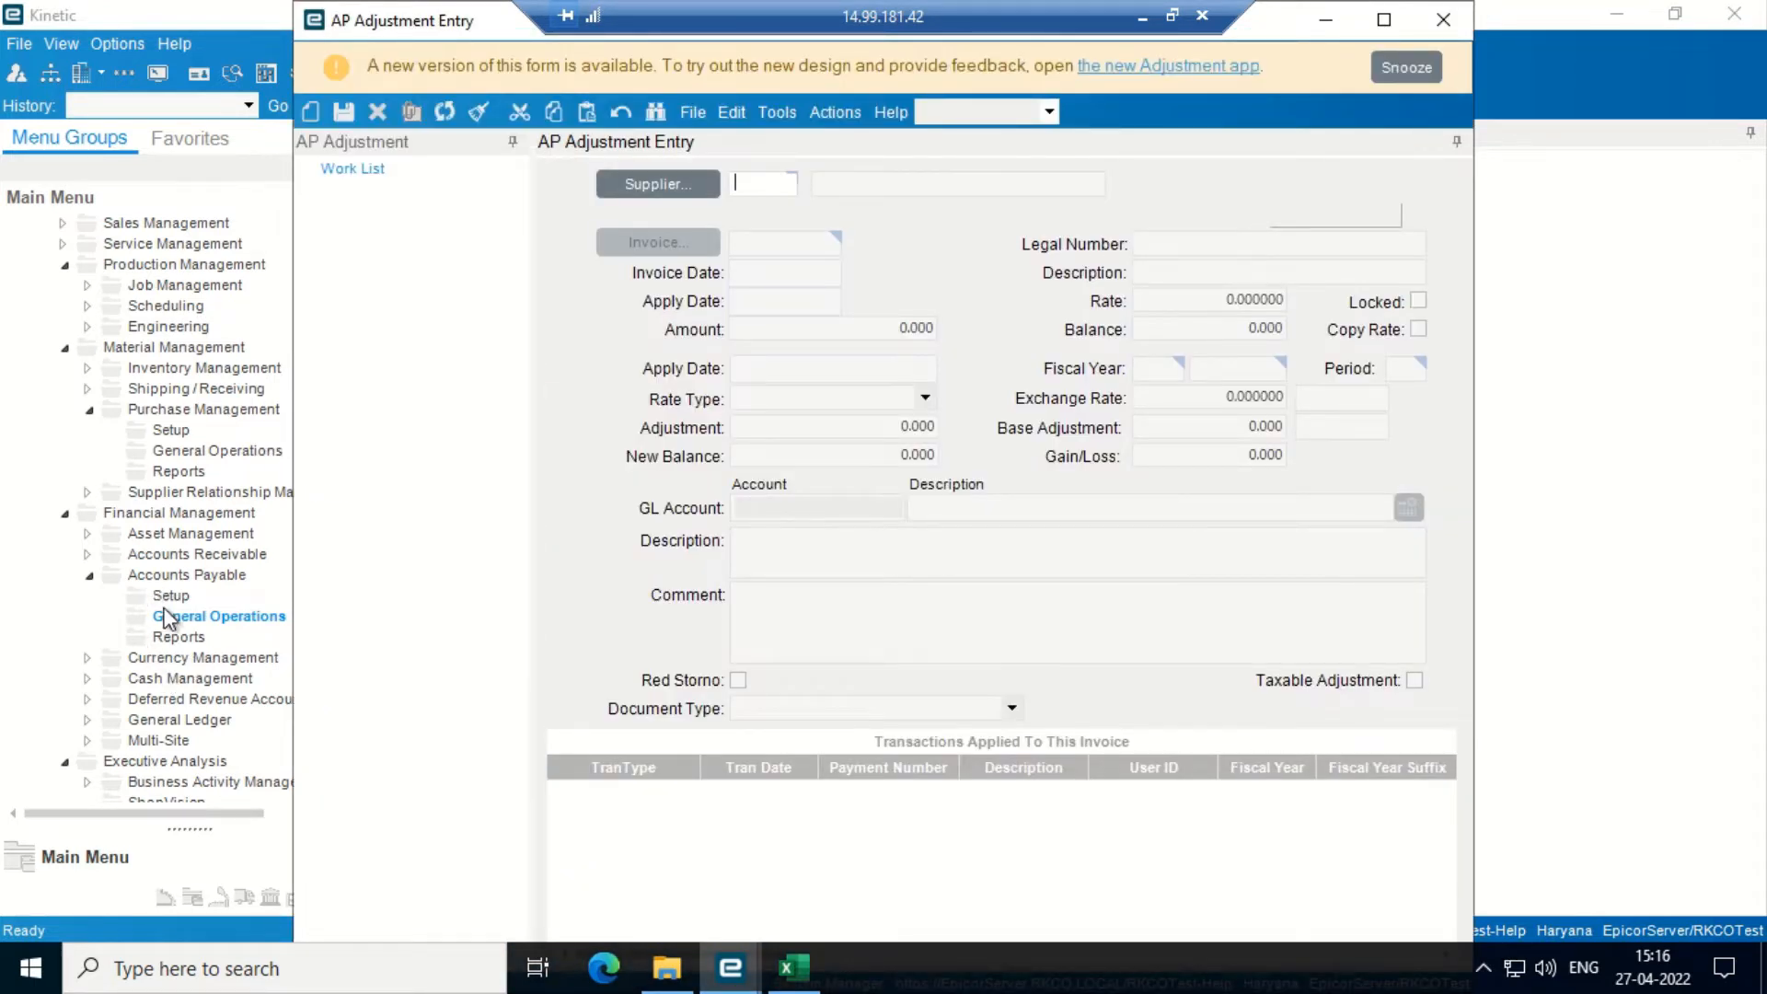
left_click(1380, 21)
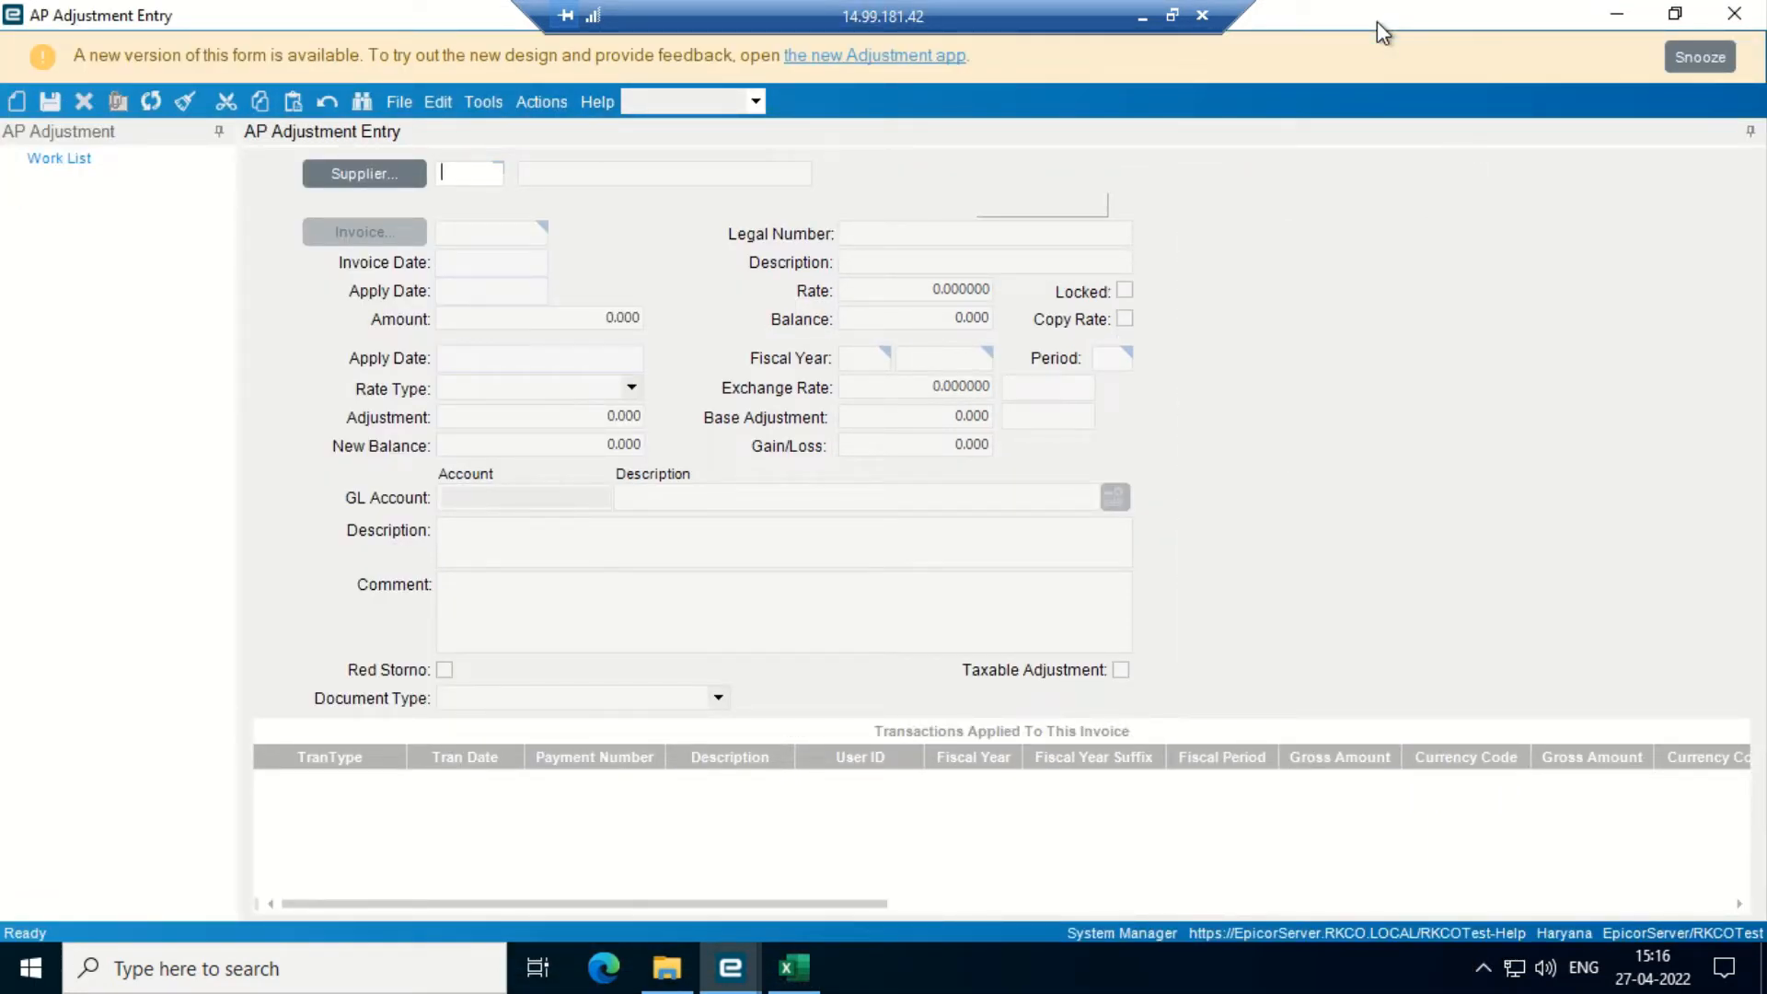
left_click(355, 175)
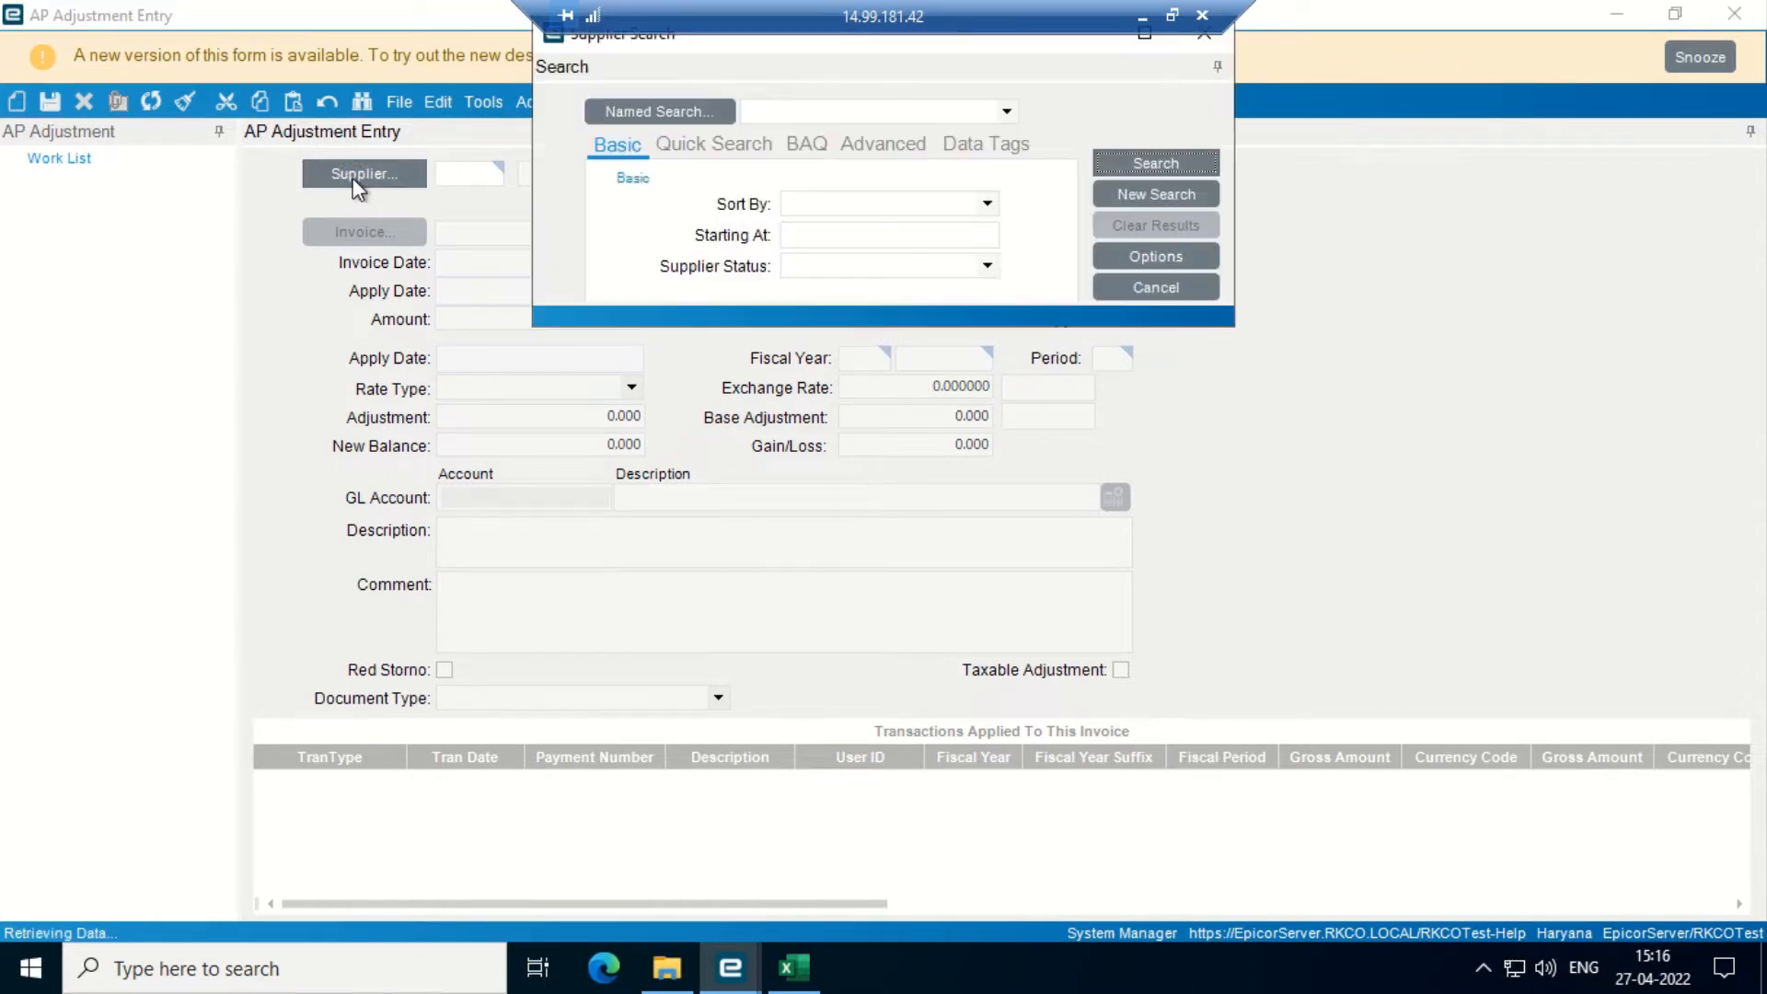
left_click(1141, 167)
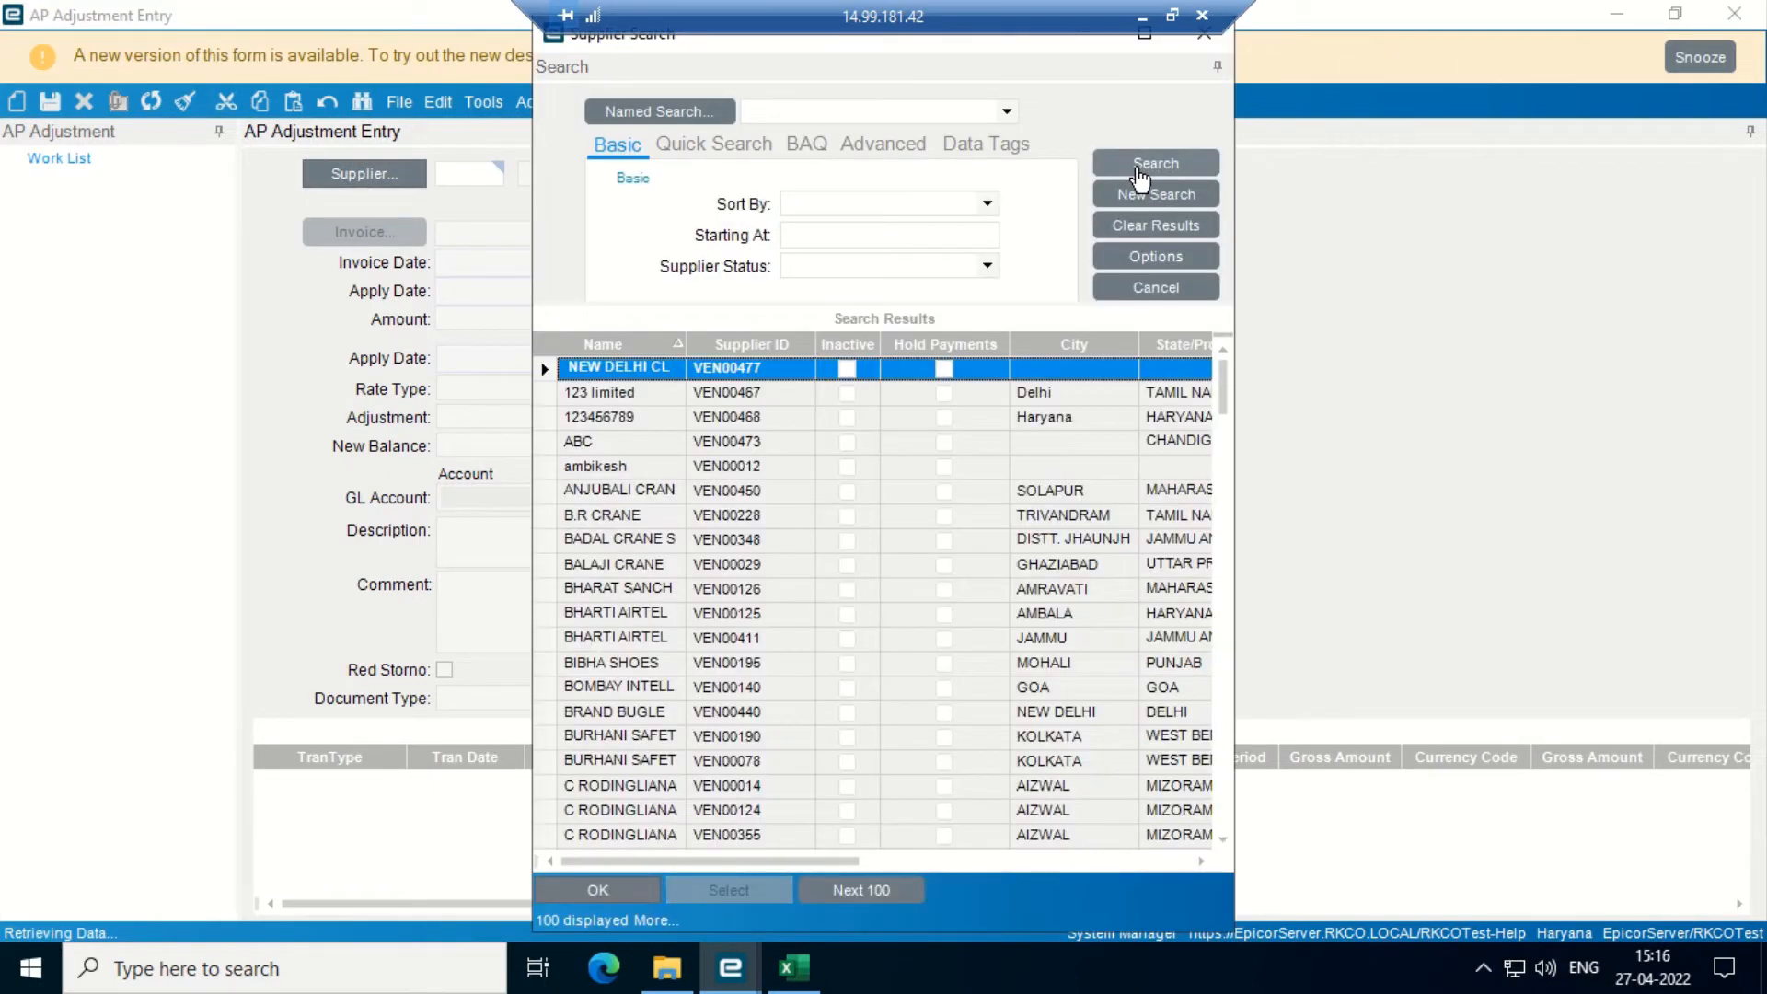
key("Down")
key("Down")
key("Down")
key("Down")
key("Down")
key("Down")
key("Down")
key("Down")
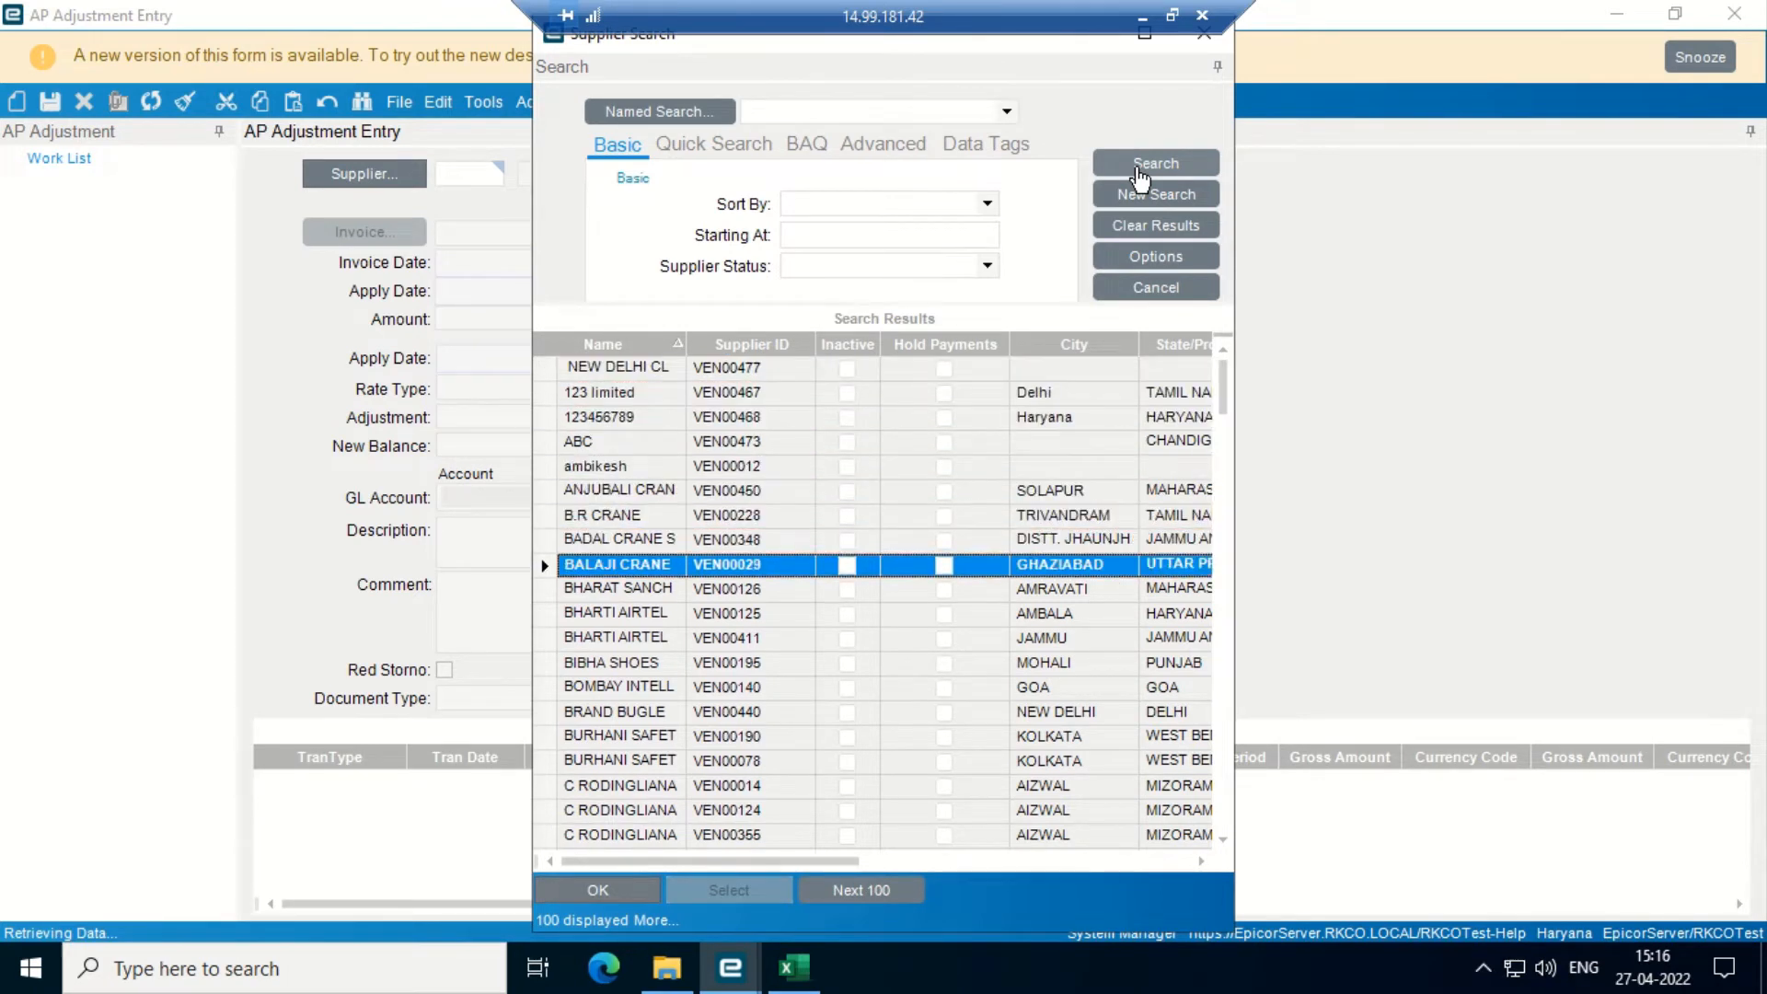
key("Down")
key("Down")
key("Down")
key("Down")
key("Down")
key("Down")
key("Down")
key("Down")
key("Down")
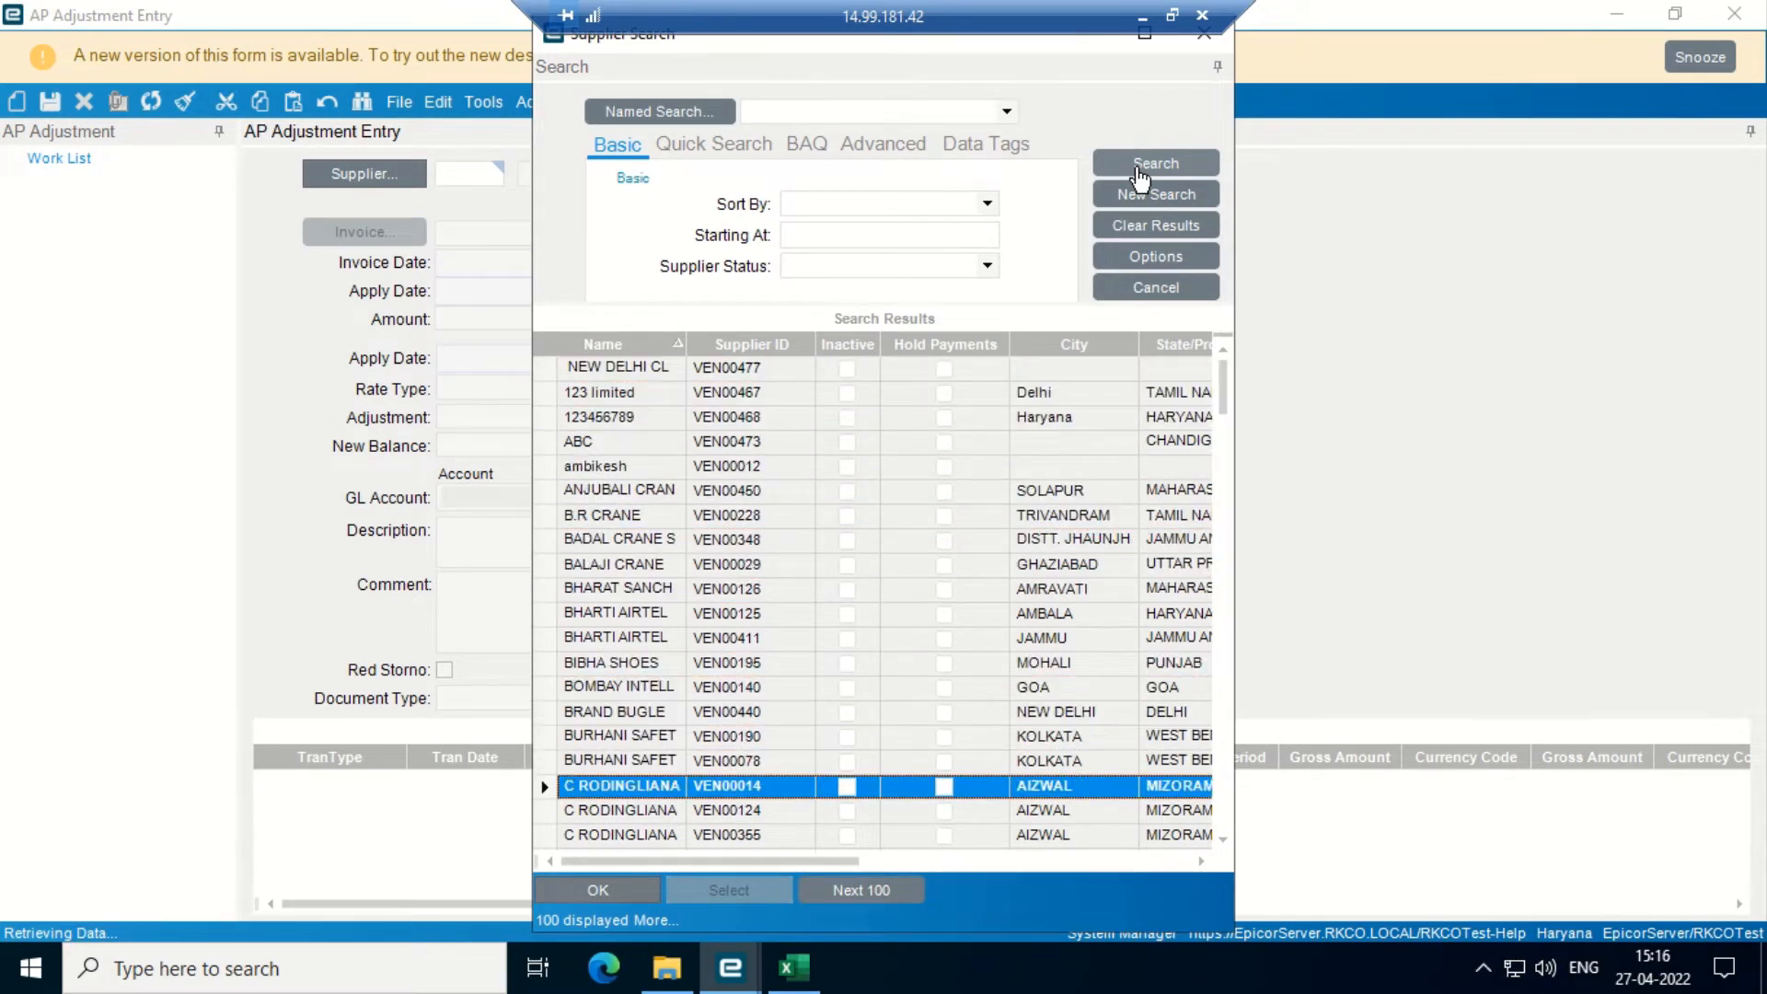
key("Return")
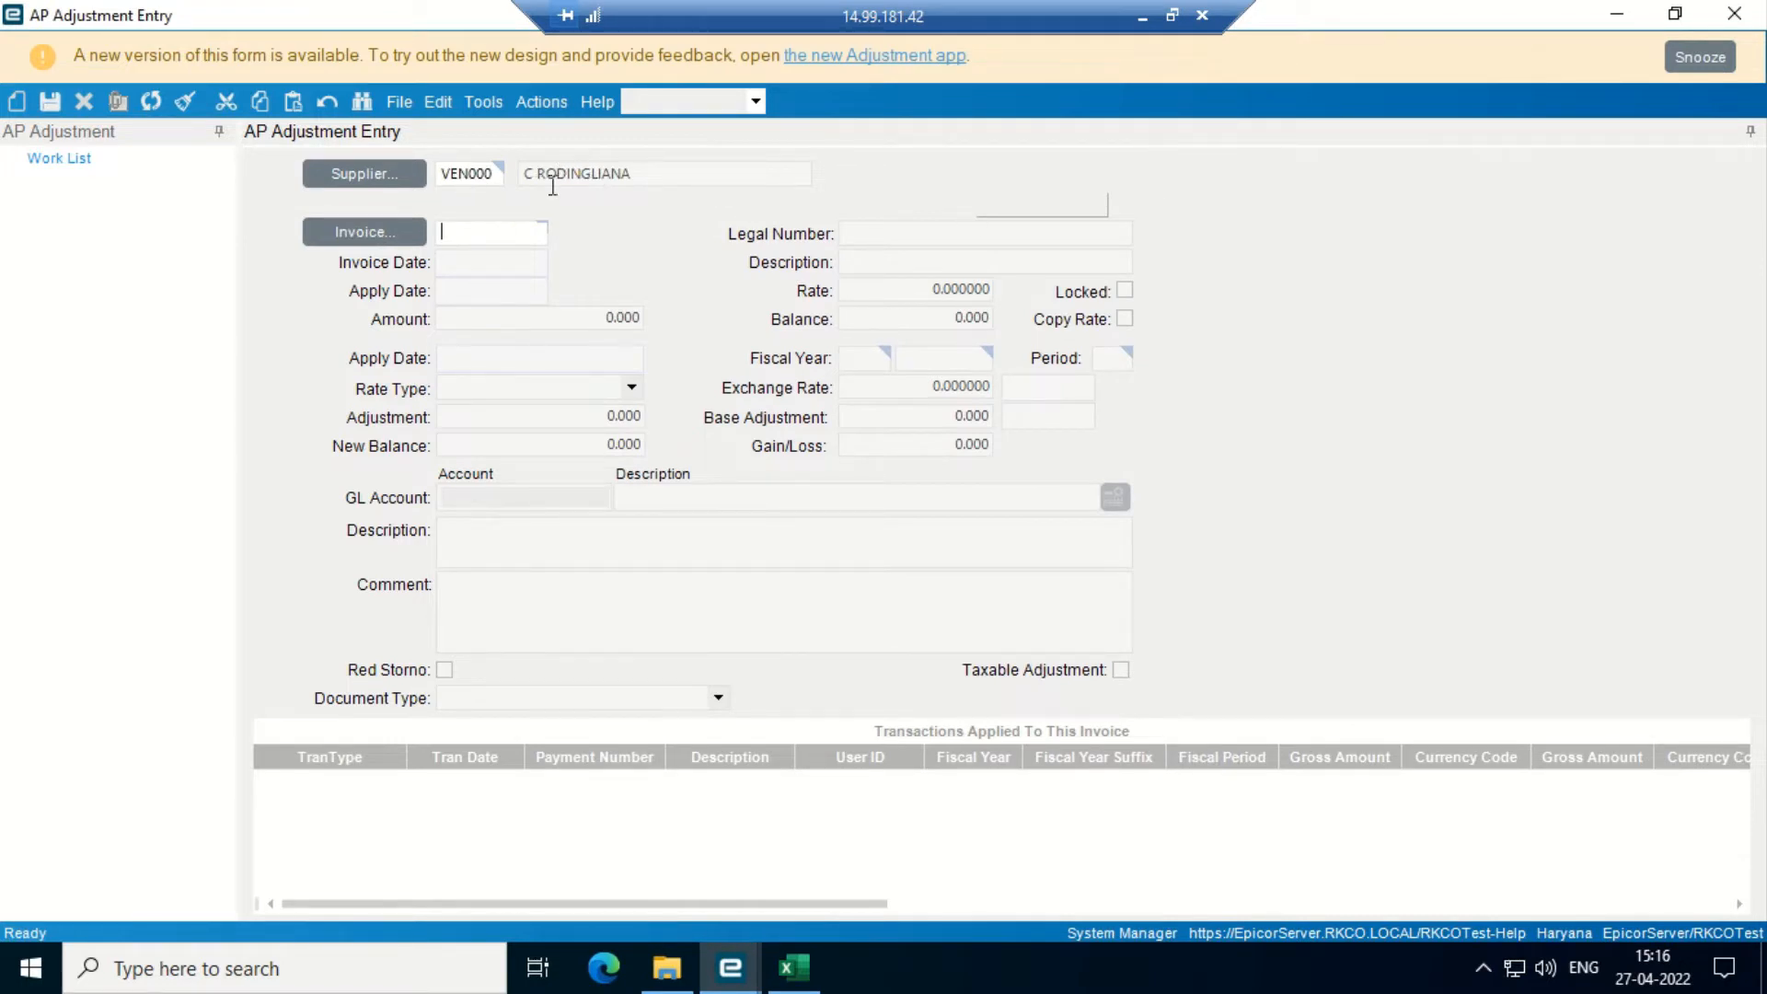
left_click(361, 238)
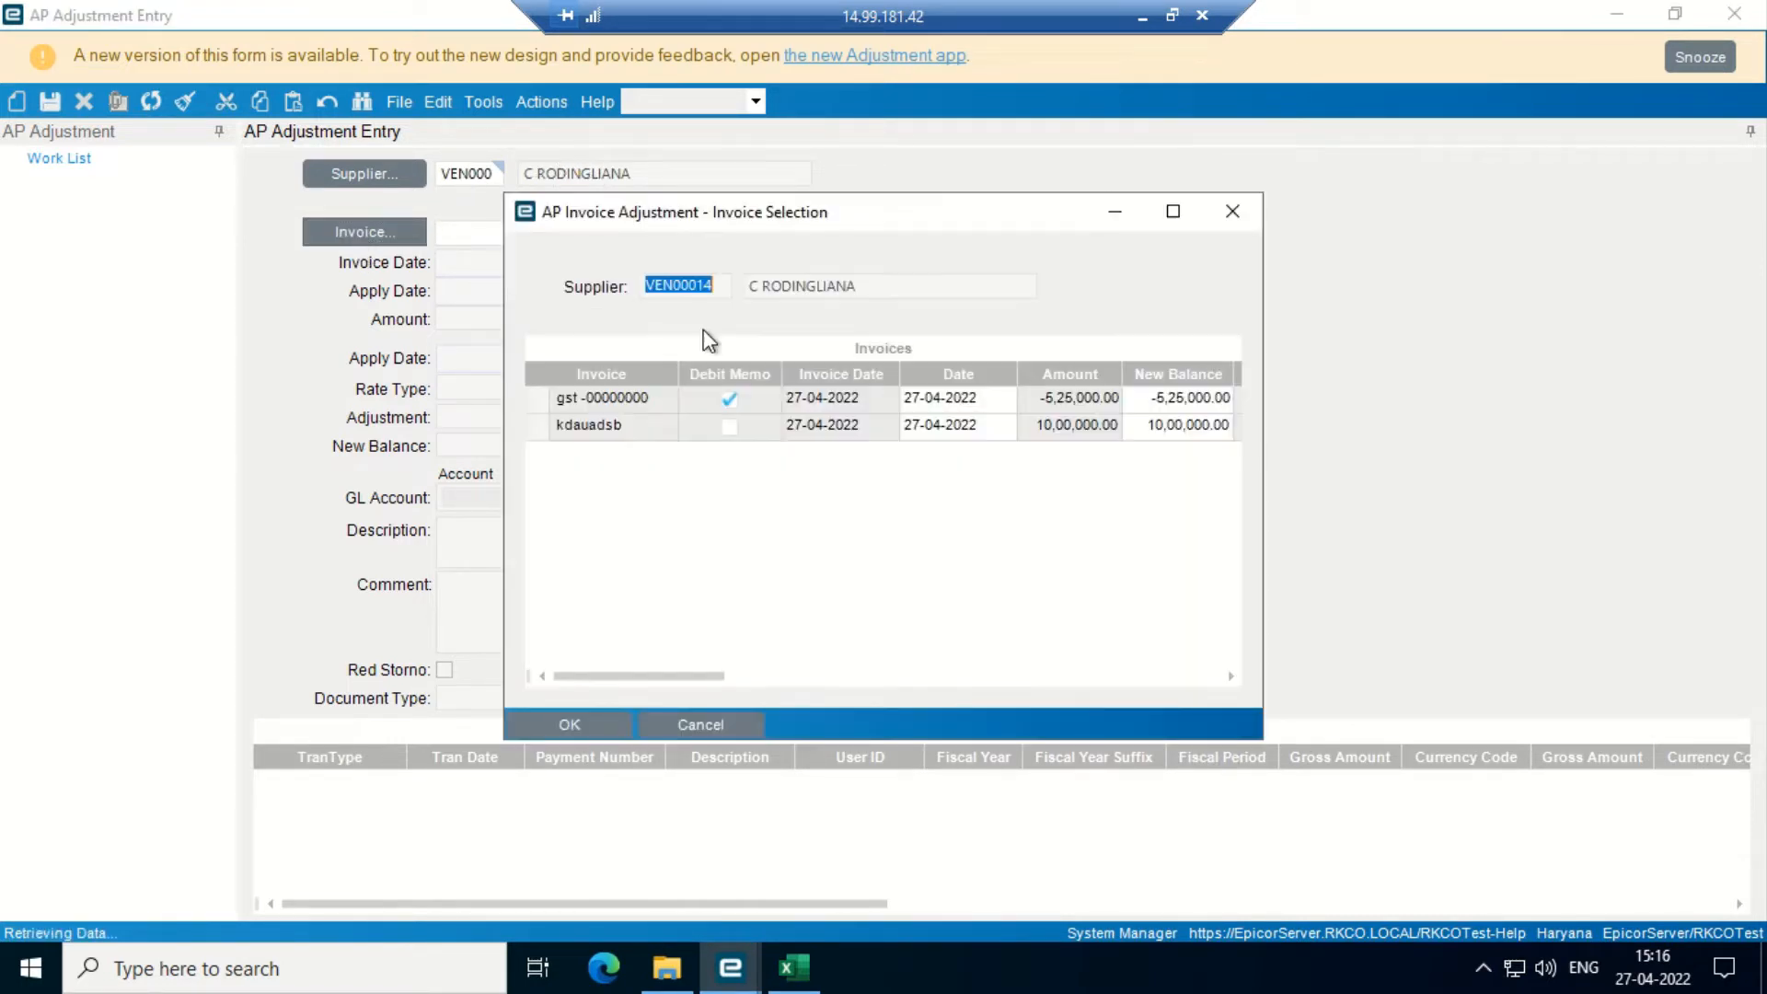
- Load invoice kdauadsb from the invoice selection into the adjustment
left_click(1171, 217)
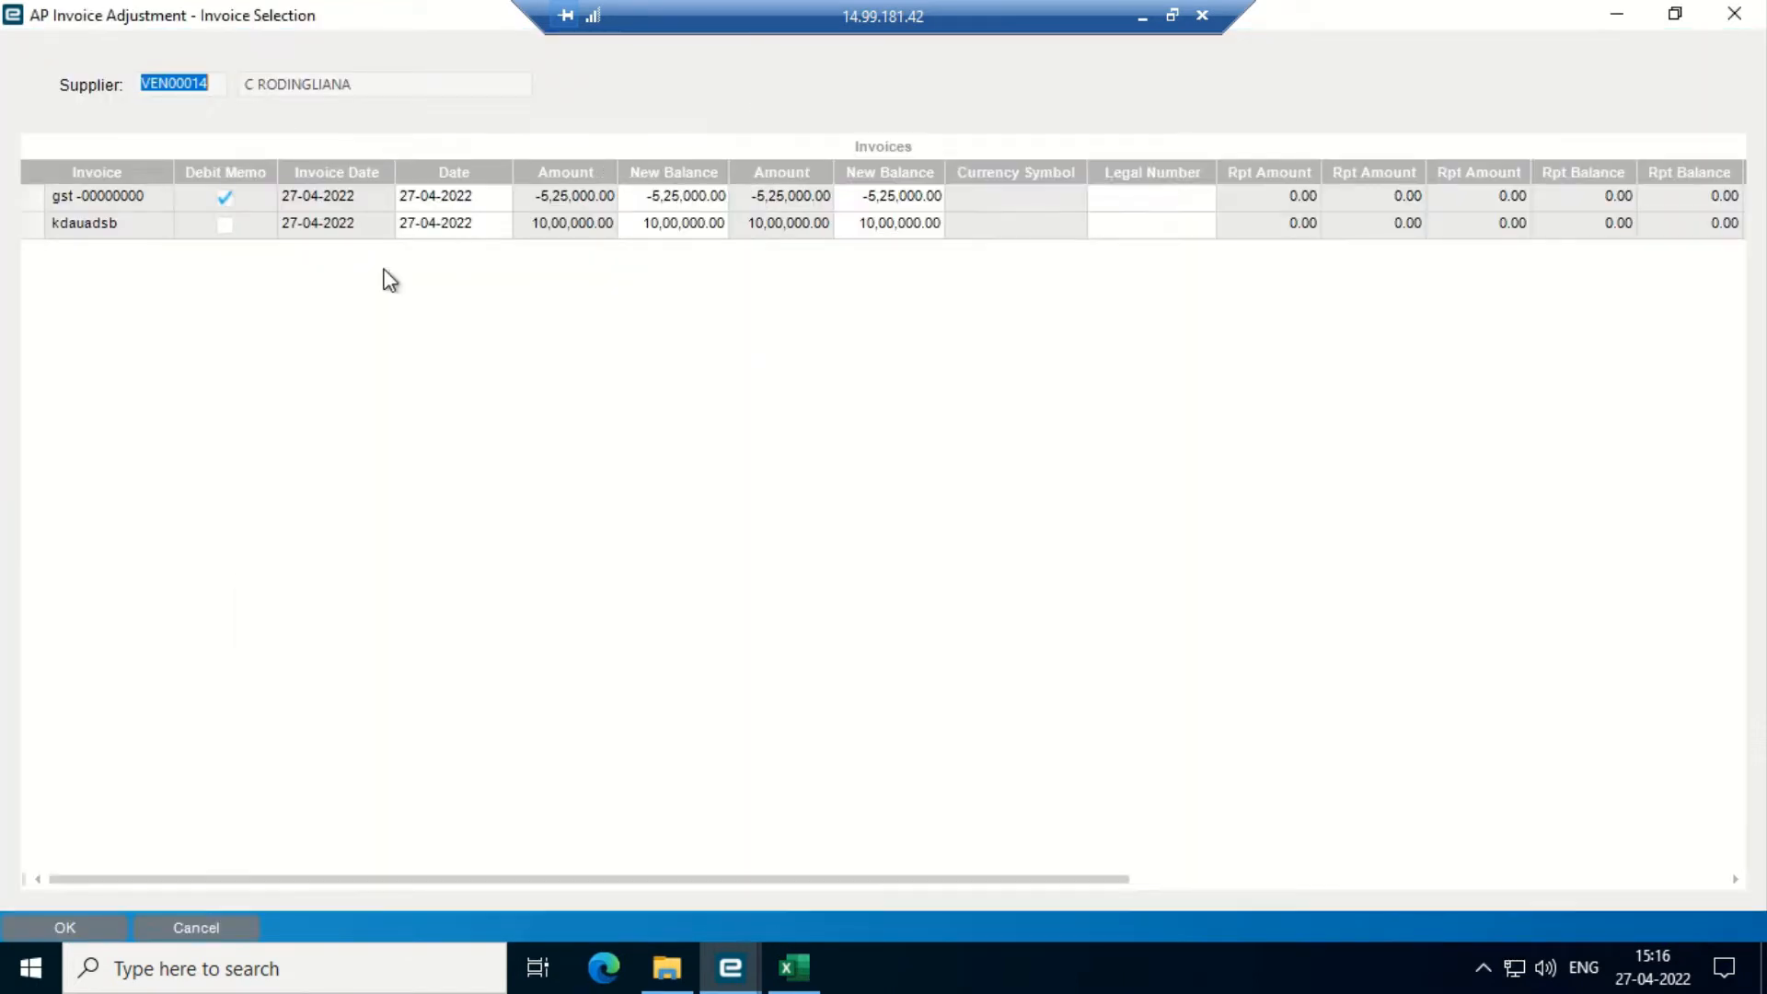
left_click(91, 230)
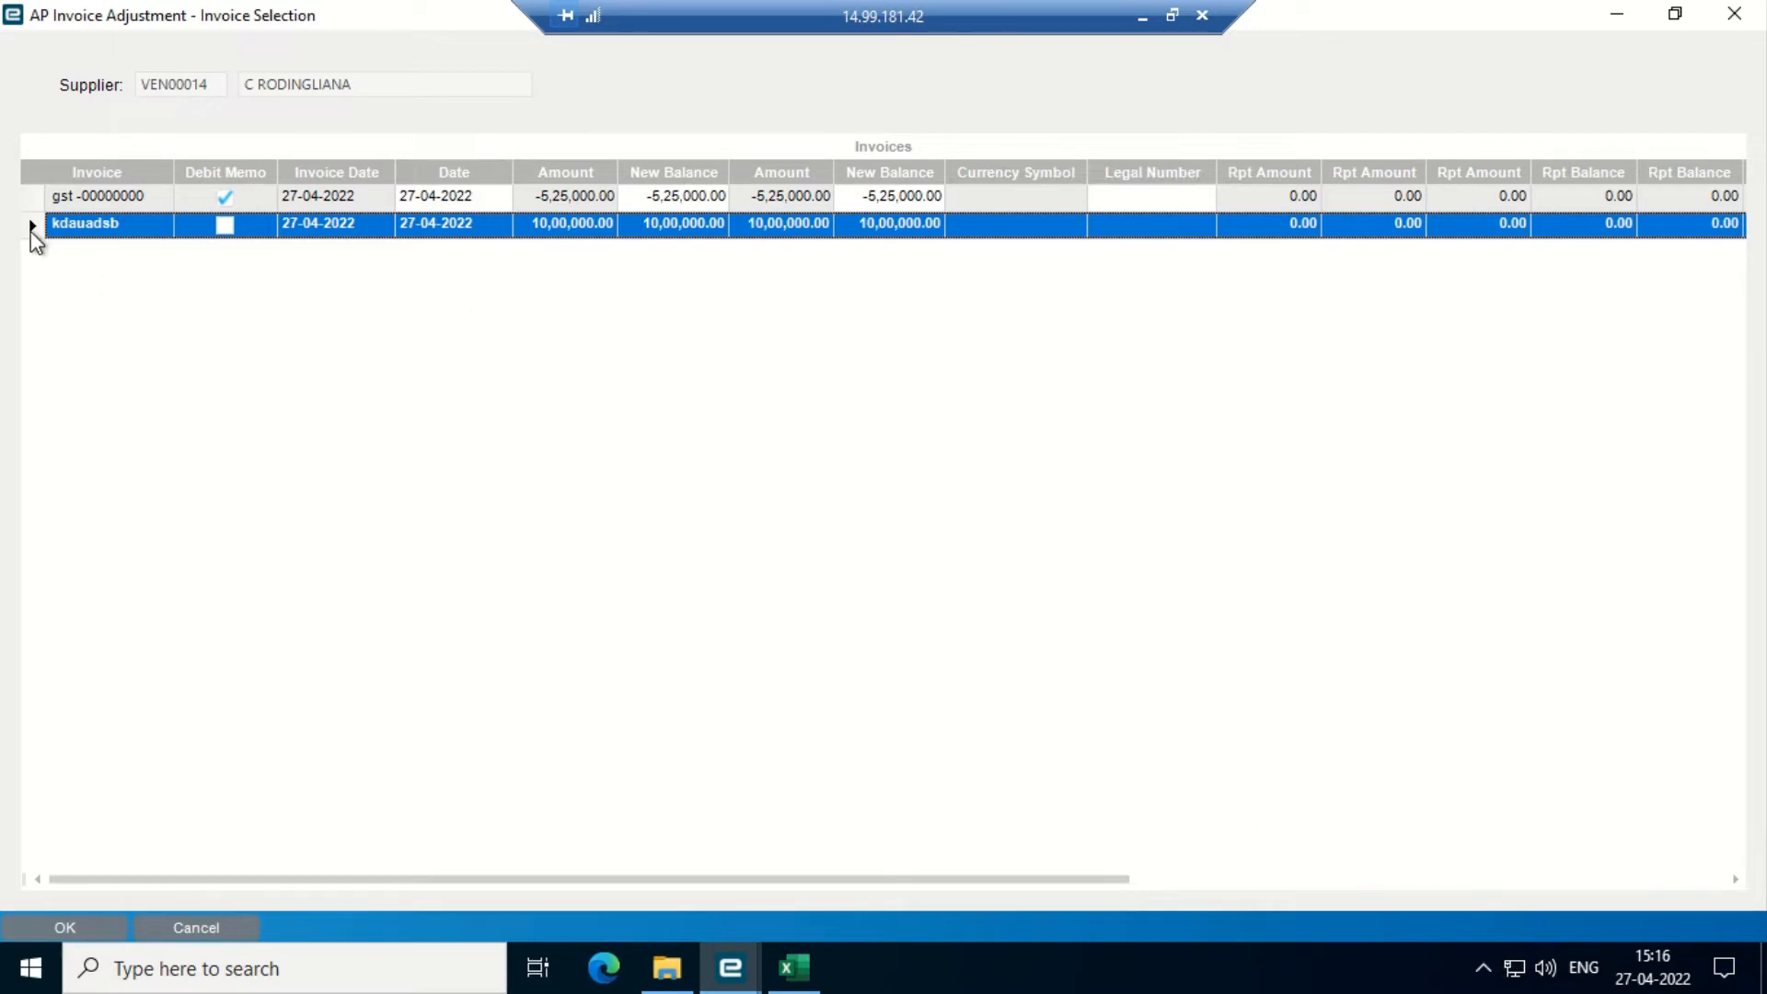
key("Return")
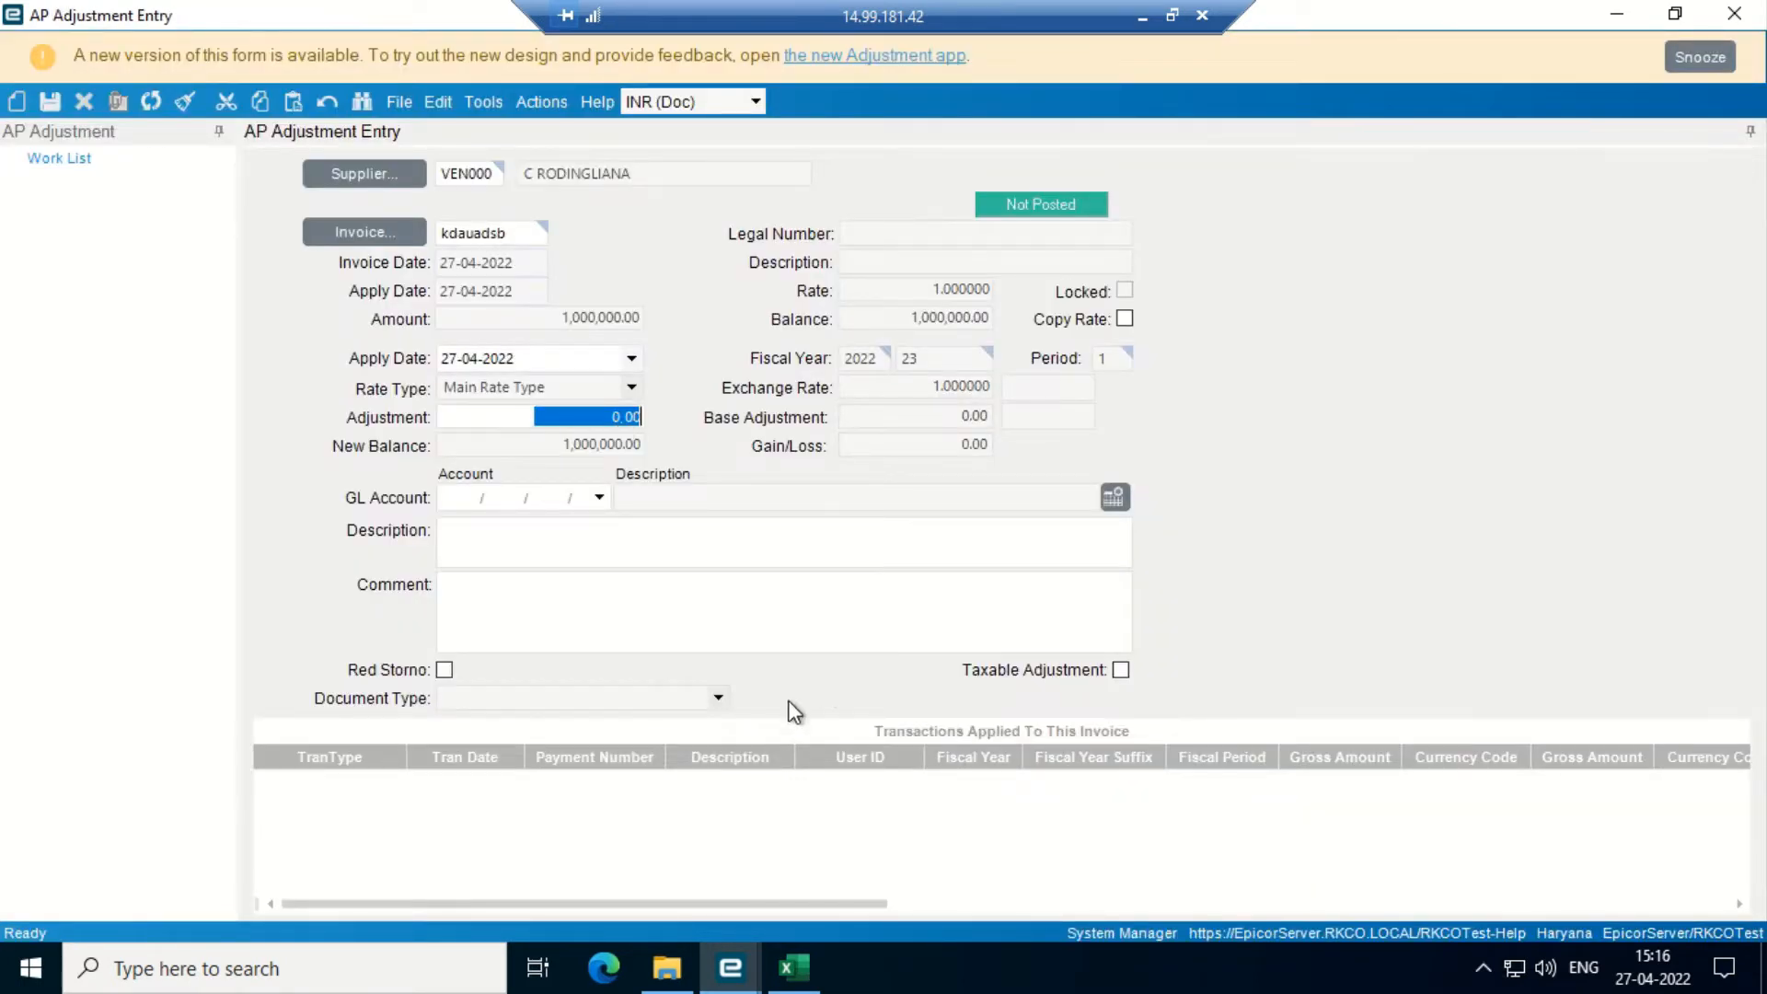
- Make it a taxable adjustment of -200,000, leaving an 800,000.00 balance
left_click(1121, 668)
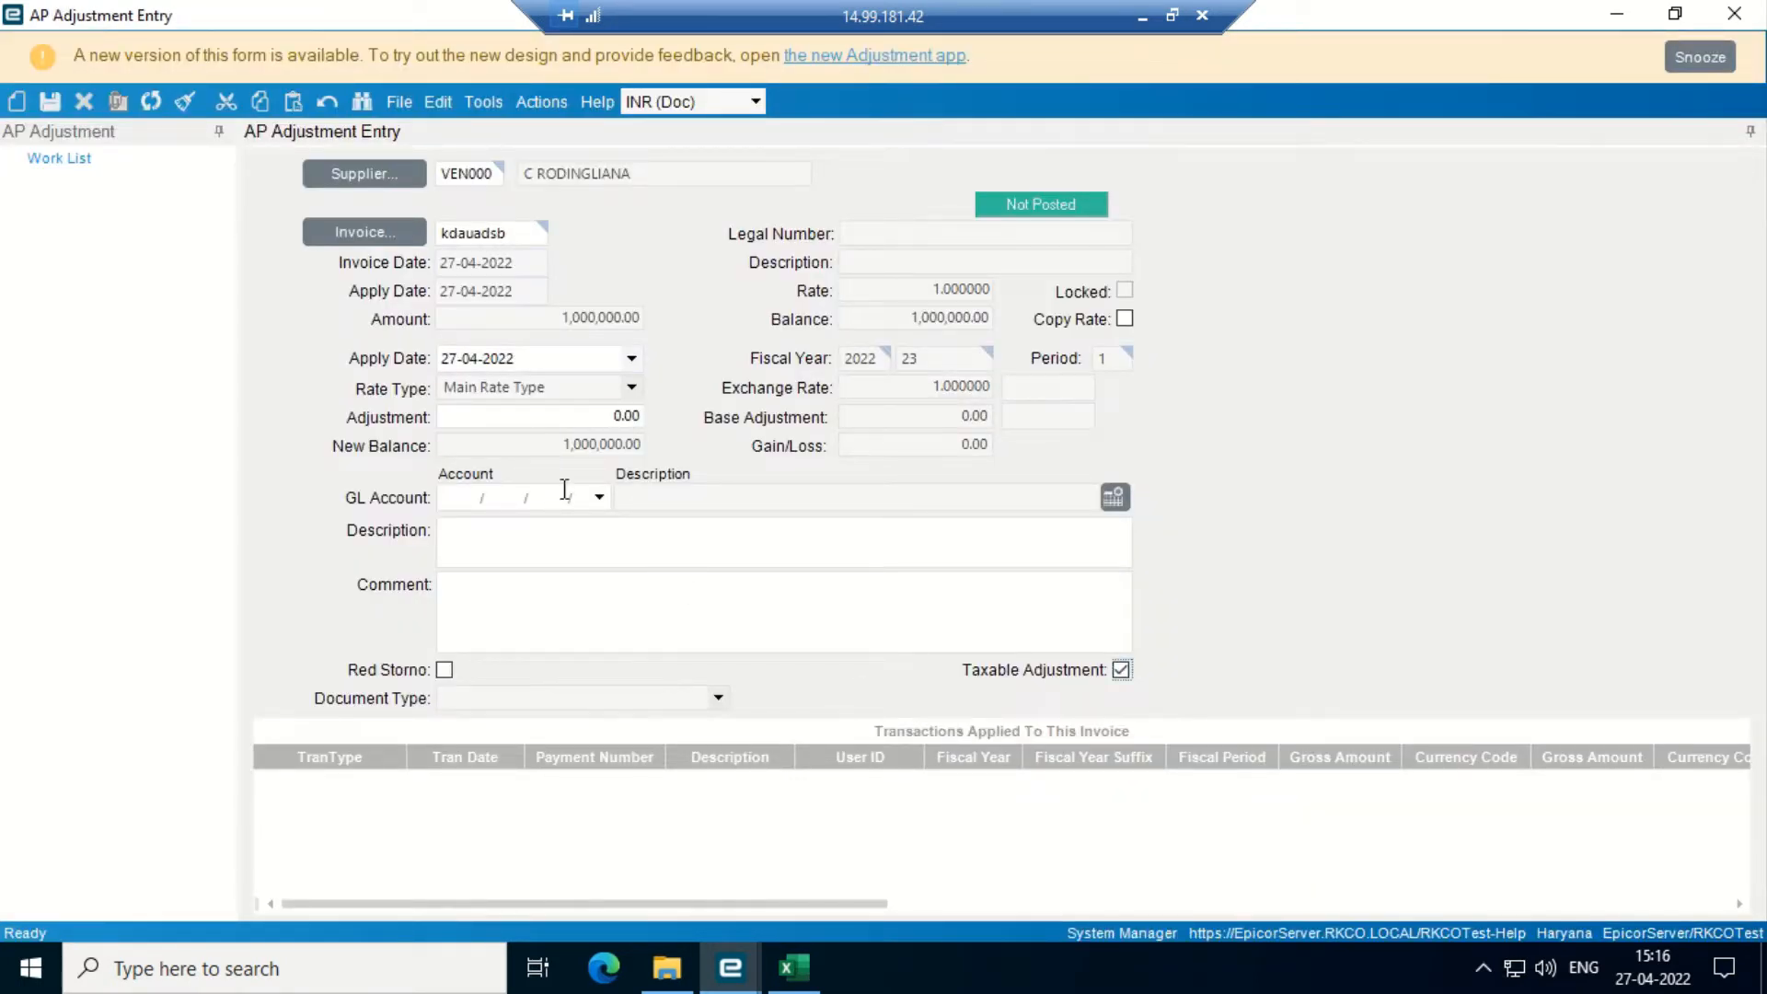
left_click(586, 425)
key("Right")
key("Right")
key("Right")
key("Right")
key("BackSpace")
key("BackSpace")
key("BackSpace")
key("BackSpace")
type("-200,000")
key("Tab")
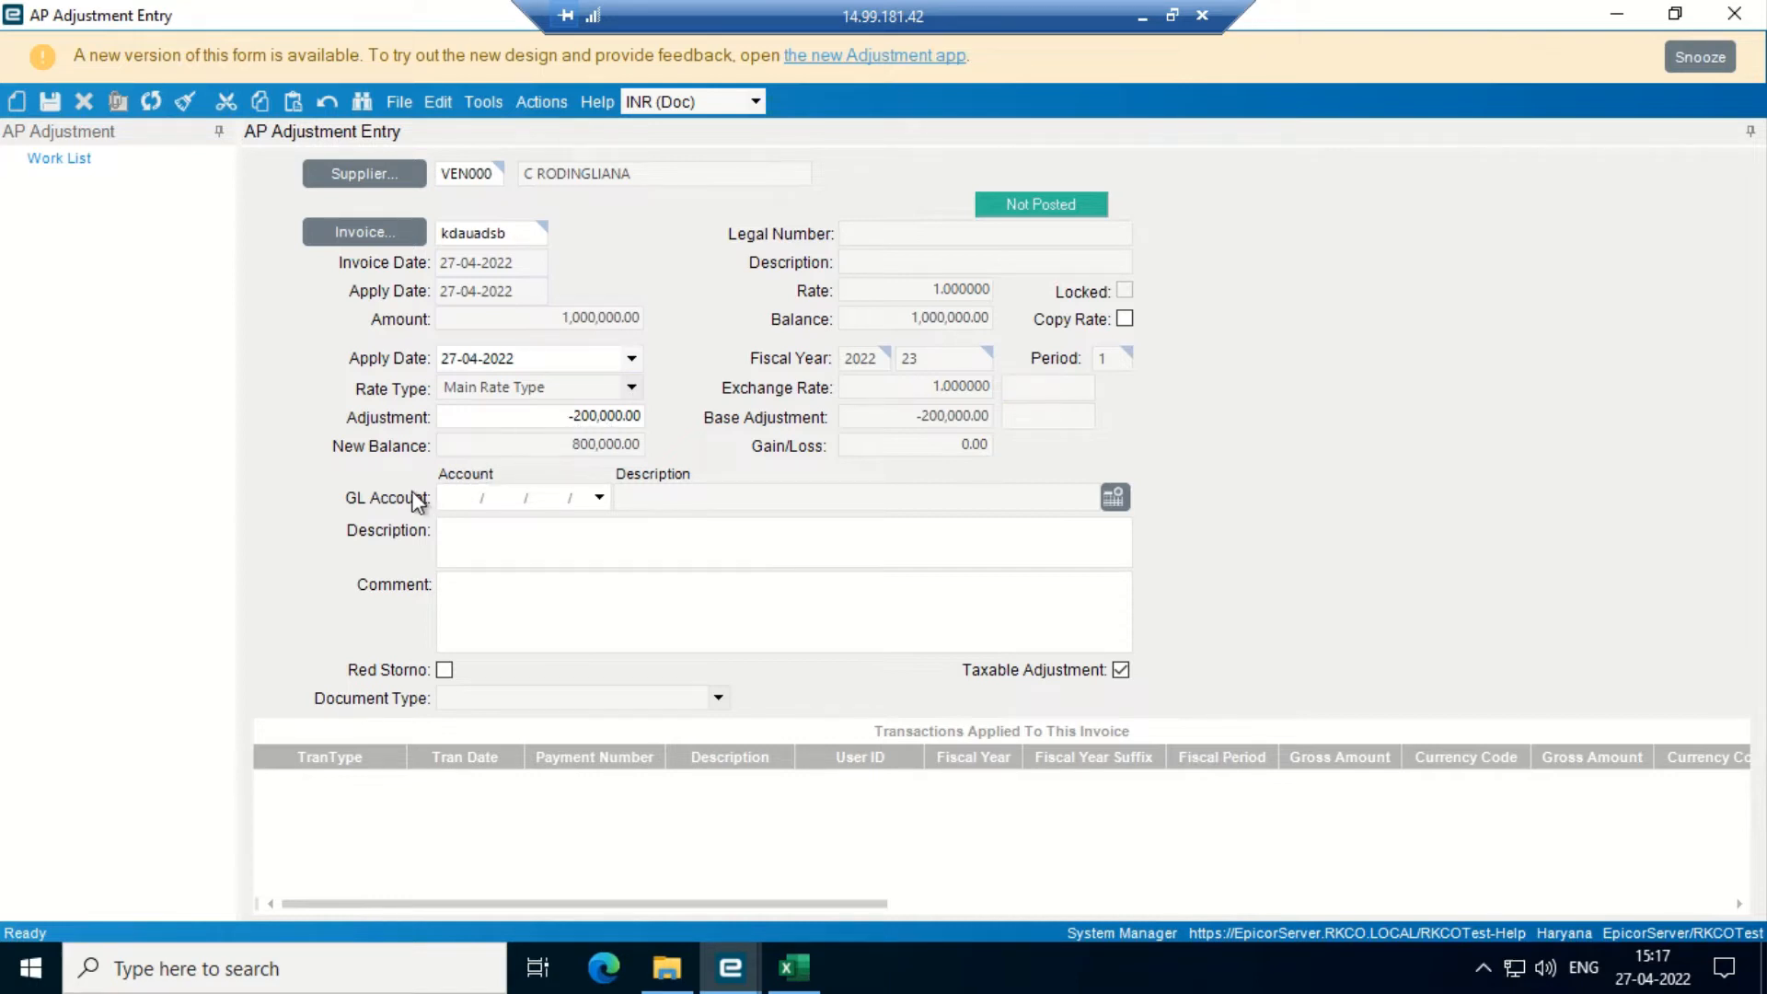
- Assign ledger segment 100007 as the GL account, save the adjustment, and minimize the entry
left_click(600, 499)
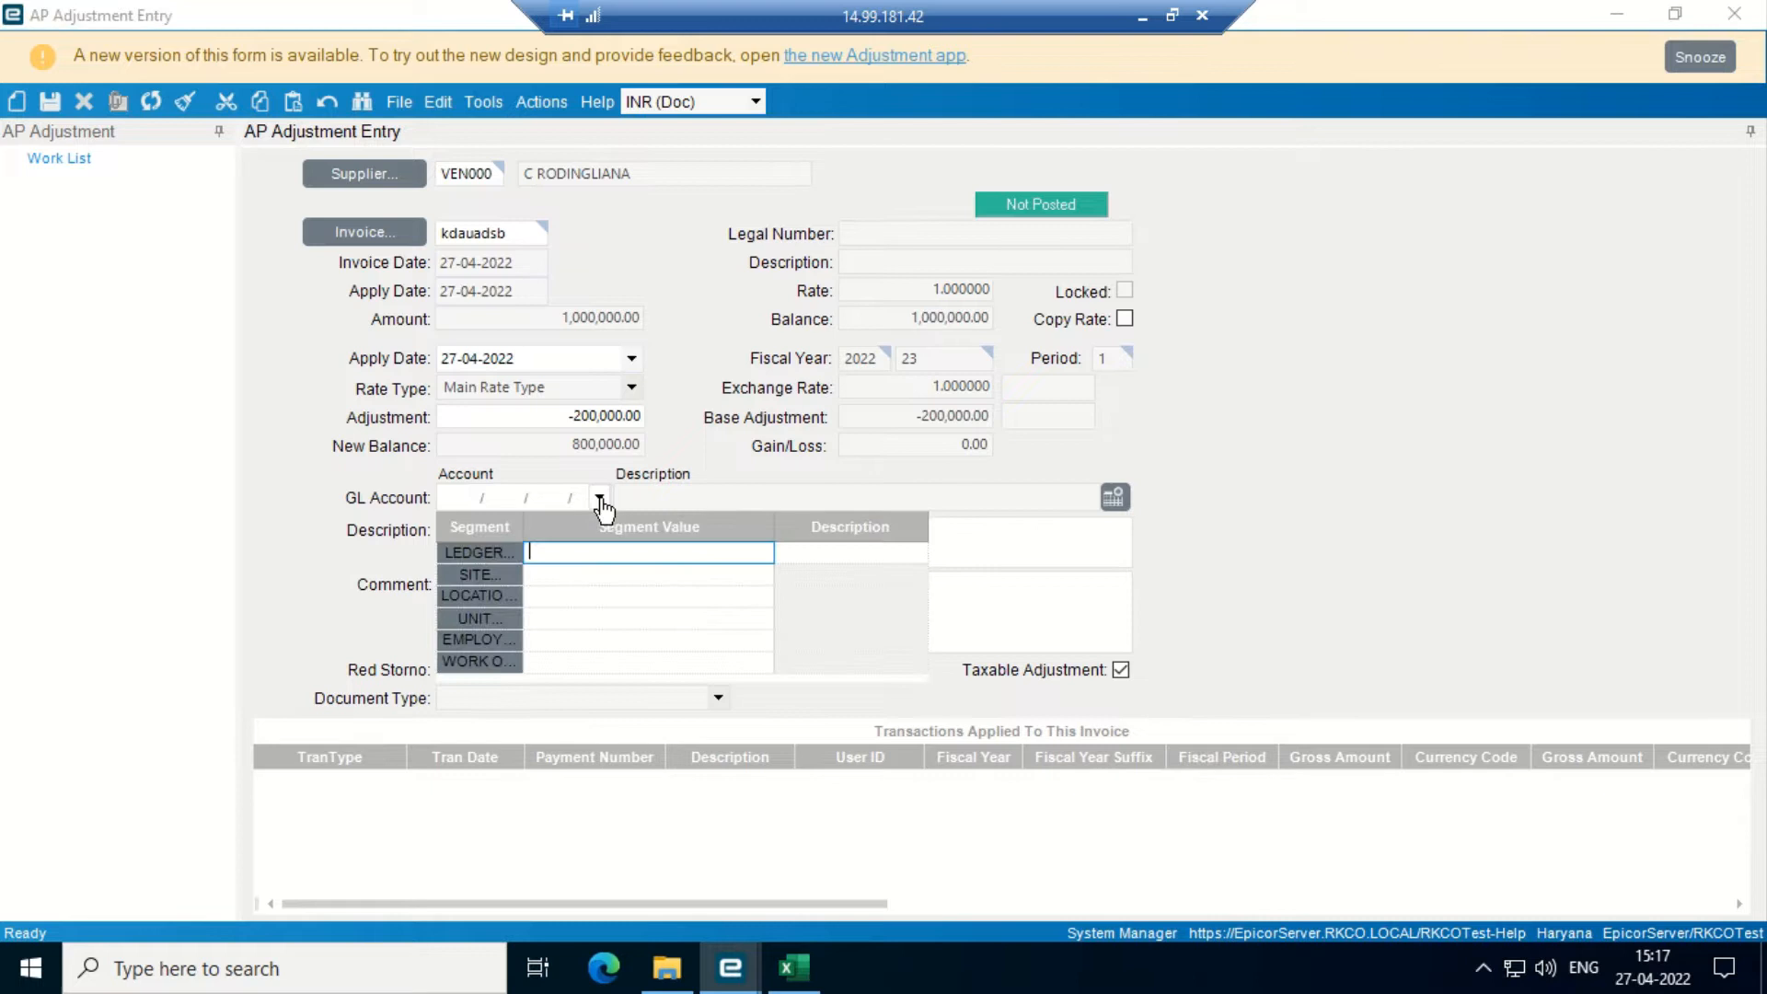
left_click(477, 555)
left_click(1125, 167)
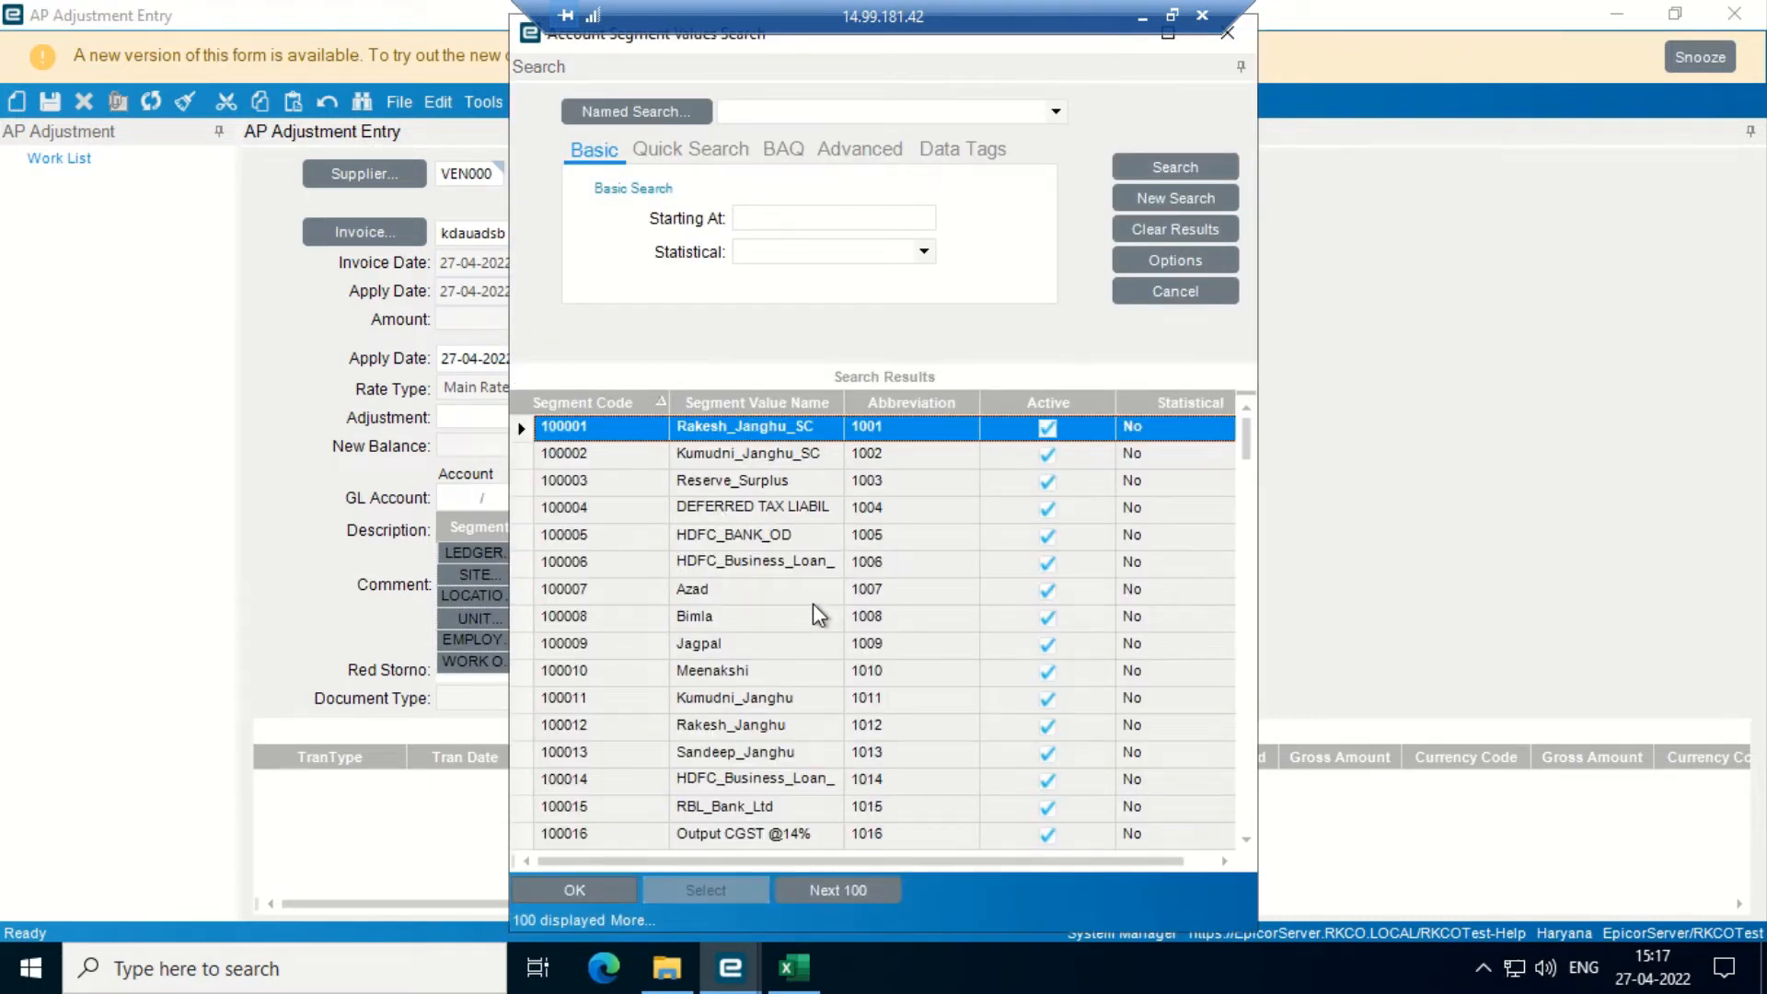
key("Down")
key("Down")
key("Down")
key("Down")
key("Down")
key("Down")
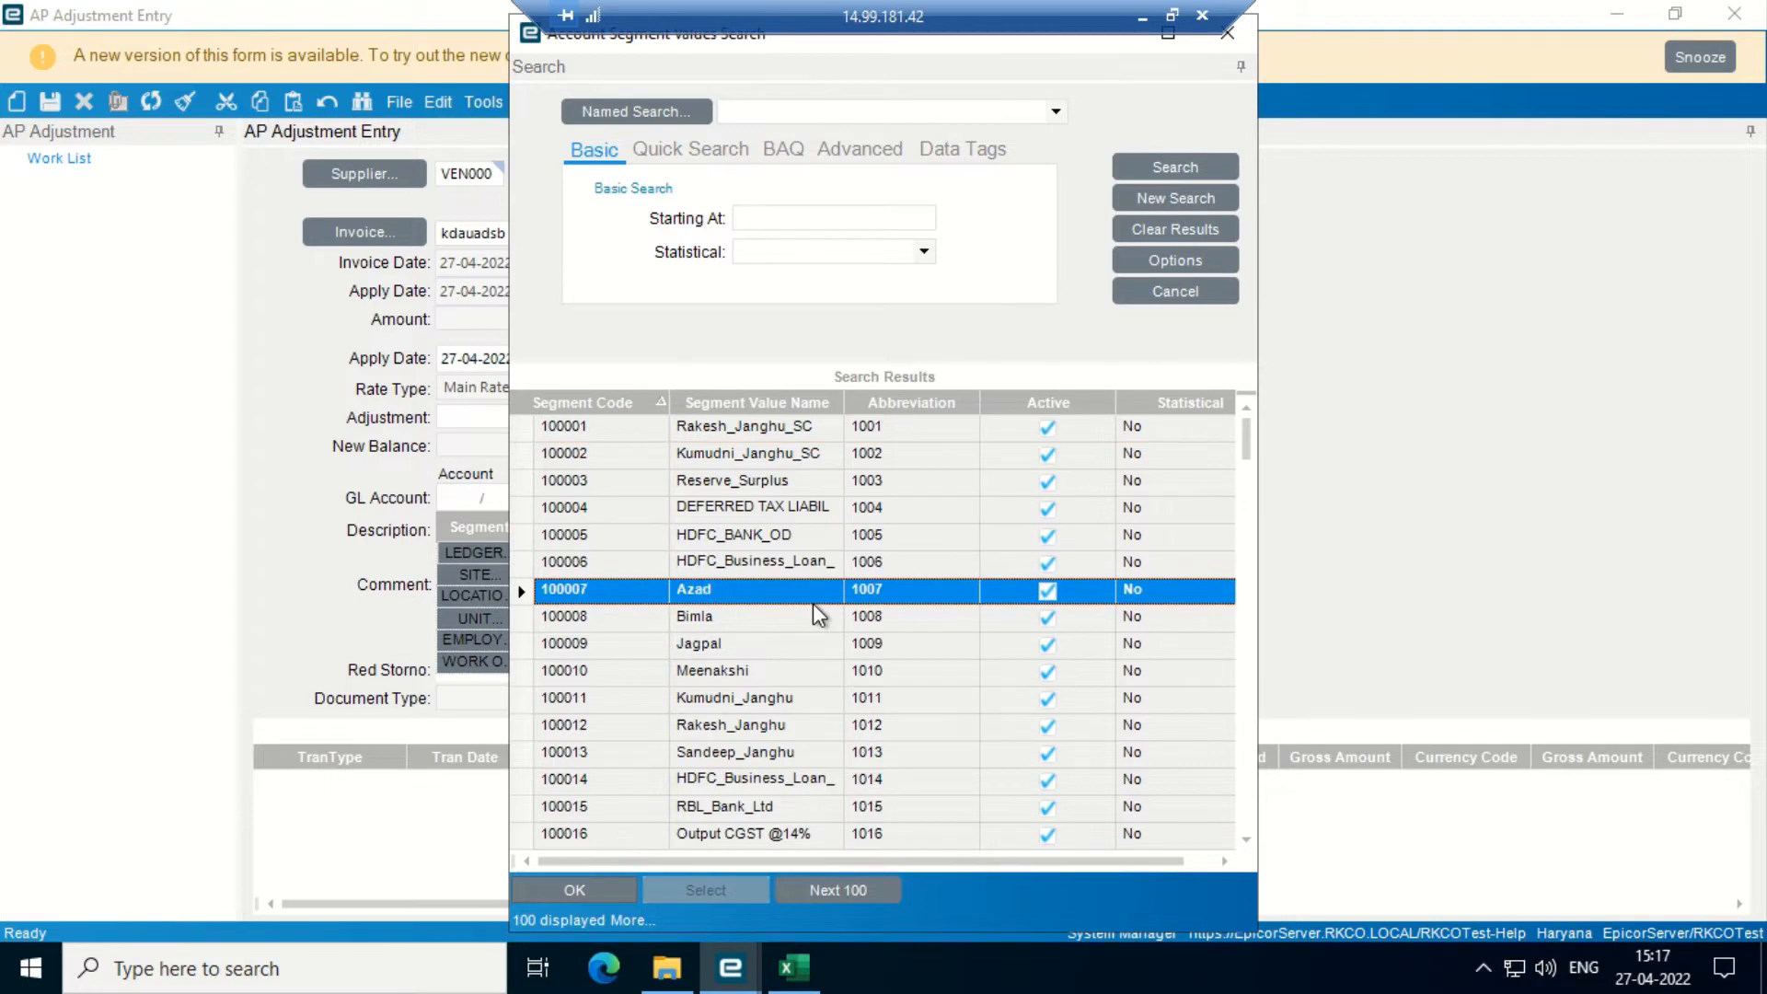
key("Return")
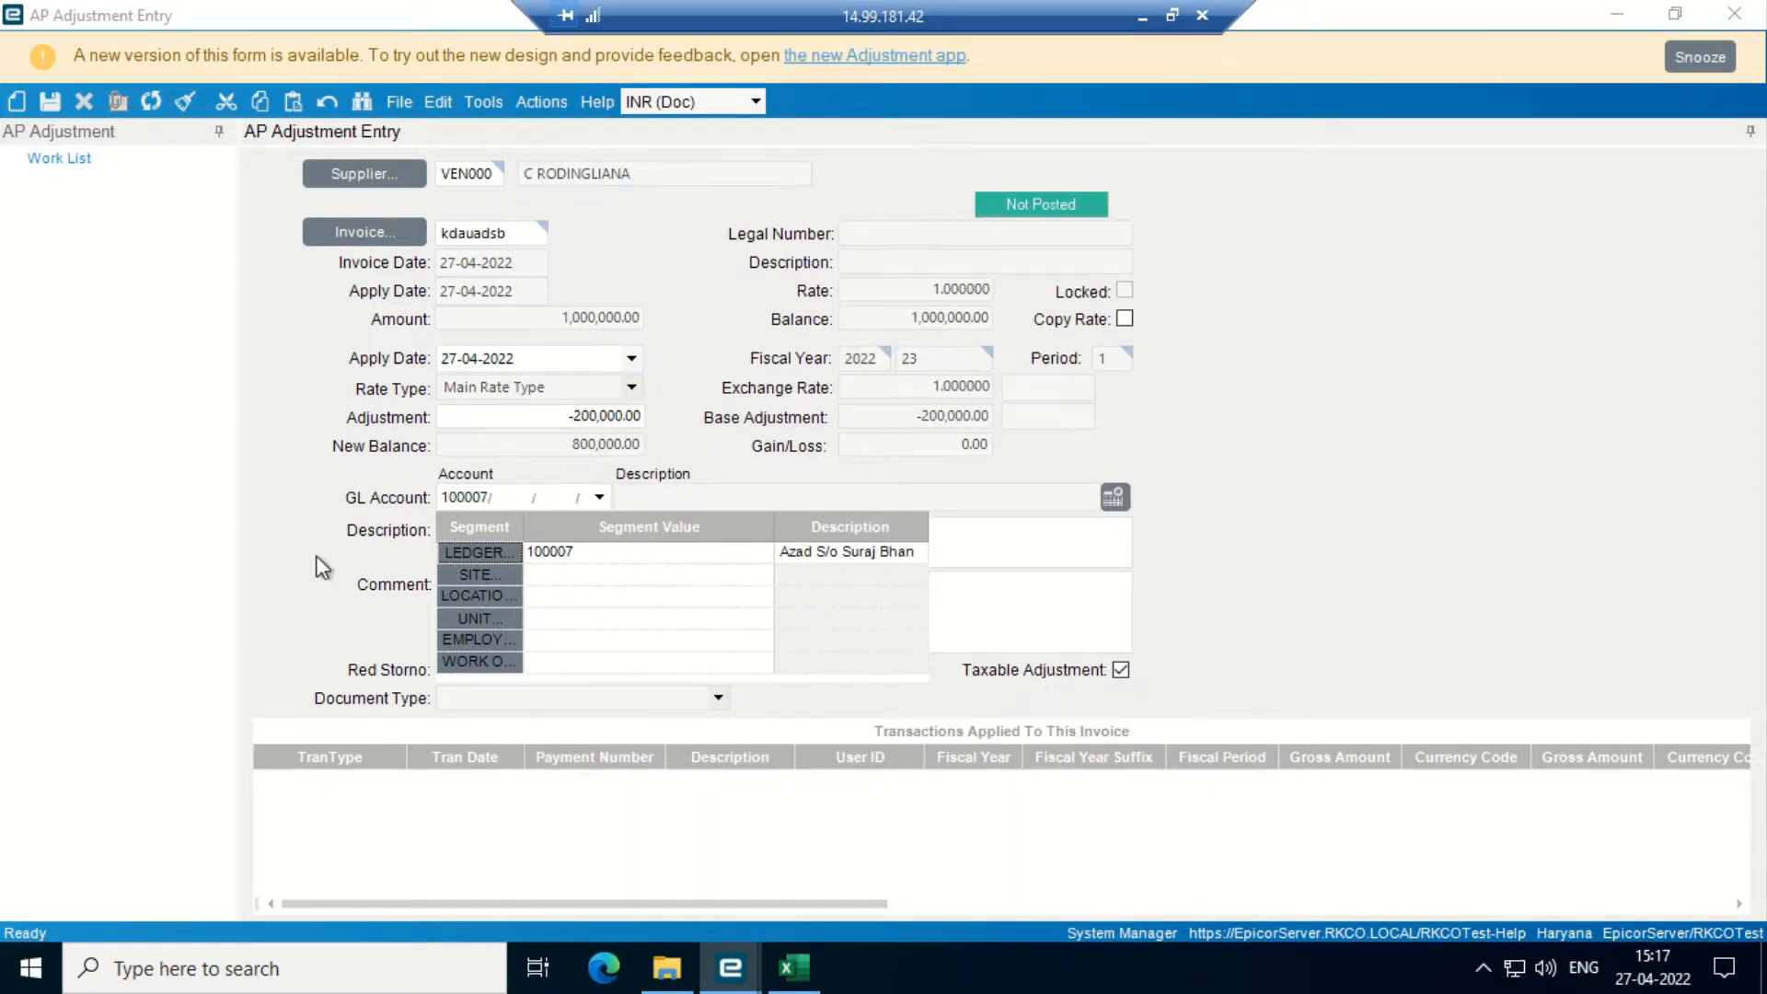
left_click(316, 555)
left_click(51, 103)
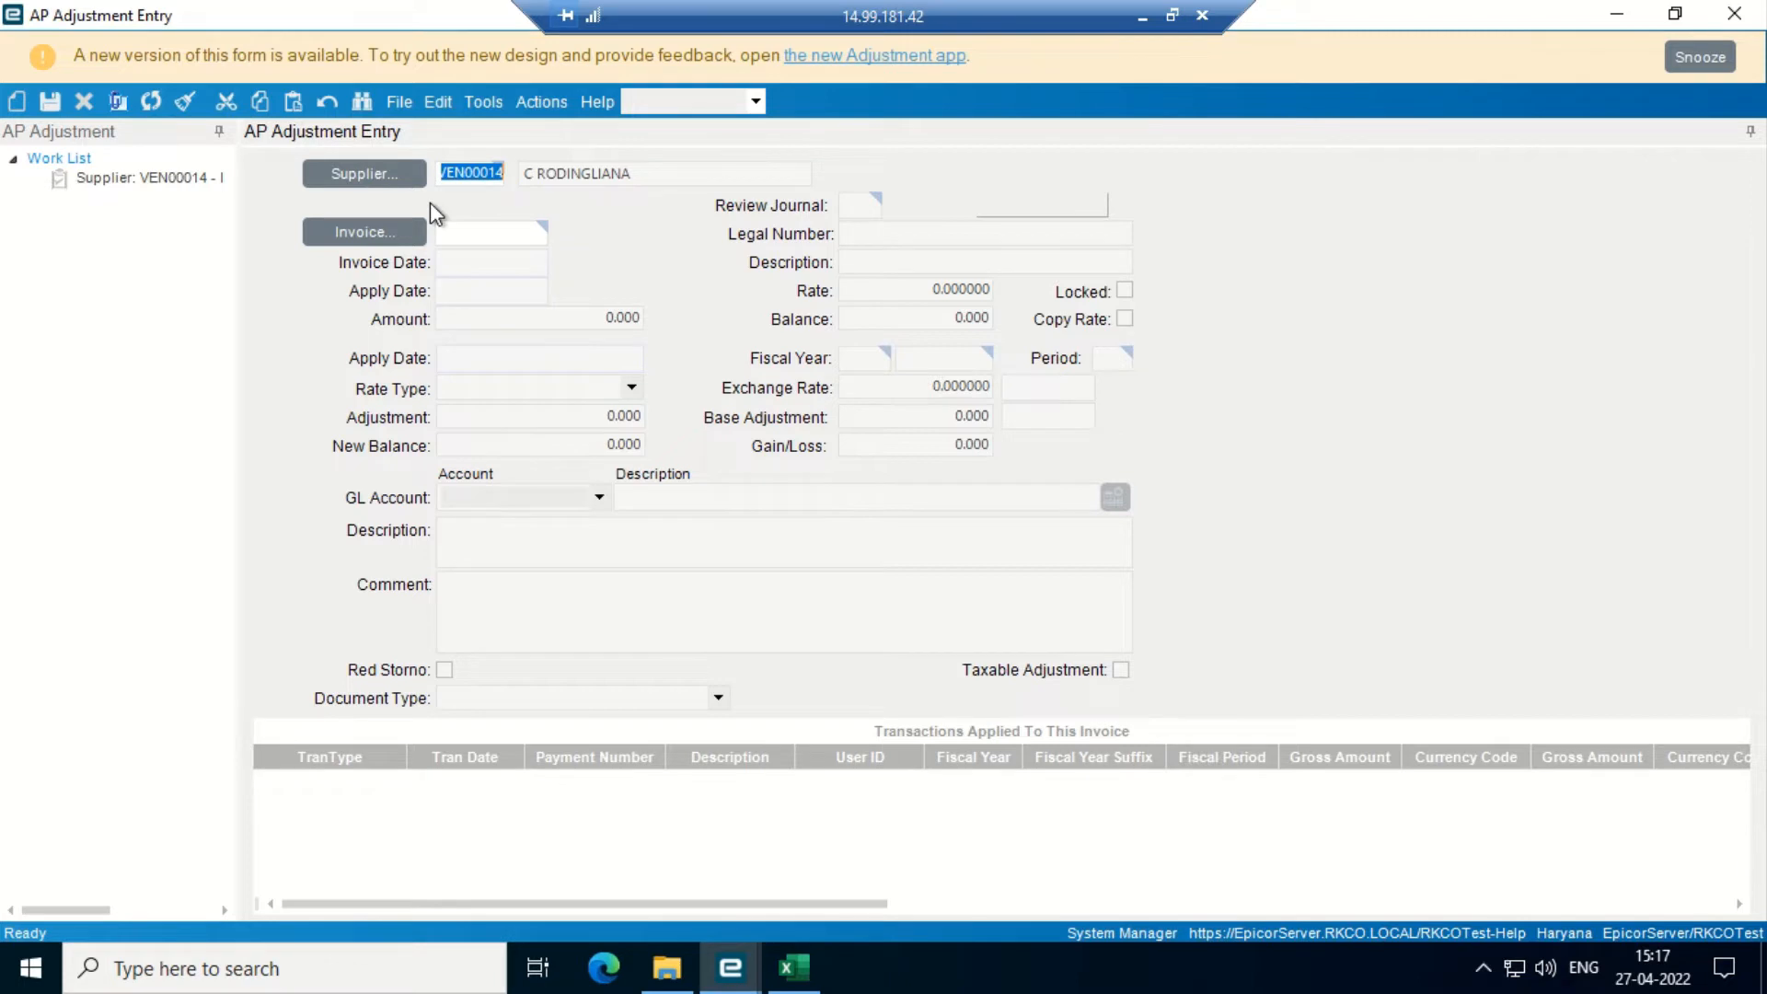
left_click(1612, 17)
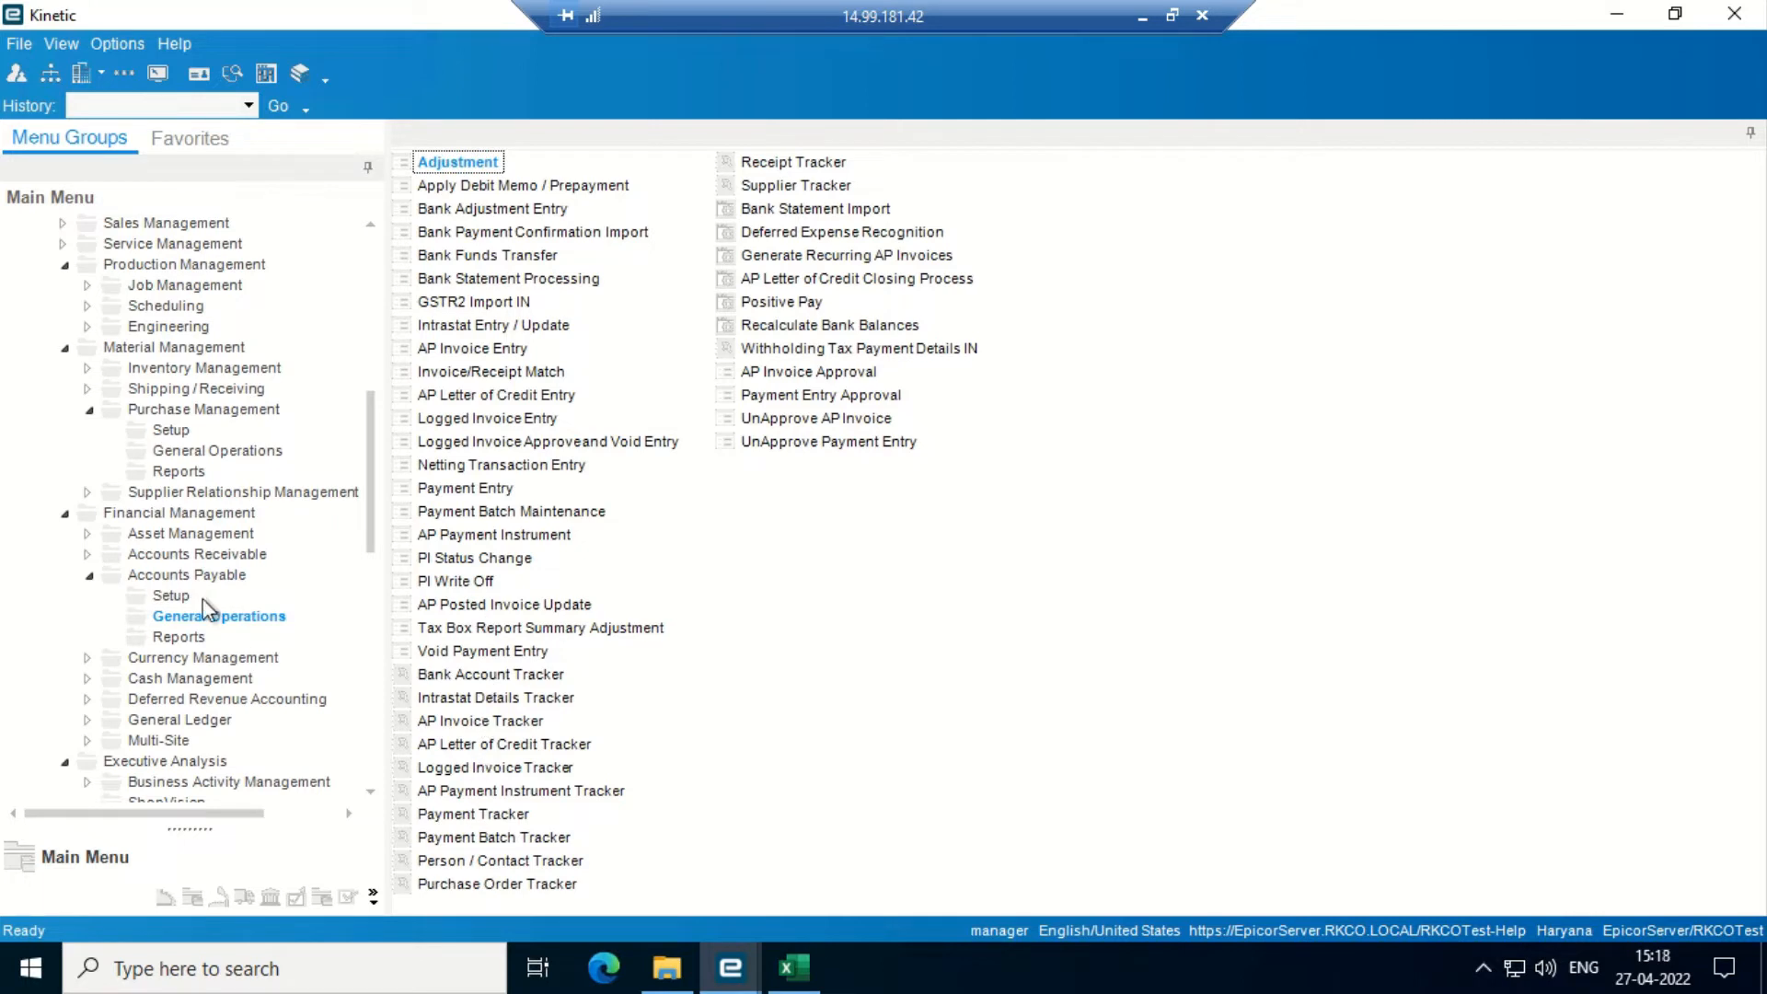
- Open the Supplier Statement report and set the cut-off date to 4/27/2022
left_click(184, 637)
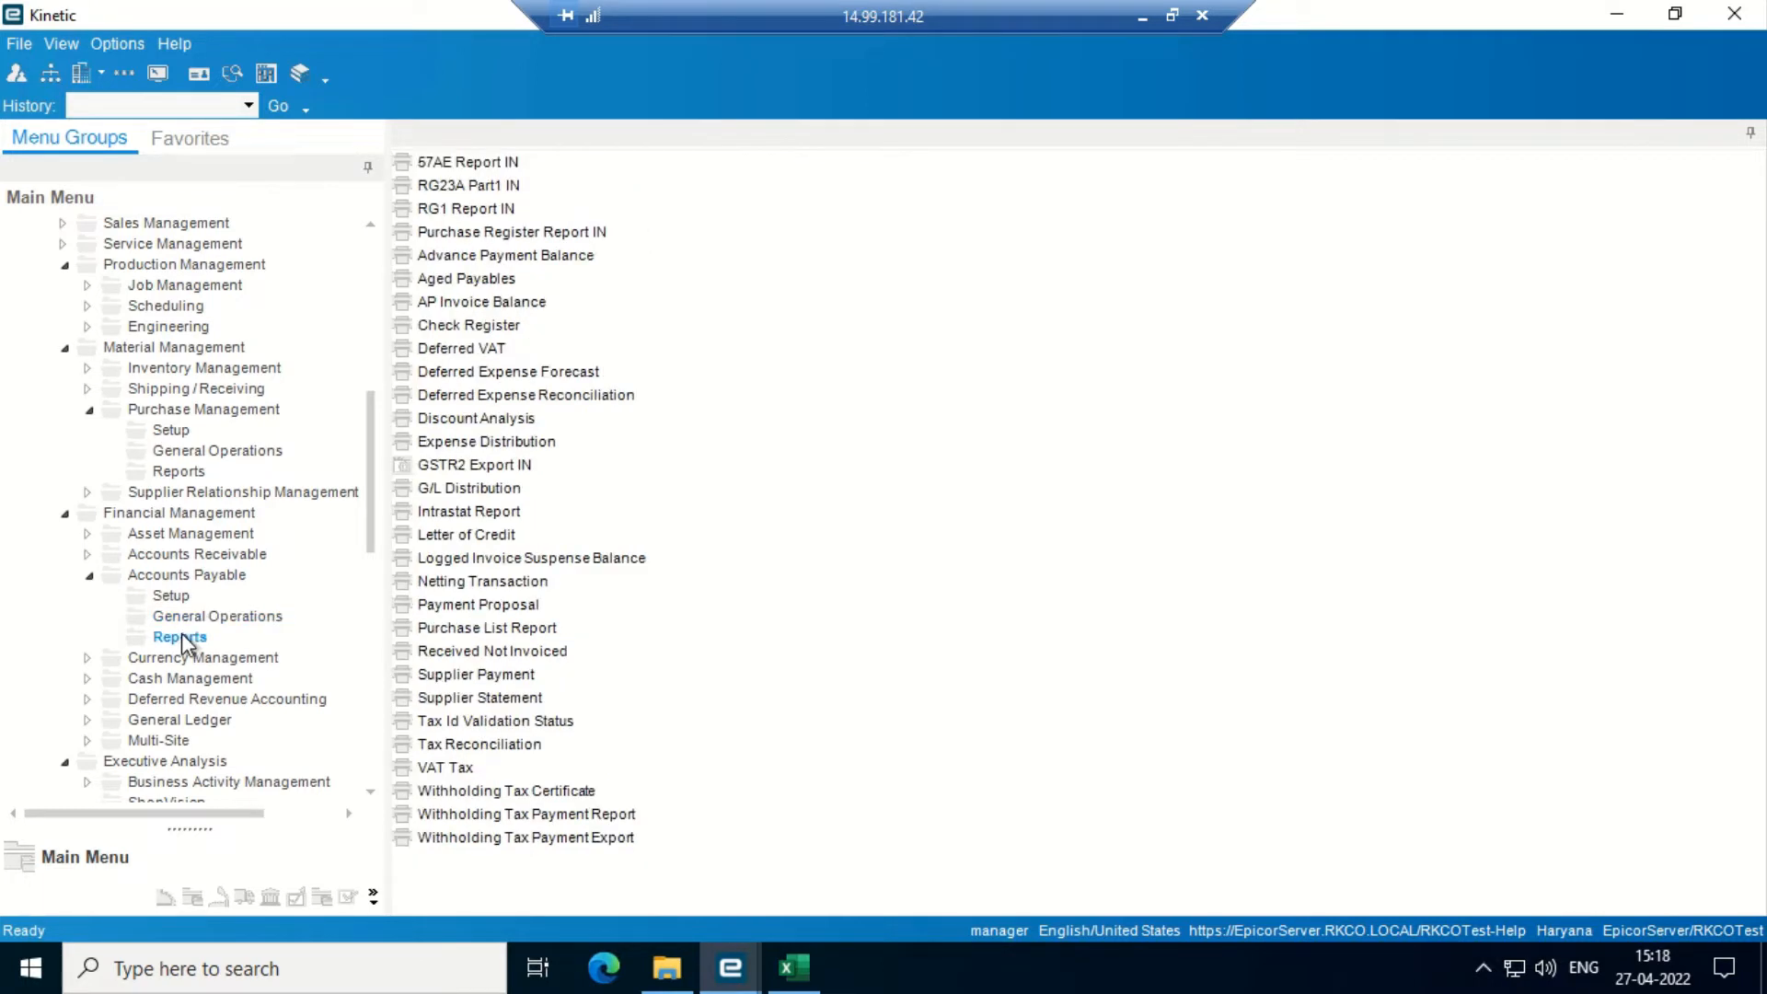
double_click(478, 697)
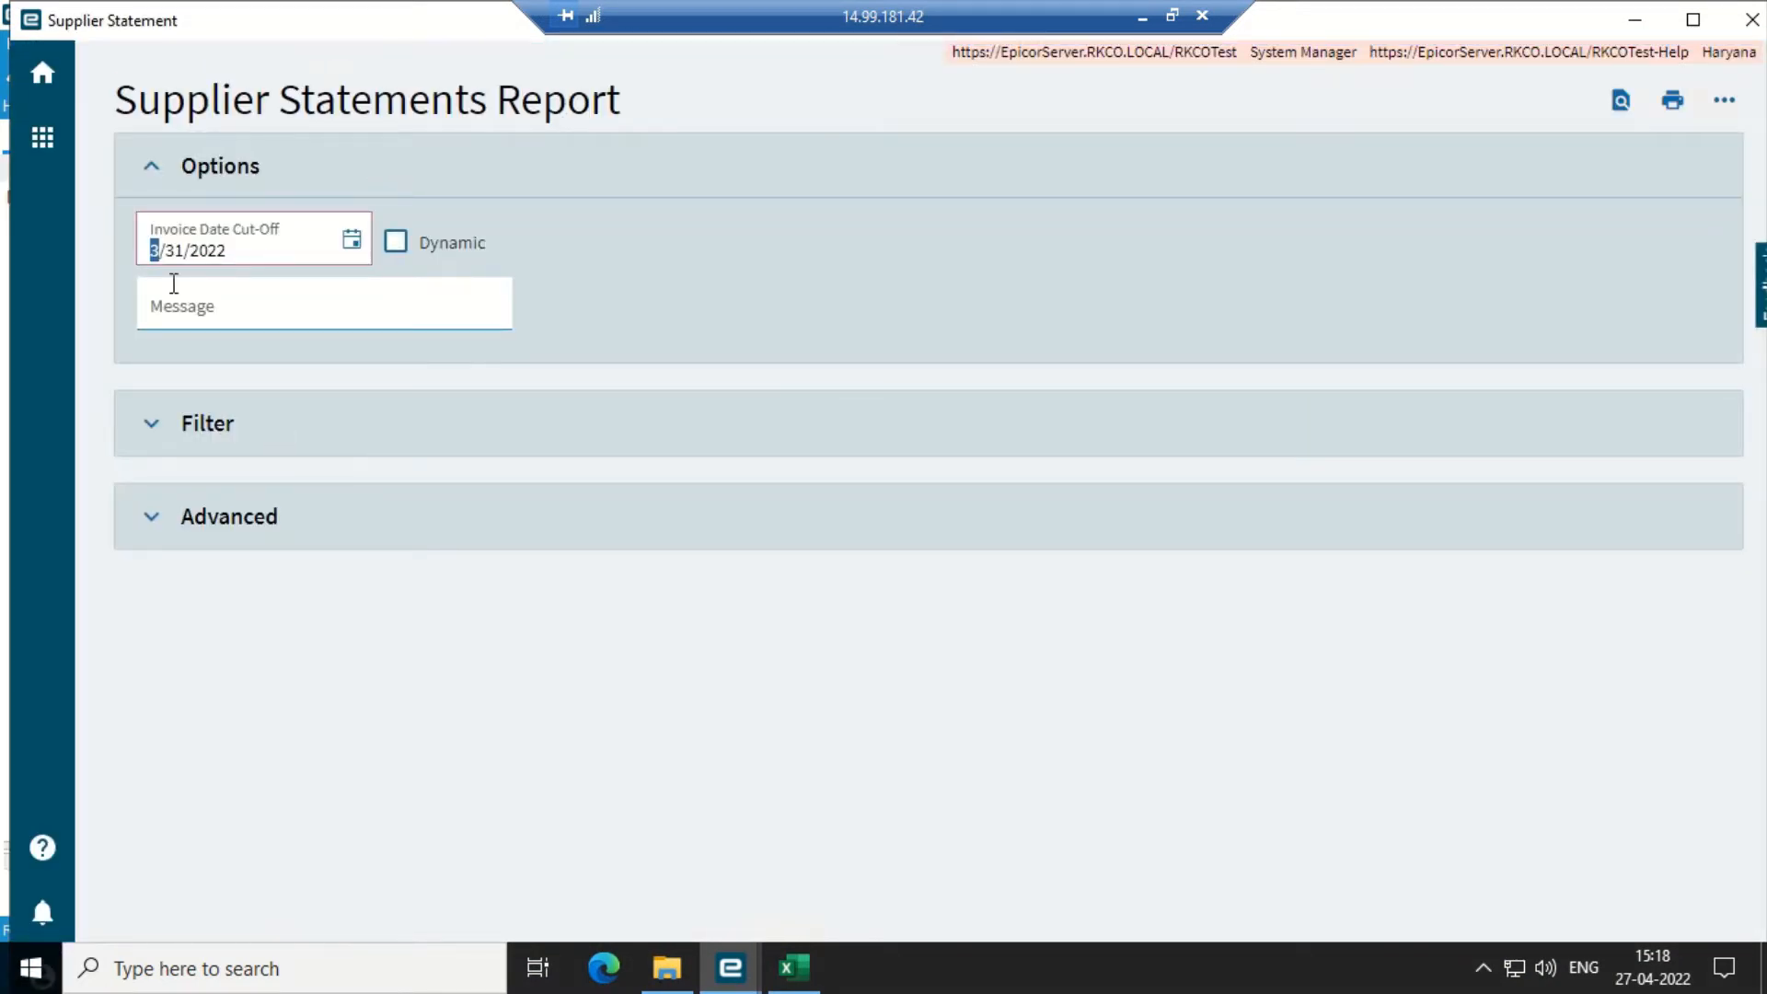
type("427")
key("Tab")
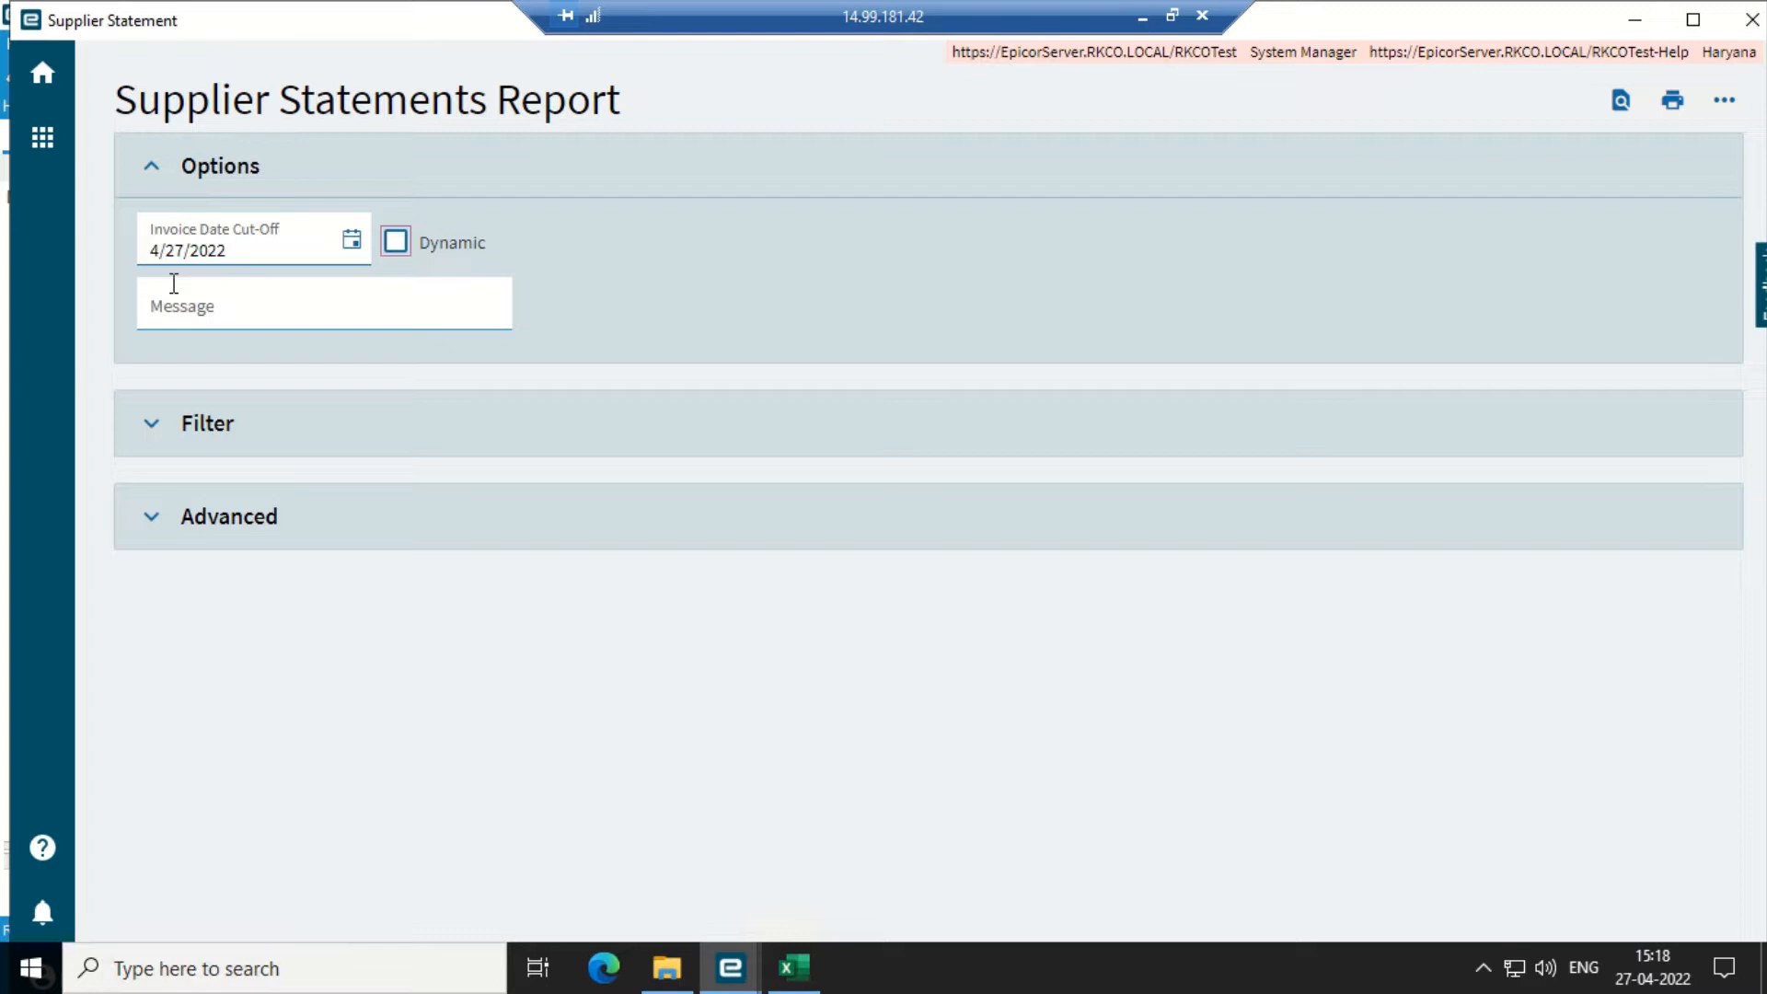
- Filter the report to supplier VEN00014, submit it, and open the System Monitor
left_click(189, 435)
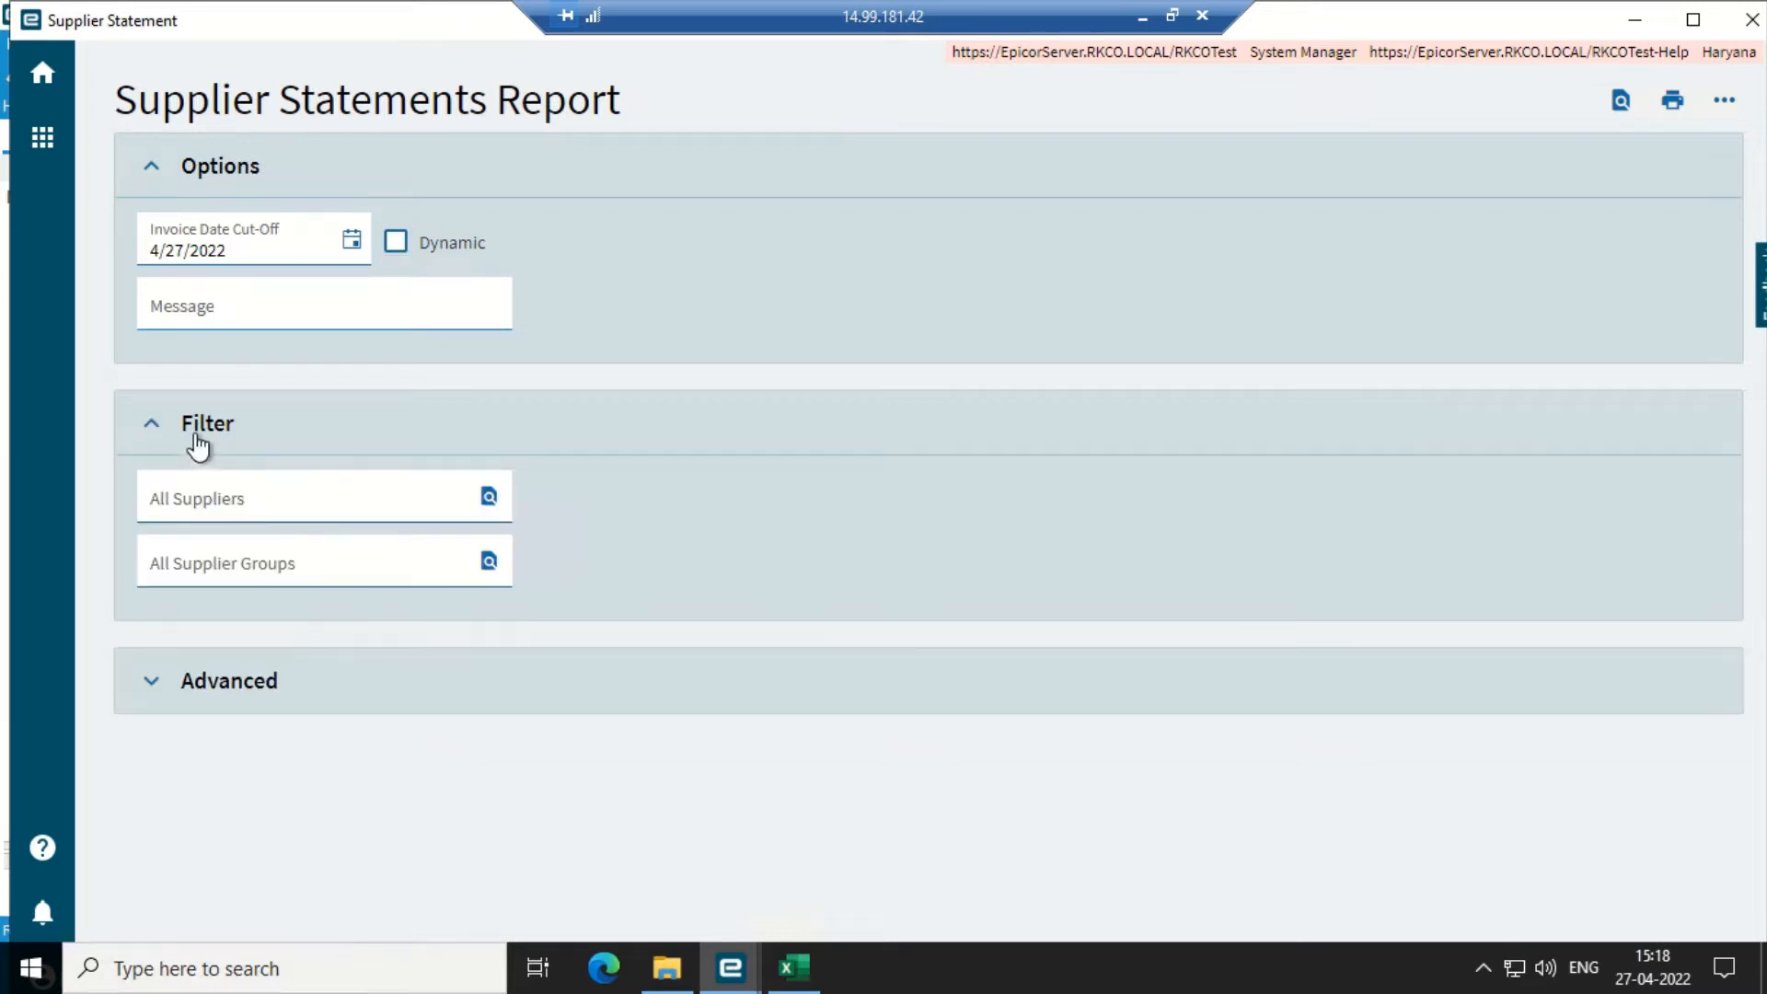
left_click(488, 496)
left_click(597, 446)
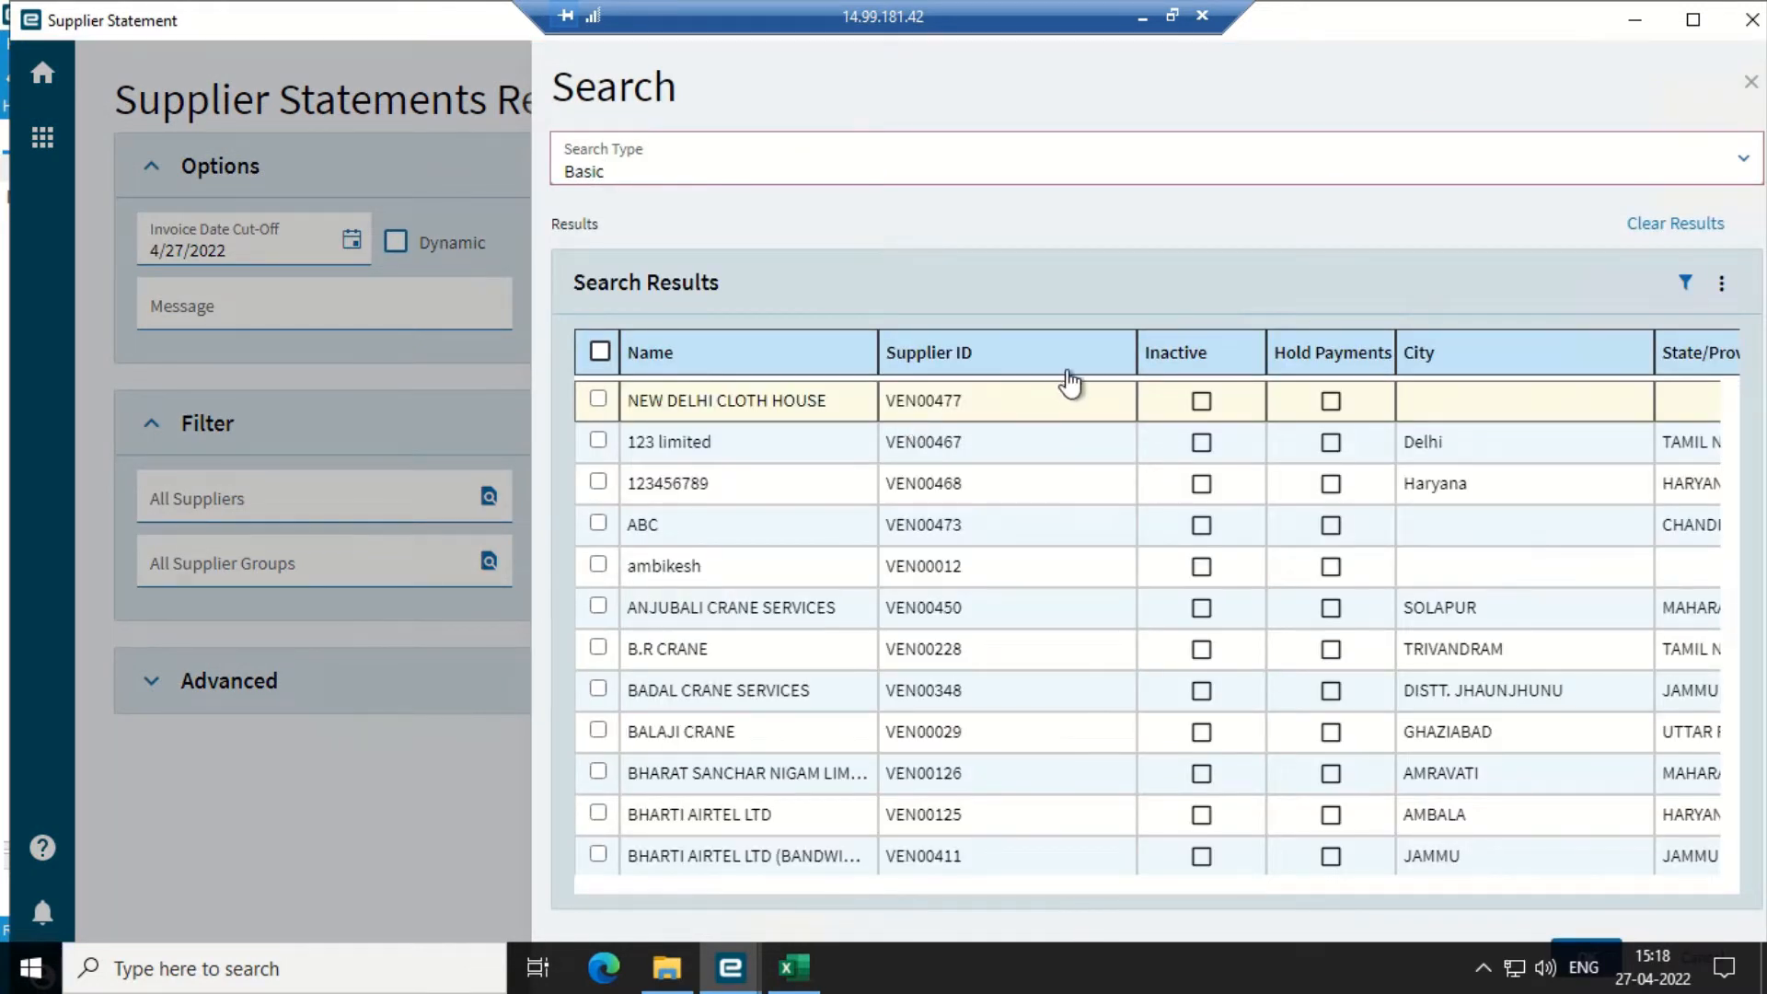
scroll(946, 670, "down", 5)
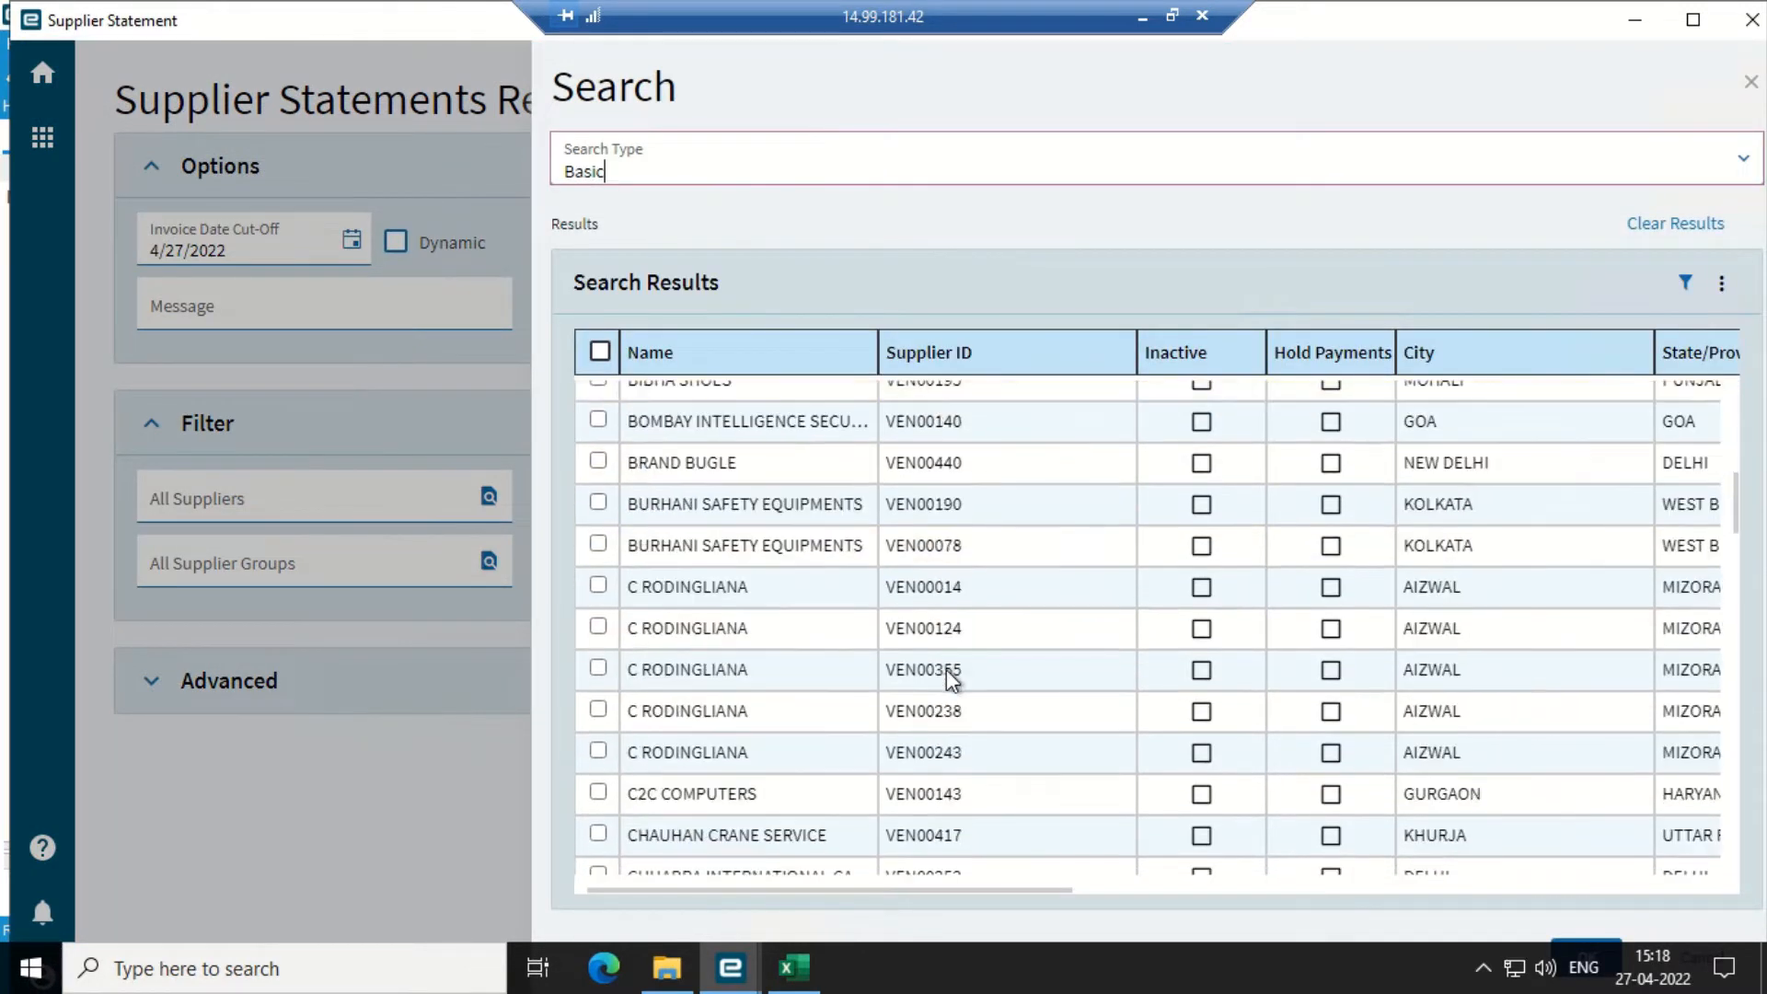
left_click(598, 586)
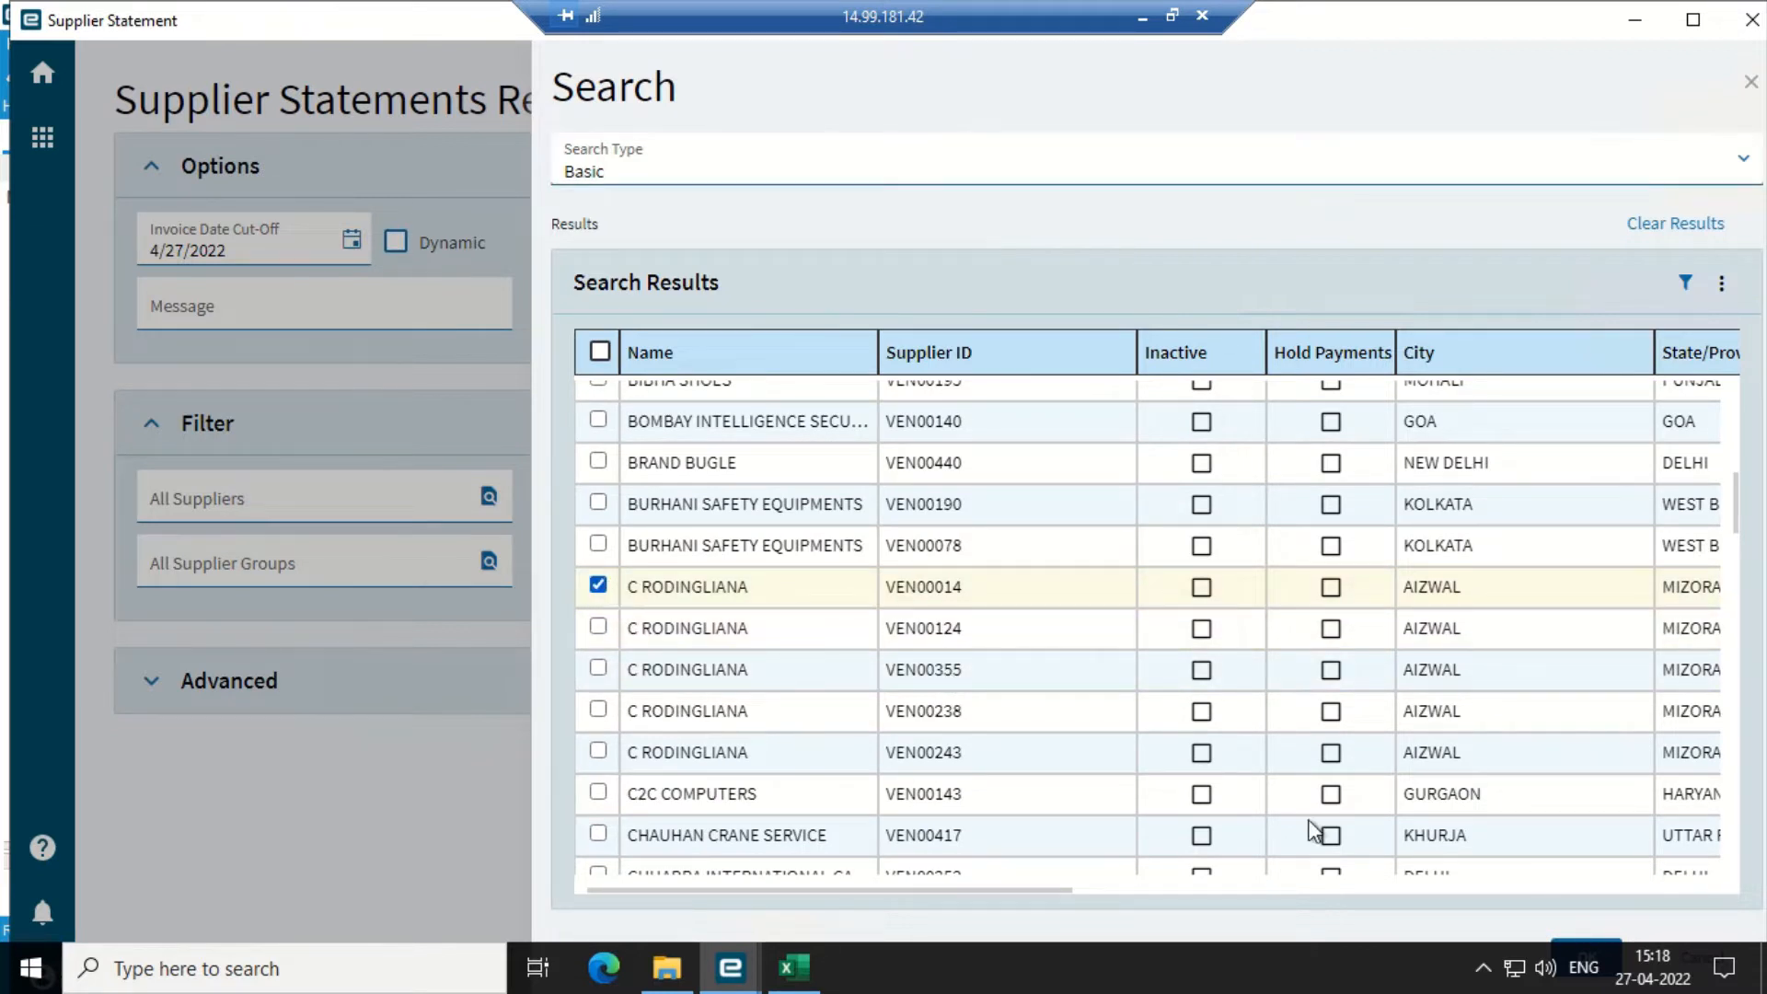
left_click(1580, 948)
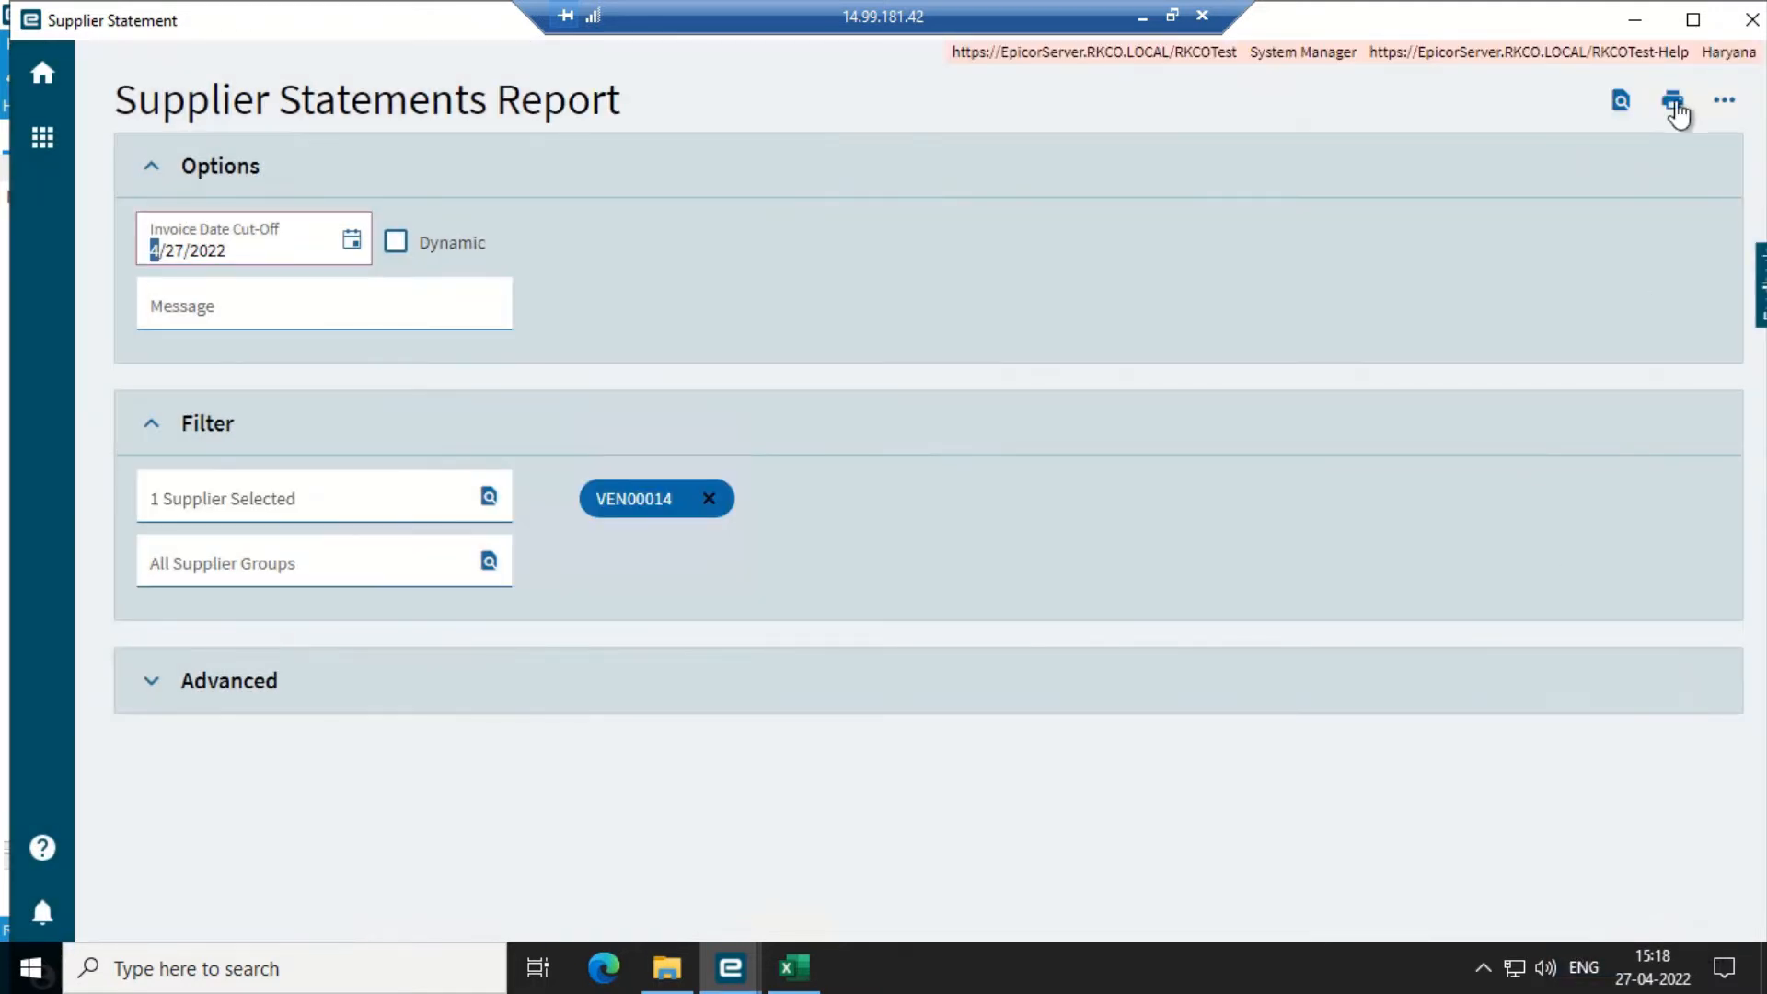
left_click(1621, 106)
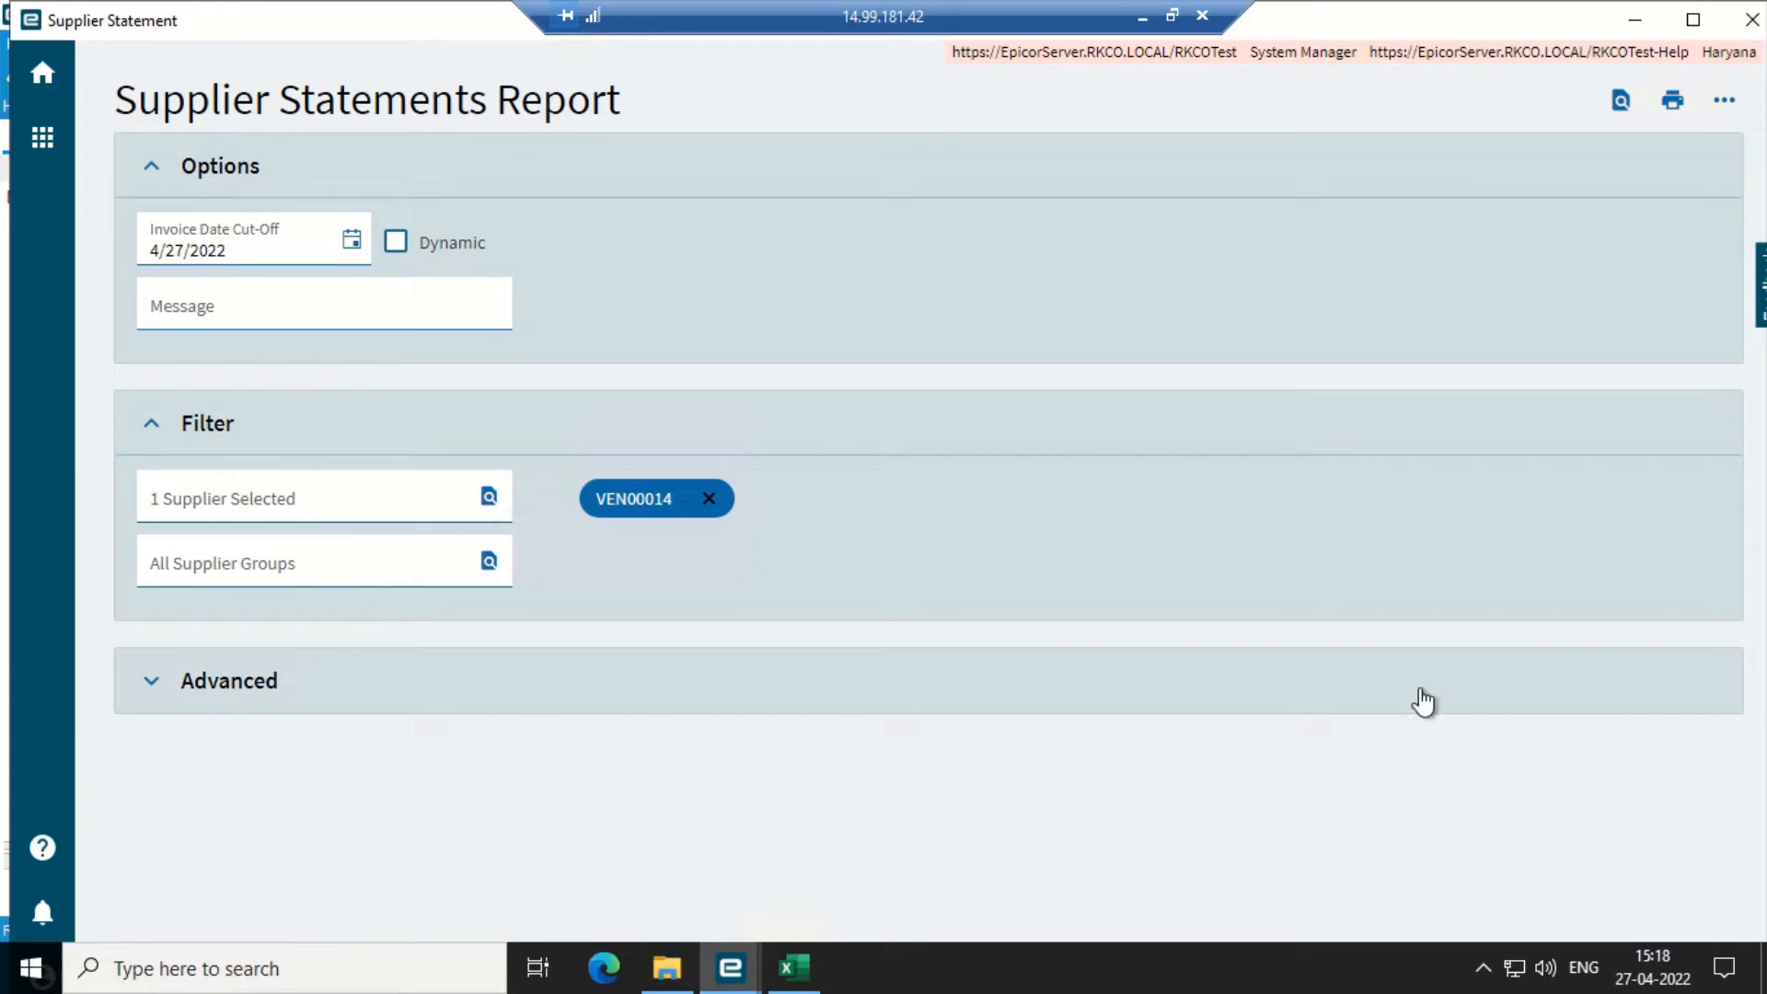
left_click(1484, 966)
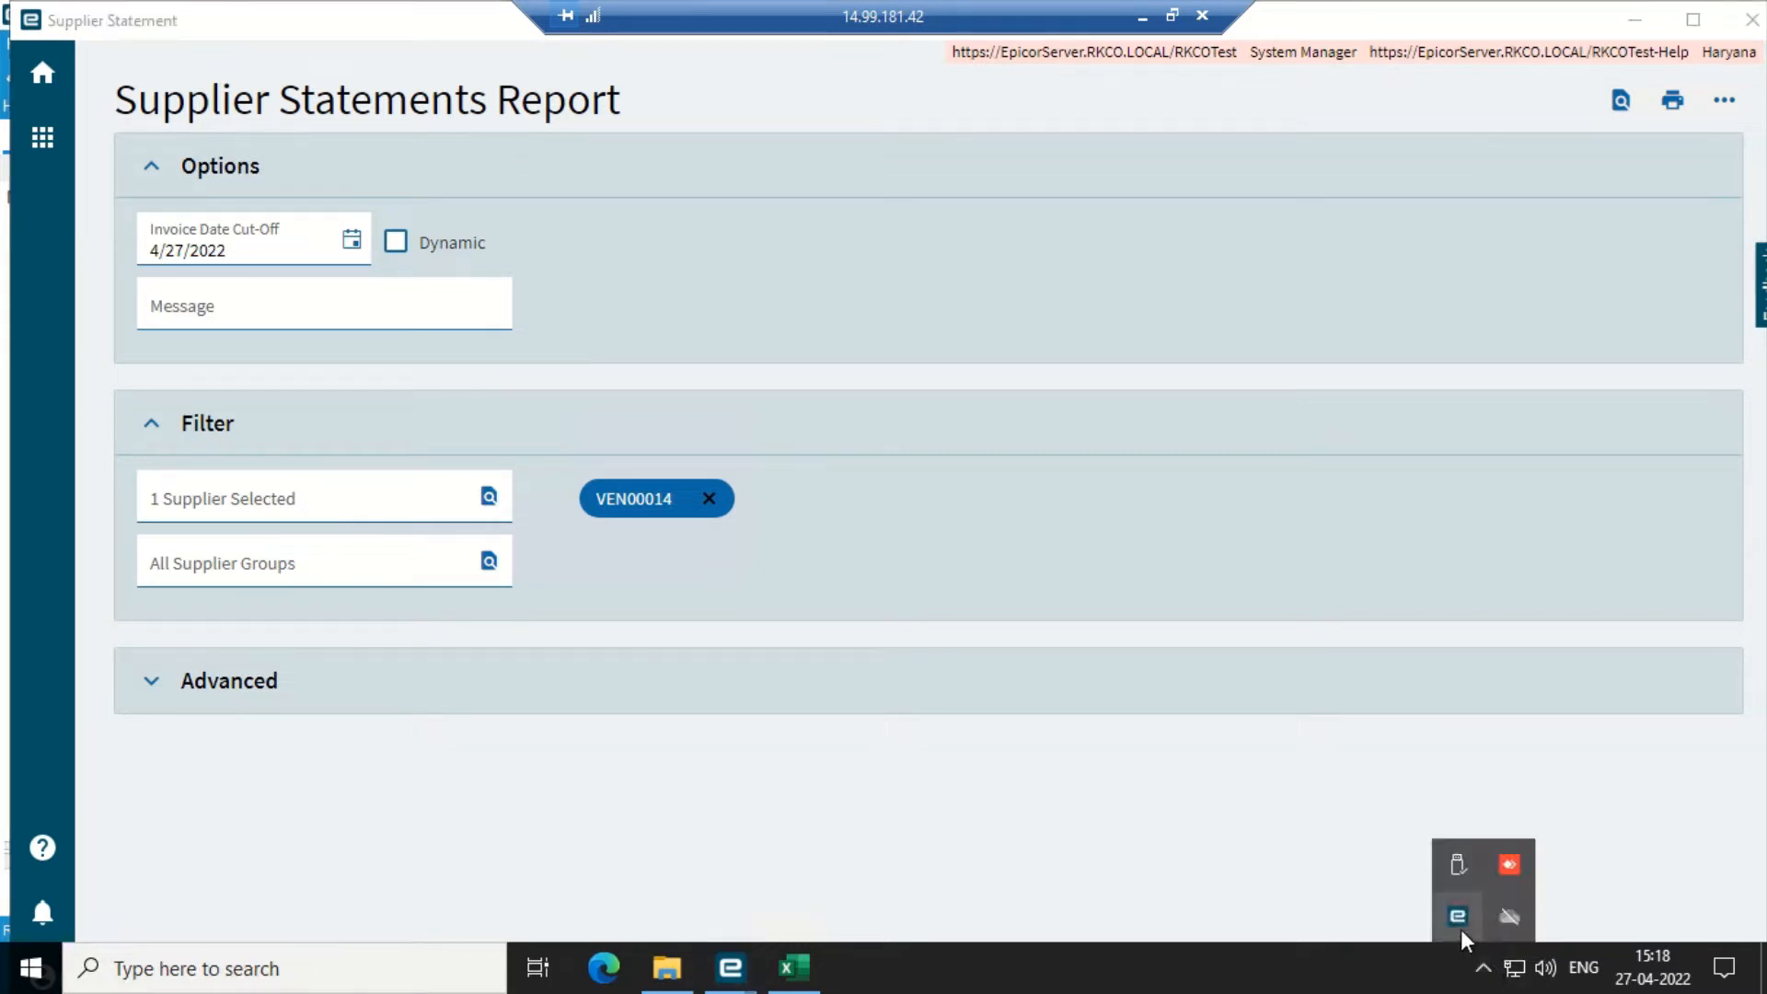
double_click(1460, 929)
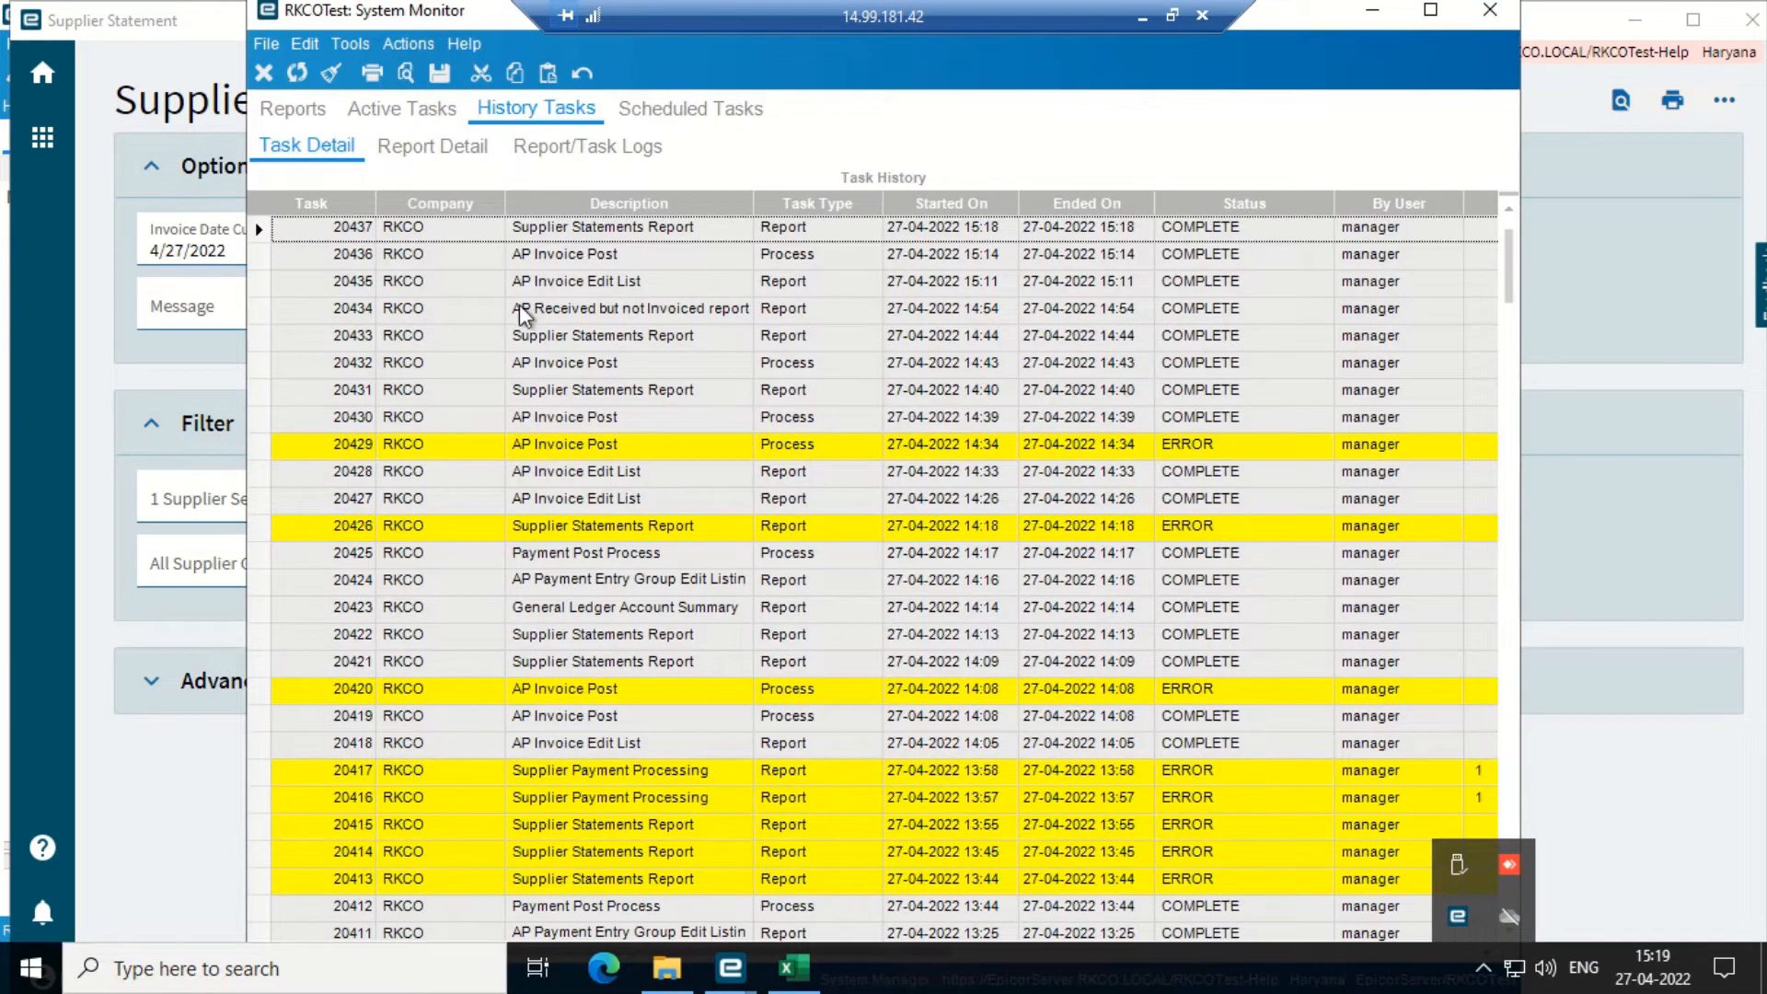
- Preview report task 20437 as the supplier statement PDF
left_click(276, 230)
left_click(401, 69)
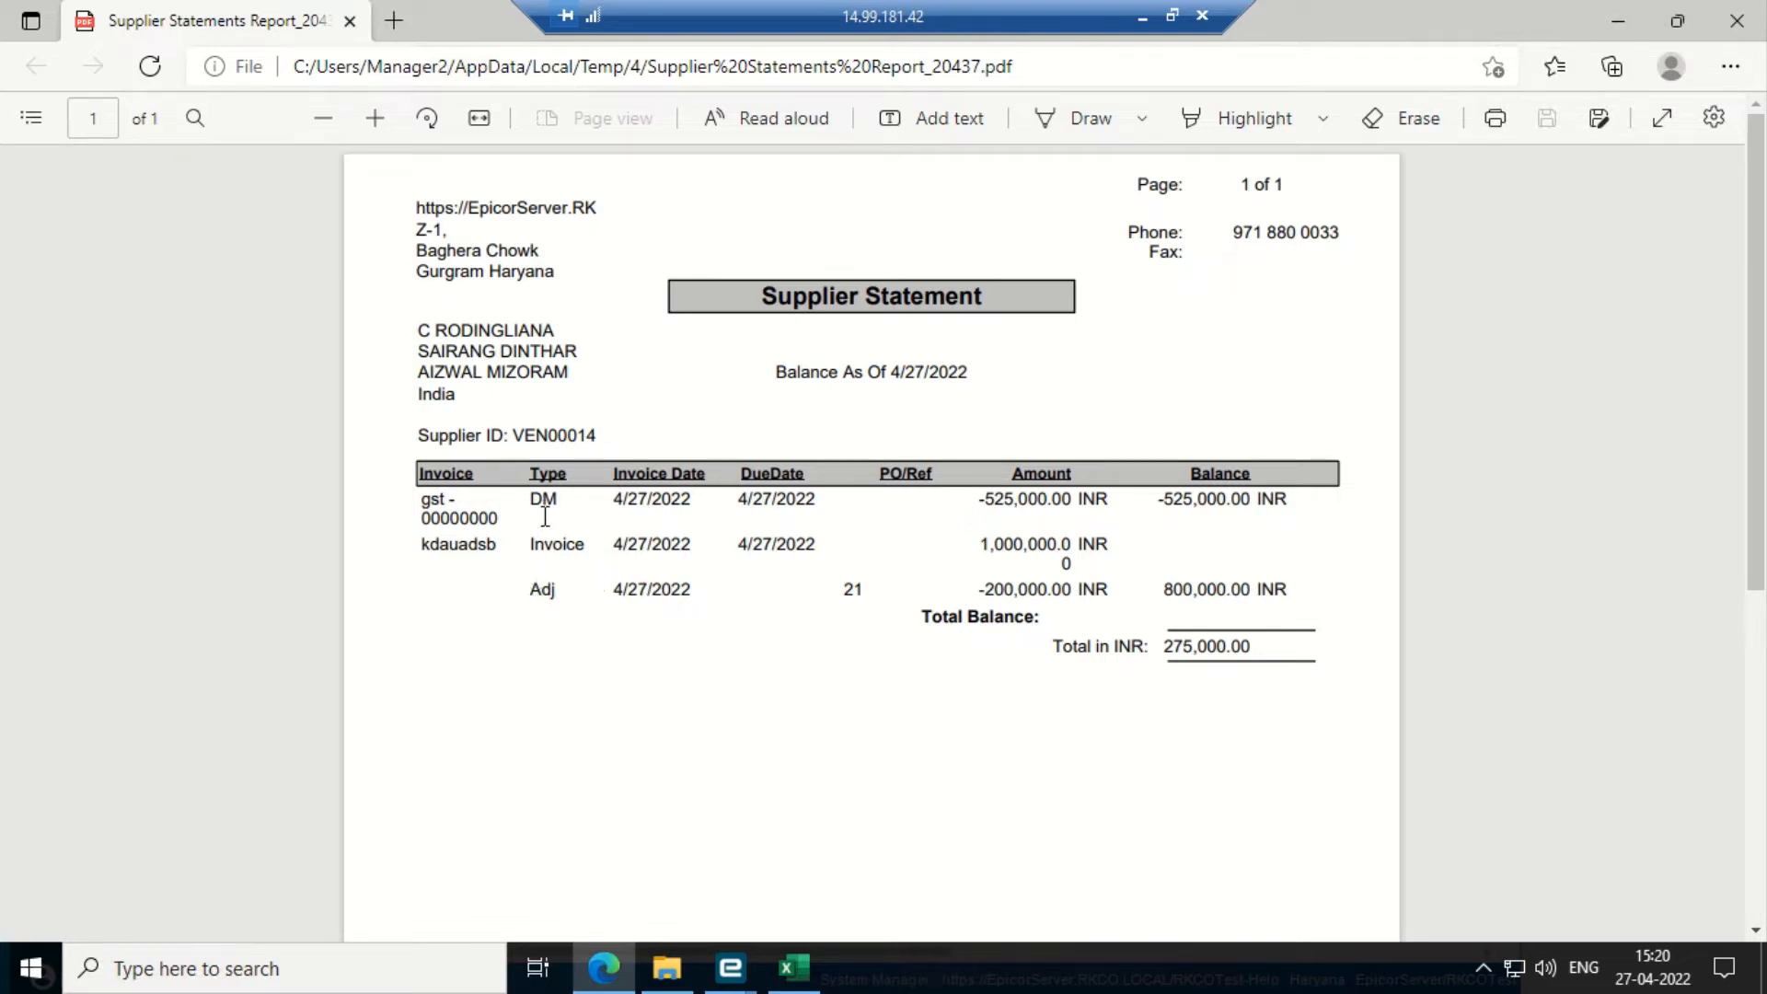
- Check the PDF's Adj line, its -200,000.00 amount and 800,000.00 INR balance, then minimize Edge
left_click_drag(530, 587, 732, 589)
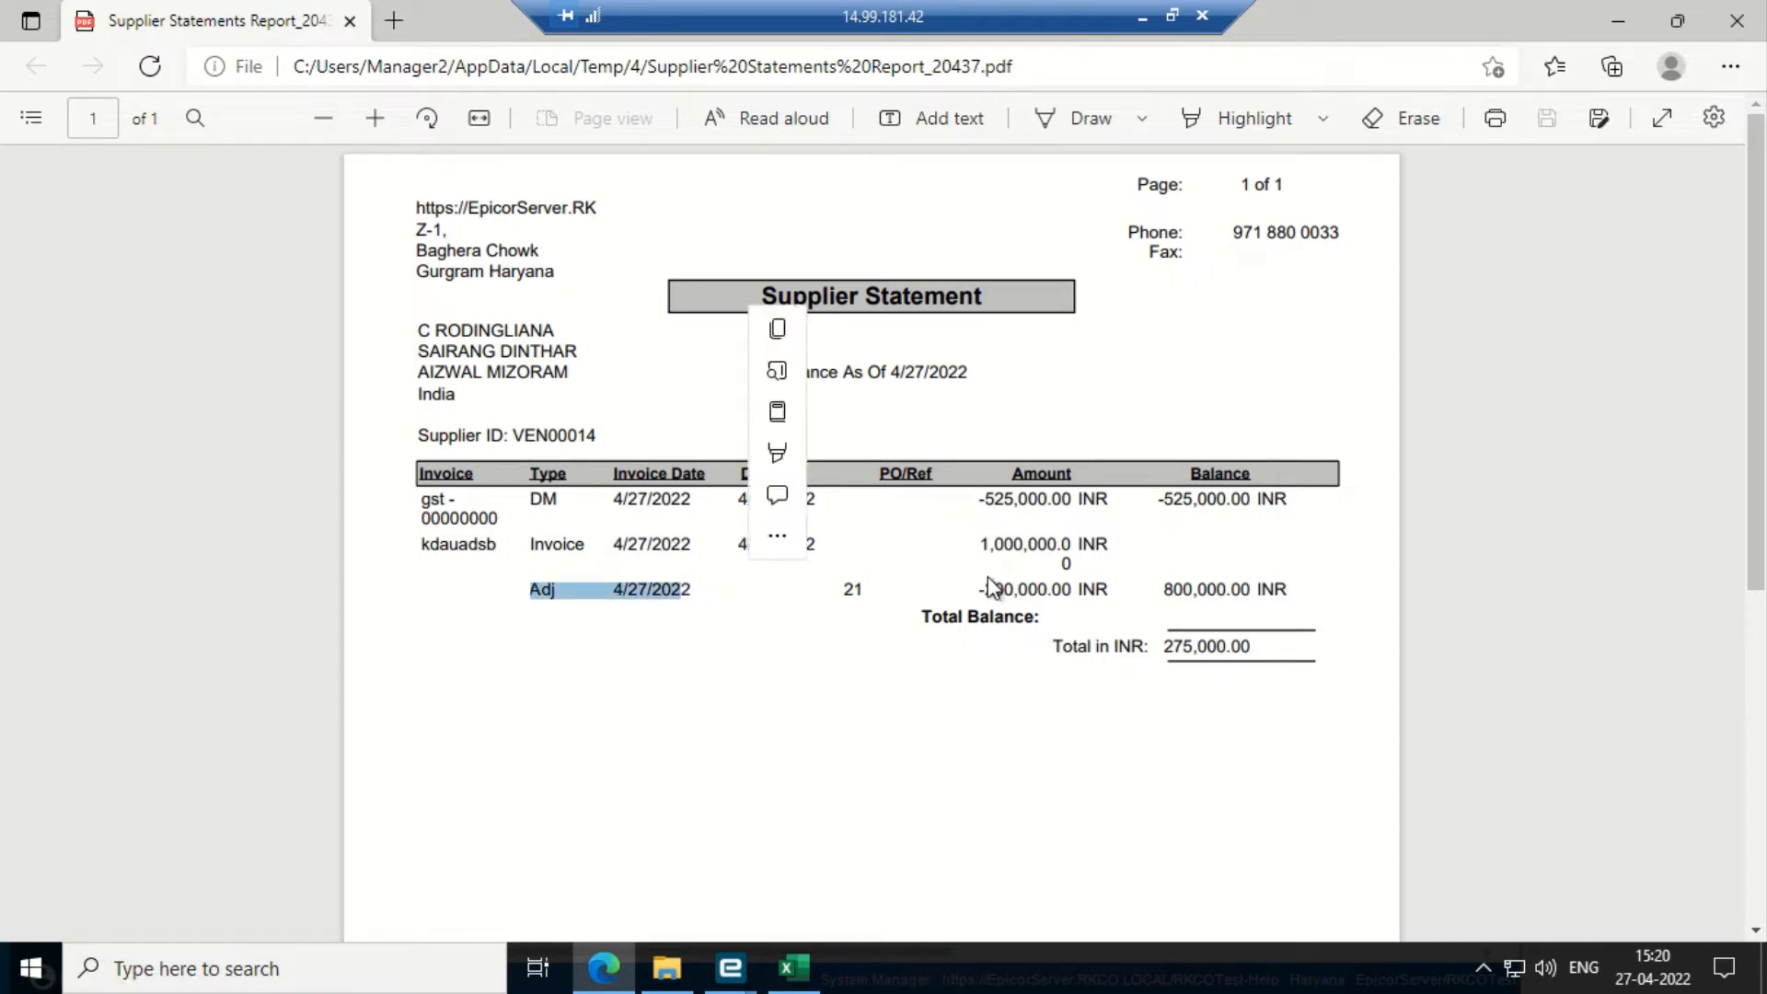
left_click_drag(978, 587, 1075, 593)
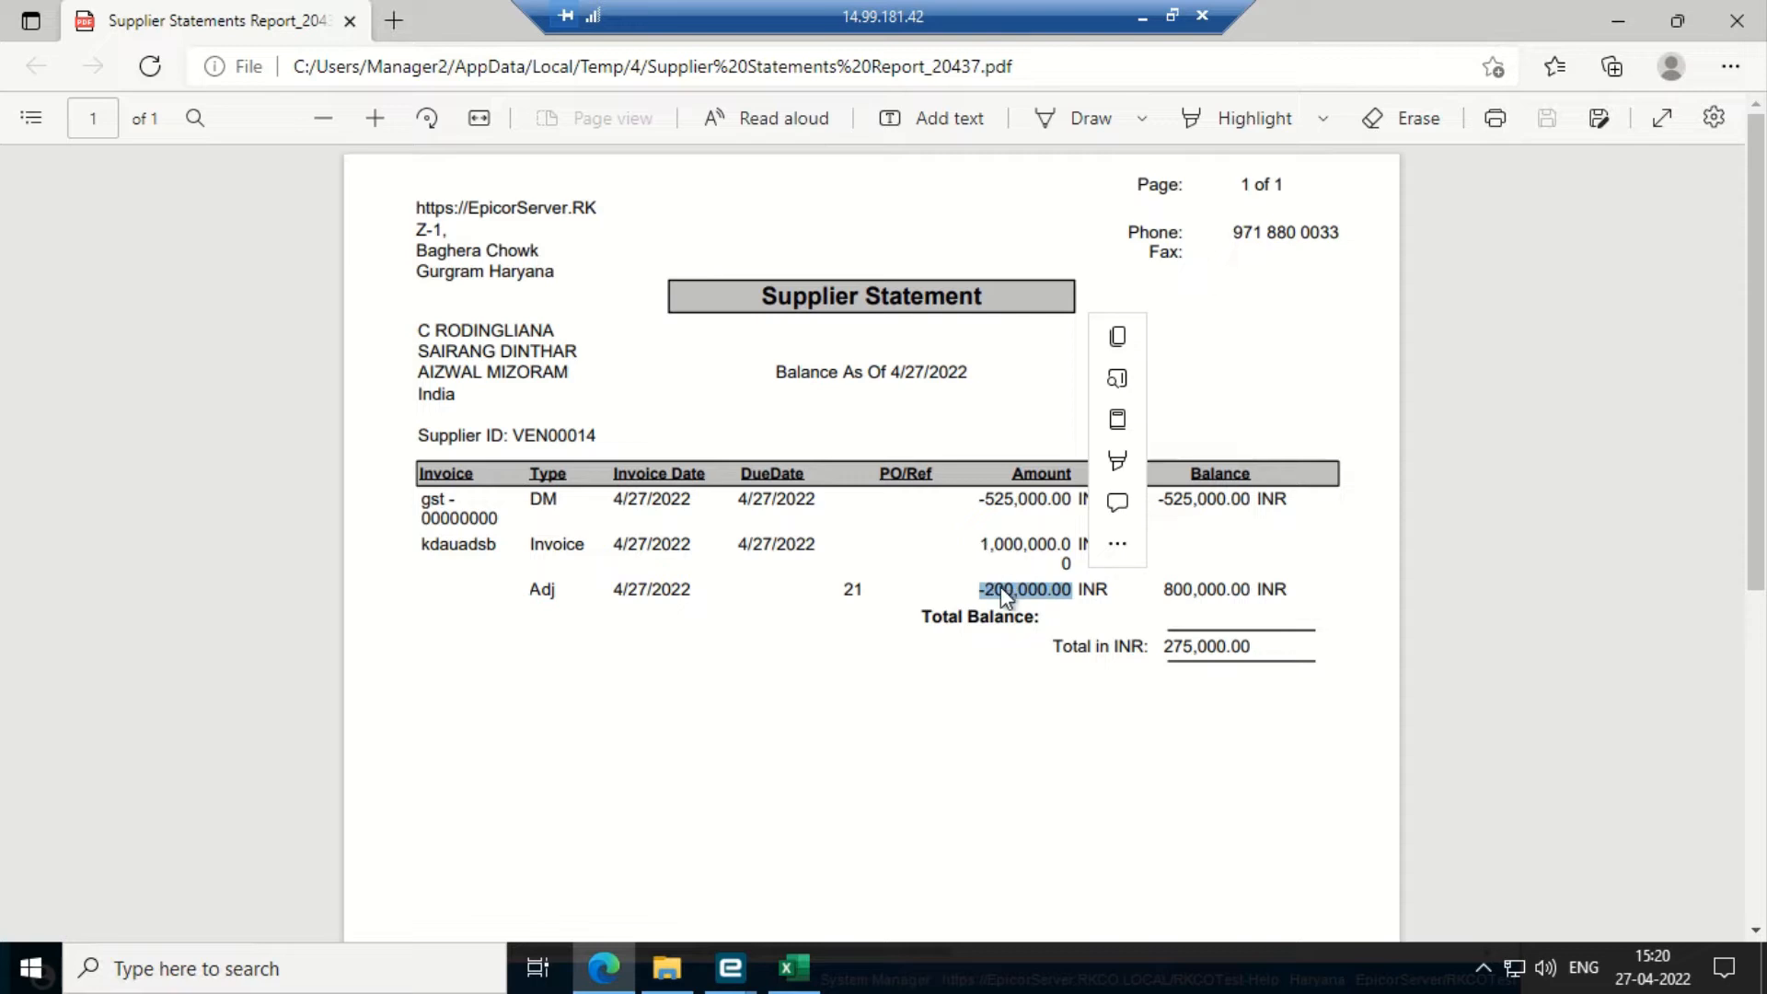
left_click_drag(1161, 589, 1282, 597)
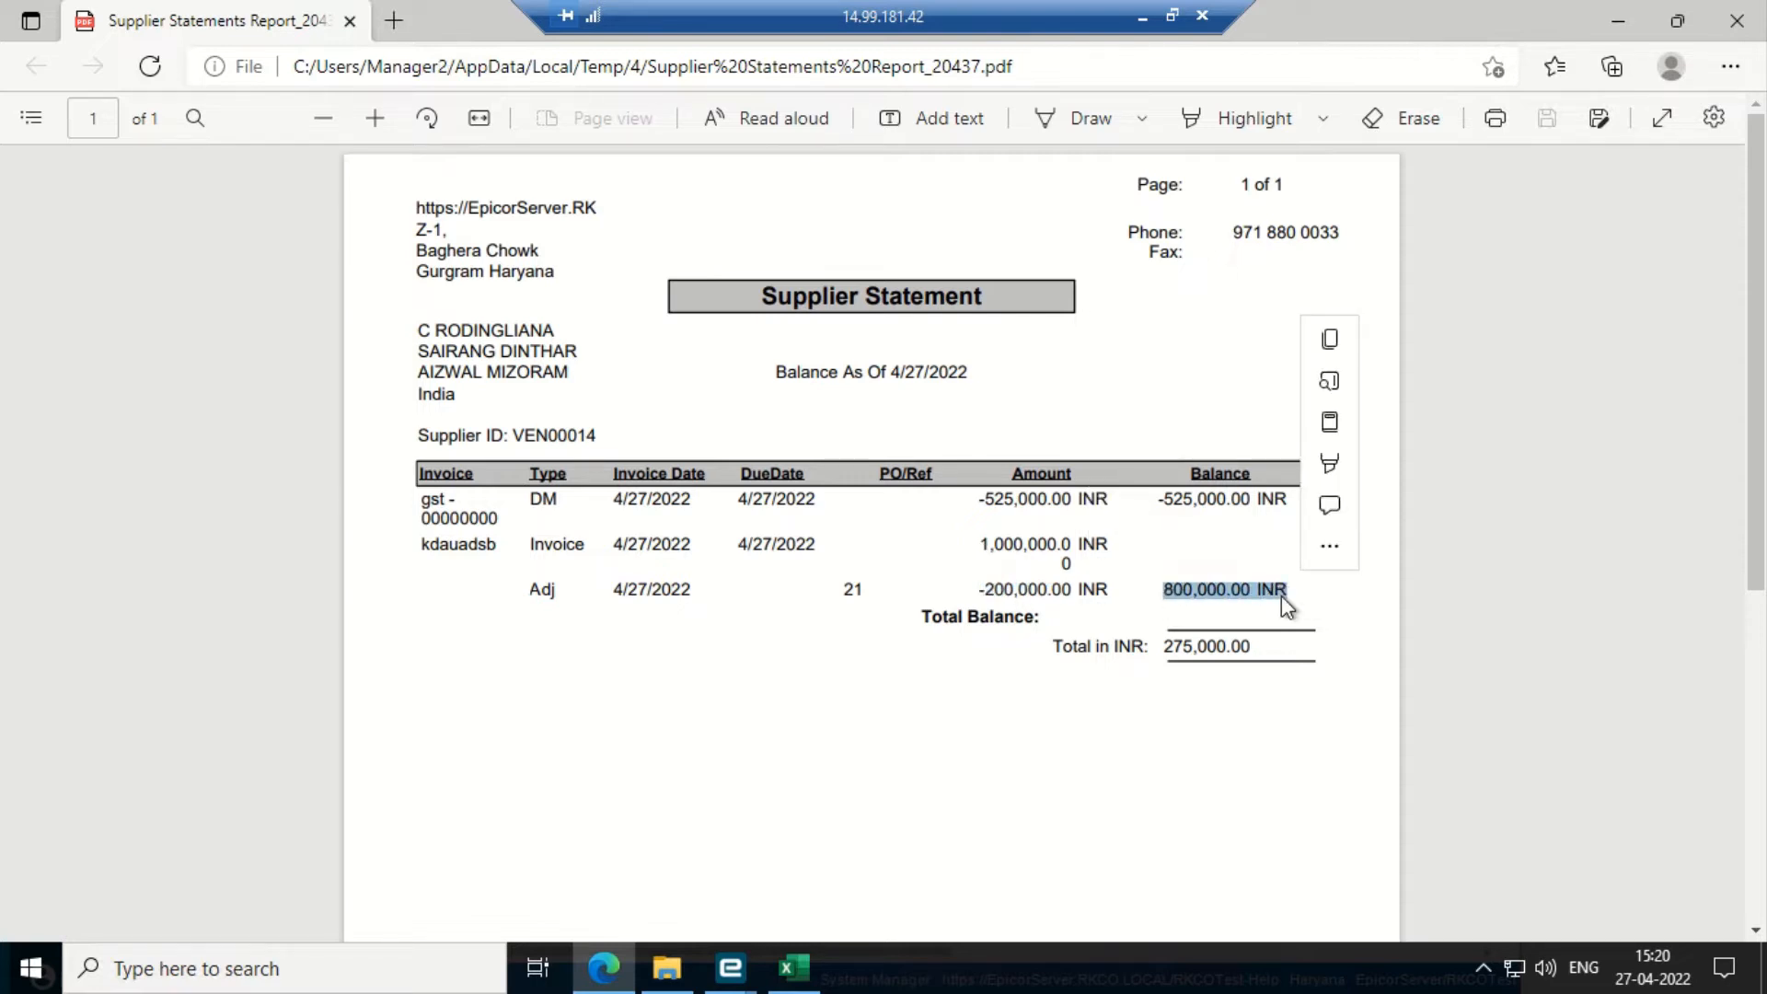
left_click(998, 688)
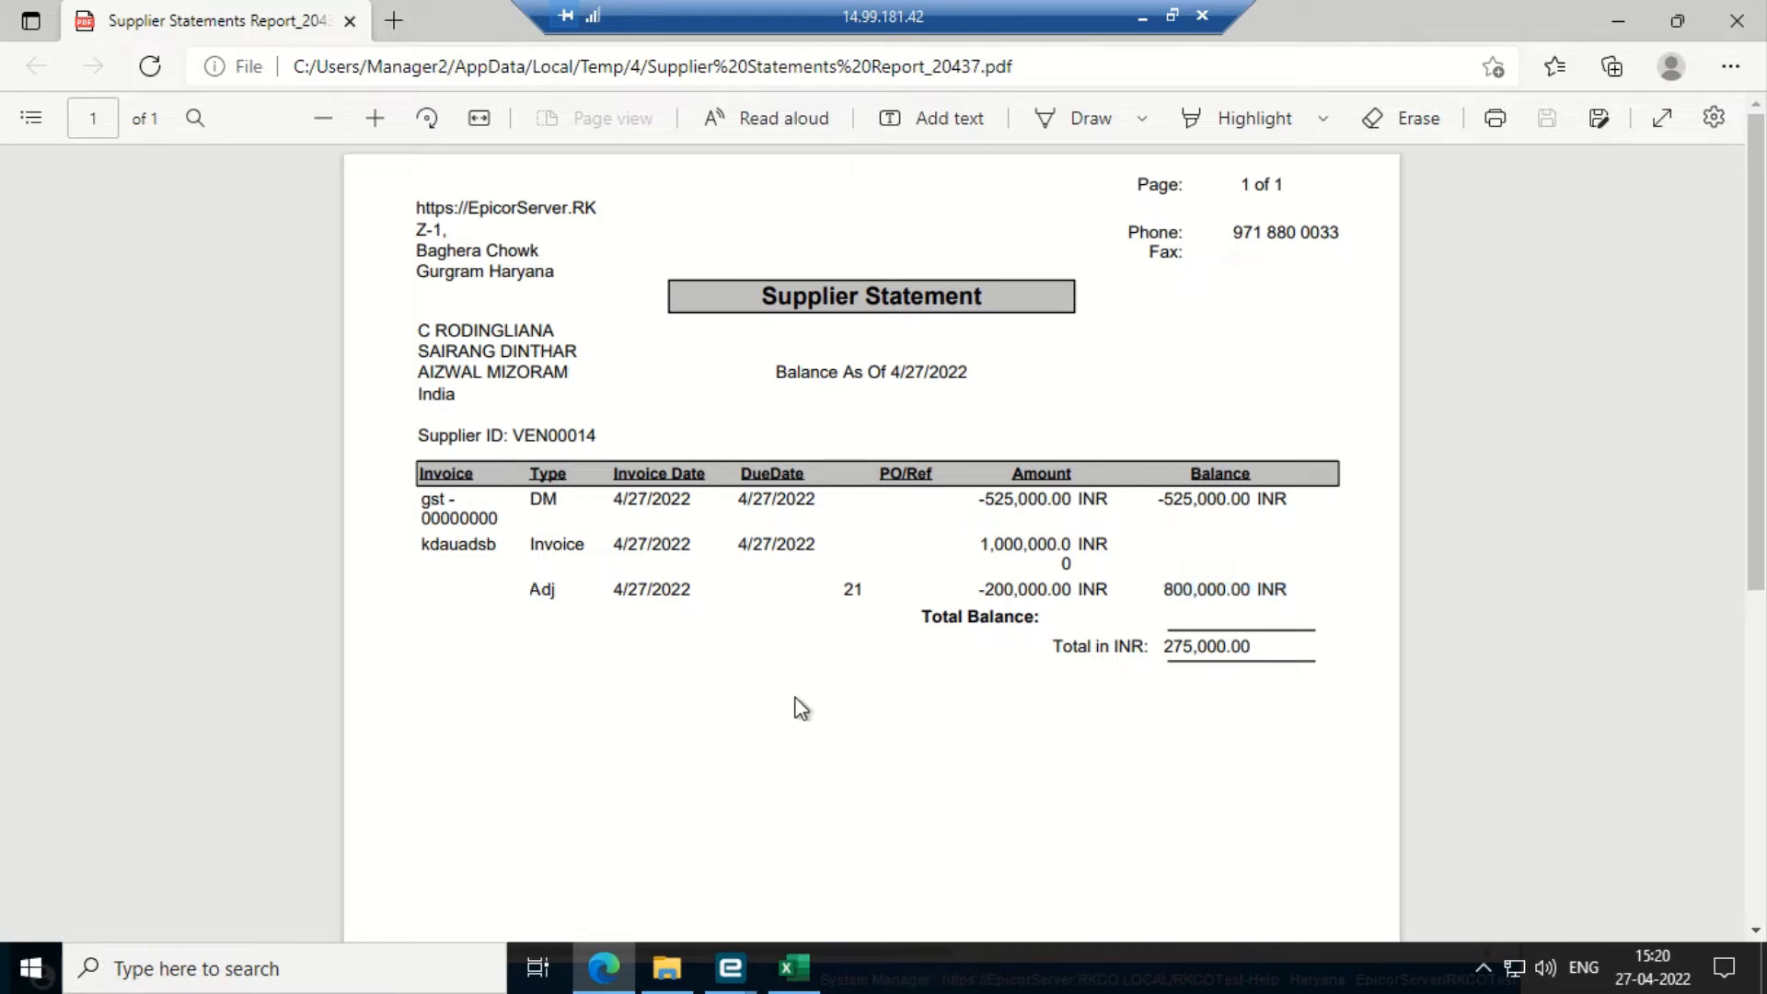
left_click(1617, 9)
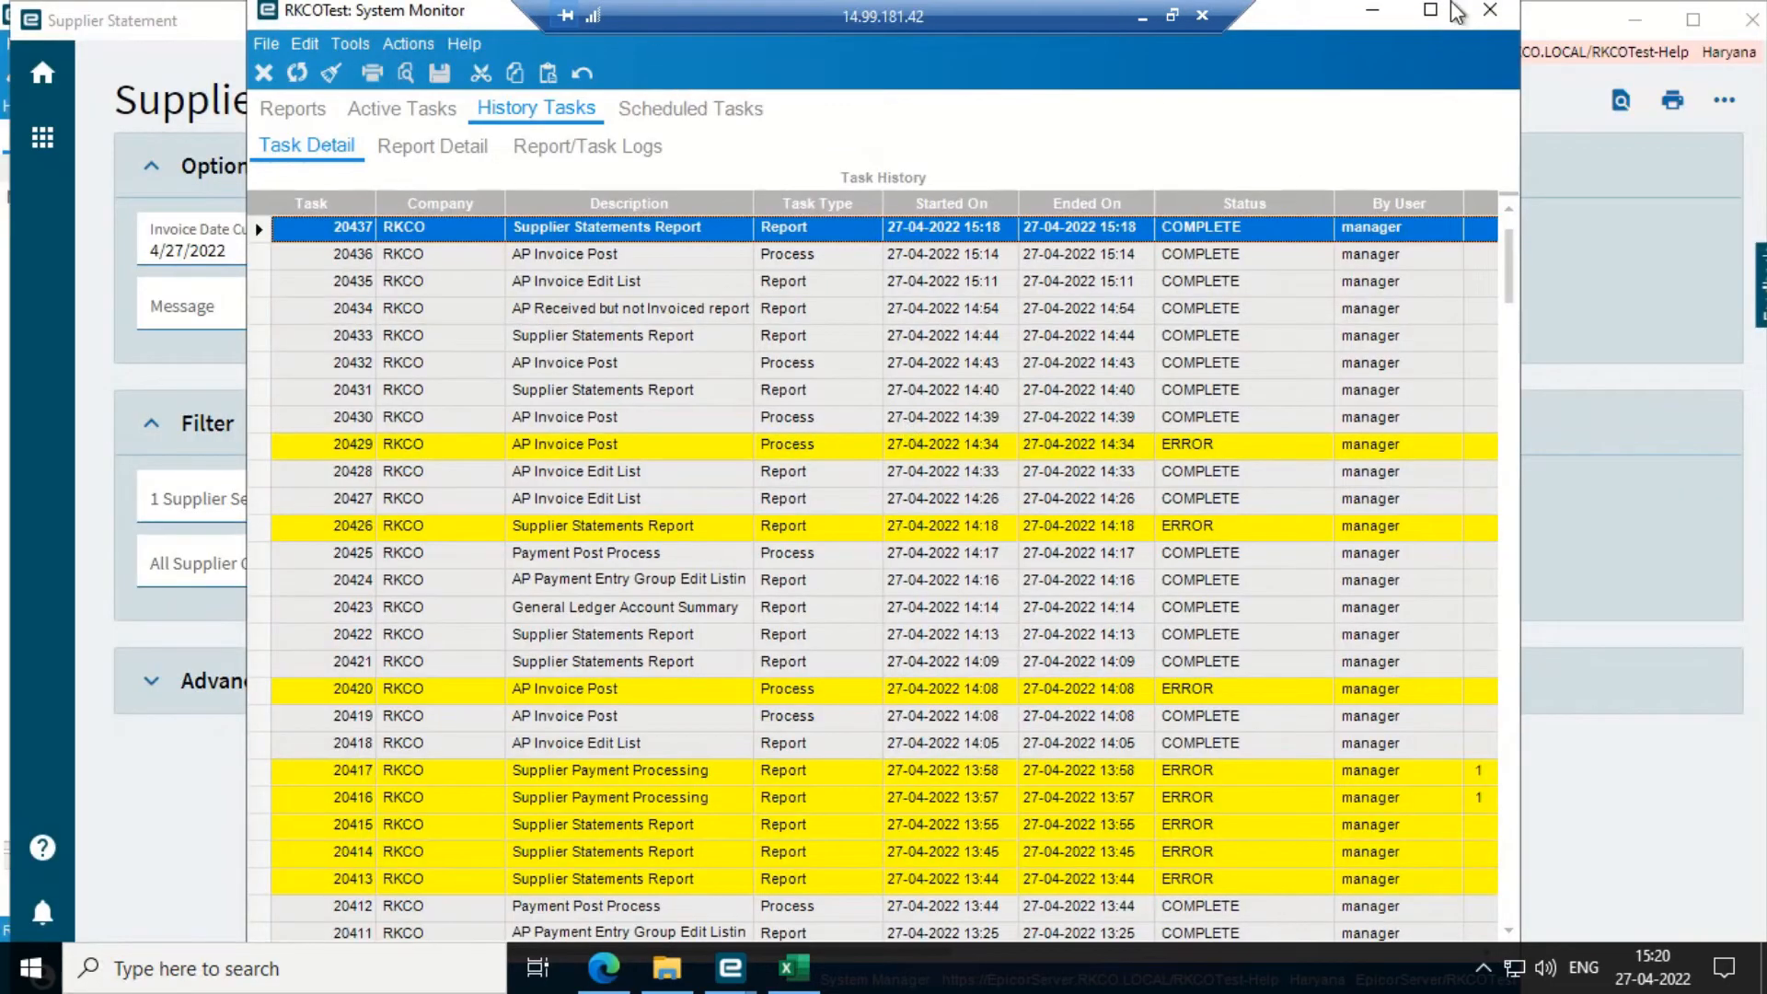
- Close the Supplier Statements Report and reopen AP Adjustment Entry from General Operations
left_click(1372, 9)
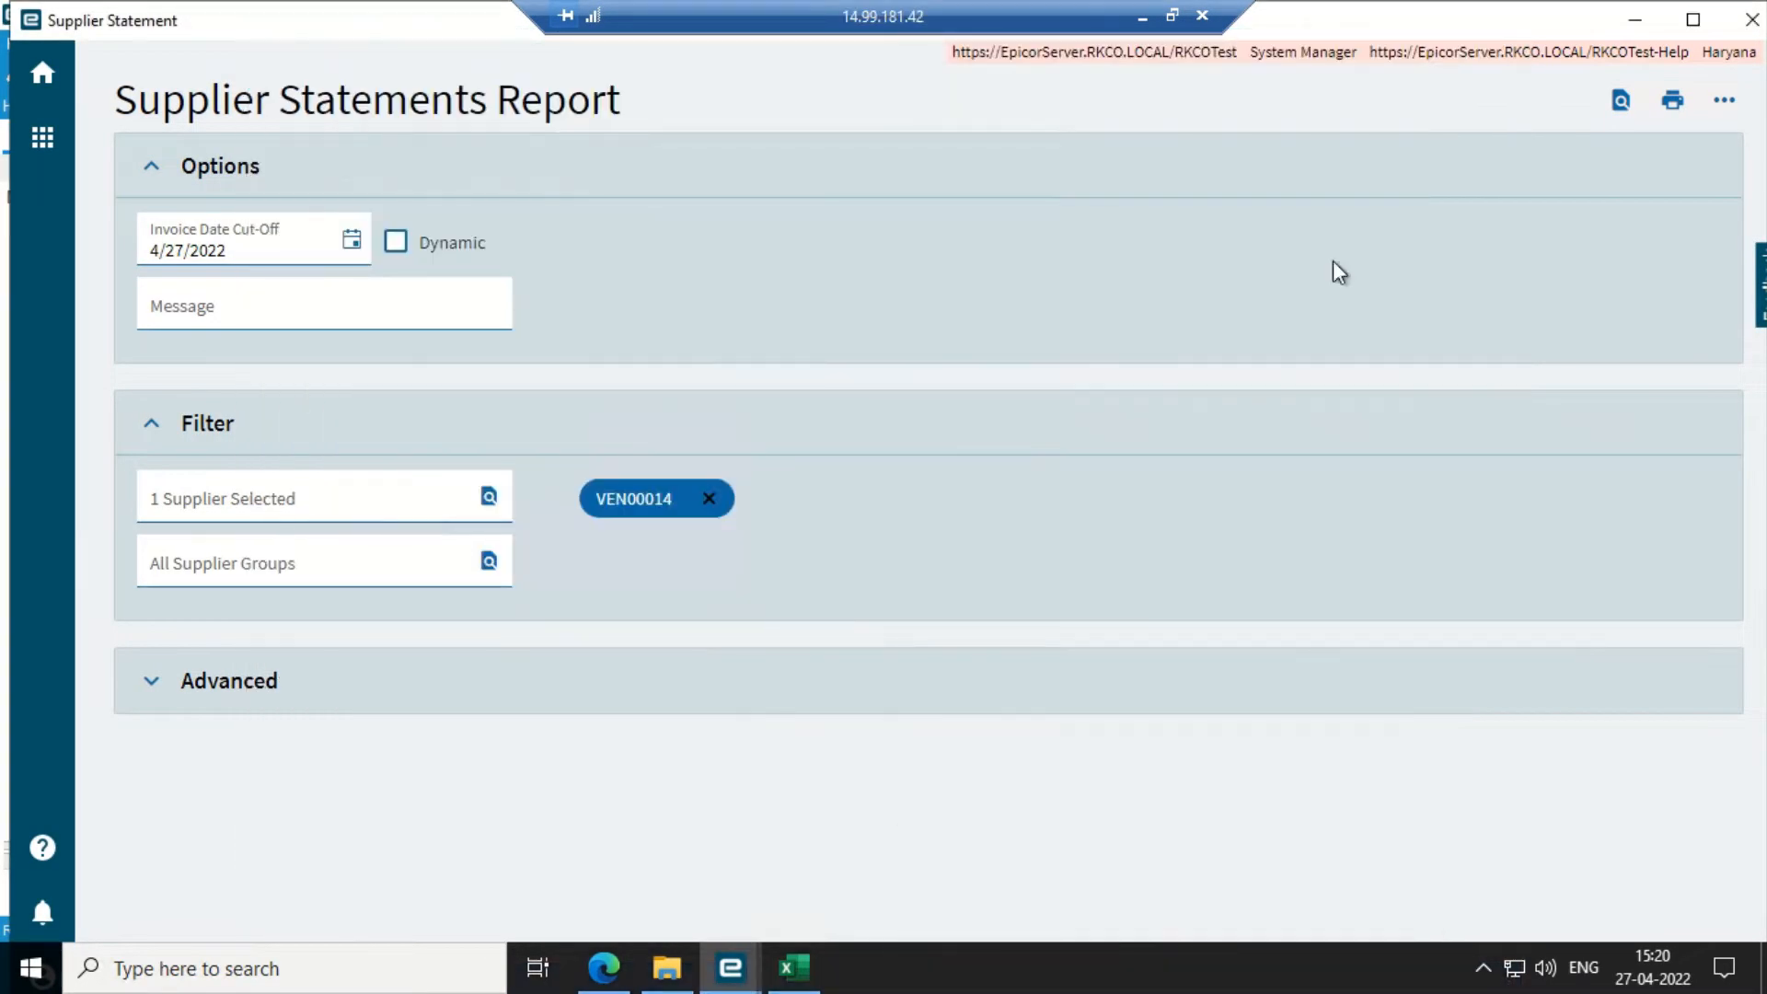
left_click(1752, 19)
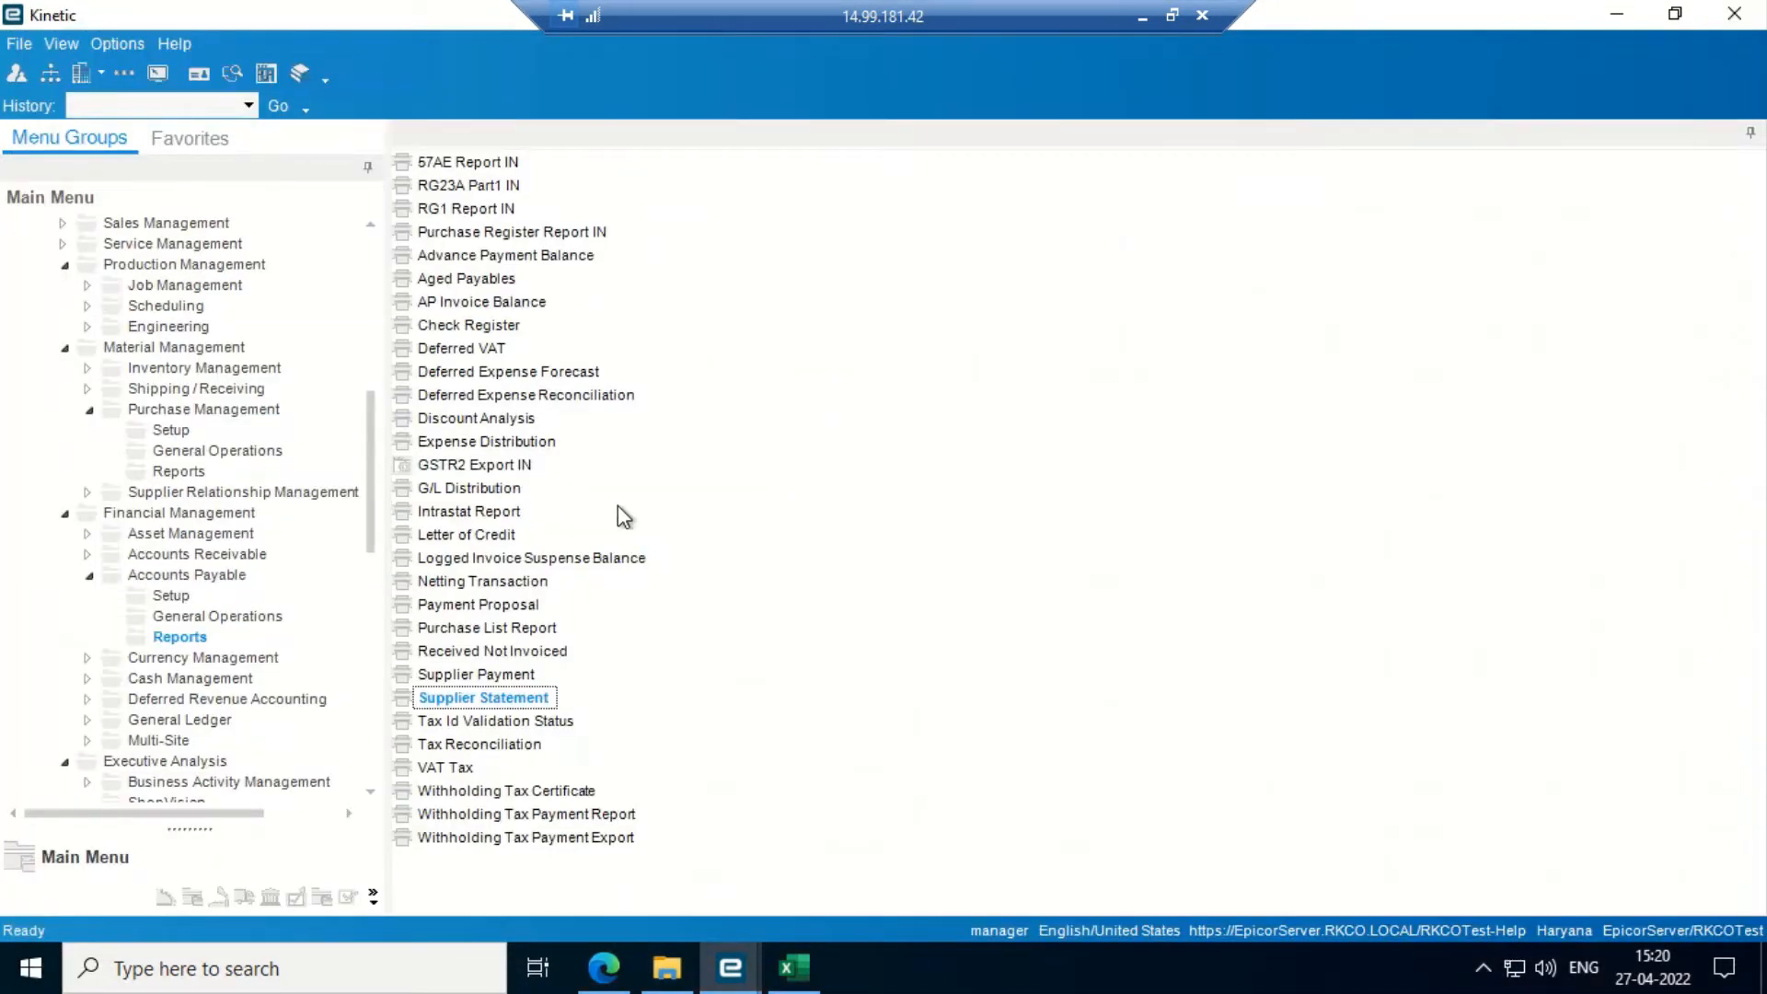
left_click(161, 619)
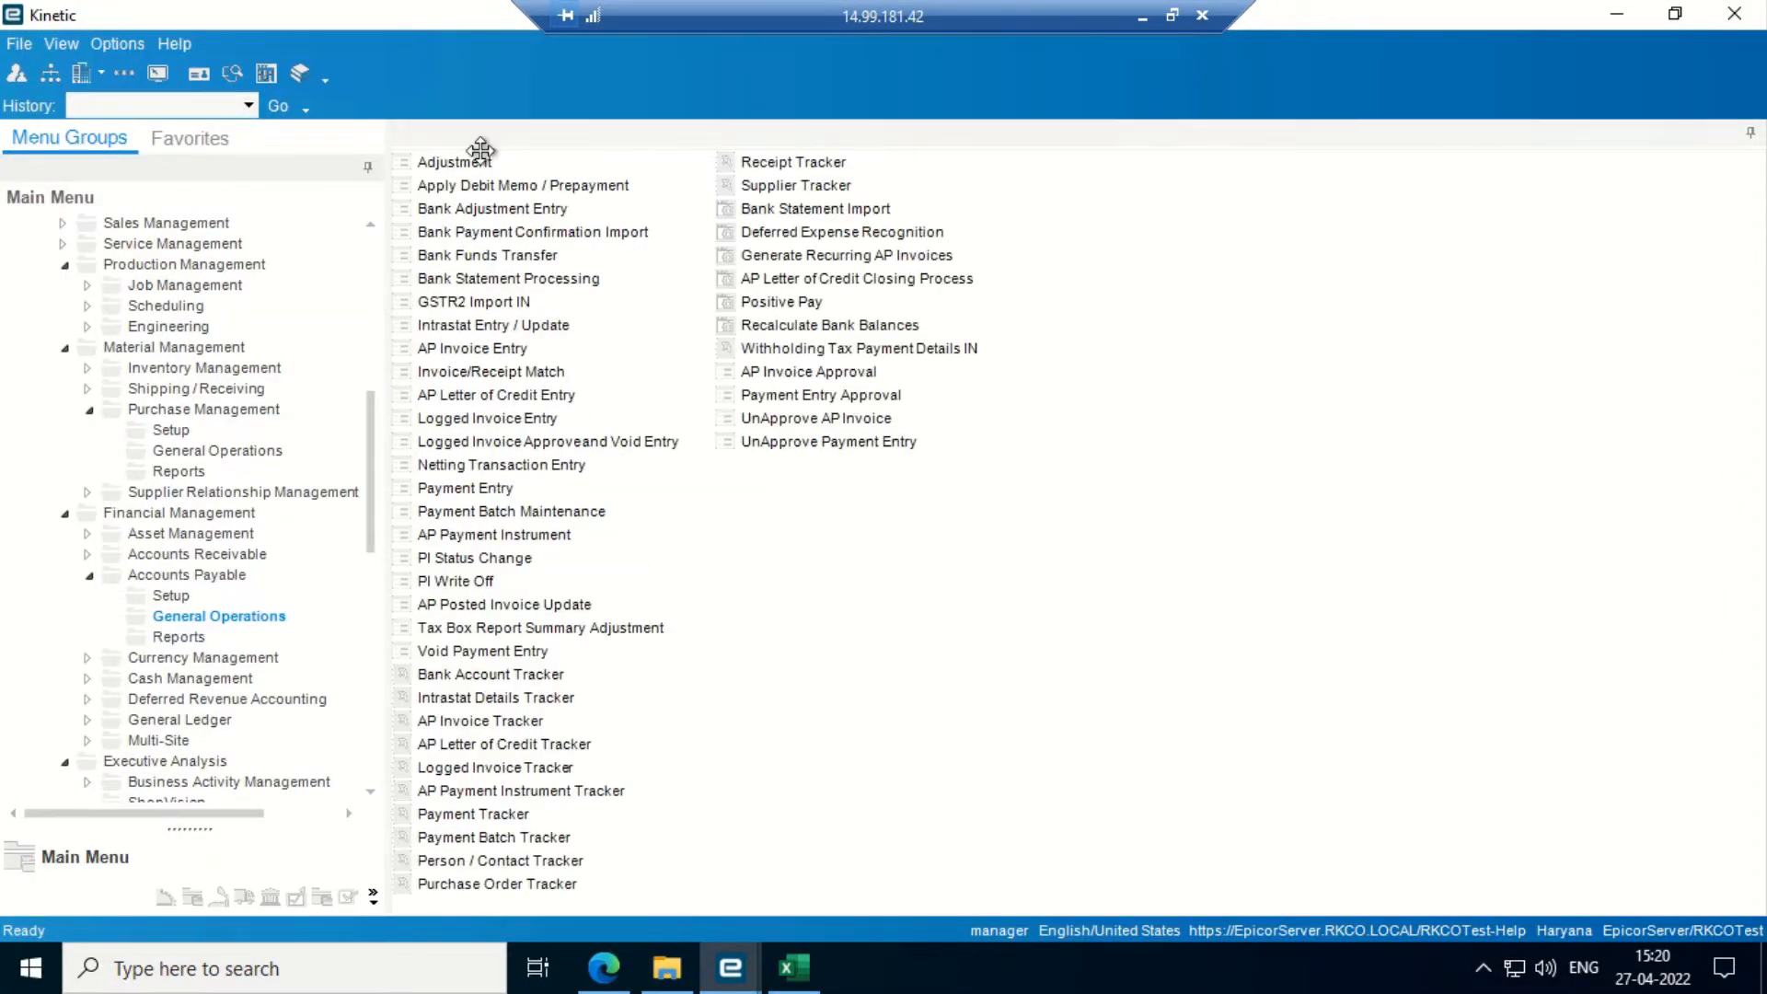
left_click(451, 163)
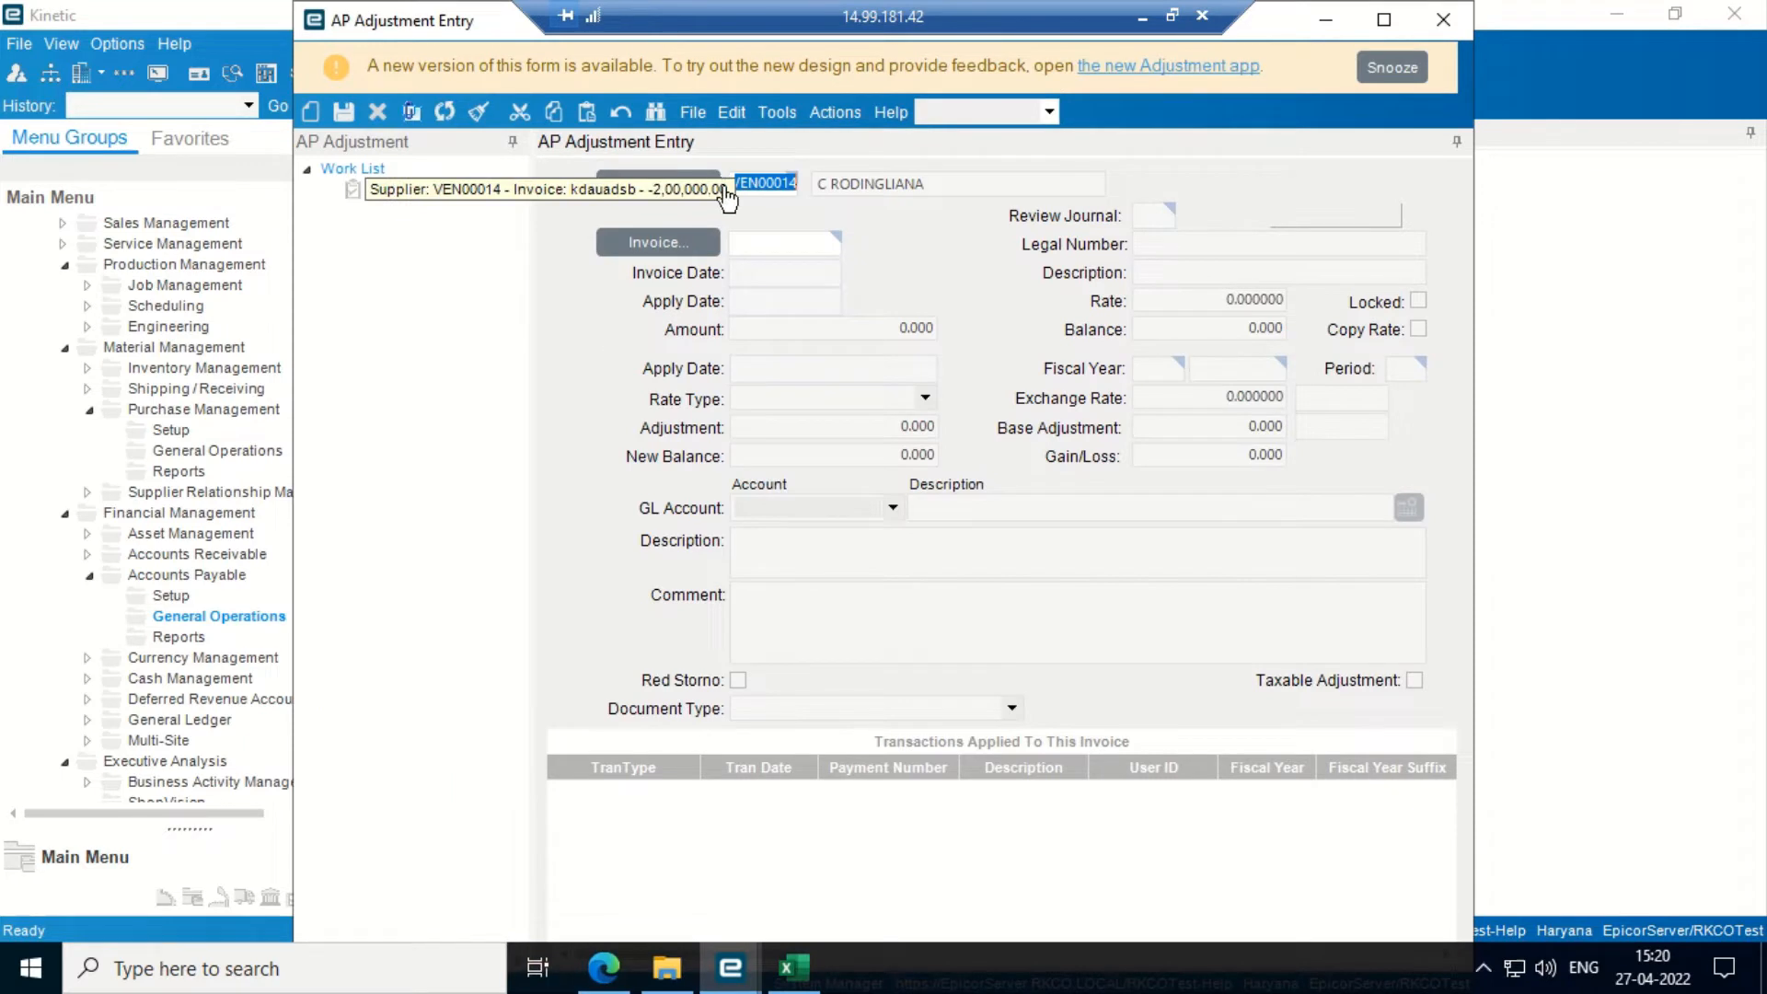
- Select invoice kdauadsb, now showing an 800,000.00 balance, for adjustment
left_click(697, 243)
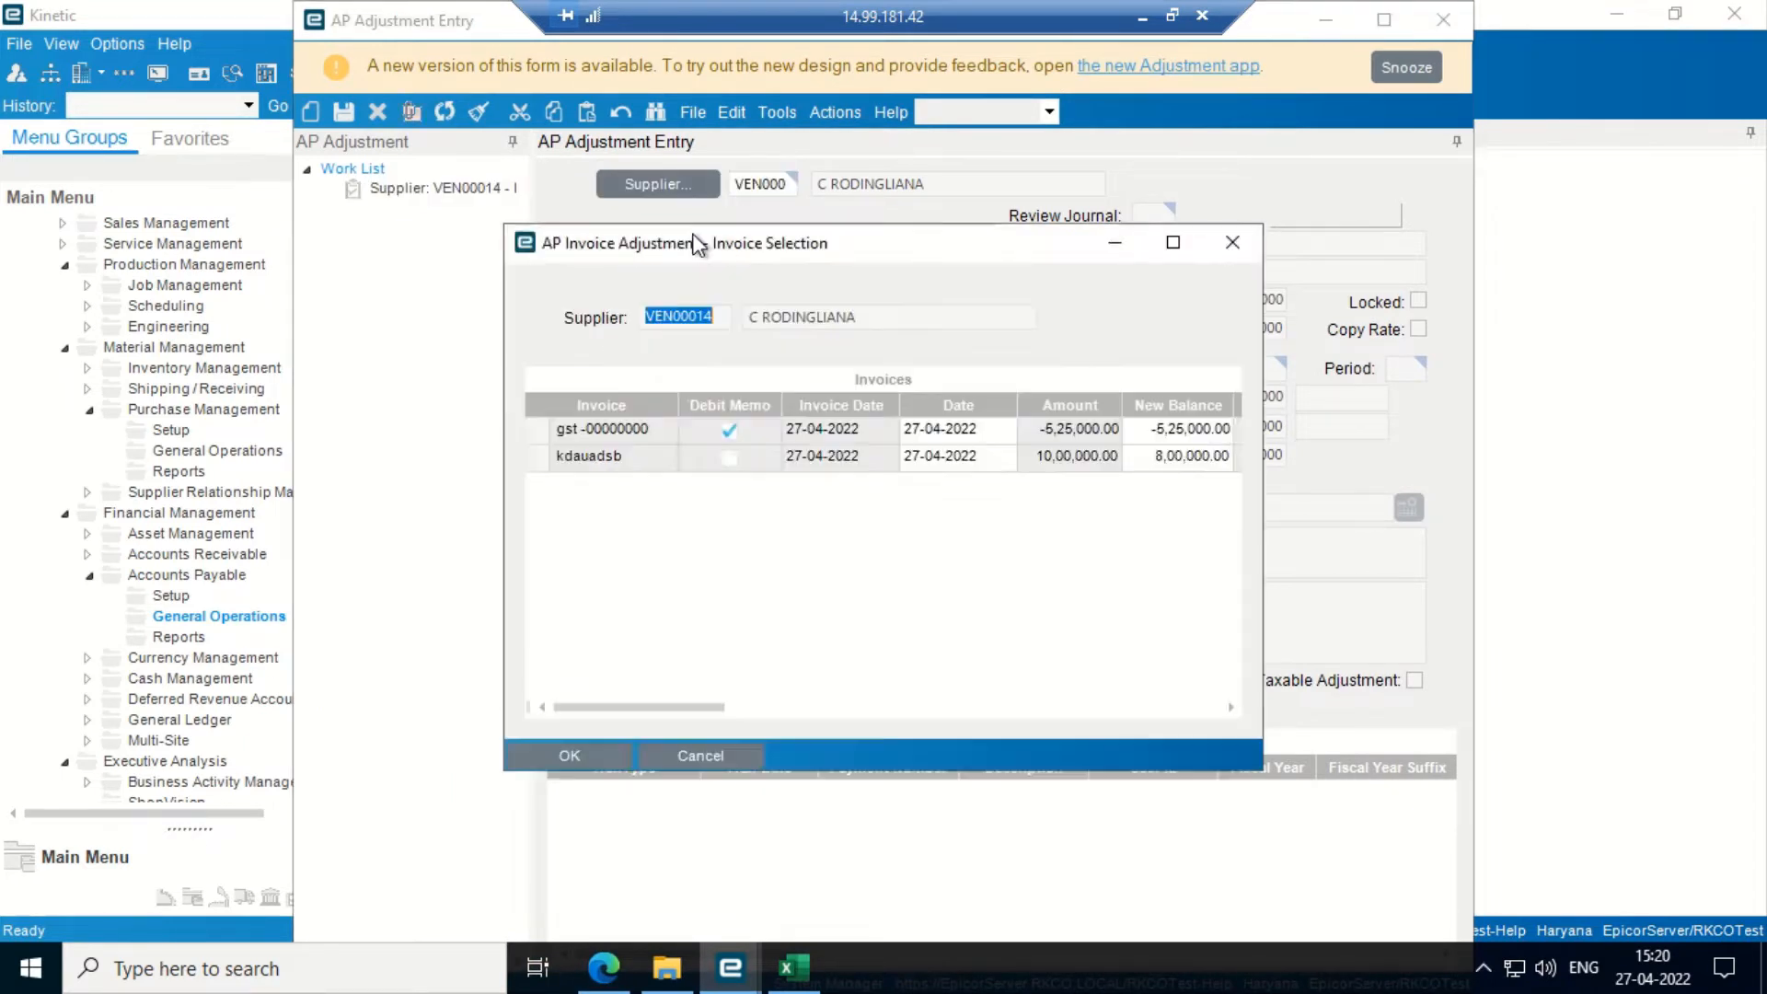
left_click(1172, 241)
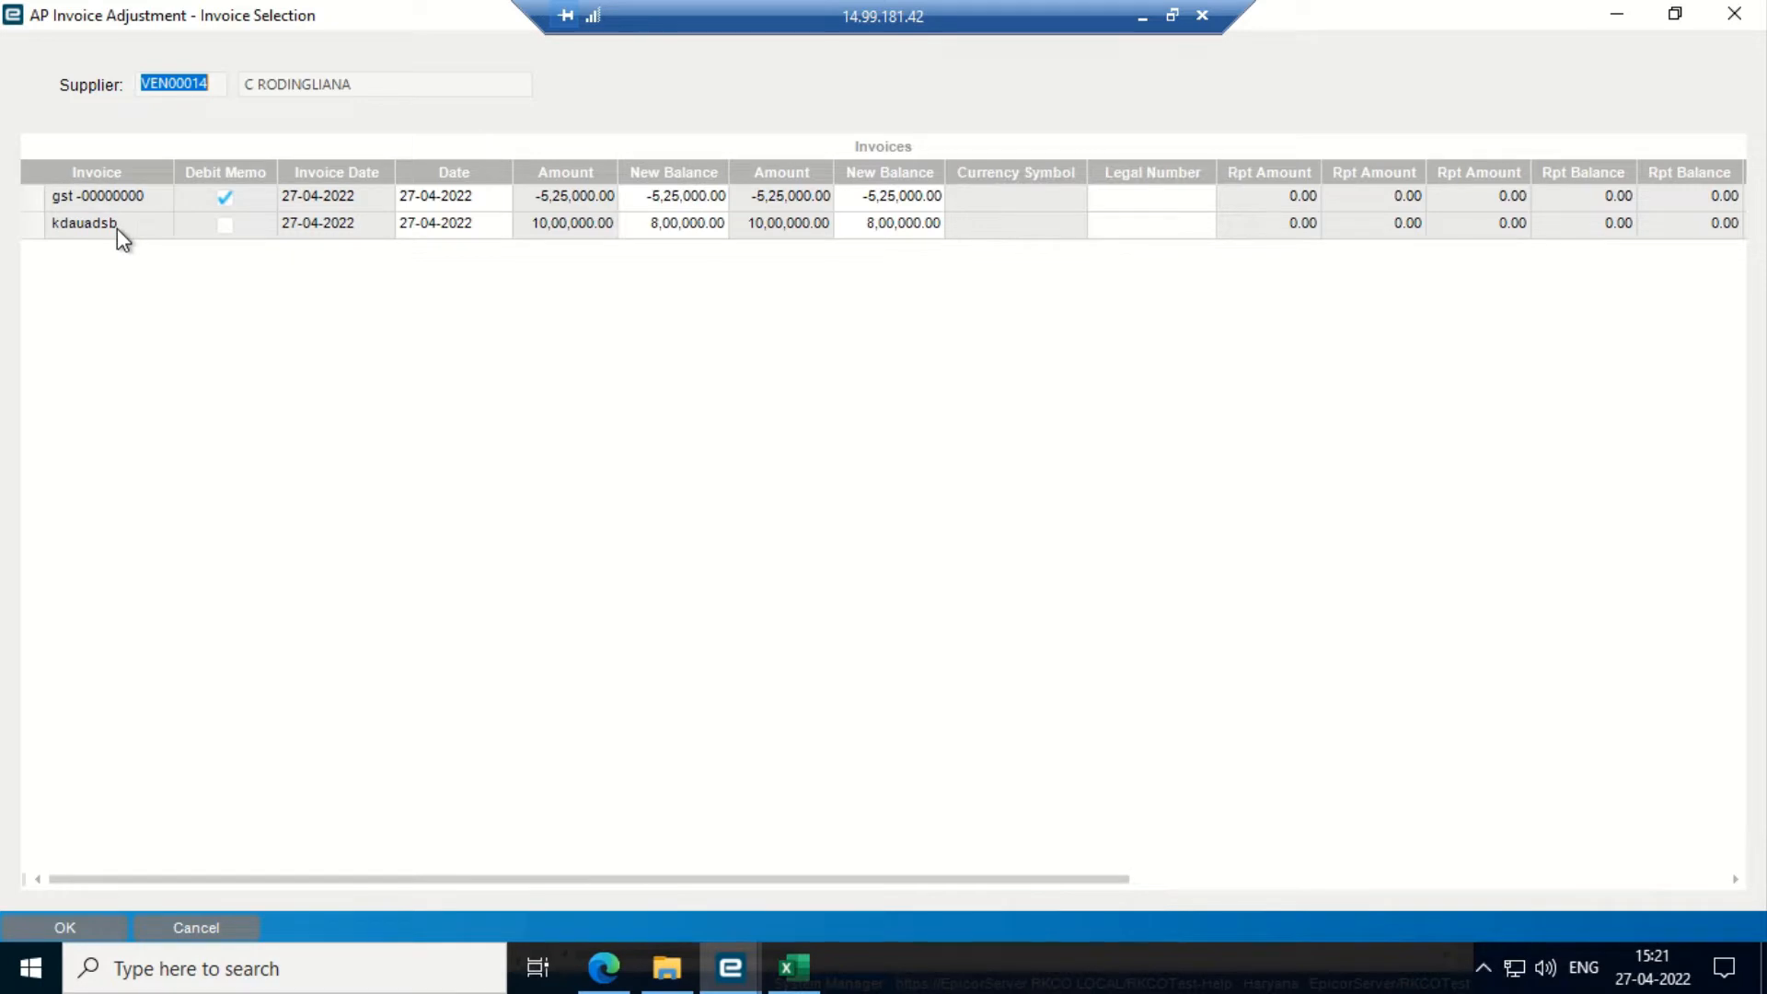
left_click(24, 226)
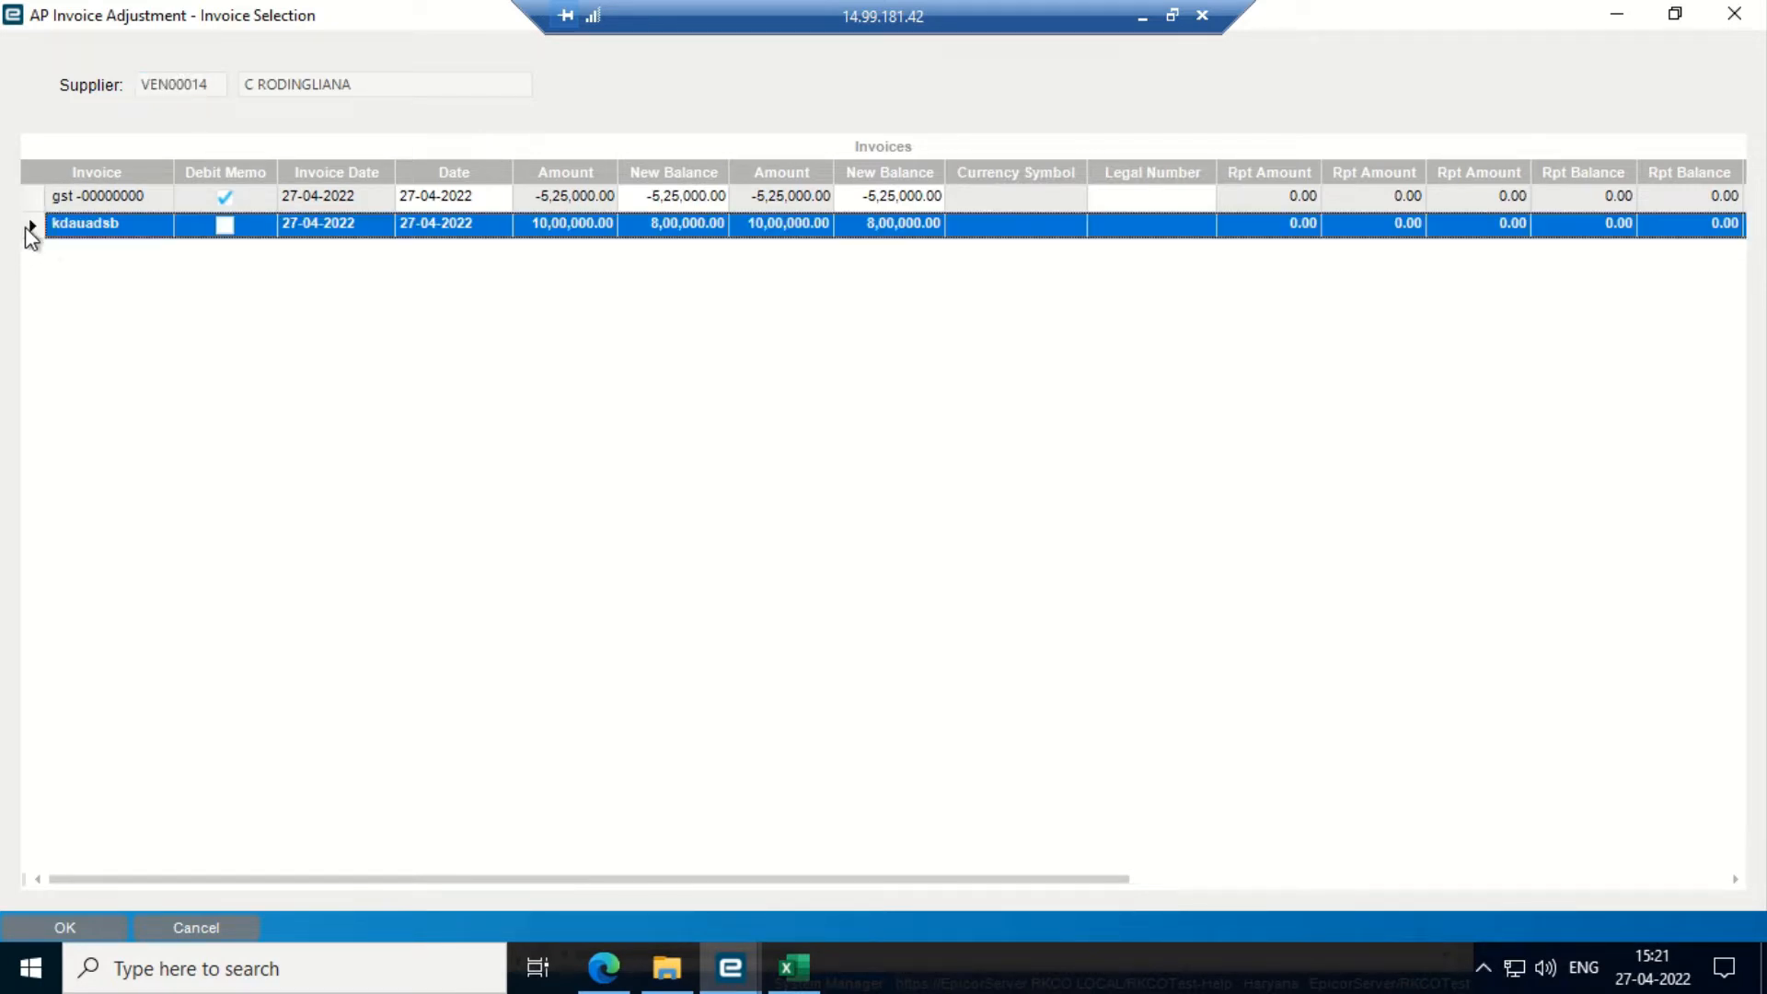
left_click(60, 928)
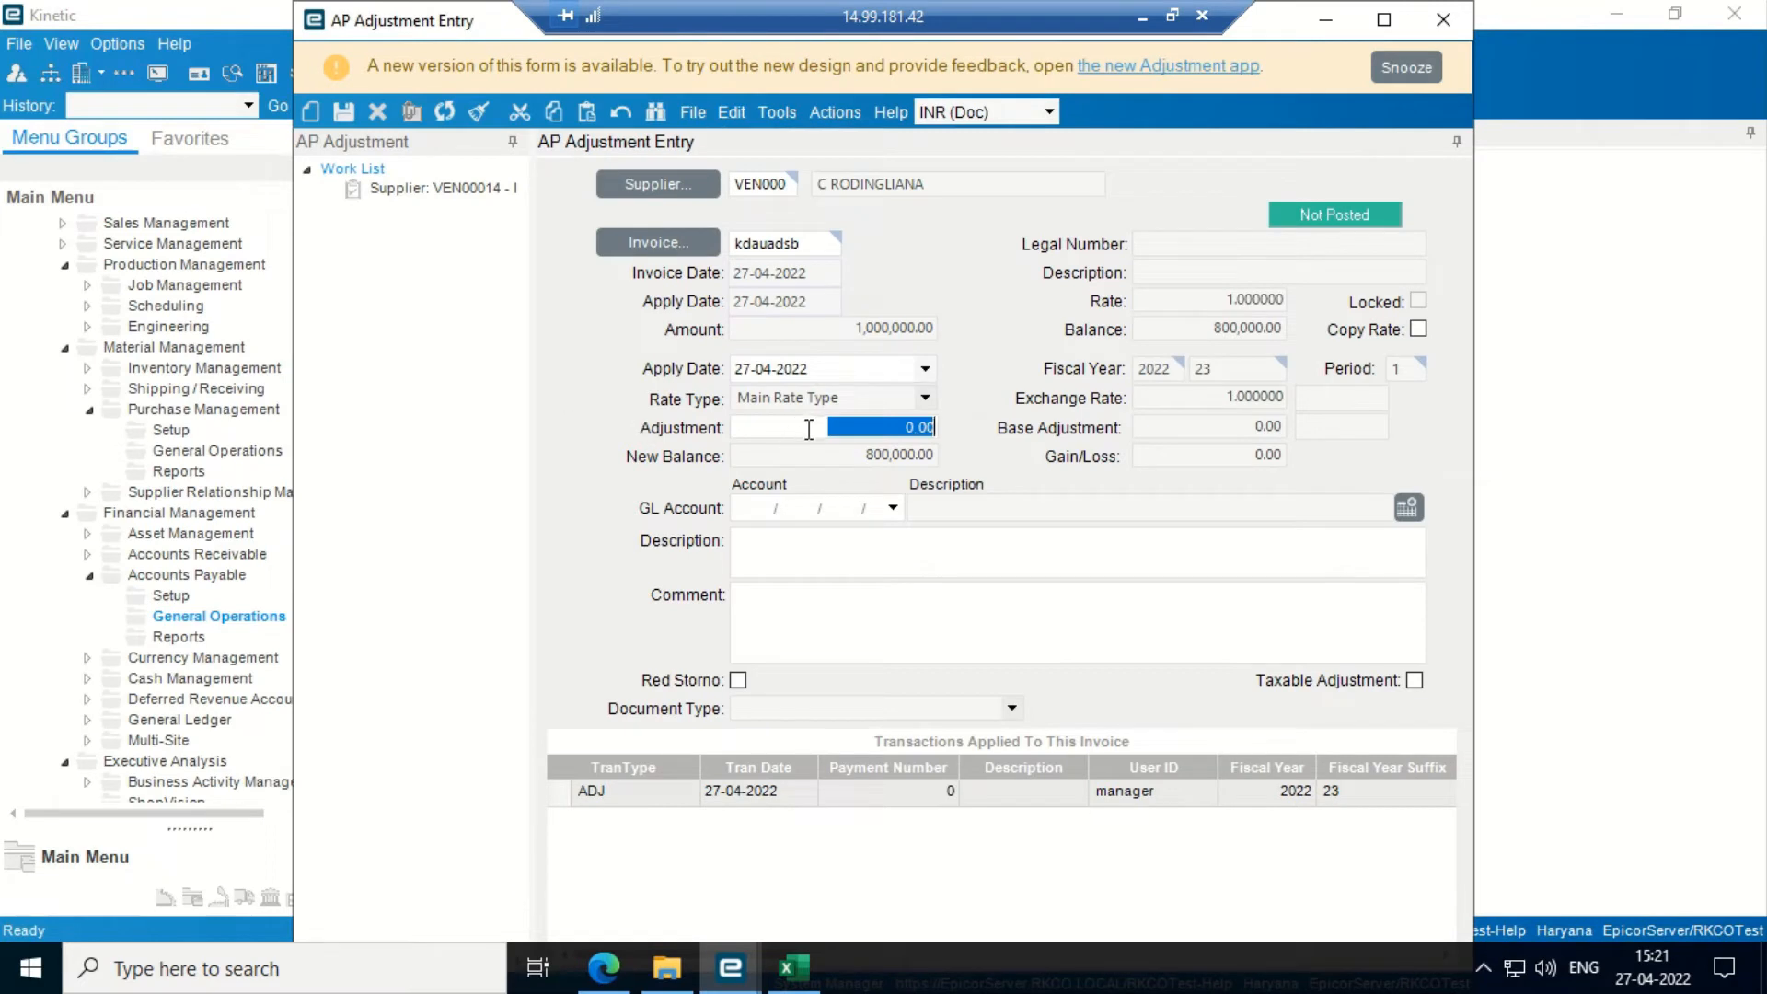
- Enter a -300,000 adjustment on invoice kdauadsb and choose ledger segment 100007 Azad for the GL account
type("-")
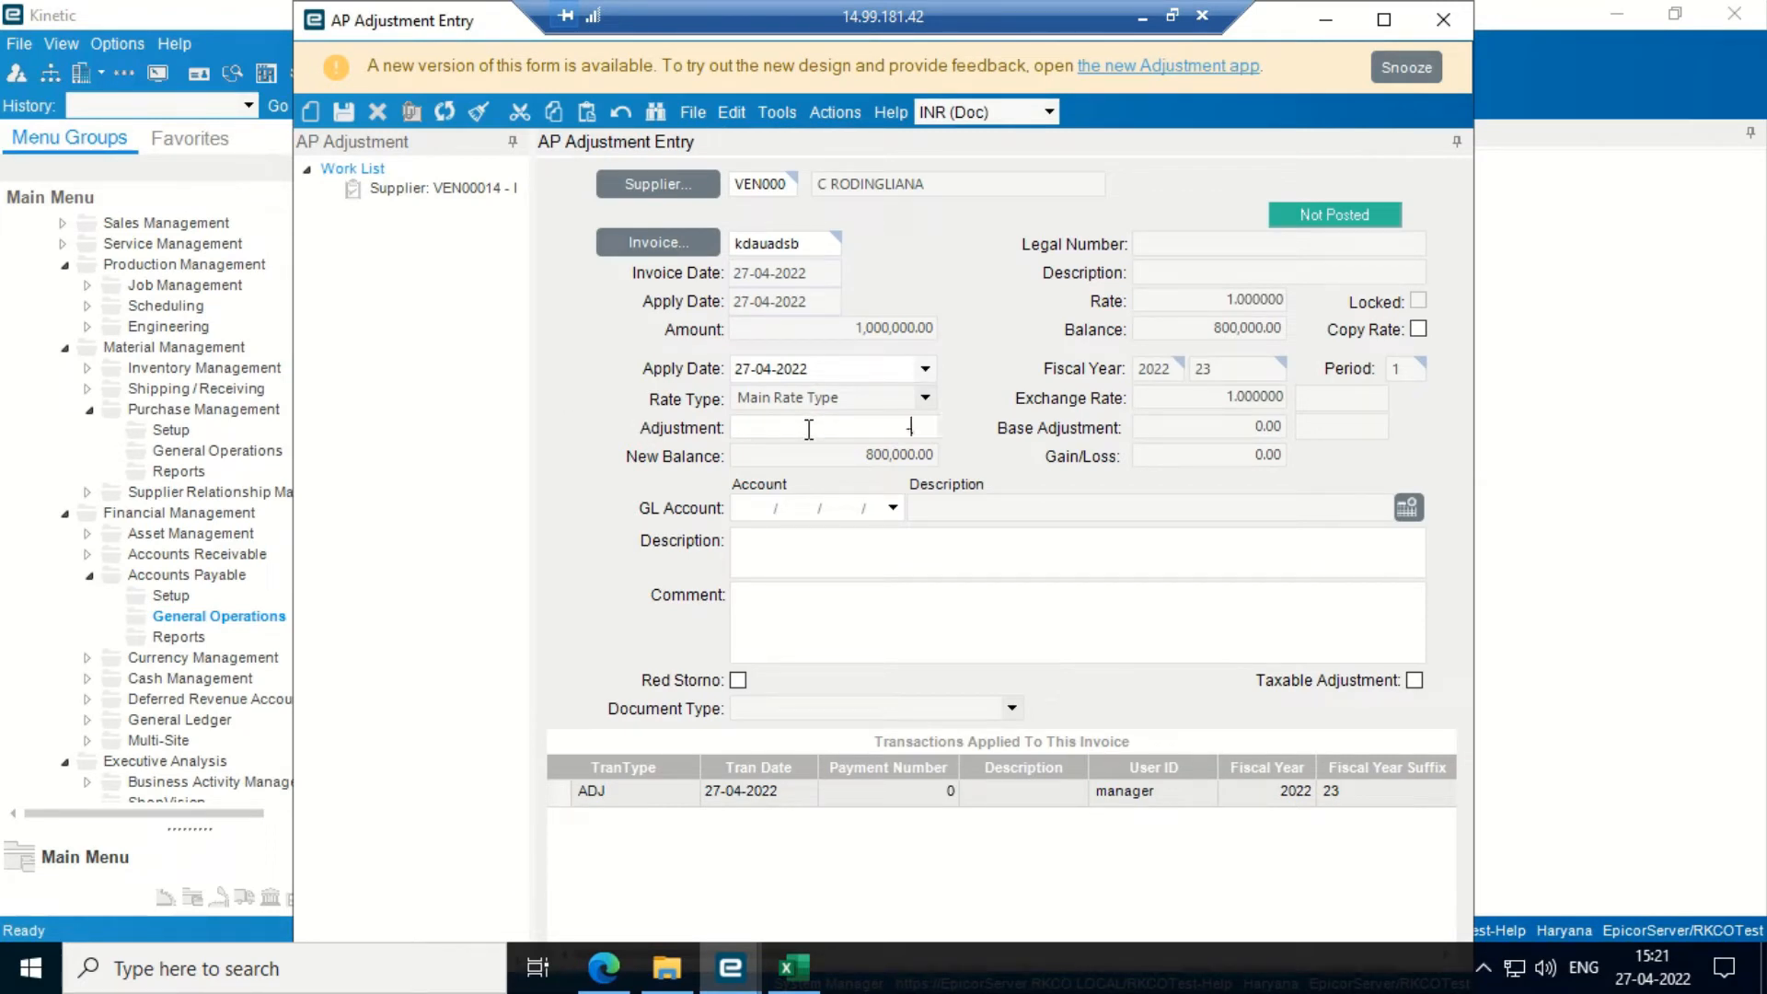
type("300,000")
key("Tab")
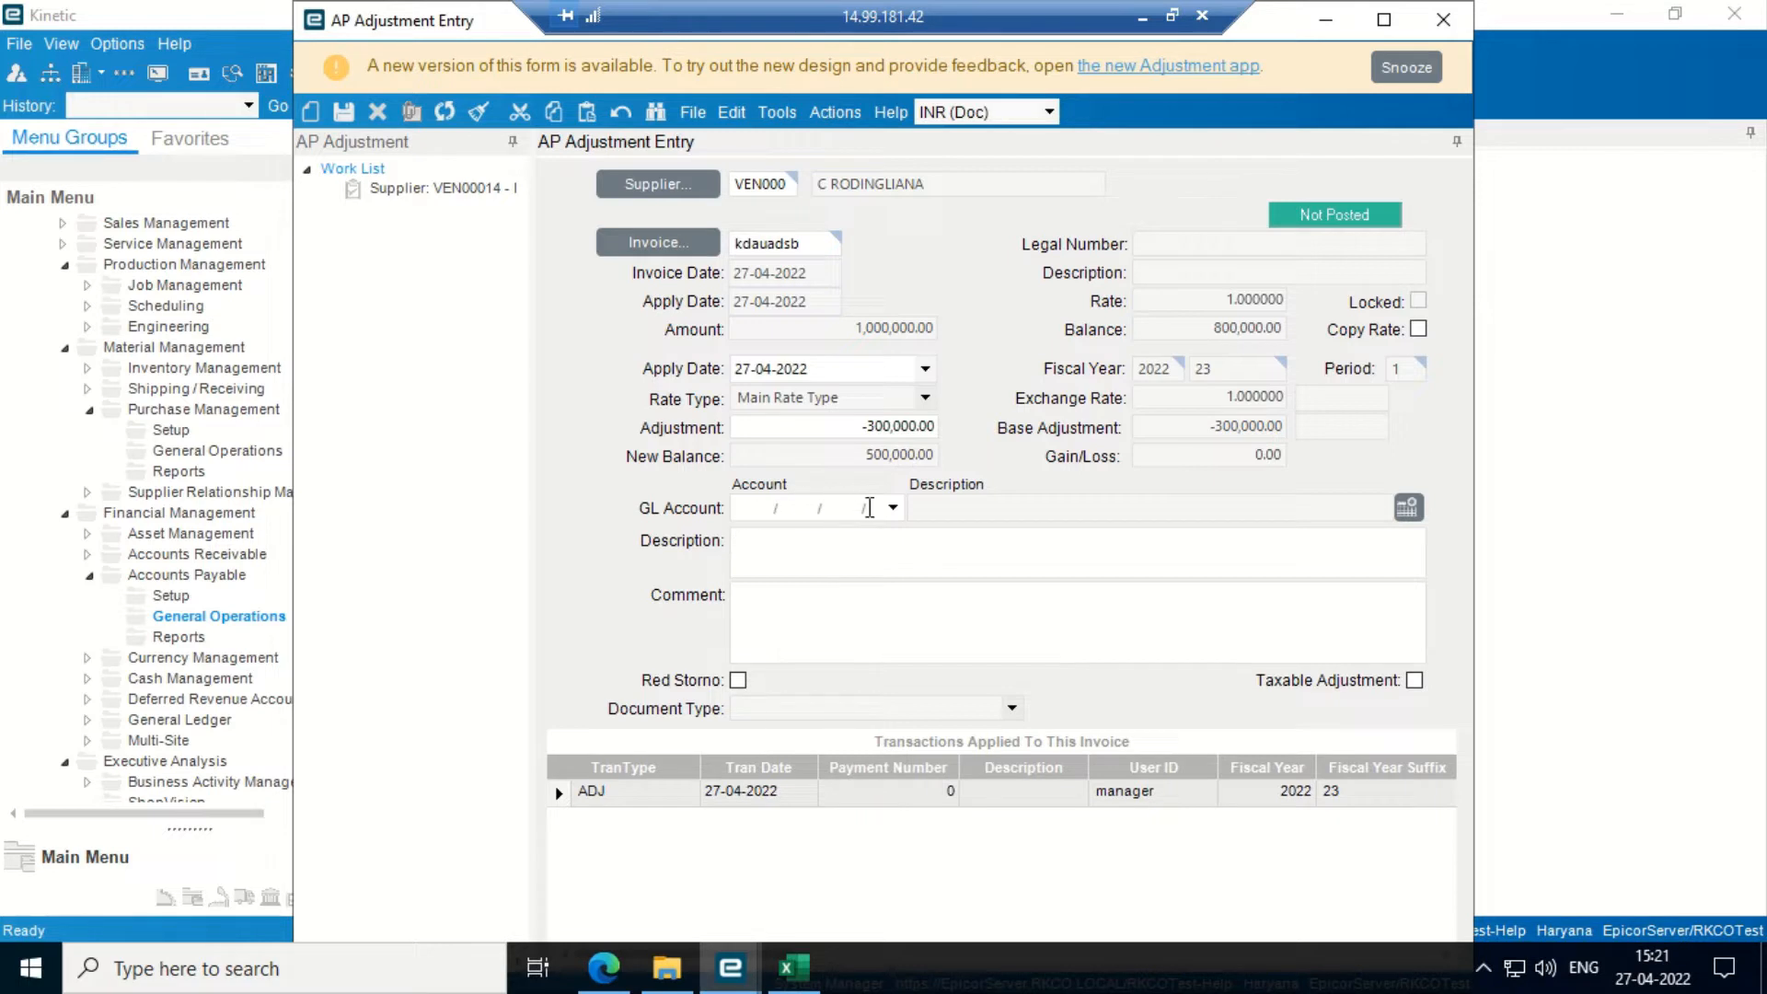
left_click(893, 509)
left_click(788, 565)
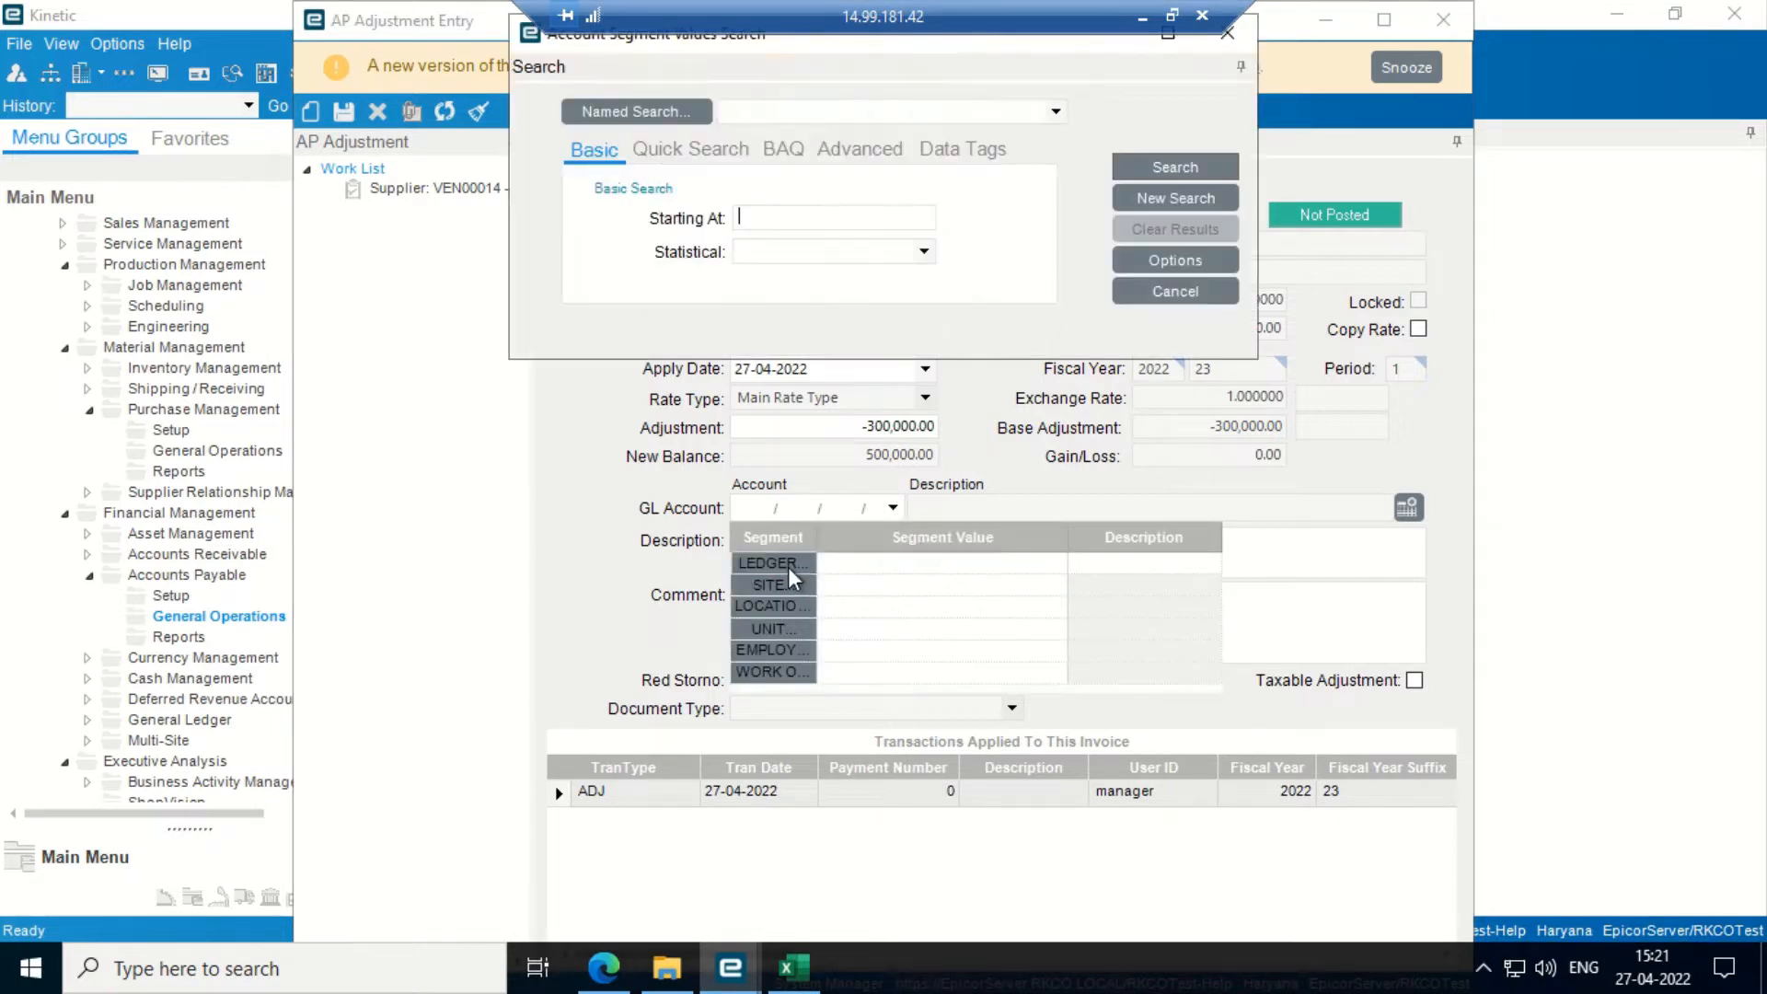
left_click(1170, 167)
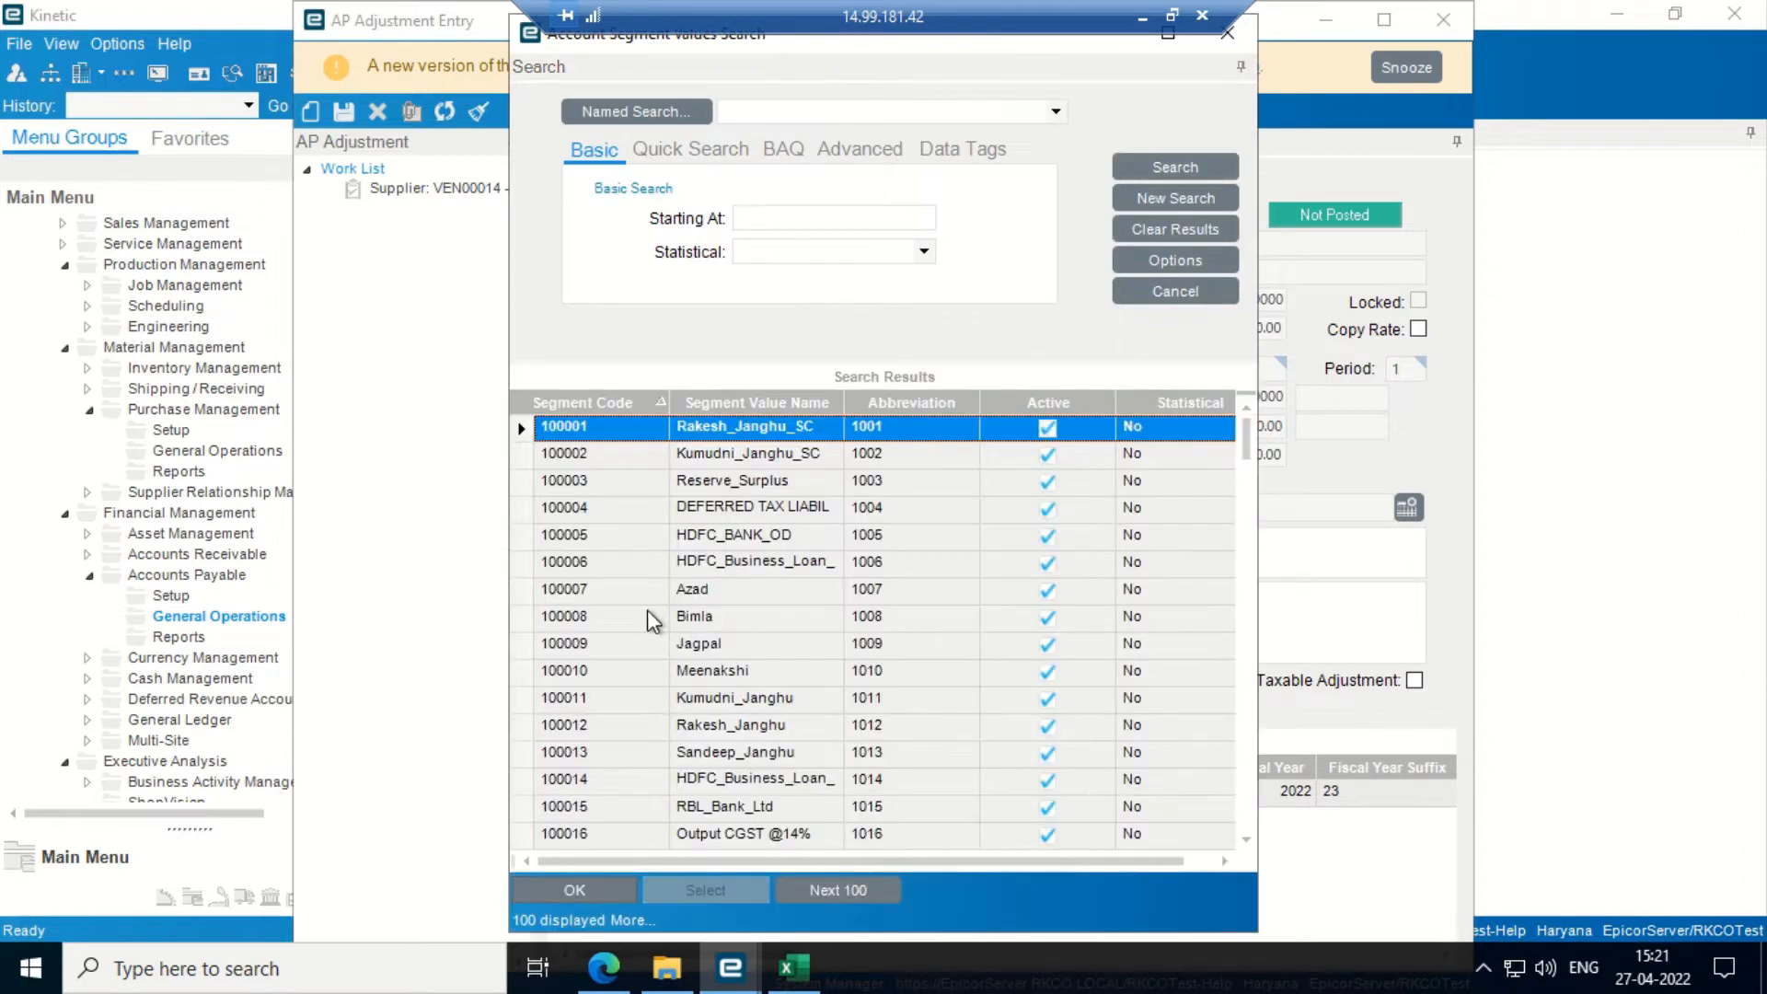
left_click(576, 596)
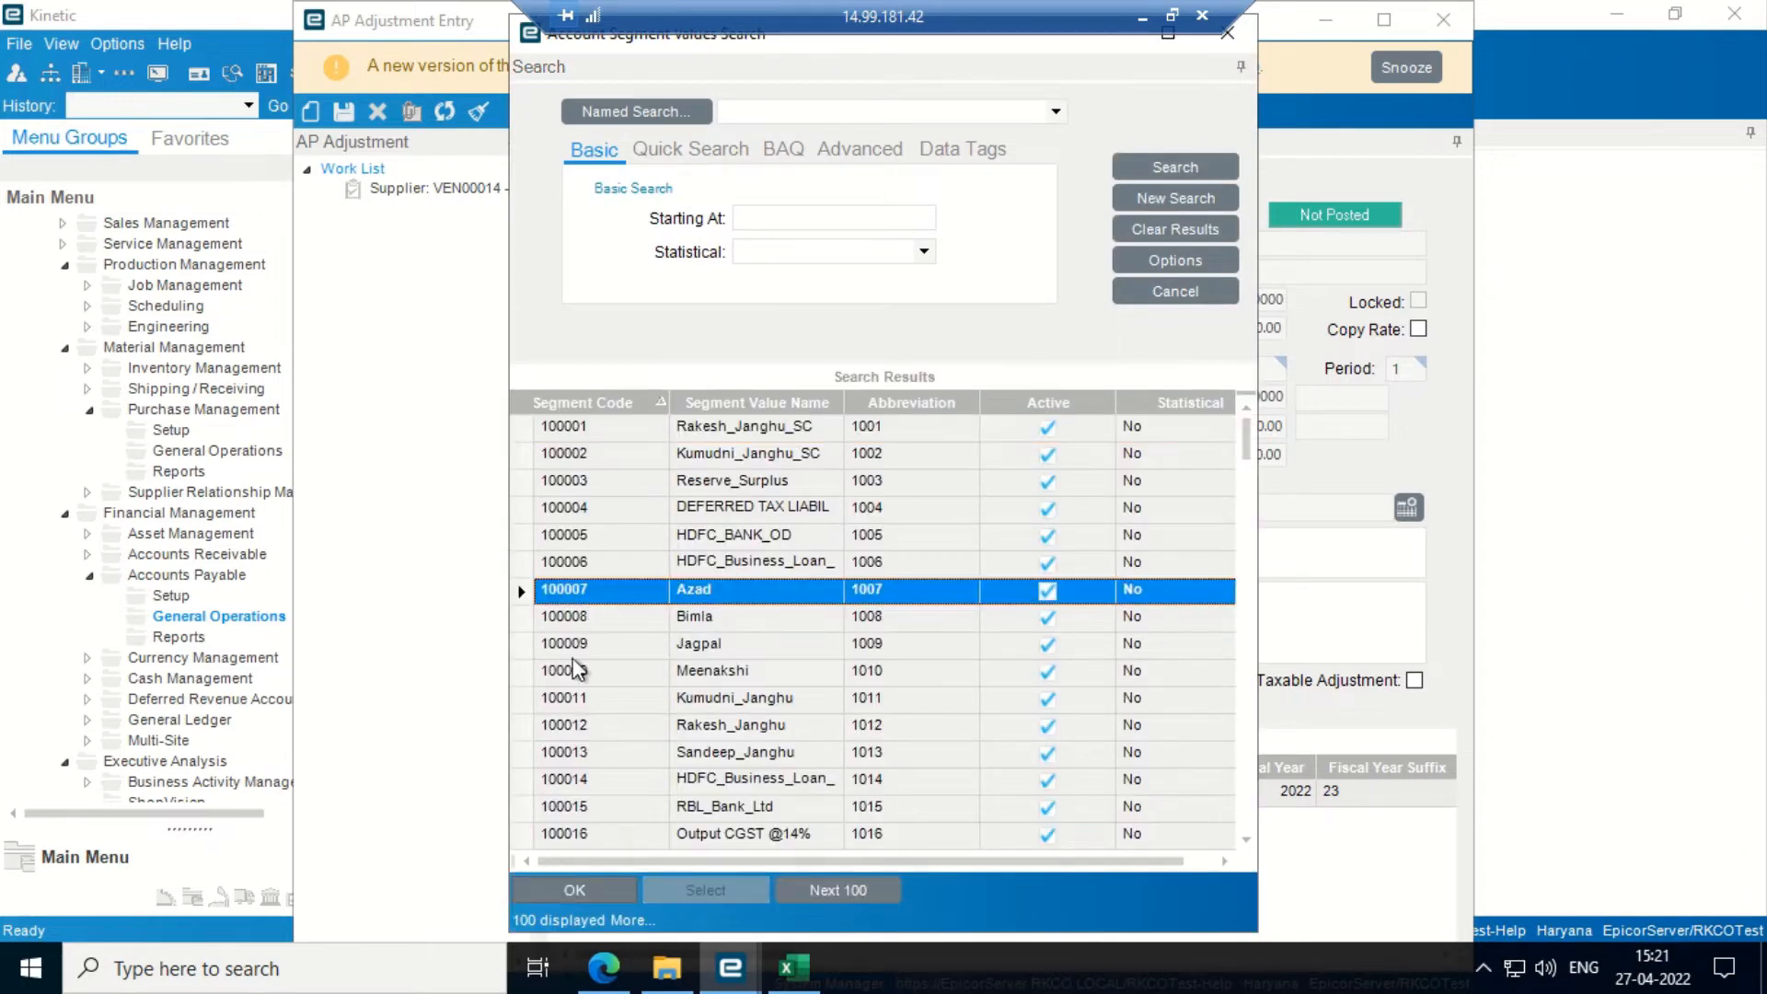
left_click(566, 881)
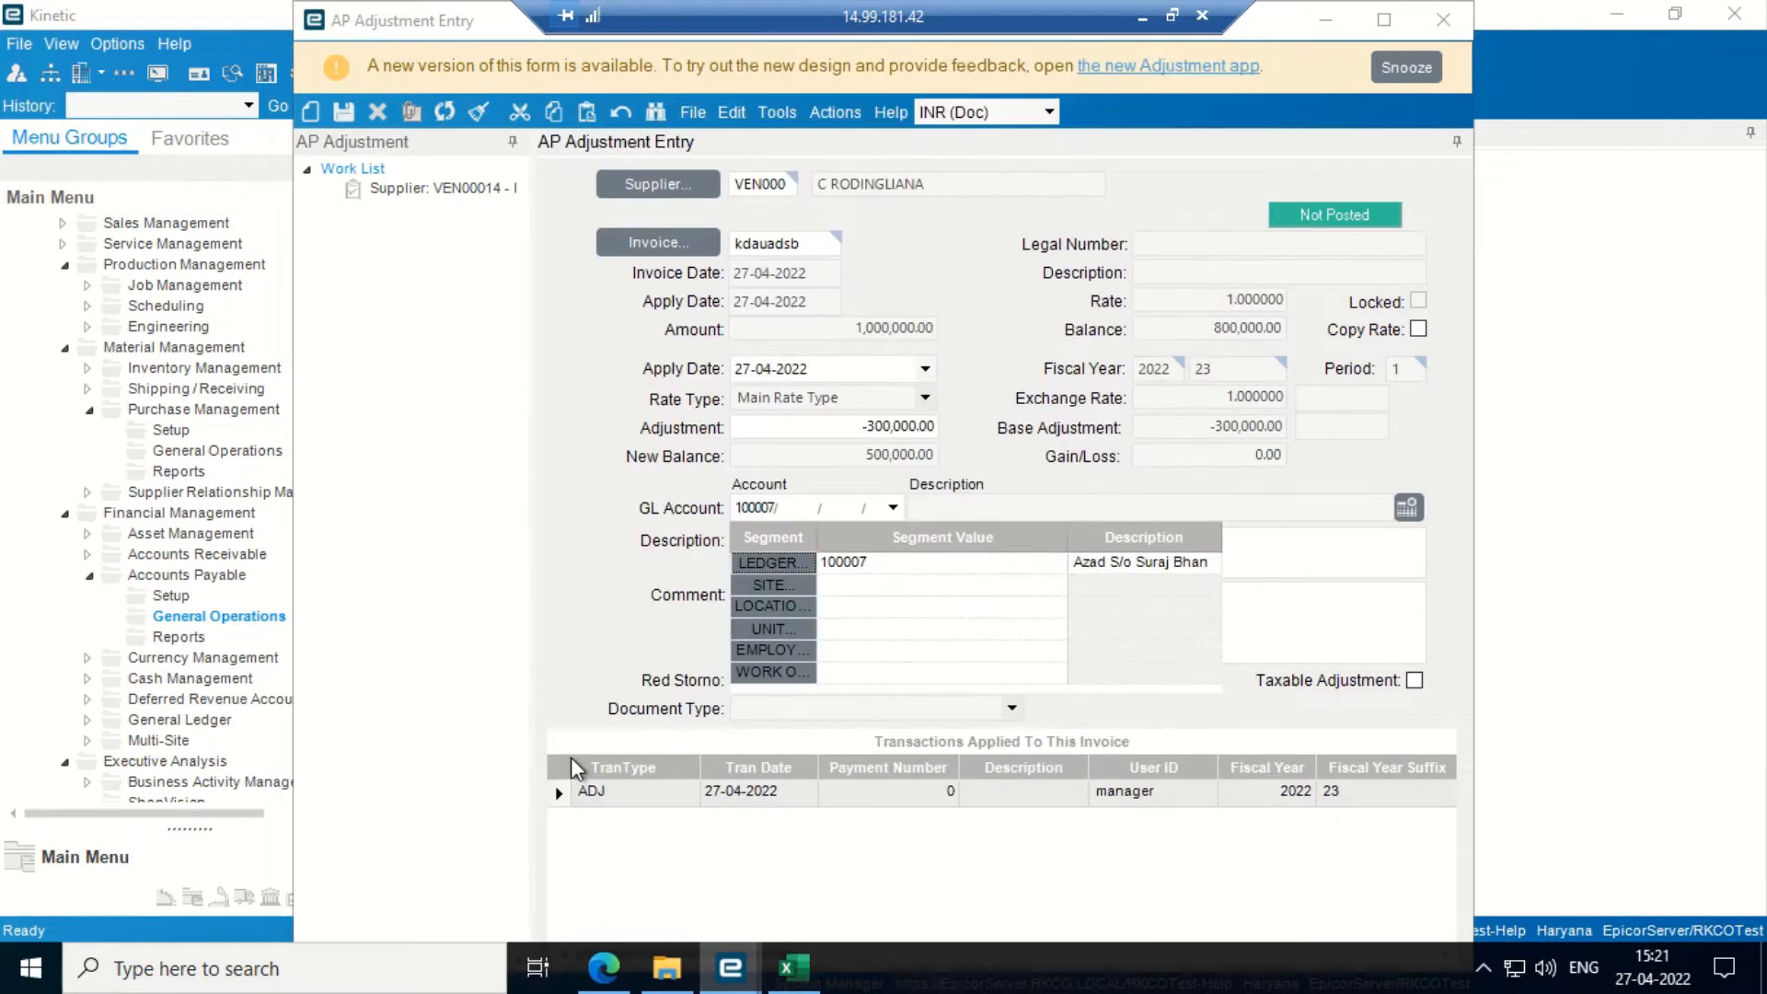
- Save the -300,000 adjustment with ledger account 100007 and close AP Adjustment Entry
left_click(347, 111)
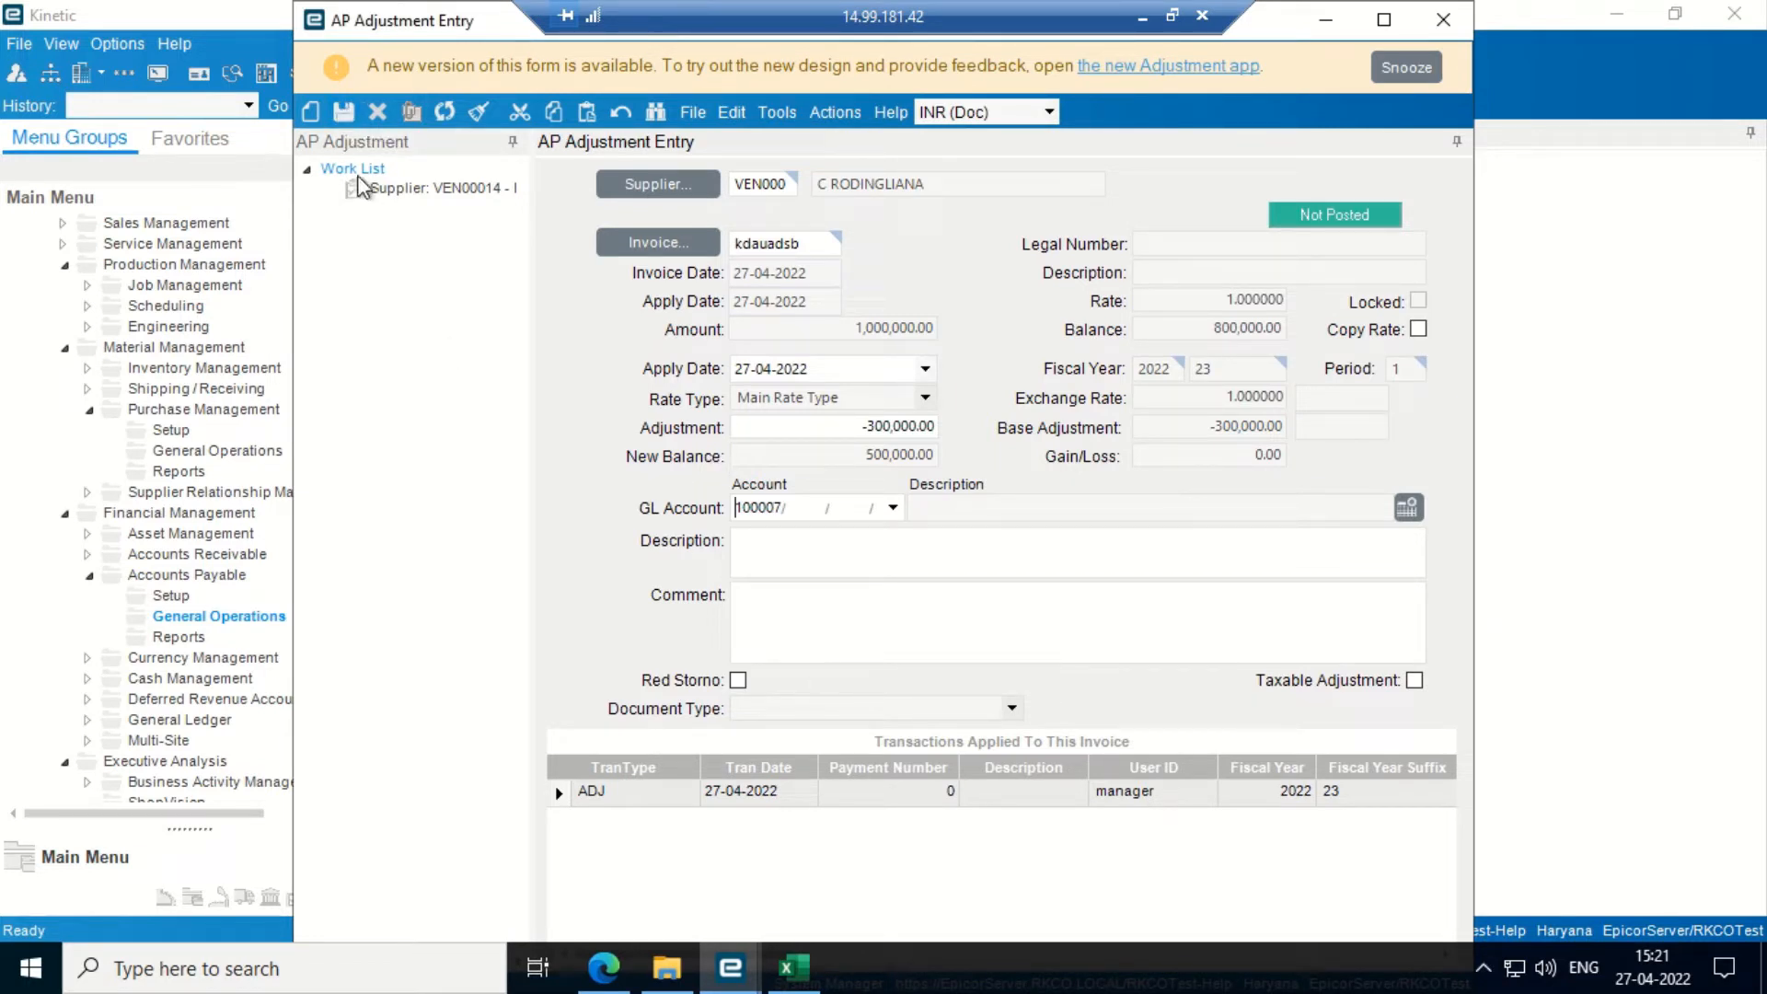
left_click(343, 112)
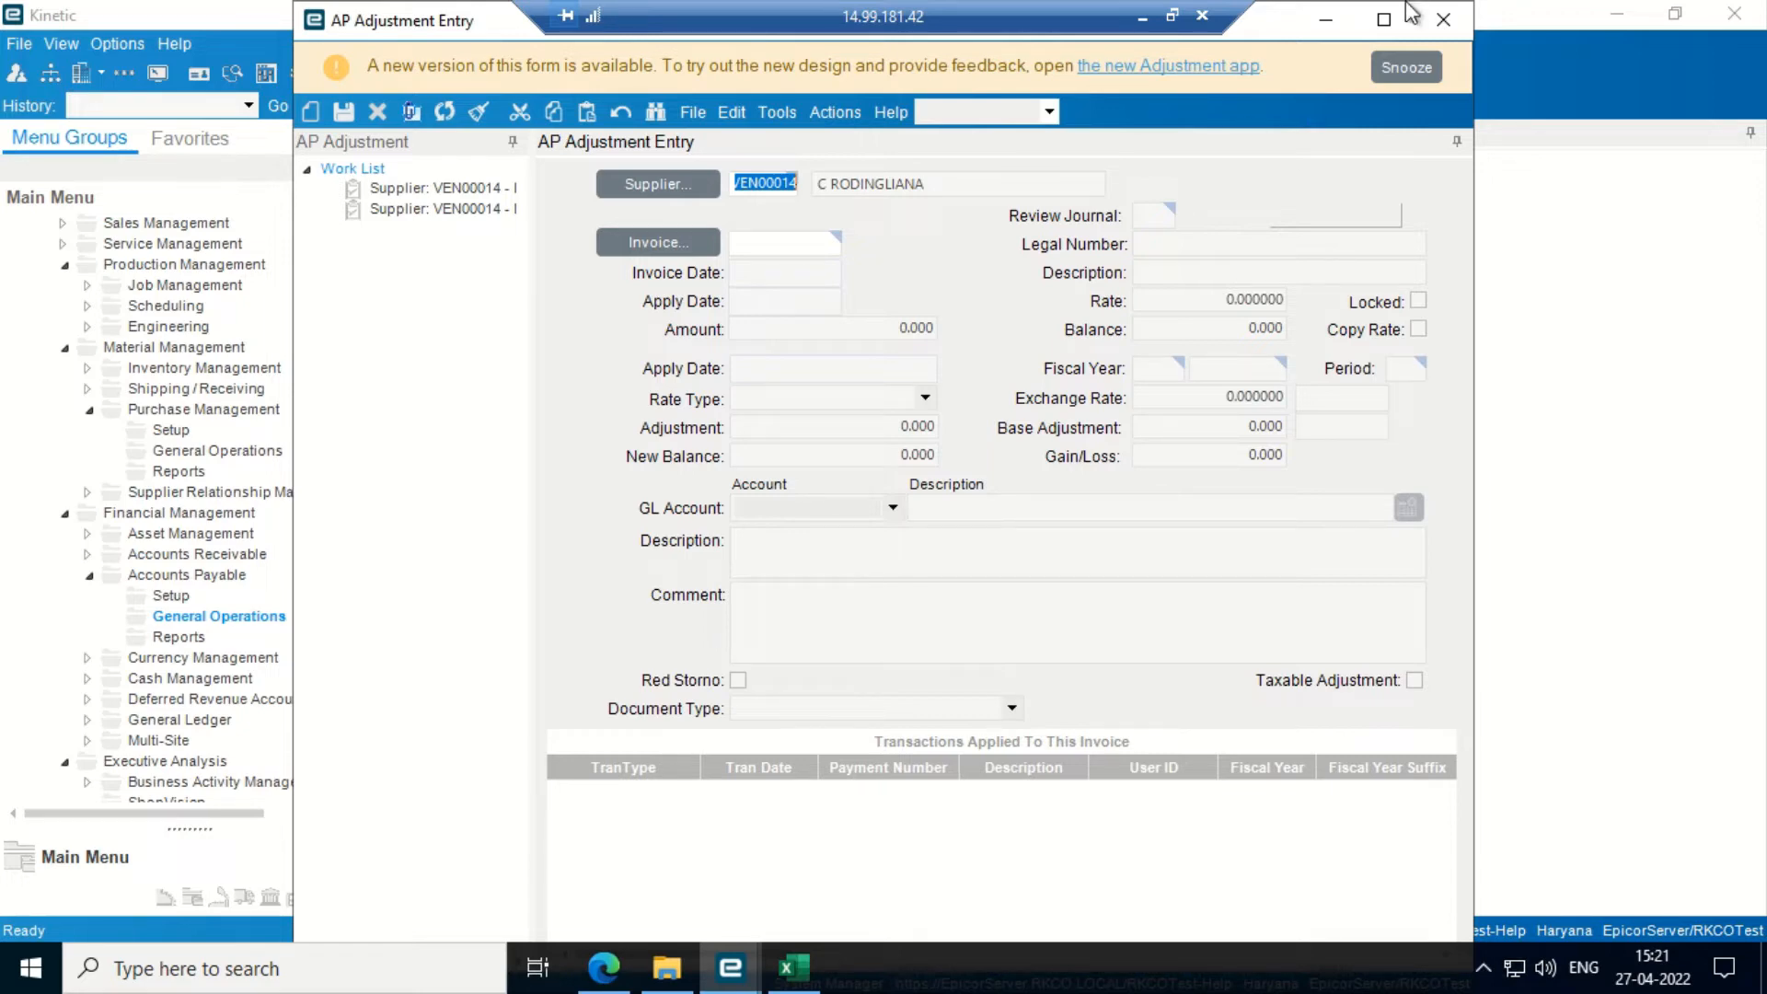
left_click(1430, 24)
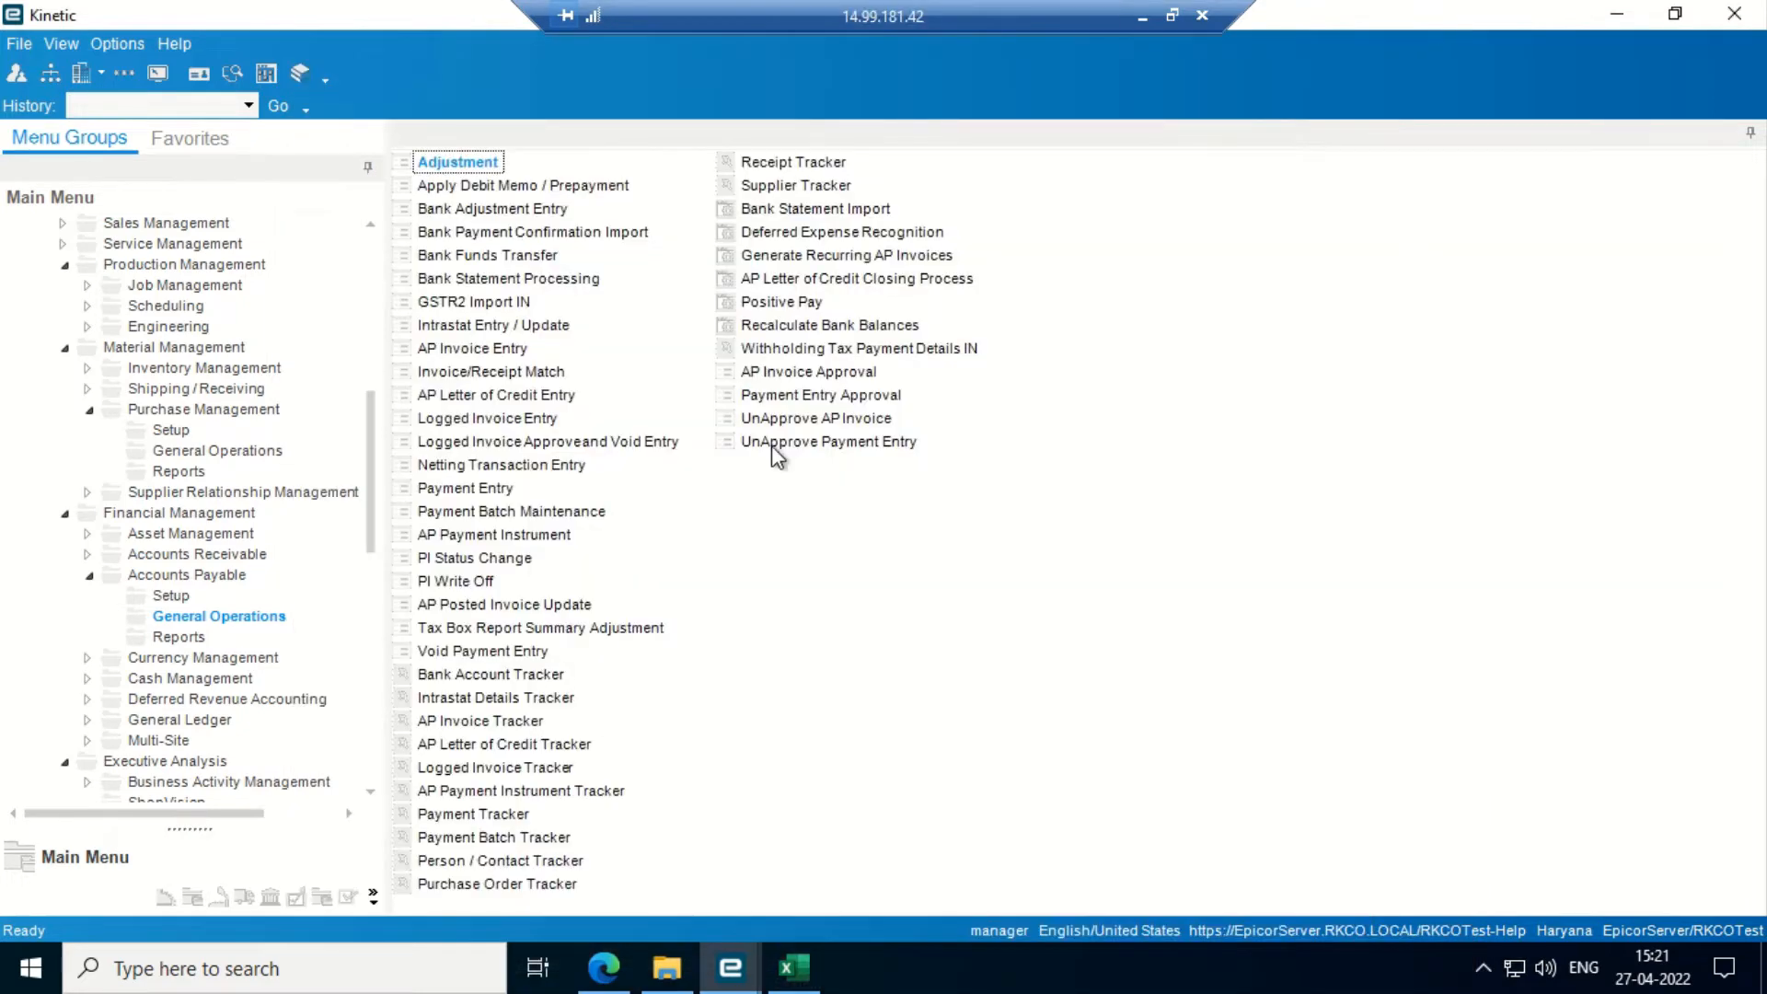
- Launch AP Invoice Entry from the Accounts Payable menu with its window maximized
key("Down")
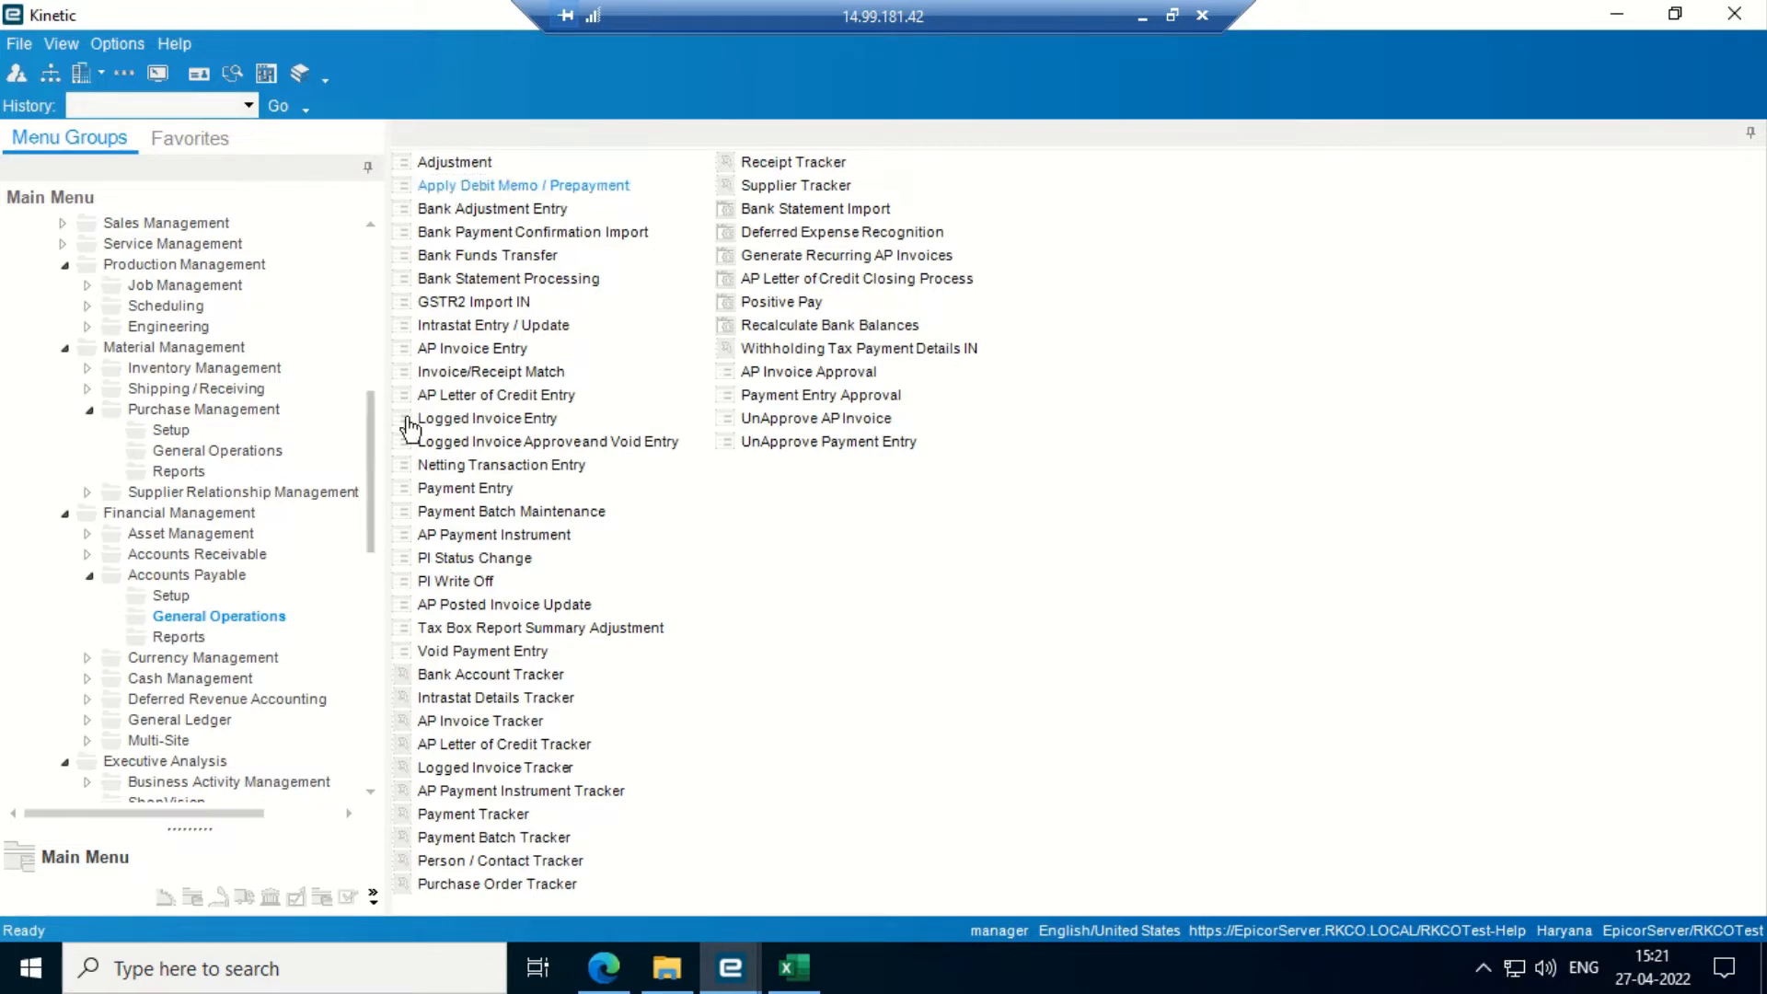
left_click(469, 351)
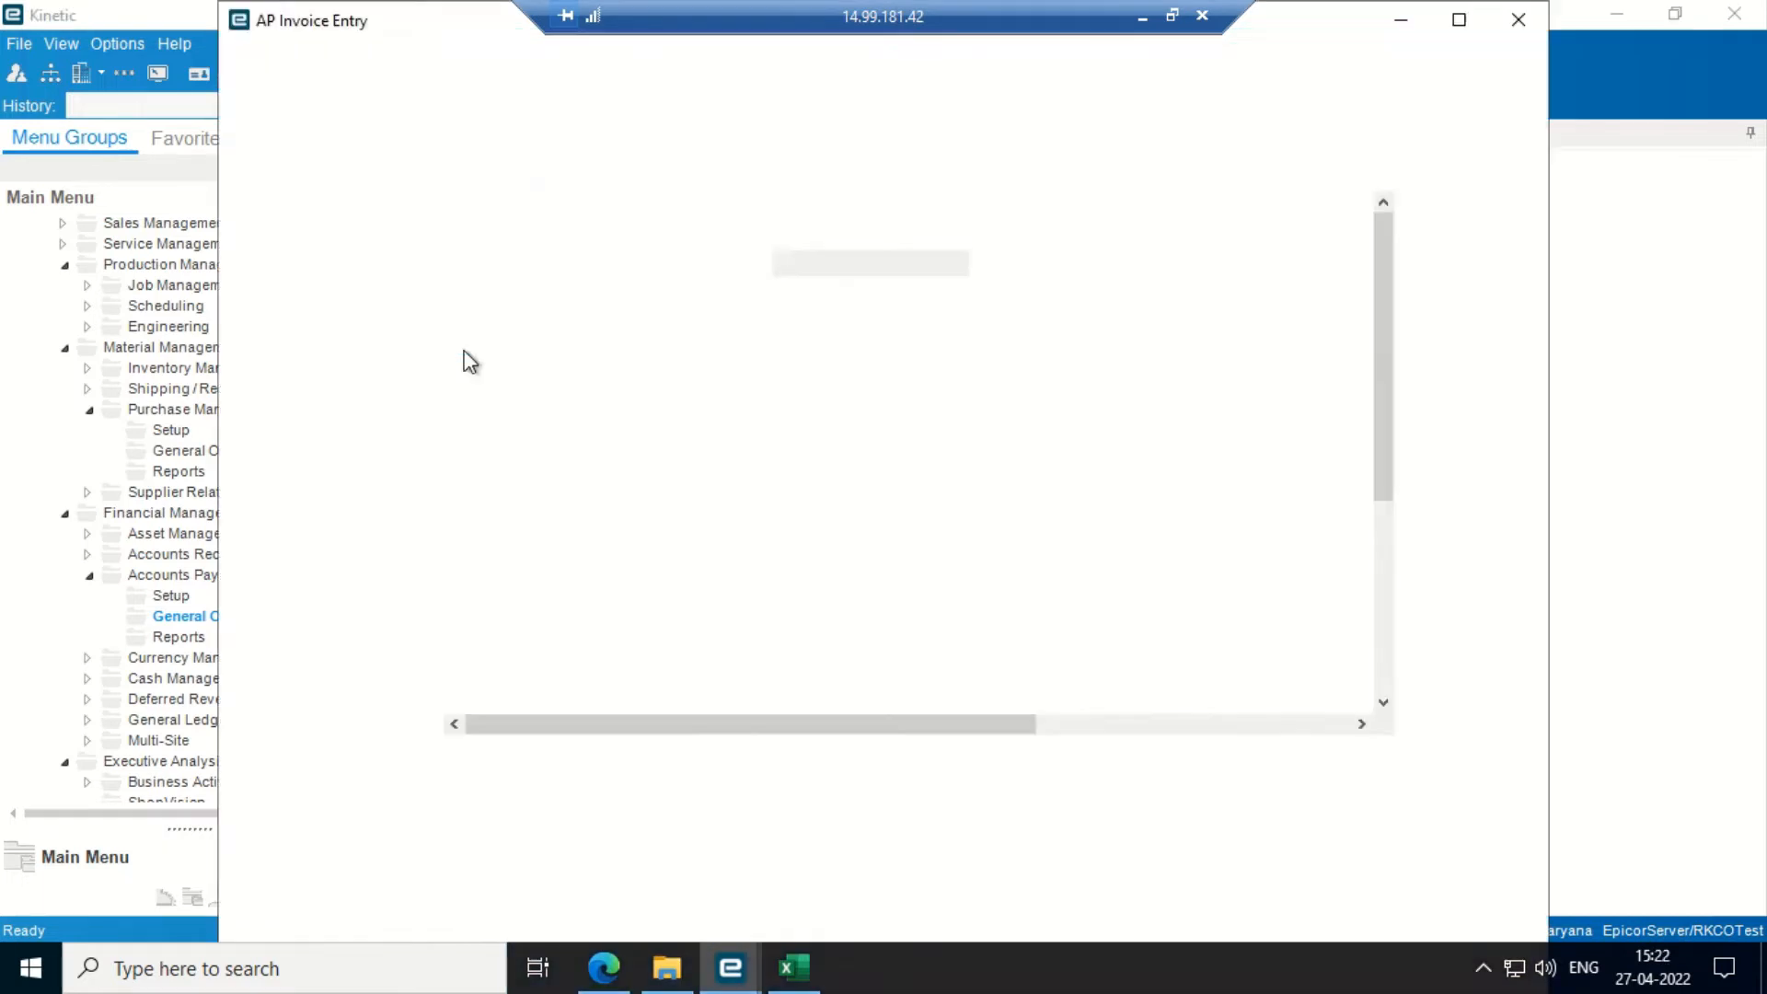
left_click(1458, 19)
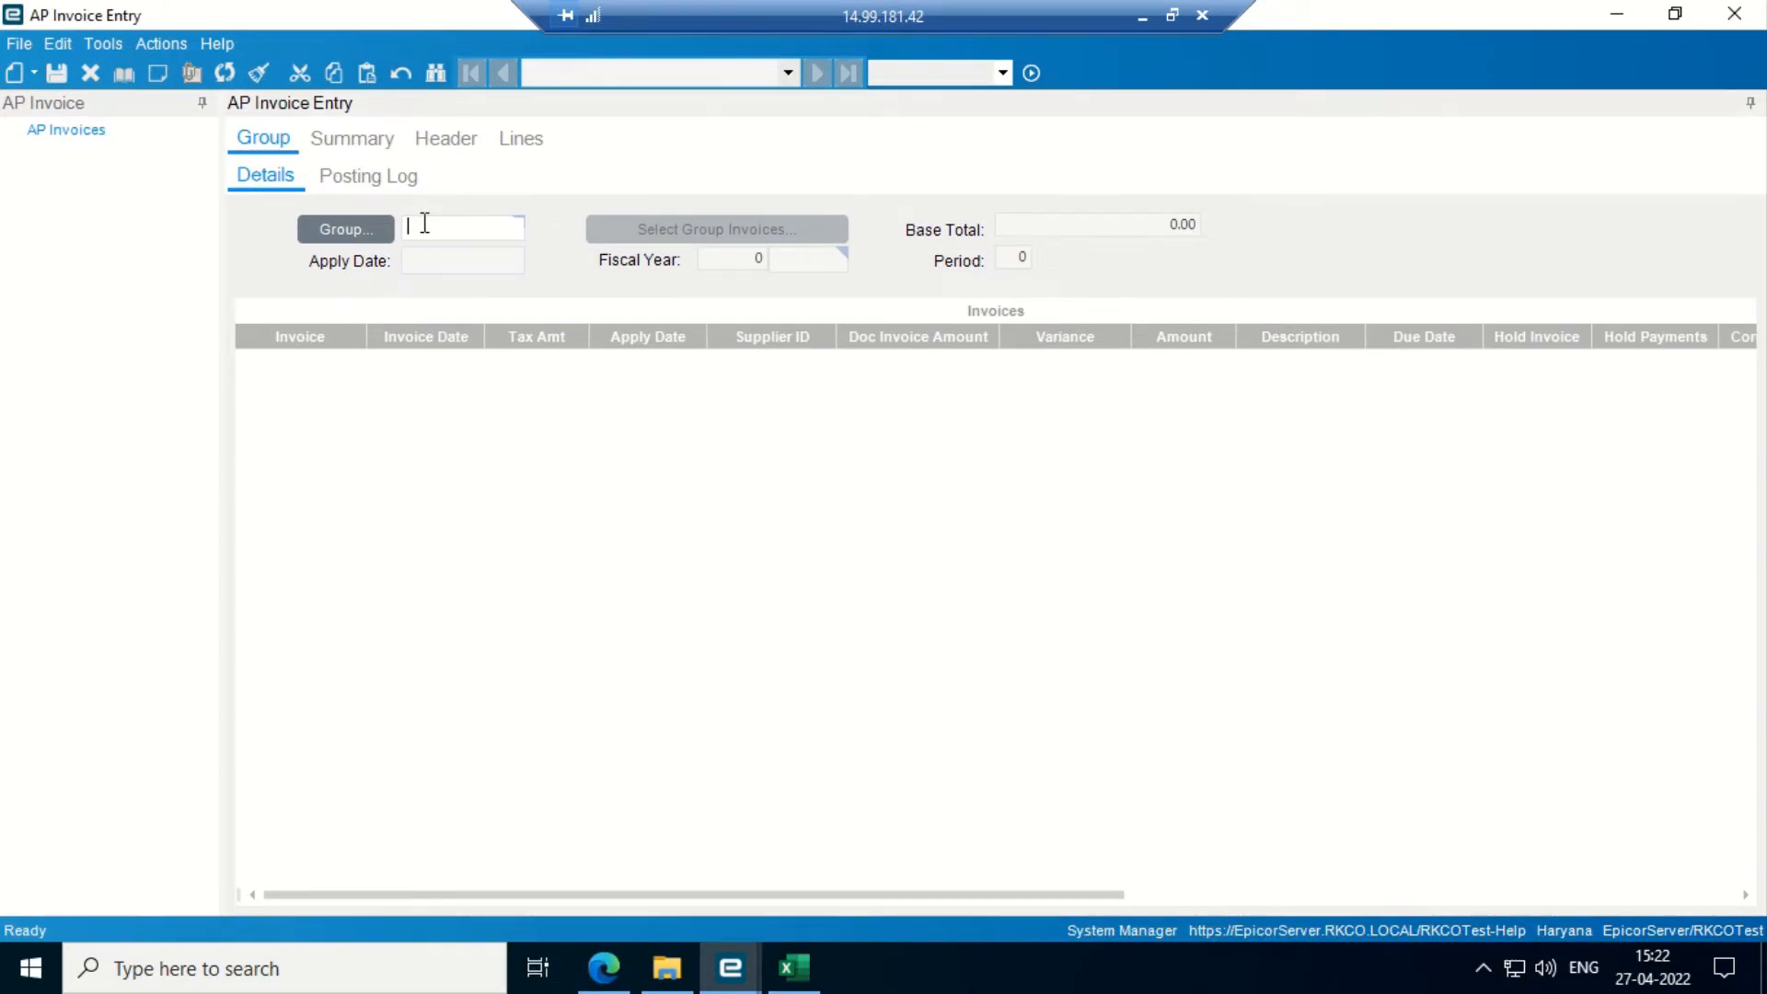
- Create and save the new invoice group 'debit UA', then view its invoice header
type("debit UA")
left_click(63, 65)
key("Return")
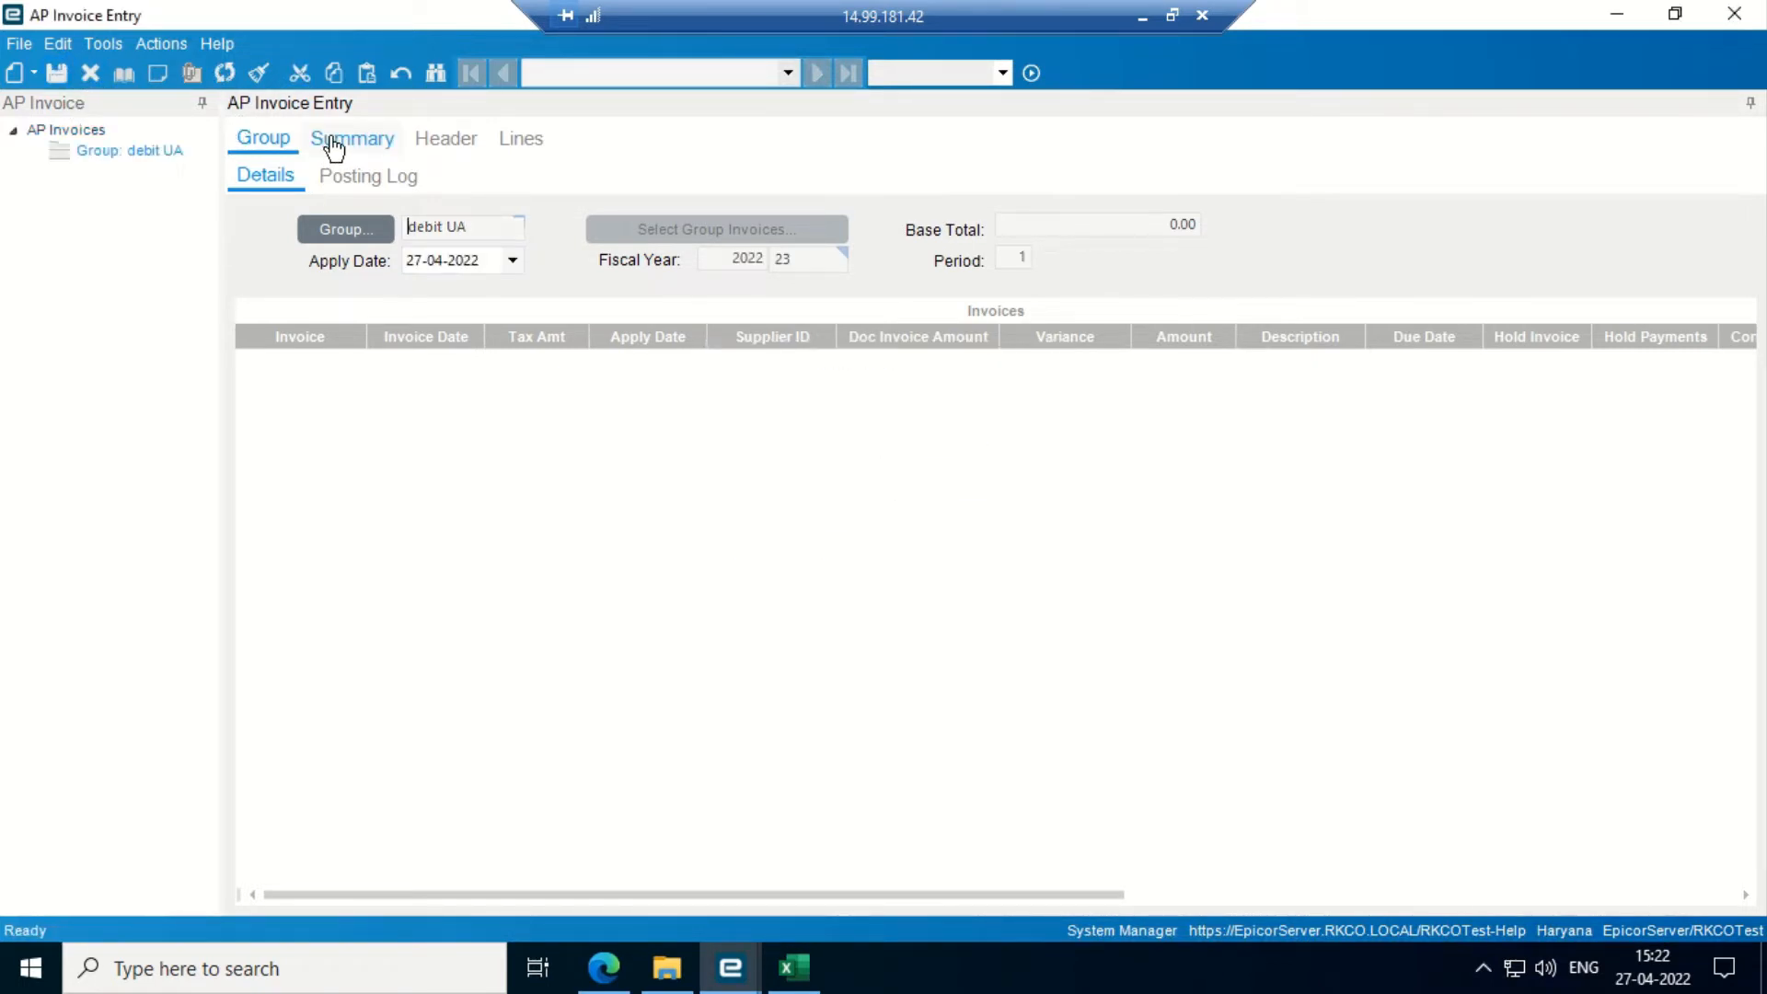
left_click(434, 152)
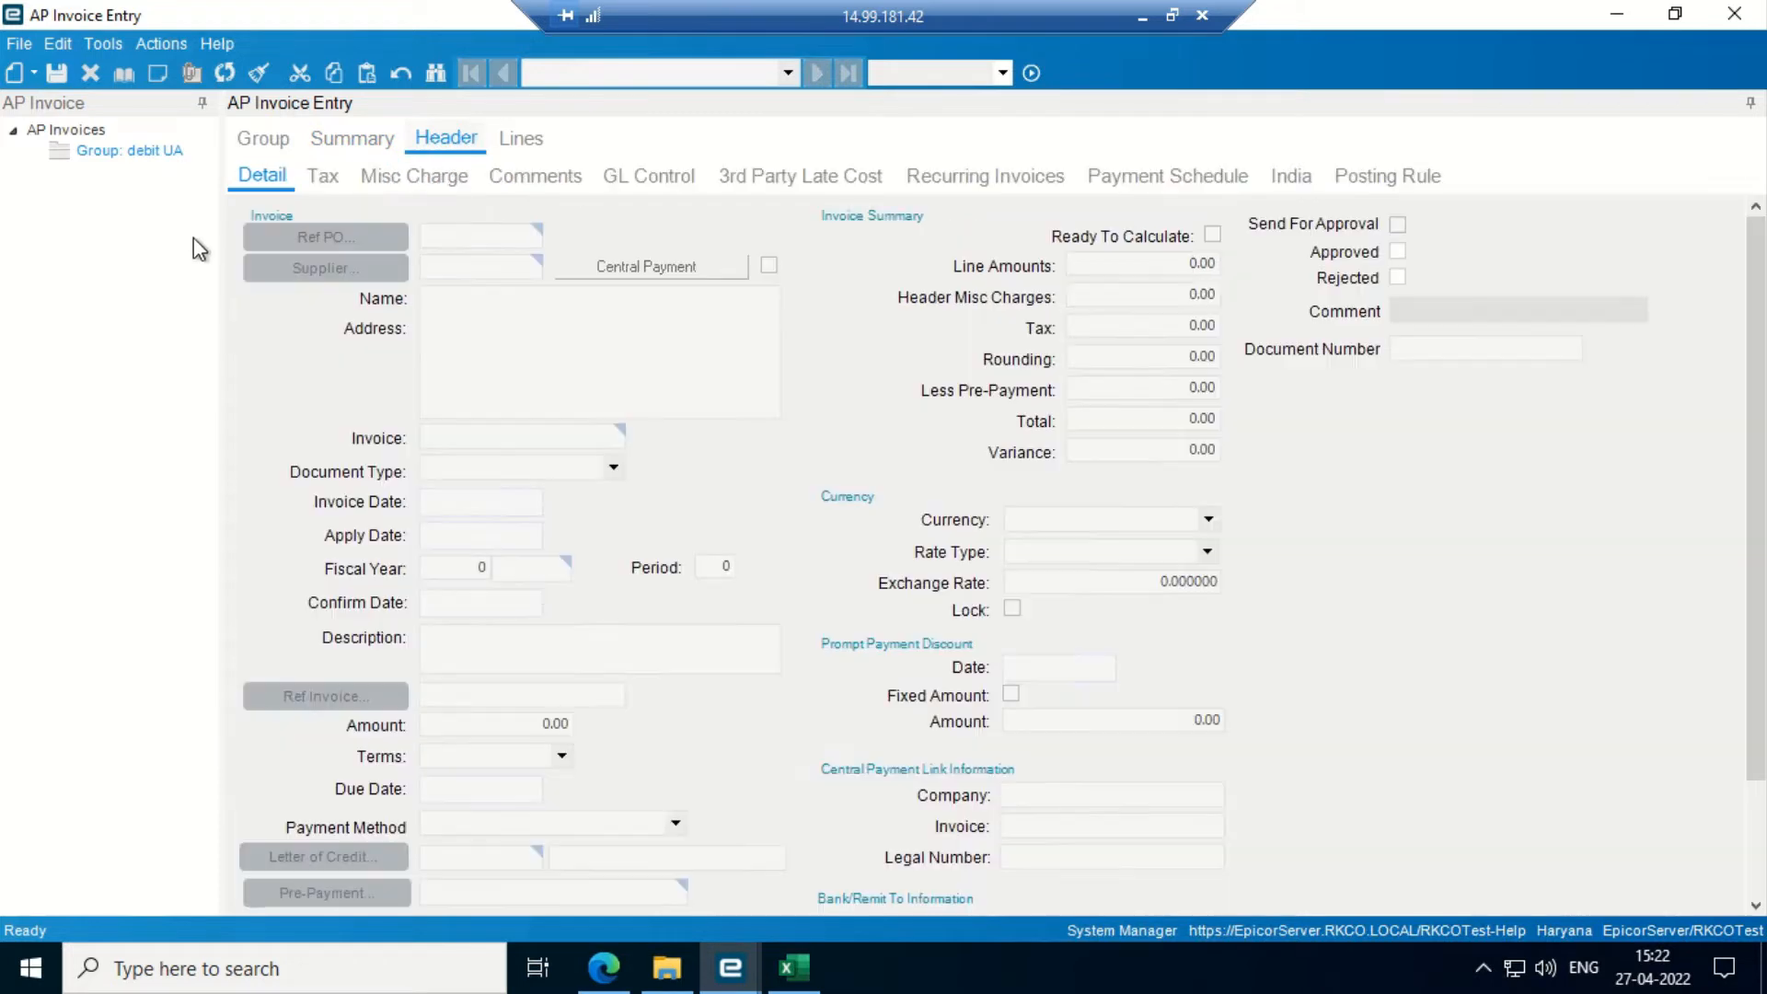
left_click(33, 74)
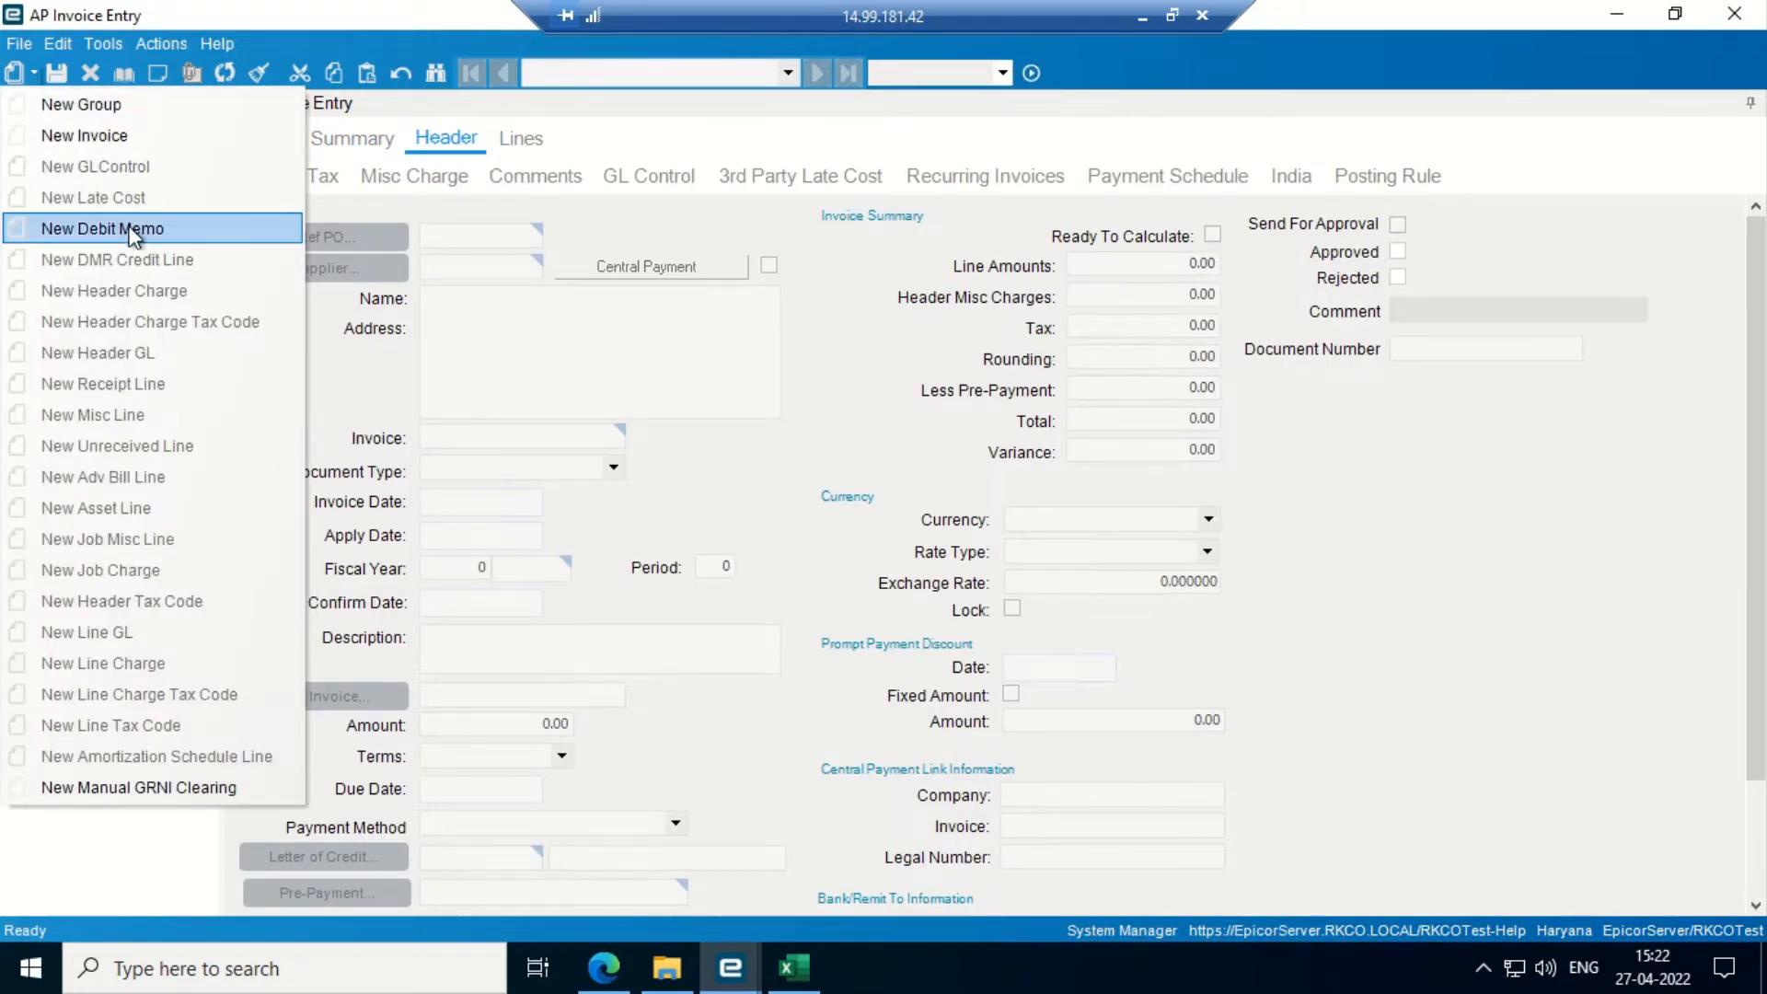
- Add a new debit memo to group debit UA and search for reference purchase orders
left_click(128, 230)
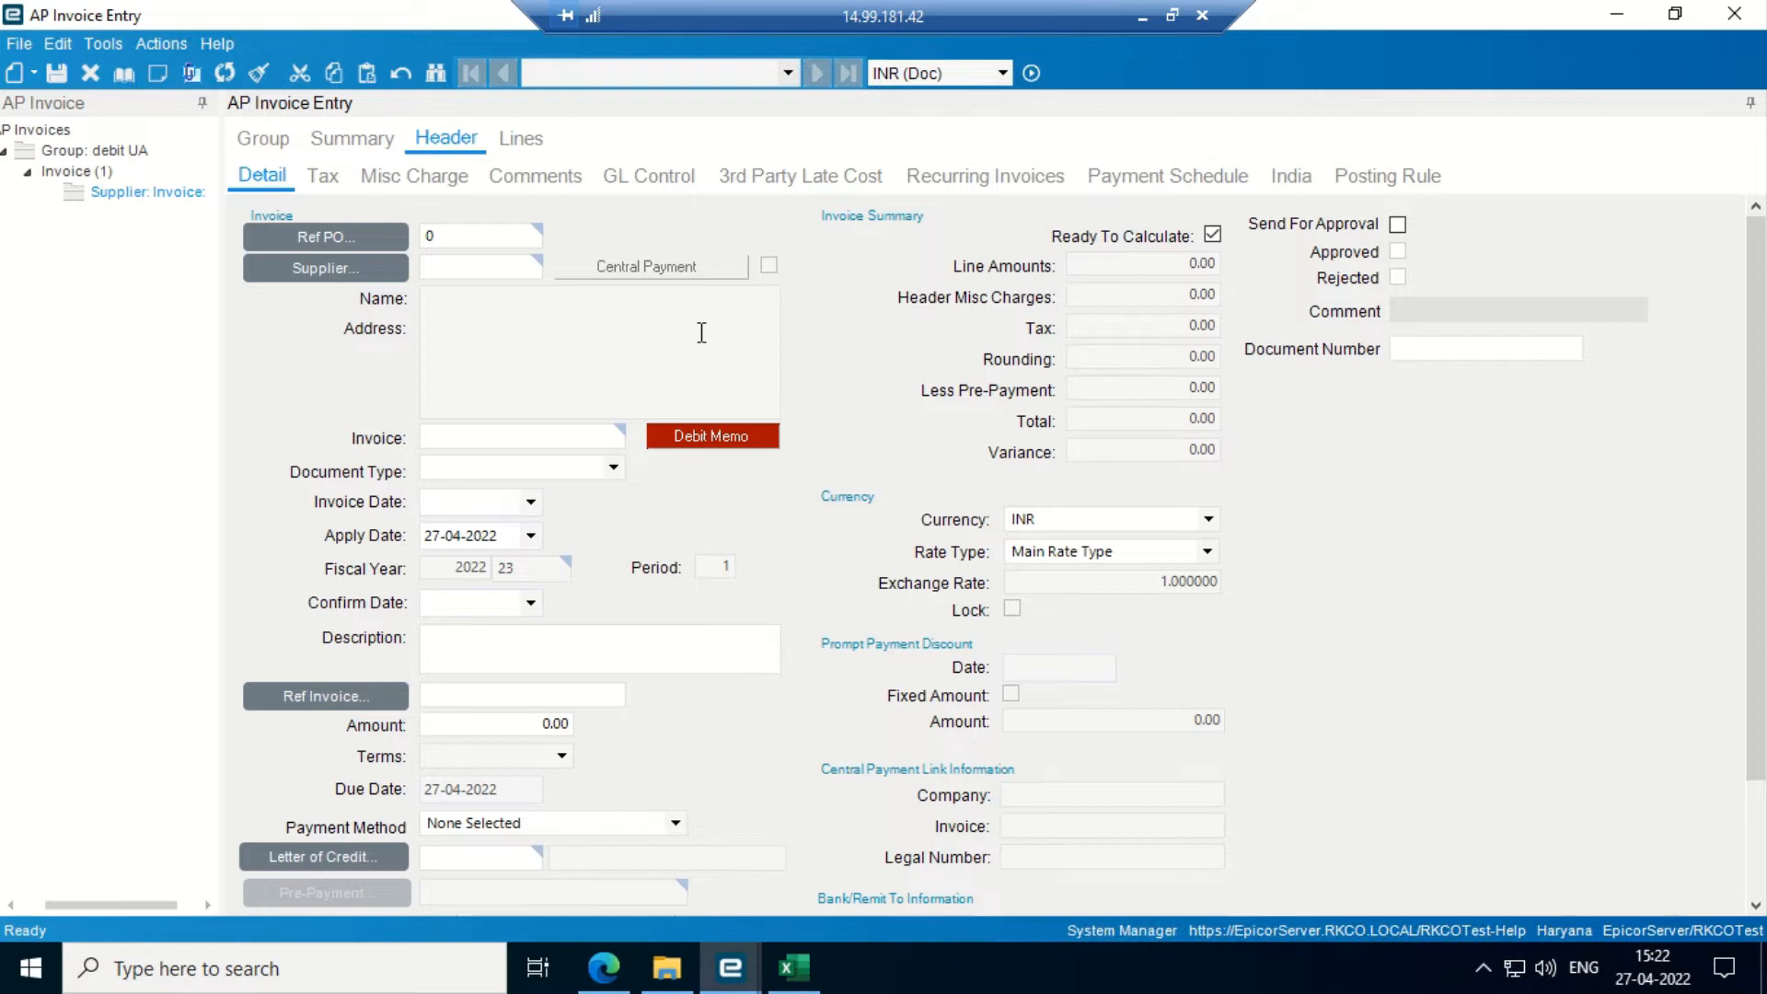
left_click(342, 241)
left_click(1152, 200)
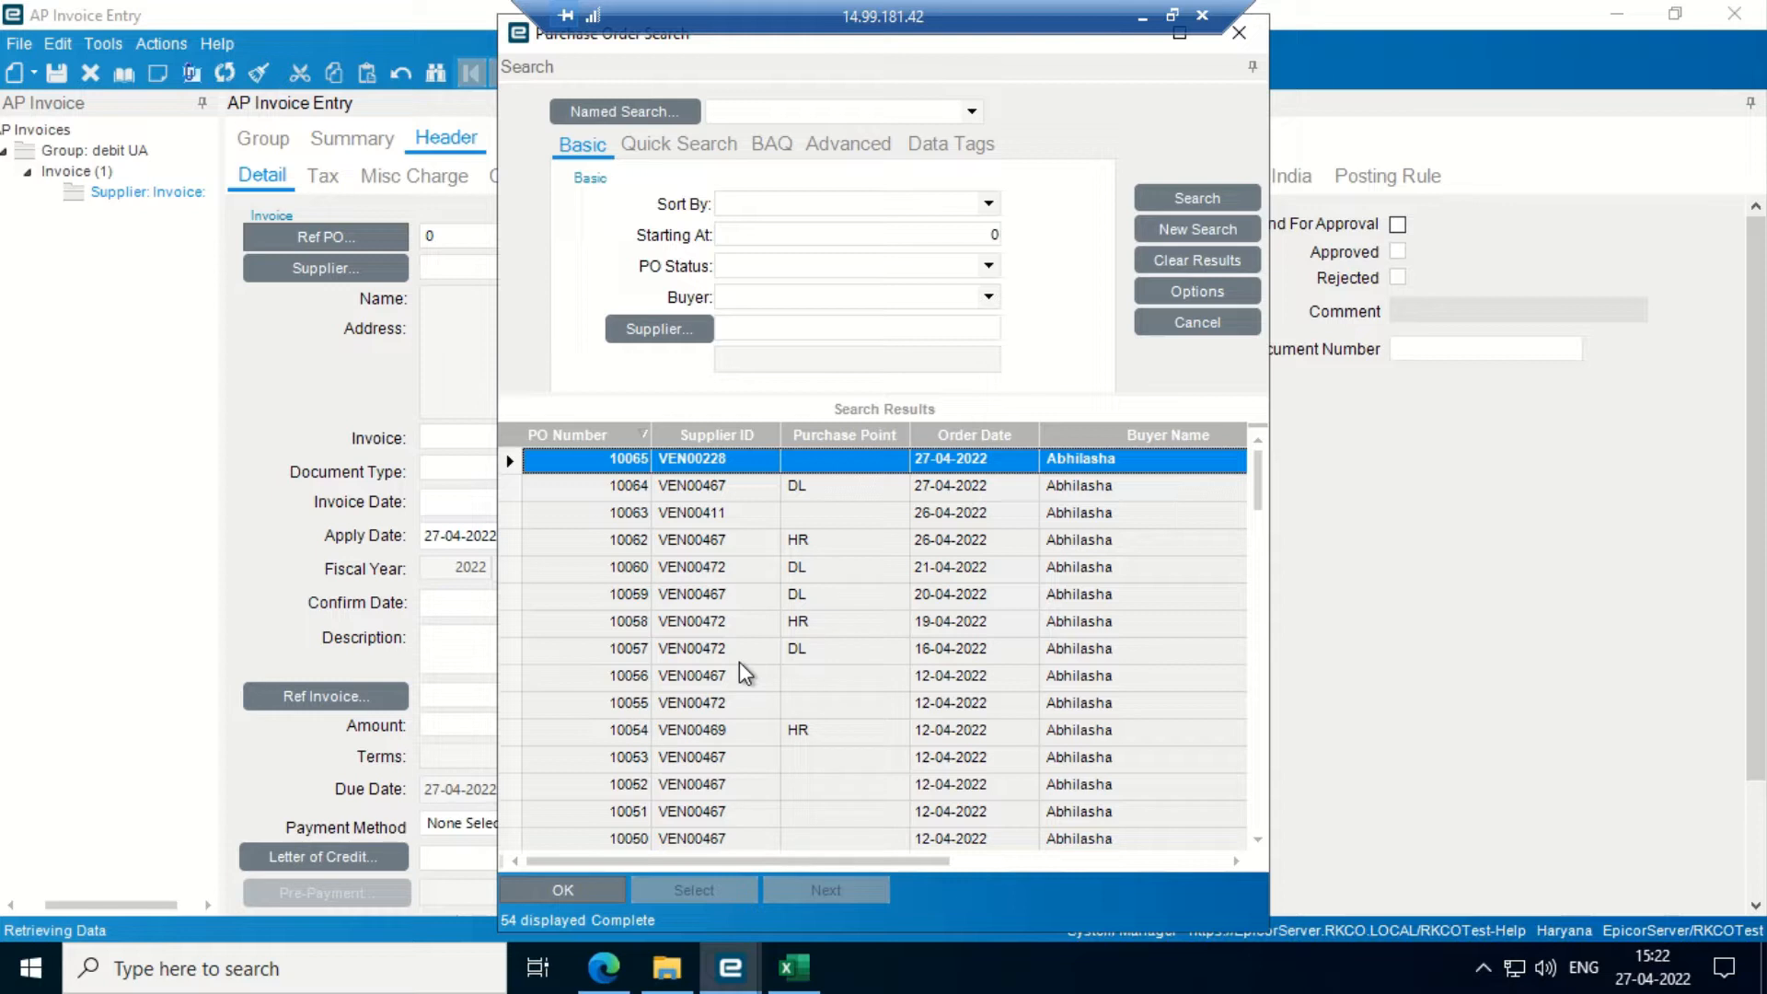
- Browse the purchase order results and close the search without choosing one
key("Down")
key("Down")
key("Down")
key("Down")
key("Down")
key("Down")
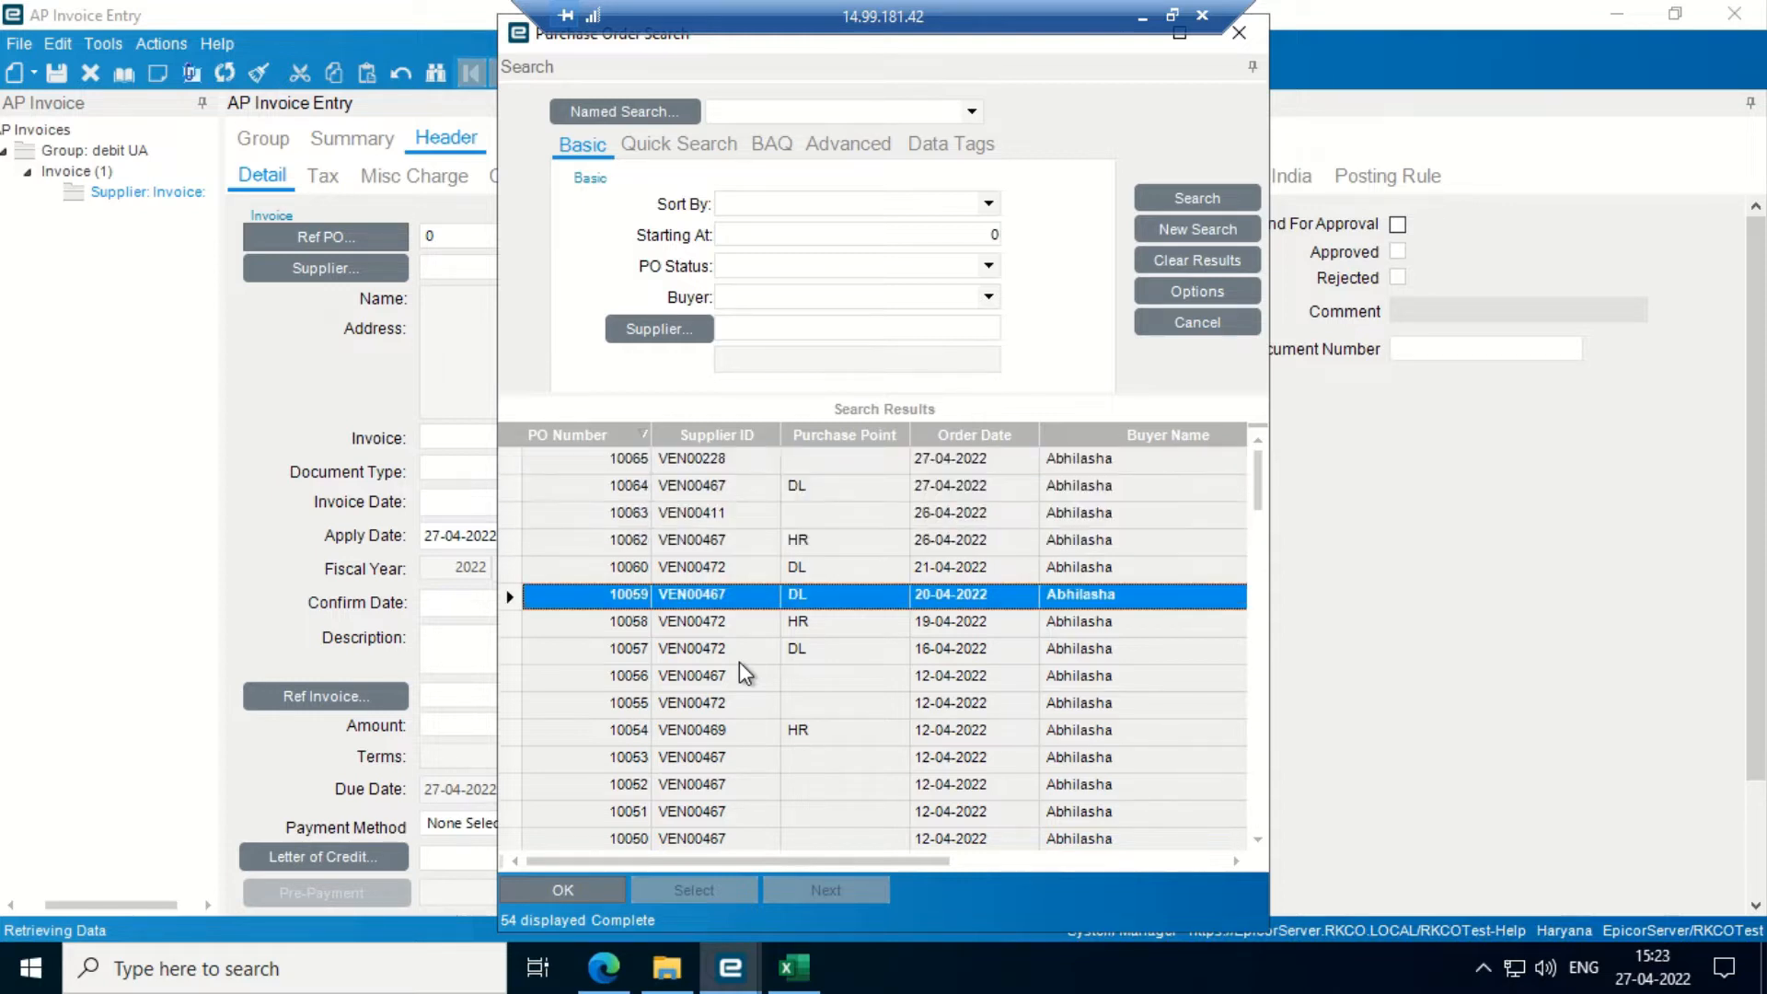
key("Up")
key("Up")
key("Up")
key("Up")
key("Up")
key("Up")
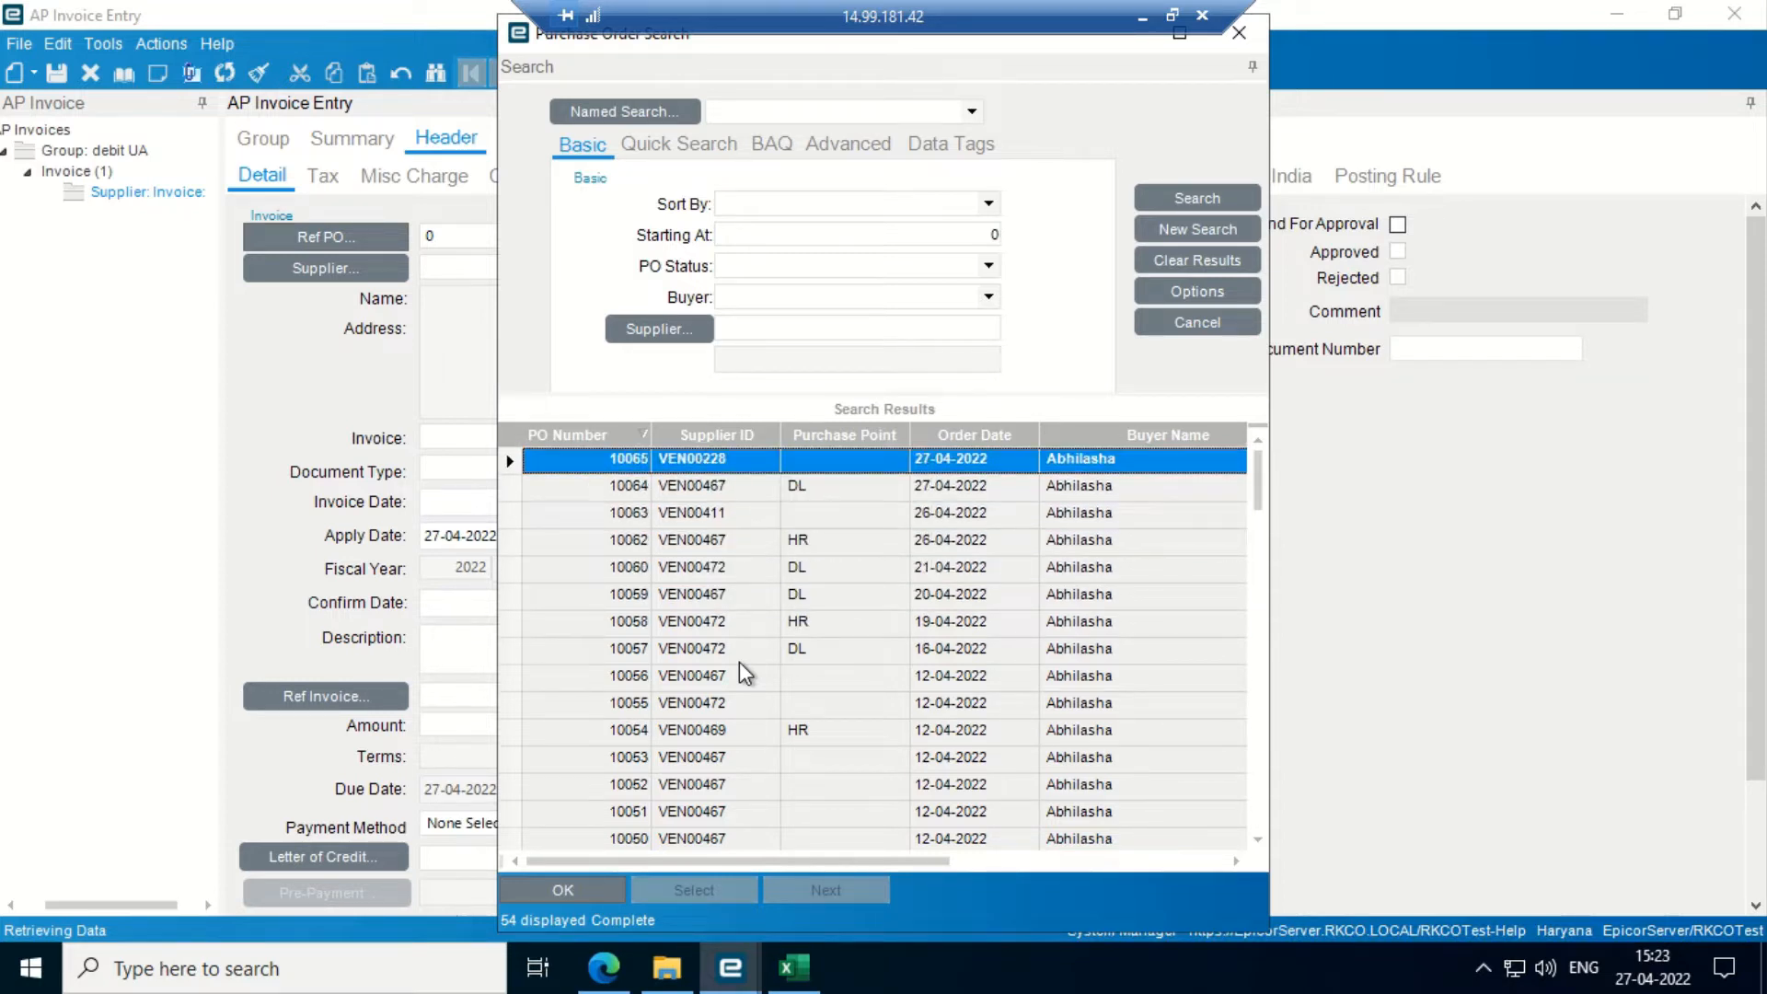
left_click(1238, 34)
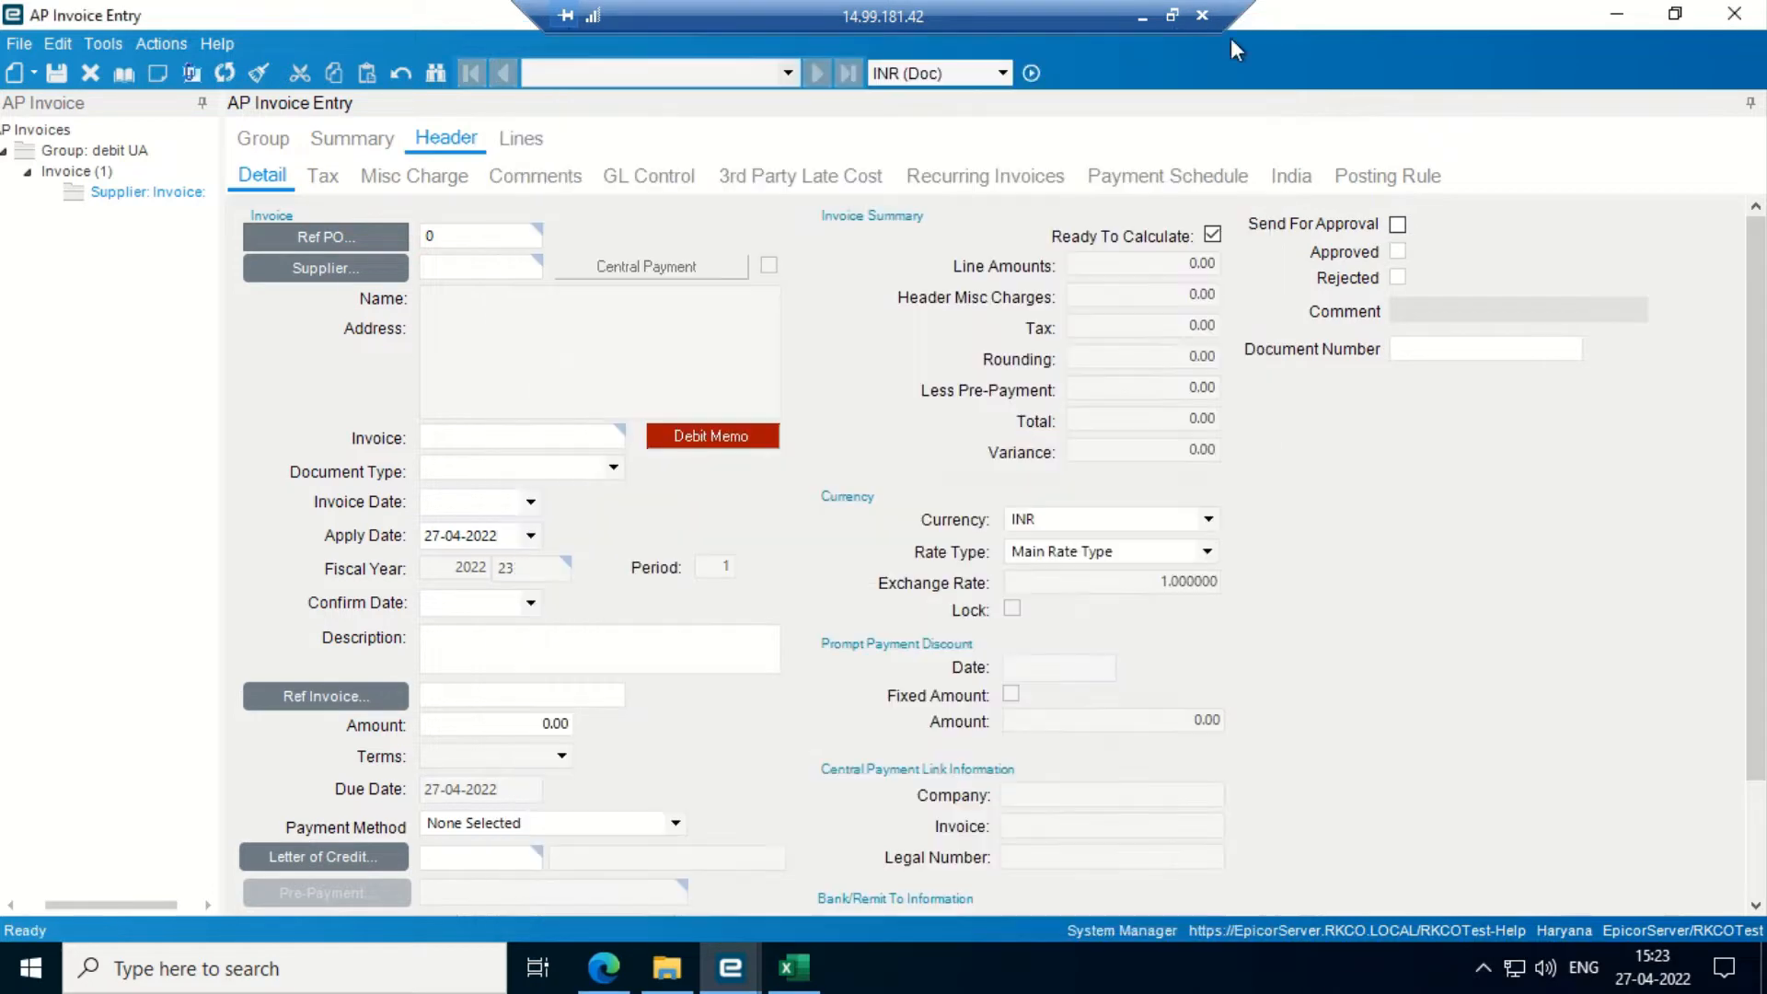
- Set the debit memo's supplier to VEN00190, Burhani Safety Equipments
left_click(292, 272)
left_click(1119, 173)
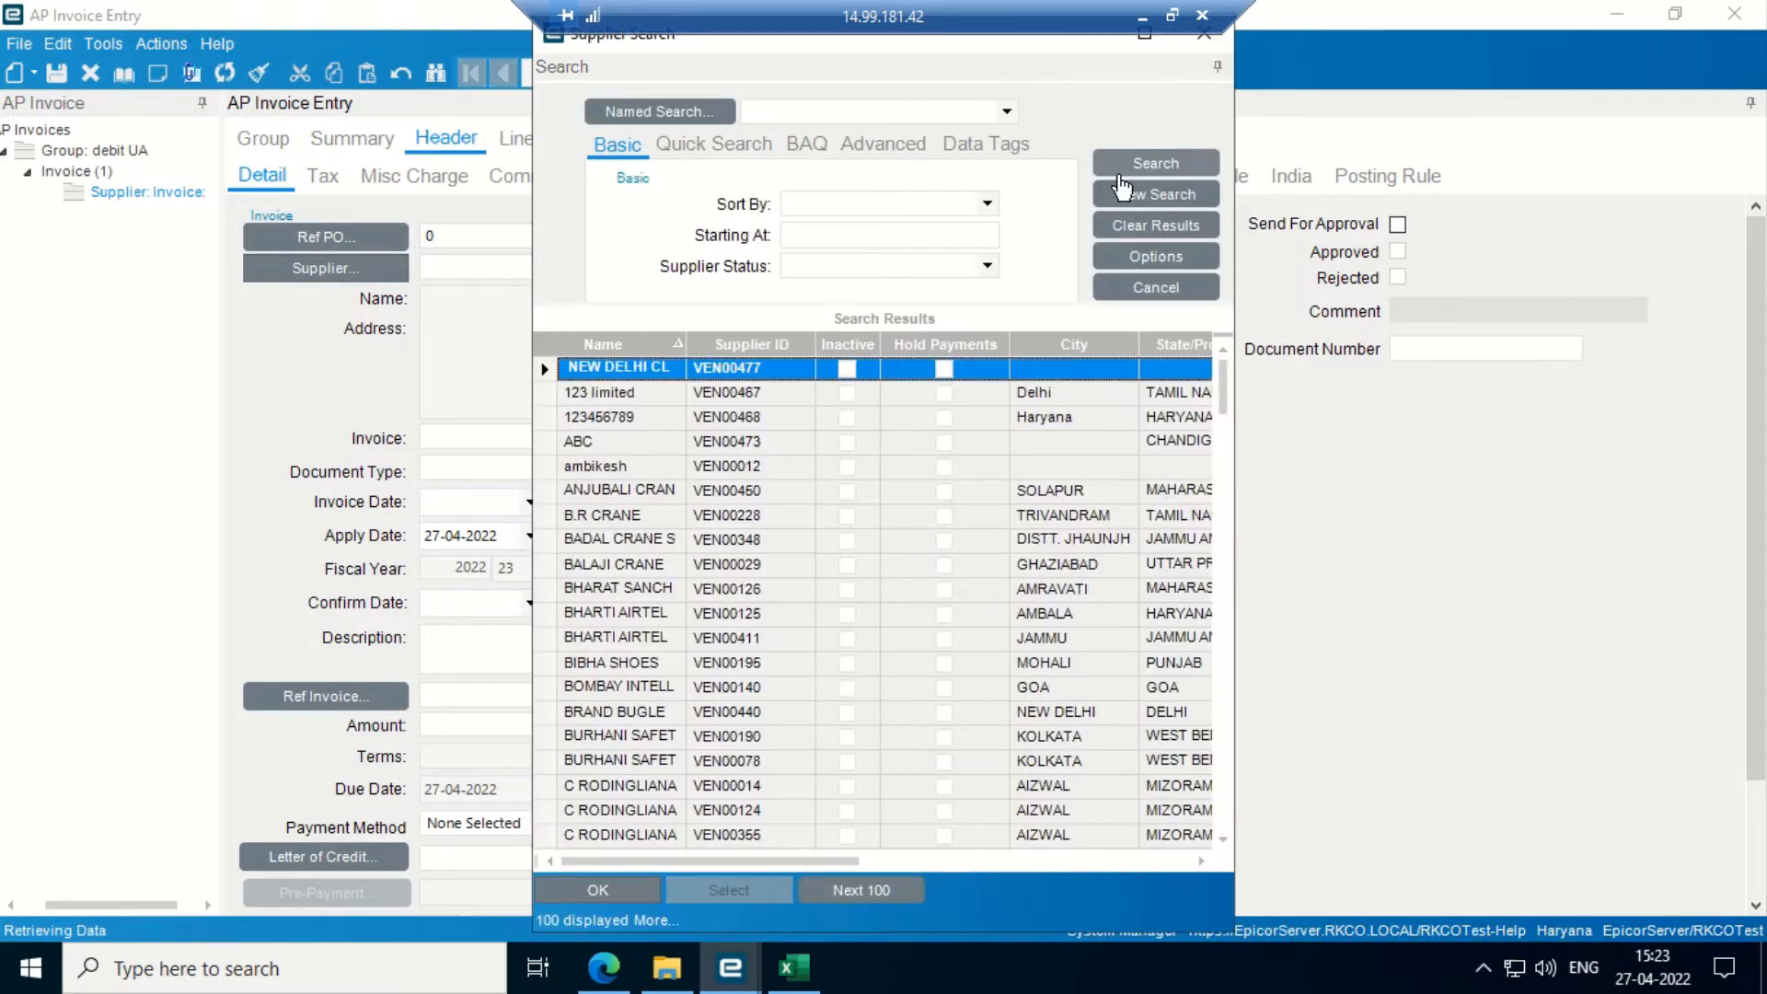
key("Down")
key("Down")
key("Down")
key("Down")
key("Down")
key("Down")
key("Down")
key("Down")
key("Down")
key("Down")
key("Down")
key("Down")
key("Down")
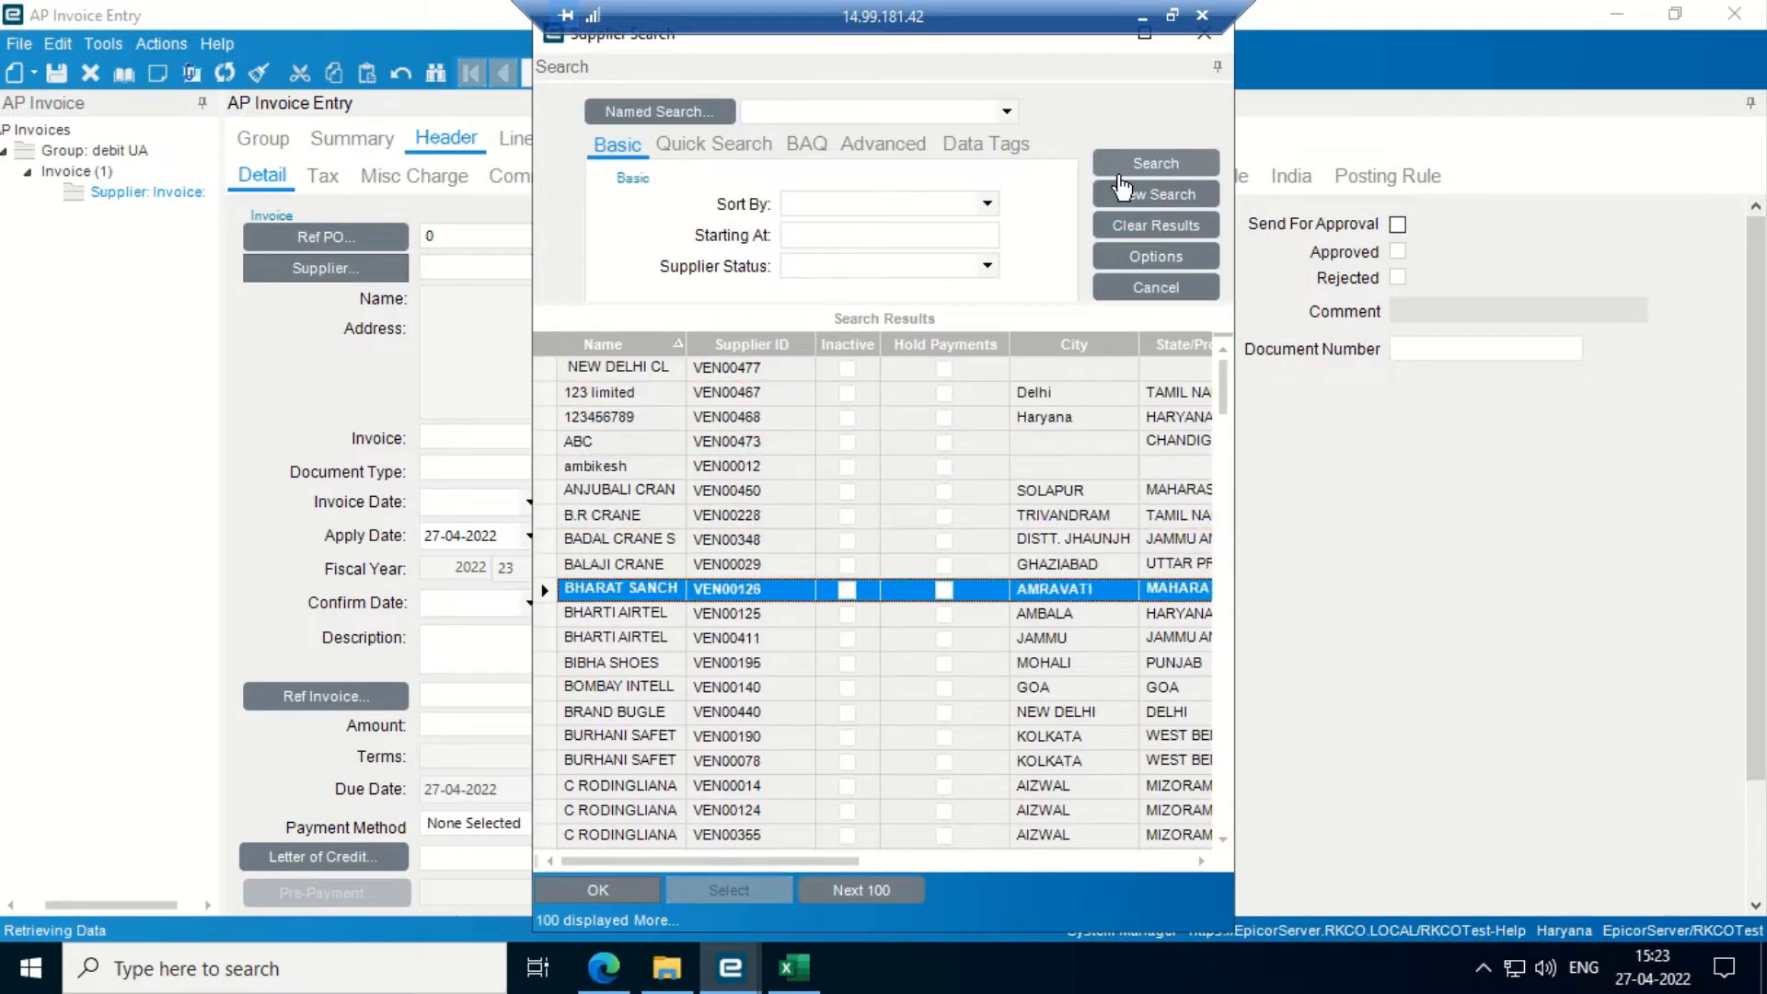
key("Down")
key("Down")
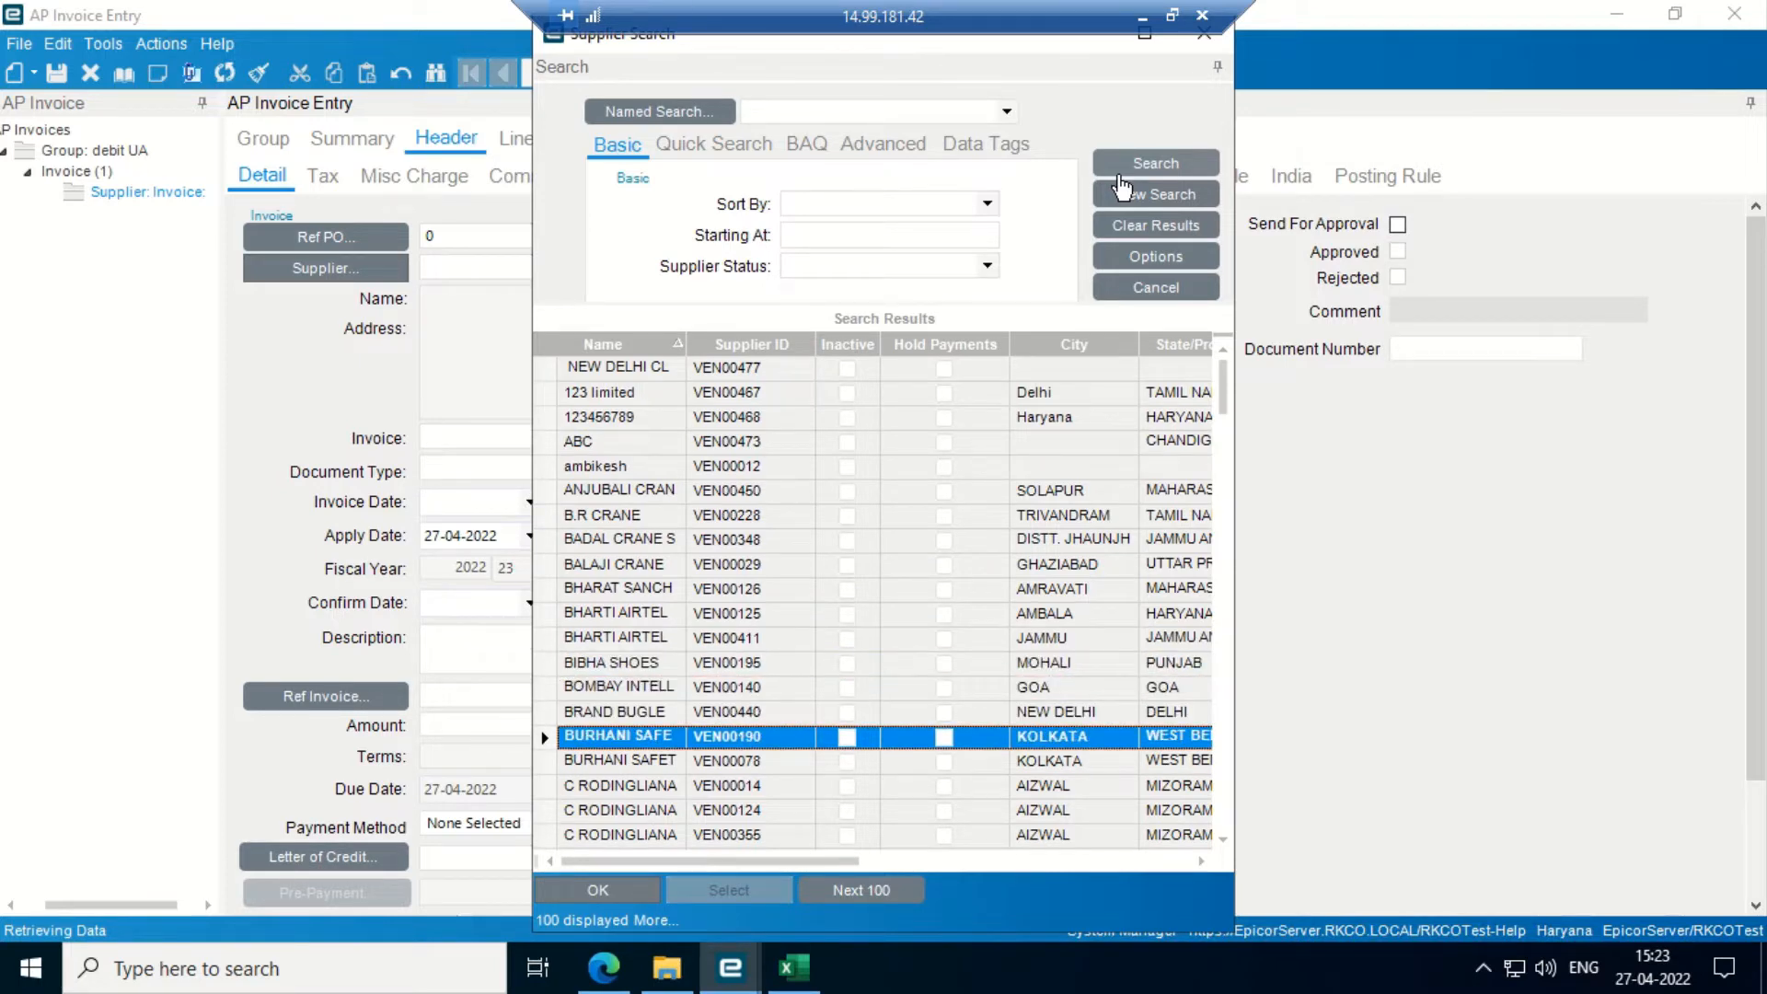
key("Return")
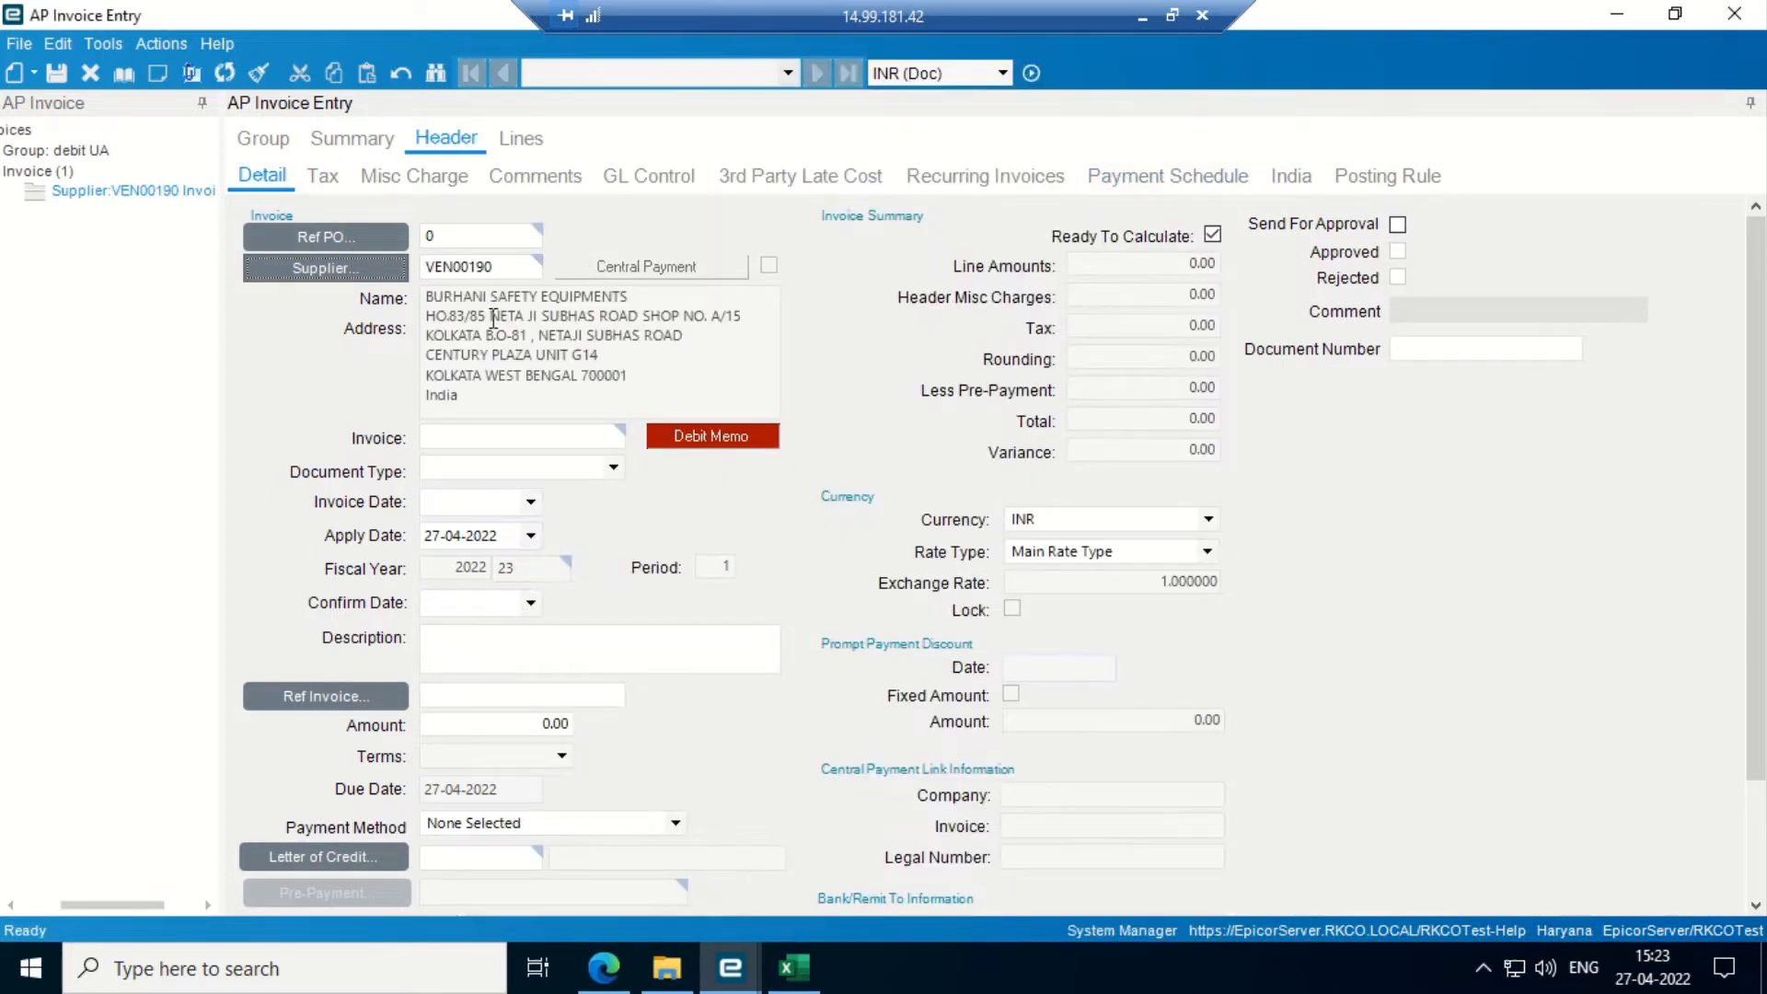
left_click(352, 234)
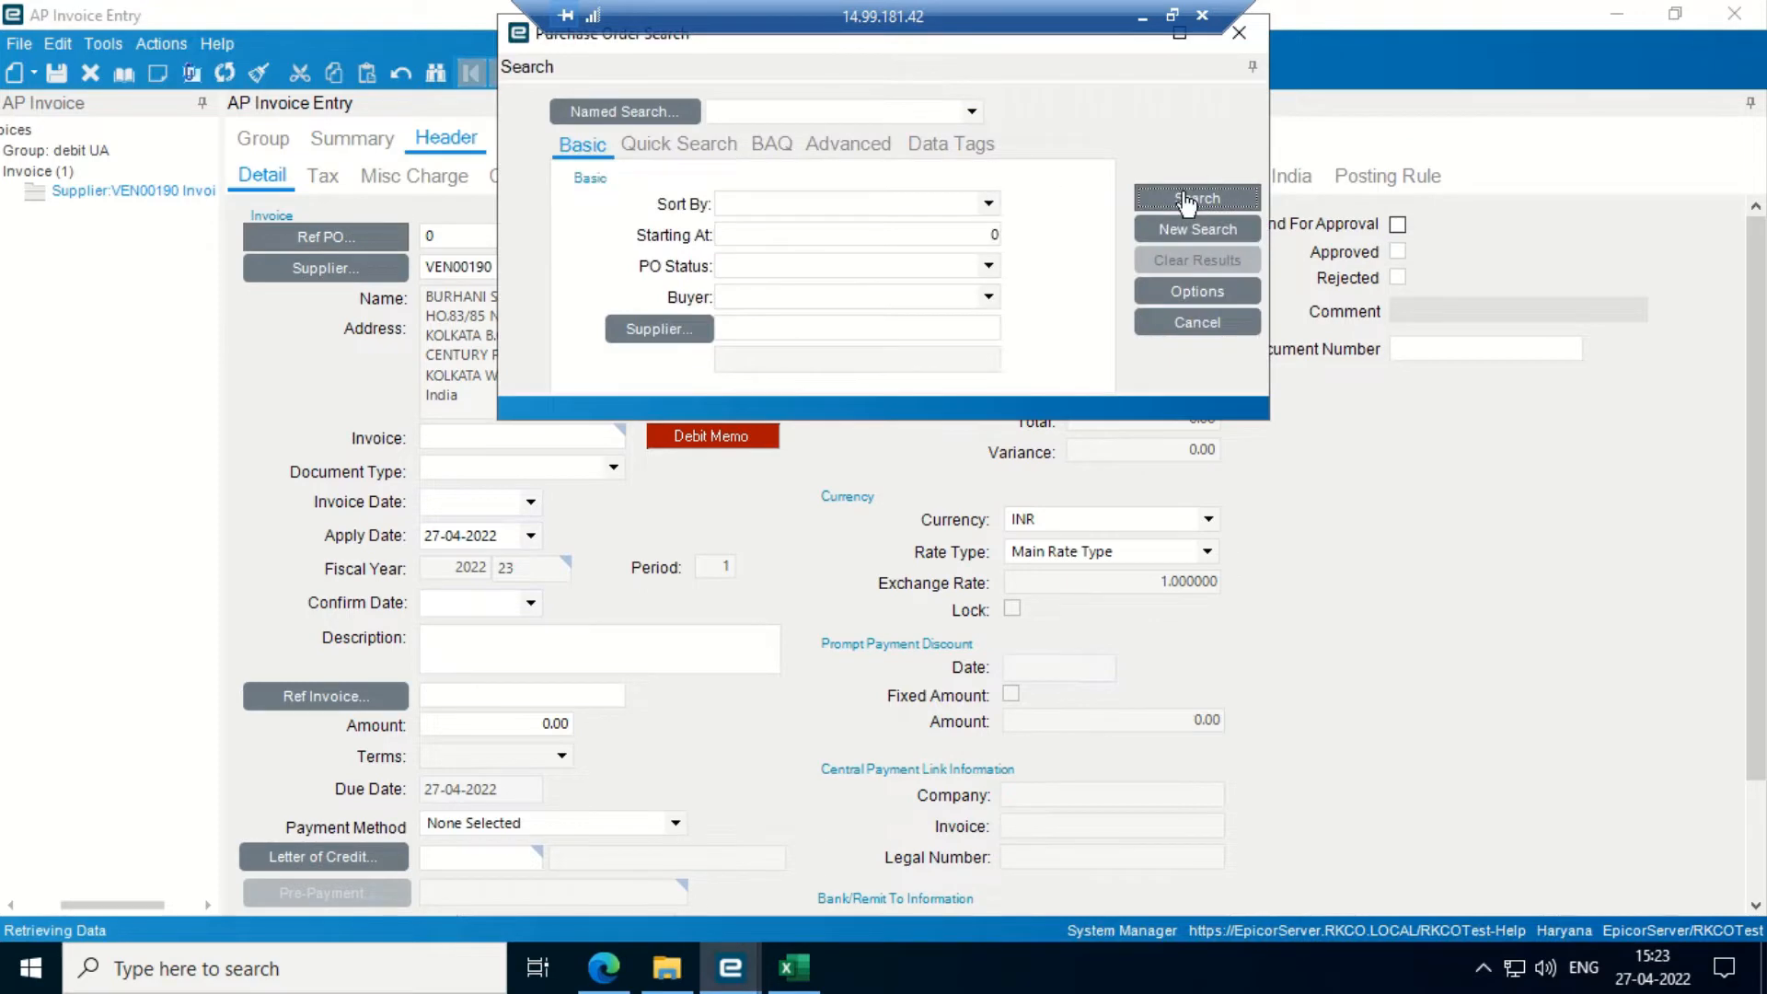
- List all purchase orders in a full-screen search and browse through the results
left_click(1187, 200)
key("Down")
key("Down")
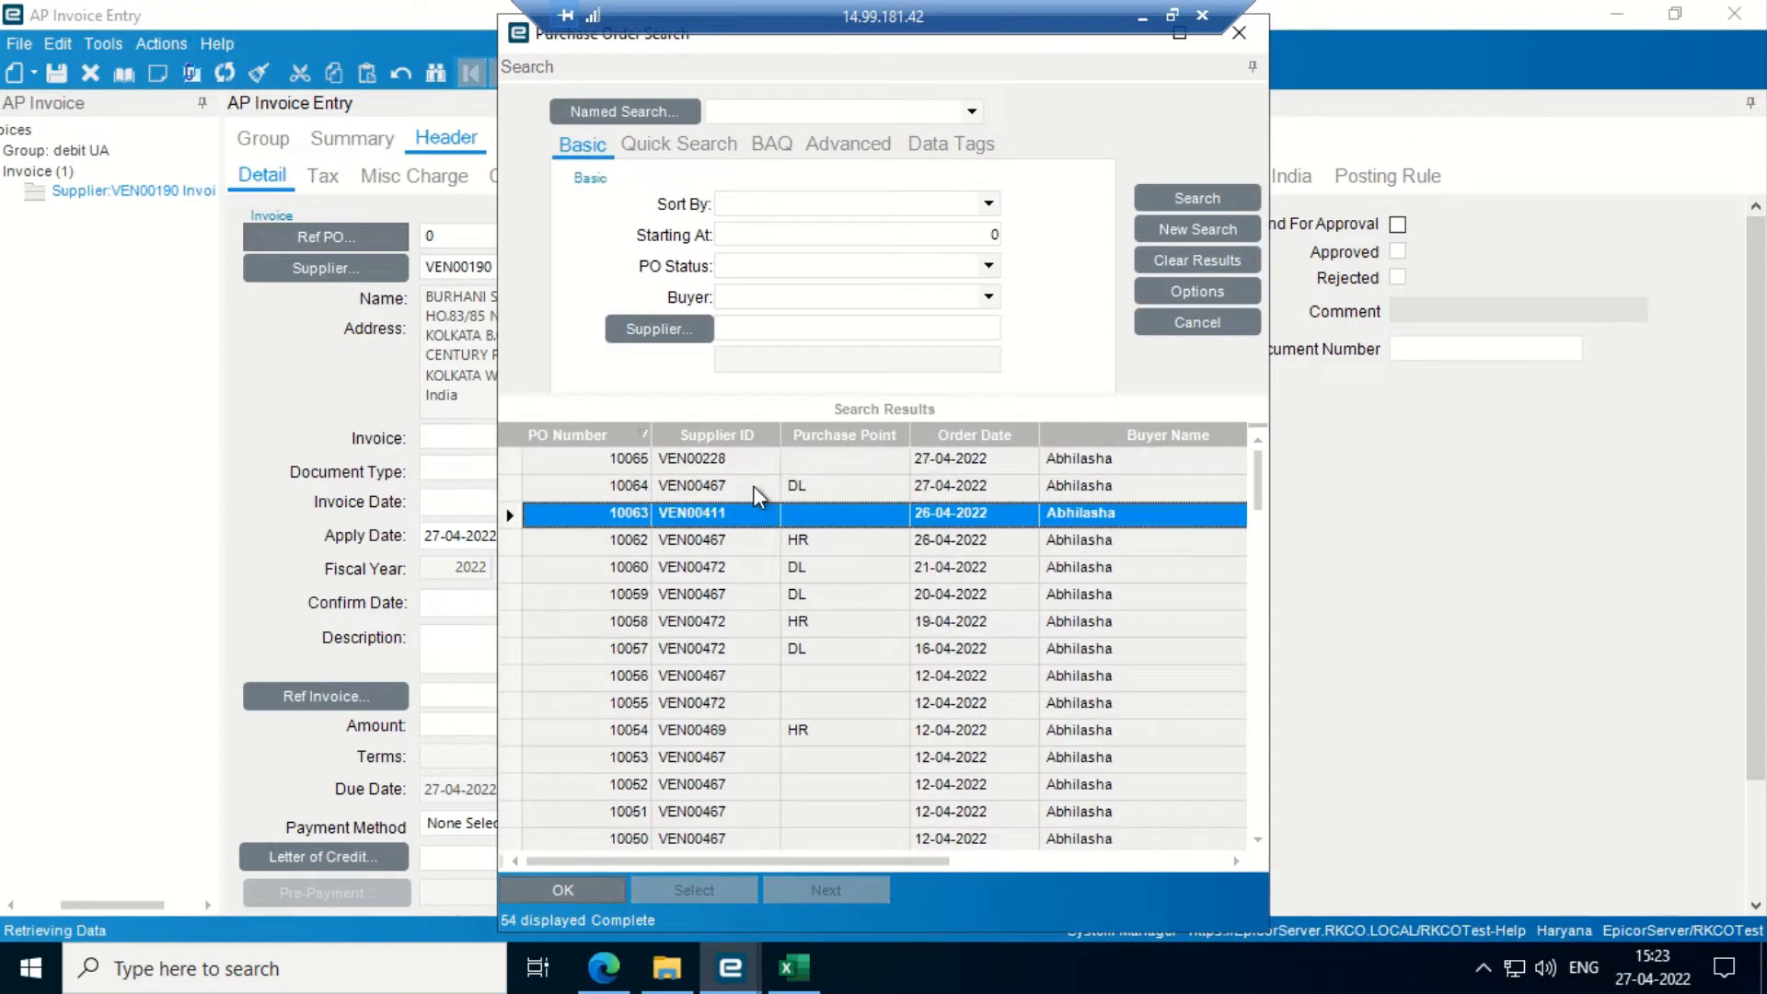
key("Down")
key("Down")
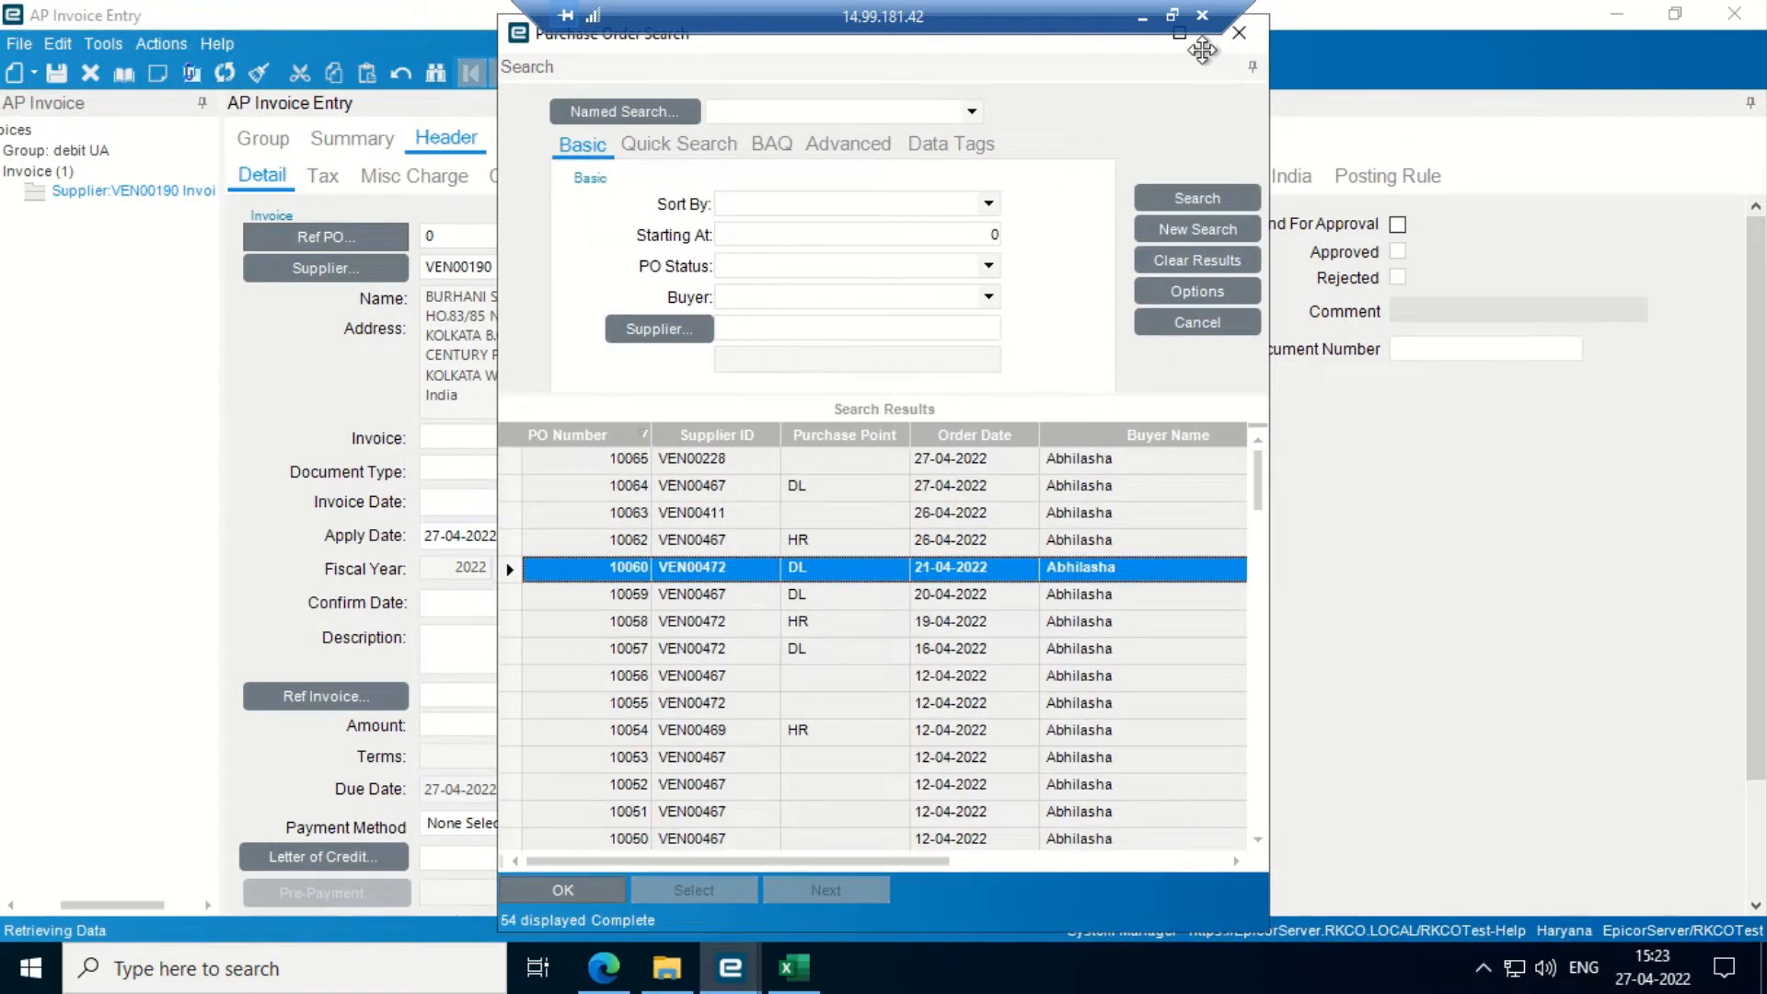
left_click(1179, 34)
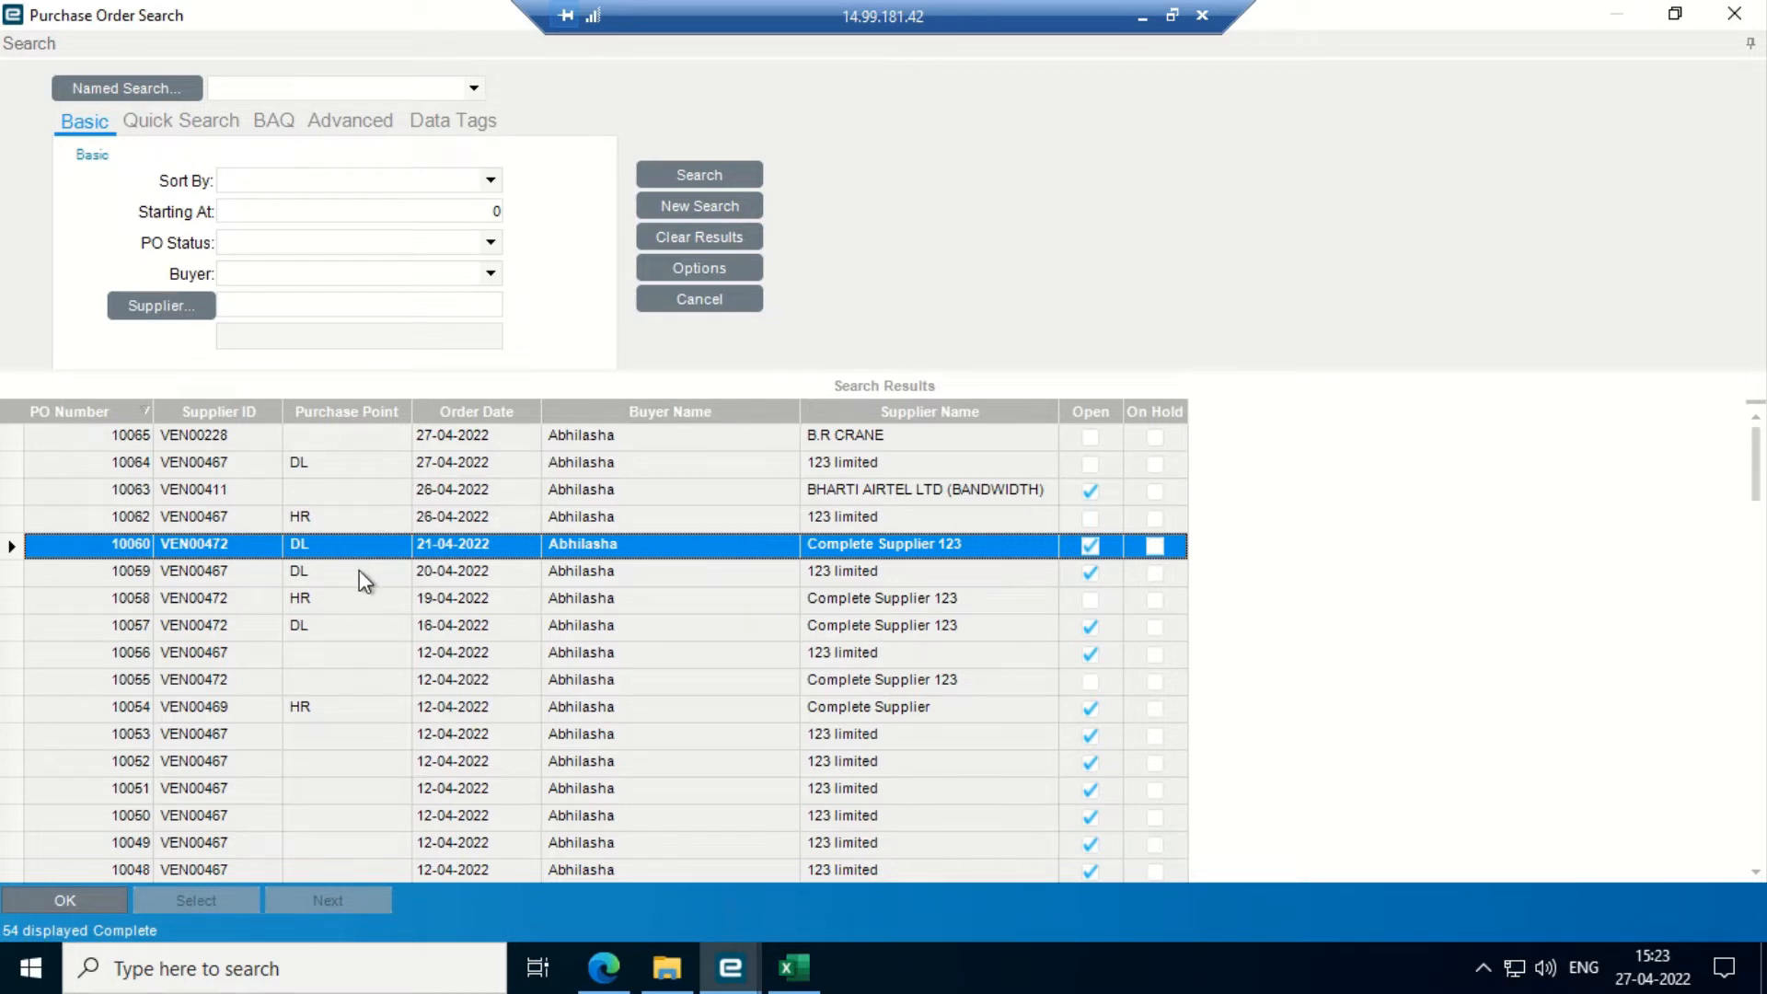
key("Up")
key("Up")
key("Up")
key("Up")
key("Down")
key("Down")
key("Down")
key("Down")
key("Down")
key("Down")
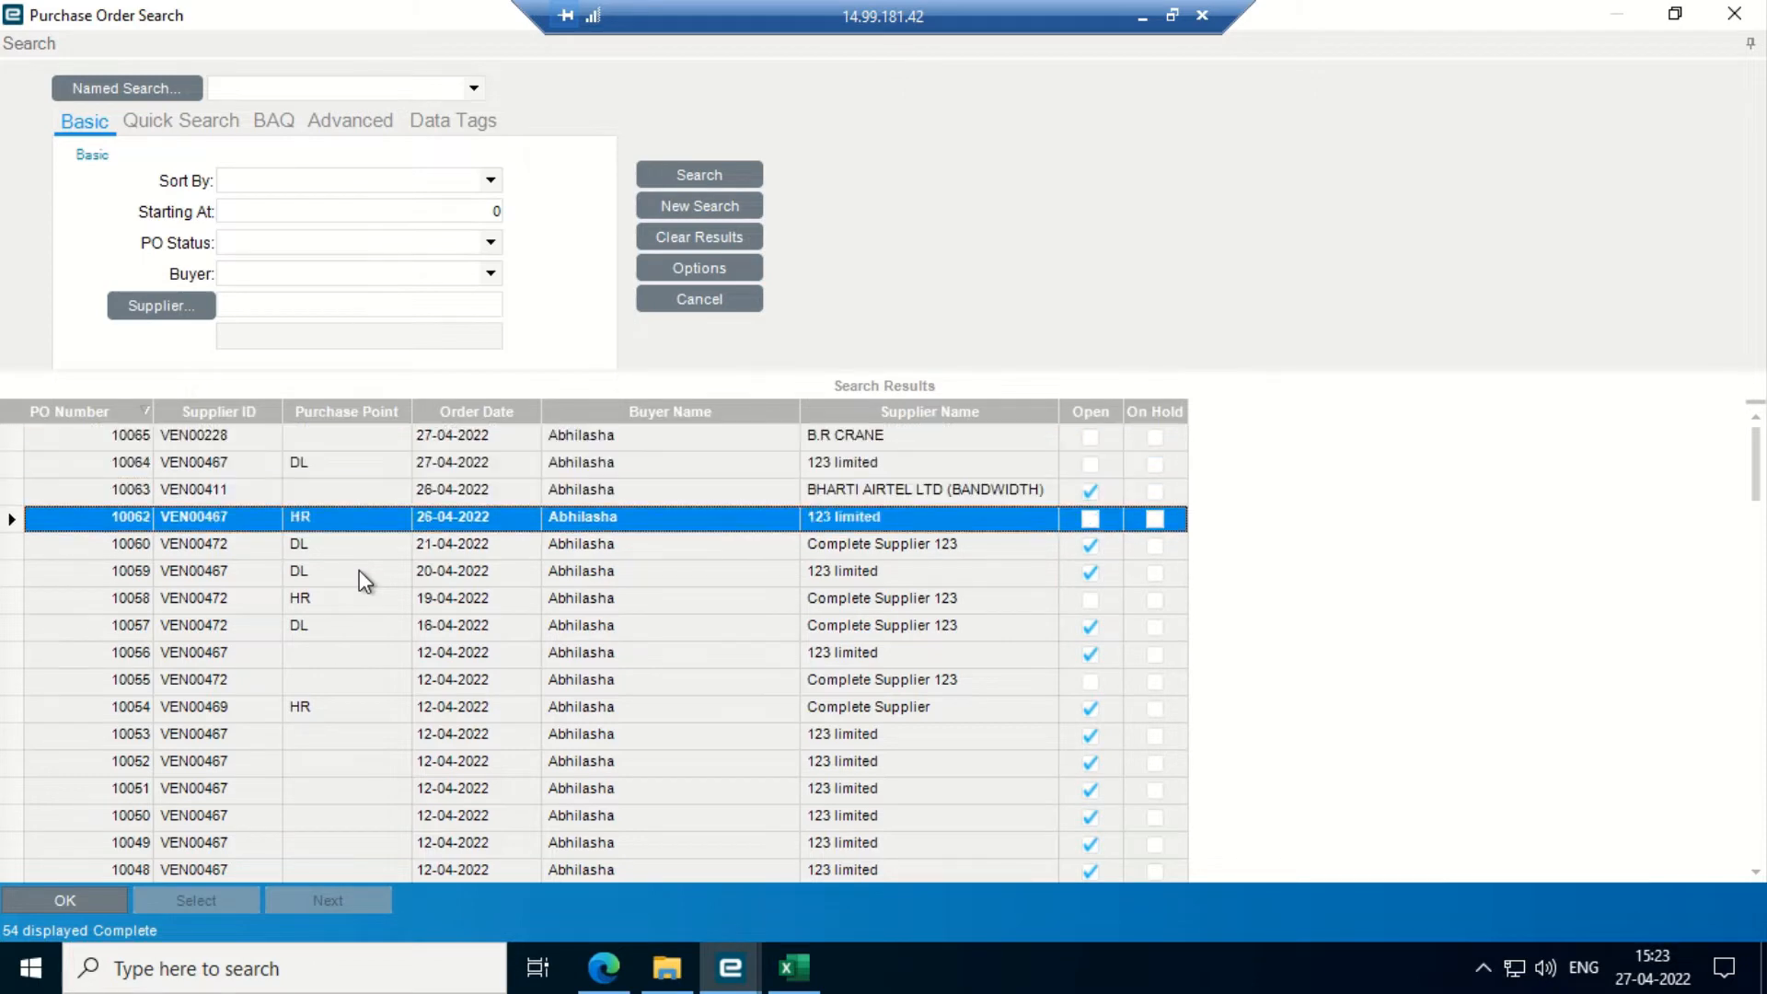
key("Down")
key("Down")
key("Down")
key("Down")
key("Down")
key("Down")
key("Down")
key("Down")
key("Down")
key("Down")
key("Down")
key("Down")
key("Down")
key("Down")
key("Down")
key("Down")
key("Down")
key("Down")
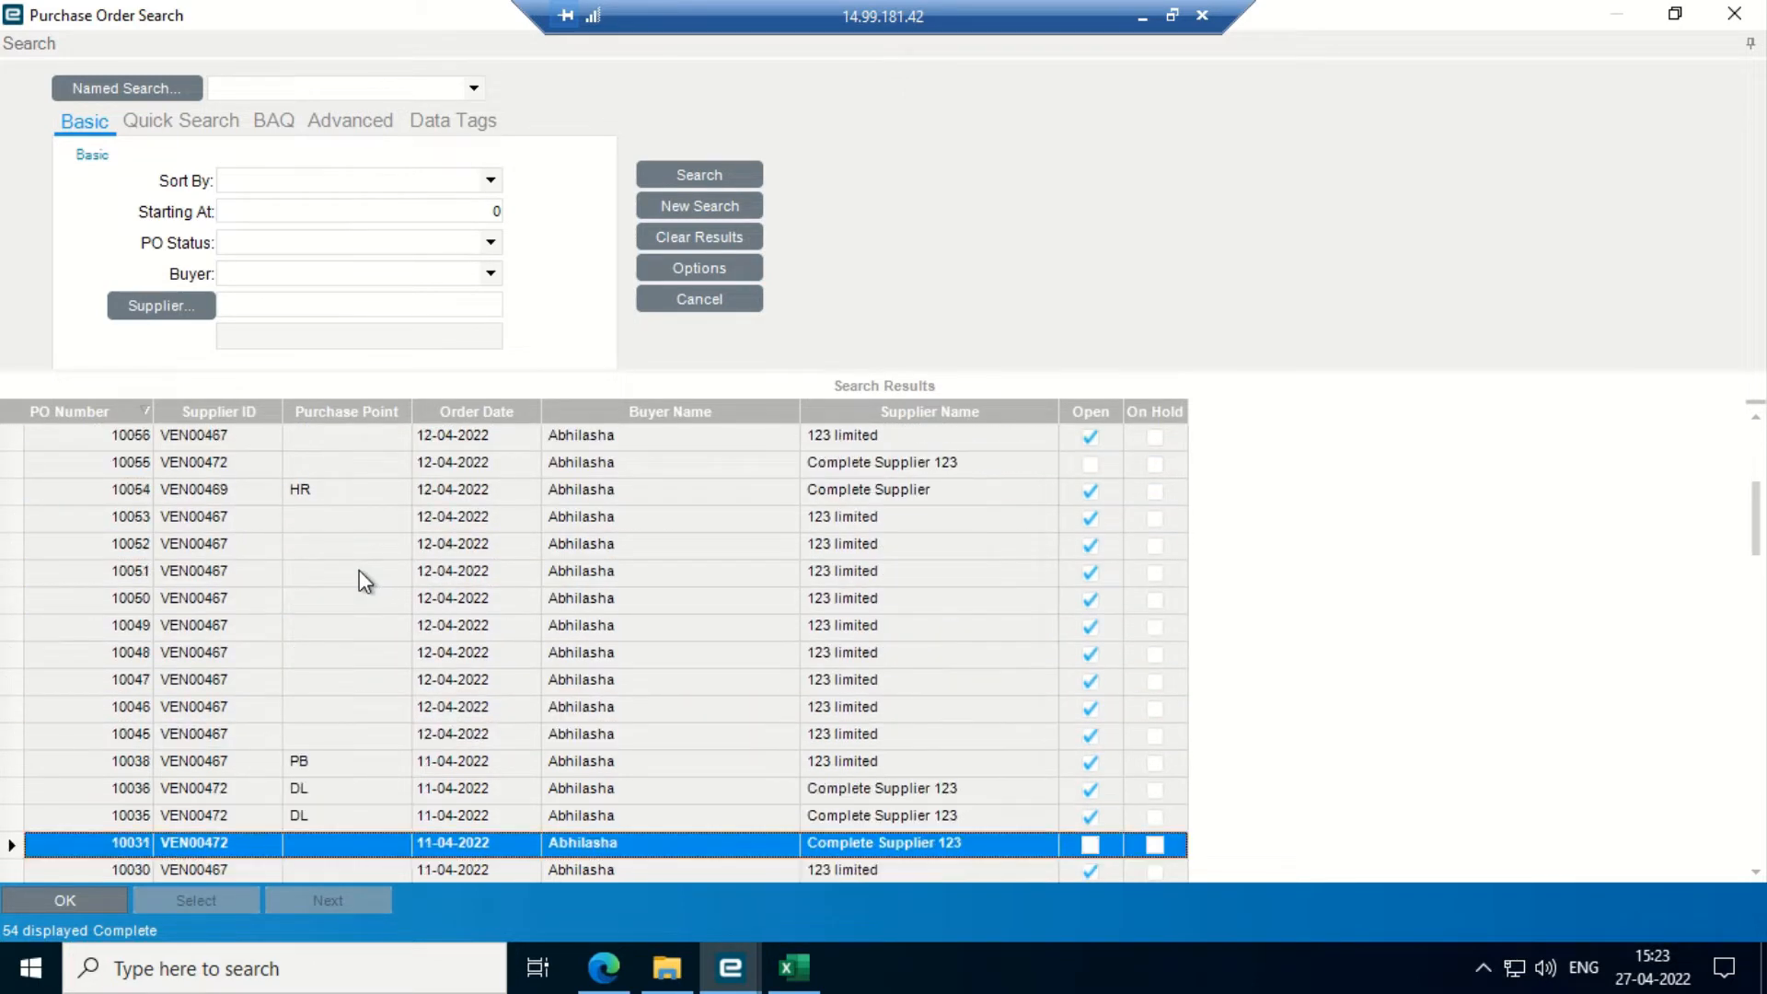
key("Down")
key("Down")
key("Down")
key("Down")
key("Down")
key("Down")
key("Down")
key("Down")
key("Down")
key("Down")
key("Down")
key("Down")
key("Down")
key("Down")
key("Down")
key("Down")
key("Down")
key("Down")
key("Down")
key("Down")
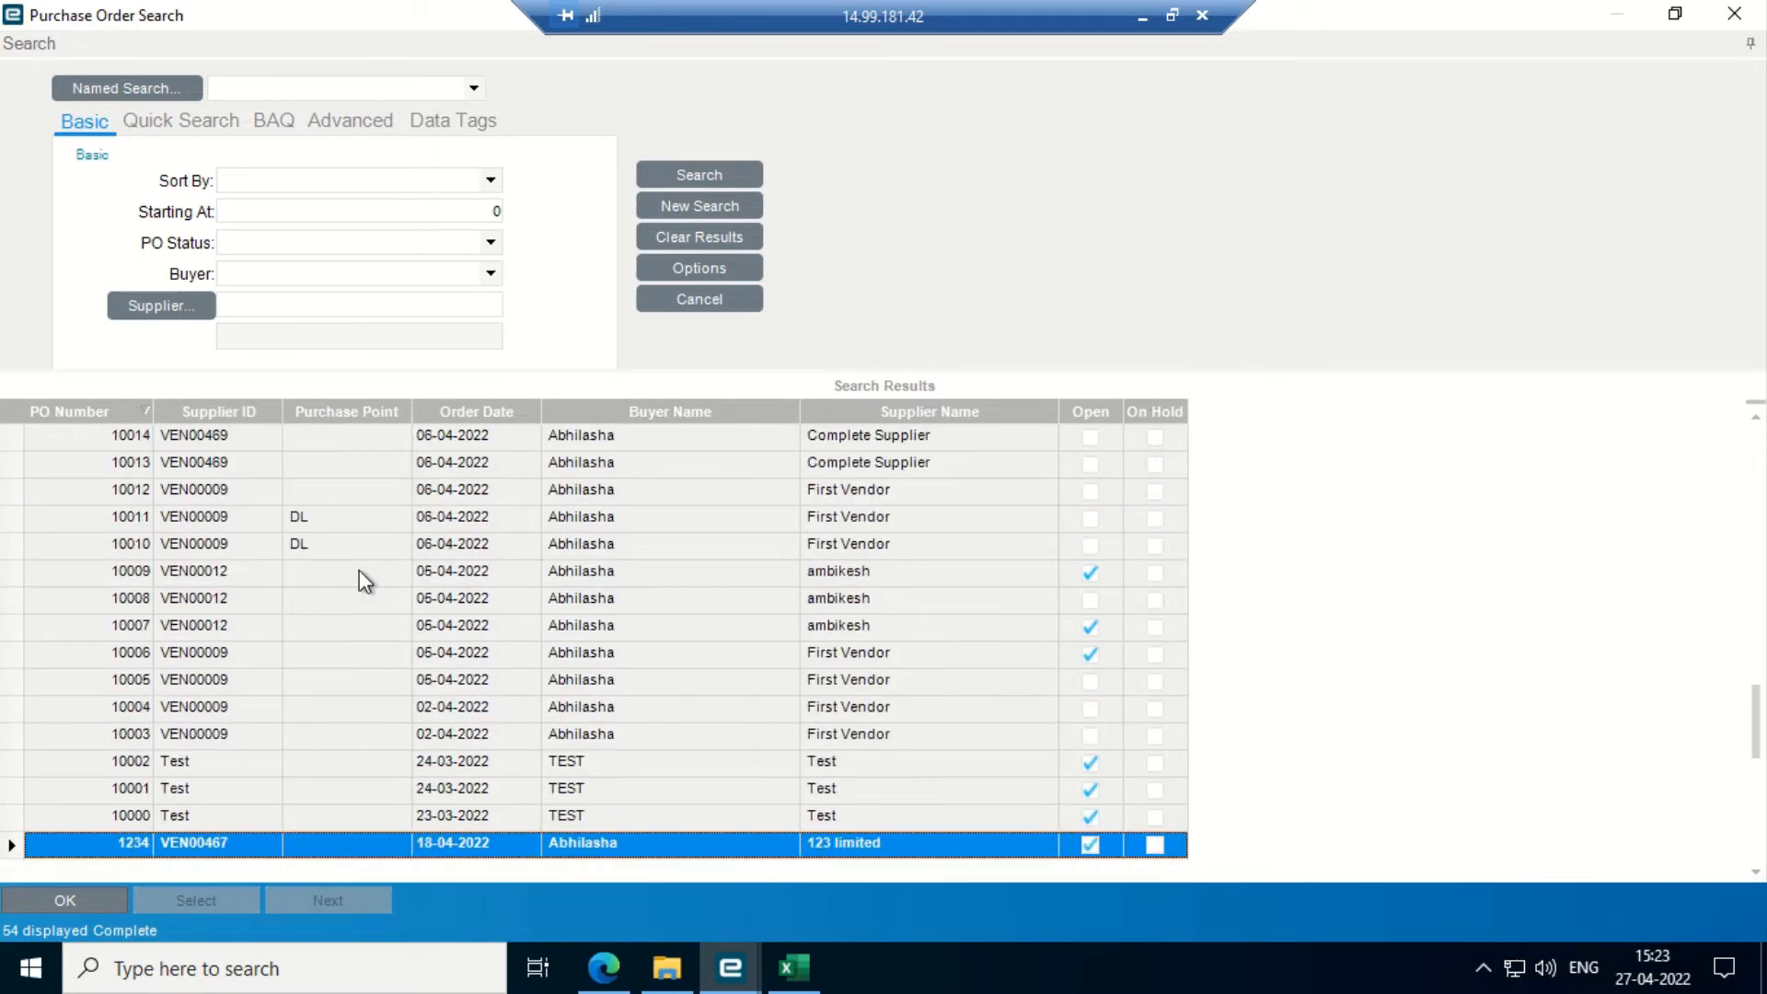
key("Up")
key("Up")
key("Up")
key("Up")
key("Down")
key("Down")
key("Down")
key("Down")
key("Up")
key("Up")
key("Up")
key("Up")
key("Up")
key("Up")
key("Up")
key("Up")
key("Up")
key("Up")
key("Up")
key("Up")
key("Up")
key("Up")
key("Up")
key("Up")
key("Up")
key("Up")
key("Up")
key("Up")
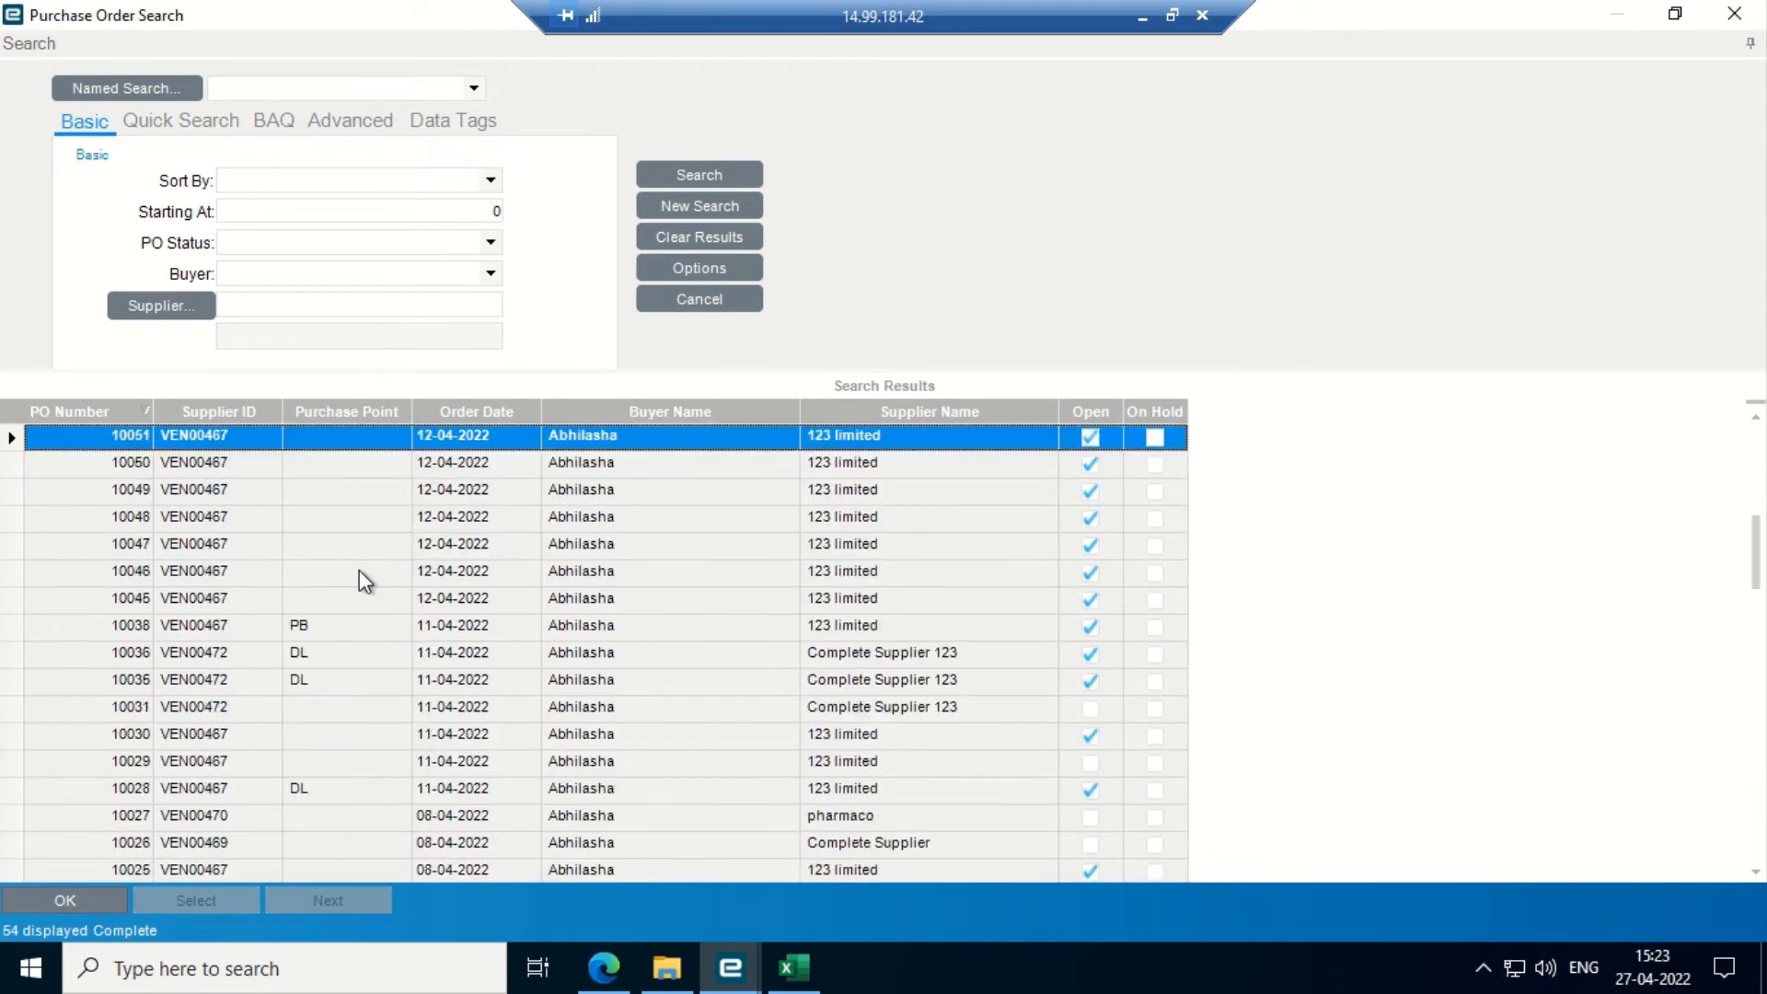
key("Up")
key("Up")
key("Up")
key("Up")
key("Up")
key("Up")
key("Up")
key("Up")
key("Up")
key("Up")
key("Up")
key("Up")
key("Up")
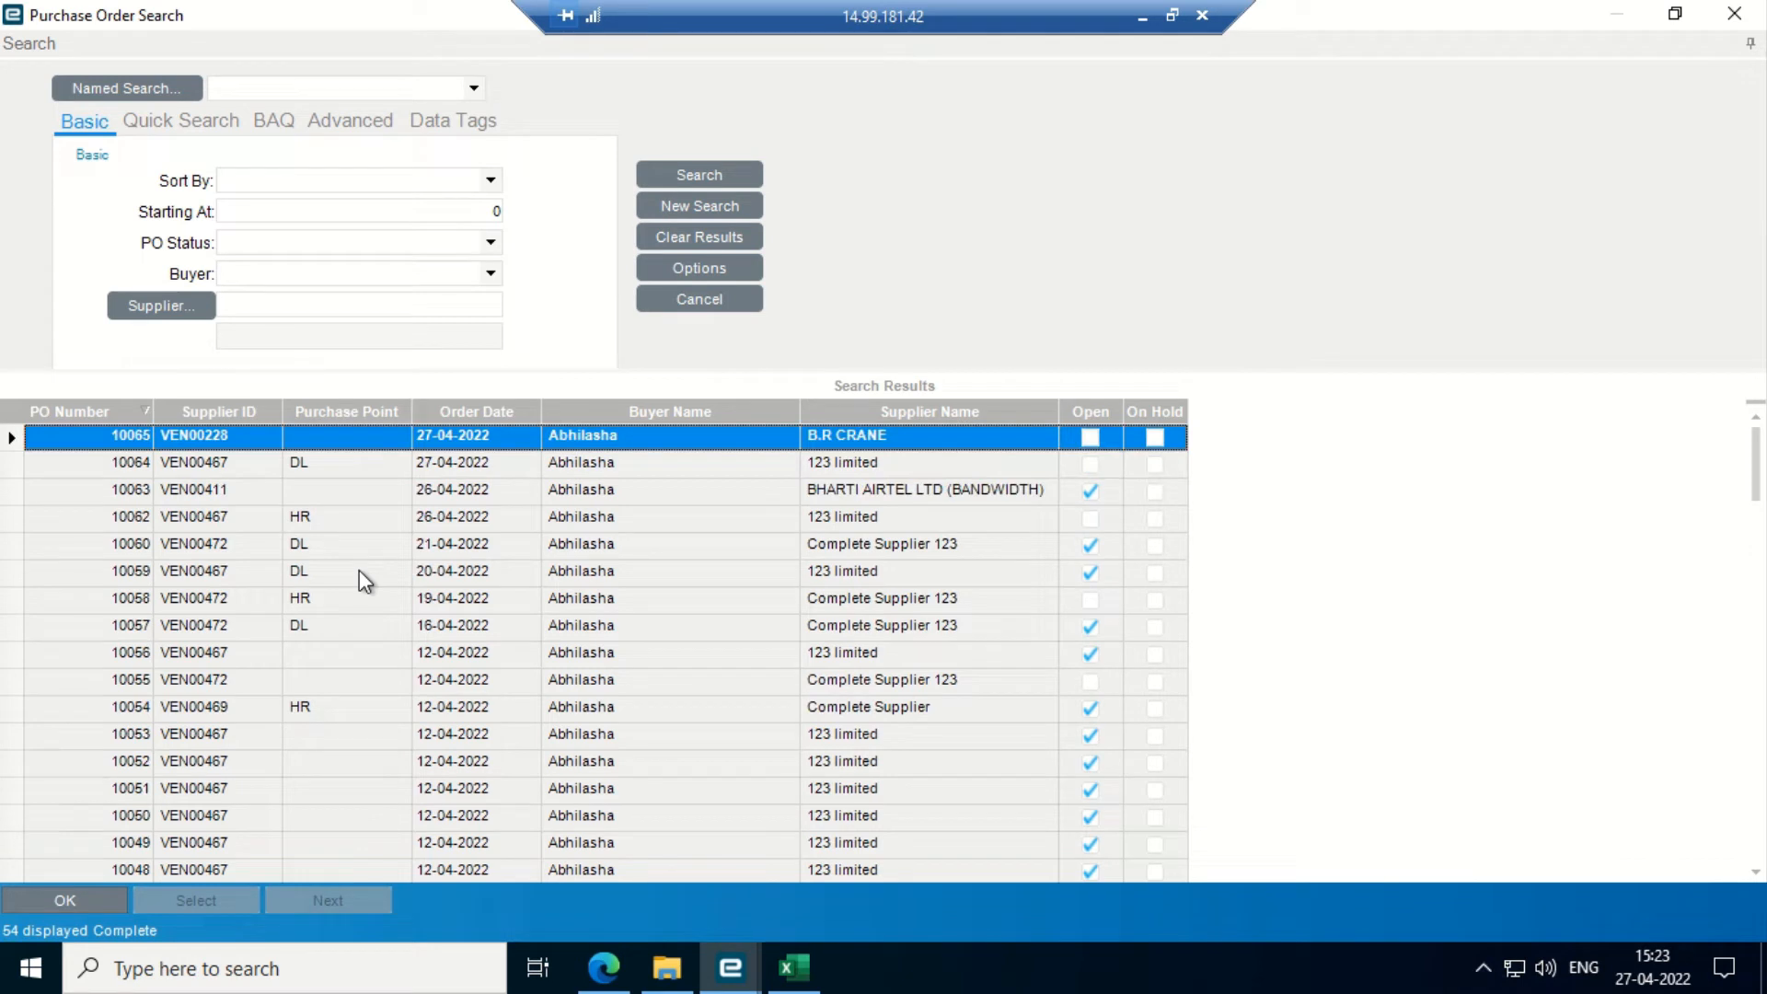
- Sort the purchase orders by Supplier Name and review orders 10054 and 10026
left_click(951, 406)
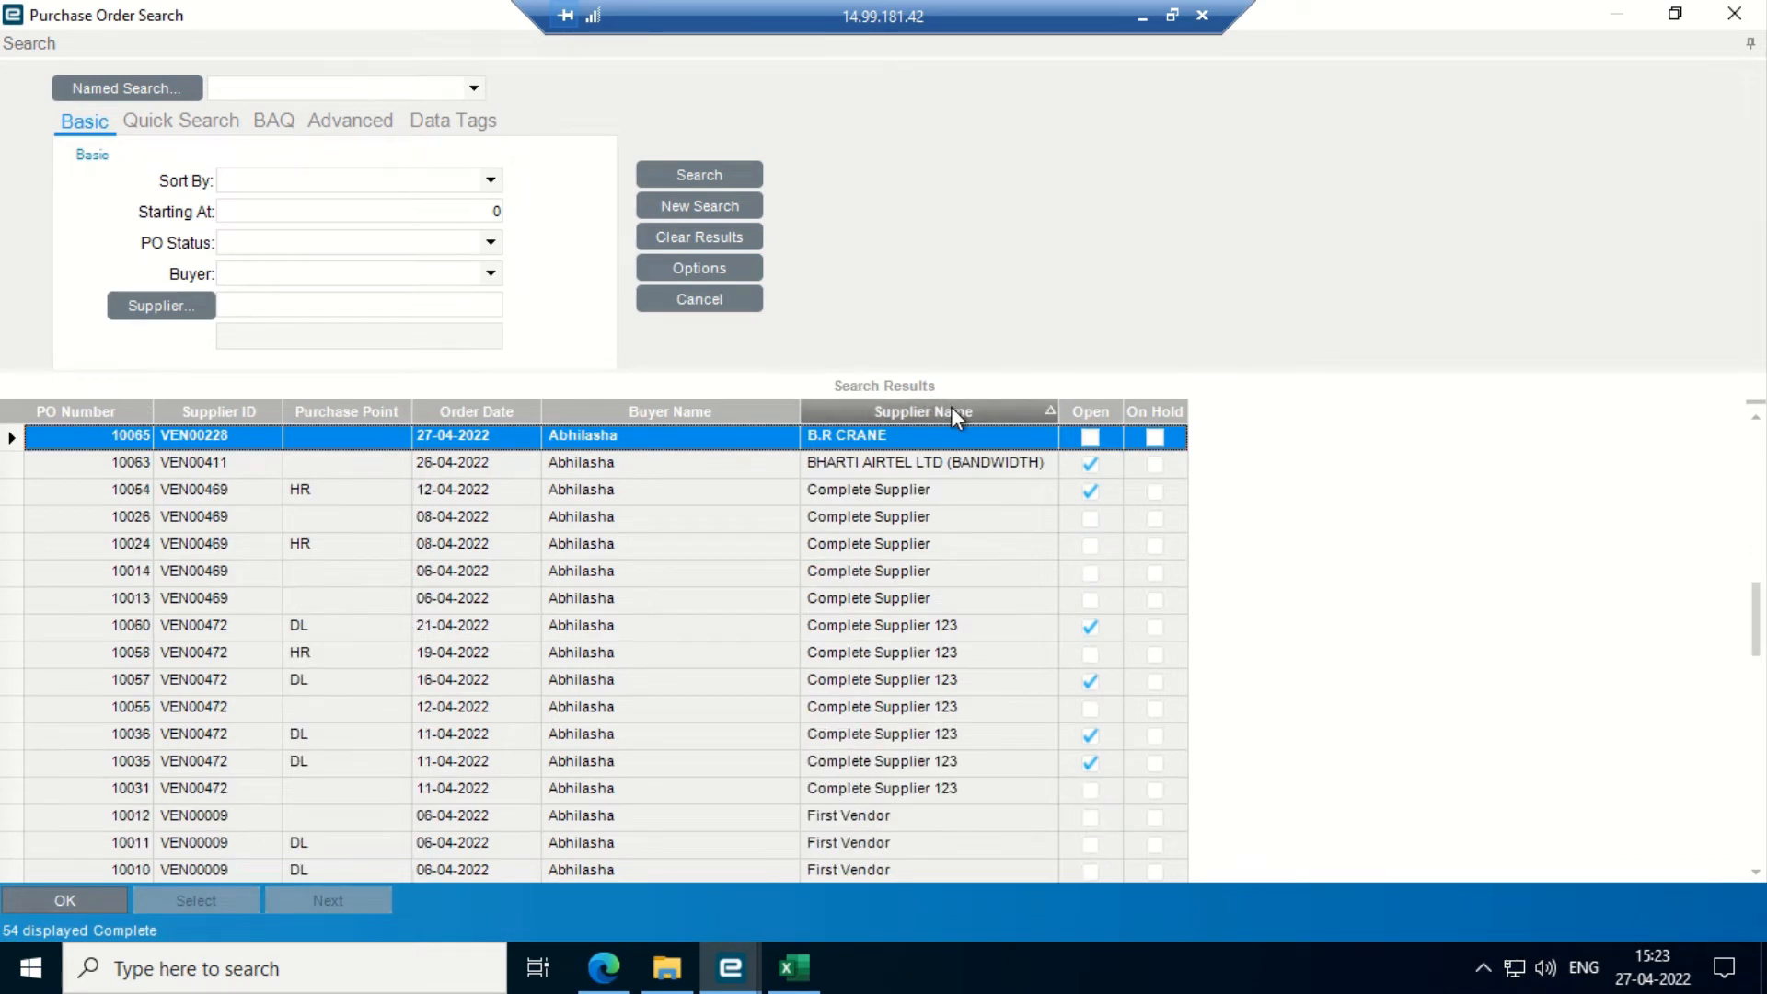
left_click(1040, 490)
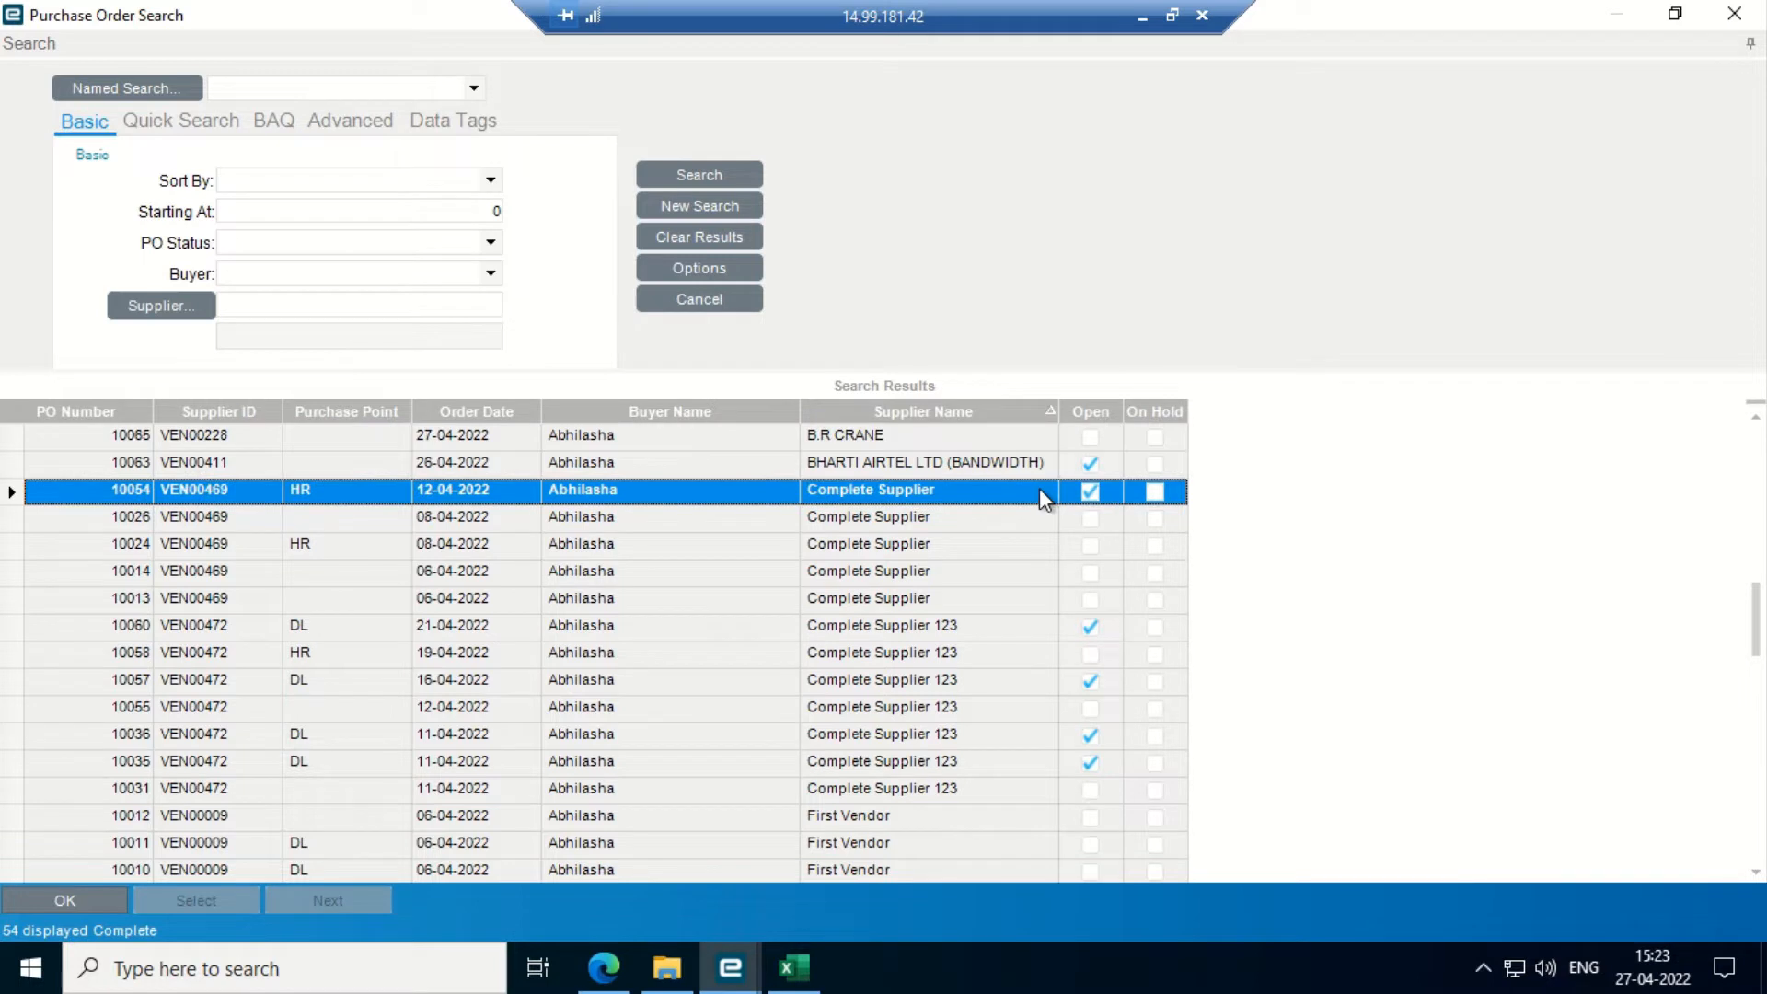
key("Down")
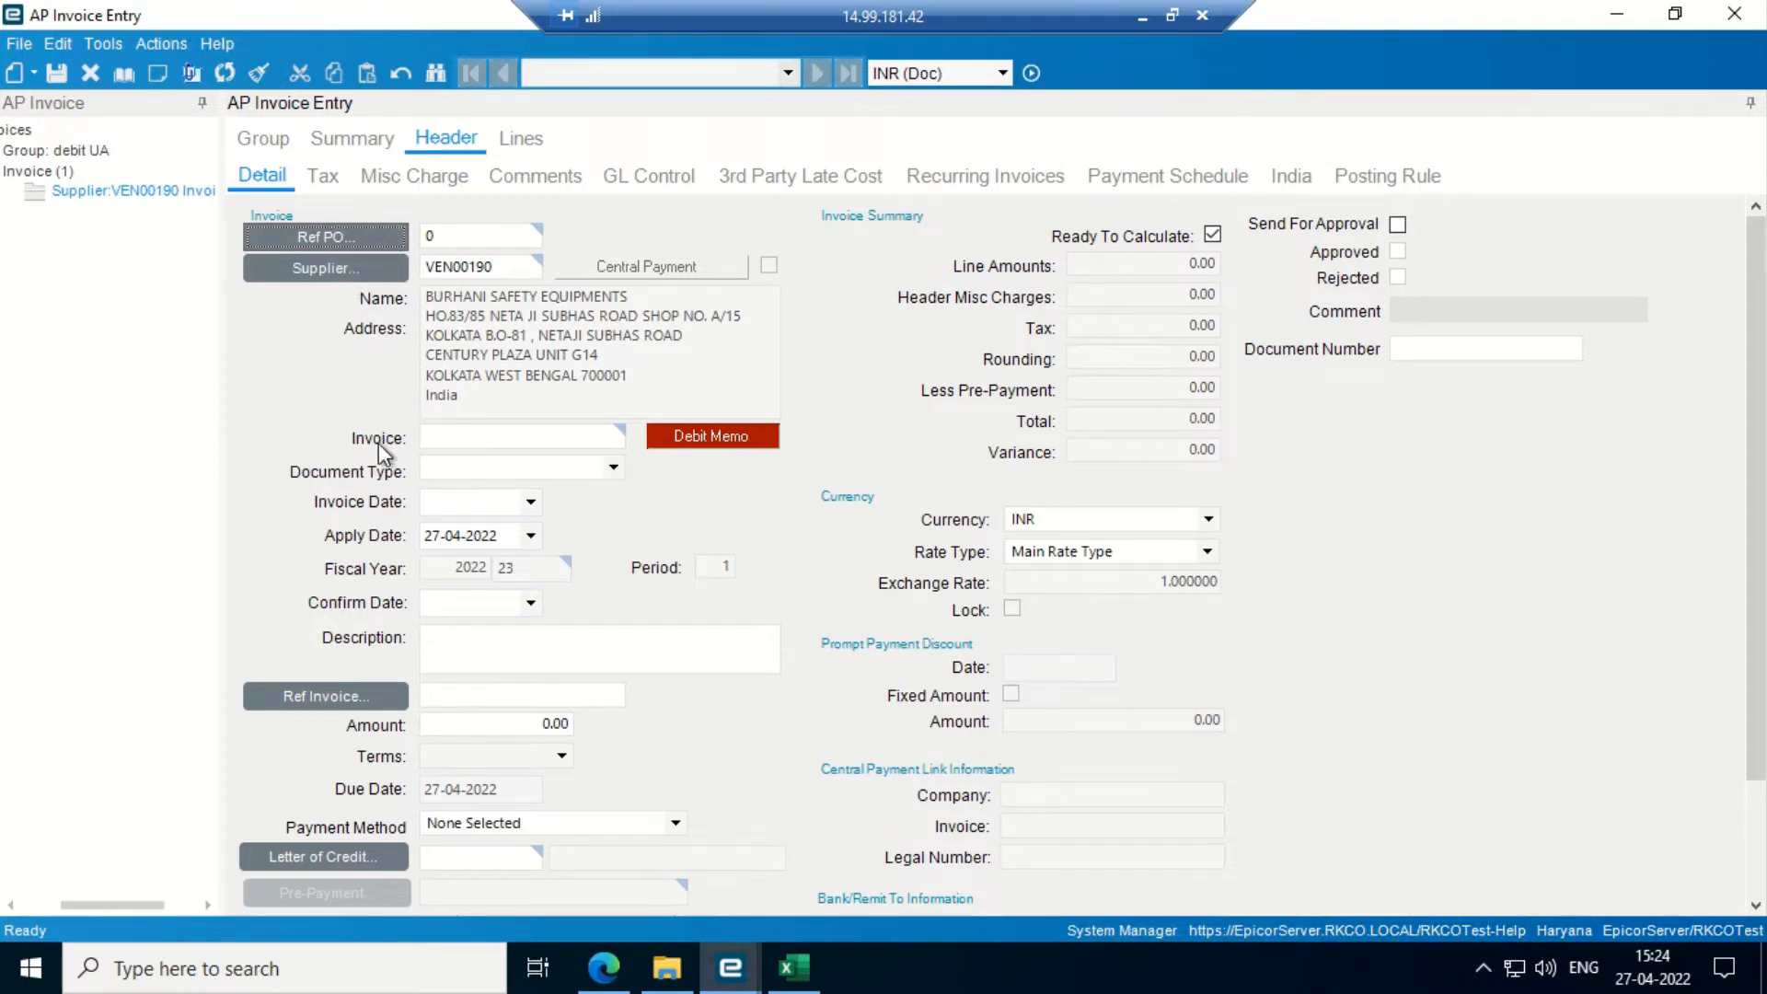
- Enter 'debit memo' as the invoice number, leaving the document type blank
left_click(450, 429)
type("debit memo")
key("Tab")
type("1")
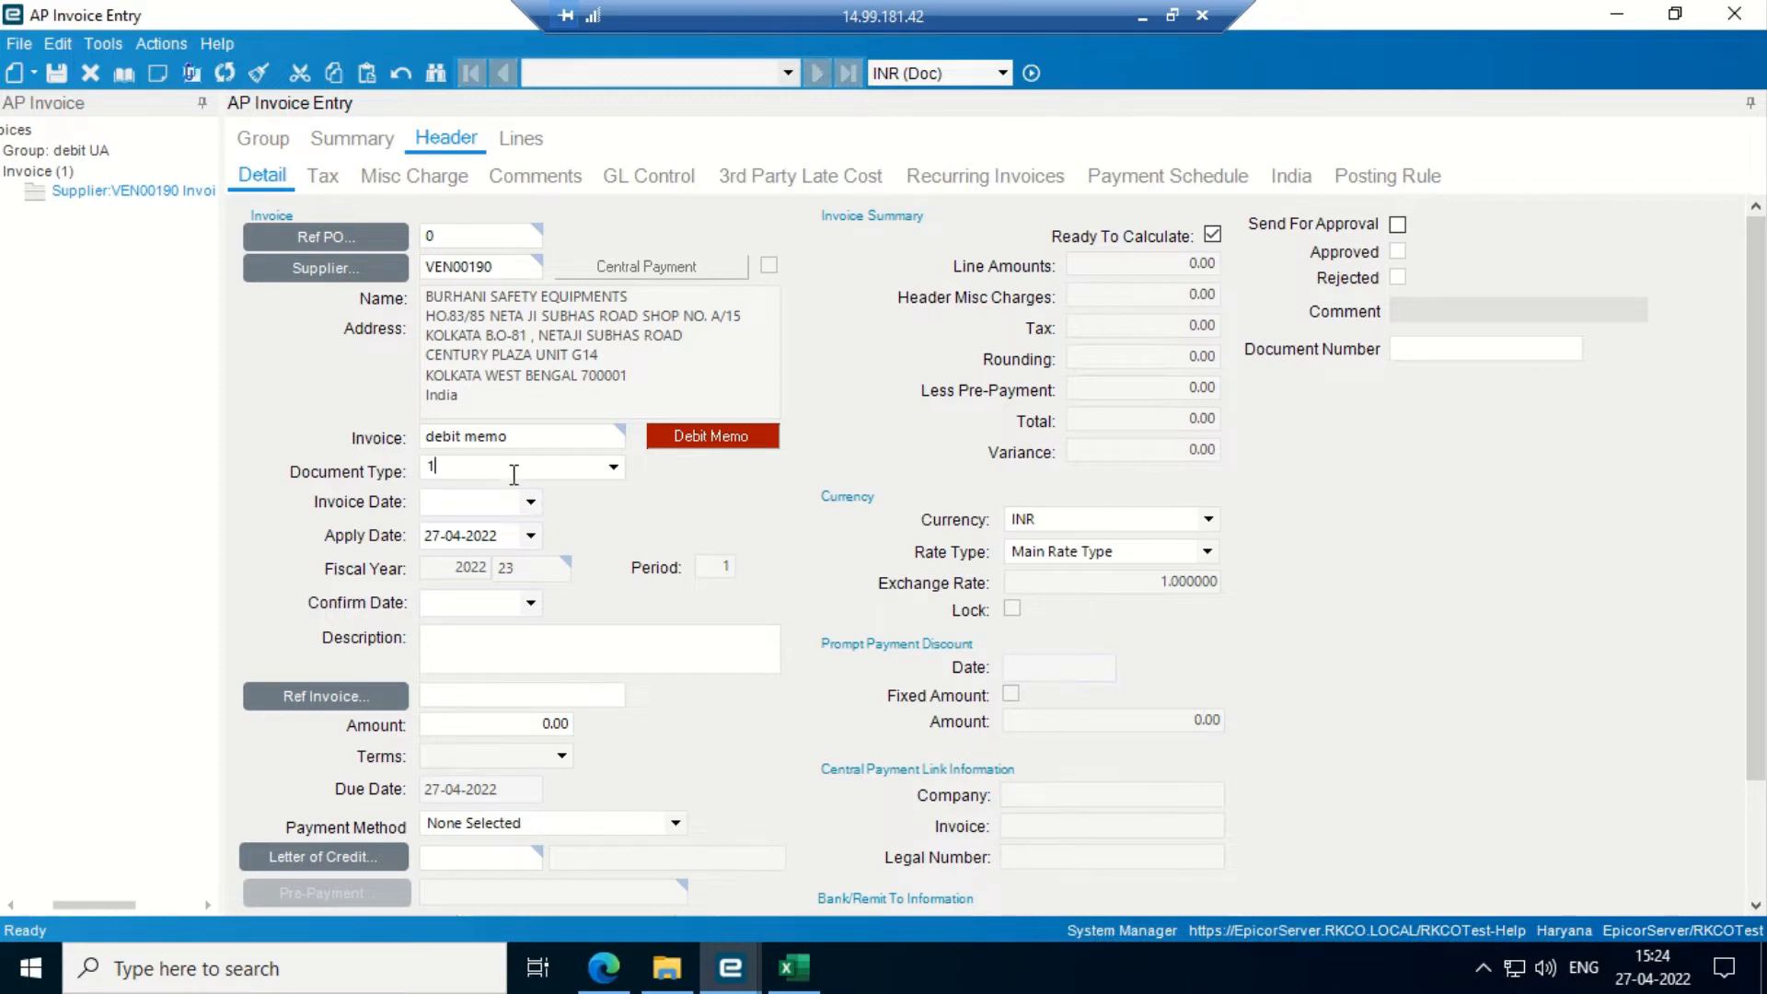
key("BackSpace")
- Set the invoice date to 27-04-2022 and save the debit memo
left_click(531, 501)
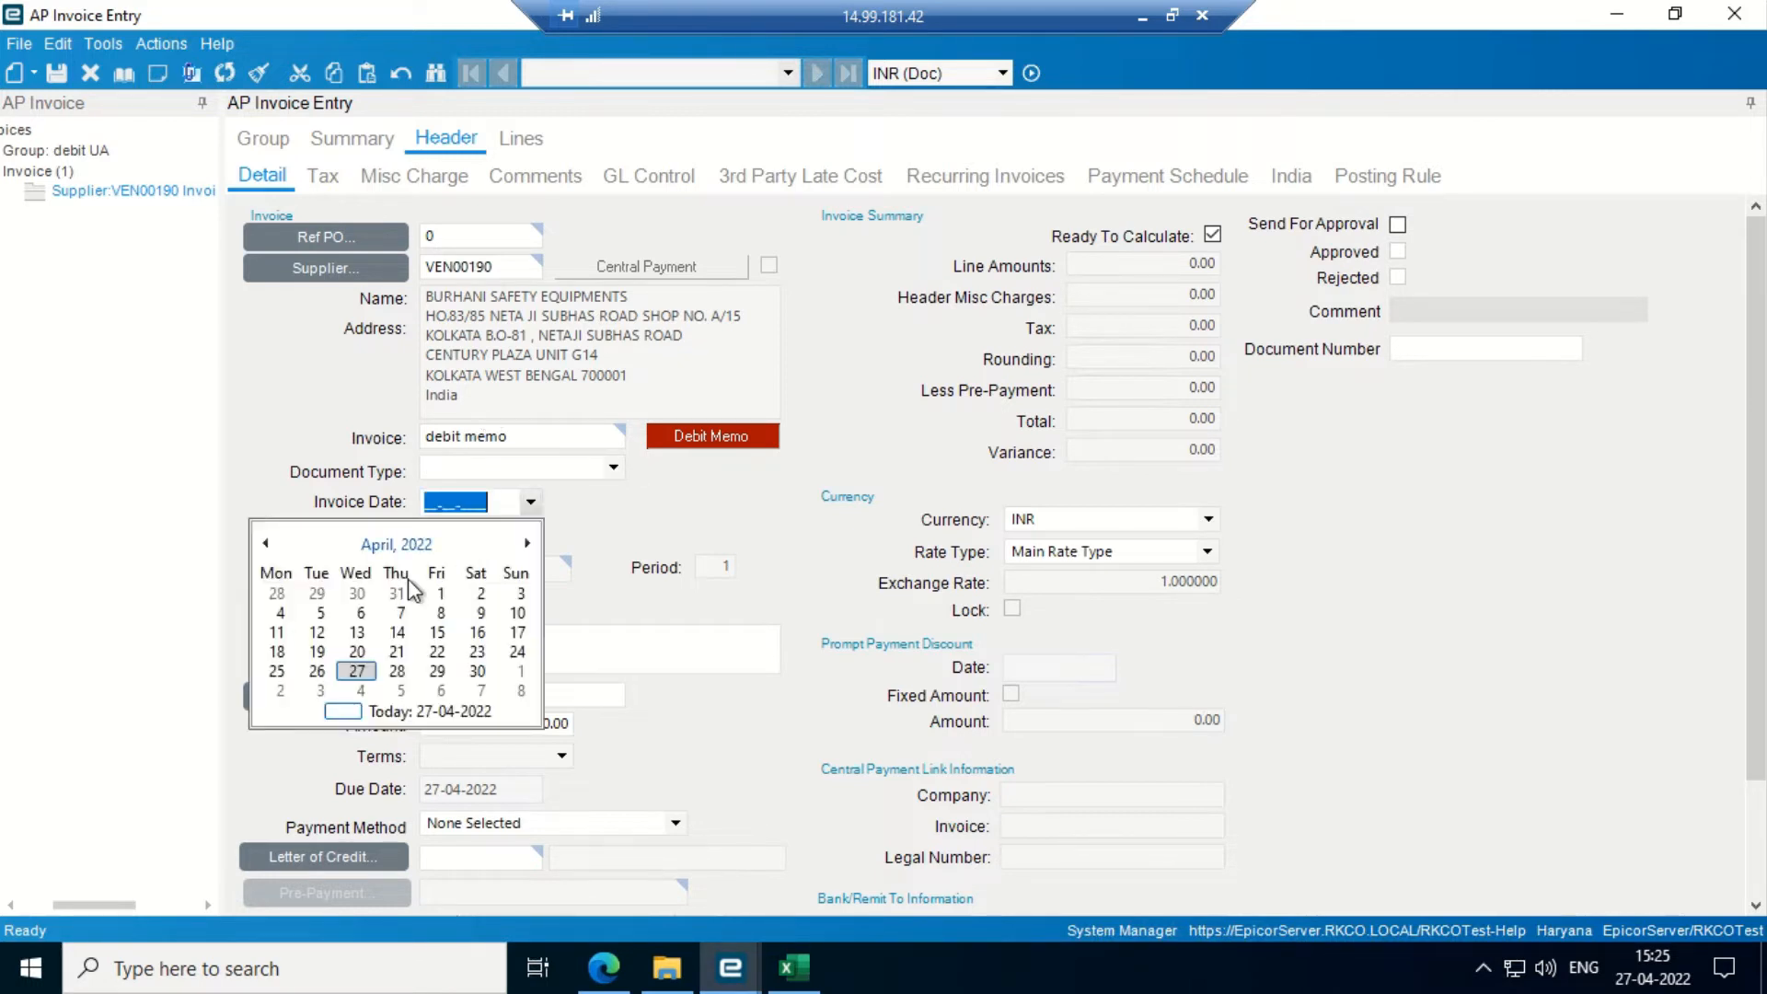
left_click(355, 670)
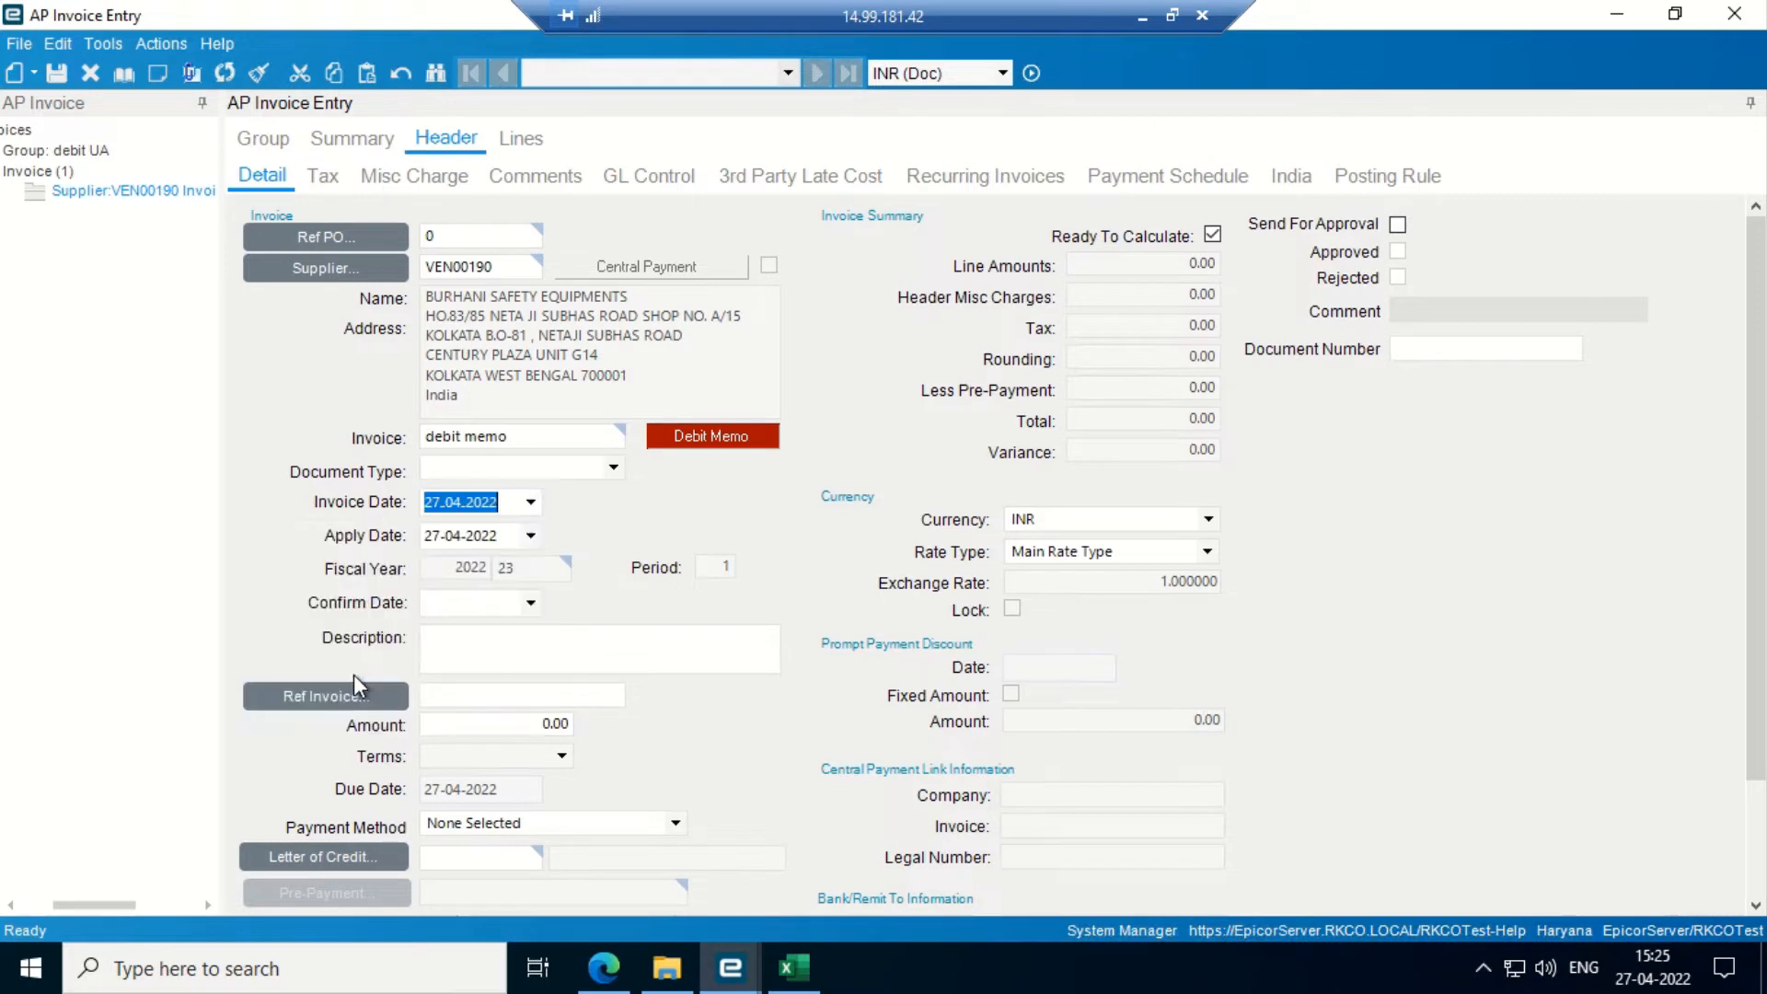
left_click(58, 74)
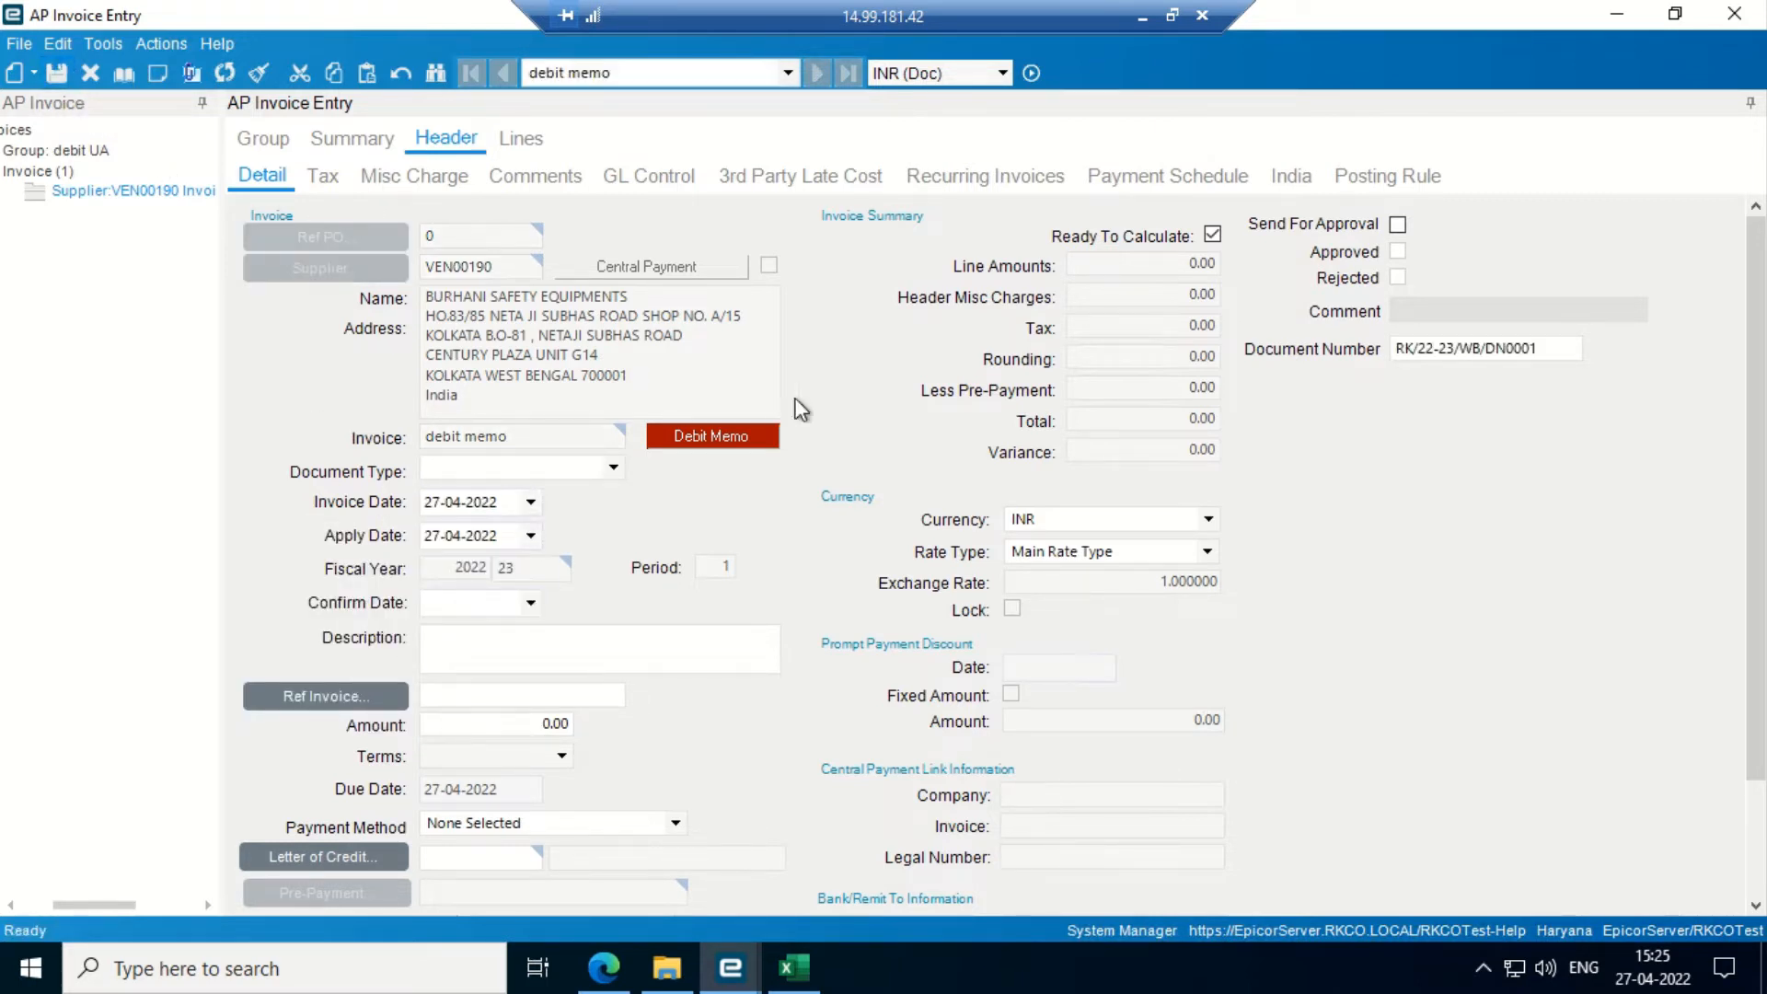
left_click(526, 148)
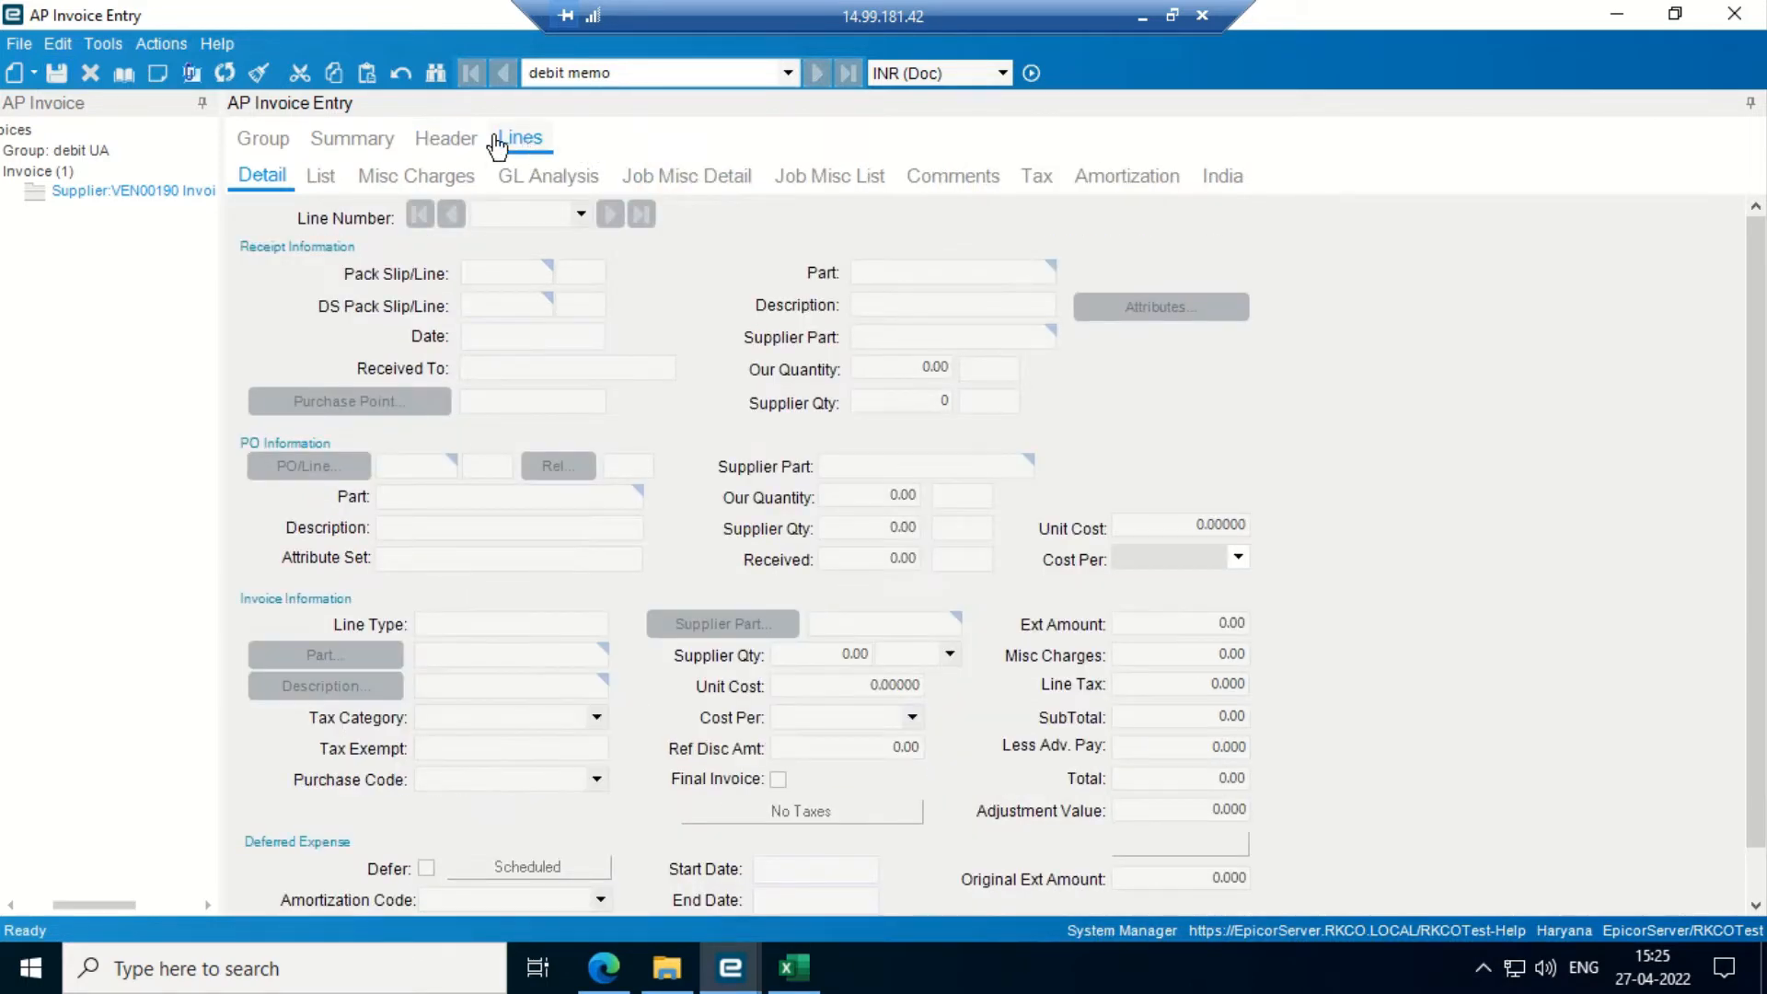
left_click(455, 140)
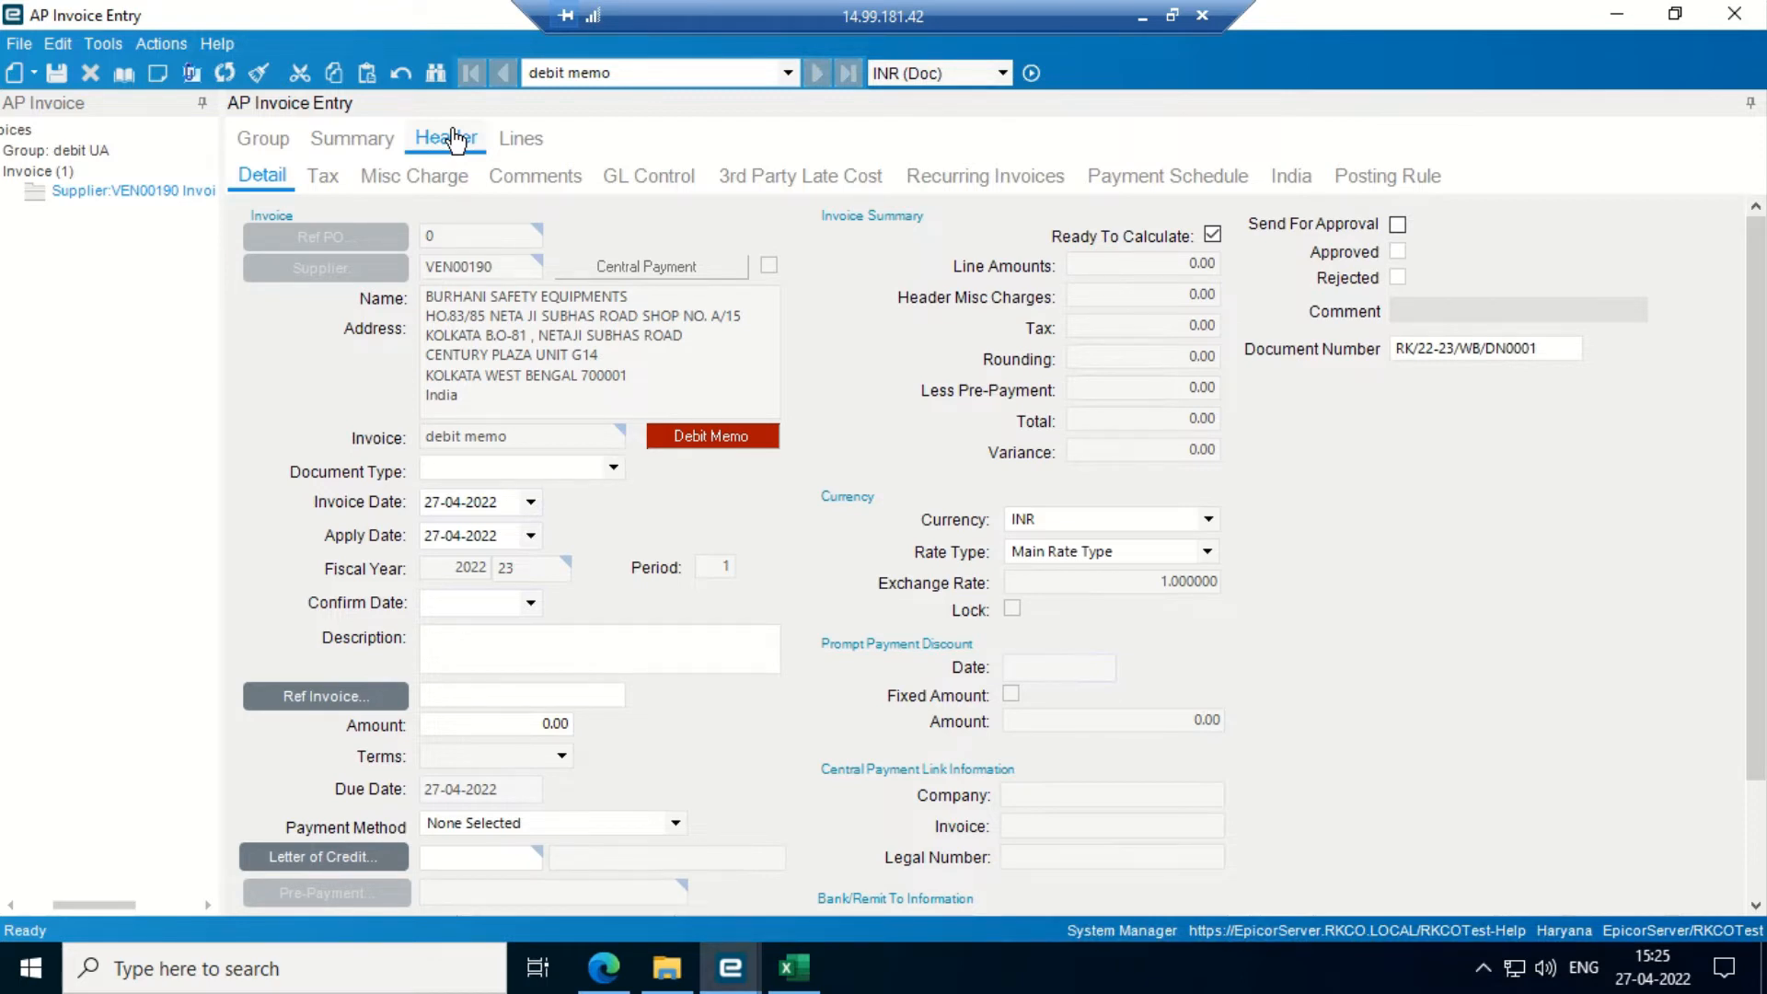
left_click(613, 469)
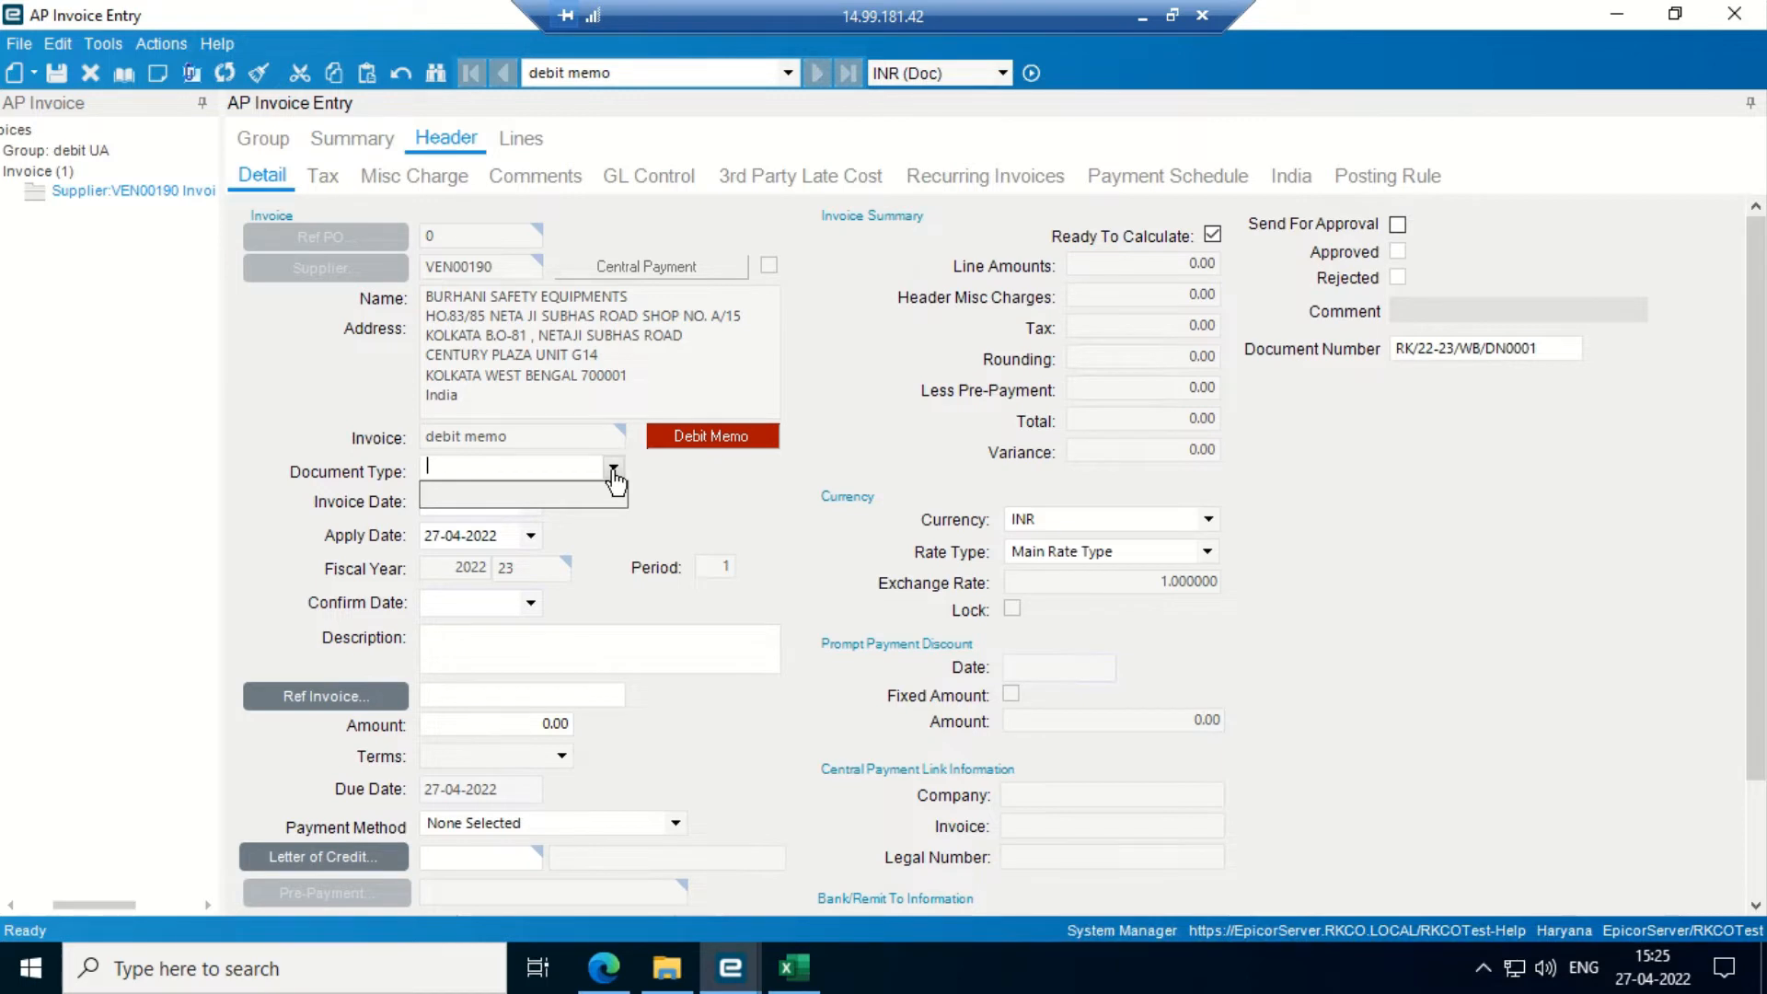
left_click(716, 512)
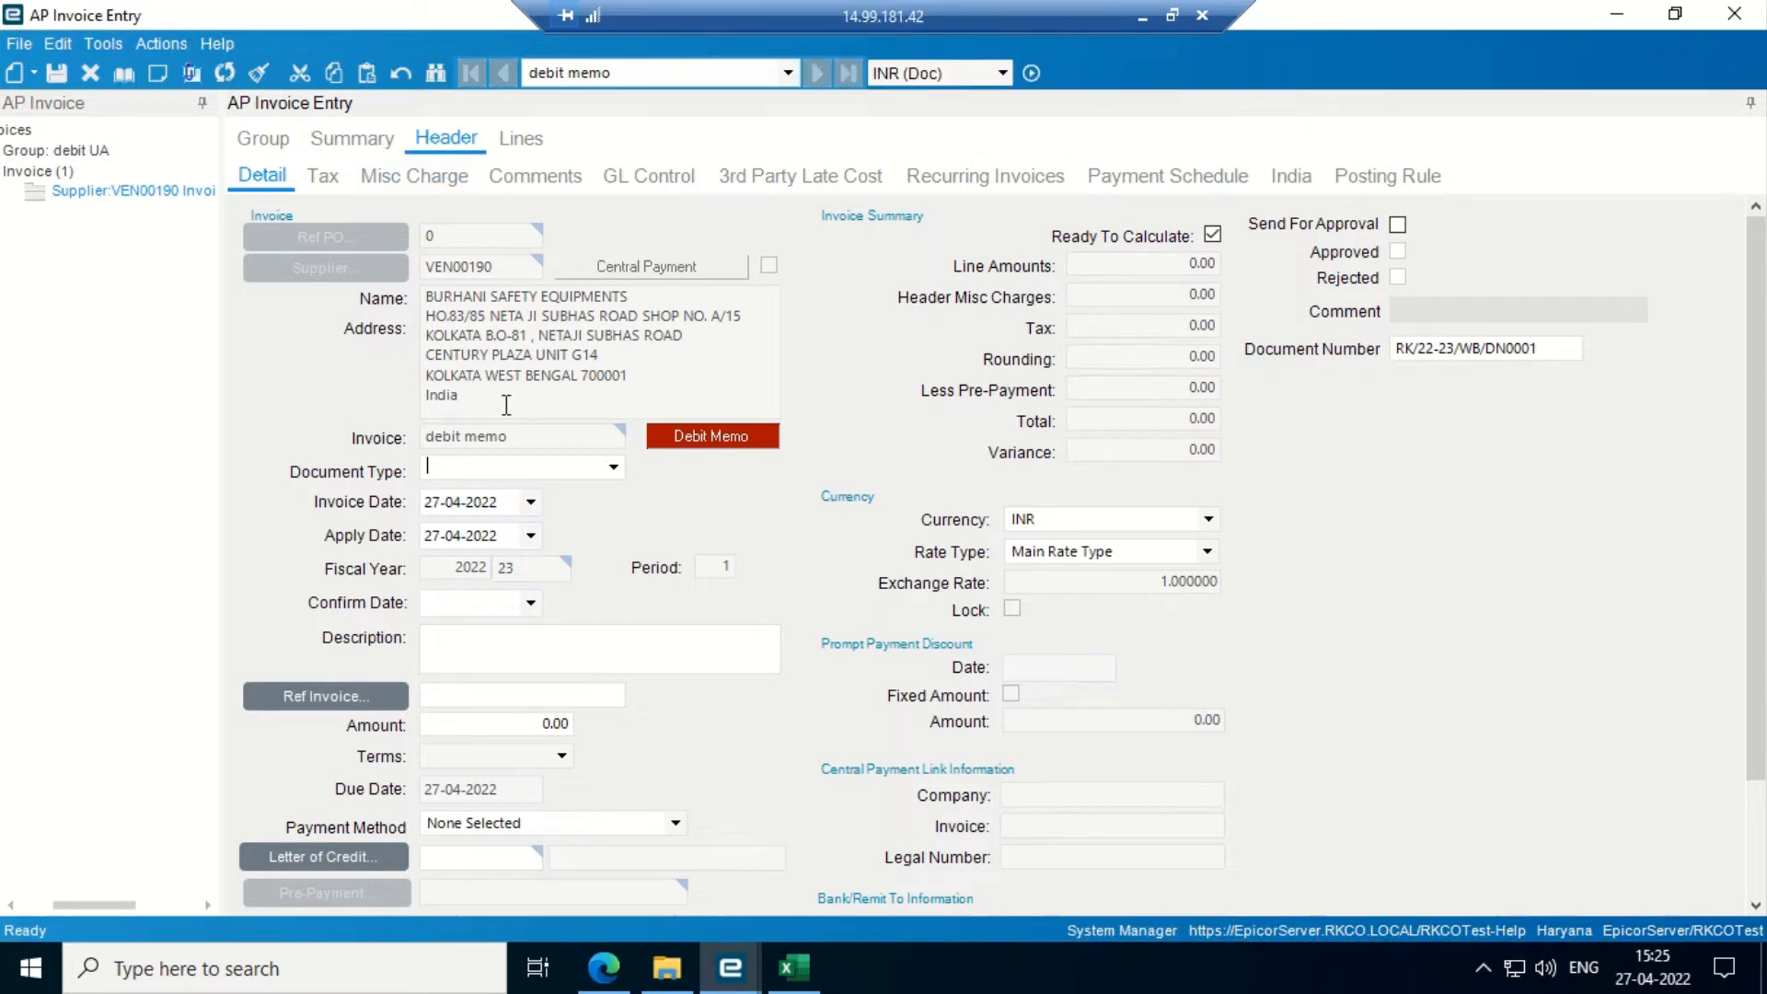
left_click(1413, 351)
left_click_drag(1413, 350, 1558, 348)
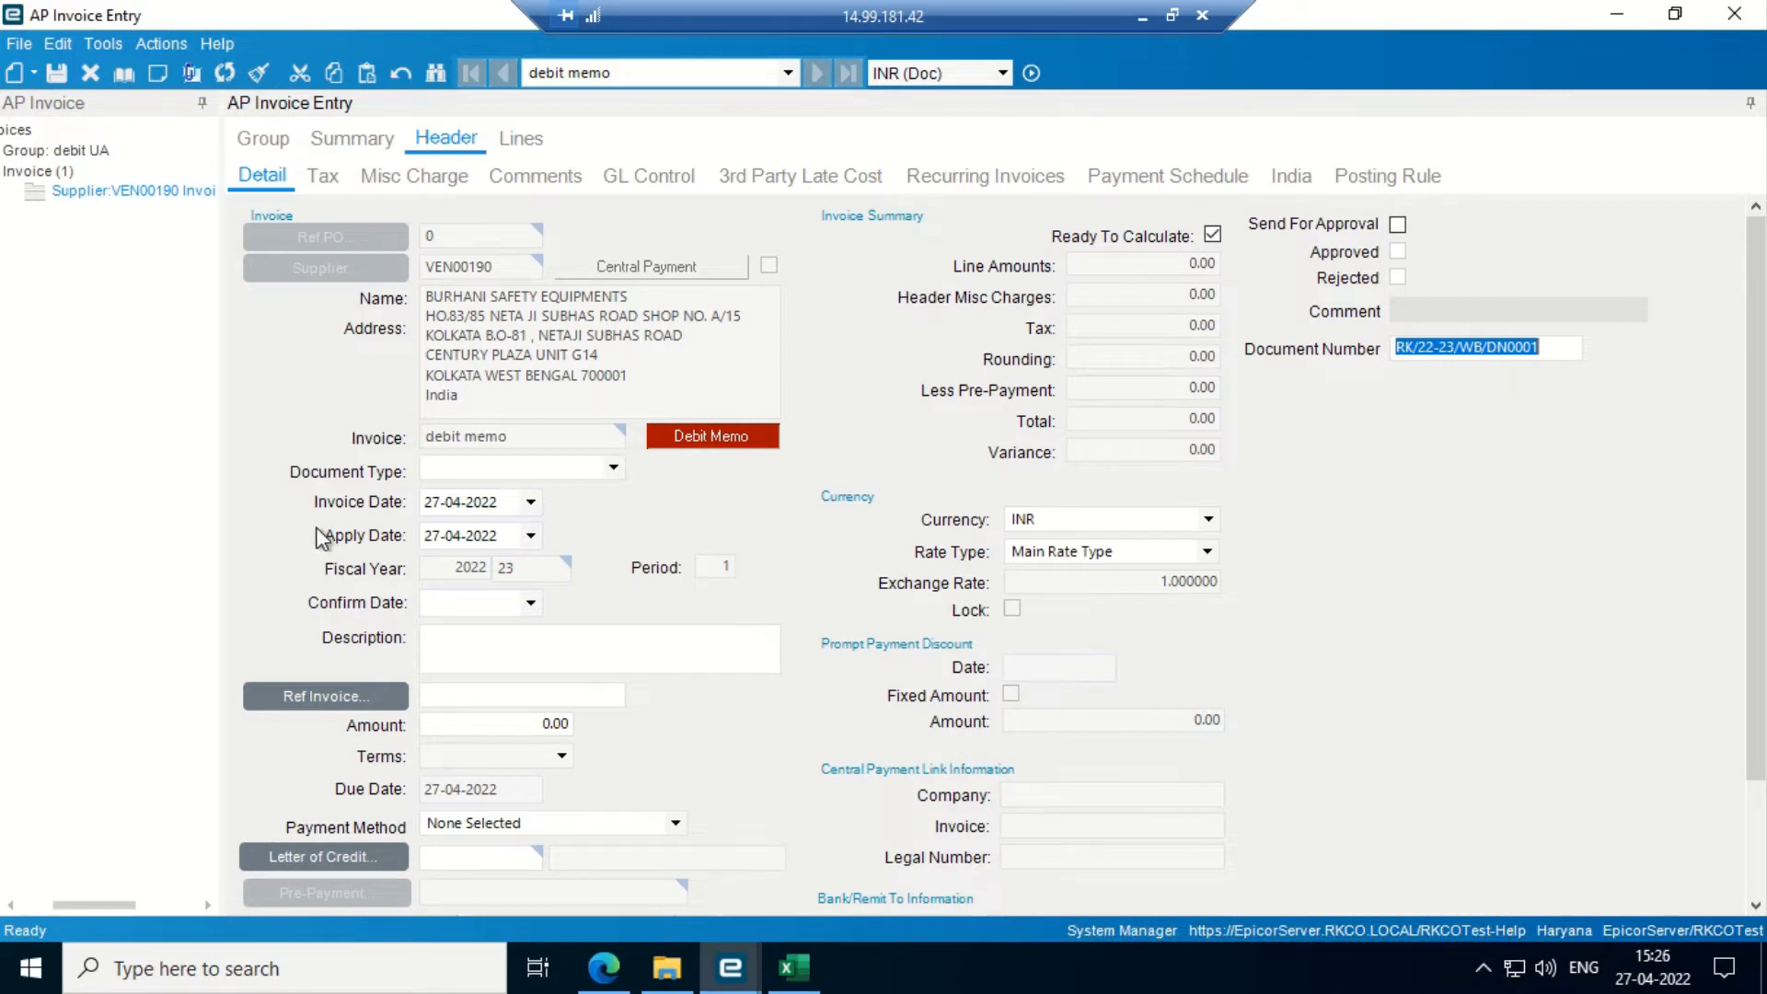
- Add a new miscellaneous line to the debit memo using the Banner Printing part
left_click(521, 140)
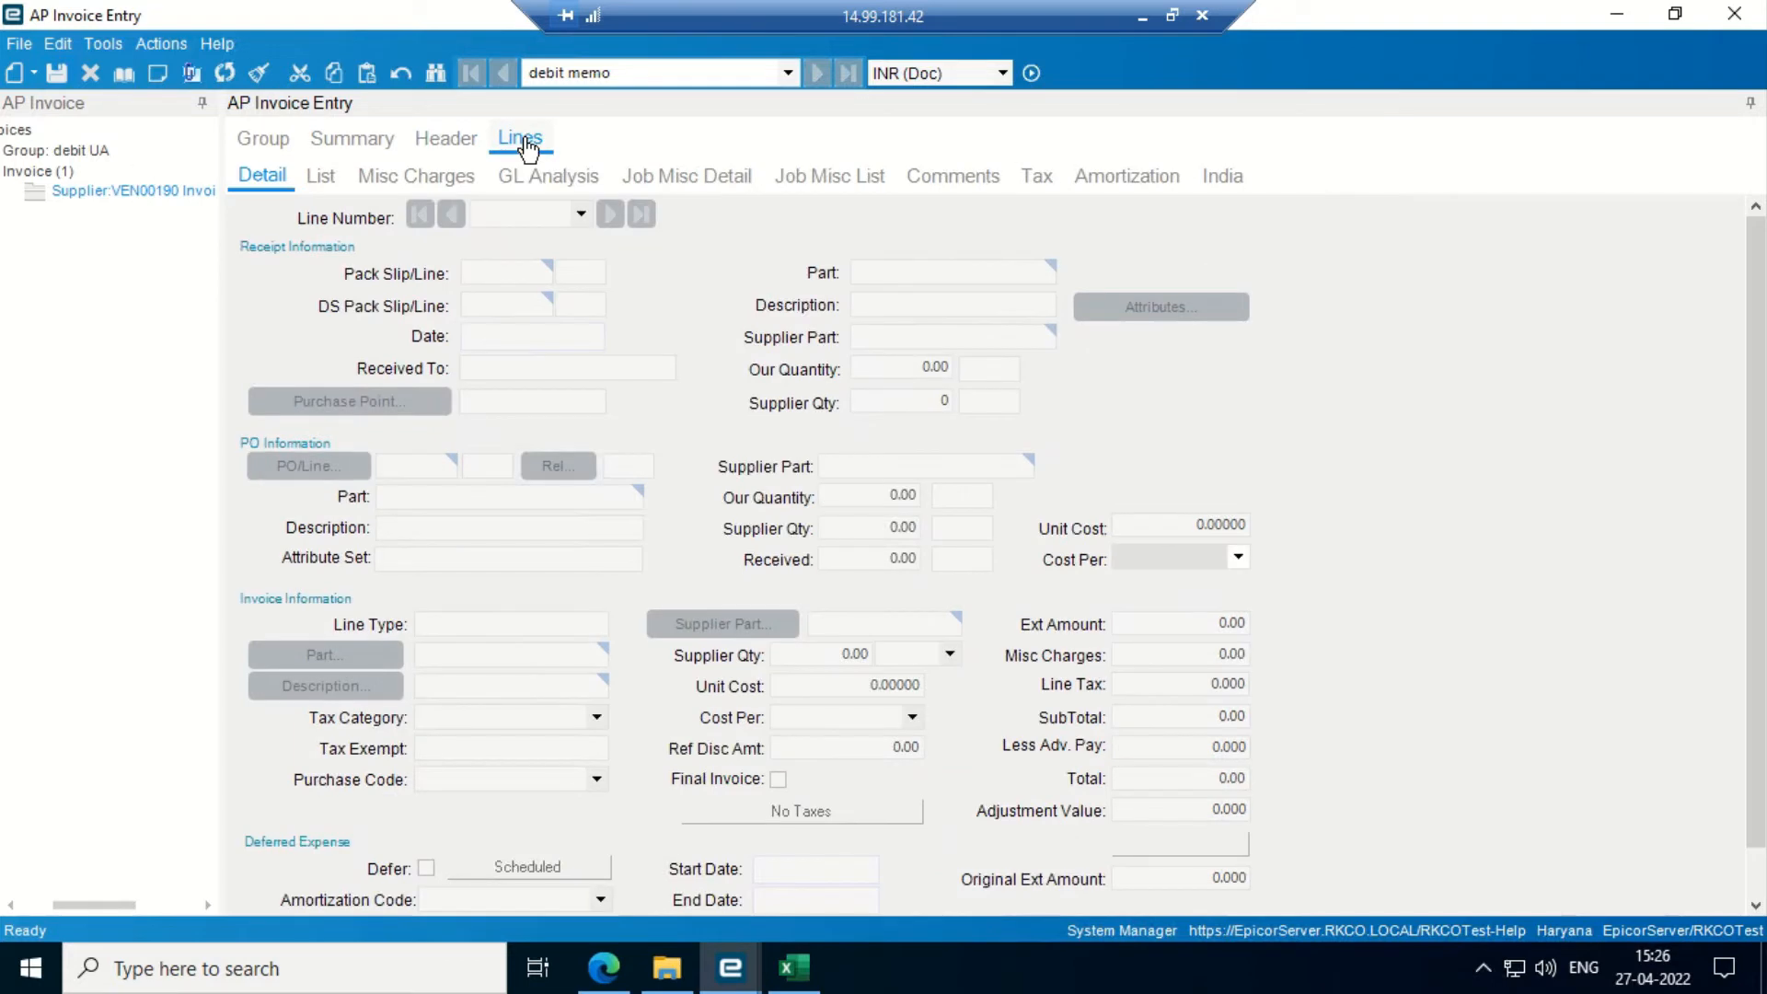
left_click(34, 76)
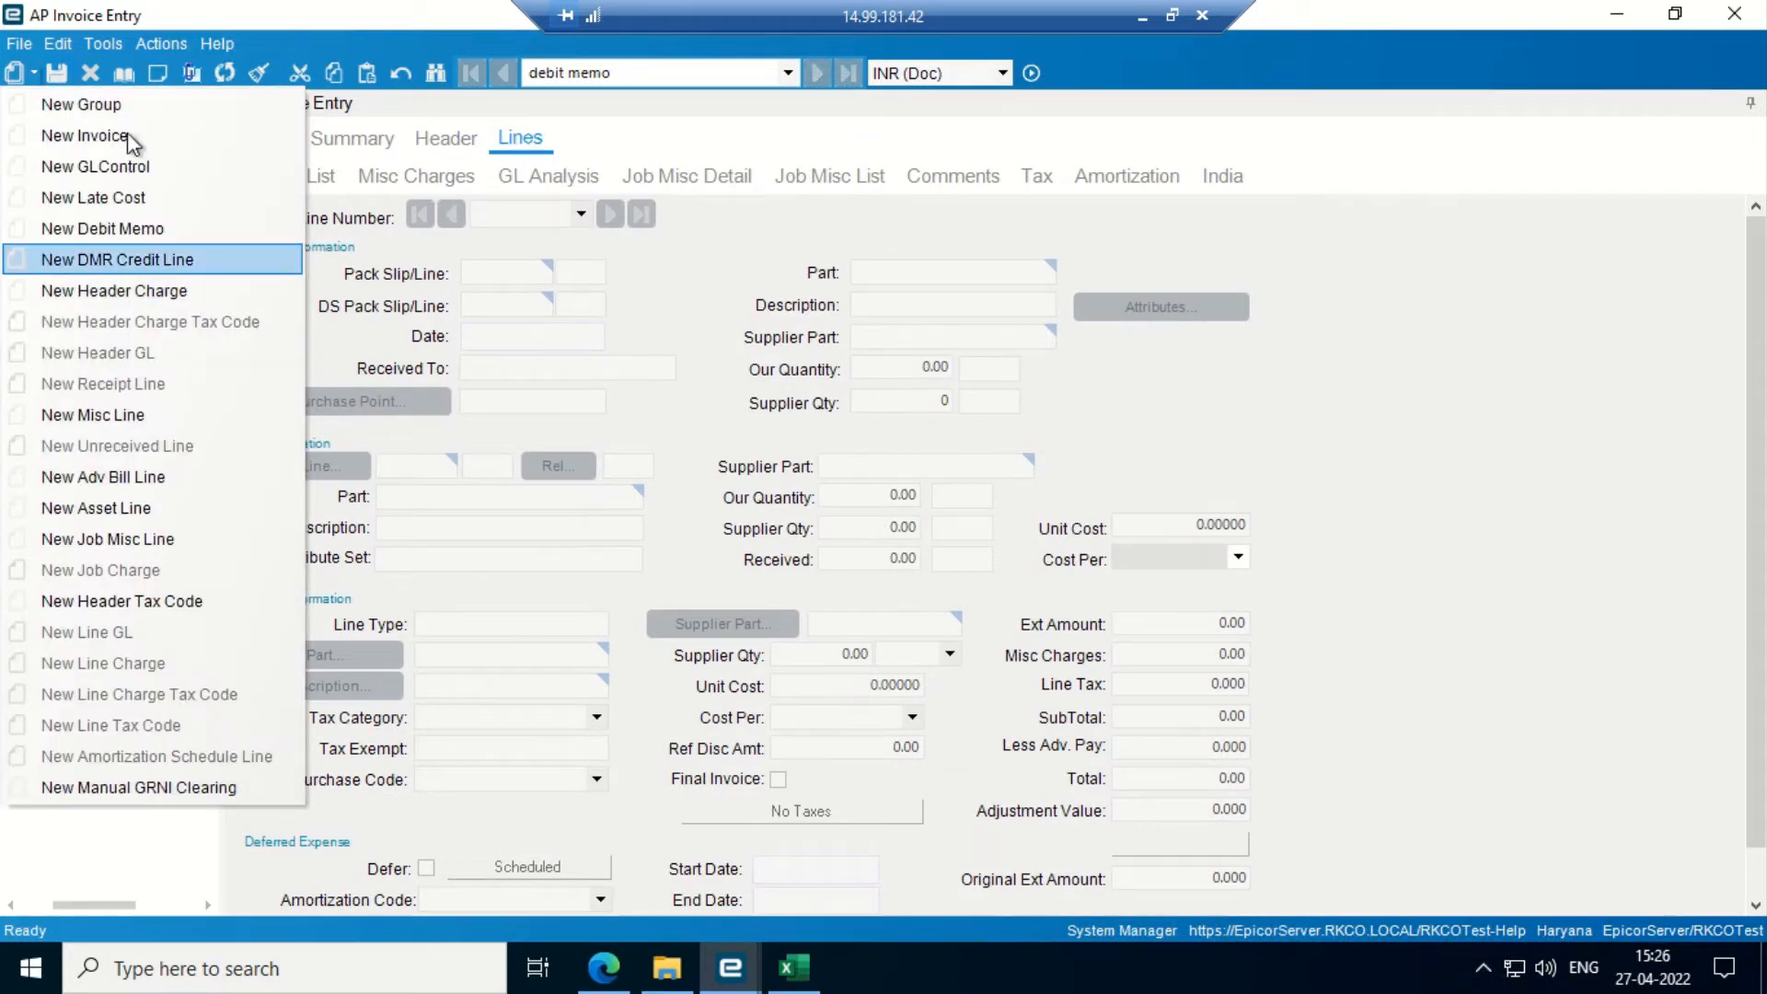
left_click(117, 415)
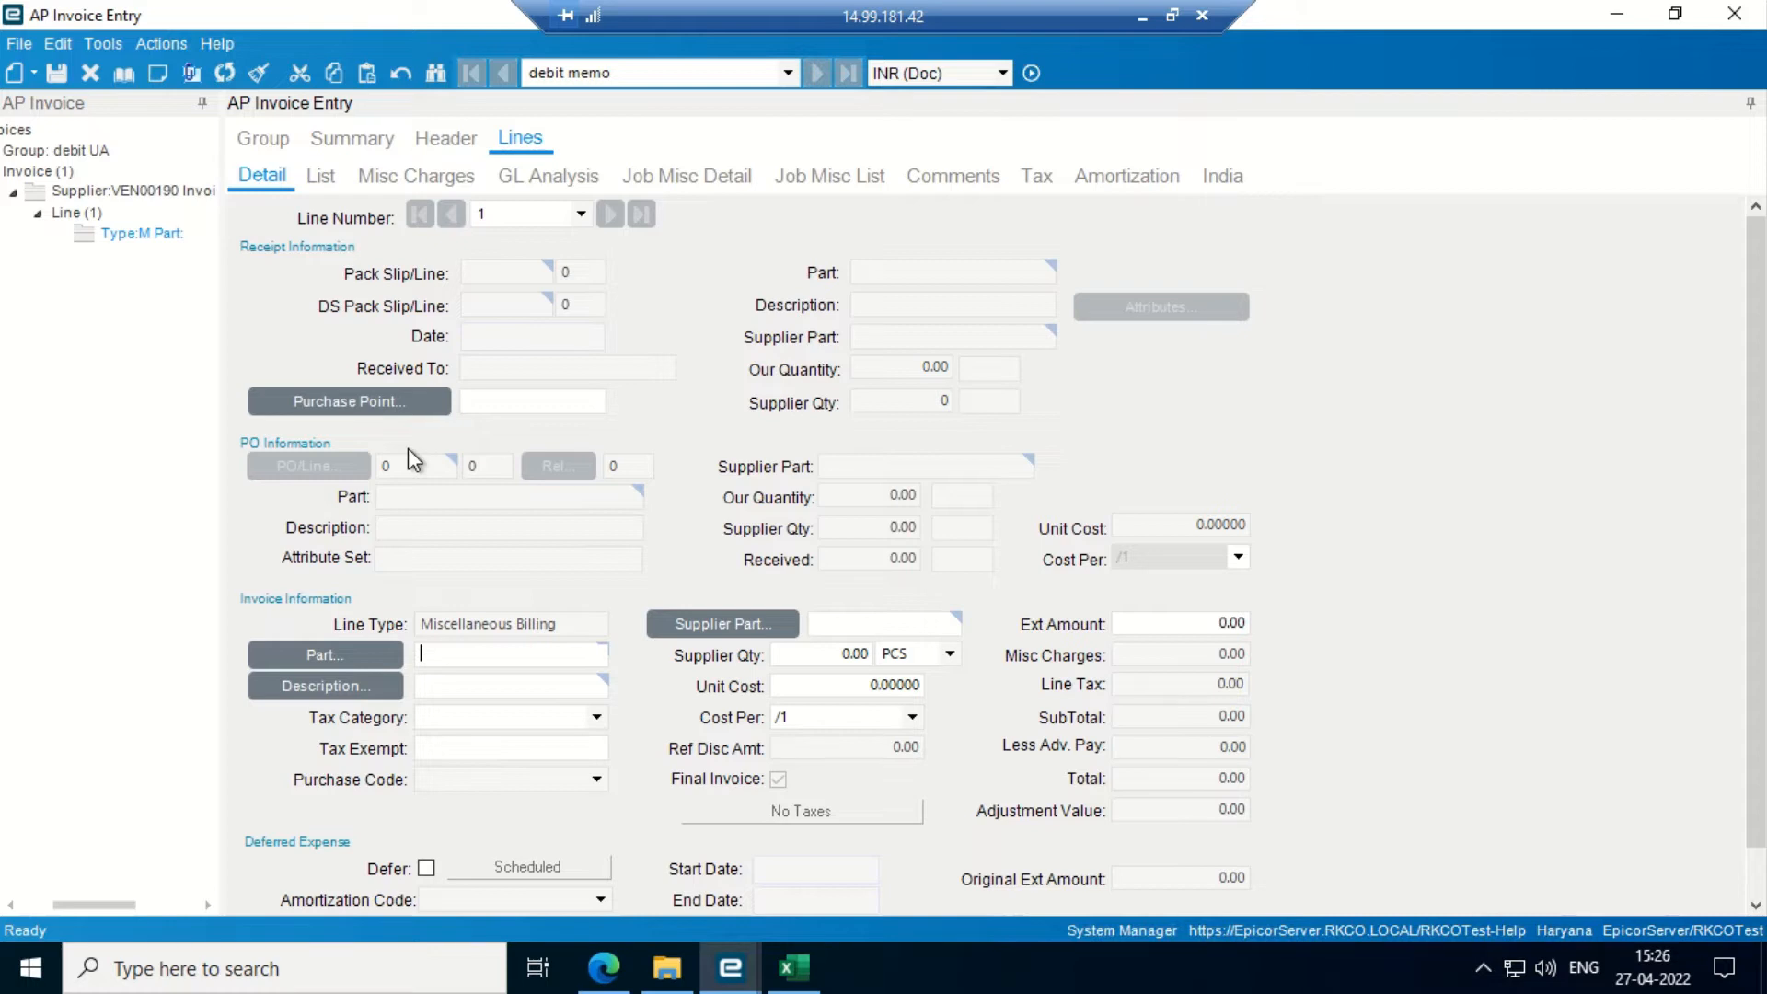
left_click(362, 661)
left_click(1185, 197)
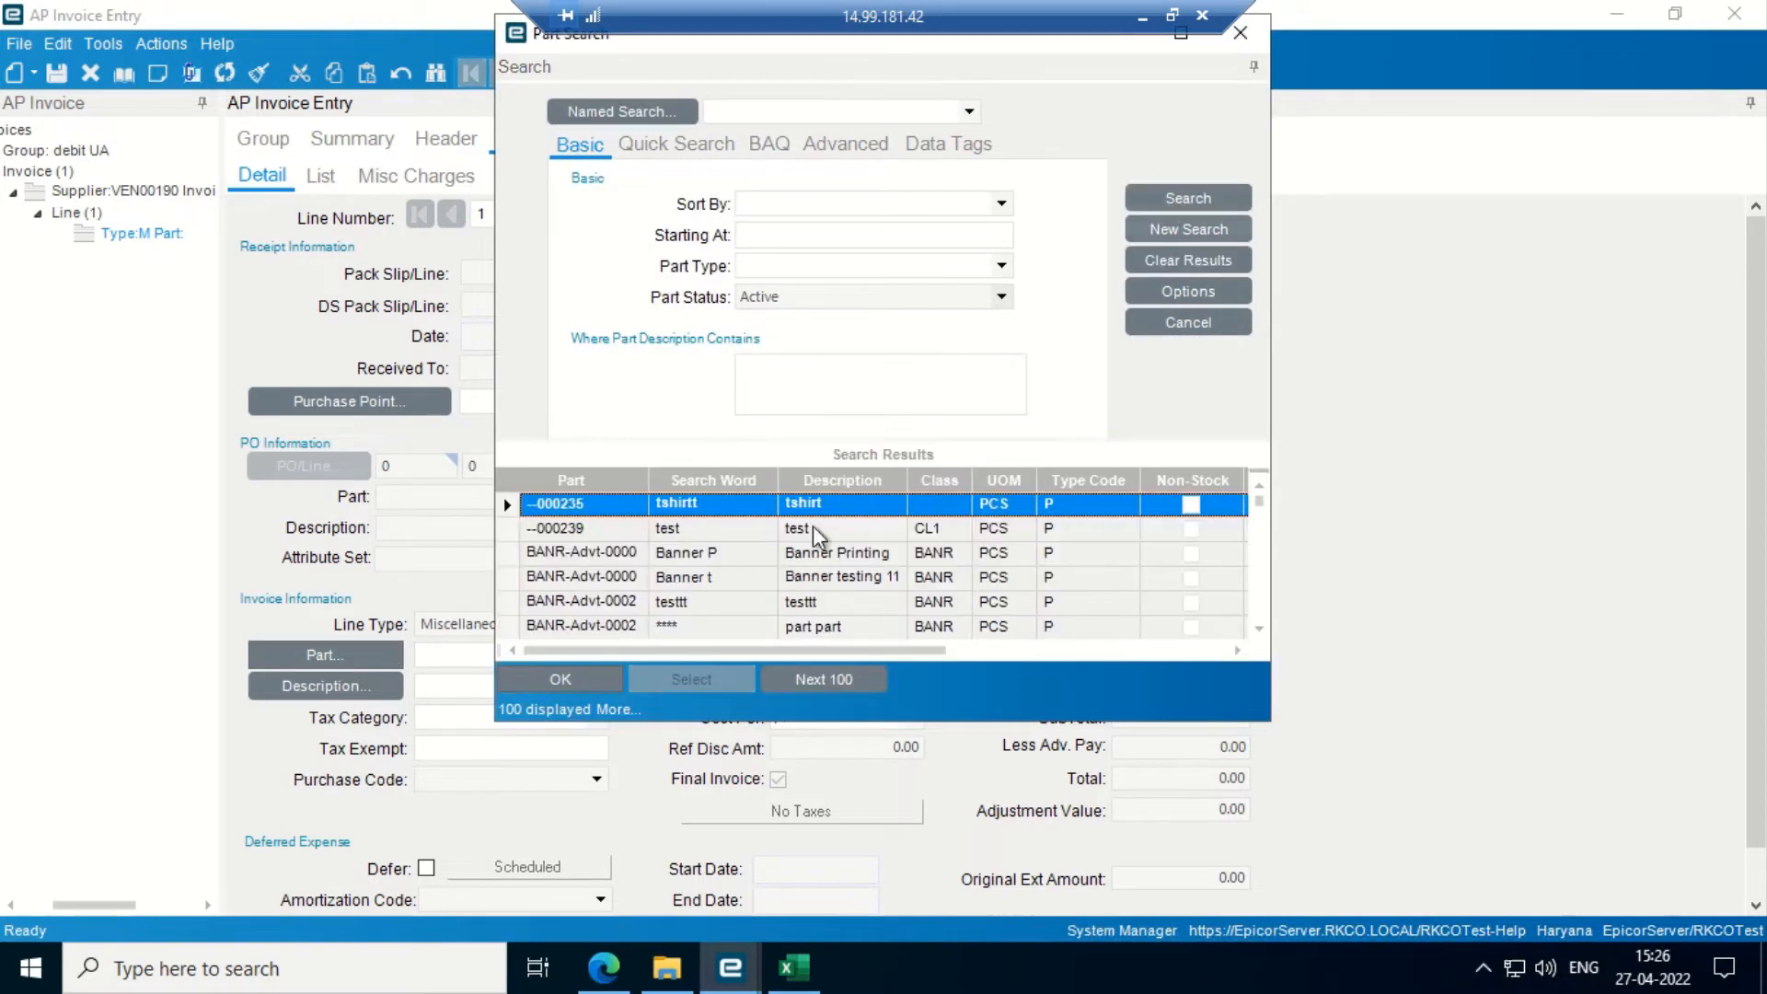
left_click(670, 554)
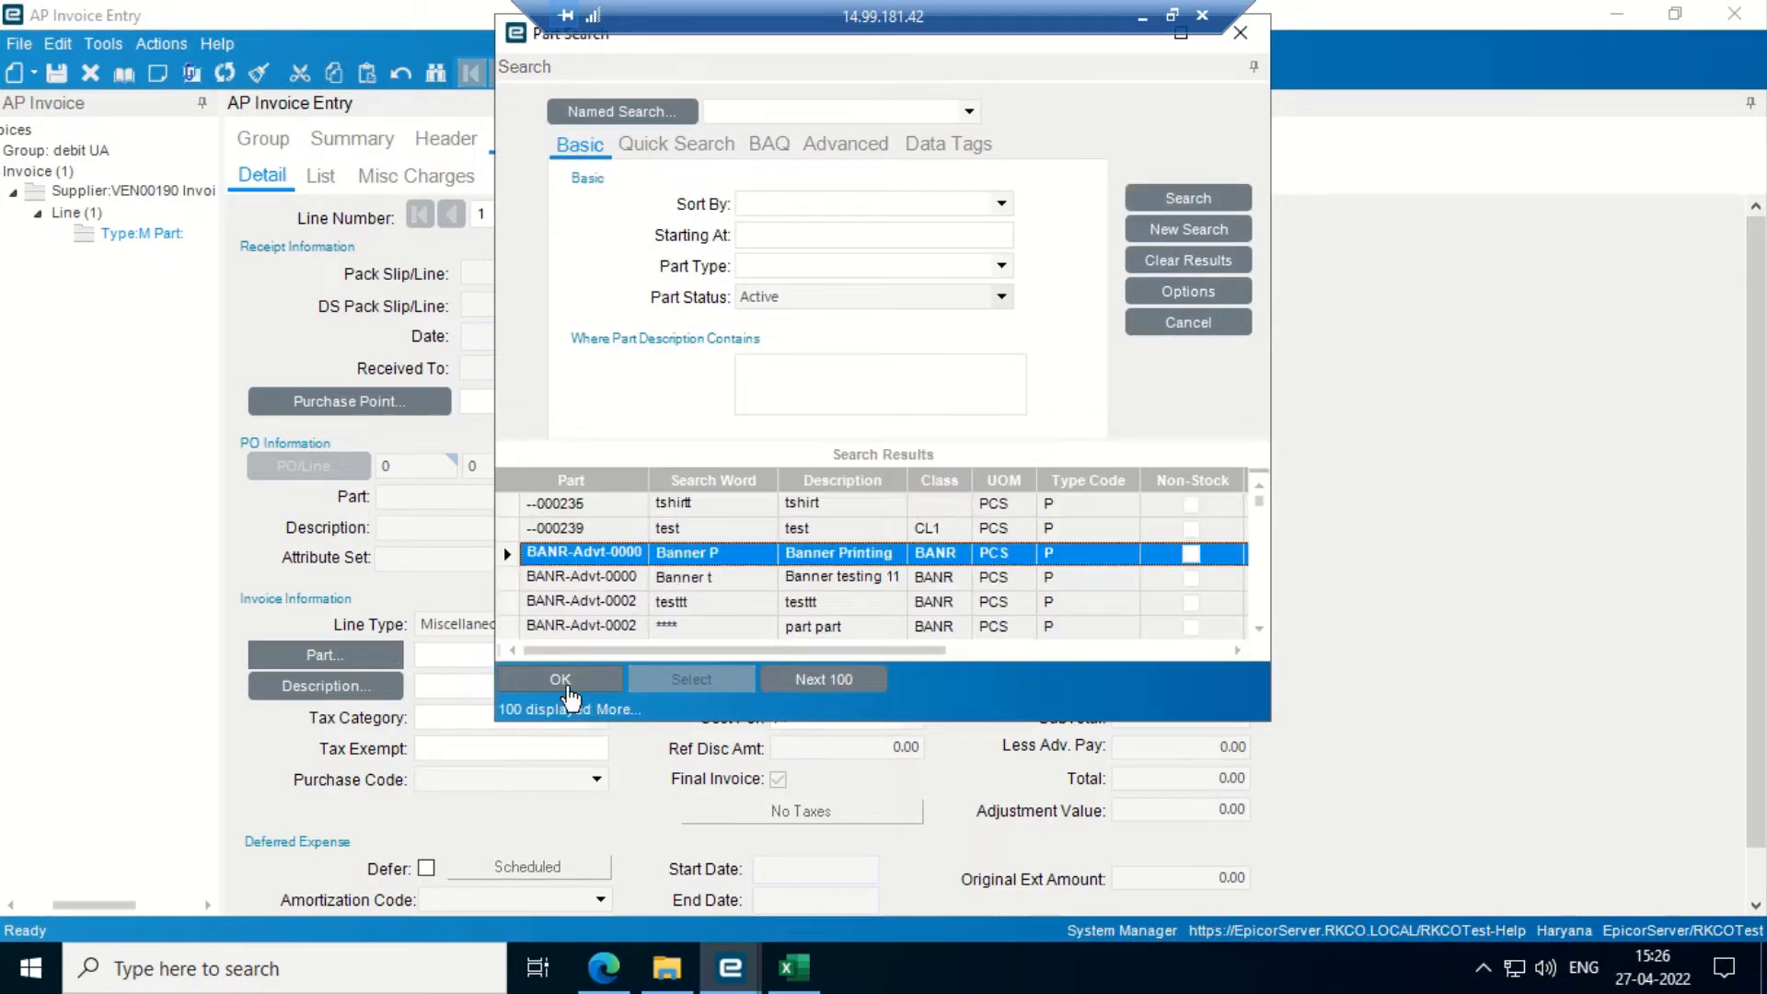
left_click(561, 680)
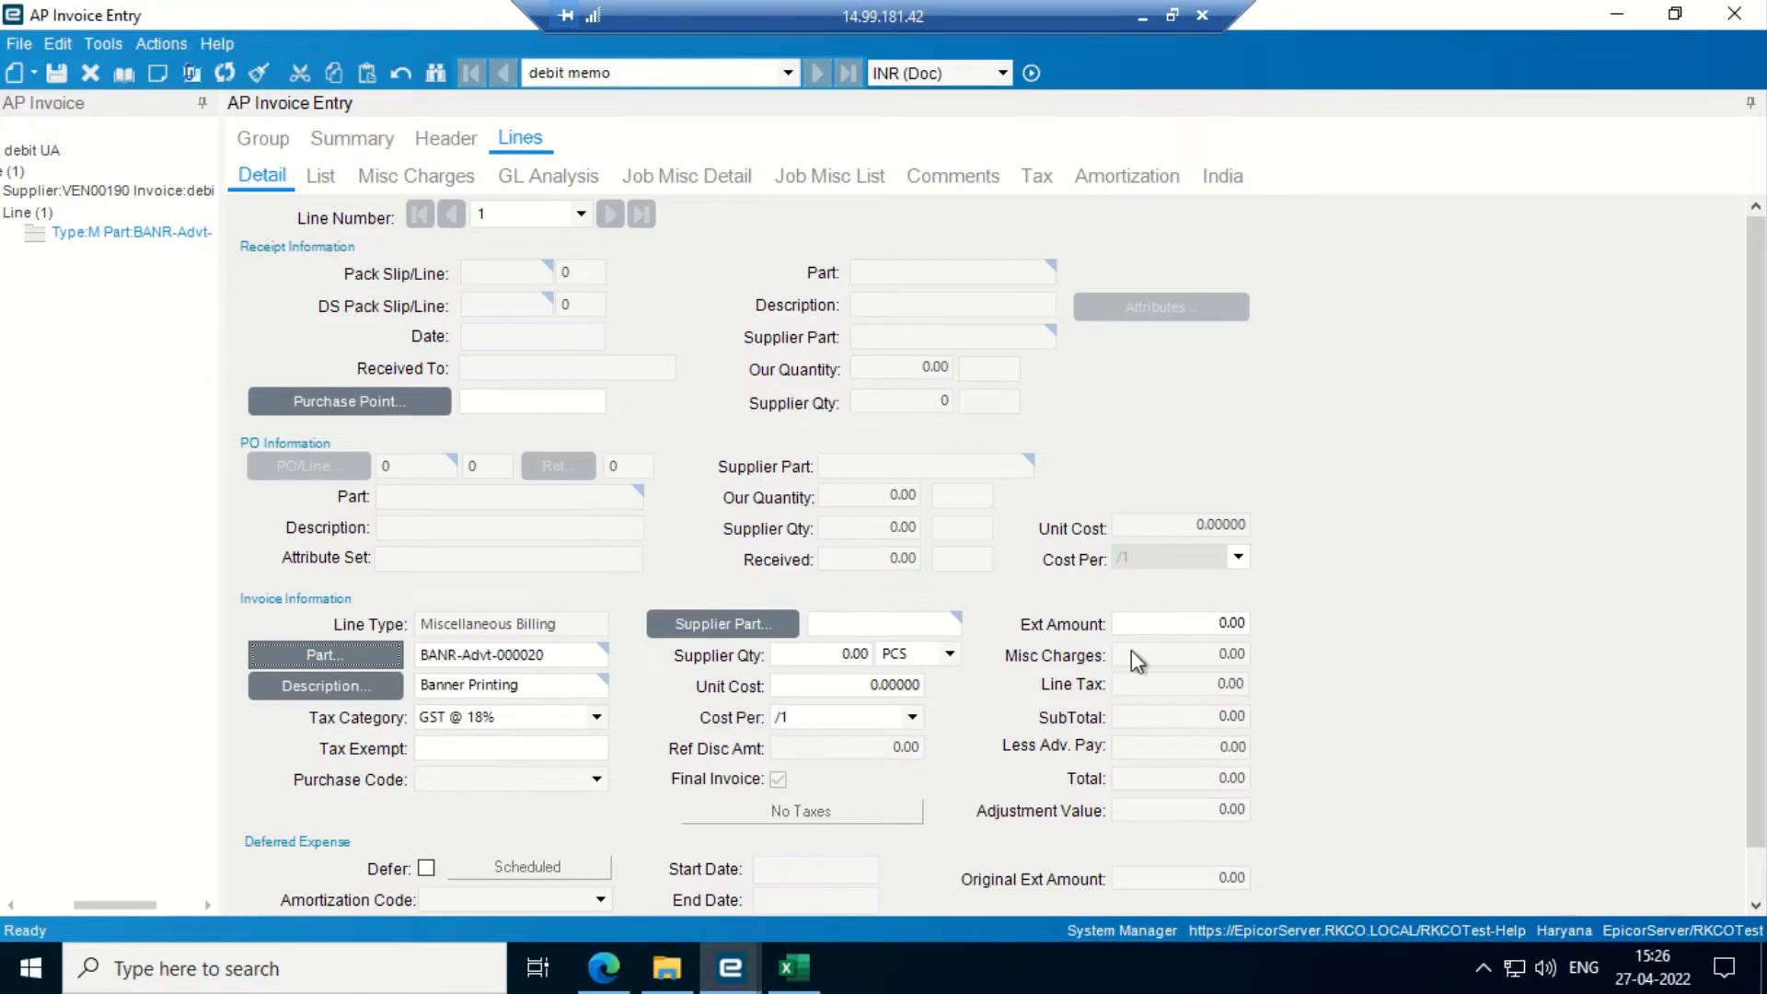
- Give the line an extended amount of 100,000 and save it
left_click(1157, 622)
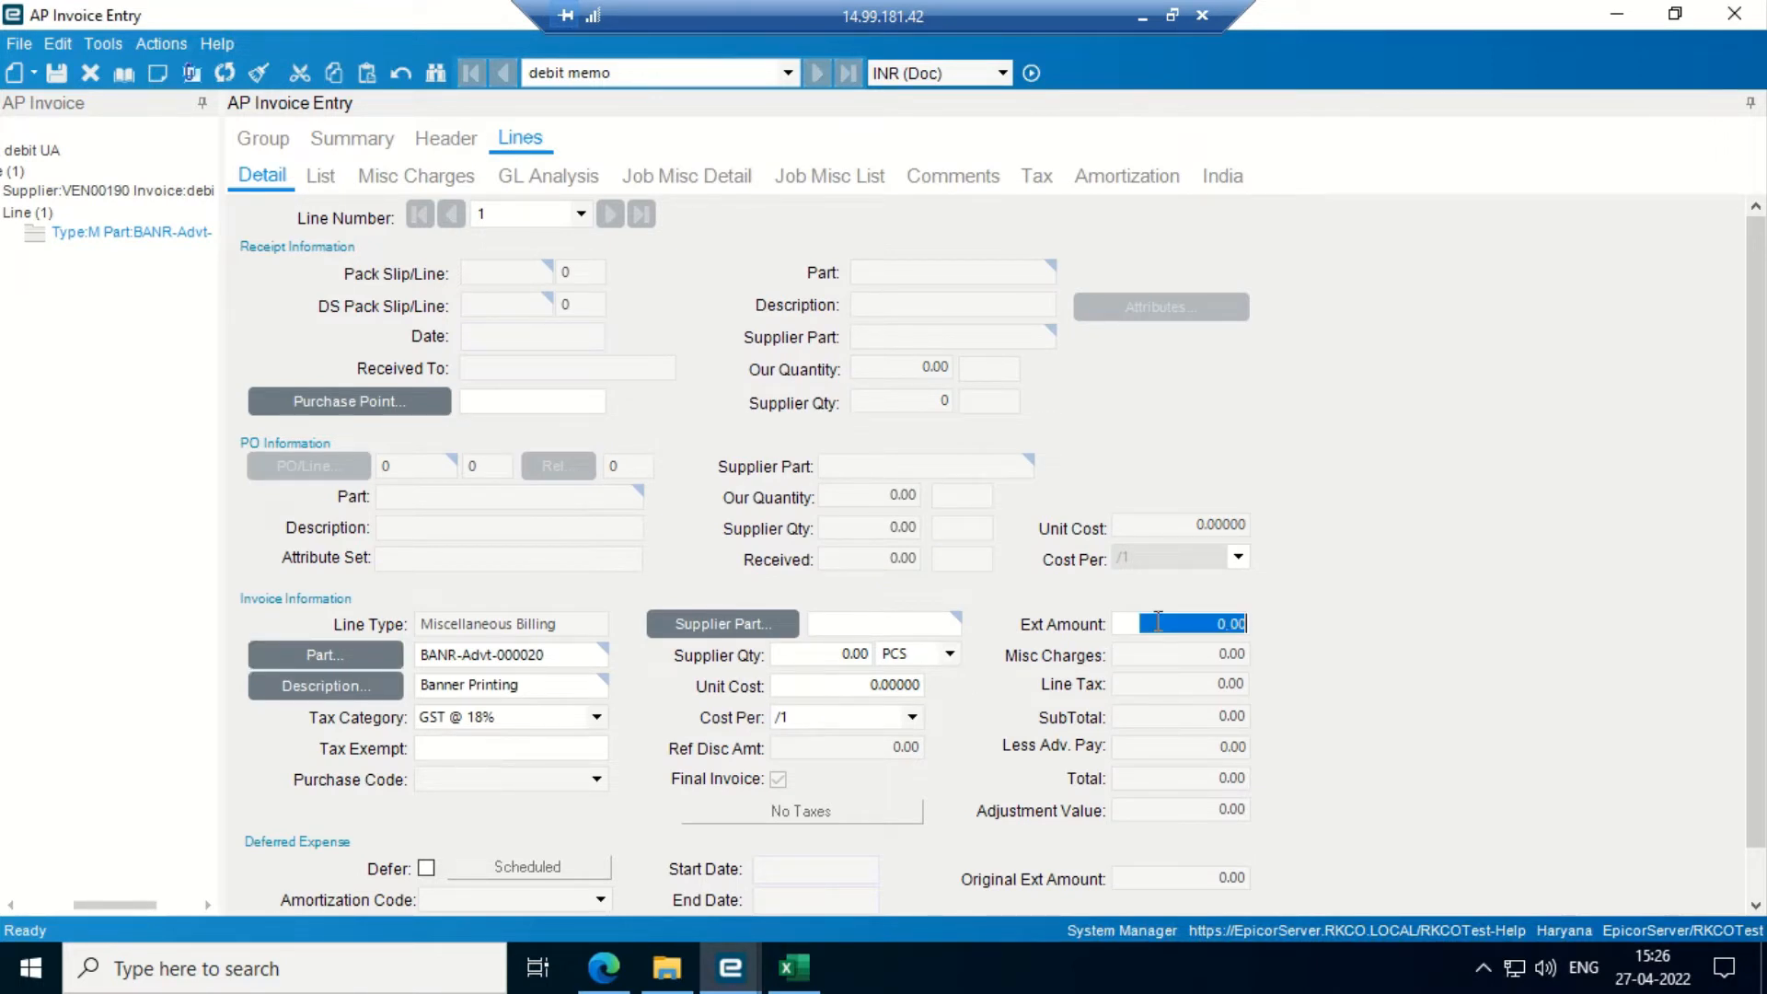
type("100.000")
key("Tab")
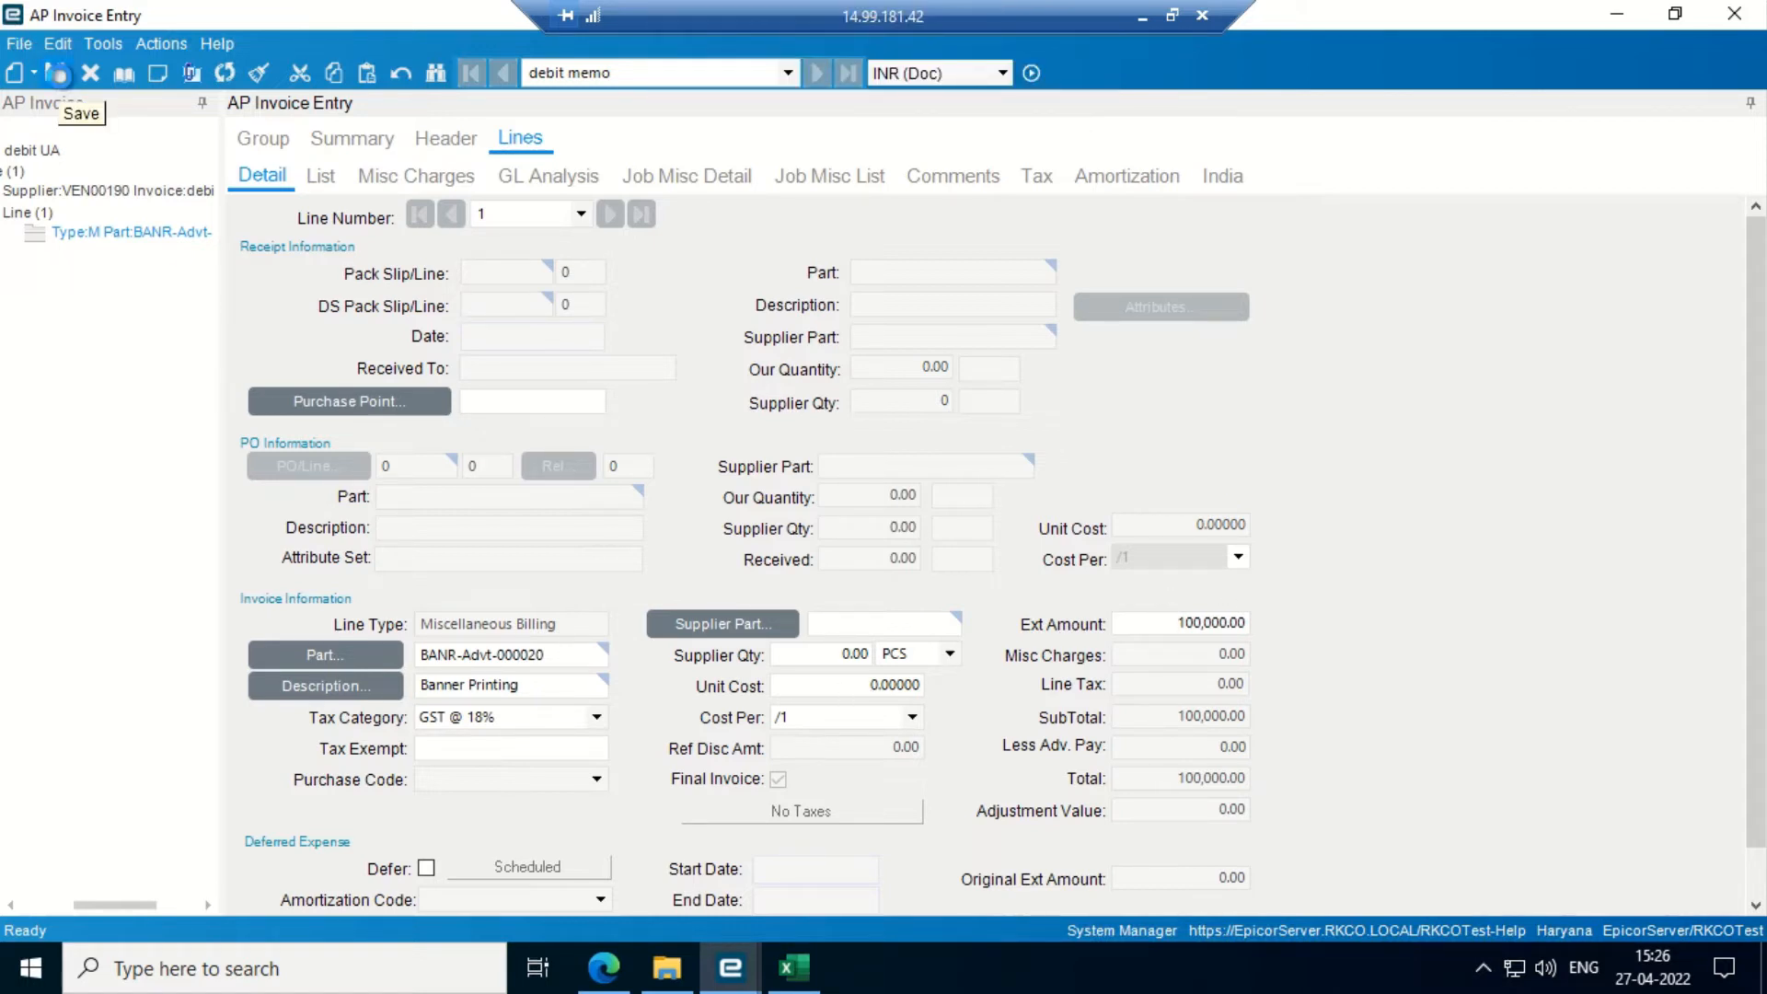
left_click(56, 73)
left_click(446, 139)
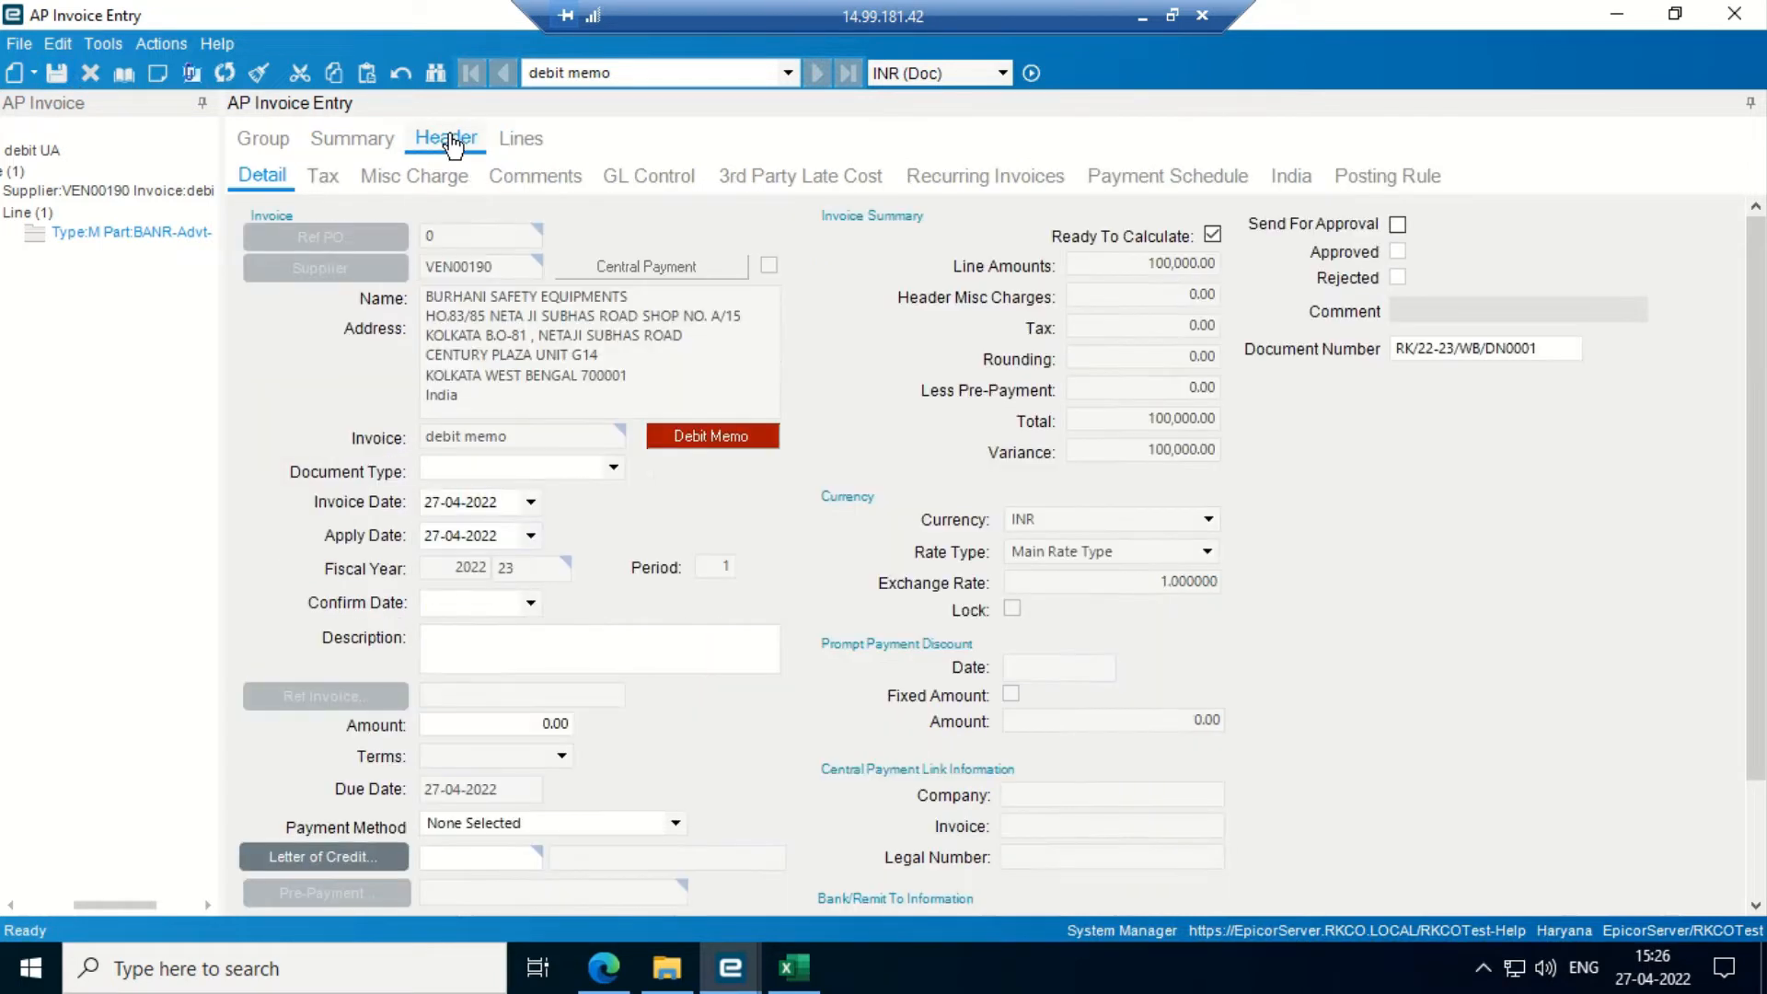
- Set the invoice's tax liability to INTER and save
left_click(323, 177)
left_click(675, 241)
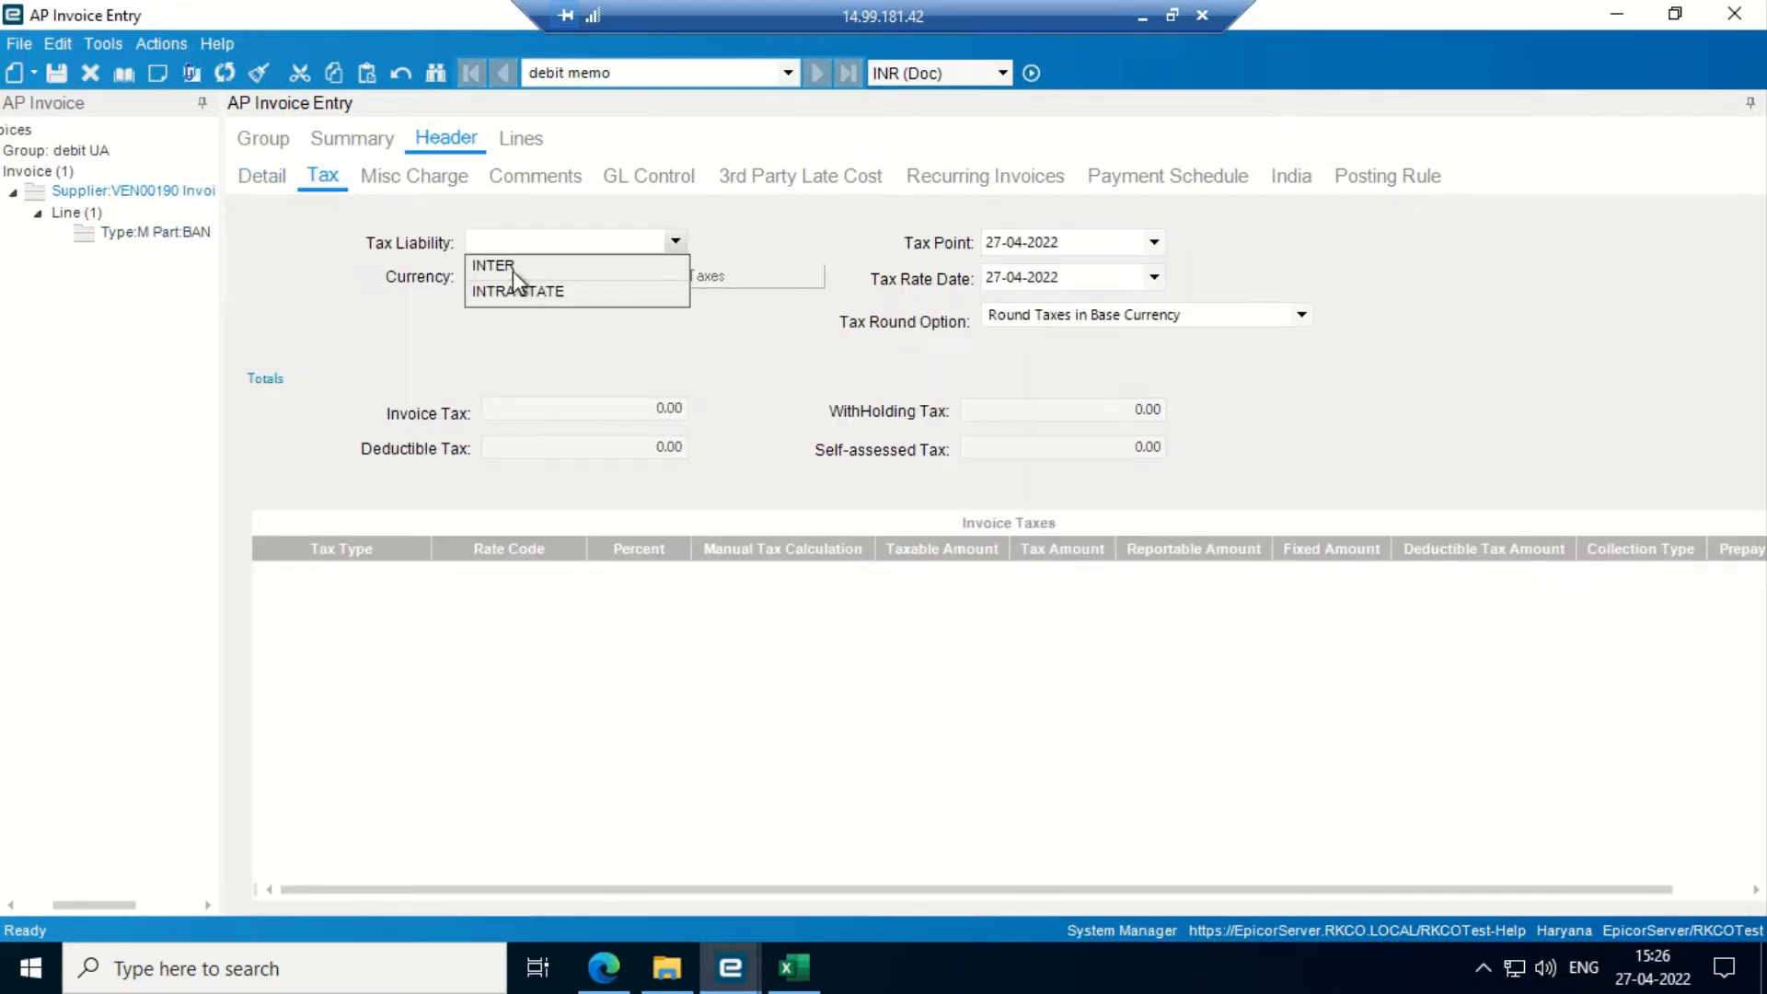
left_click(512, 269)
left_click(56, 74)
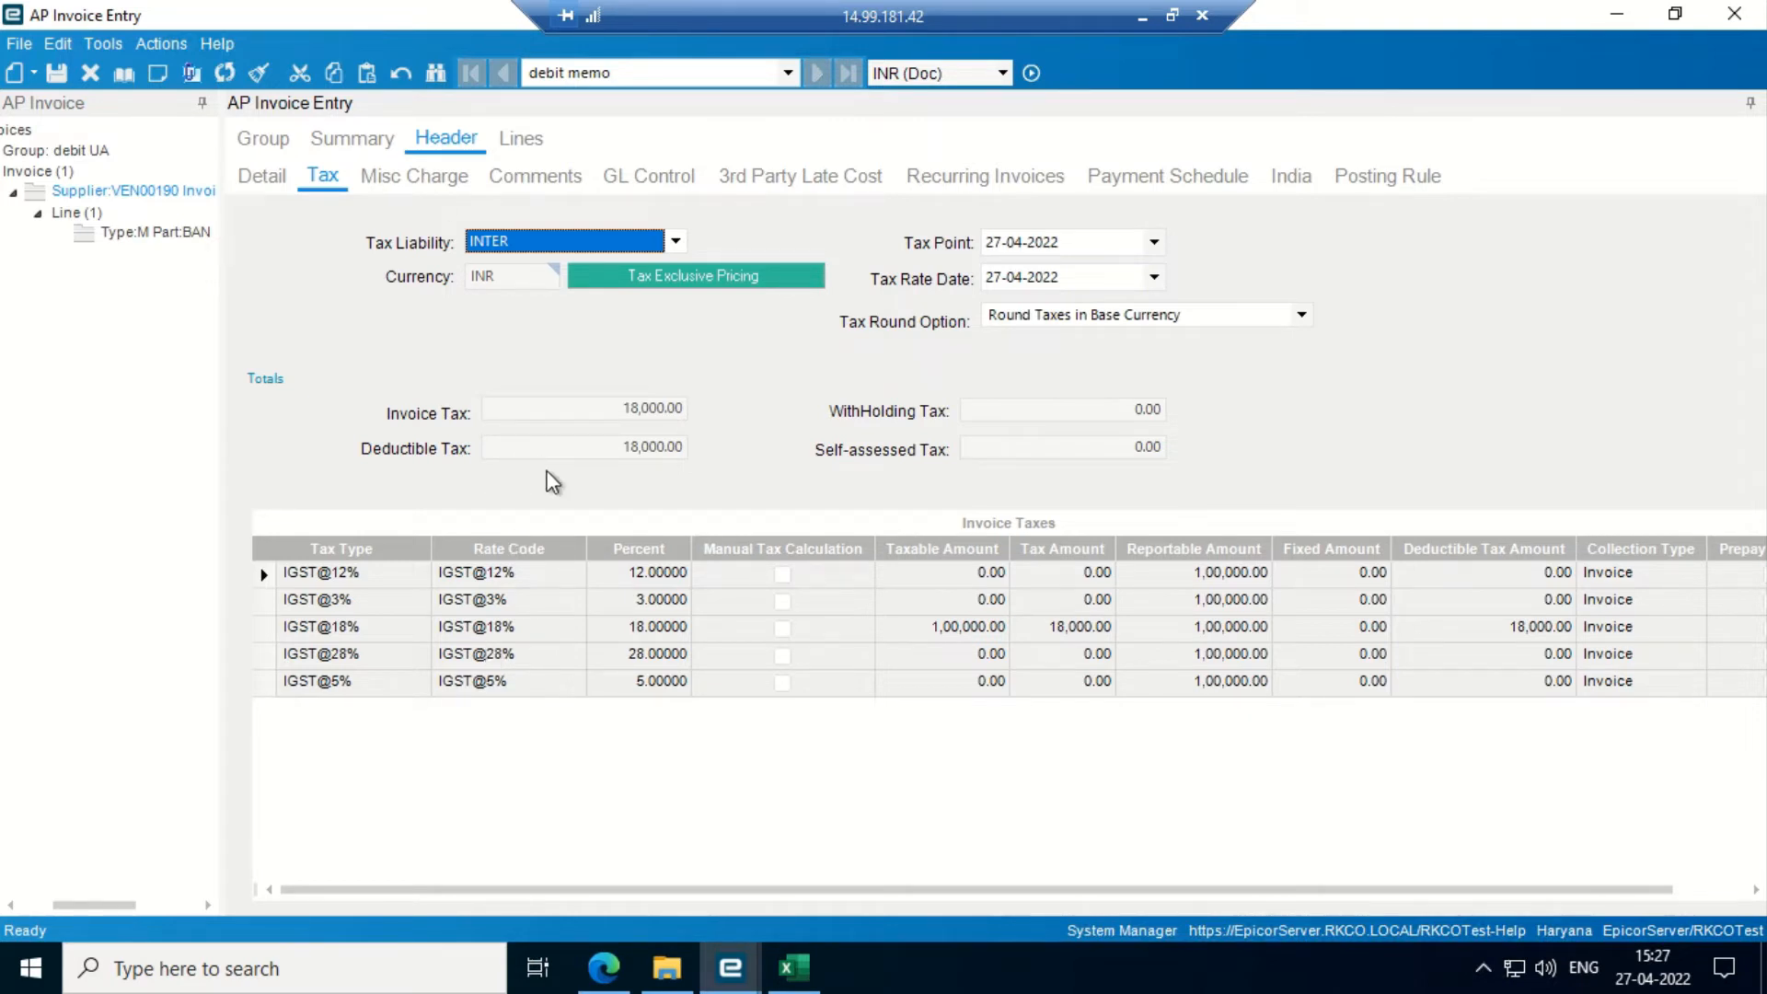
- Give the line tax category GST @ 05%, save, and check the 105,000.00 totals
left_click(521, 140)
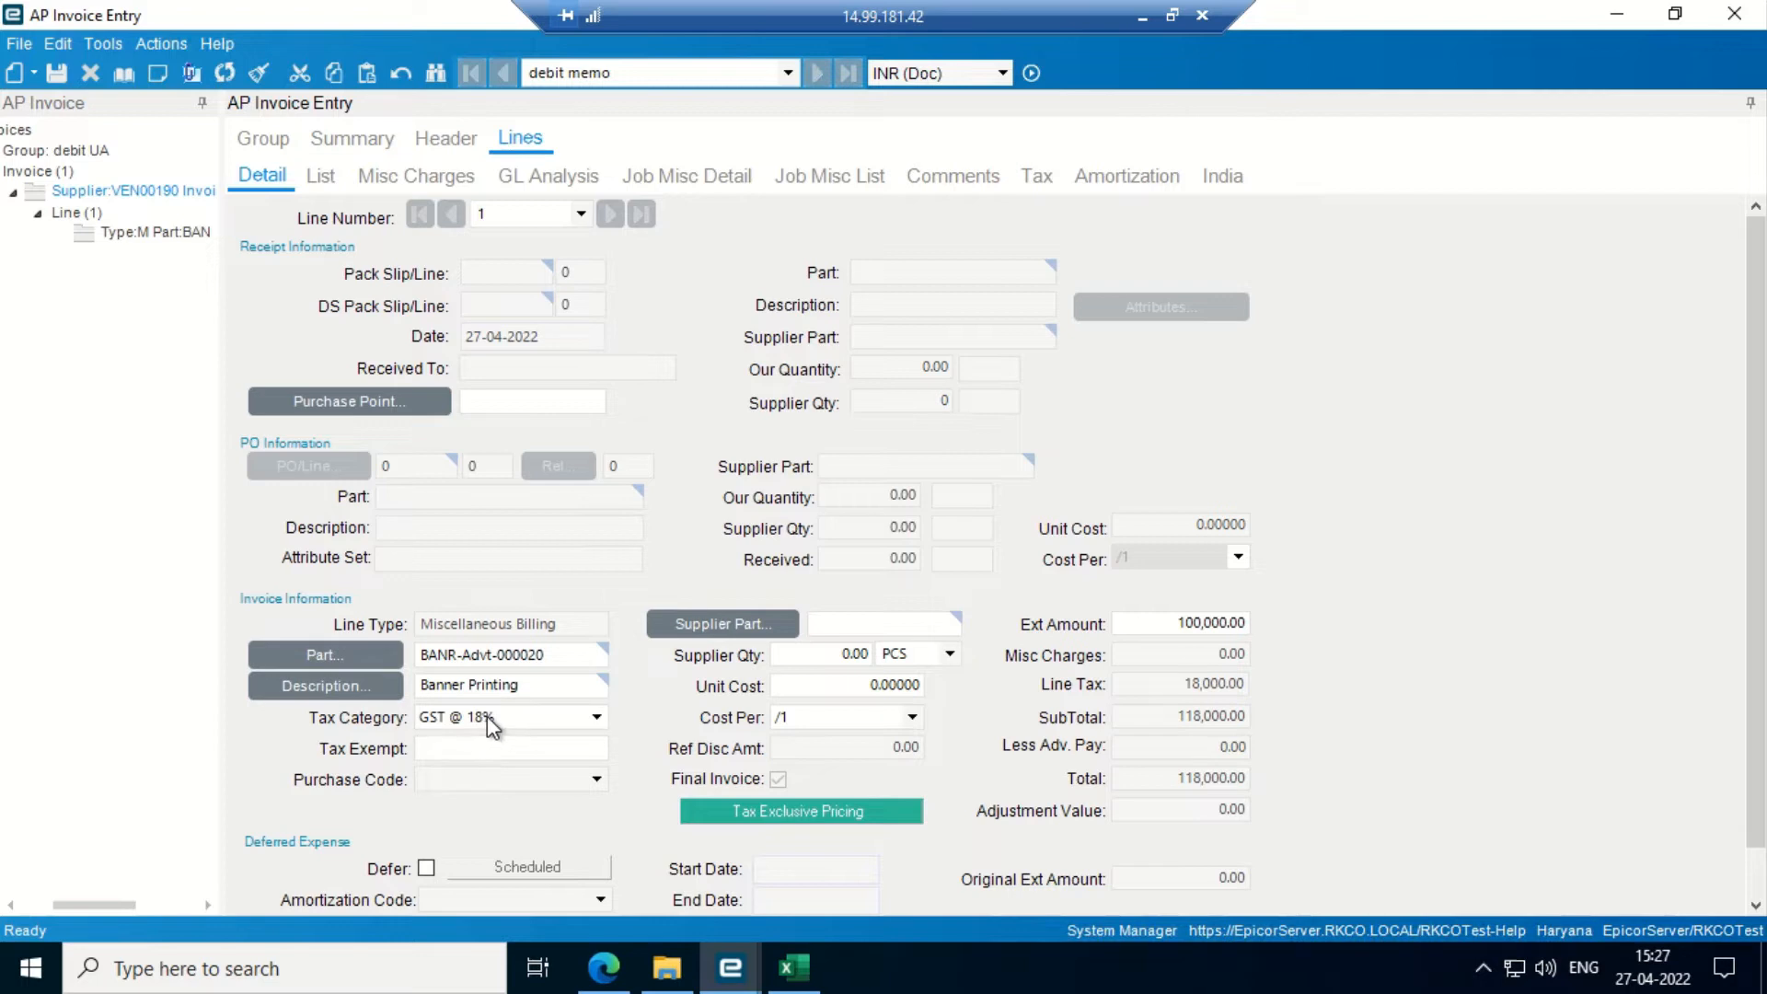
left_click(587, 721)
left_click(515, 767)
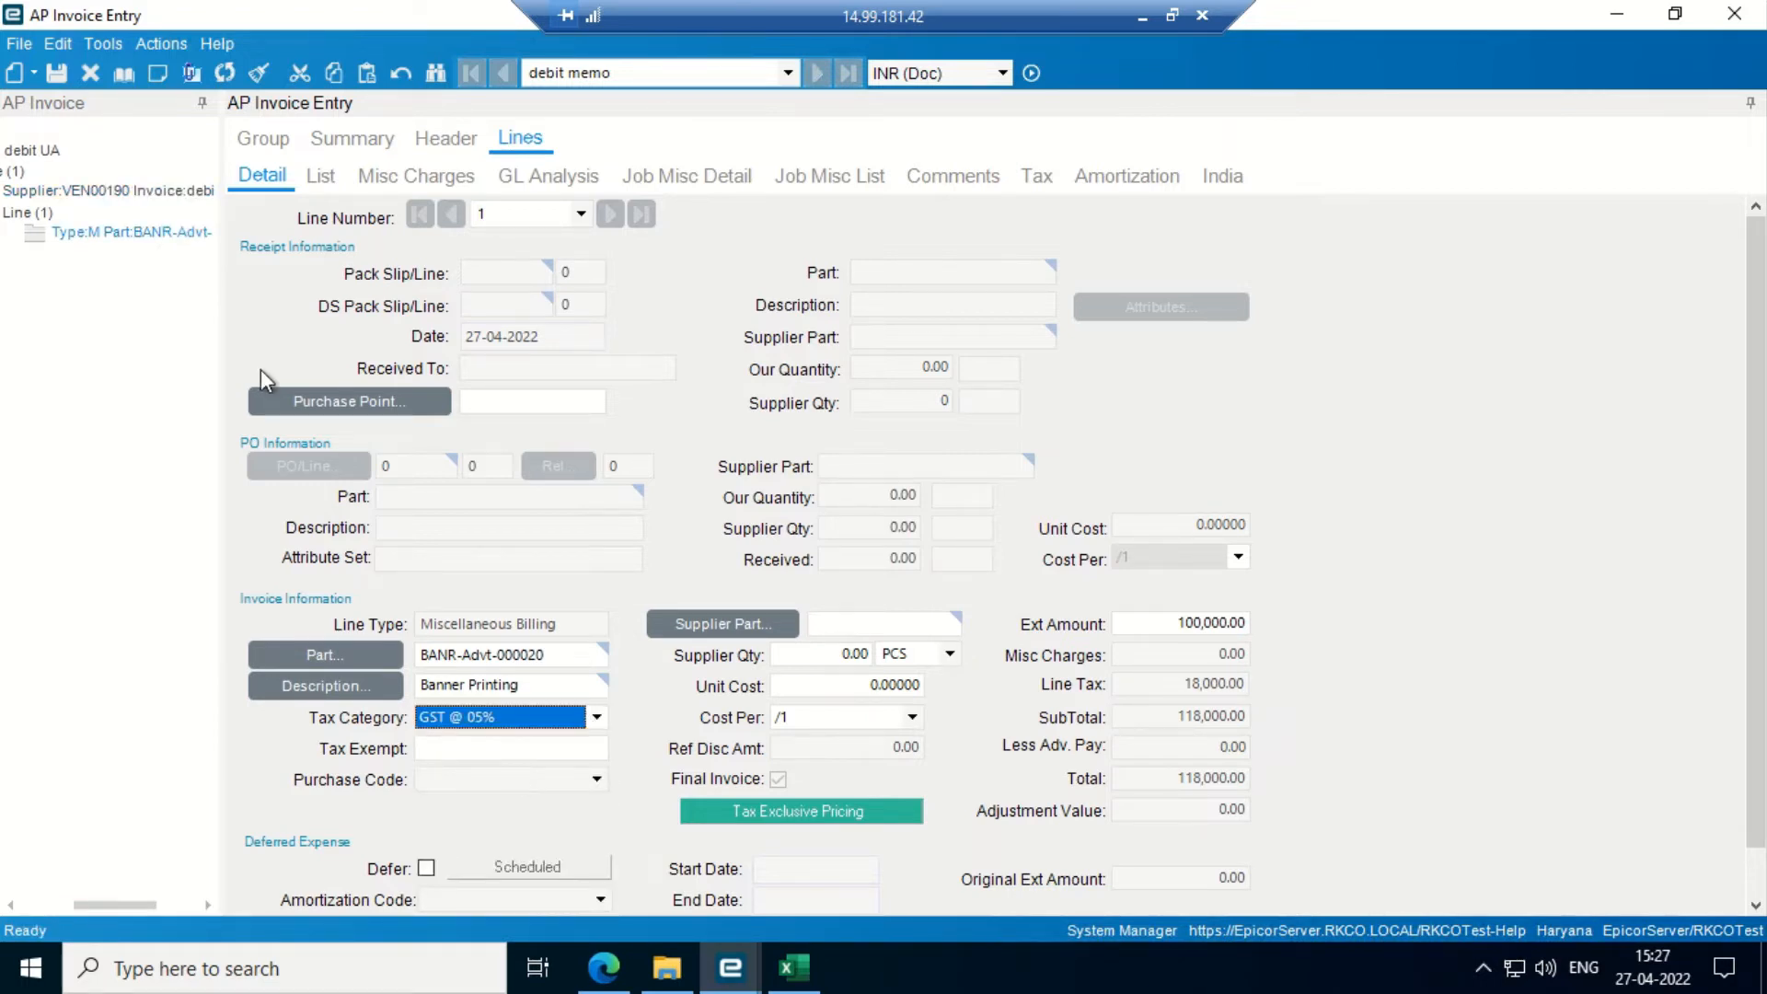
left_click(57, 78)
left_click(451, 147)
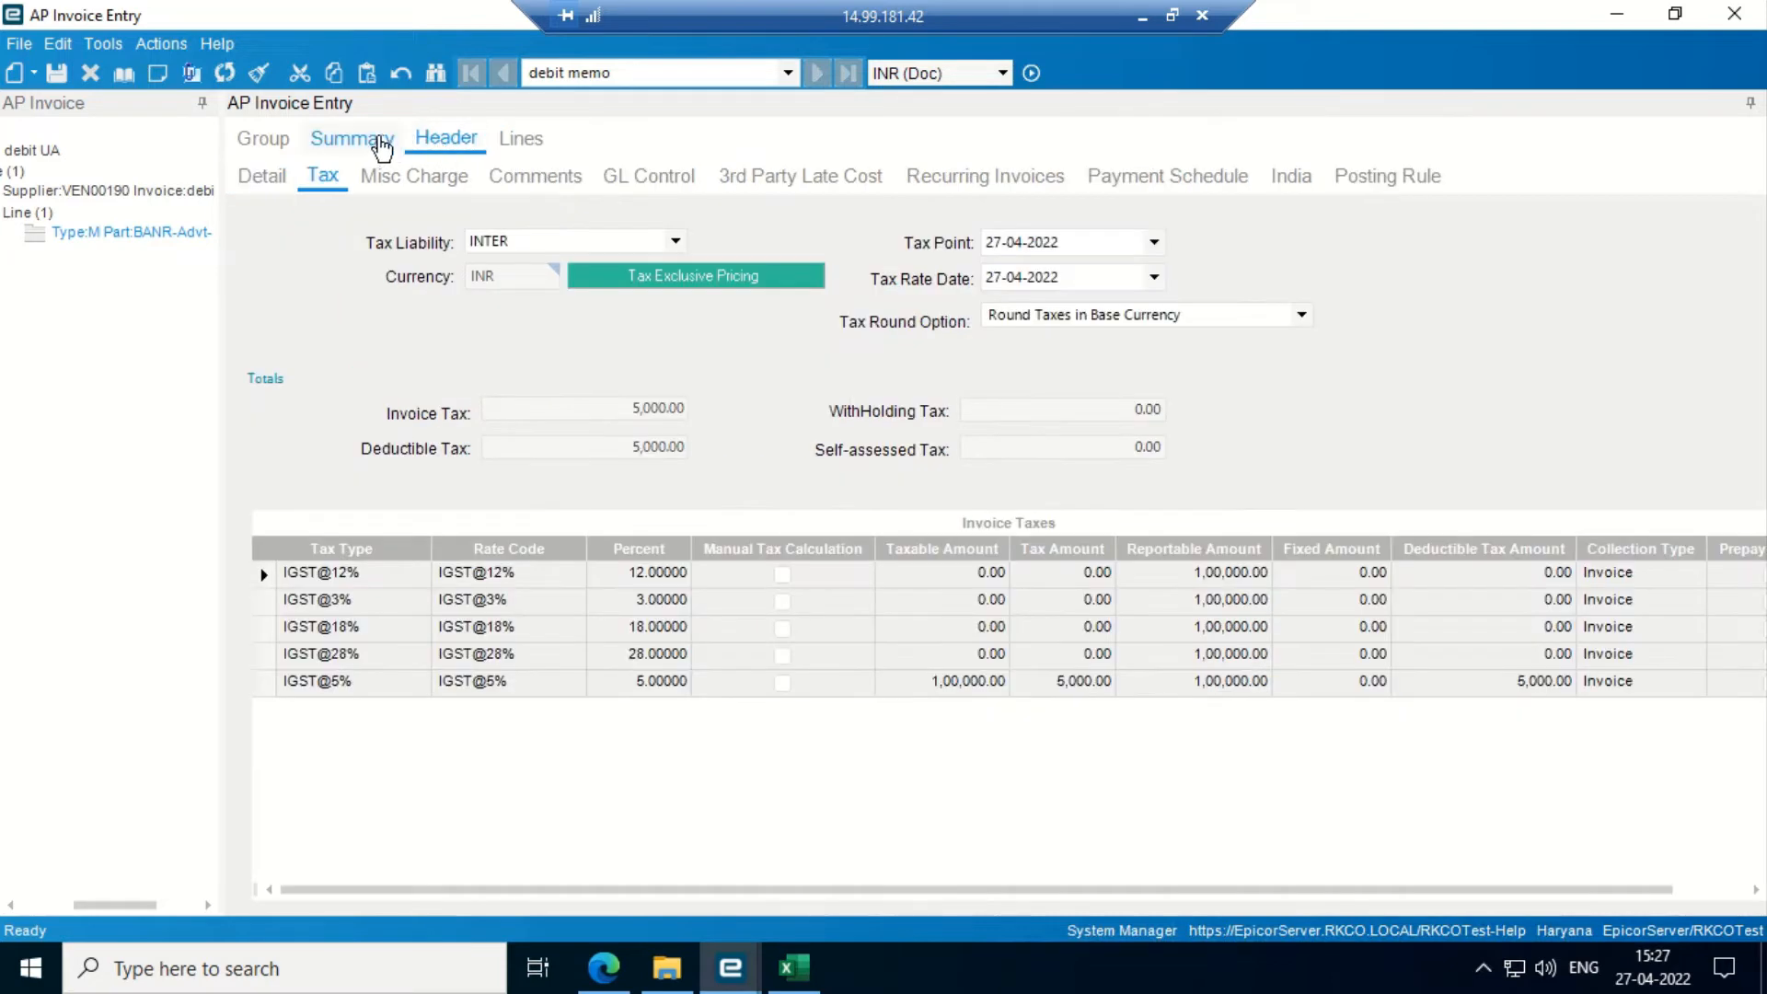
left_click(376, 146)
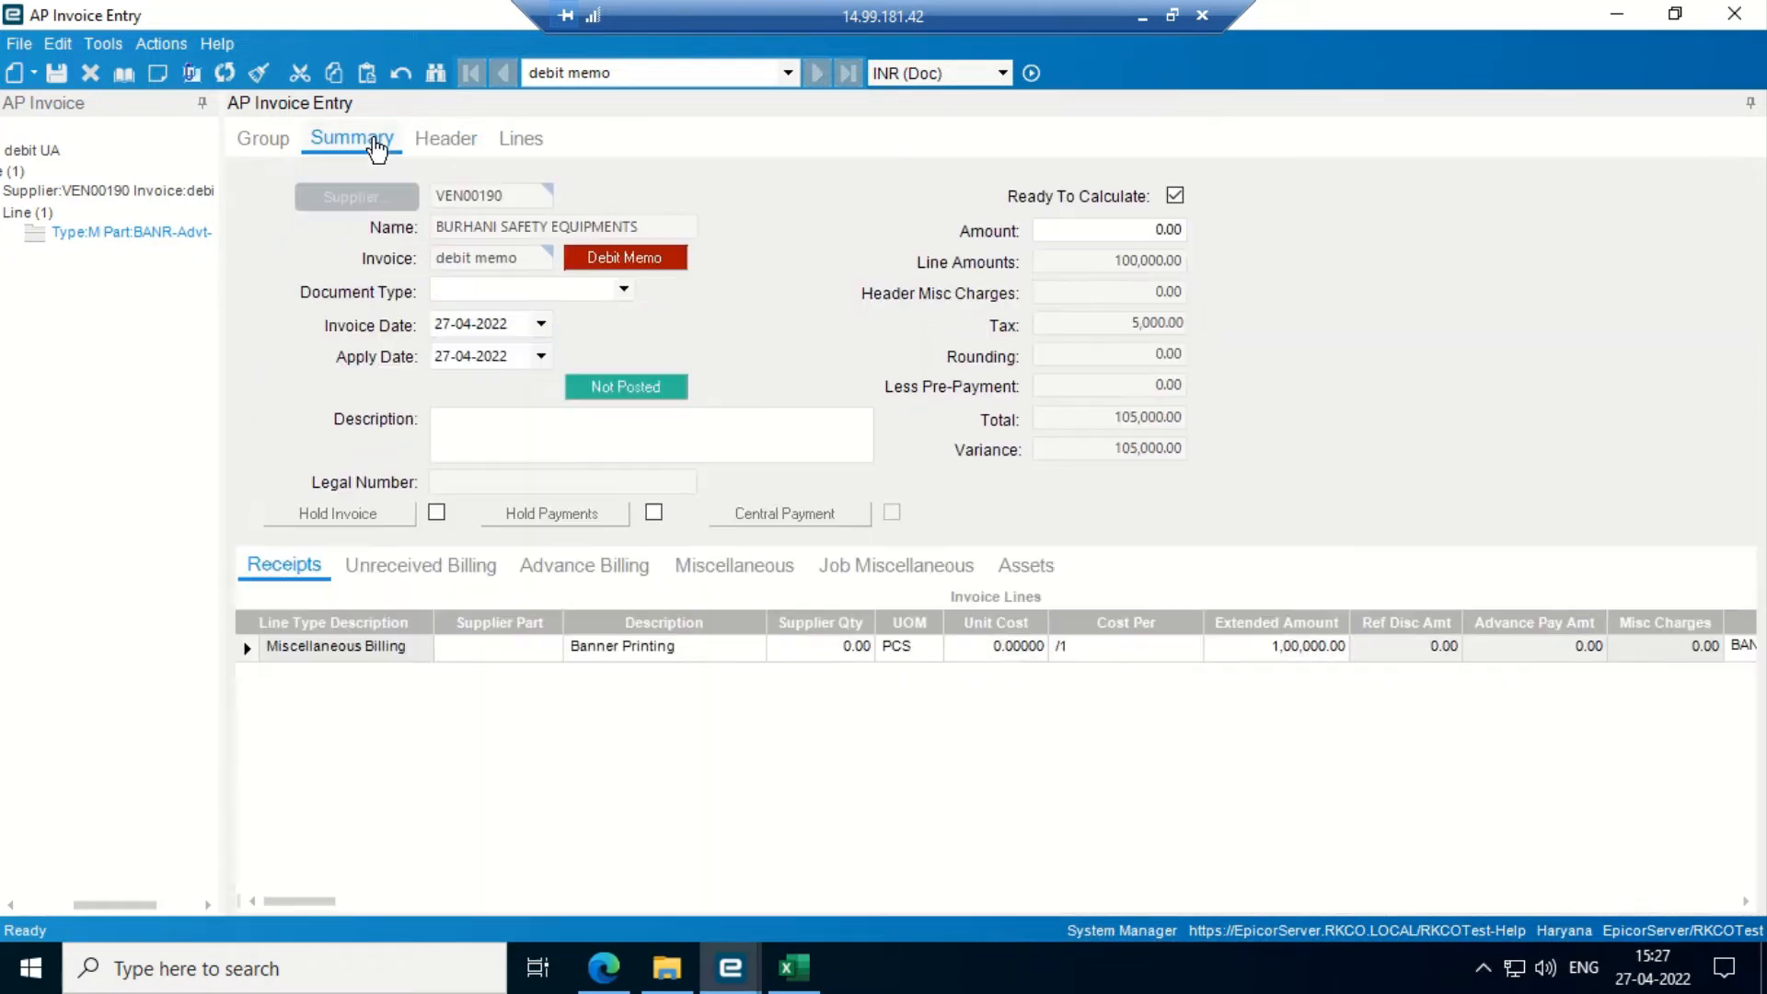
- Set the debit memo's invoice amount to 105,000, clearing the variance
left_click(1111, 231)
type("1050000")
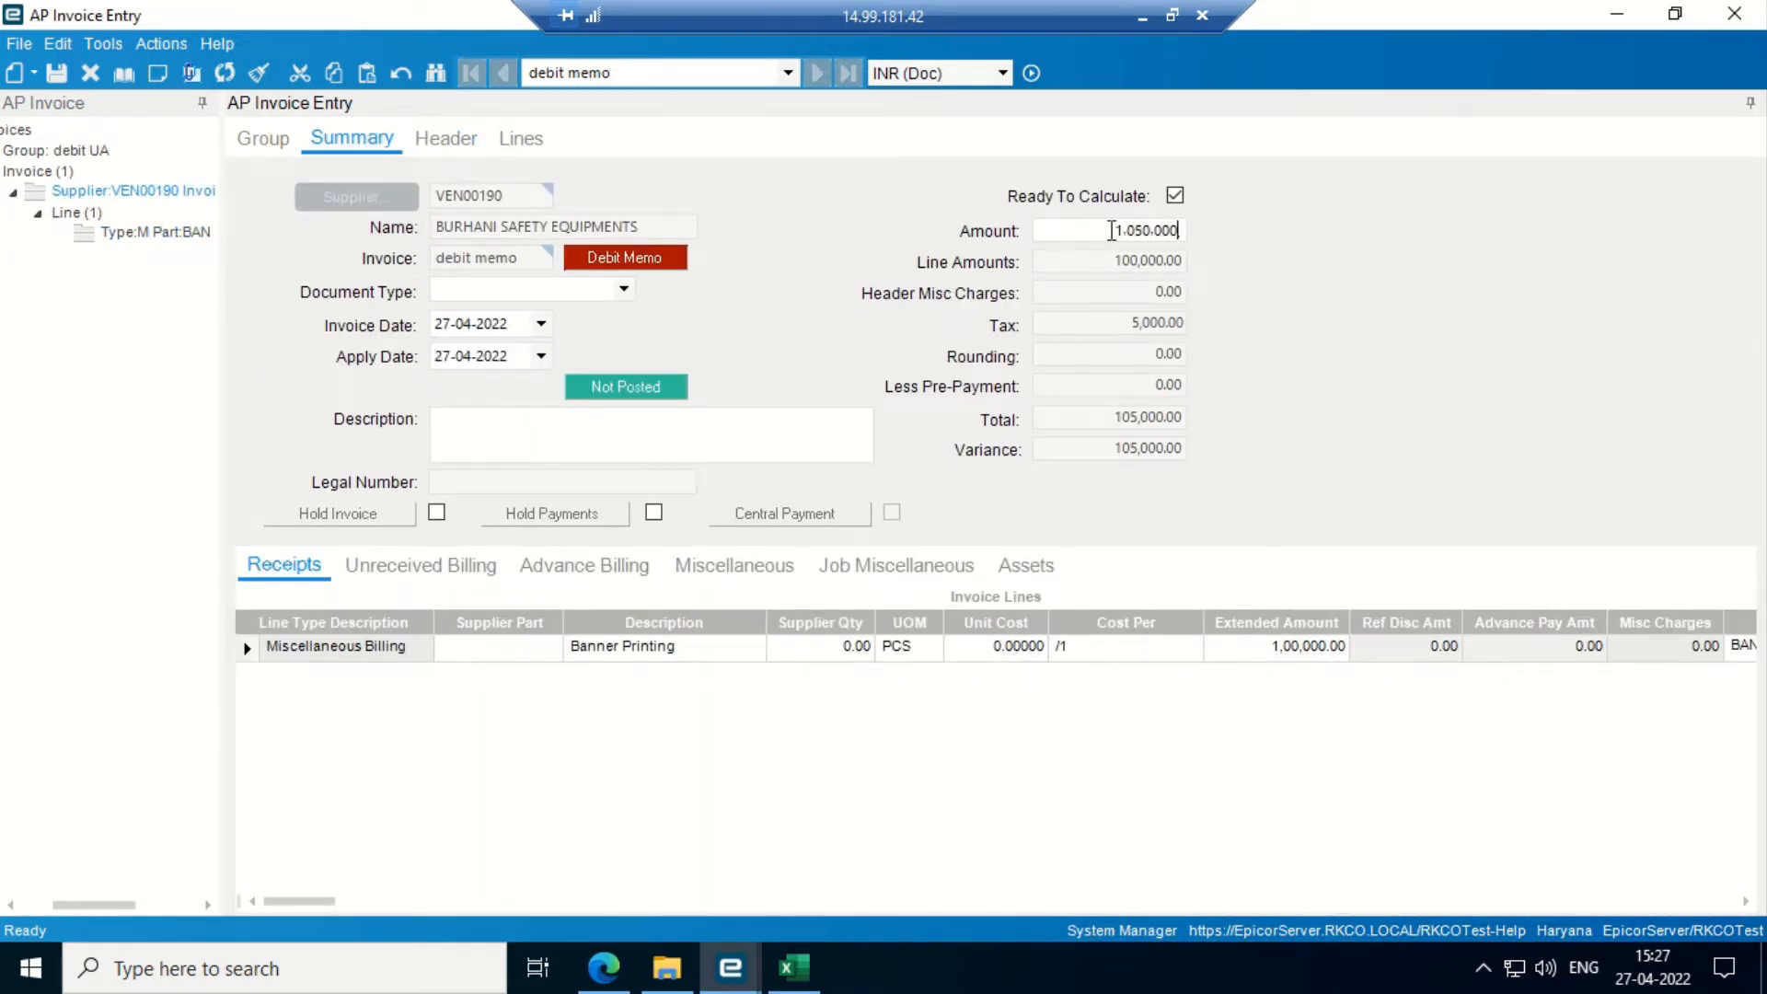
key("BackSpace")
key("Tab")
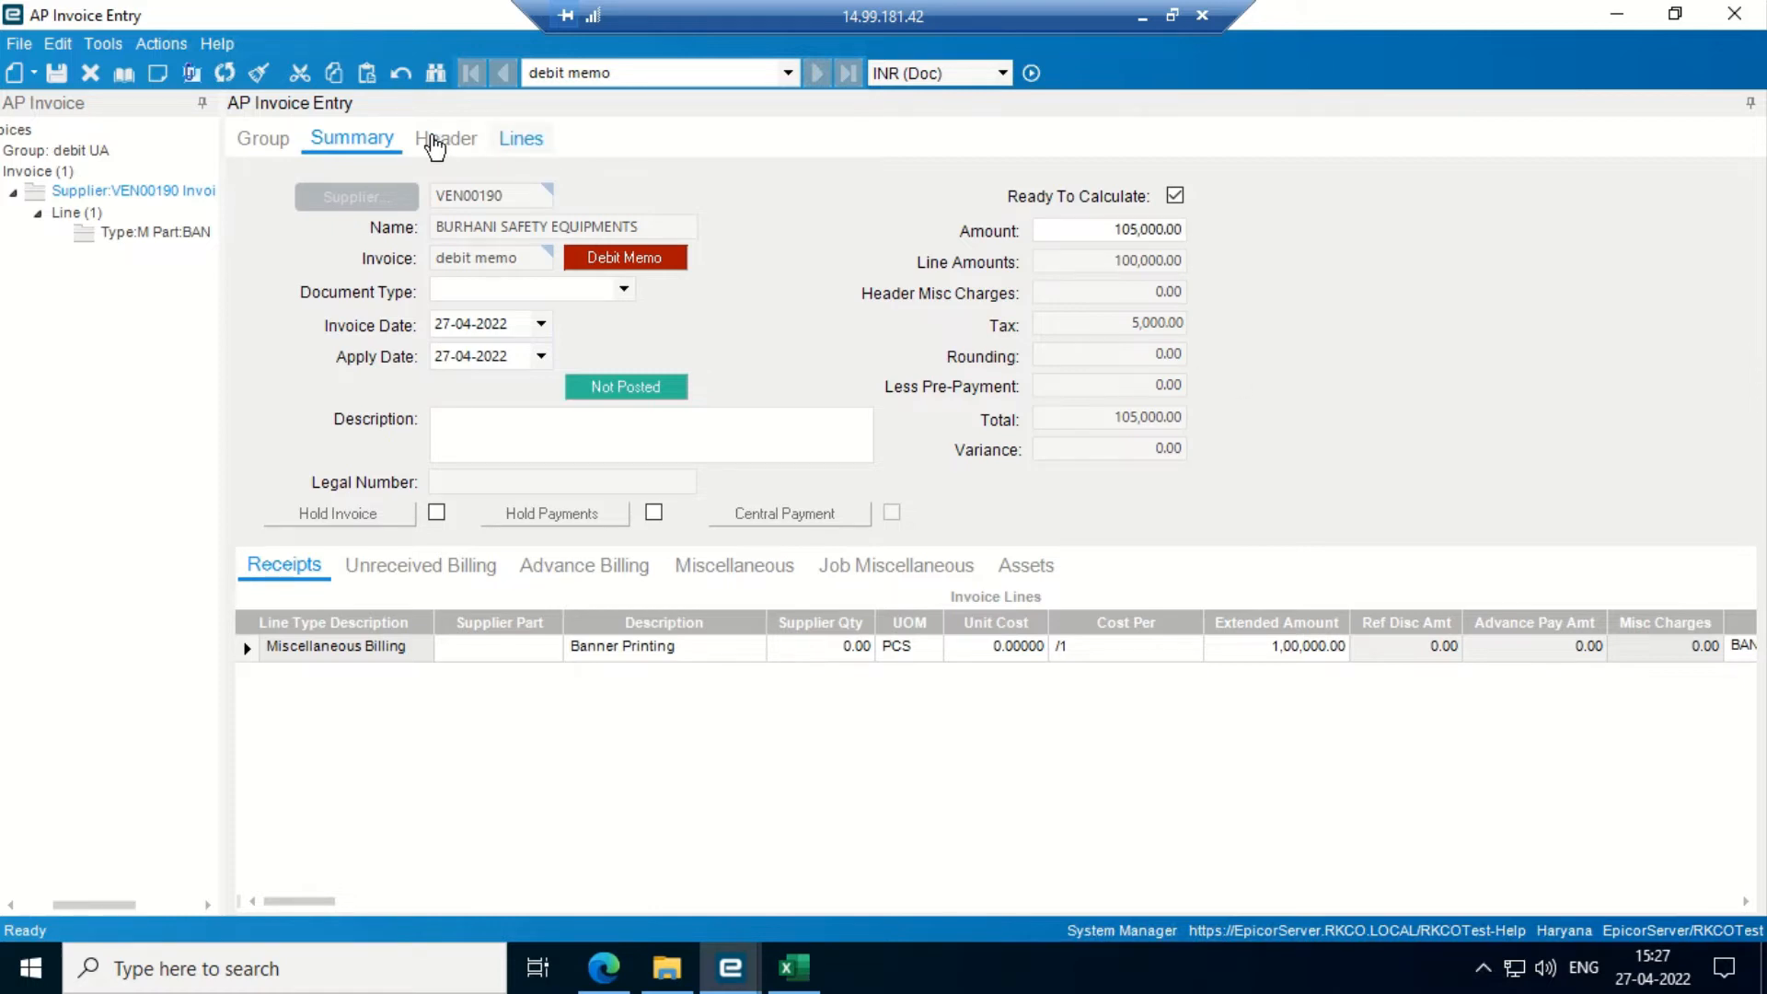
- Open the Print Group Edit List report from the group actions
left_click(159, 44)
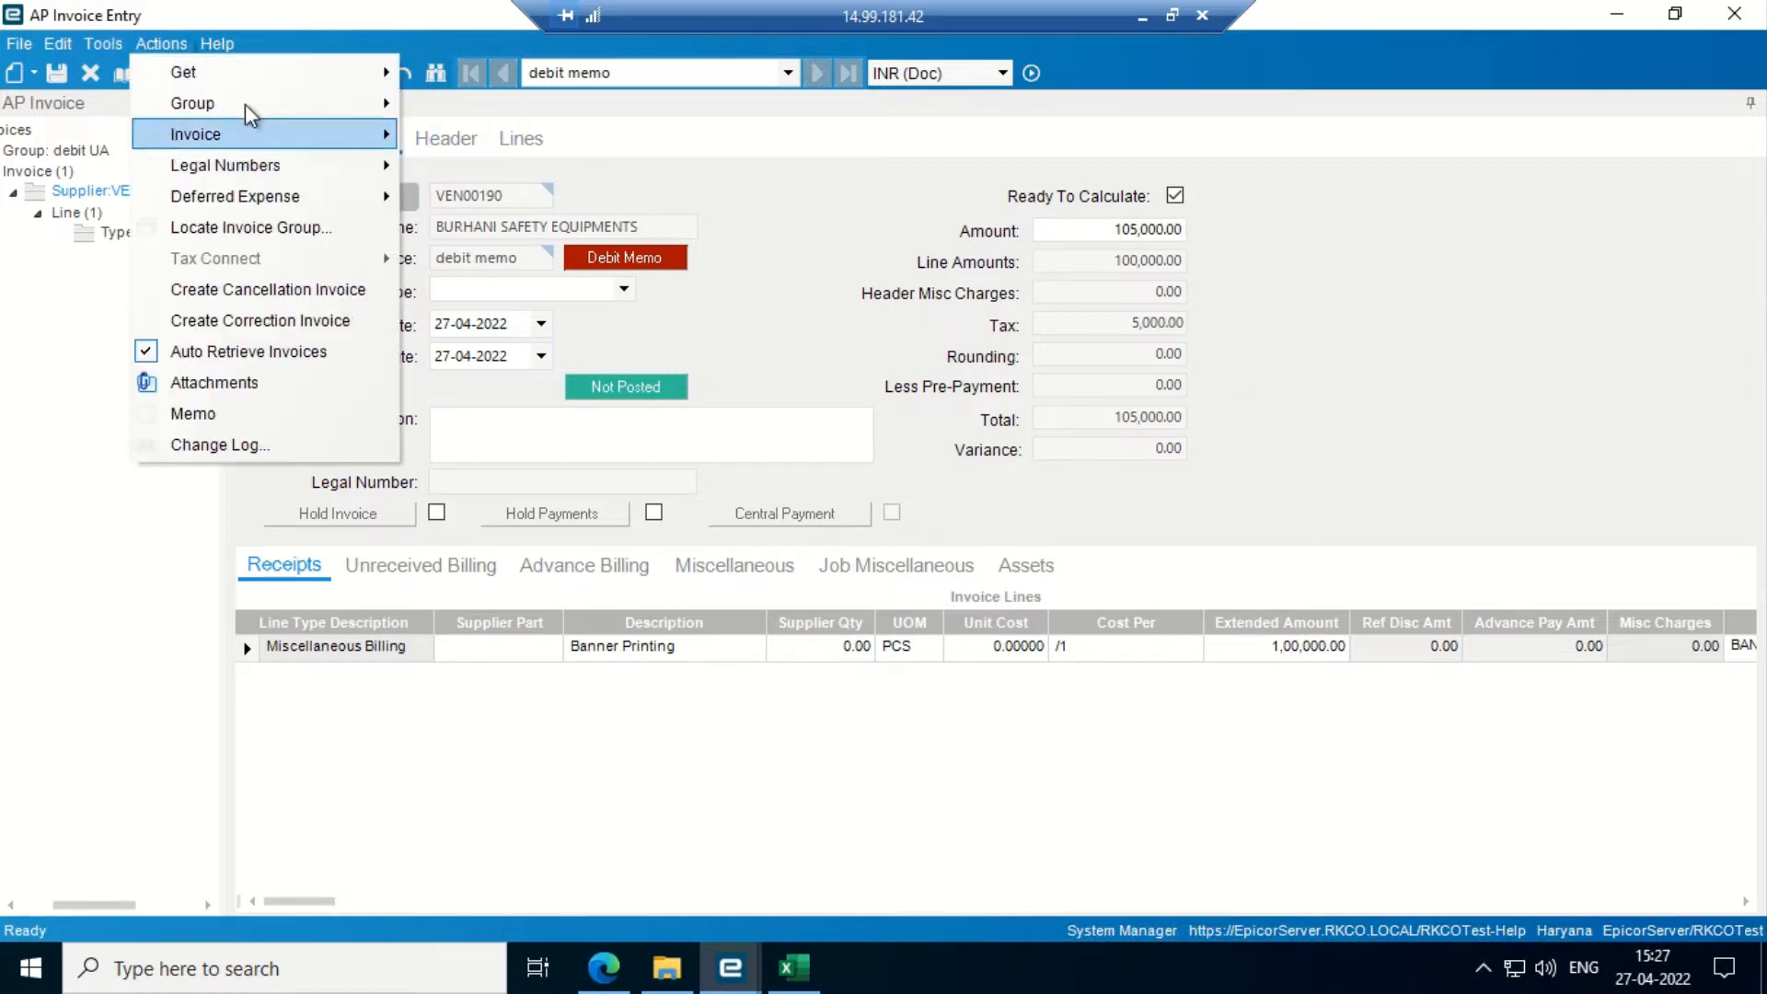
mouse_move(245, 103)
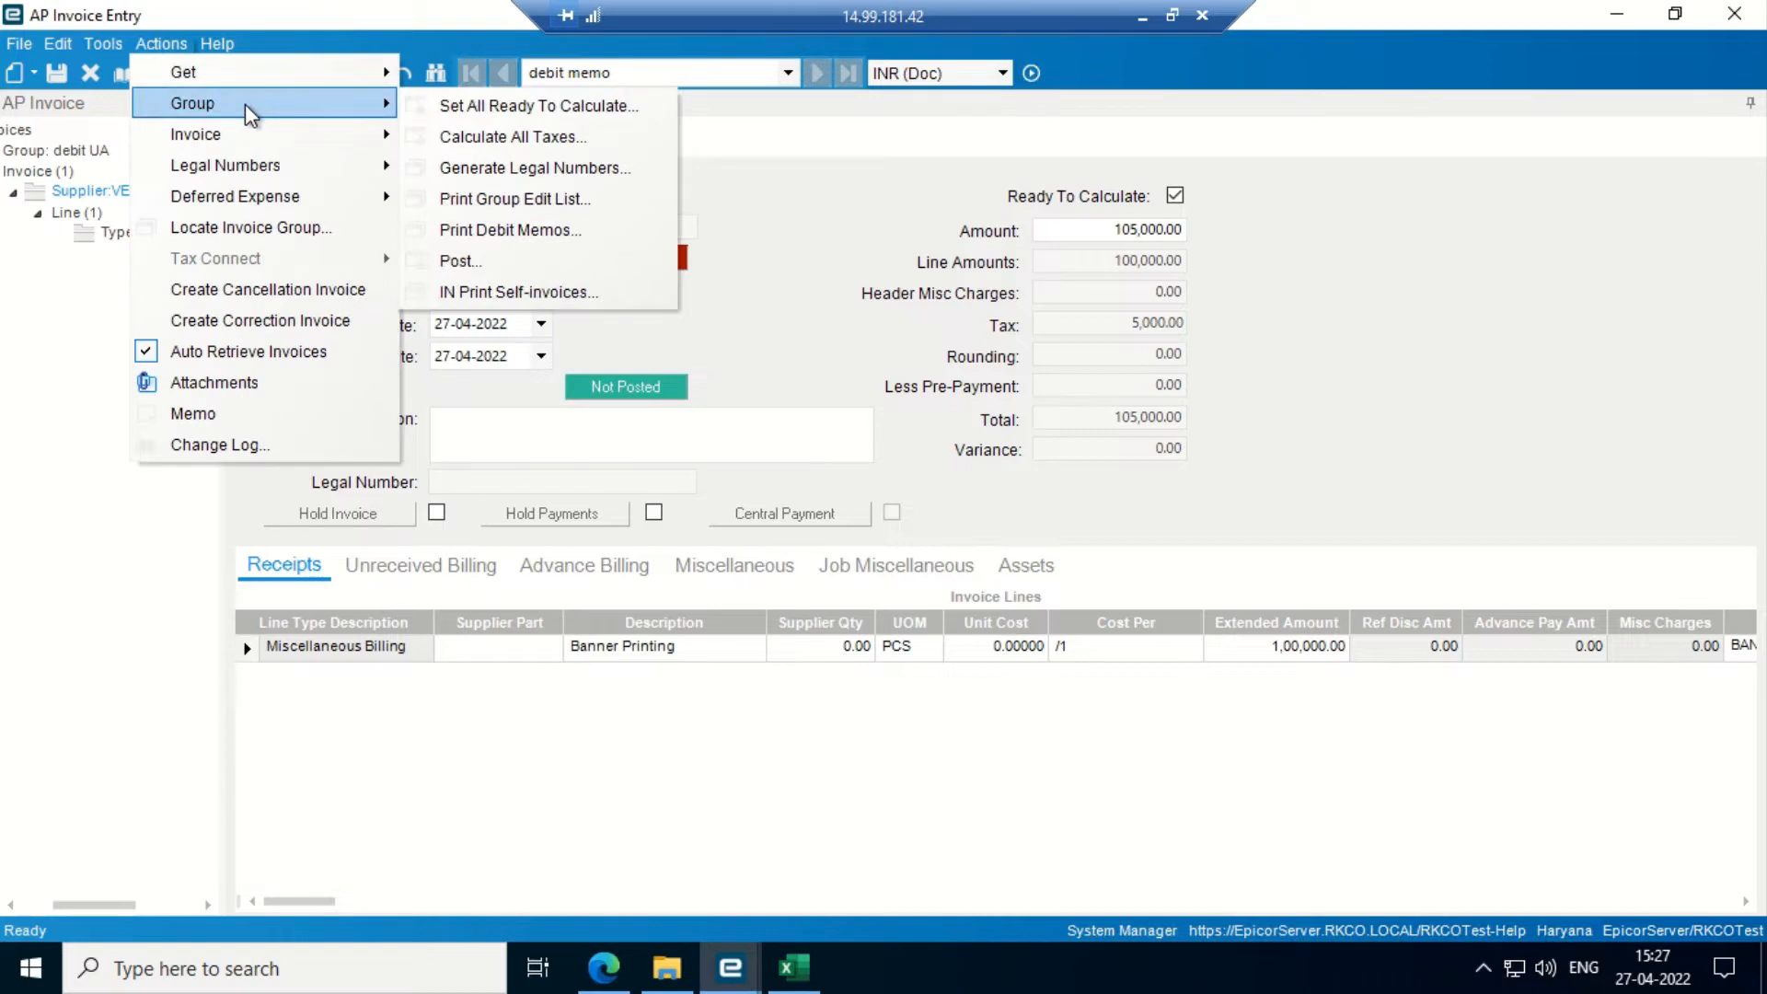
left_click(516, 201)
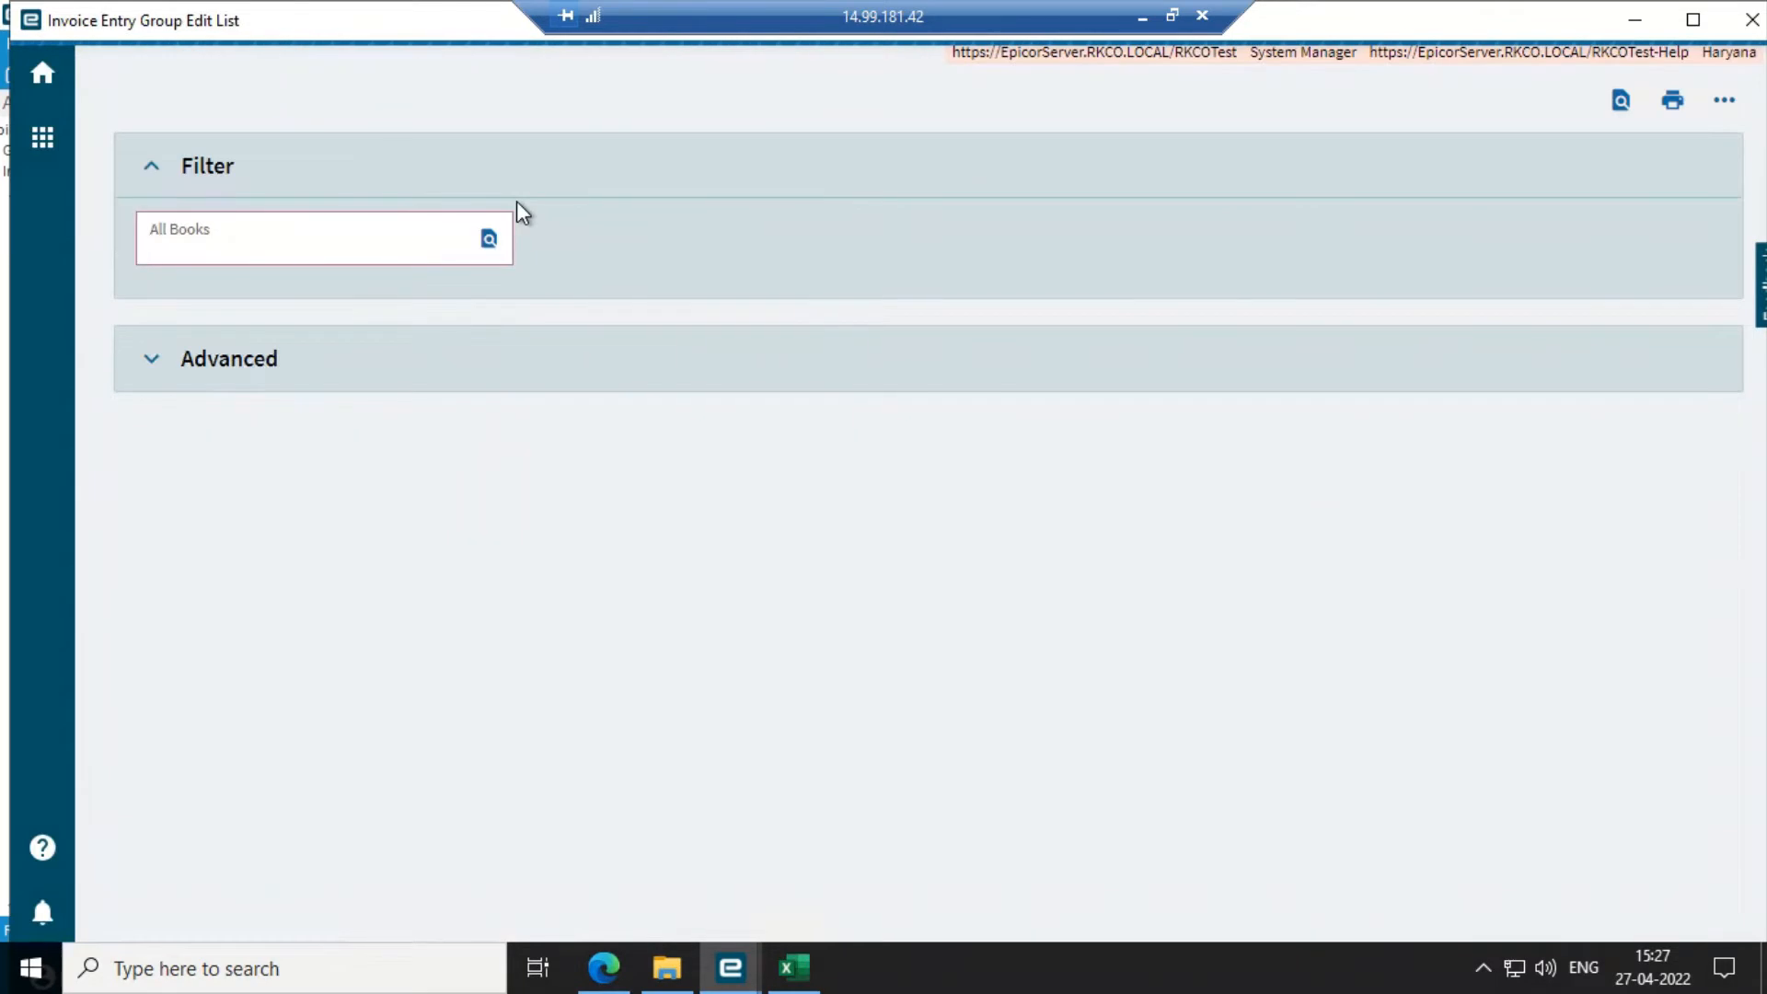
- Show the advanced options and run a full-screen print preview of the AP Invoice Edit List
left_click(306, 368)
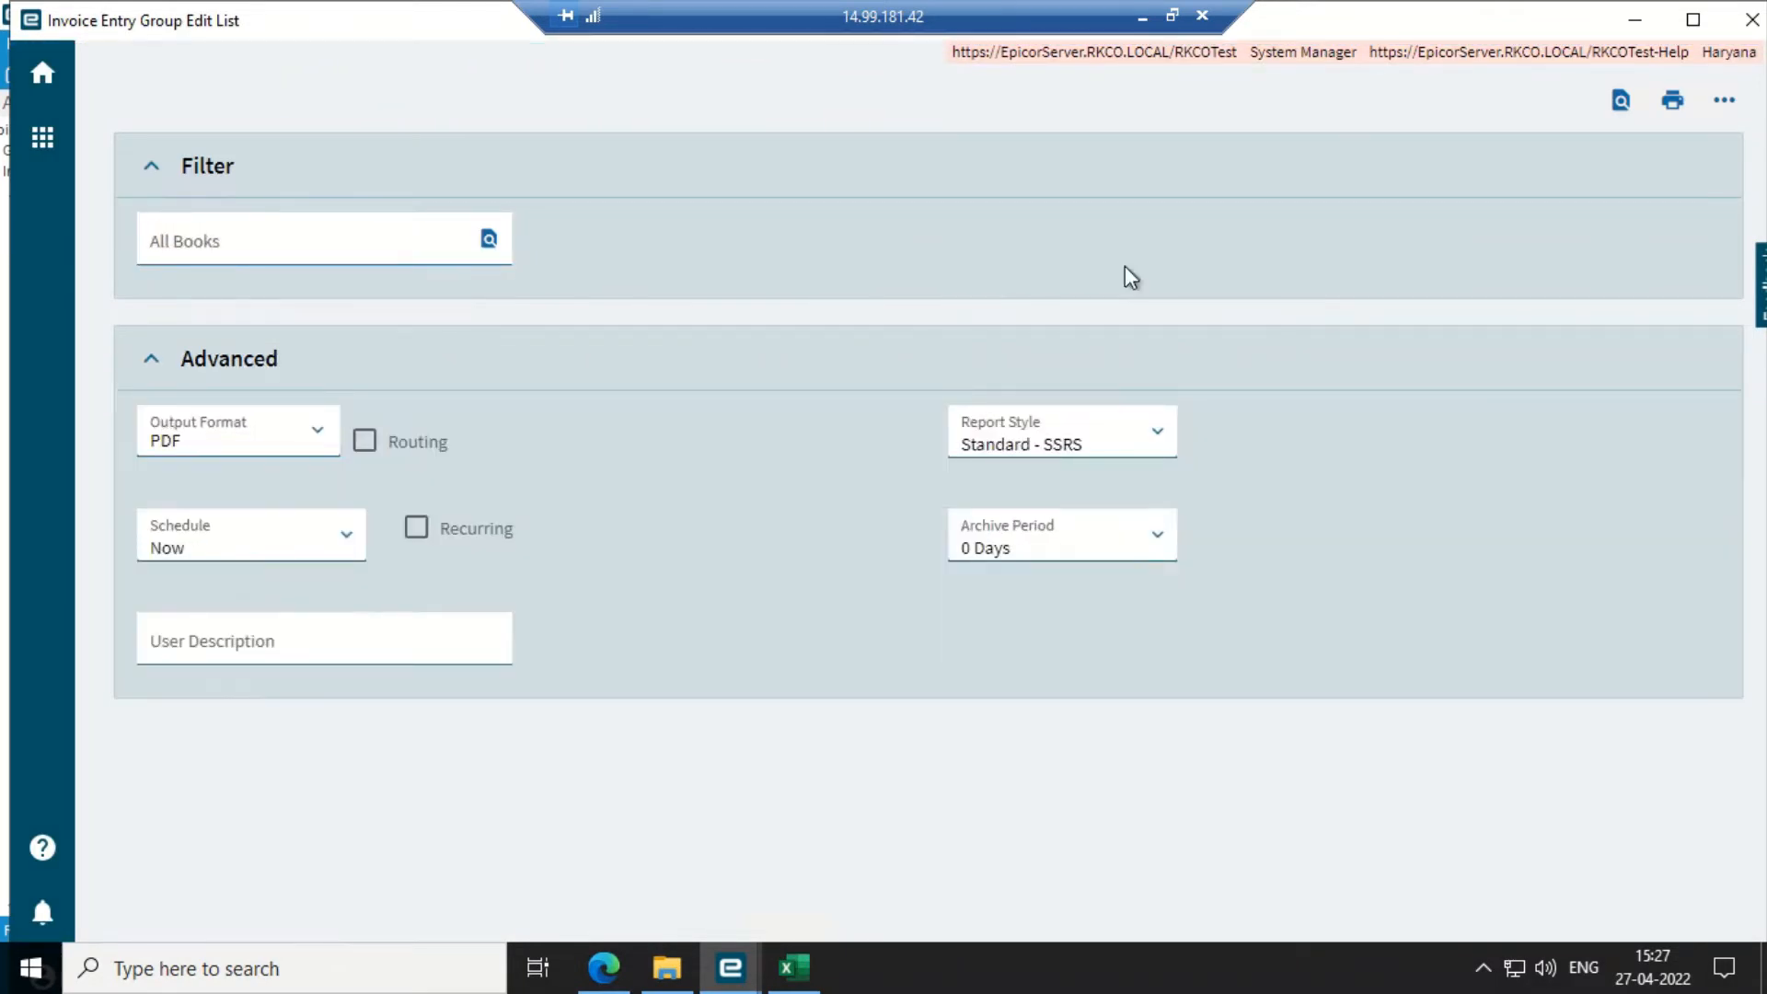
left_click(1622, 108)
left_click(1693, 19)
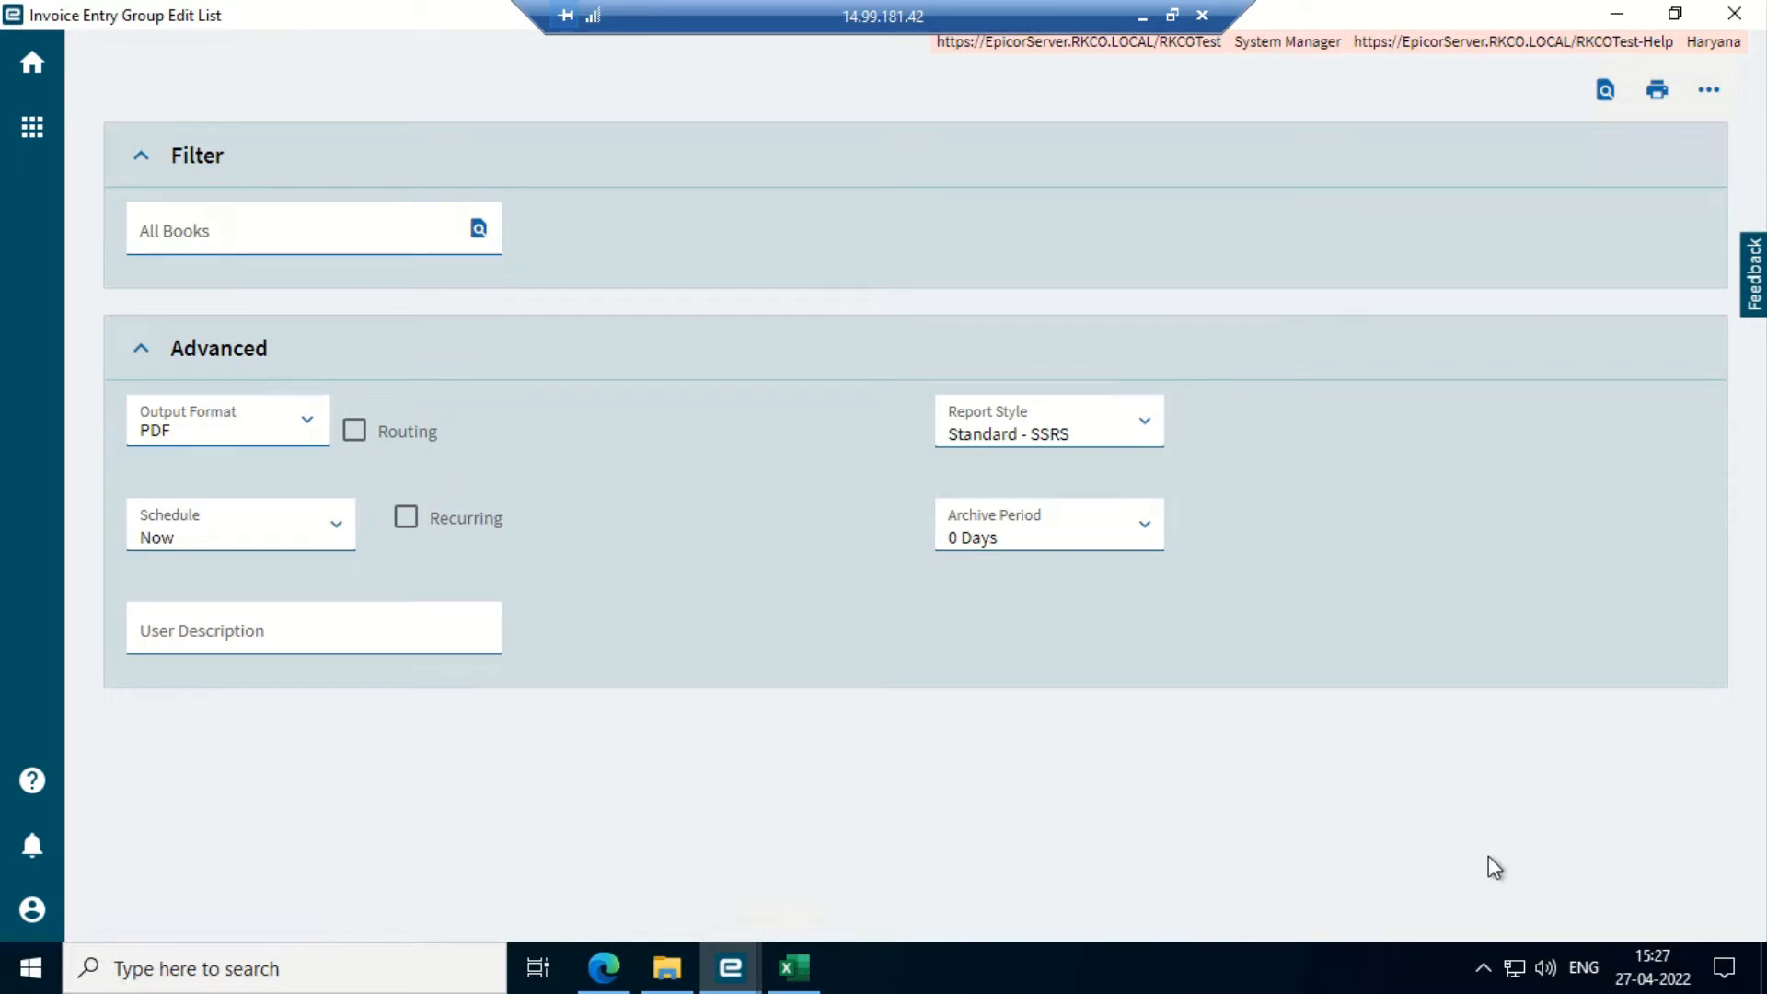
- Check task 20438, AP Invoice Edit List, in the System Monitor
left_click(1485, 969)
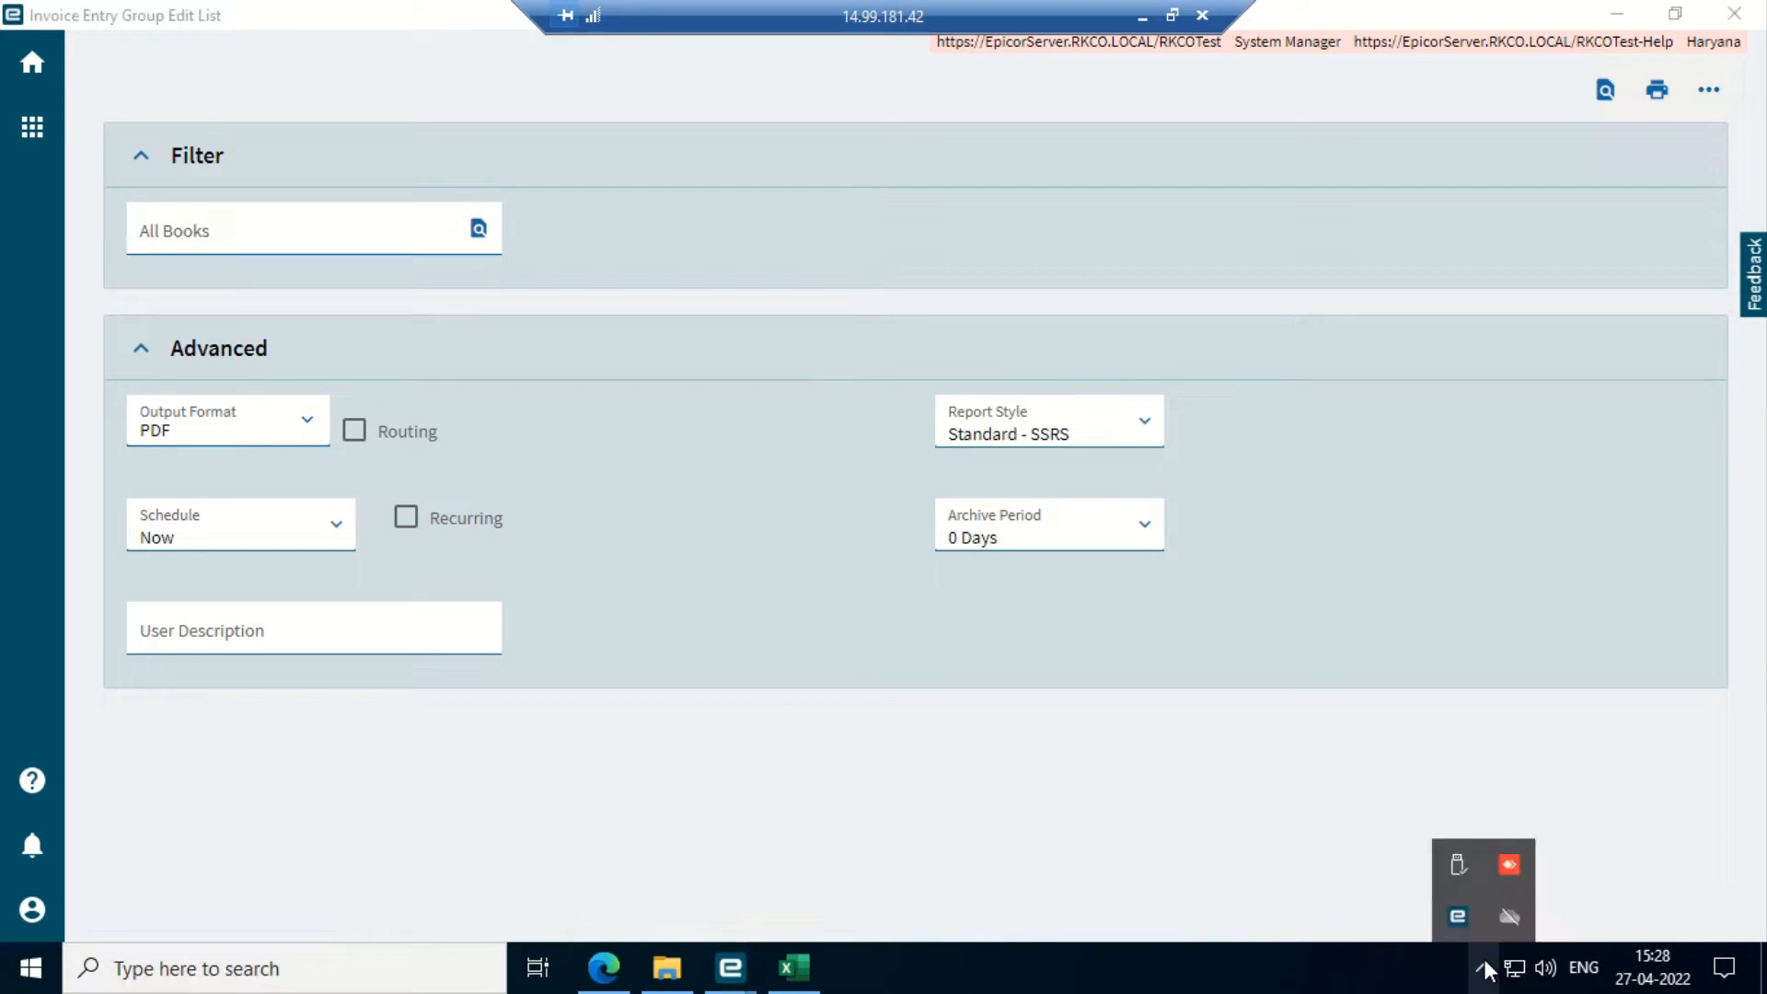
double_click(1459, 916)
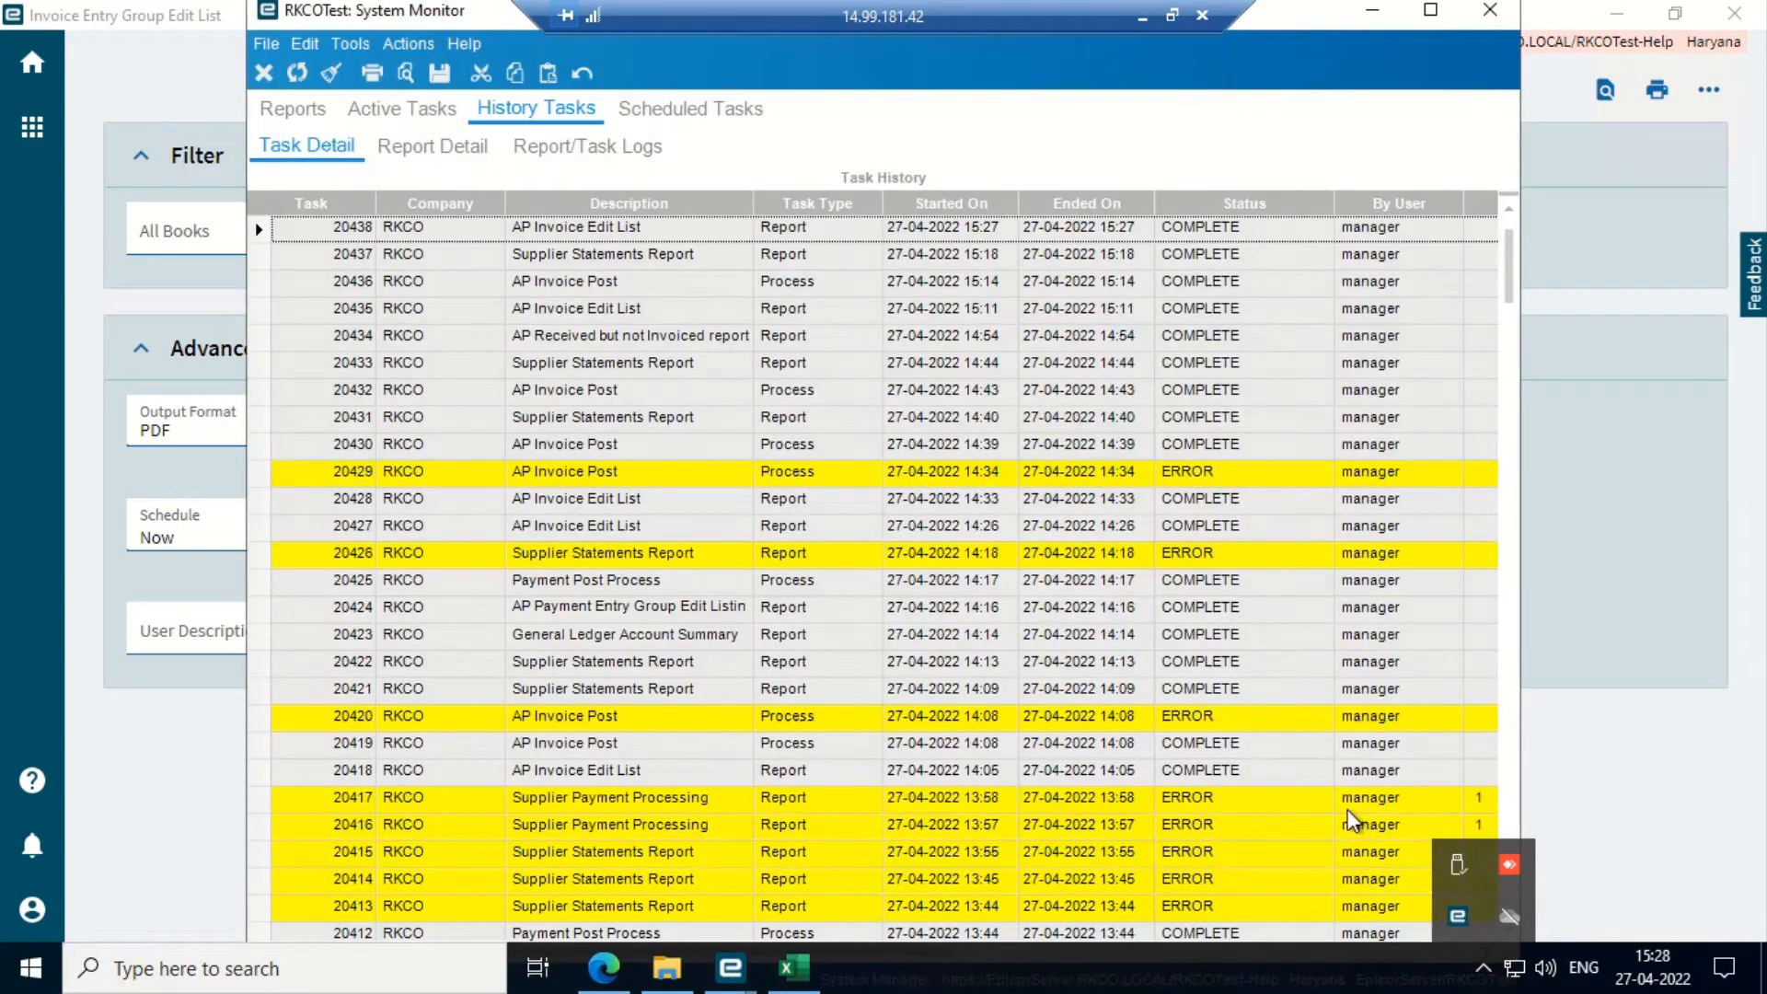
left_click(263, 226)
left_click(406, 73)
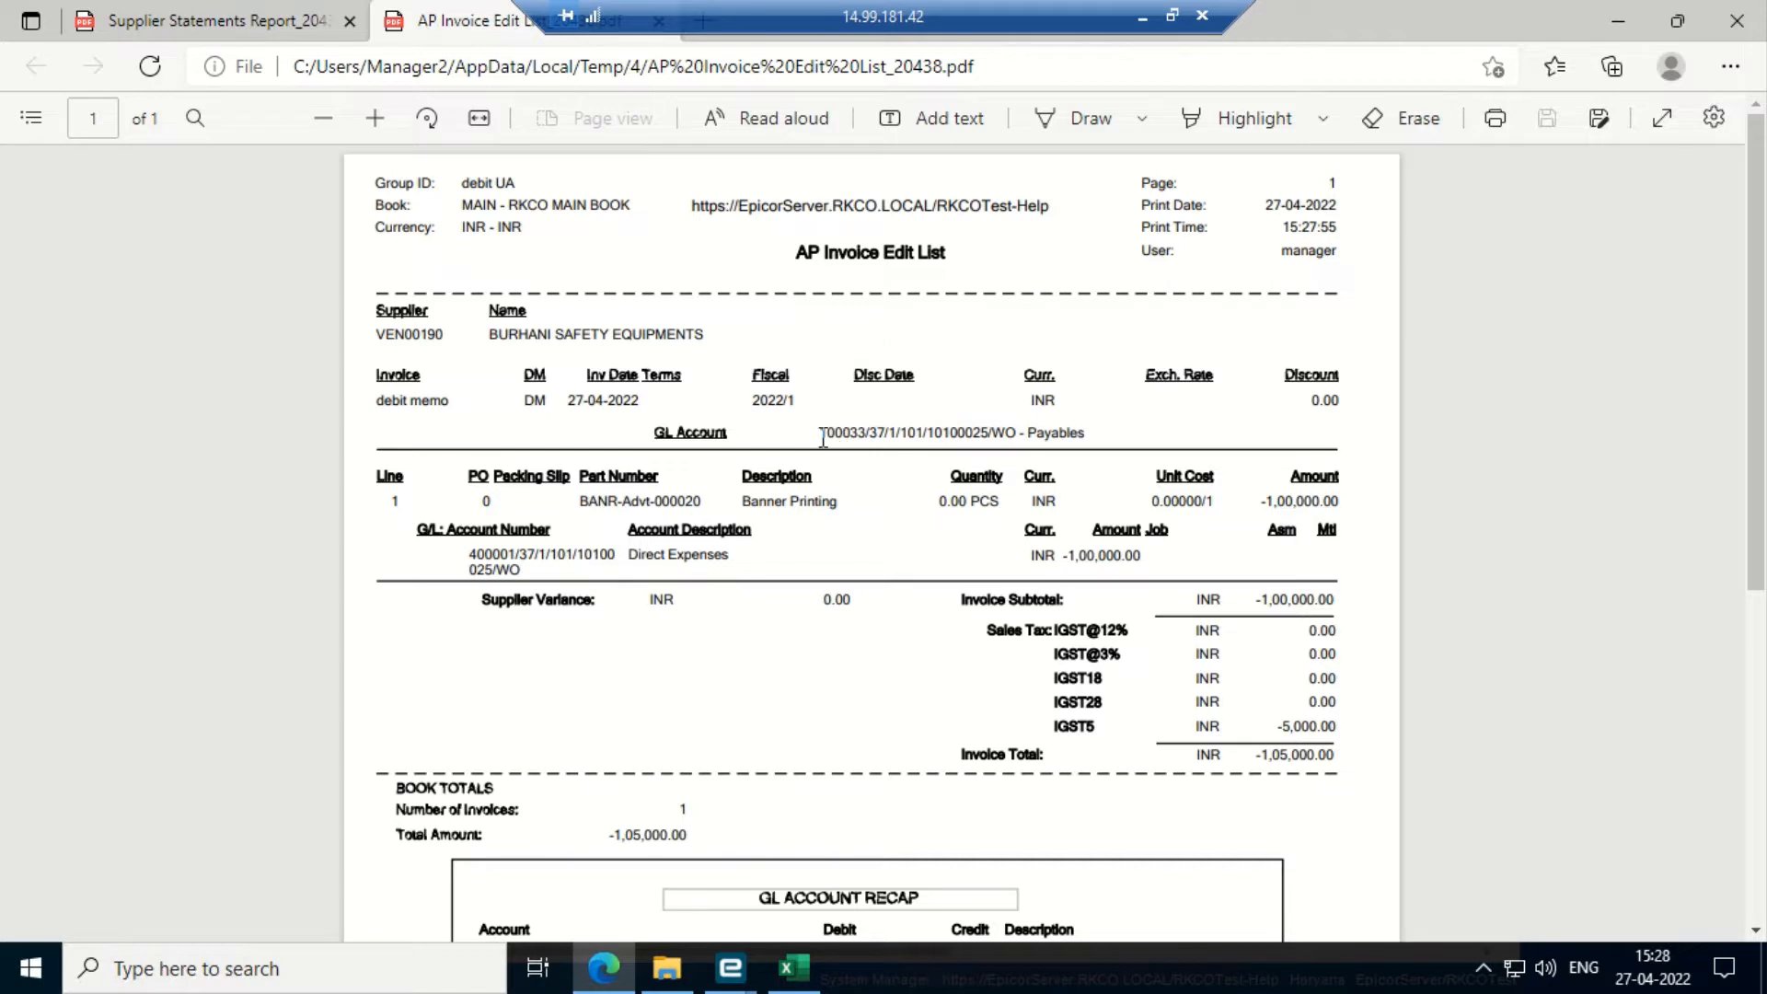
left_click_drag(820, 433, 1108, 441)
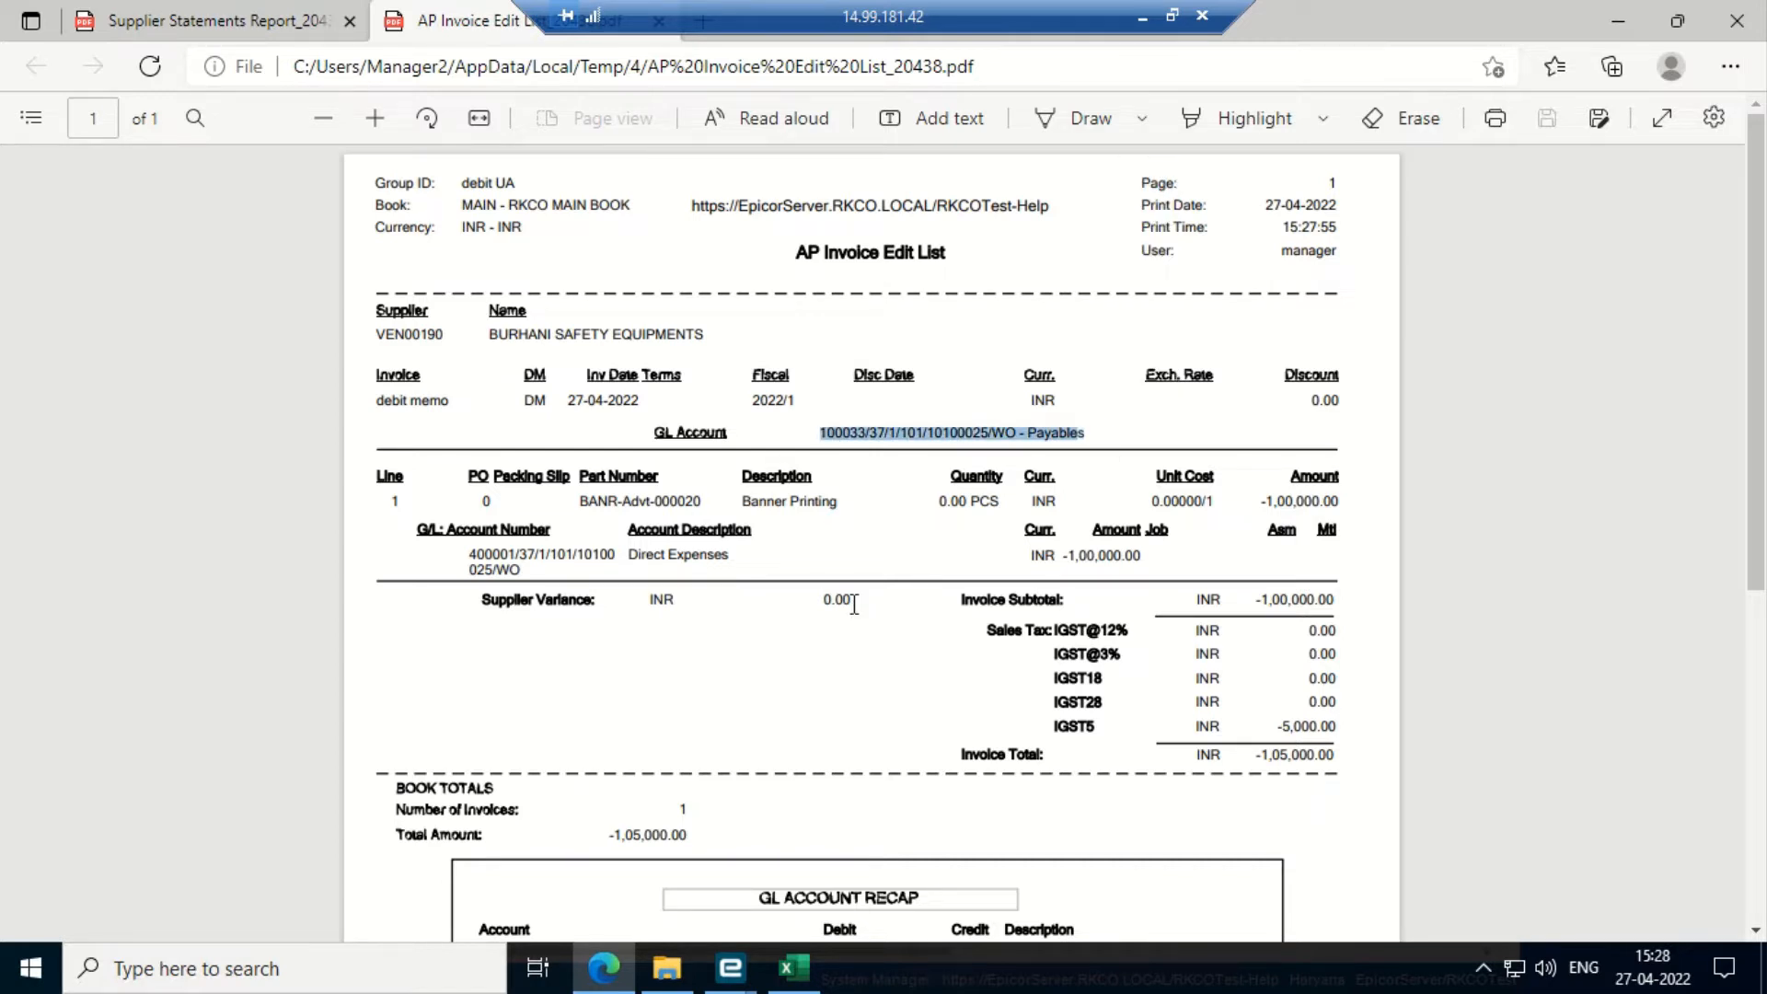
scroll(854, 607, "down", 4)
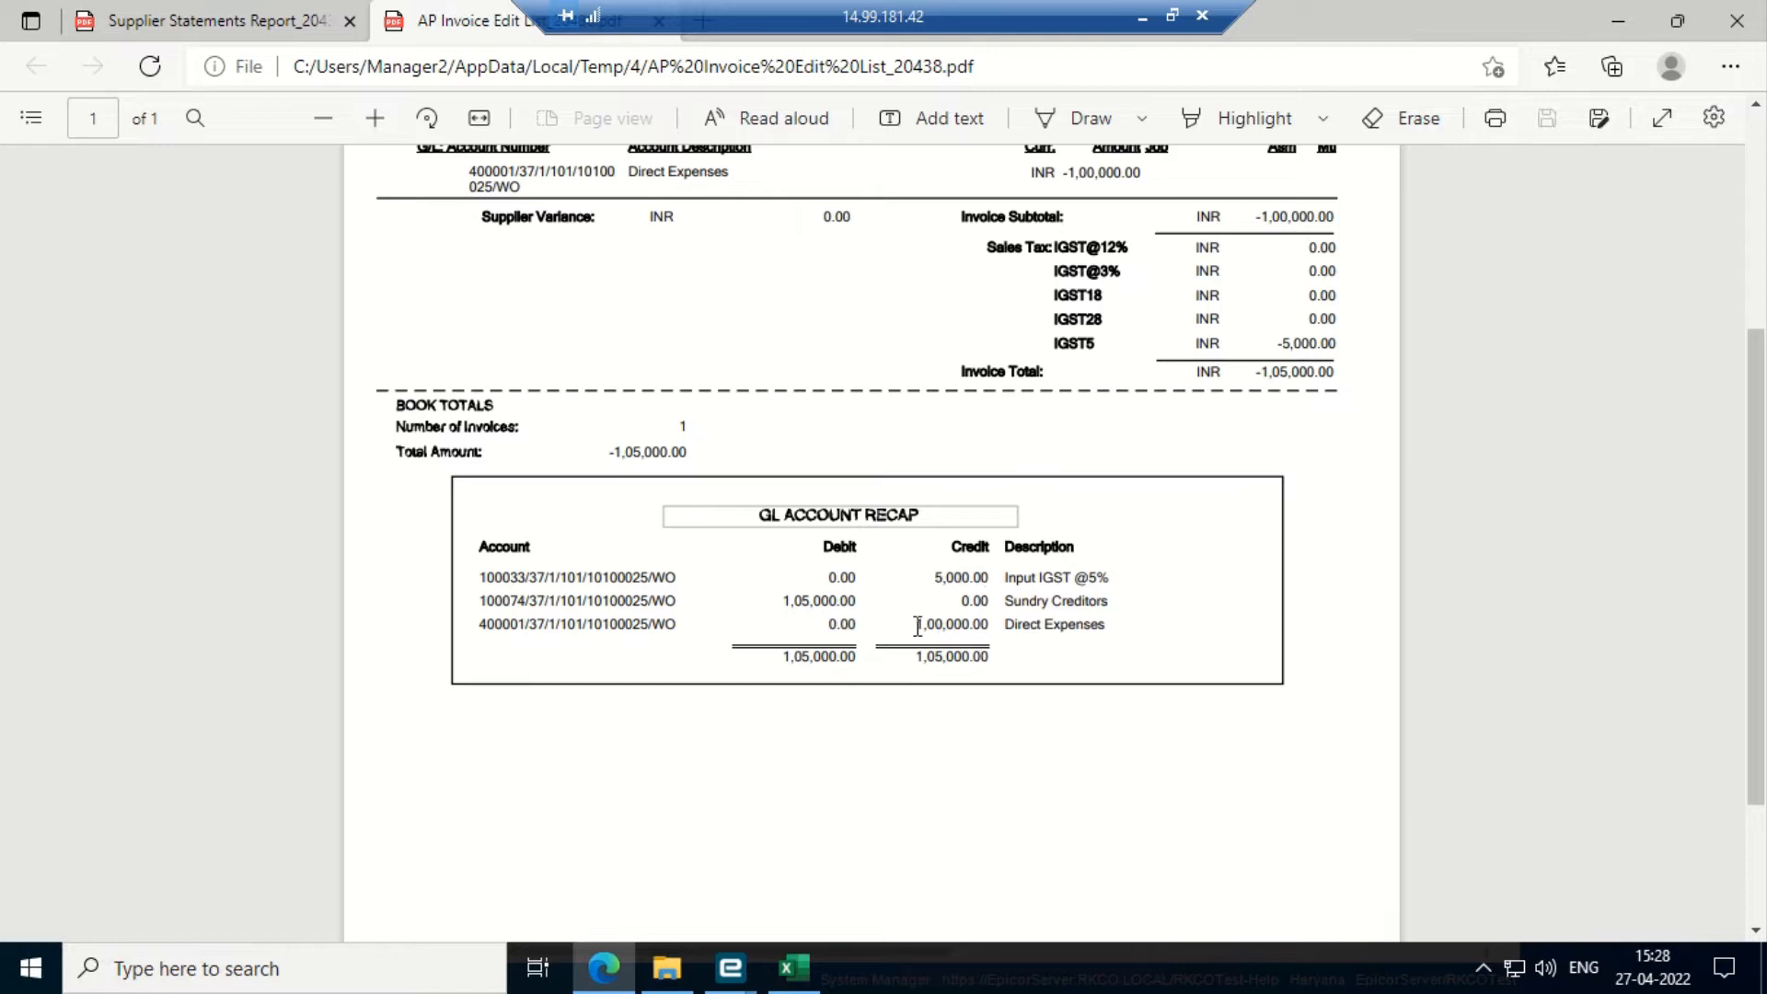
left_click_drag(916, 625, 991, 622)
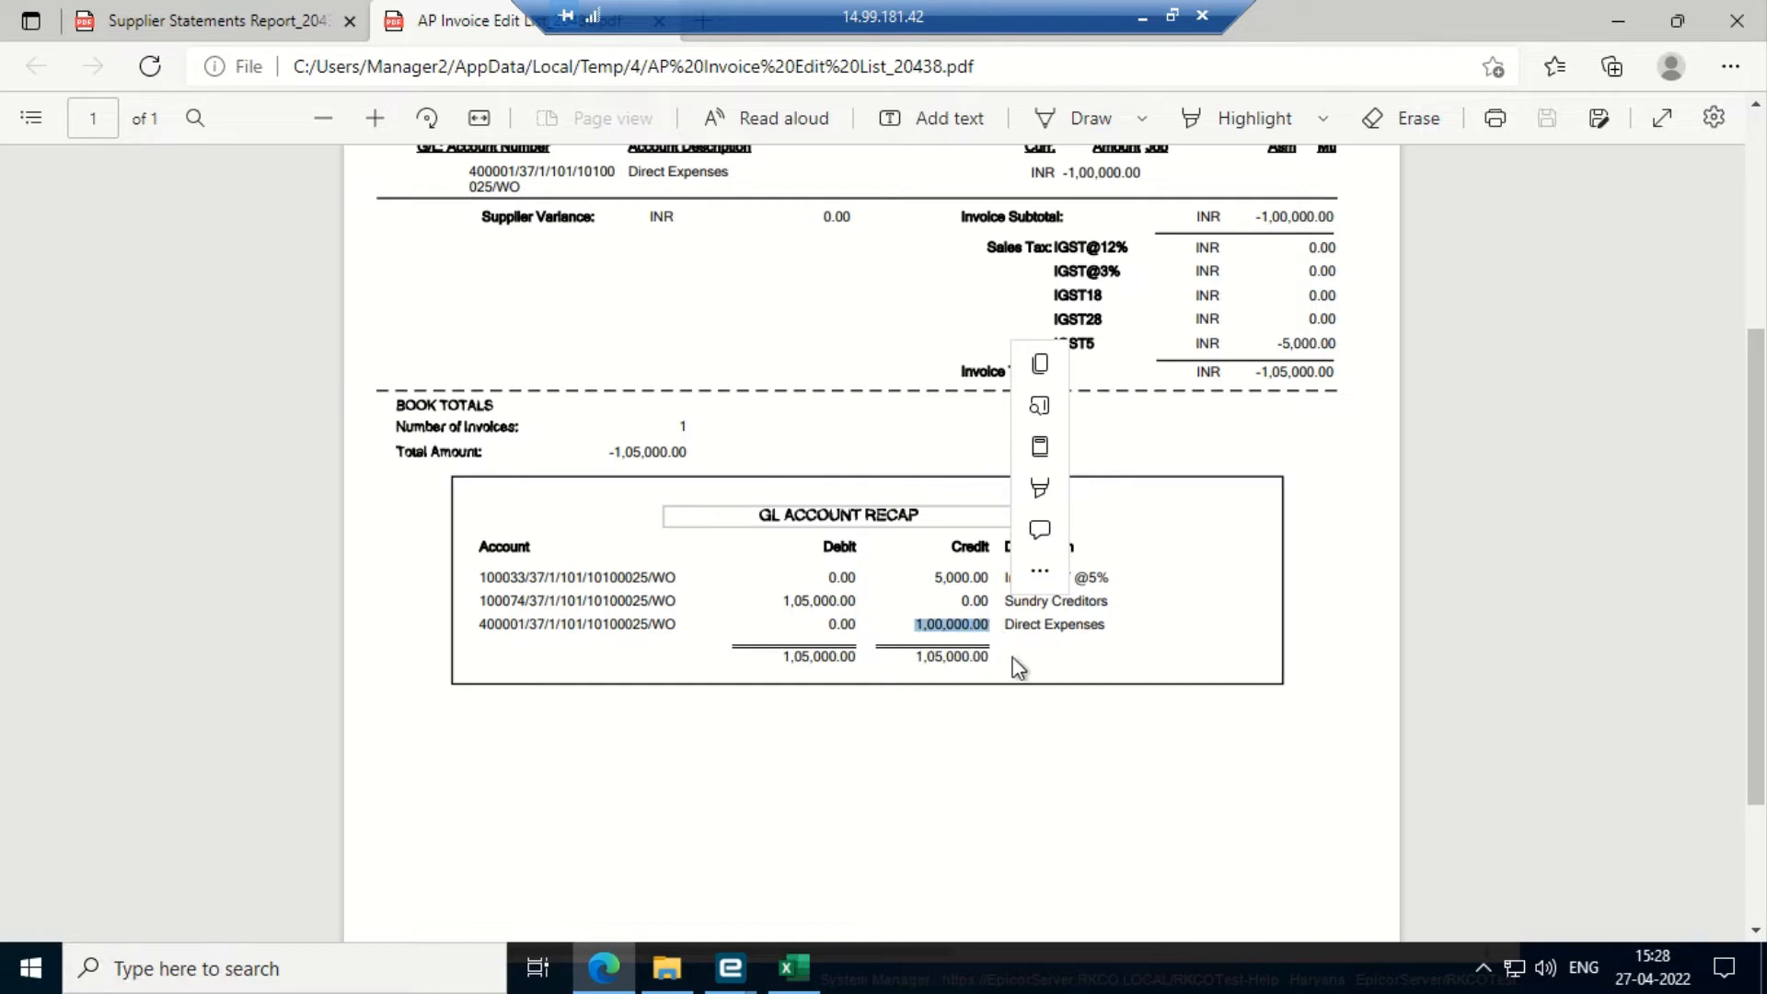
left_click(1023, 623)
left_click_drag(1005, 624, 1115, 626)
left_click(971, 821)
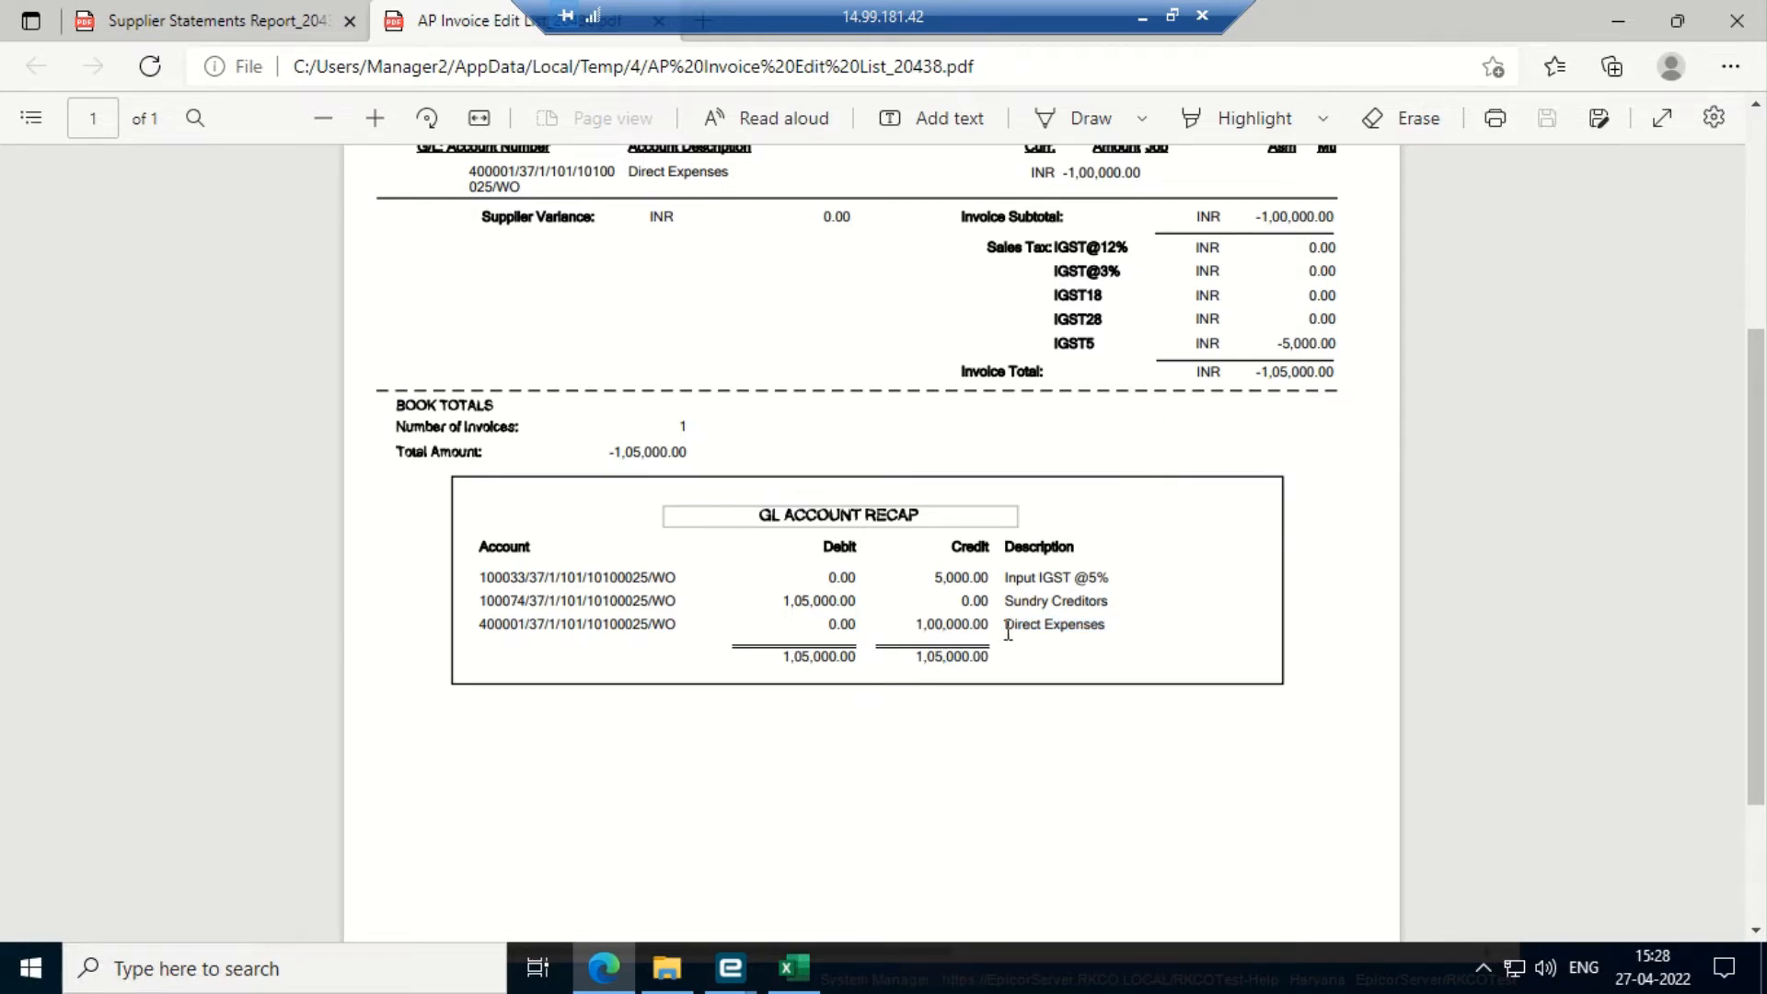
left_click_drag(1005, 626, 1115, 626)
left_click(1106, 660)
left_click(1733, 20)
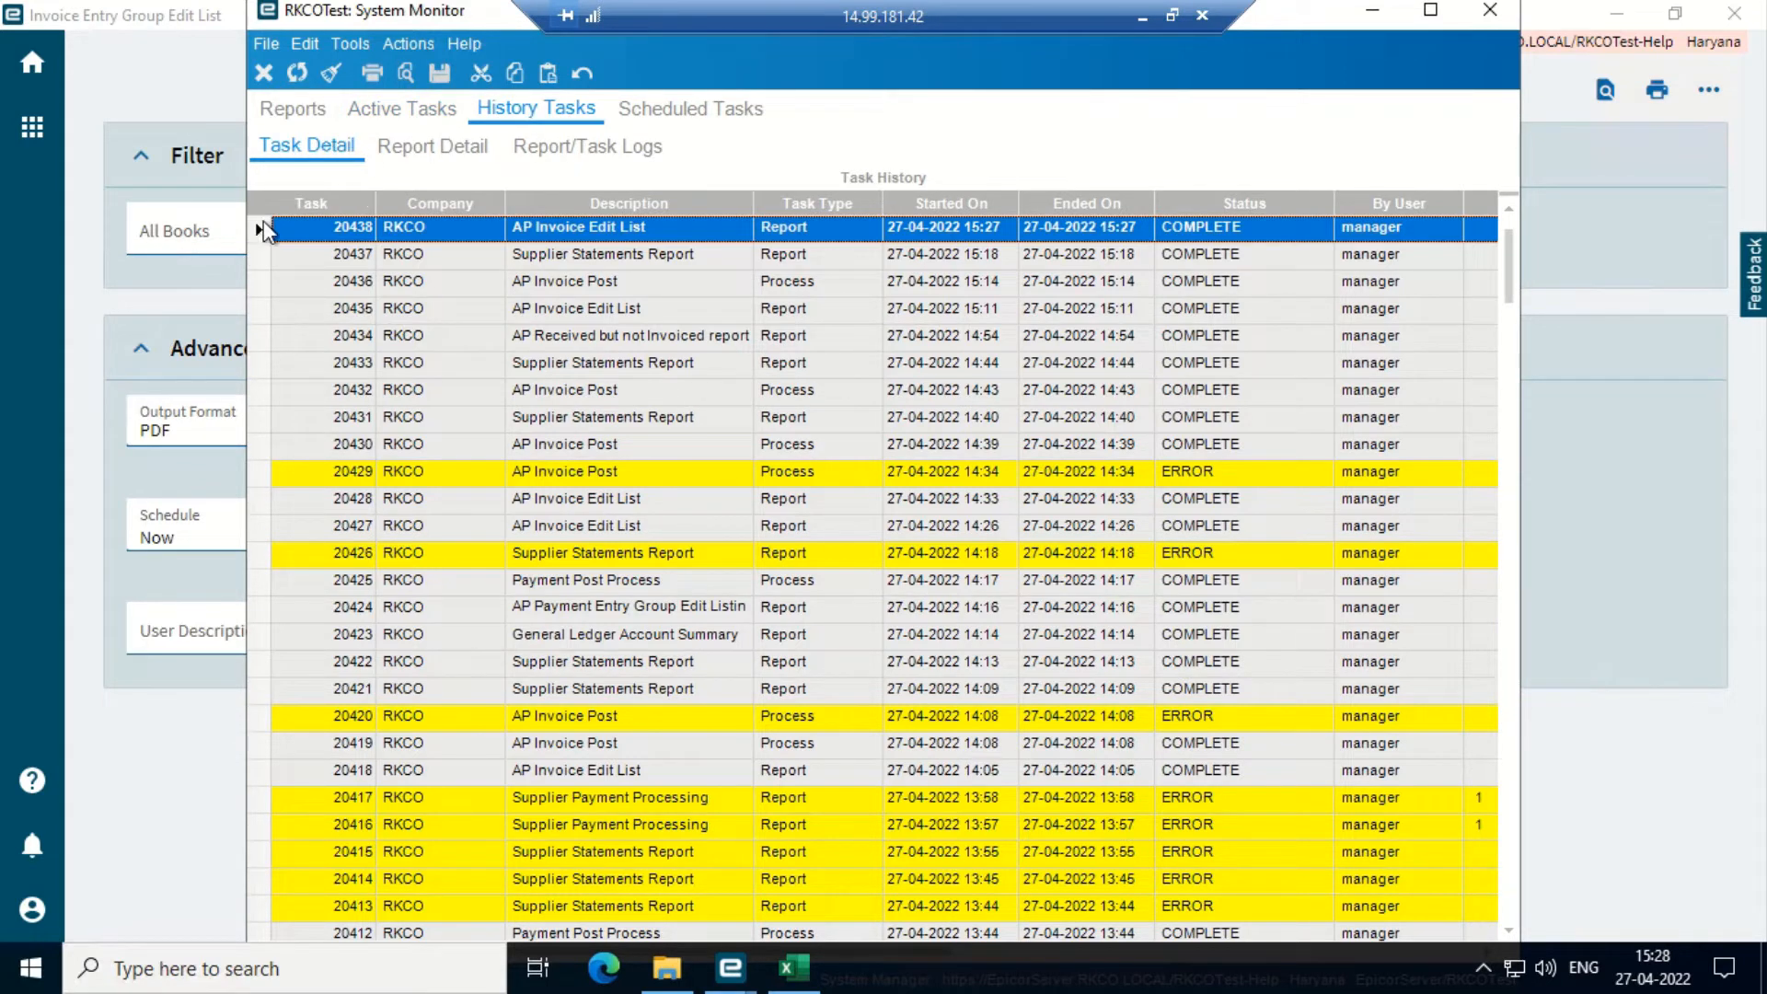
- Close the System Monitor and edit list report, then bring up the debit memo's header details
left_click(1489, 9)
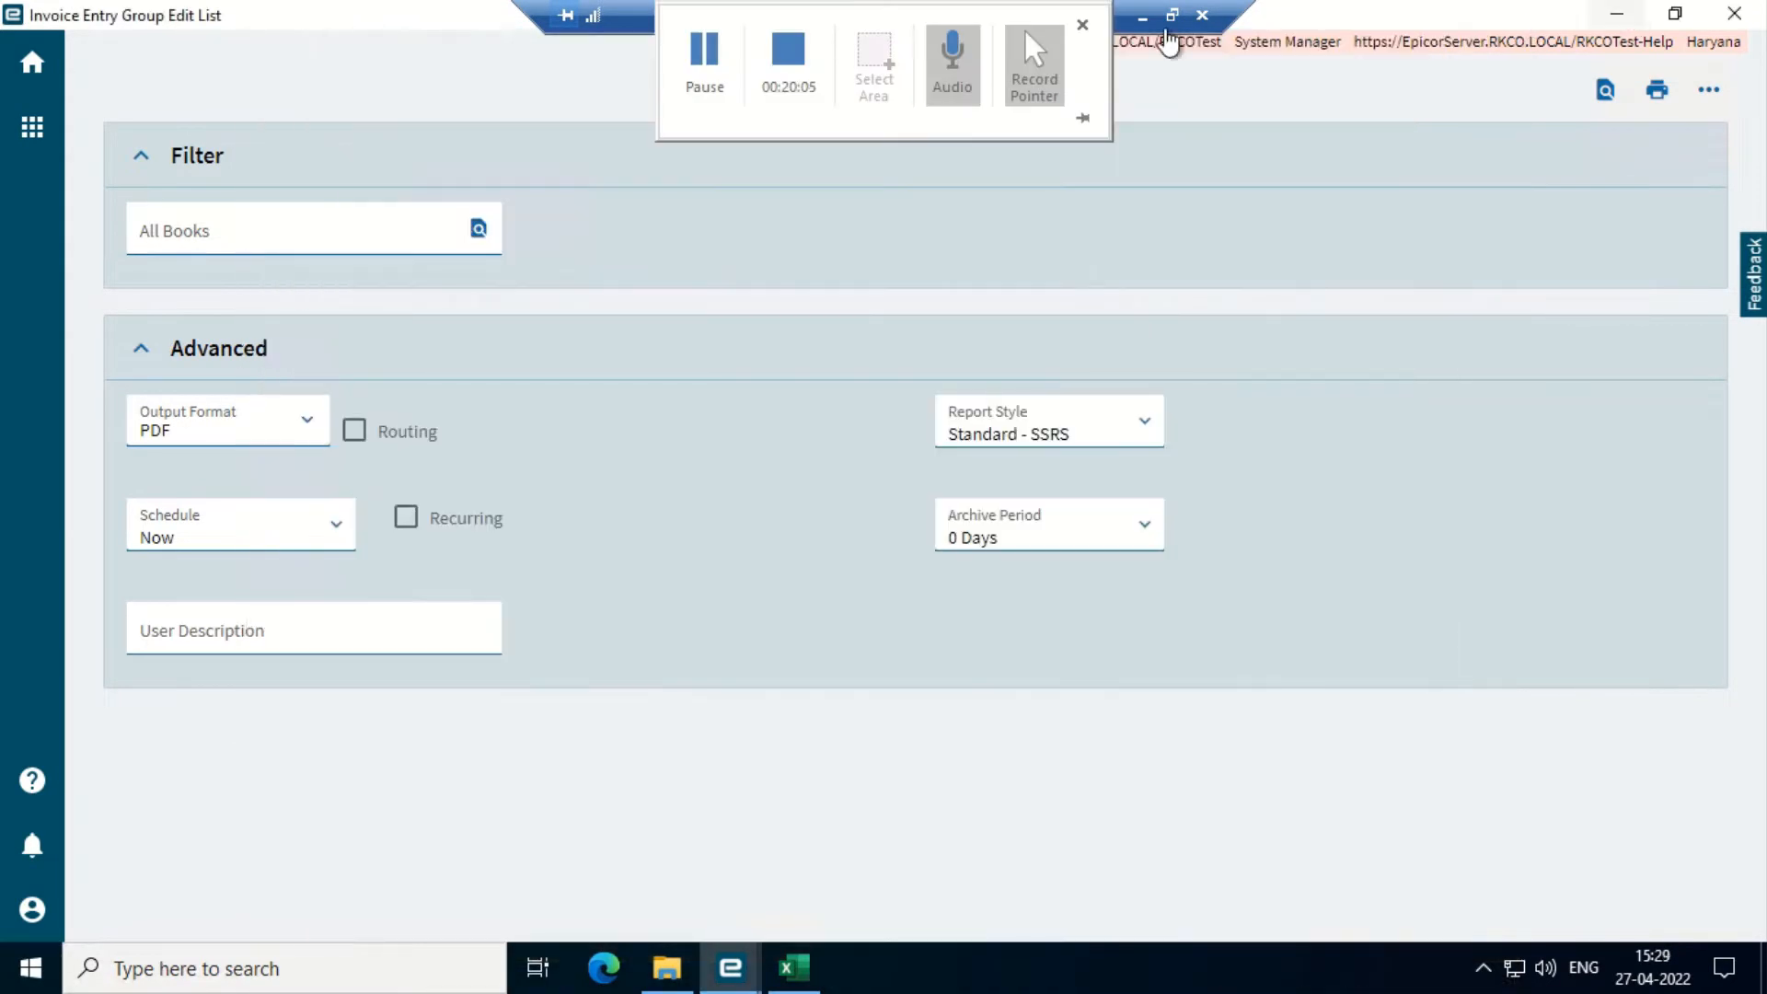
left_click(1752, 17)
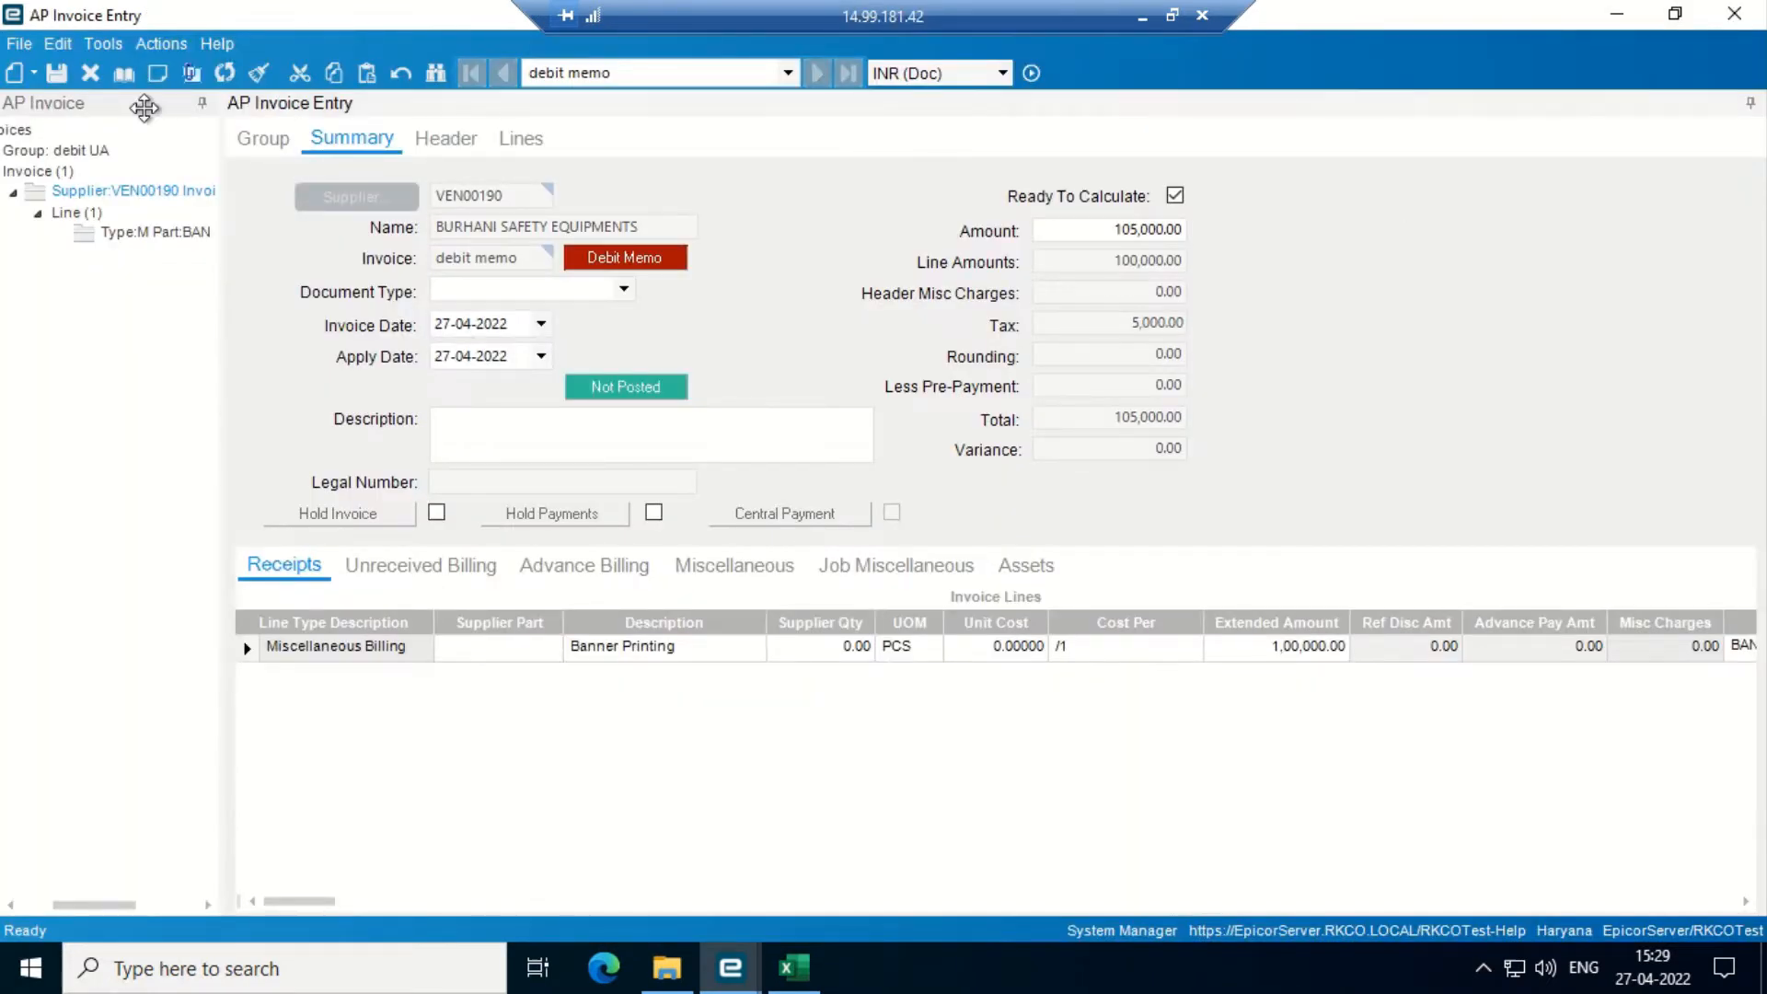
left_click(274, 141)
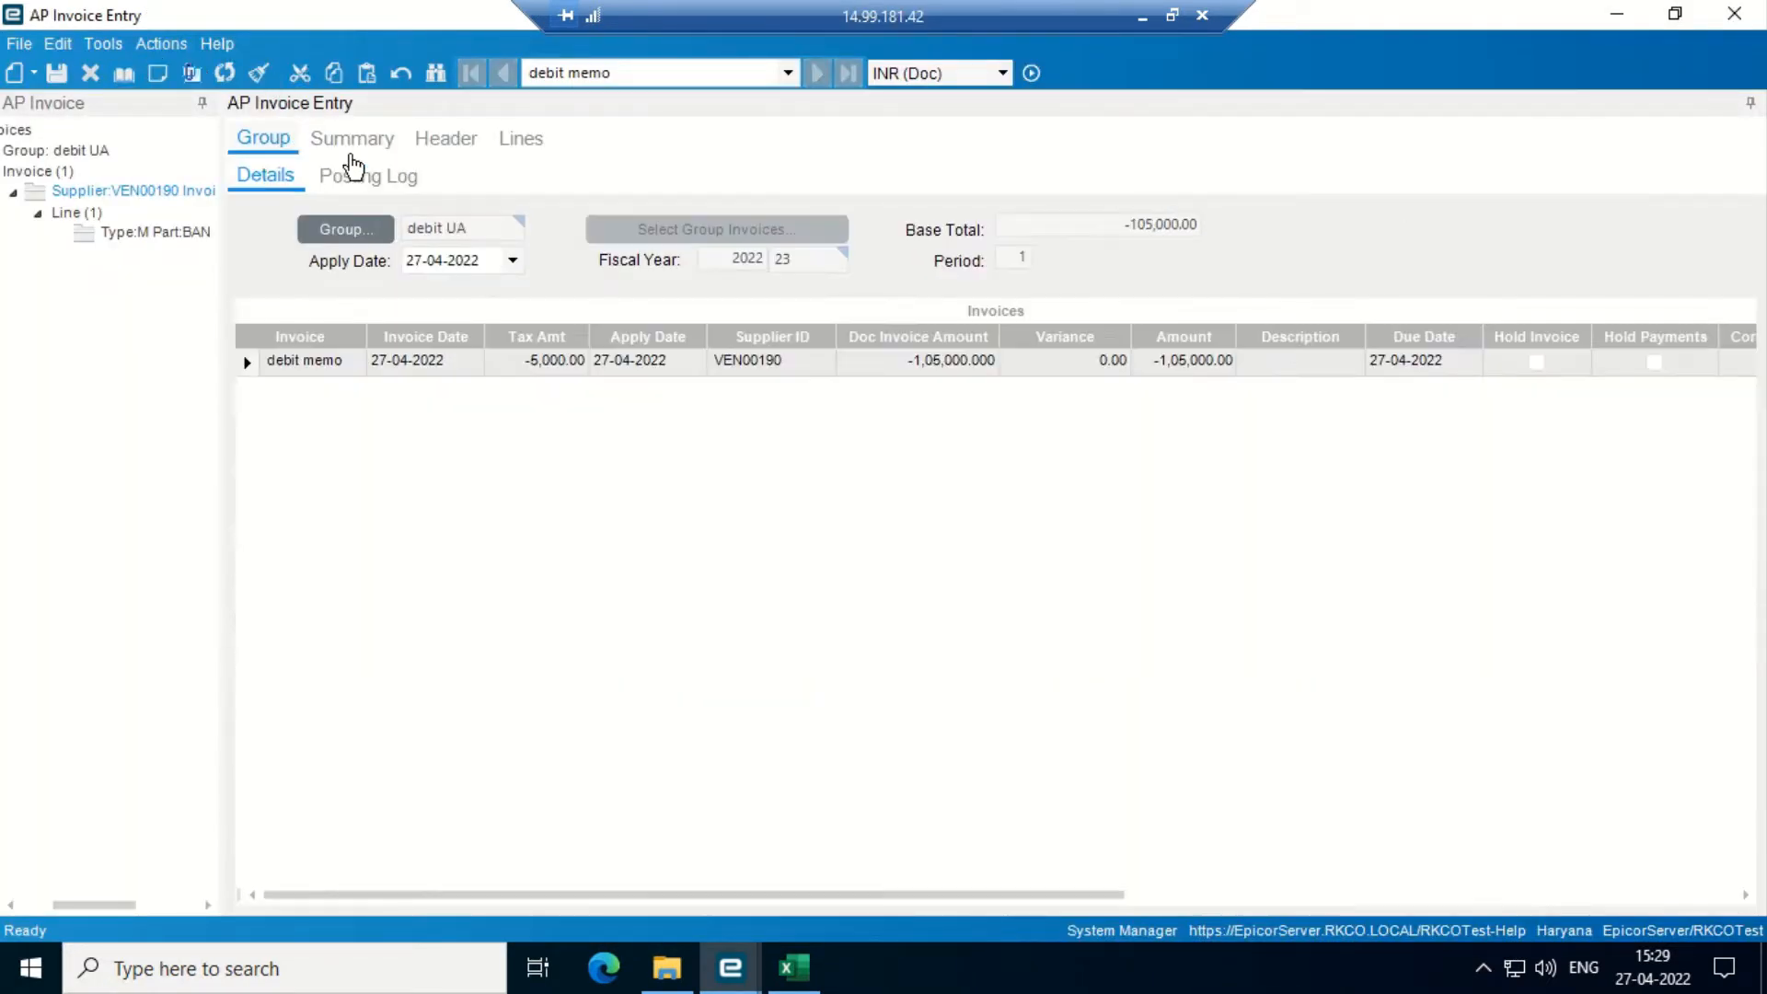
left_click(448, 140)
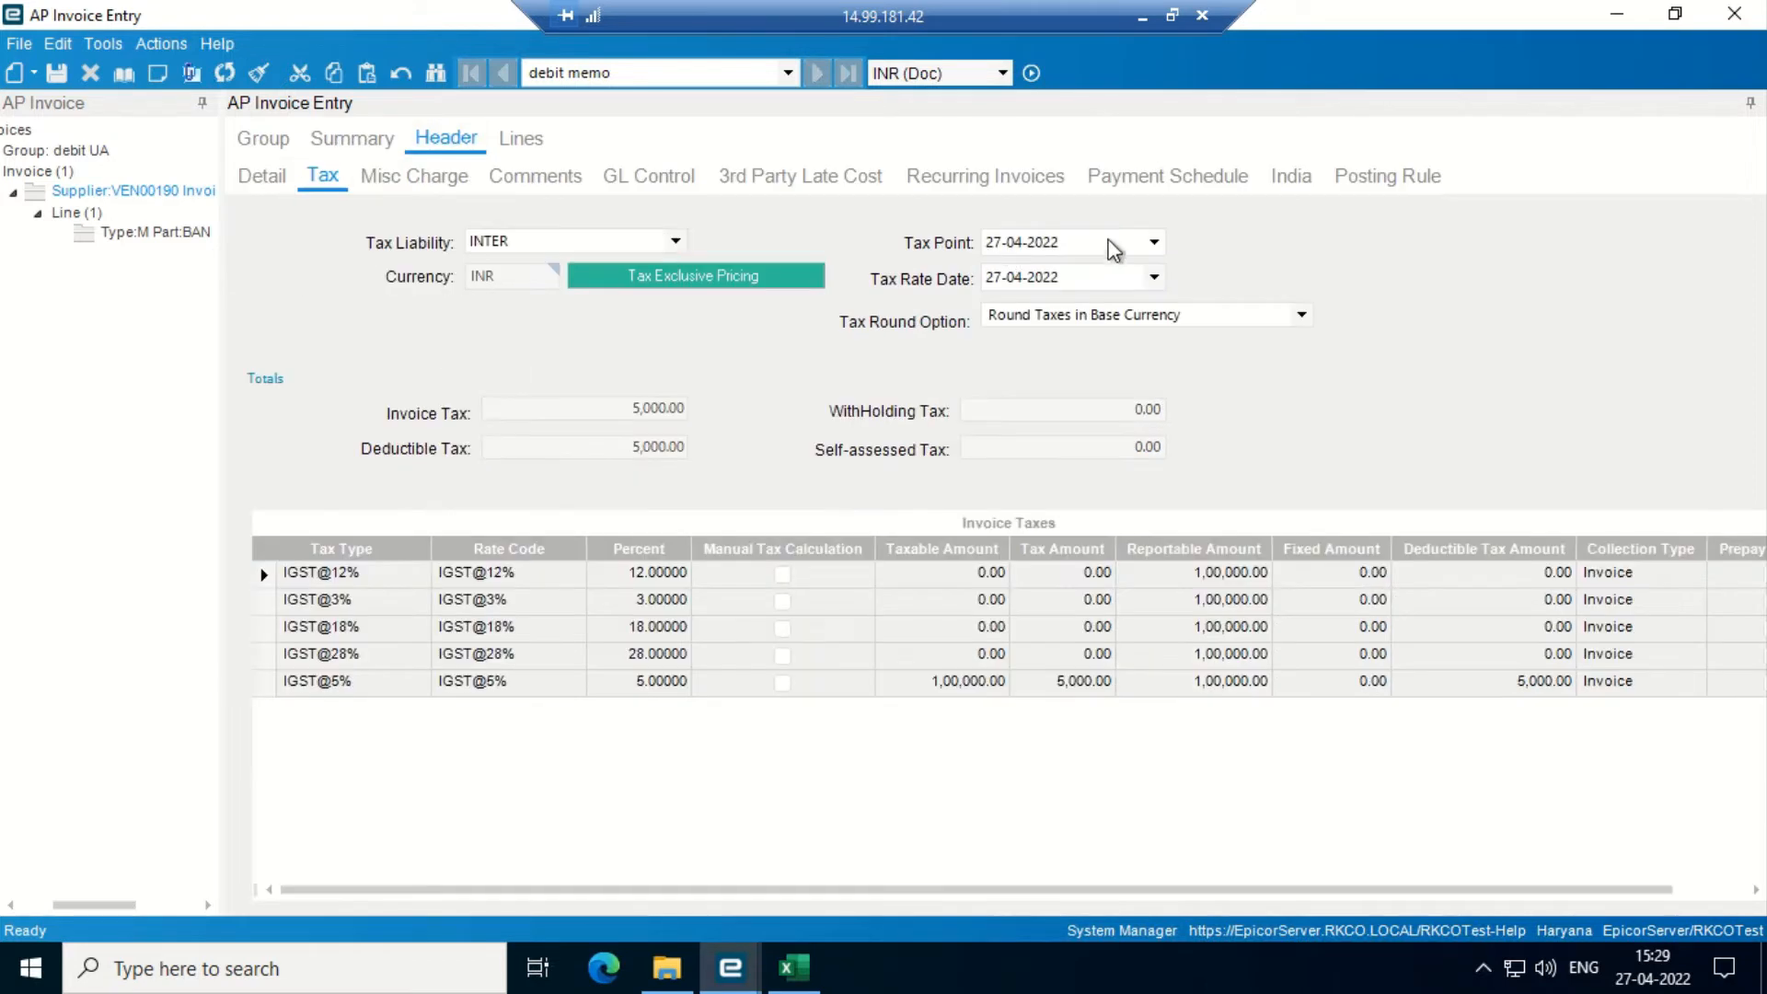
left_click(262, 180)
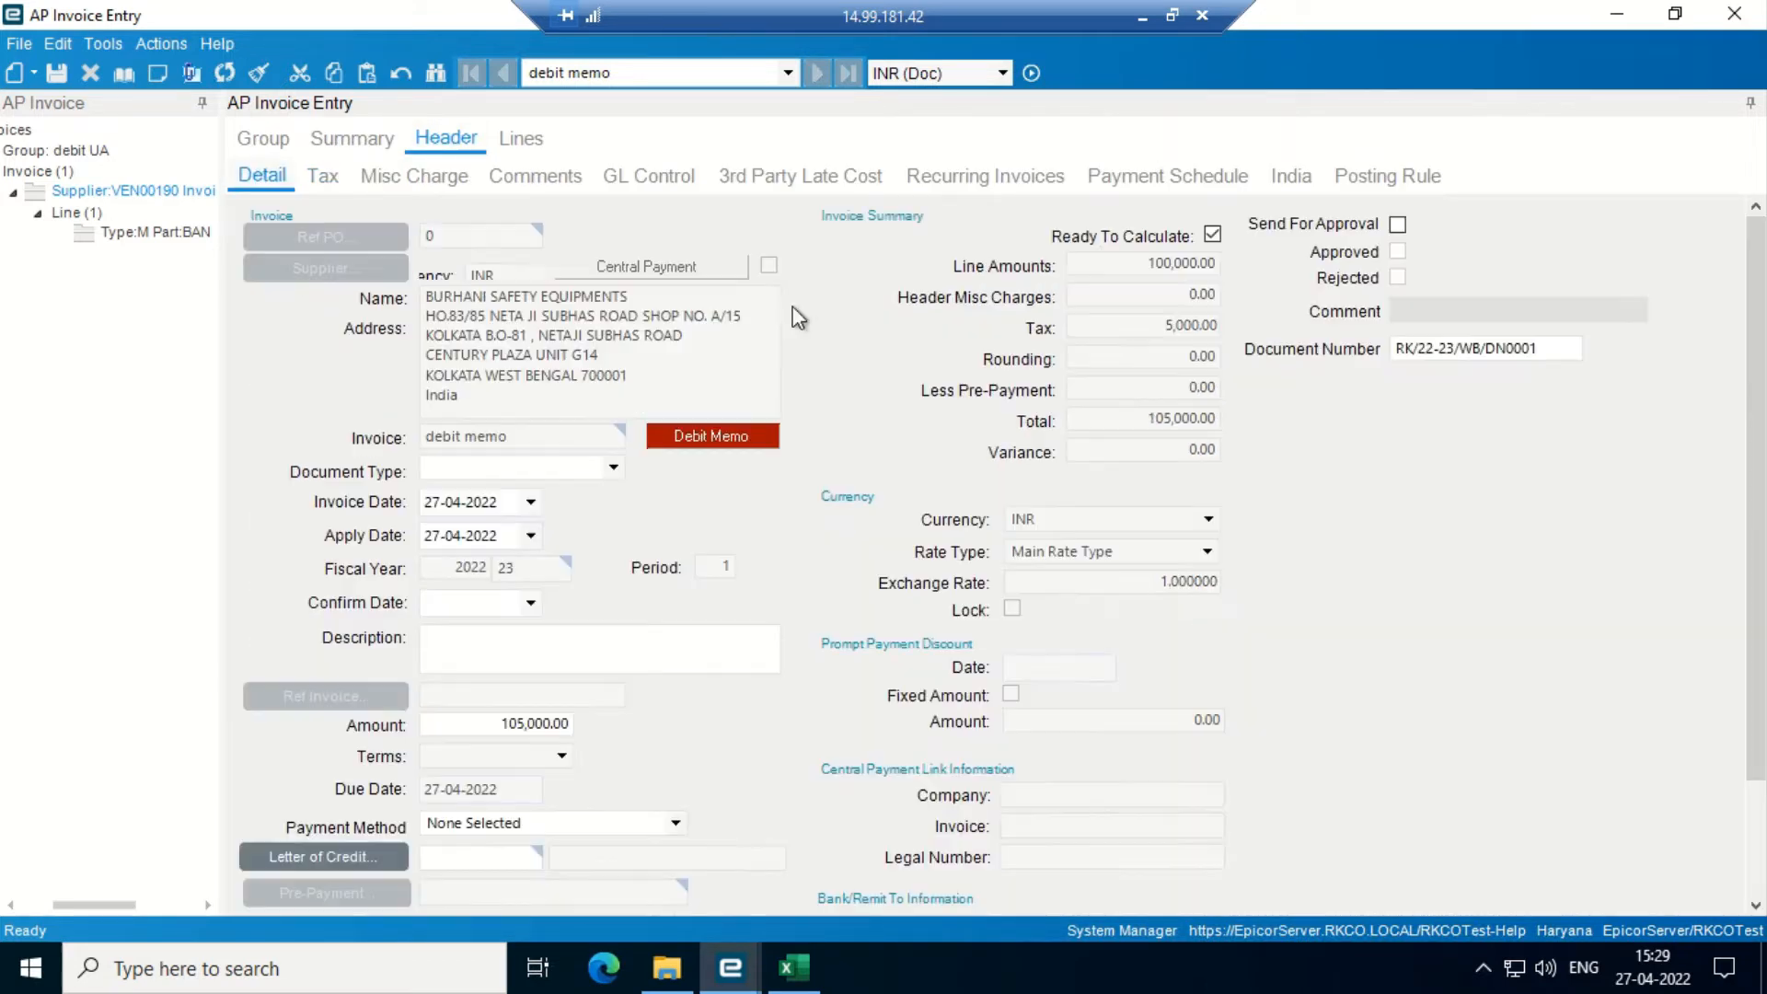
- Mark the VEN00190 debit memo Send For Approval and save it
left_click(1398, 226)
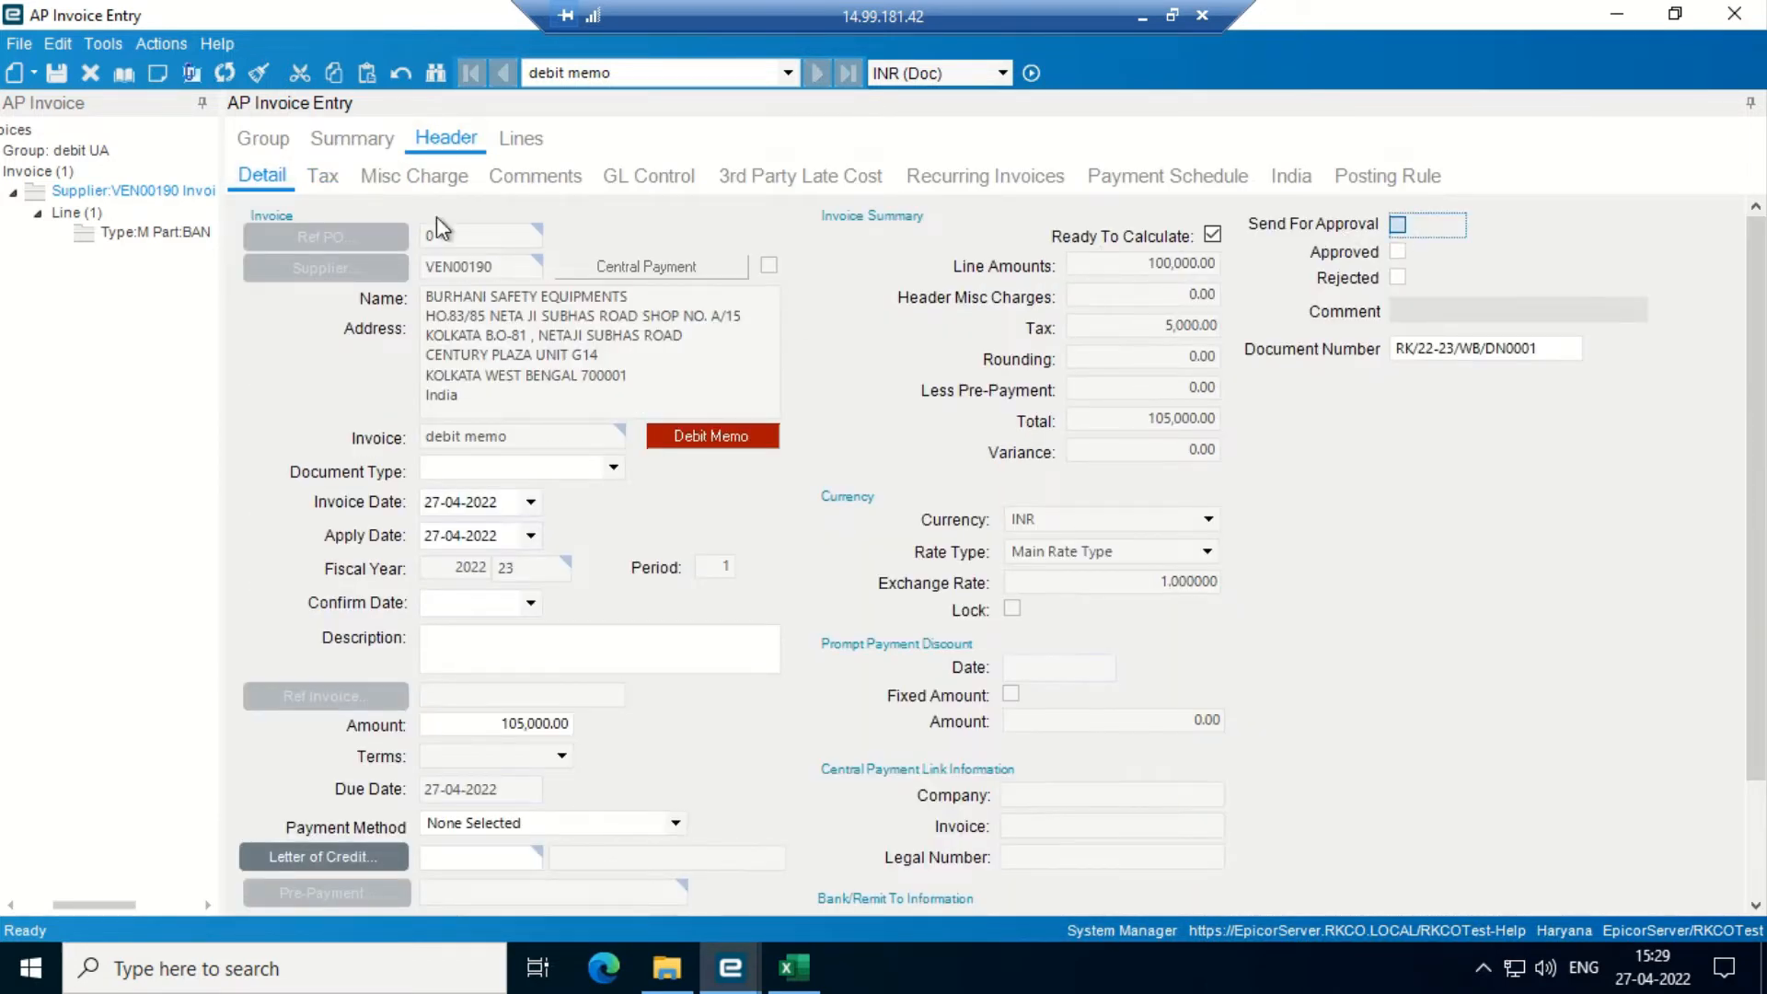
left_click(57, 74)
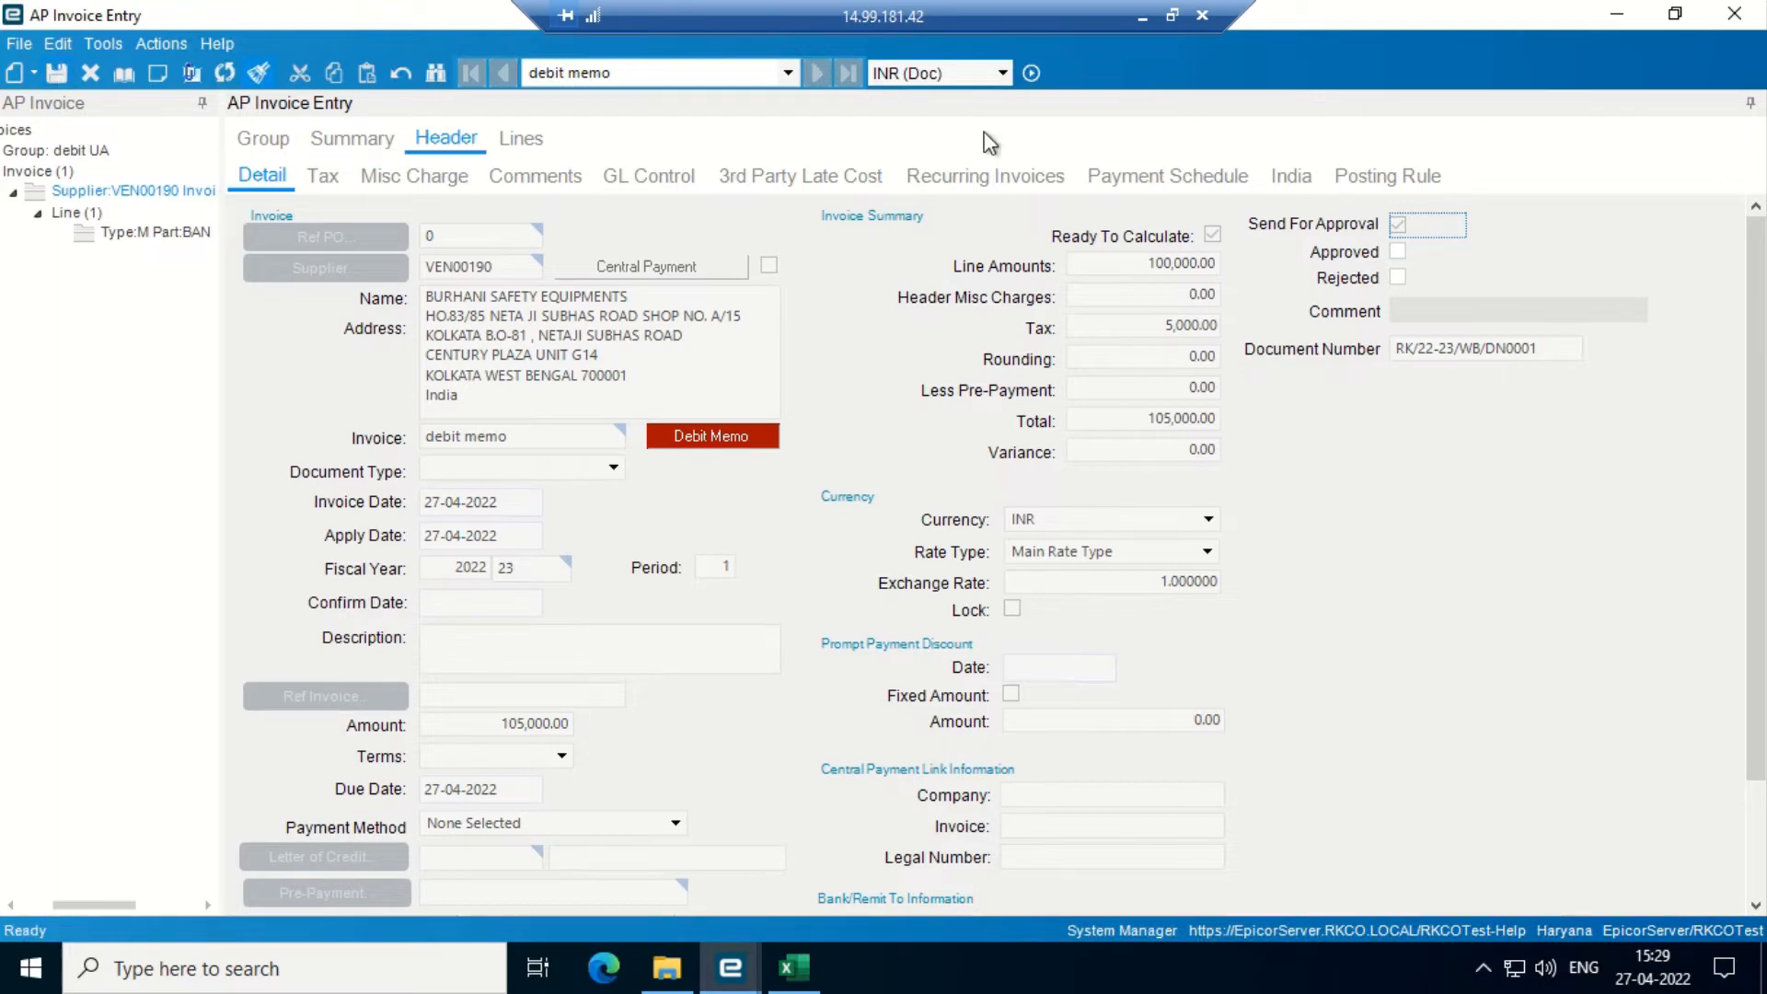
left_click(1617, 14)
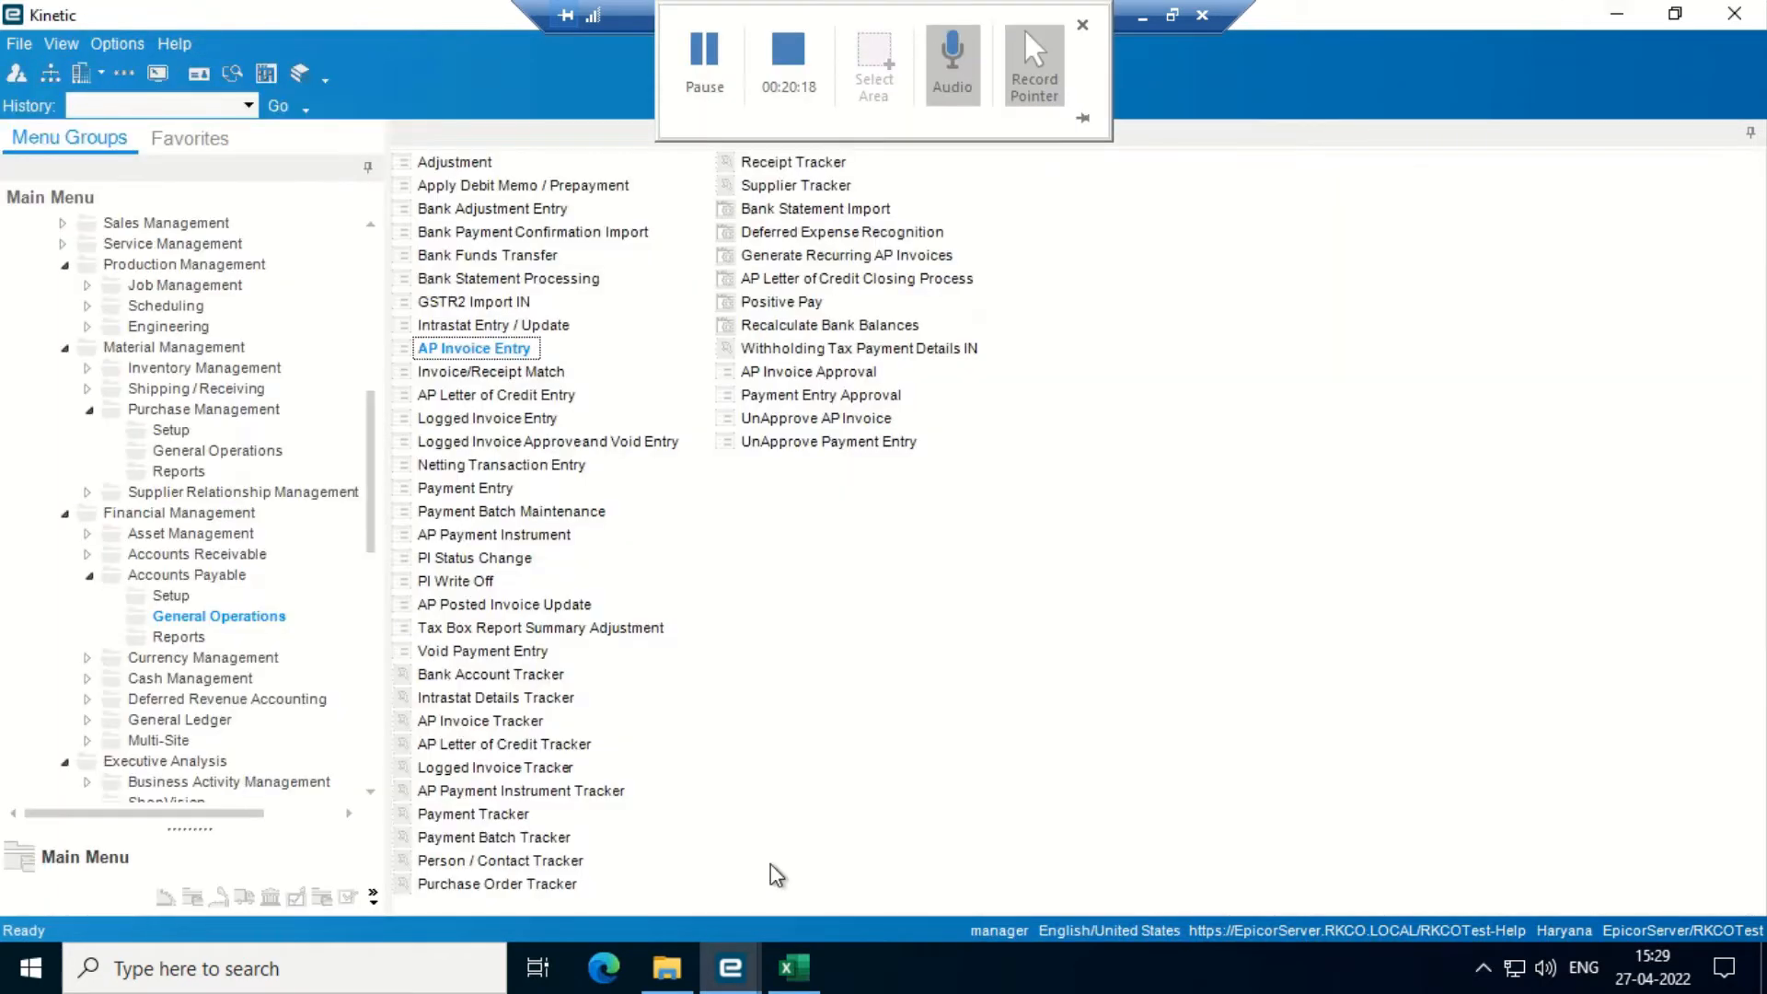
- Approve debit memo RK/22-23/WB/DN0001 in AP Invoice Approval and save the approval
double_click(787, 366)
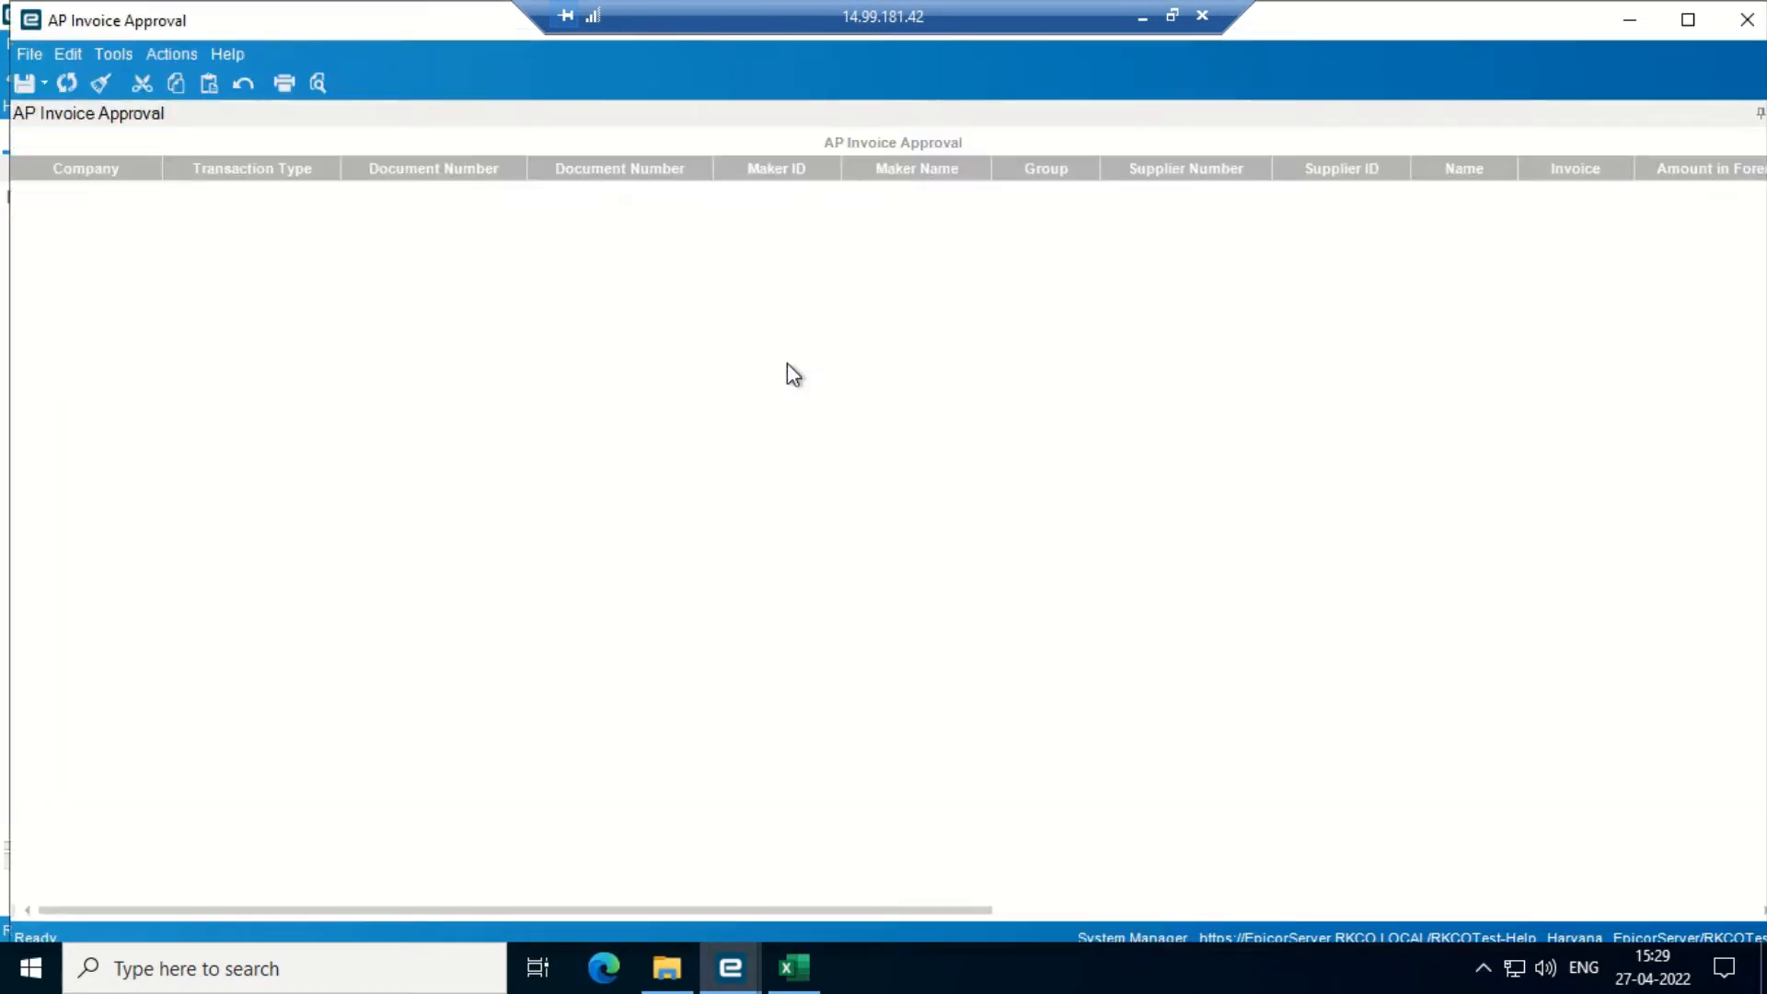
left_click(66, 83)
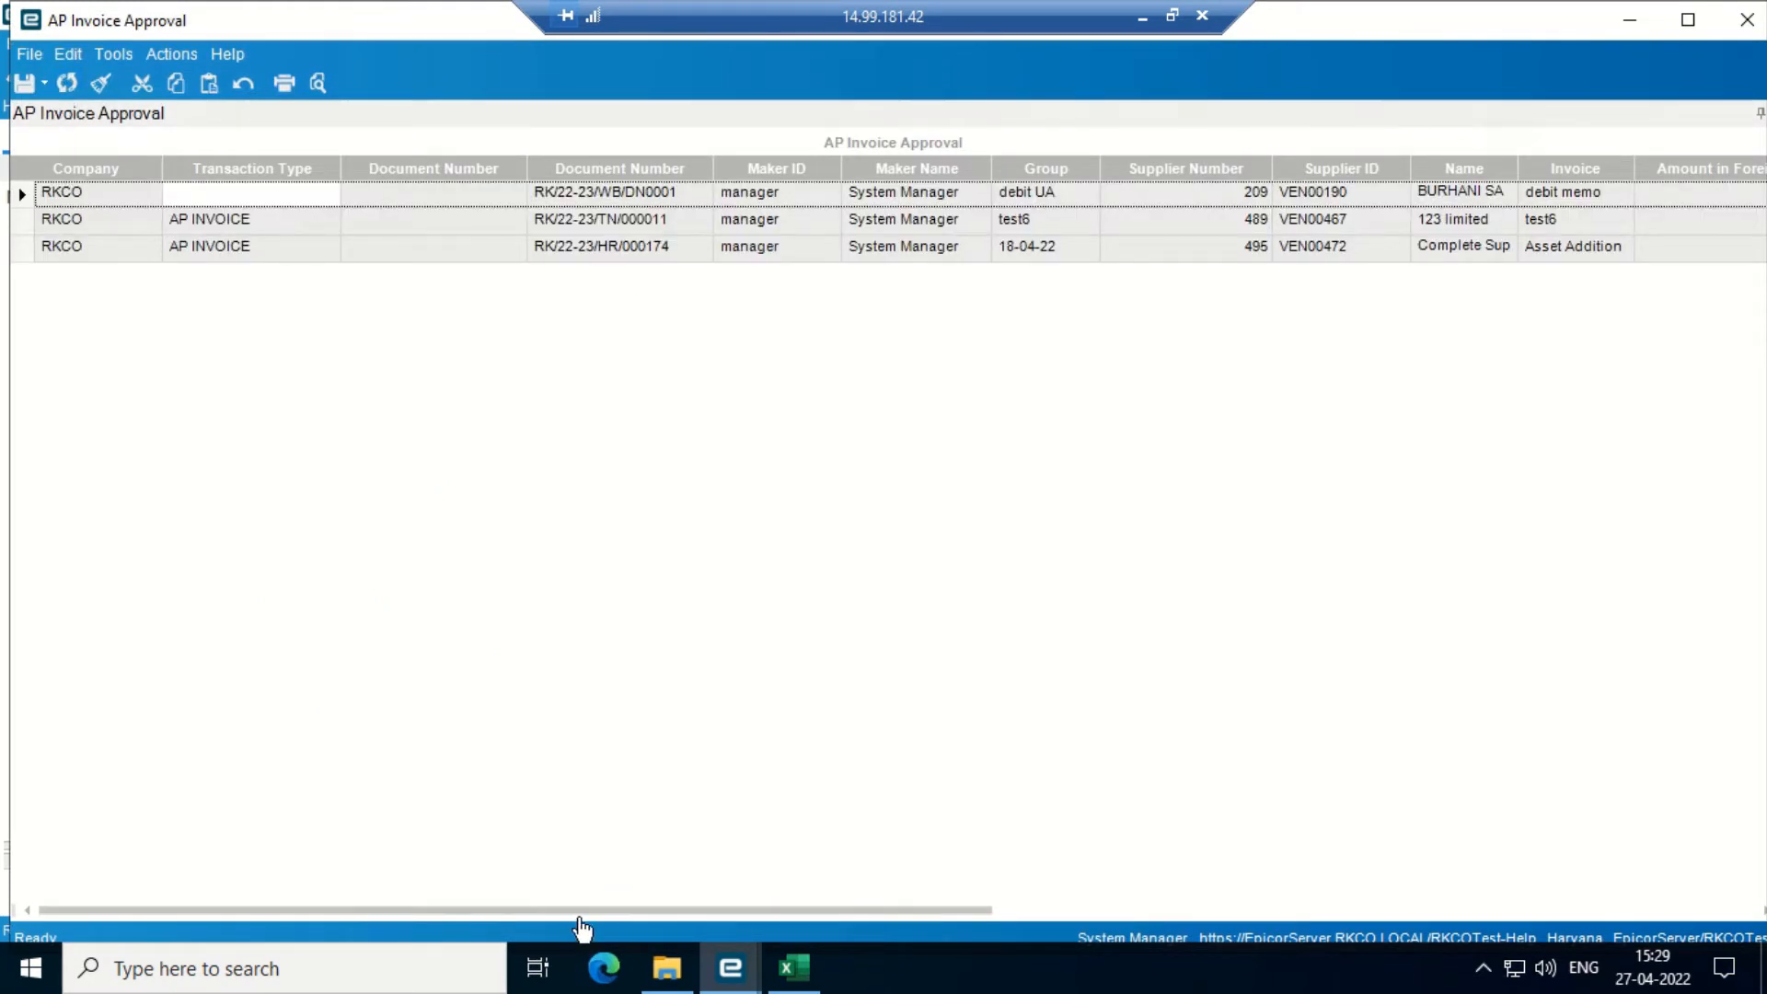
left_click_drag(579, 911, 1139, 911)
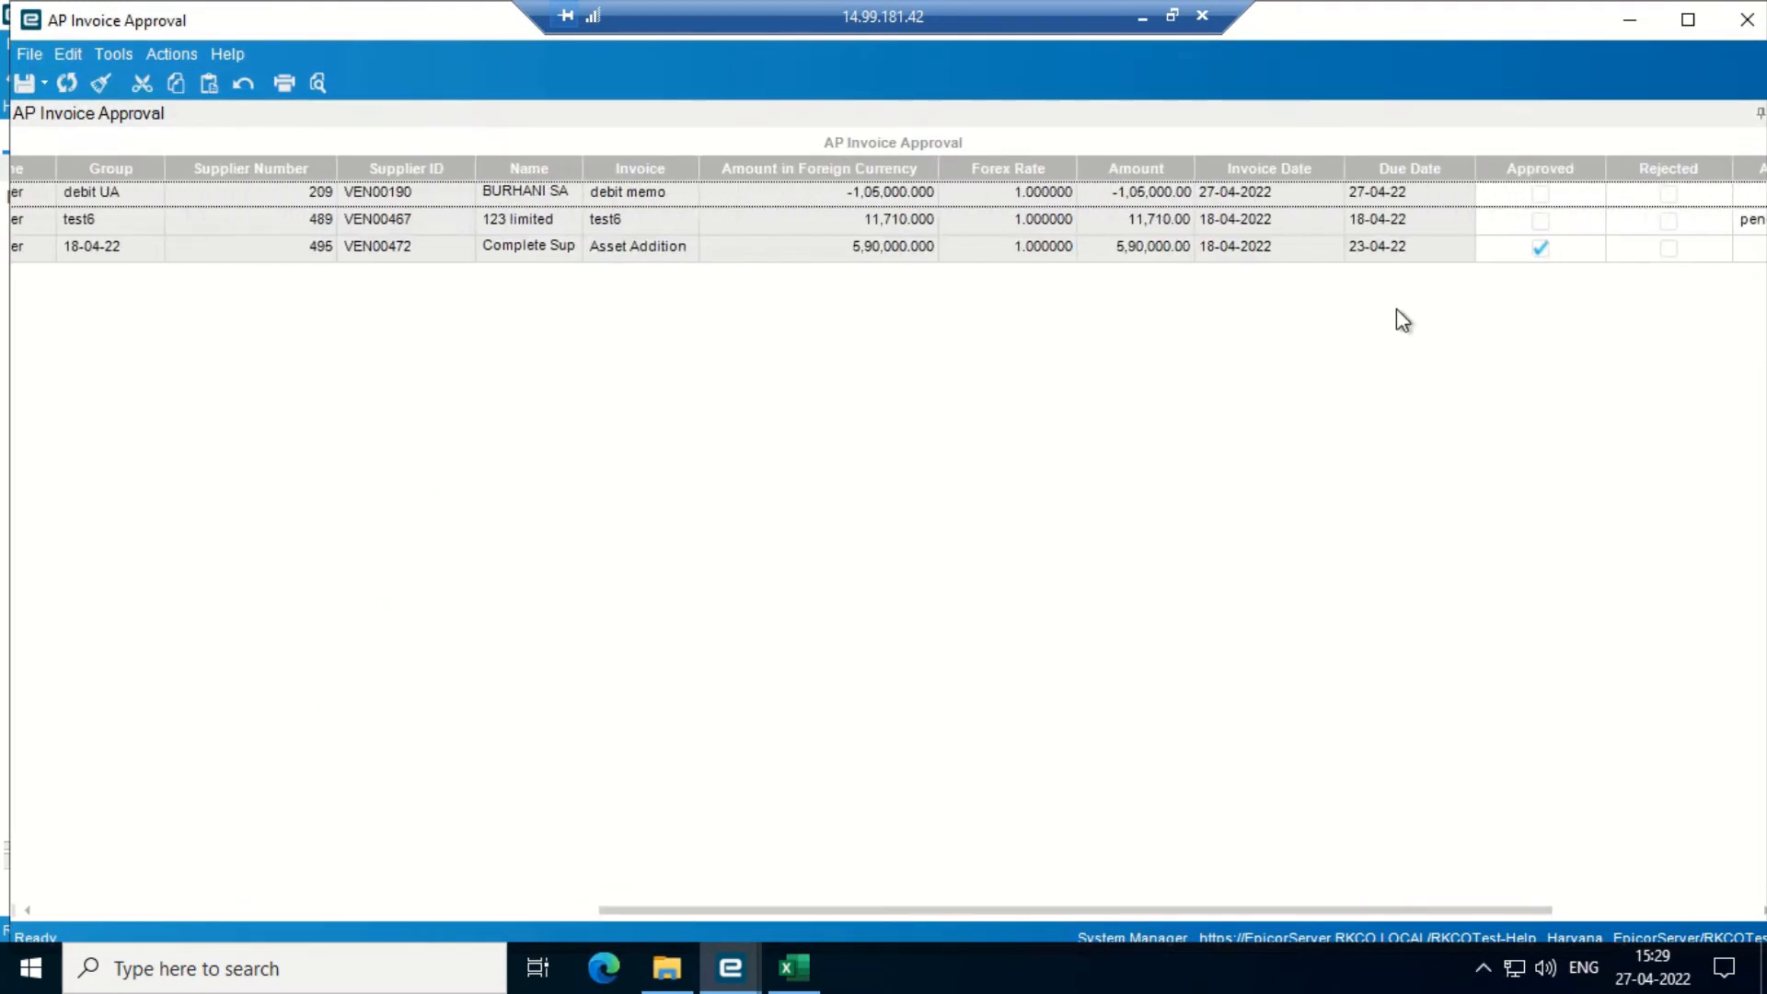
left_click(1542, 194)
left_click(23, 85)
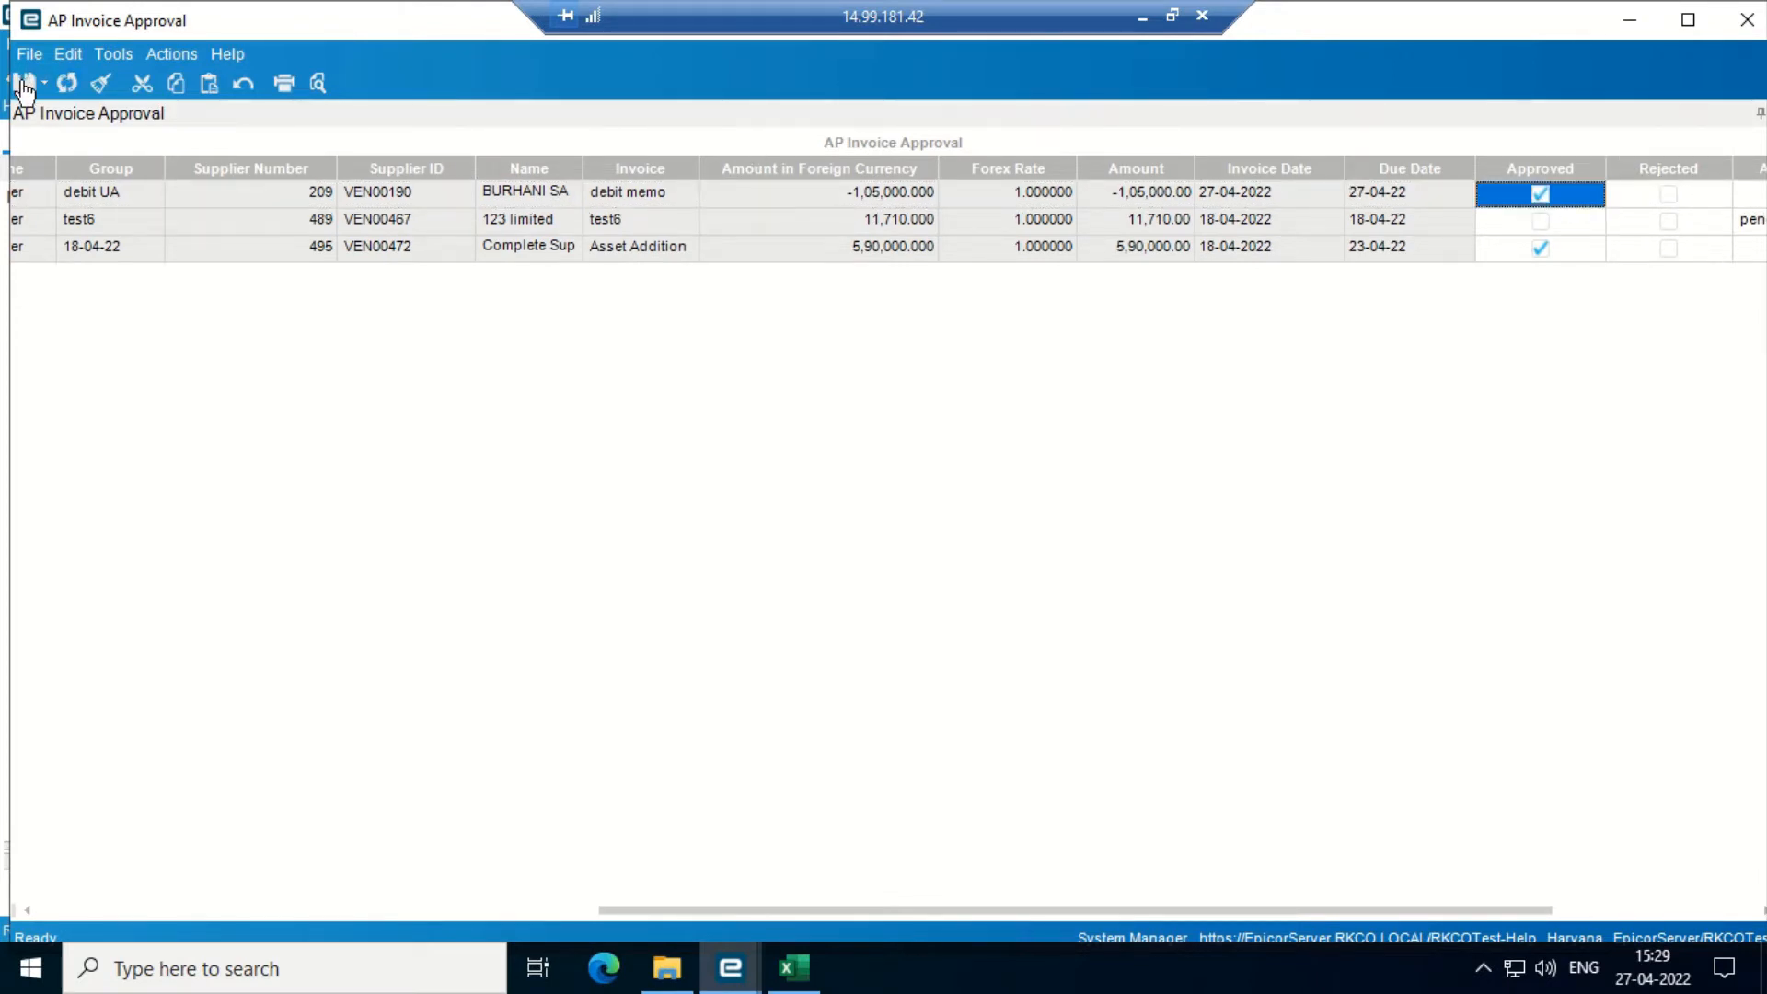
left_click(59, 83)
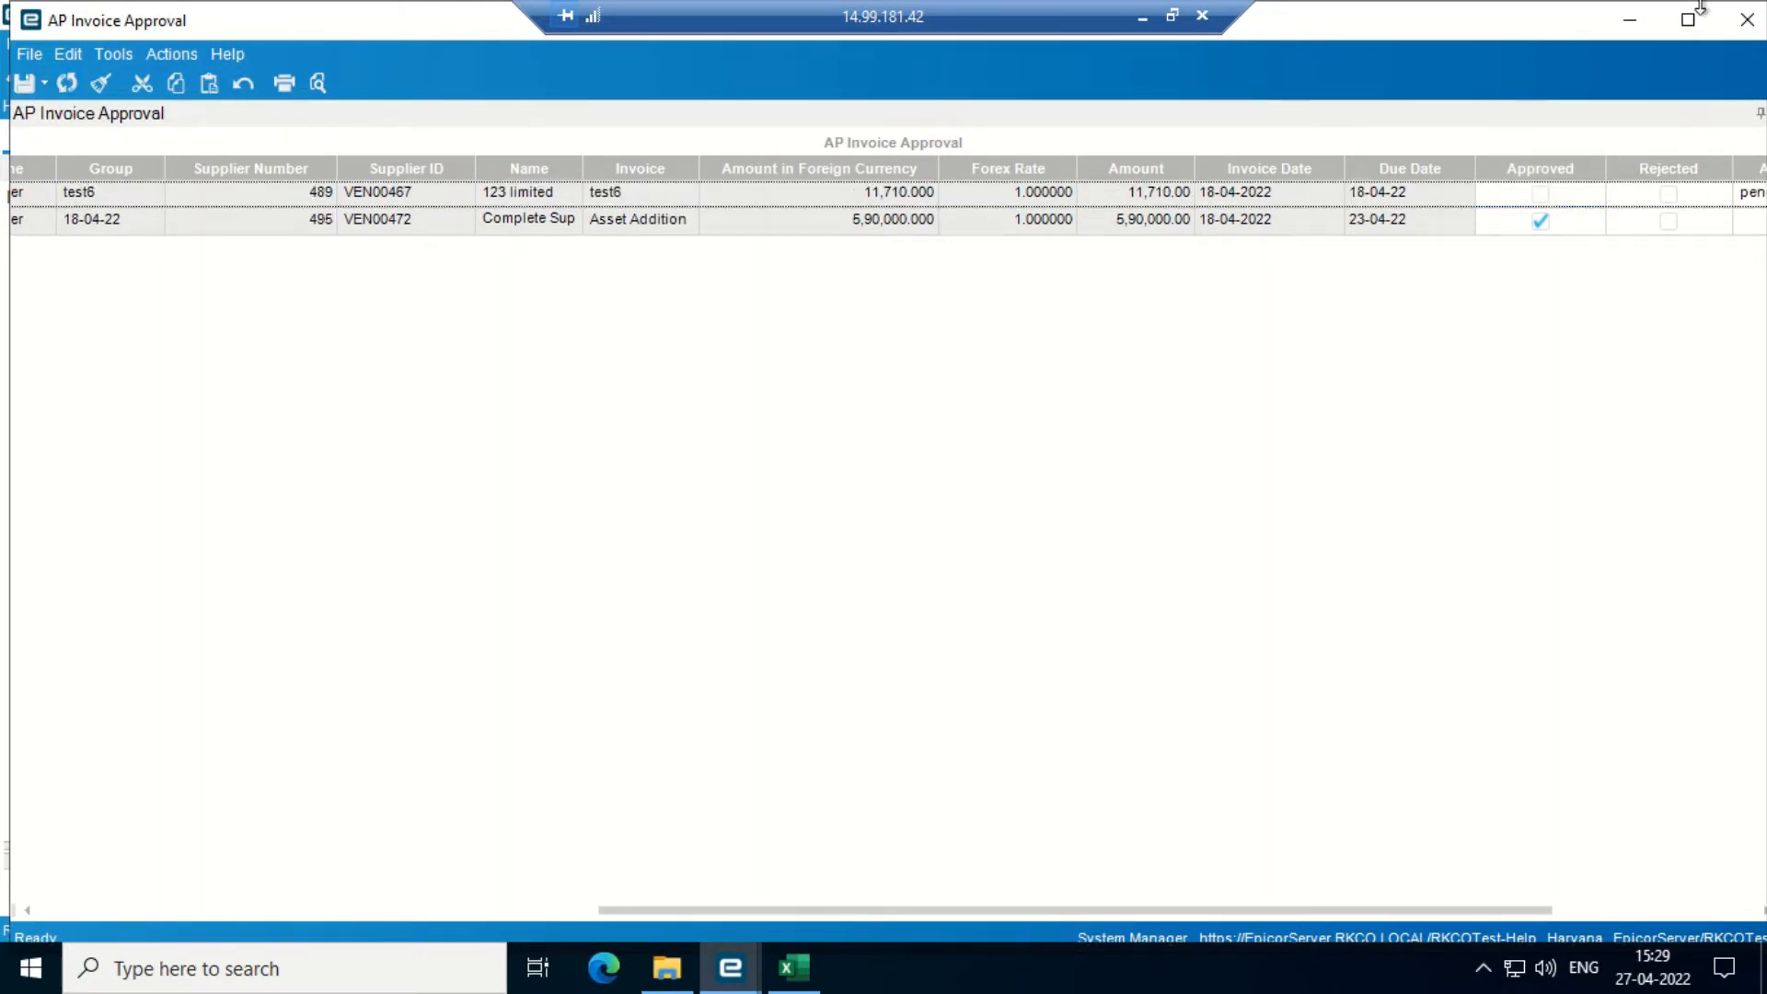
left_click(1749, 17)
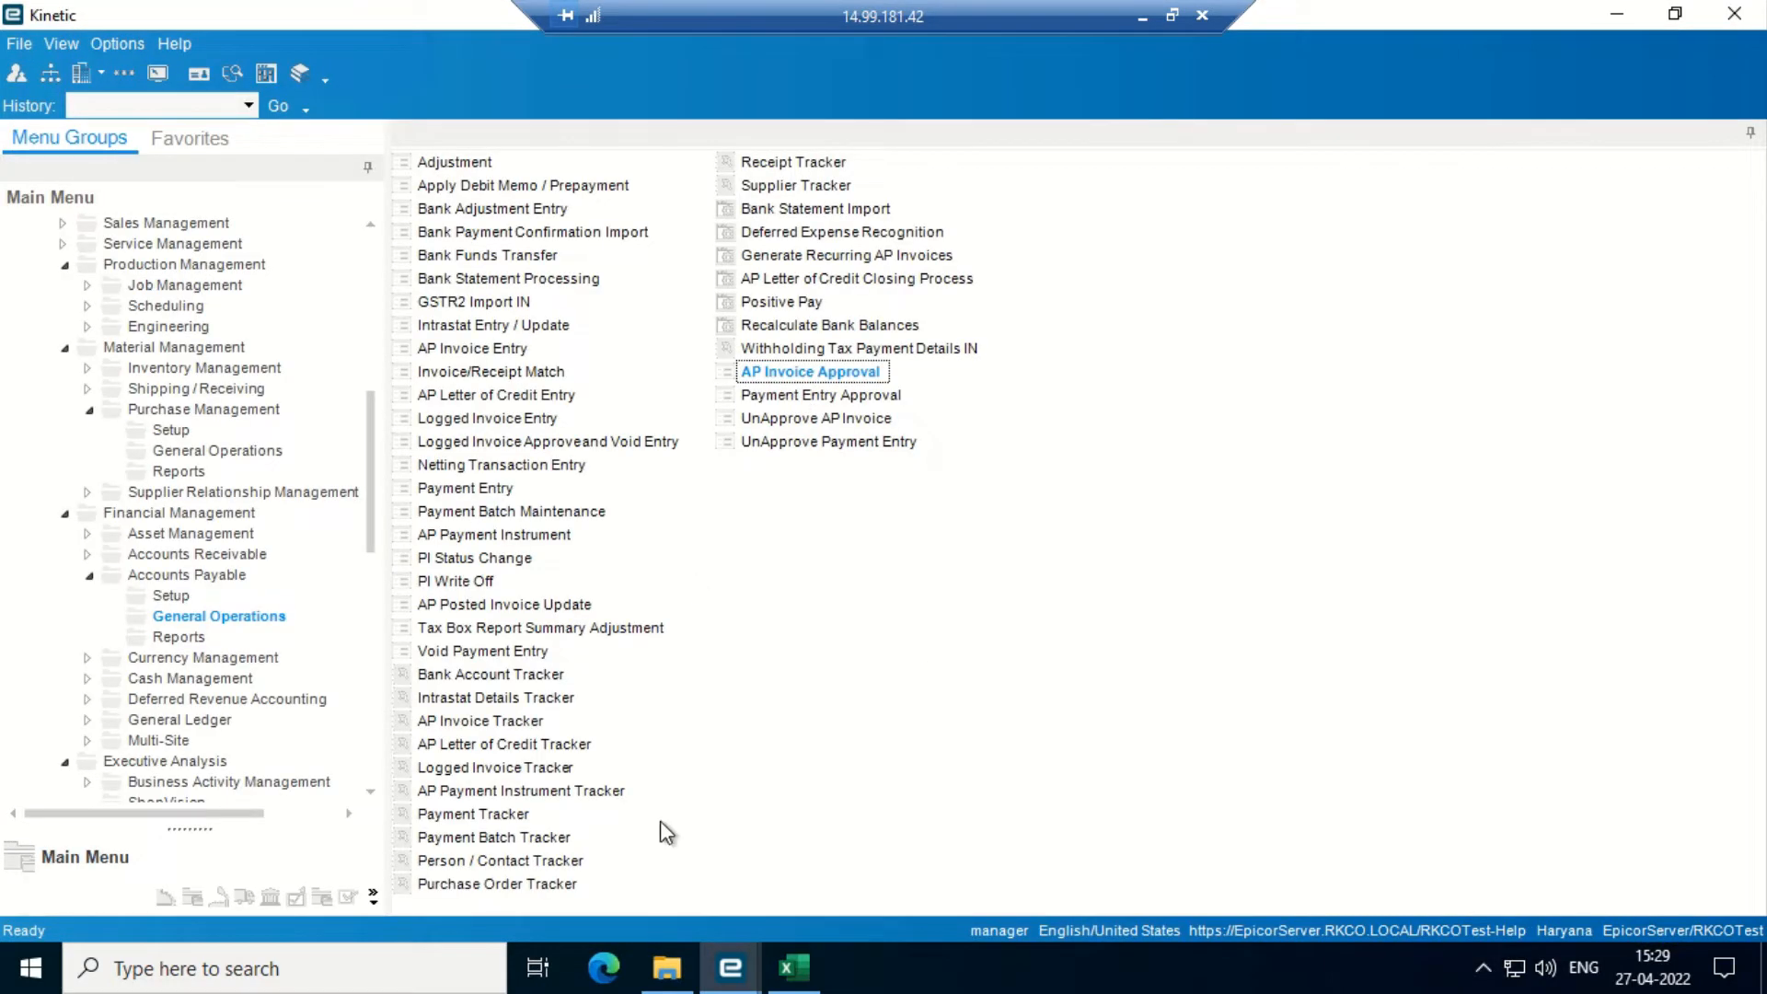
- Open the Post process for the debit UA invoice group from AP Invoice Entry
mouse_move(730, 983)
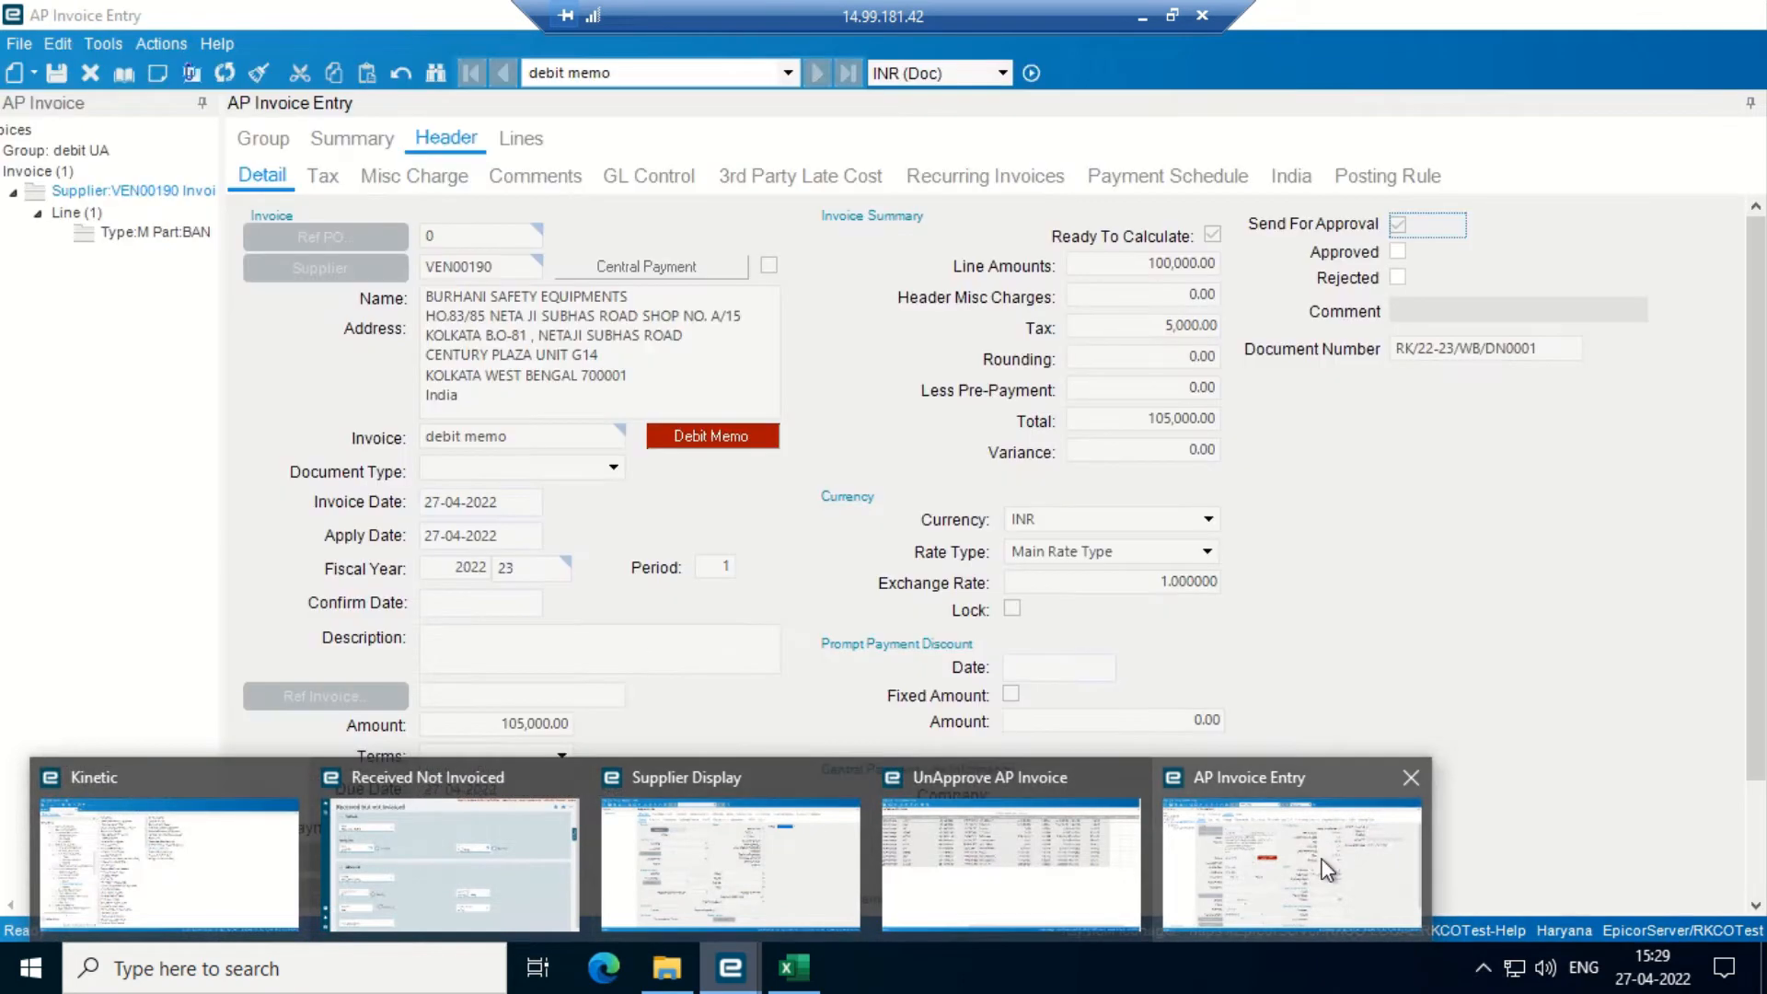
left_click(1323, 862)
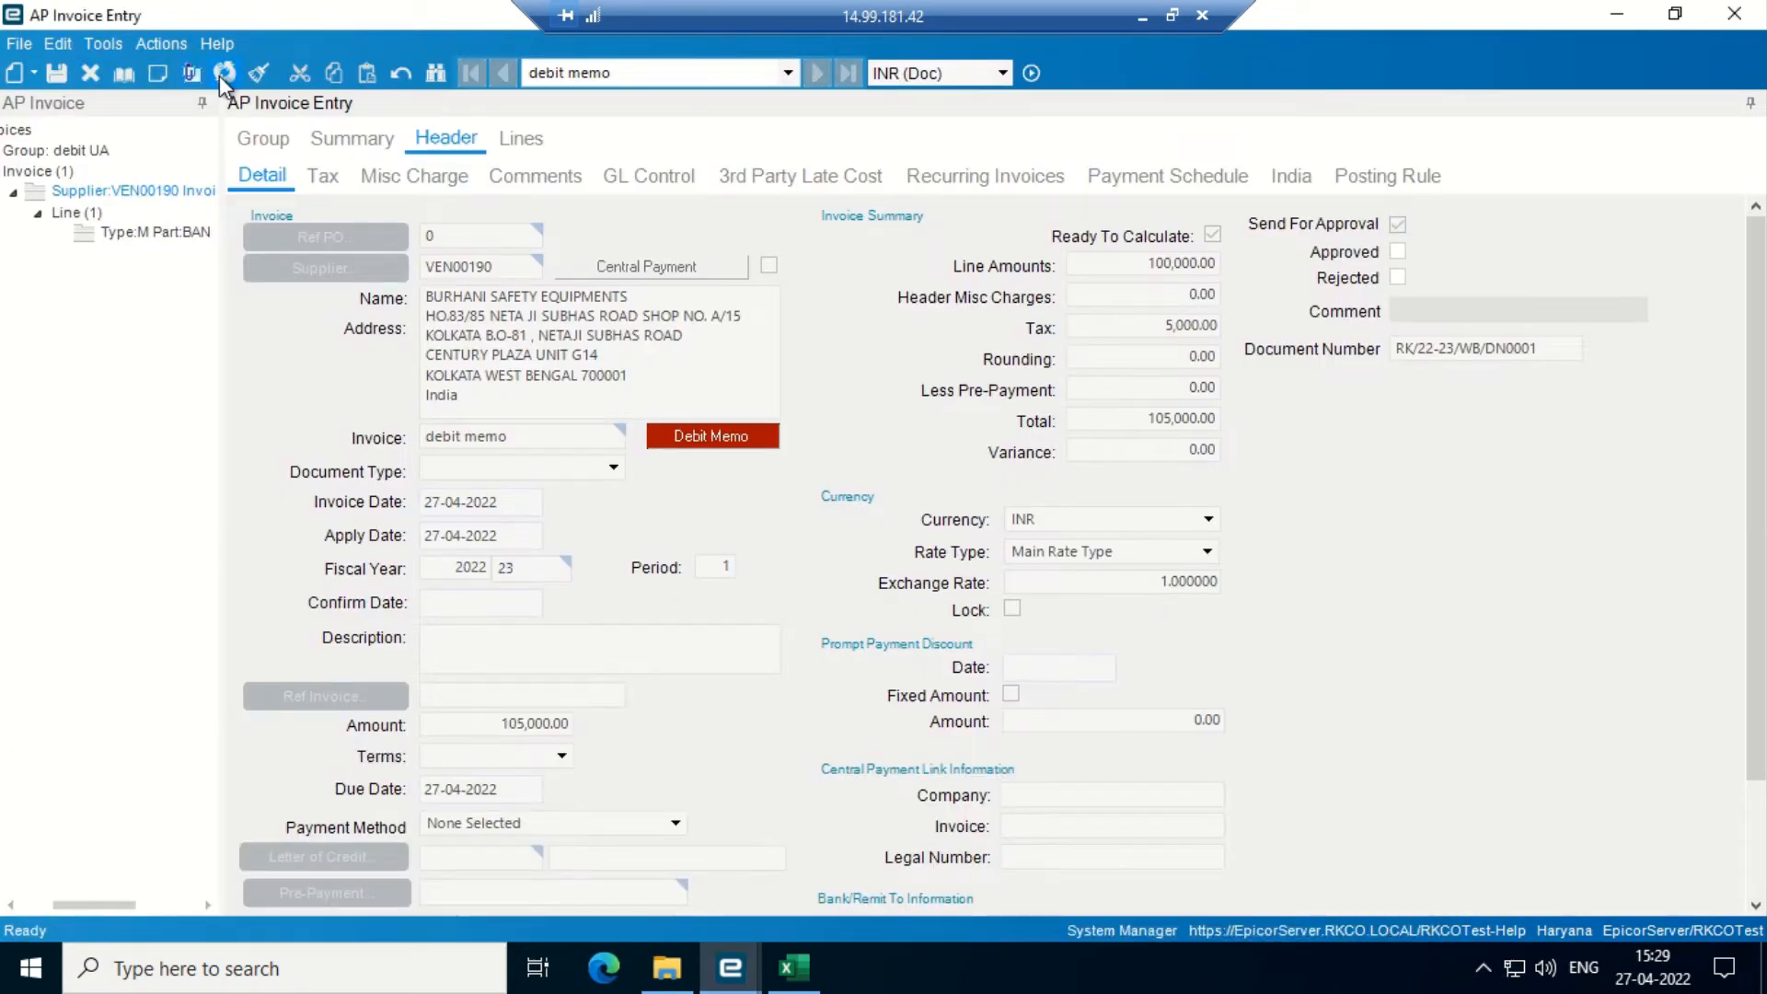
left_click(161, 44)
mouse_move(244, 108)
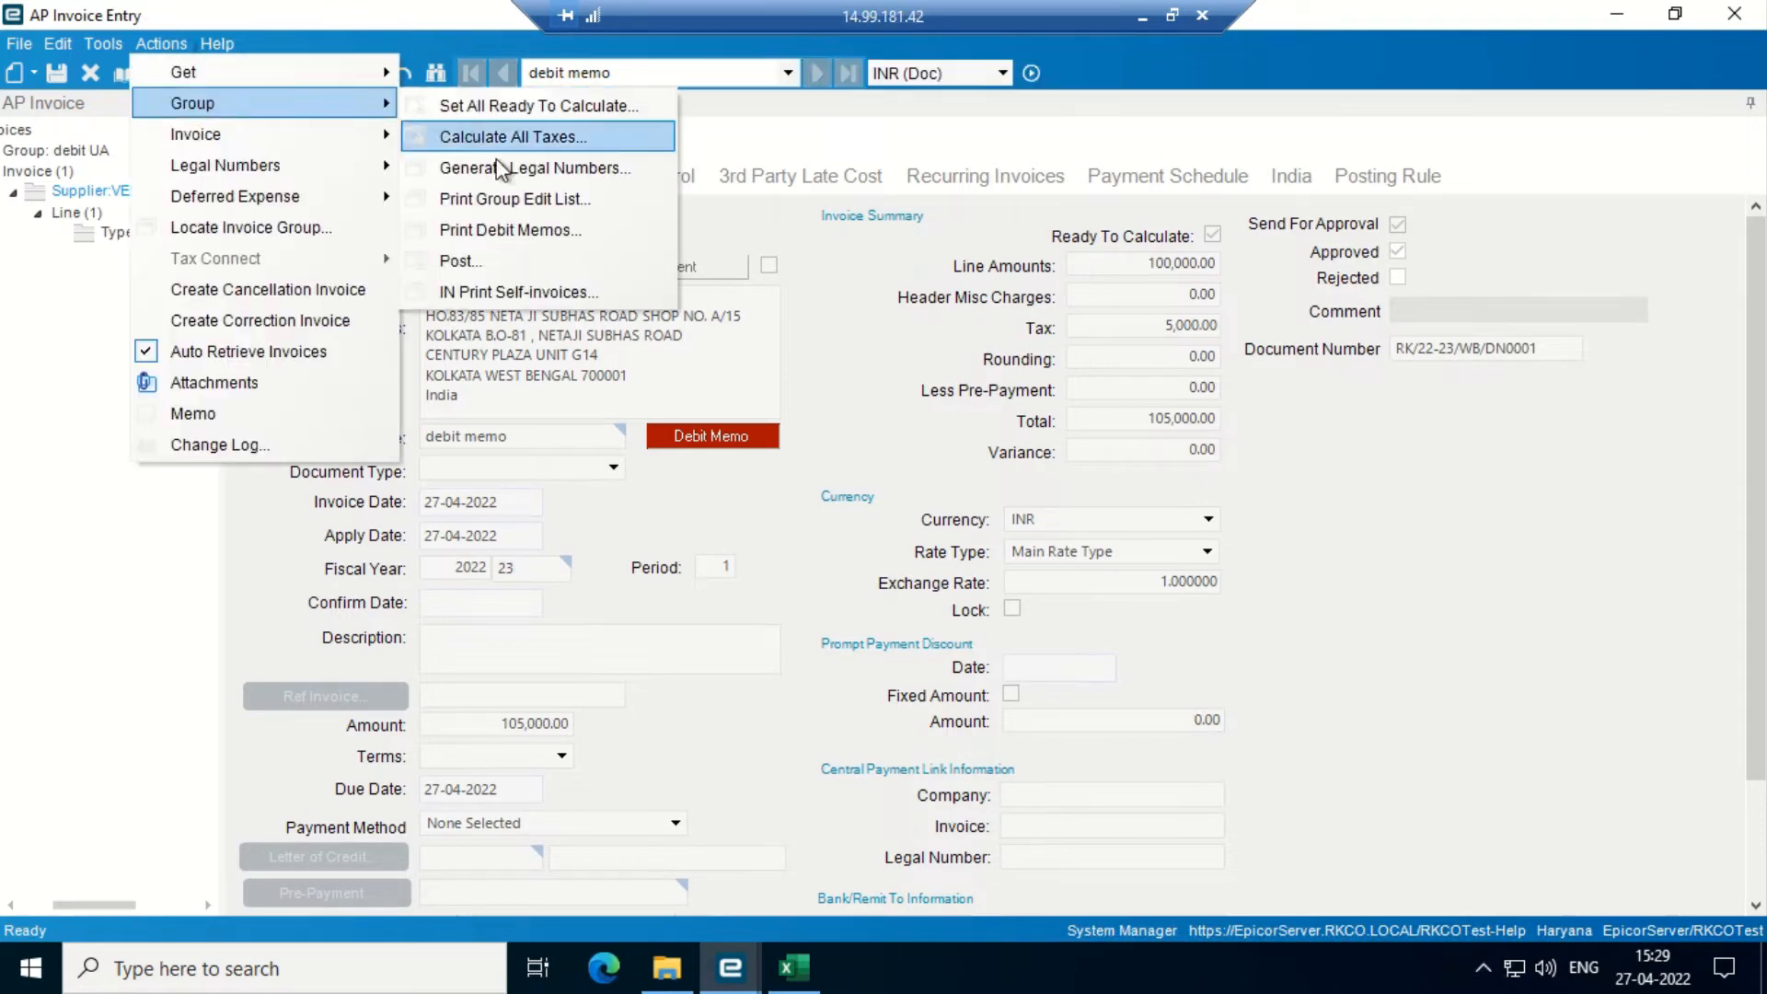
left_click(483, 258)
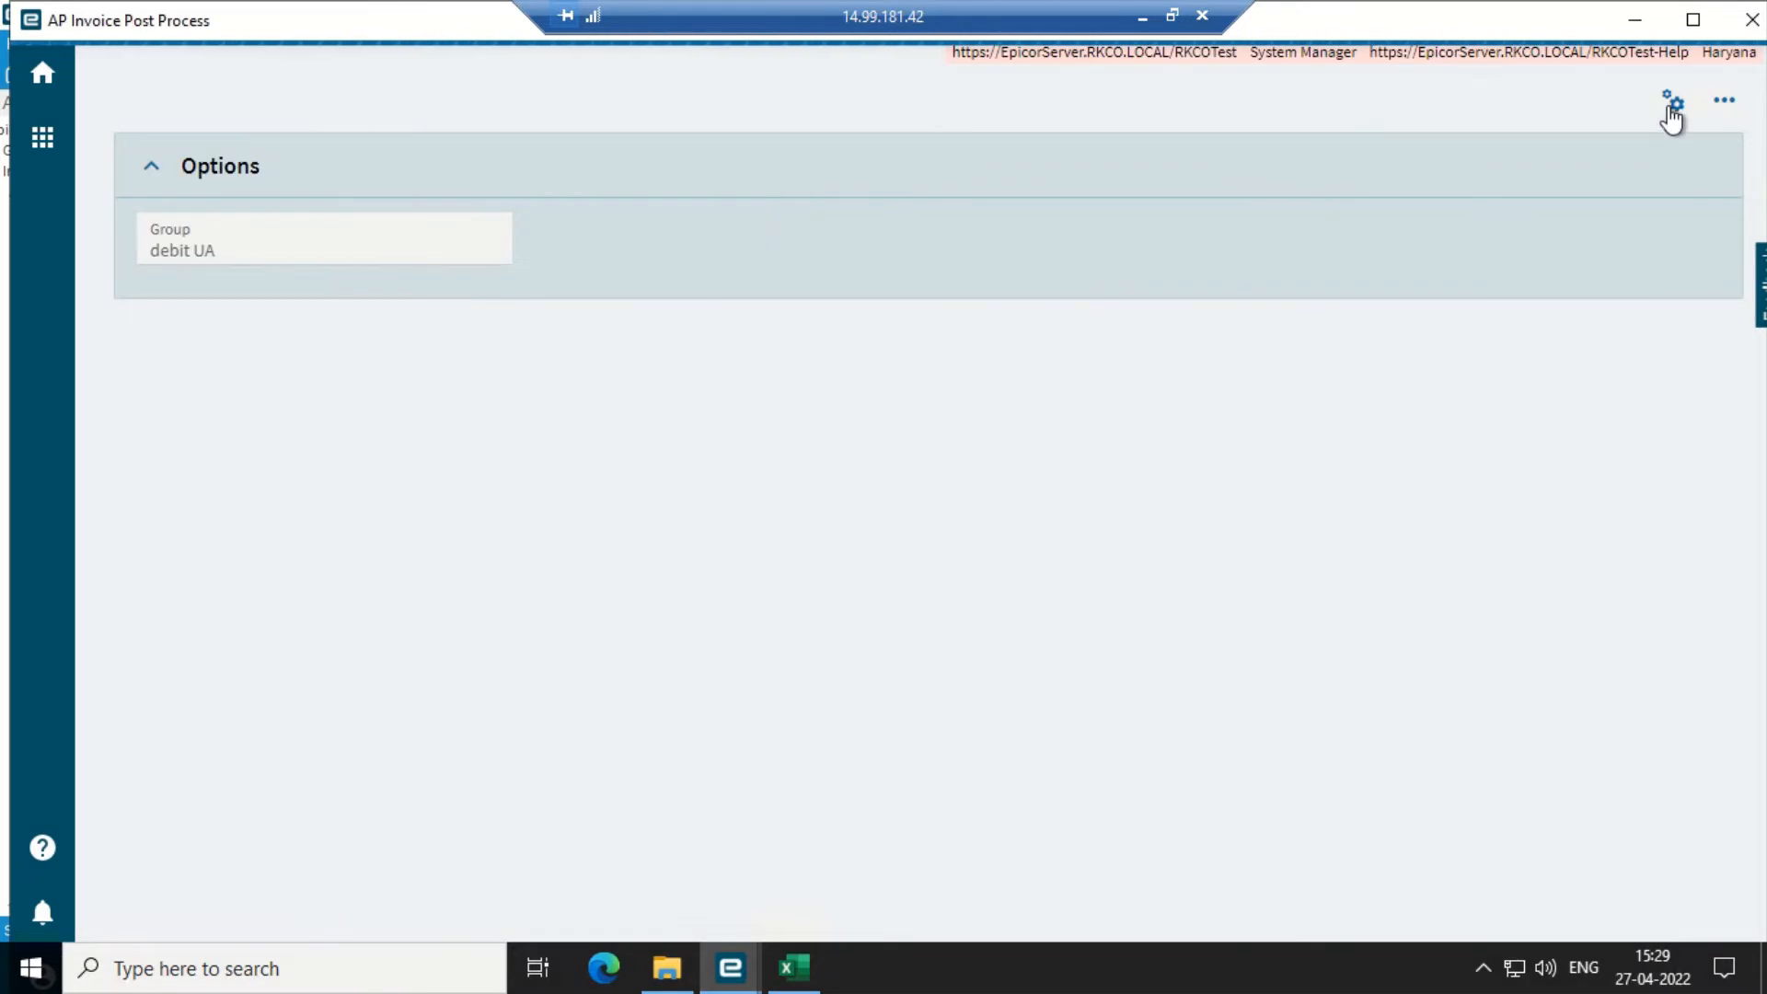
- Submit the debit UA group posting and close the post window
left_click(1672, 113)
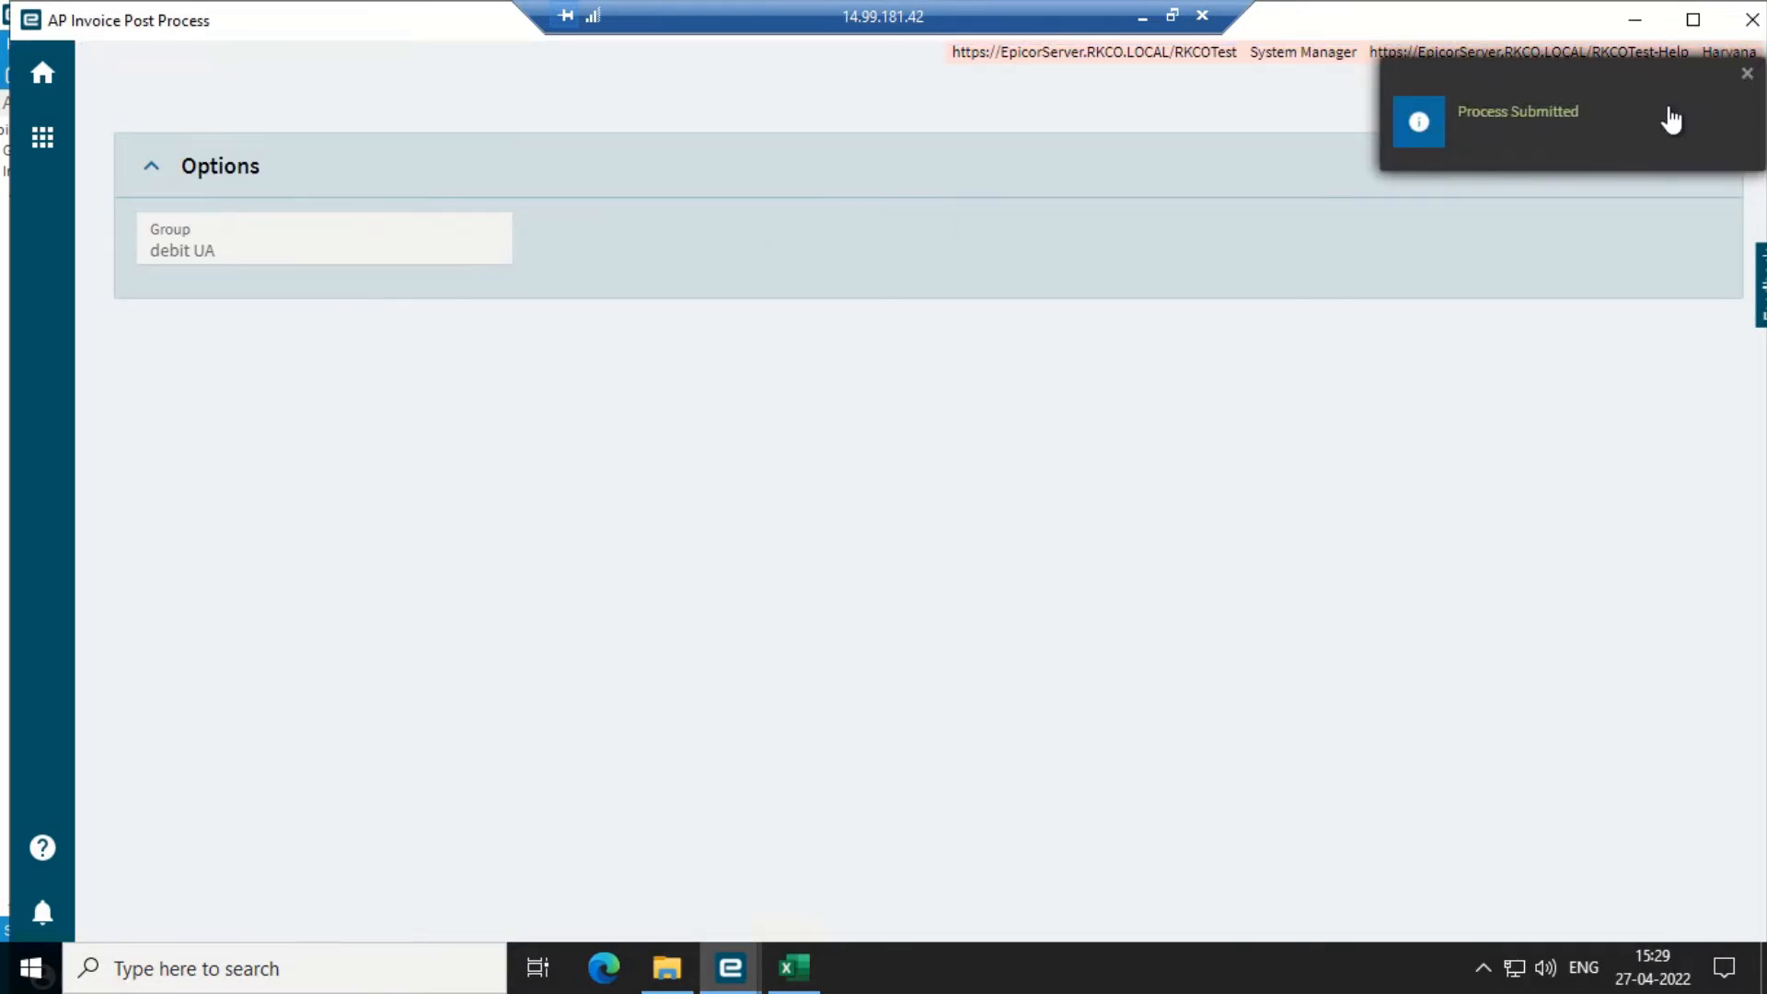
left_click(1748, 75)
left_click(1751, 19)
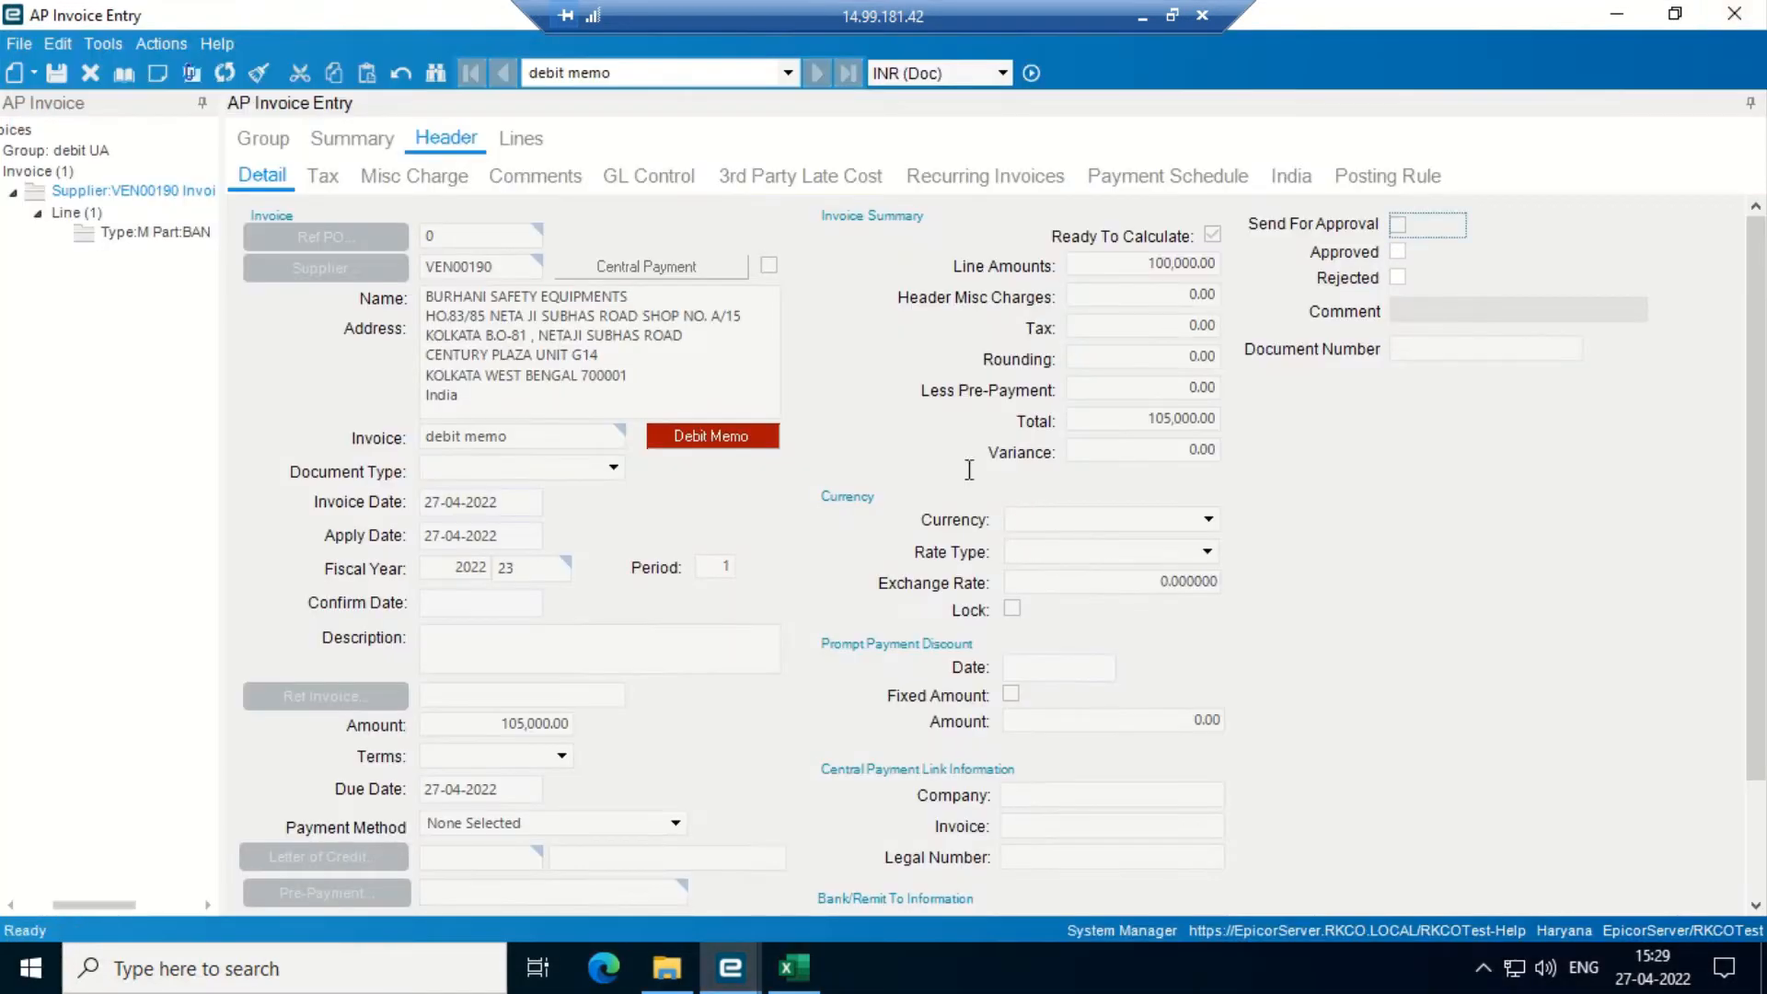
left_click(1675, 15)
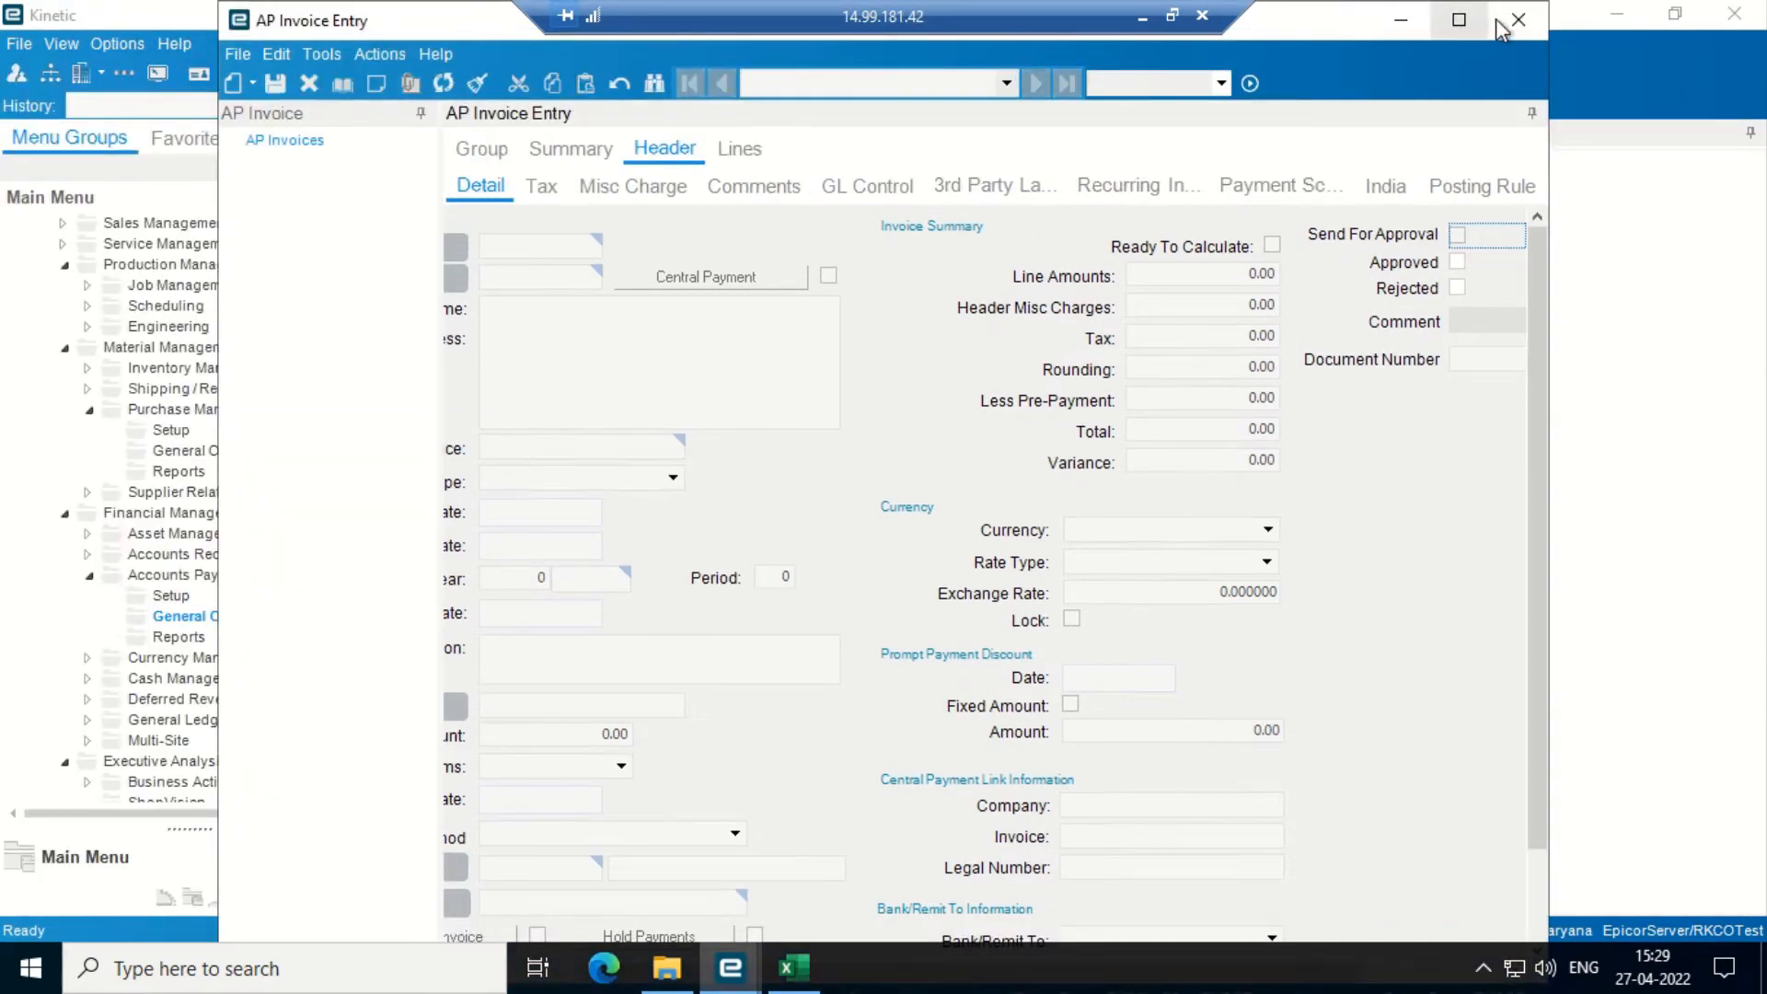
left_click(1461, 20)
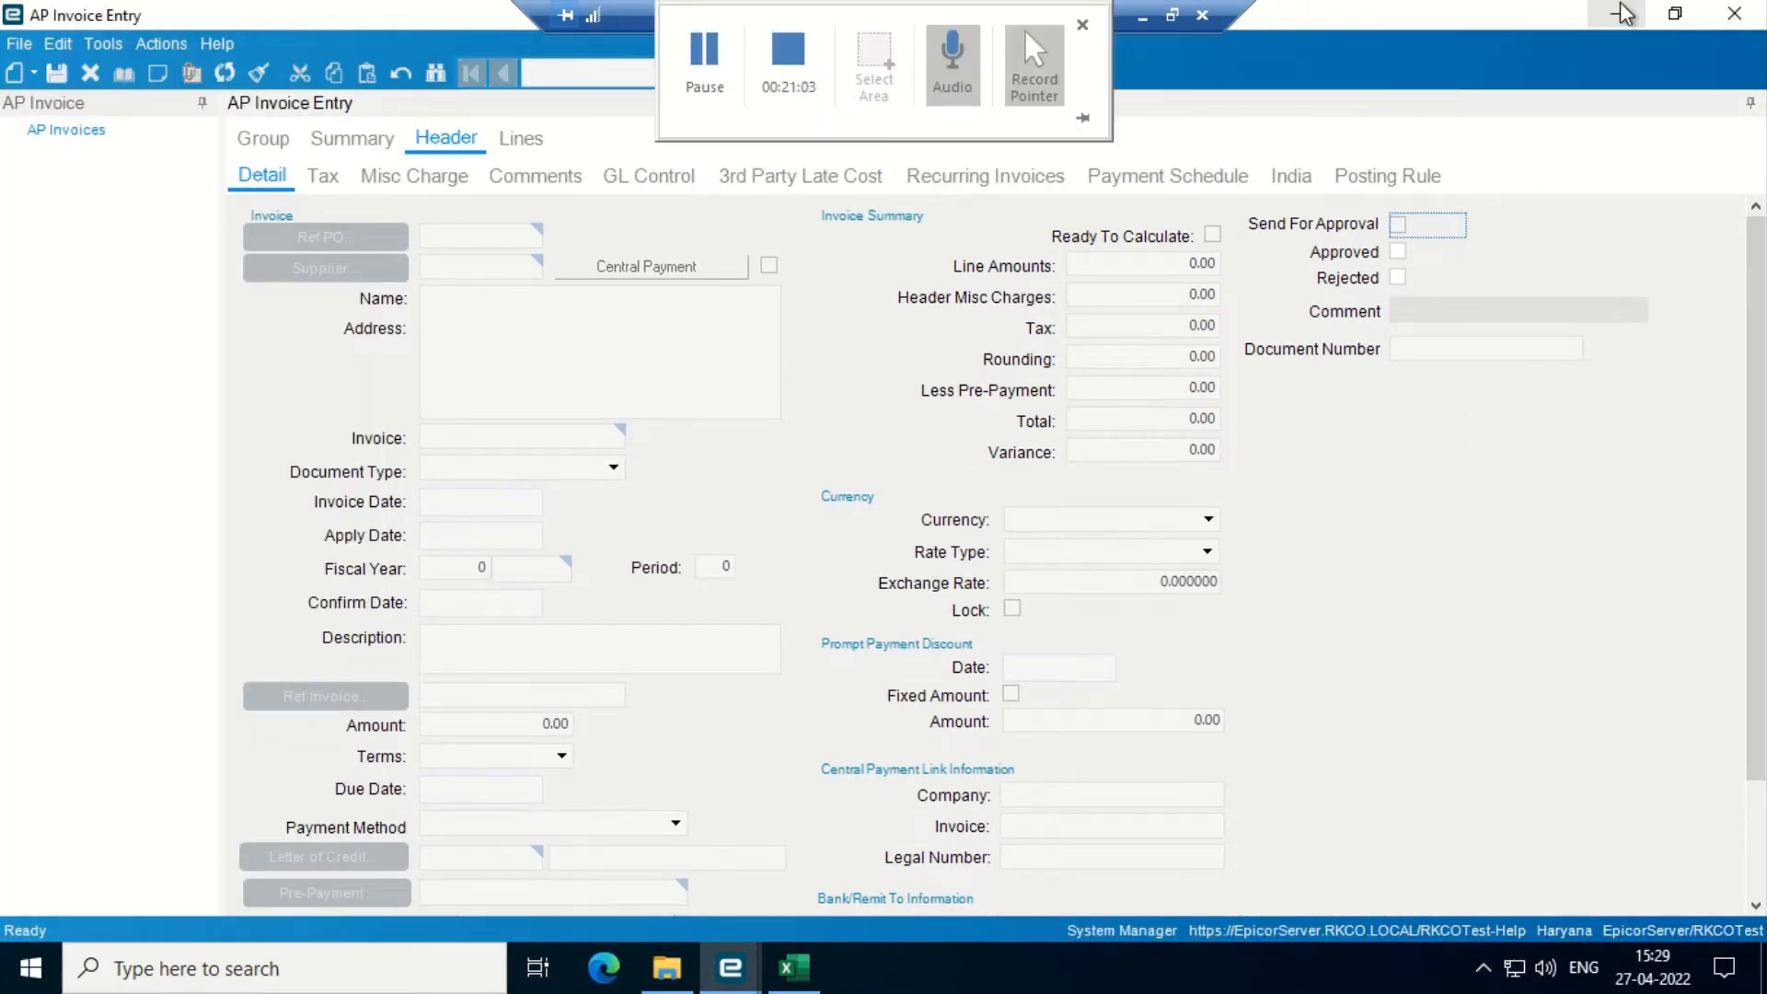
- Open the Supplier Statement report with invoice cut-off date 4/27/2022
left_click(1624, 13)
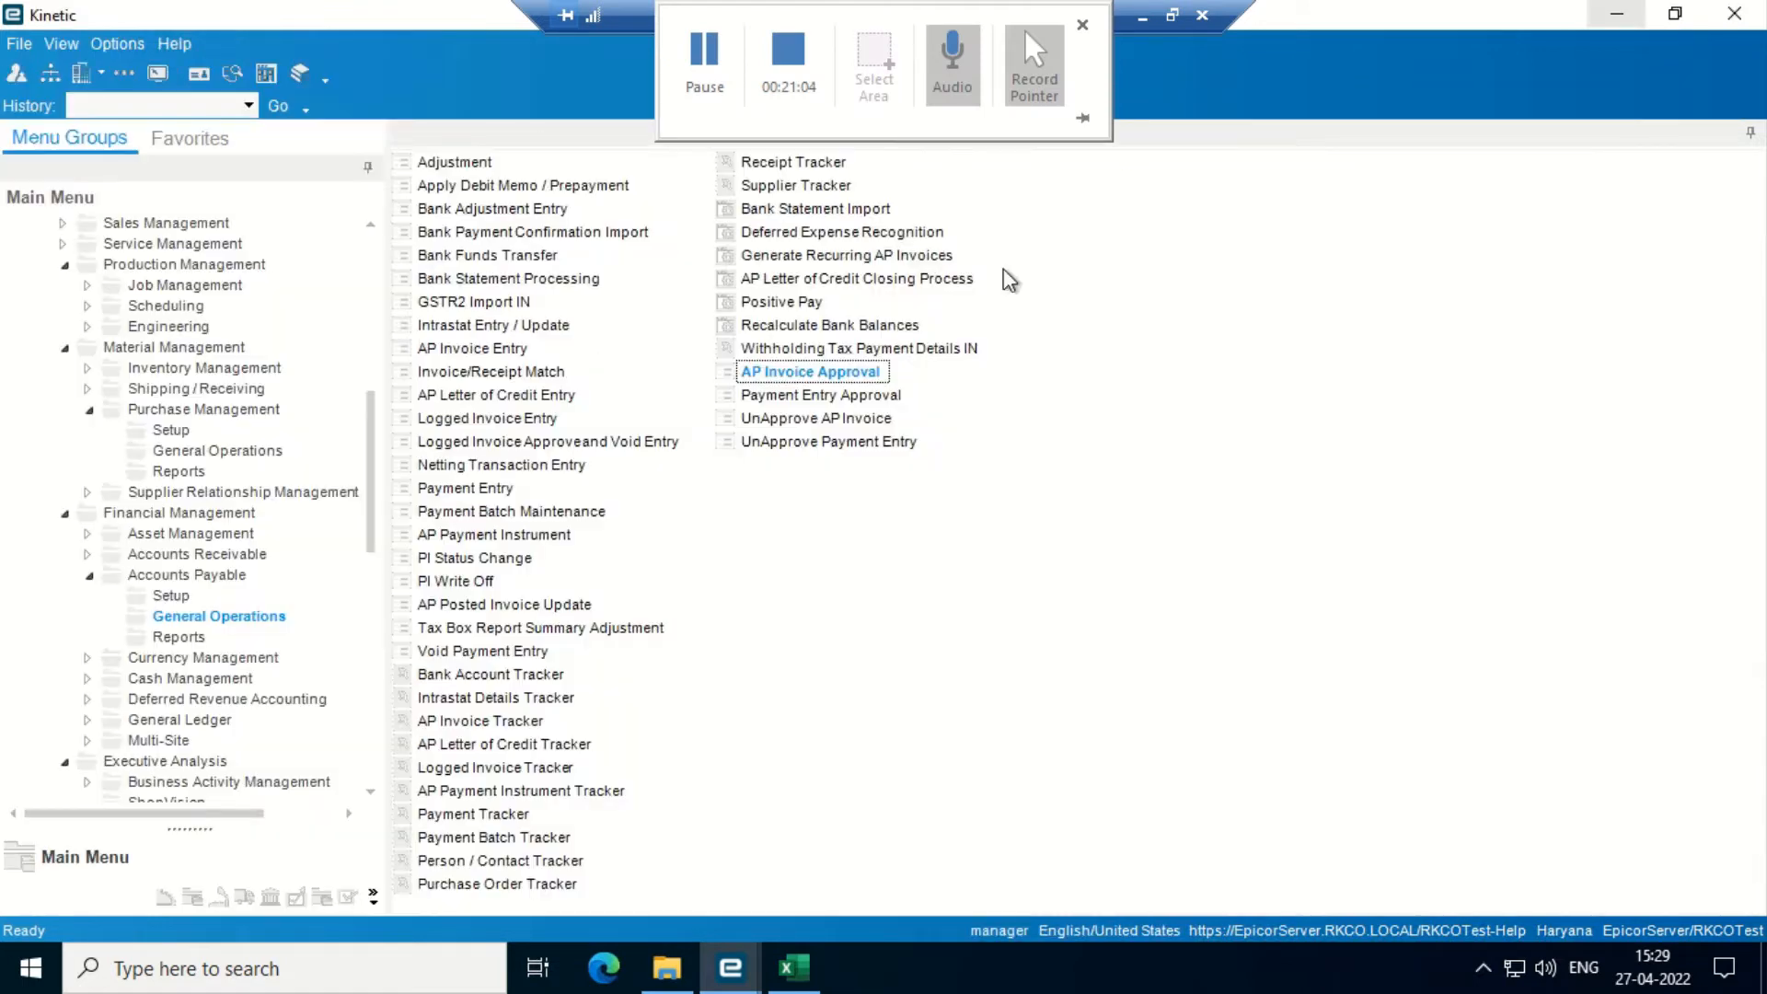
left_click(181, 637)
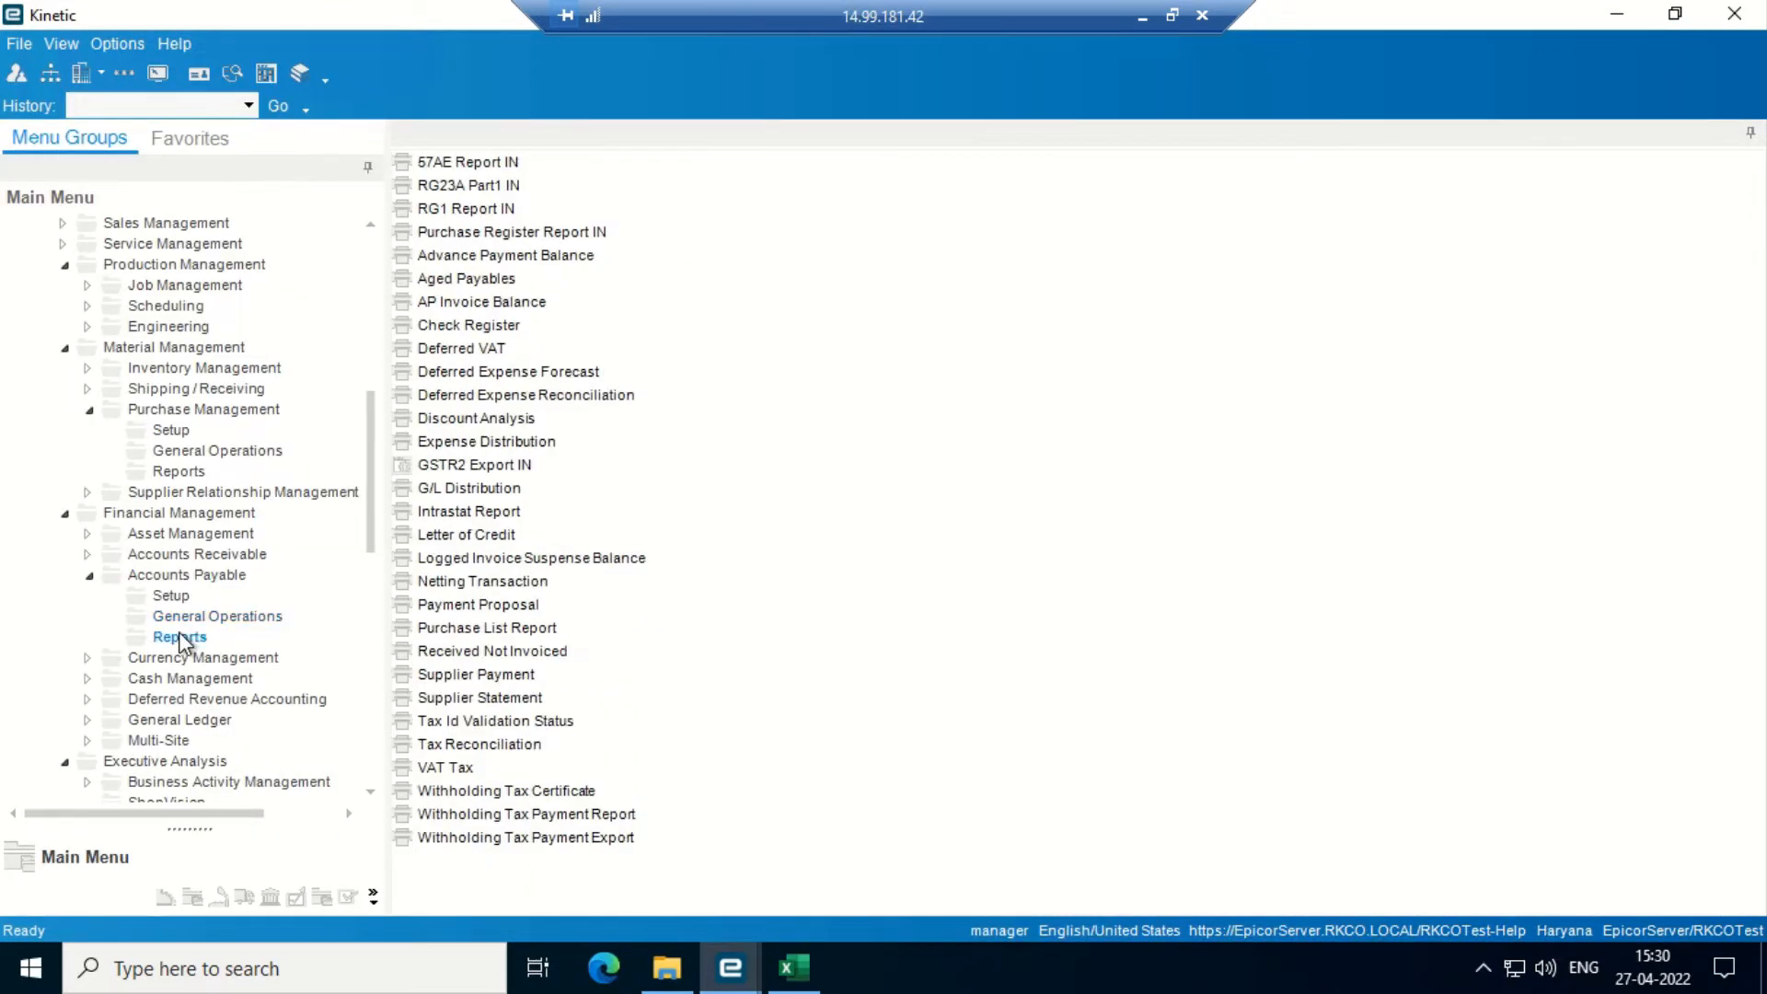
double_click(497, 699)
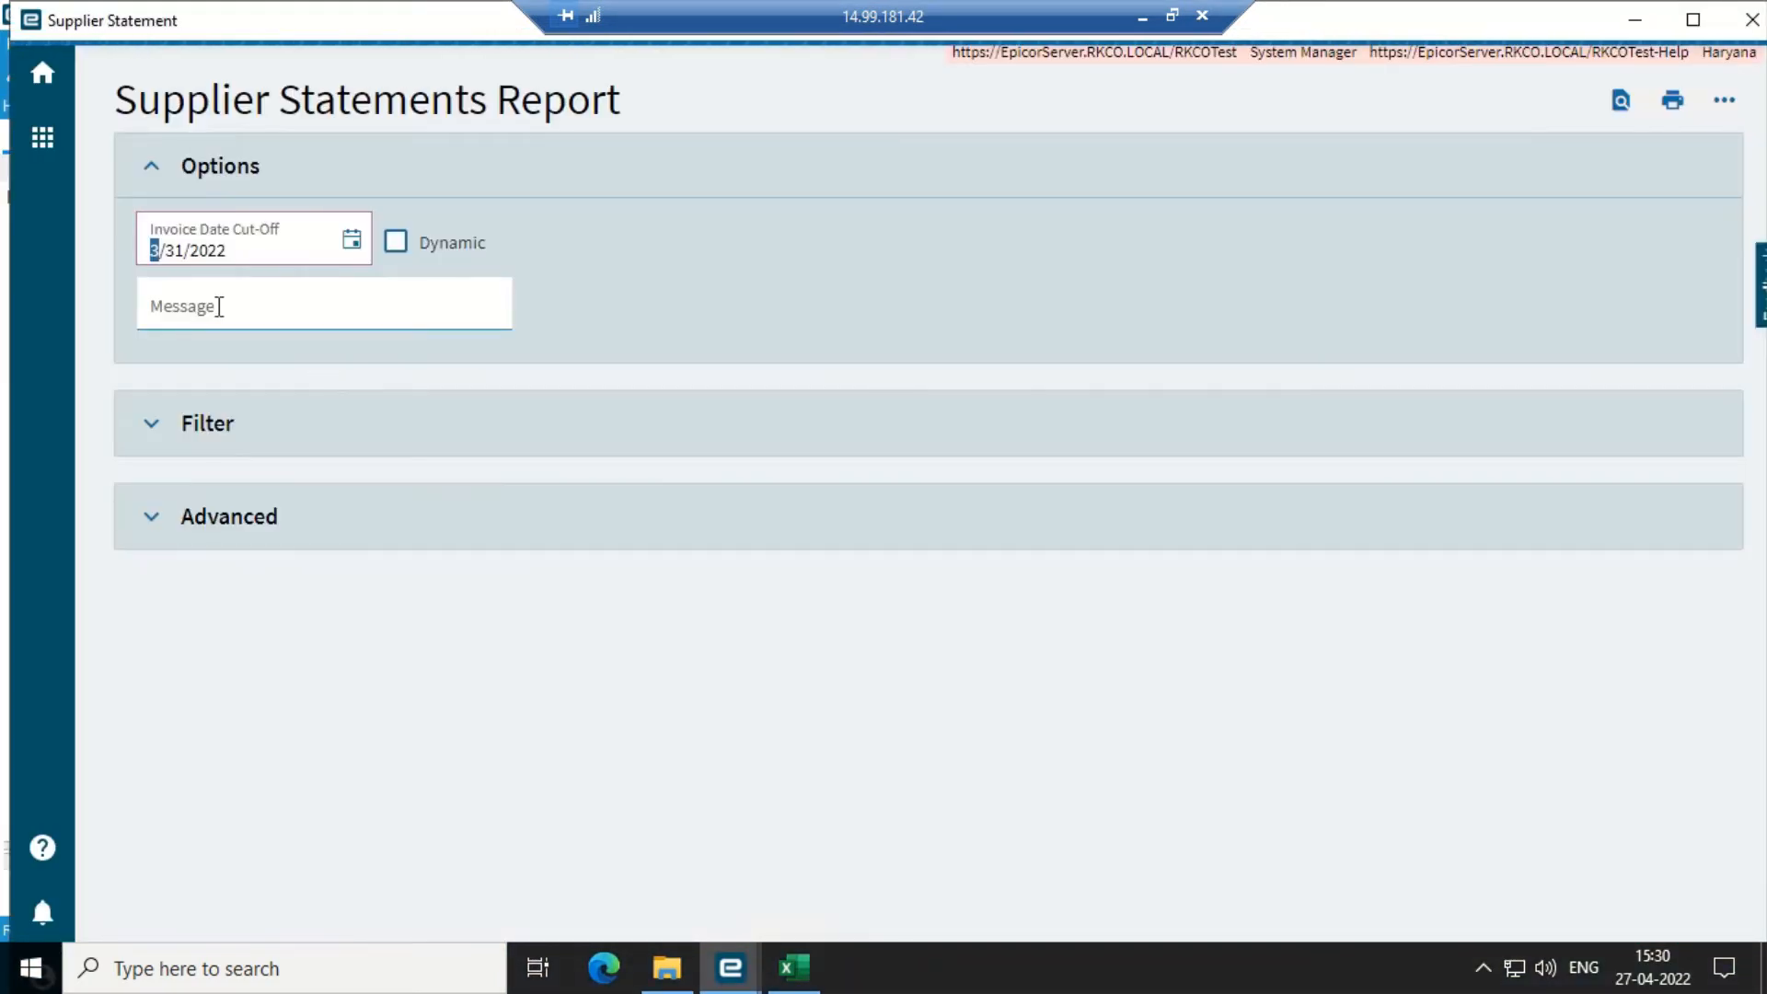
type("427")
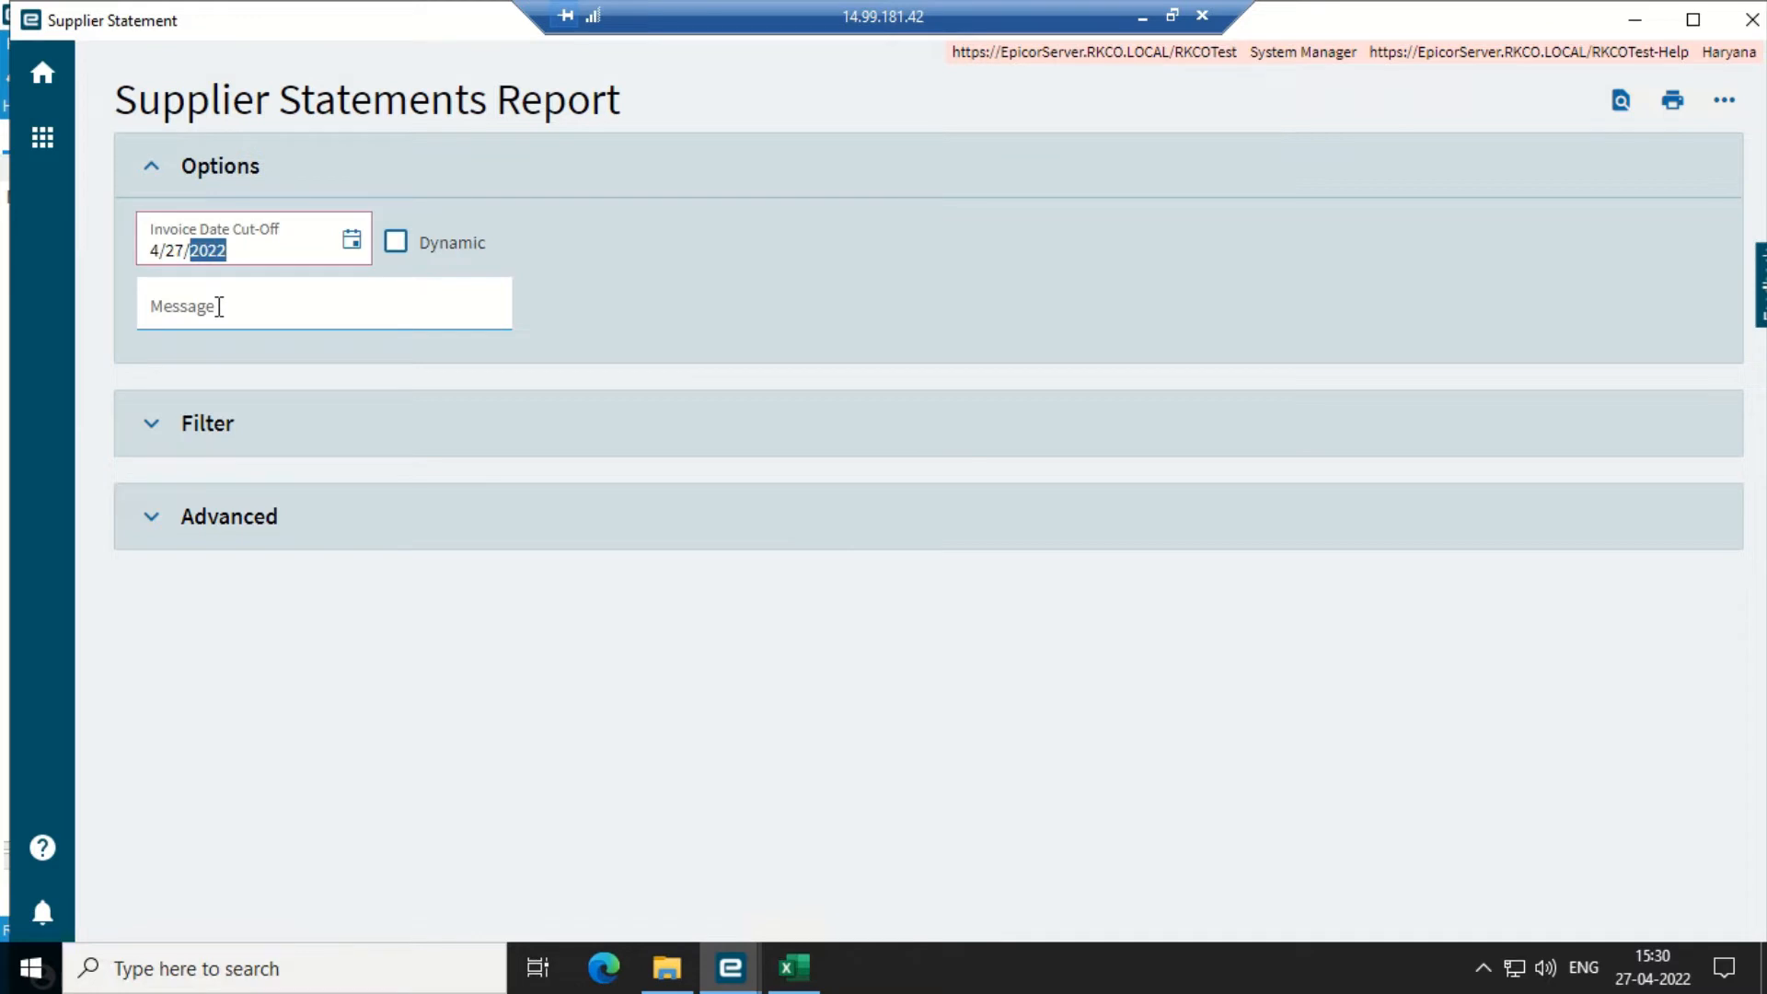
- Open the supplier filter lookup and search for all suppliers
left_click(447, 424)
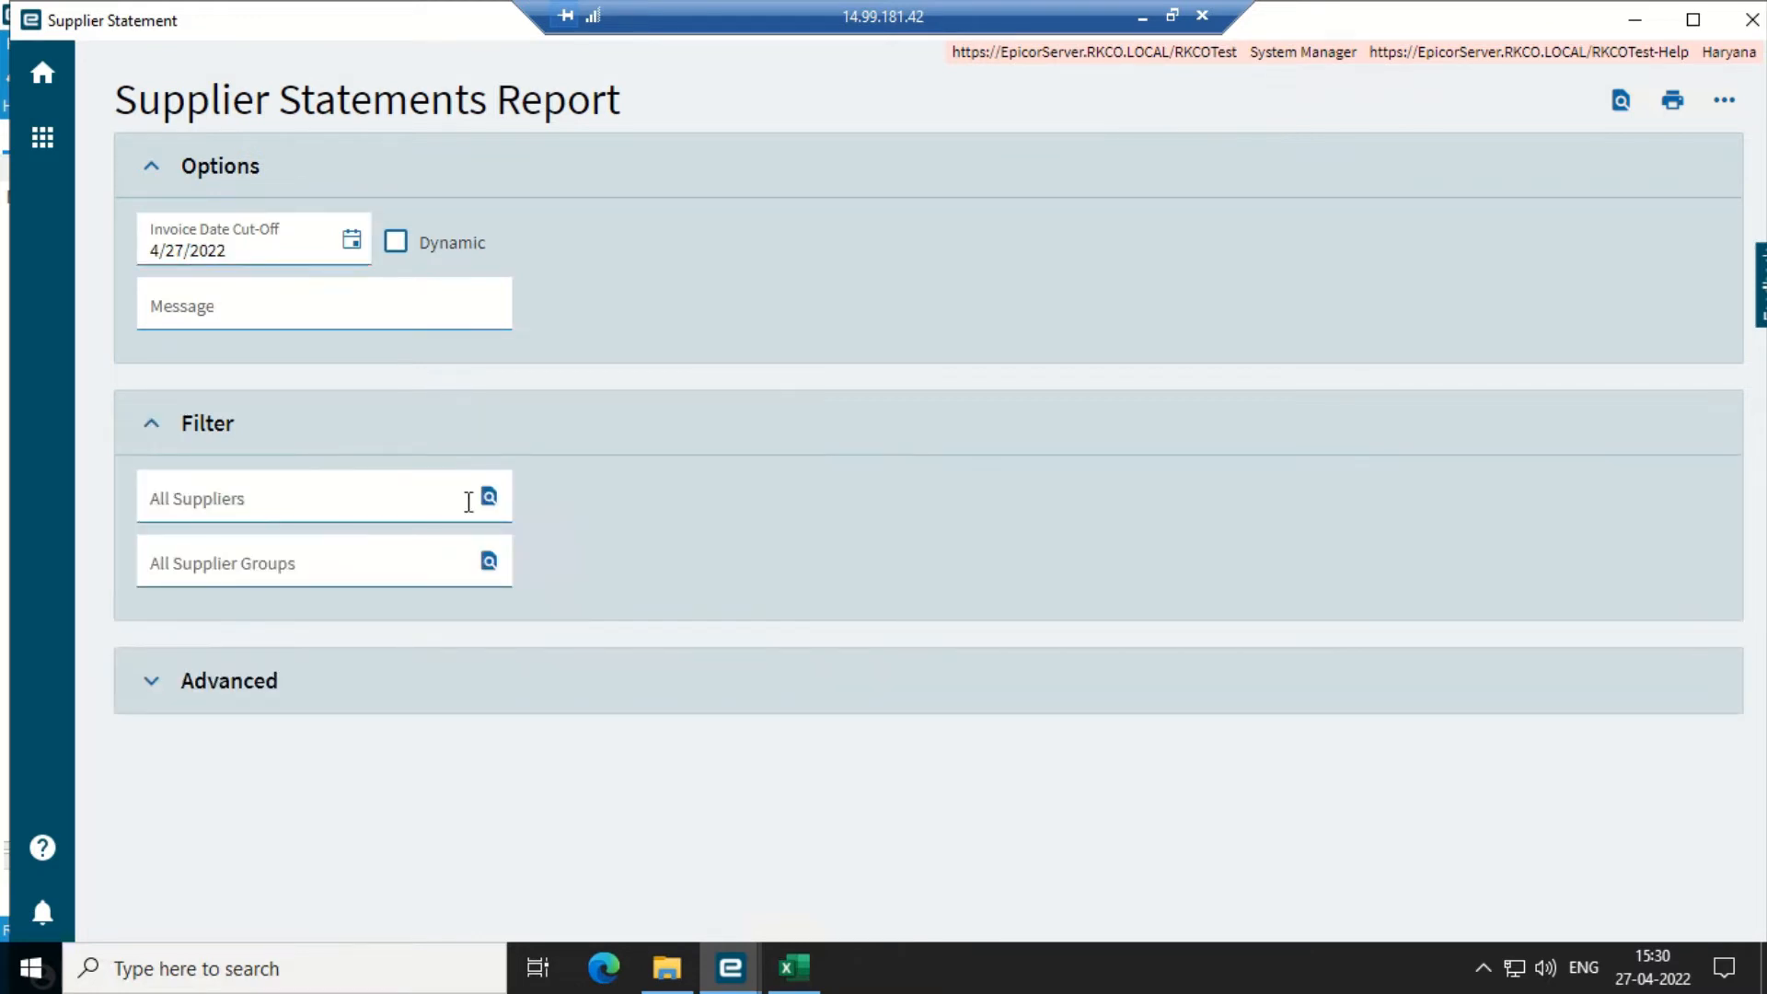
left_click(489, 497)
left_click(643, 448)
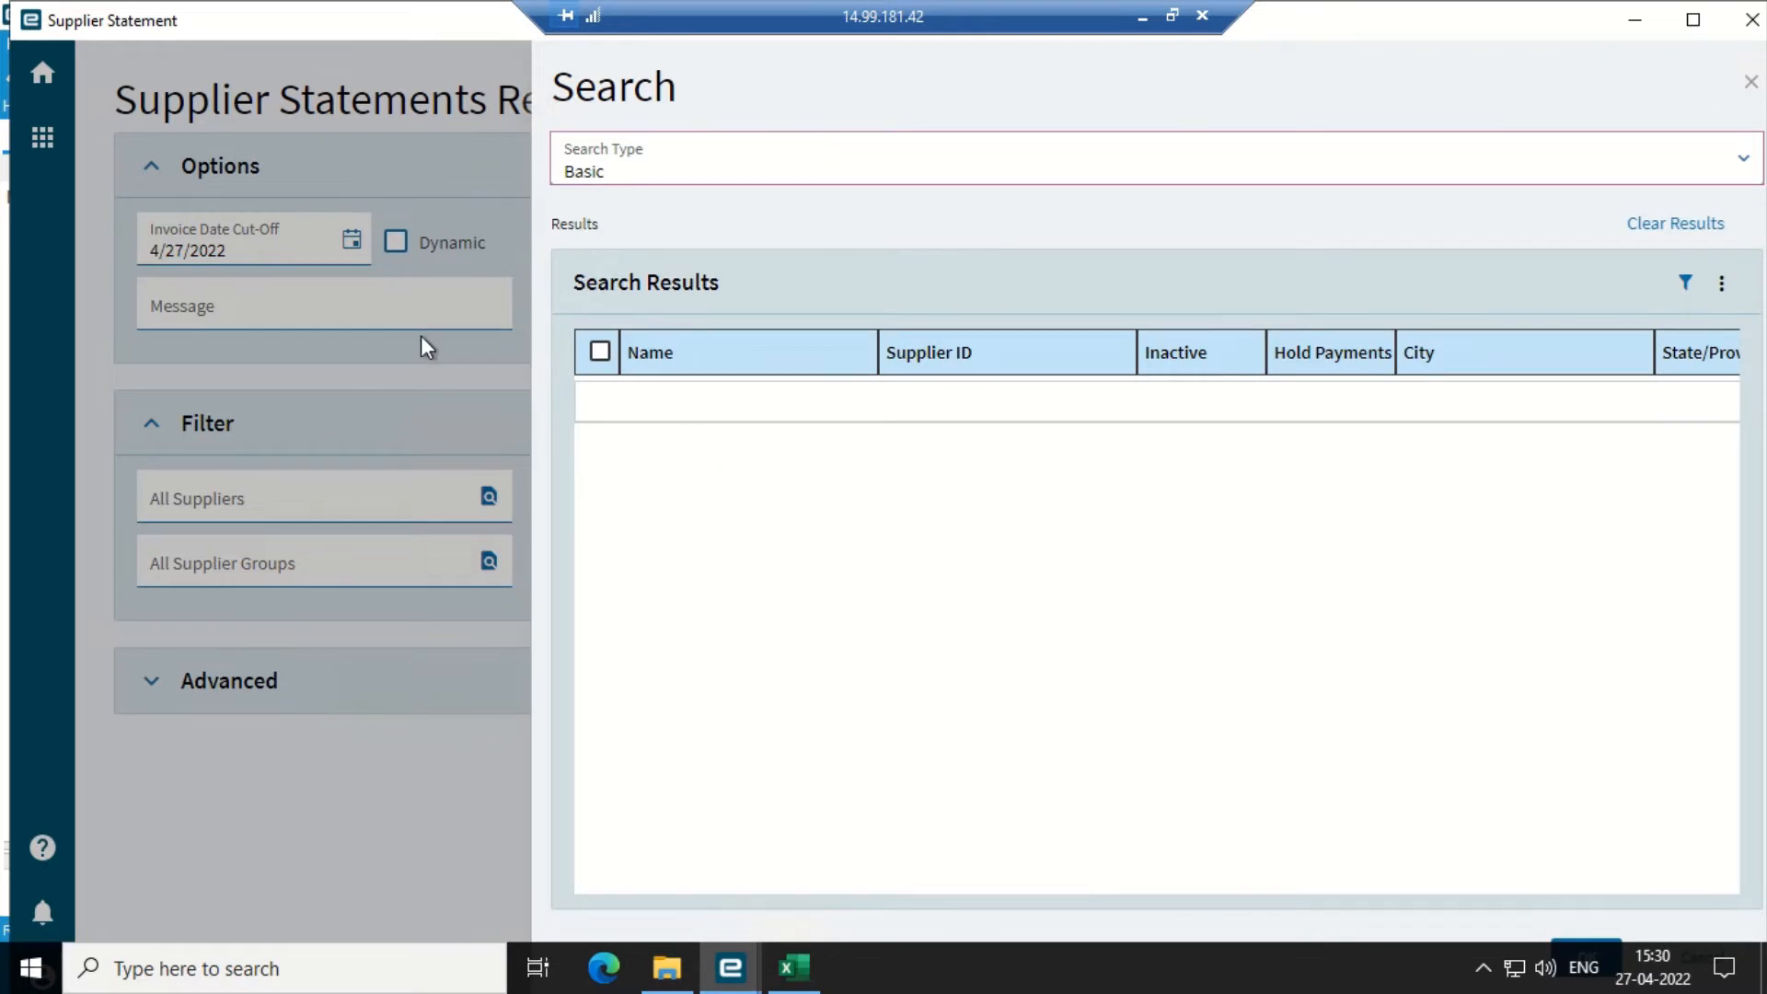
left_click(490, 499)
left_click(489, 498)
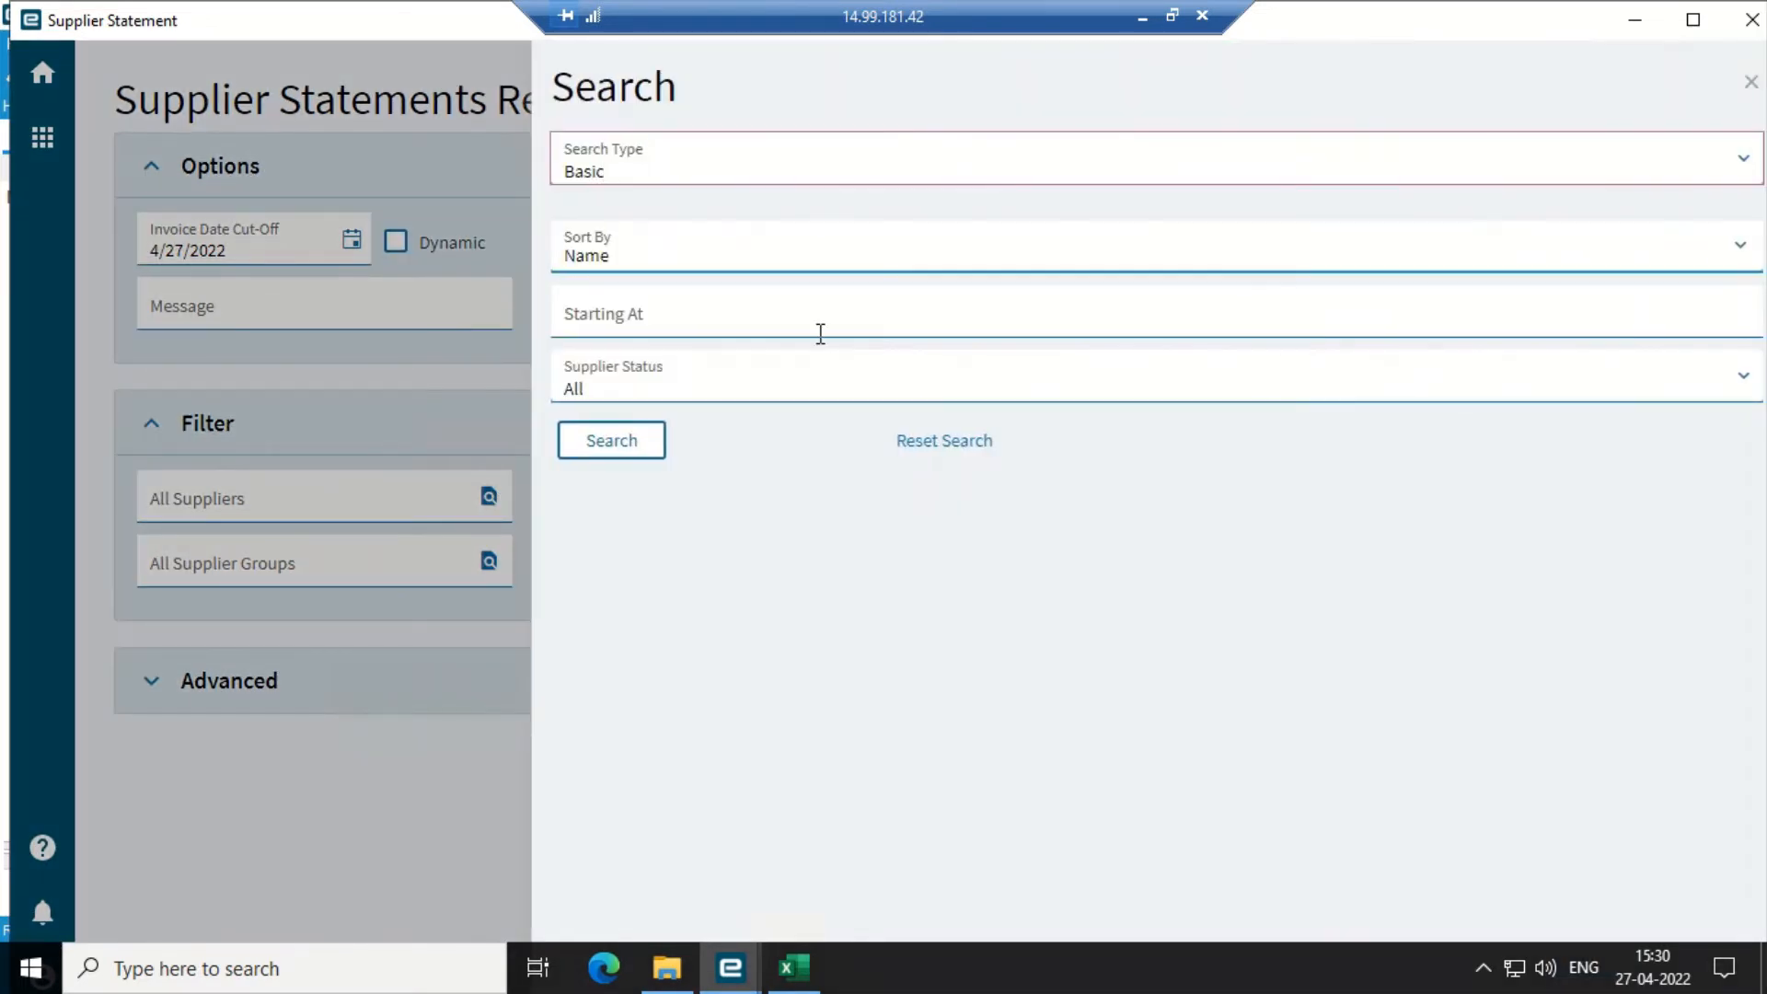
left_click(603, 451)
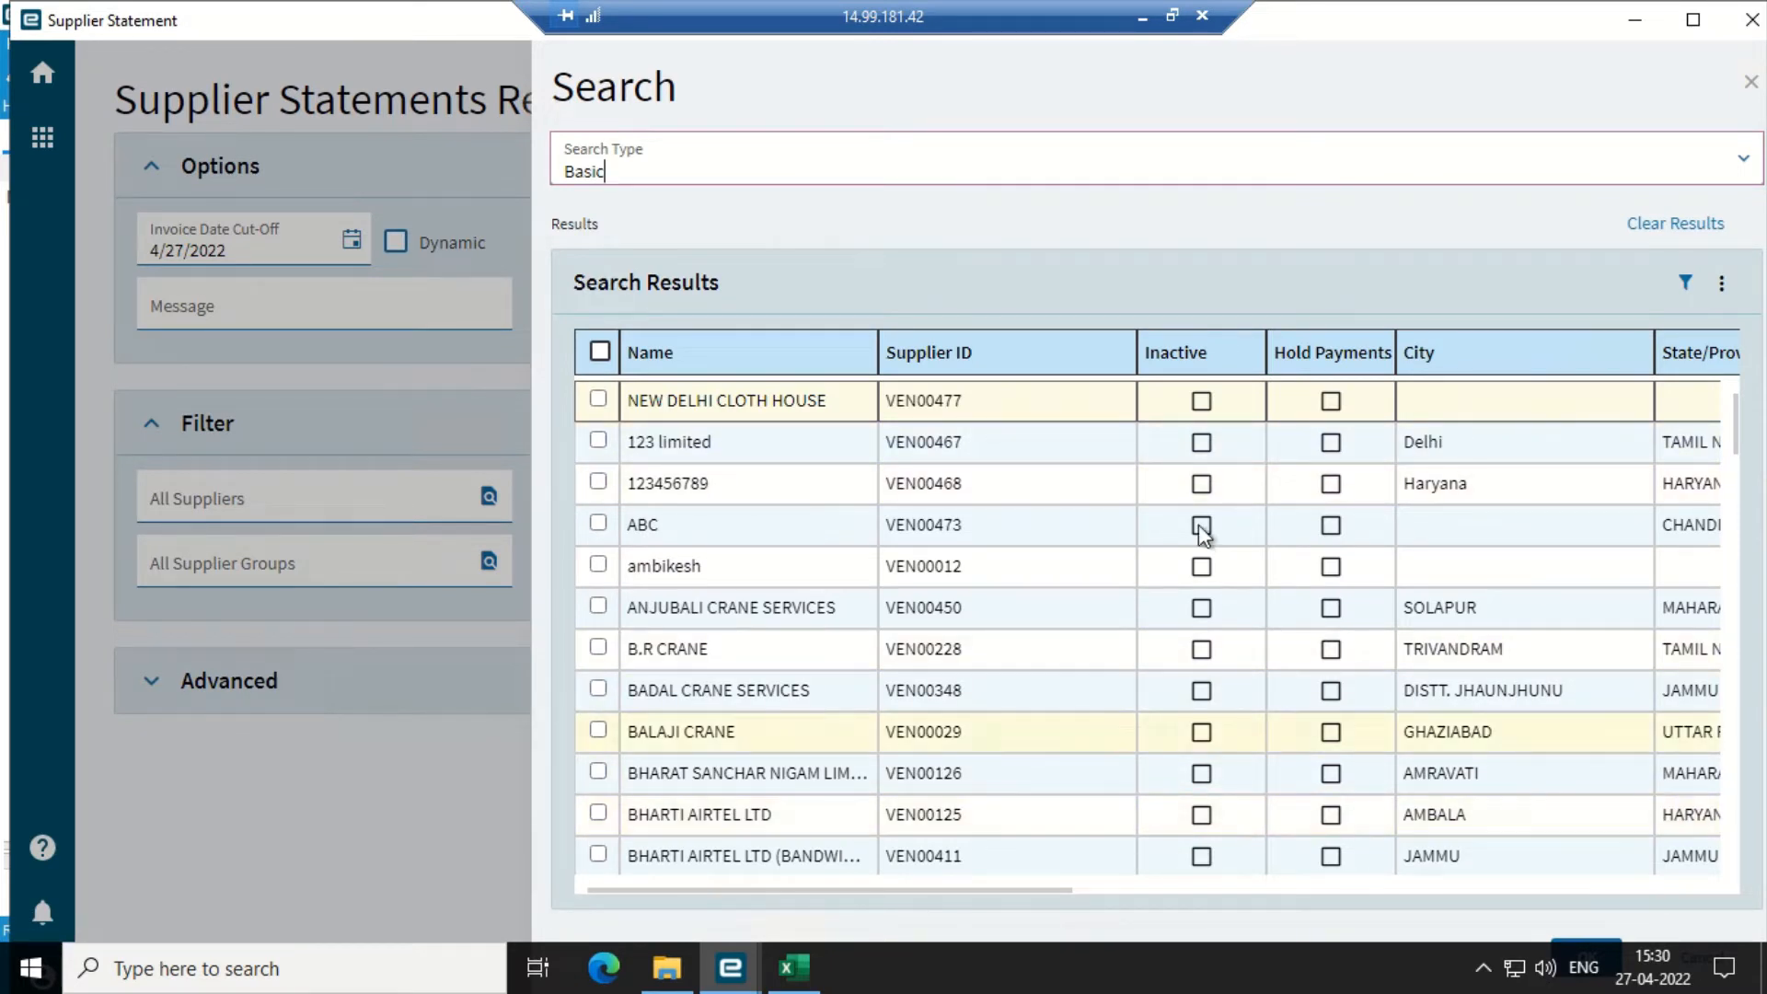
- Filter suppliers by ID 190, select VEN00190, and submit the statement report
left_click(1689, 287)
left_click(948, 391)
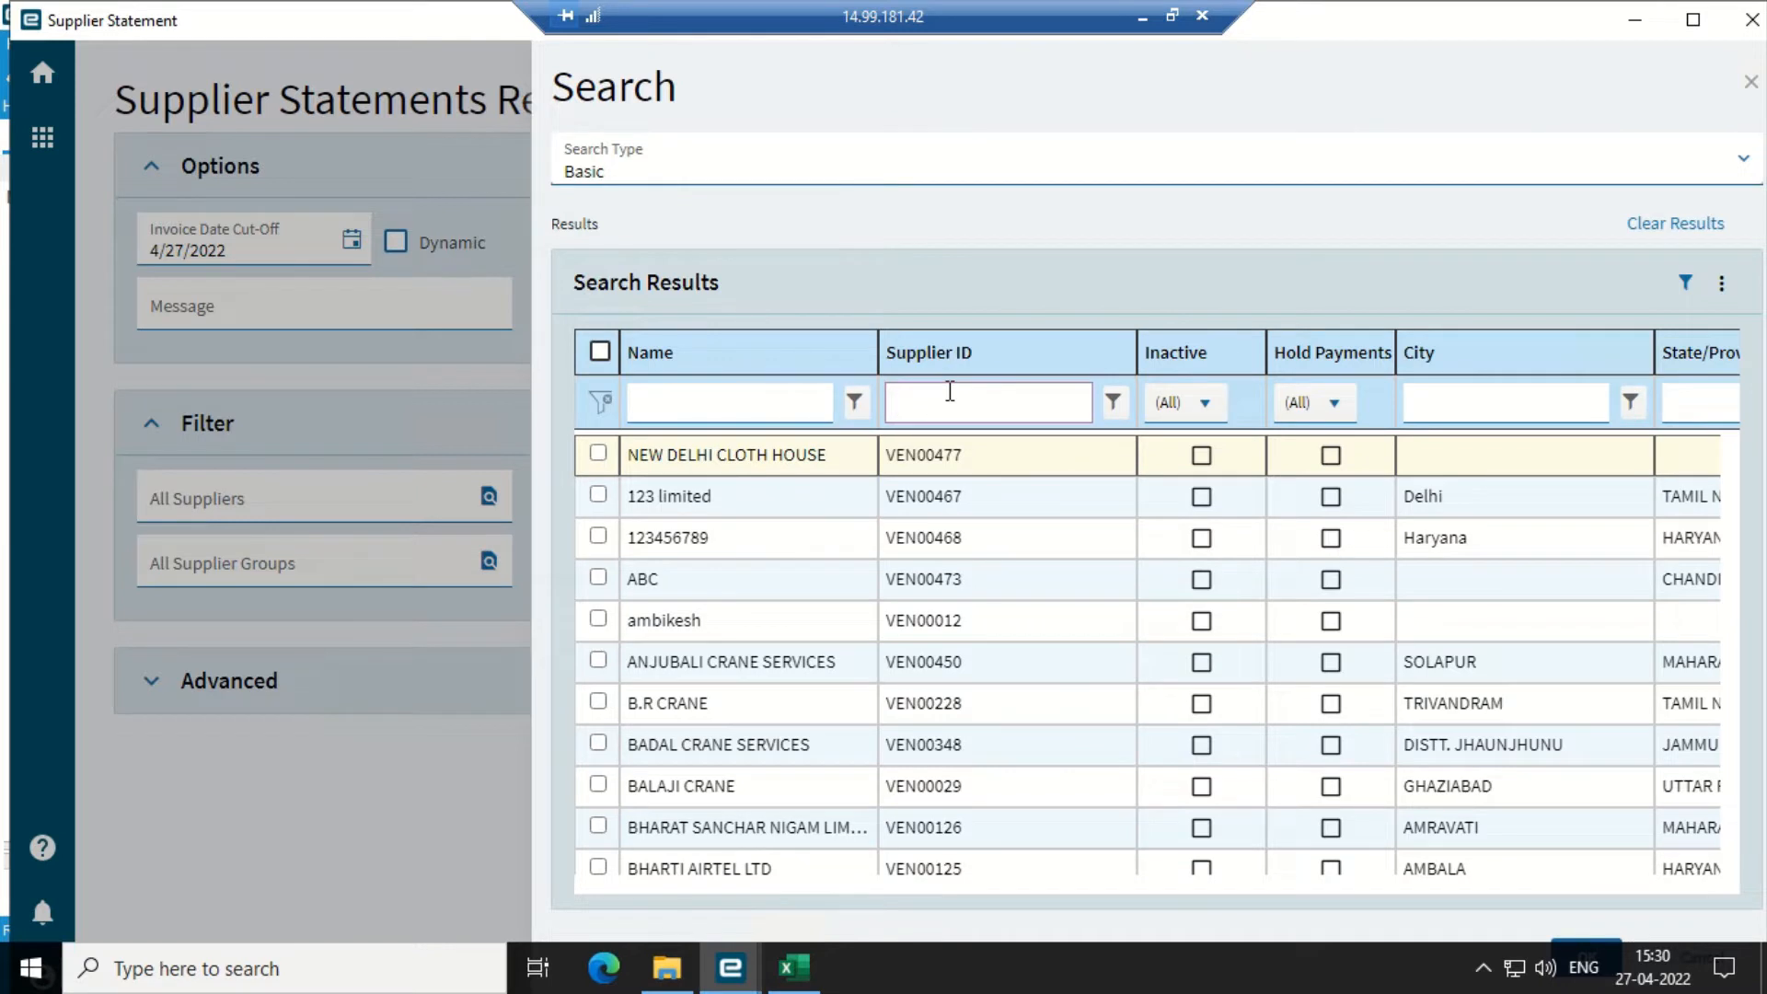
type("190")
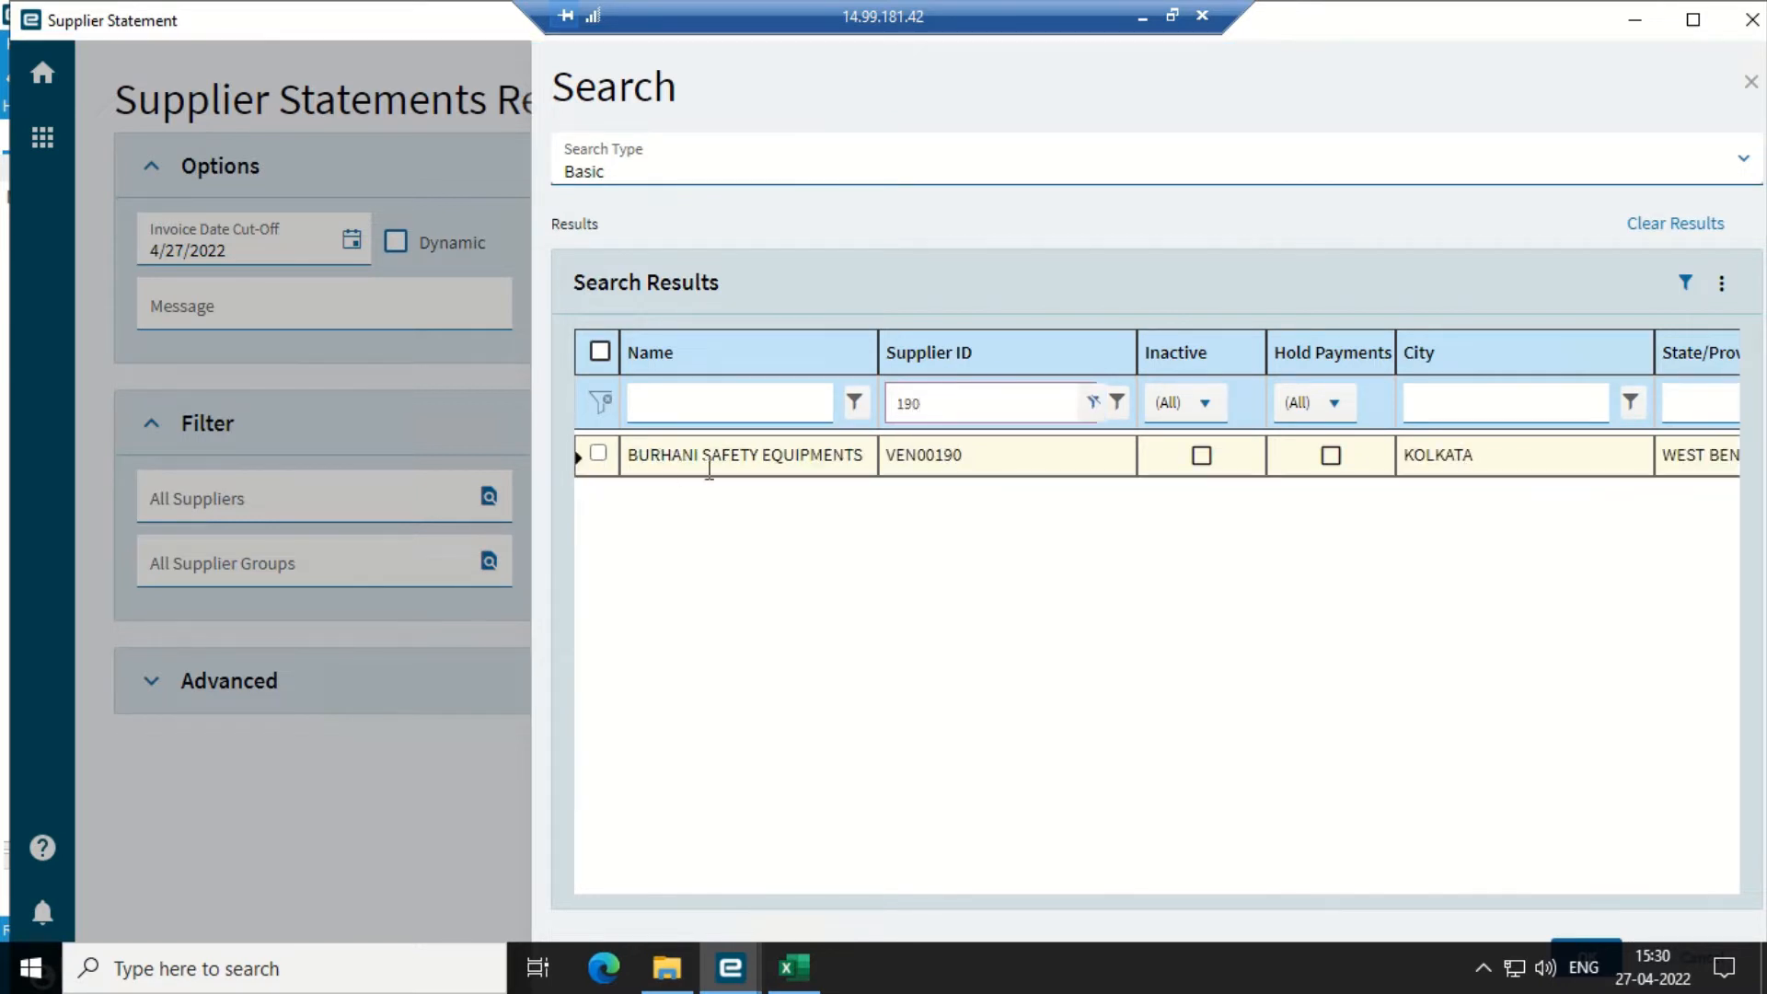
left_click(598, 453)
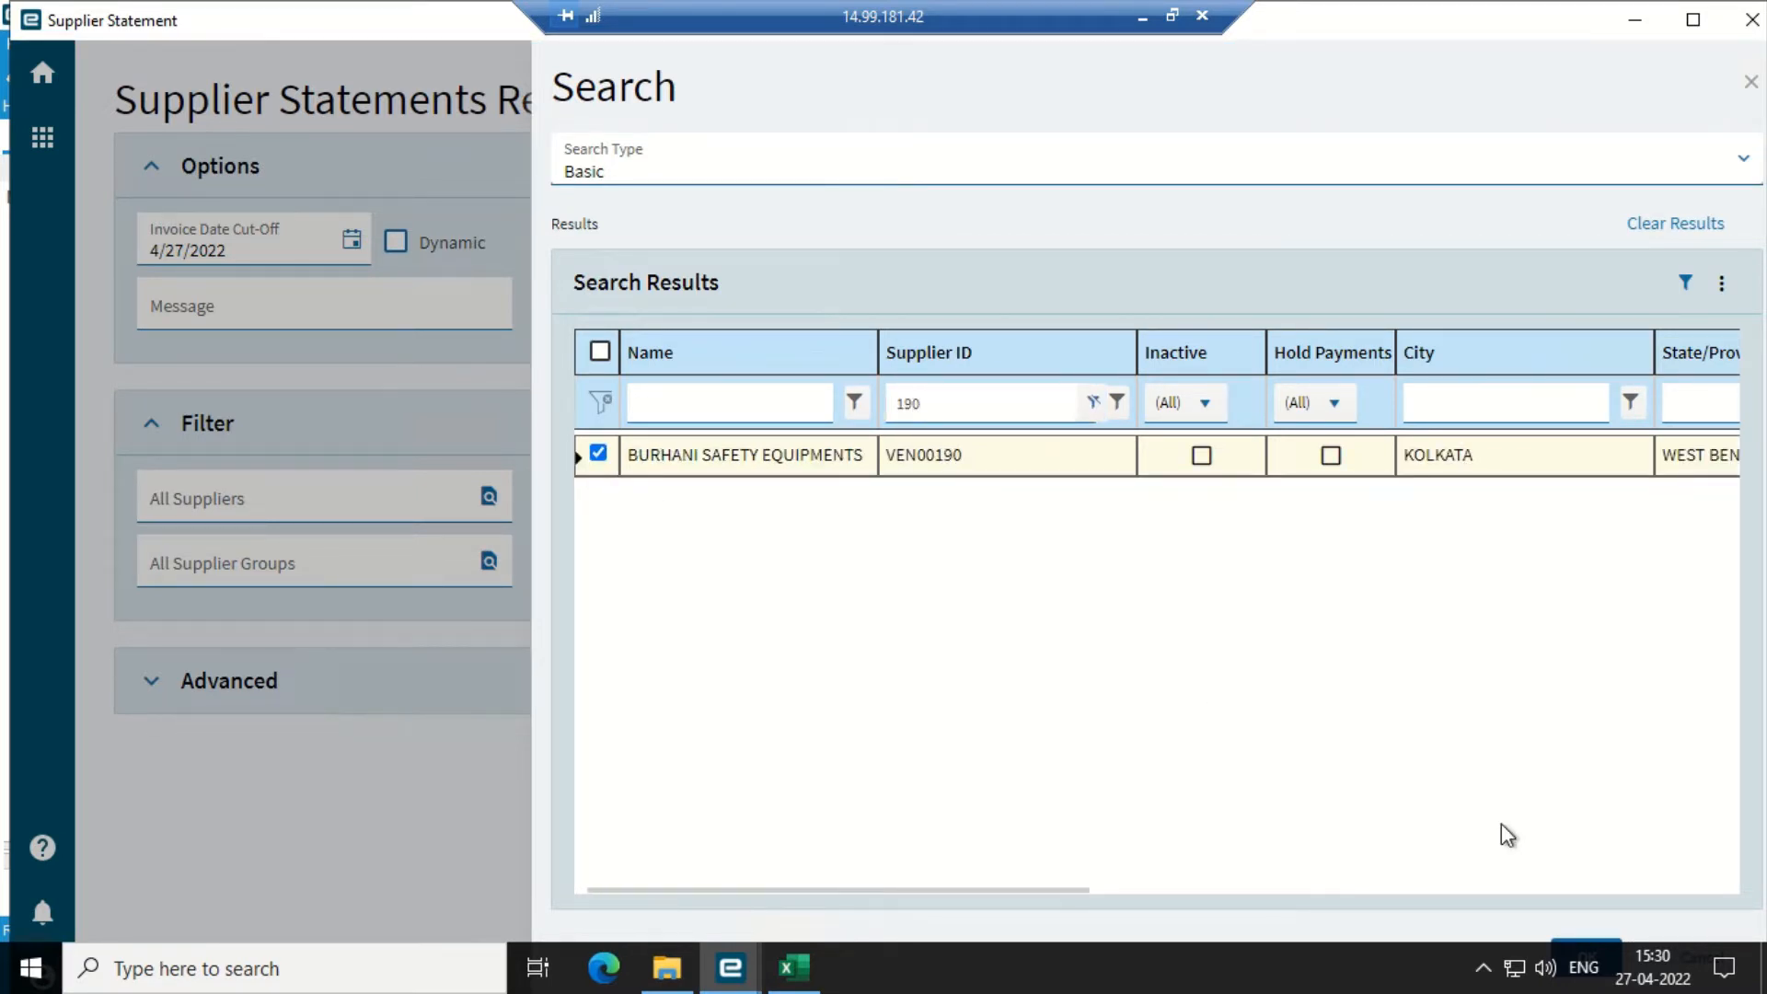
left_click(1565, 941)
left_click(1619, 110)
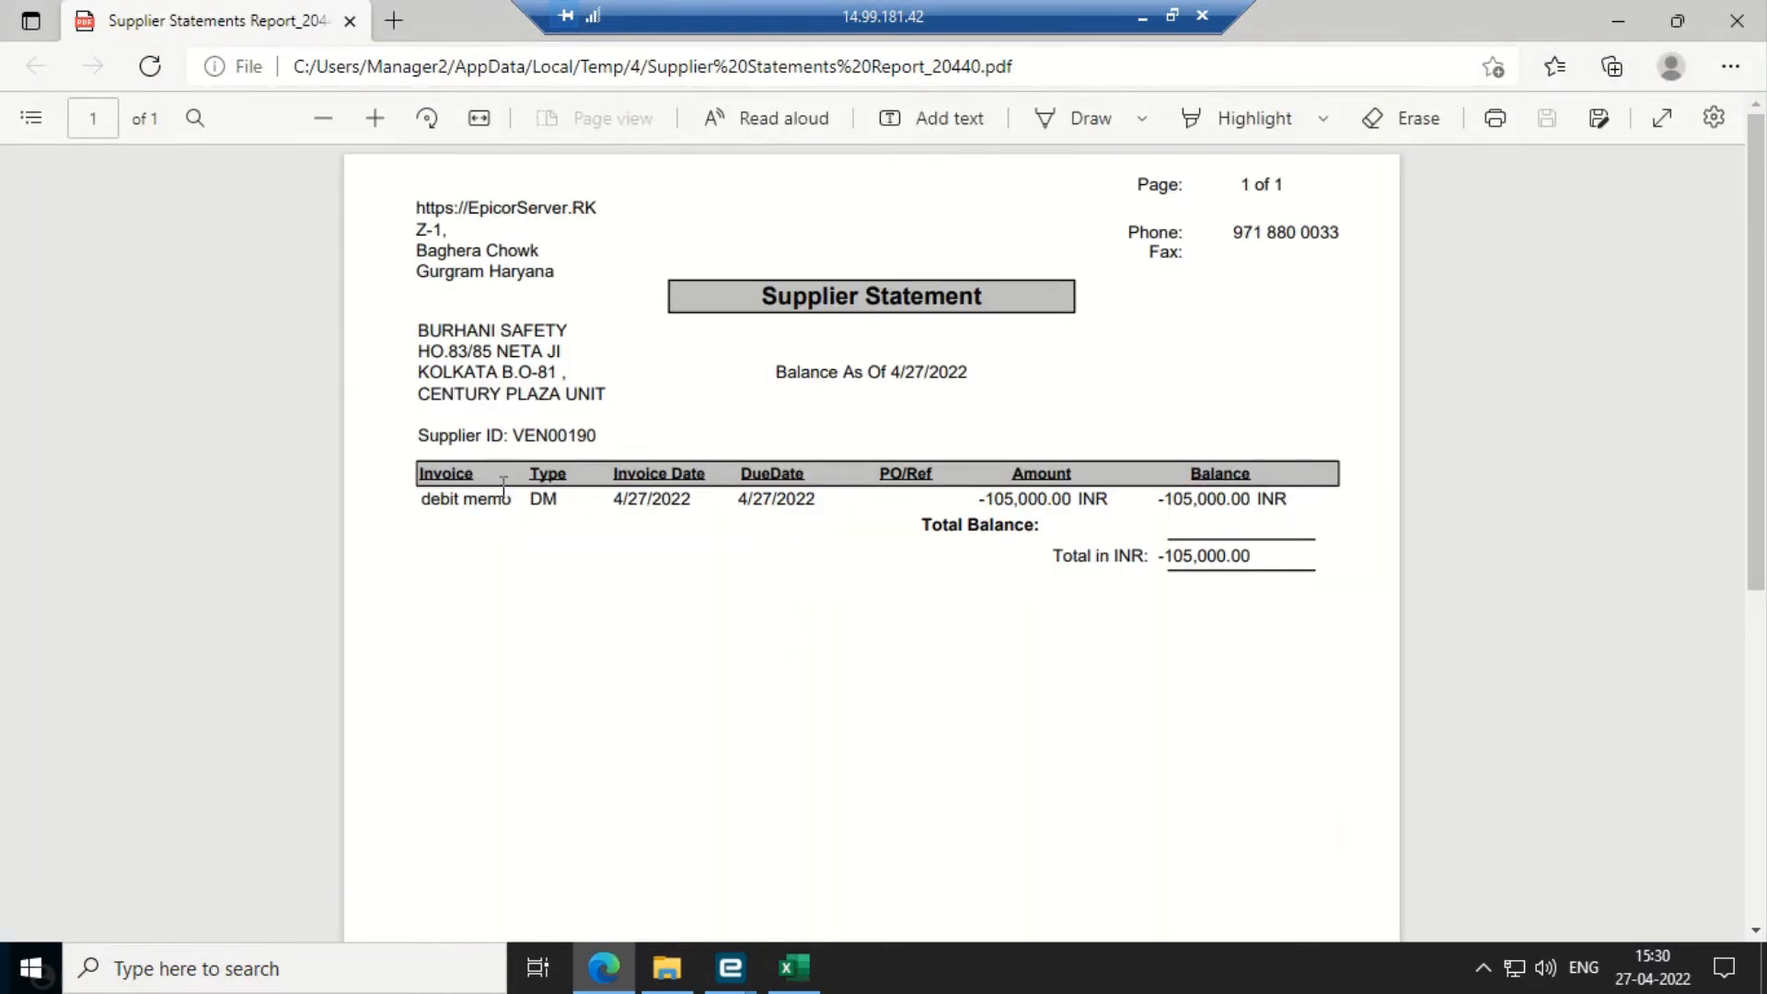
- Verify the debit memo line and its -105,000.00 INR balance on the statement PDF
left_click_drag(534, 498, 778, 482)
left_click(1106, 695)
left_click_drag(1156, 500, 1289, 503)
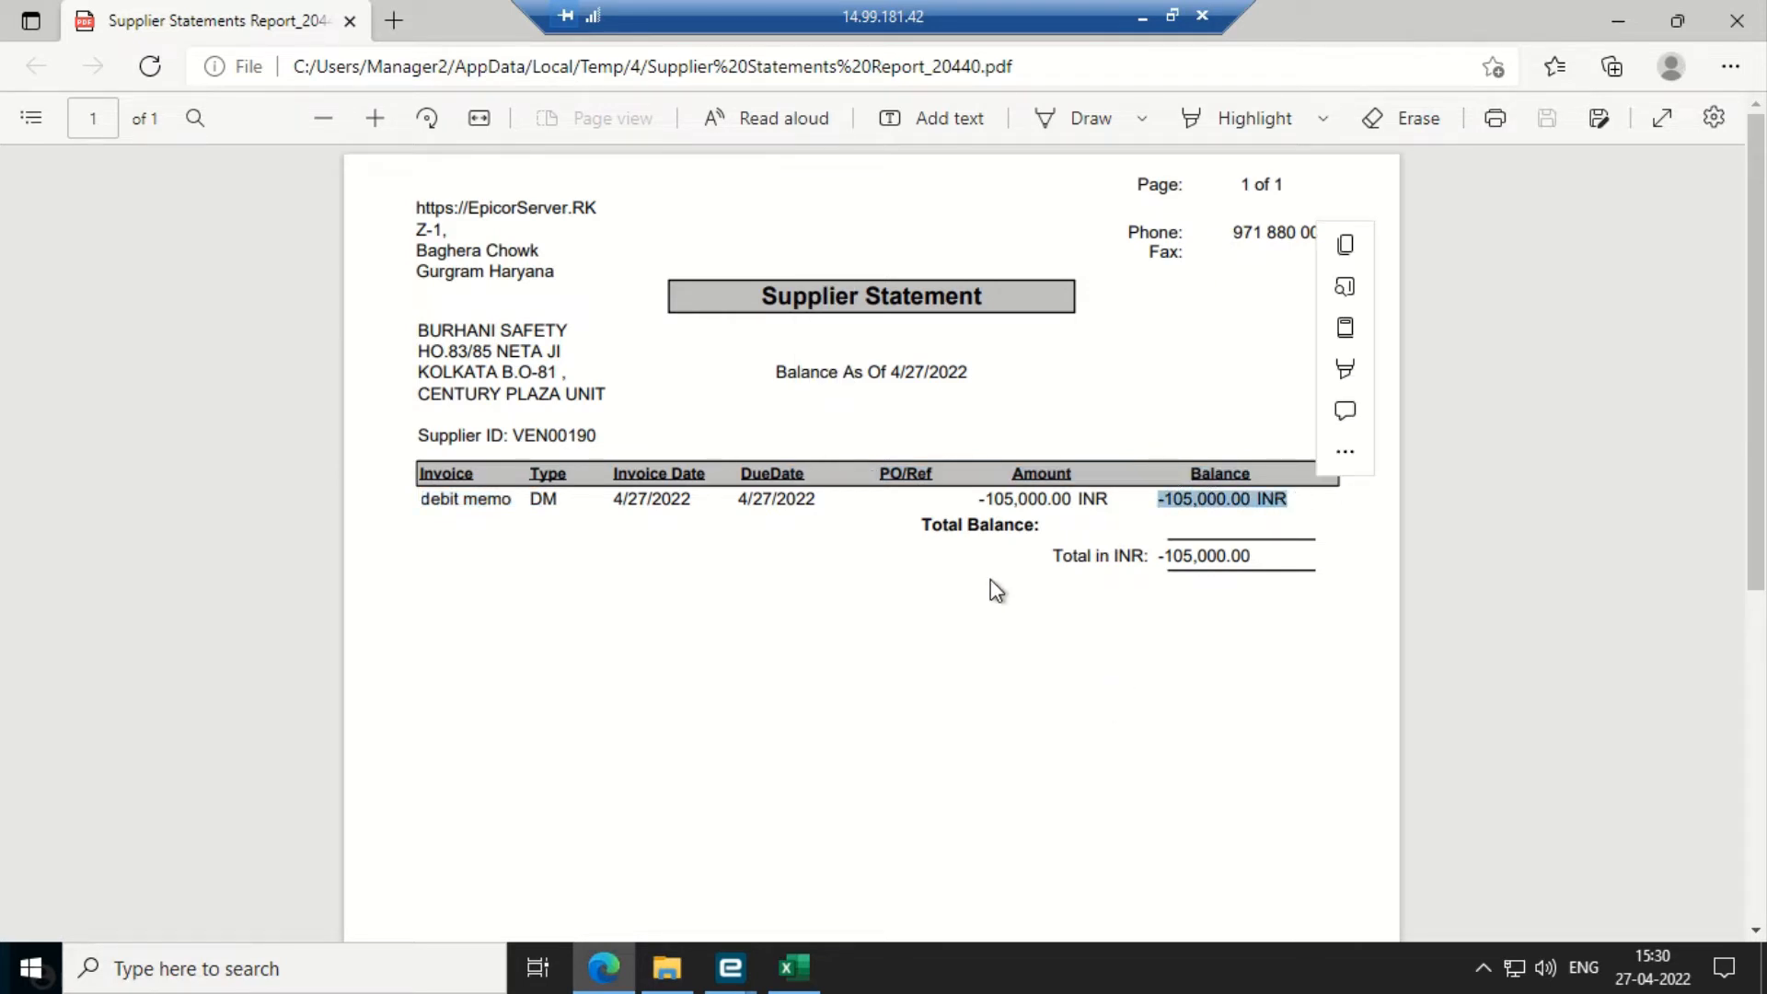
left_click(990, 592)
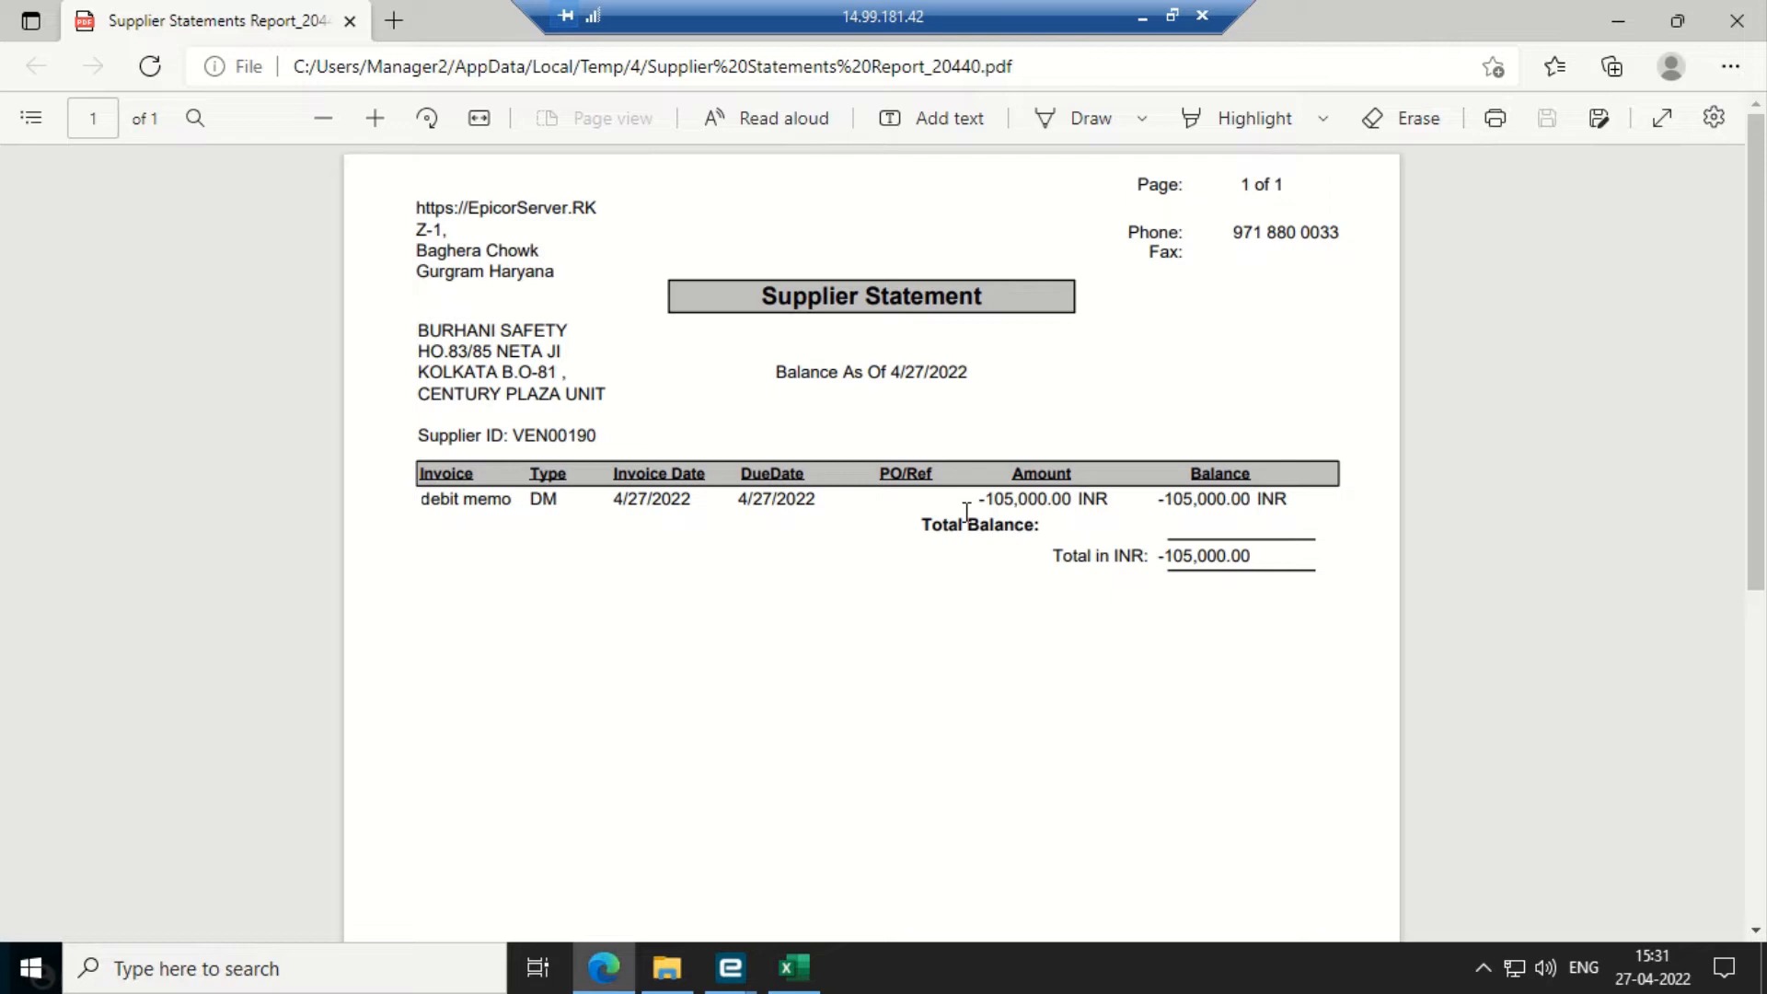
left_click(1617, 21)
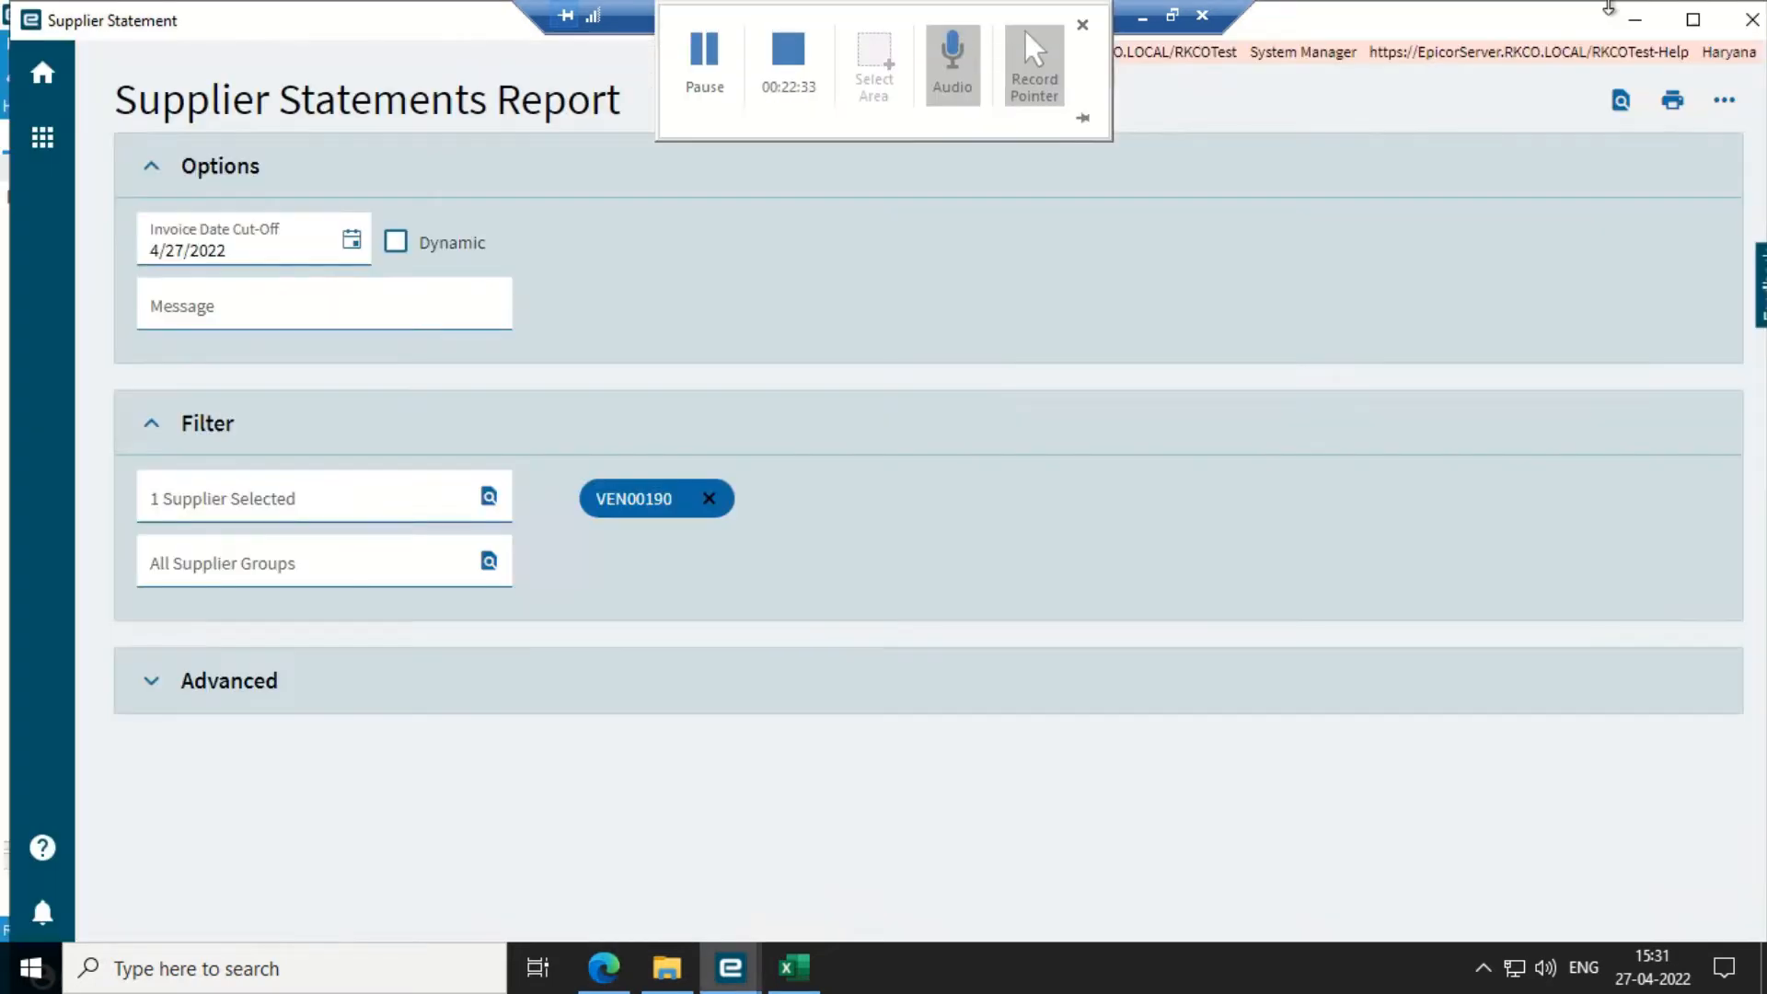
- Close Supplier Statement and open Apply Debit Memo / Prepayment, maximized
left_click(1741, 28)
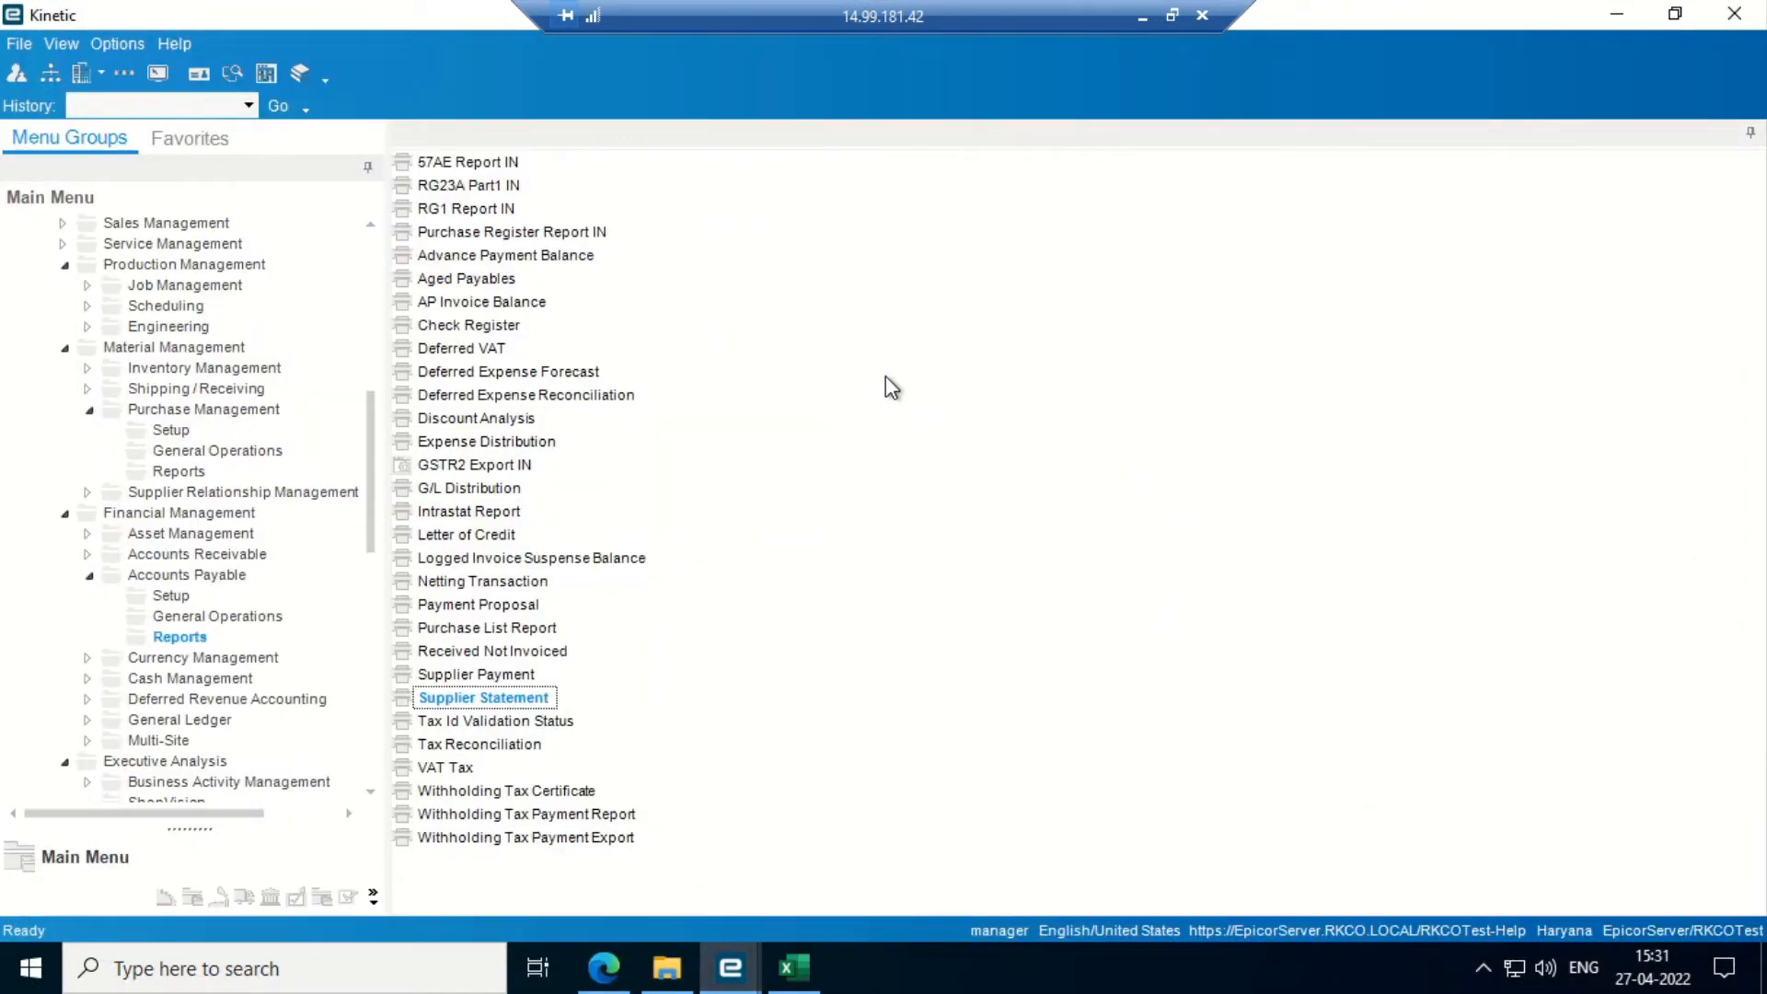
left_click(184, 596)
left_click(197, 621)
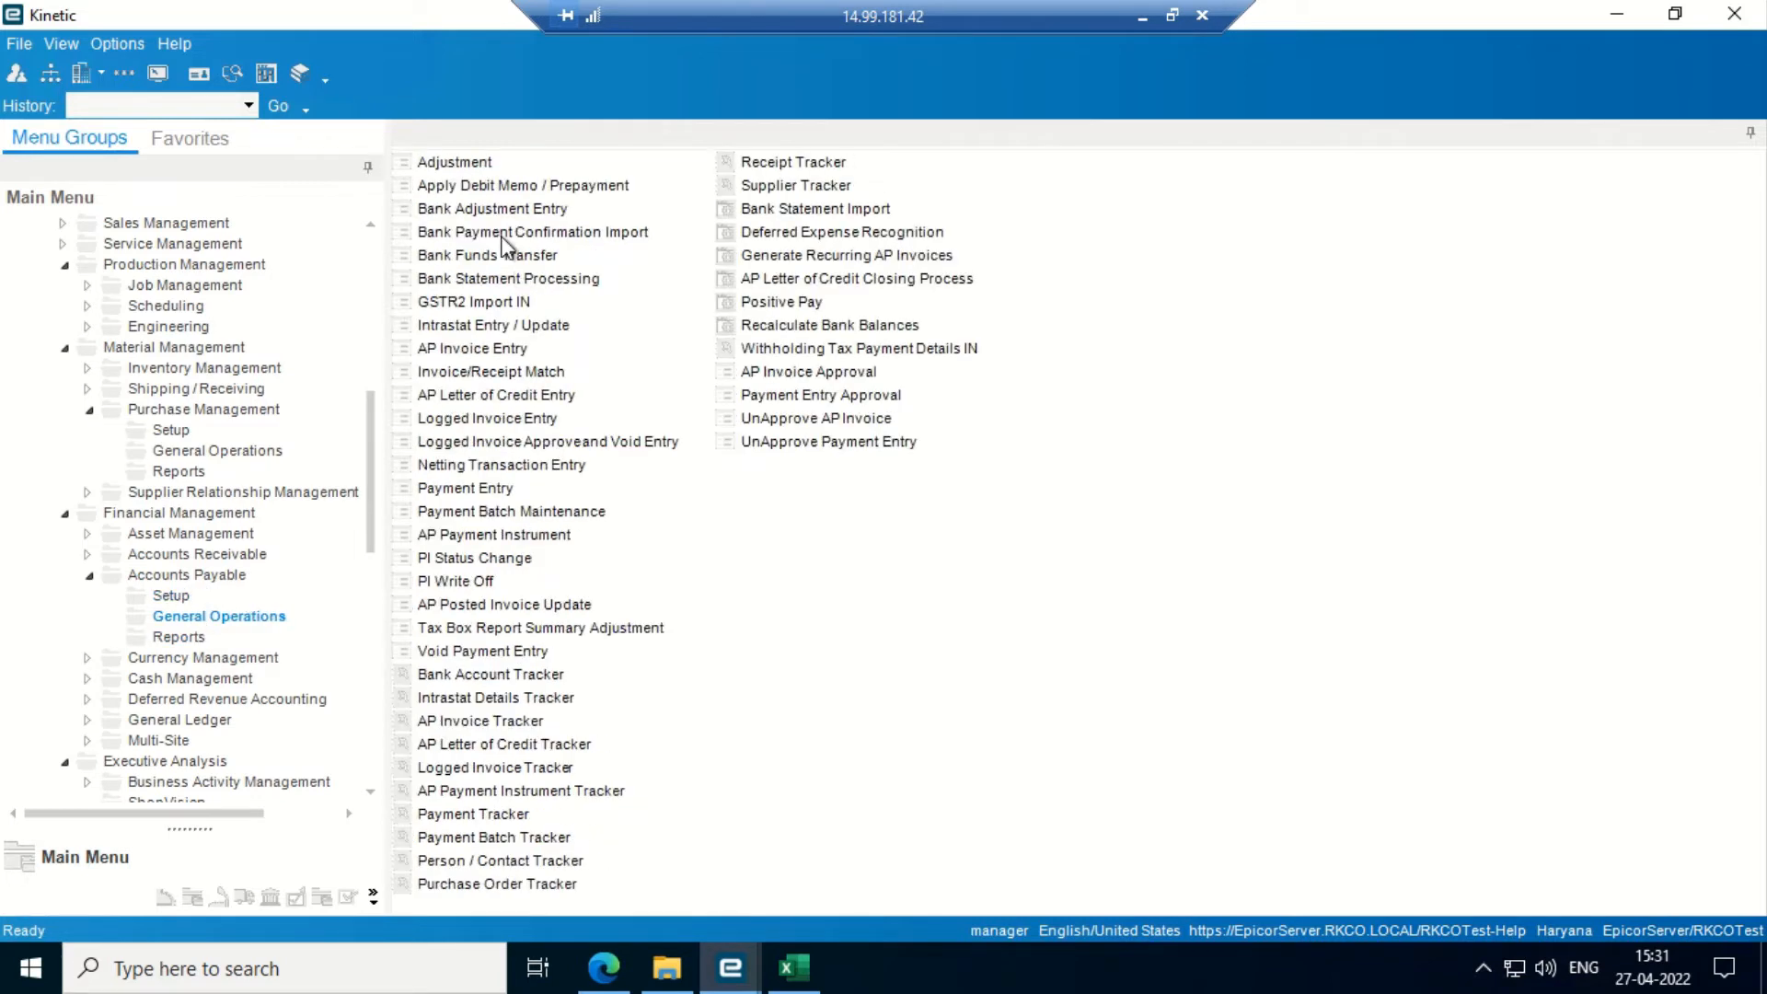
left_click(496, 185)
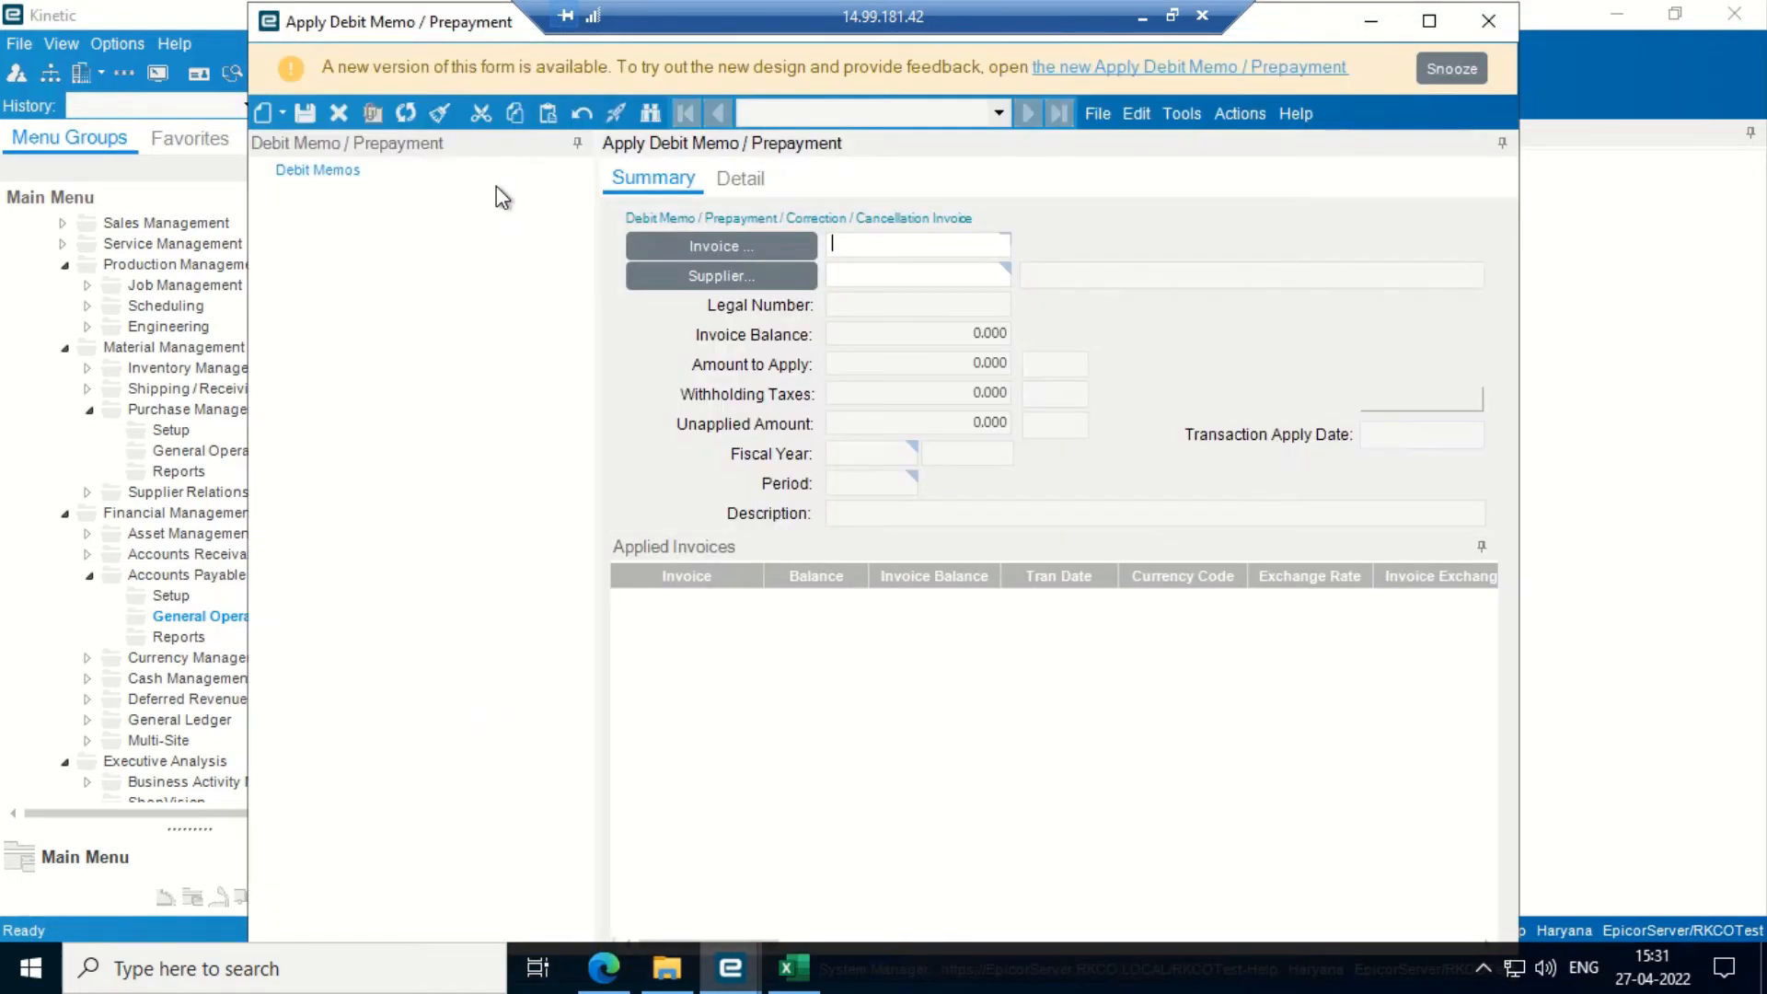
left_click(1429, 20)
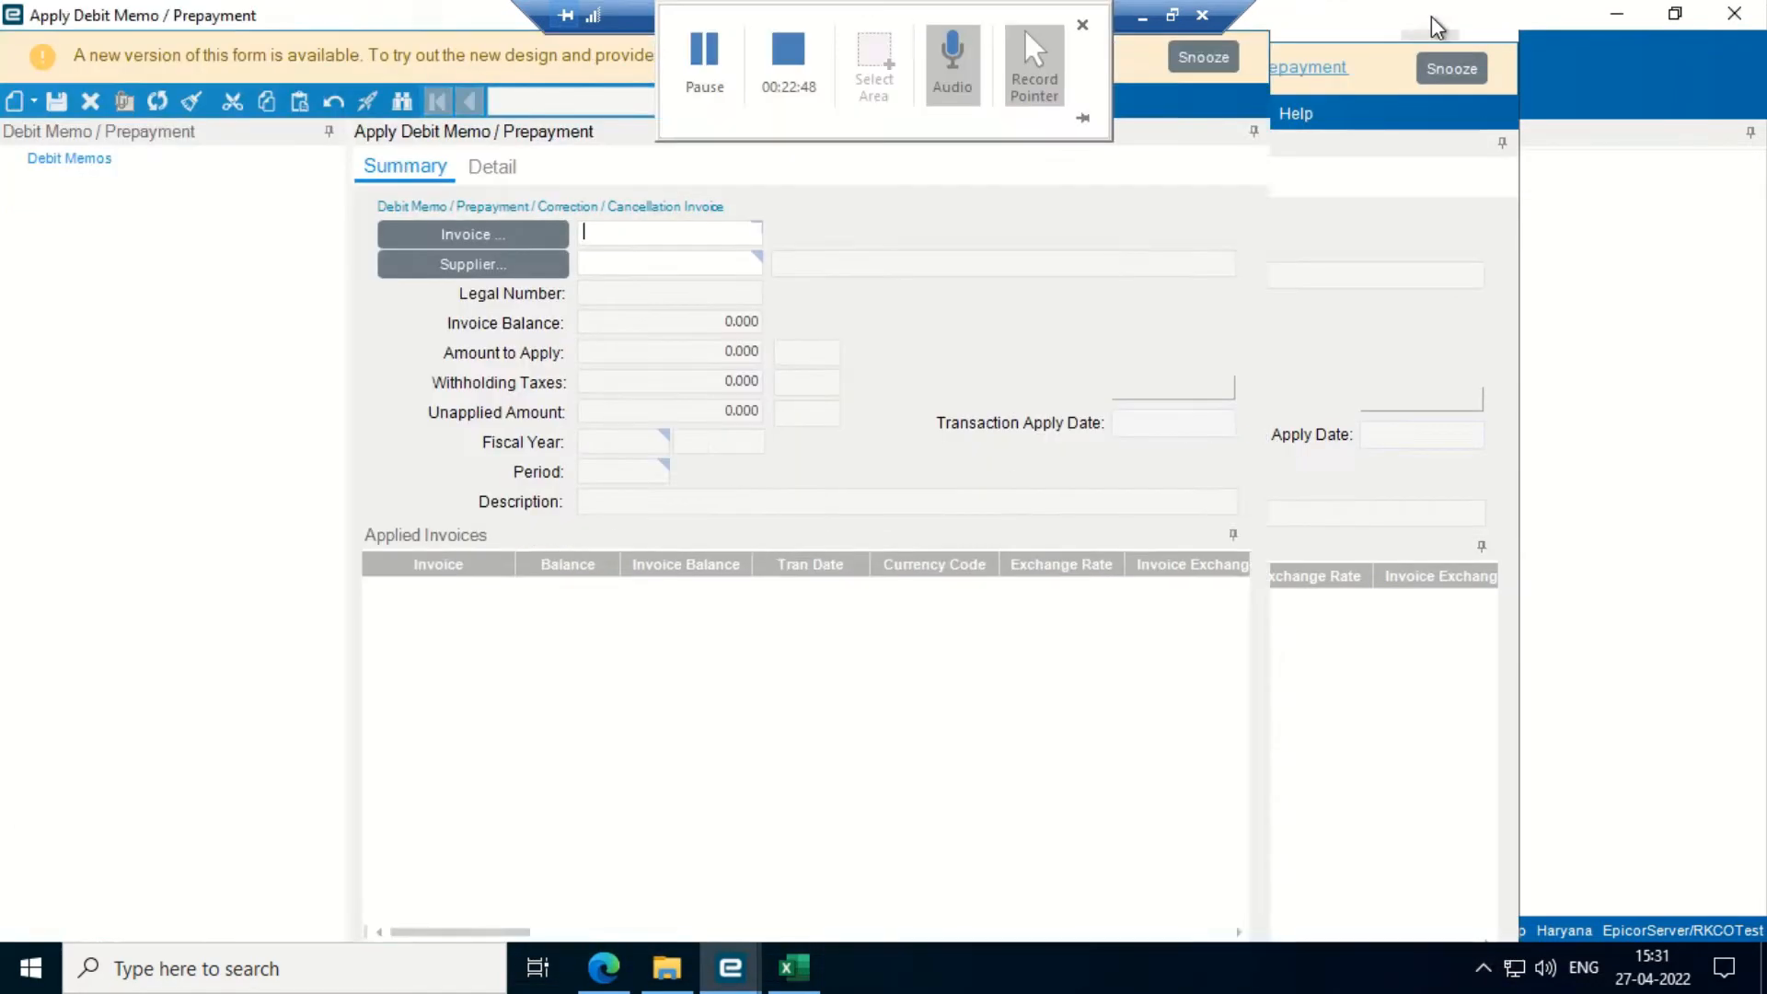
- Set supplier VEN00190, BURHANI SAFETY EQUIPMENTS, through the supplier search
left_click(464, 264)
left_click(1121, 179)
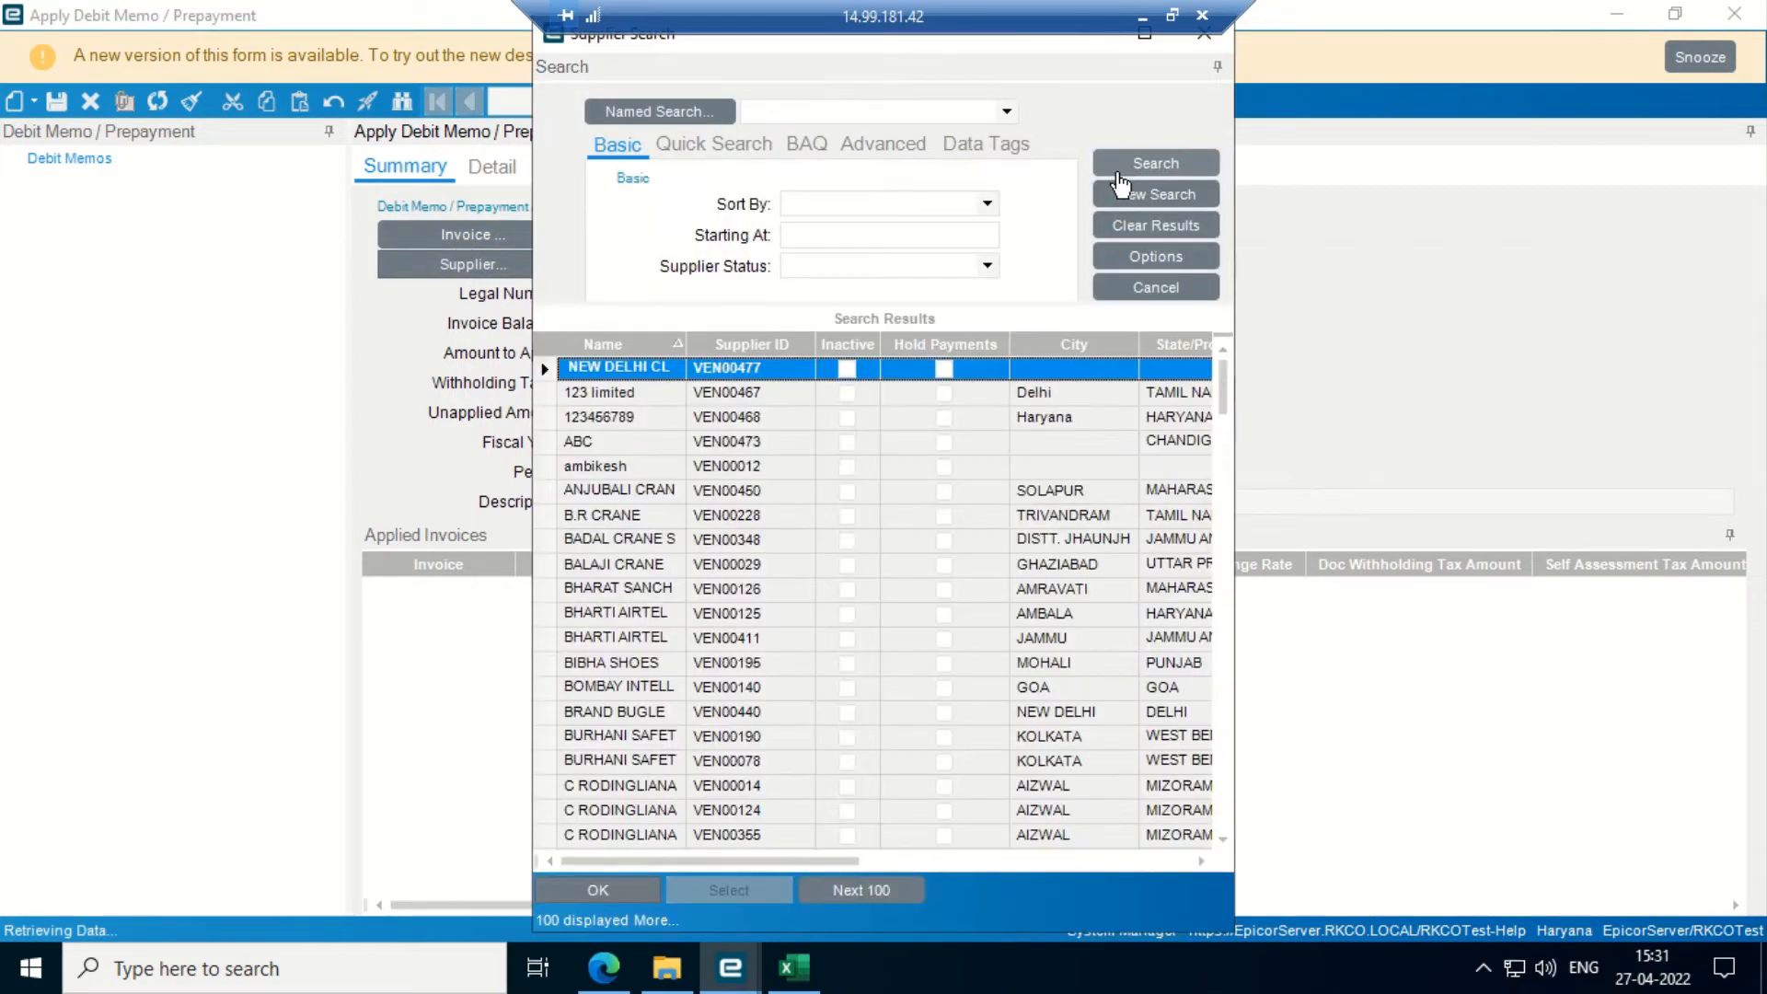
key("Down")
key("Down")
key("Down")
key("Down")
key("Down")
key("Down")
key("Down")
key("Down")
key("Down")
key("Down")
key("Down")
key("Down")
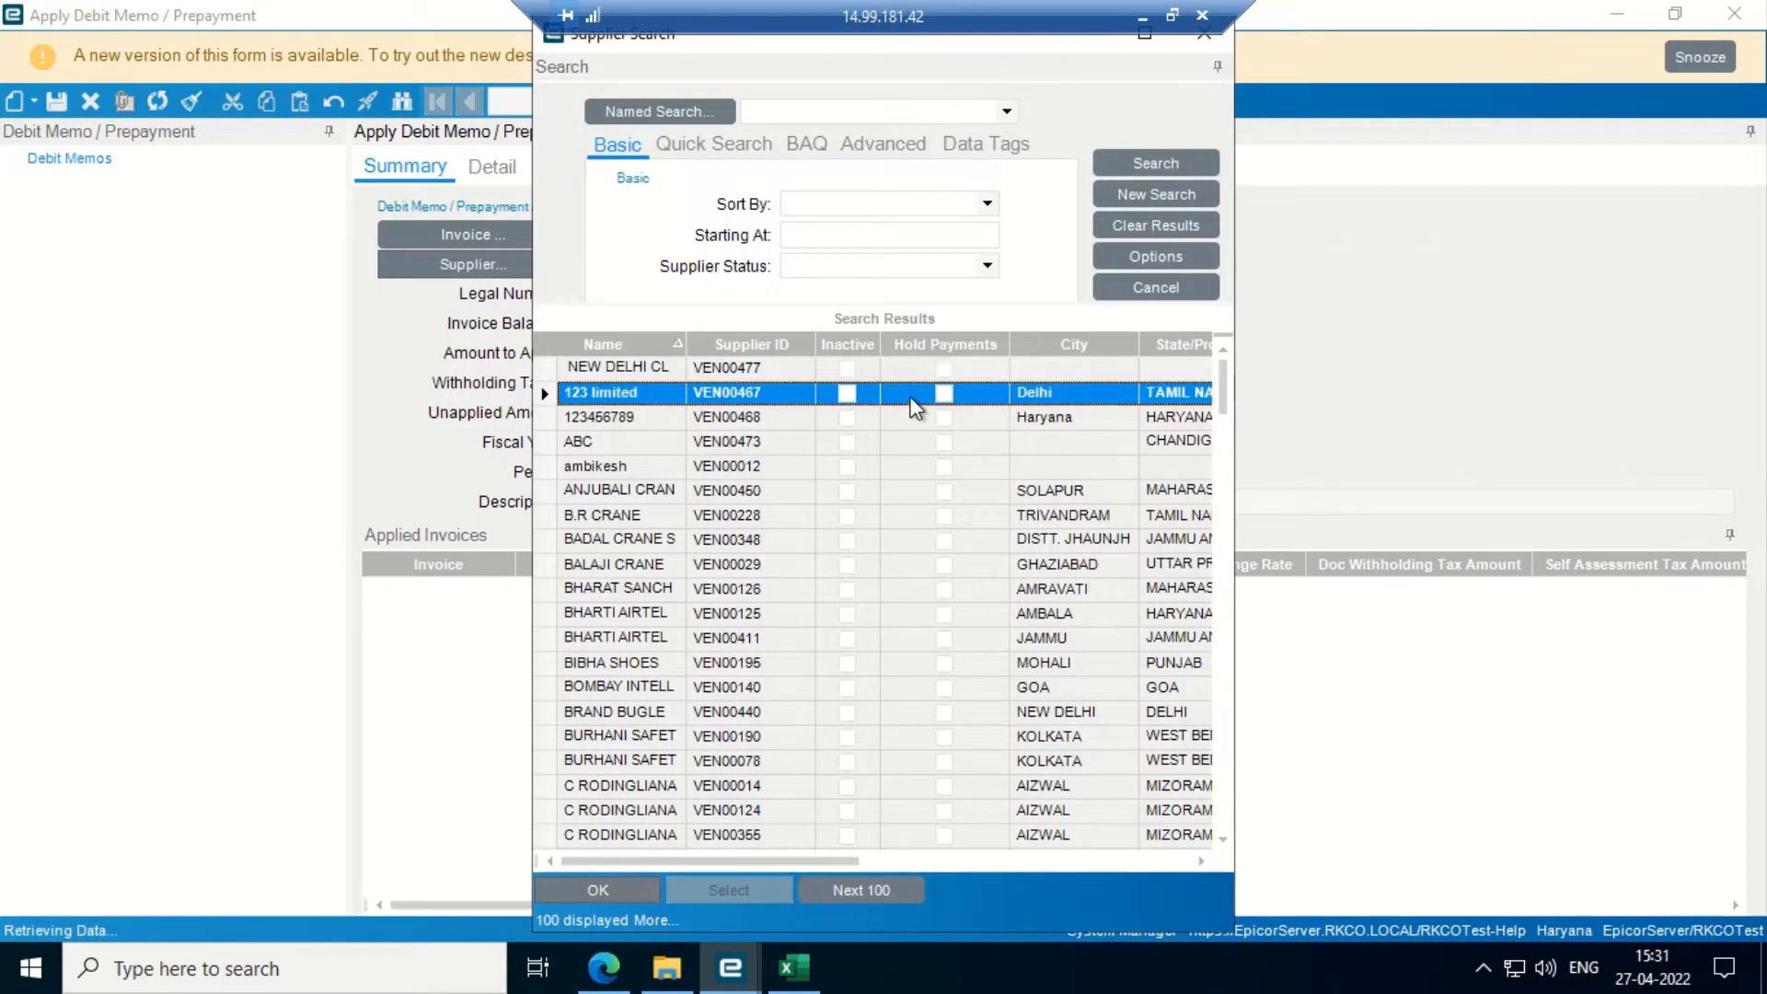
key("Down")
key("Down")
key("Down")
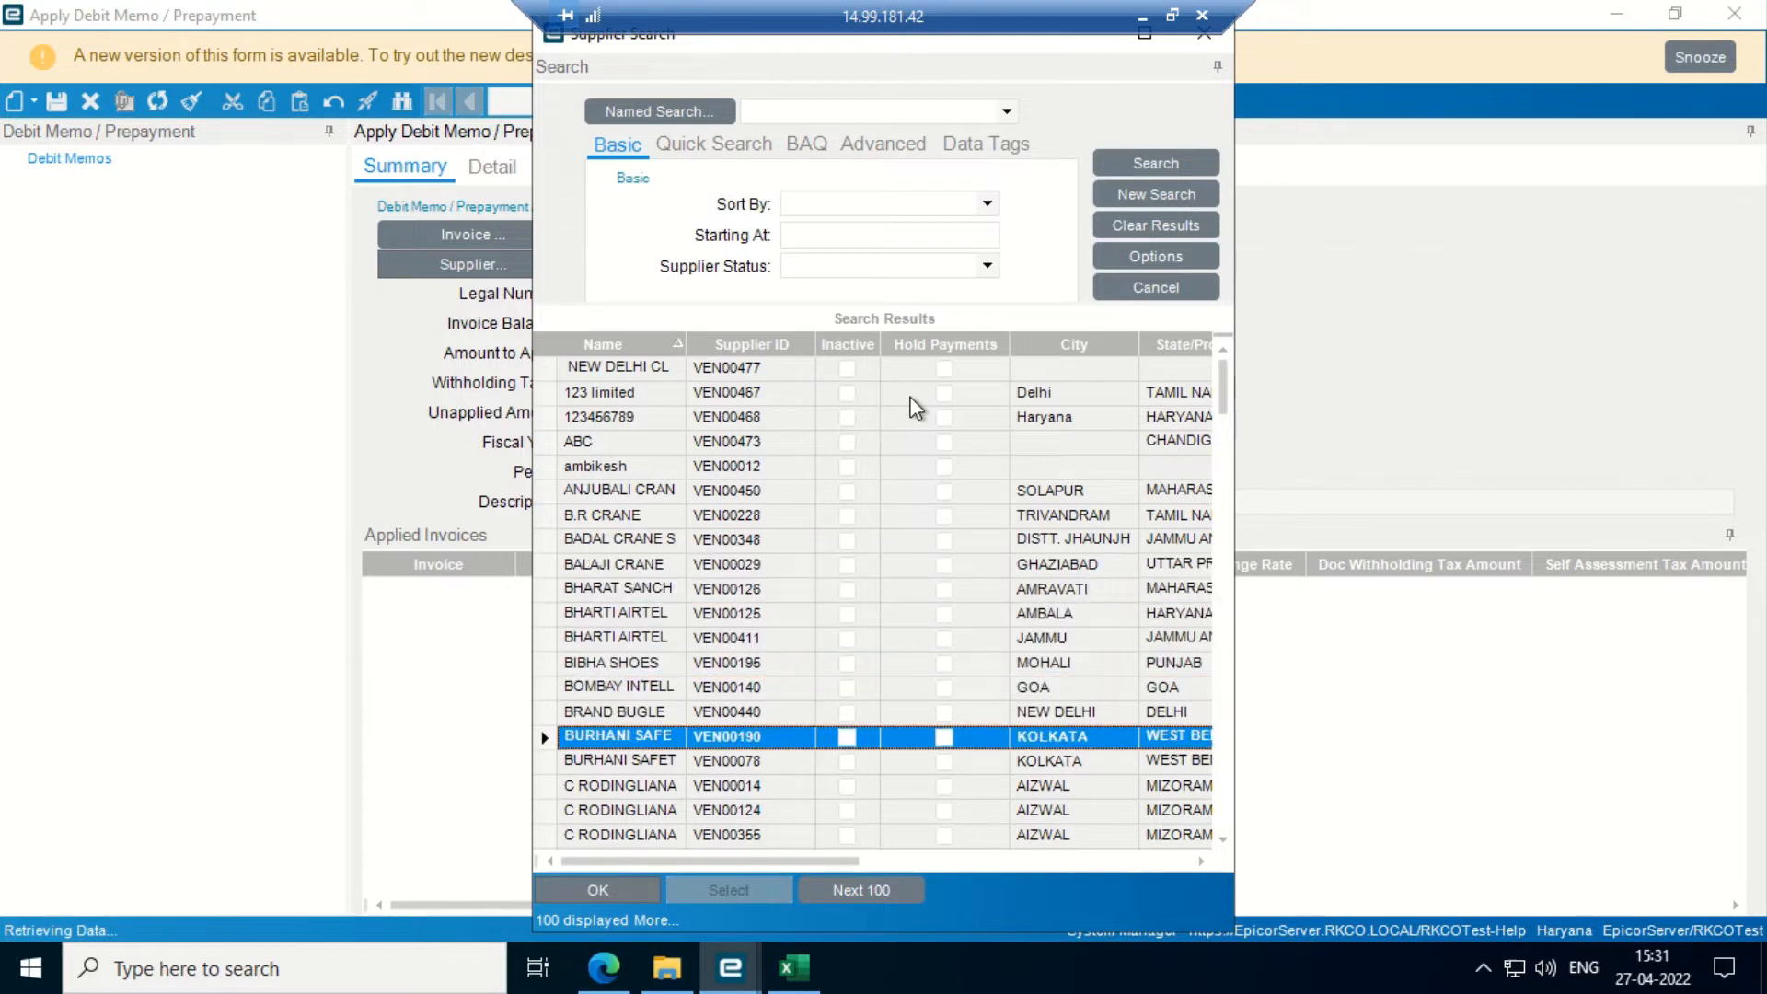
key("Return")
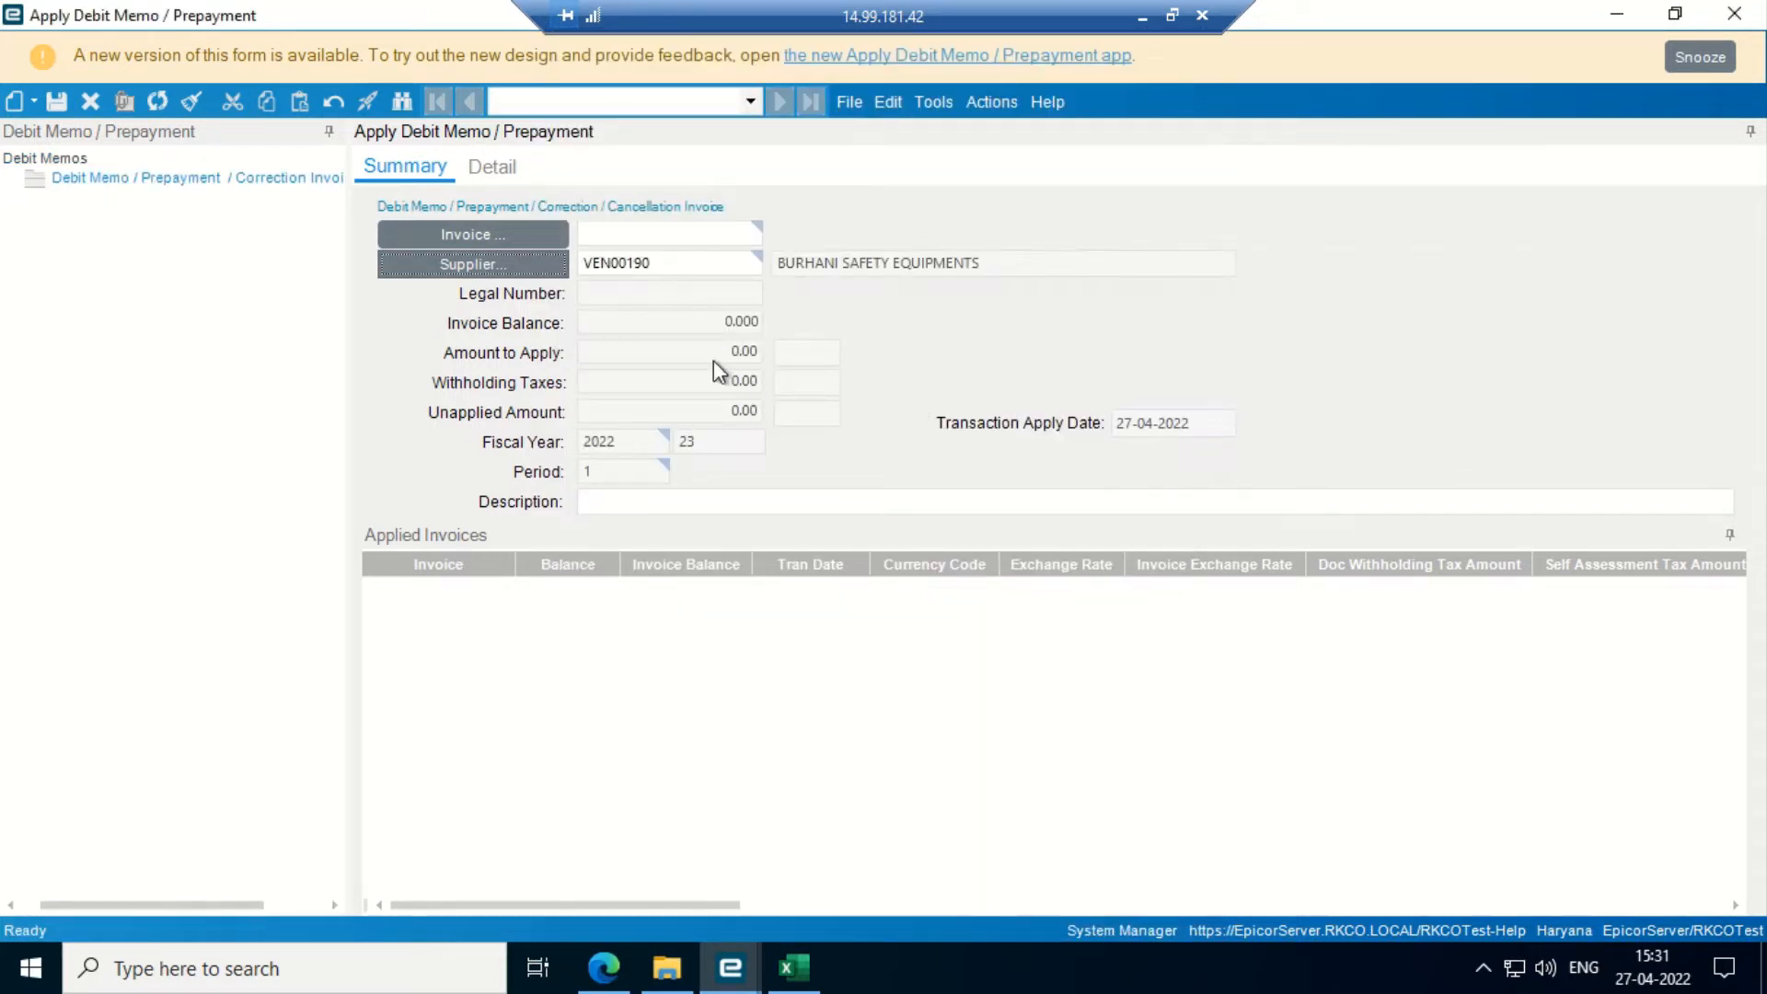
left_click(526, 235)
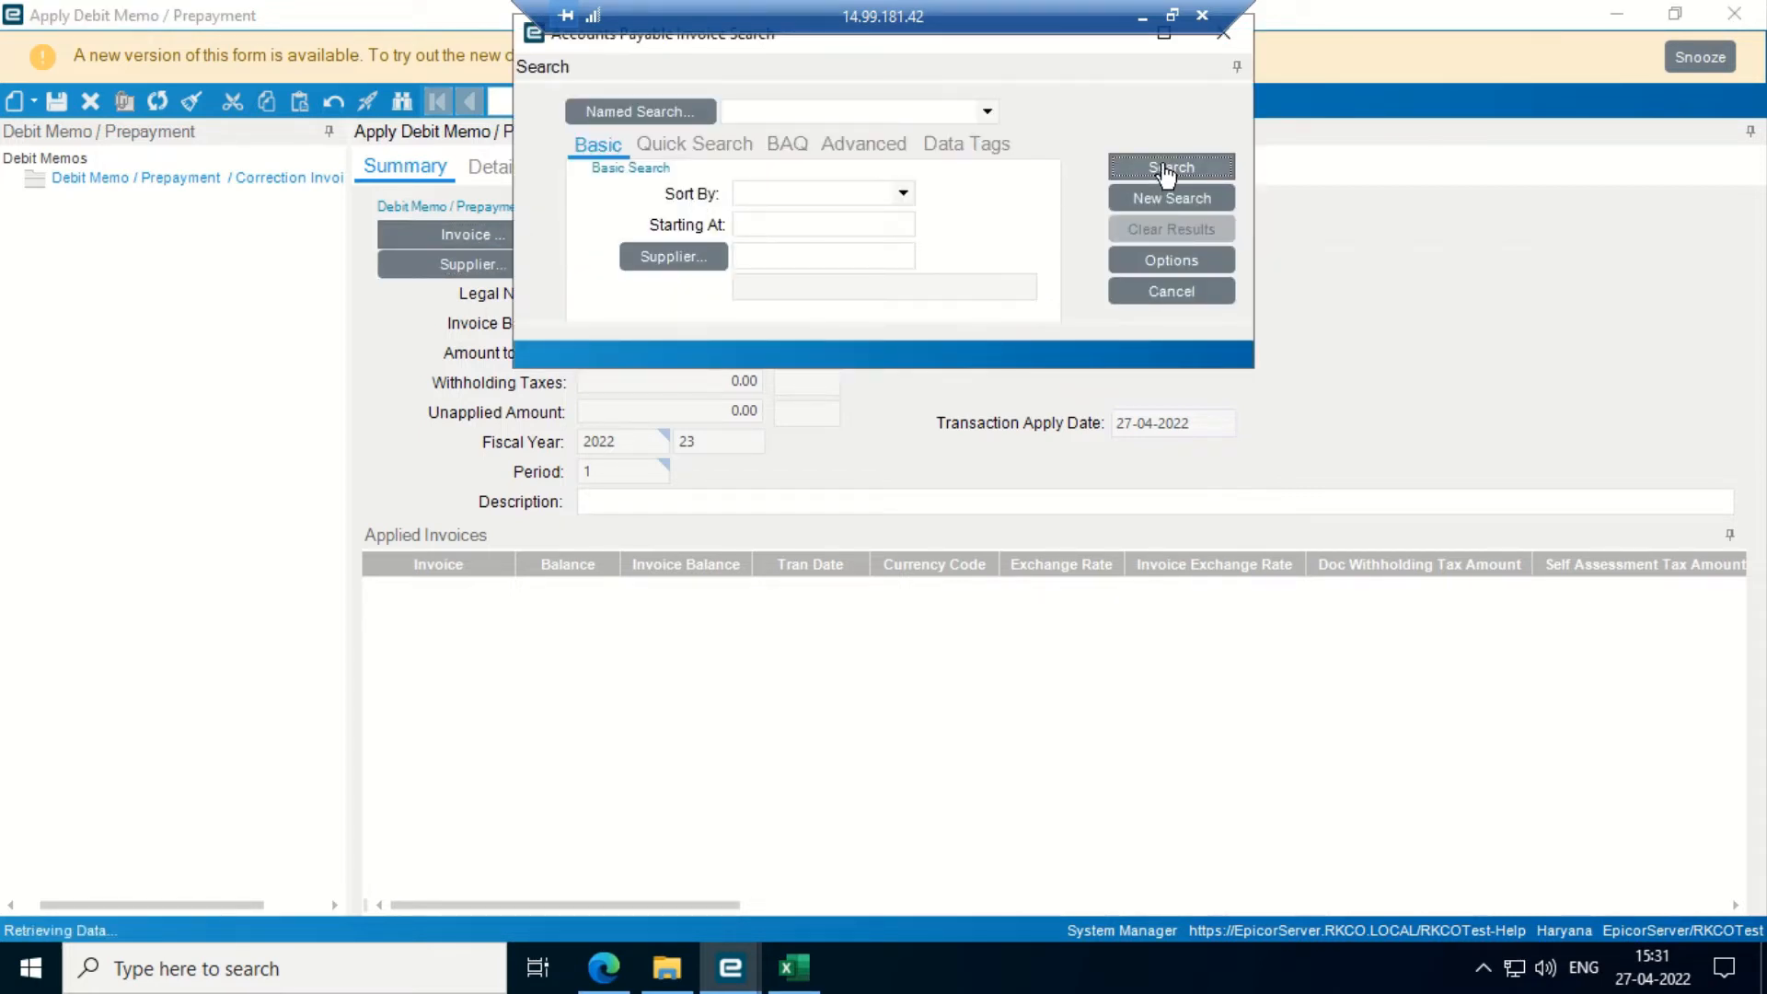
- Load the VEN00190 debit memo with 105,000.00 to apply and review its details
left_click(1165, 171)
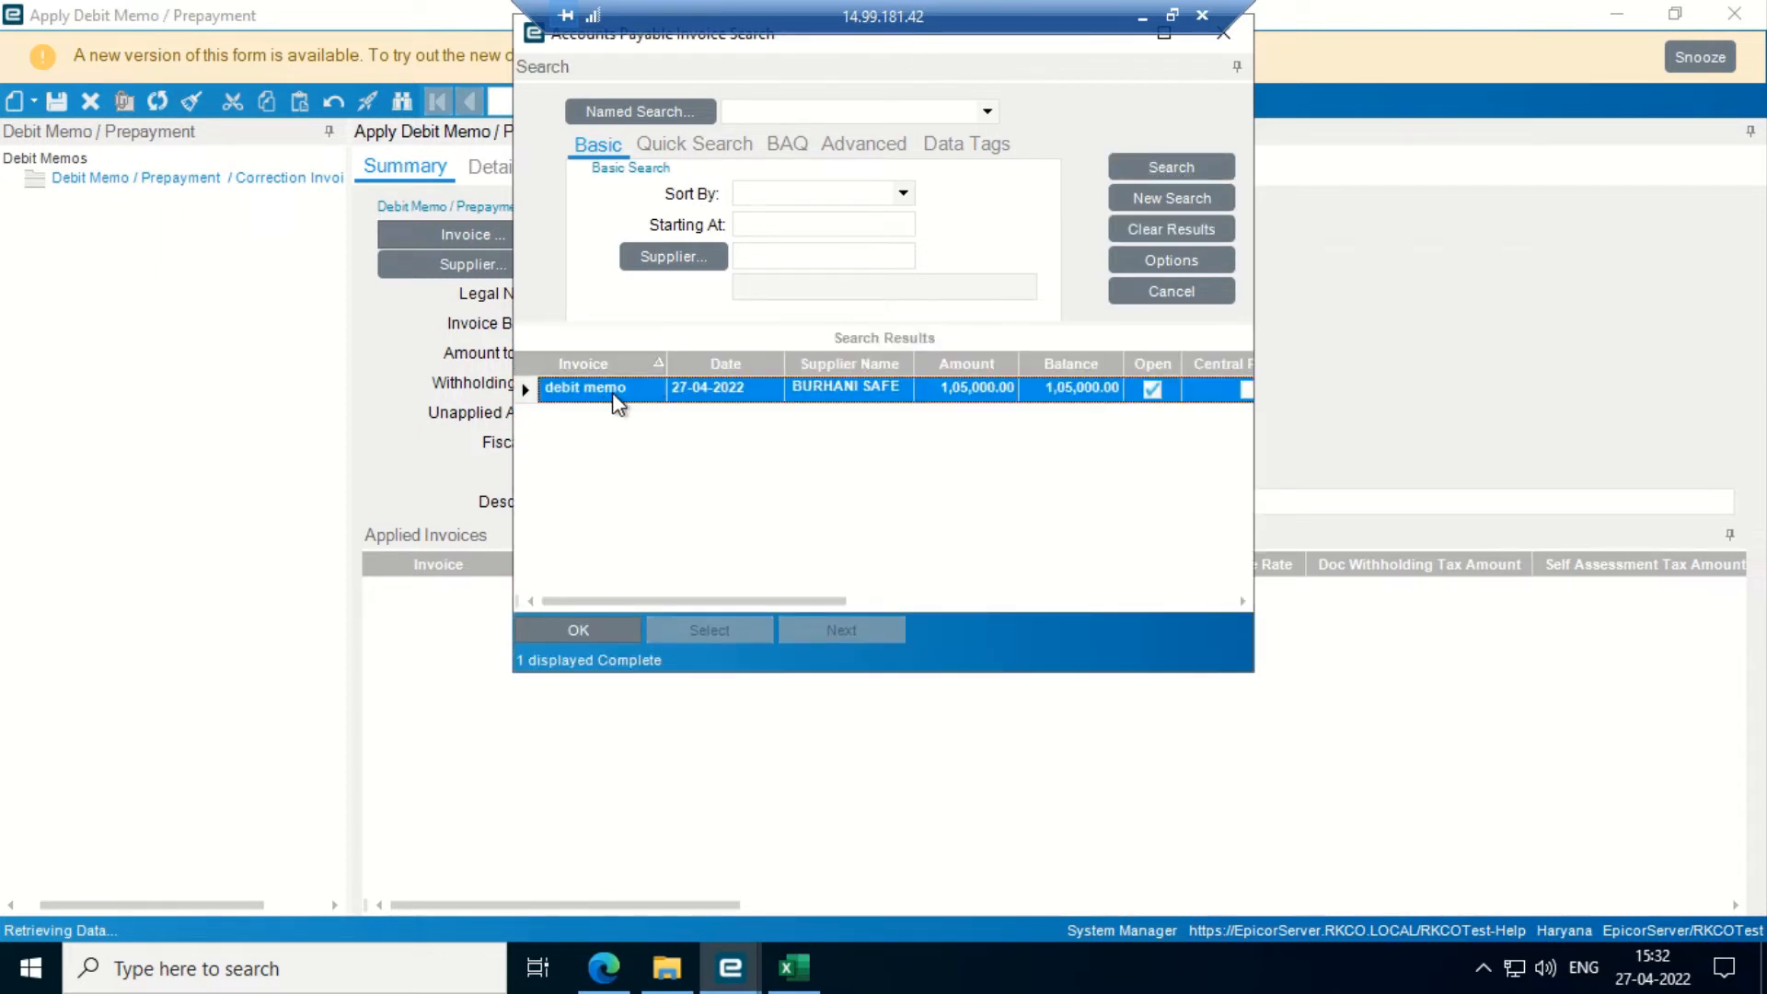
left_click(577, 629)
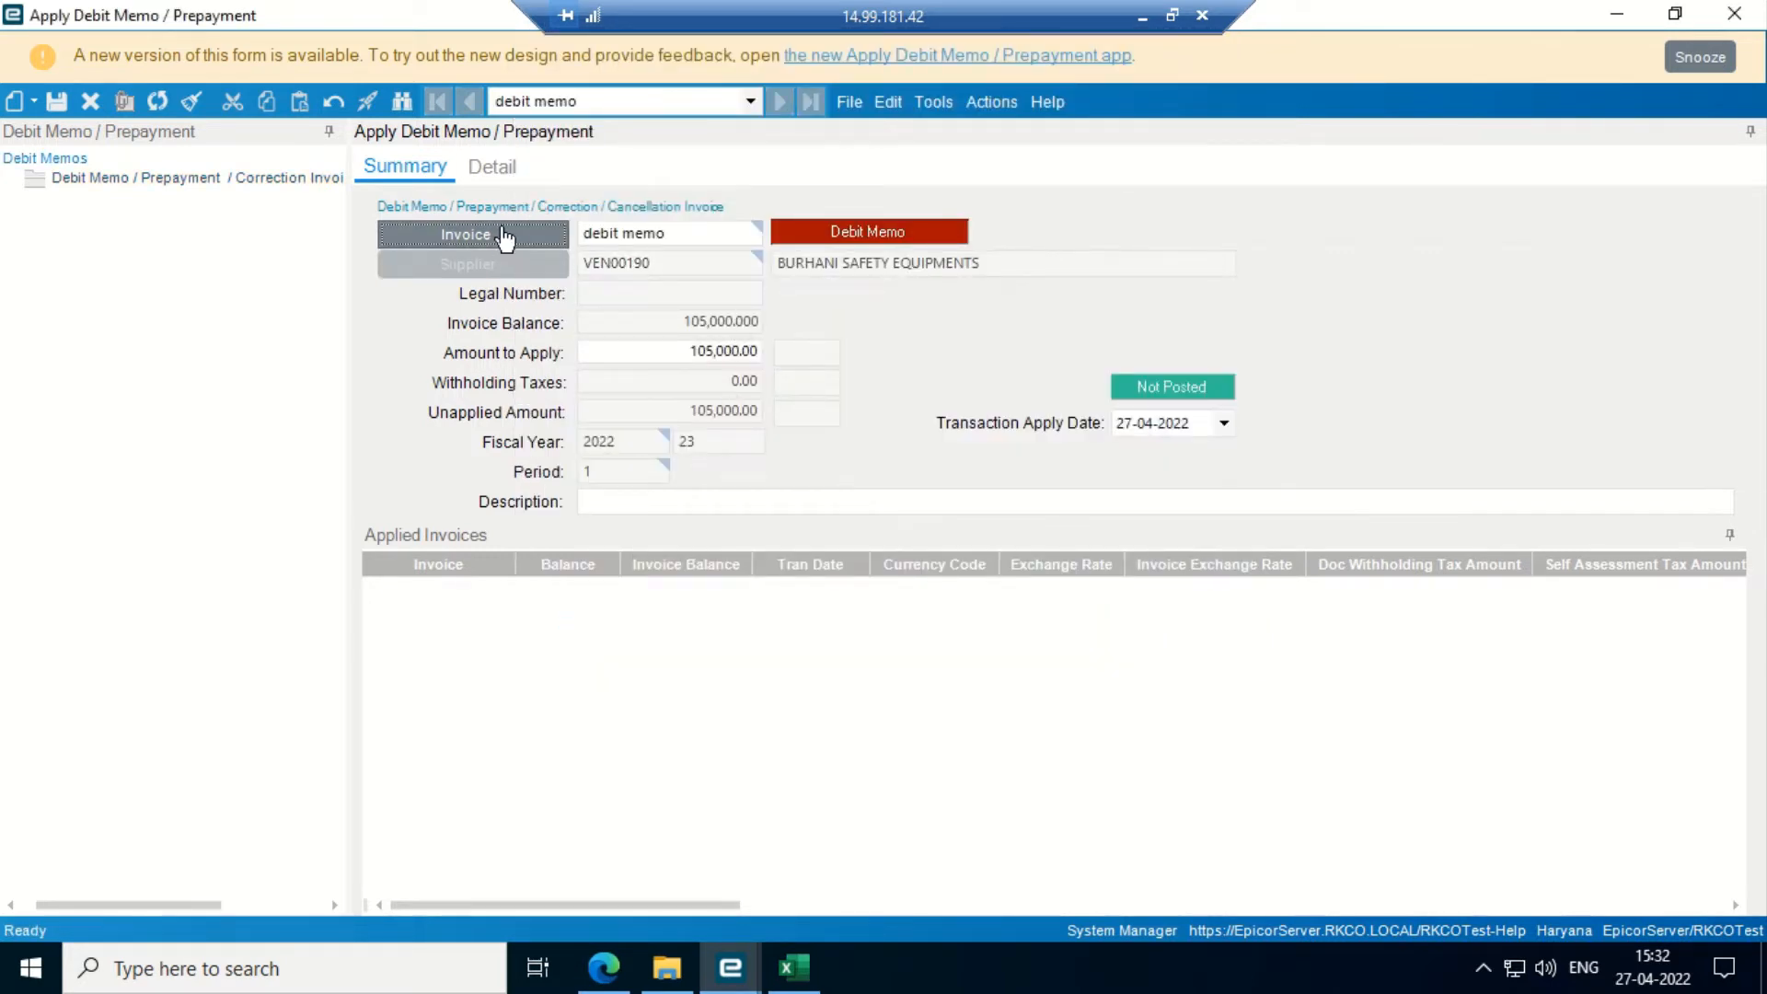
left_click(482, 170)
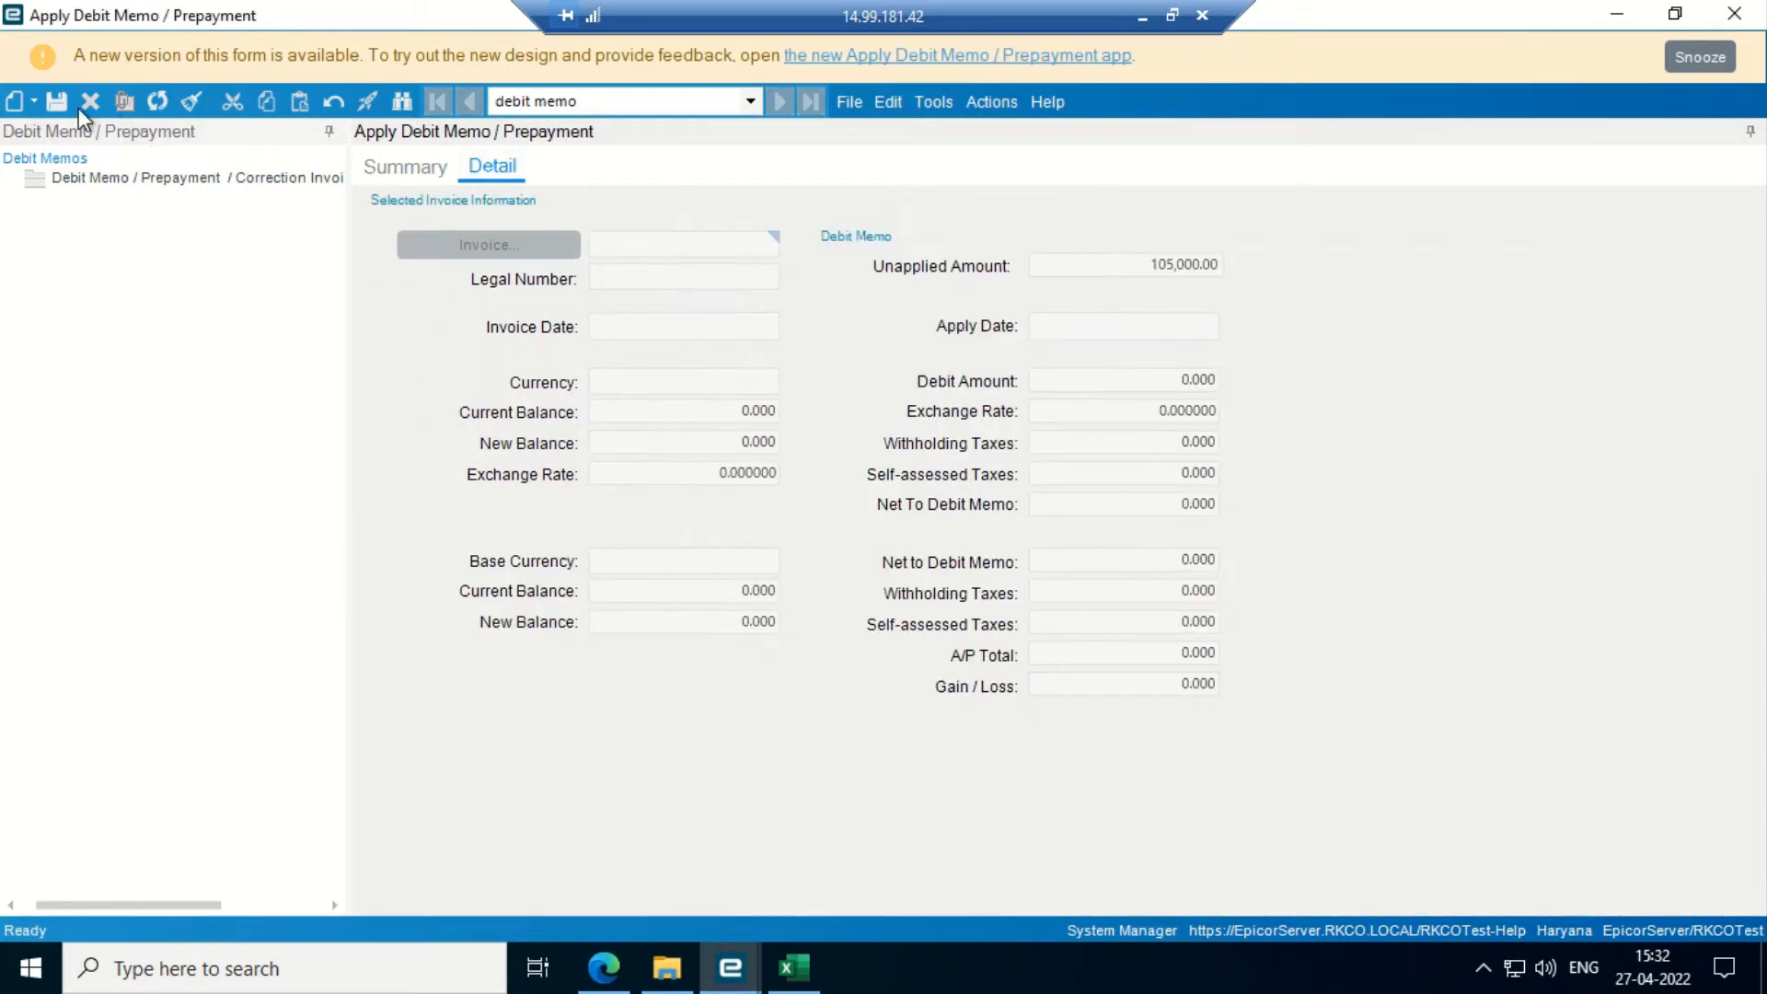
left_click(34, 103)
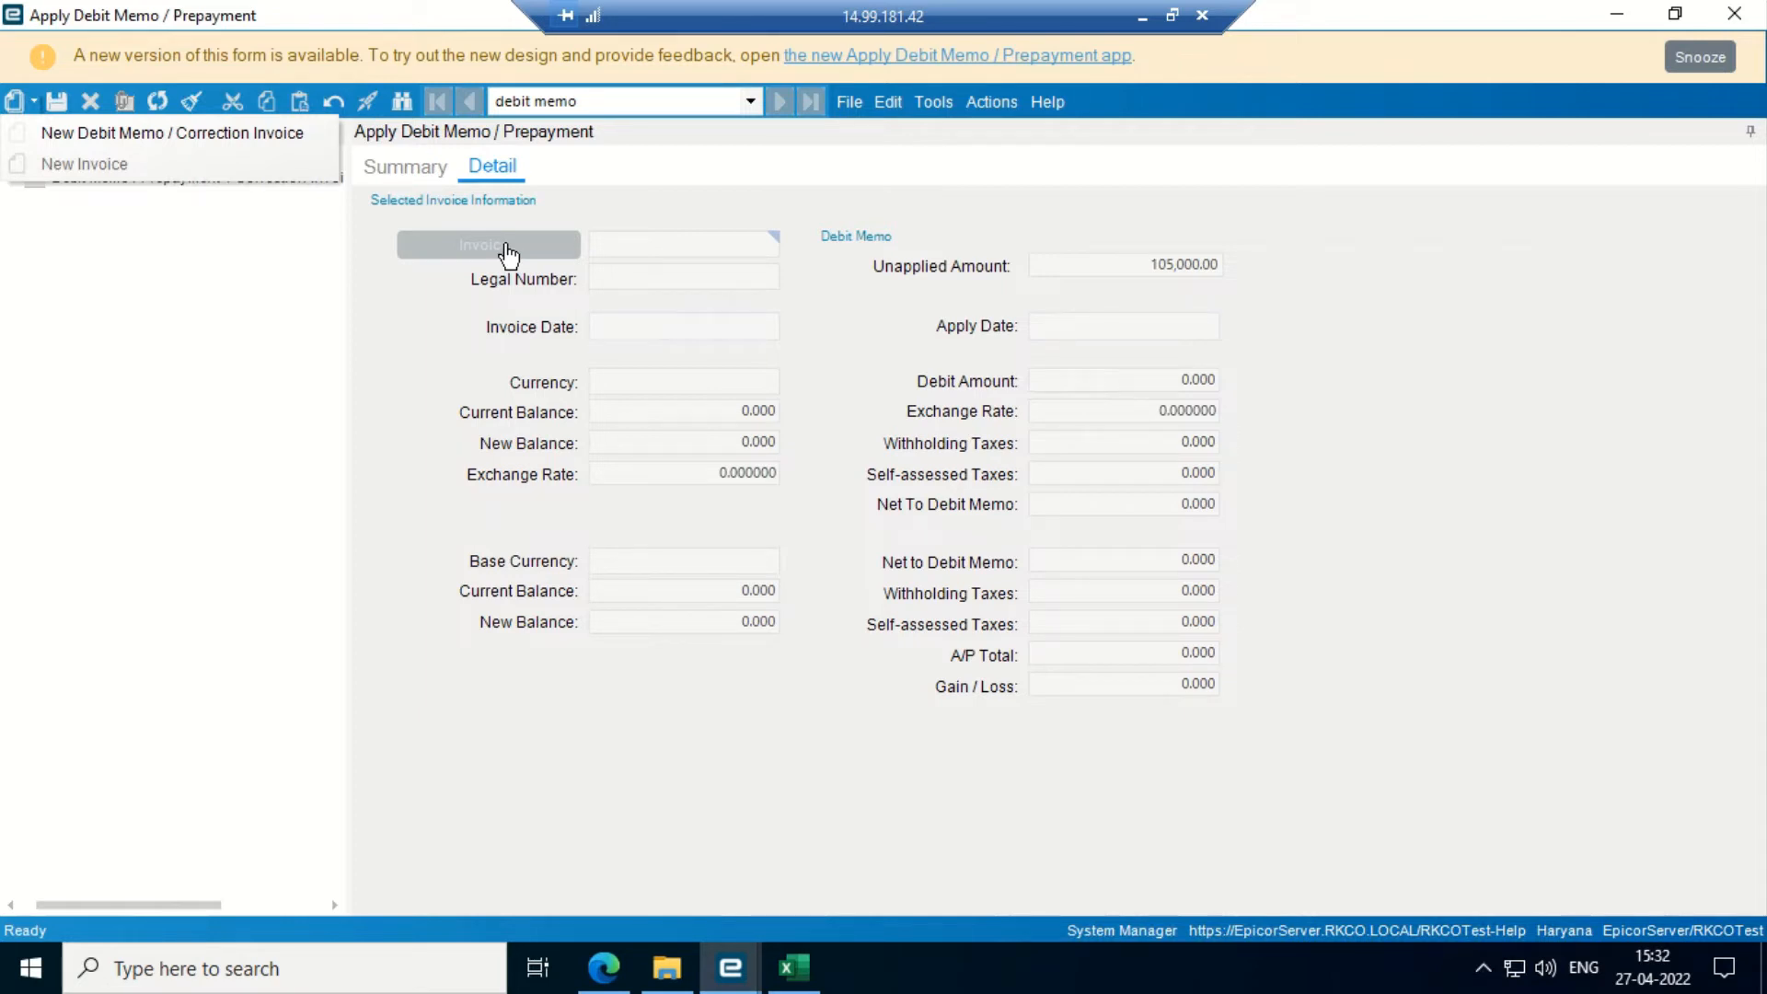
left_click(280, 286)
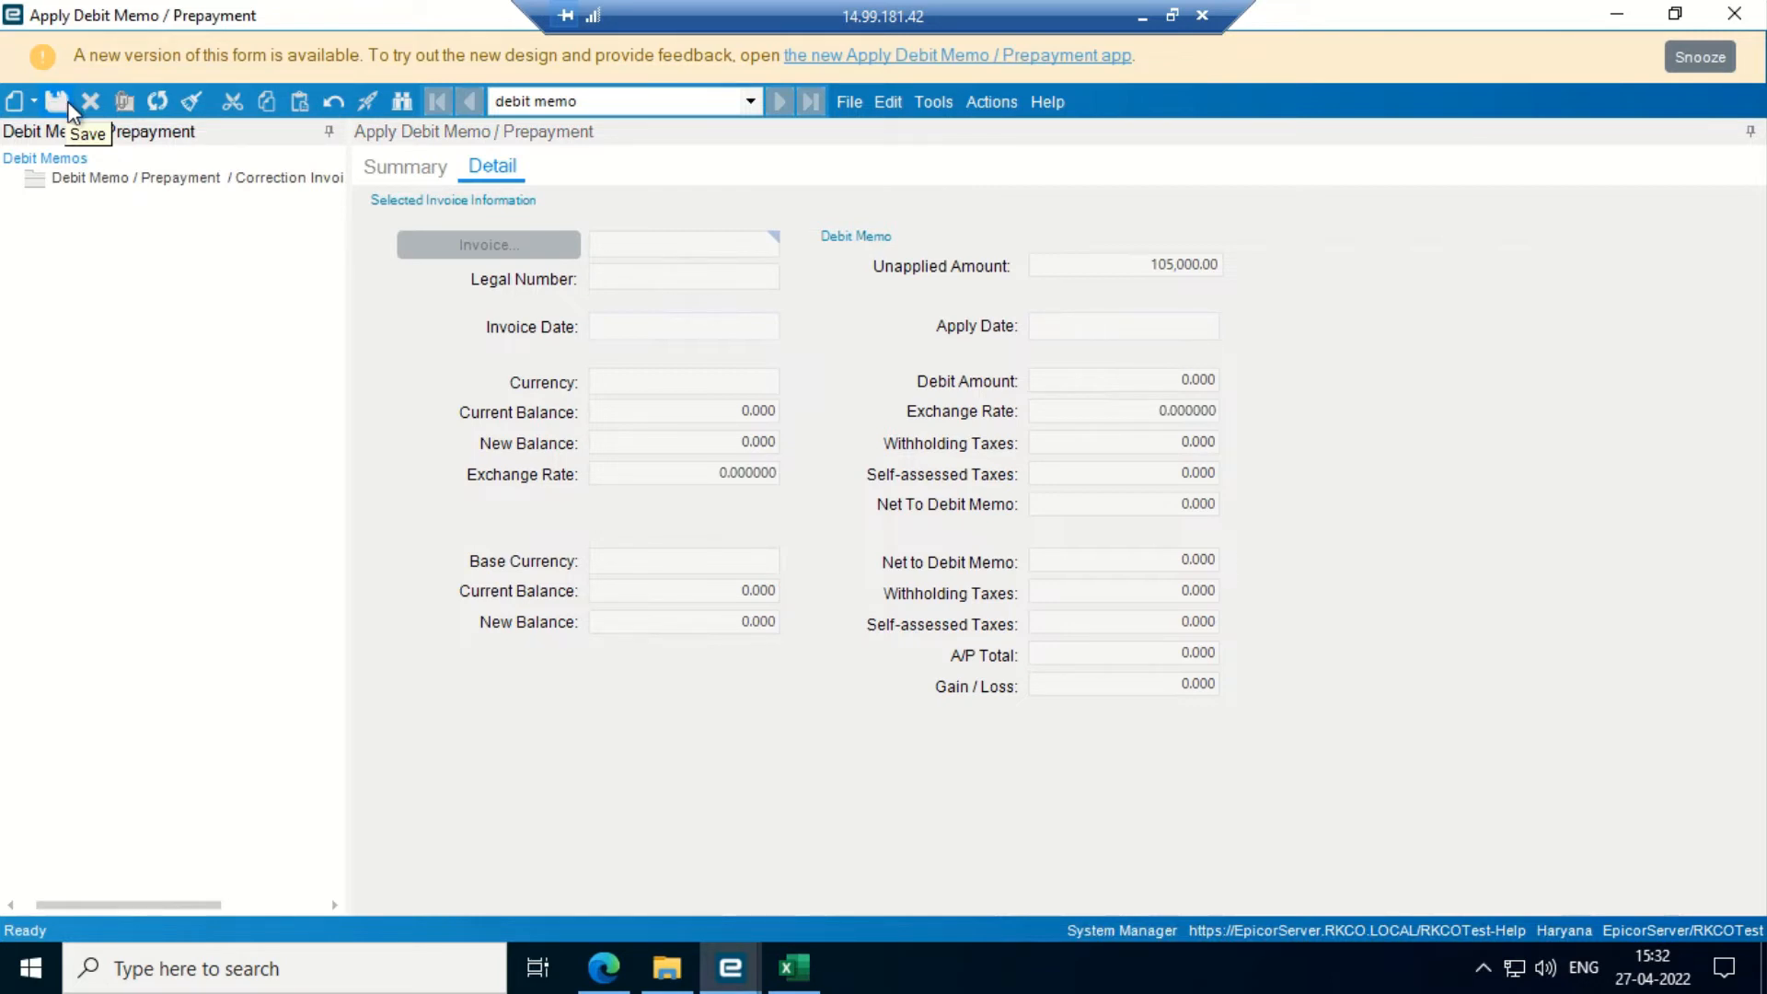
left_click(372, 171)
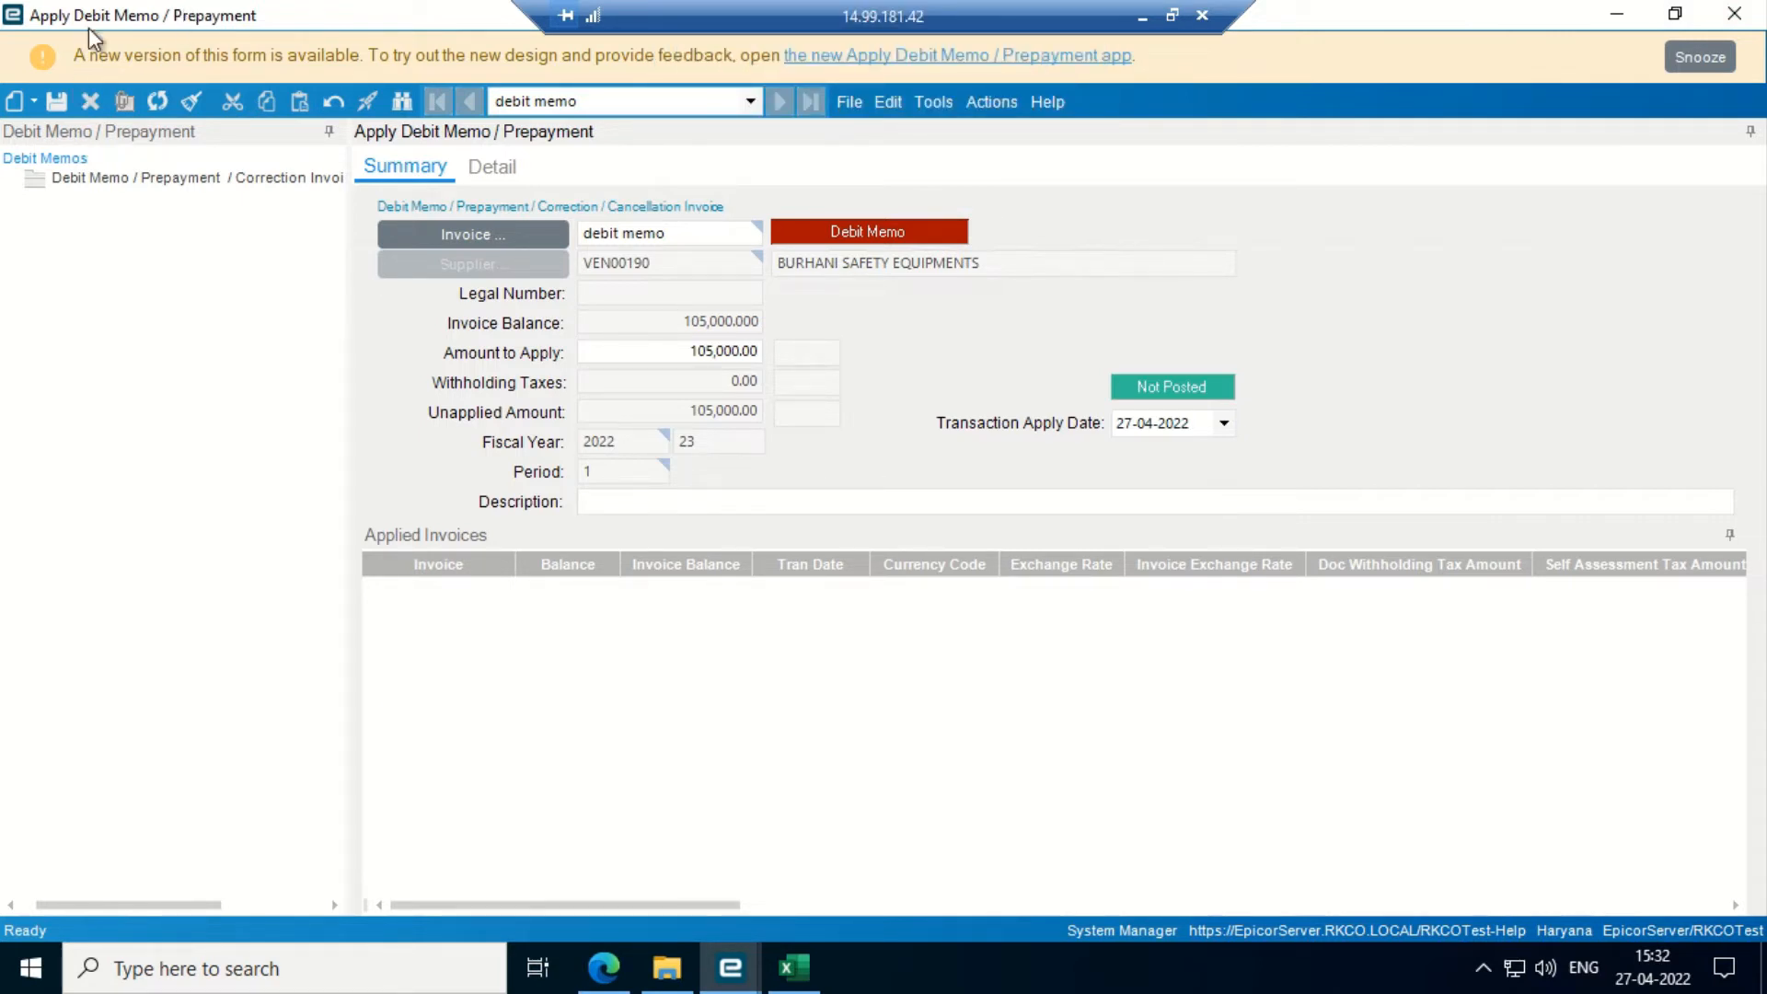
- Close Apply Debit Memo and review the Apply Debit memo/Prepayment rows in the AP UAT script
left_click(1734, 13)
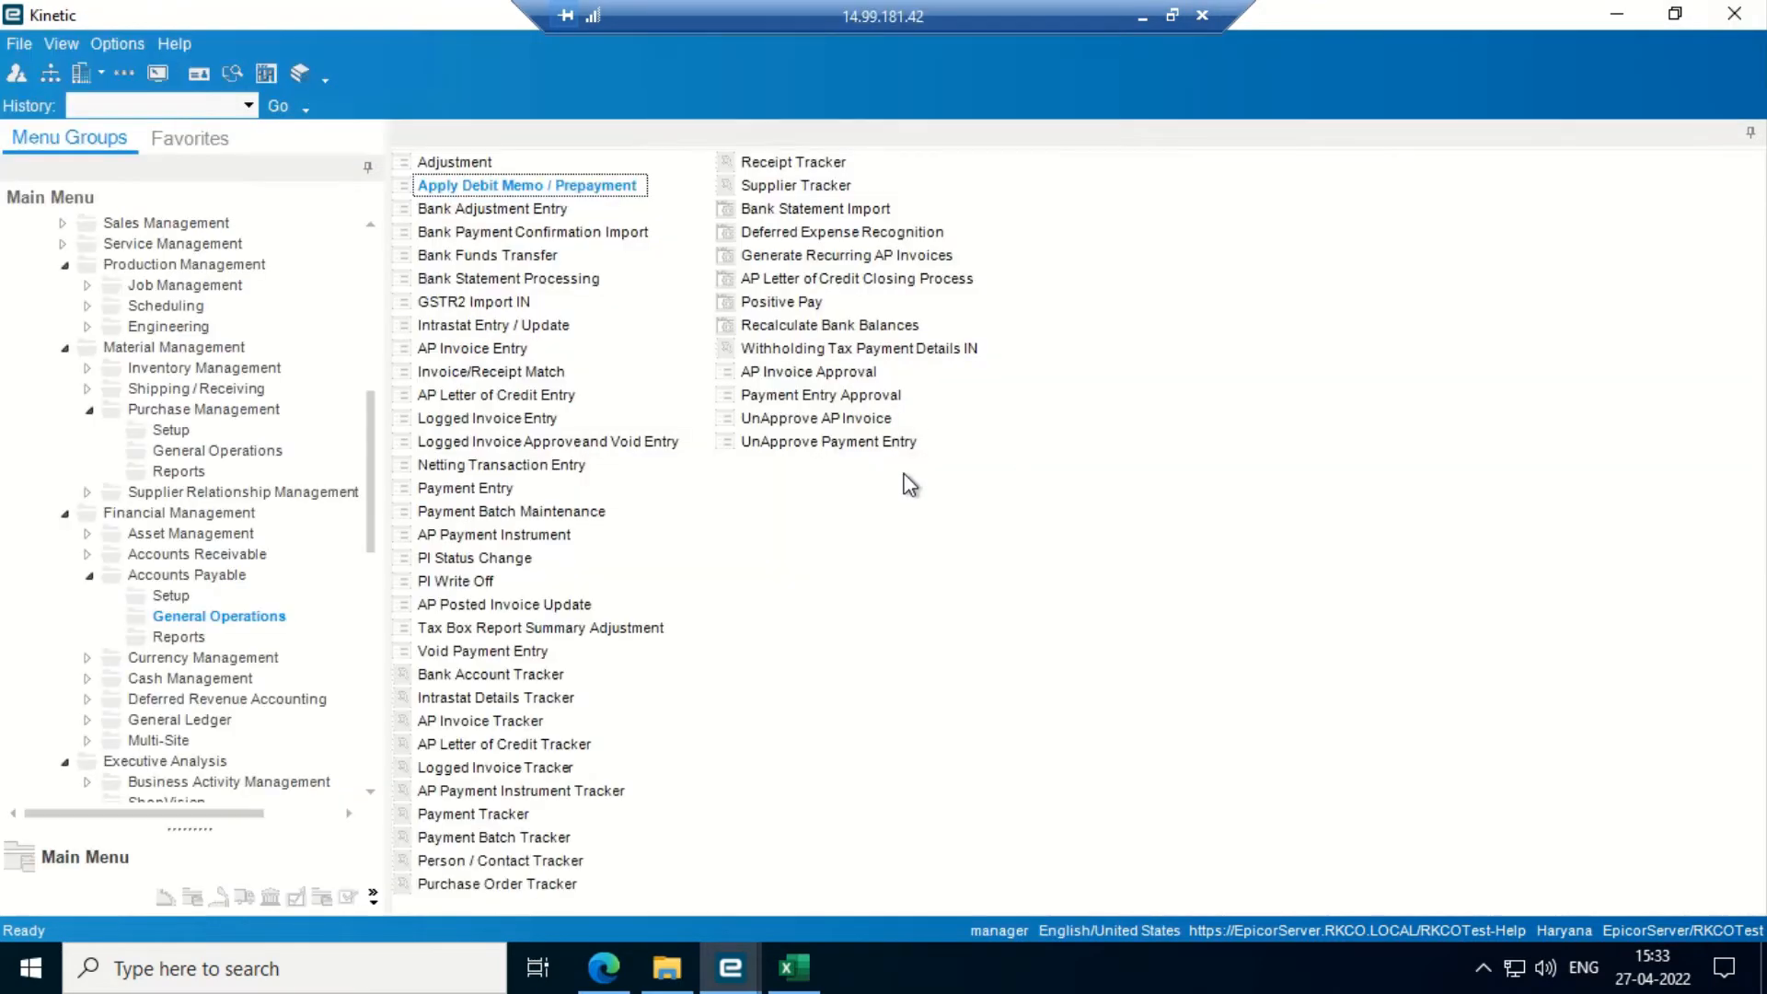
left_click(793, 968)
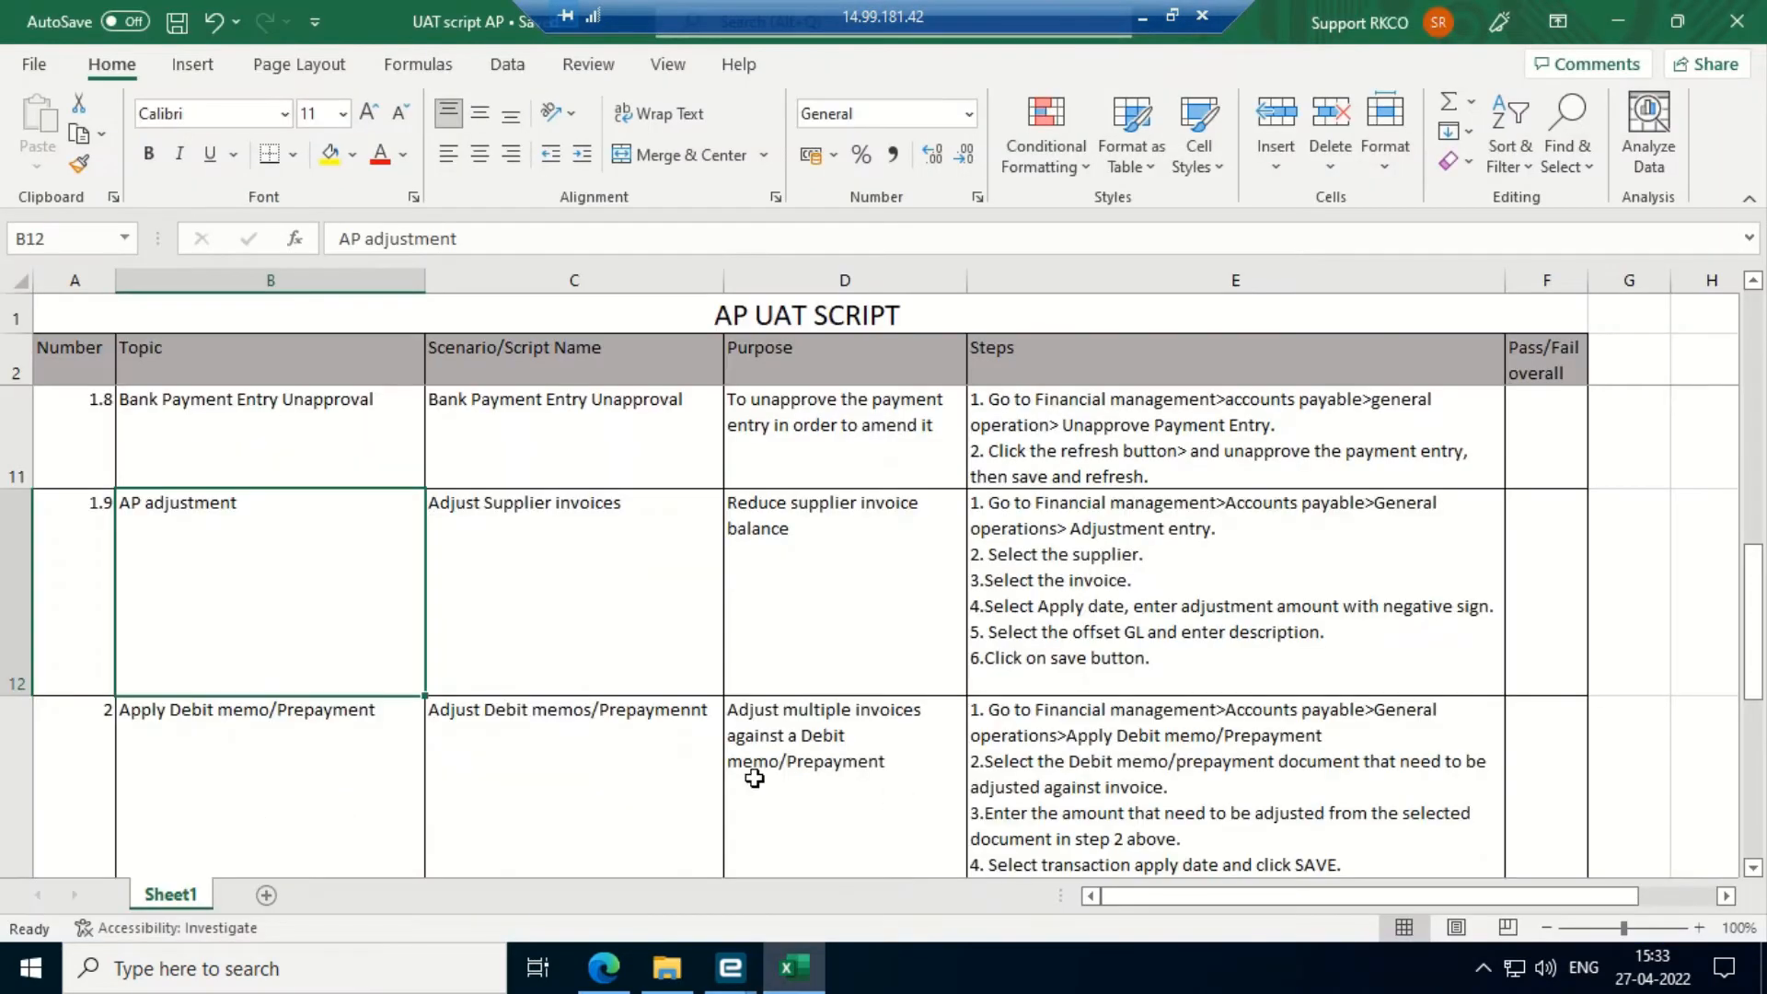
key("Down")
key("Down")
key("Down")
key("Down")
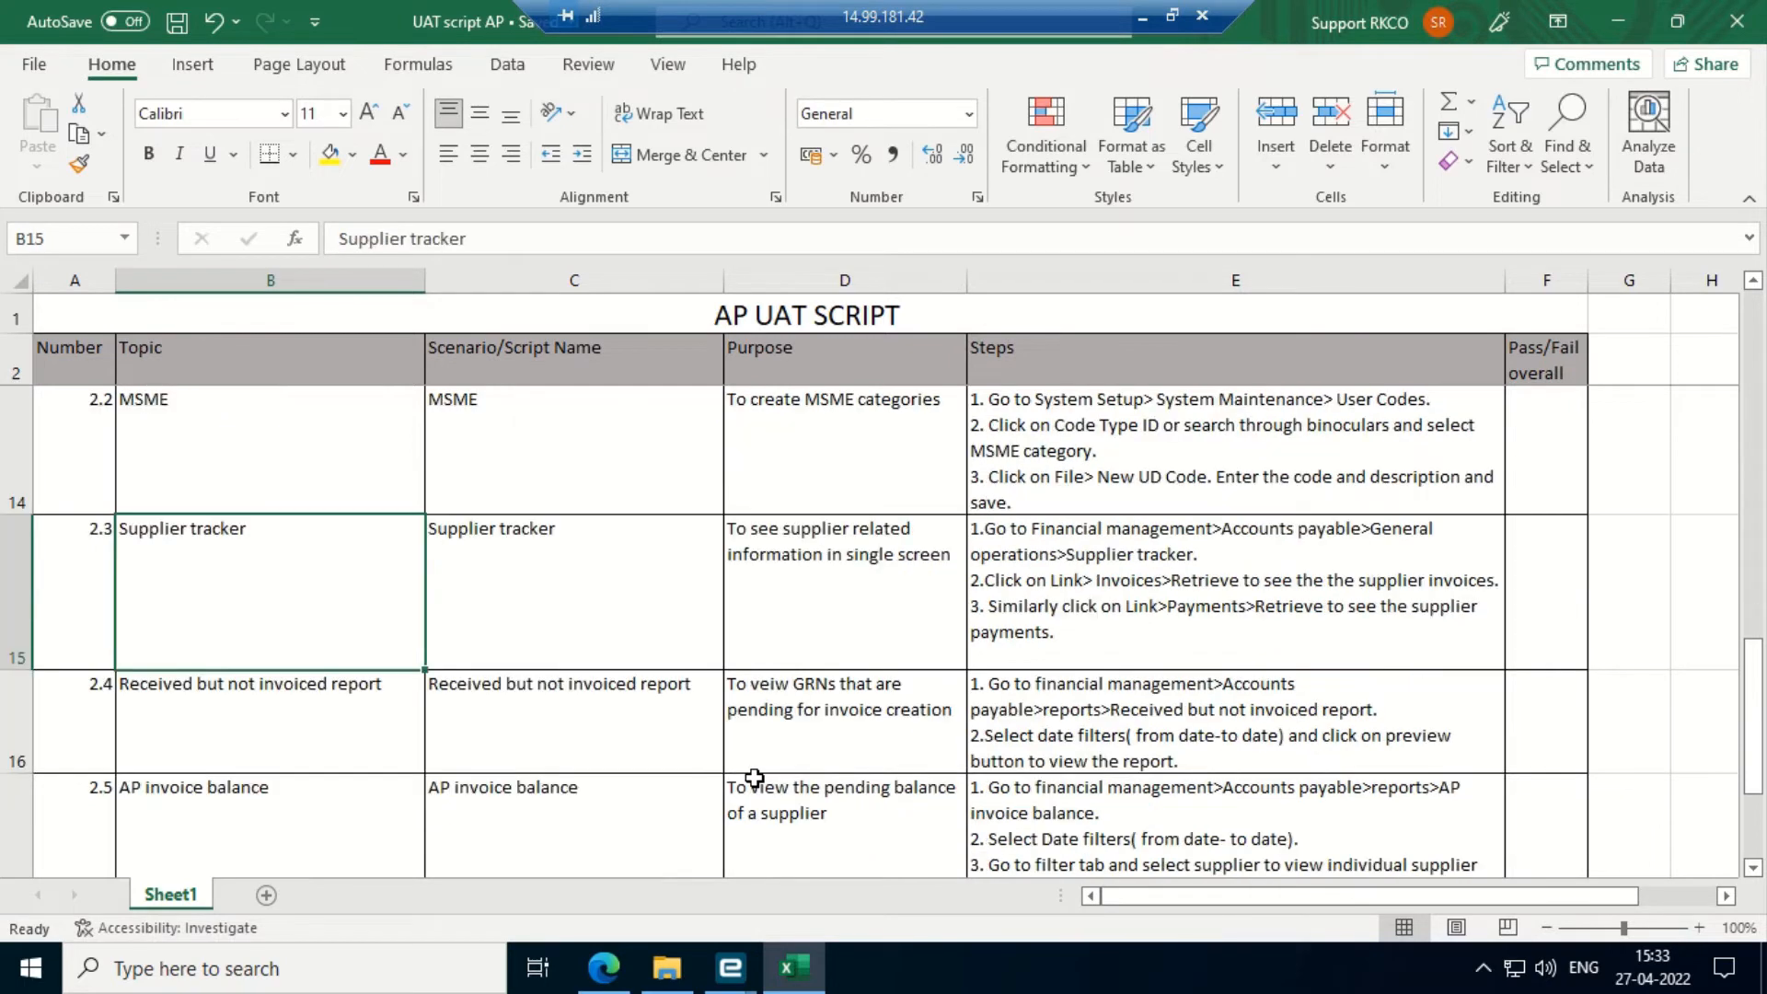
key("Down")
key("Down")
key("Down")
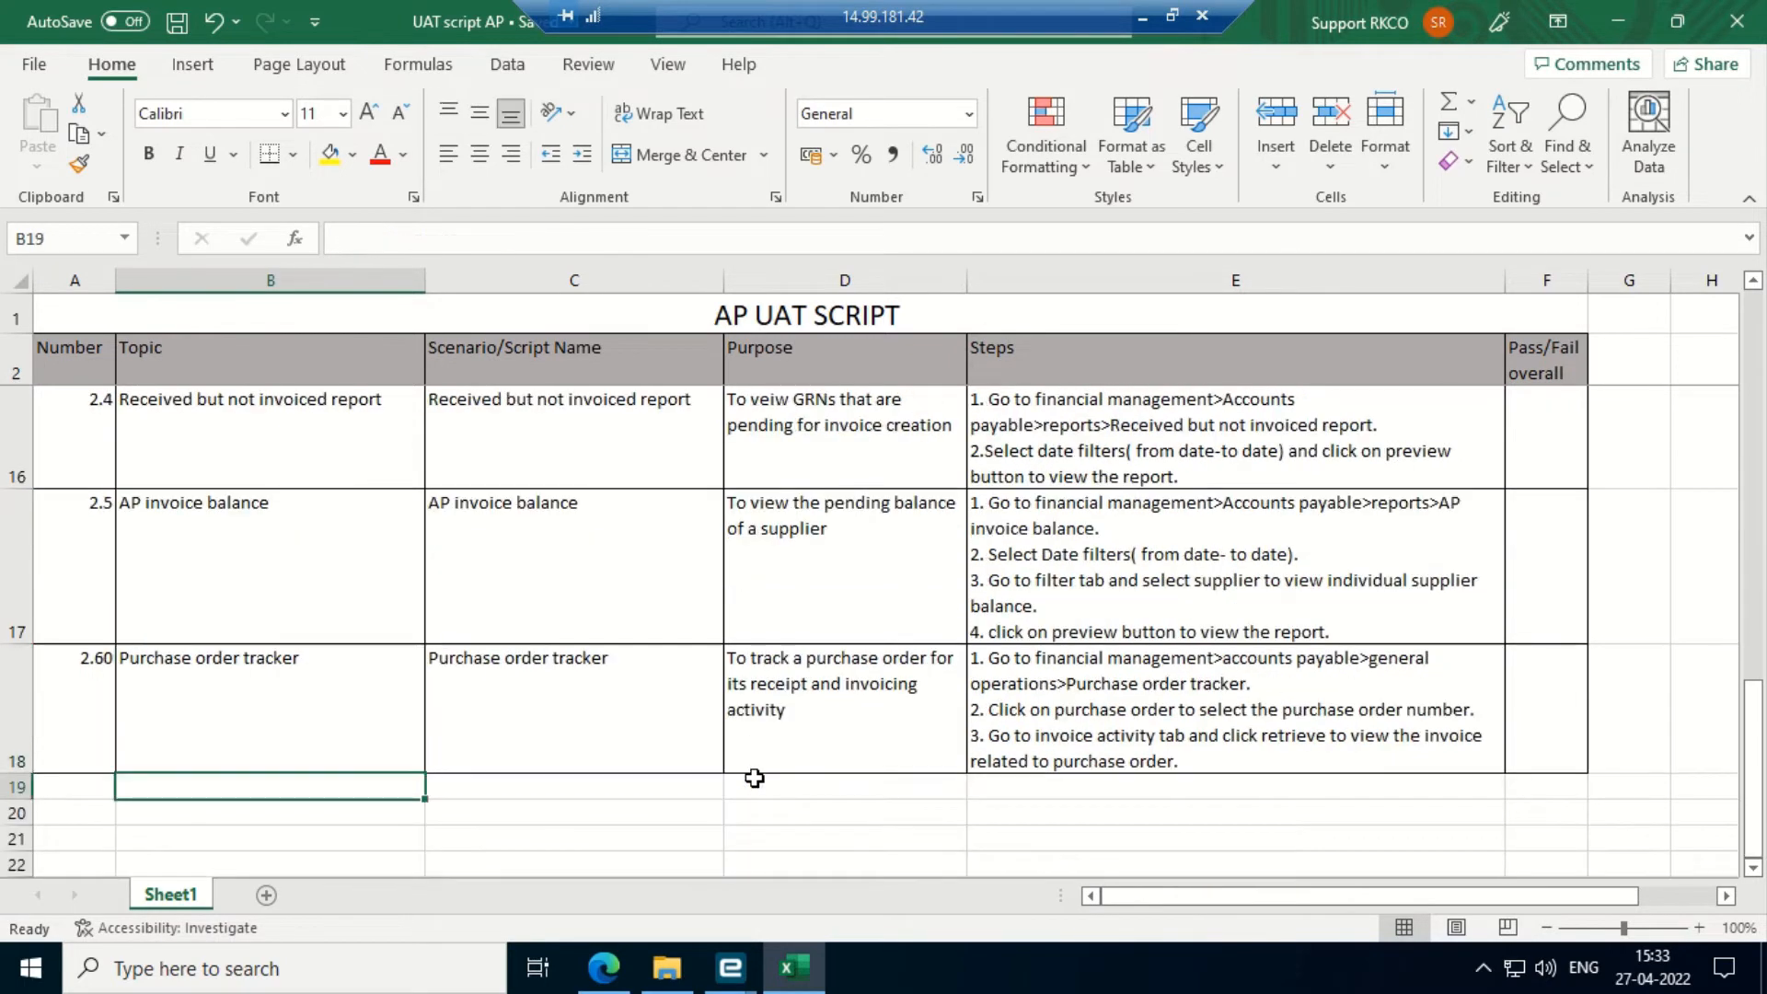
key("Up")
key("Up")
key("Up")
key("Up")
key("Up")
key("Up")
key("Up")
key("Down")
key("Down")
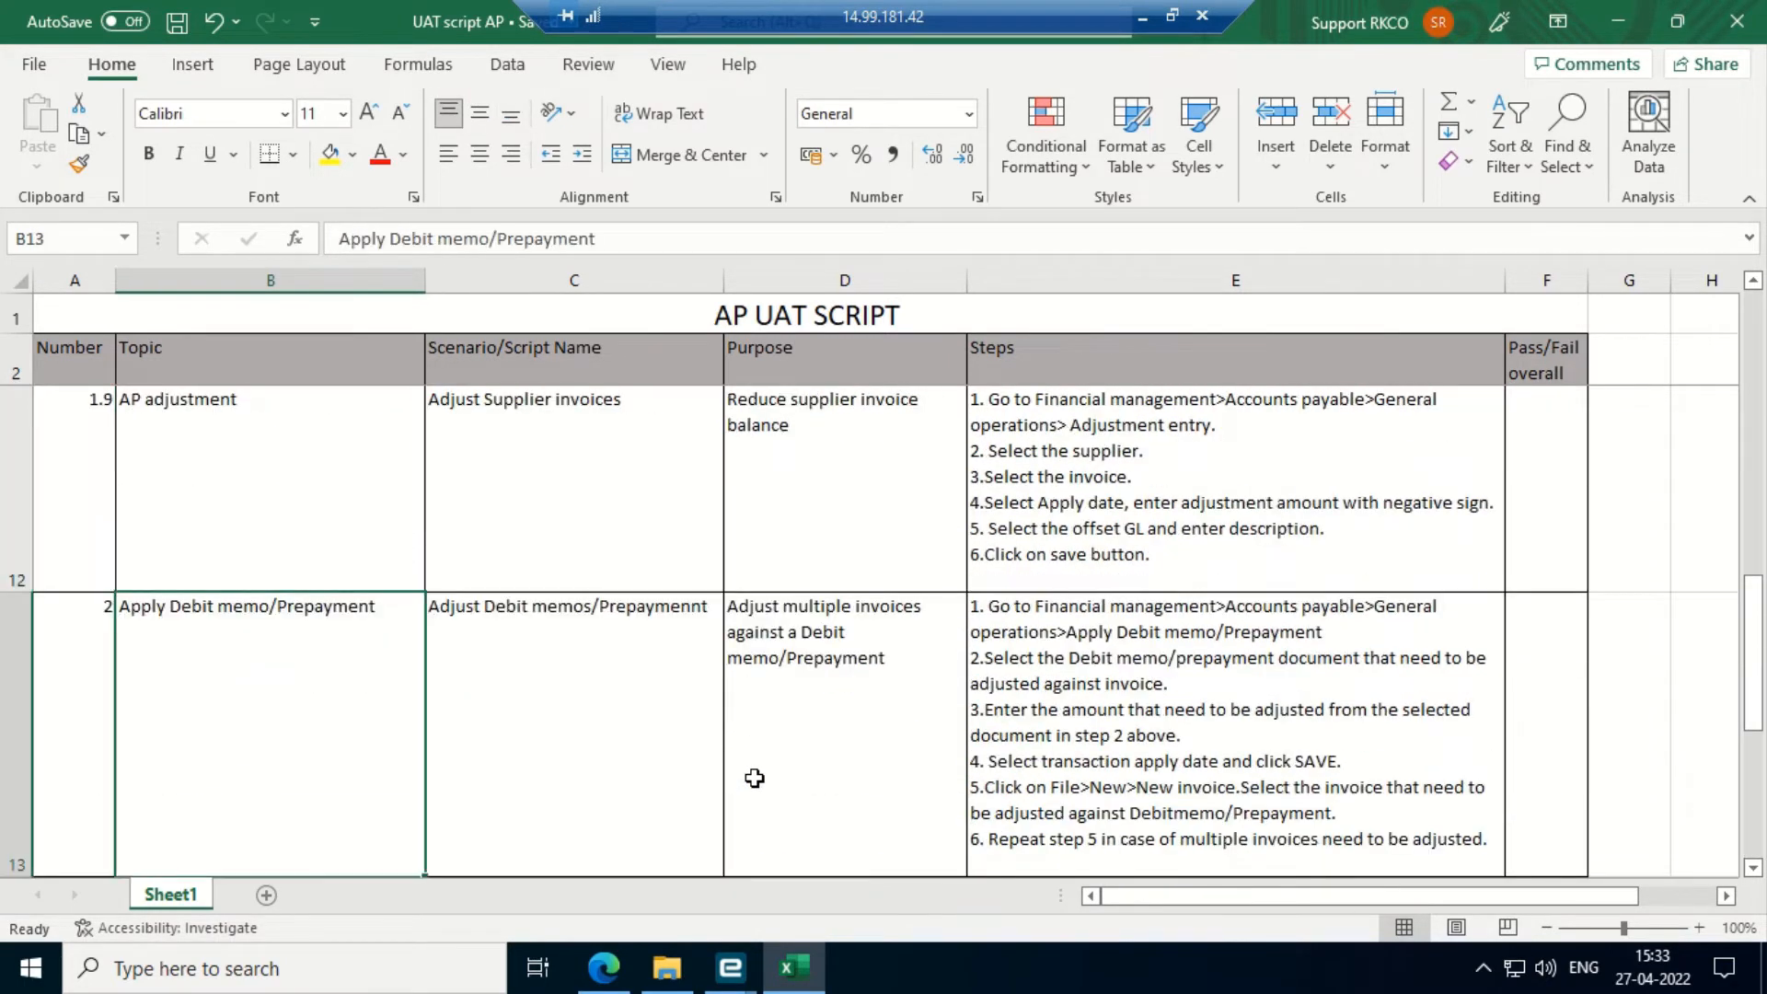
left_click(1610, 15)
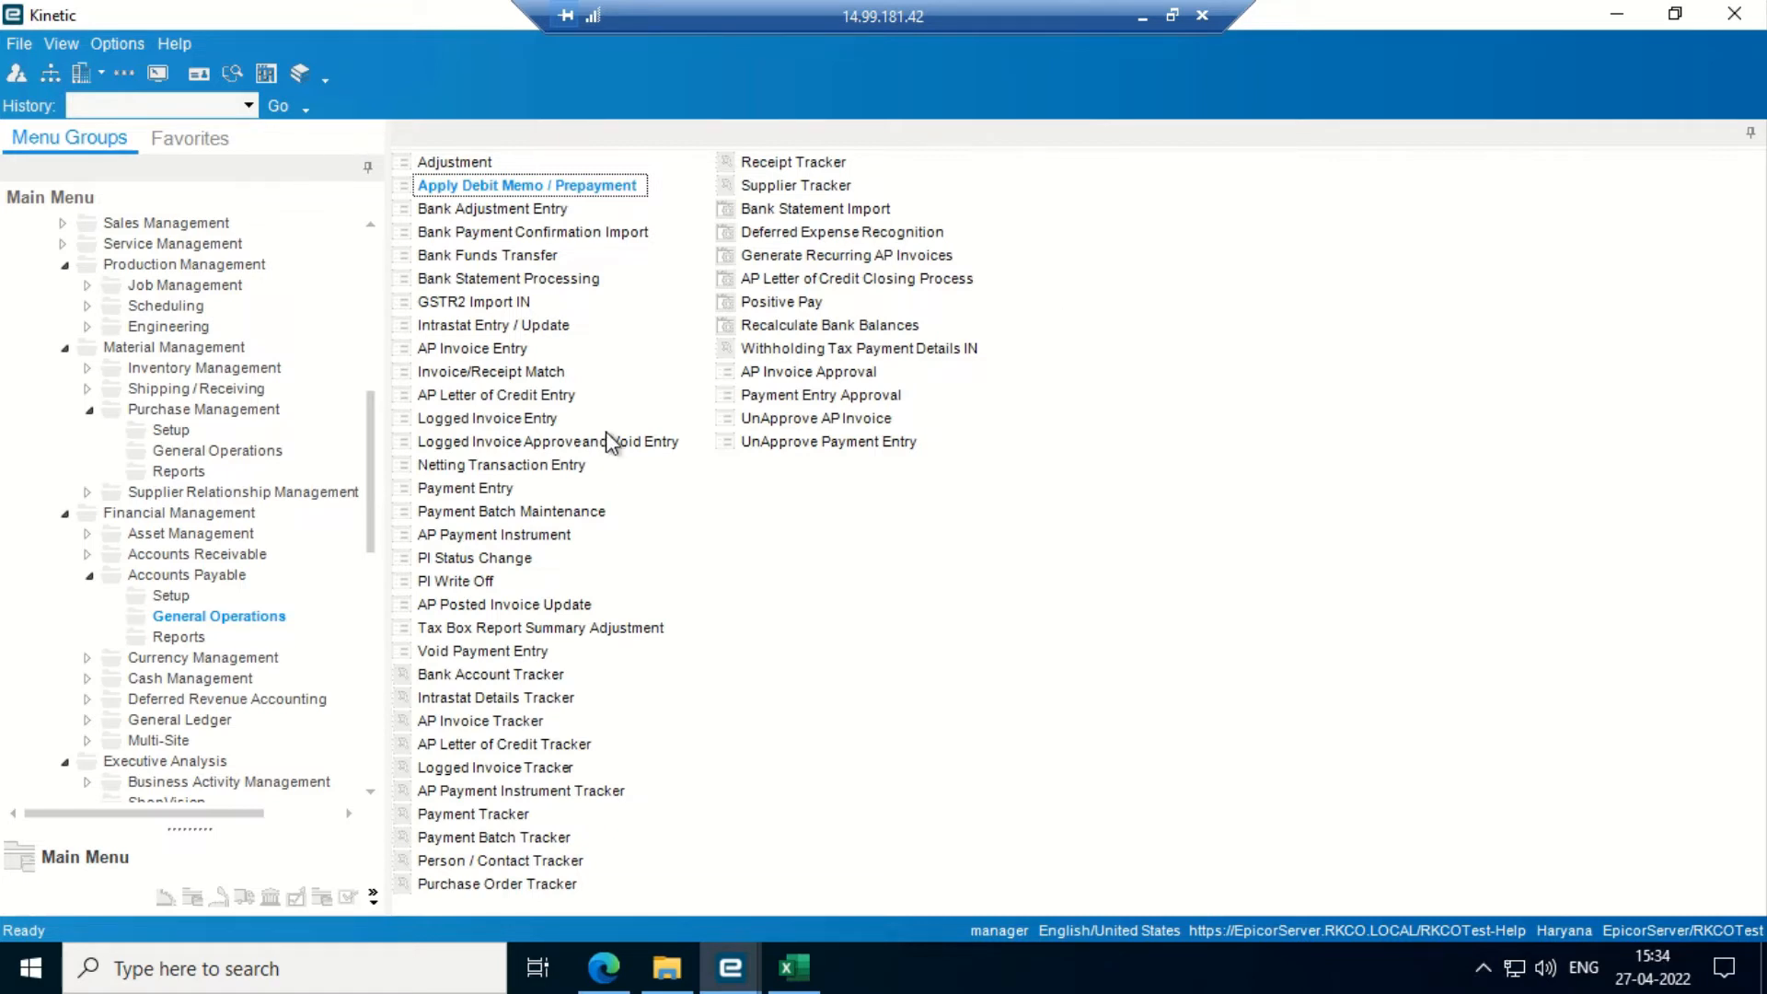
- Open the Supplier form from the Accounts Payable Setup items
key("Down")
key("Down")
key("Up")
key("Up")
left_click(173, 597)
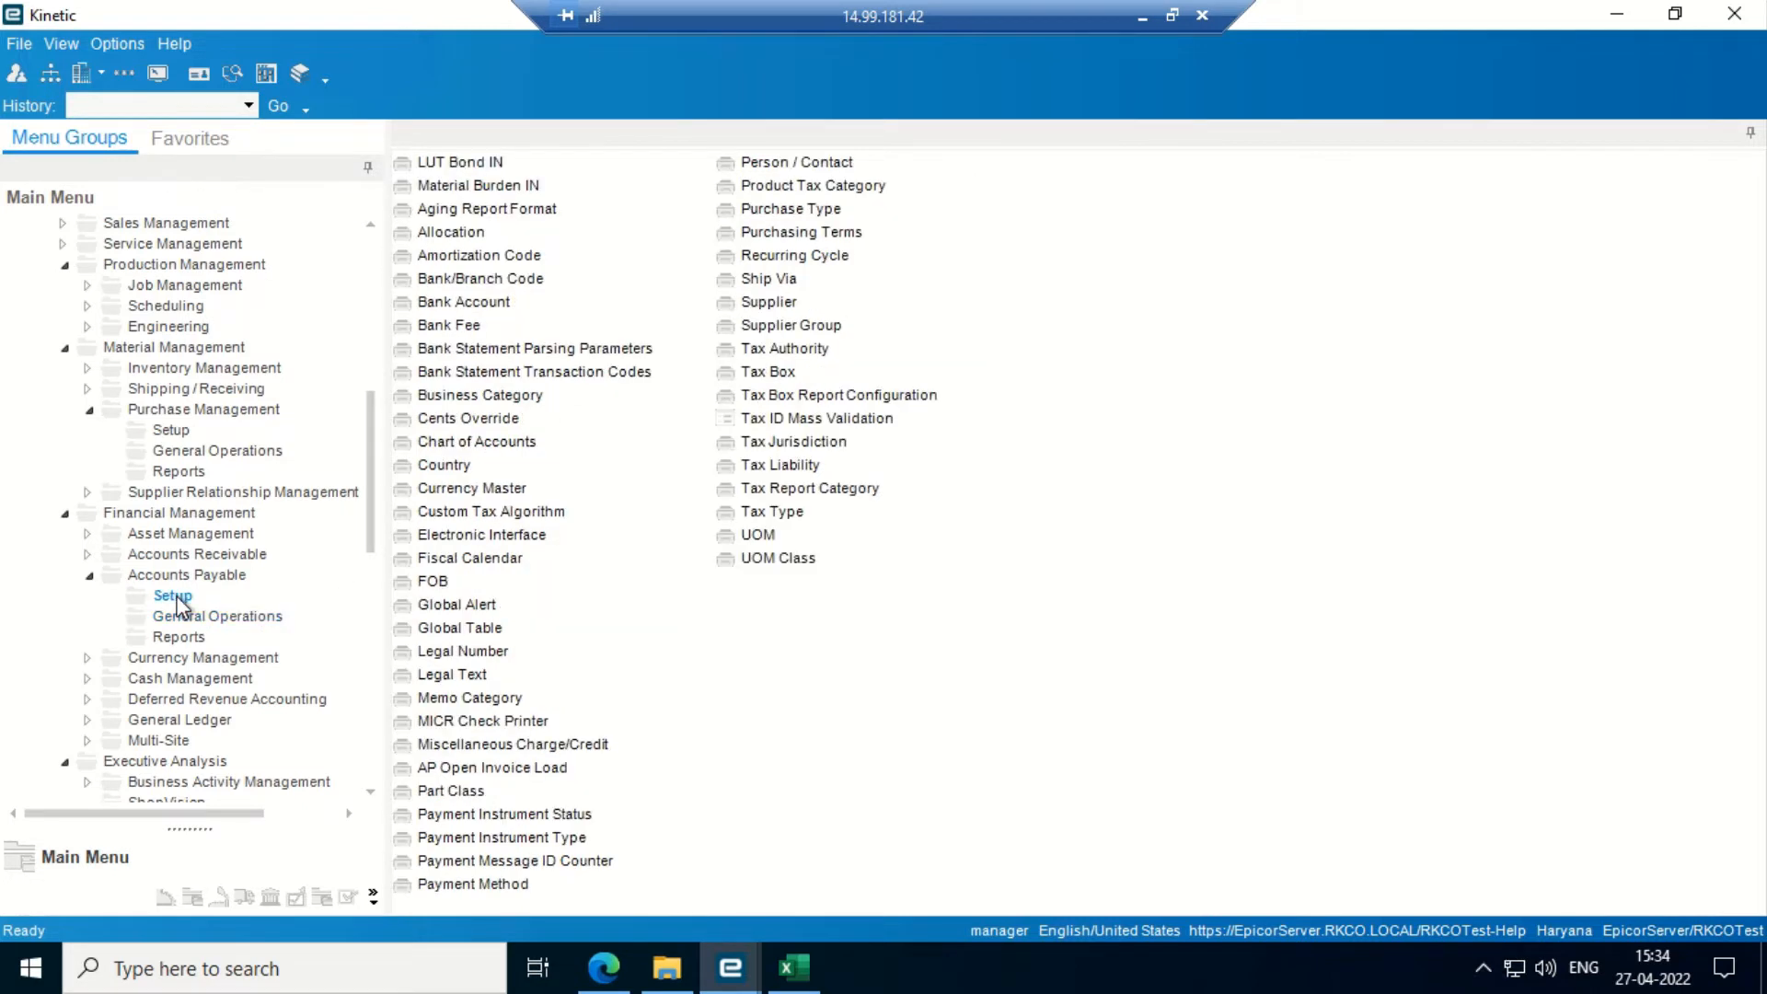
left_click(777, 304)
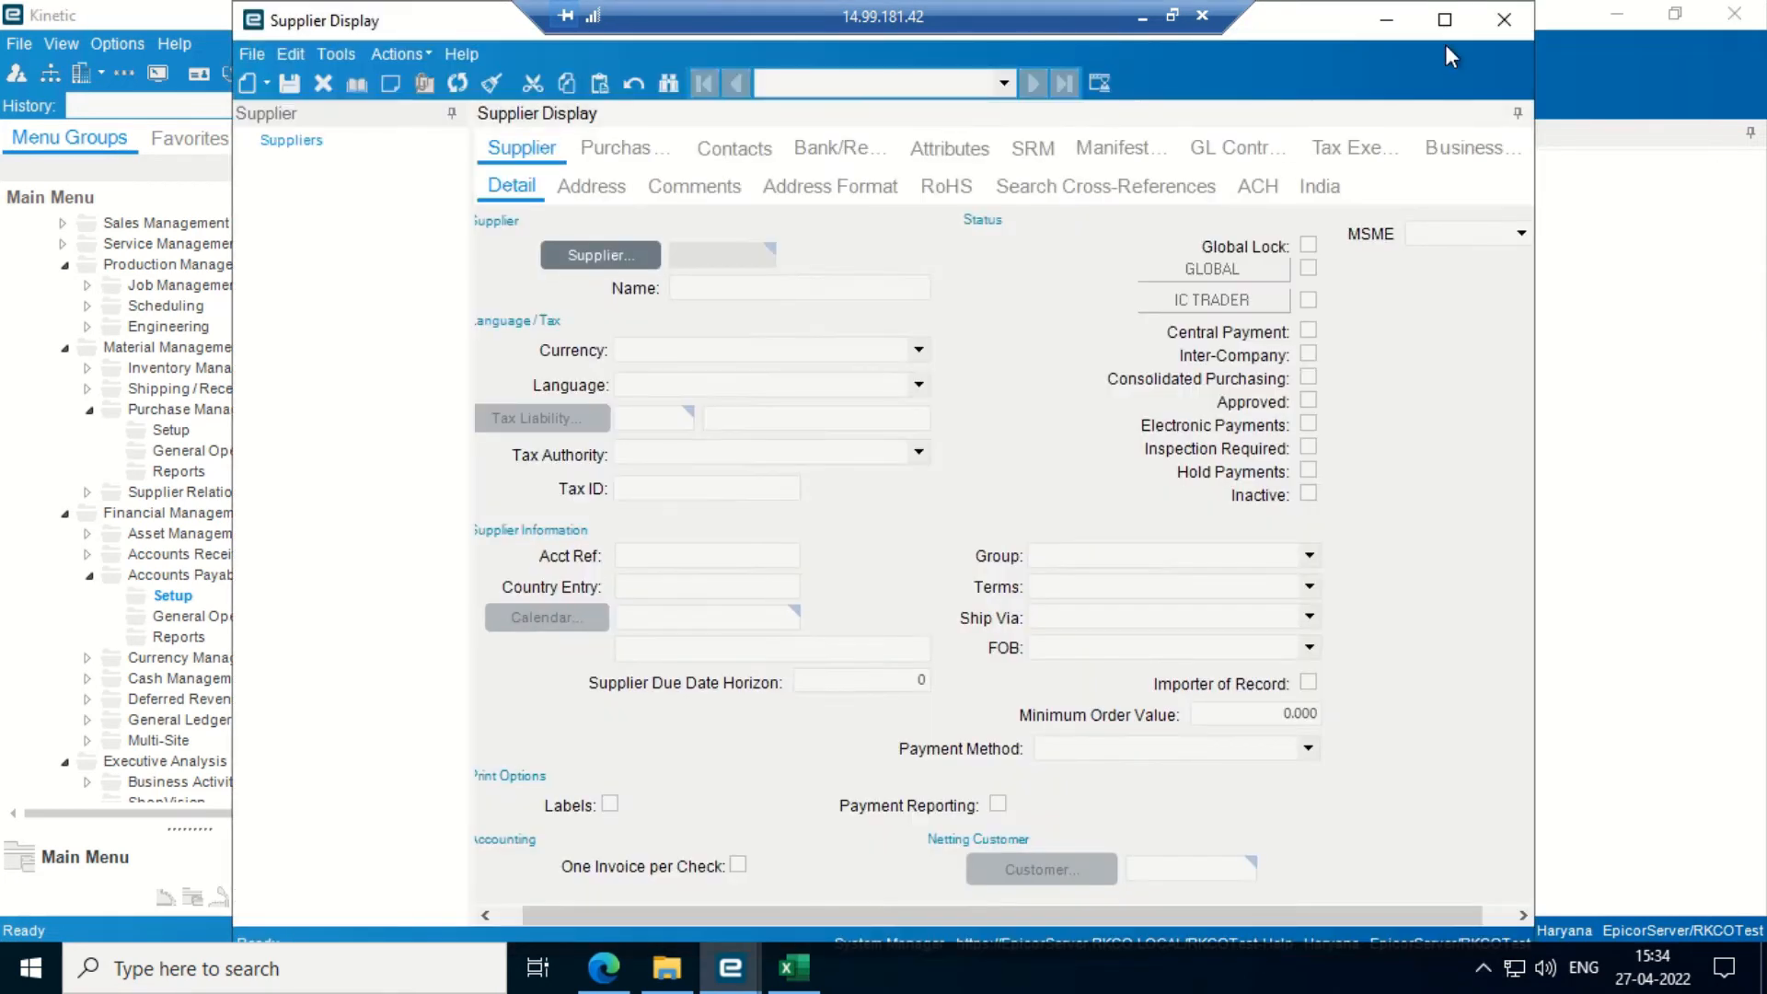
- Maximize Supplier Display, start a new supplier and check the MSME category choices
left_click(1445, 21)
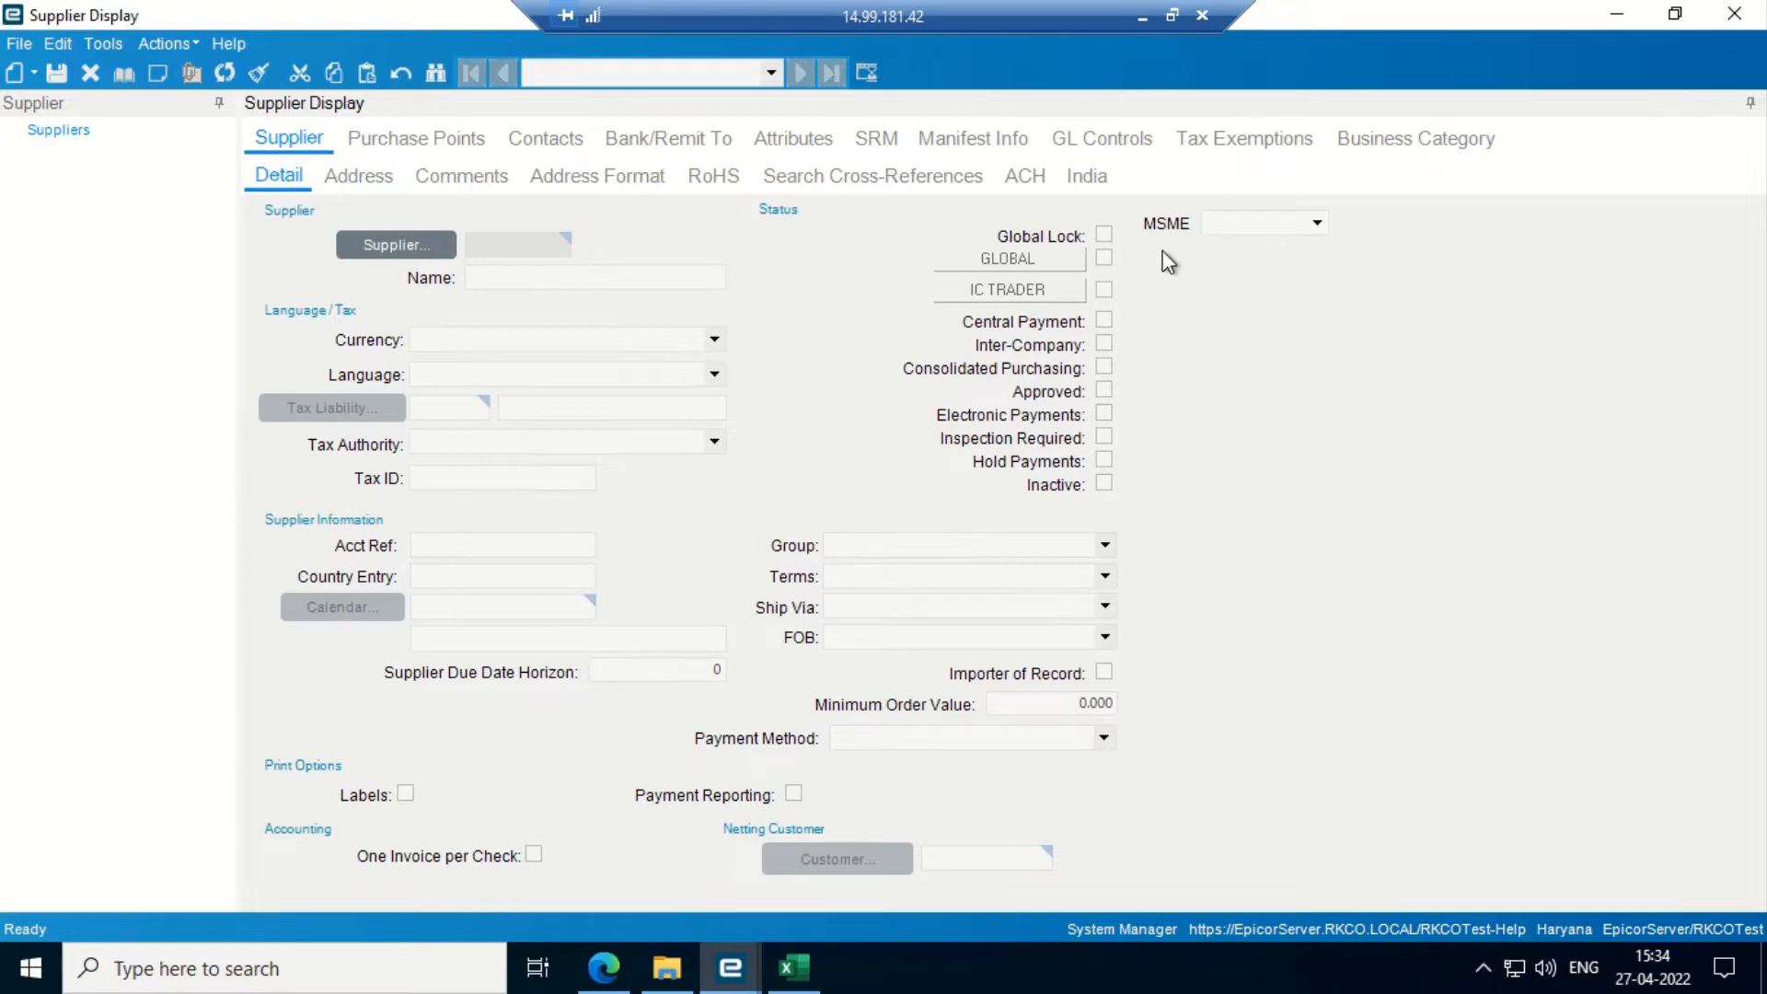
left_click(13, 73)
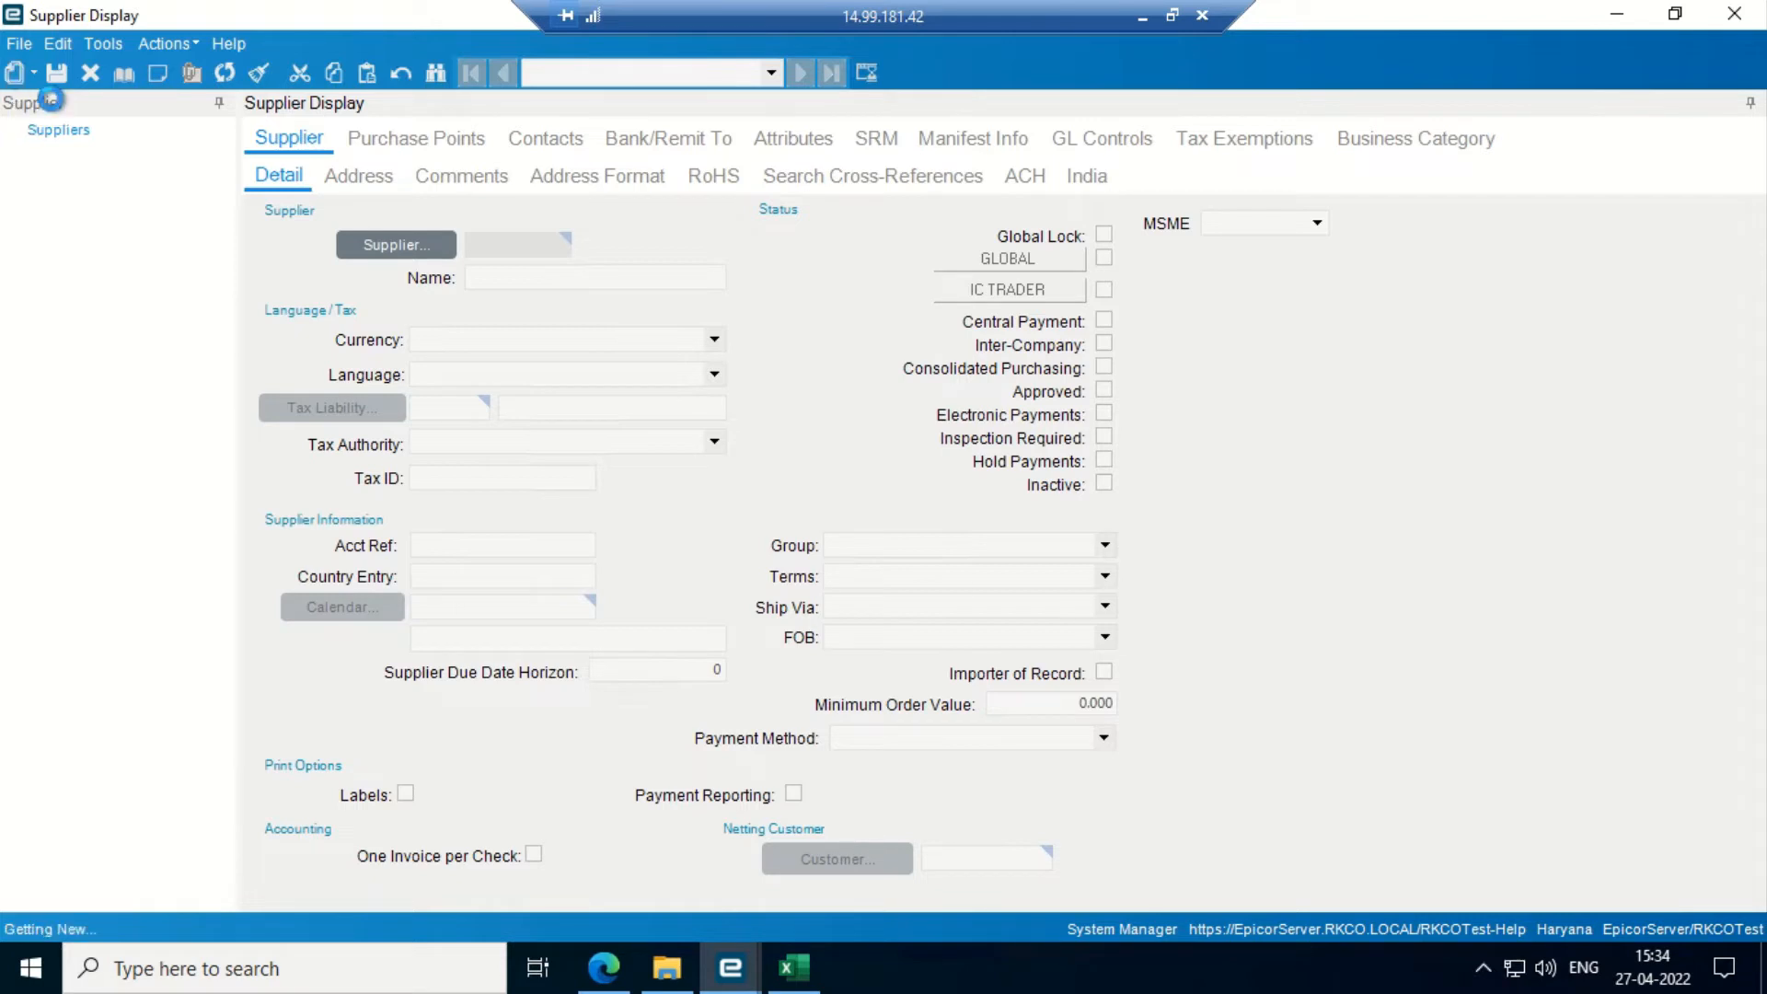
left_click(1314, 224)
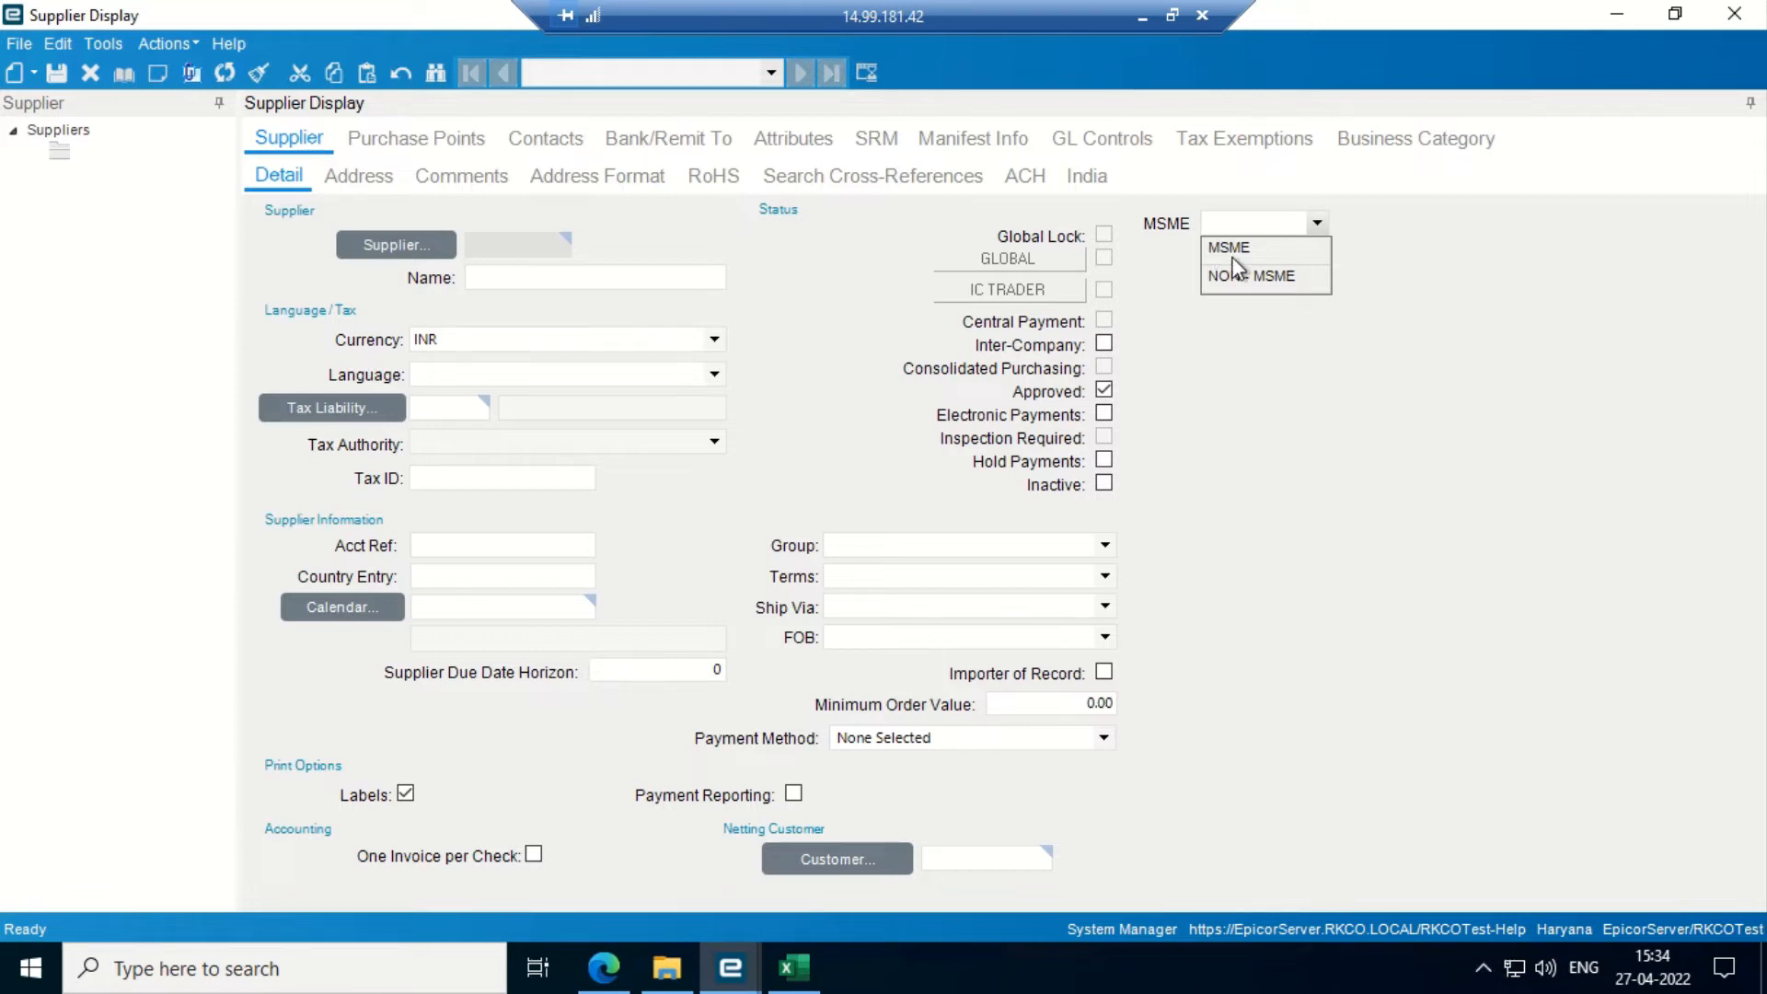
left_click(1340, 366)
- Open the MSME field's code type in User Codes Entry
right_click(1244, 224)
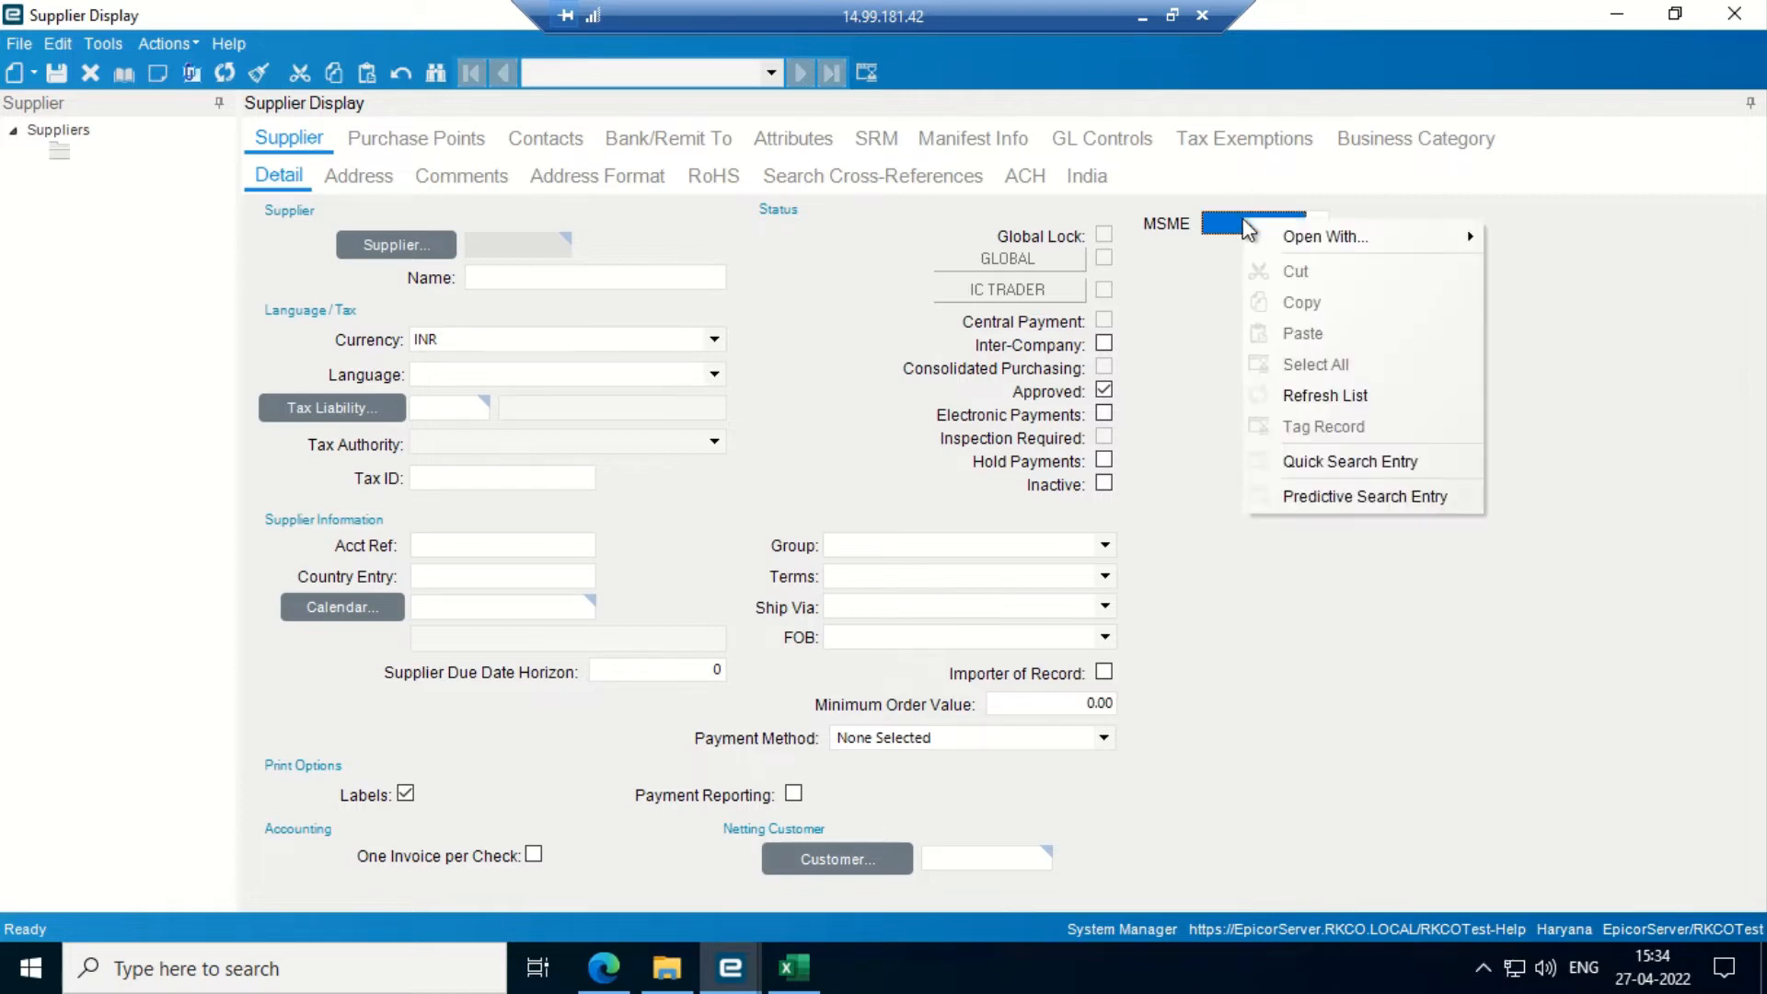
mouse_move(1299, 241)
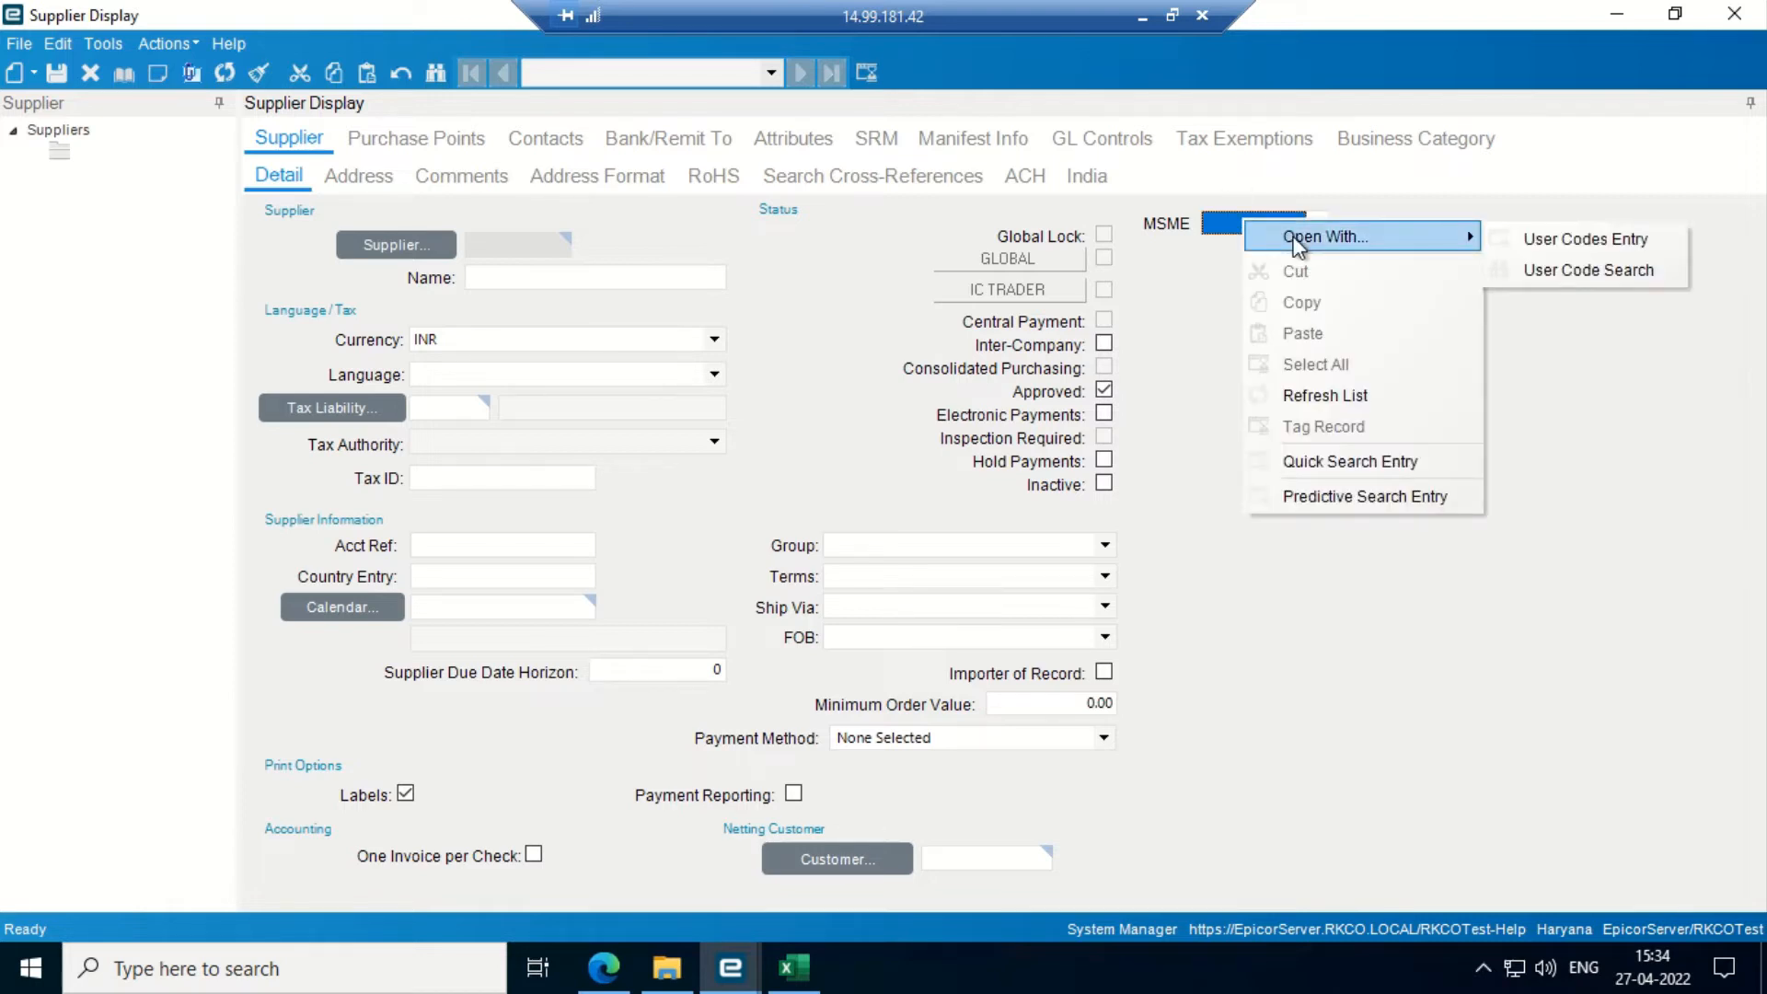
left_click(1593, 243)
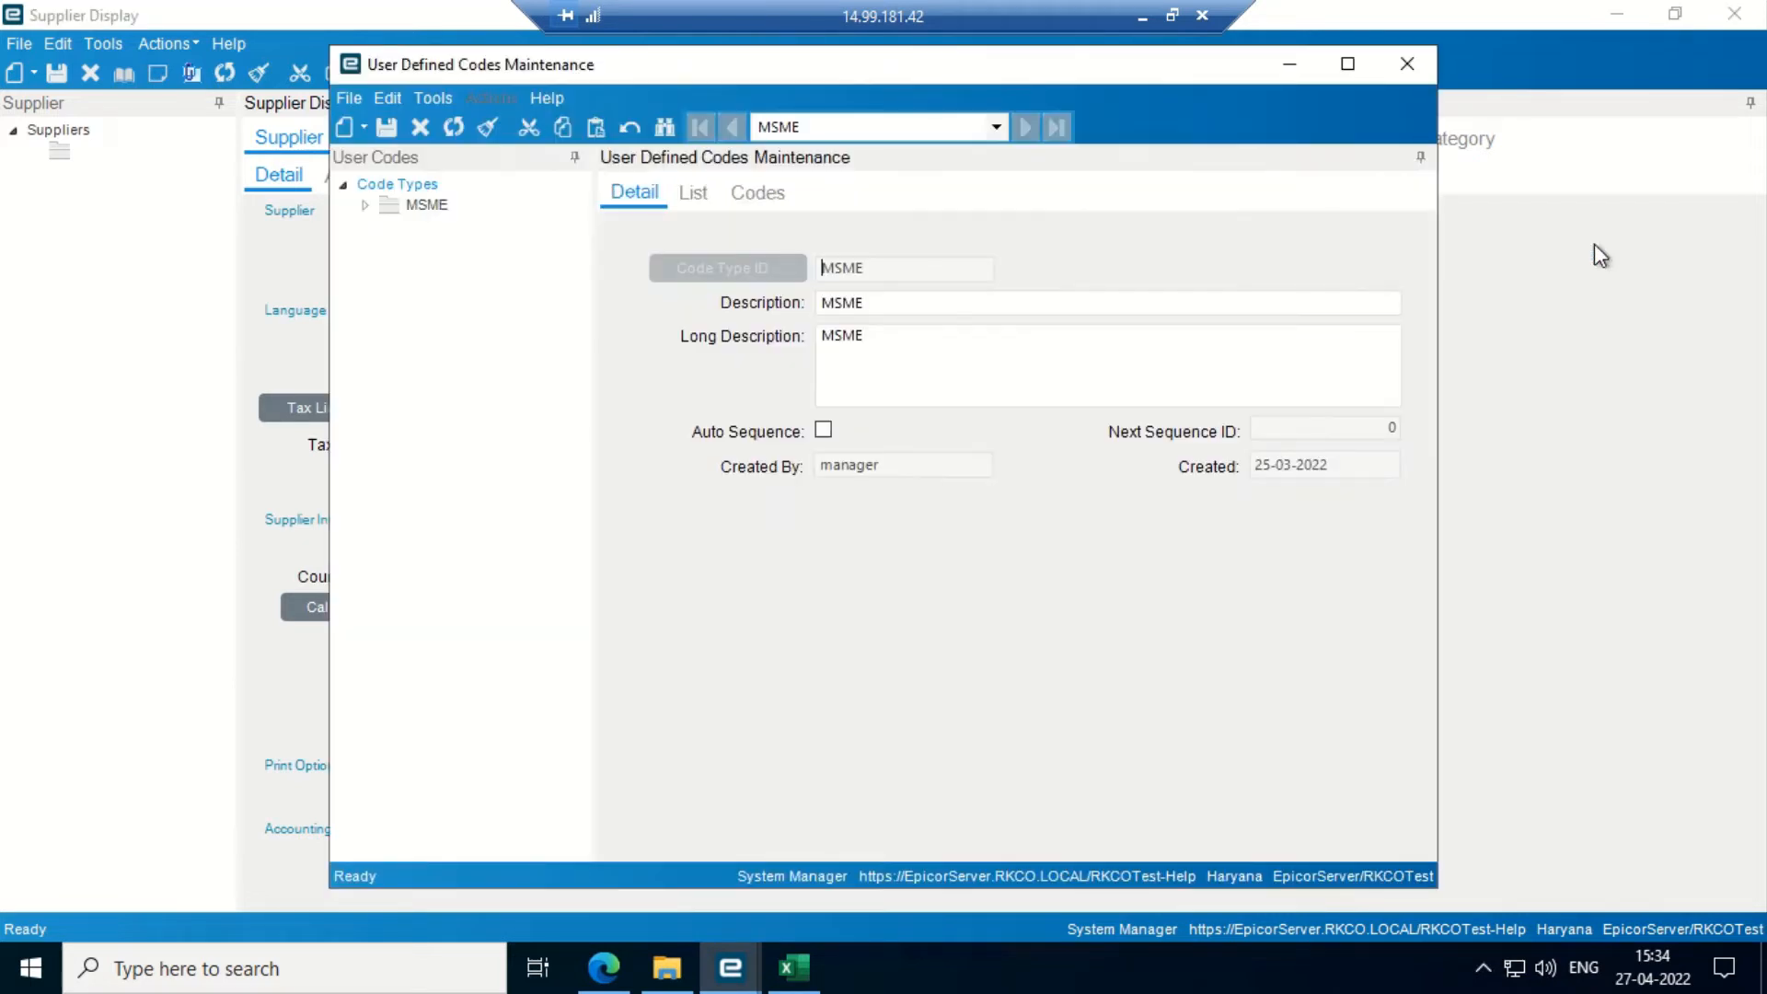
- Maximize User Defined Codes Maintenance and list the MSME codes: MSME and NMSME
left_click(1348, 64)
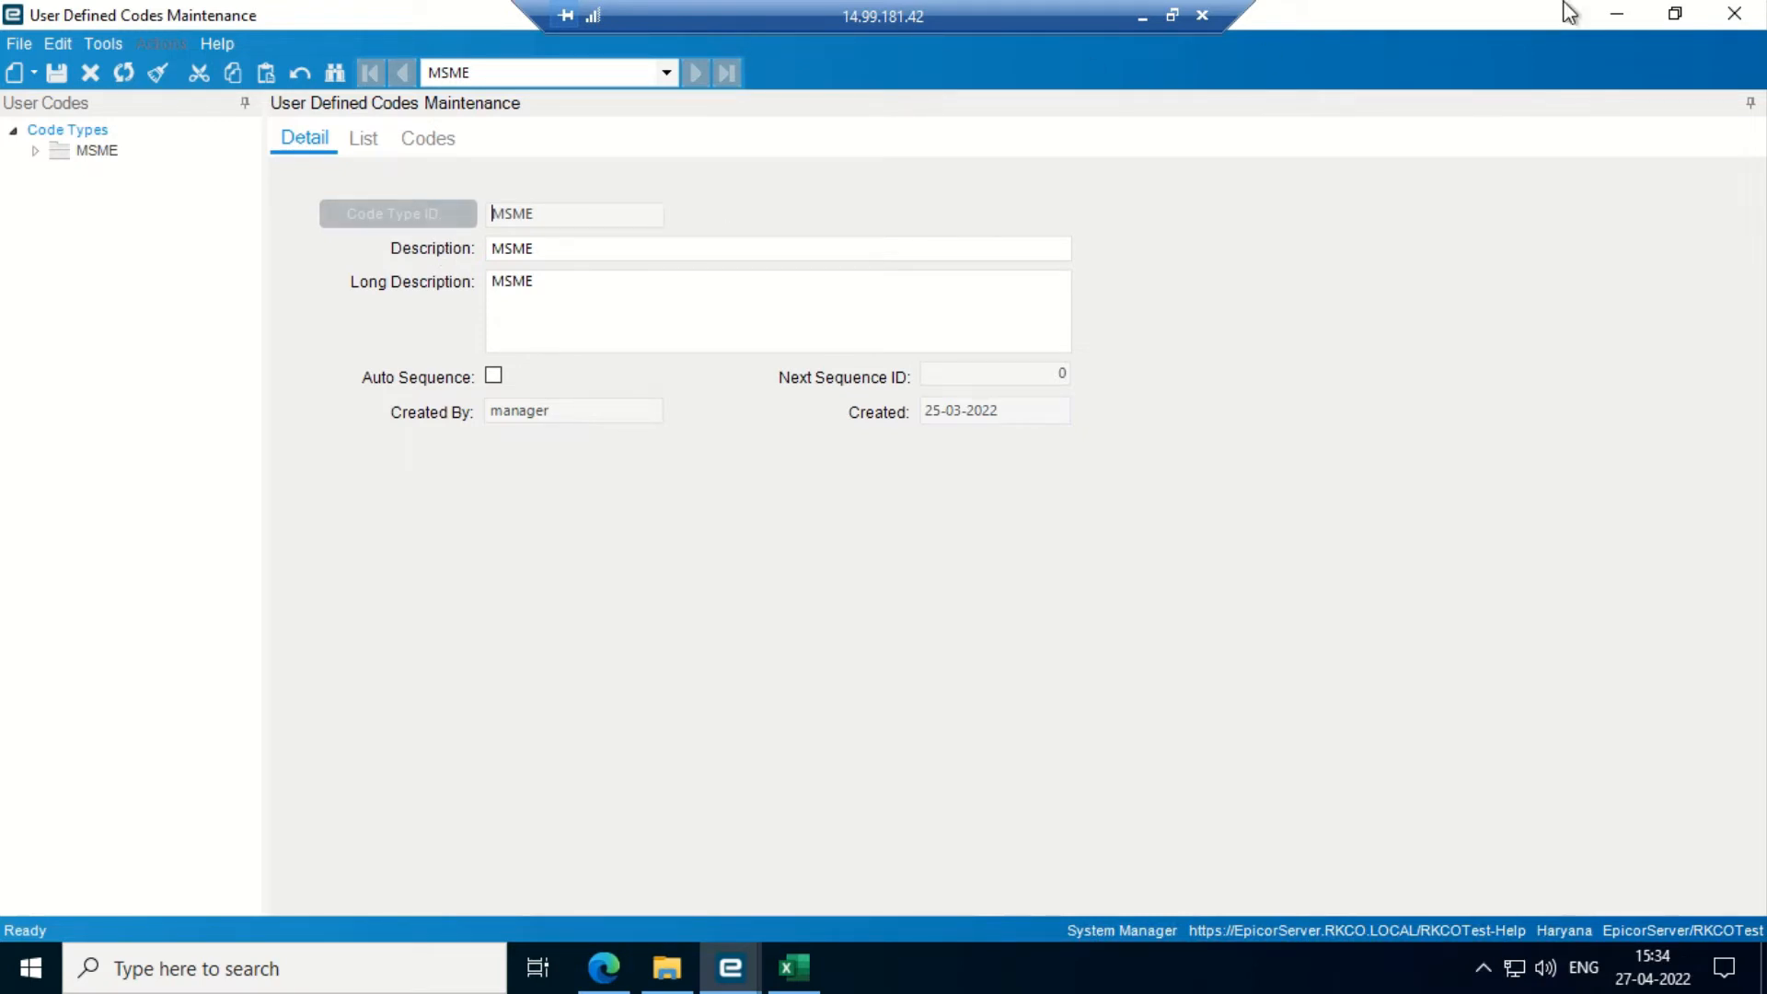
left_click(1615, 13)
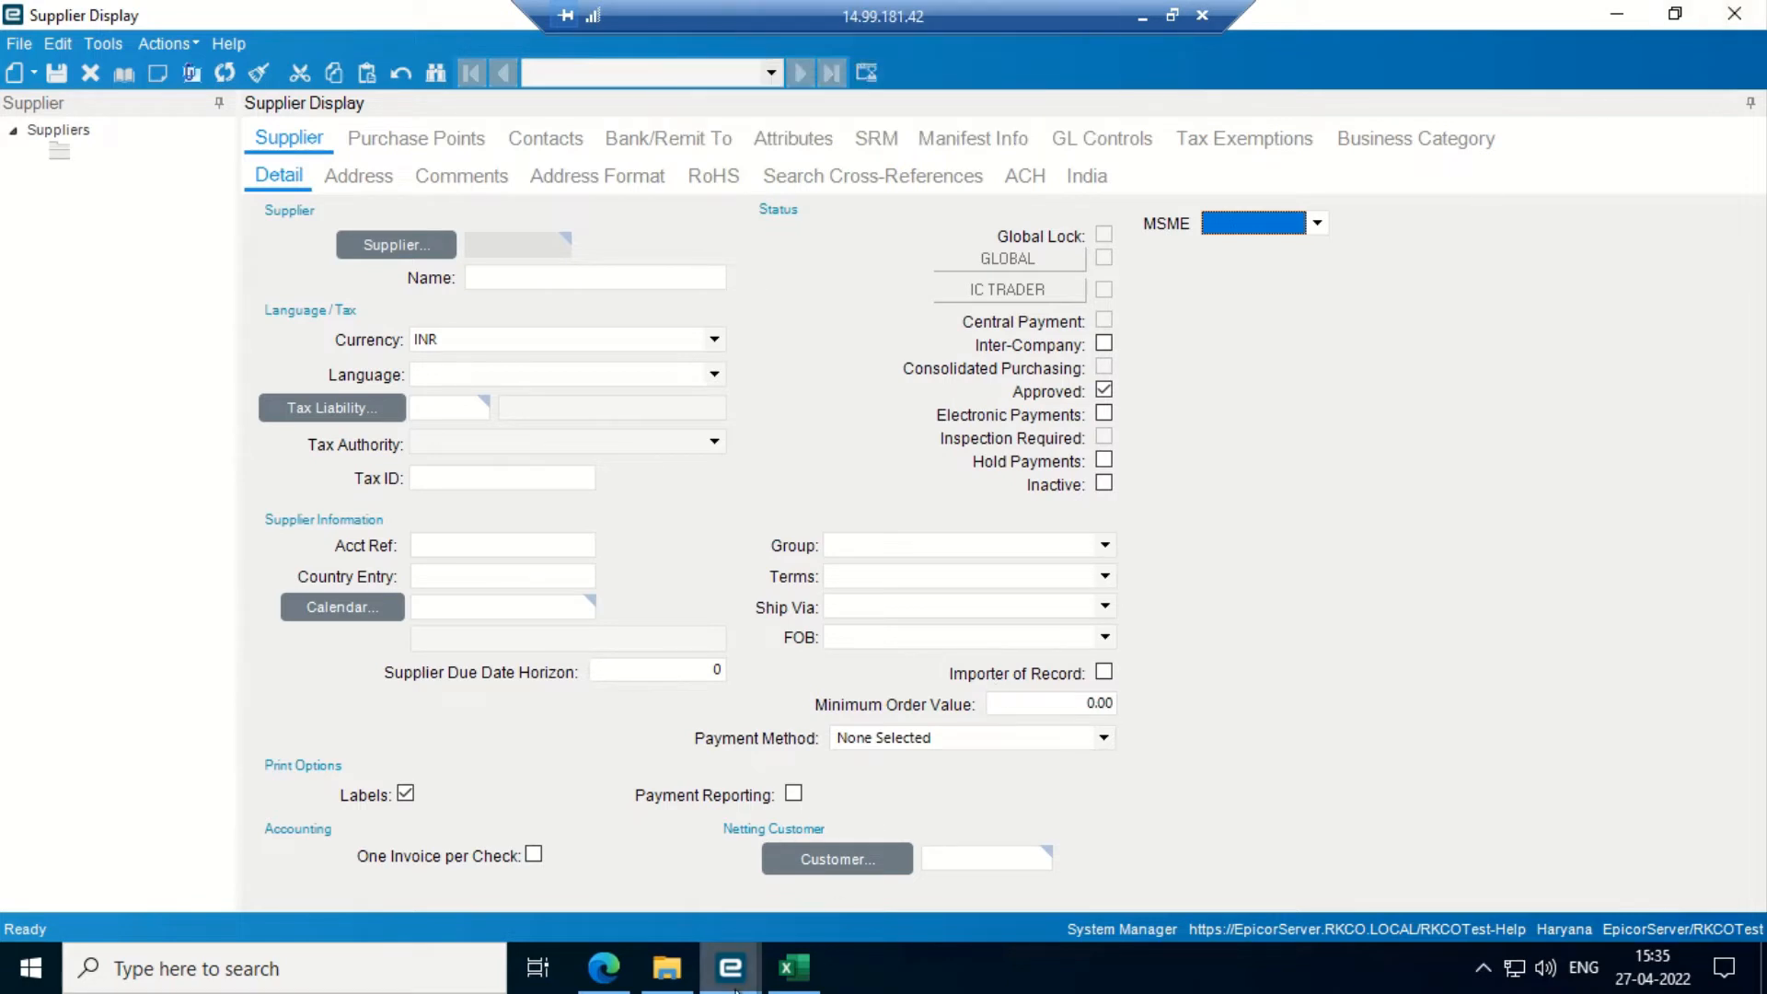
mouse_move(734, 985)
left_click(1477, 835)
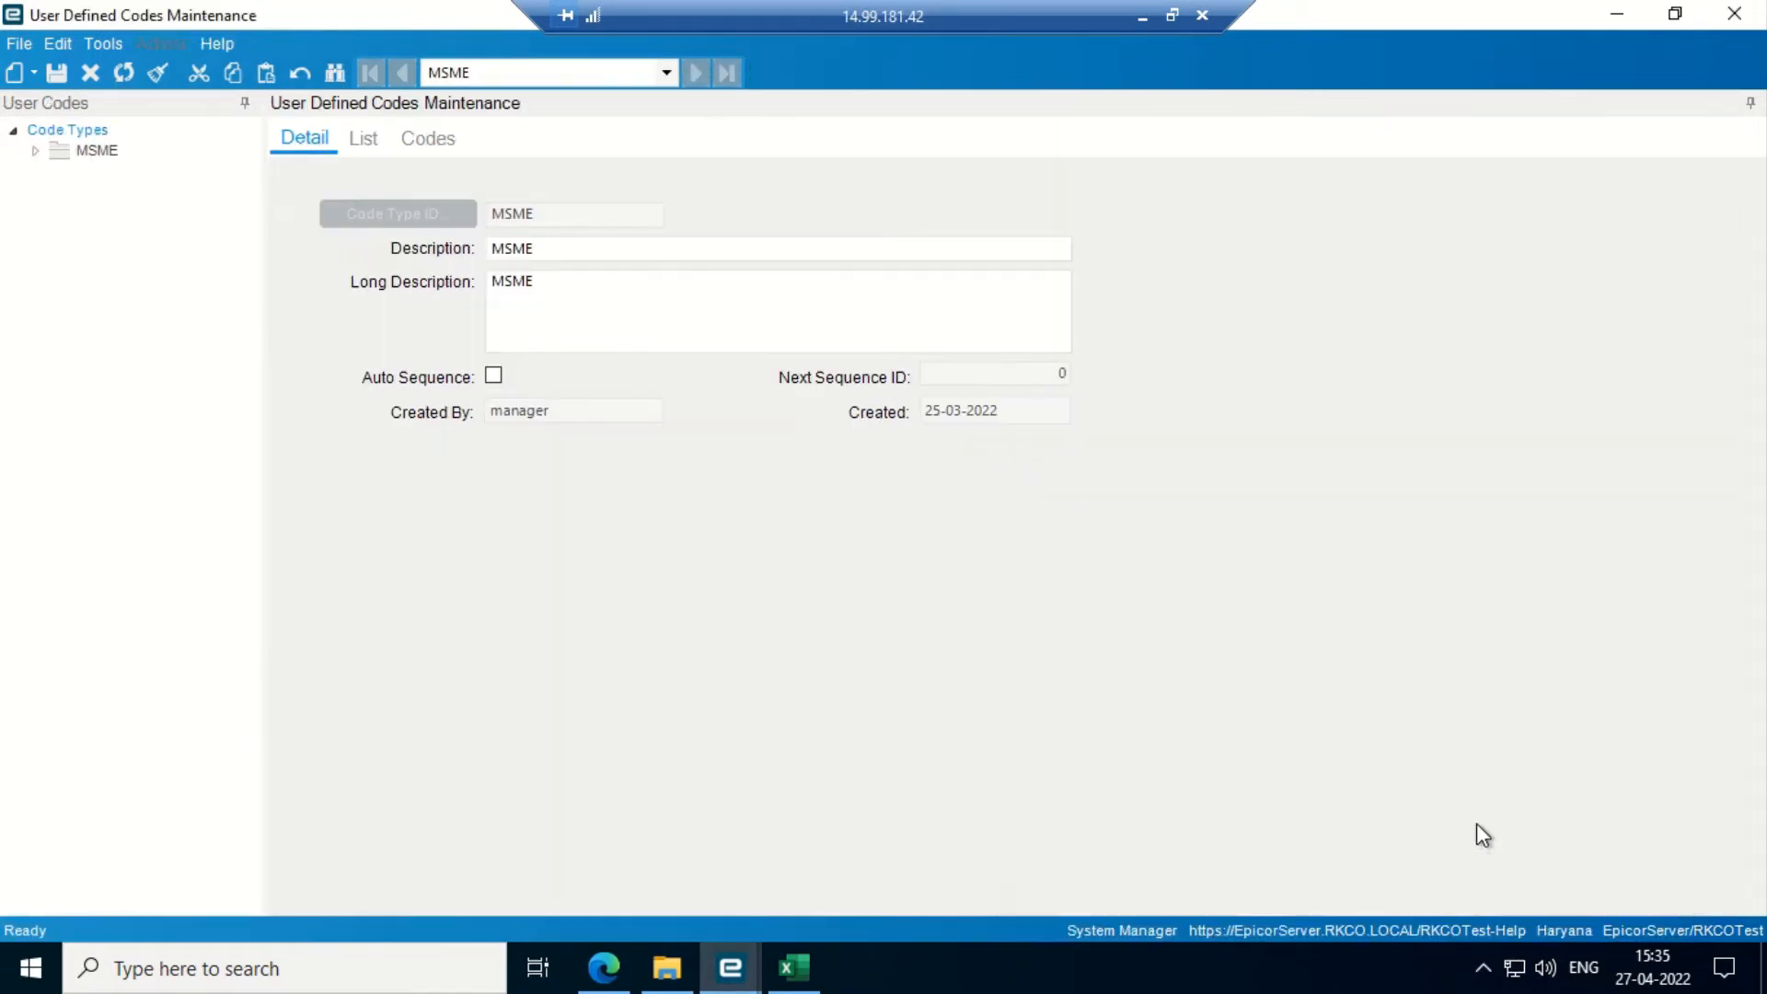
left_click(423, 139)
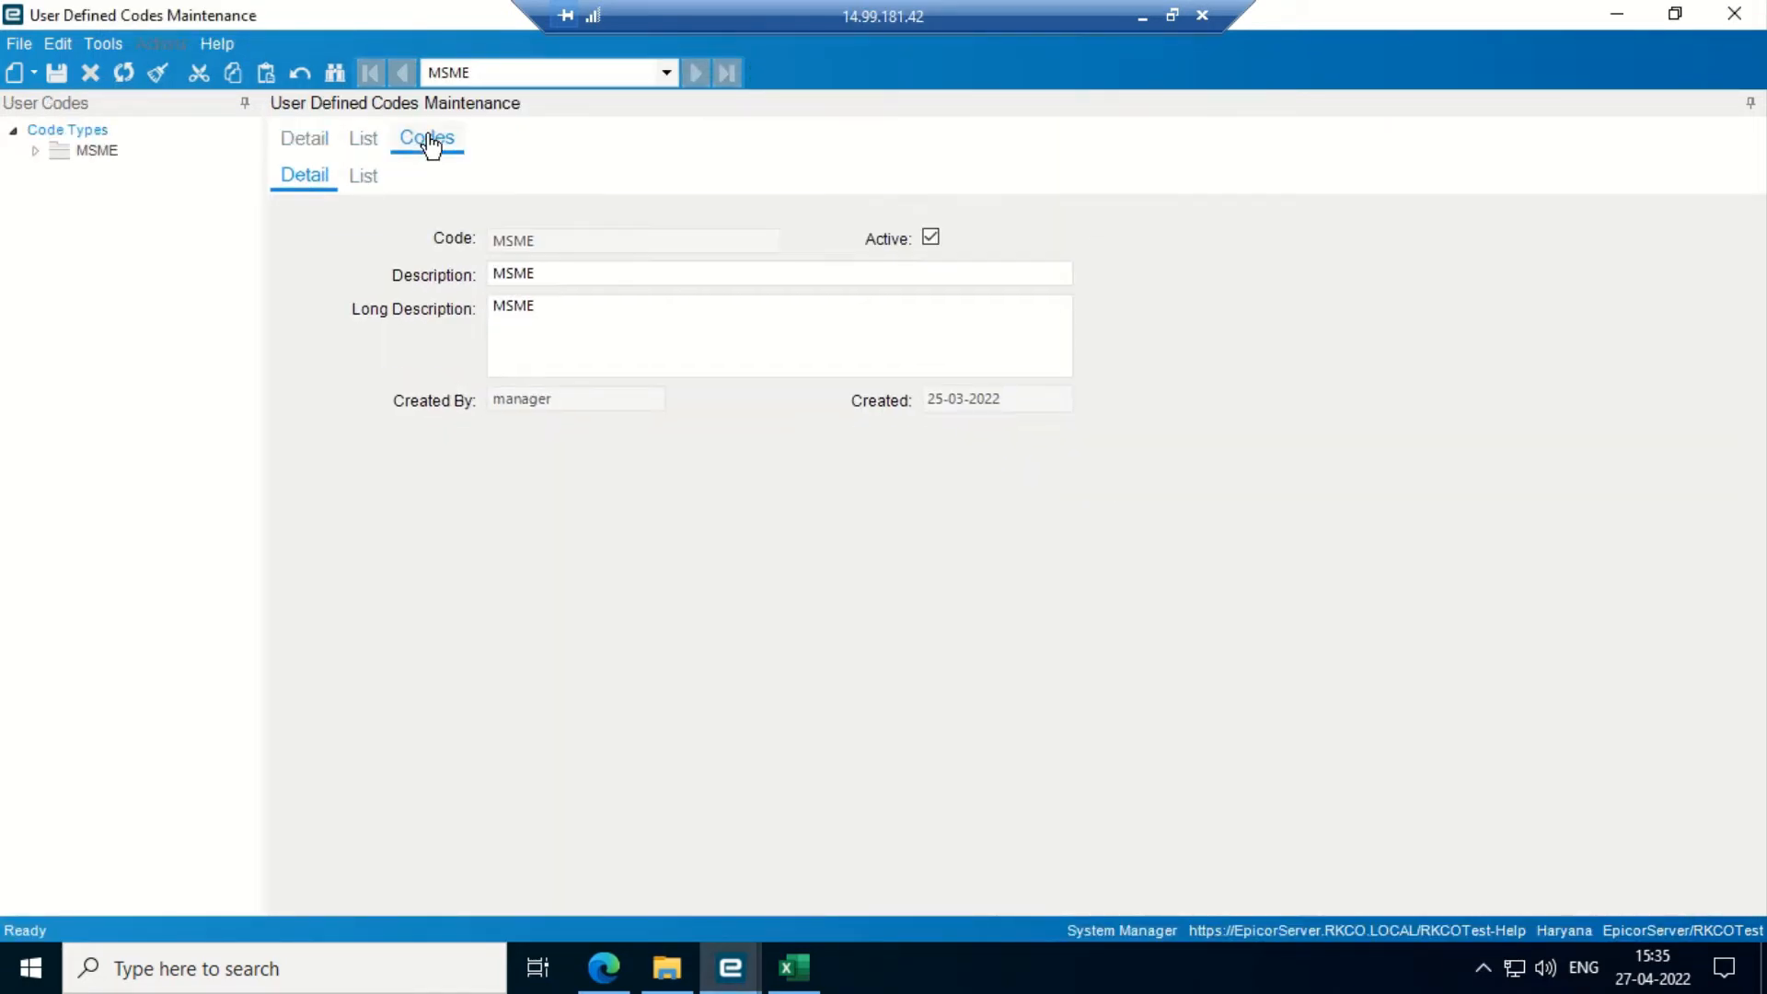
left_click(366, 181)
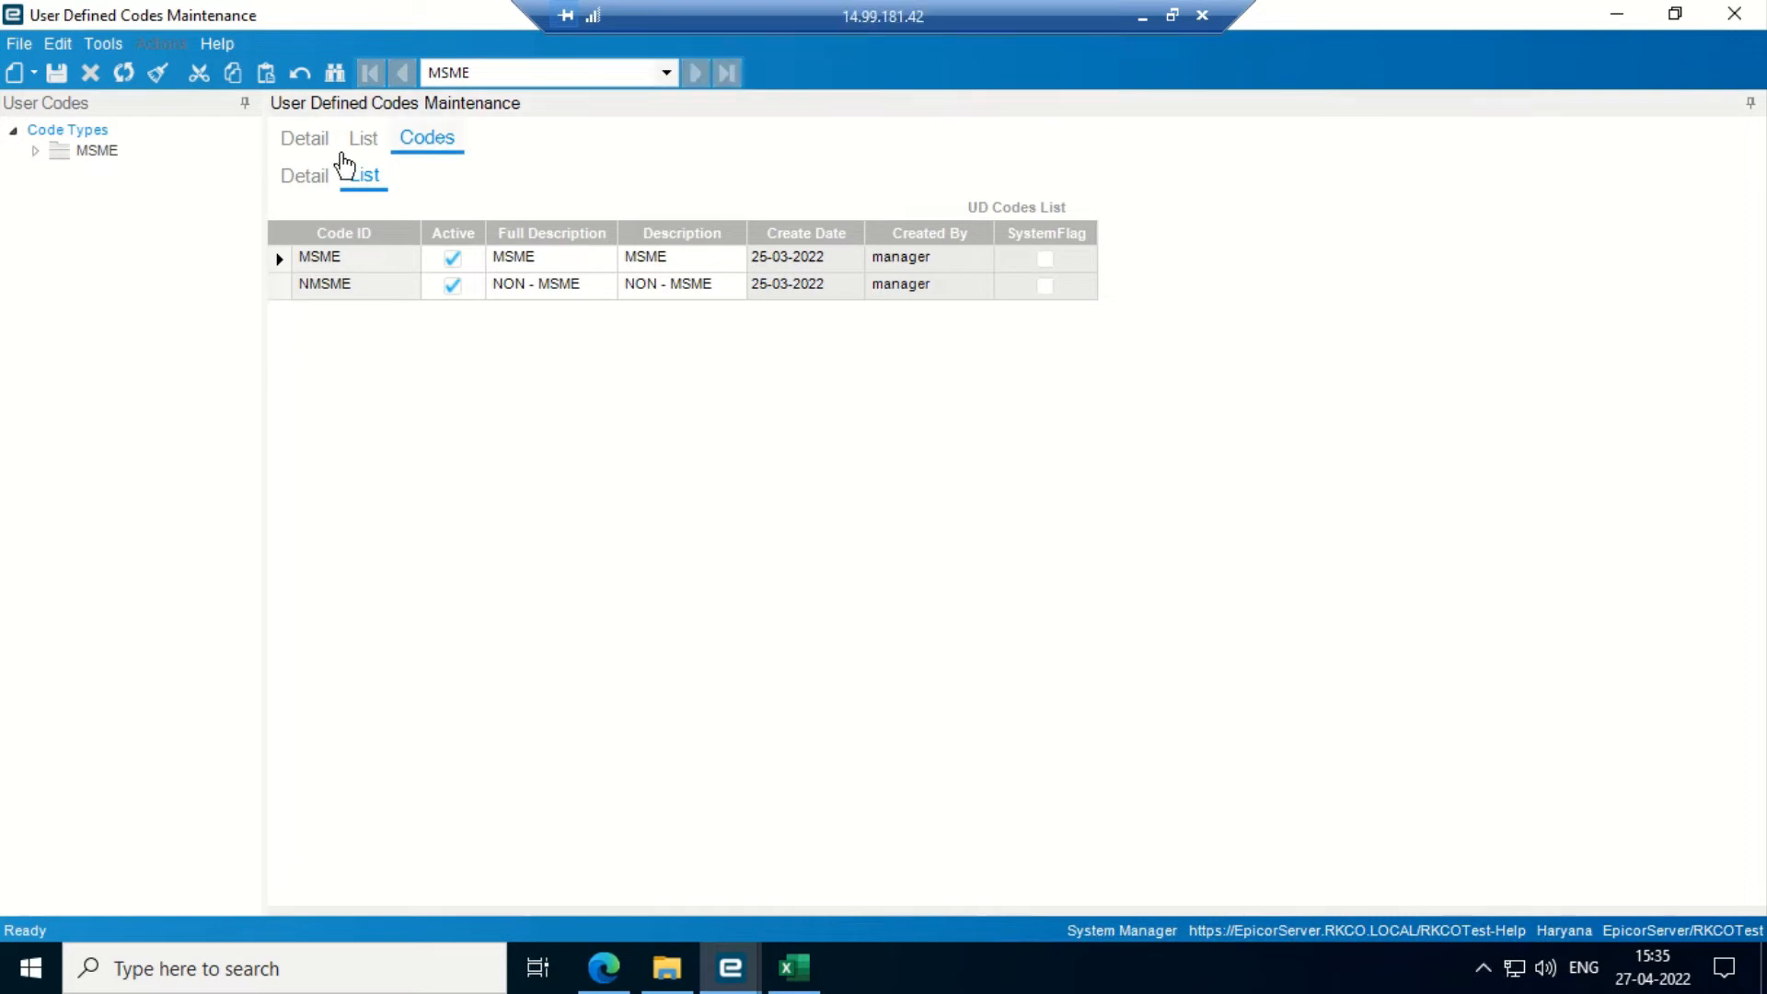
left_click(307, 139)
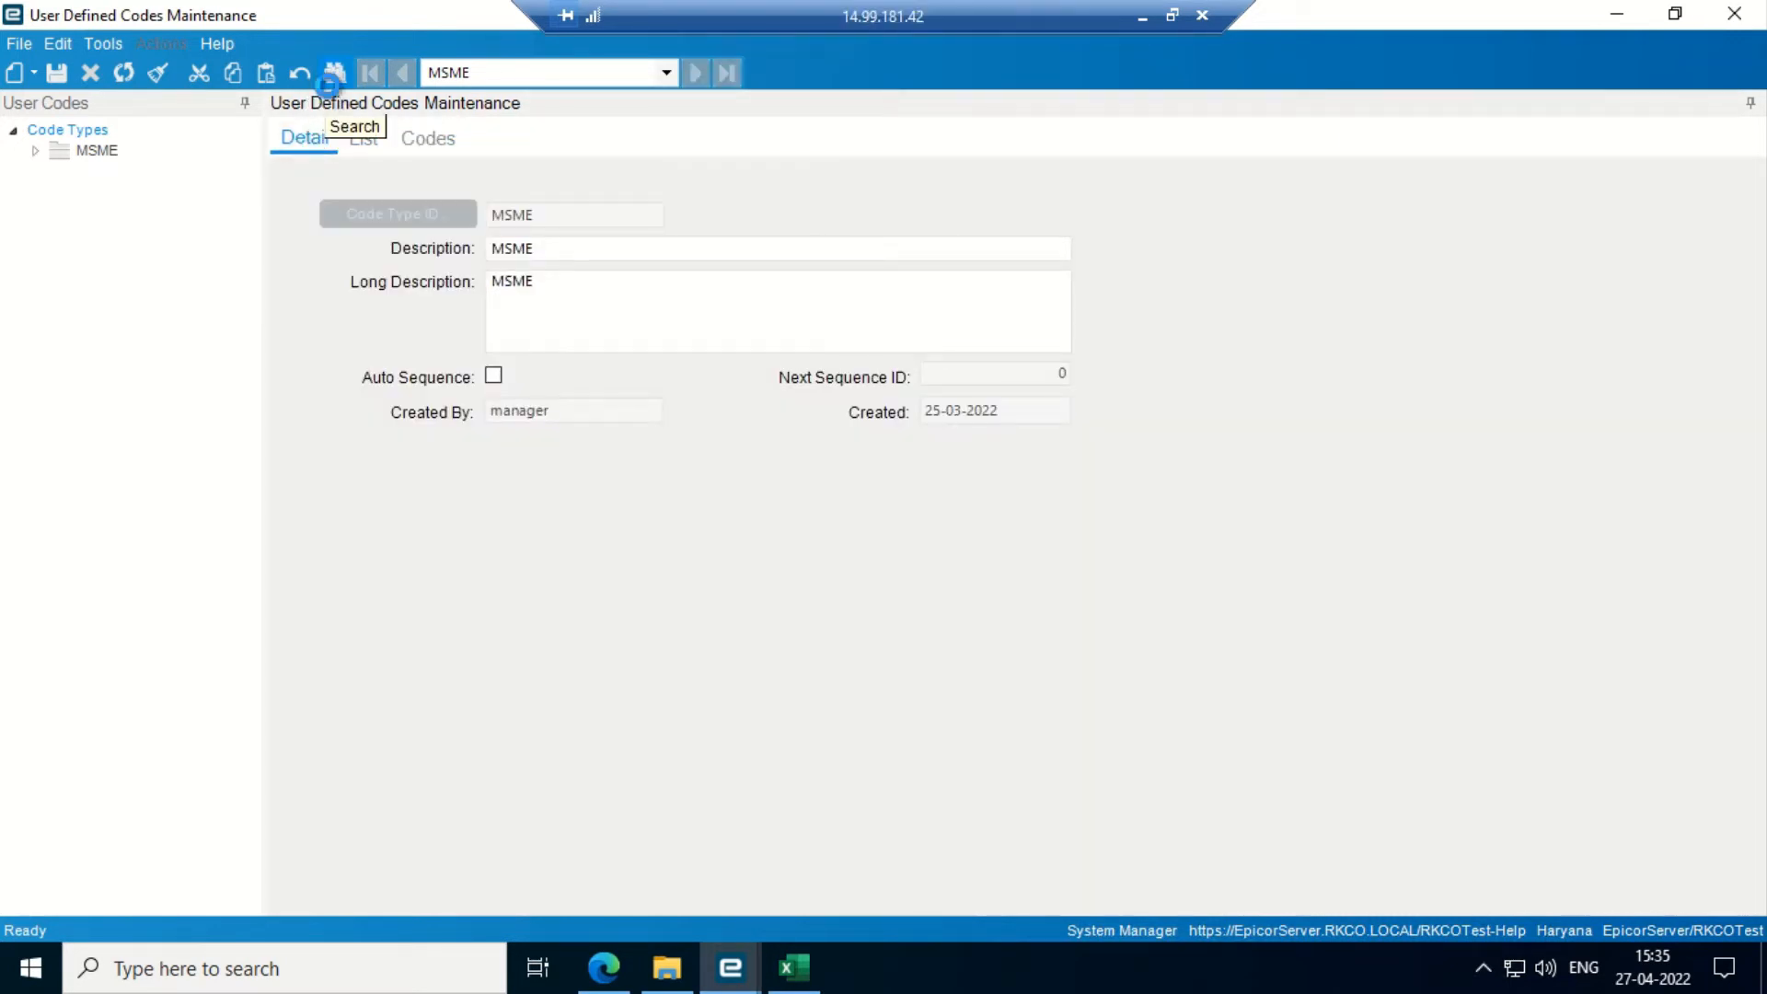
- Search the code types and select Size
left_click(331, 76)
left_click(1089, 158)
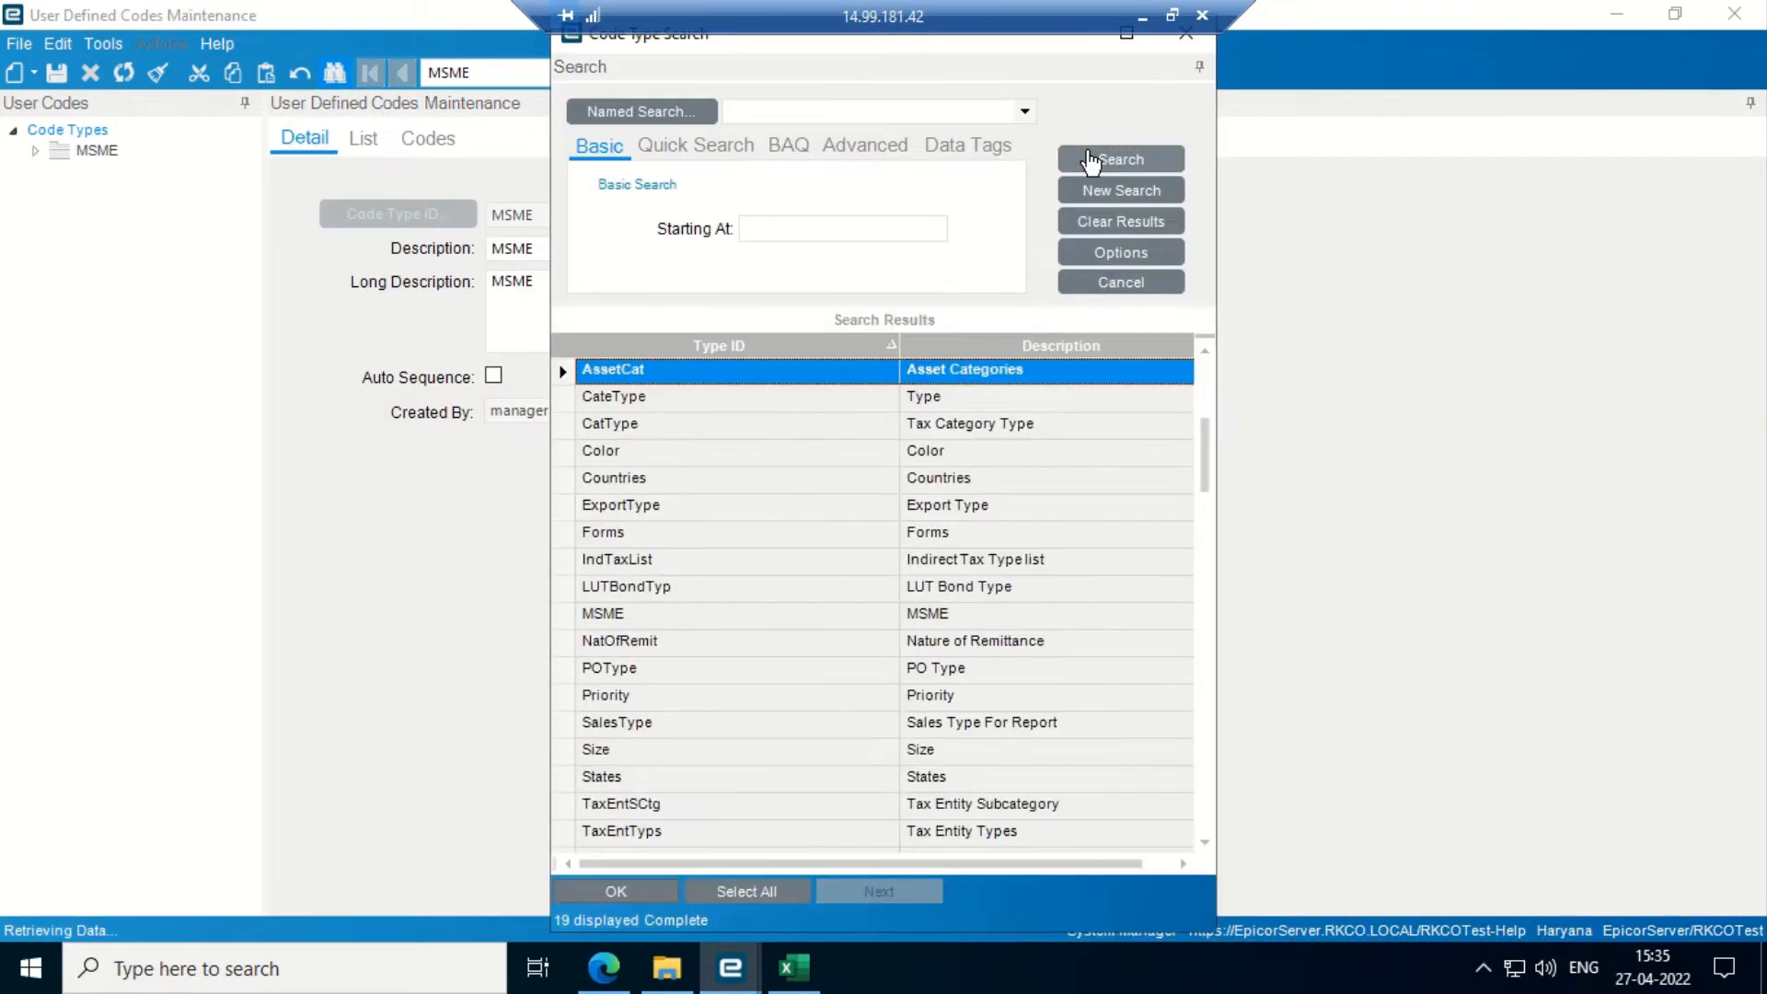
key("Down")
key("Down")
key("Down")
key("Down")
key("Down")
key("Down")
key("Down")
key("Down")
key("Down")
key("Down")
key("Down")
key("Down")
key("Down")
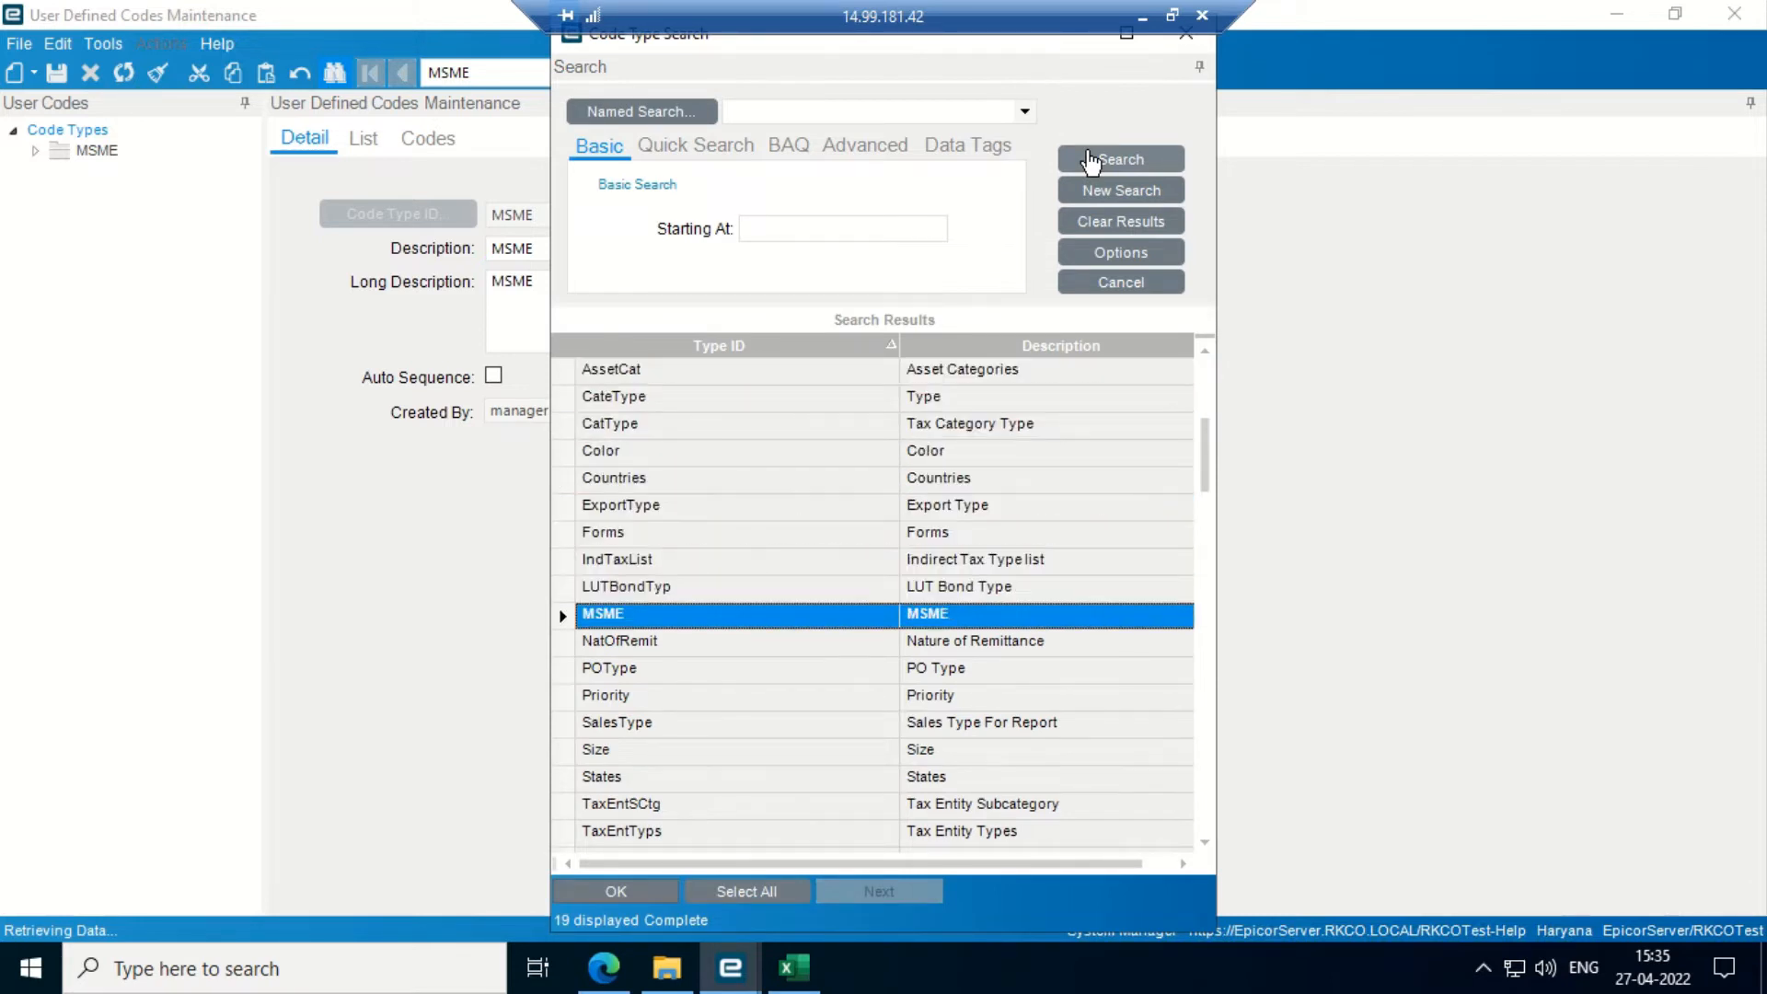
key("Down")
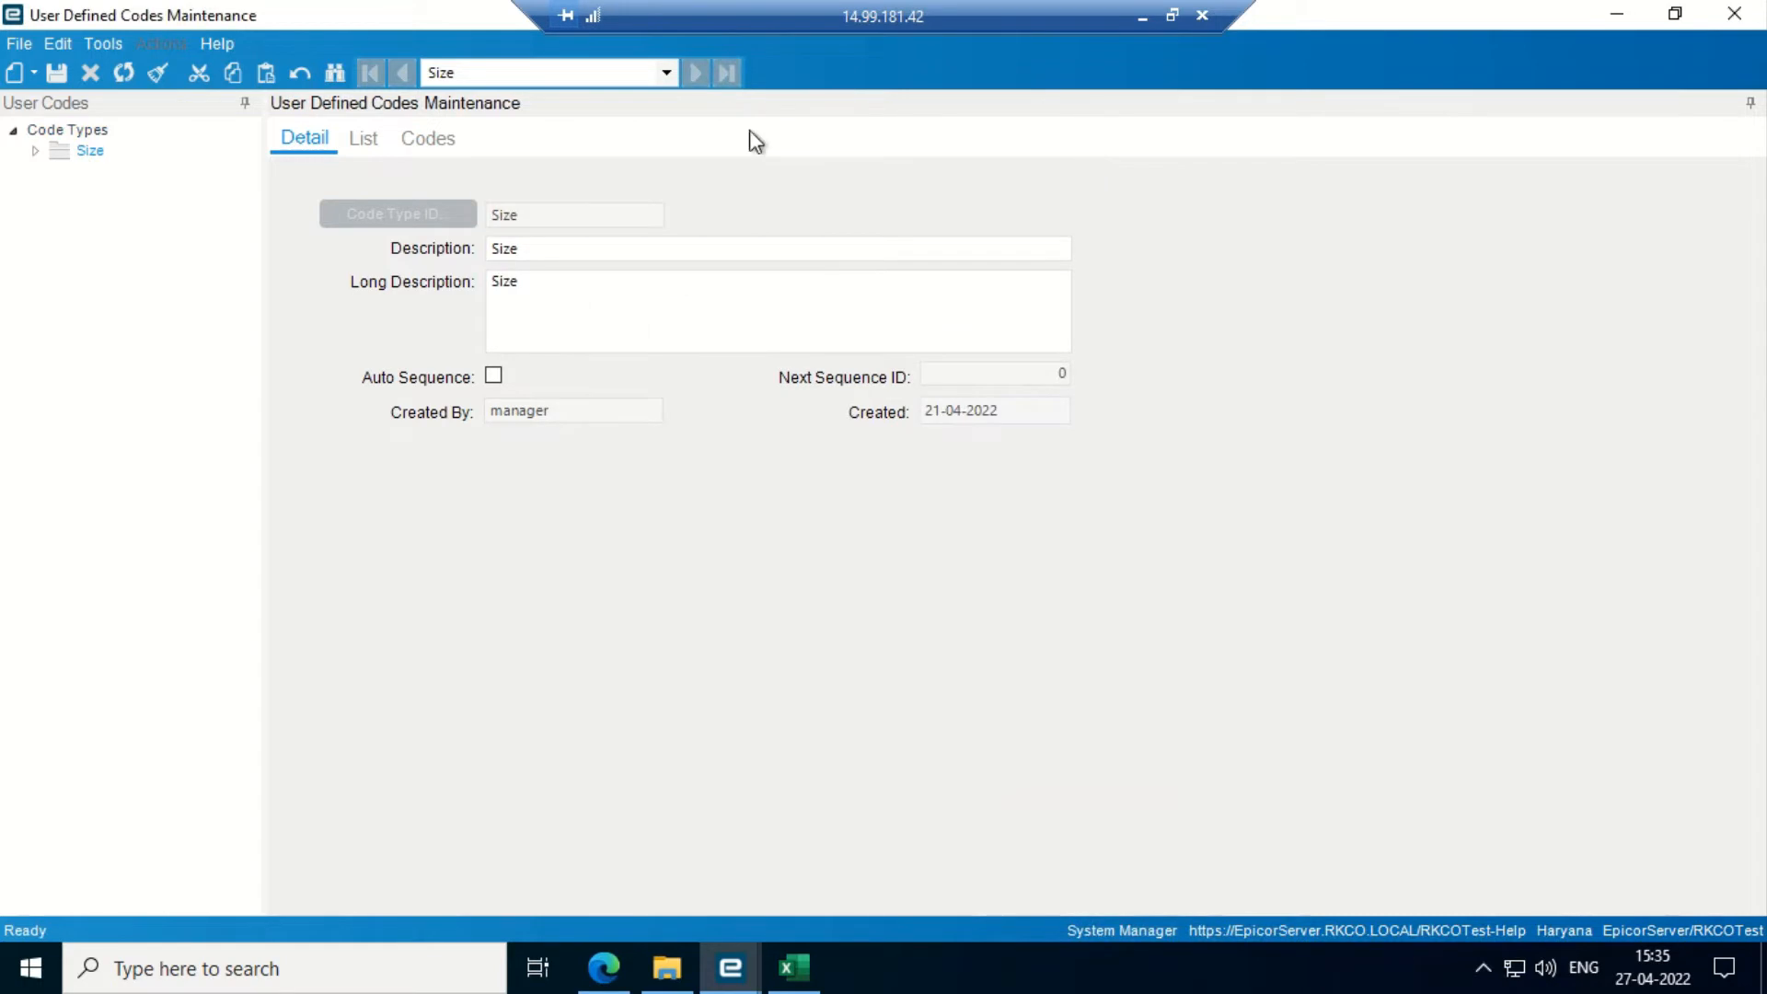
- Review the Size codes M (Medium) and S (Small), then close User Defined Codes Maintenance
left_click(428, 138)
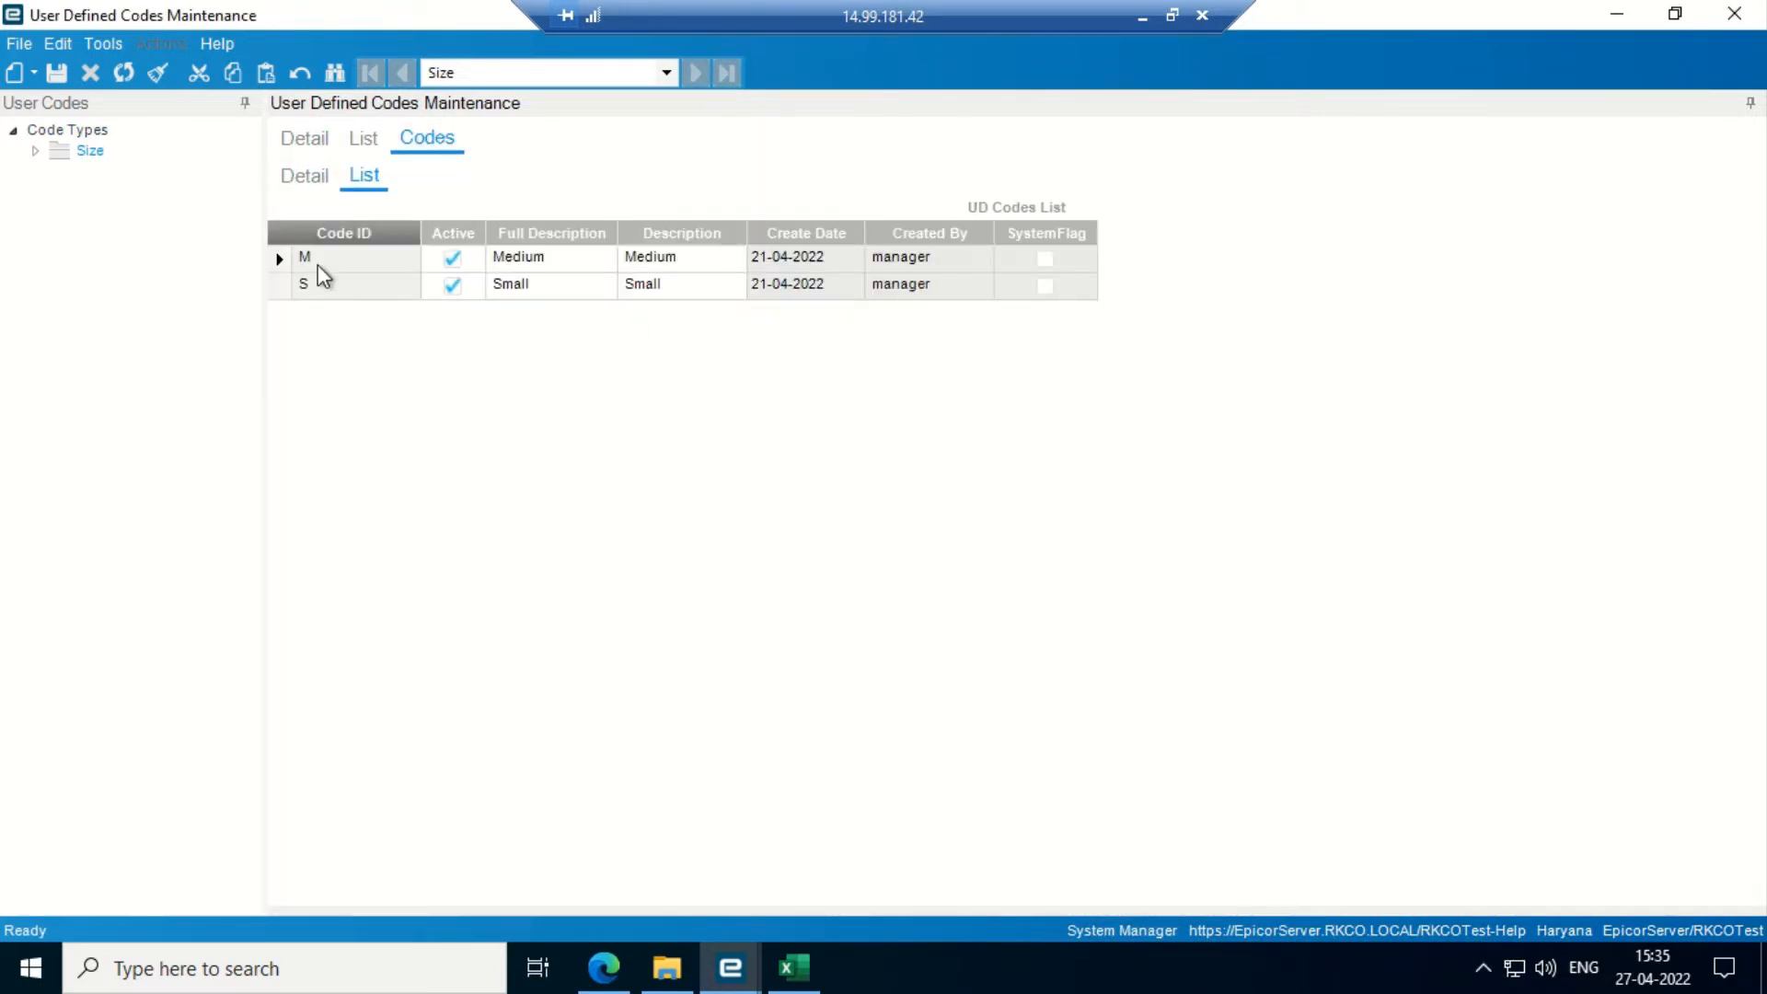
left_click(311, 136)
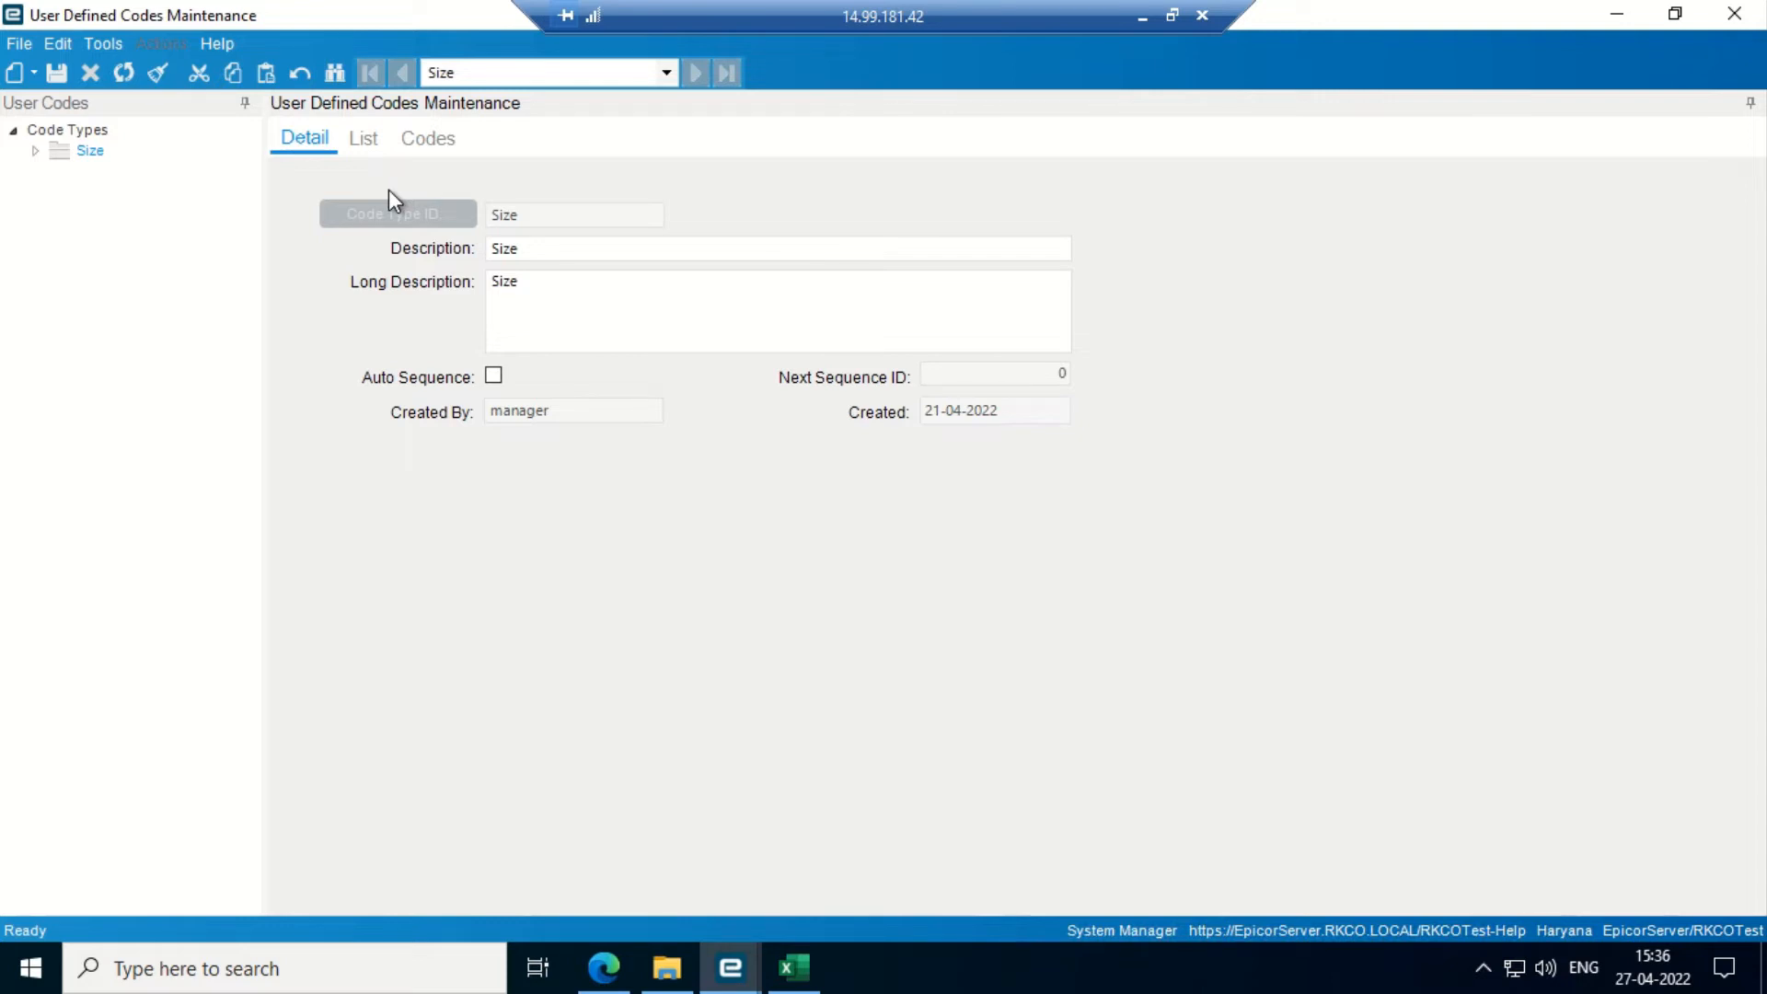
left_click(432, 140)
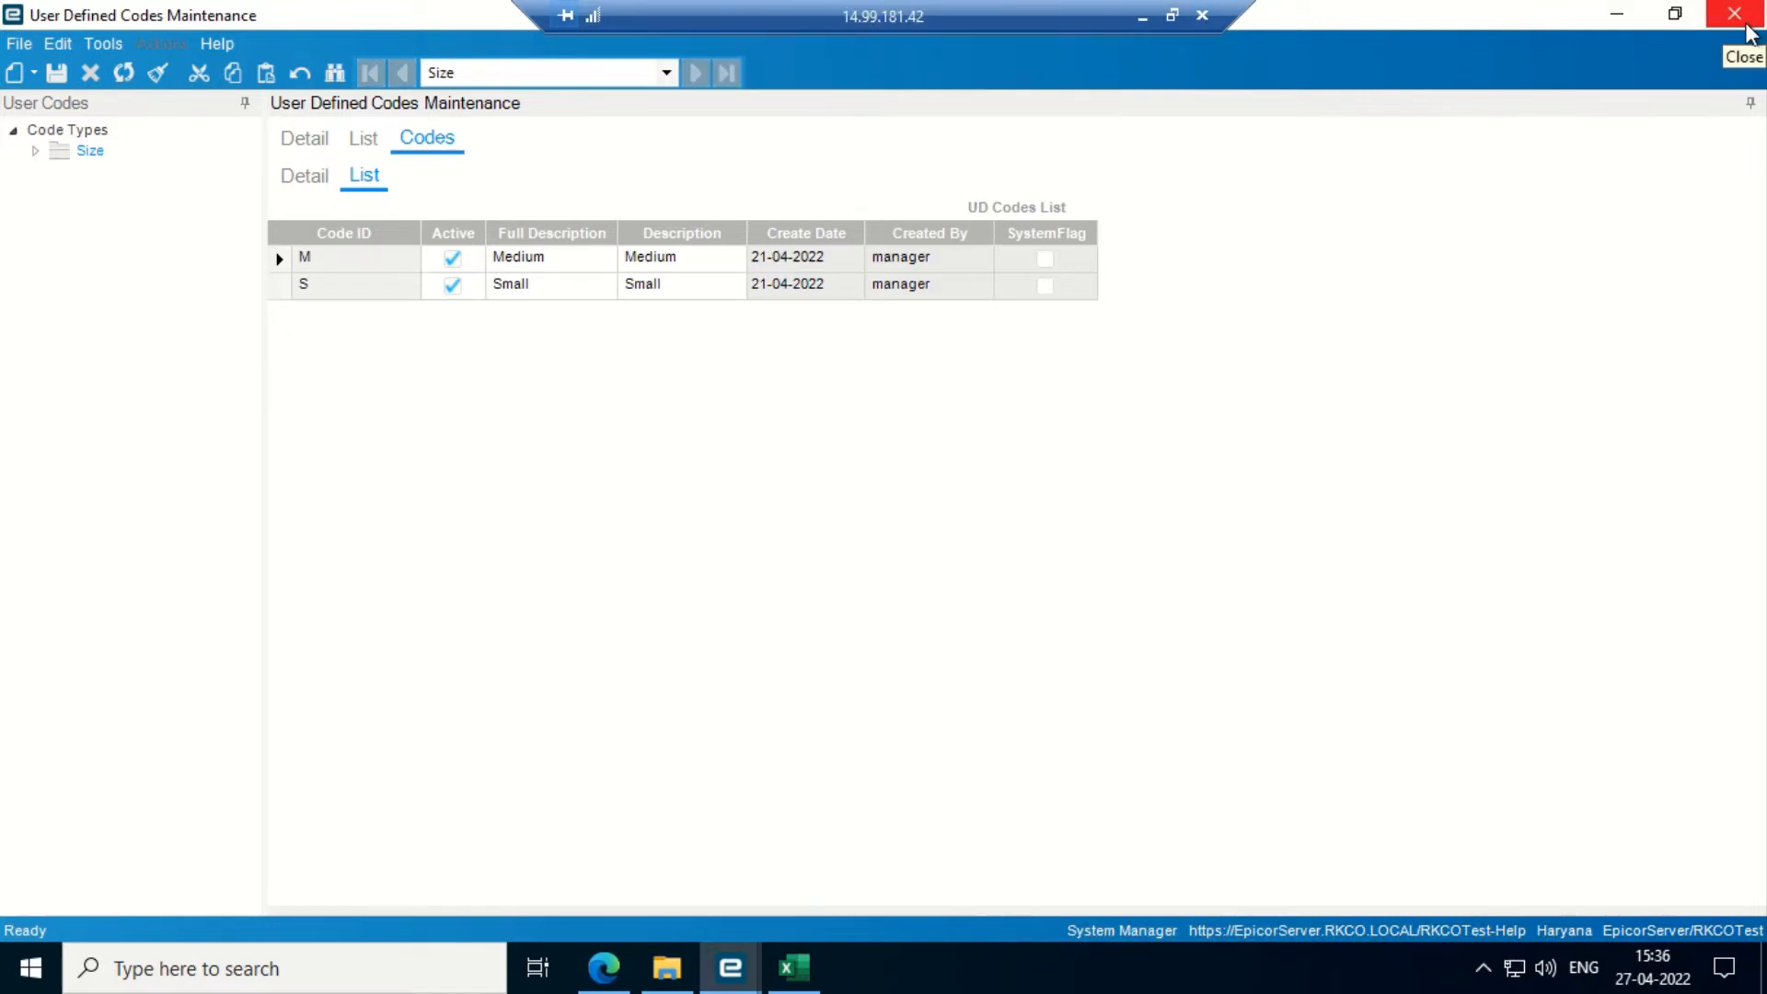
left_click(311, 143)
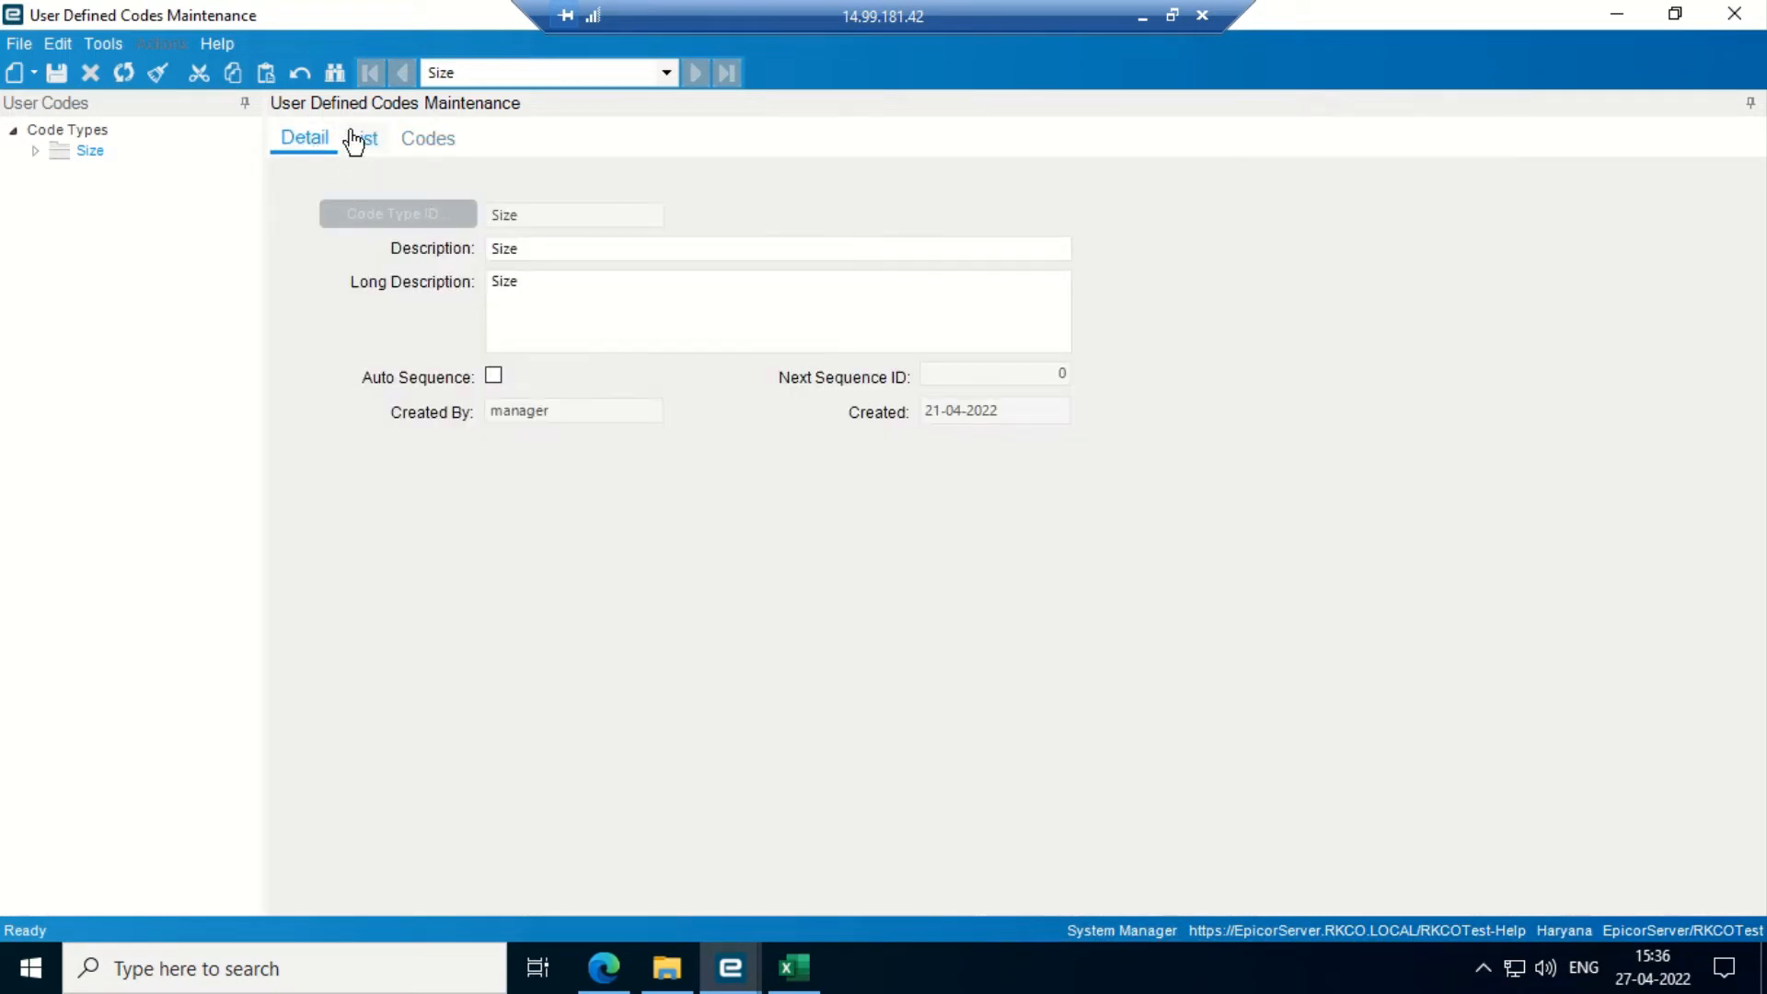
left_click(361, 138)
left_click(305, 148)
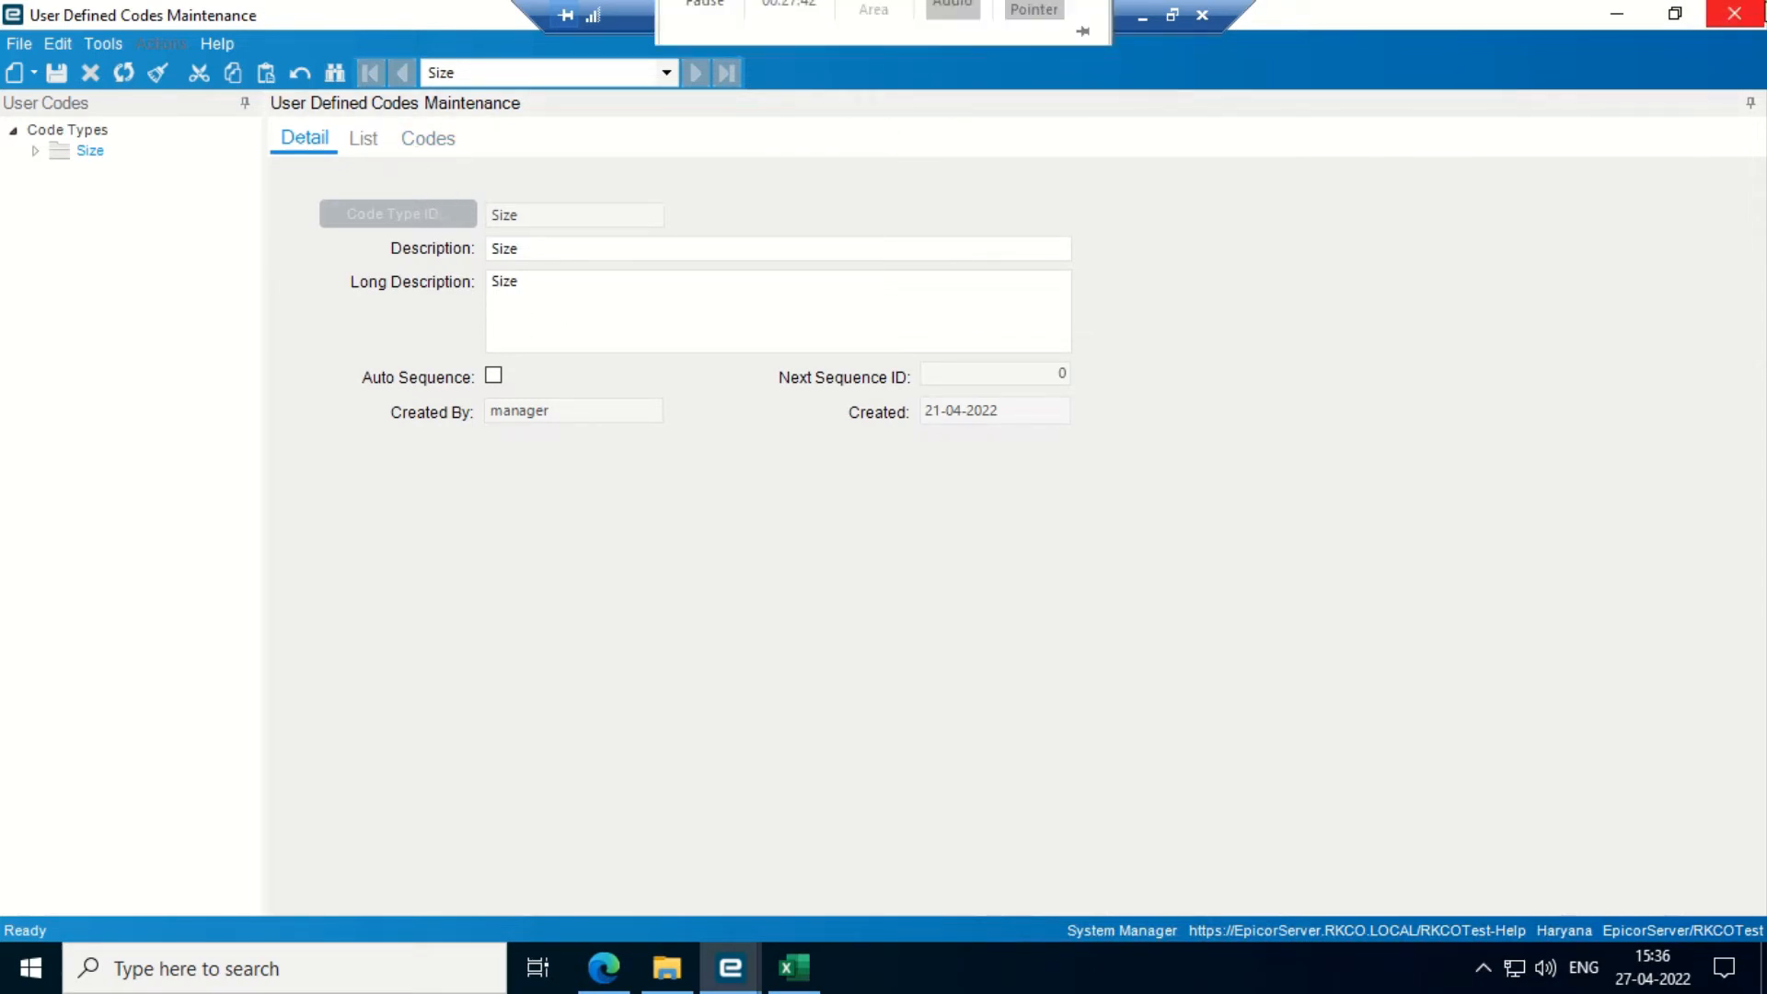
left_click(1733, 12)
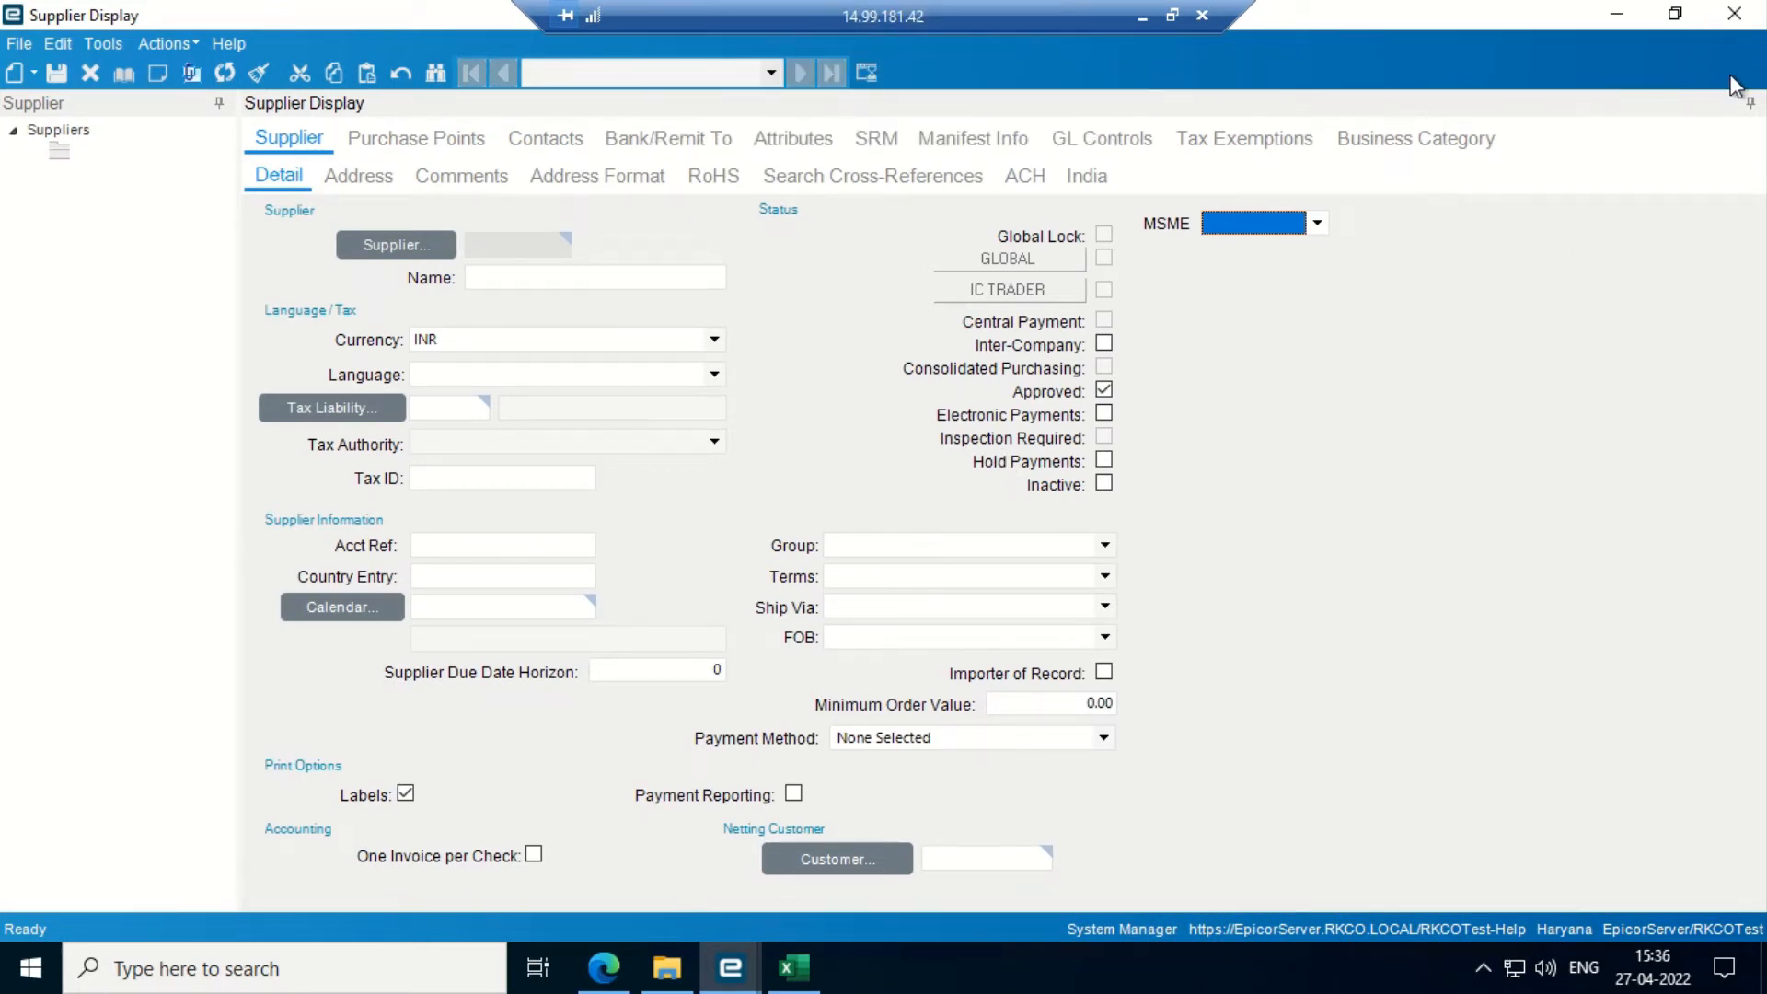
- Recheck the supplier's MSME choices, then bring up the AP UAT SCRIPT workbook
left_click(1319, 224)
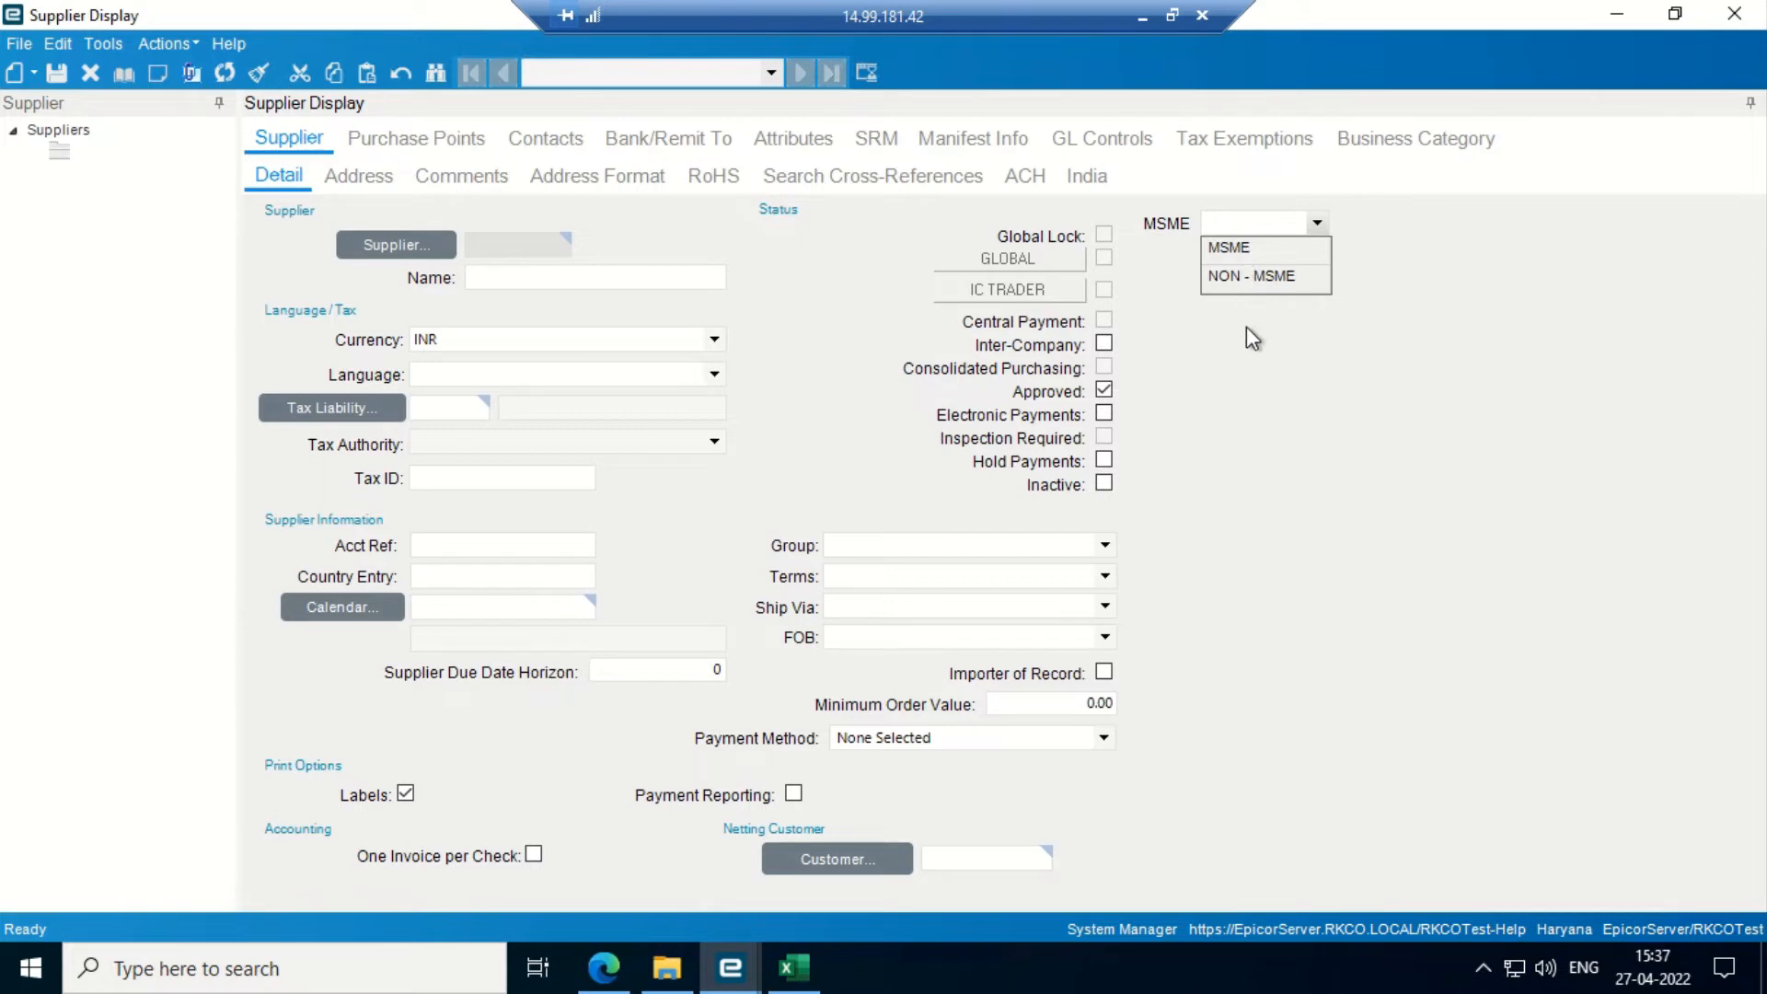
left_click(1739, 12)
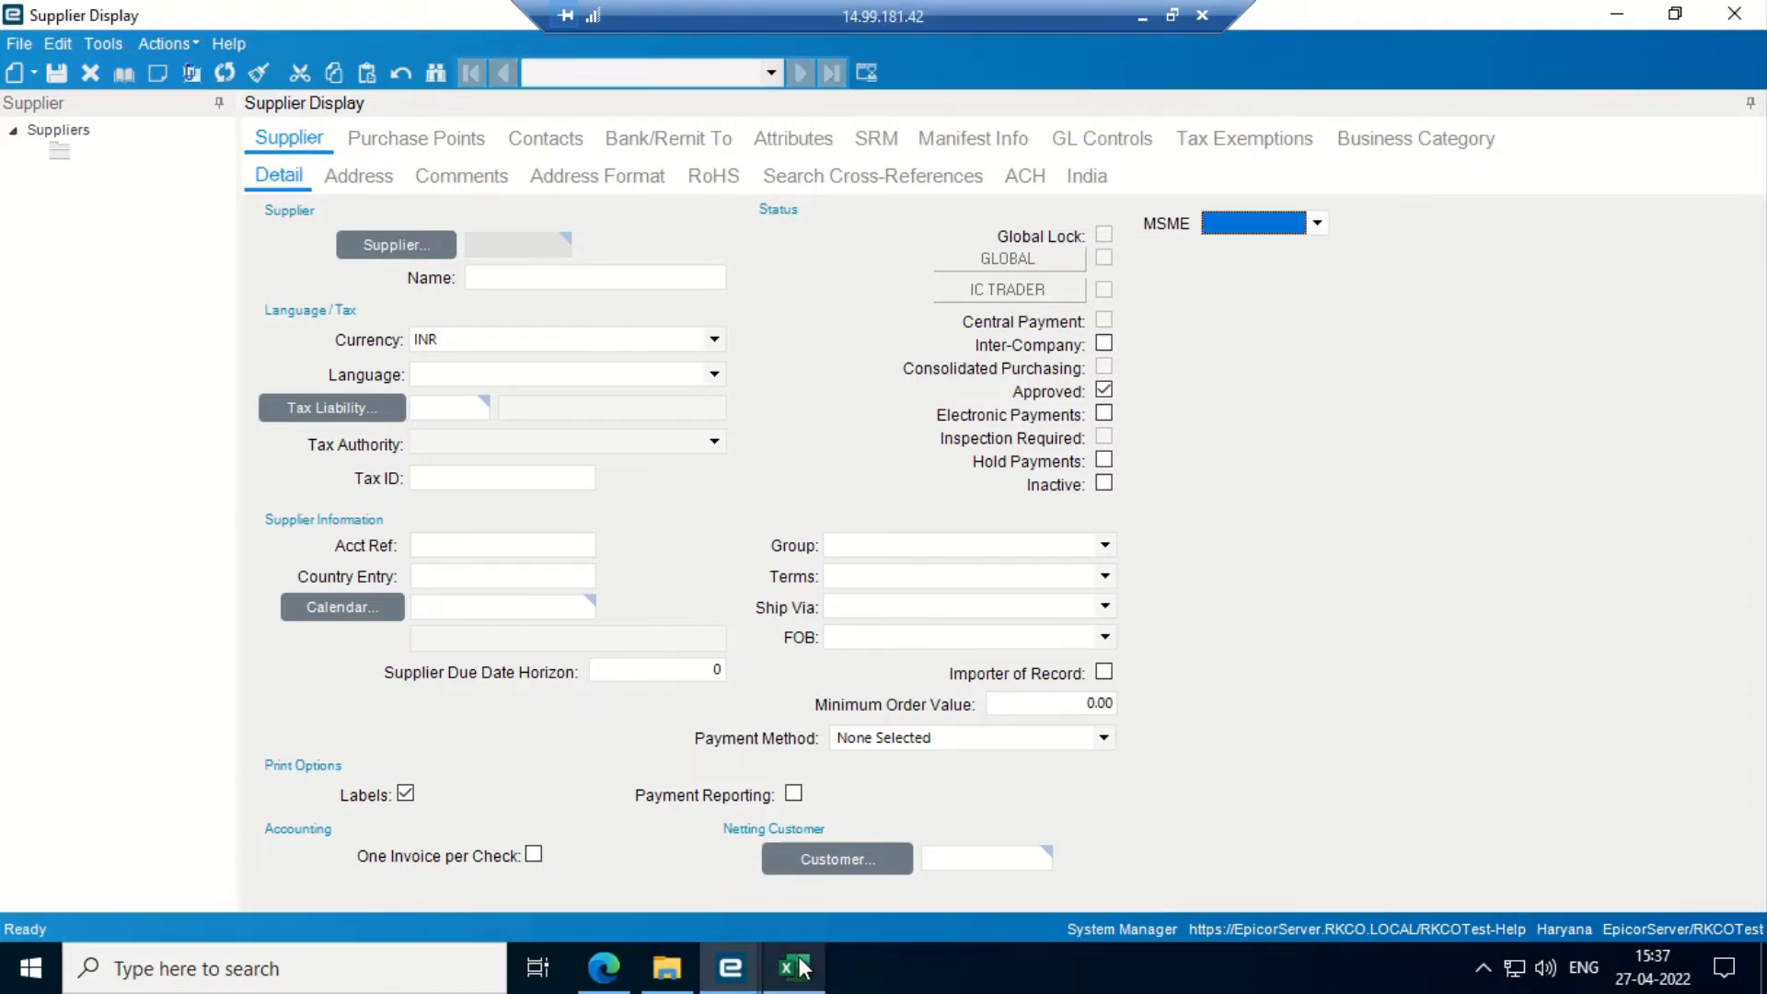
left_click(793, 966)
key("Down")
key("Down")
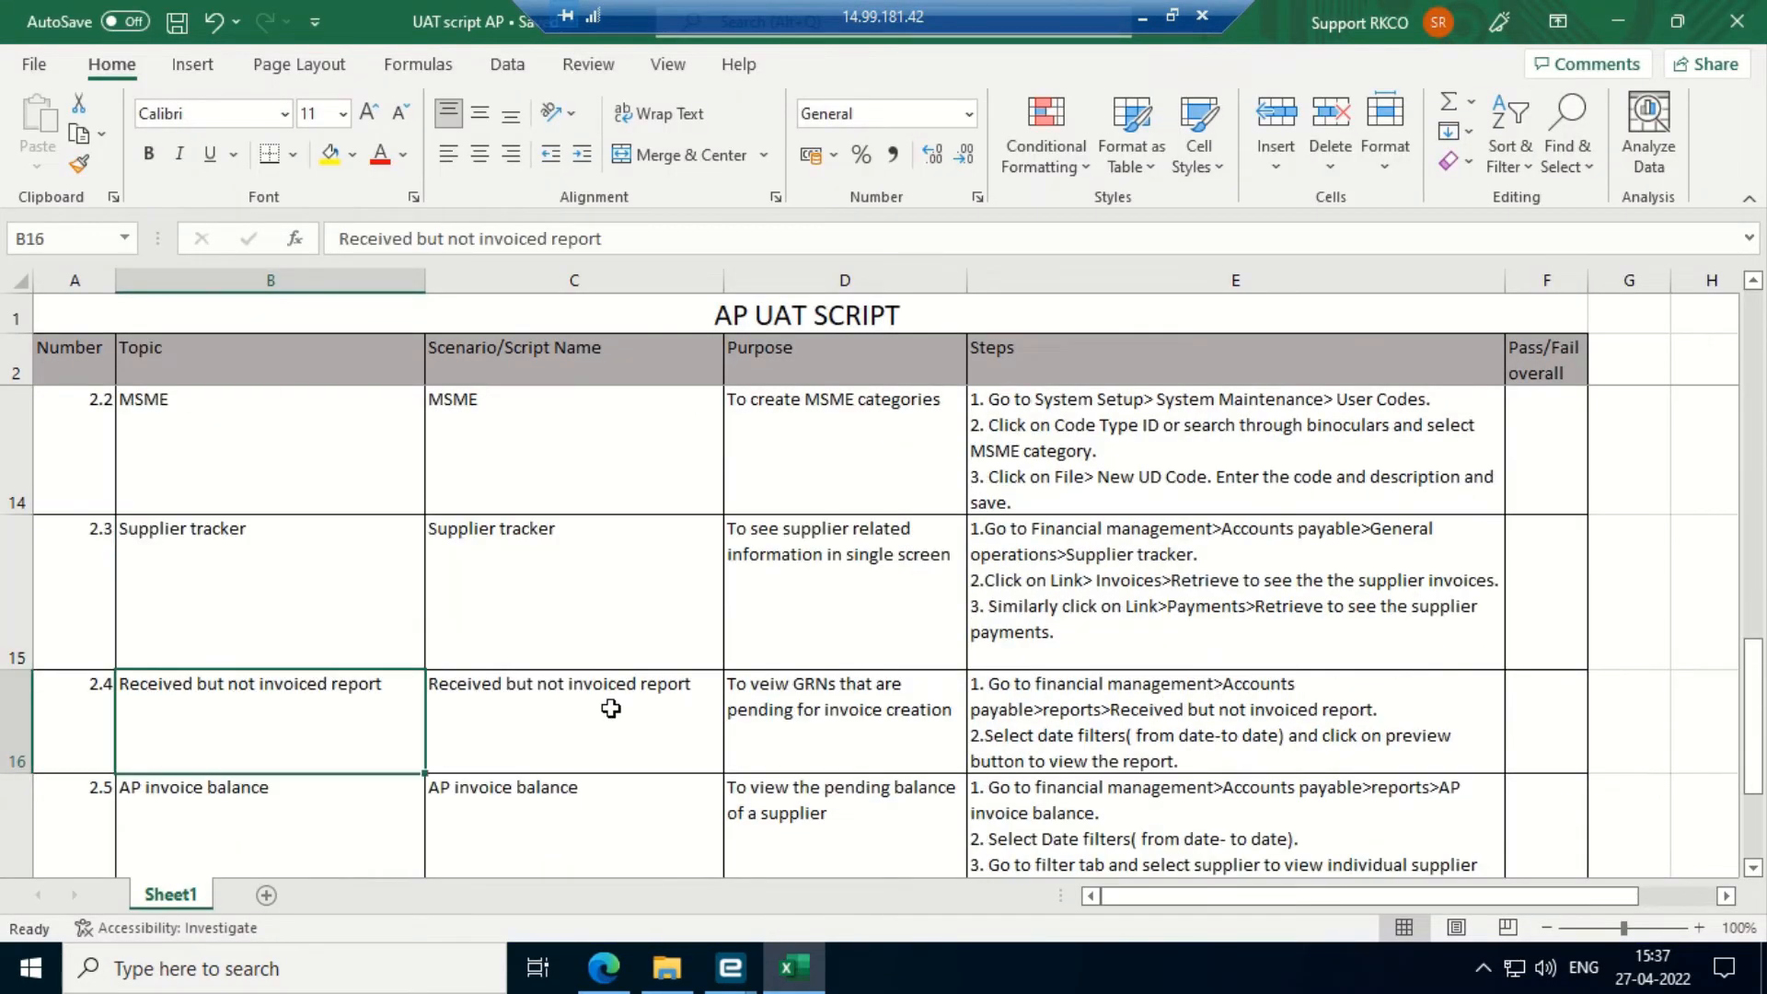
- Find the MSME row in the UAT script, then minimize Excel
key("Up")
key("Up")
key("Up")
key("Down")
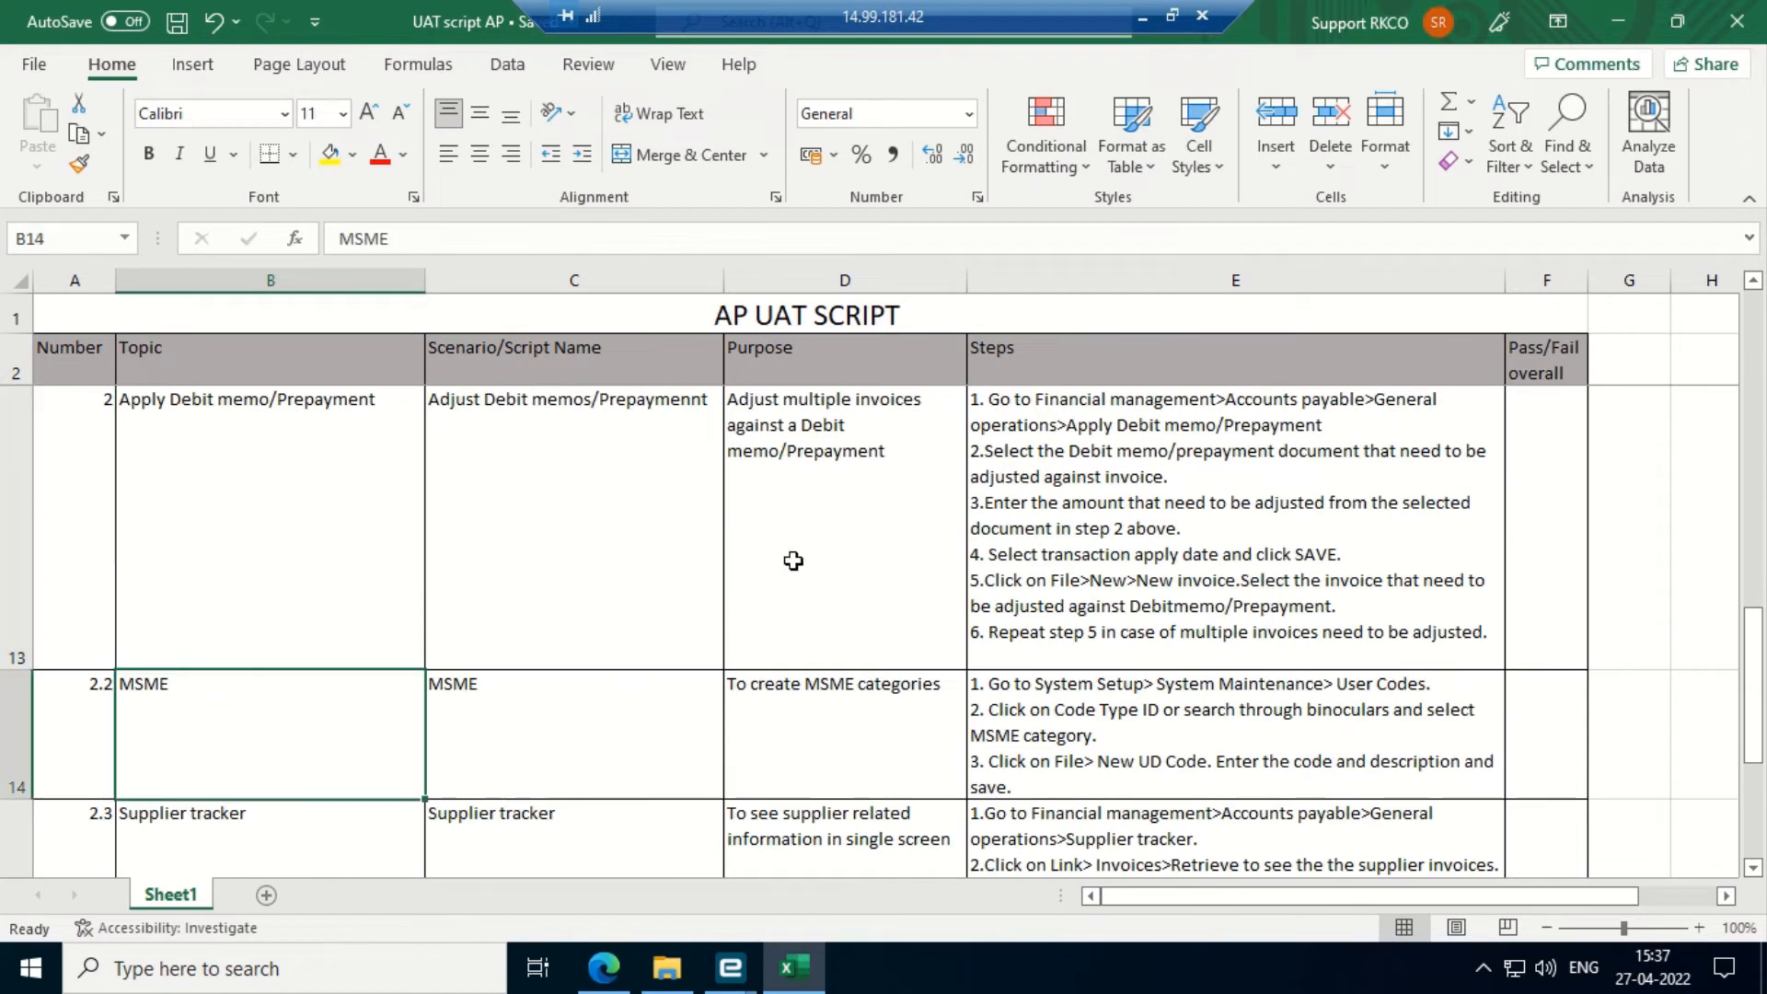
left_click(1610, 13)
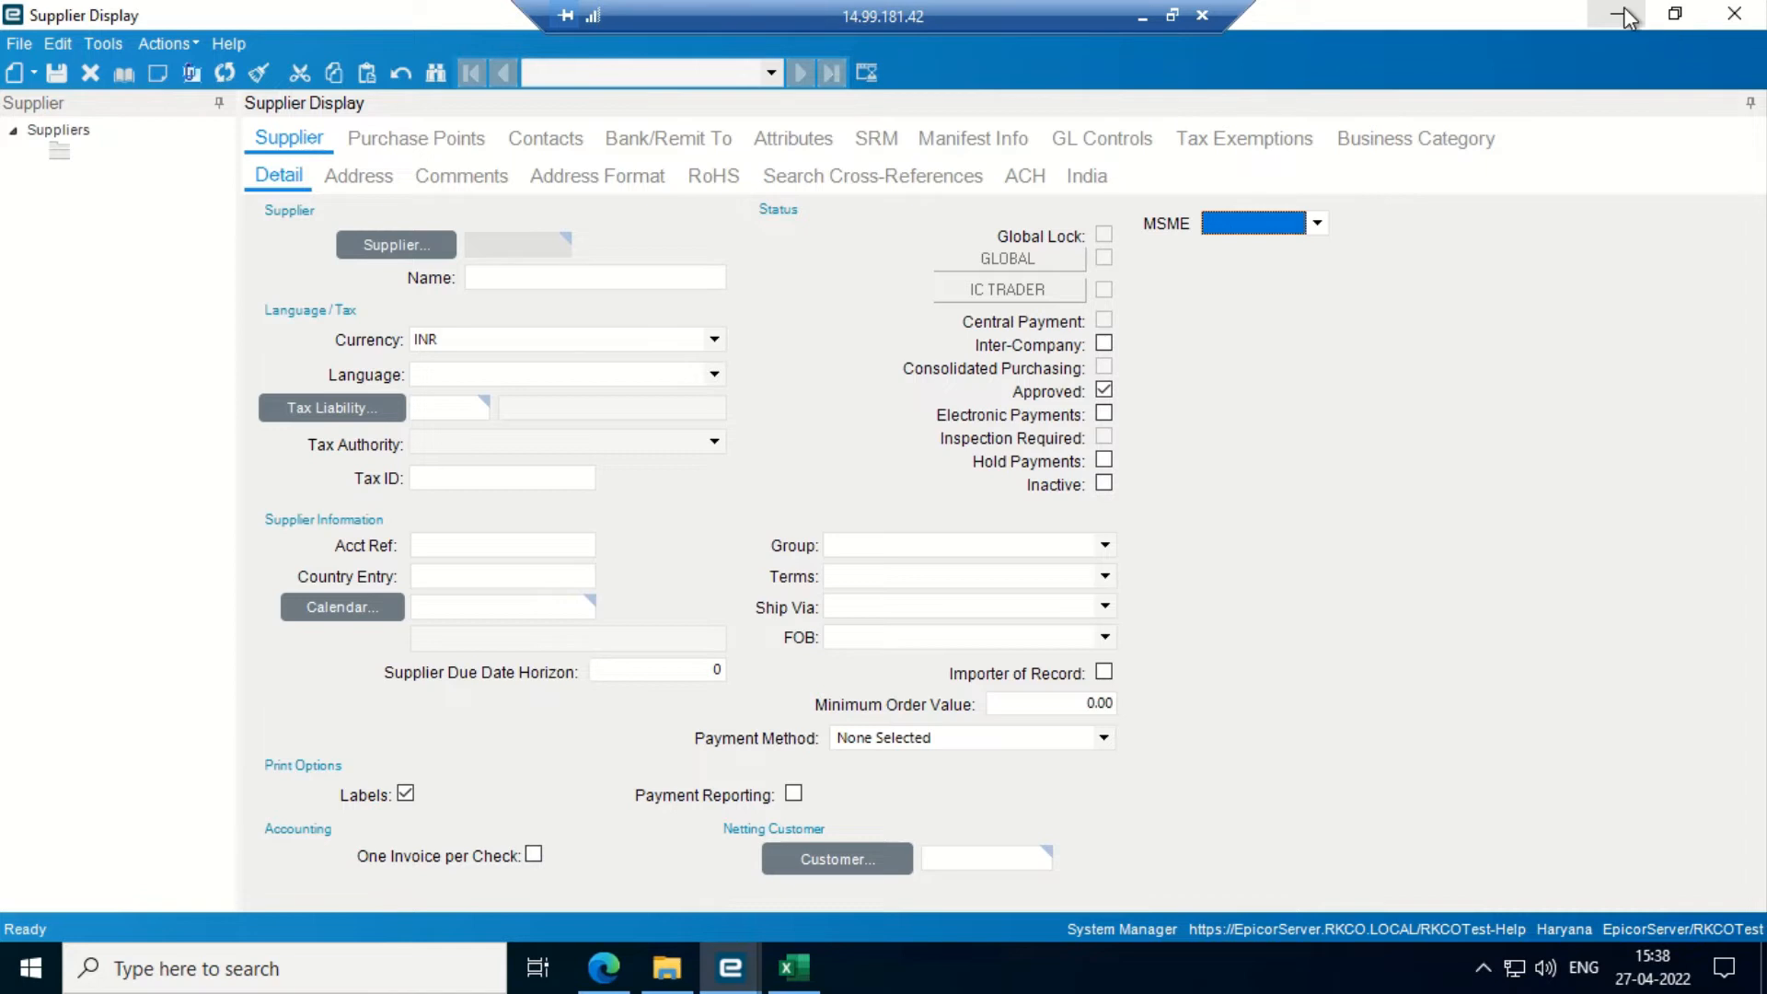
- Discard the new supplier record and launch AP Invoice Entry from General Operations
left_click(1734, 12)
left_click(858, 521)
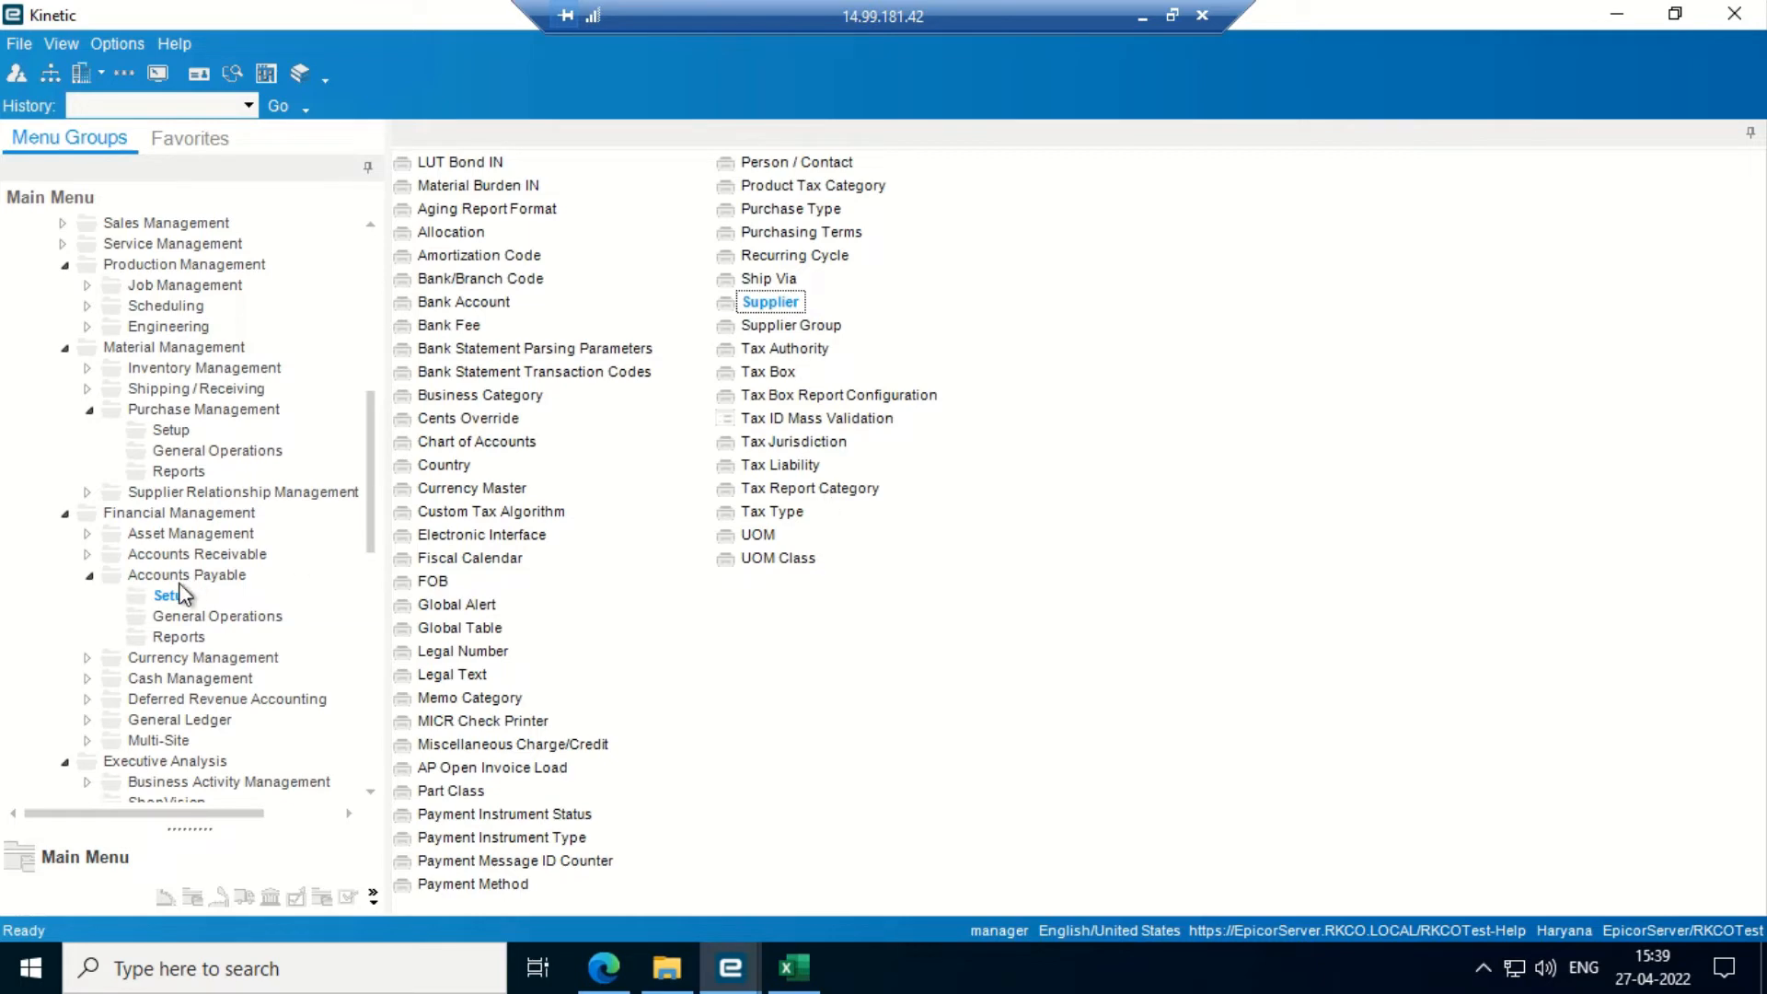
left_click(180, 617)
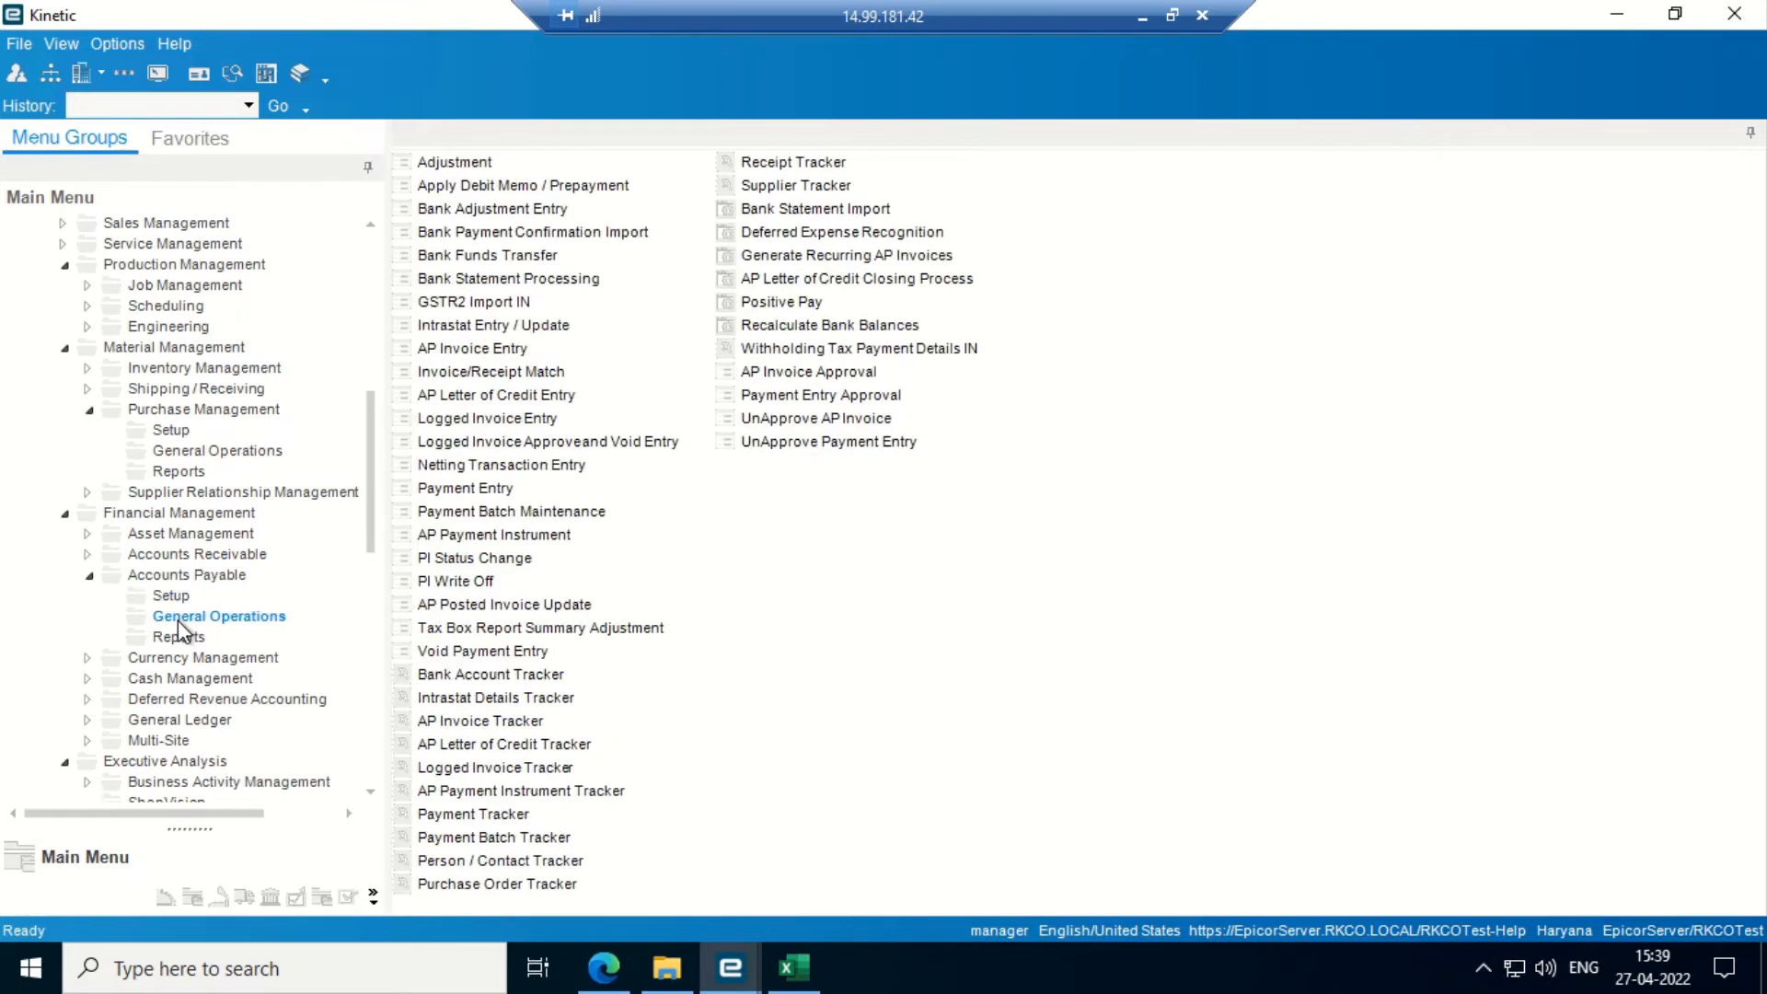
left_click(463, 350)
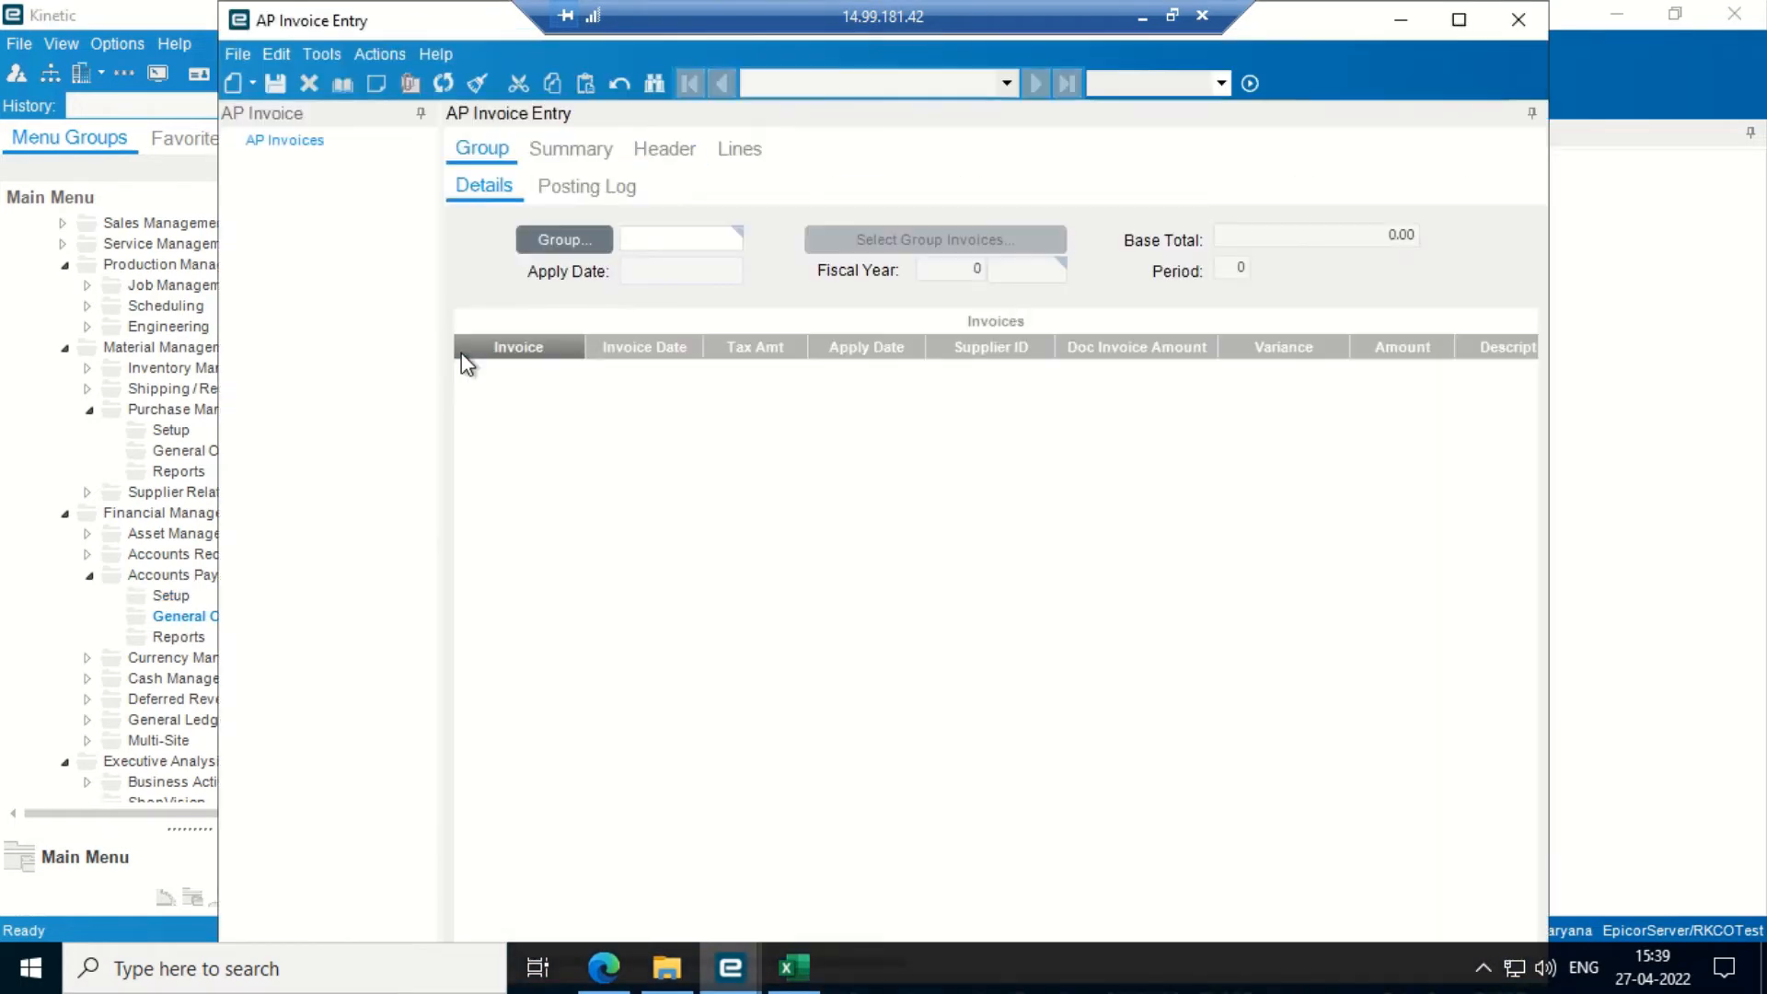
- Maximize the empty AP Invoice Entry window
left_click(1458, 19)
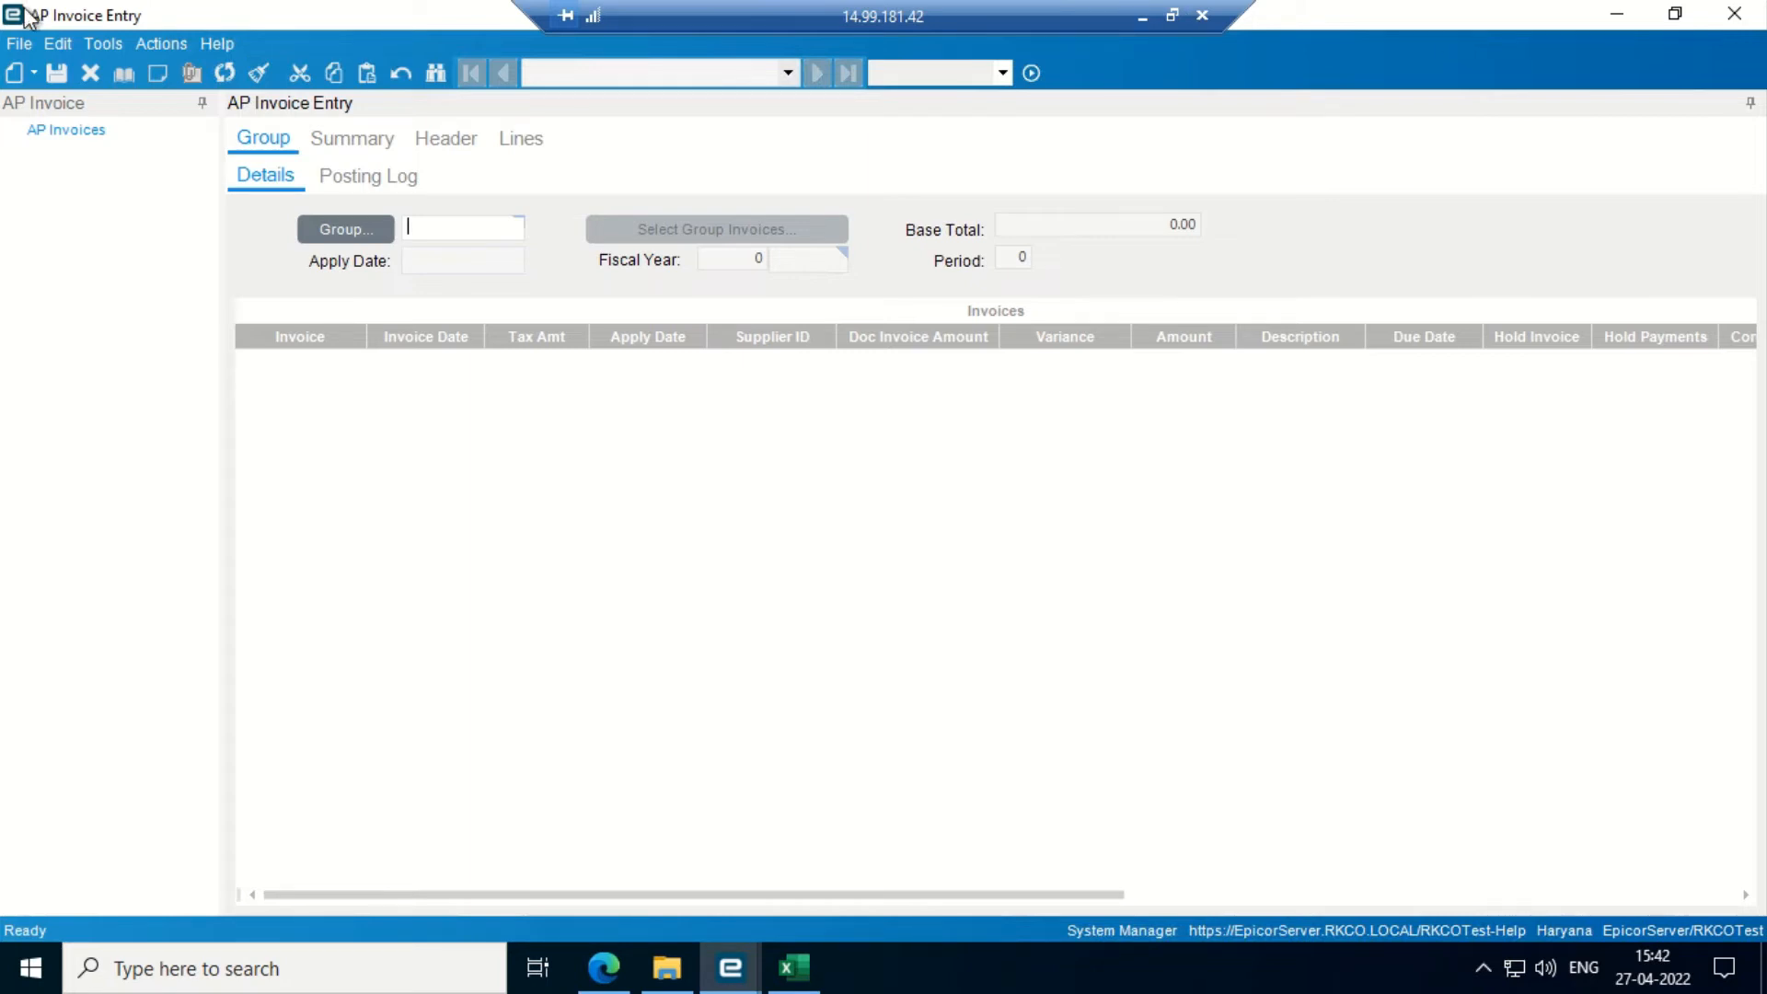
- Create and save invoice group 'Advance' with apply date 27-04-2022, fiscal year 2022, period 1
left_click(34, 68)
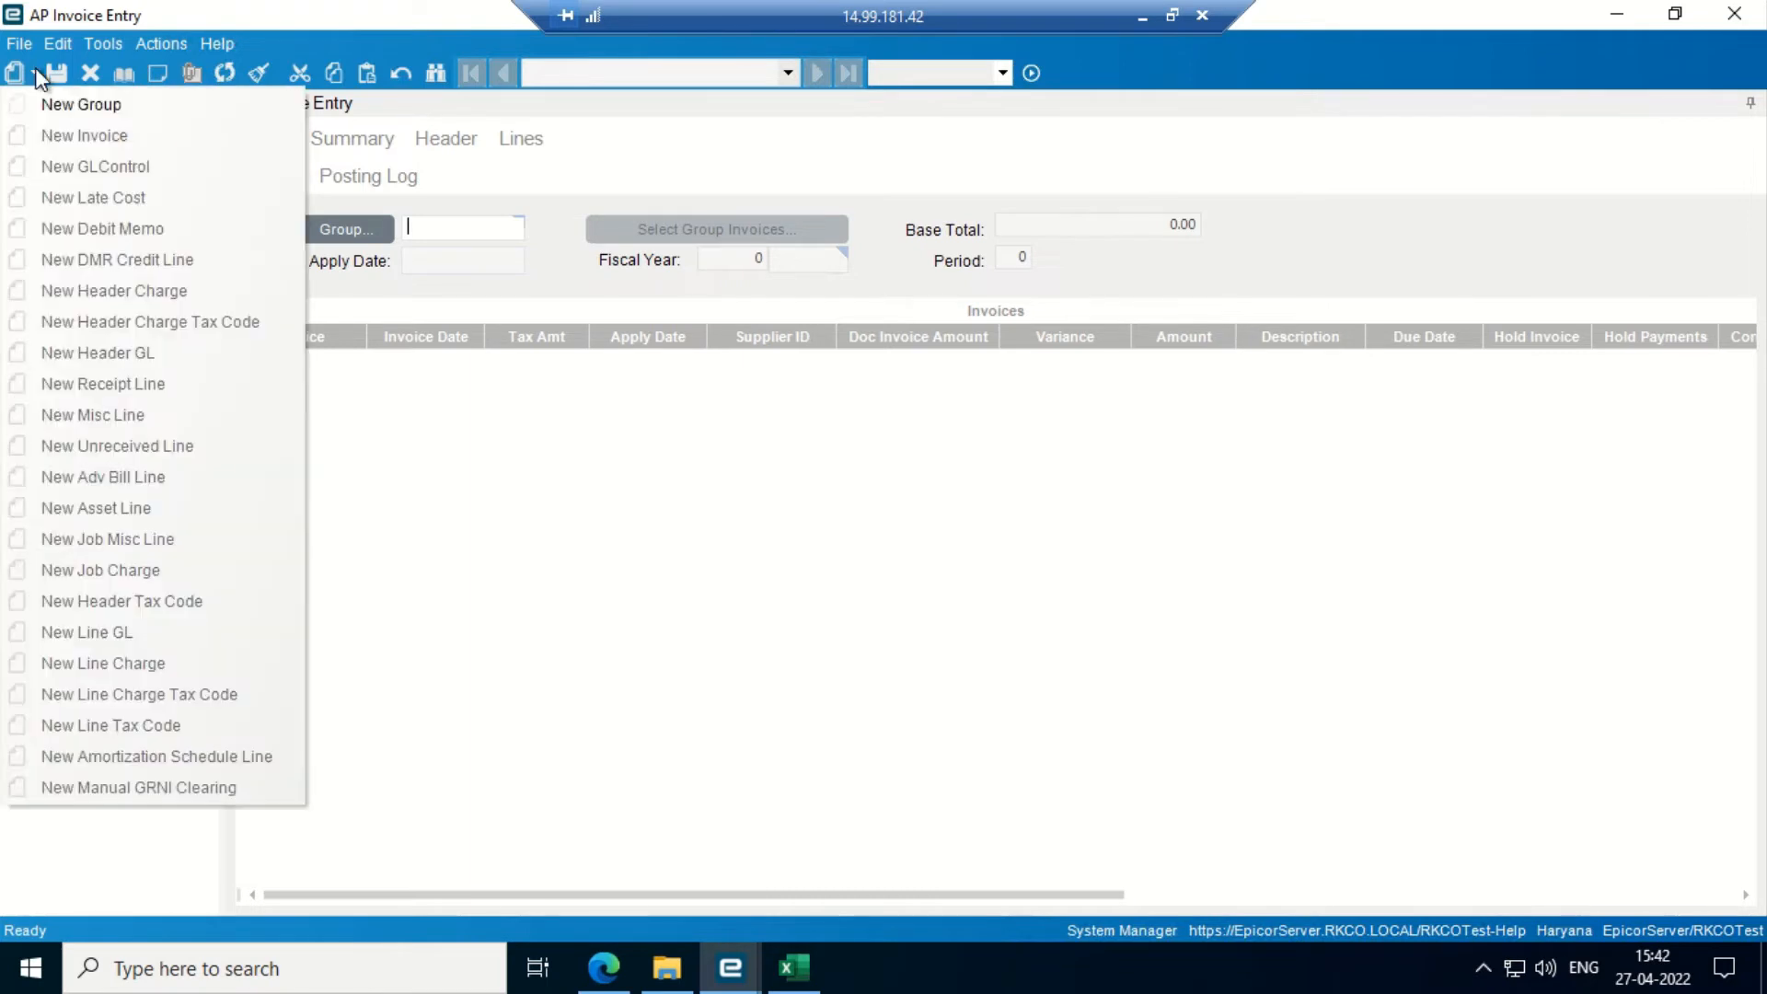
left_click(76, 102)
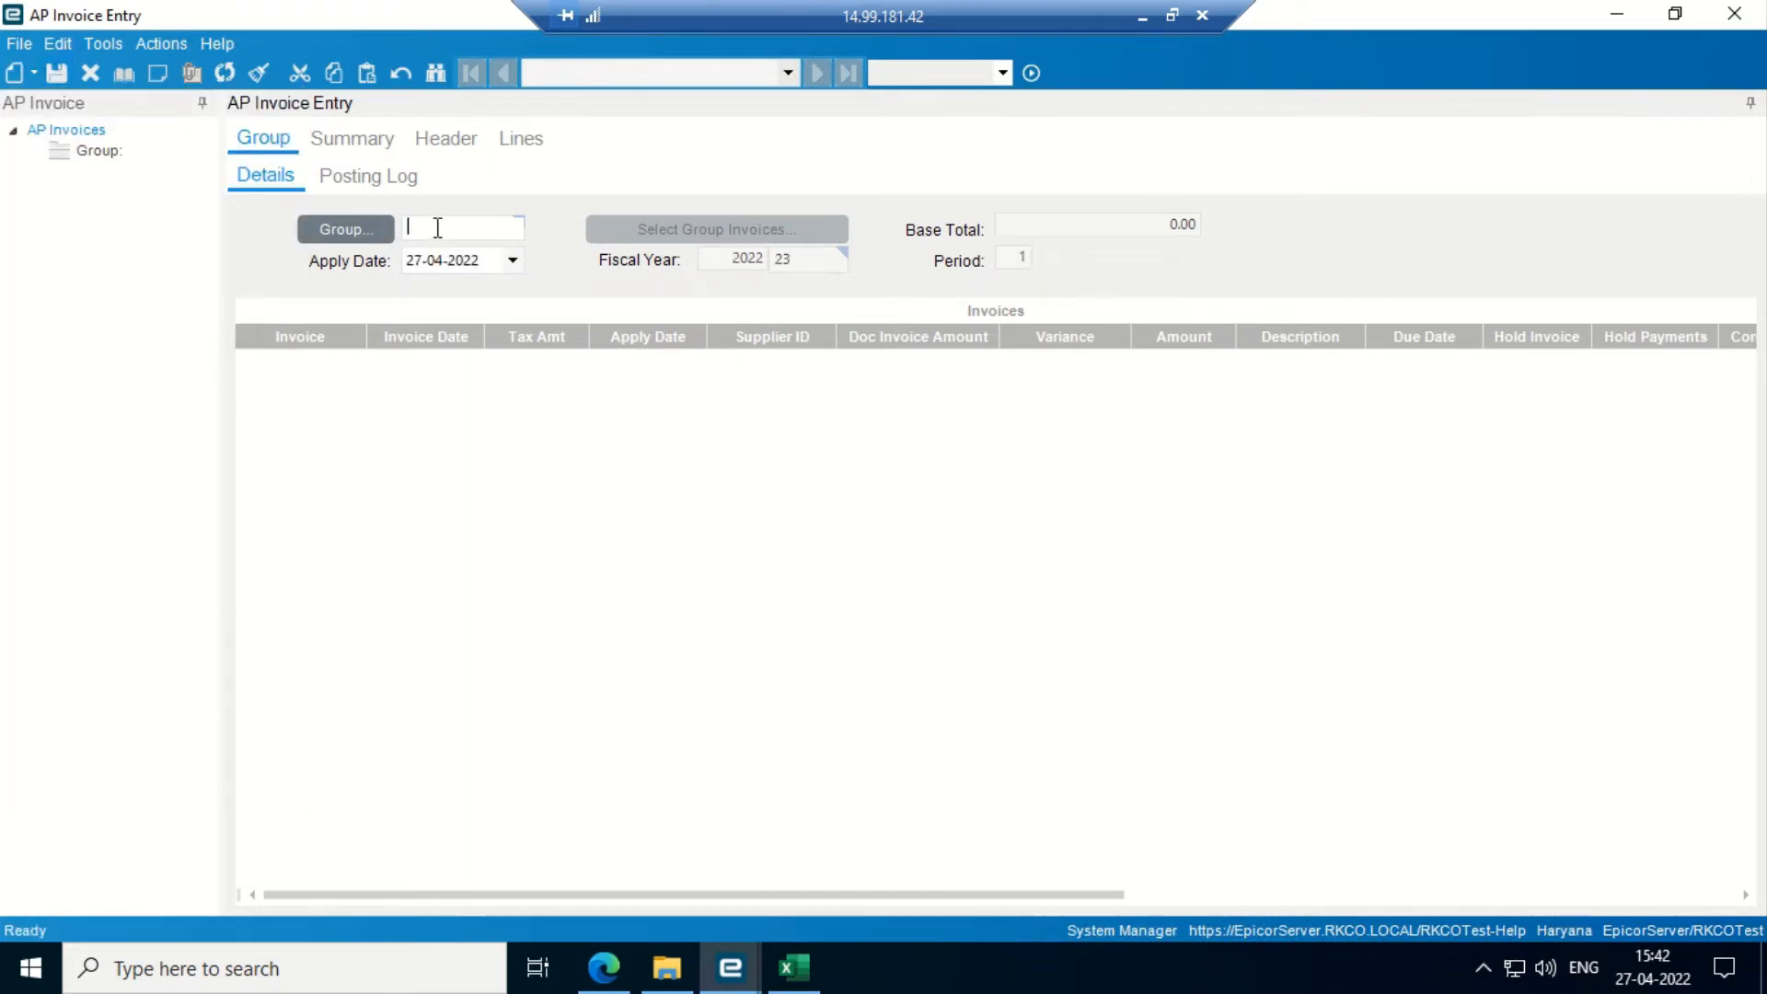
type("Advance")
key("Tab")
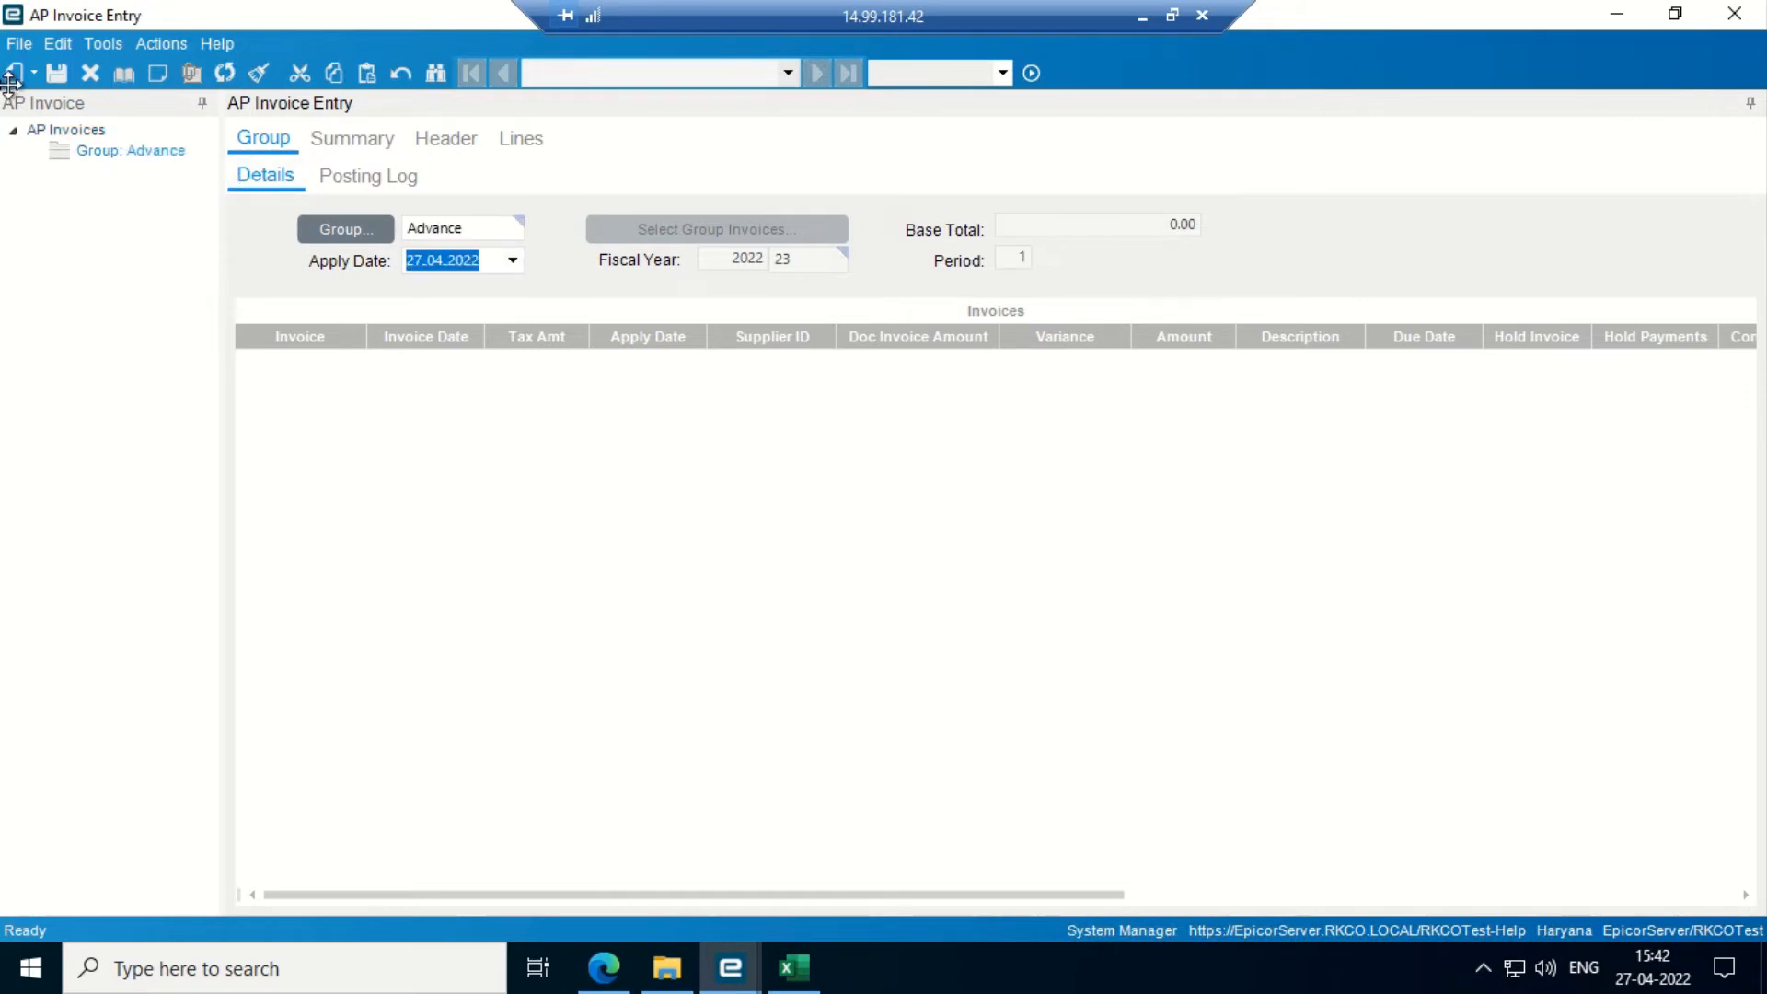
left_click(51, 73)
left_click(35, 73)
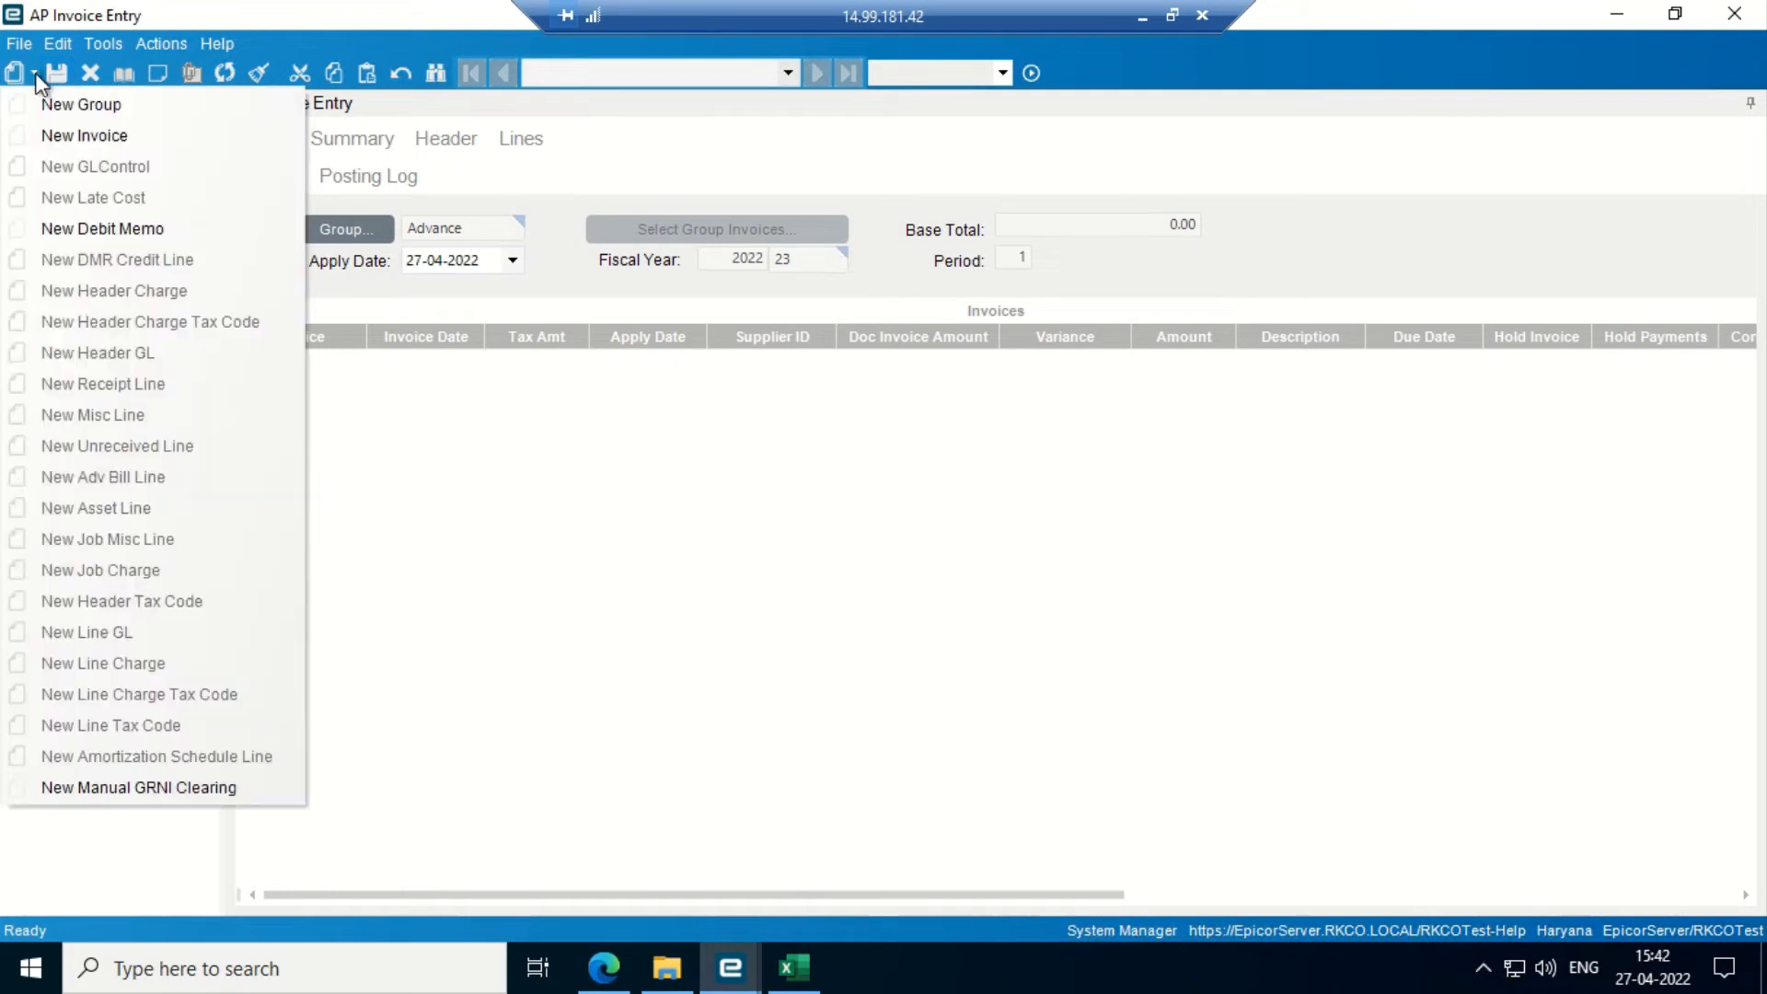
- Start a new invoice in the Advance group for supplier ABC
left_click(112, 134)
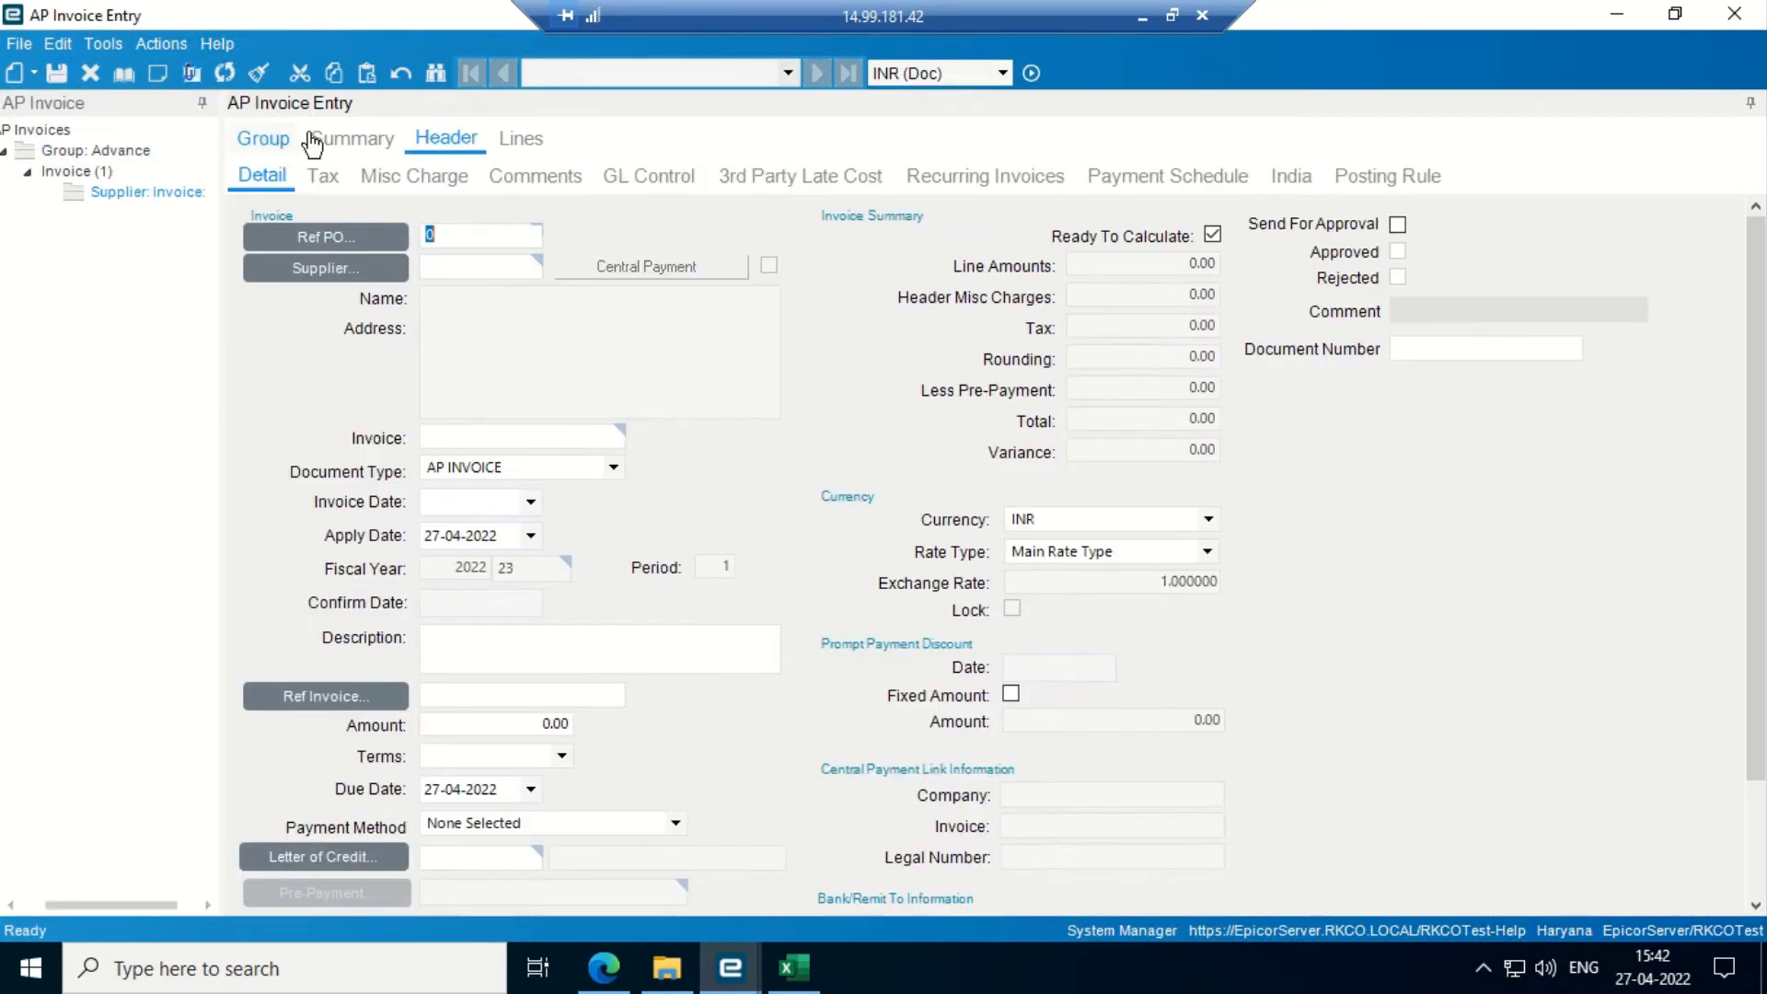
left_click(324, 276)
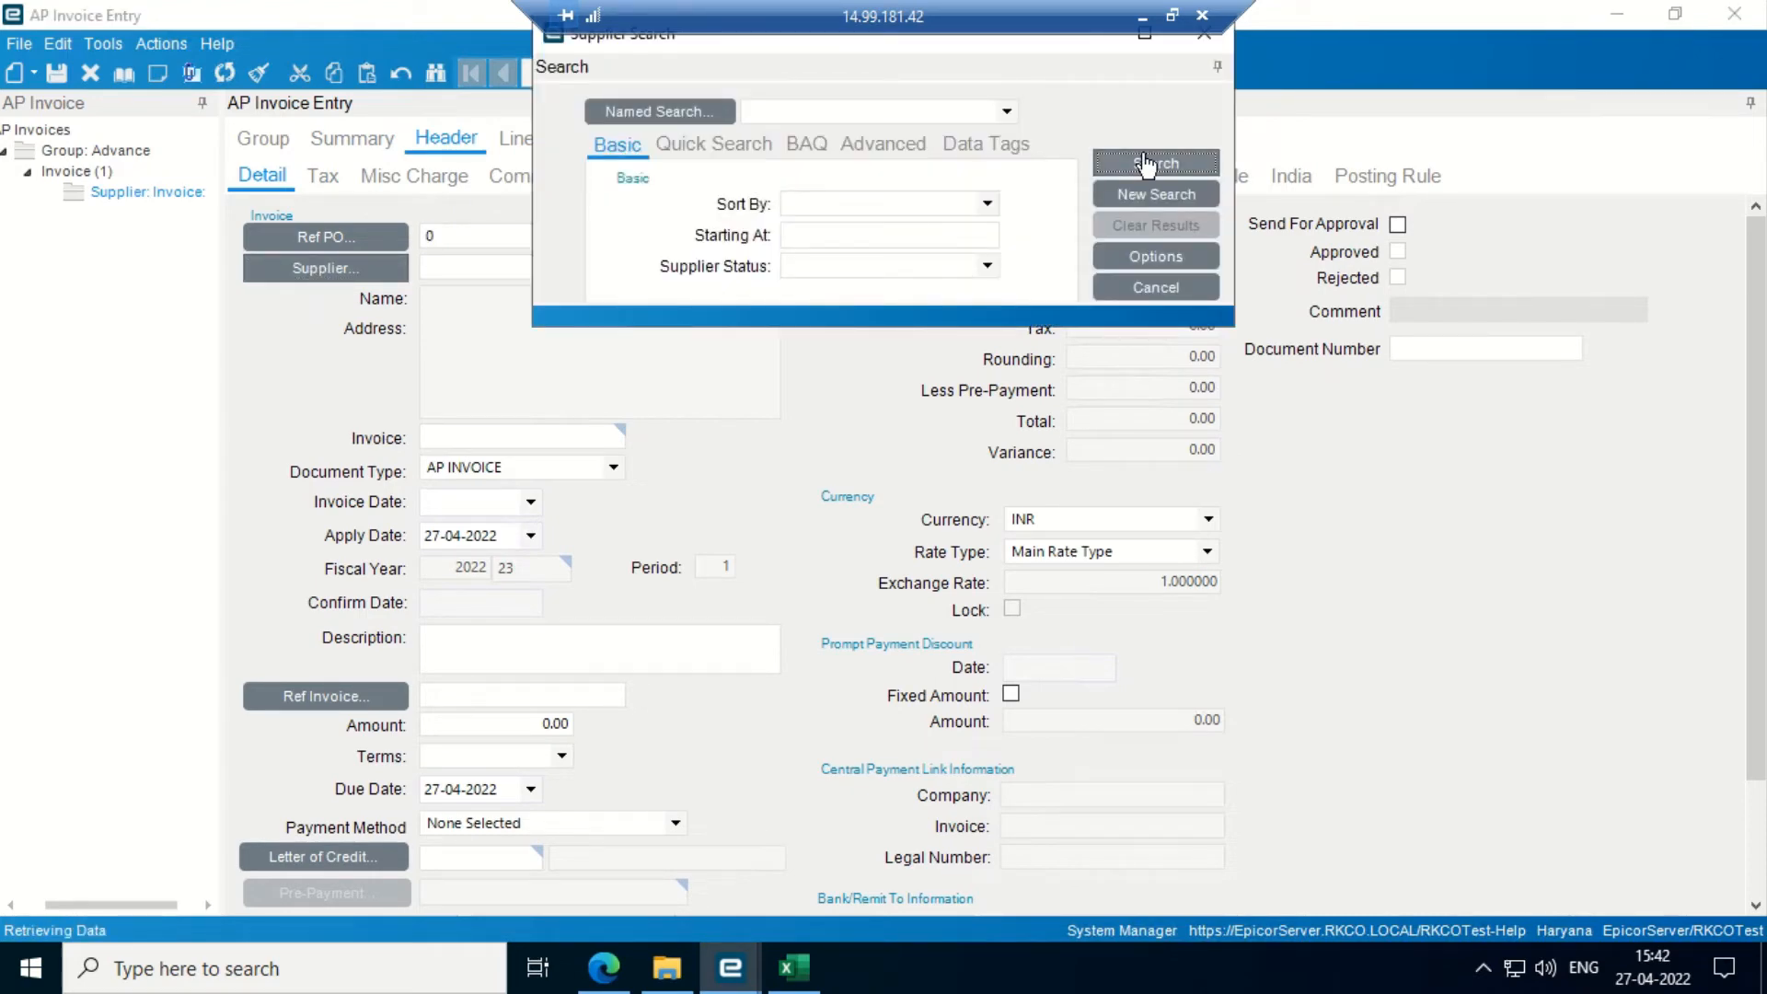
left_click(1145, 164)
key("Down")
key("Down")
key("Down")
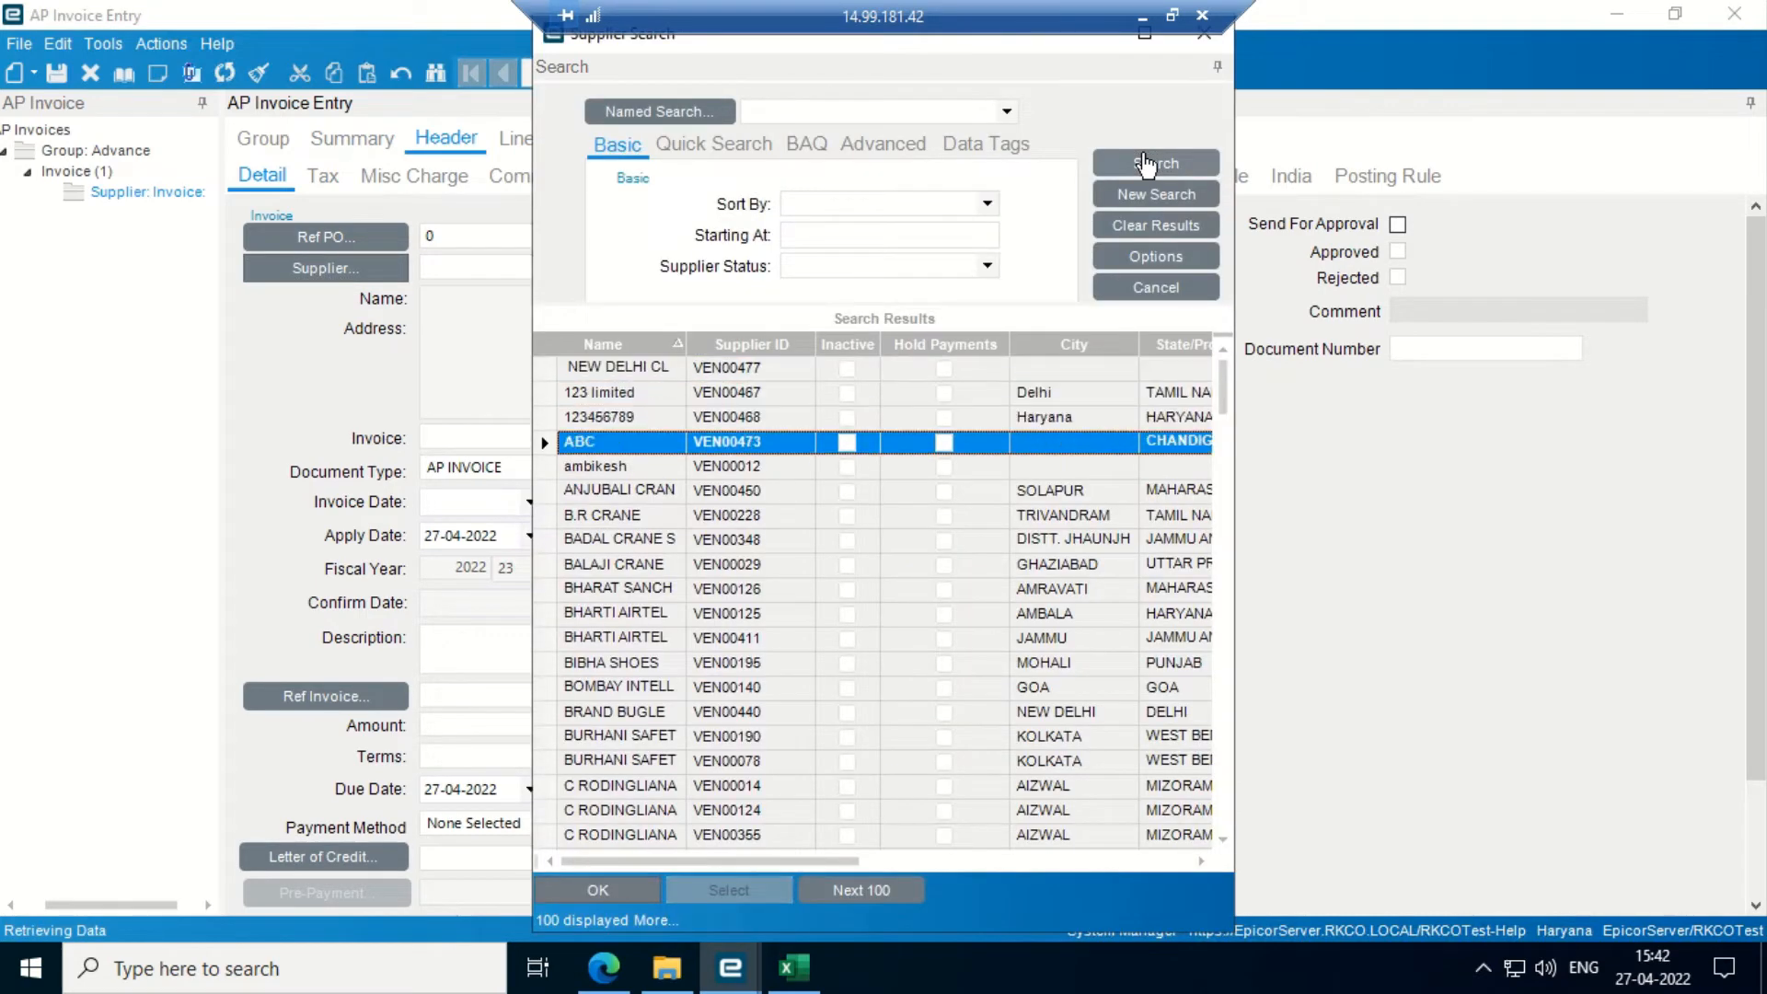
key("Return")
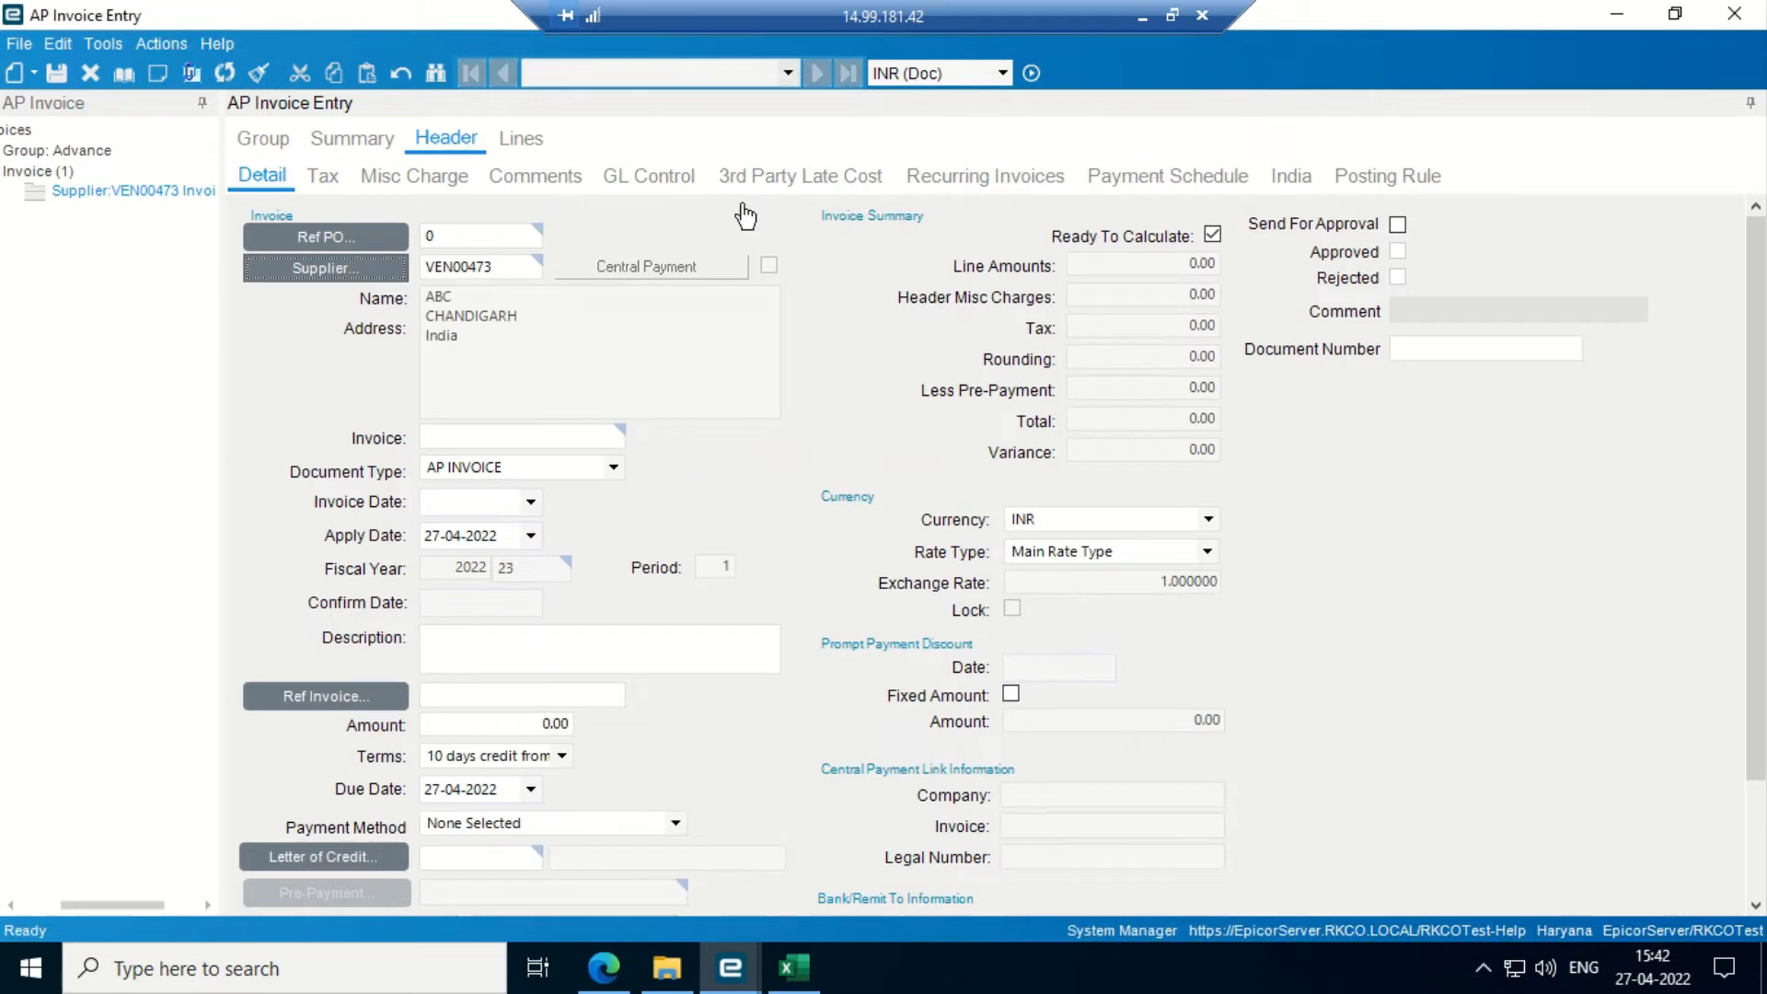
- Enter invoice number 'Advance' dated 27-04-2022, save, and check Posting Rule after the missing-site error
left_click(448, 434)
type("Advance")
left_click(531, 501)
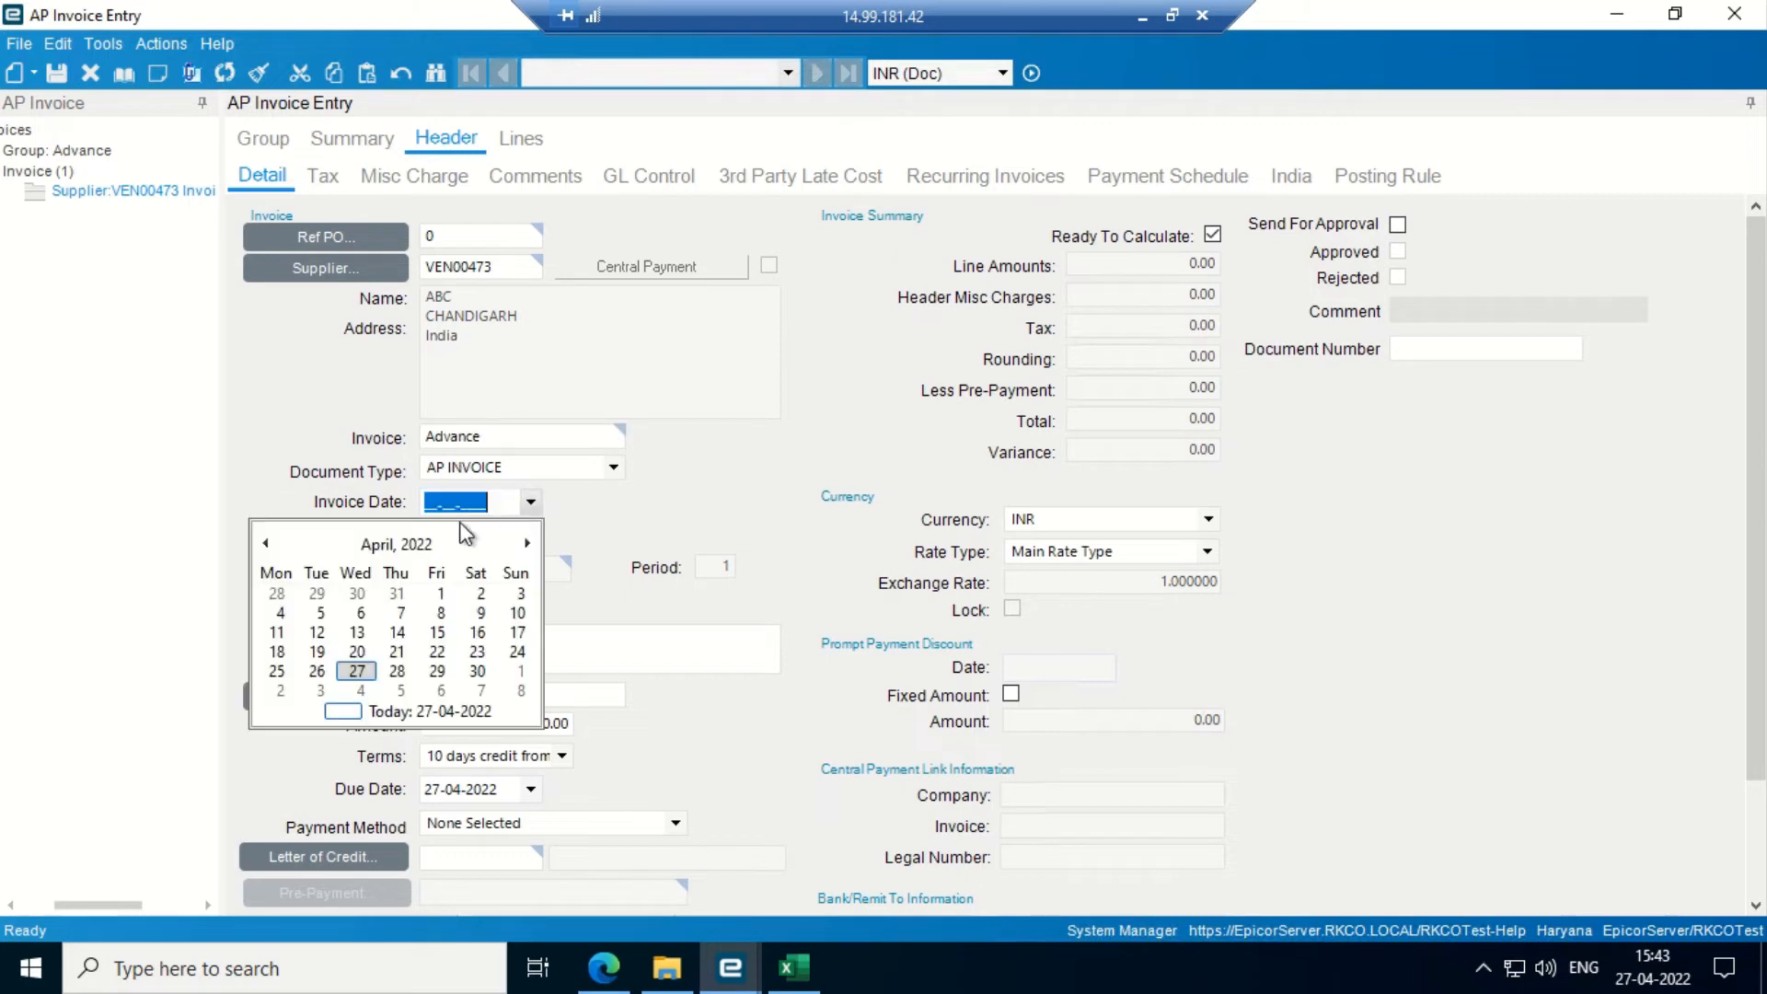
left_click(357, 670)
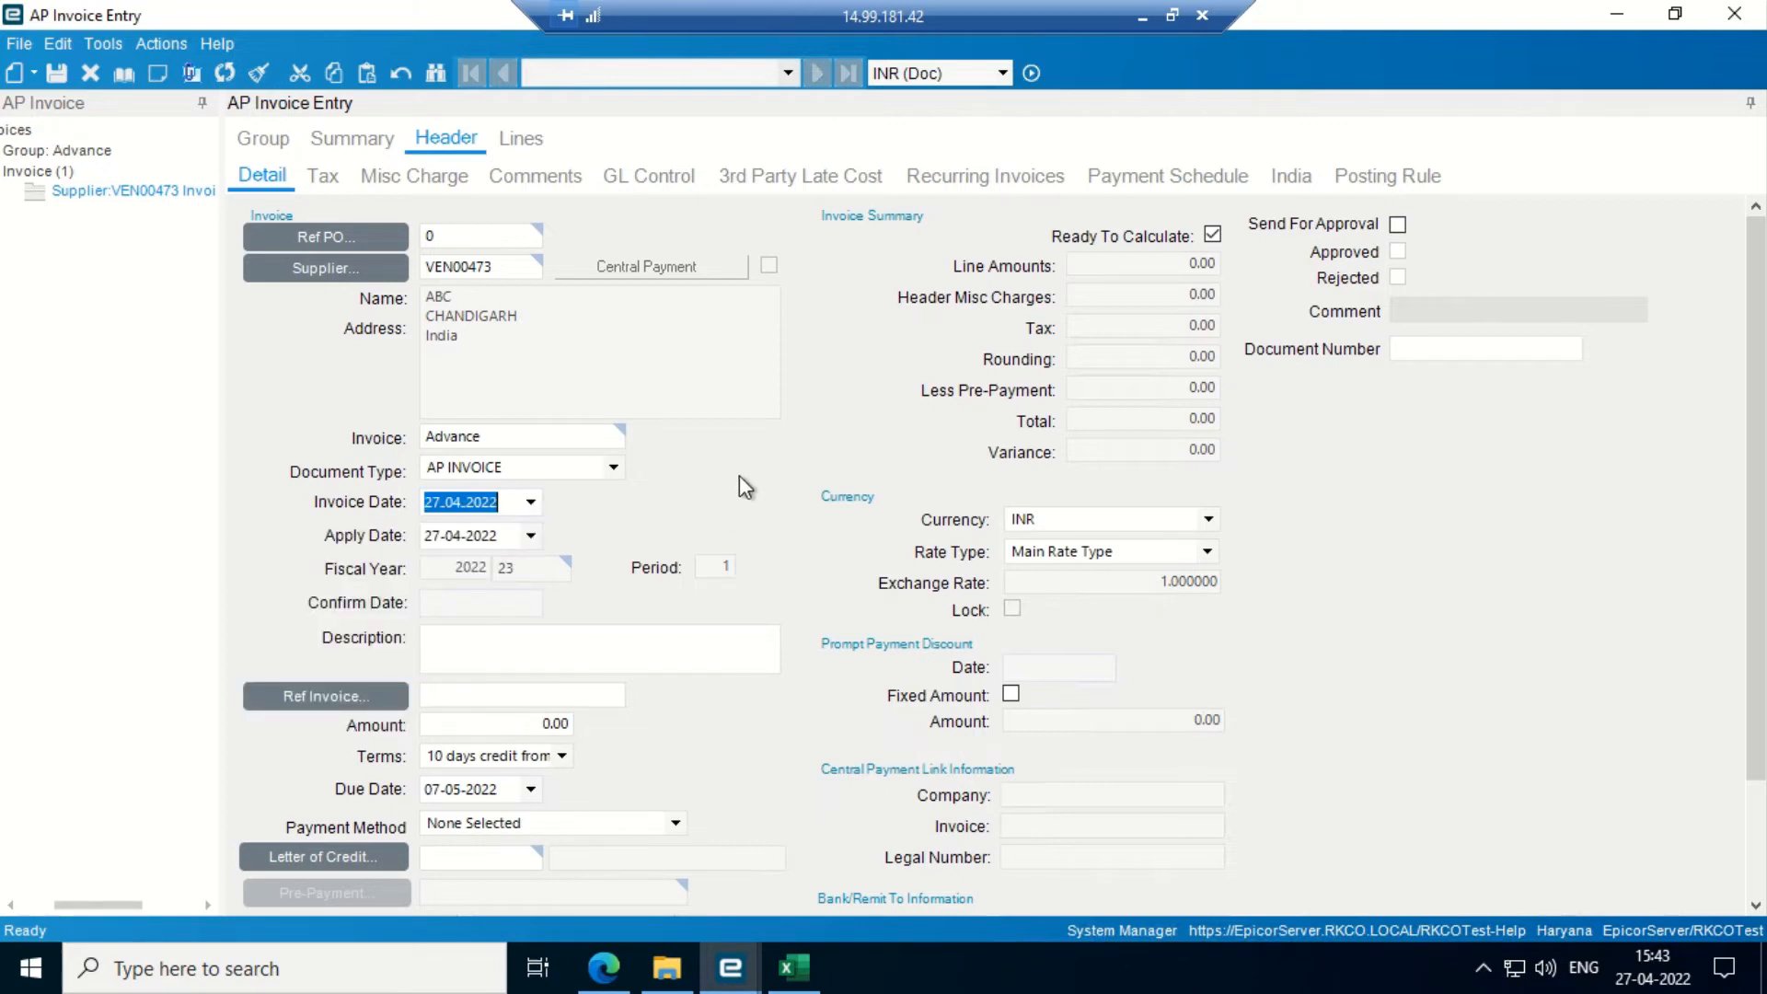
left_click(57, 75)
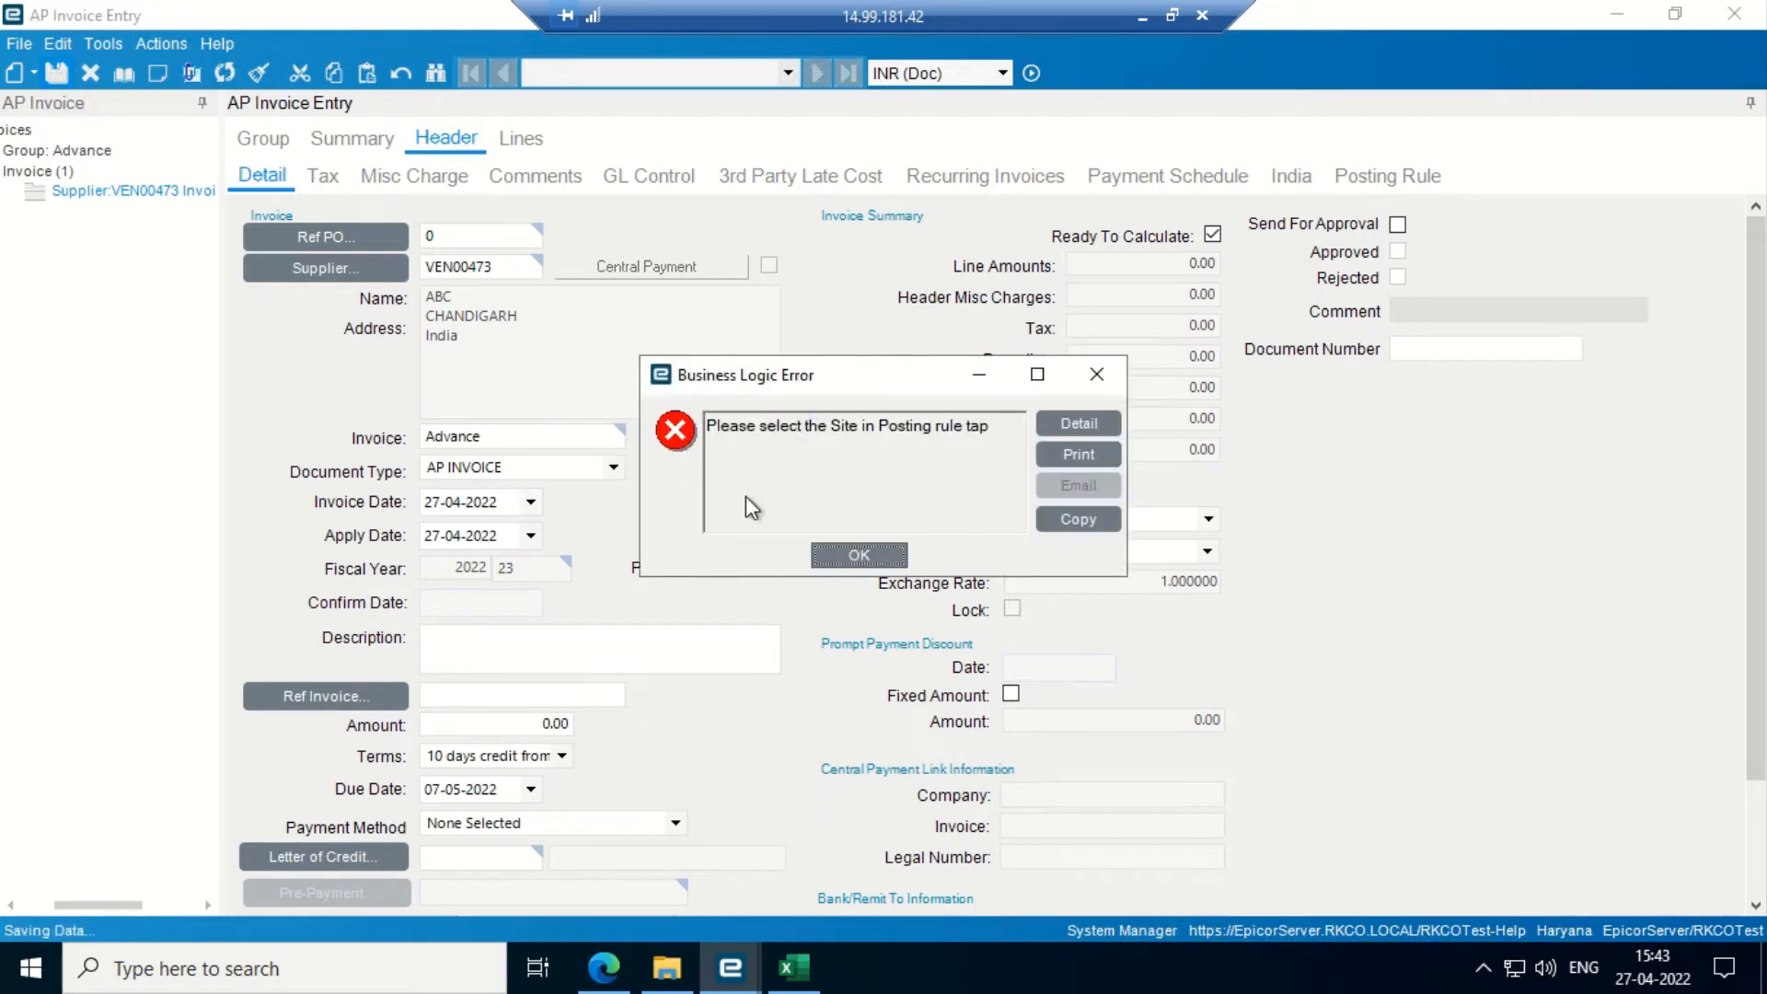
left_click(865, 555)
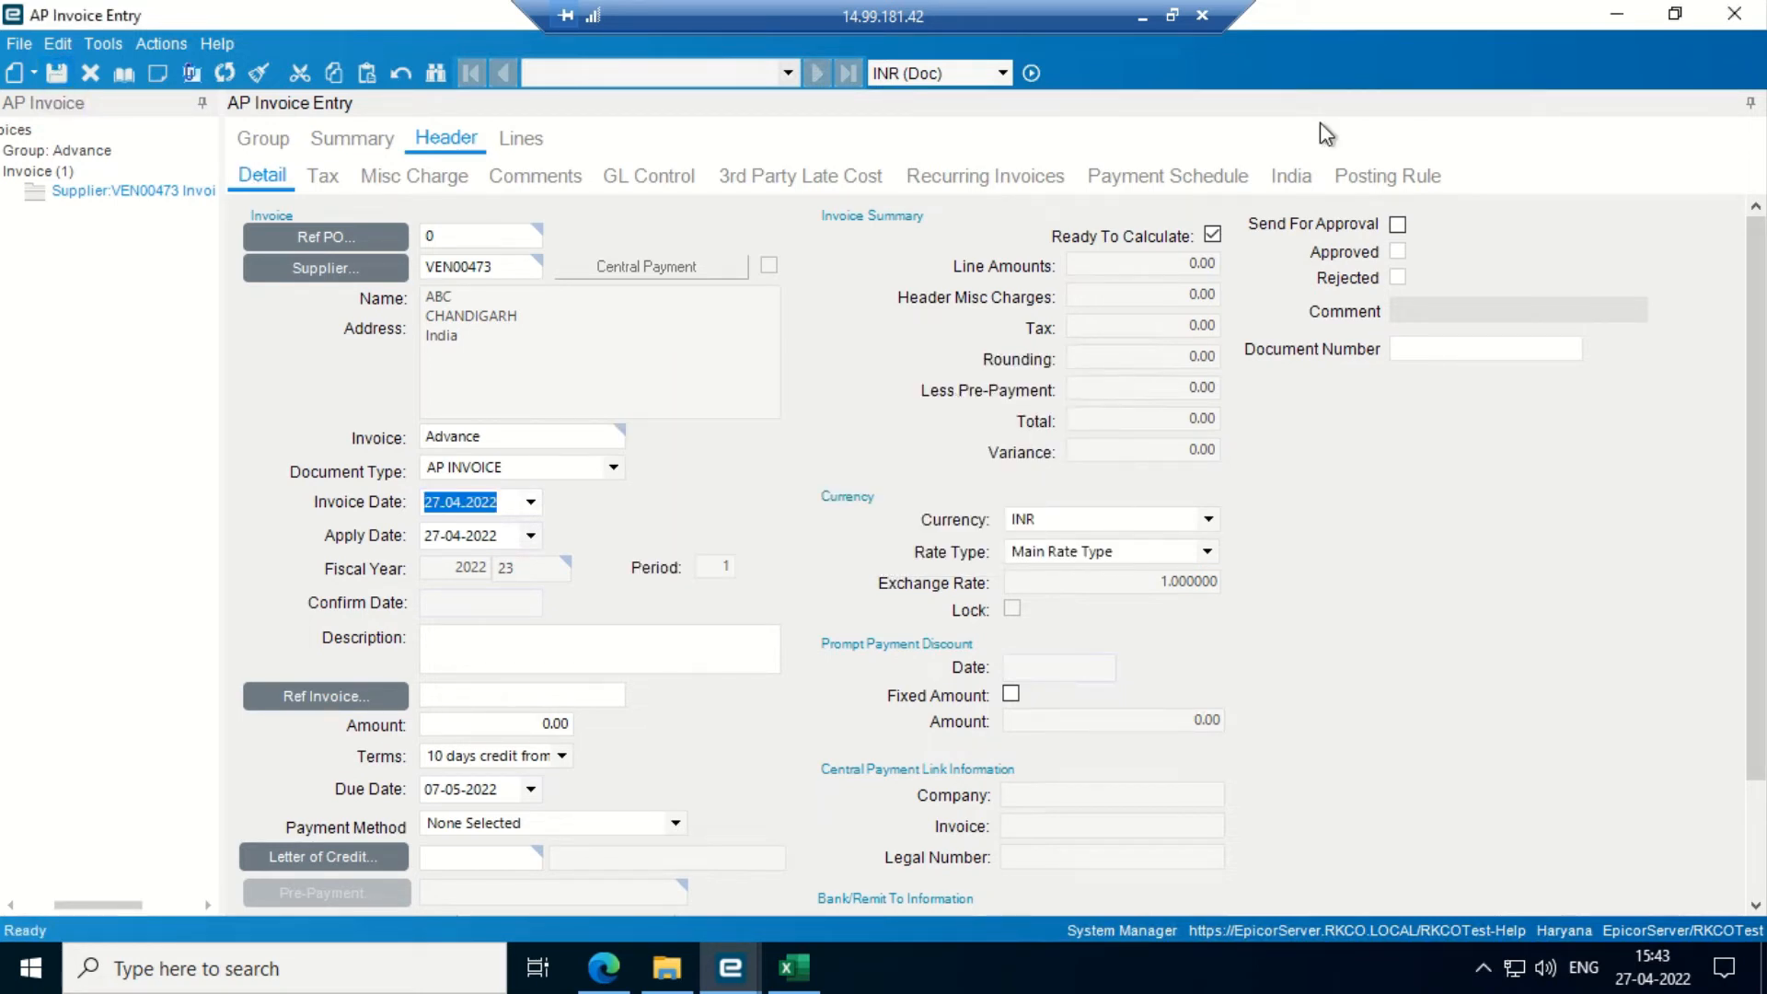
left_click(1383, 176)
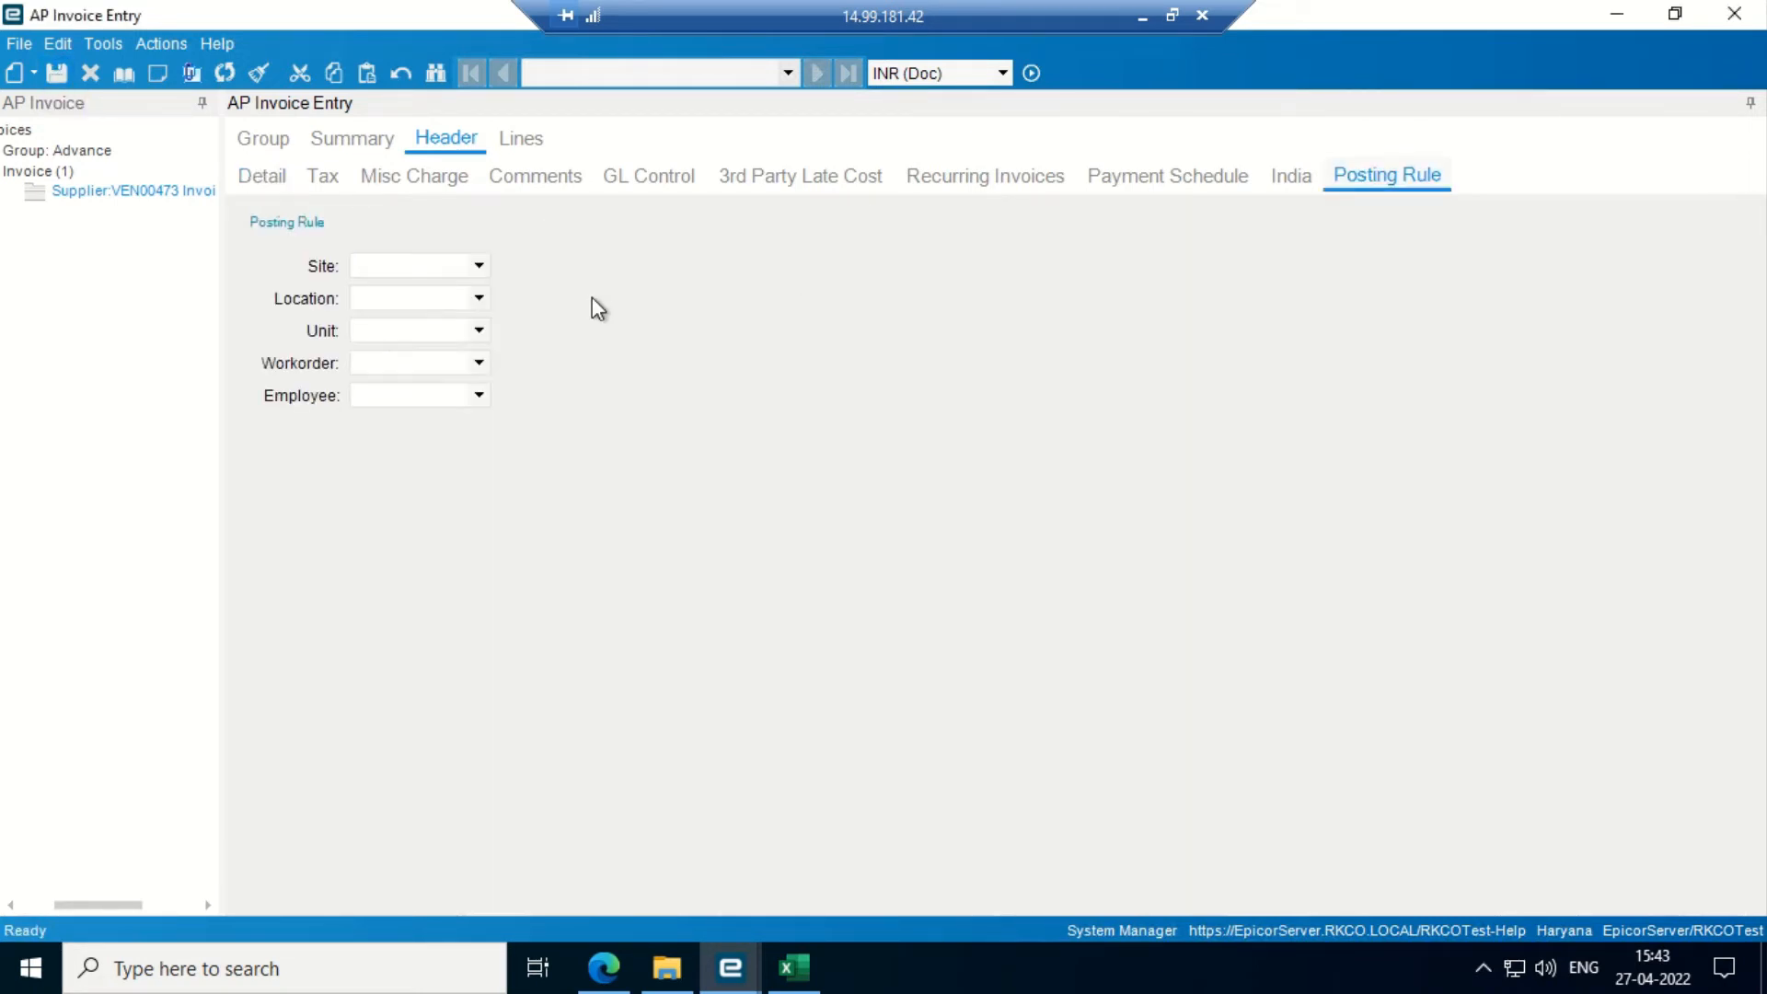
- Set the posting rule to site Andhra Pradesh, location AHEMDABAD, a unit and Work Order
left_click(478, 267)
left_click(475, 292)
left_click(478, 297)
left_click(422, 326)
left_click(478, 330)
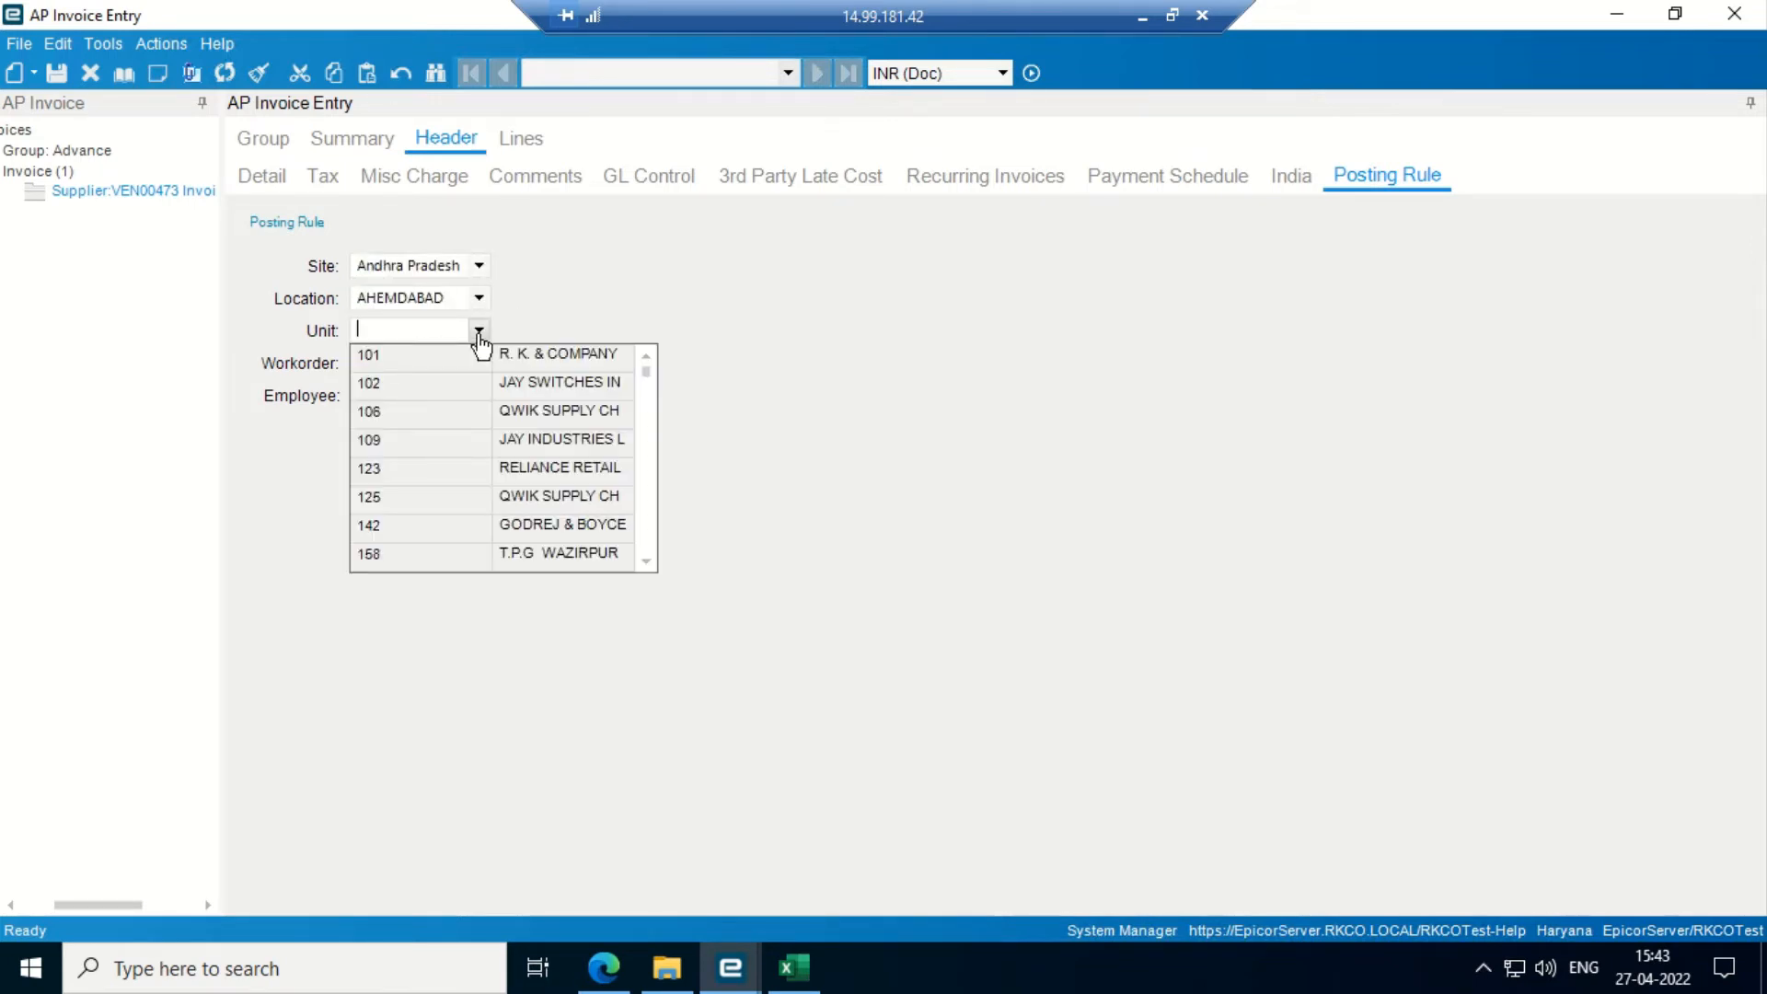
left_click(480, 350)
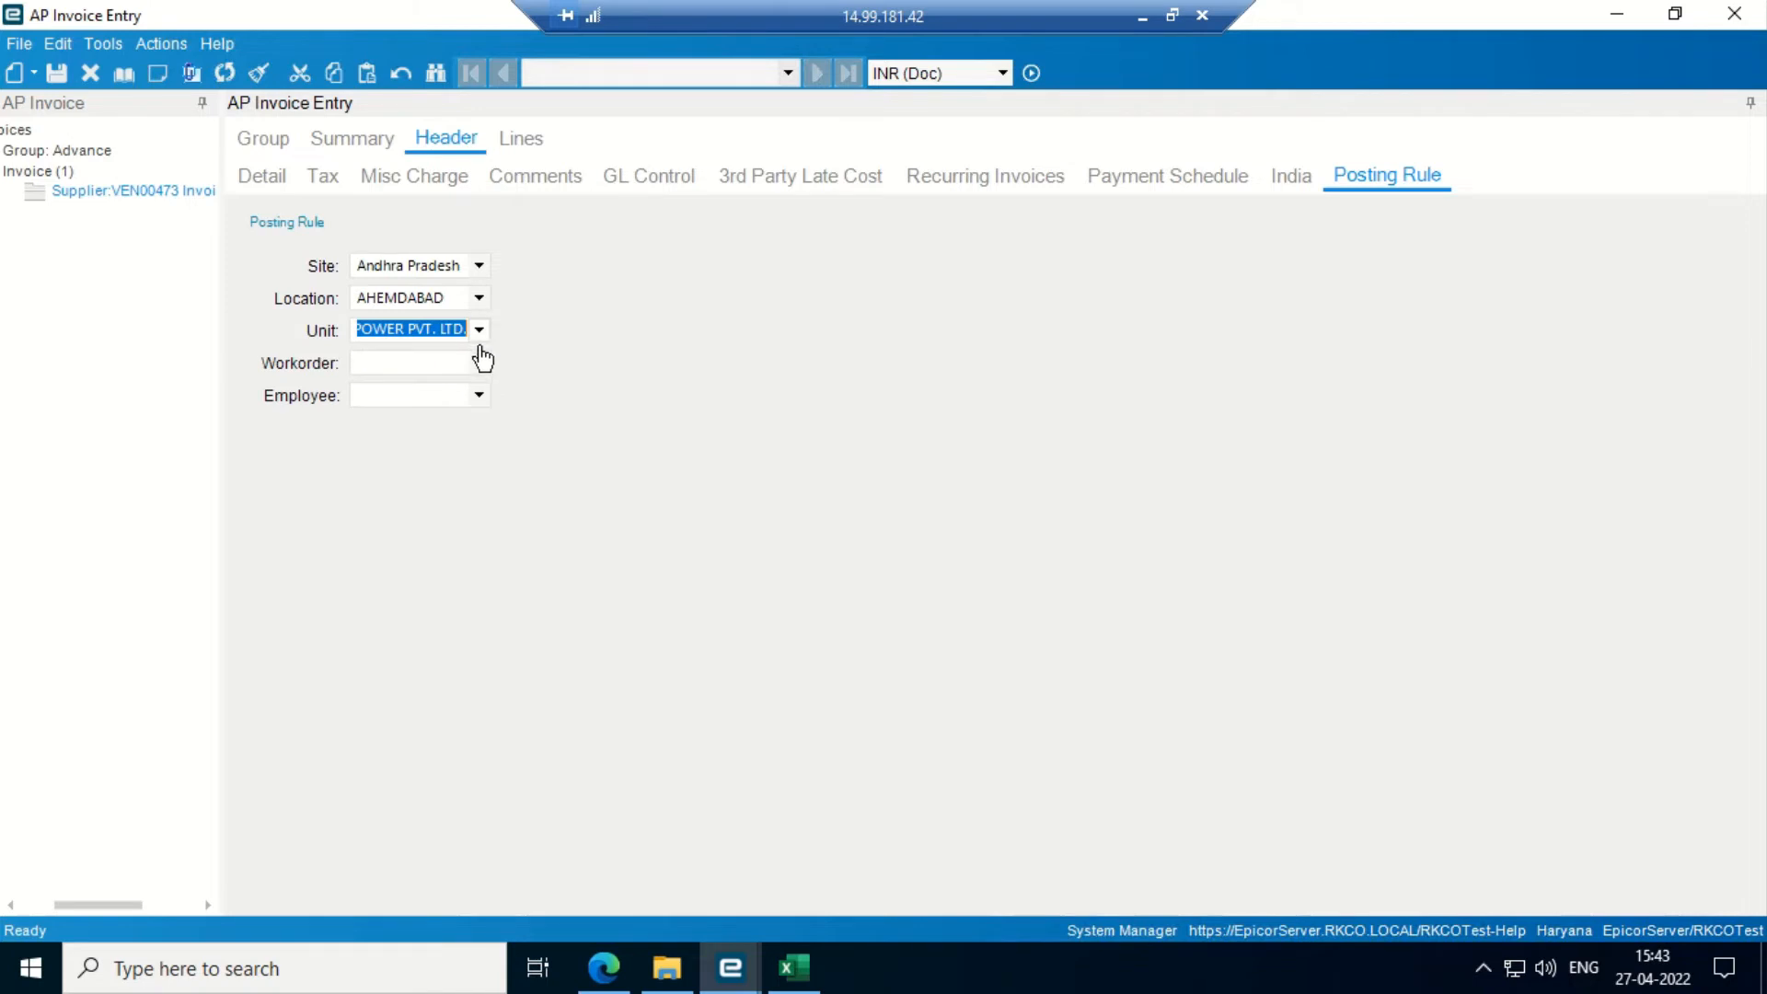
left_click(480, 364)
left_click(433, 394)
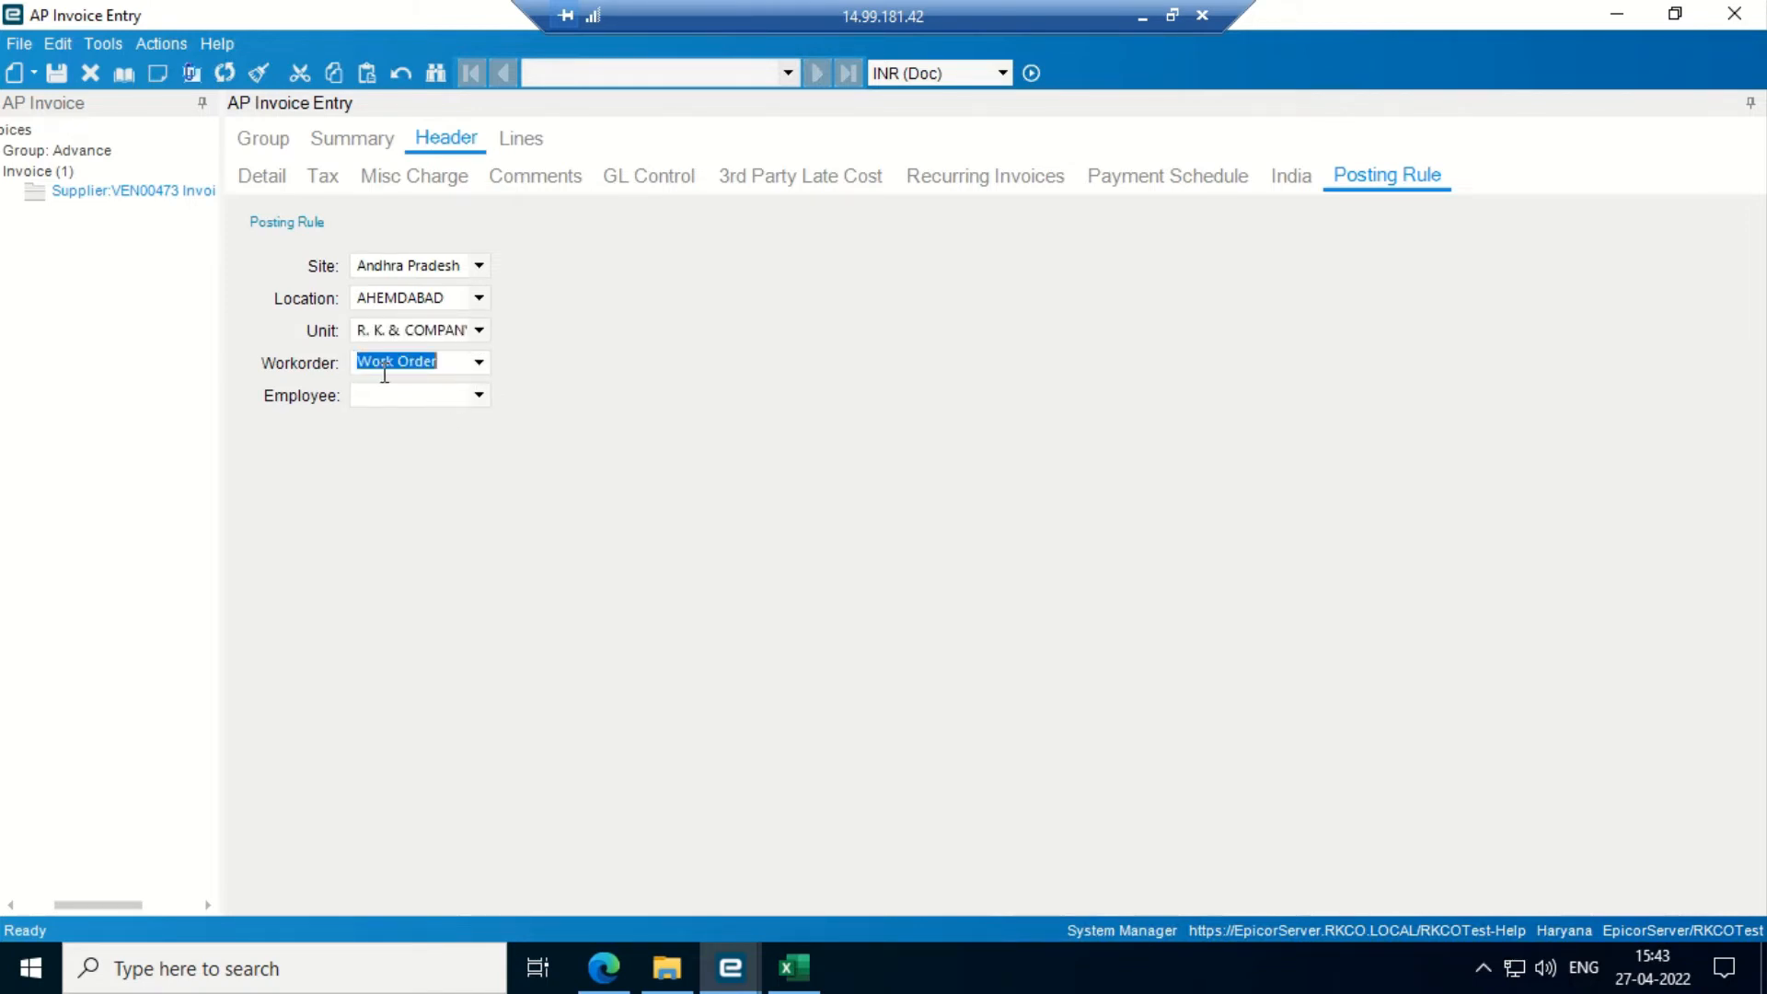
- Choose an employee for the posting rule and save the Advance invoice
left_click(479, 396)
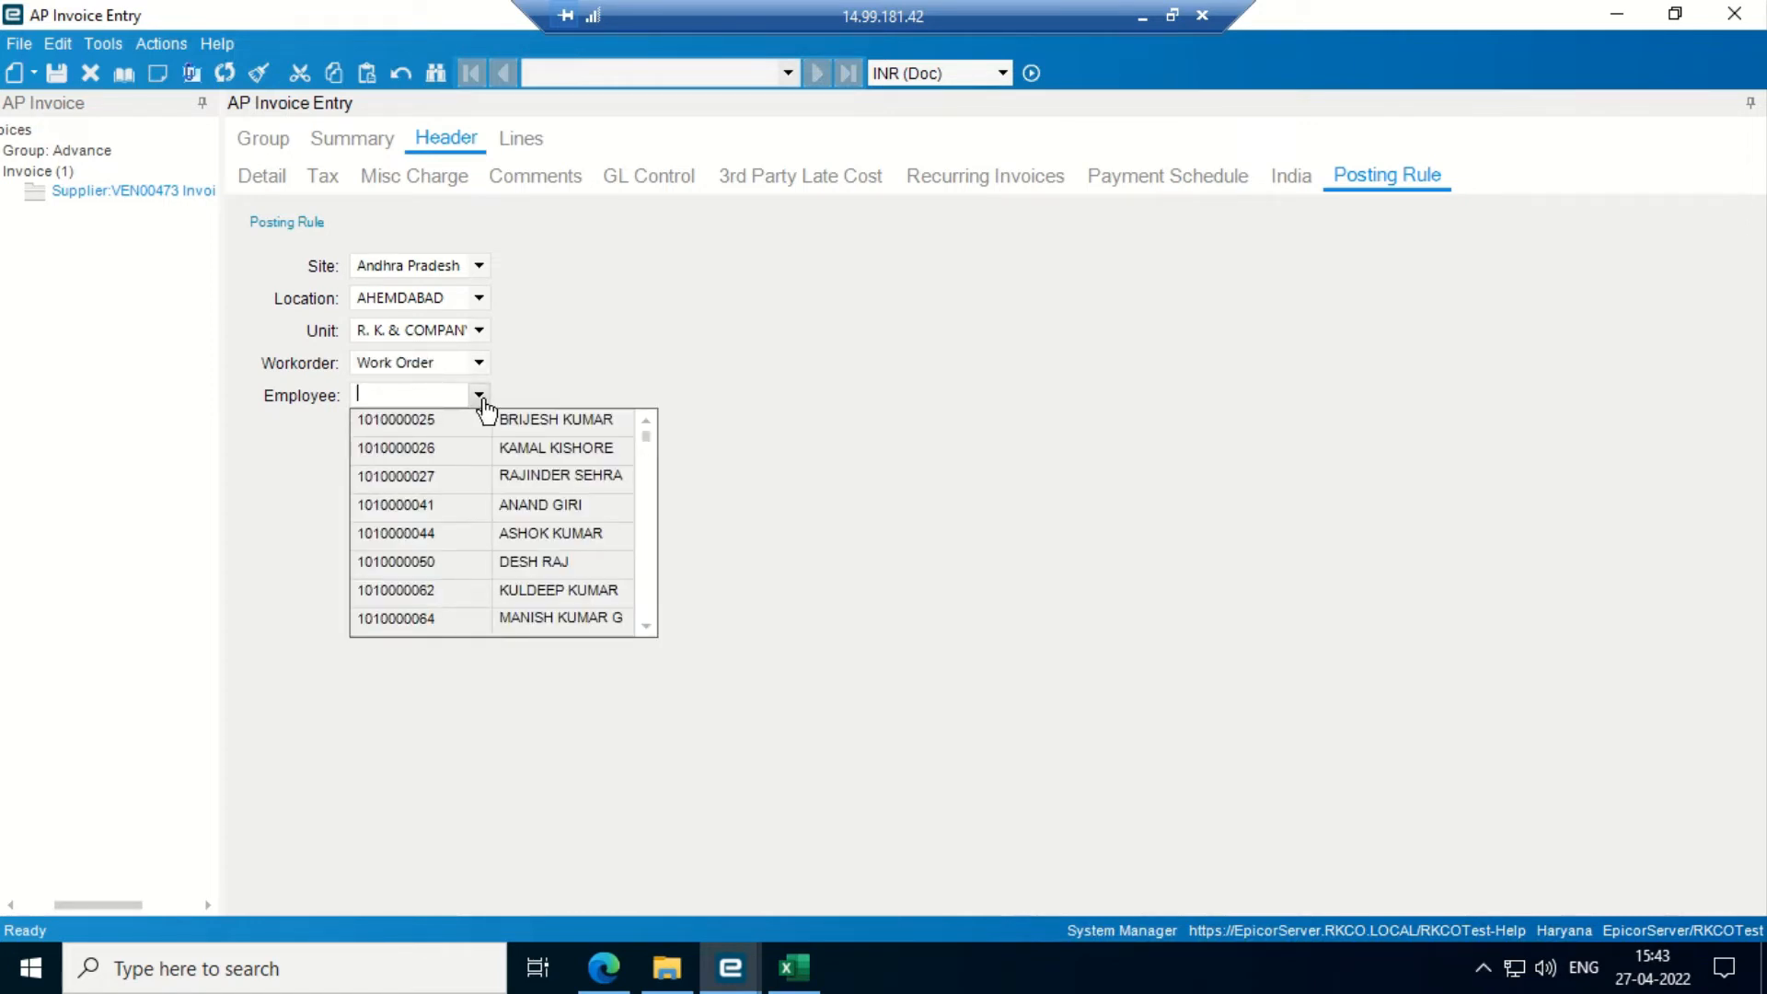
key("Down")
key("Down")
key("Down")
key("Up")
key("Up")
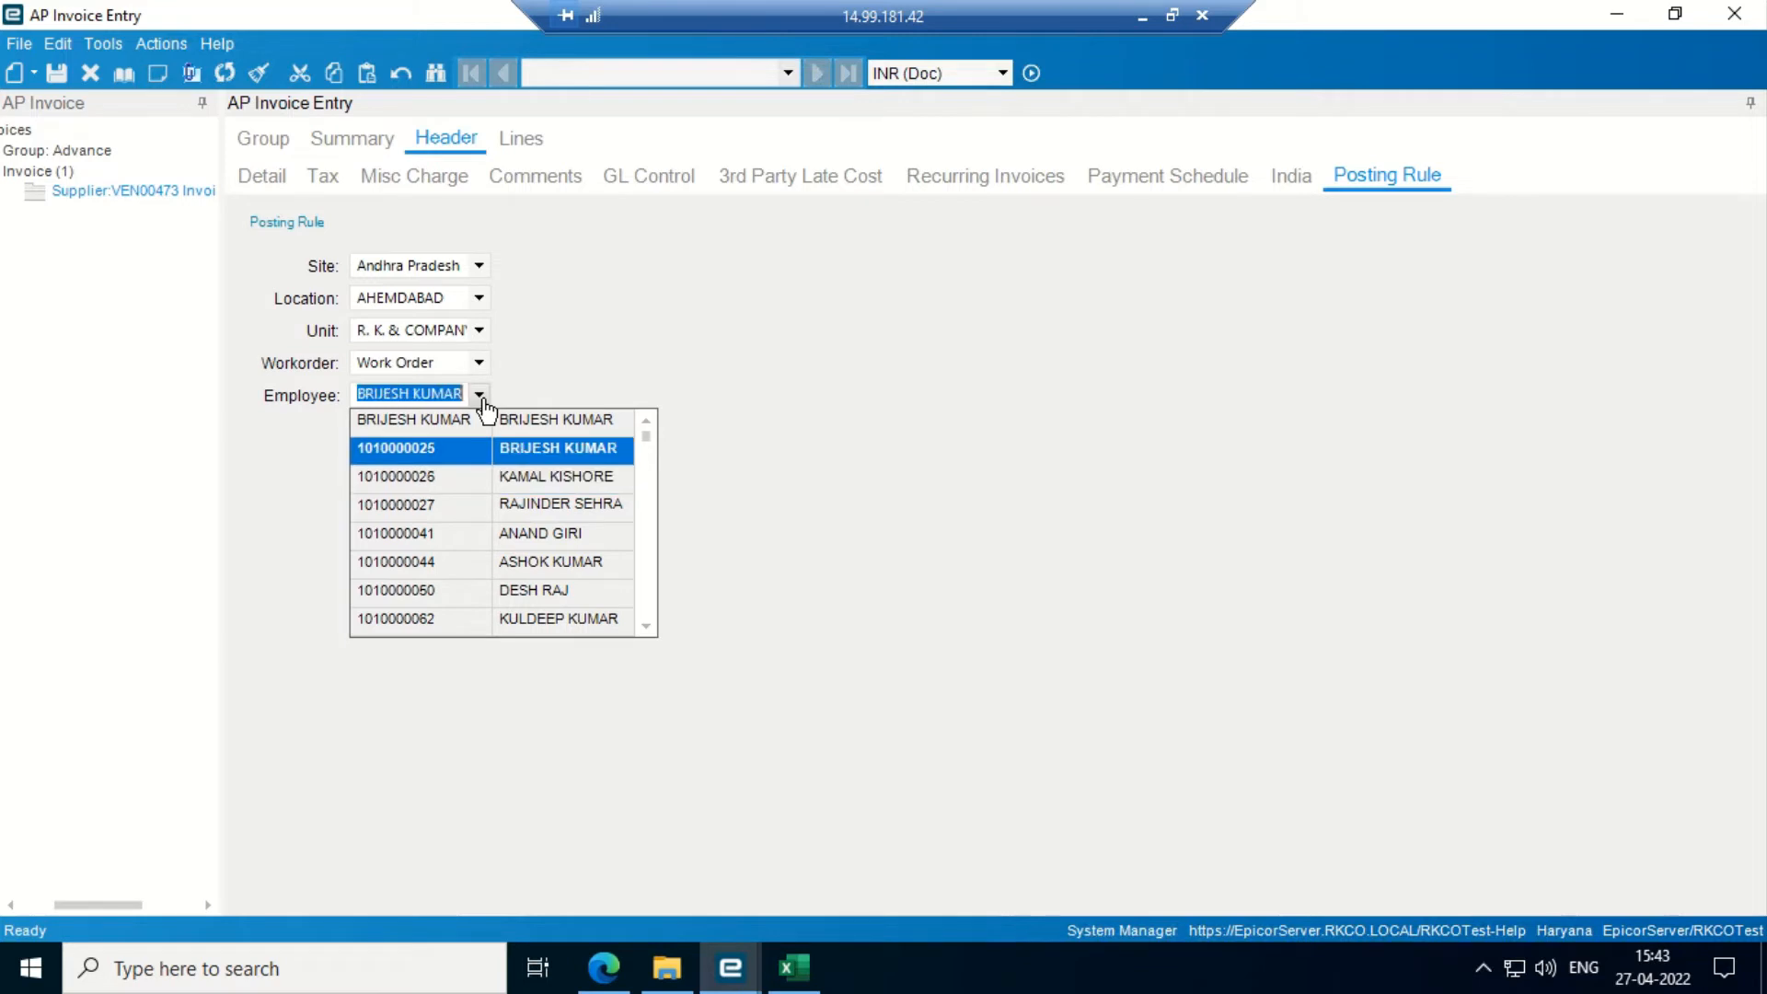
key("Down")
left_click(480, 398)
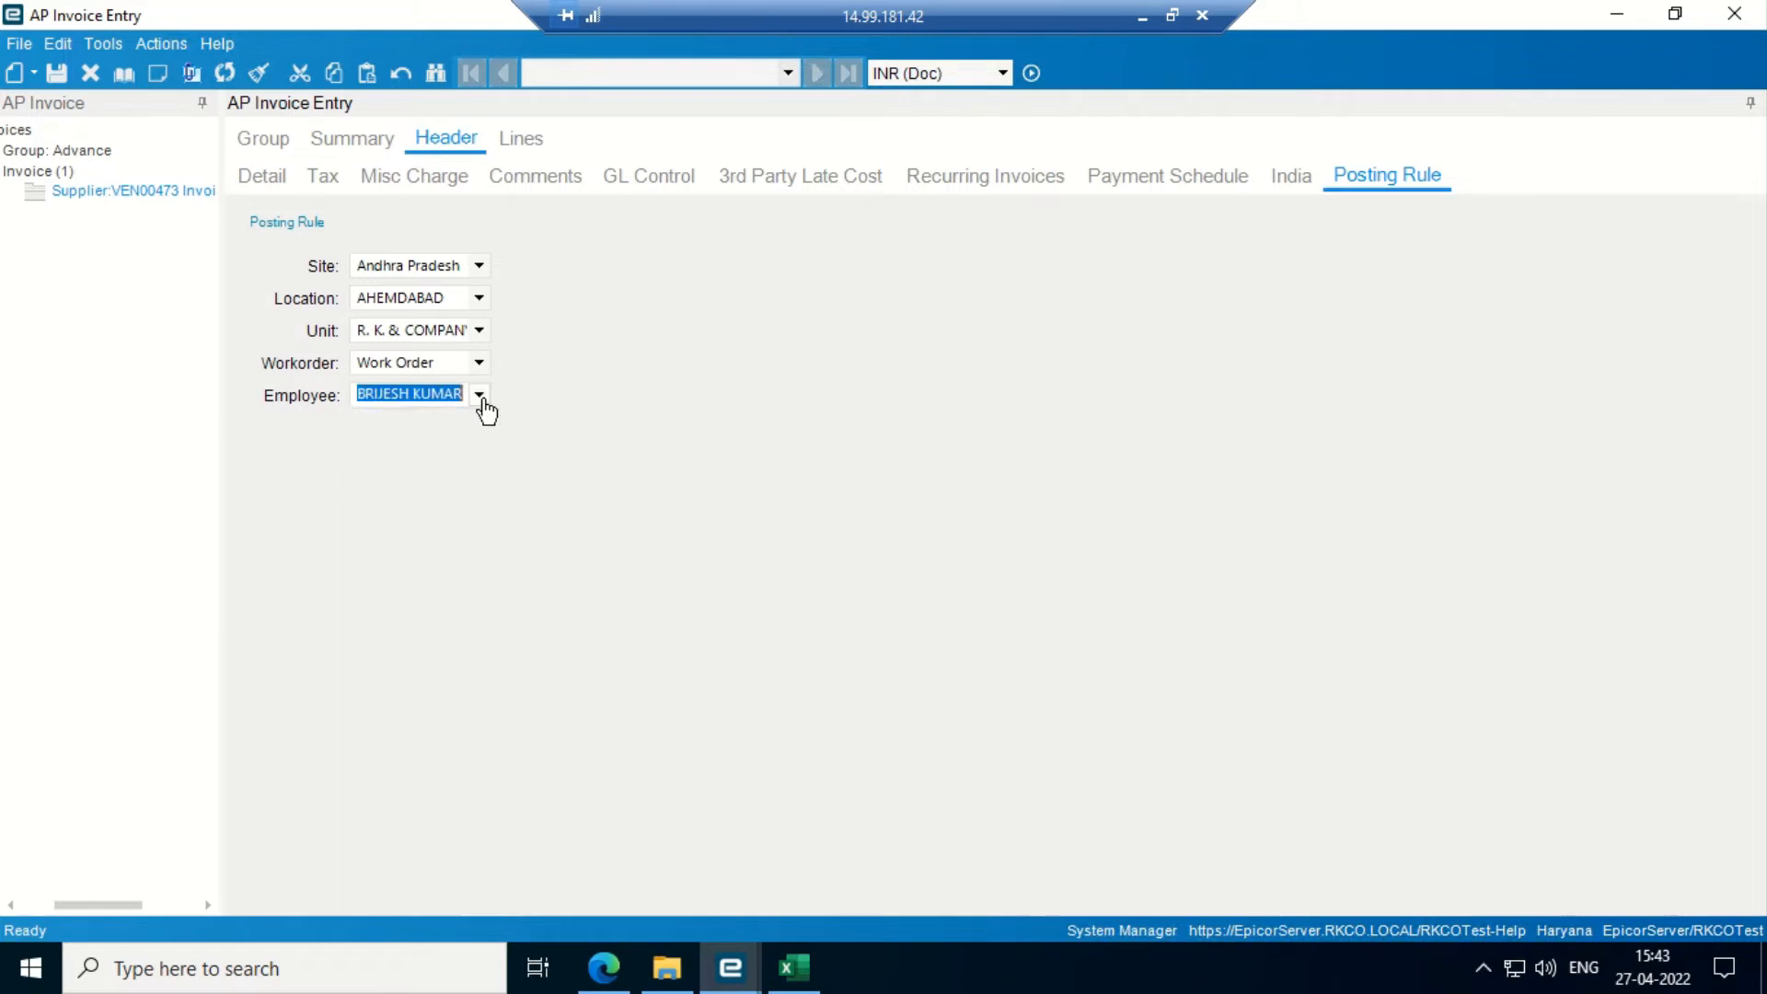
left_click(56, 70)
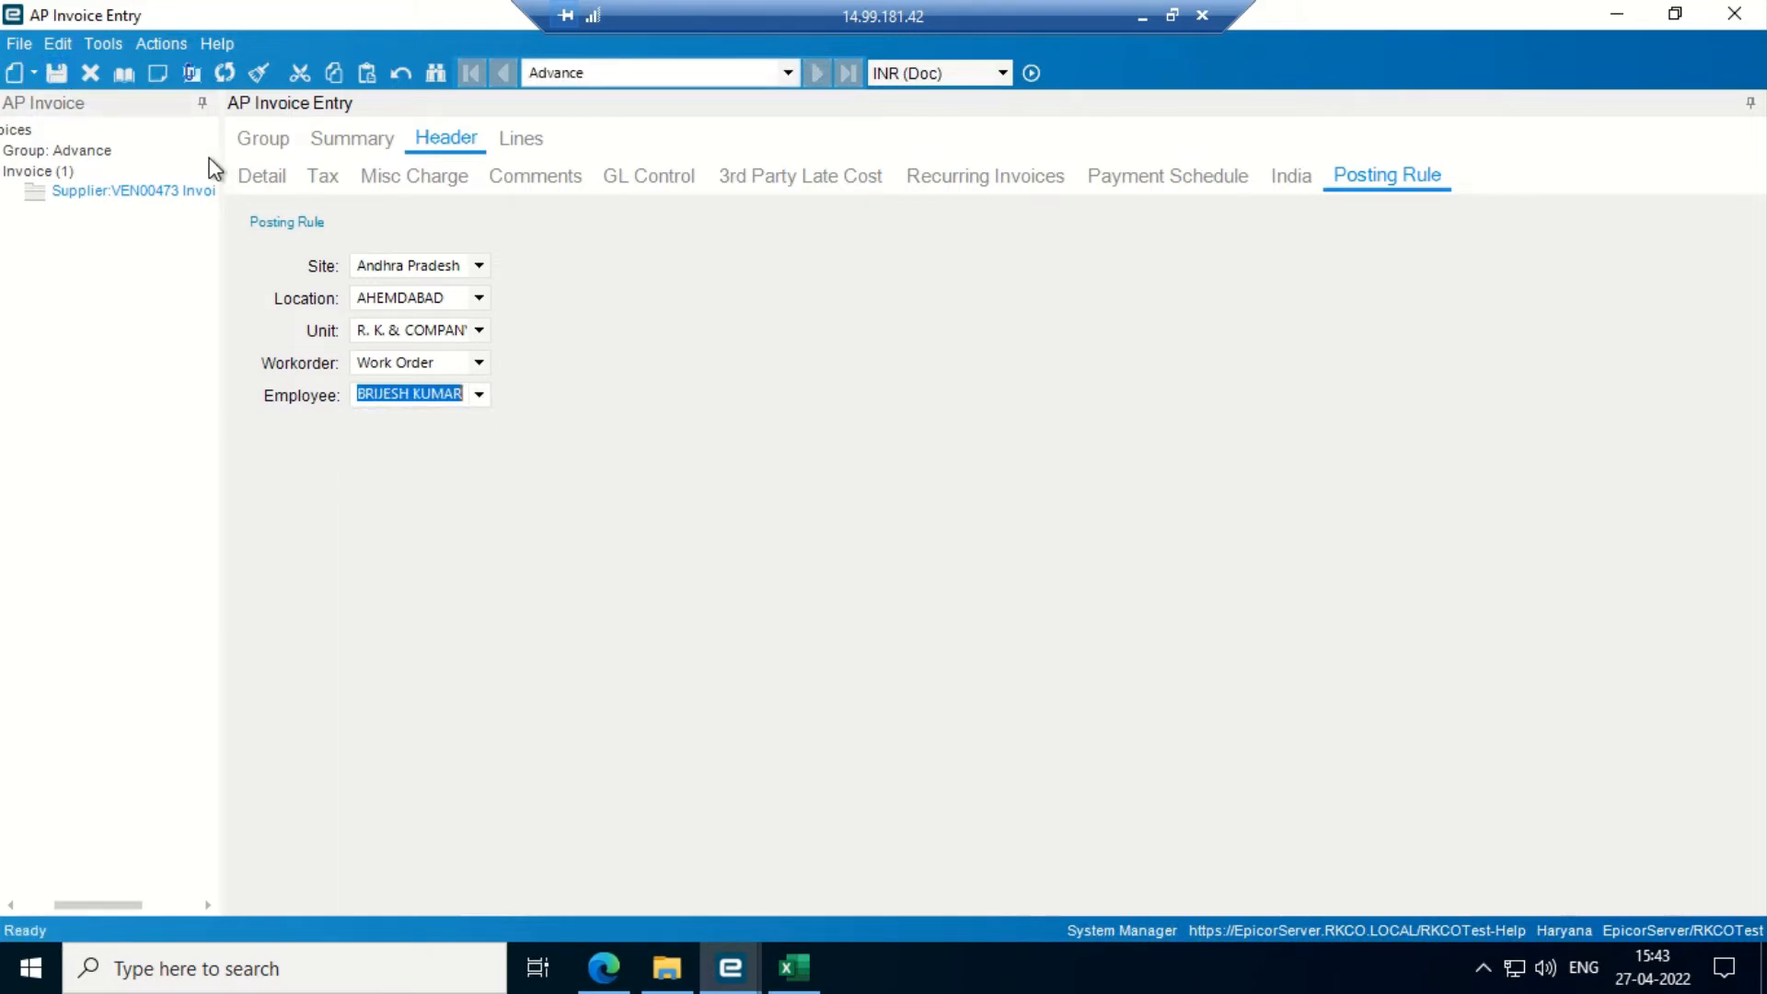
left_click(241, 177)
- Add an Advance Billing line with Ext Amount 1,500,000.00 and save, hitting the PO/Line required error
left_click(33, 74)
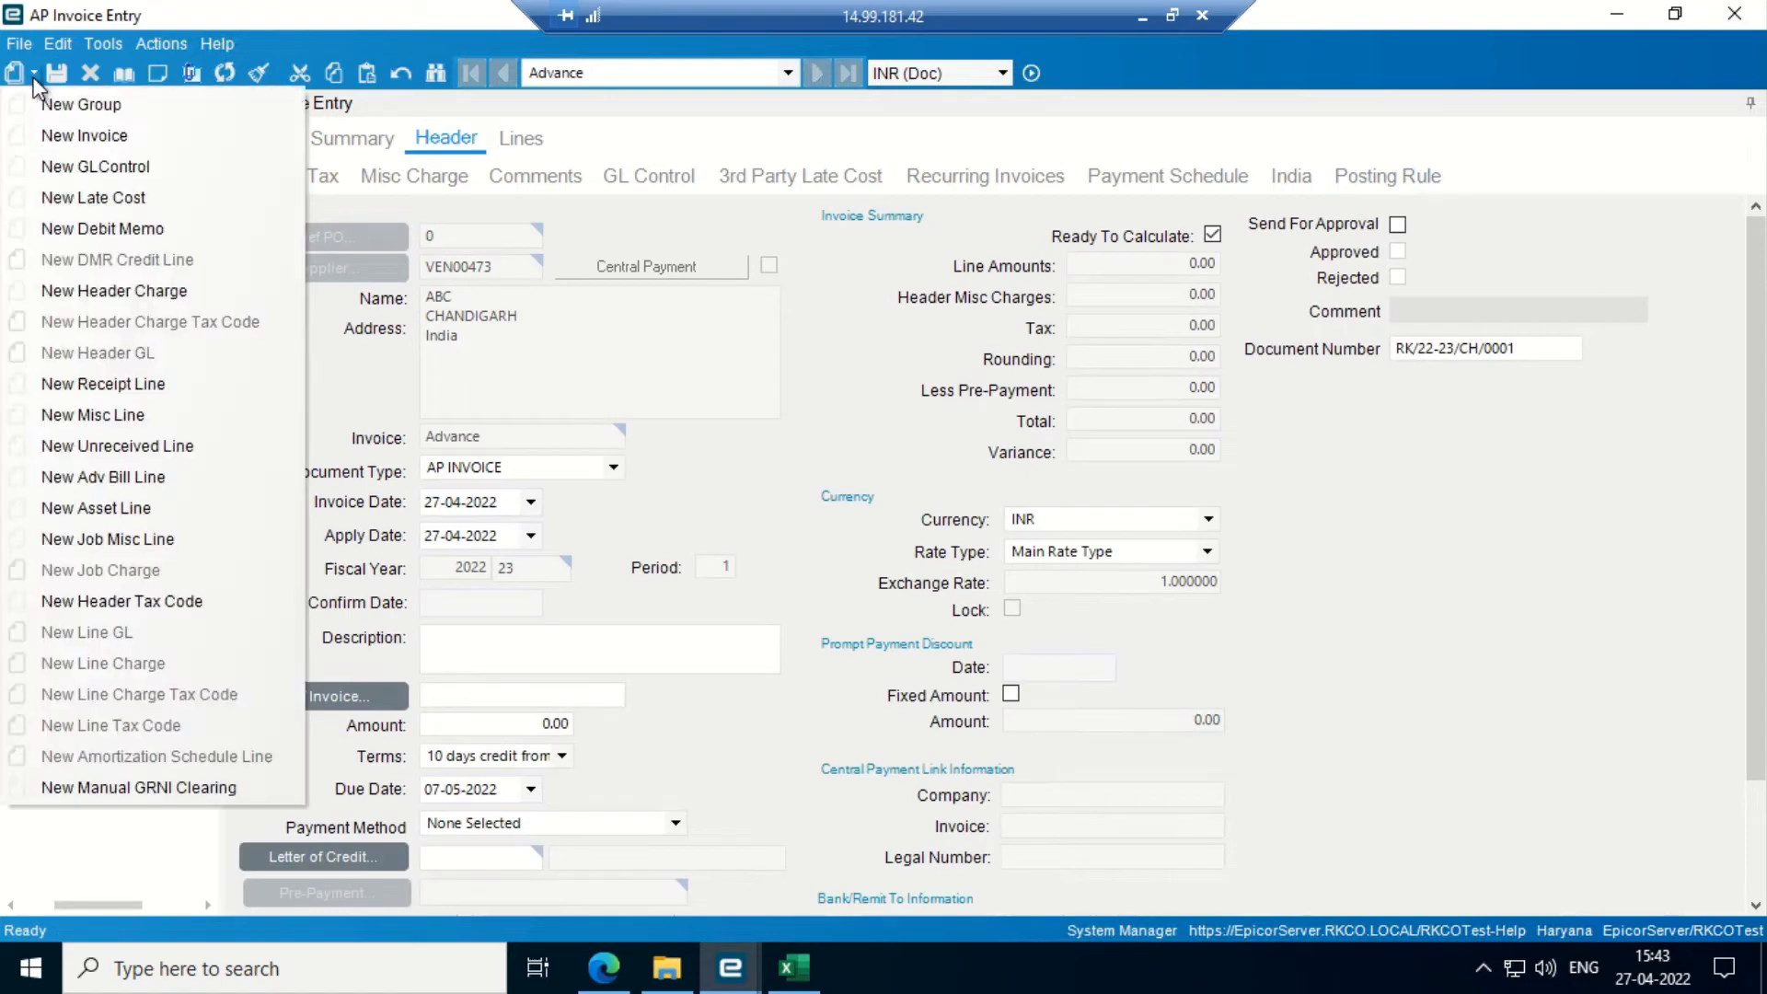
left_click(120, 478)
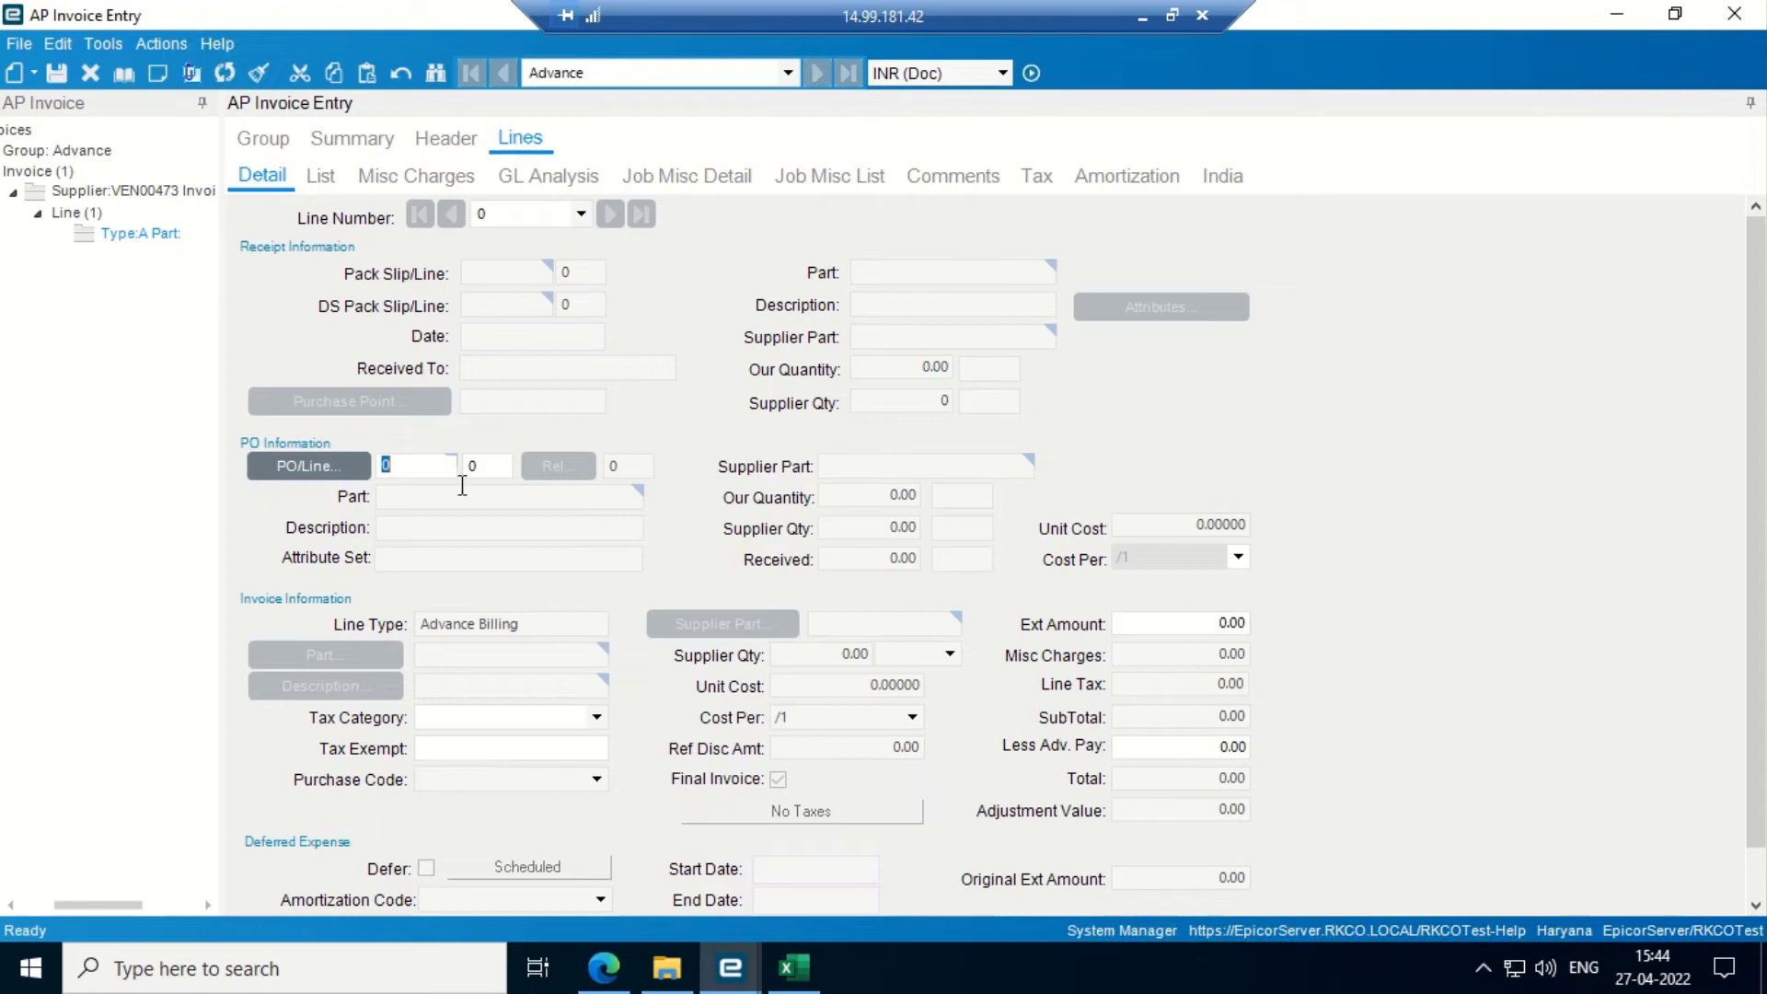
left_click(1179, 624)
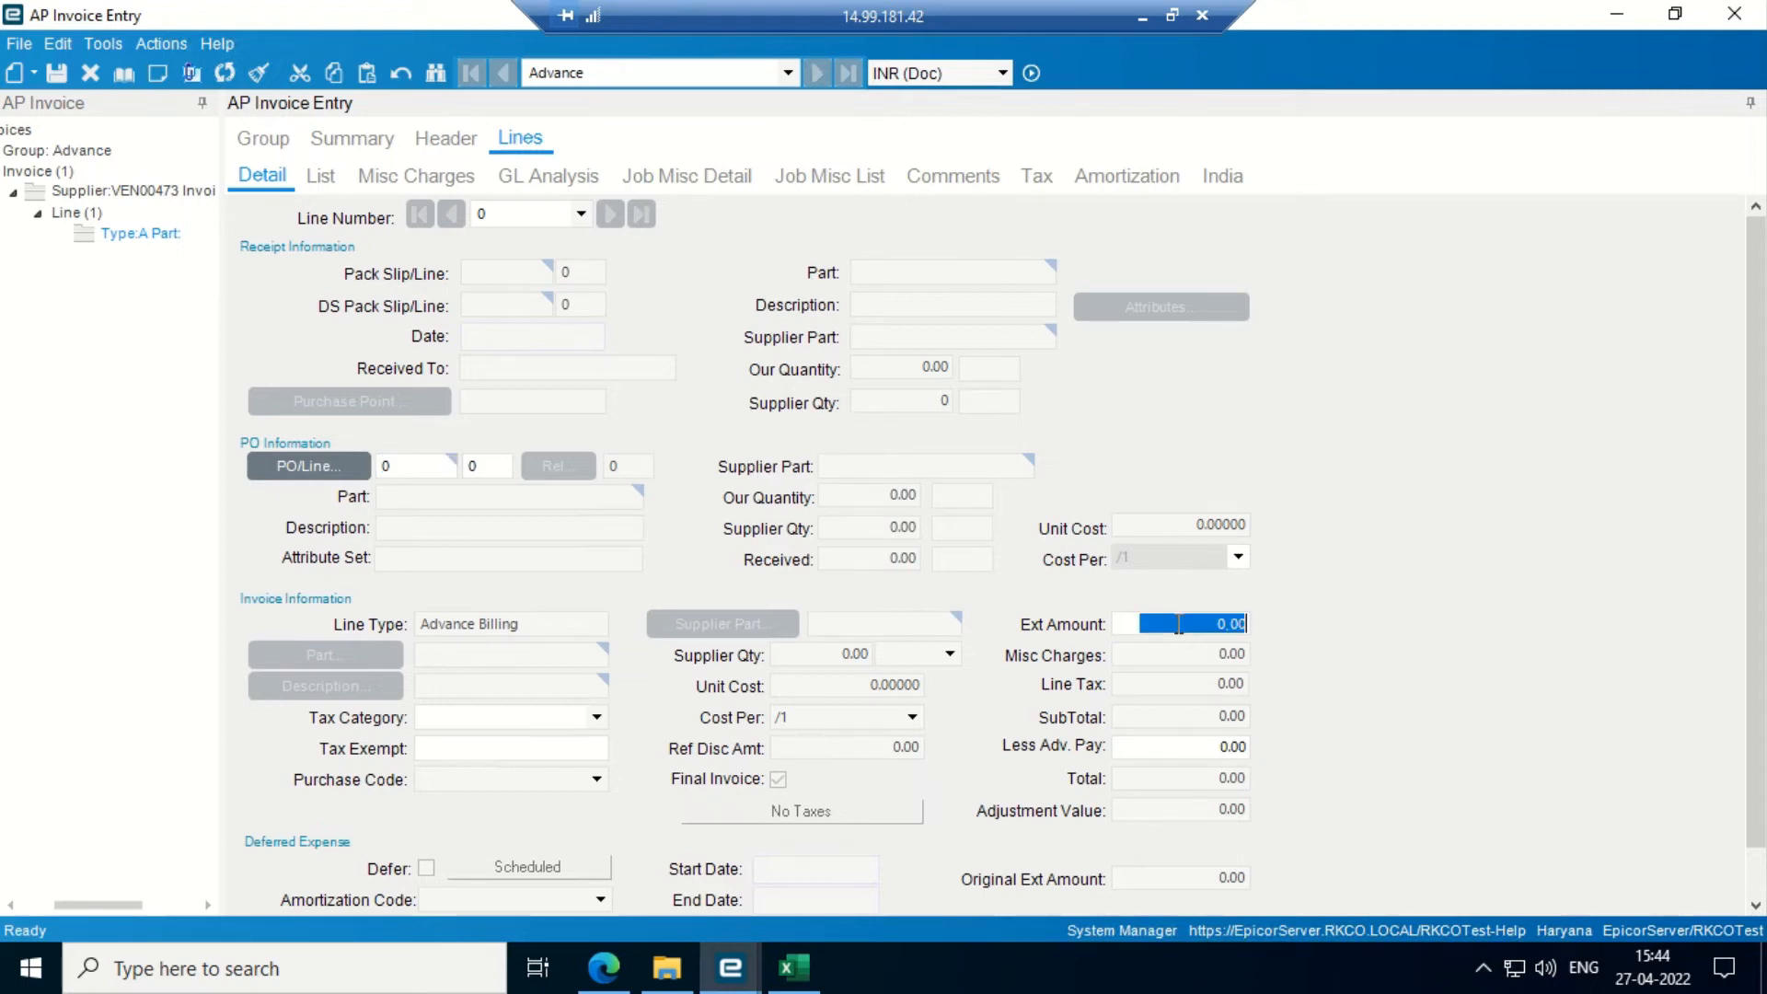
type("1,500,00")
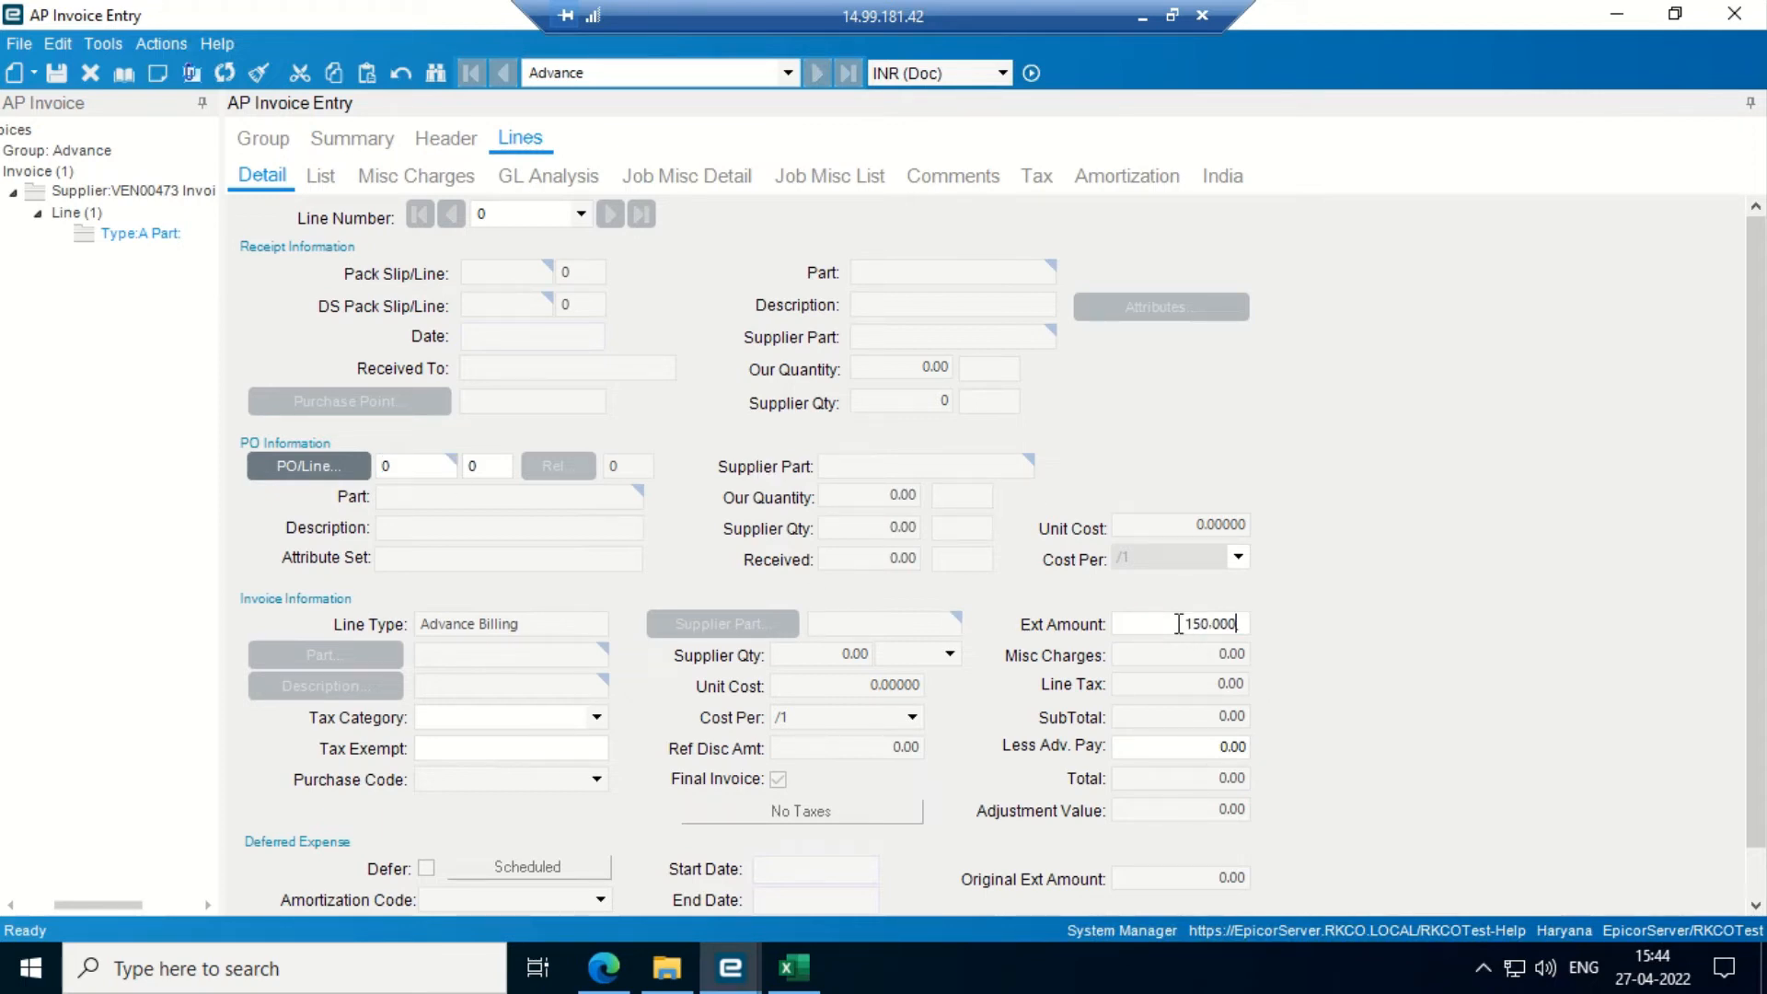
type("0")
key("Tab")
left_click(61, 75)
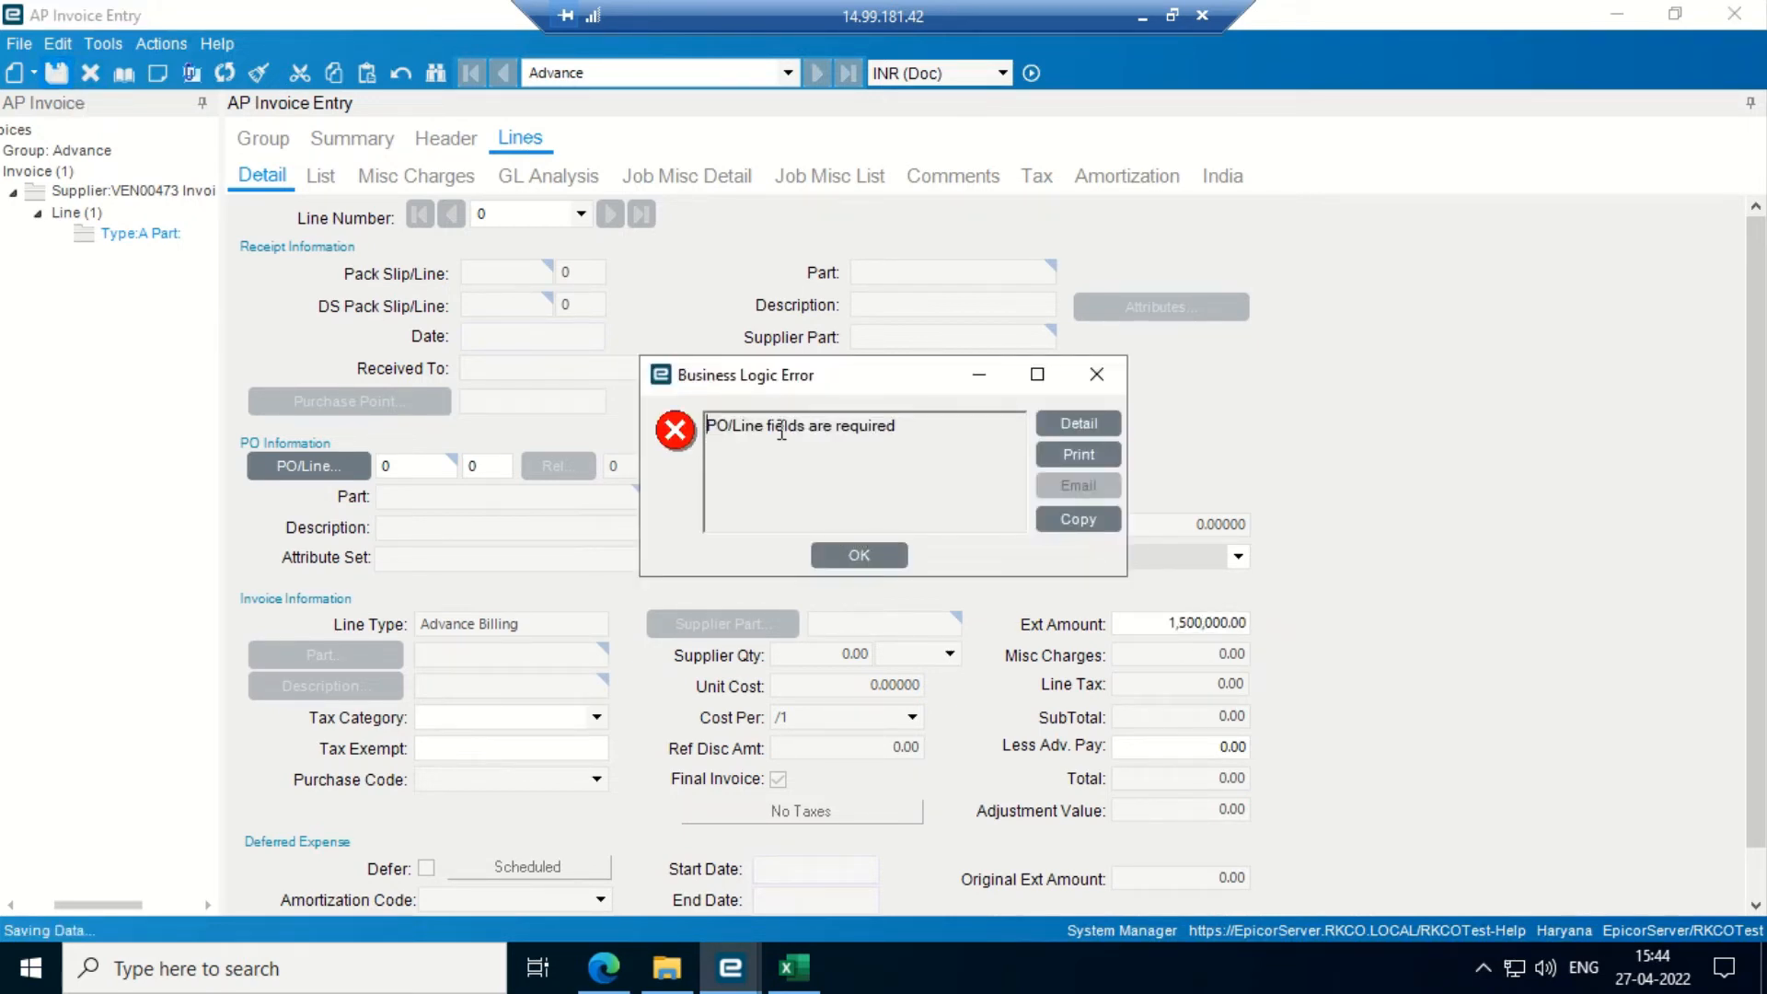
left_click_drag(710, 425, 942, 433)
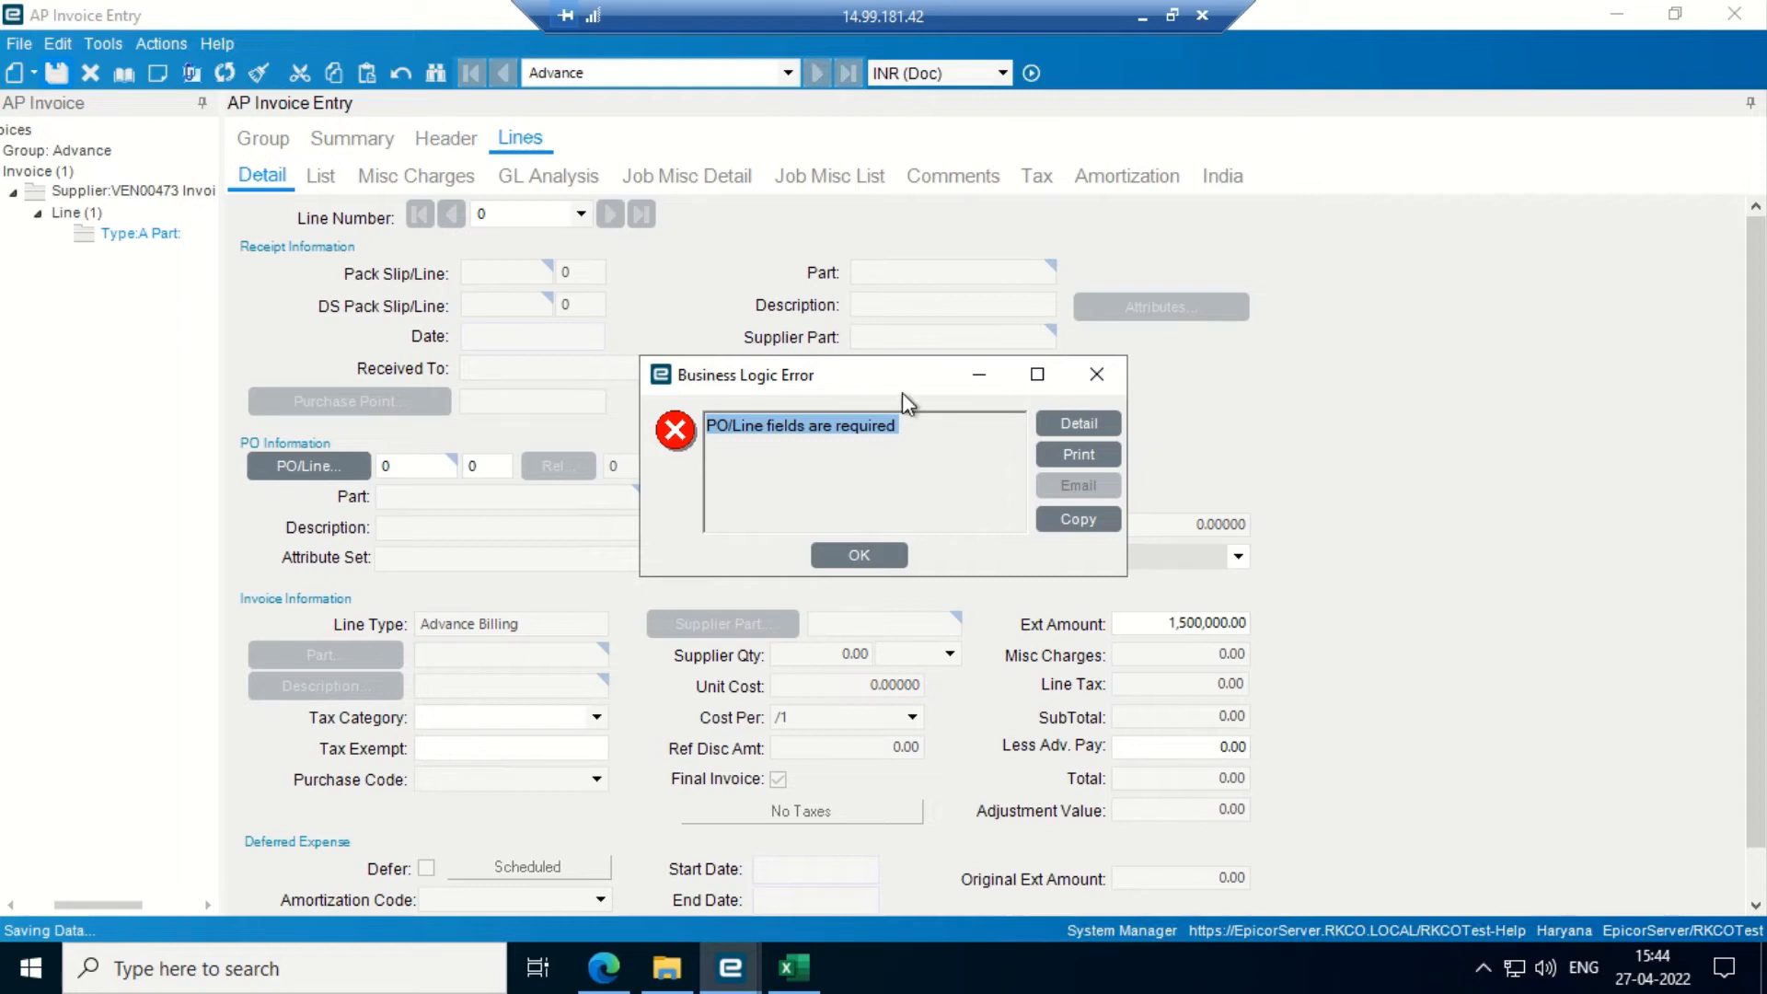
- Dismiss the PO/Line error and minimize AP Invoice Entry to return to the main menu
left_click(1096, 374)
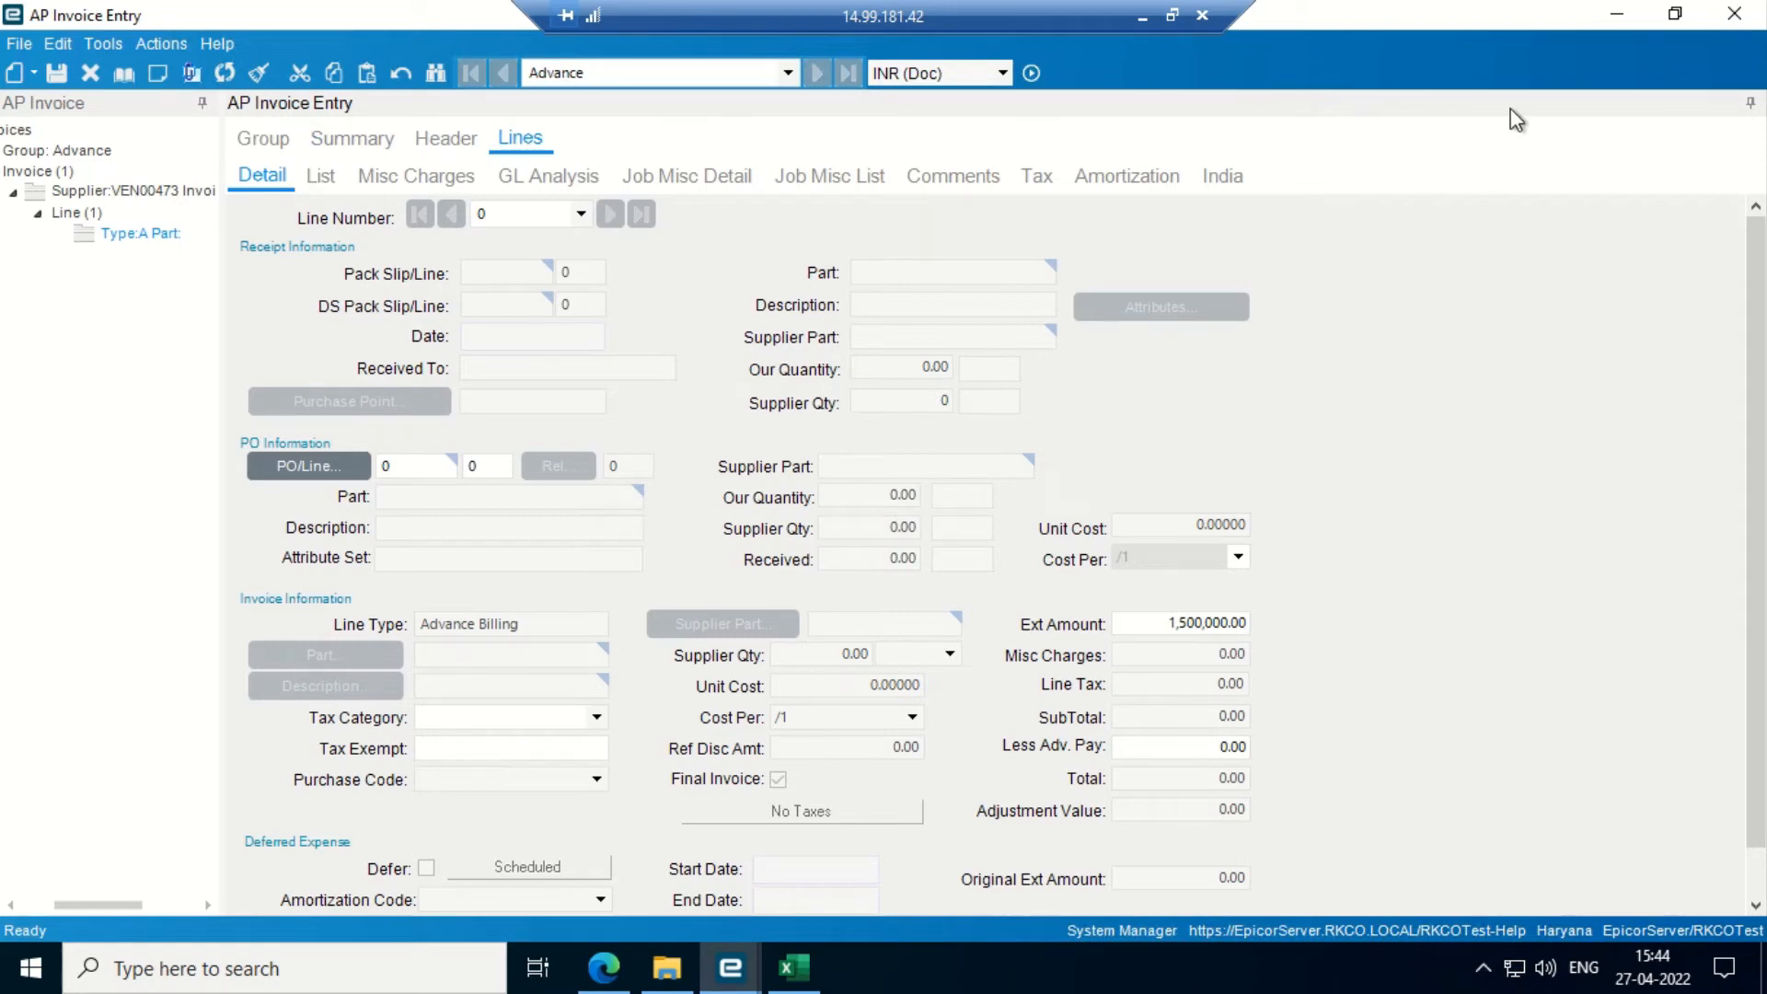
left_click(1617, 14)
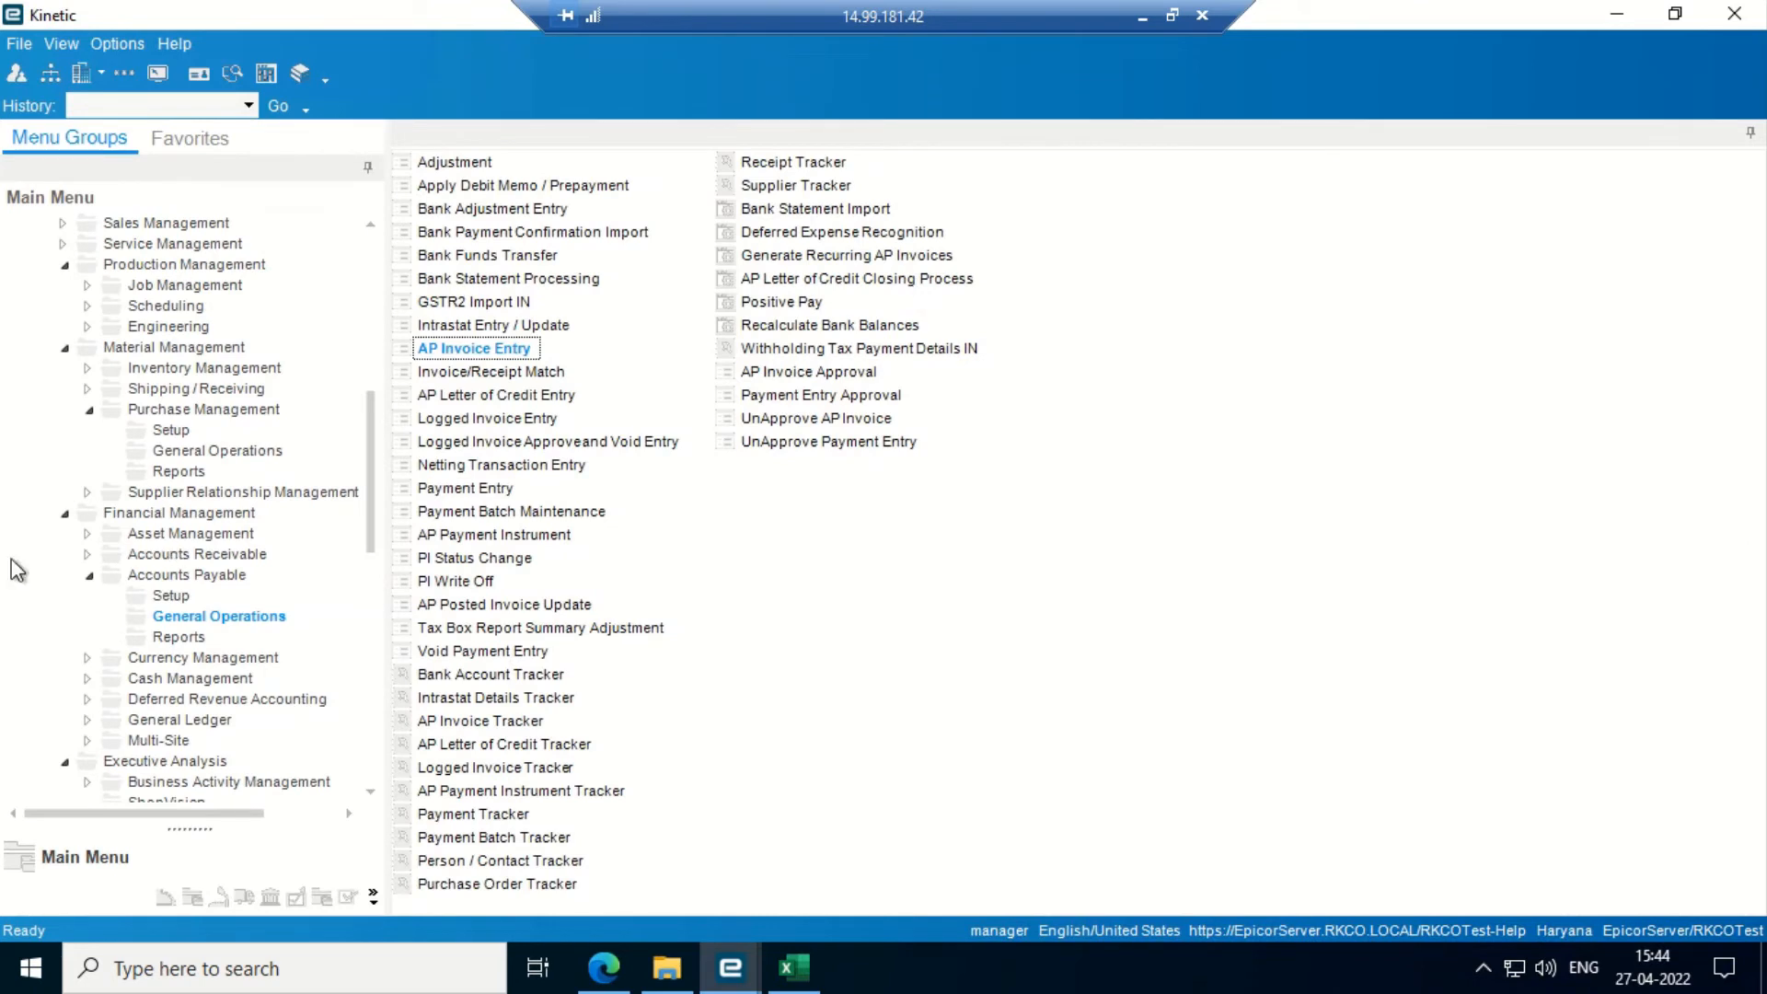
left_click(88, 680)
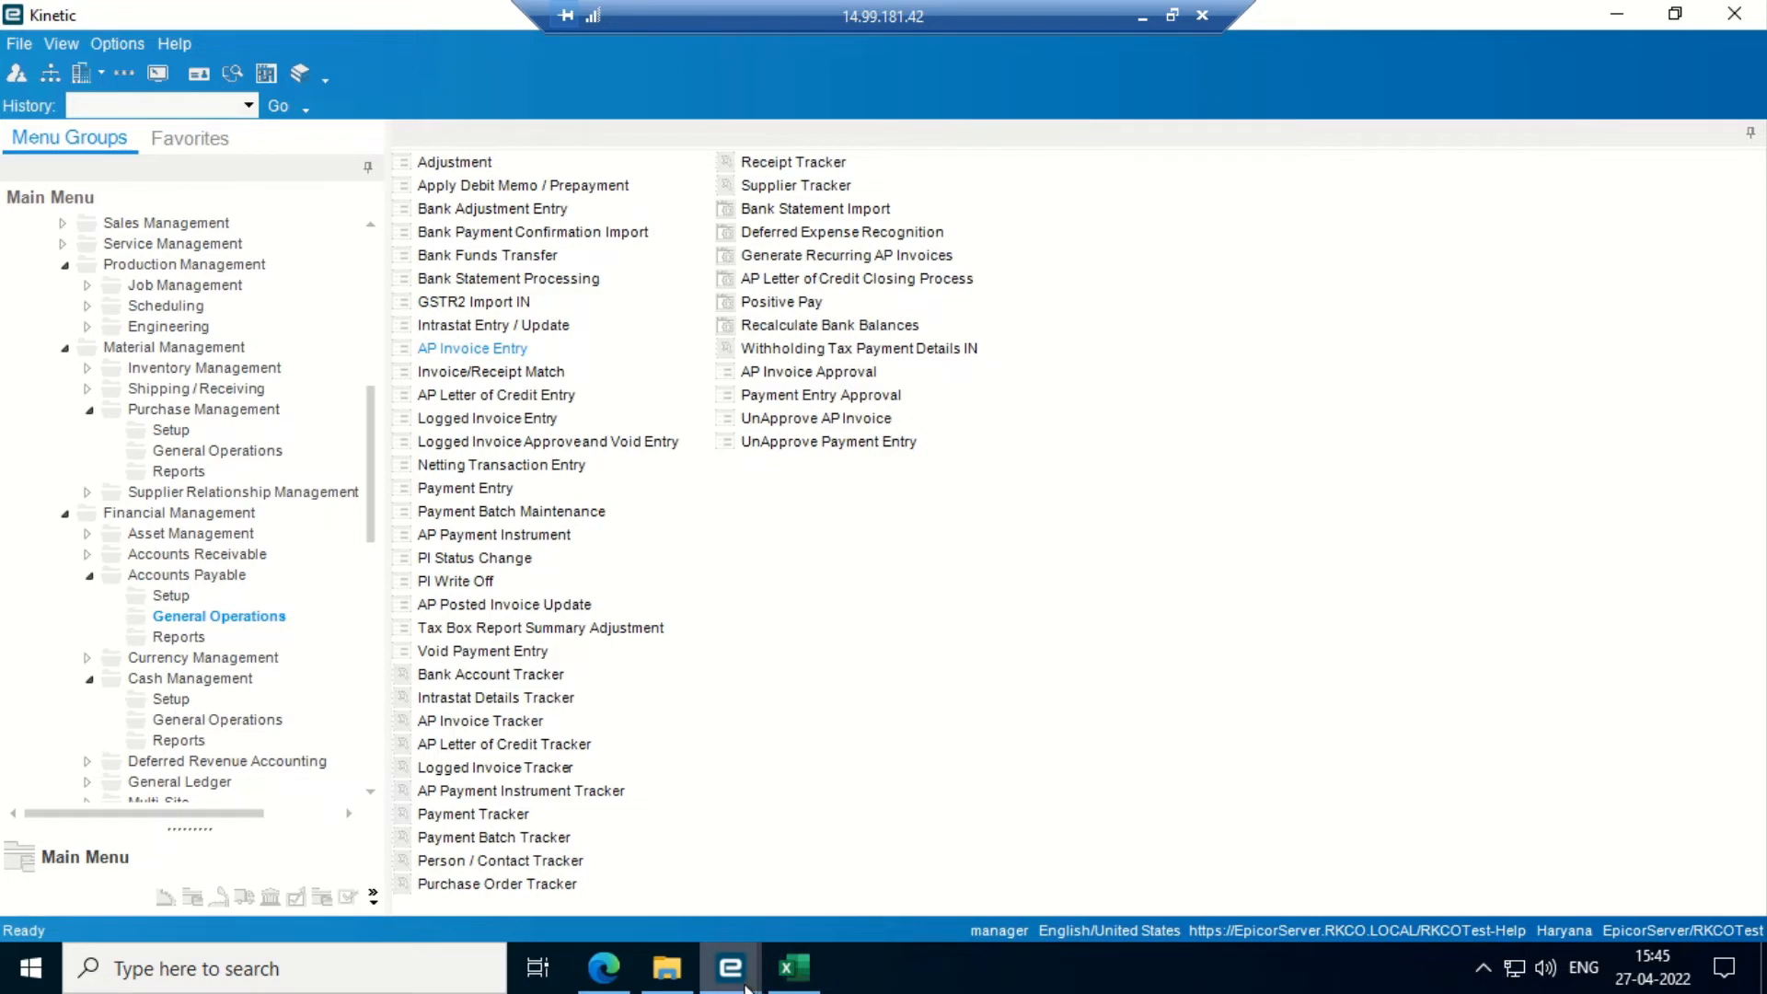
mouse_move(745, 983)
left_click(1079, 845)
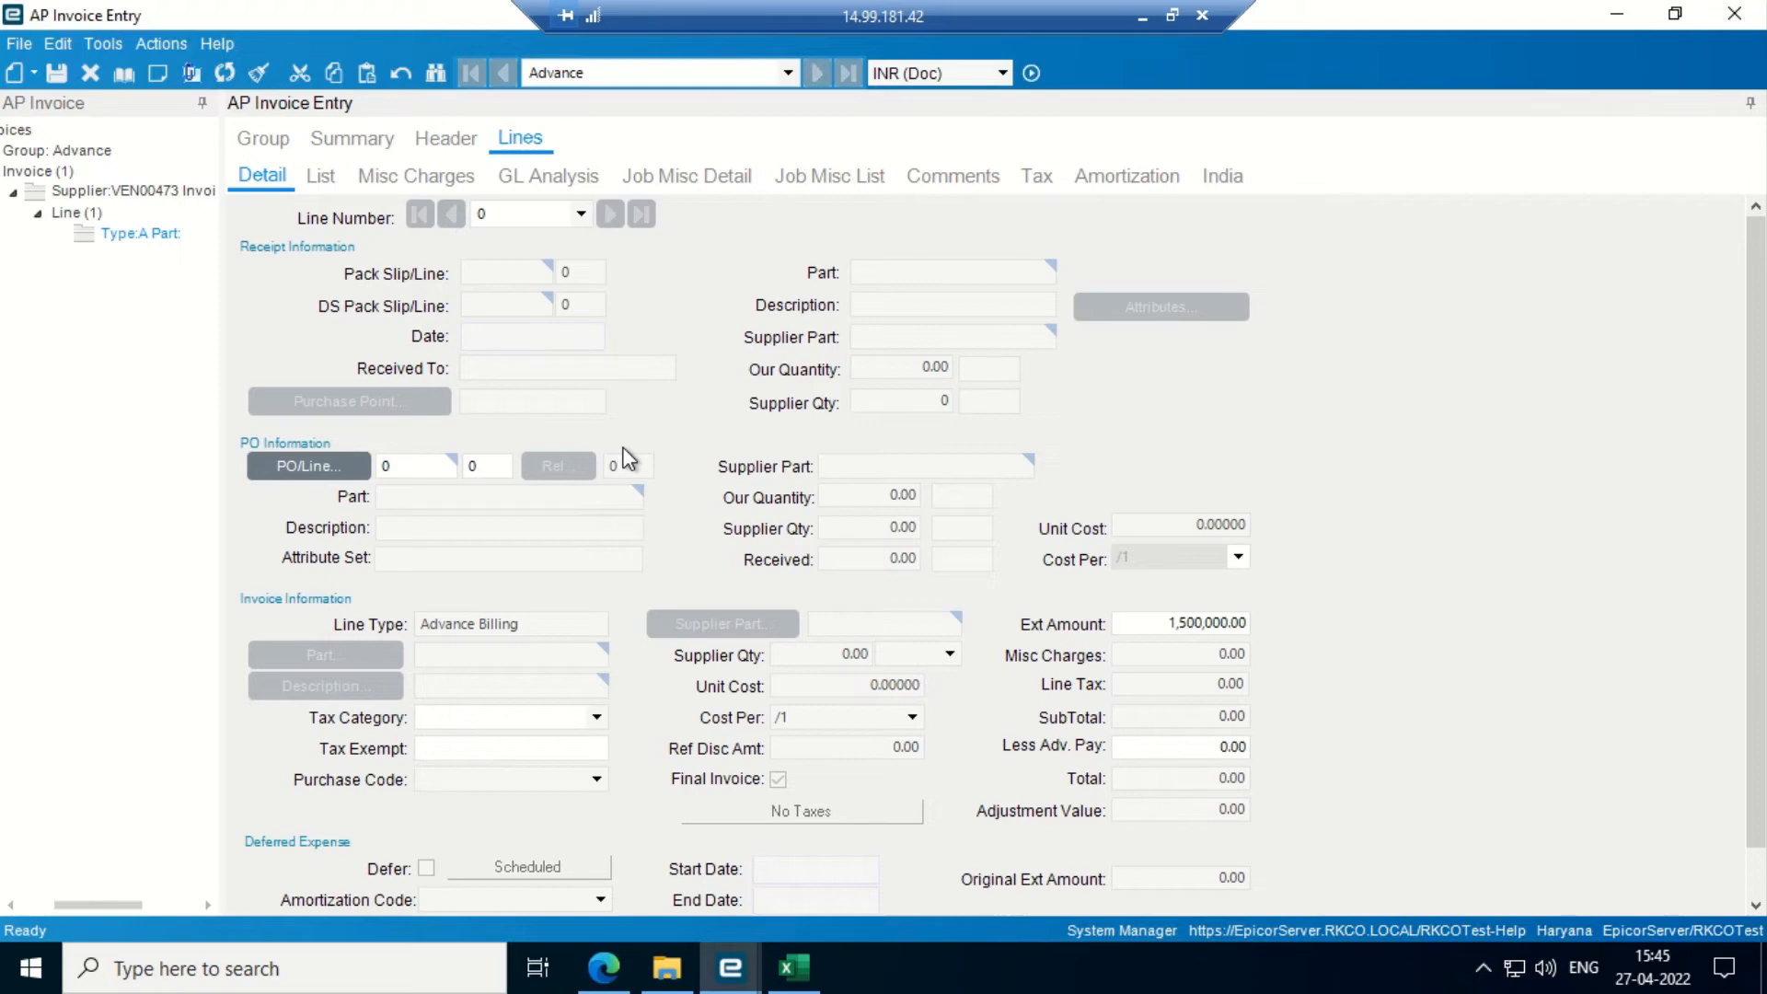
left_click(1616, 15)
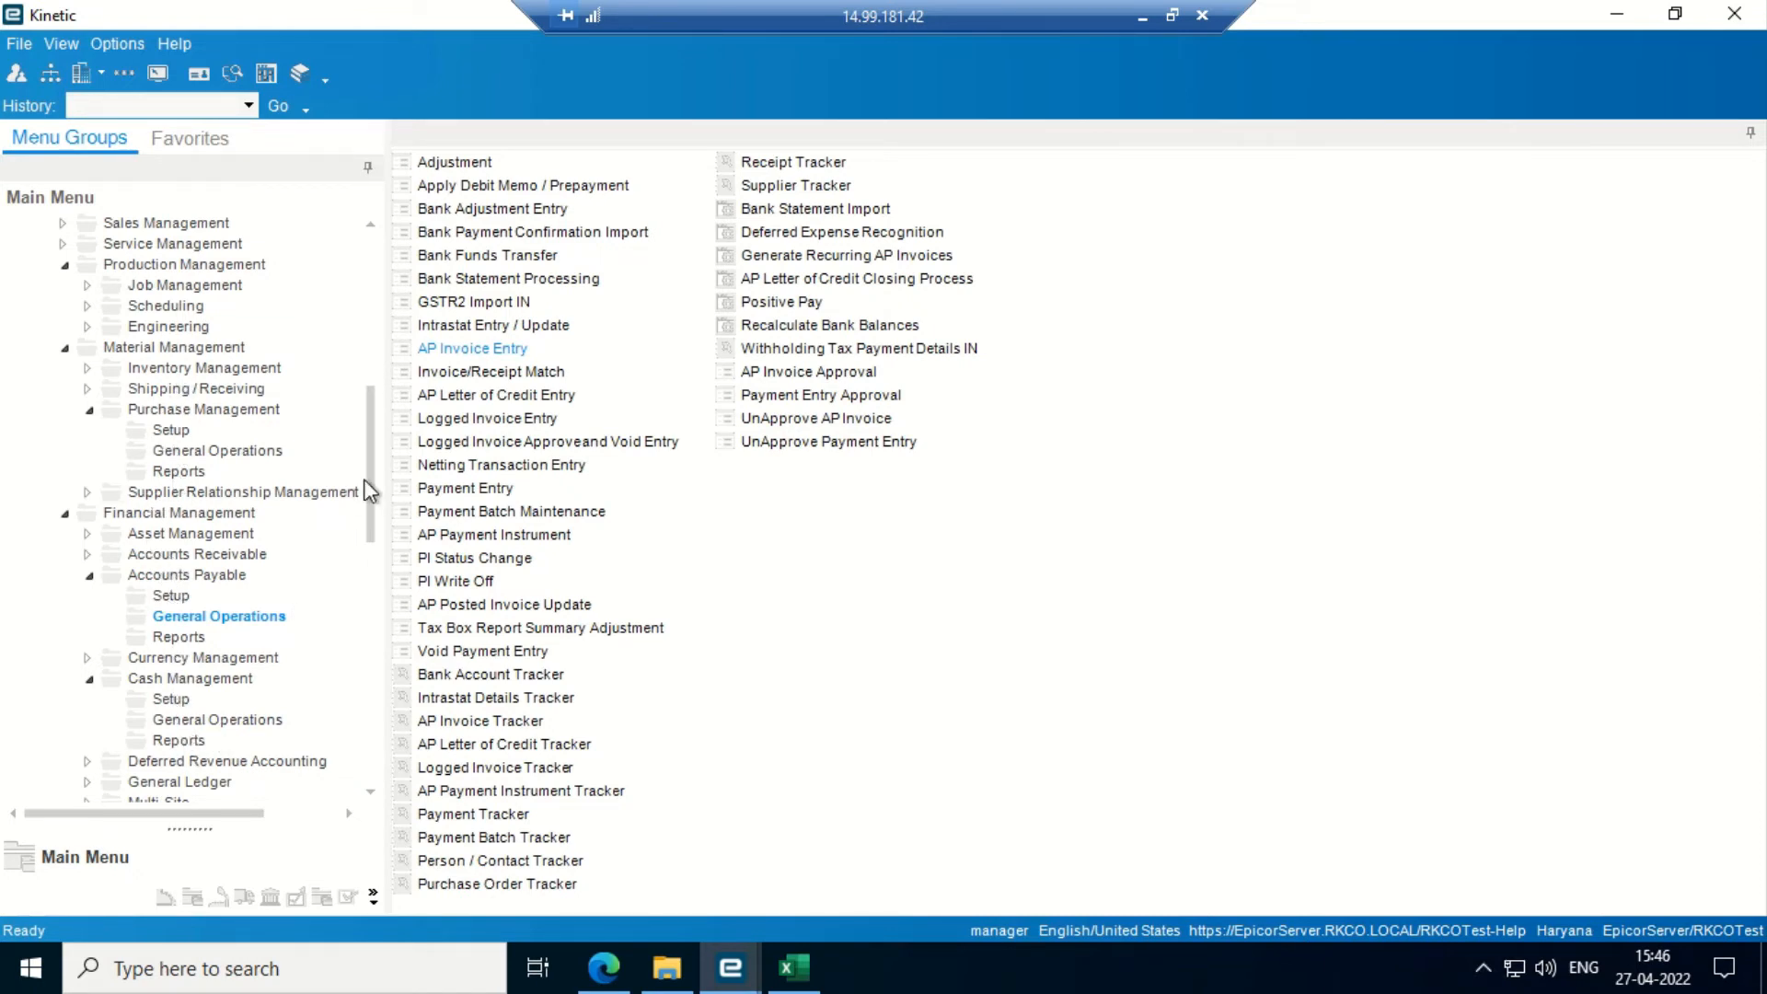
left_click_drag(373, 487, 372, 528)
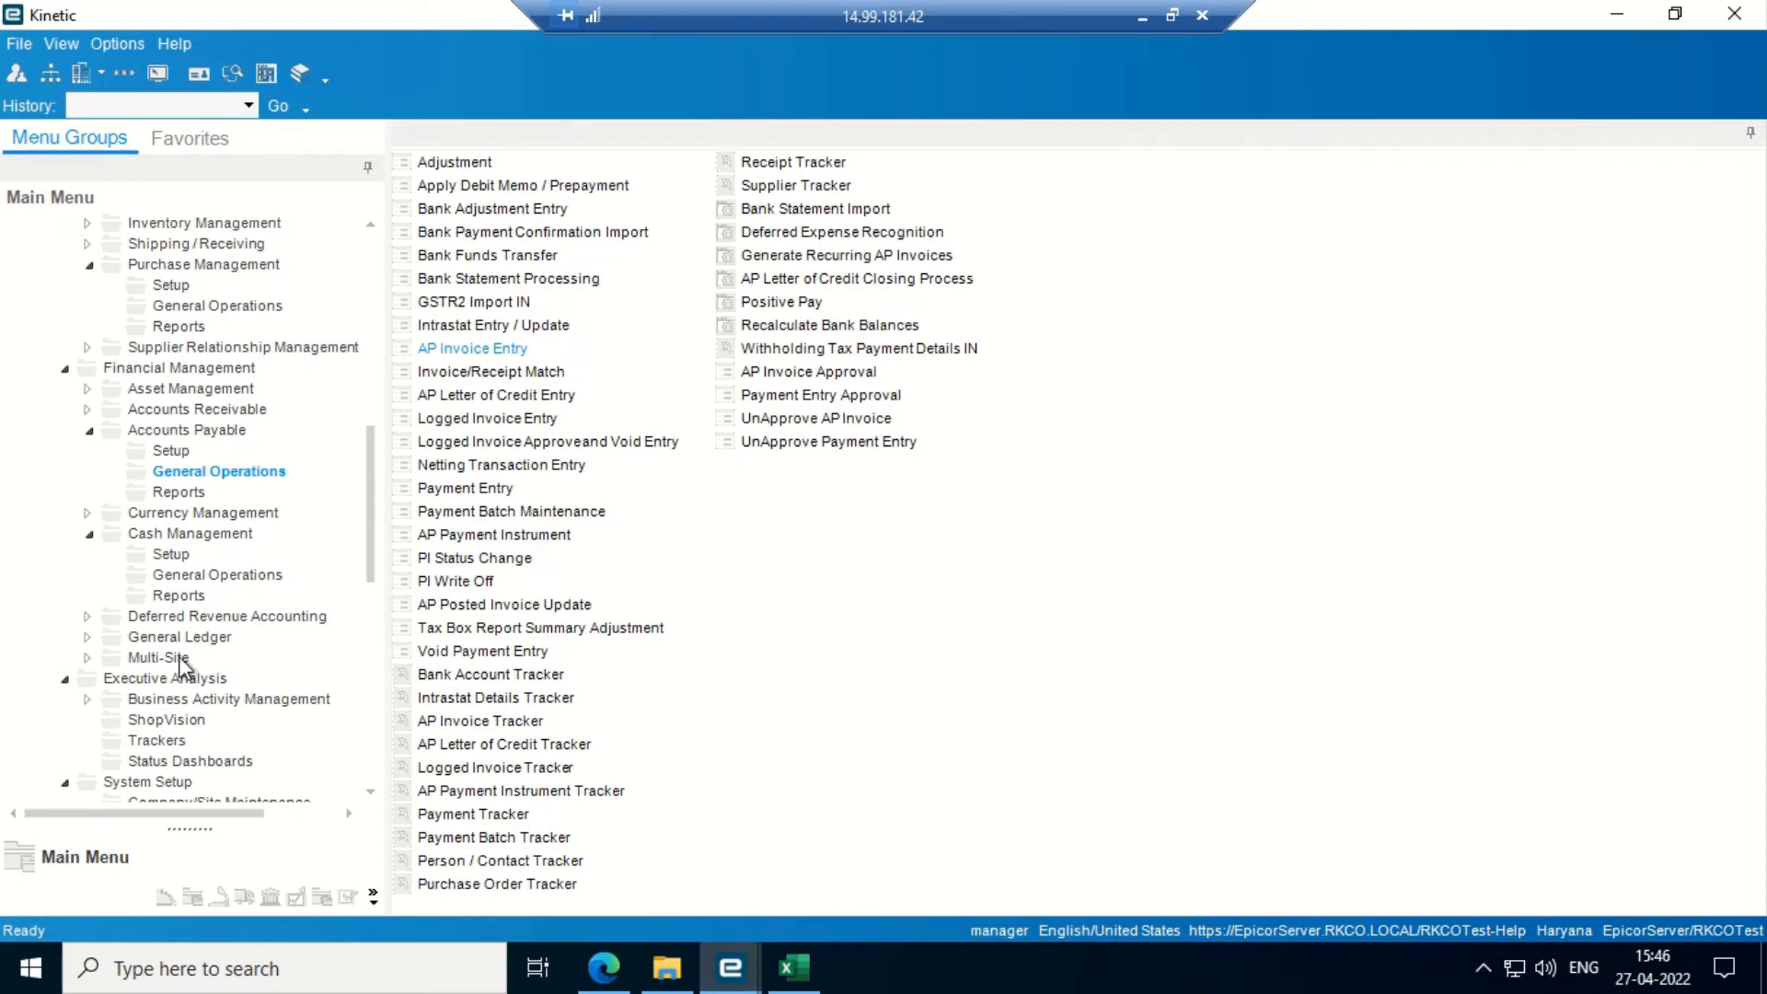
- Open Account Segment Values from General Ledger setup
left_click(171, 638)
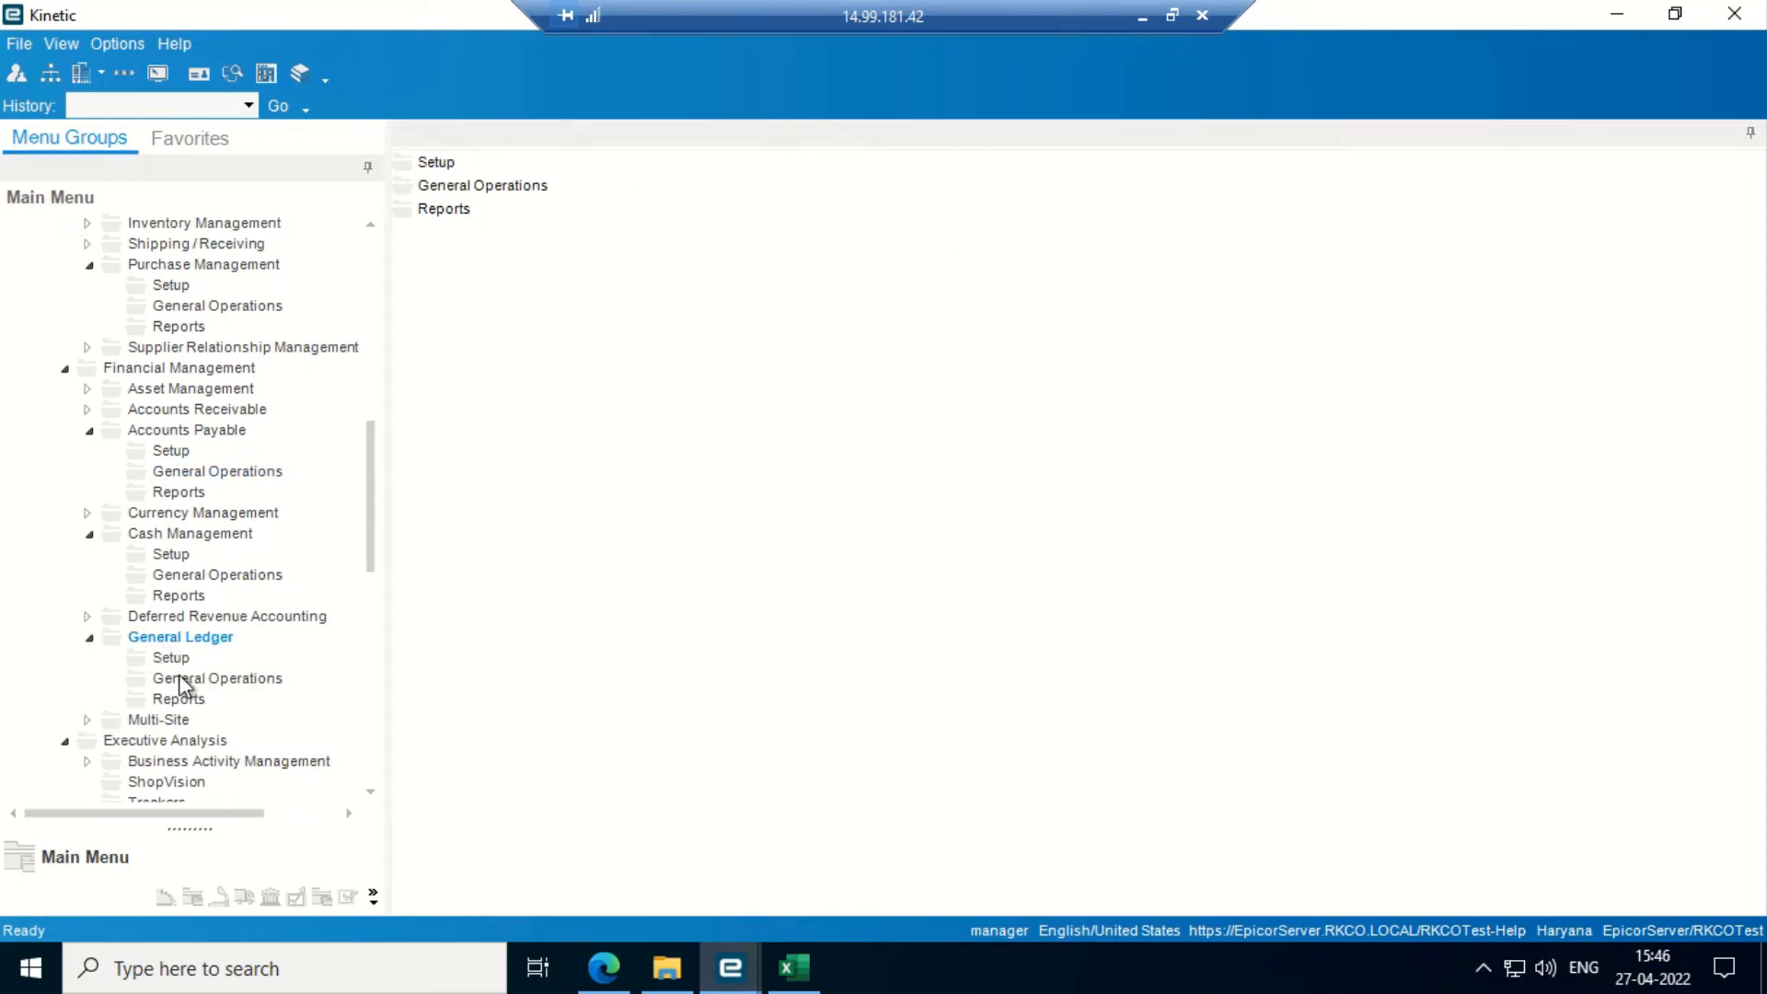
left_click(184, 679)
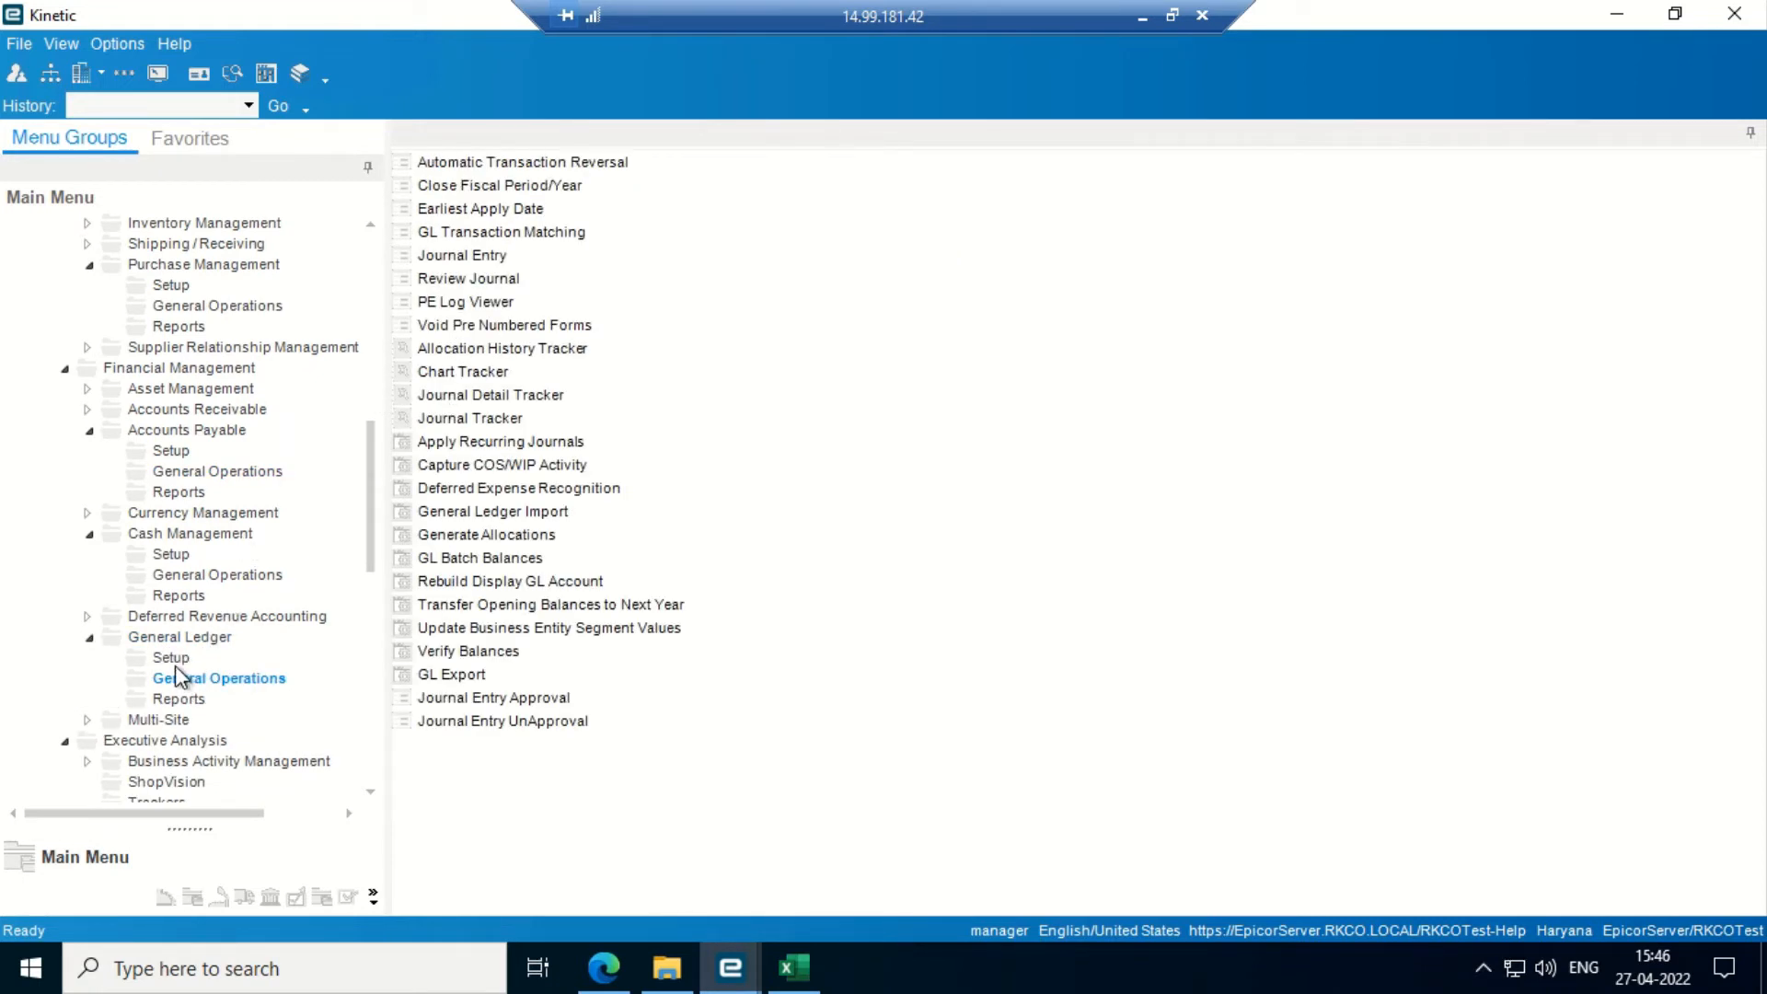
left_click(175, 663)
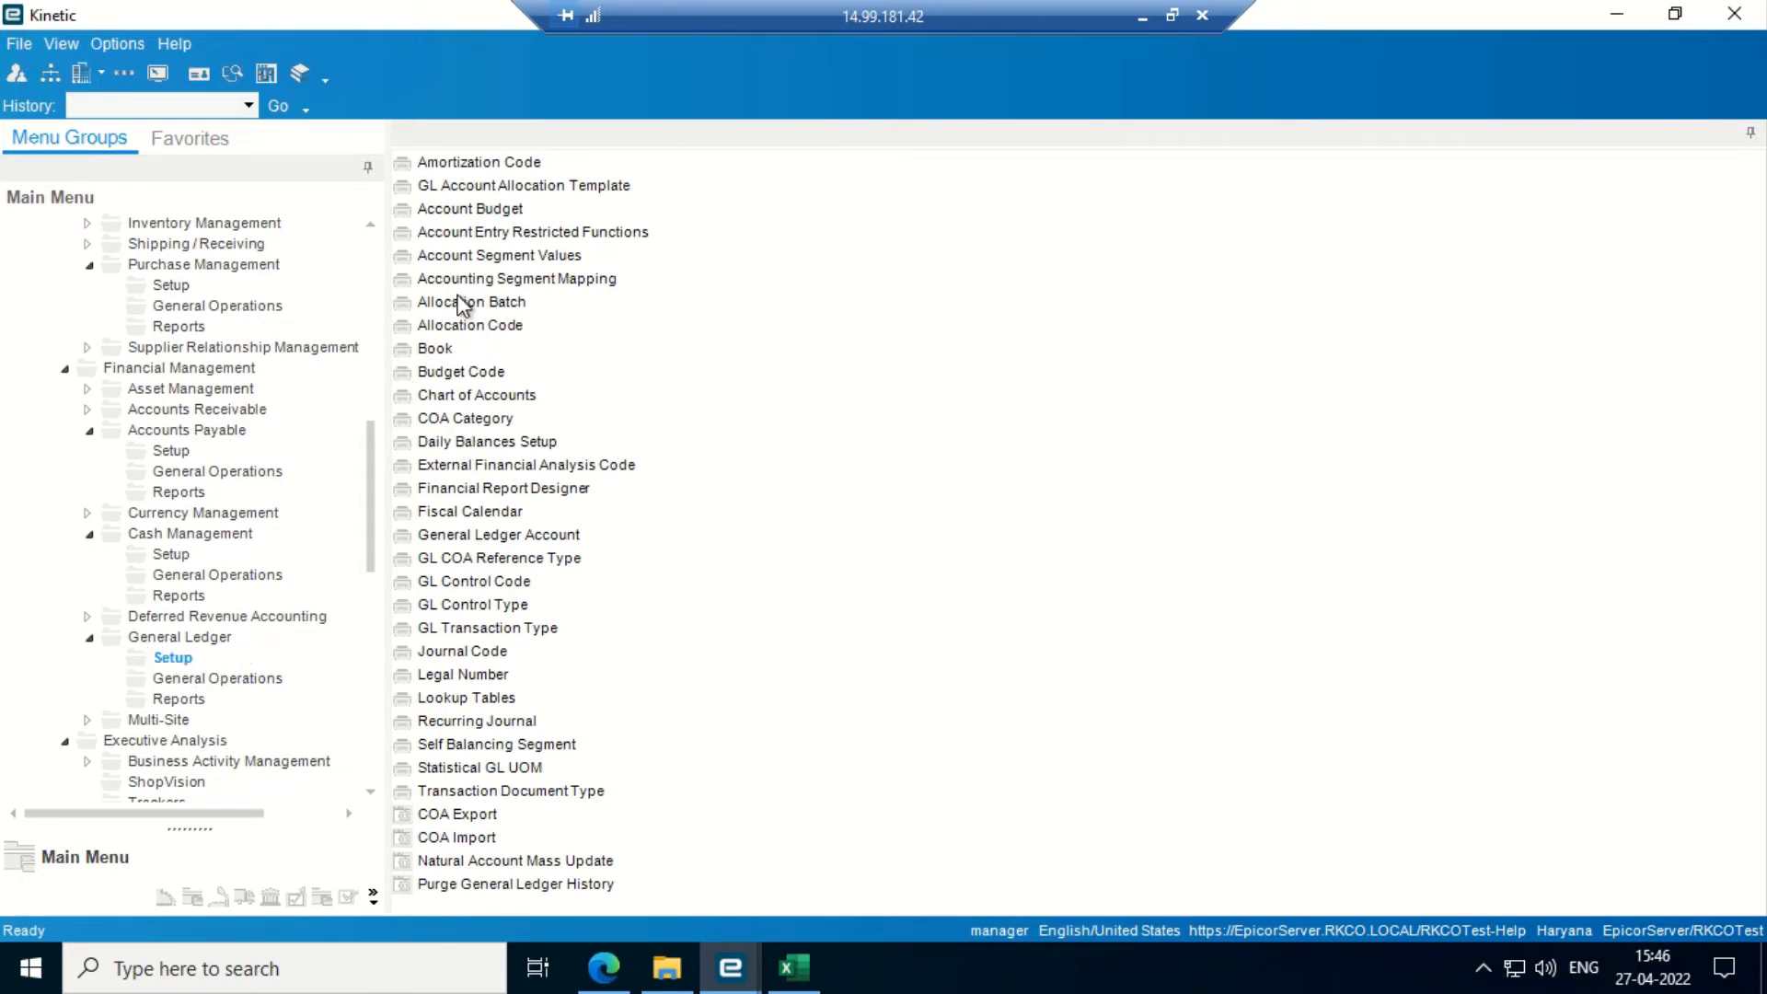
left_click(473, 260)
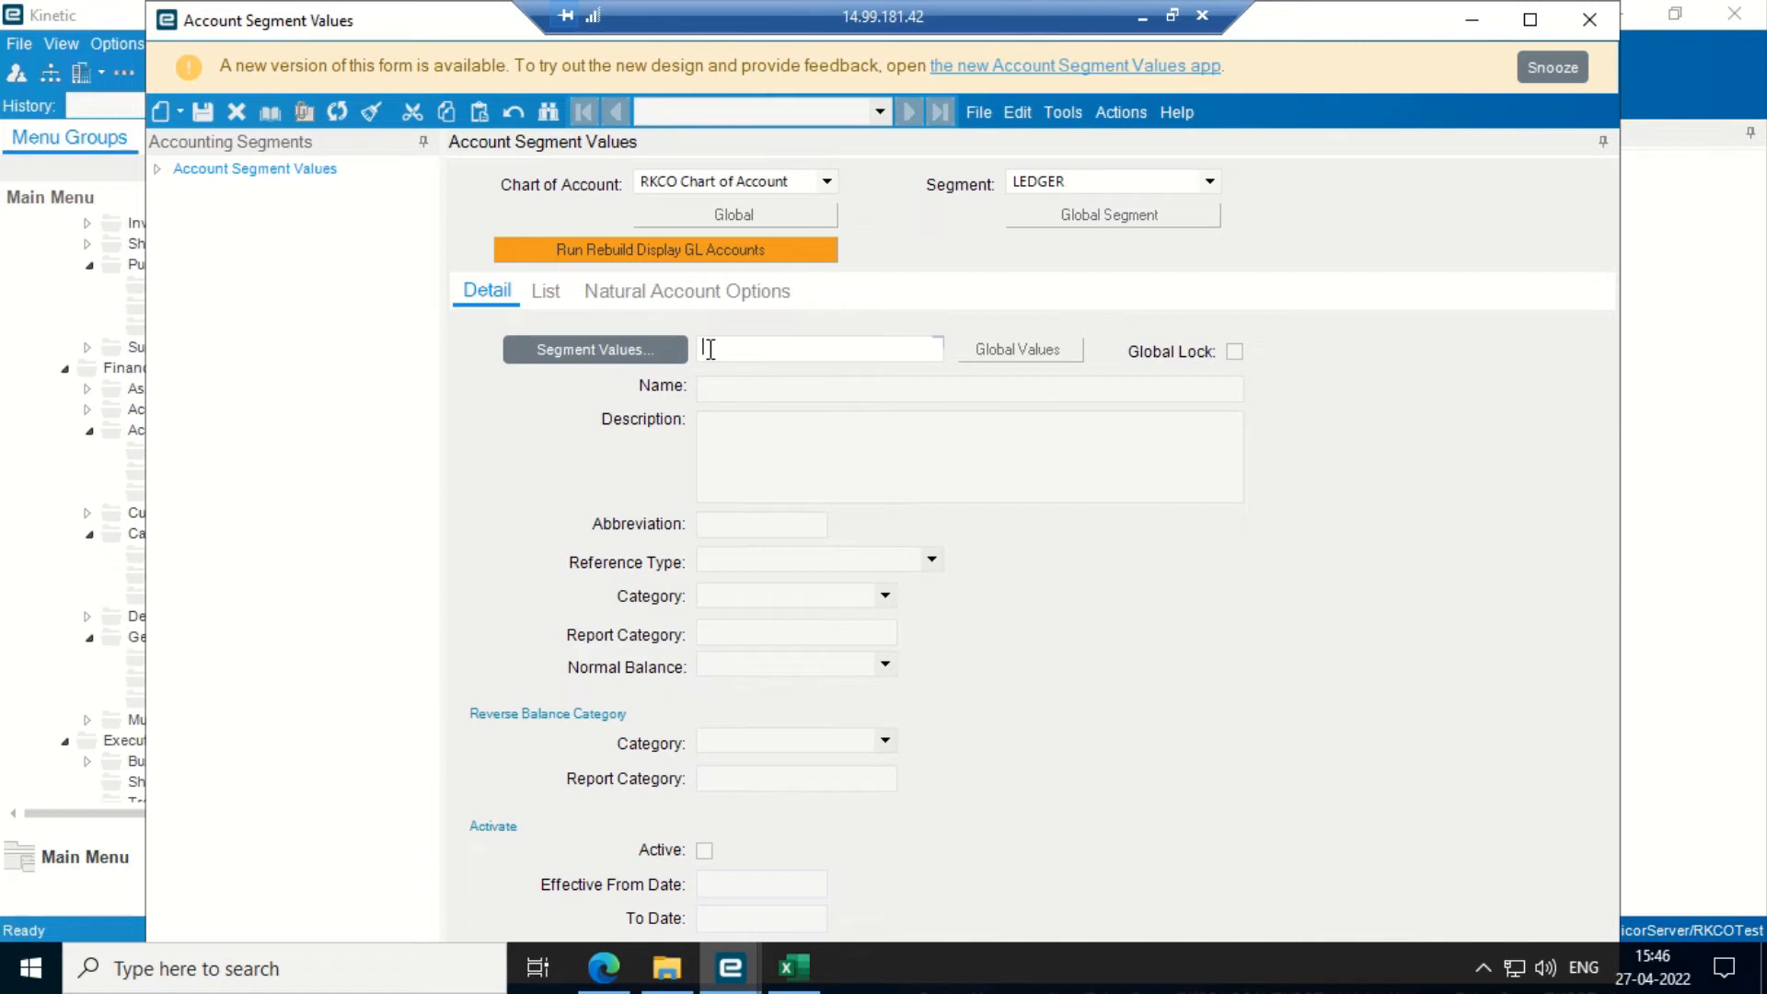
- Search segment values for 'advance', then clear it and search again returning all rows
left_click(555, 124)
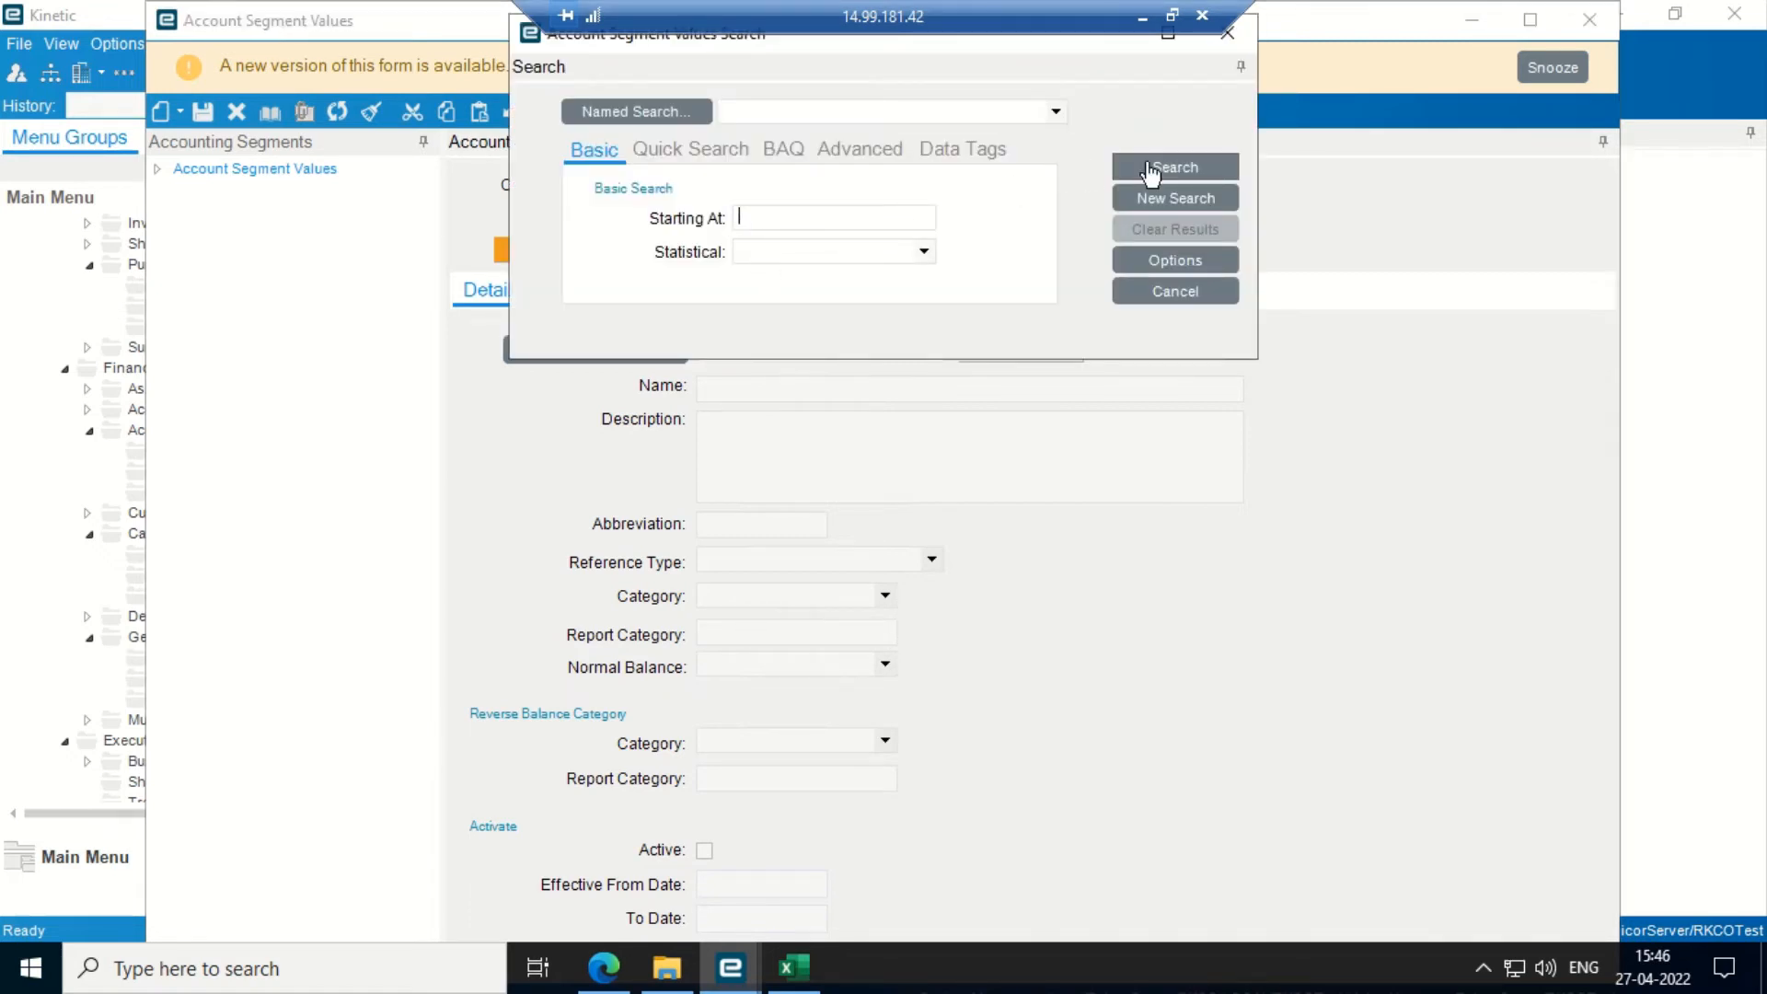
type("advance")
key("Tab")
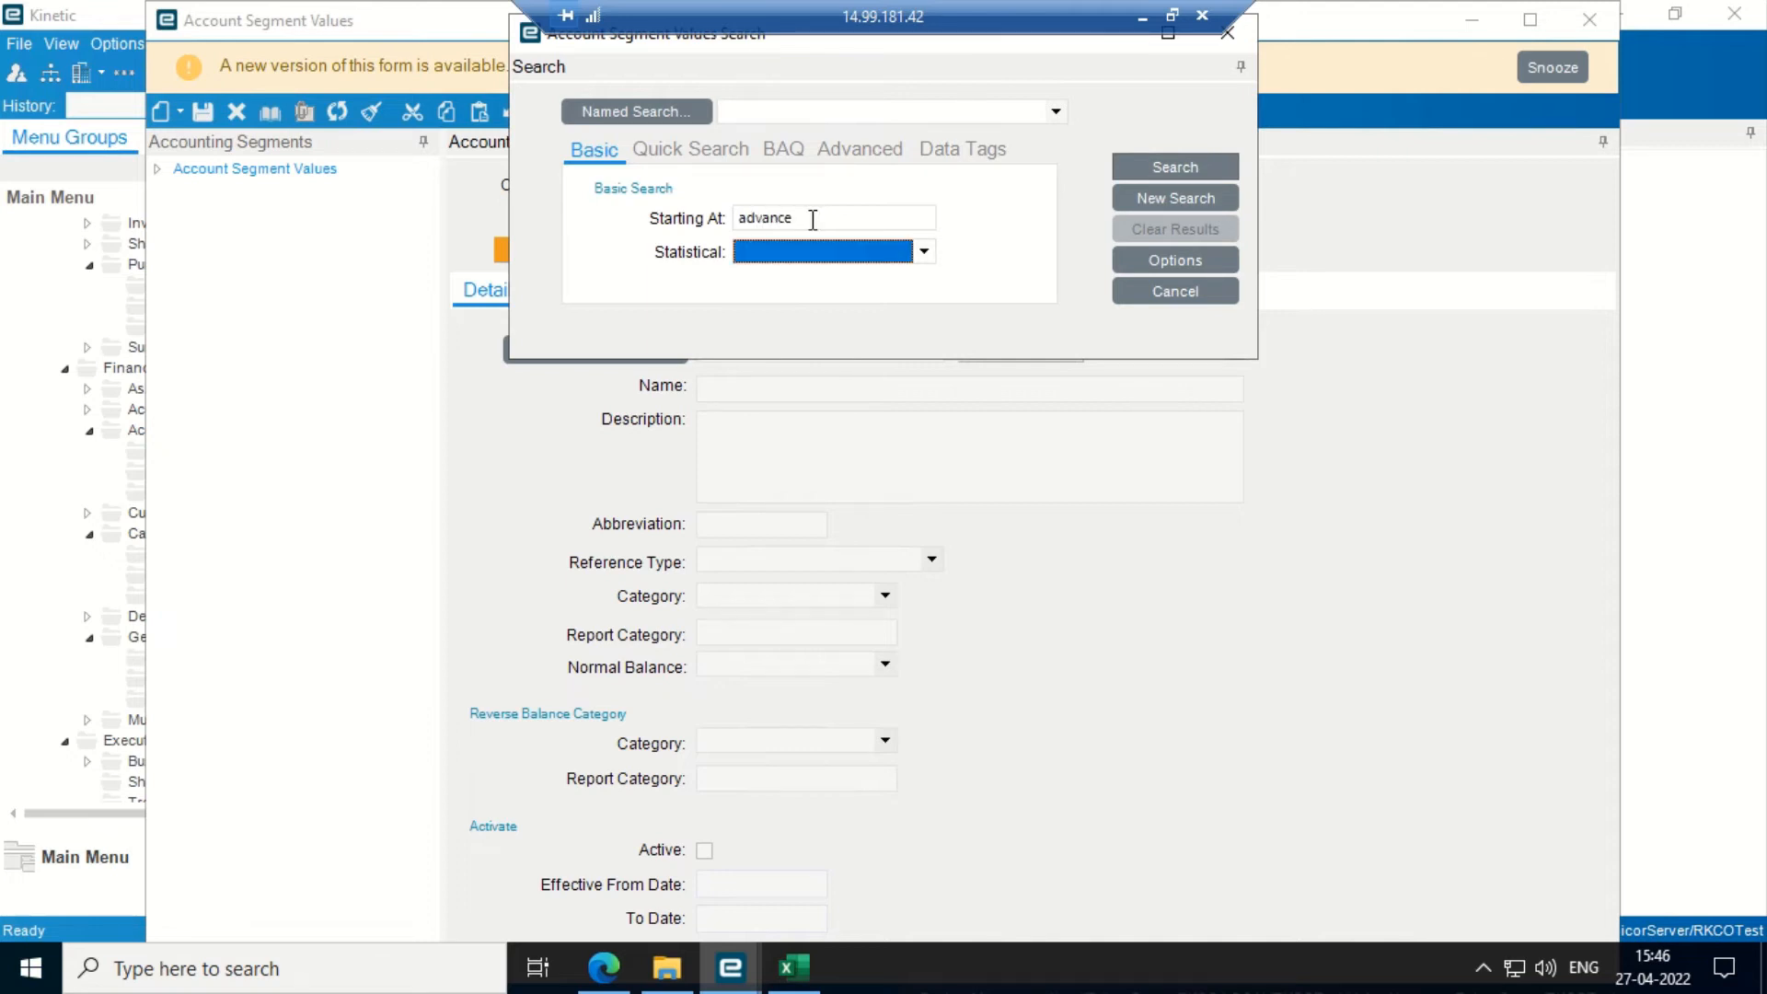
left_click(1152, 171)
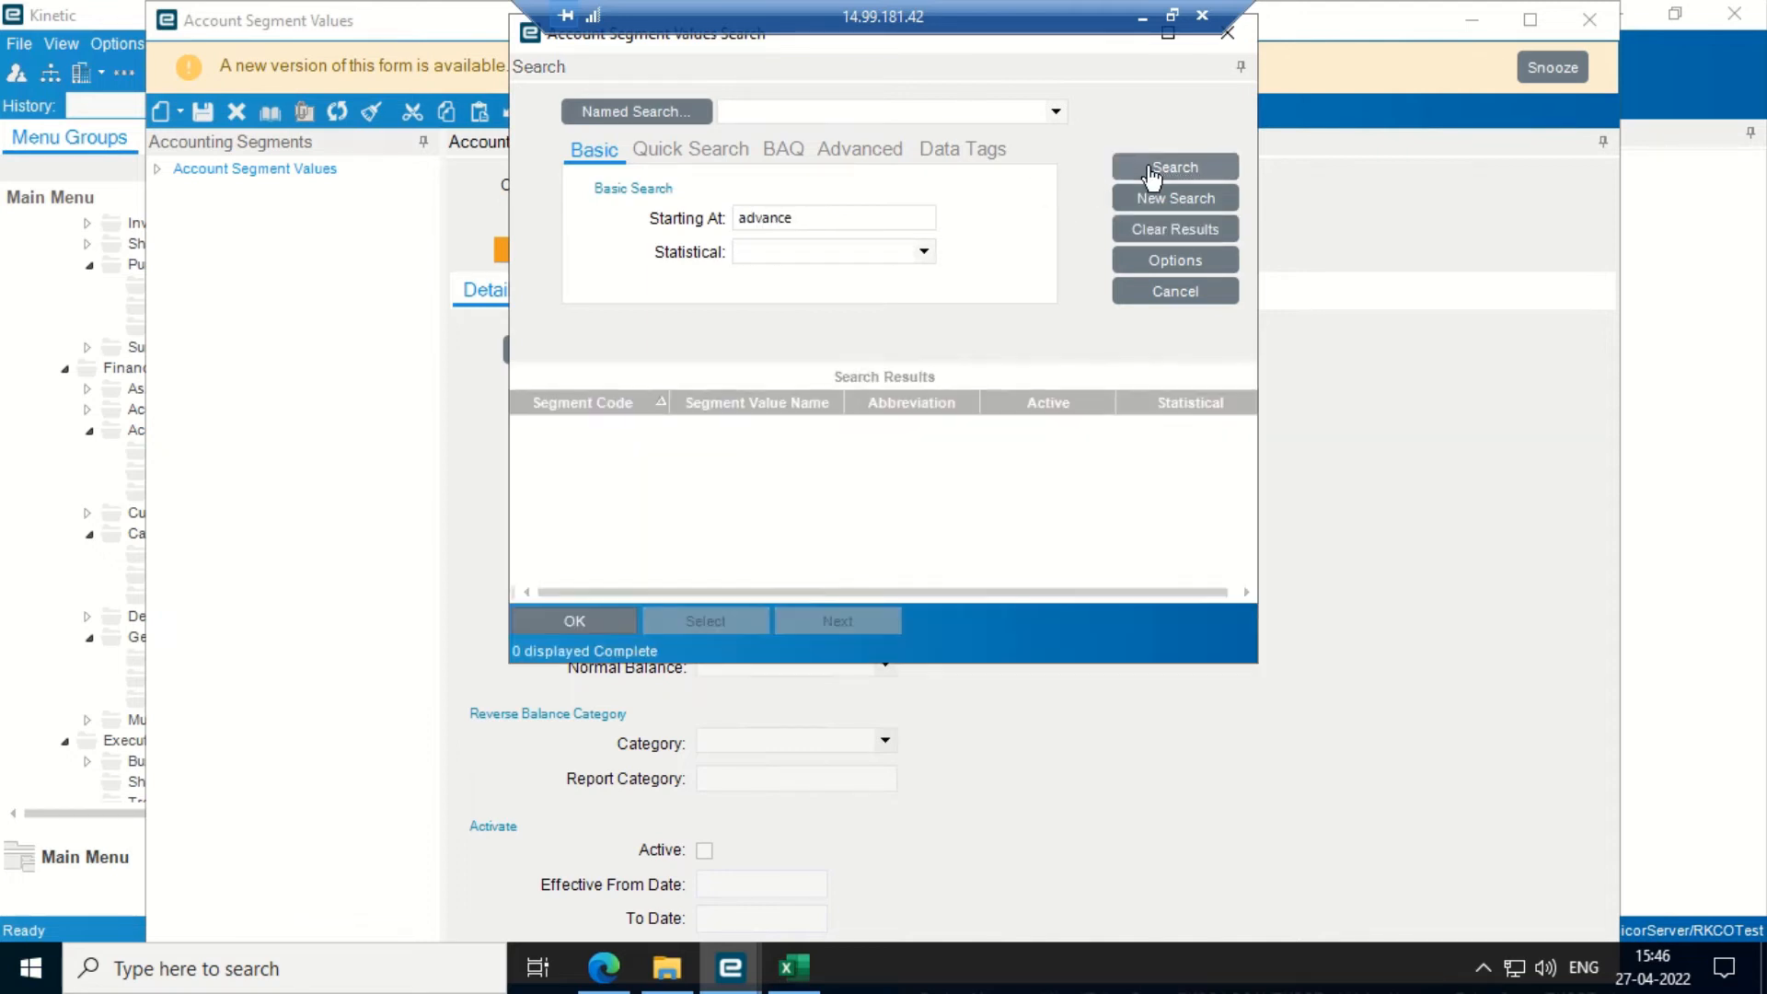
left_click(818, 222)
key("BackSpace")
key("BackSpace")
key("BackSpace")
key("BackSpace")
key("BackSpace")
key("BackSpace")
key("BackSpace")
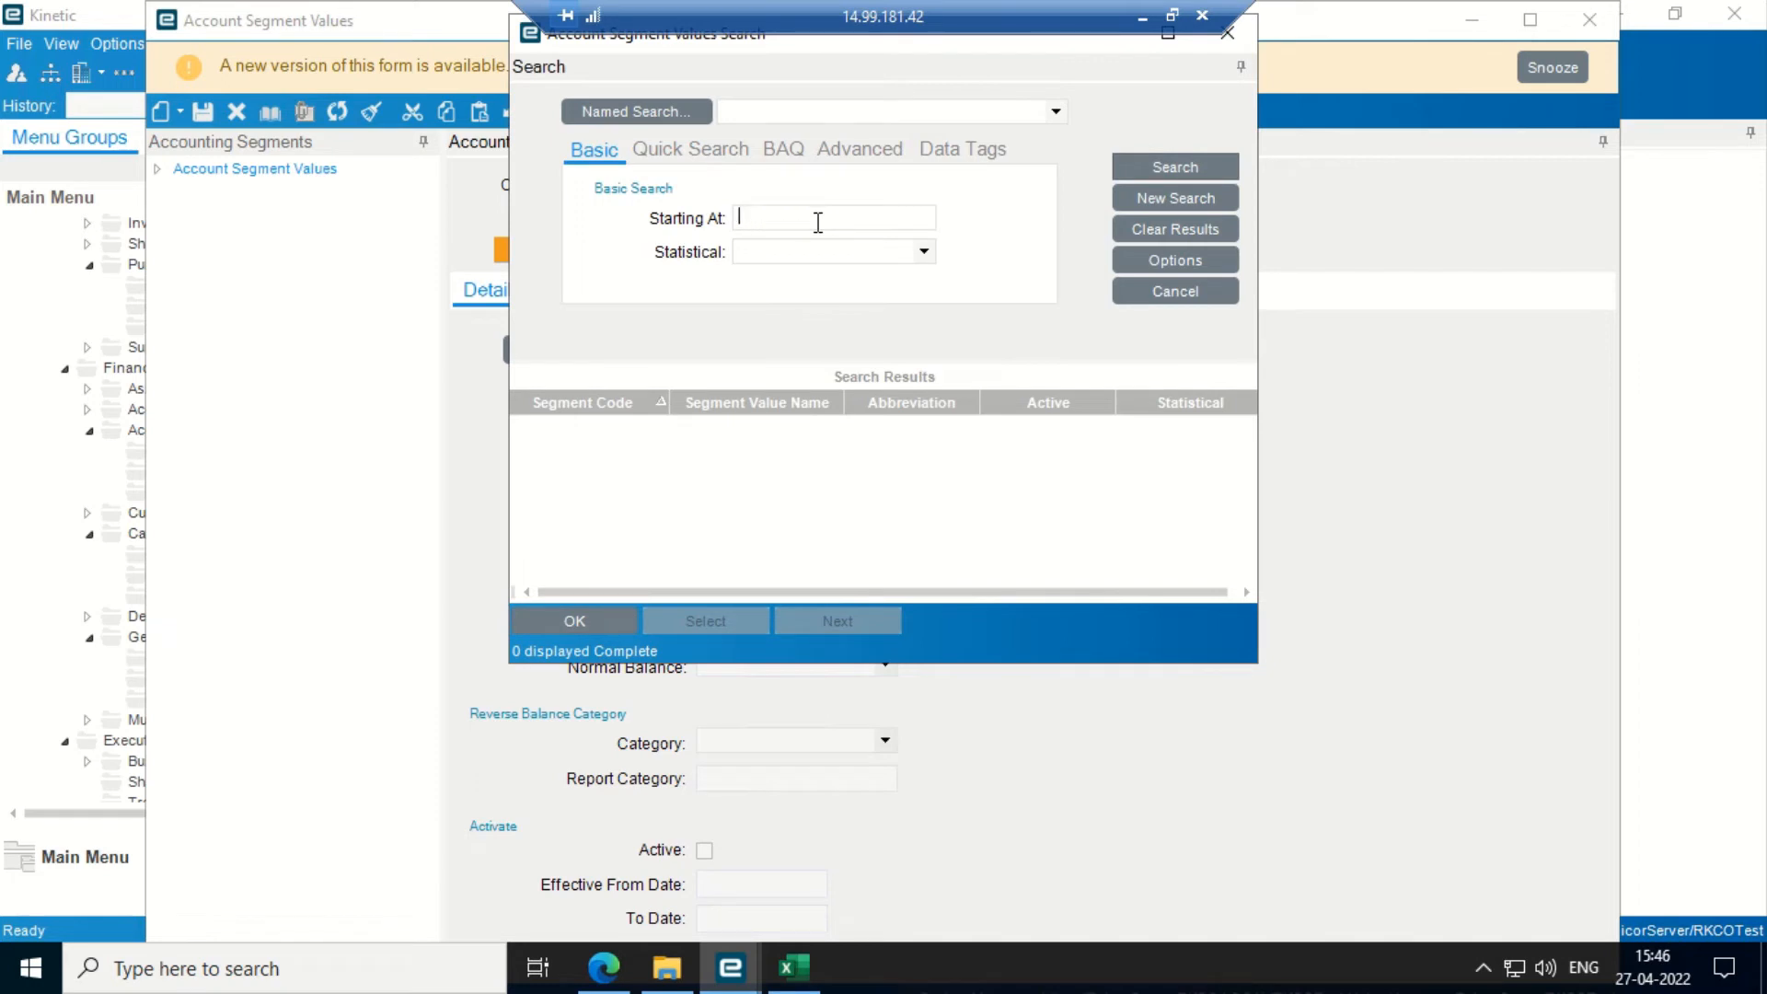
left_click(1174, 262)
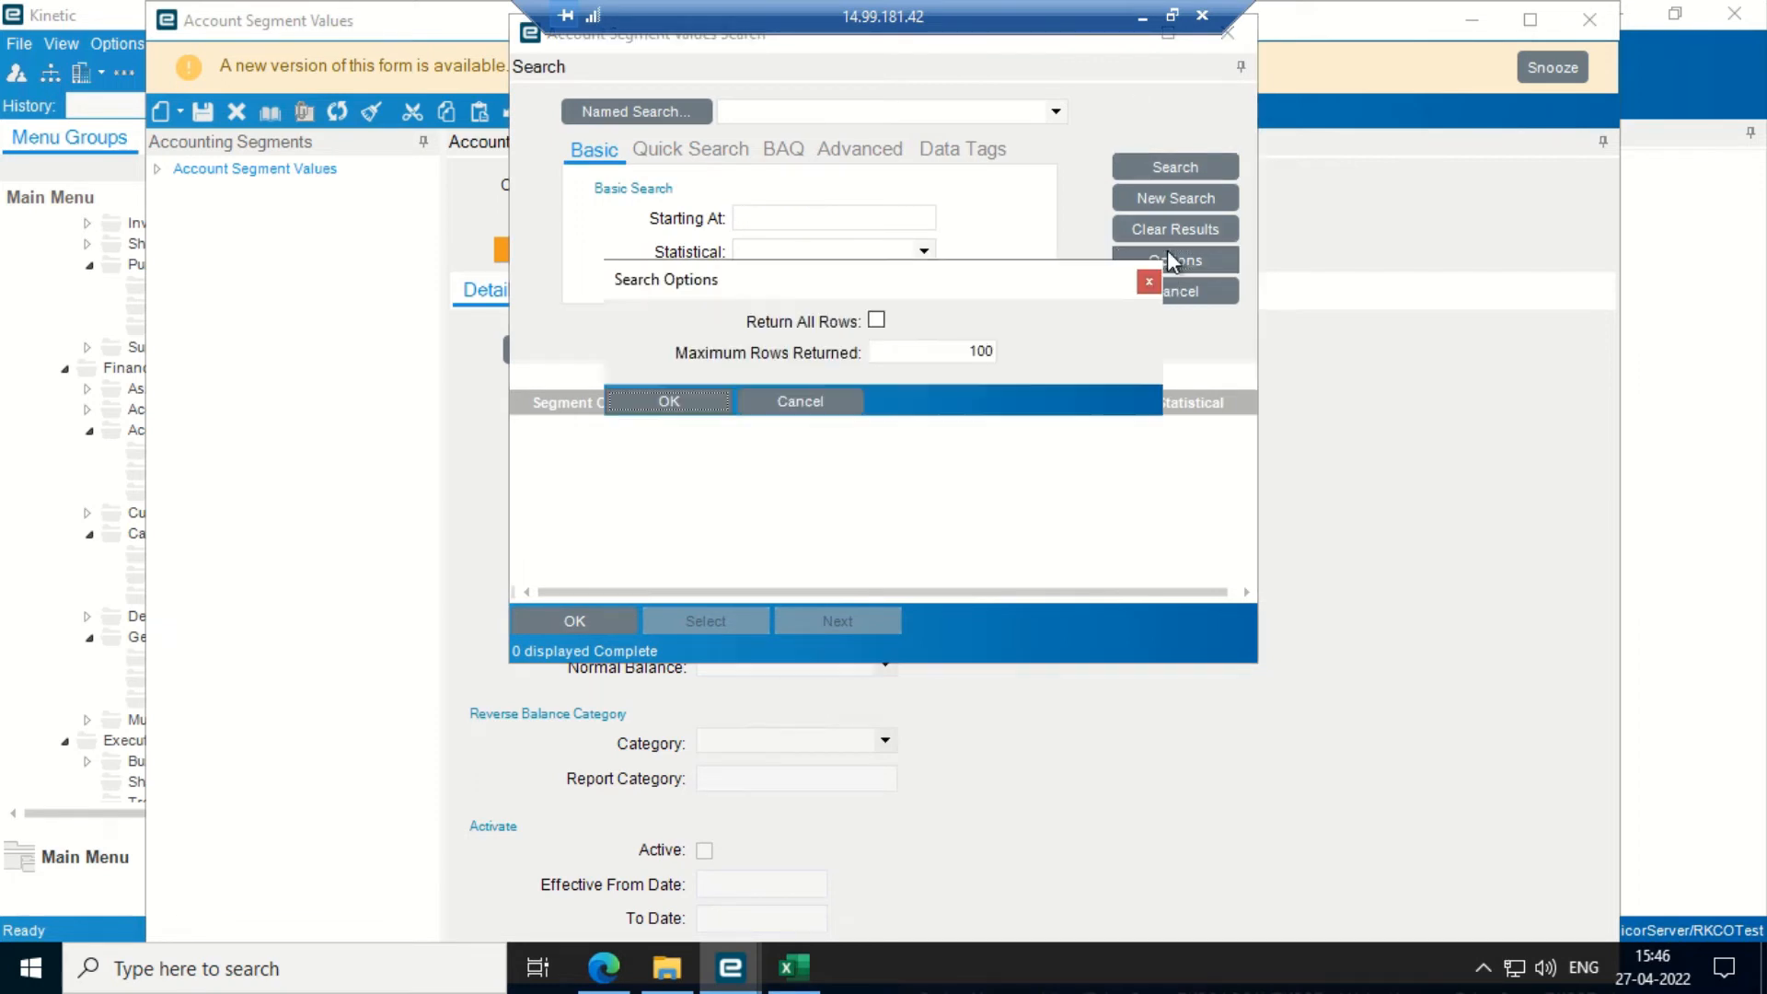
left_click(876, 320)
left_click(718, 401)
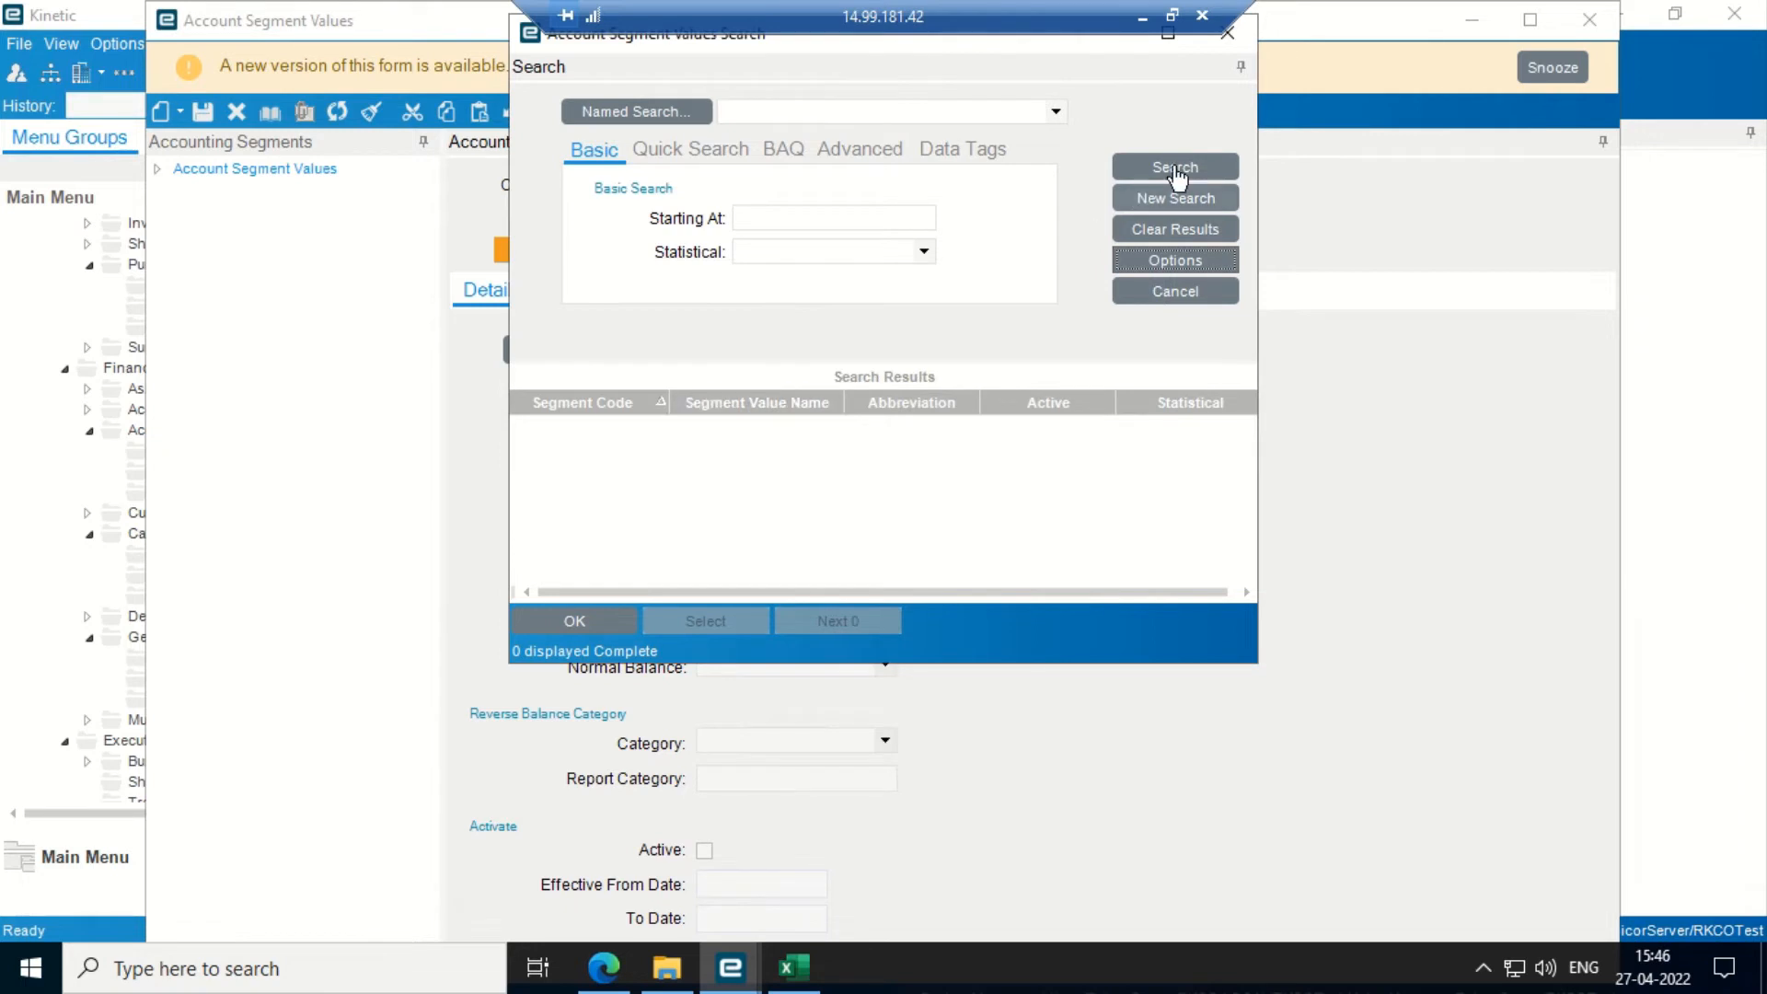
left_click(1175, 168)
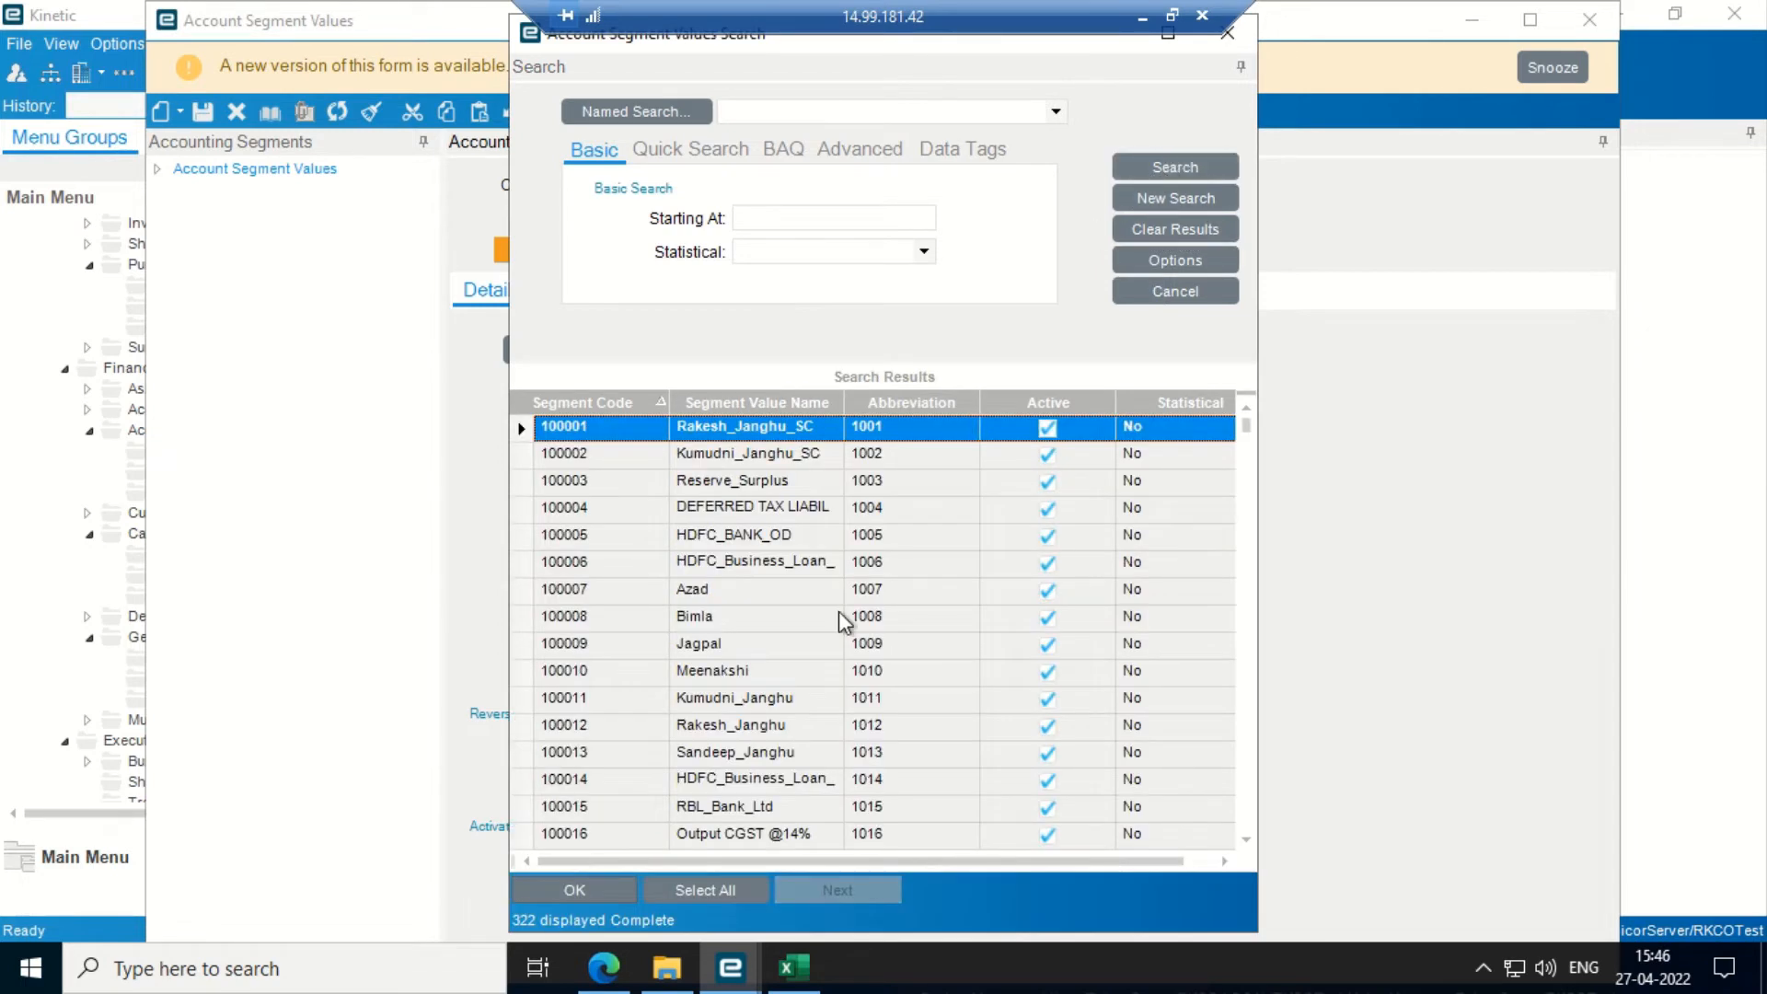
left_click(831, 405)
key("Down")
key("Down")
key("Down")
key("Down")
key("Down")
key("Down")
key("Down")
key("Down")
key("Down")
key("Down")
key("Down")
key("Down")
key("Down")
key("Down")
key("Down")
key("Down")
key("Down")
key("Down")
key("Down")
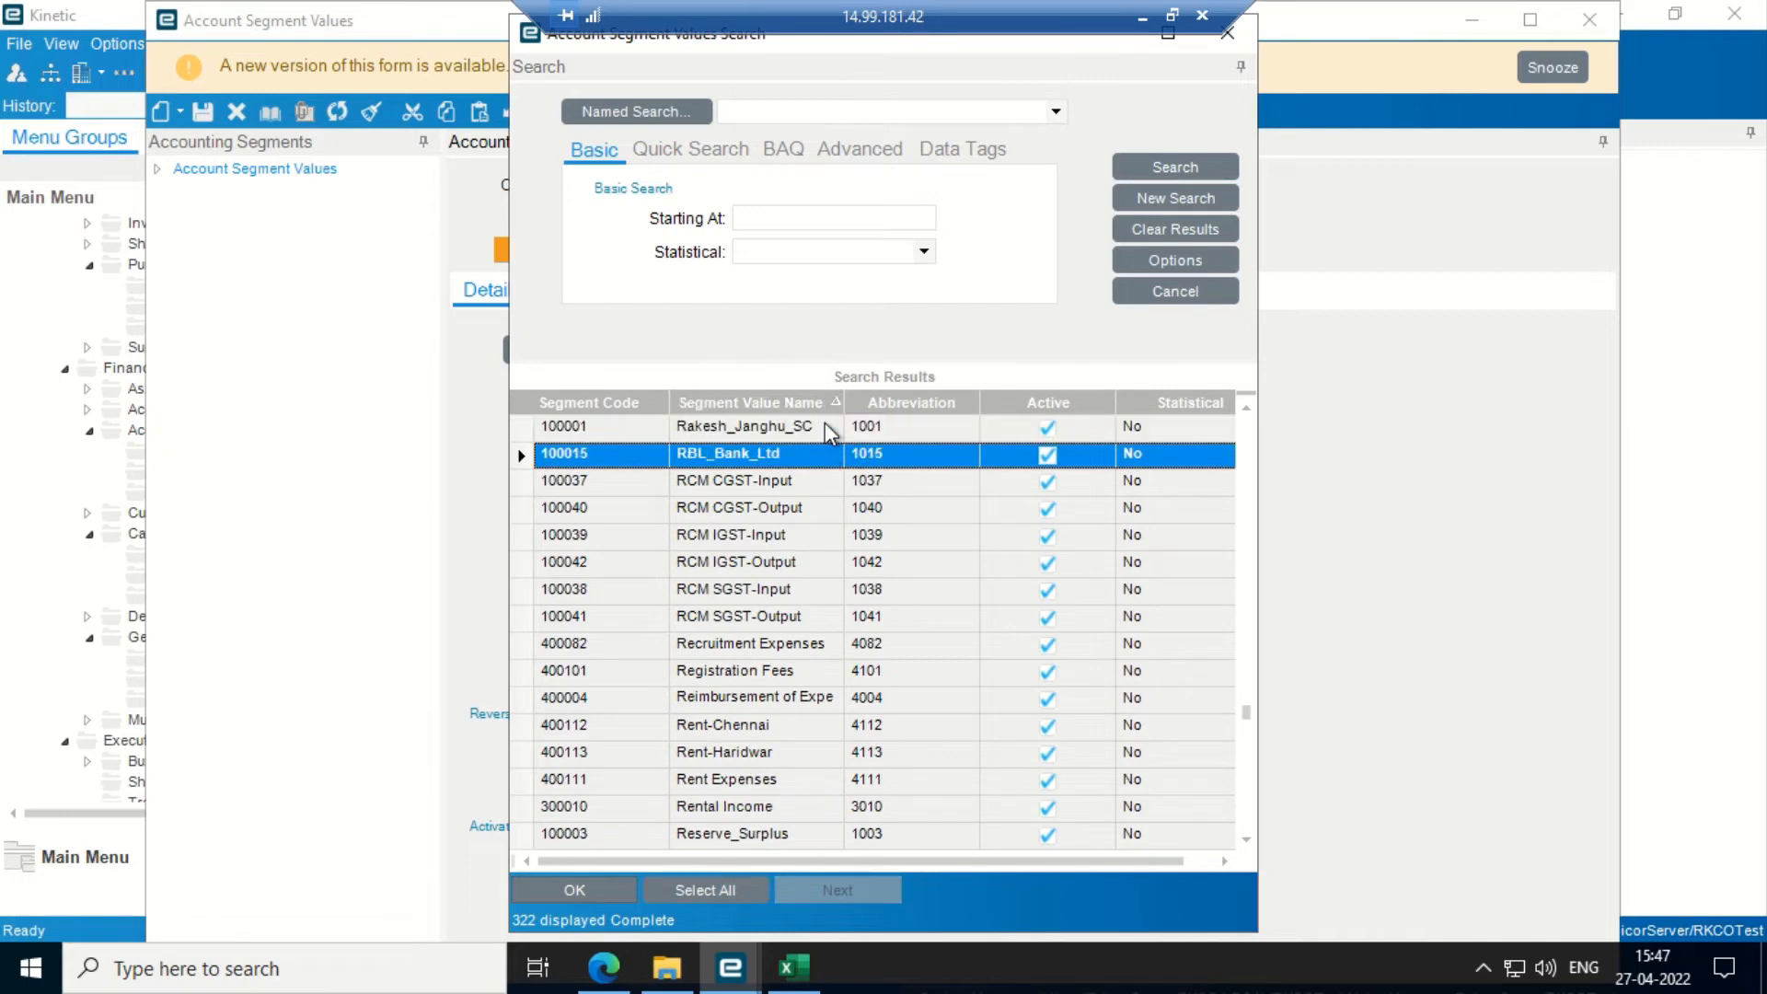
key("Down")
key("Down")
key("Down")
key("Down")
key("Down")
key("Down")
key("Down")
key("Down")
key("Down")
key("Down")
key("Down")
key("Down")
key("Down")
key("Down")
key("Down")
key("Down")
key("Down")
key("Down")
key("Down")
key("Down")
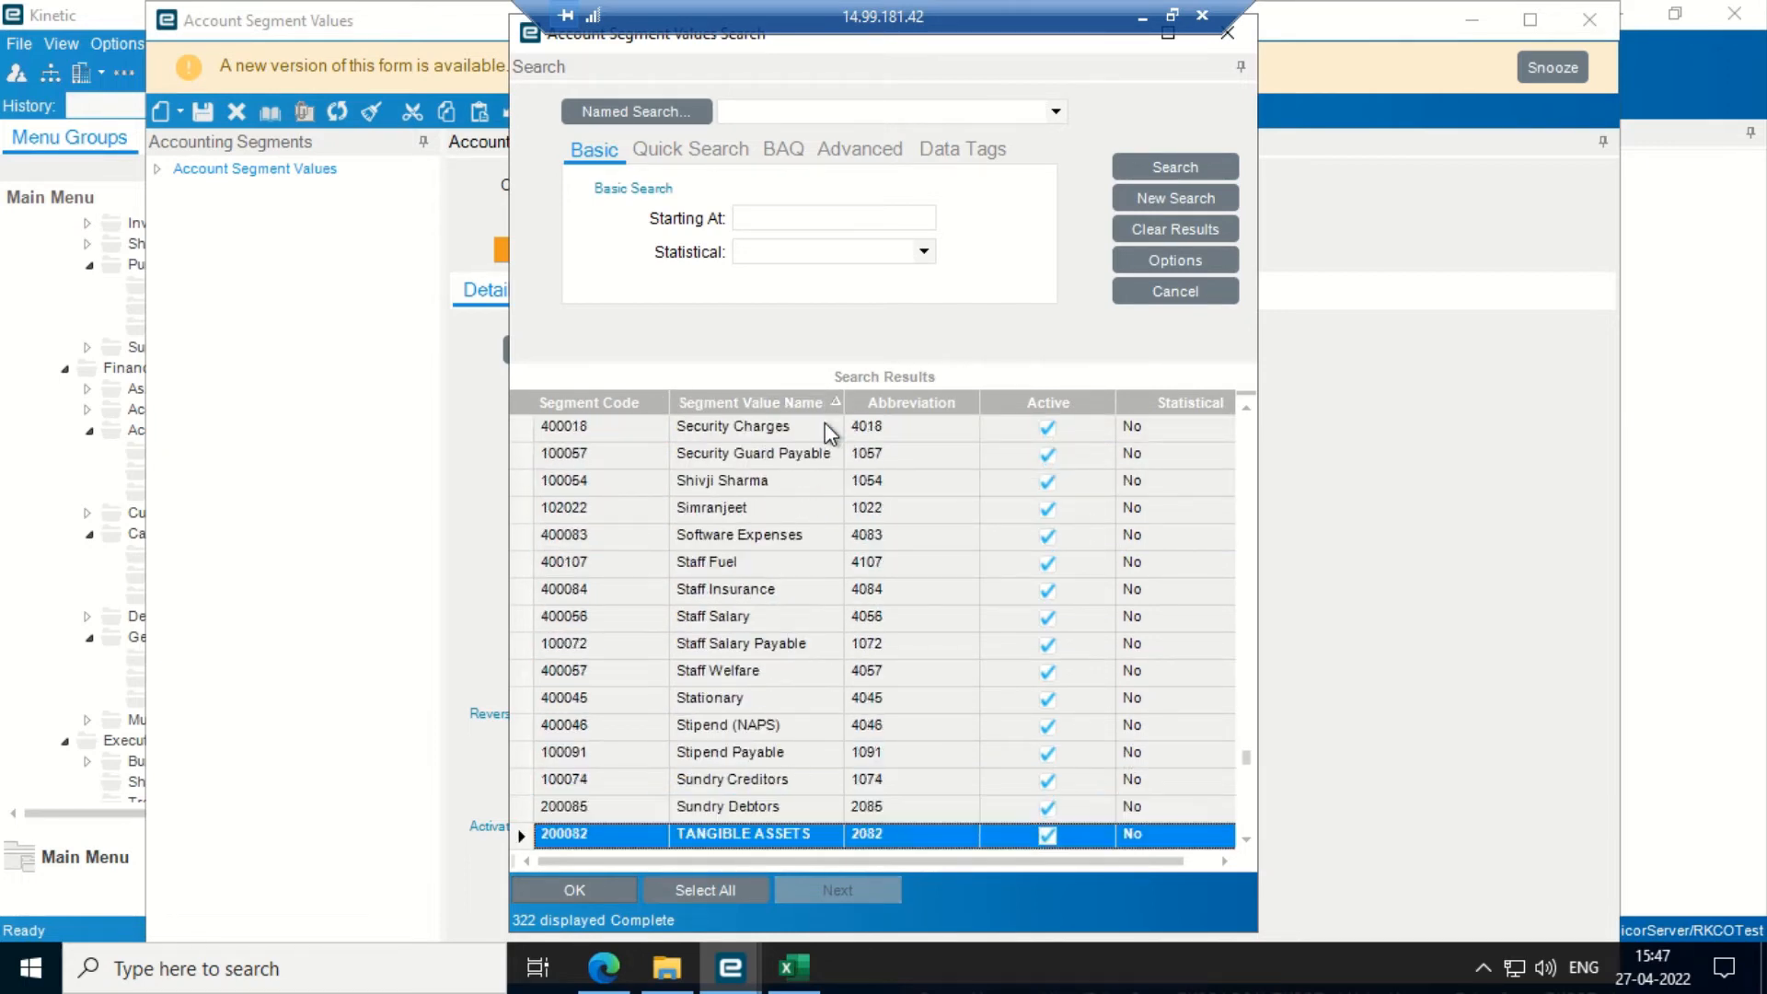
key("Down")
key("Down")
key("Down")
key("Down")
key("Down")
key("Down")
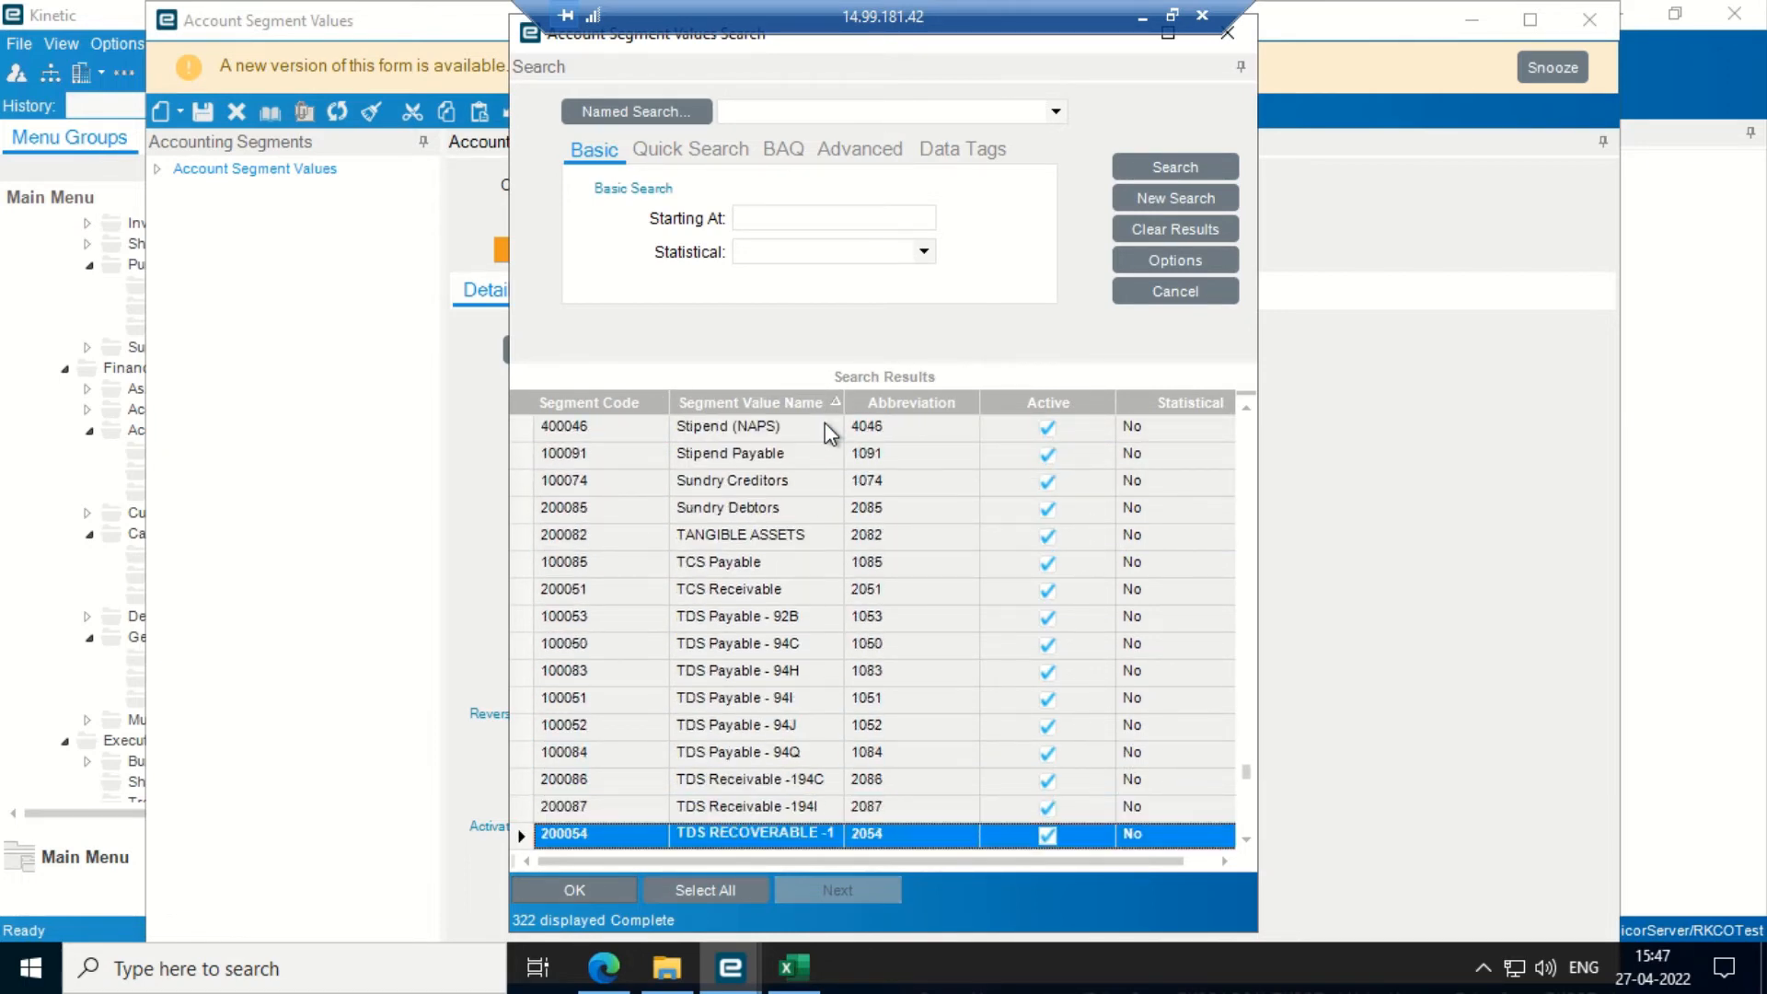
key("Down")
key("Down")
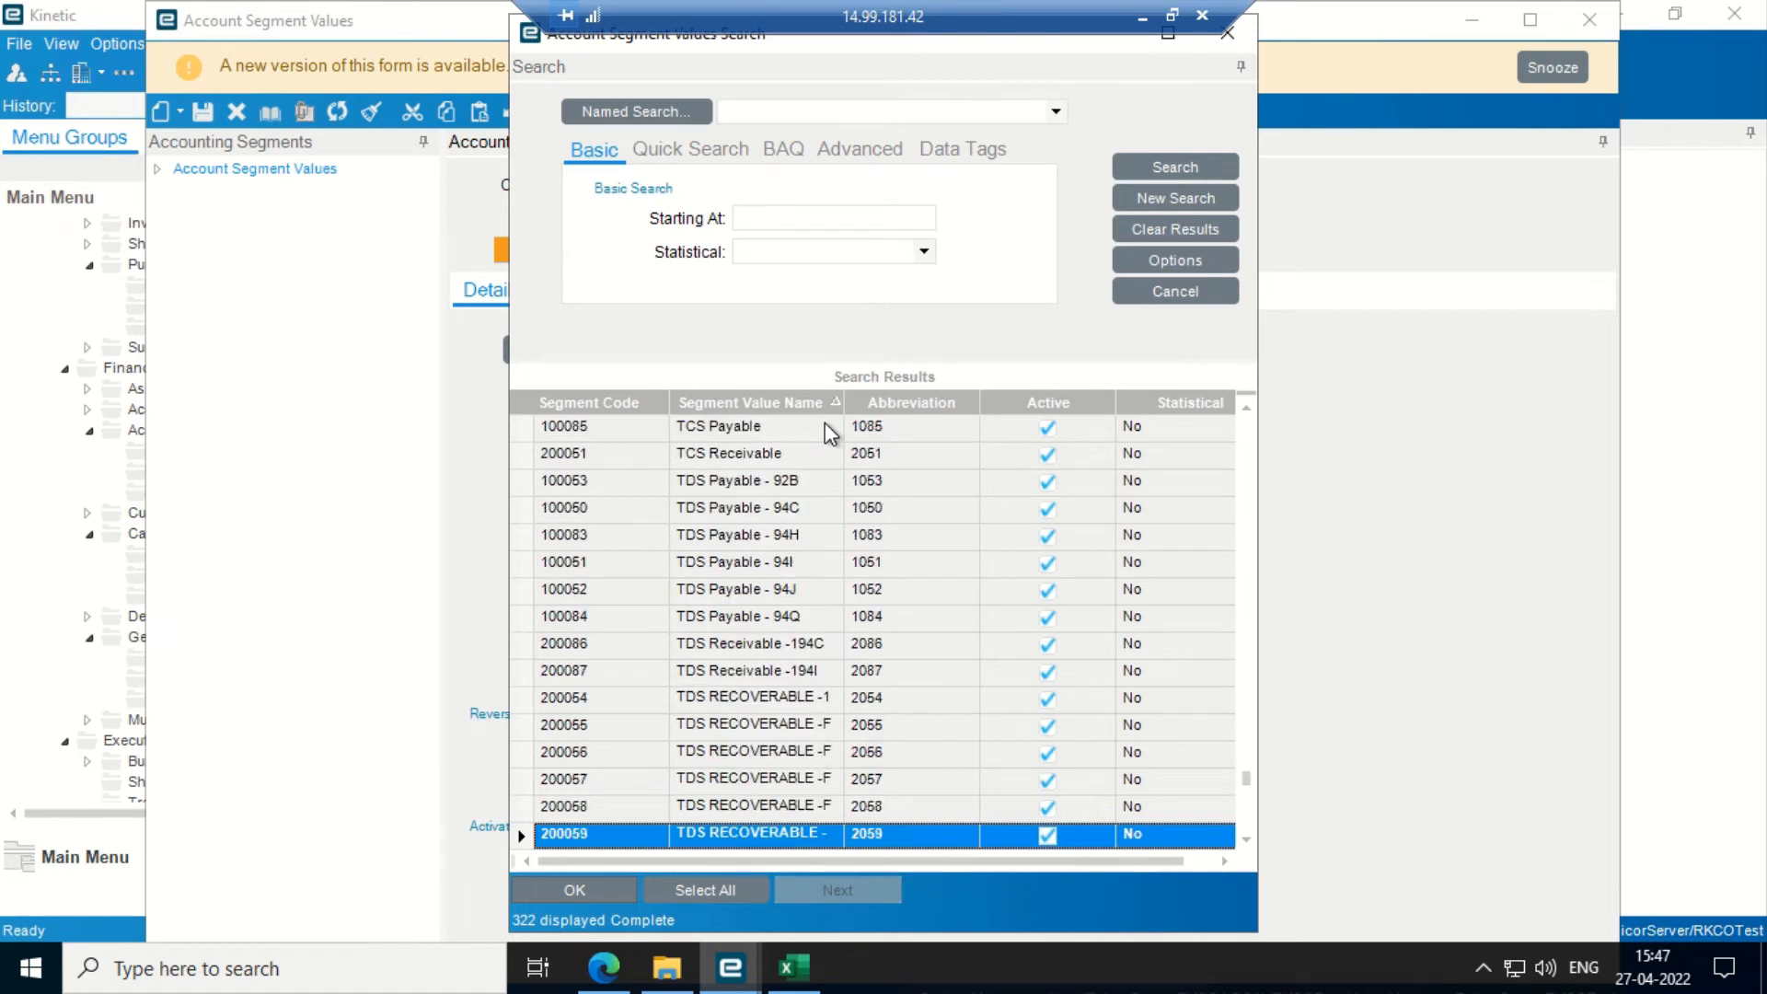
key("Down")
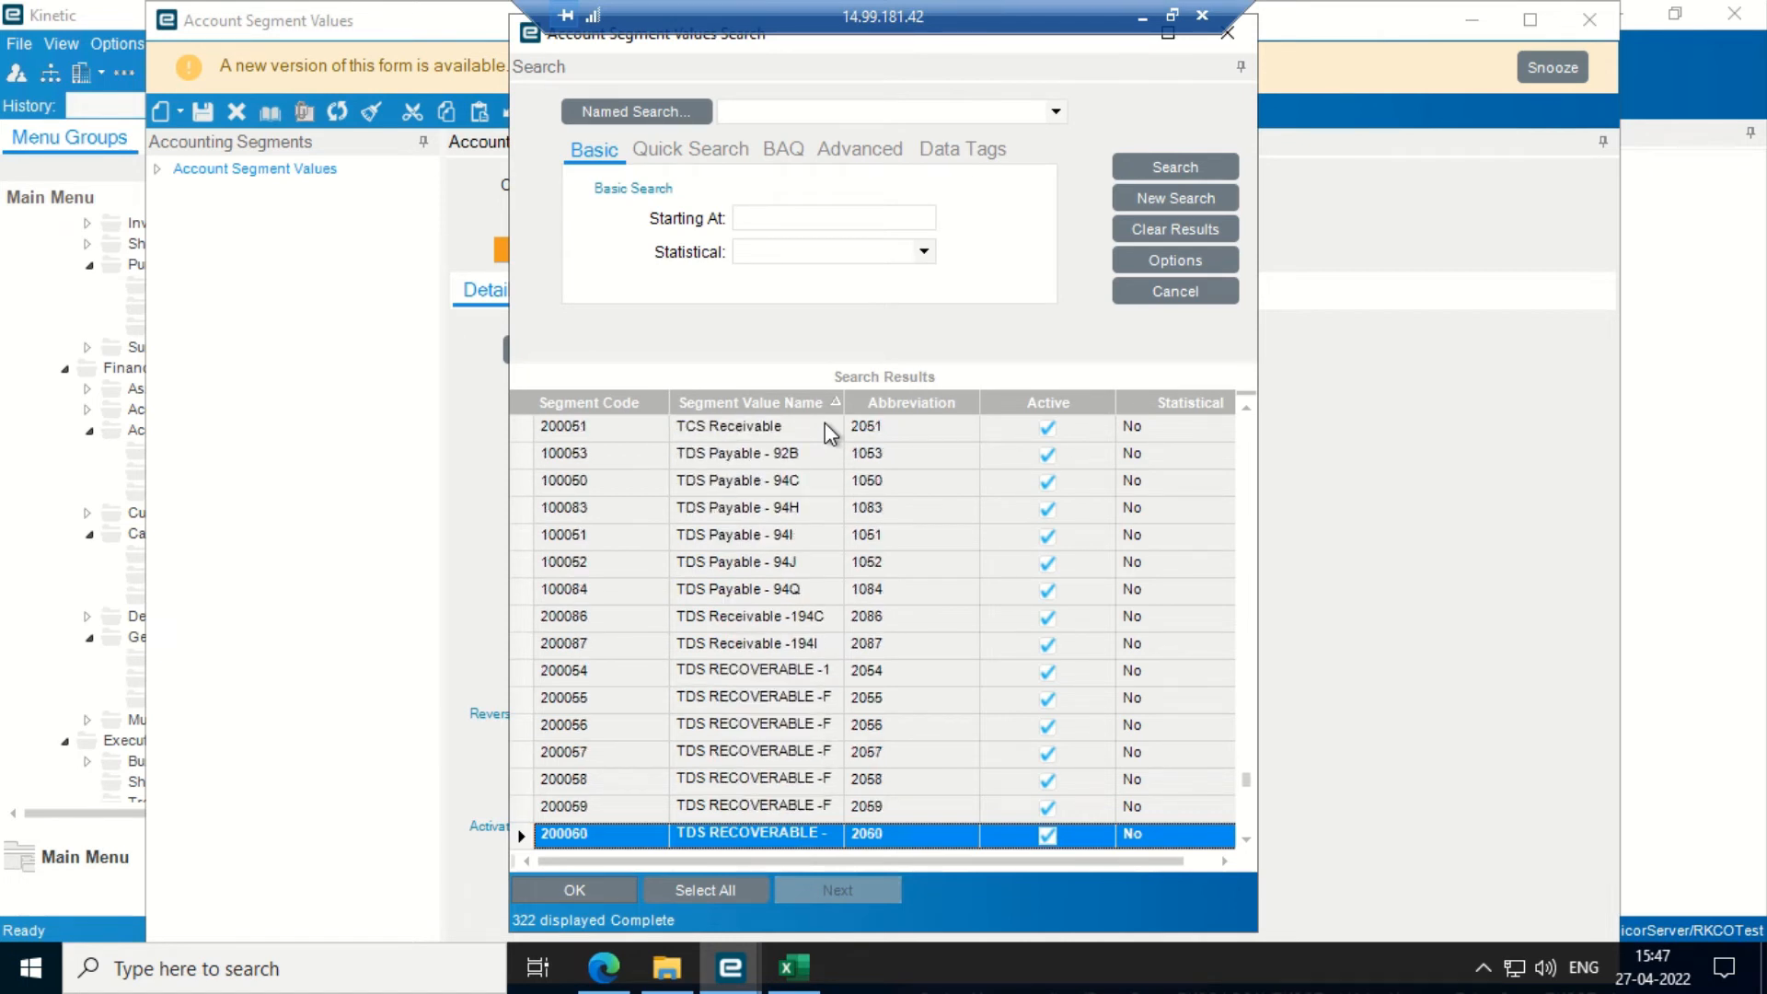
key("Down")
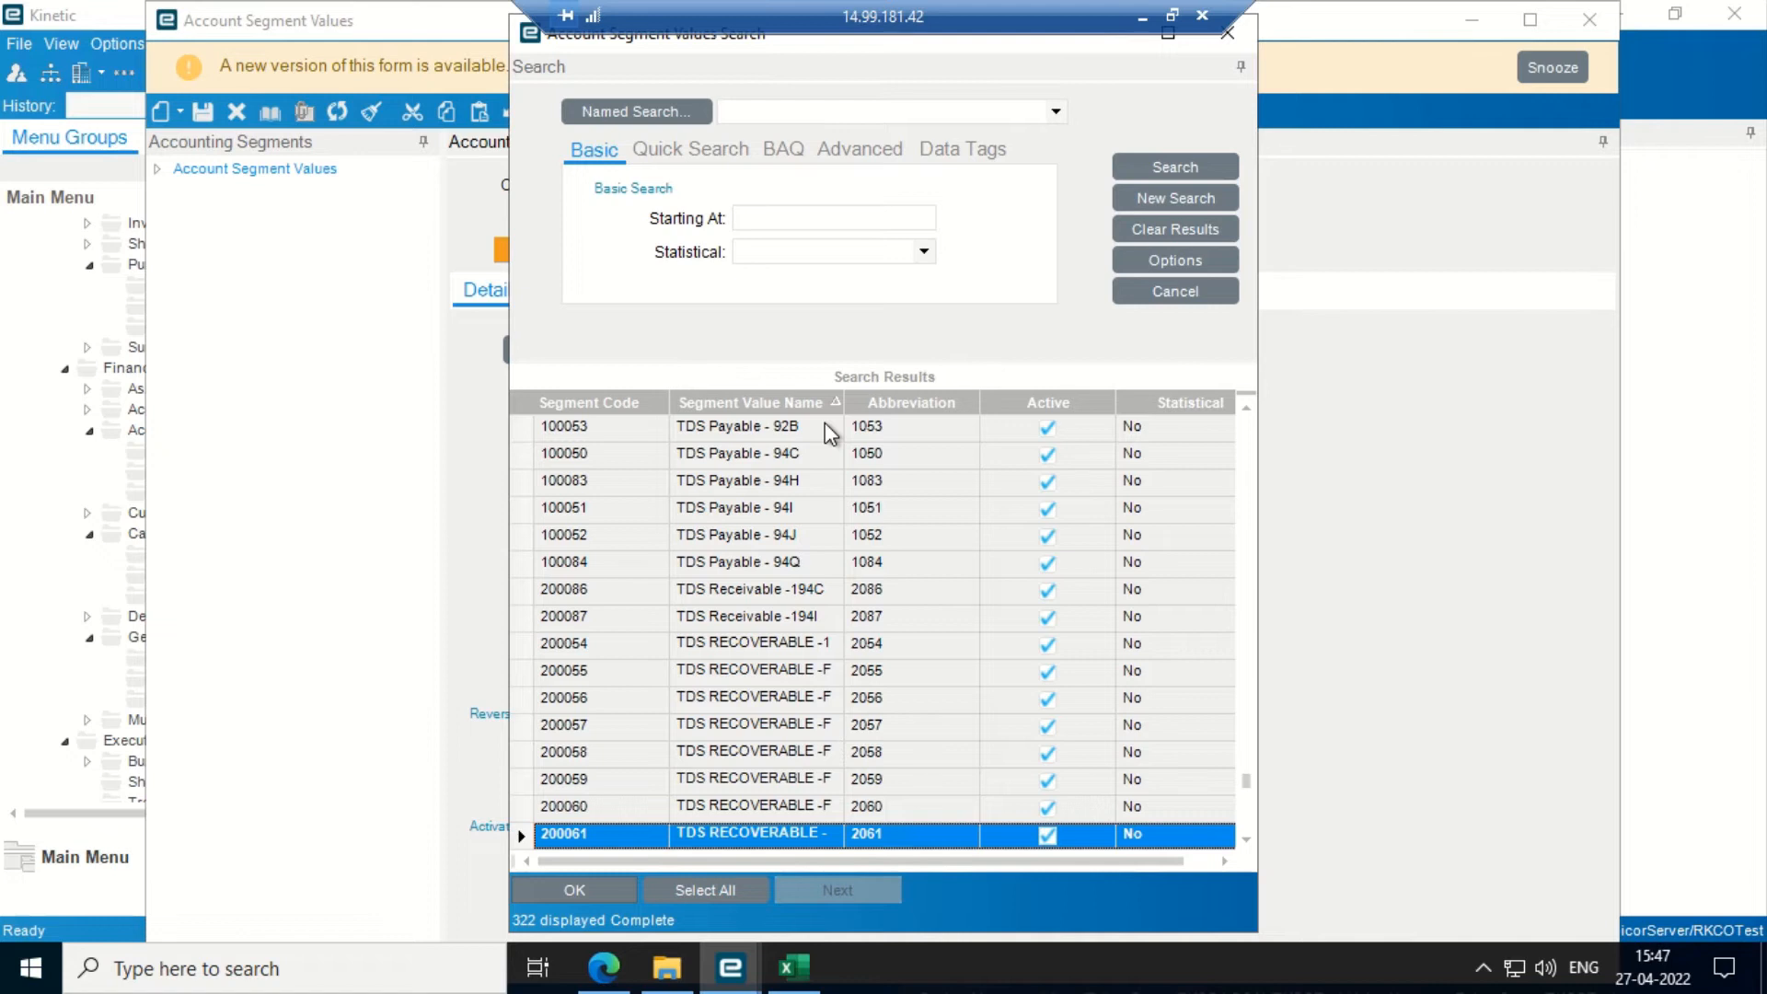
key("Down")
key("Down")
key("Down")
key("Down")
key("Down")
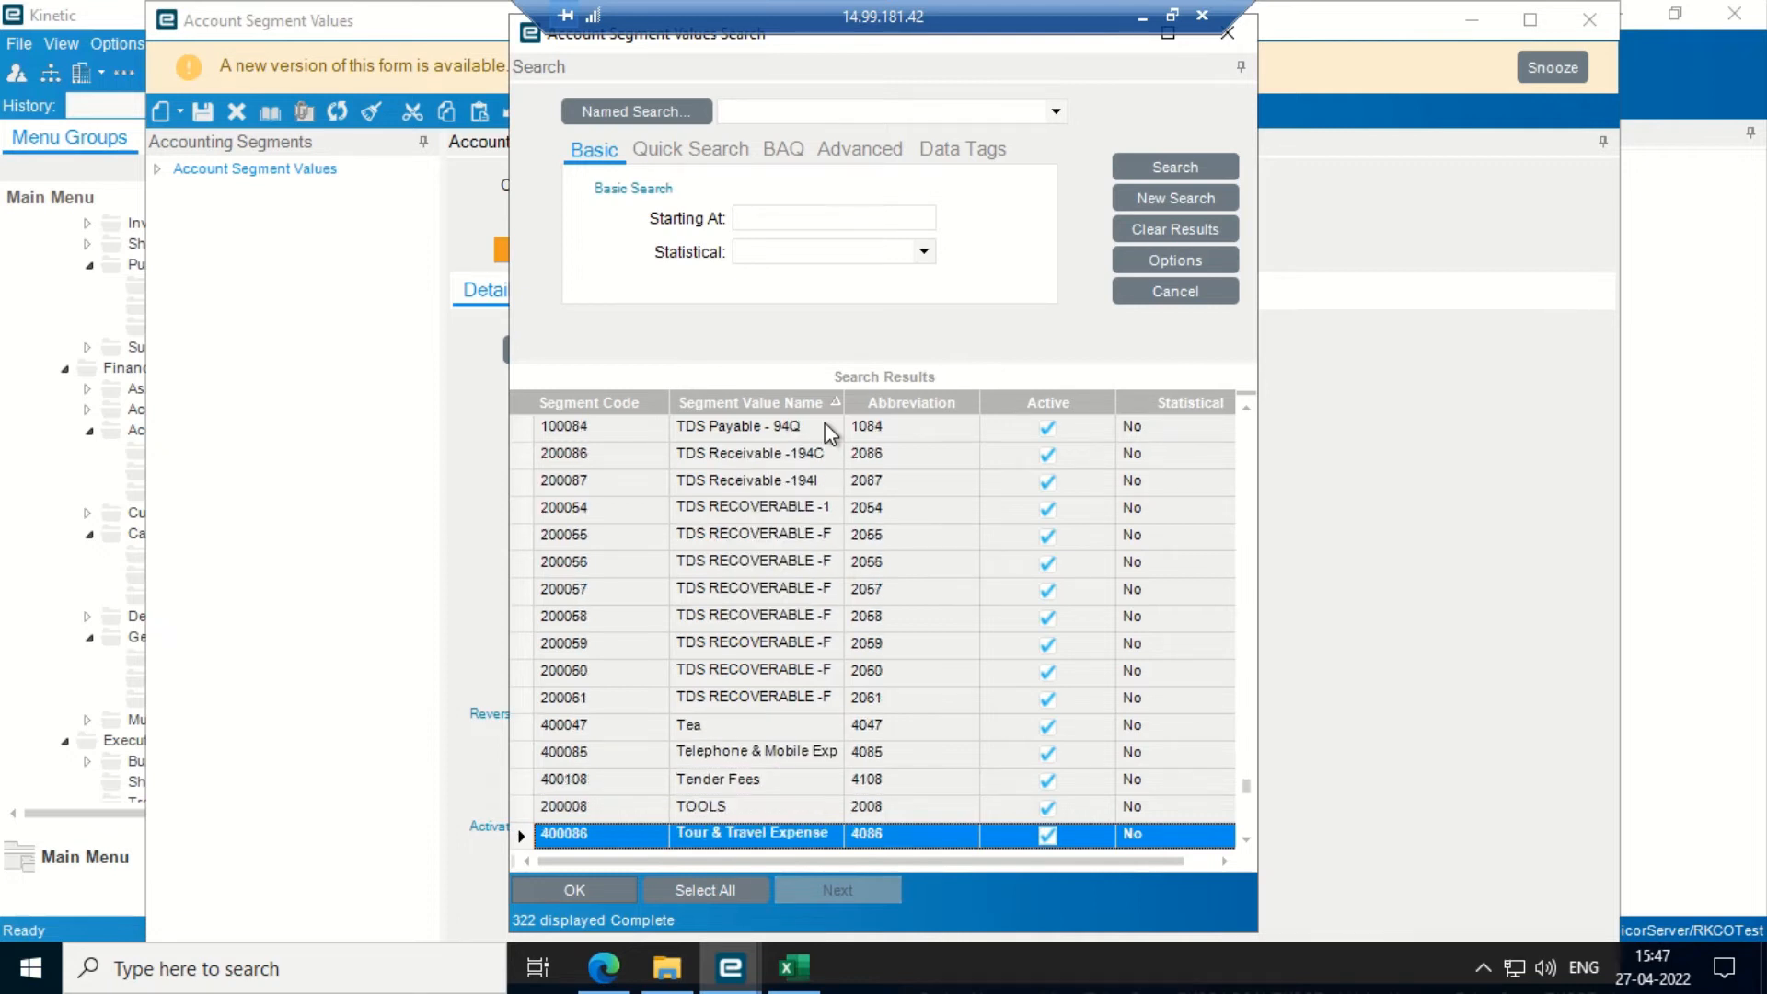
key("Down")
key("Up")
key("Up")
key("Up")
key("Up")
key("Up")
key("Up")
key("Up")
key("Up")
key("Up")
key("Up")
key("Up")
key("Up")
key("Up")
key("Up")
key("Up")
key("Up")
key("Up")
key("Up")
key("Up")
key("Up")
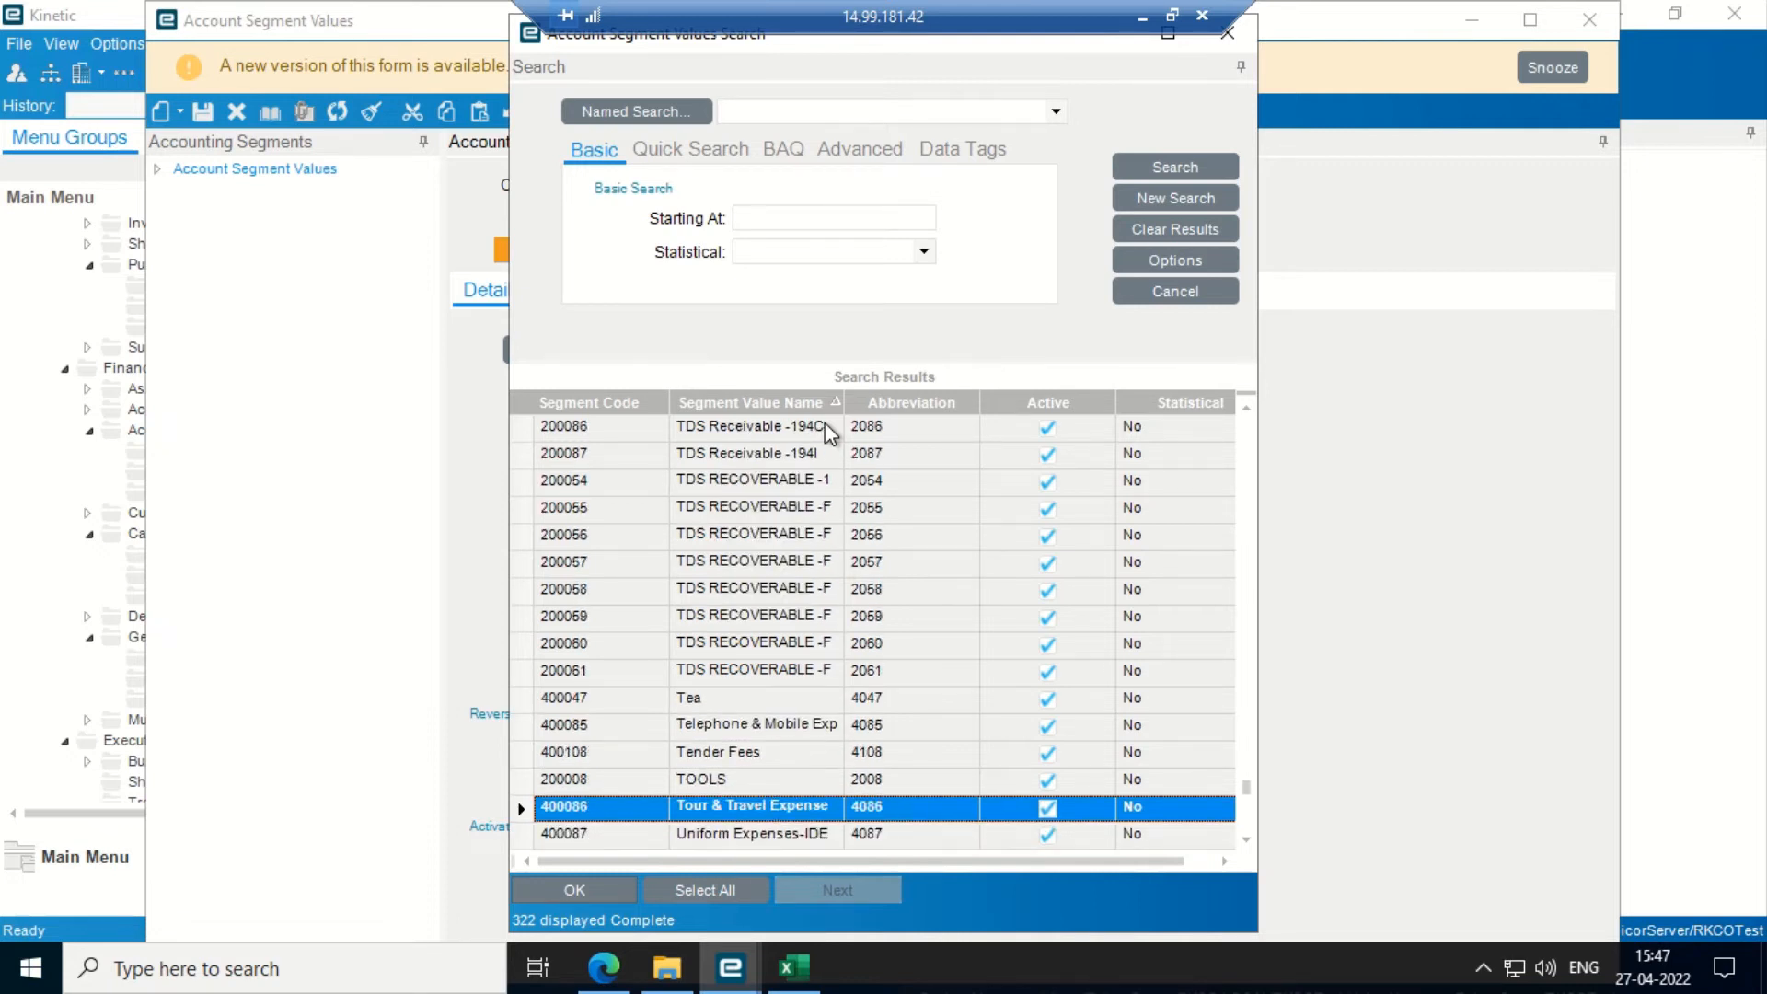
key("Up")
key("Up")
key("Up")
key("Up")
key("Up")
key("Up")
key("Up")
key("Up")
key("Up")
key("Up")
key("Up")
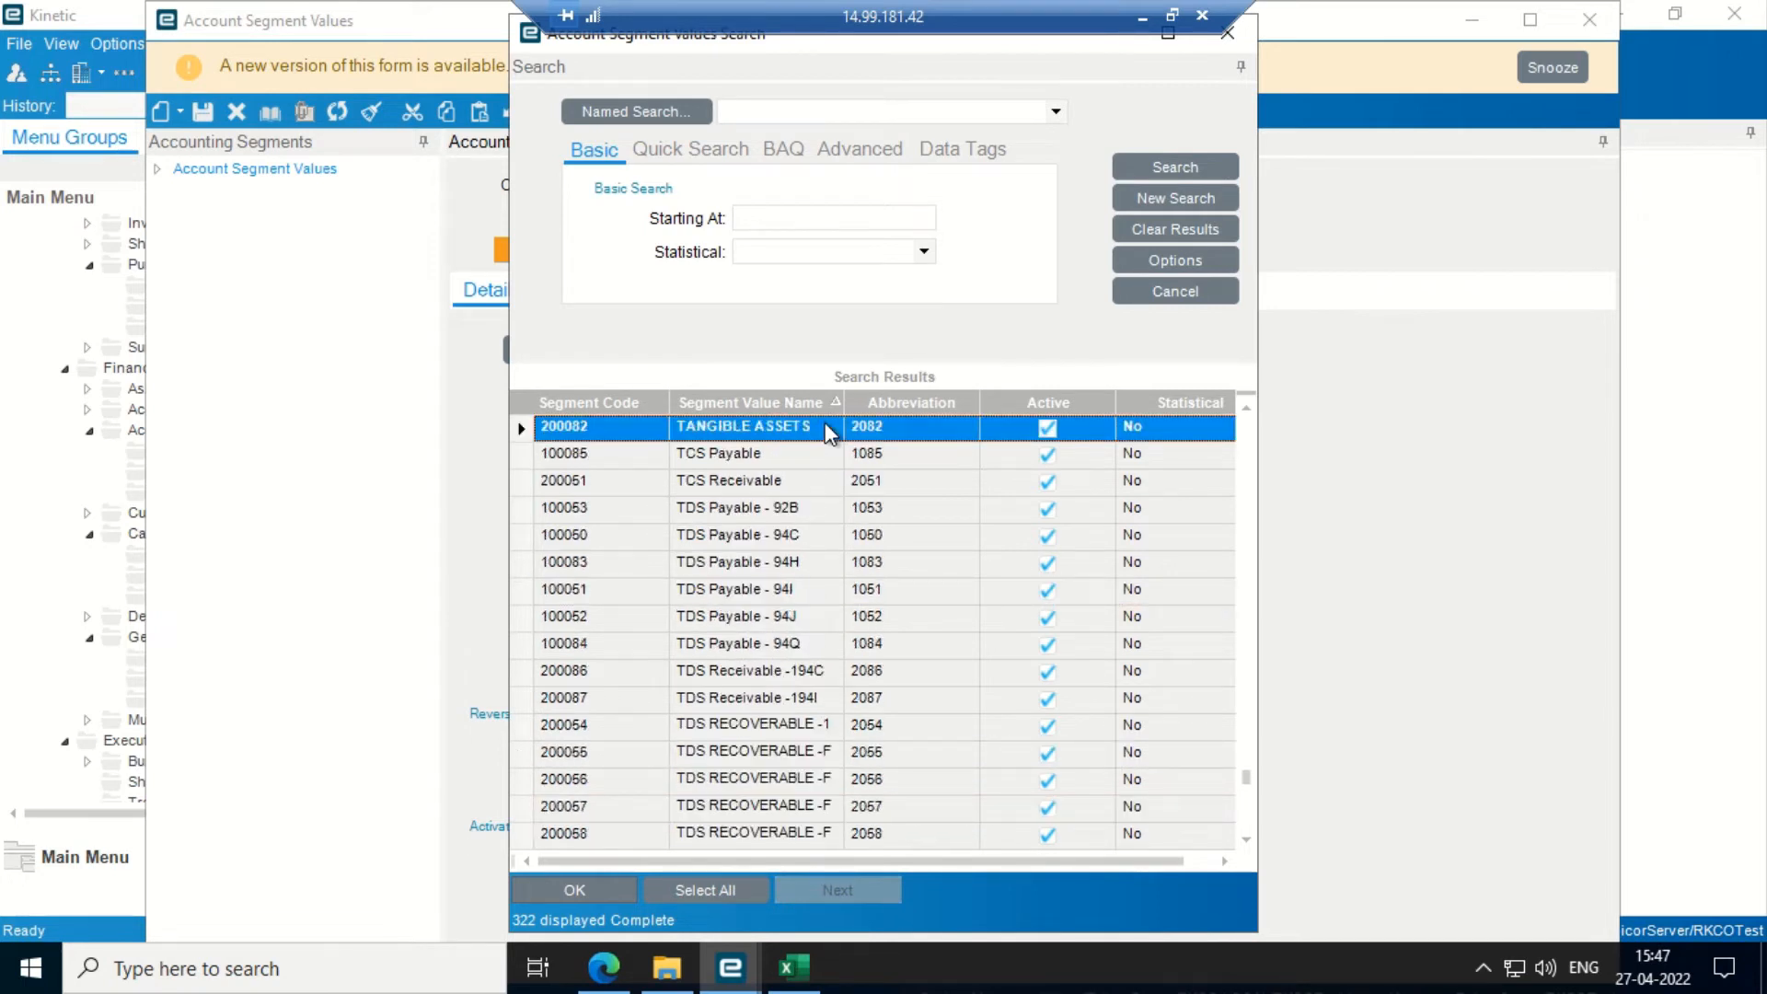
key("Up")
key("Up")
key("Up")
key("Up")
key("Up")
key("Up")
key("Up")
key("Up")
key("Up")
key("Up")
key("Up")
key("Up")
key("Up")
key("Up")
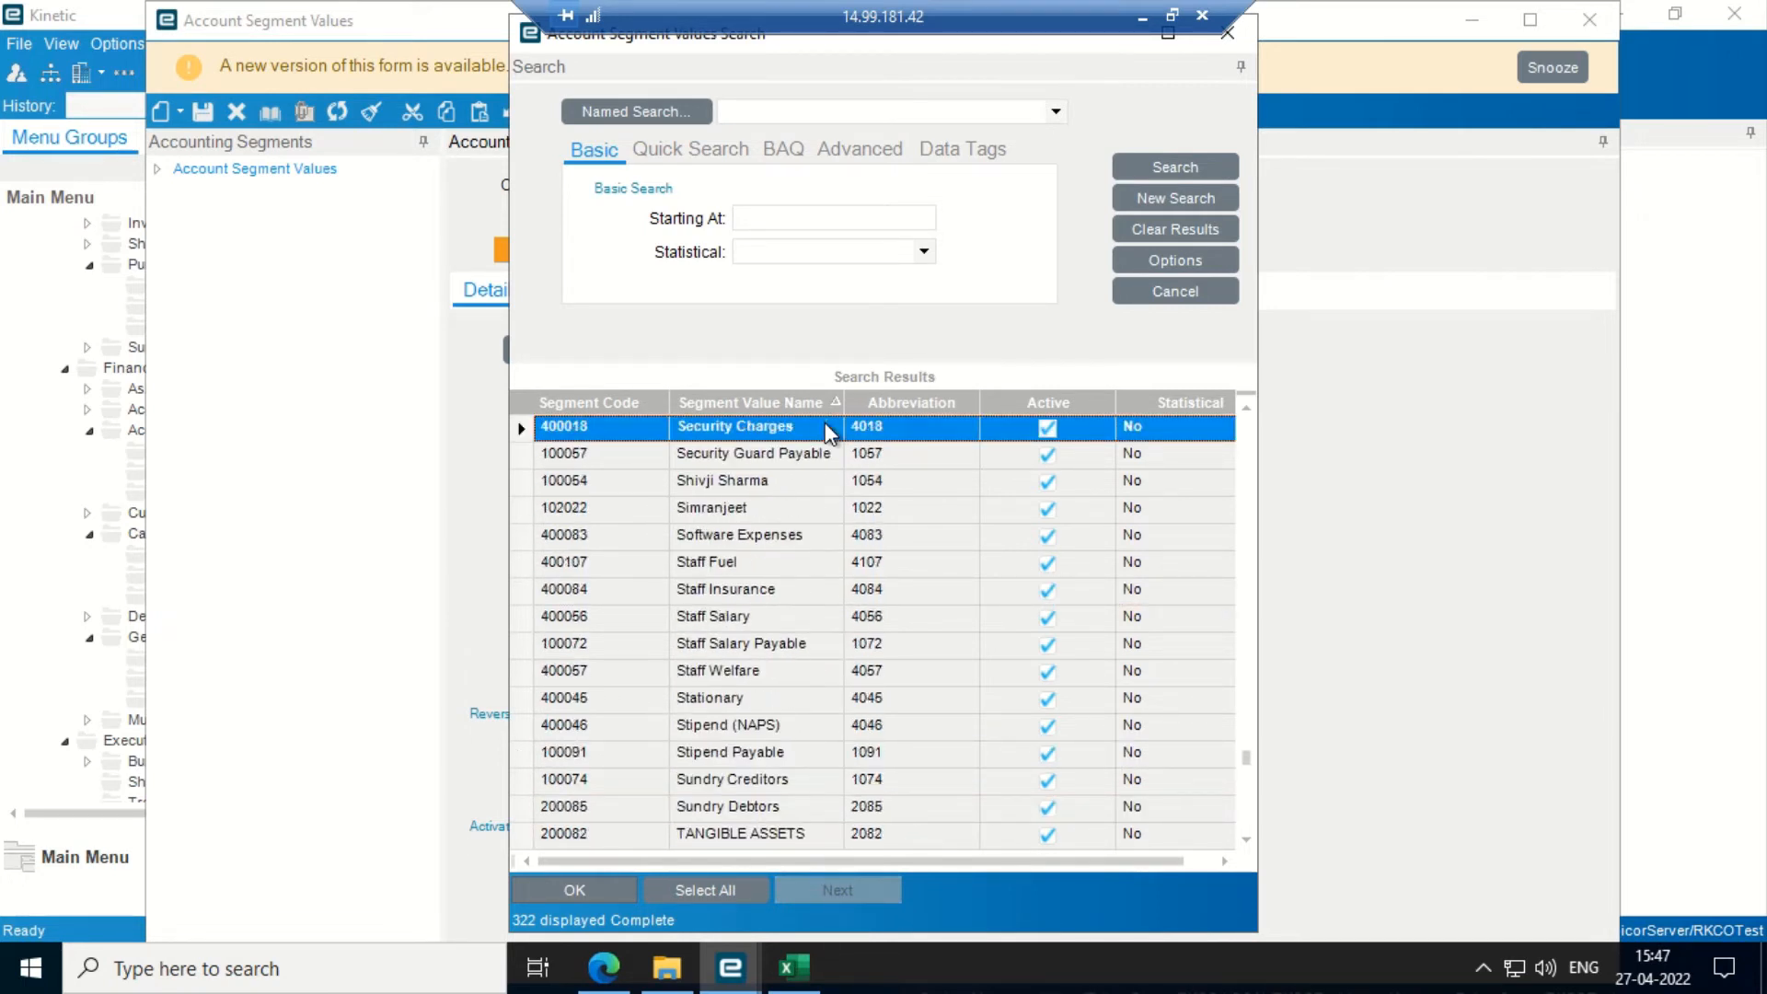
key("Up")
key("Up")
key("Up")
key("Up")
key("Up")
key("Up")
key("Up")
key("Up")
key("Up")
key("Up")
key("Up")
key("Up")
key("Up")
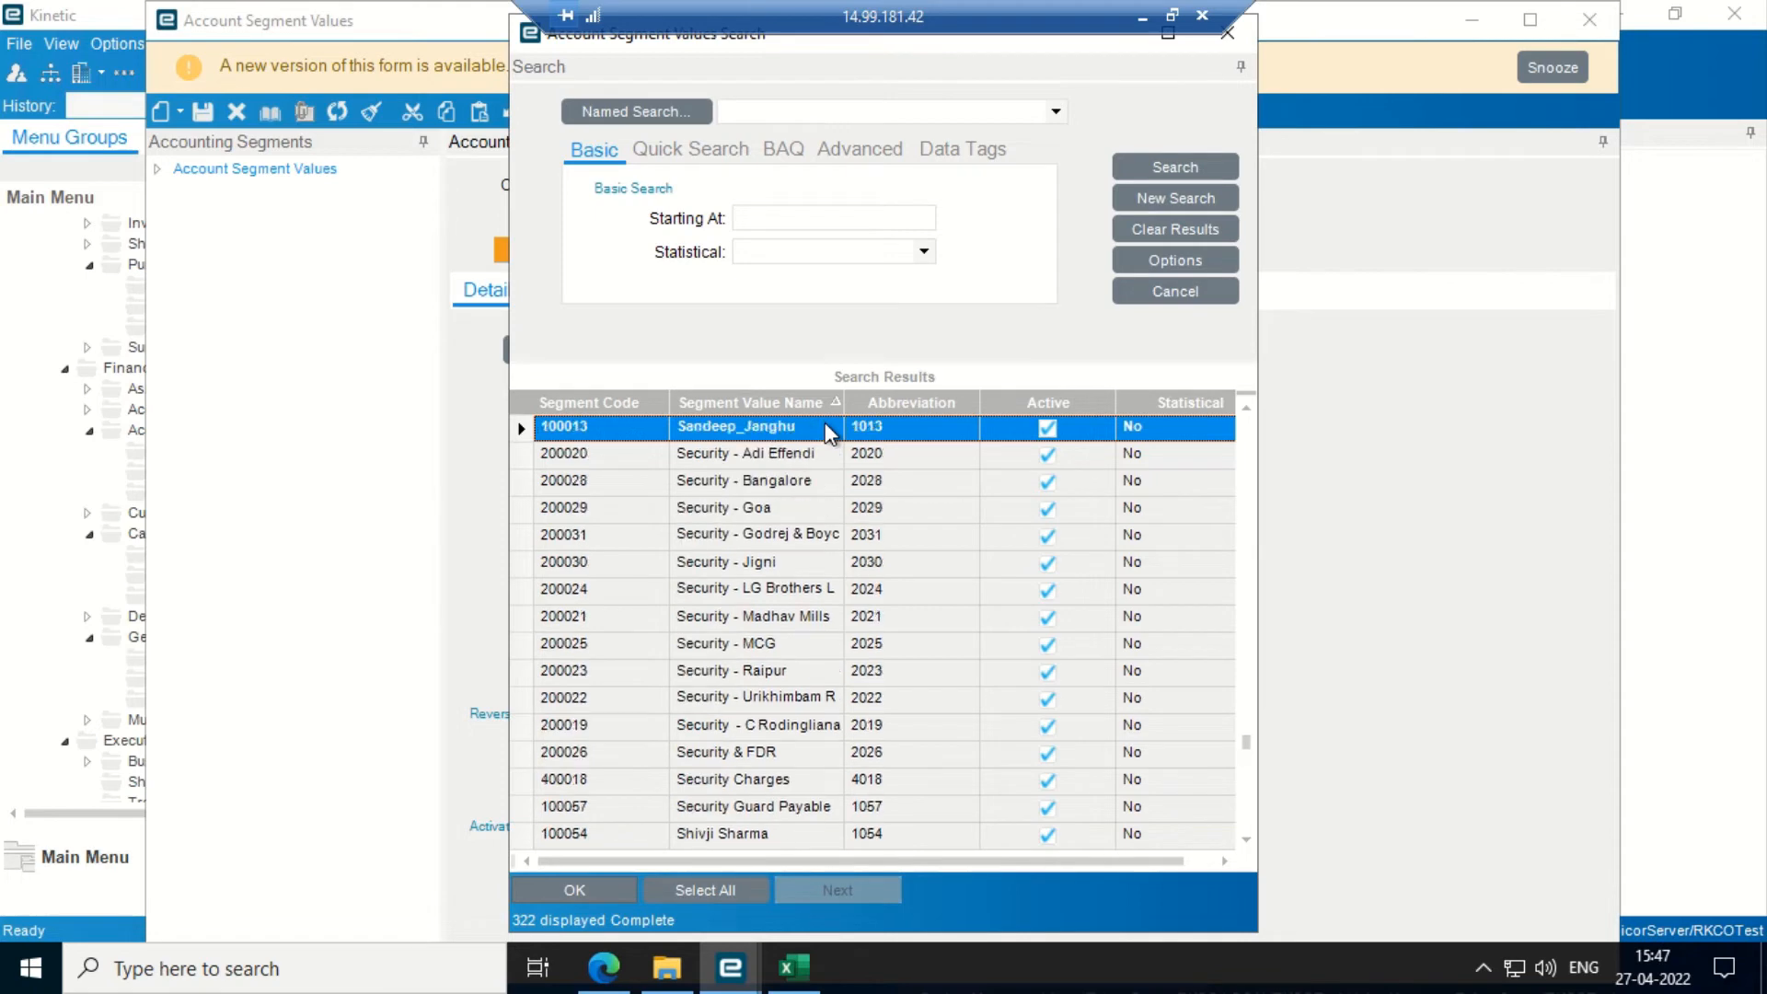
key("Up")
key("Up")
key("Up")
key("Up")
key("Up")
key("Up")
key("Up")
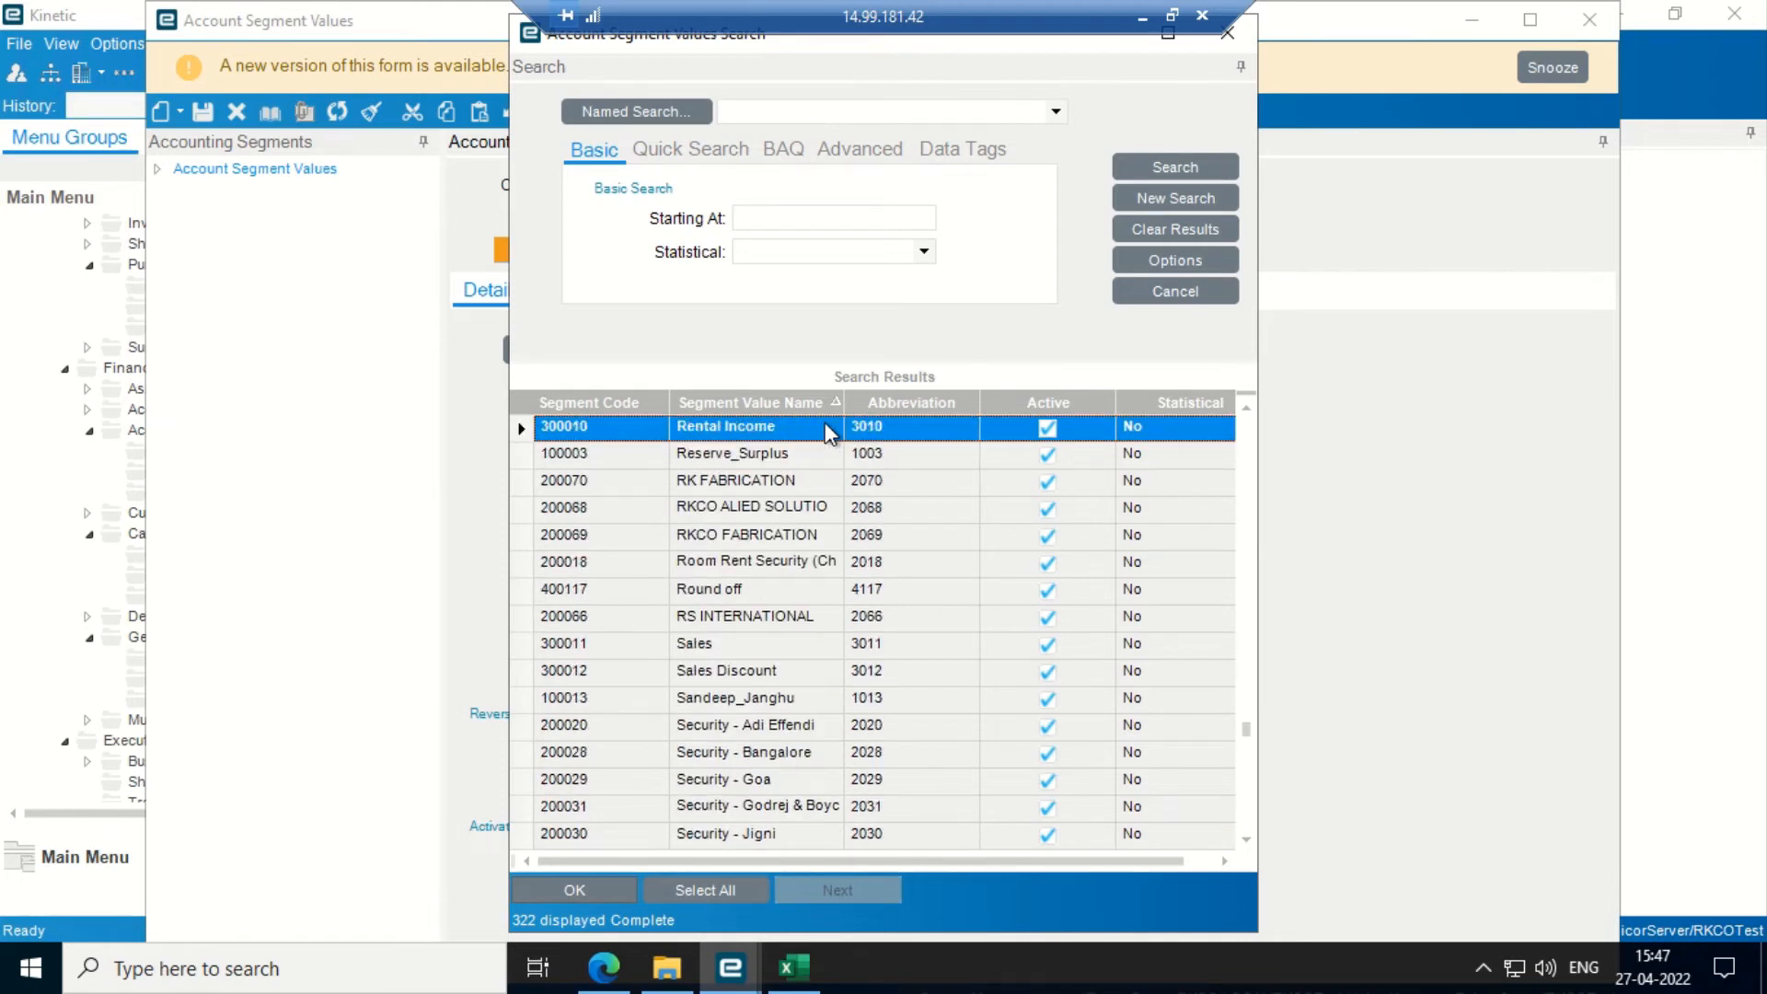
key("Up")
key("Up")
key("Up")
key("Up")
key("Up")
key("Up")
key("Up")
key("Up")
key("Up")
key("Up")
key("Up")
key("Up")
key("Up")
key("Up")
key("Up")
key("Up")
key("Up")
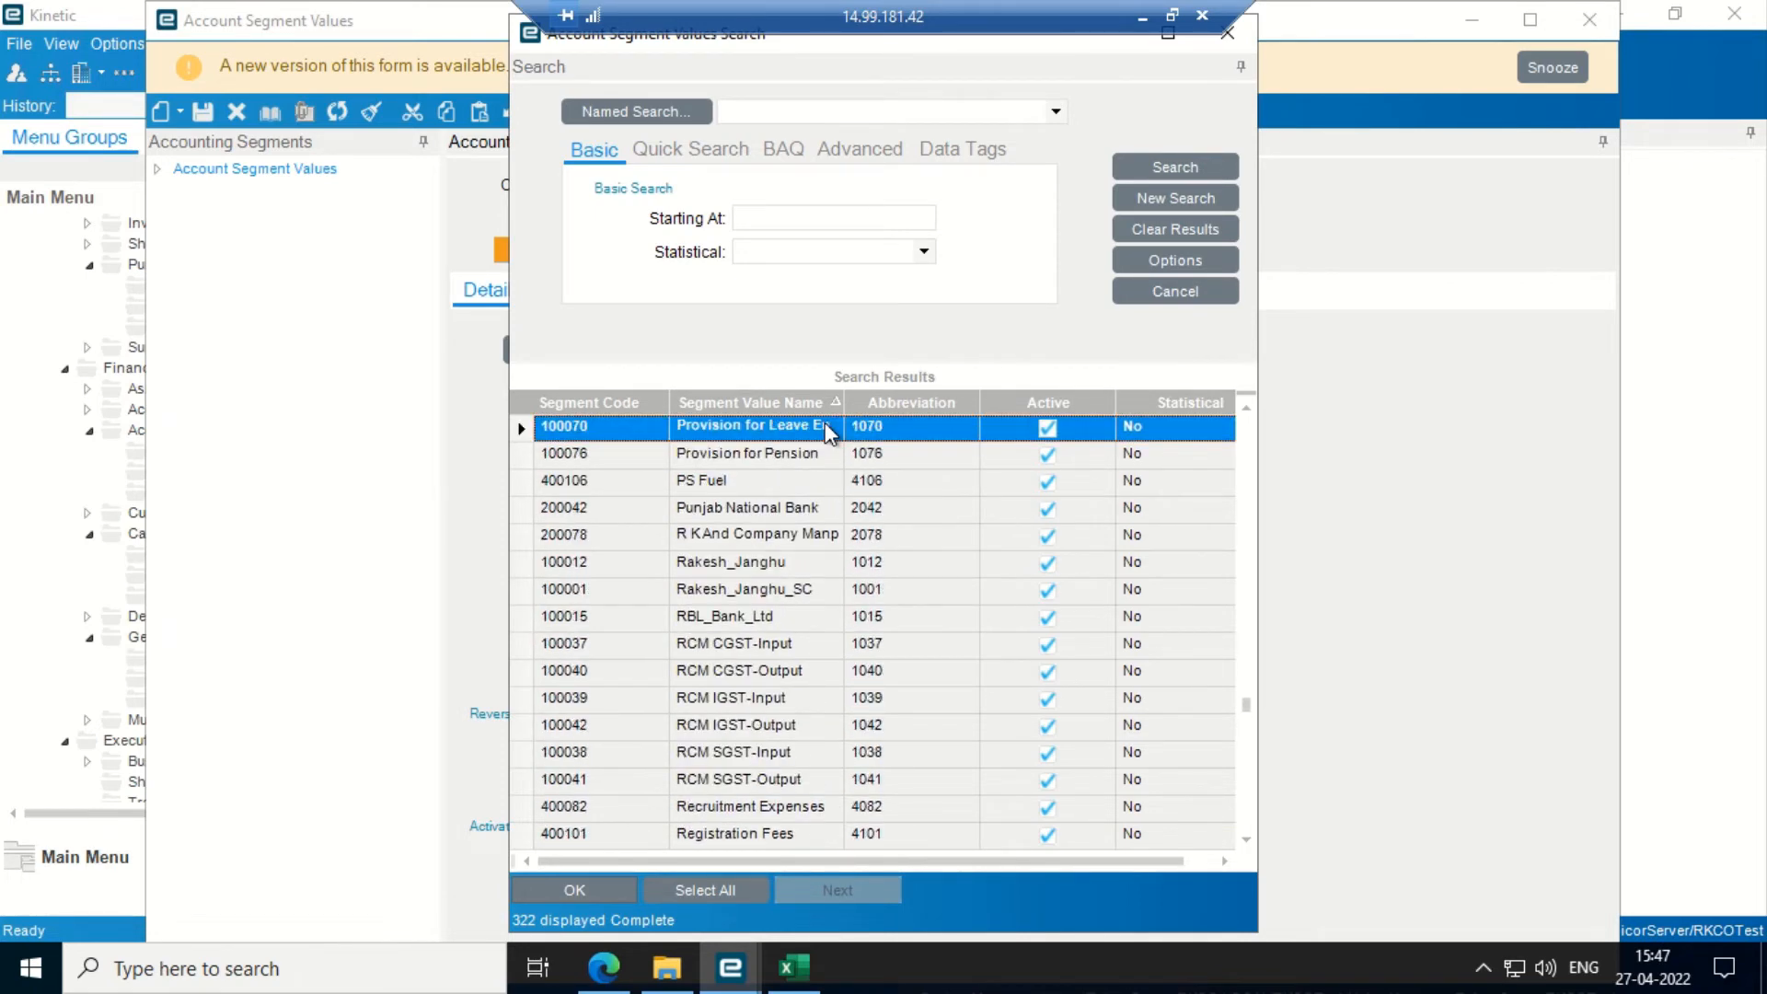
- Sort the results by Segment Code and select 200080 Advance to Vendor
left_click(657, 401)
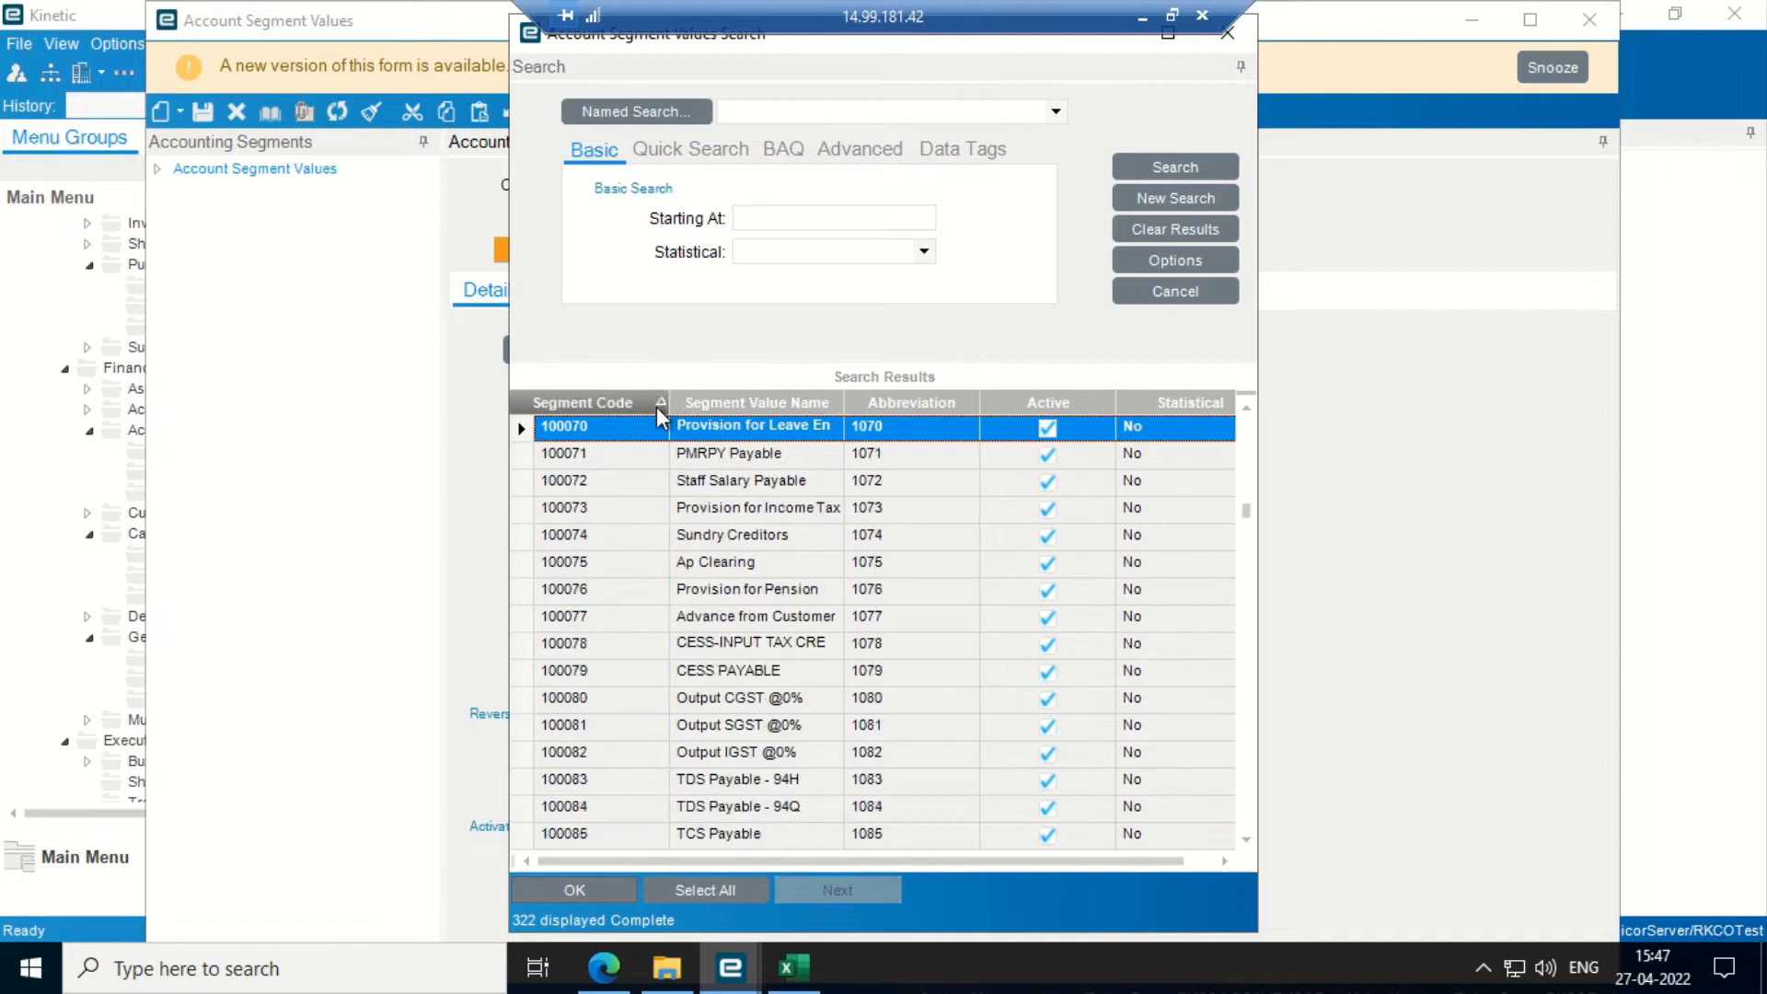
left_click(665, 453)
key("Down")
key("Down")
key("Down")
key("Down")
key("Down")
key("Down")
key("Down")
key("Down")
key("Down")
key("Down")
key("Down")
key("Down")
key("Down")
key("Down")
key("Down")
key("Down")
key("Down")
key("Down")
key("Down")
key("Down")
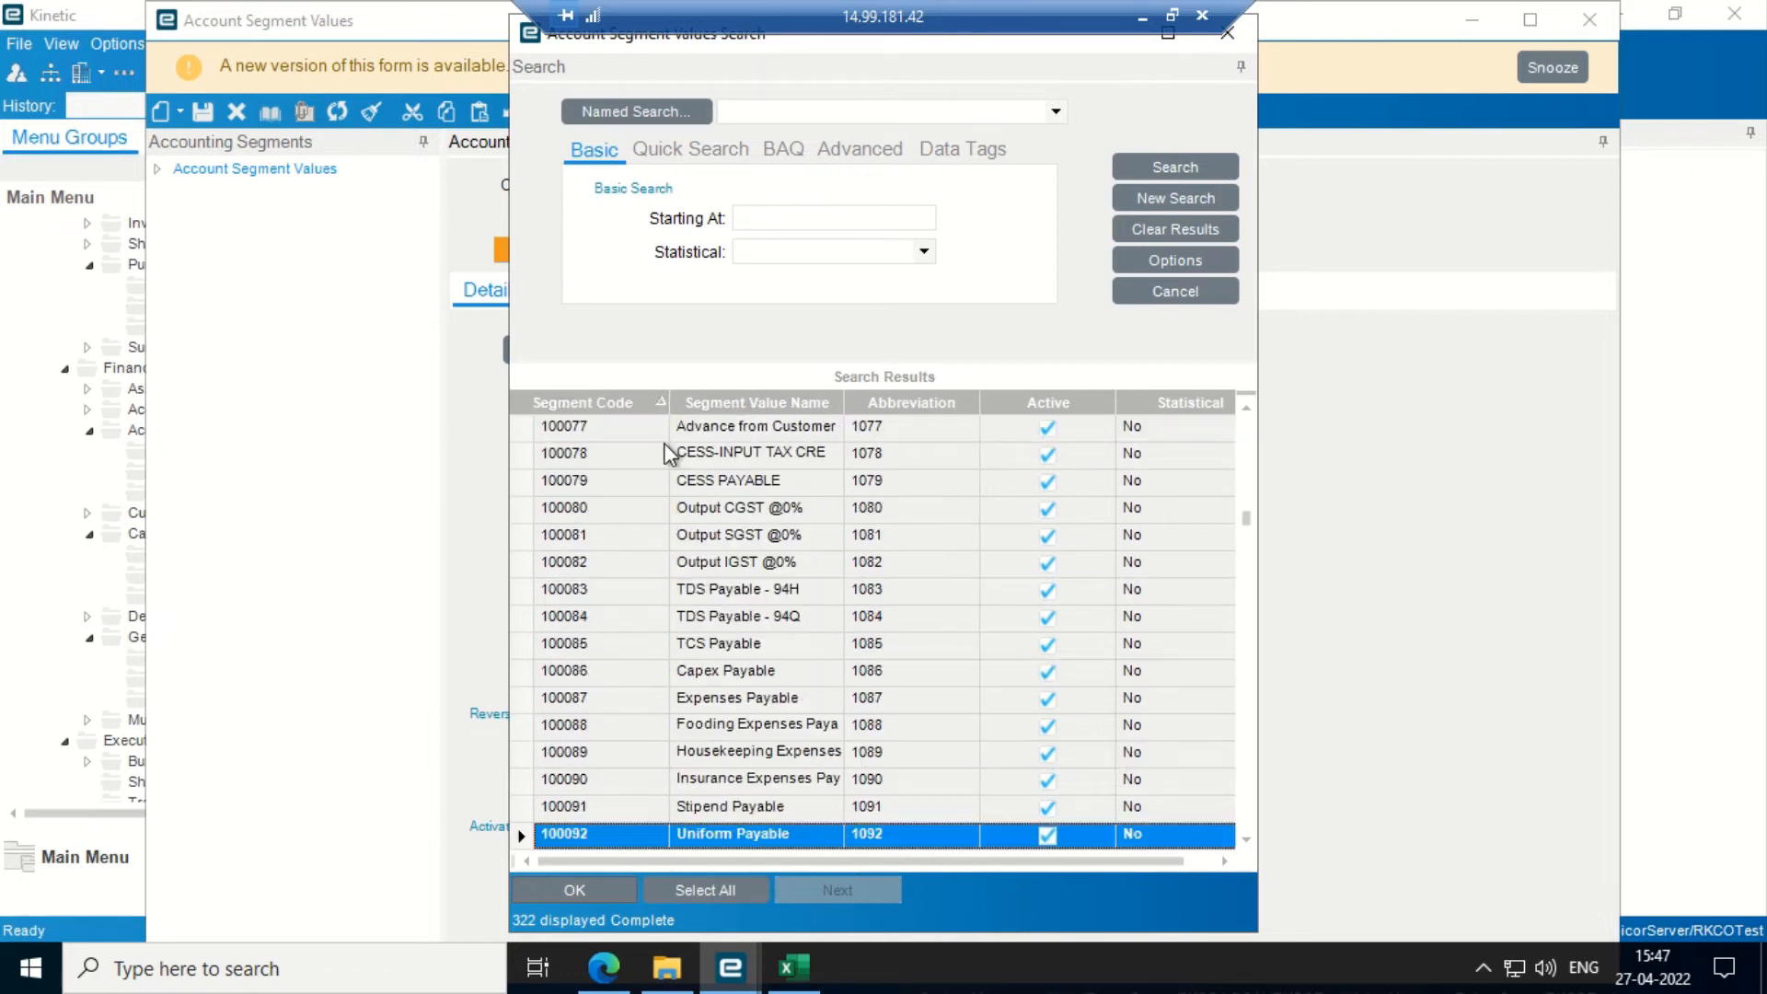
key("Down")
key("Down")
key("Down")
key("Down")
key("Down")
key("Down")
key("Down")
key("Down")
key("Down")
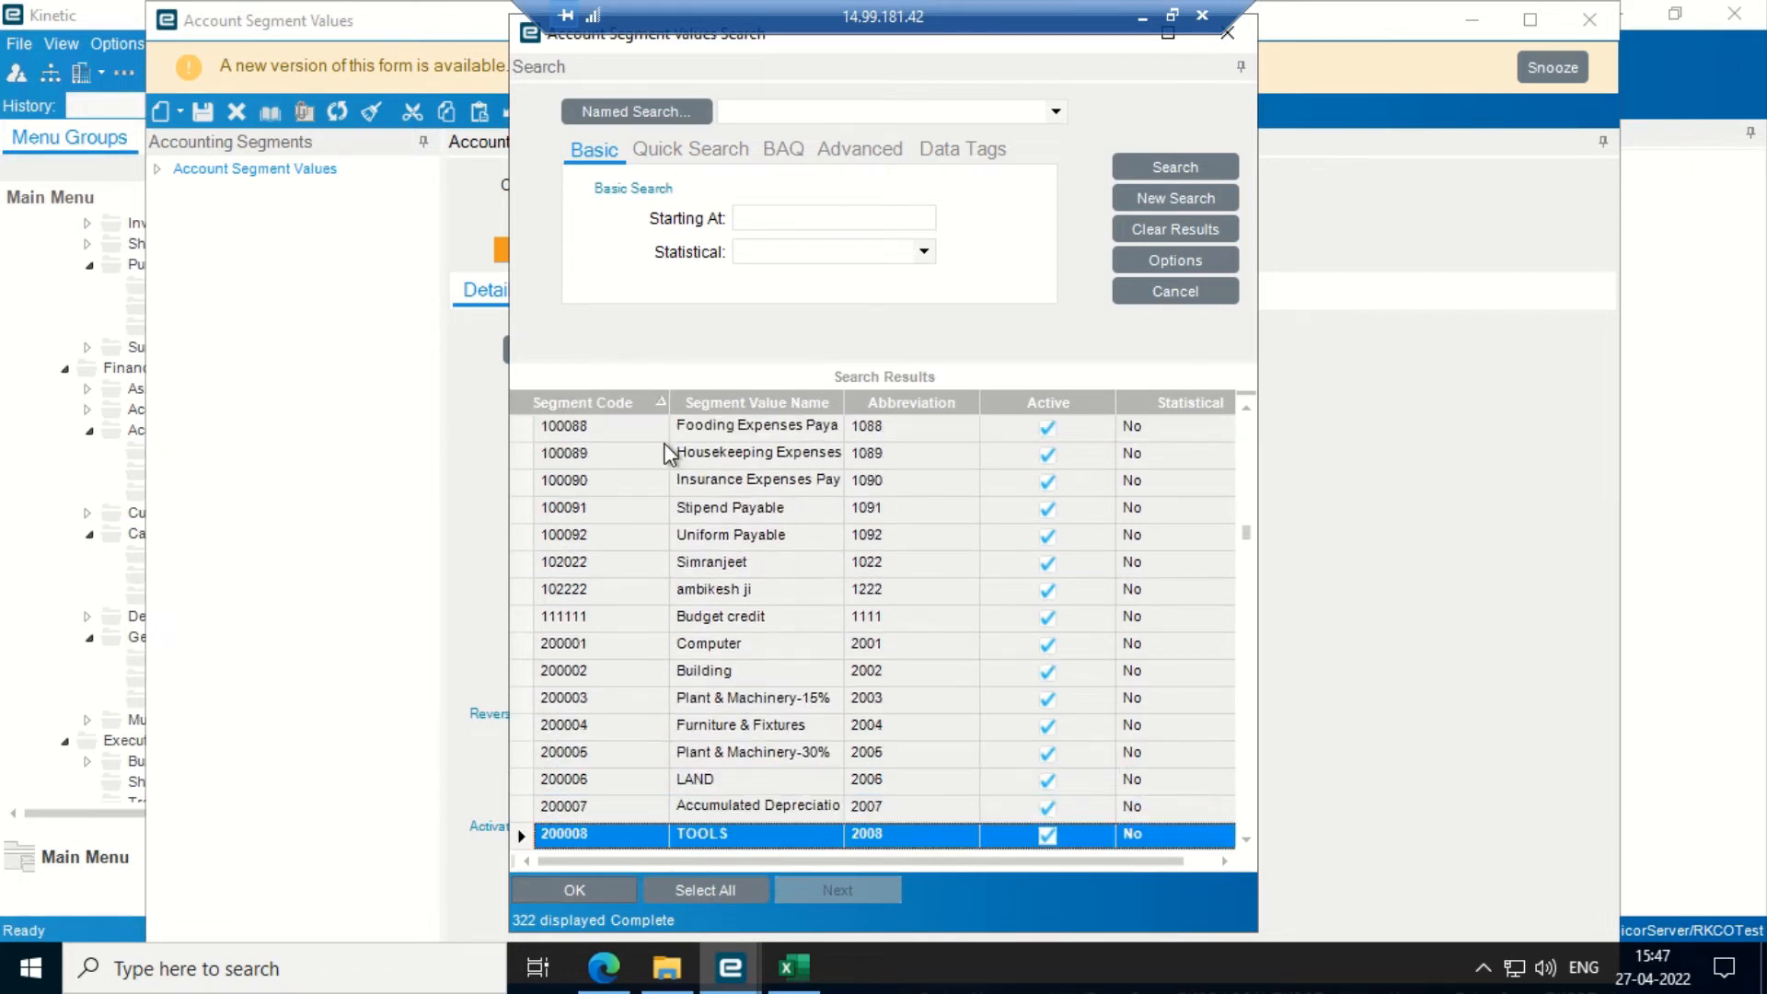
key("Down")
key("Down")
key("Down")
key("Down")
key("Down")
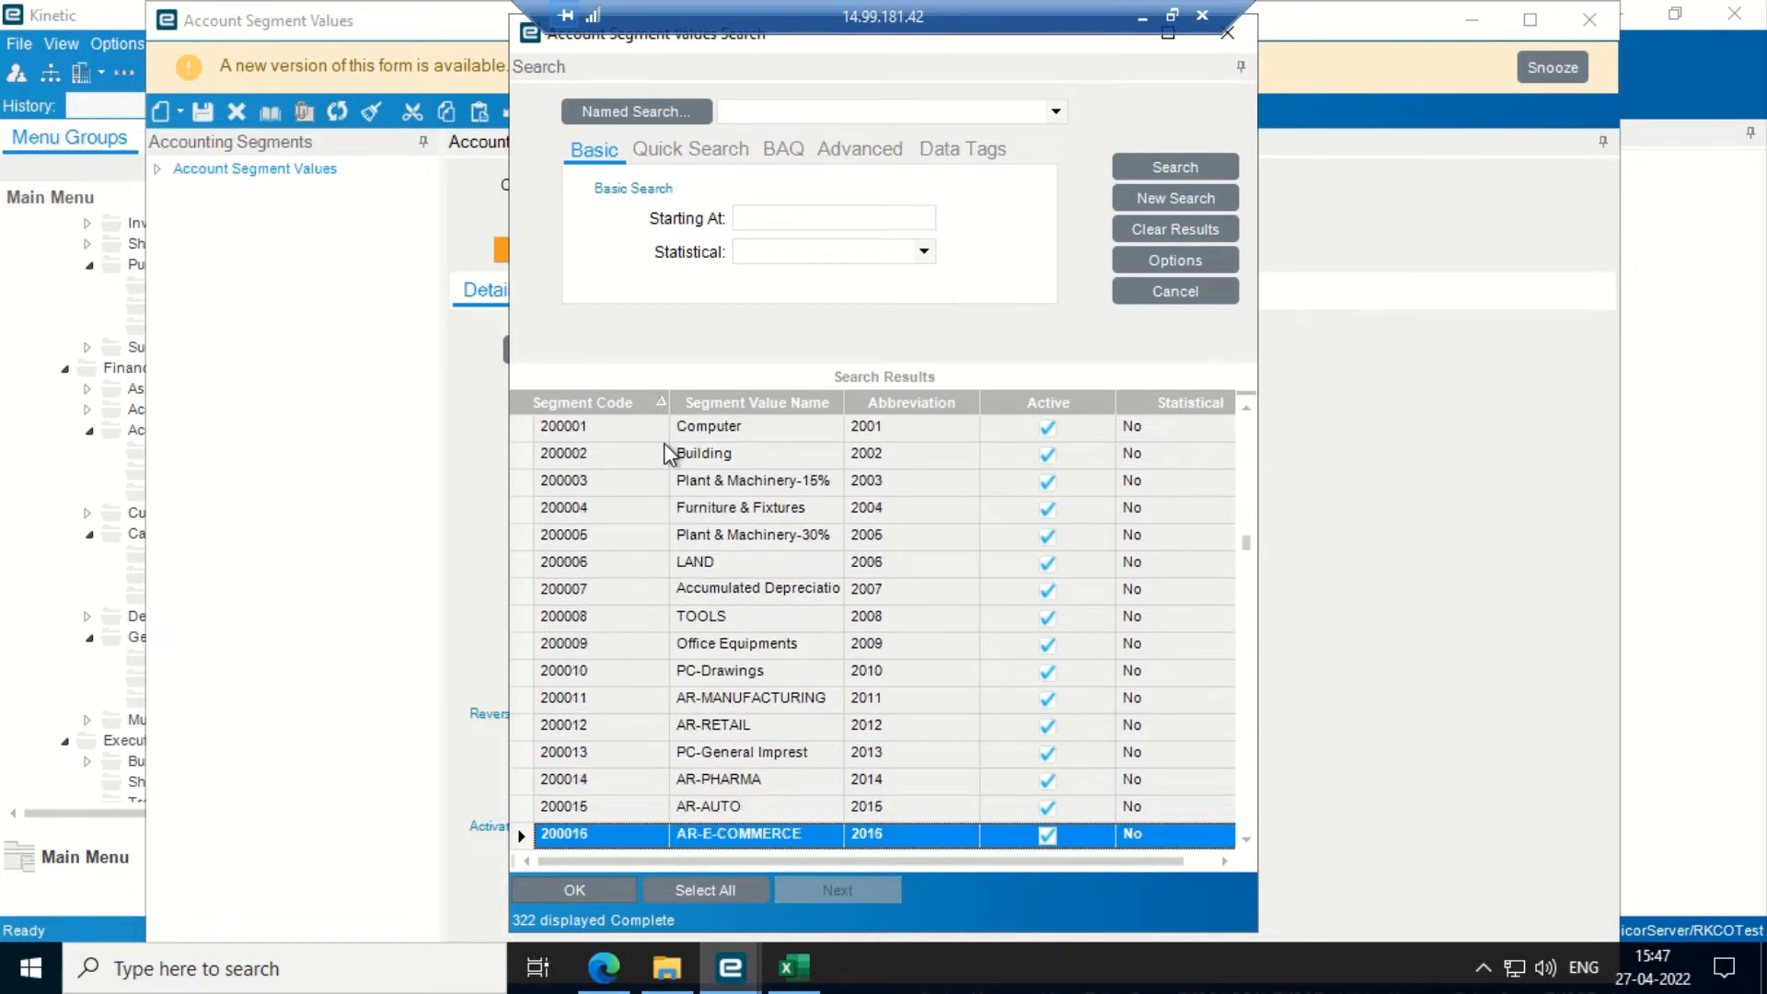
key("Down")
key("Down")
key("Down")
key("Down")
key("Down")
key("Down")
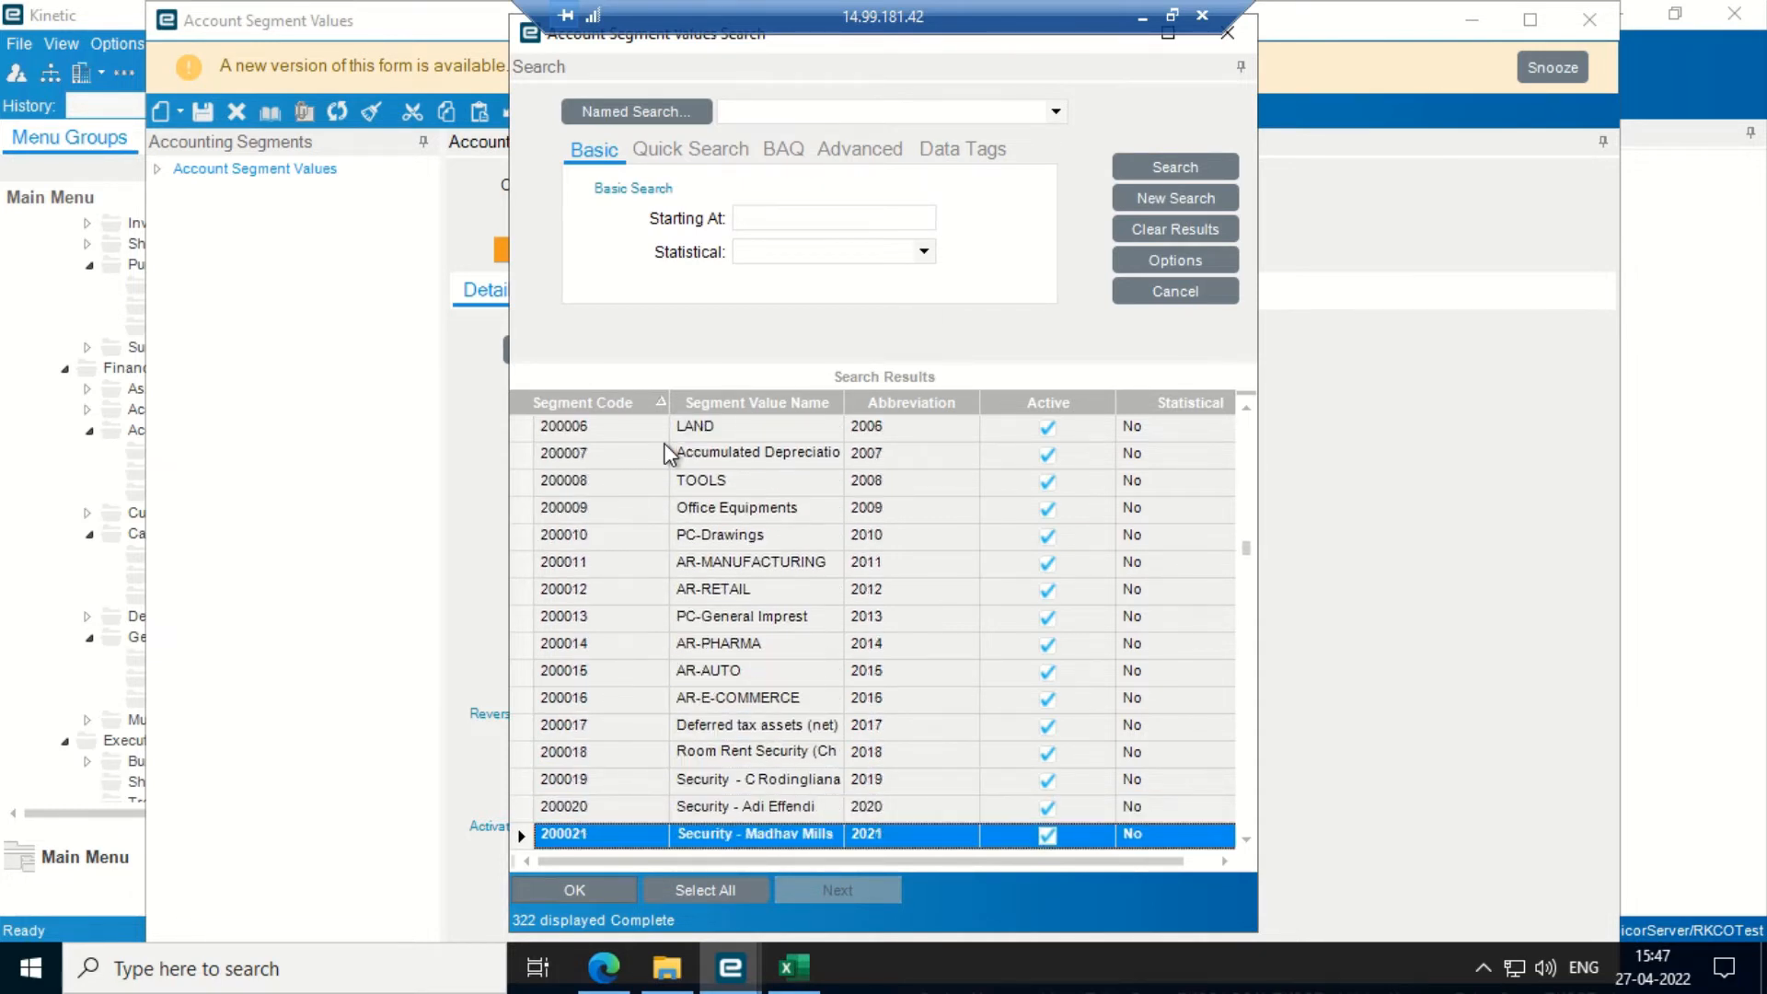
key("Down")
key("Down")
key("Down")
key("Down")
key("Down")
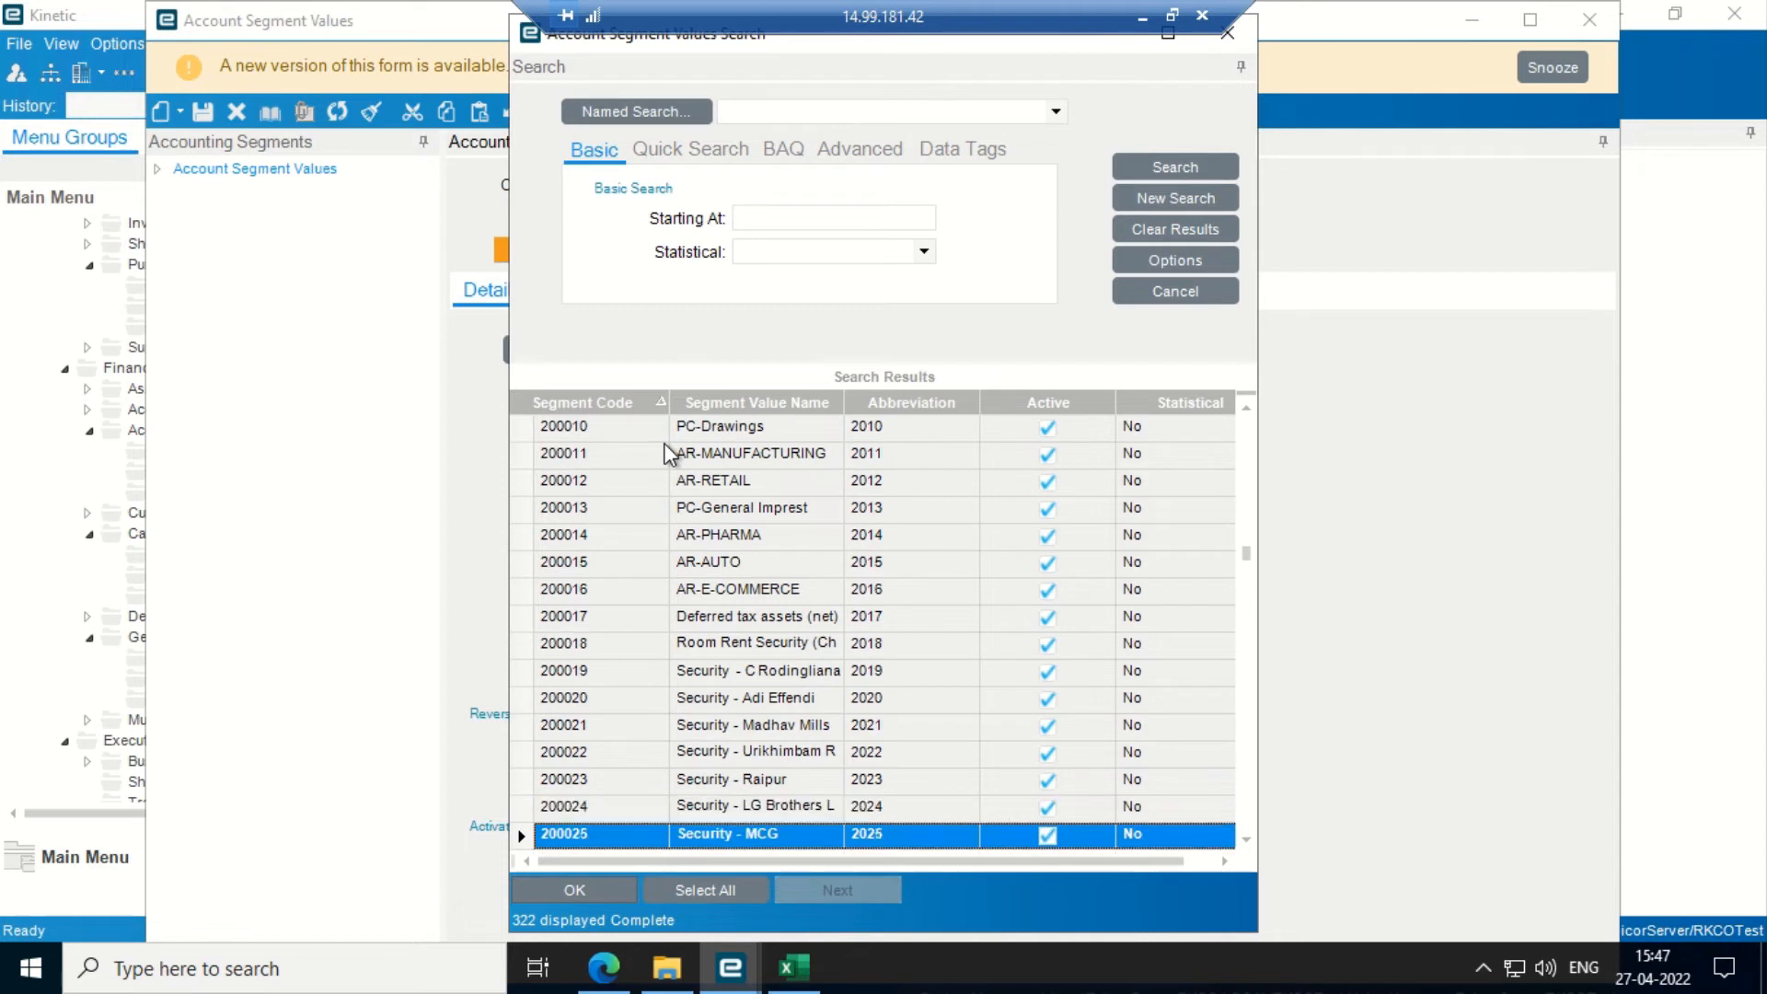
key("Down")
key("Down")
key("Down")
key("Down")
key("Down")
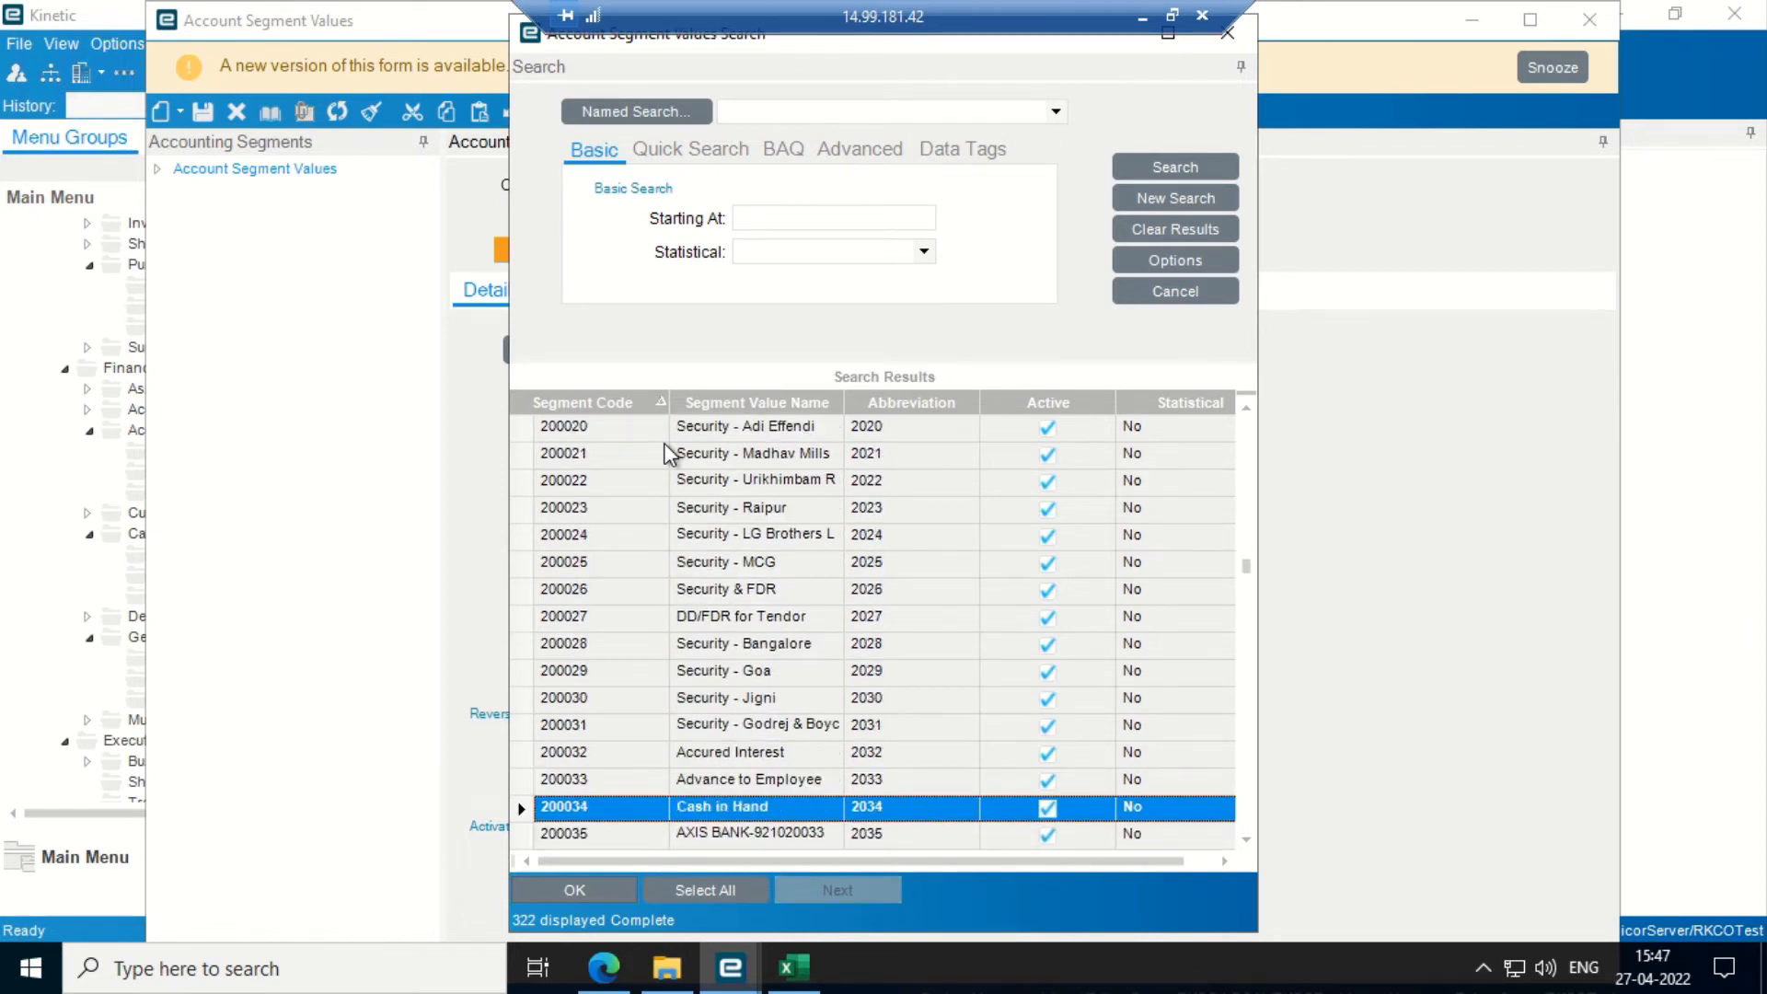
key("Down")
key("Down")
key("Down")
key("Down")
key("Down")
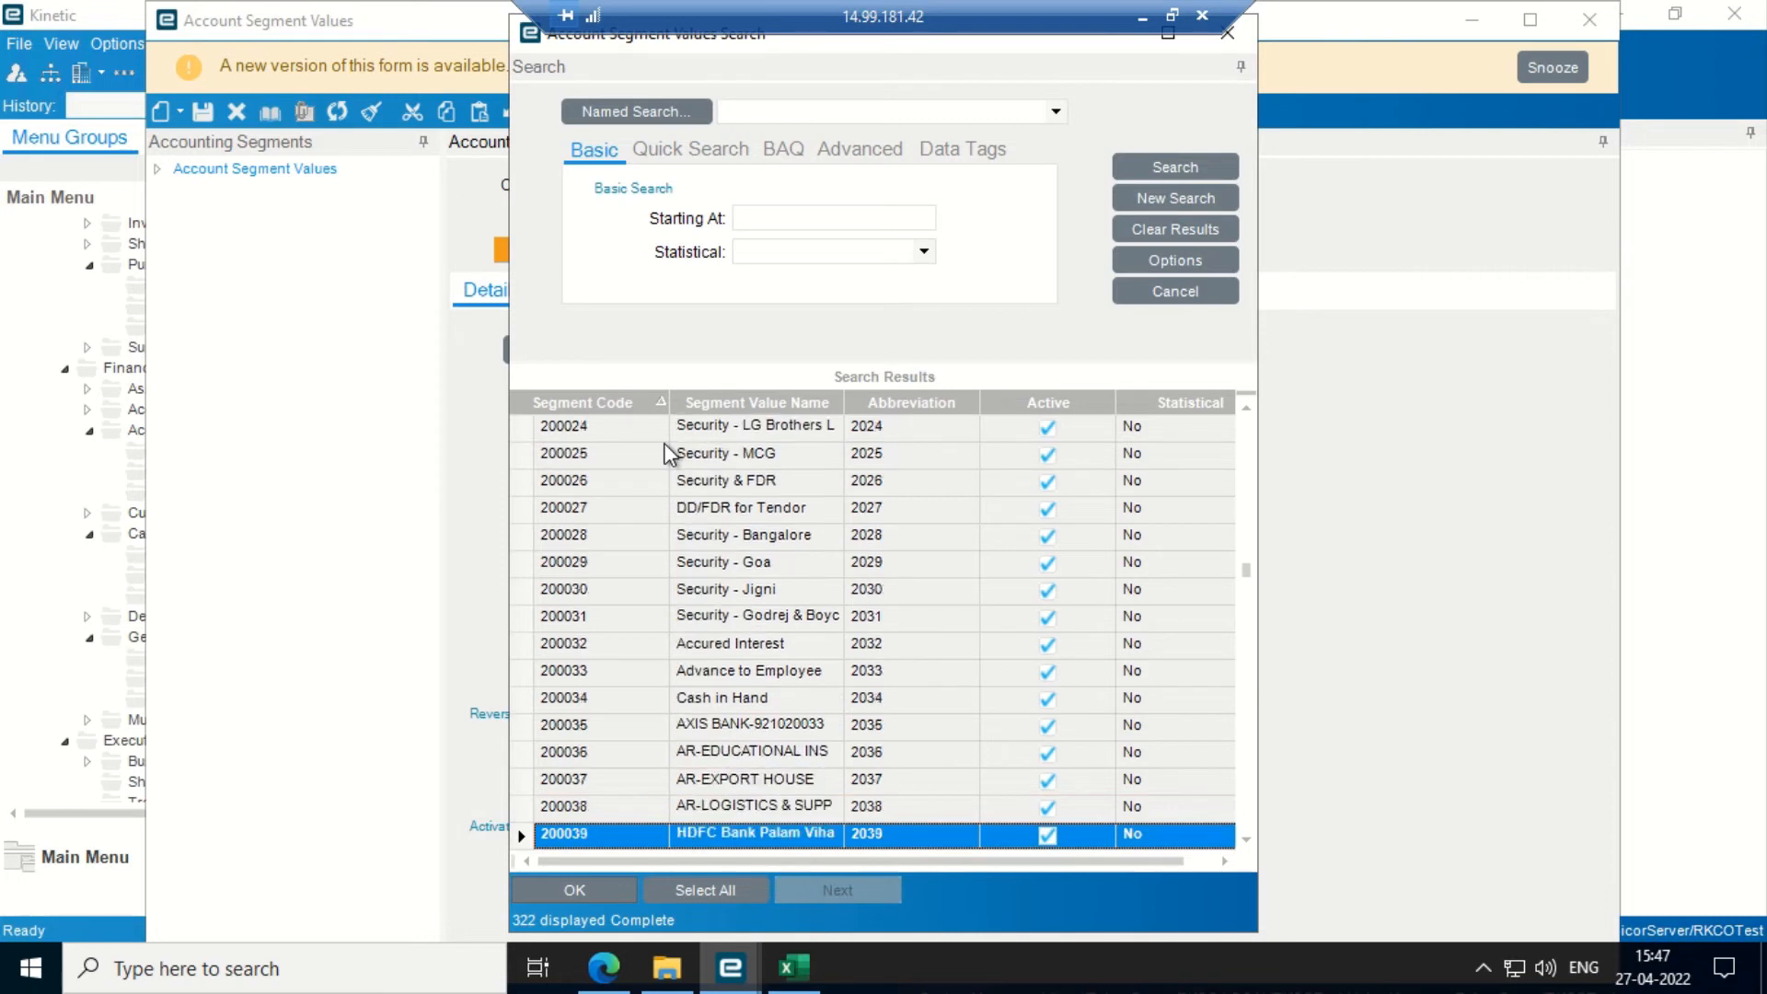
key("Down")
key("Down")
key("Down")
key("Down")
key("Down")
key("Down")
key("Down")
key("Down")
key("Down")
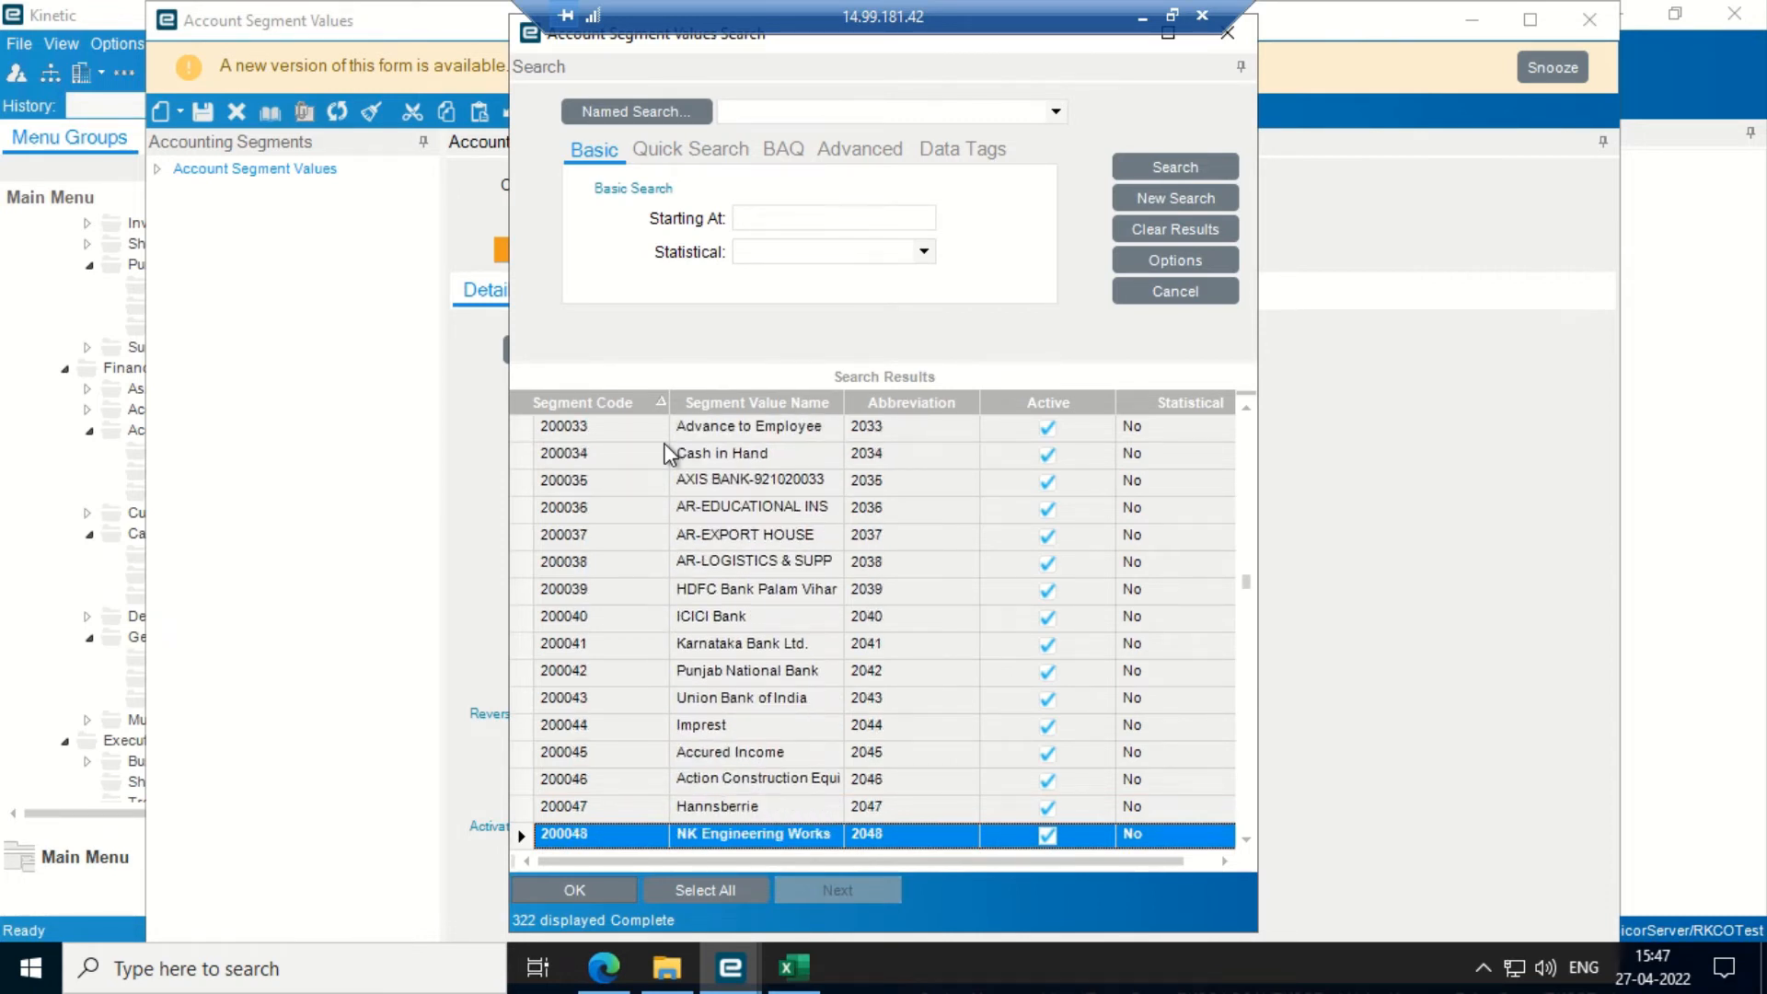
key("Down")
key("Down")
key("Down")
key("Down")
key("Down")
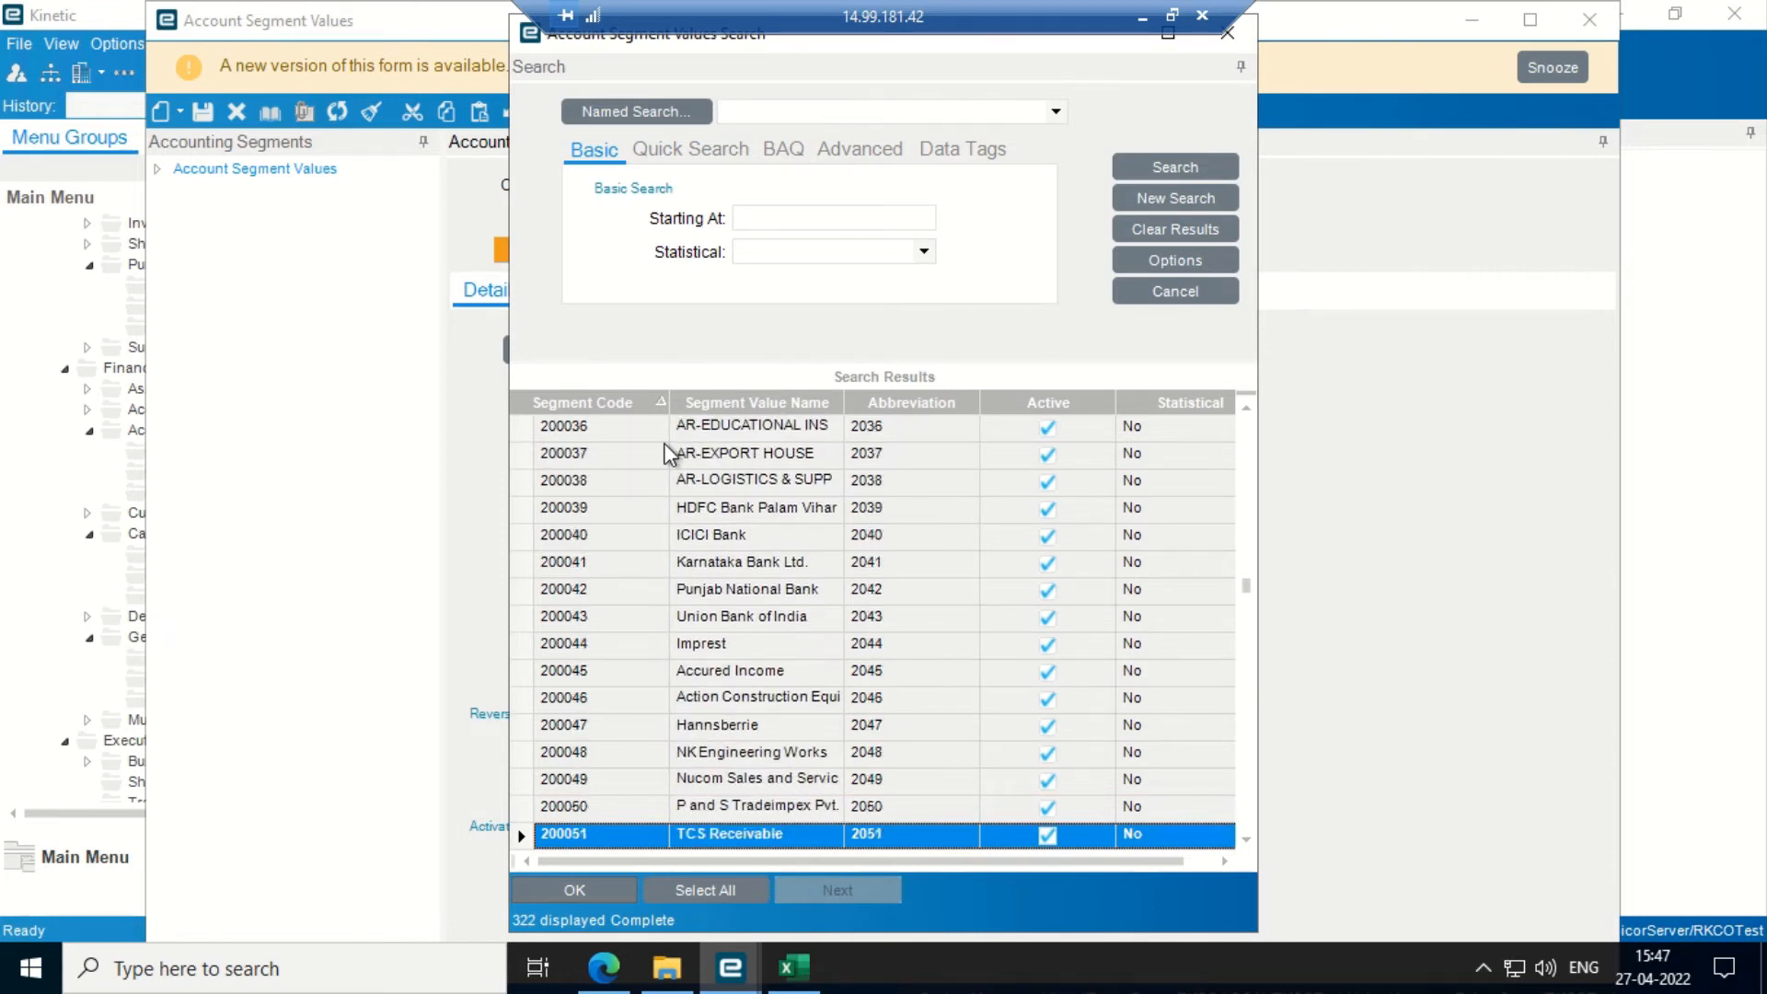
key("Down")
key("Down")
key("Down")
key("Down")
key("Down")
key("Down")
key("Down")
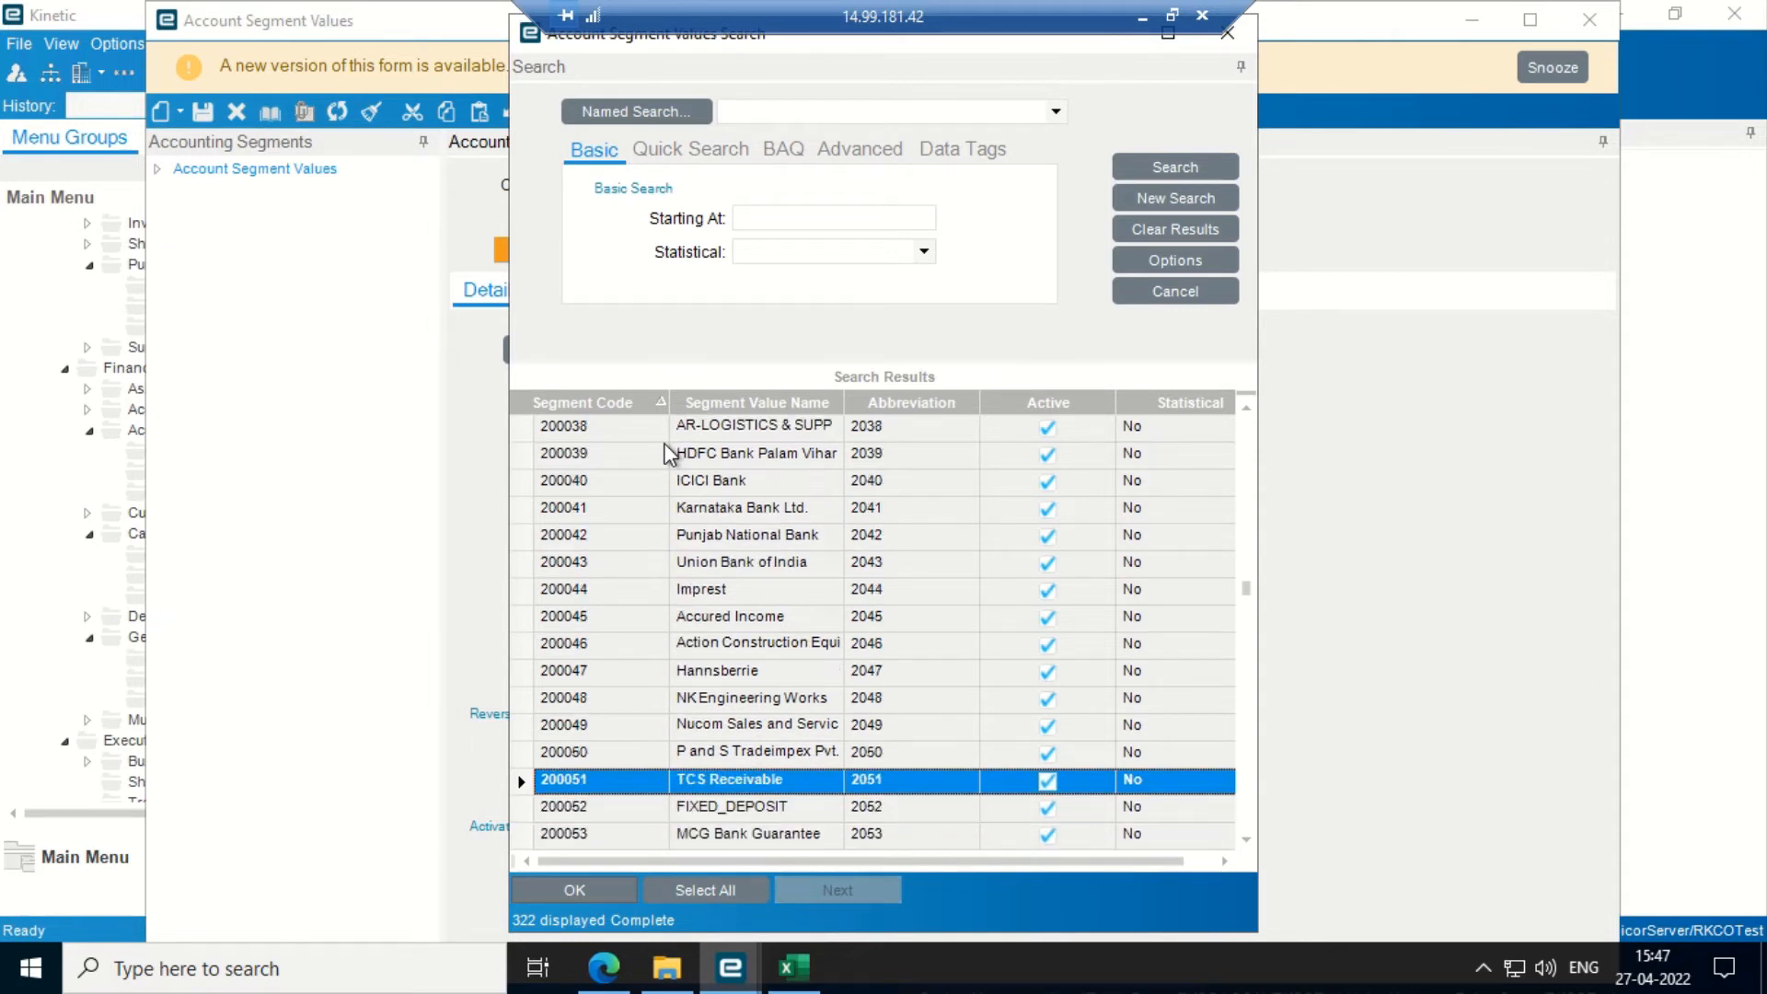
key("Down")
key("Down")
key("Down")
key("Down")
key("Down")
key("Down")
key("Down")
key("Down")
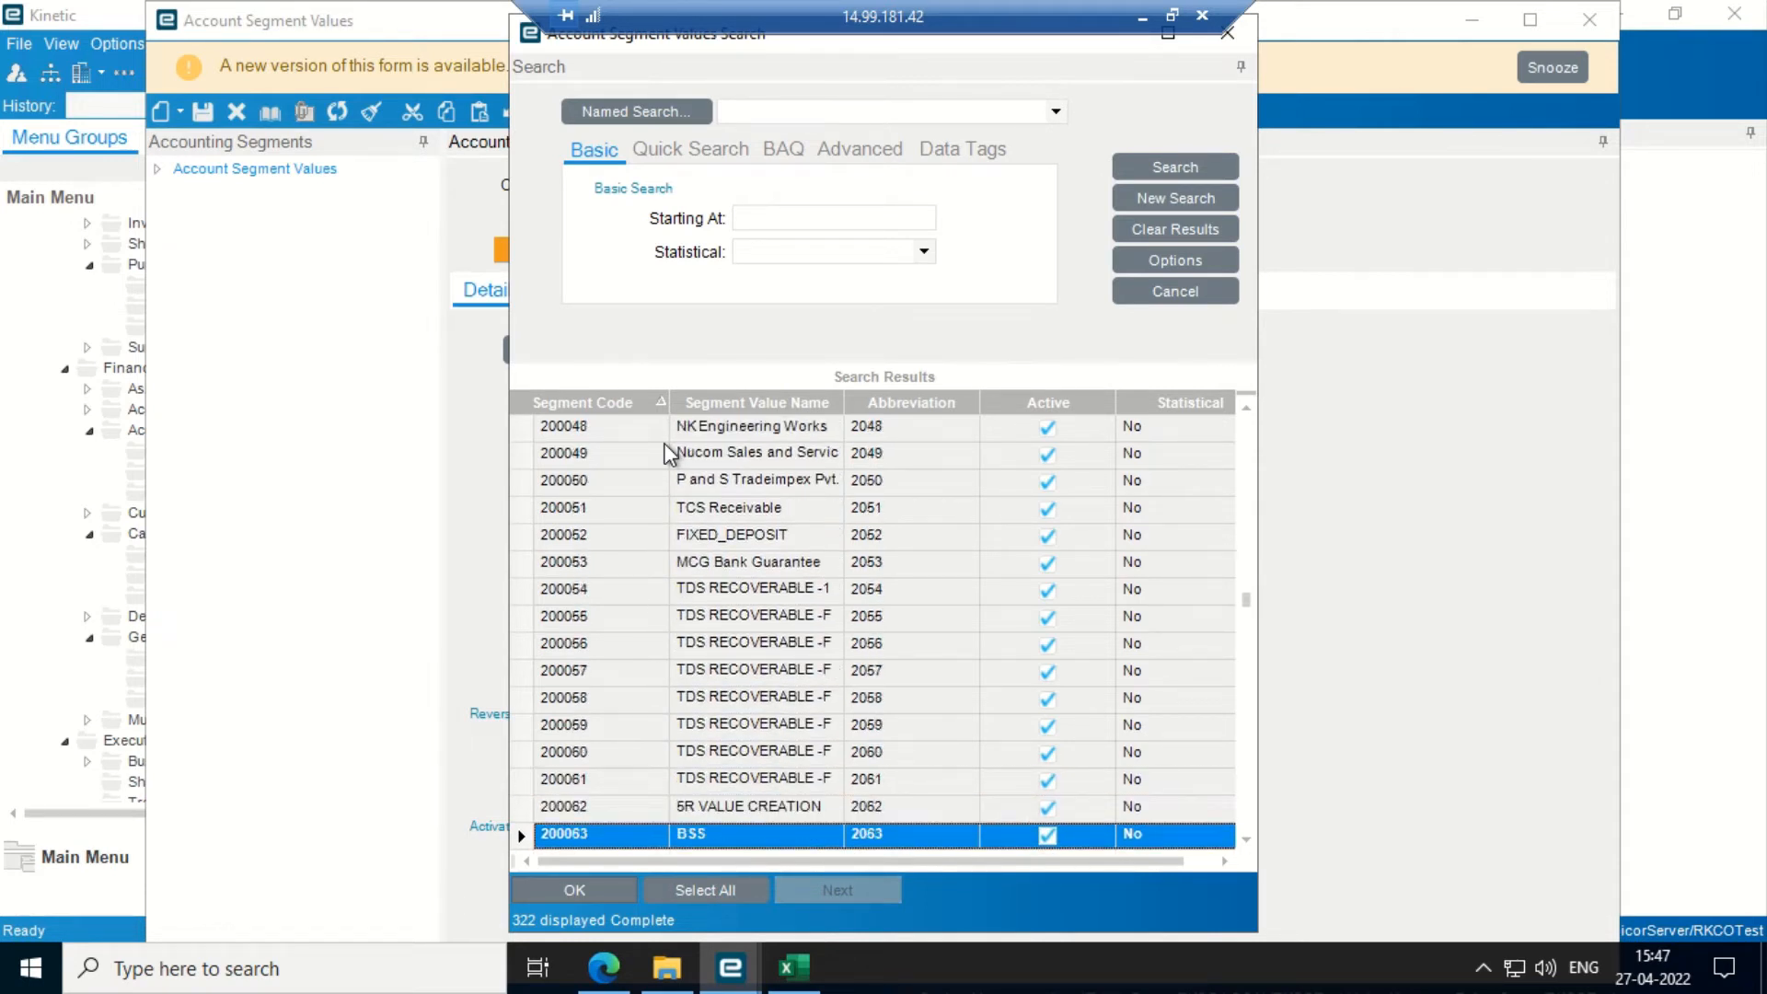
key("Down")
key("Down")
key("Down")
key("Down")
key("Down")
key("Down")
key("Down")
key("Down")
key("Down")
key("Down")
key("Down")
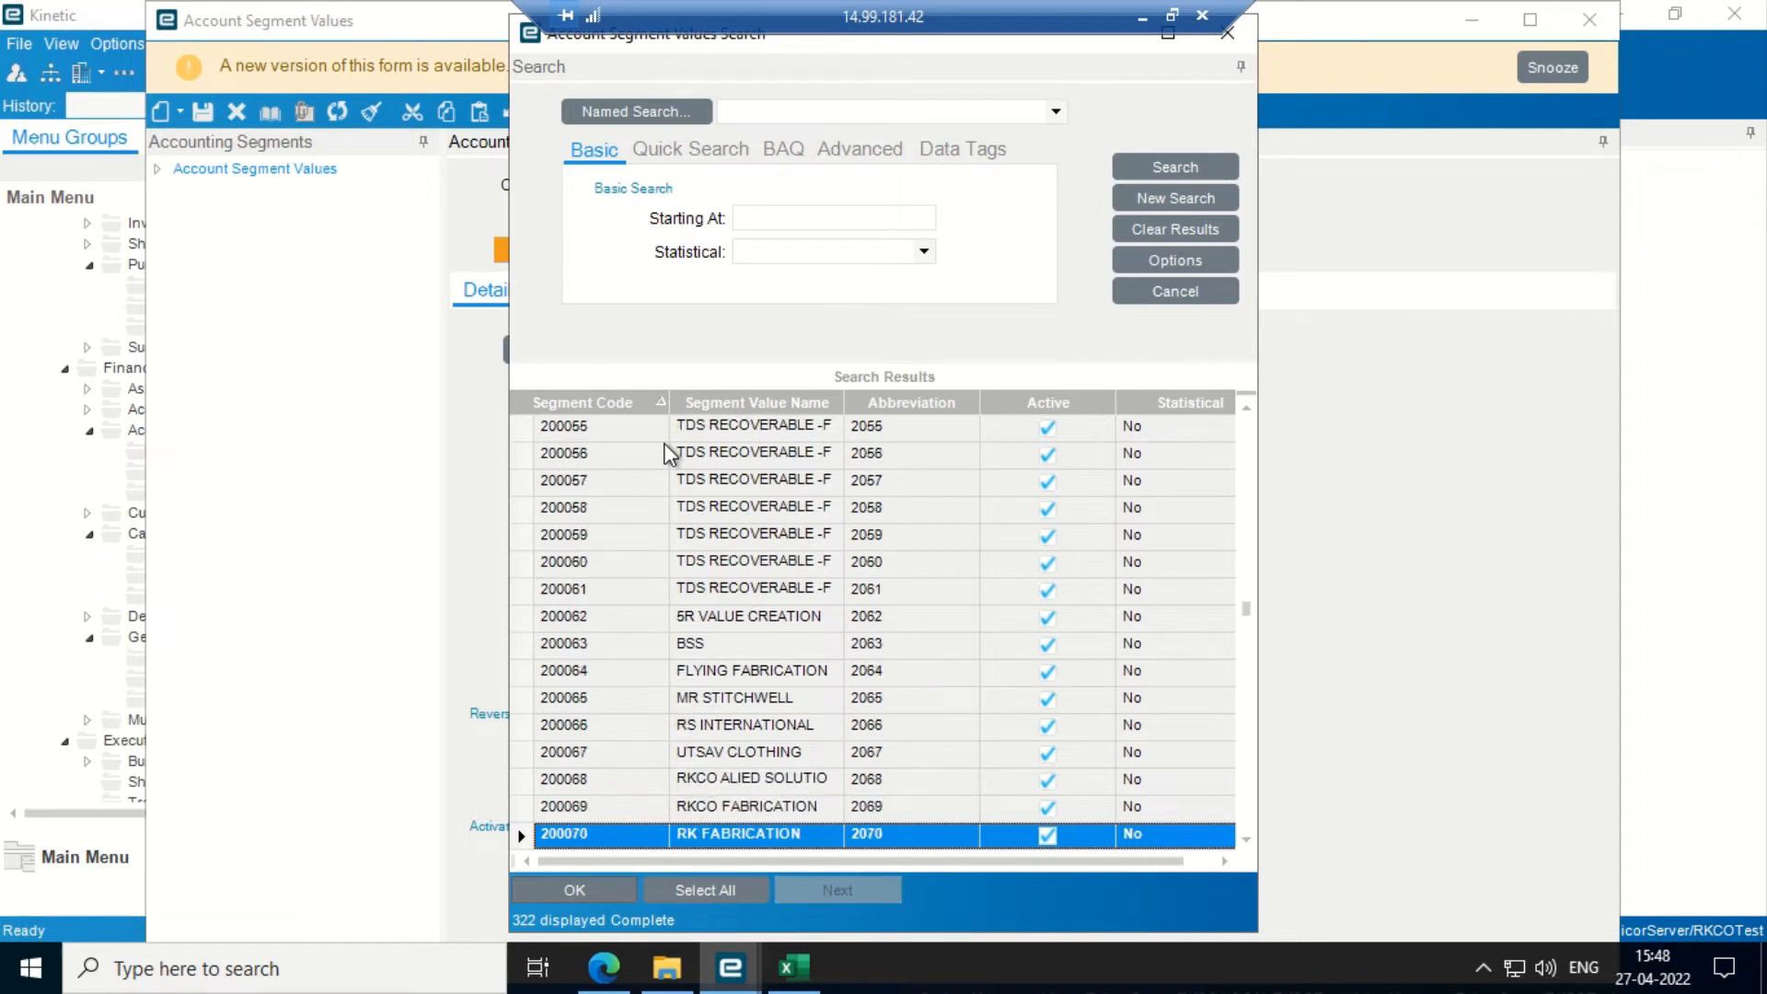
key("Down")
key("Down")
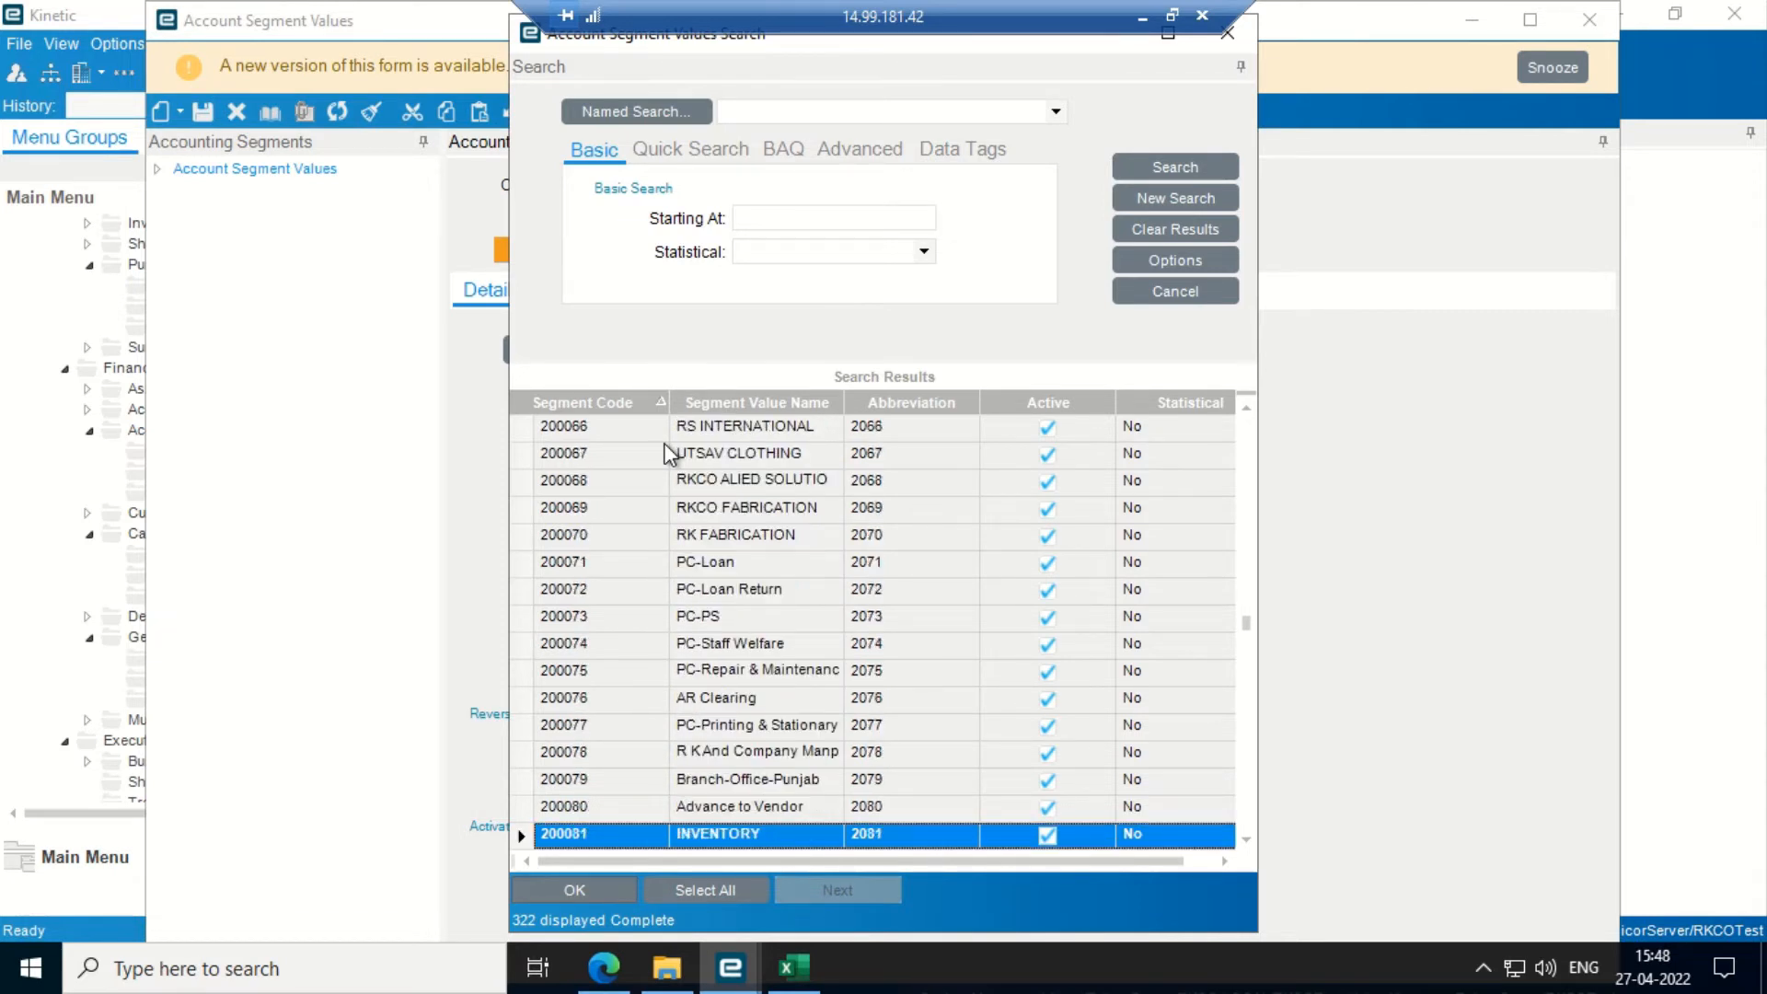
key("Up")
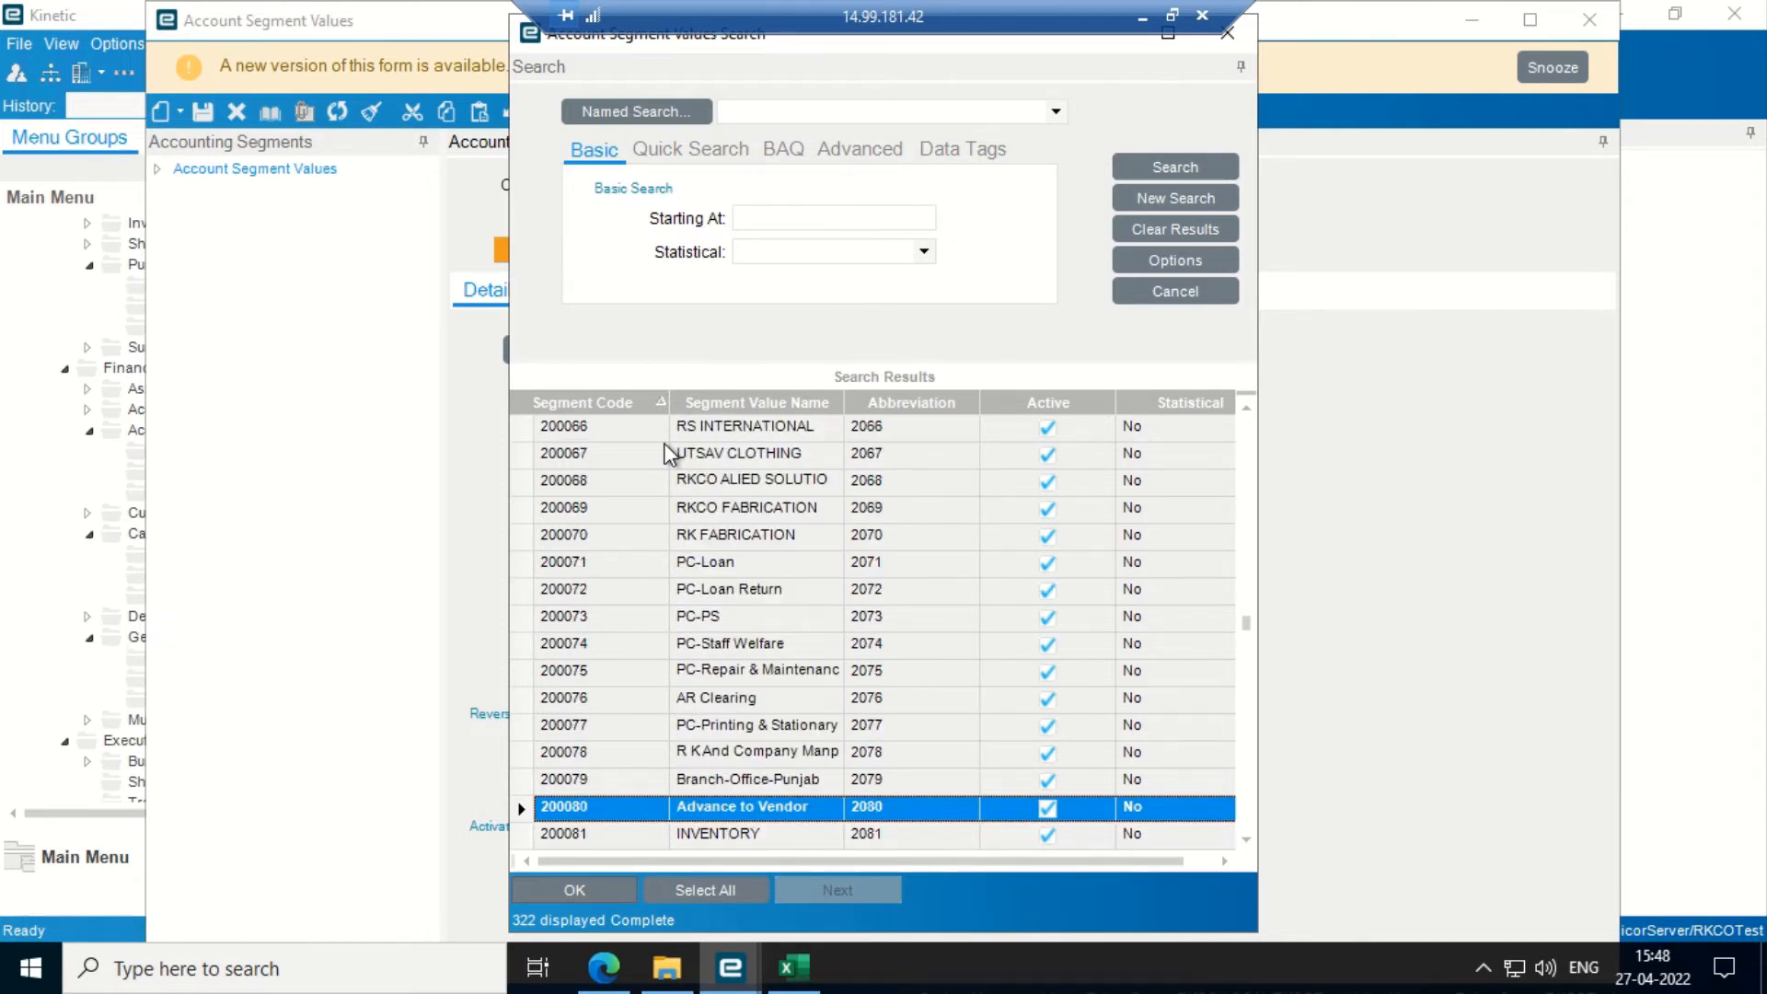
key("Return")
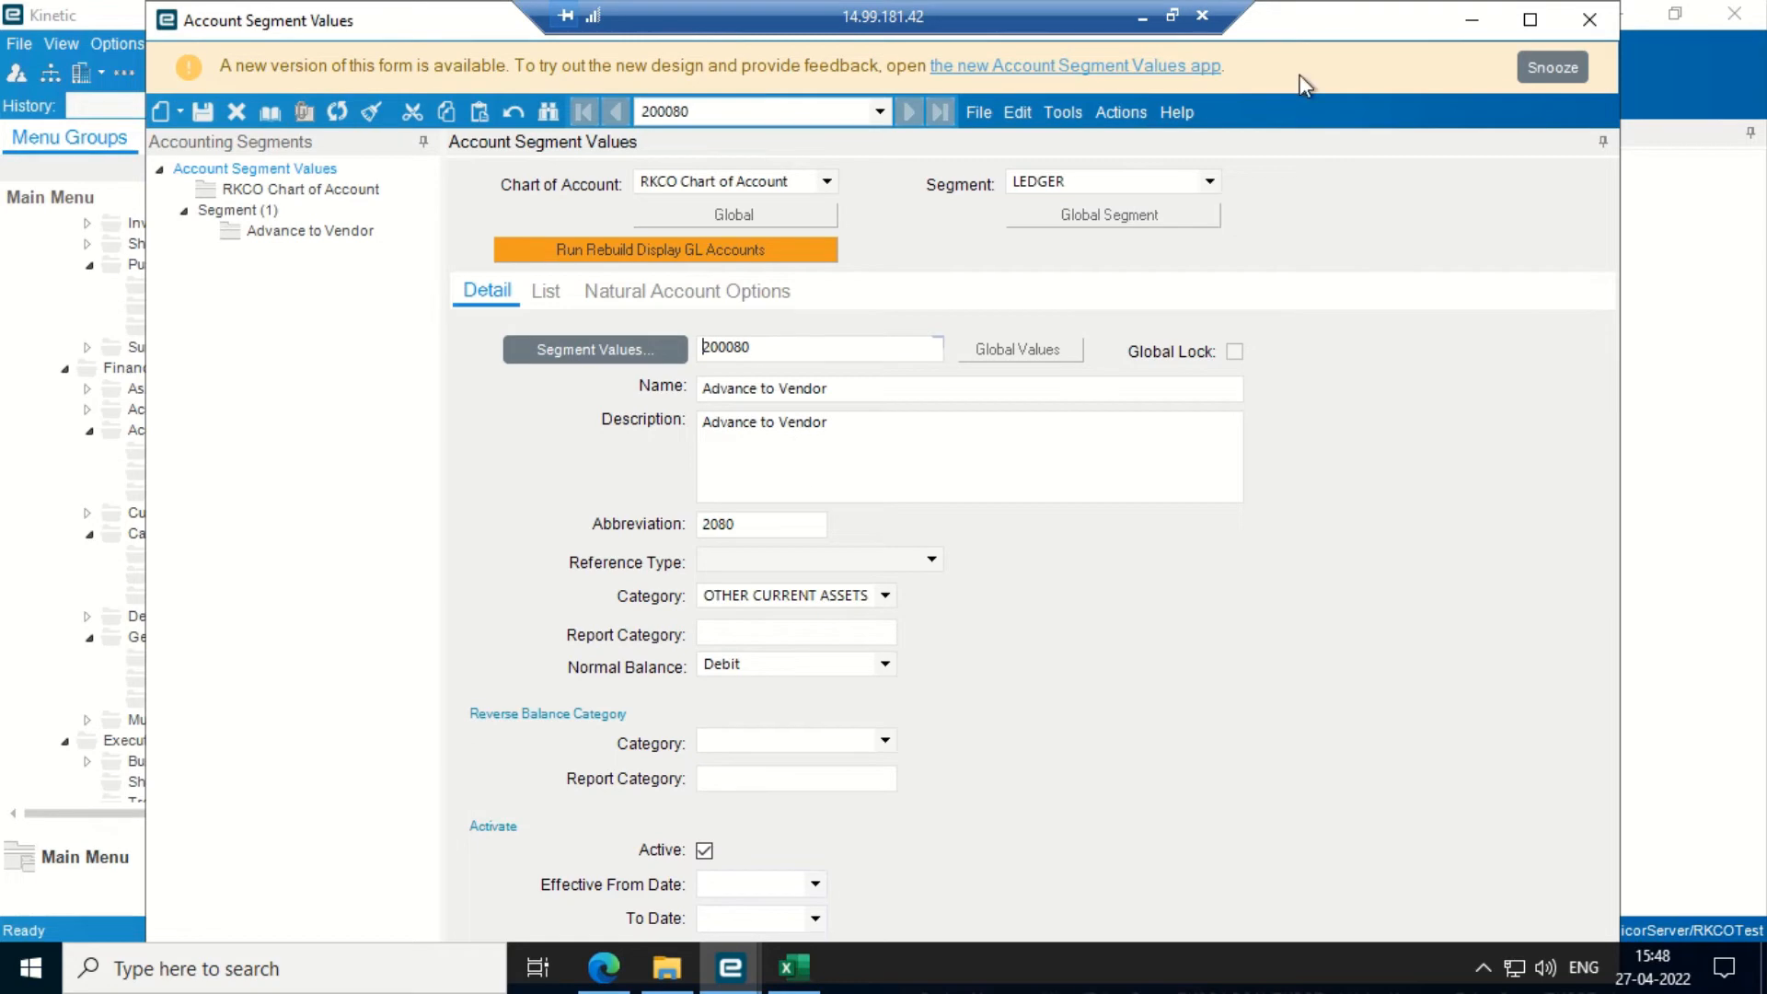
- Close Account Segment Values and scroll the menu to the General Ledger setup programs
left_click(1589, 19)
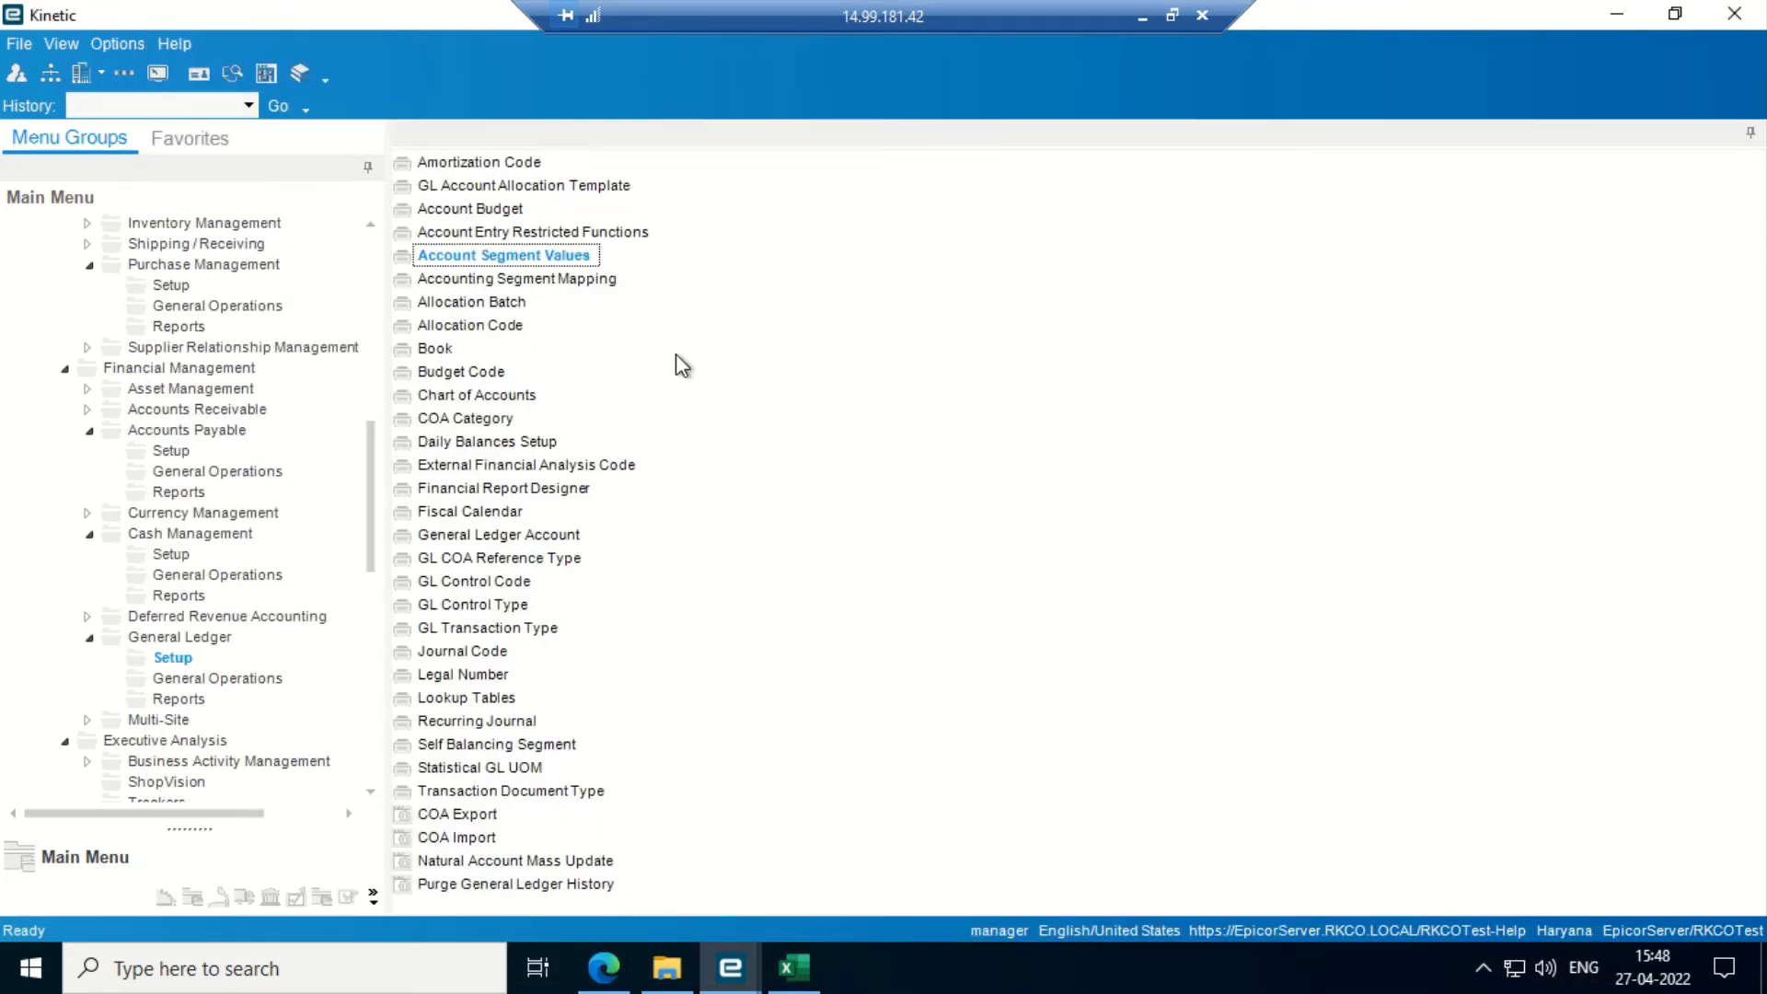
left_click_drag(372, 495, 373, 558)
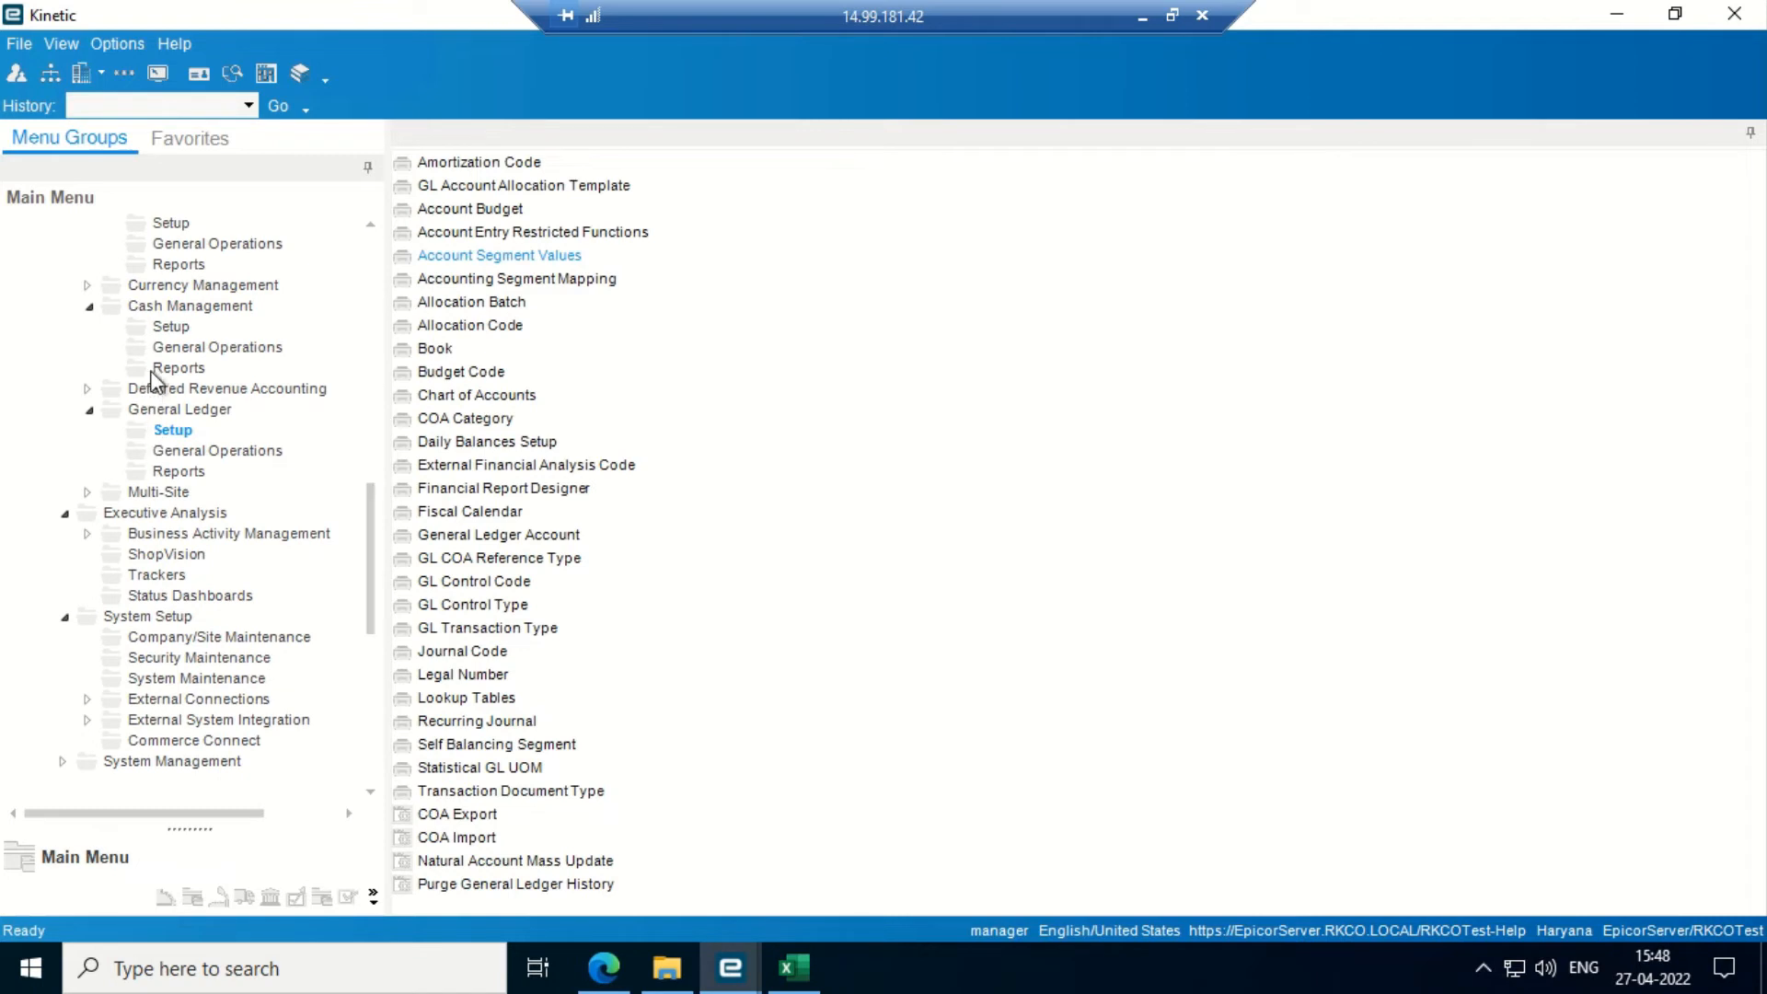
- Show Cash Management general operations, then minimize Kinetic to the desktop
left_click(173, 350)
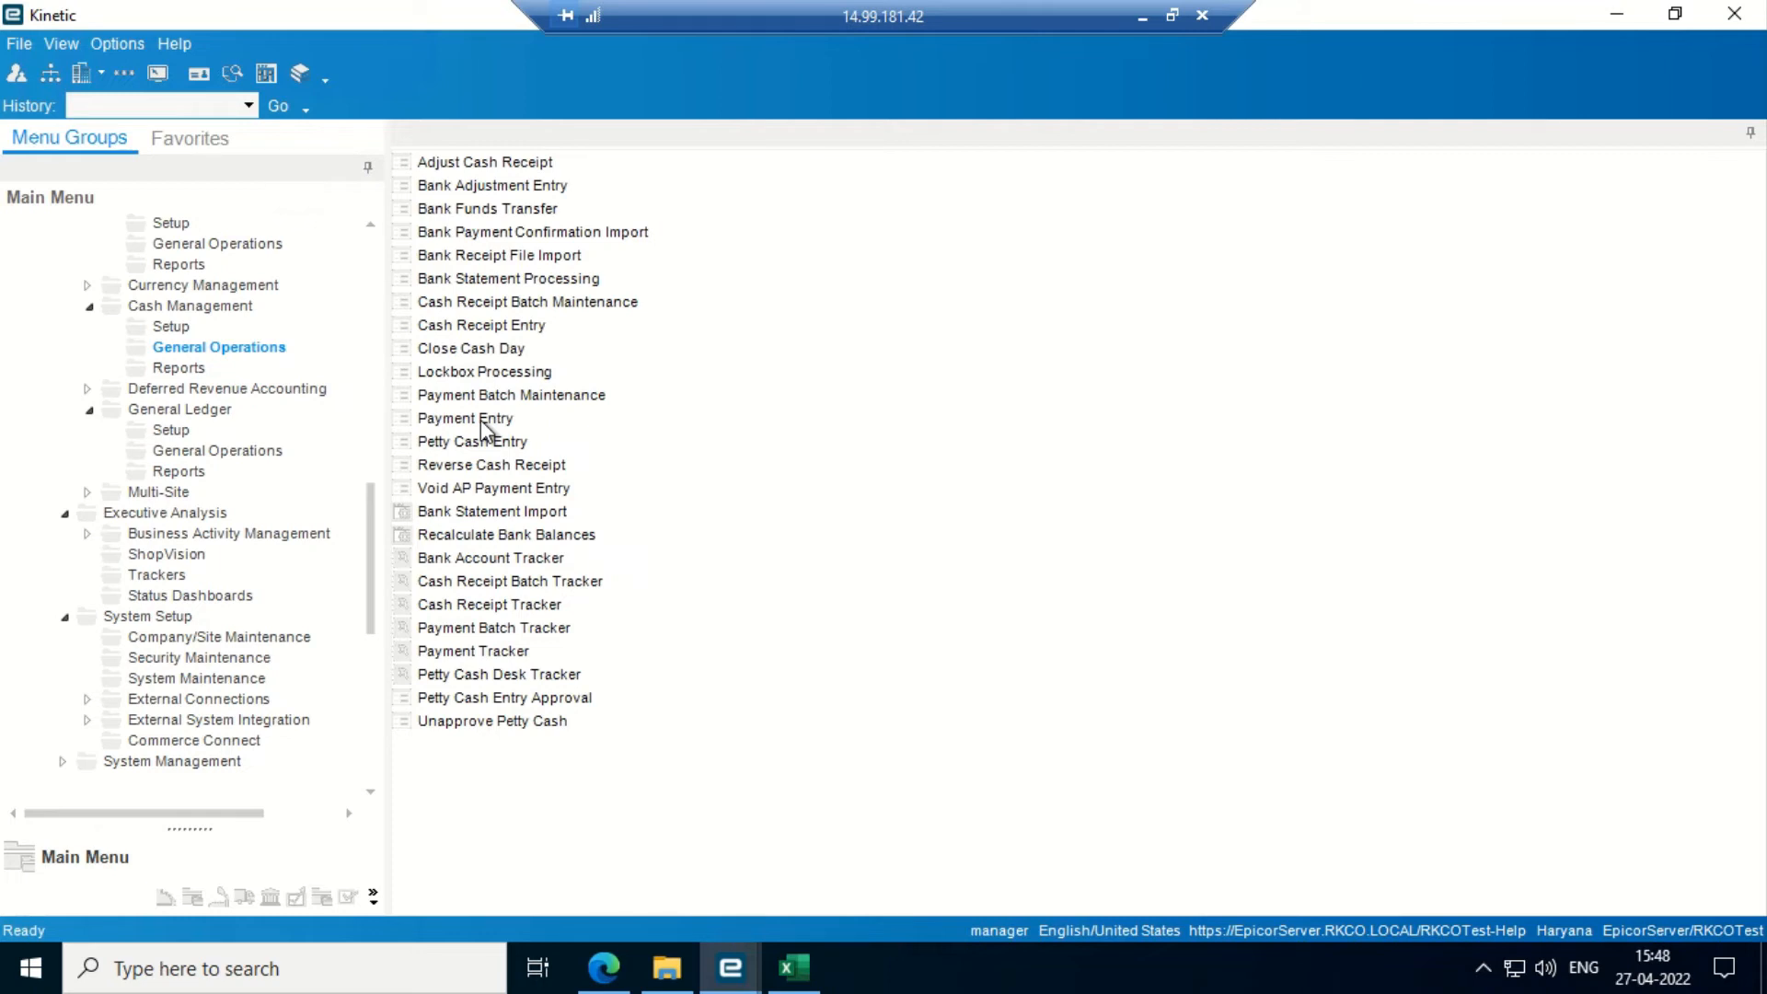
left_click(1616, 14)
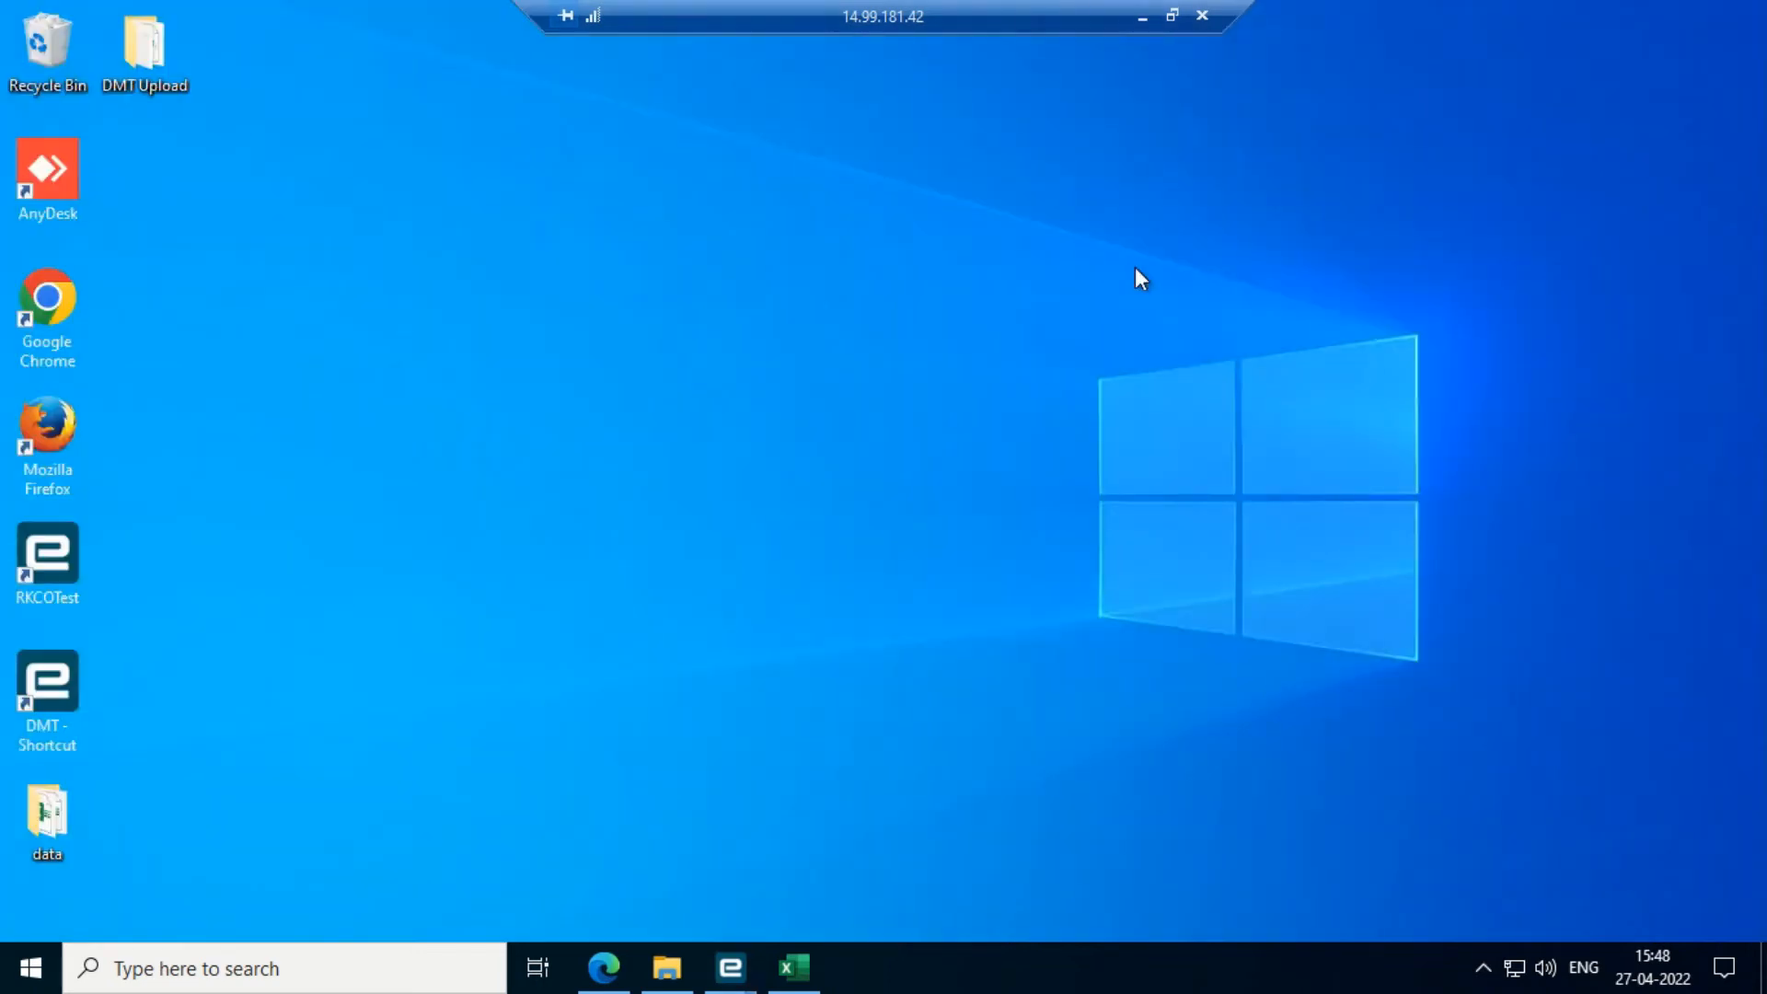
right_click(1016, 364)
left_click(1063, 443)
mouse_move(716, 971)
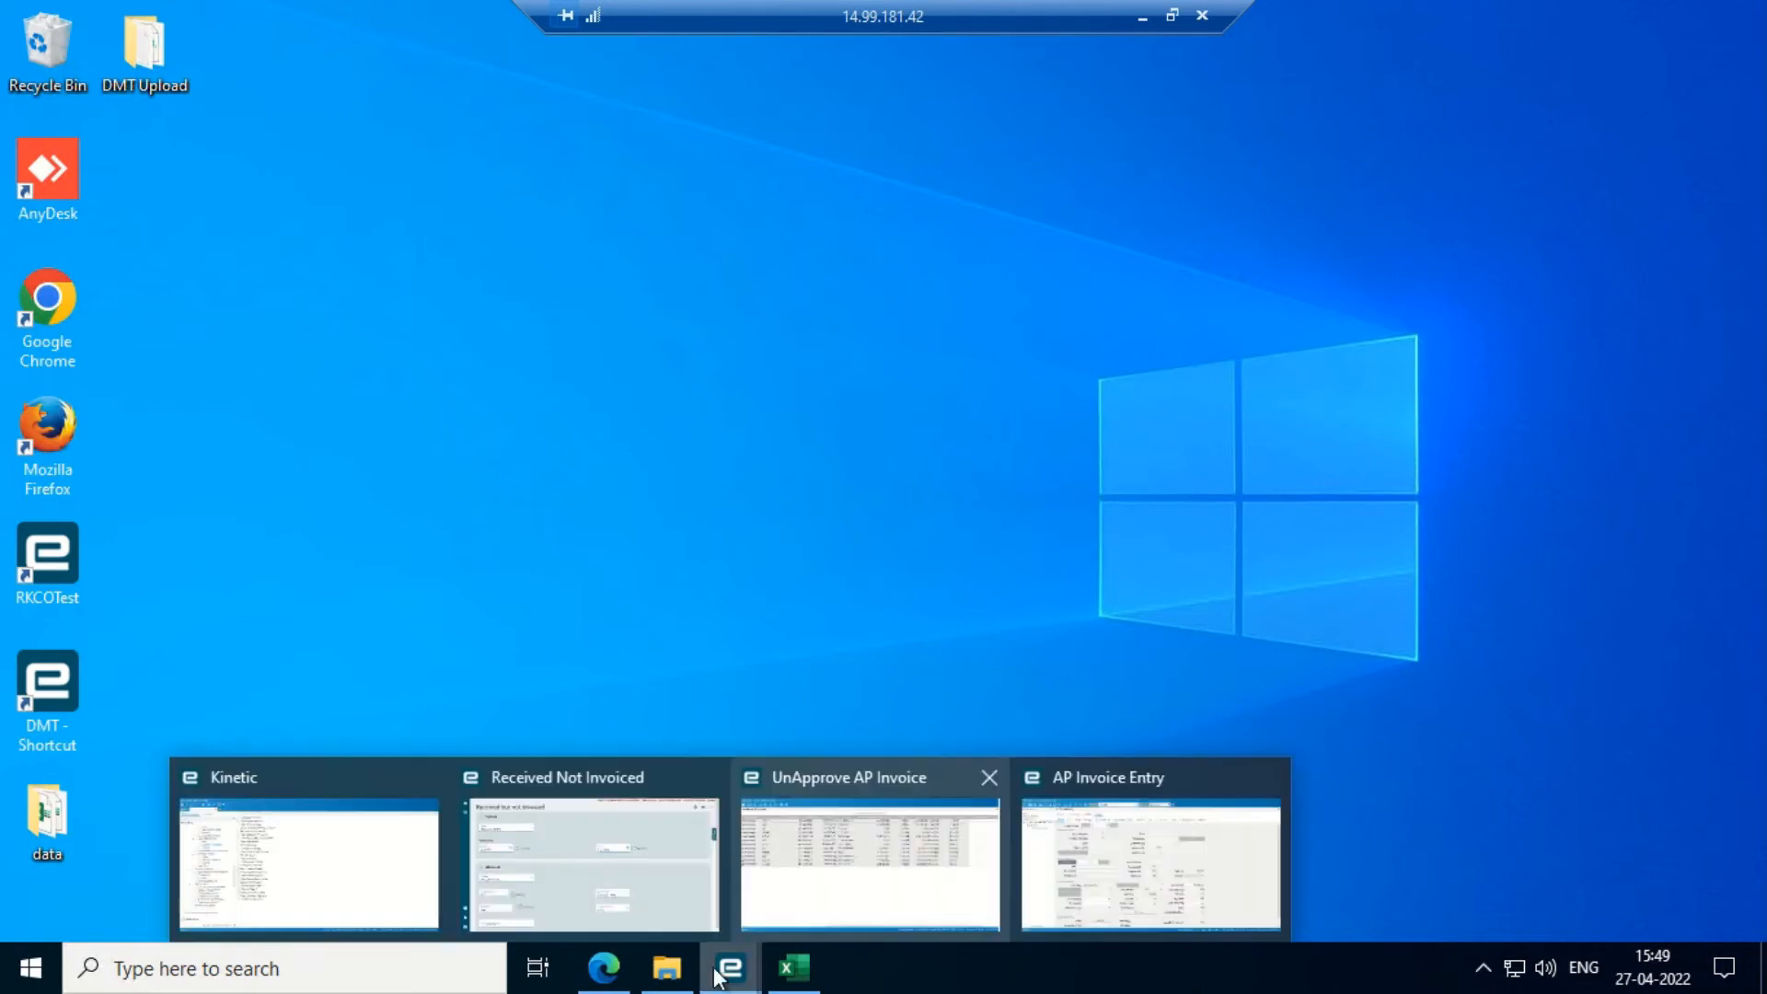
- Restore the main Kinetic menu window from its taskbar thumbnail
left_click(381, 911)
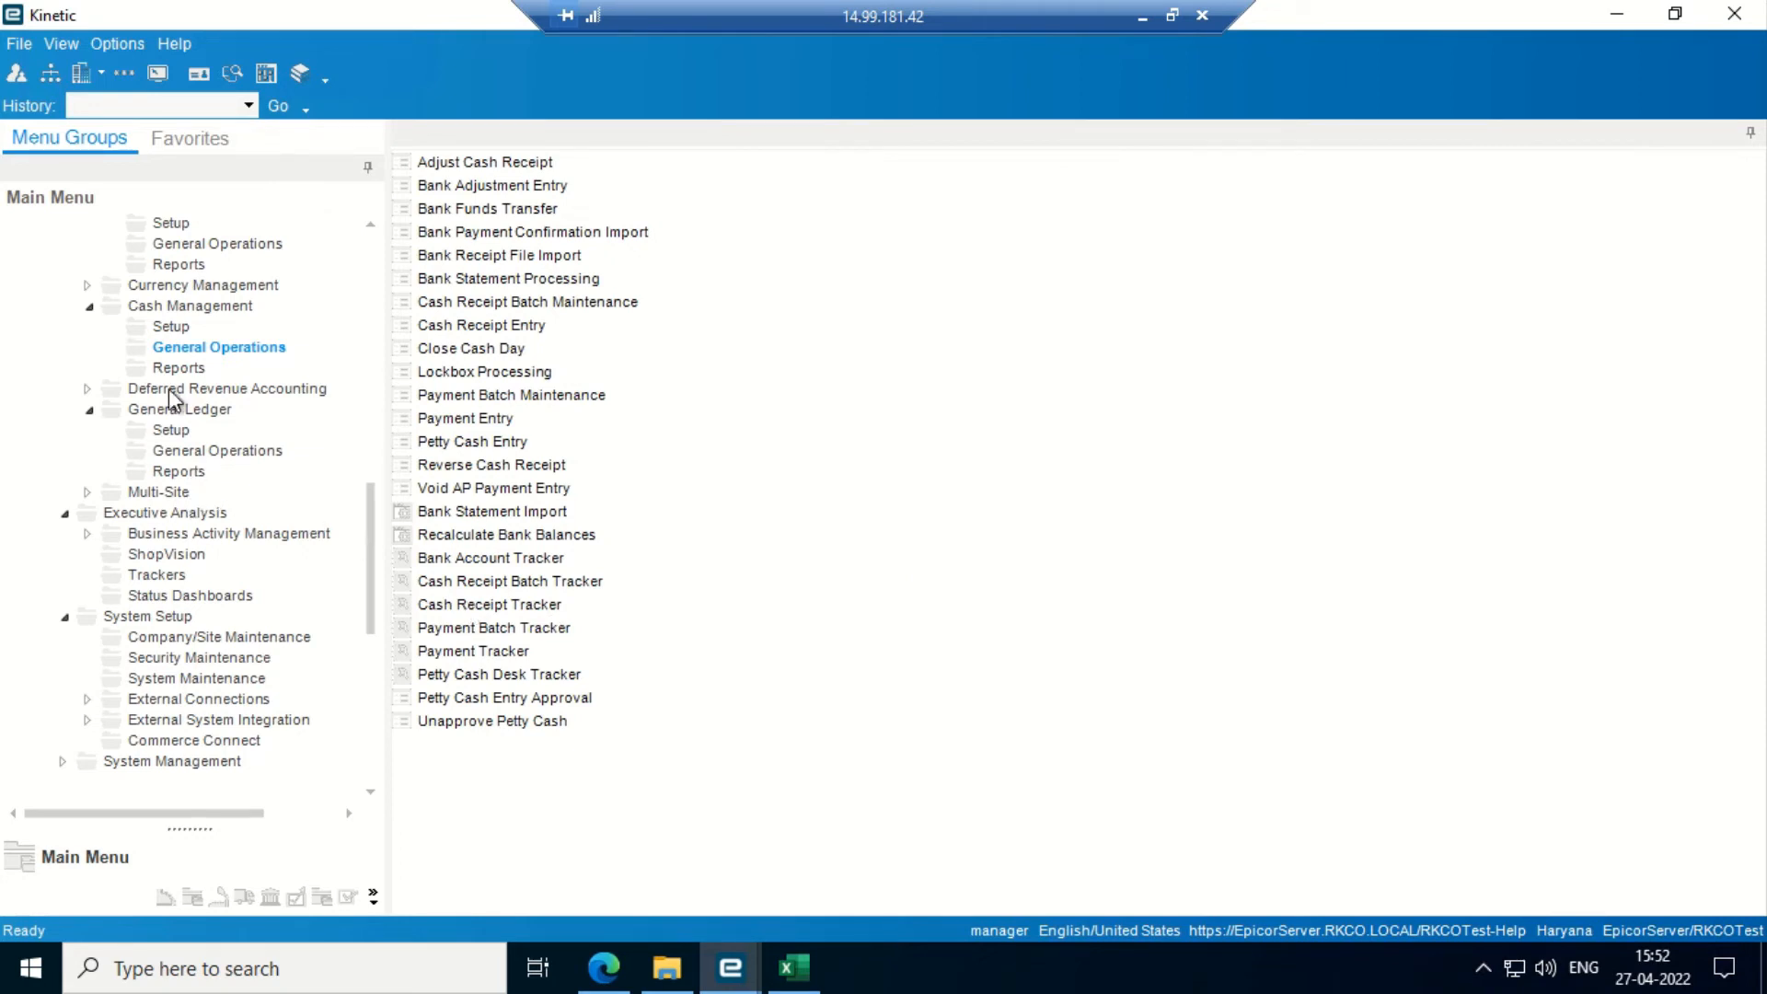
- Open Accounts Payable Payment Entry and maximize its window
left_click(169, 330)
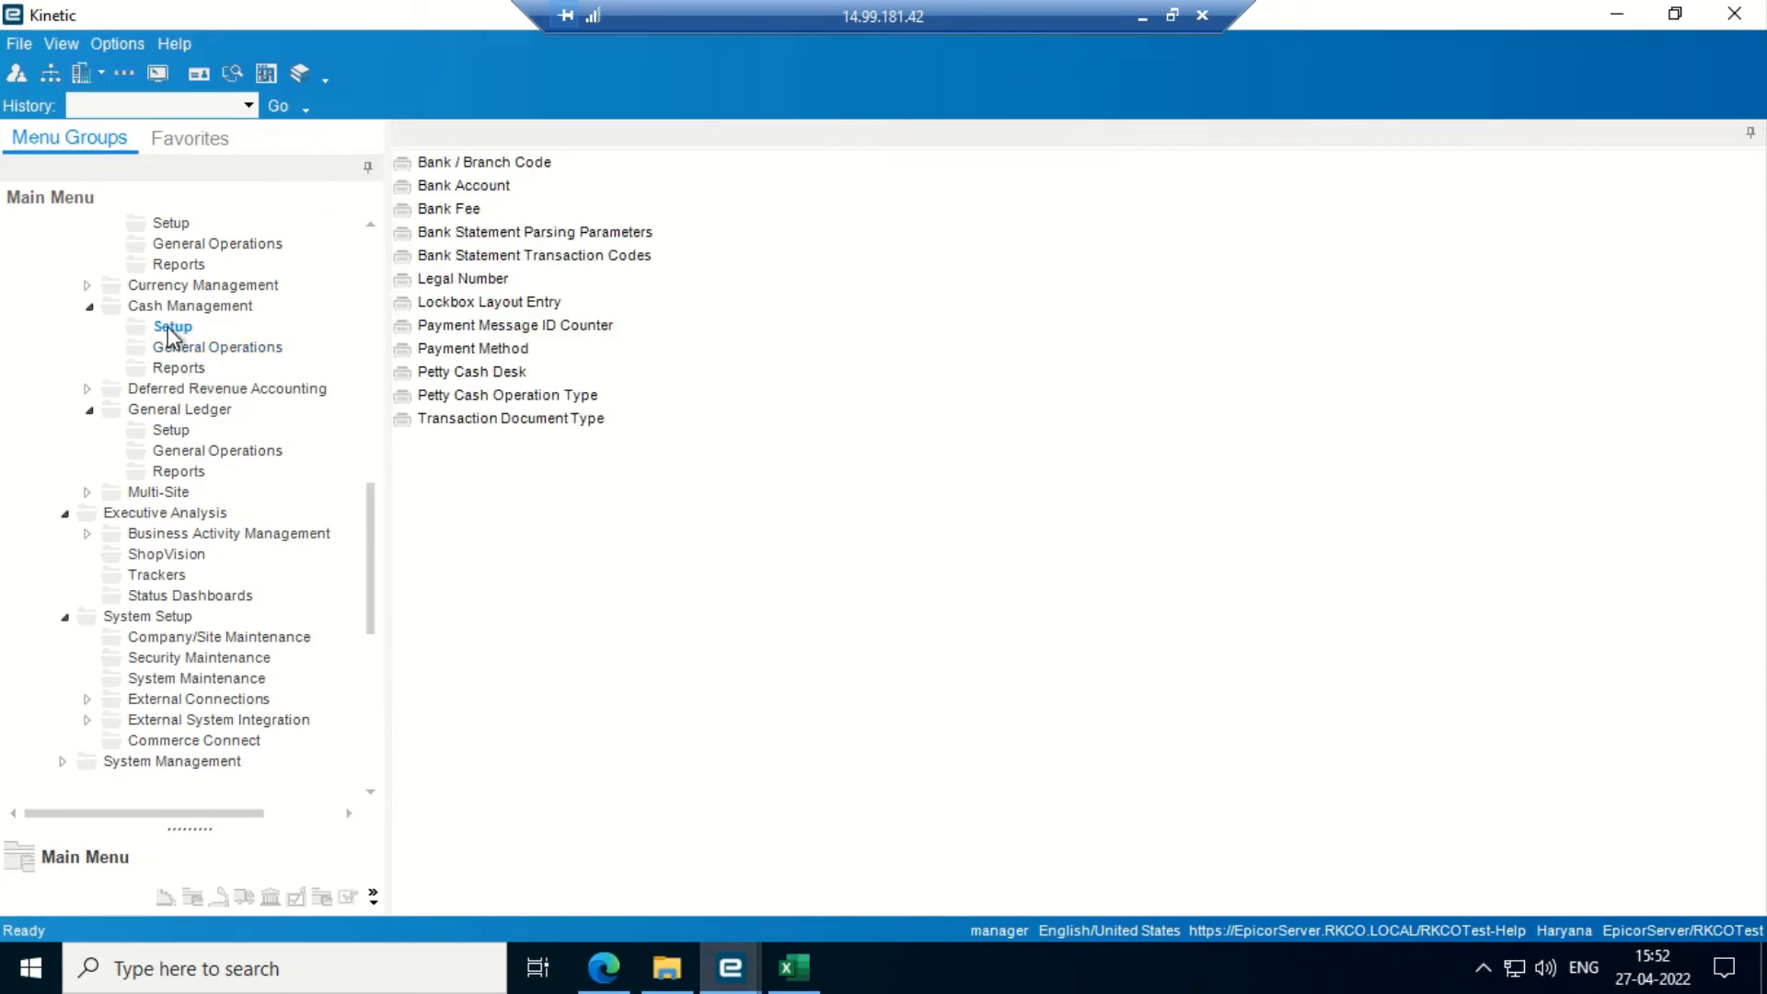
left_click_drag(366, 509, 370, 393)
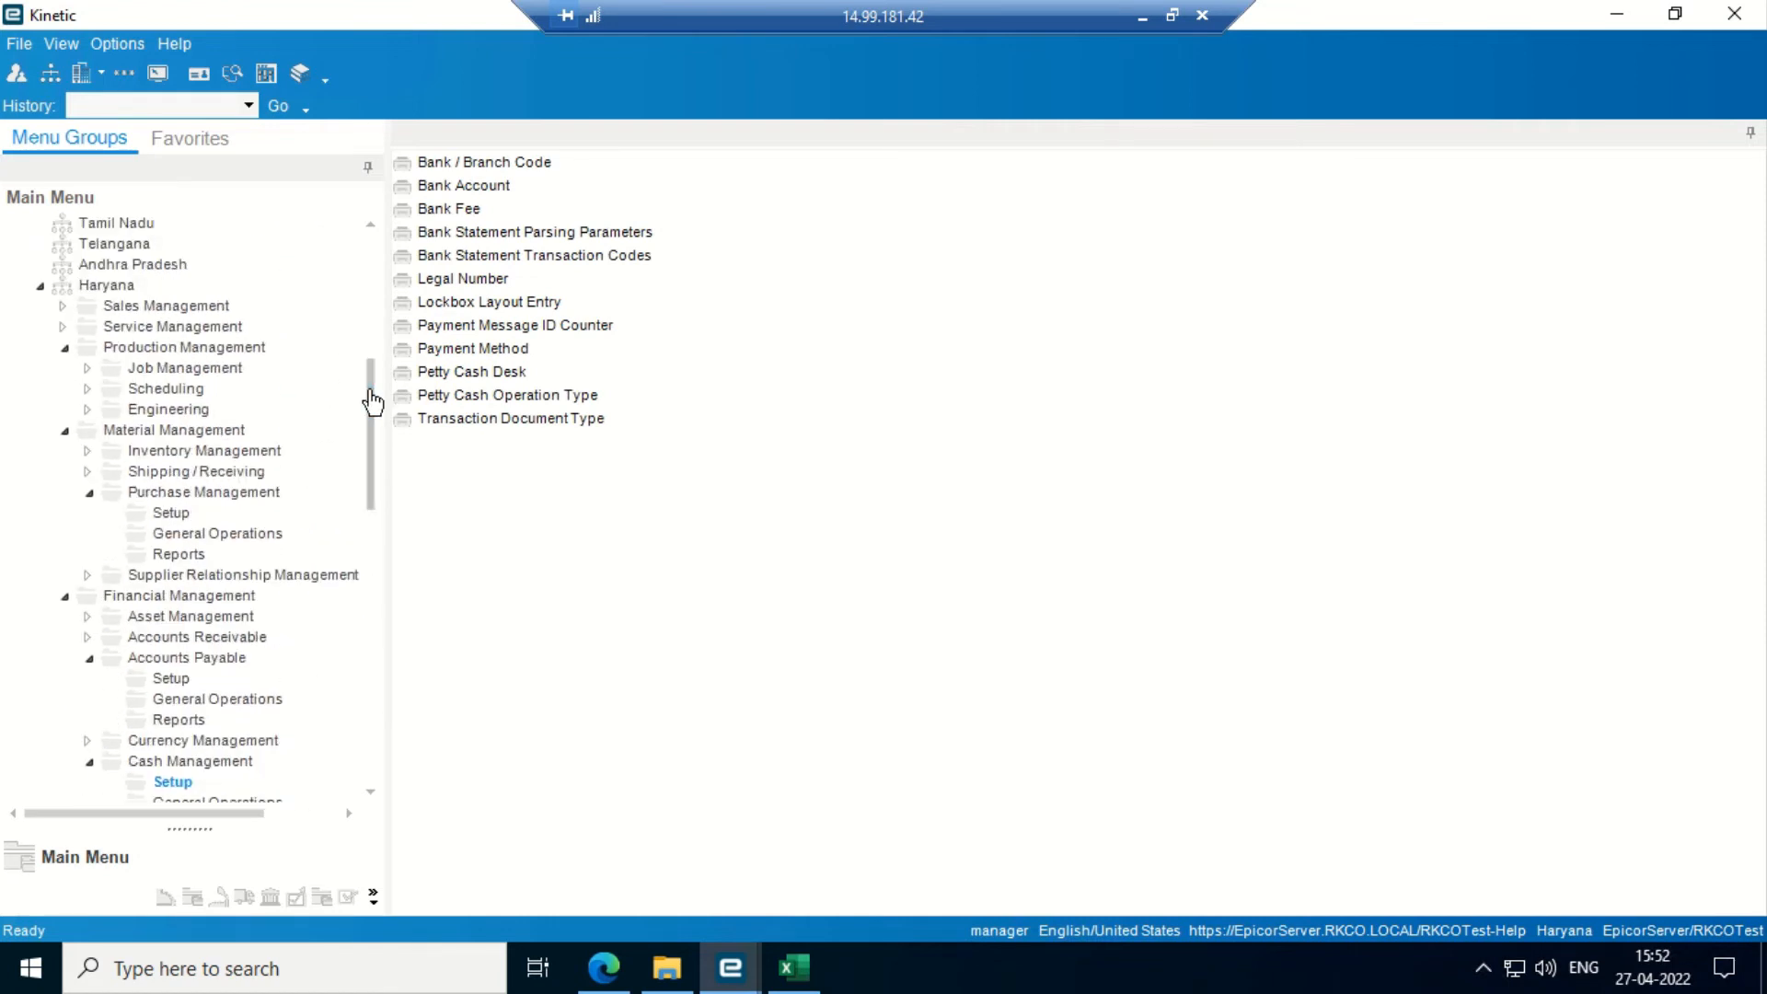
left_click(194, 537)
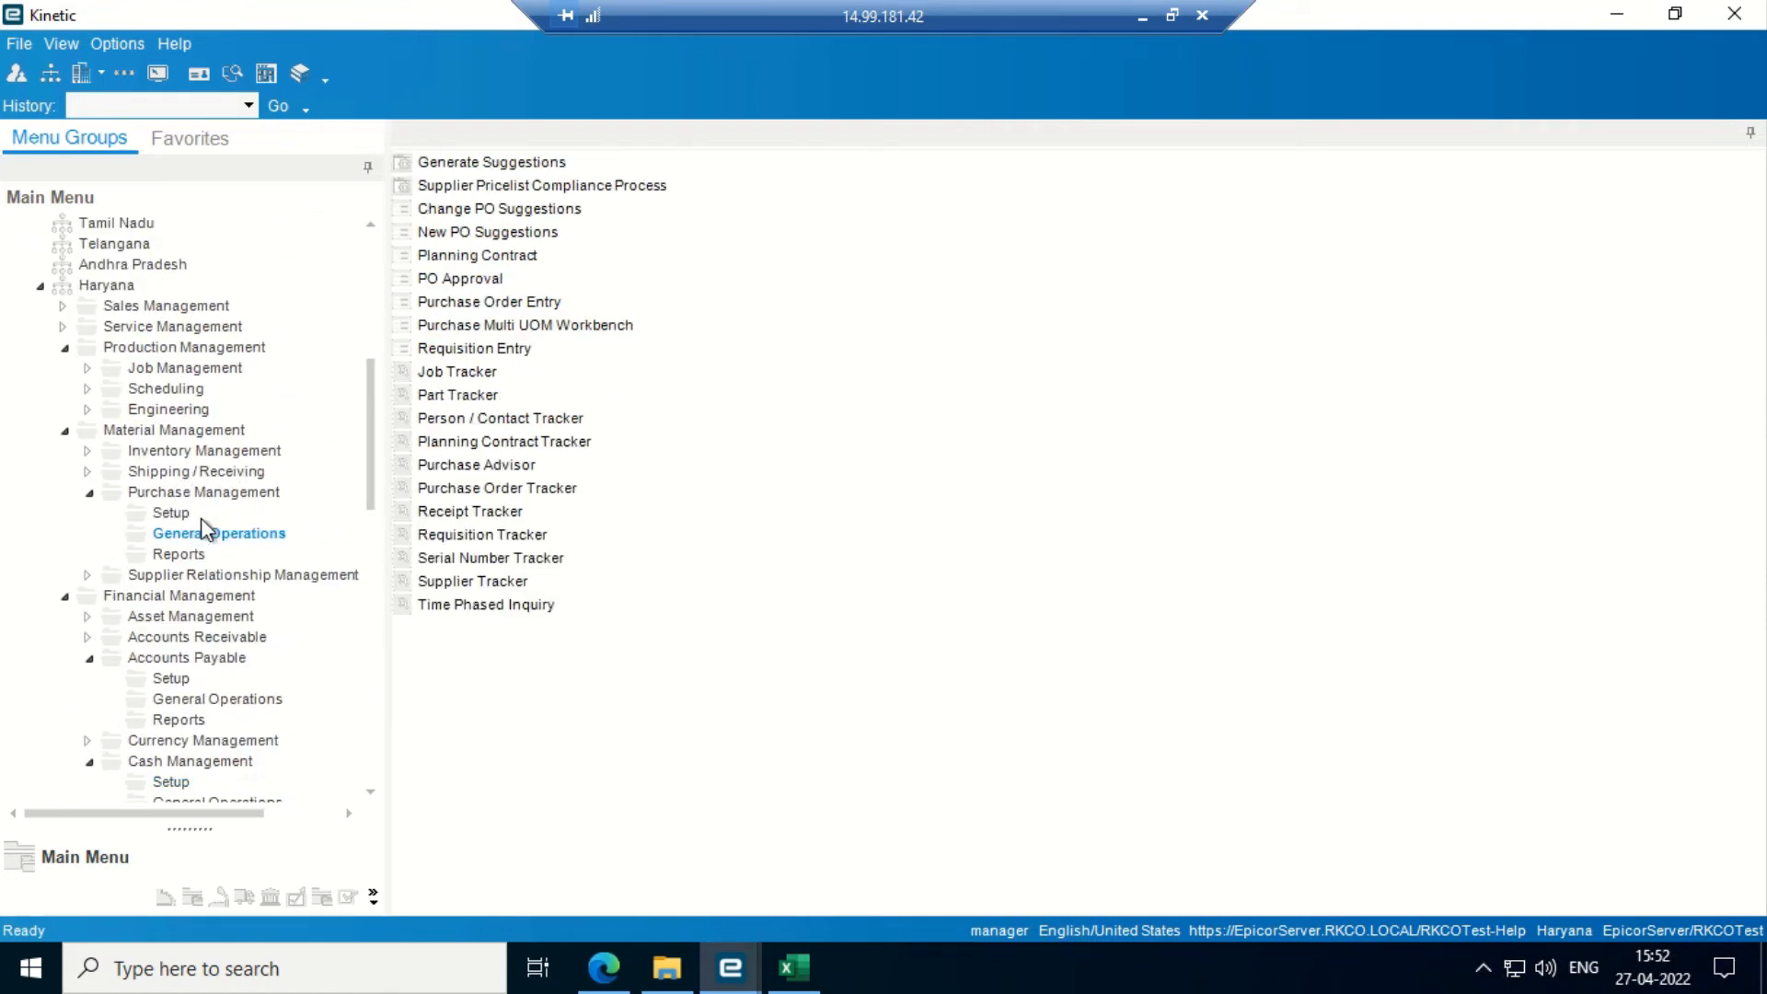
left_click(191, 701)
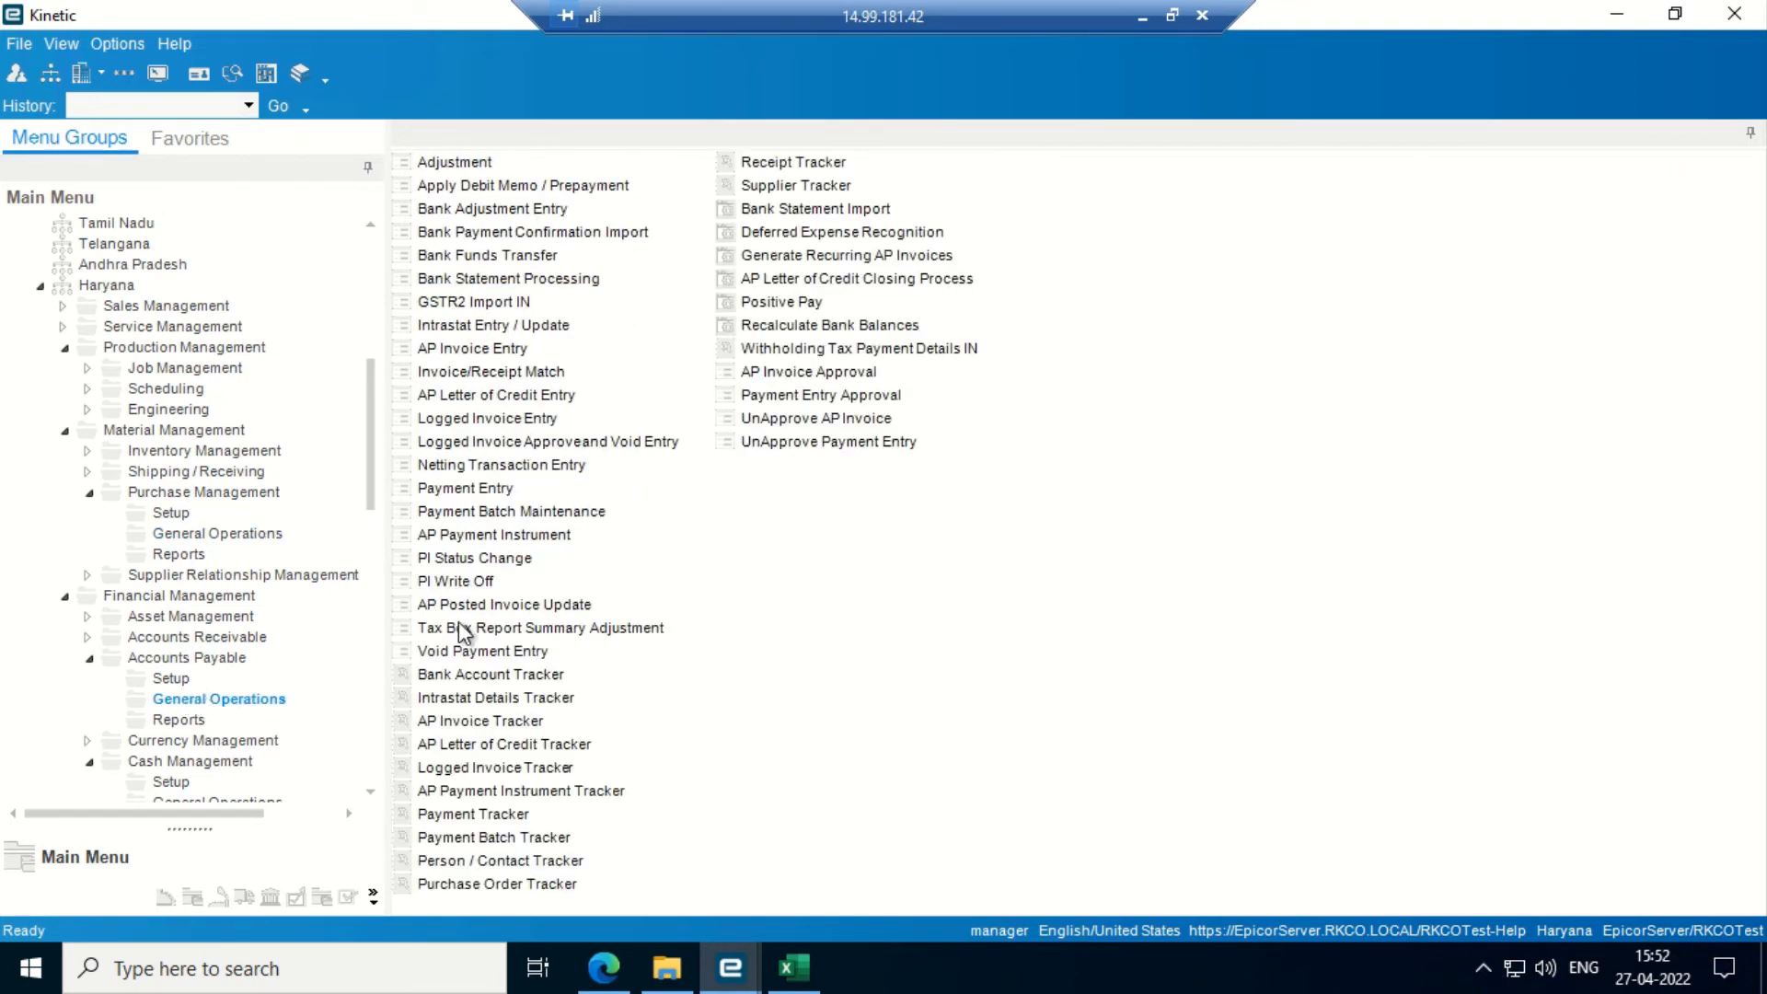
left_click(473, 488)
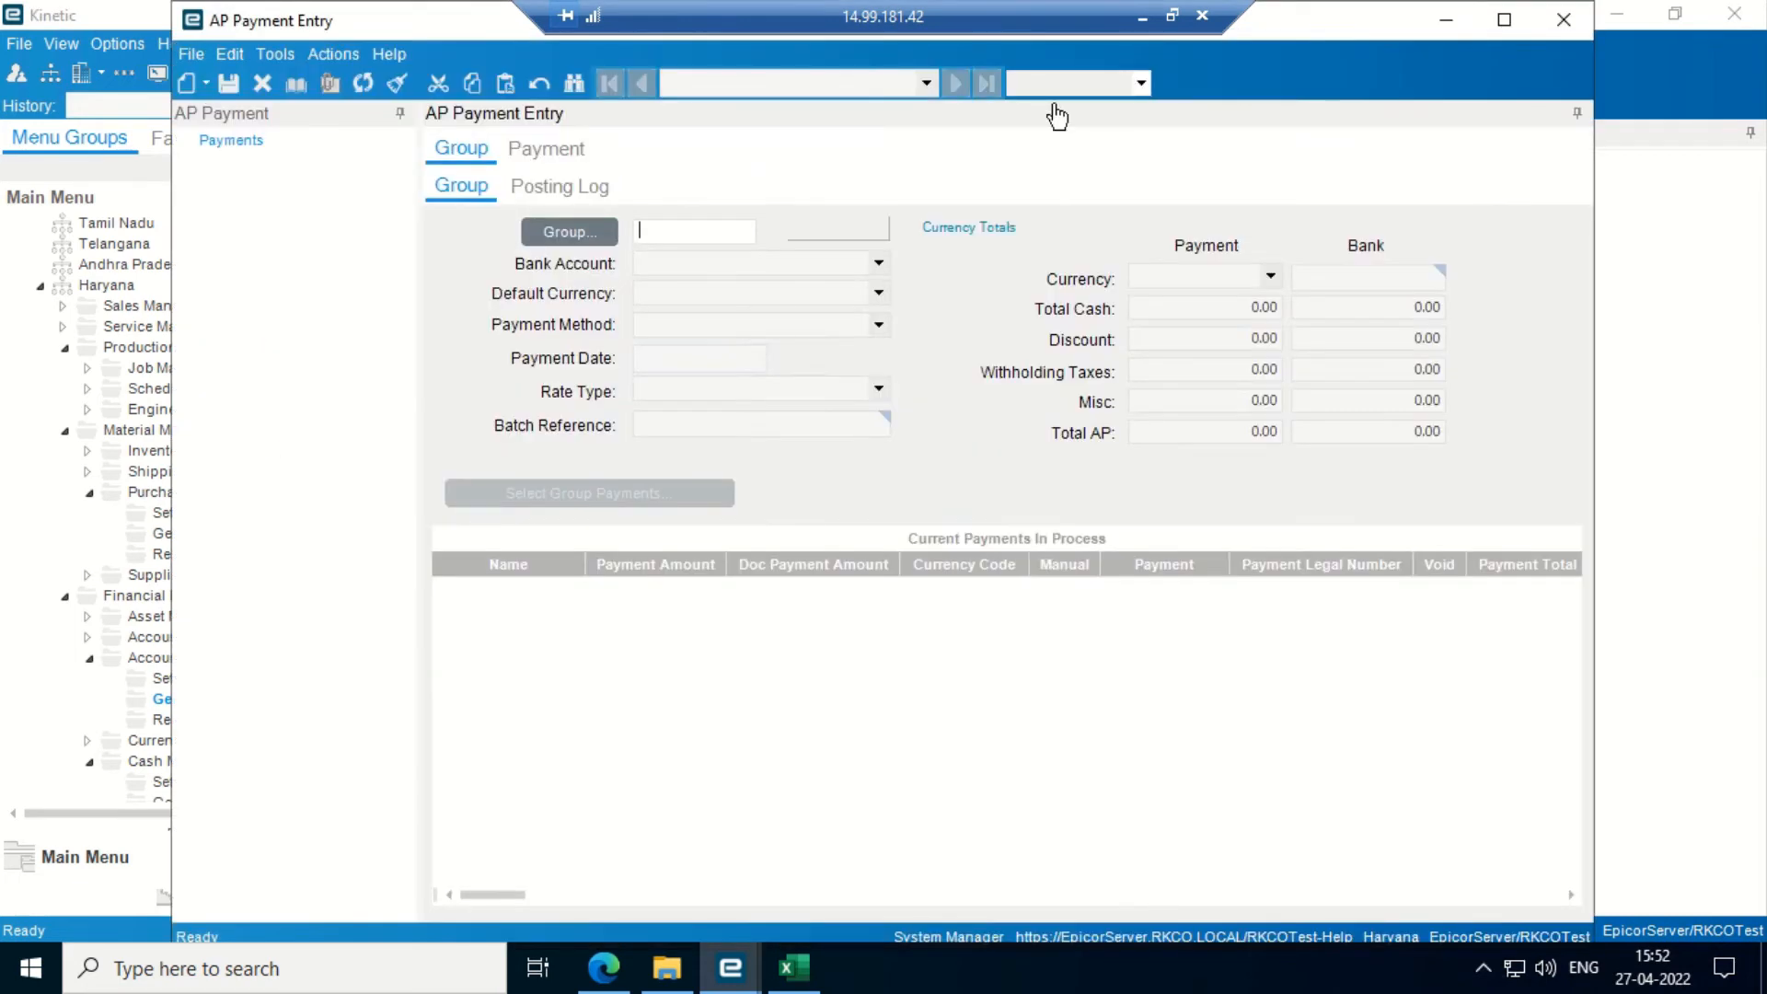
left_click(1504, 19)
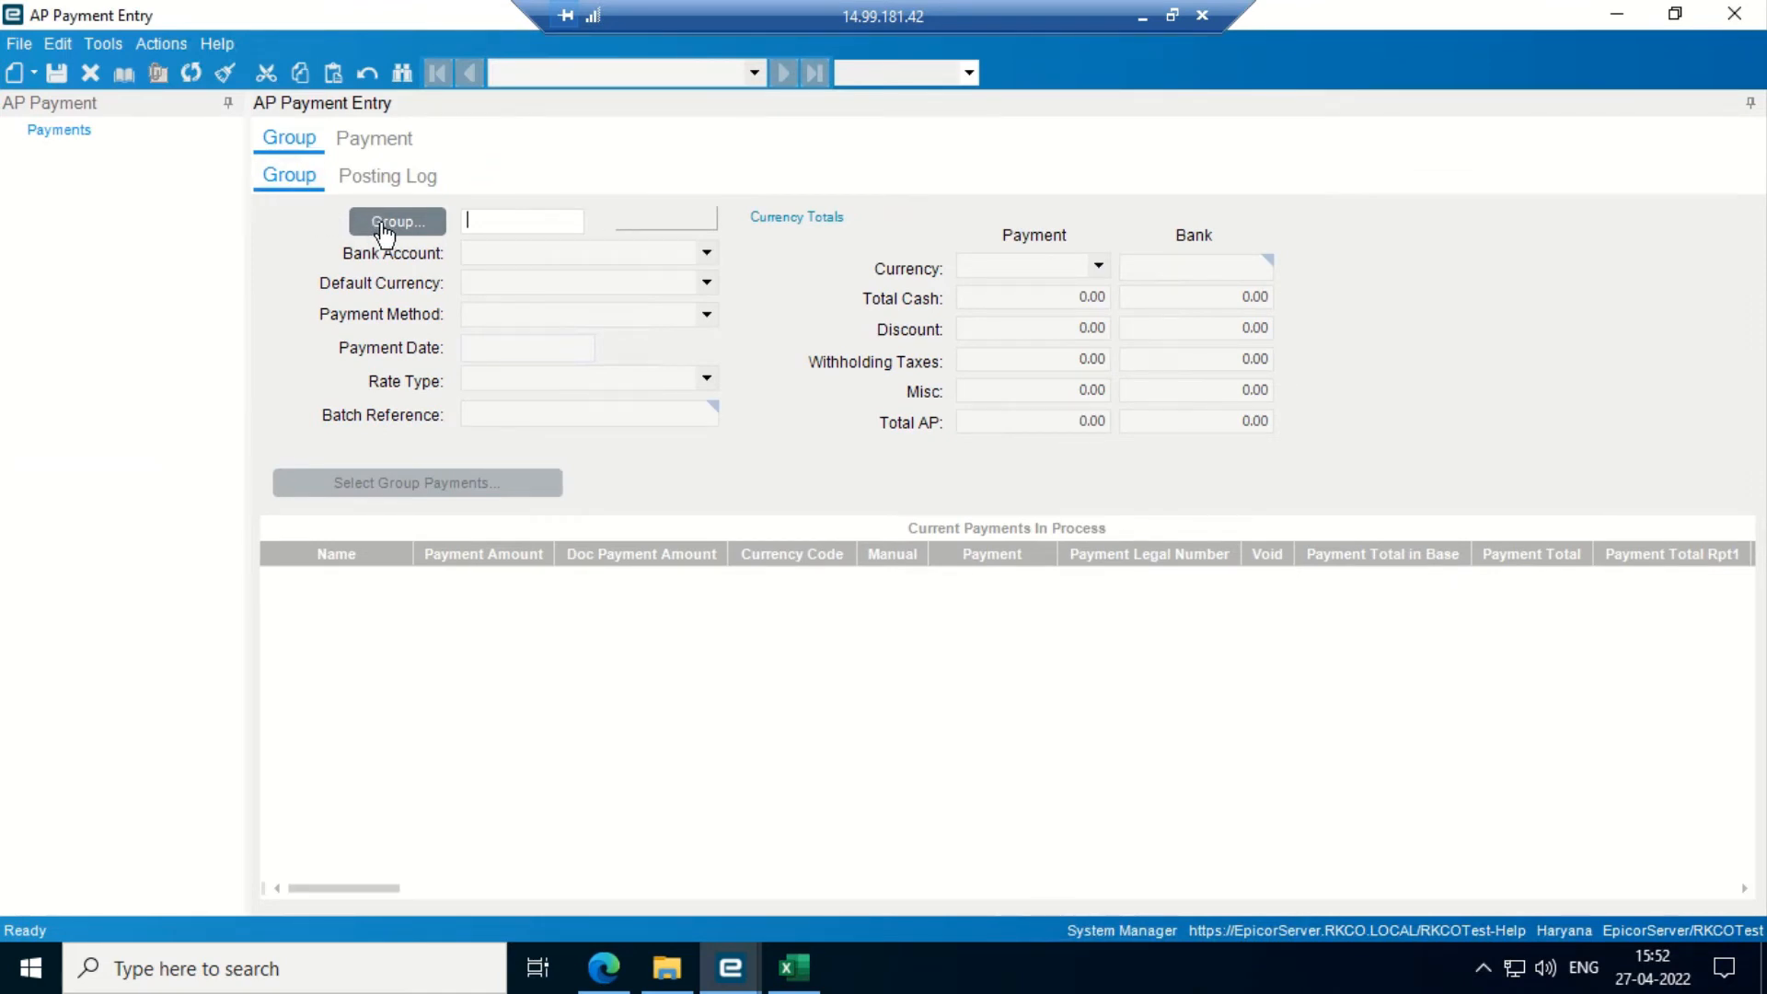
- Create payment group 'pre pay' on the AXIS BANK account and save it
type("pre pay")
key("Tab")
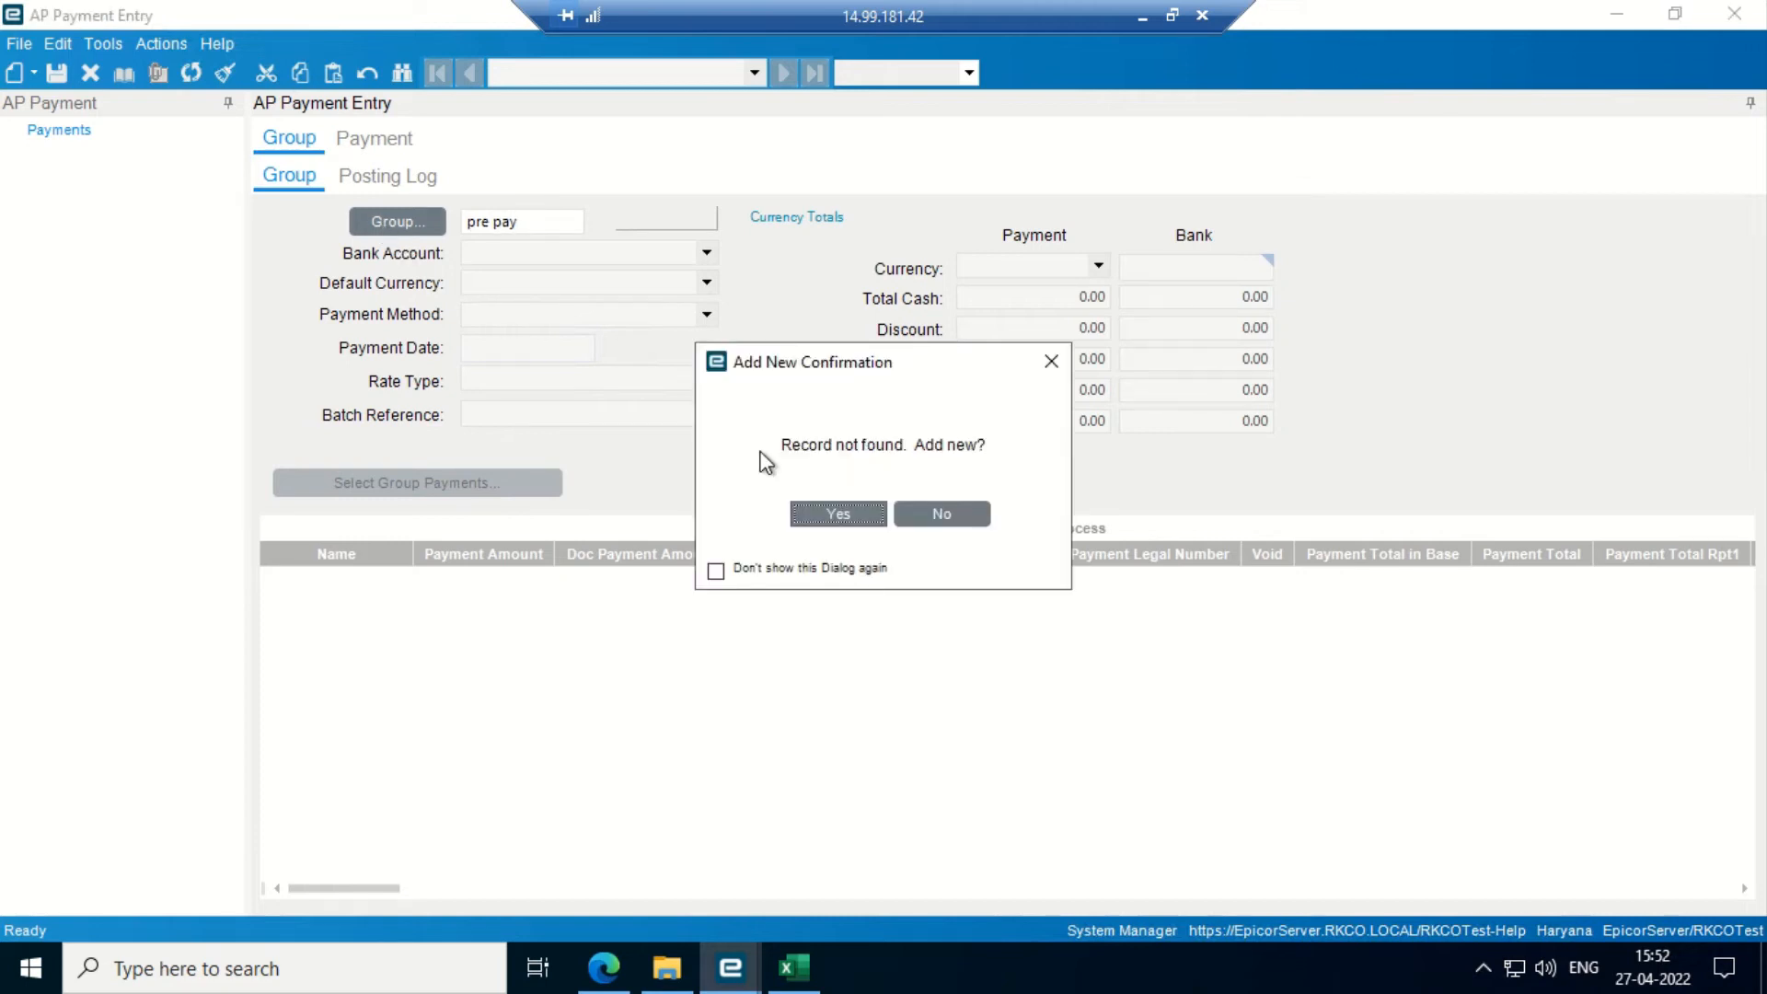
left_click(863, 513)
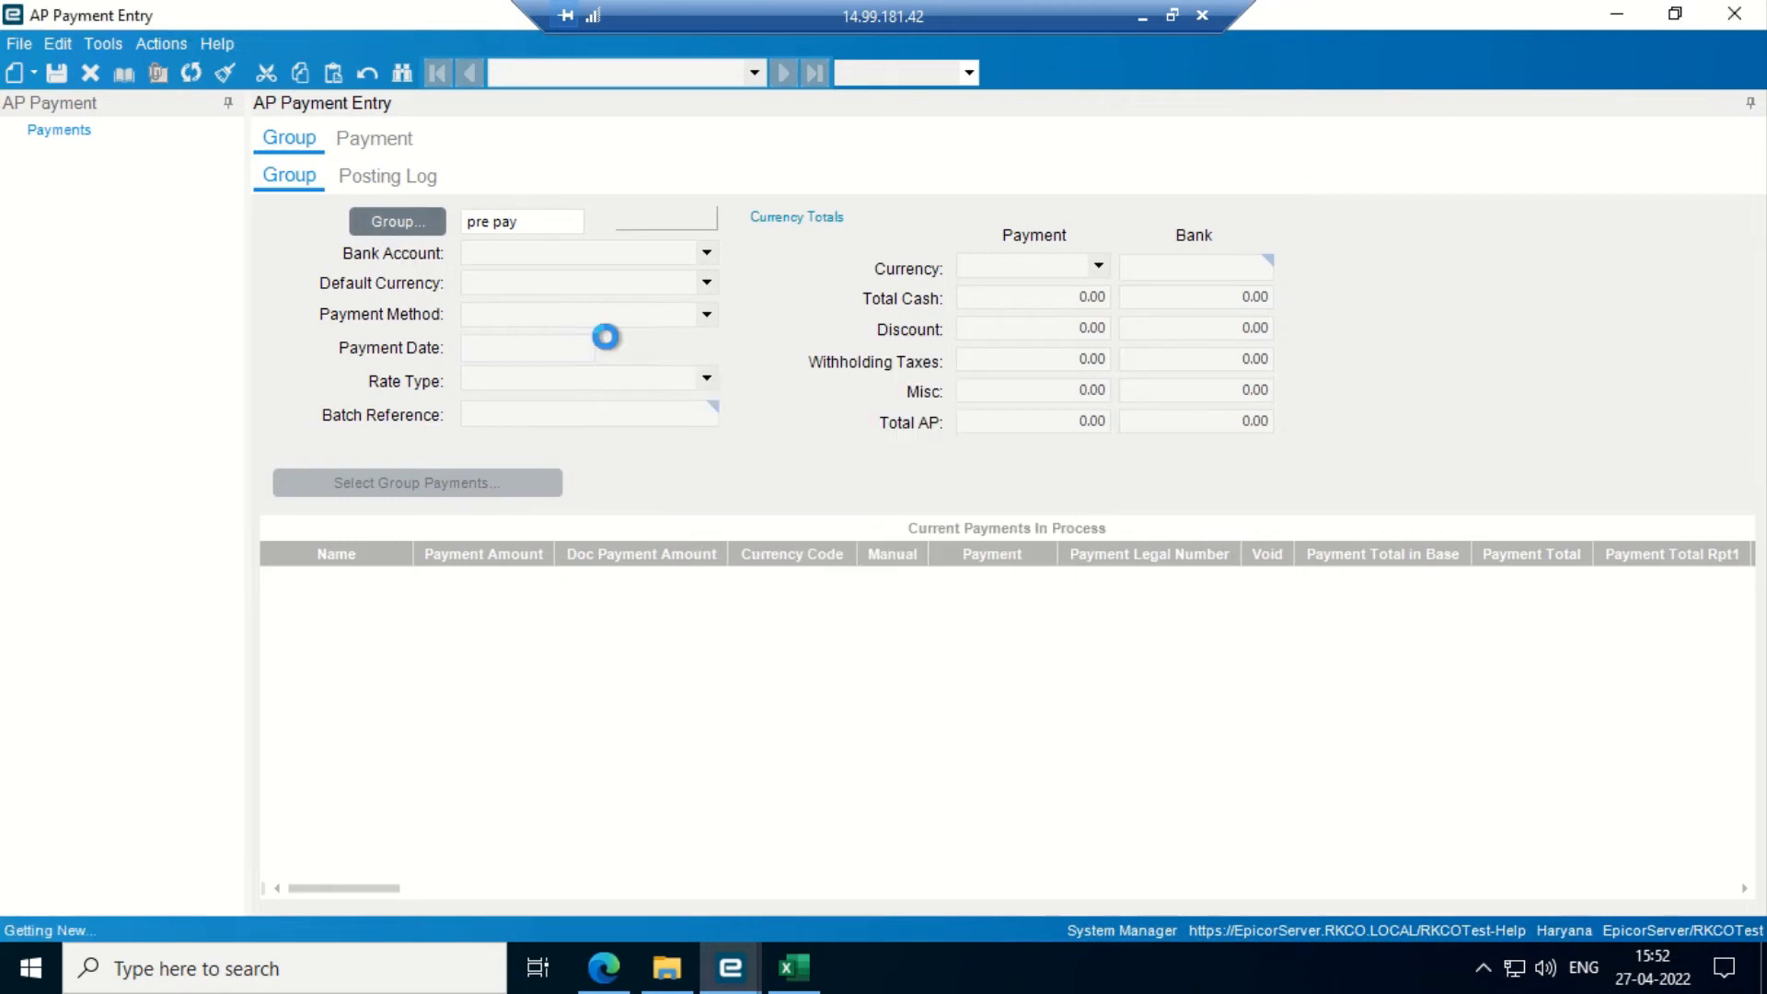
left_click(705, 252)
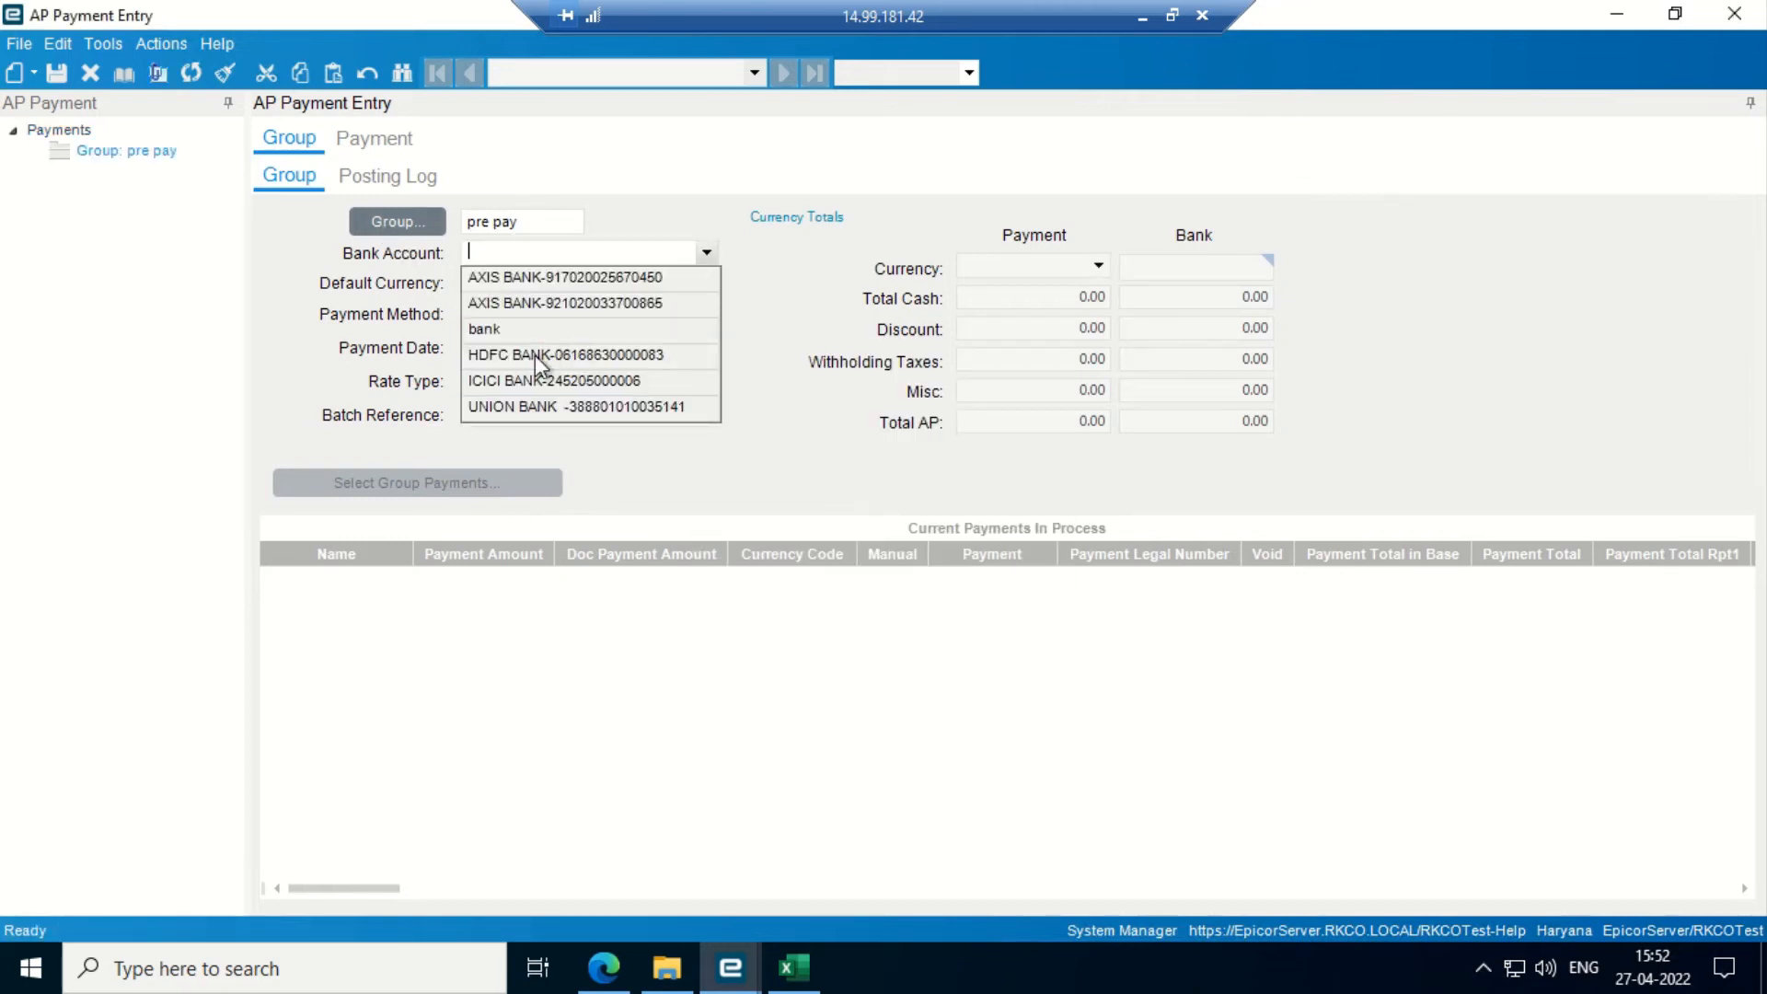
left_click(633, 299)
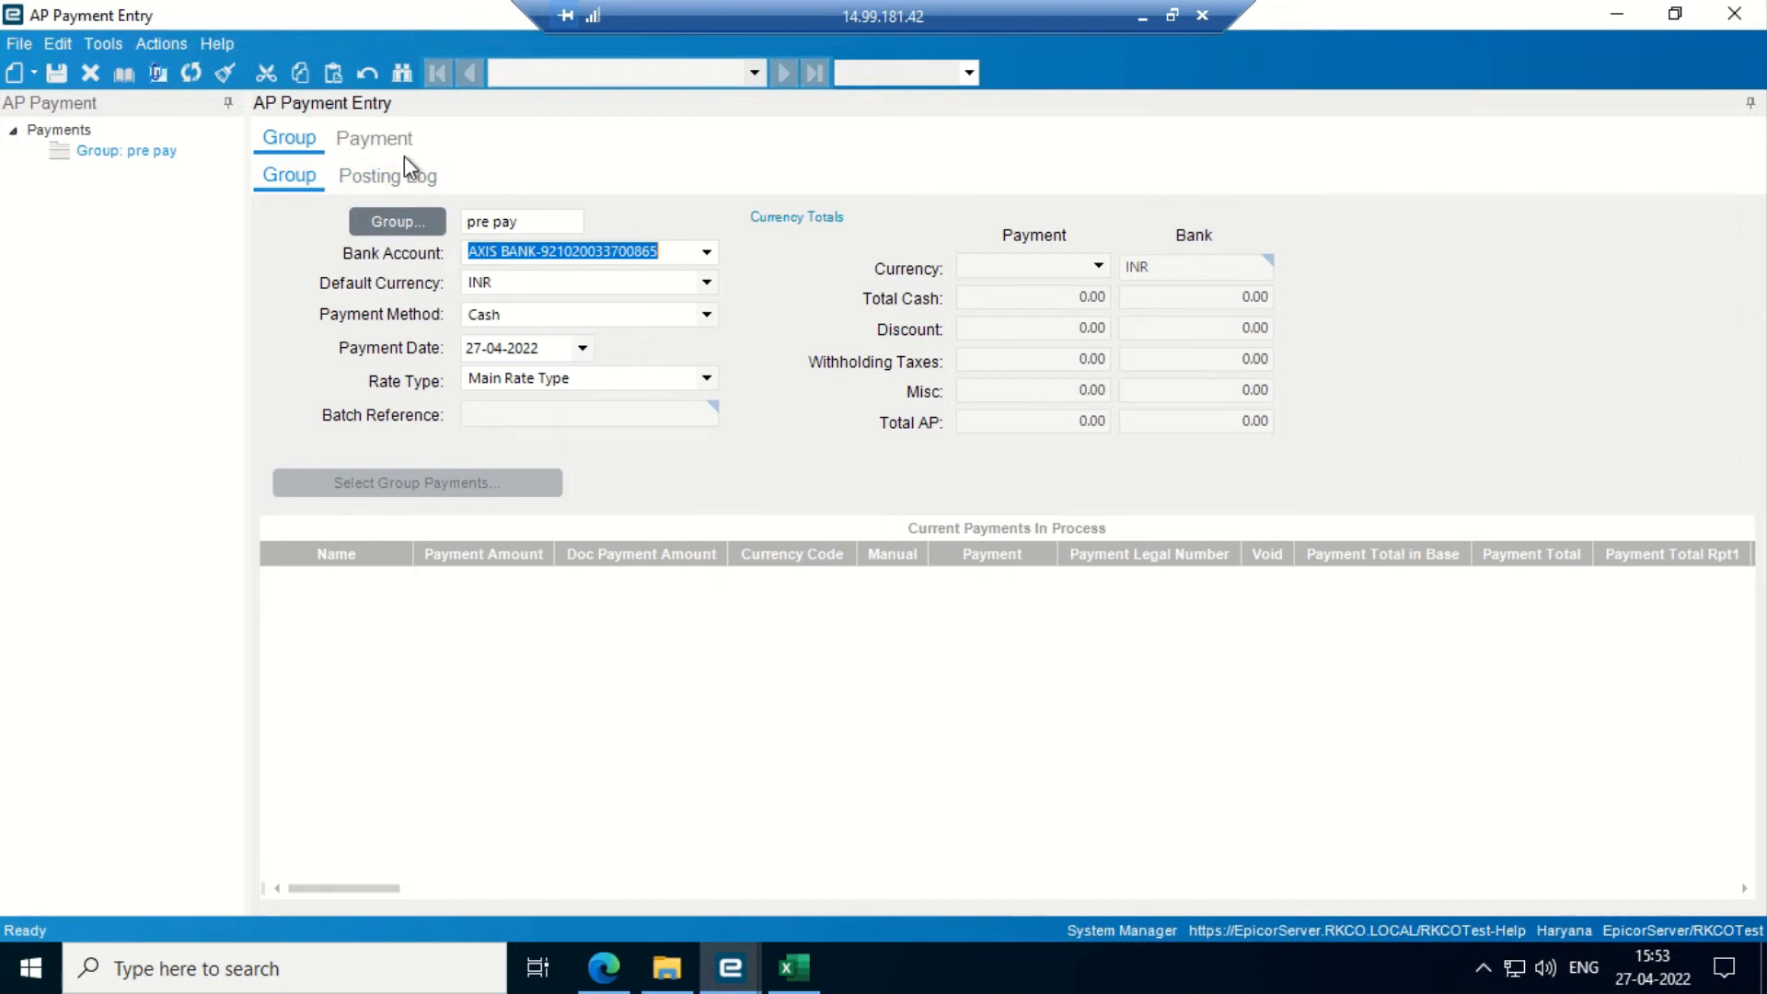
left_click(57, 70)
- Add a new payment in the group for supplier B.R CRANE
left_click(368, 145)
left_click(34, 73)
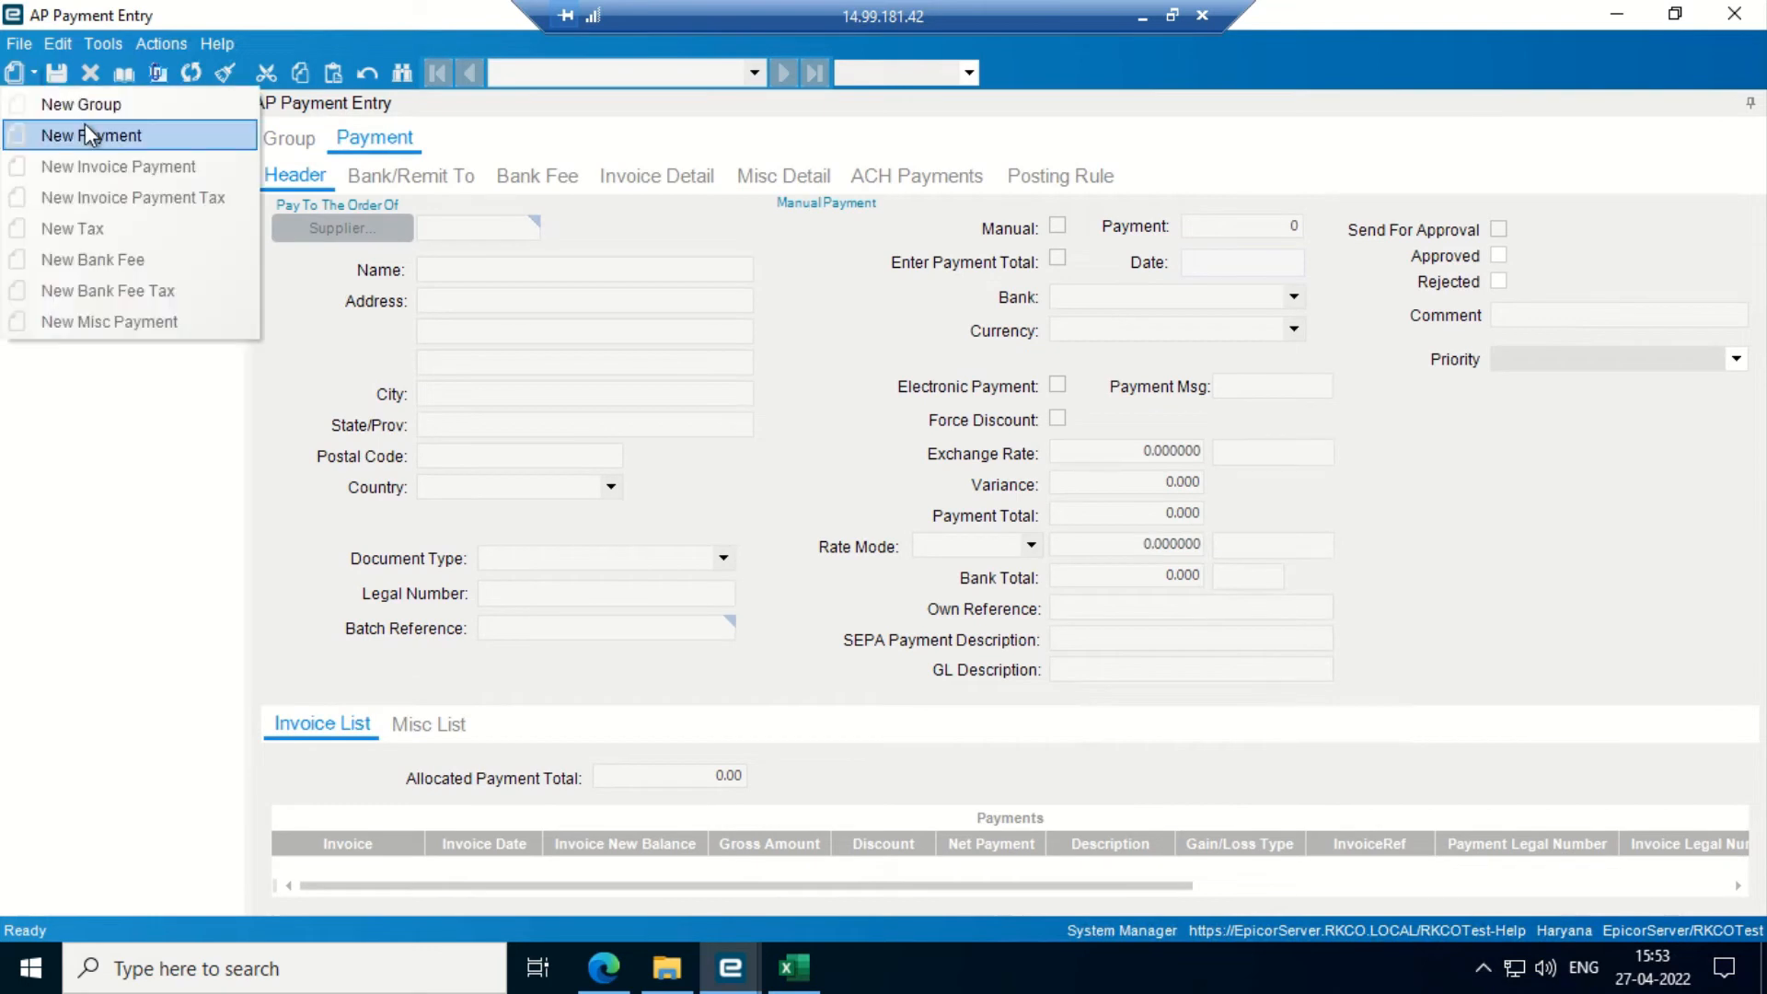
left_click(102, 144)
left_click(366, 237)
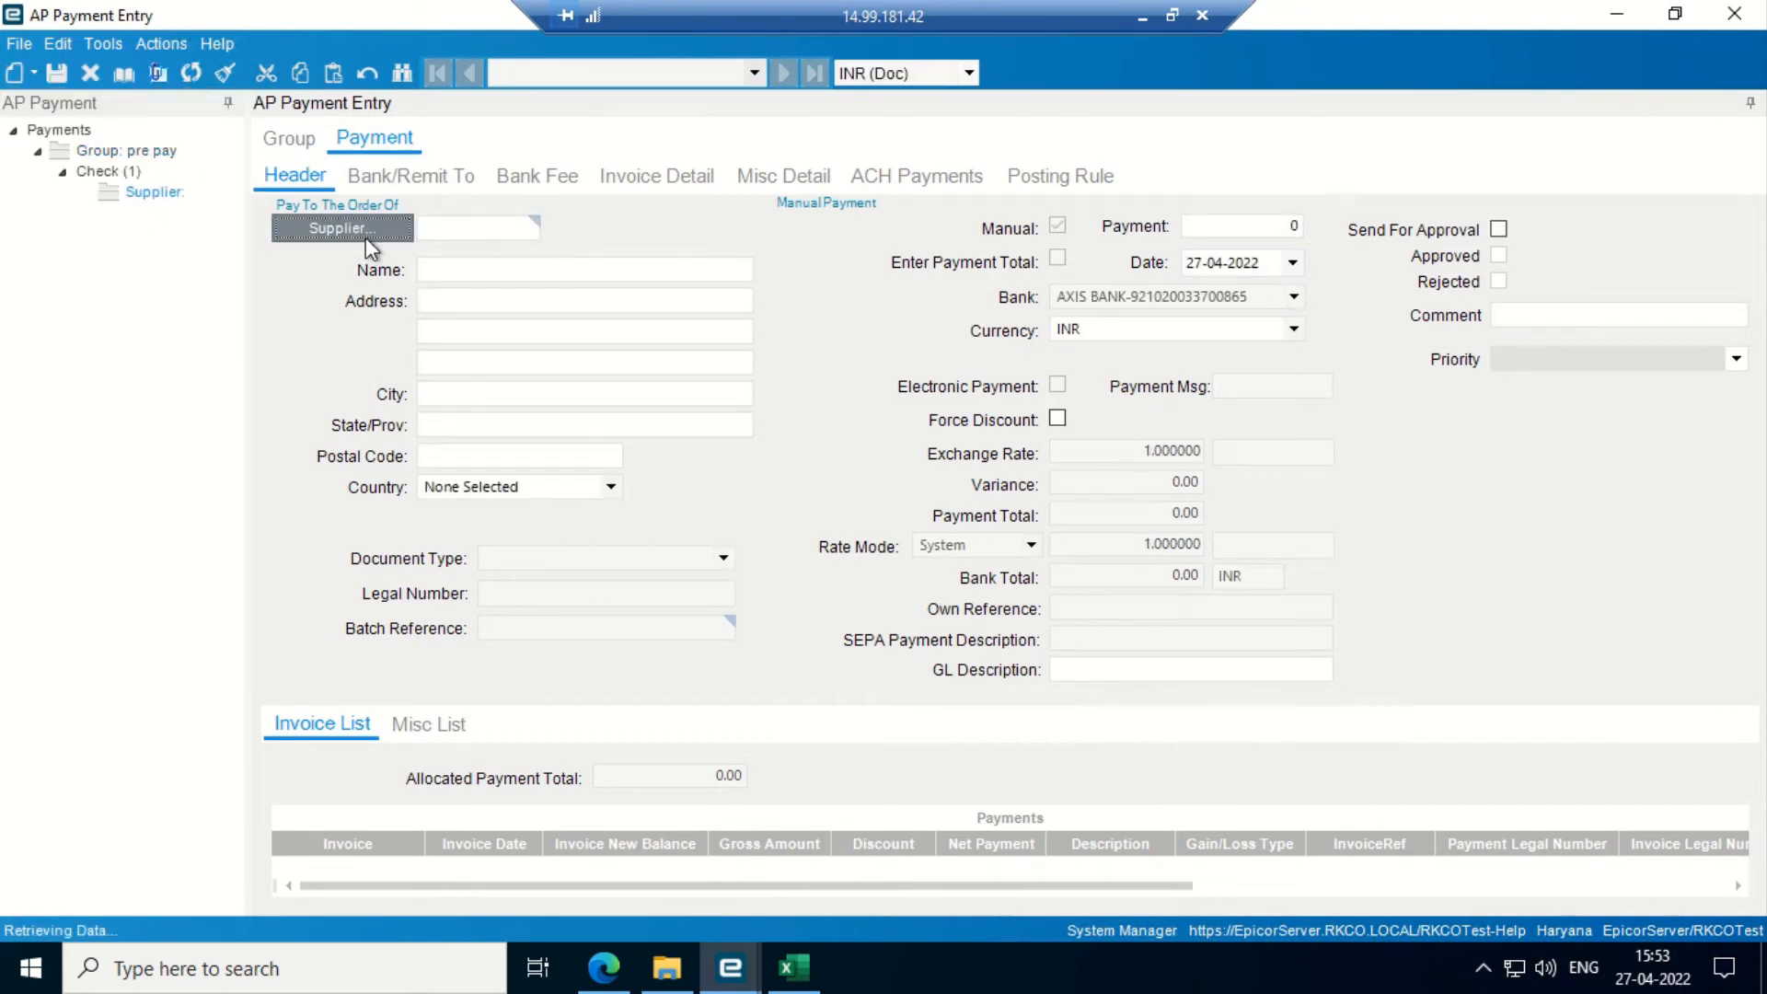
left_click(1157, 170)
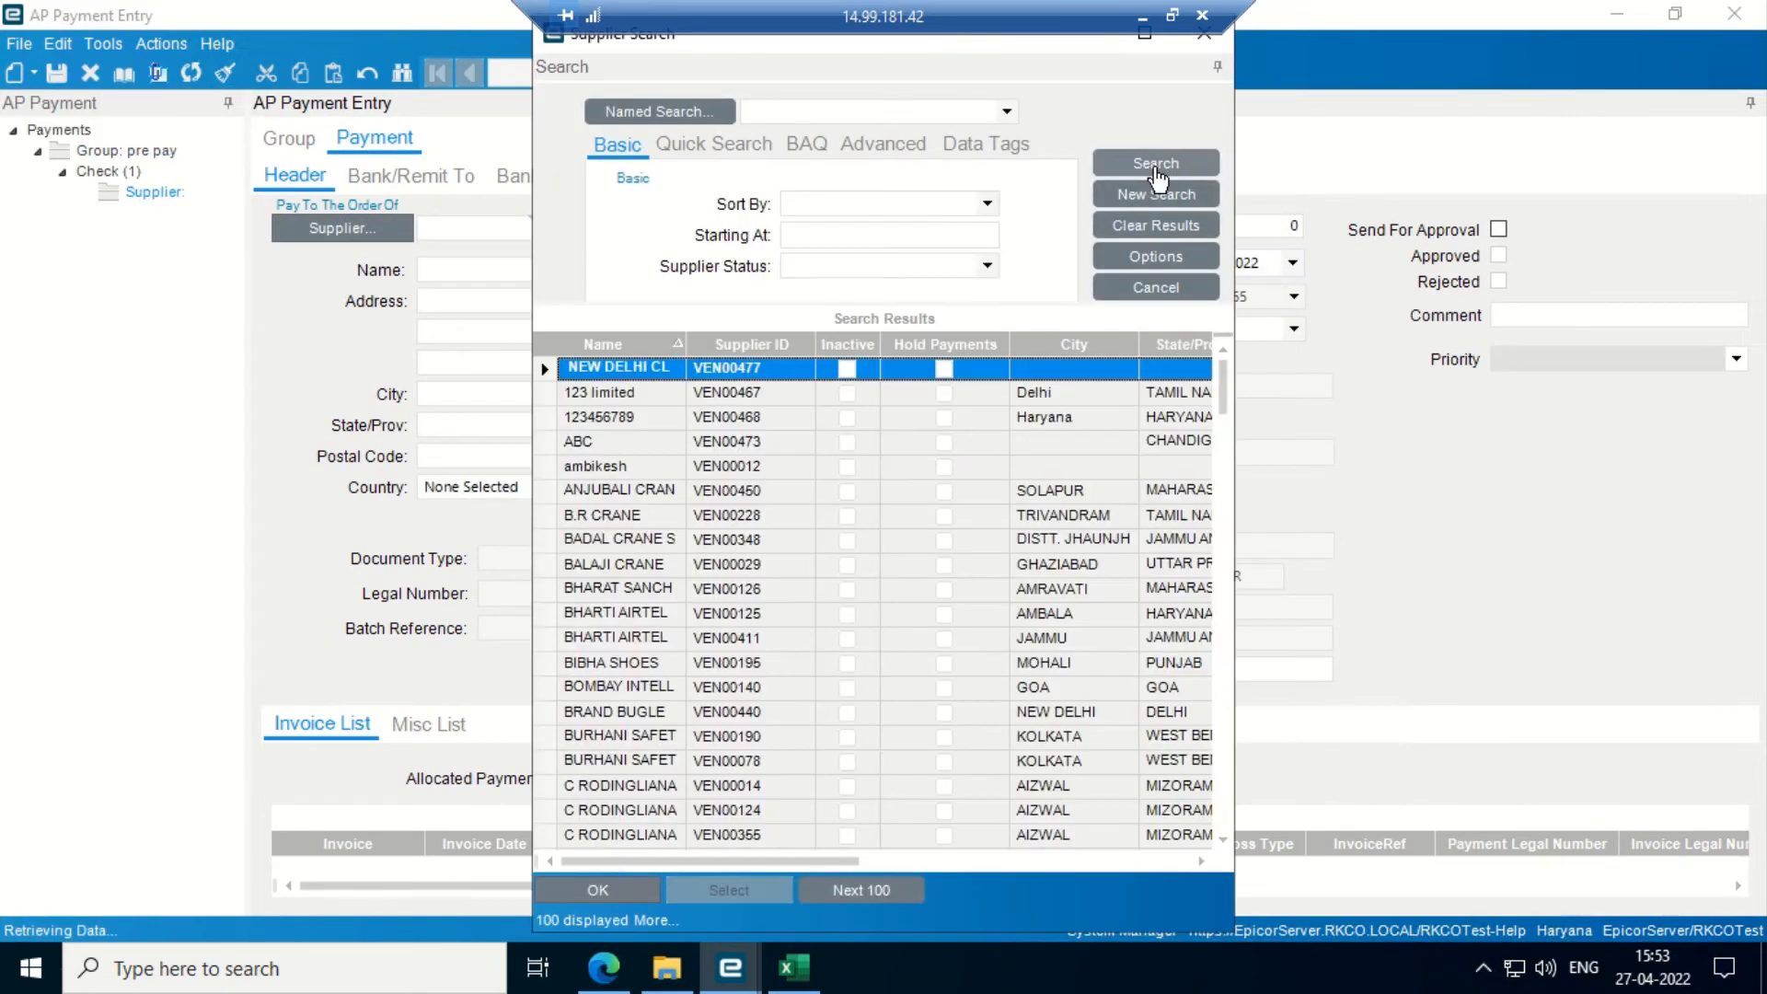
key("Down")
key("Down")
key("Down")
key("Down")
key("Down")
key("Down")
key("Down")
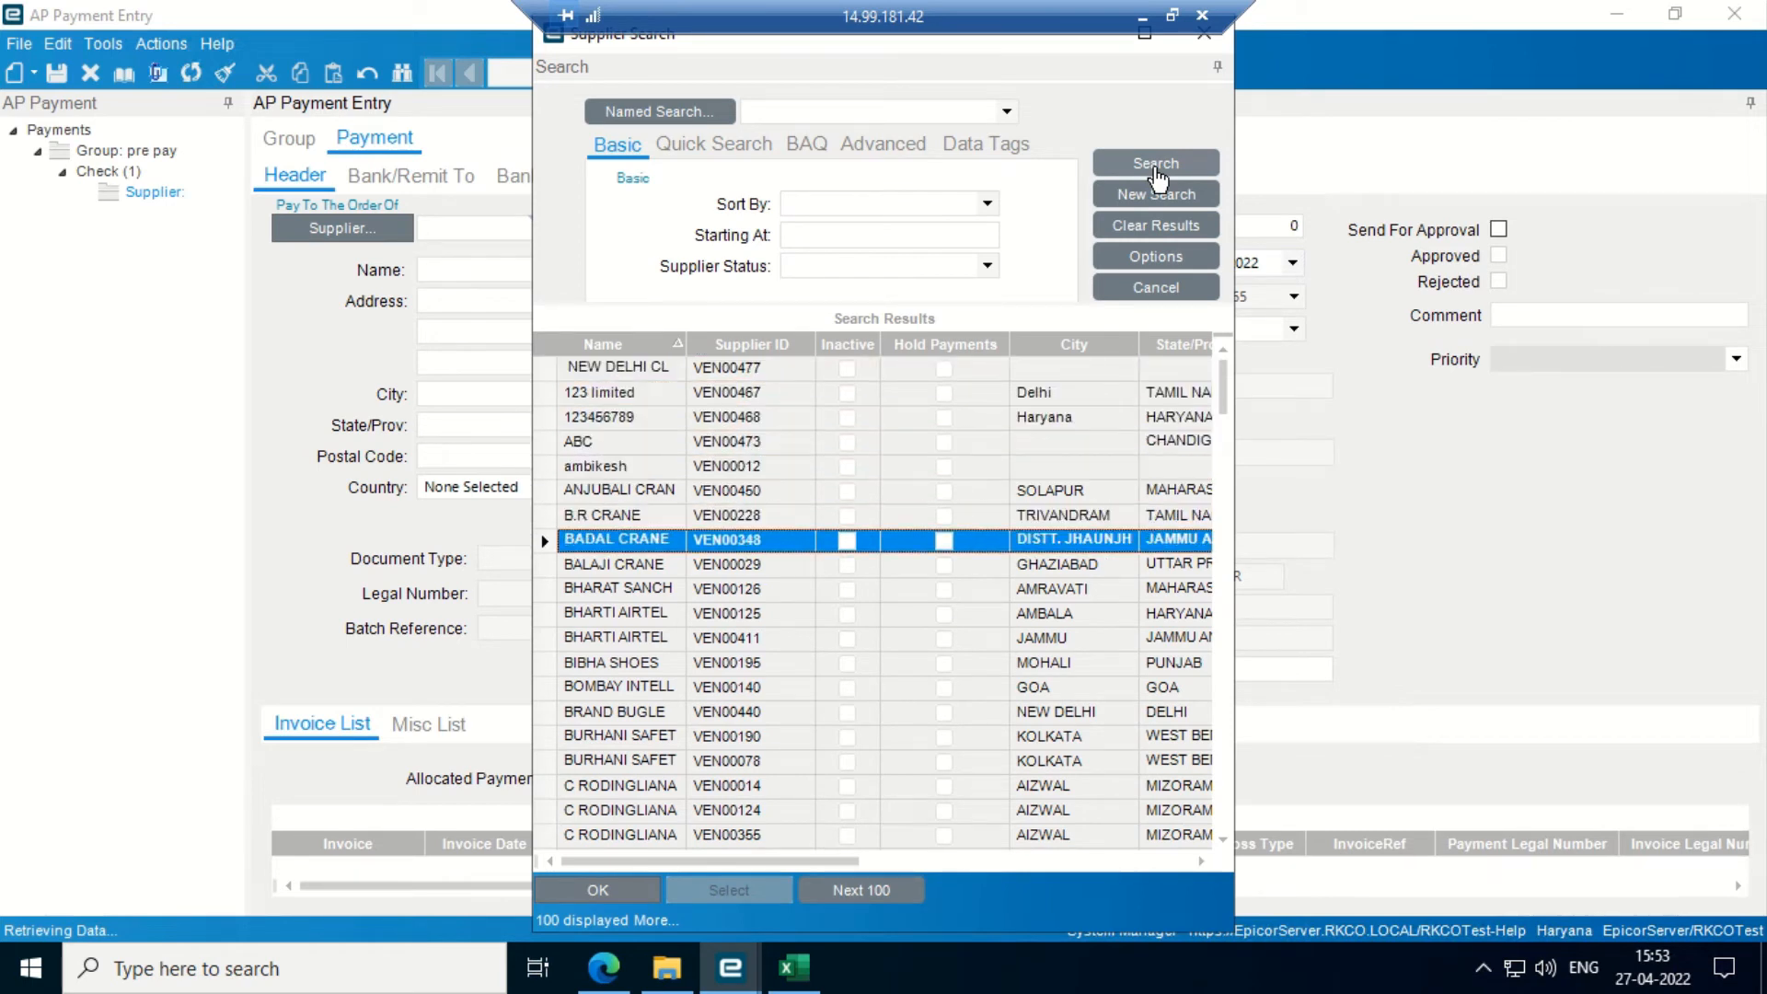
key("Up")
key("Return")
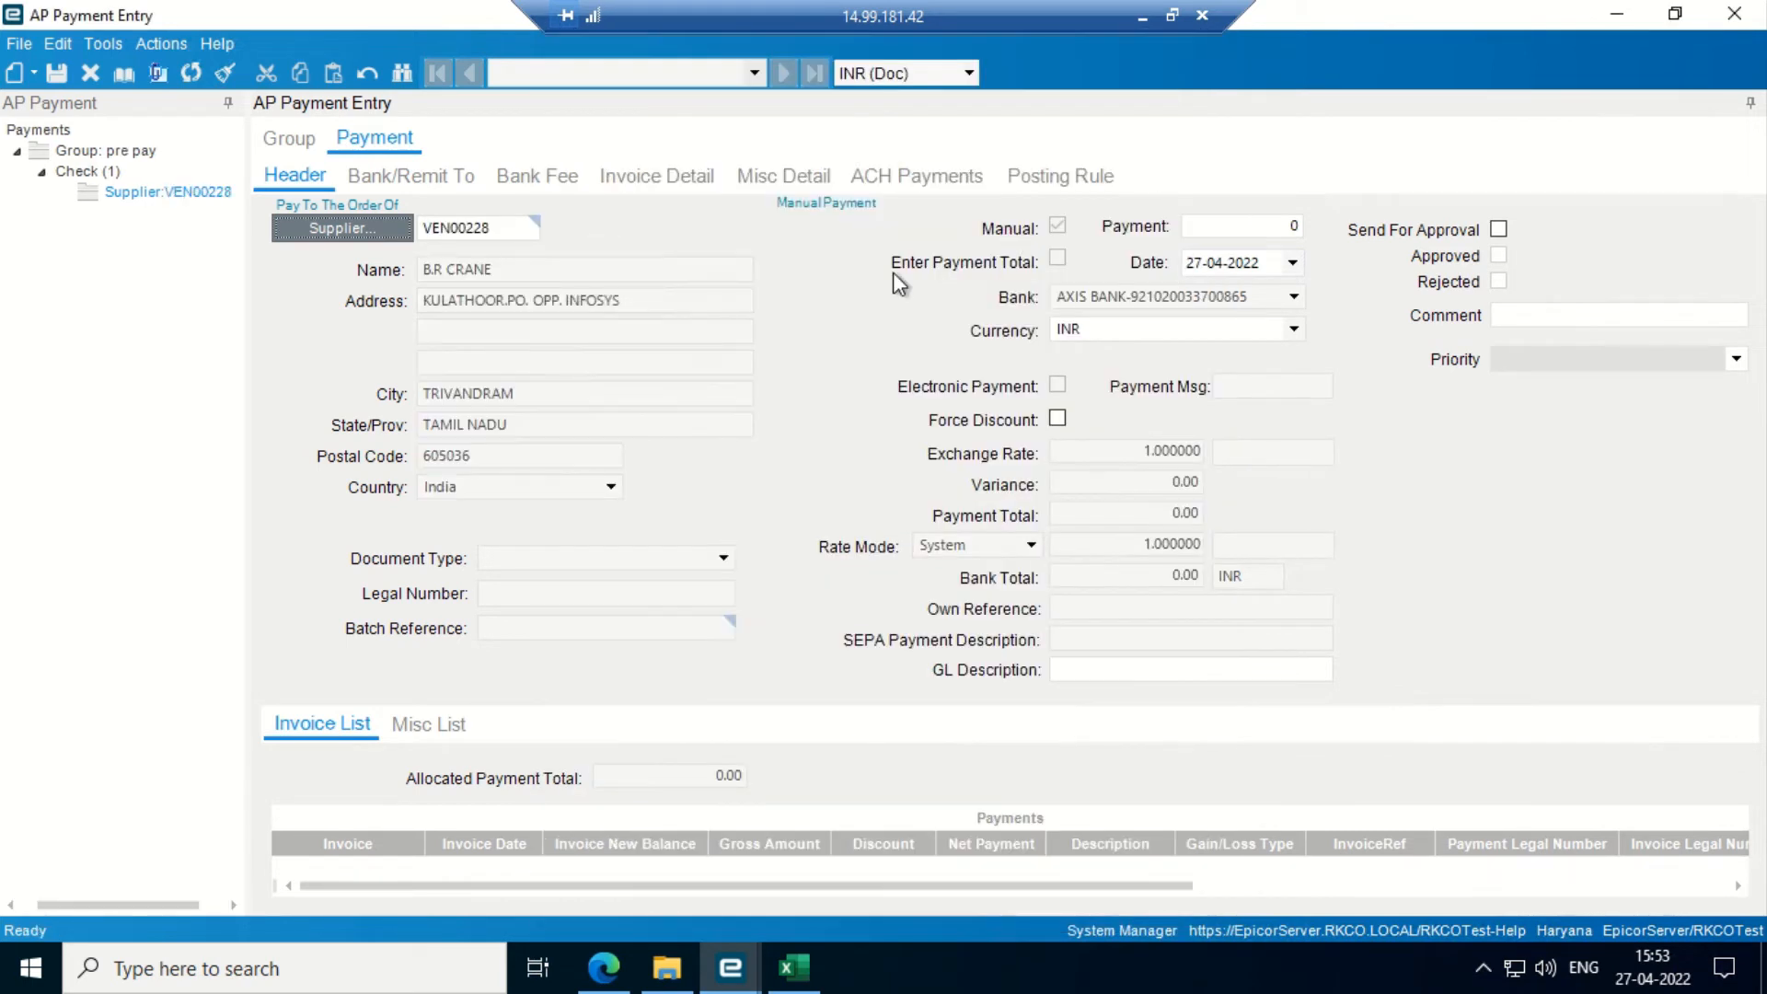
- Enter a payment of 10 dated 27-04-2022, save, and dismiss the missing site error
left_click(1260, 227)
type("10")
key("Tab")
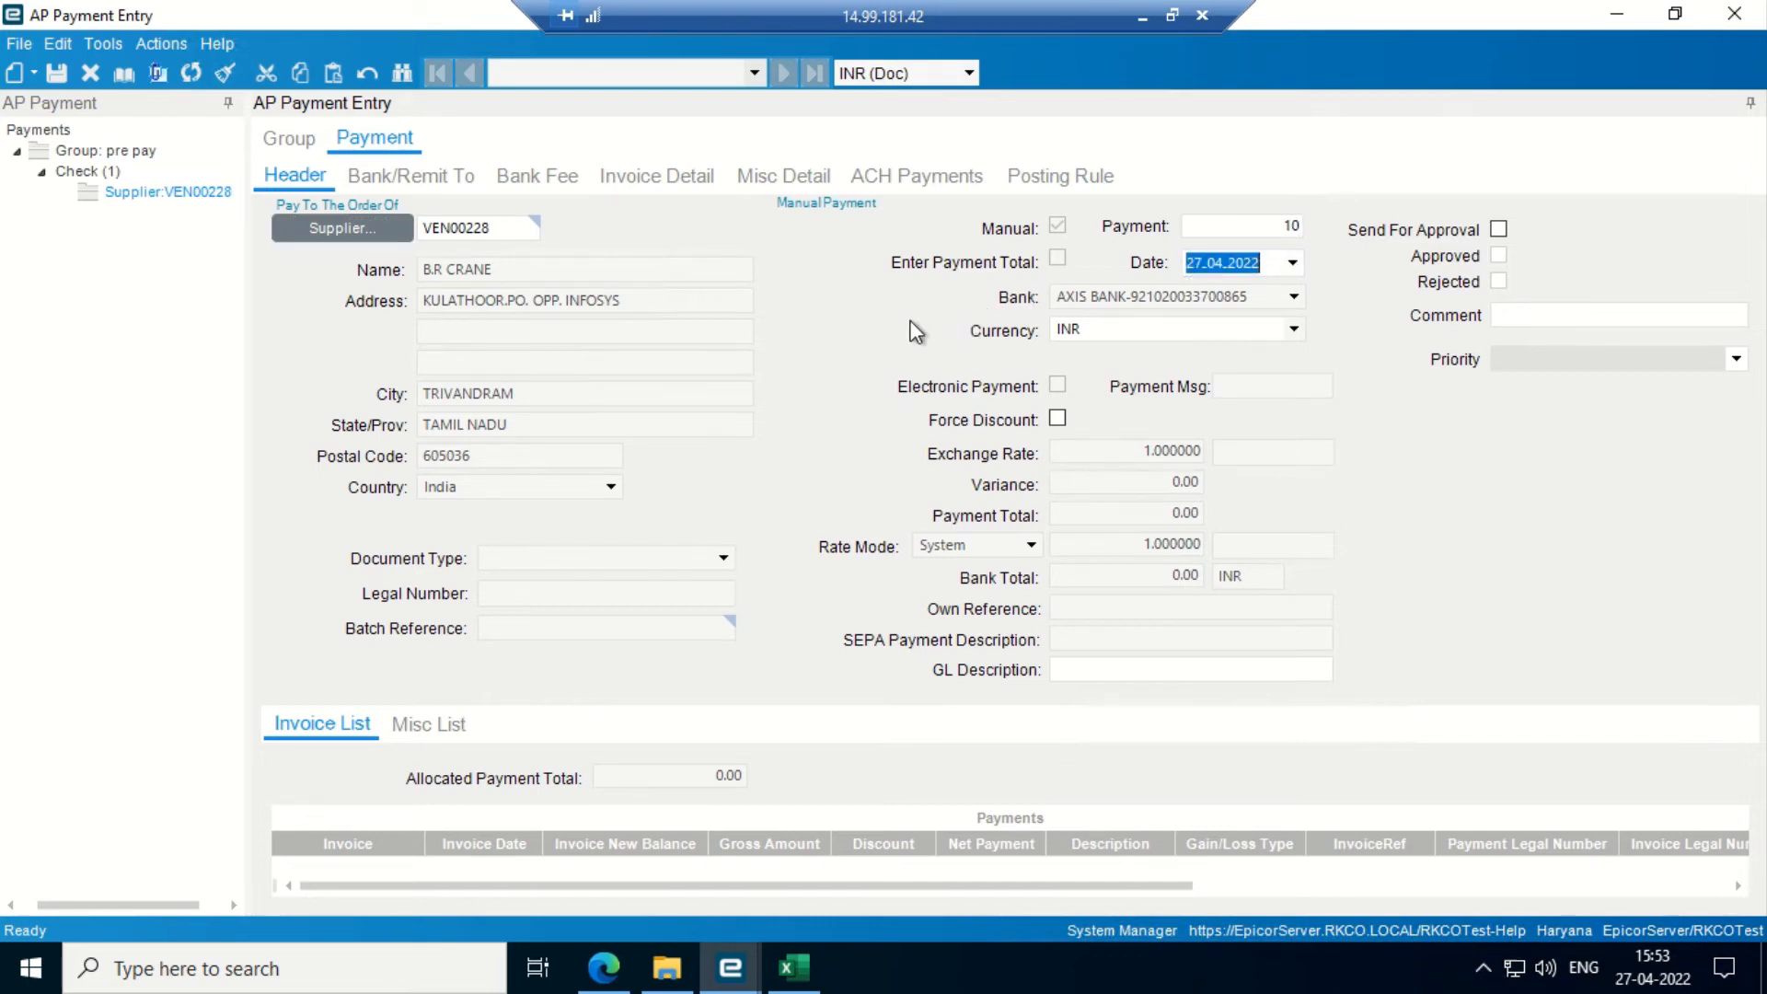
key("Tab")
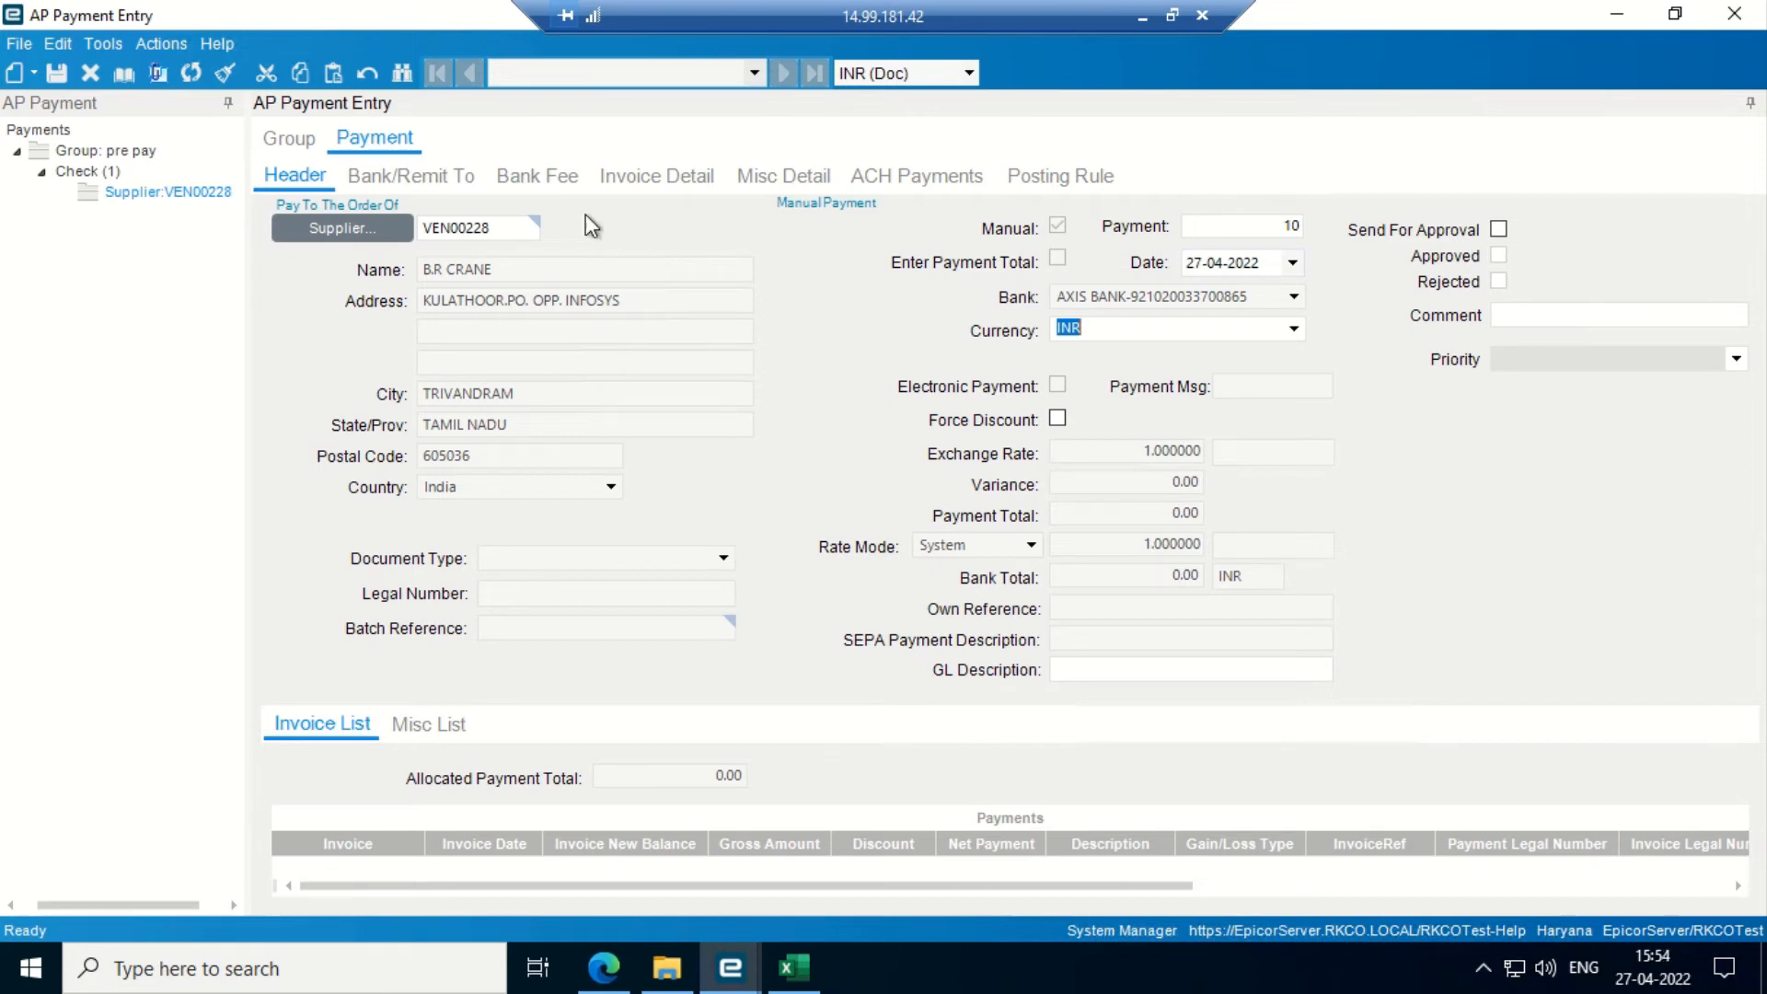
left_click(57, 74)
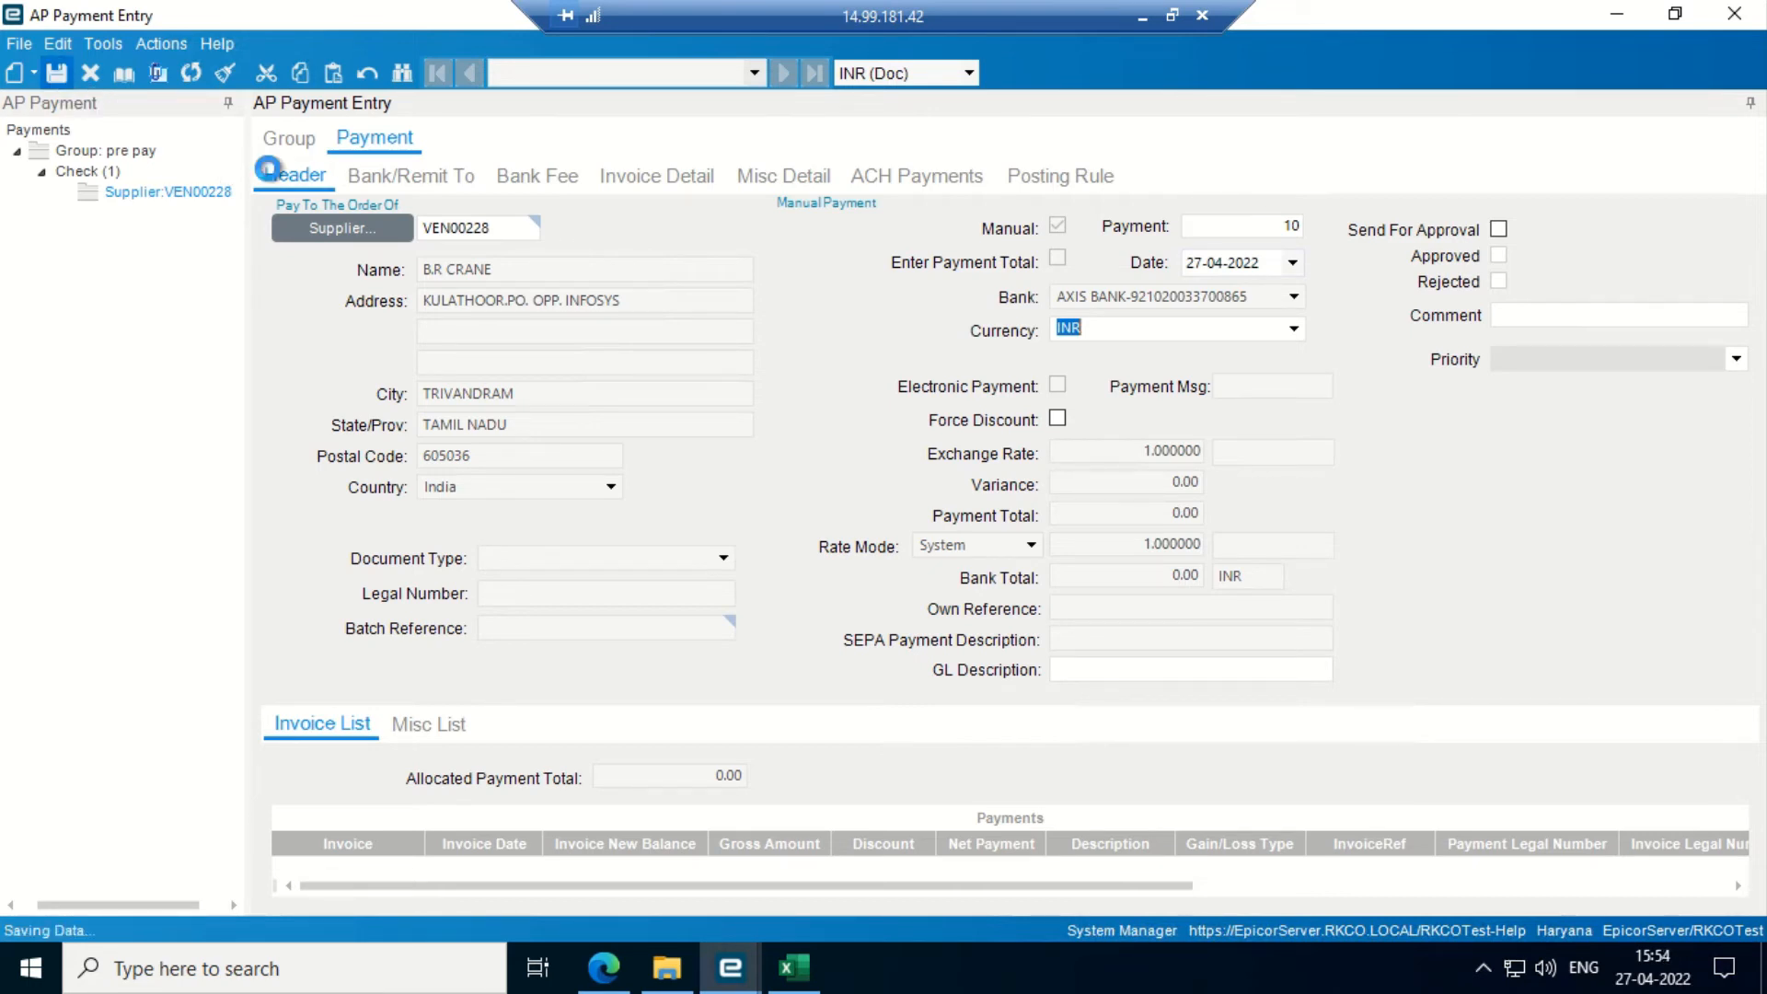
left_click(854, 560)
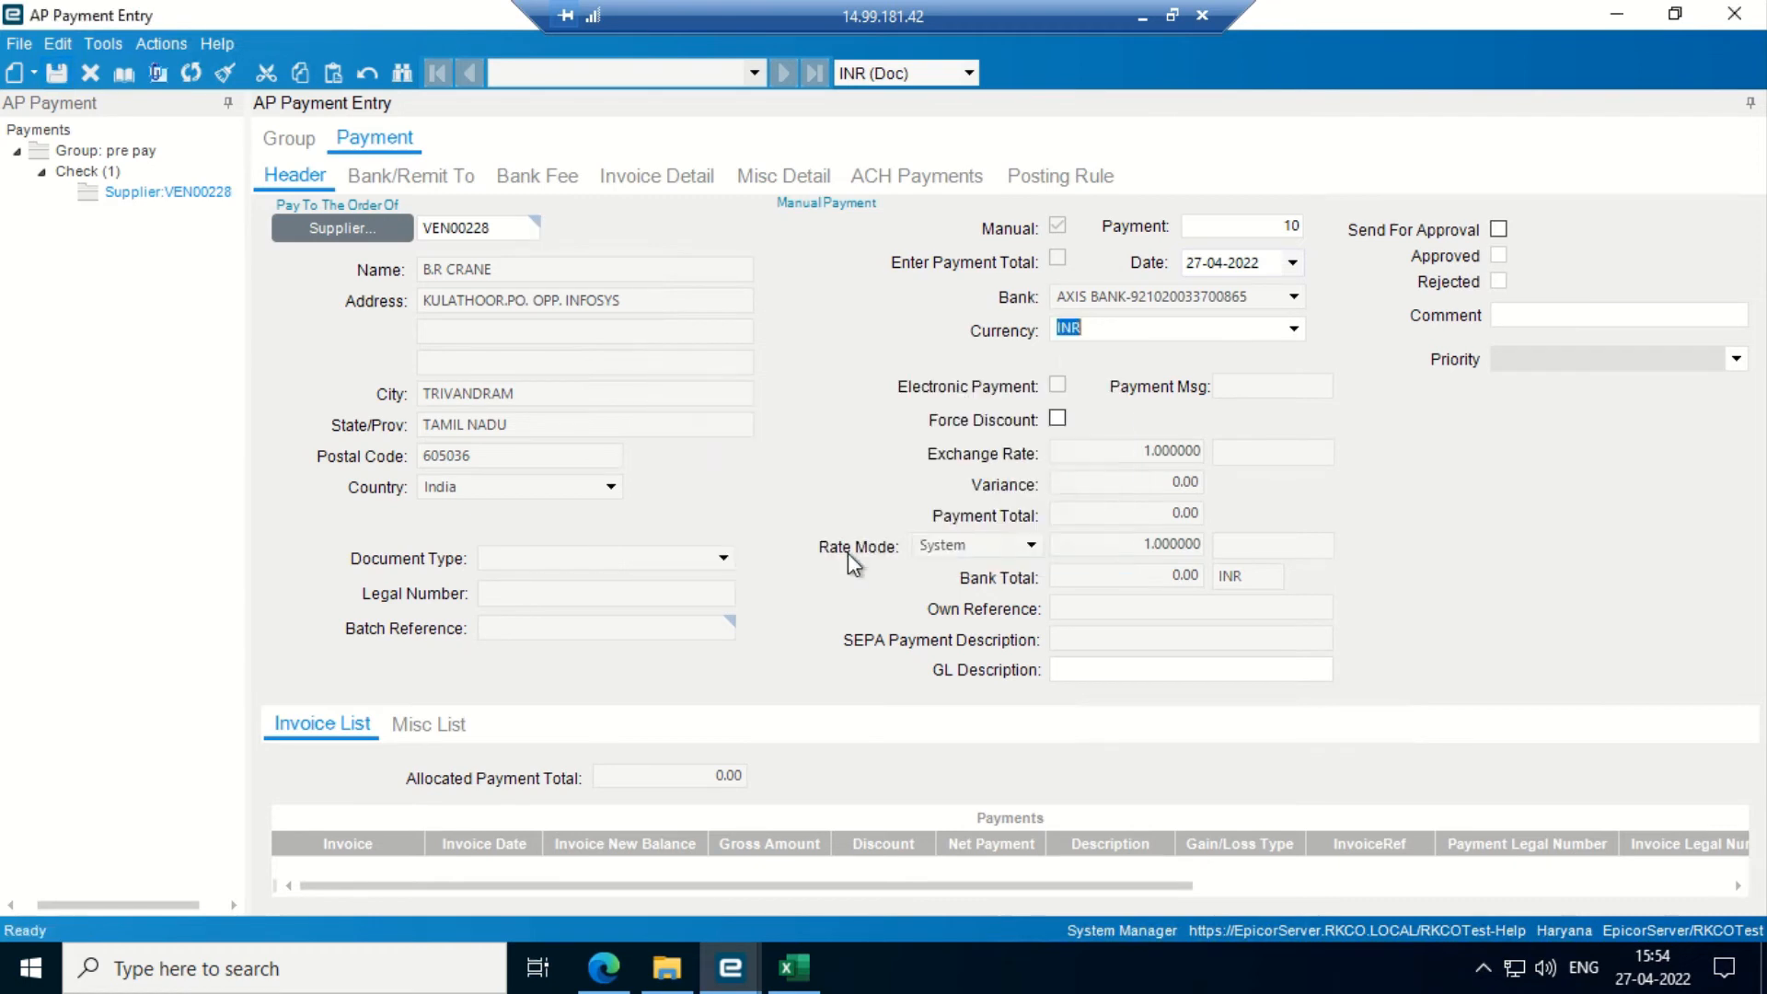
- Save a posting rule: site Andhra Pradesh, location AHEMDABAD, unit R. K. & COMPANY, Work Order, first listed employee
left_click(1054, 177)
left_click(492, 250)
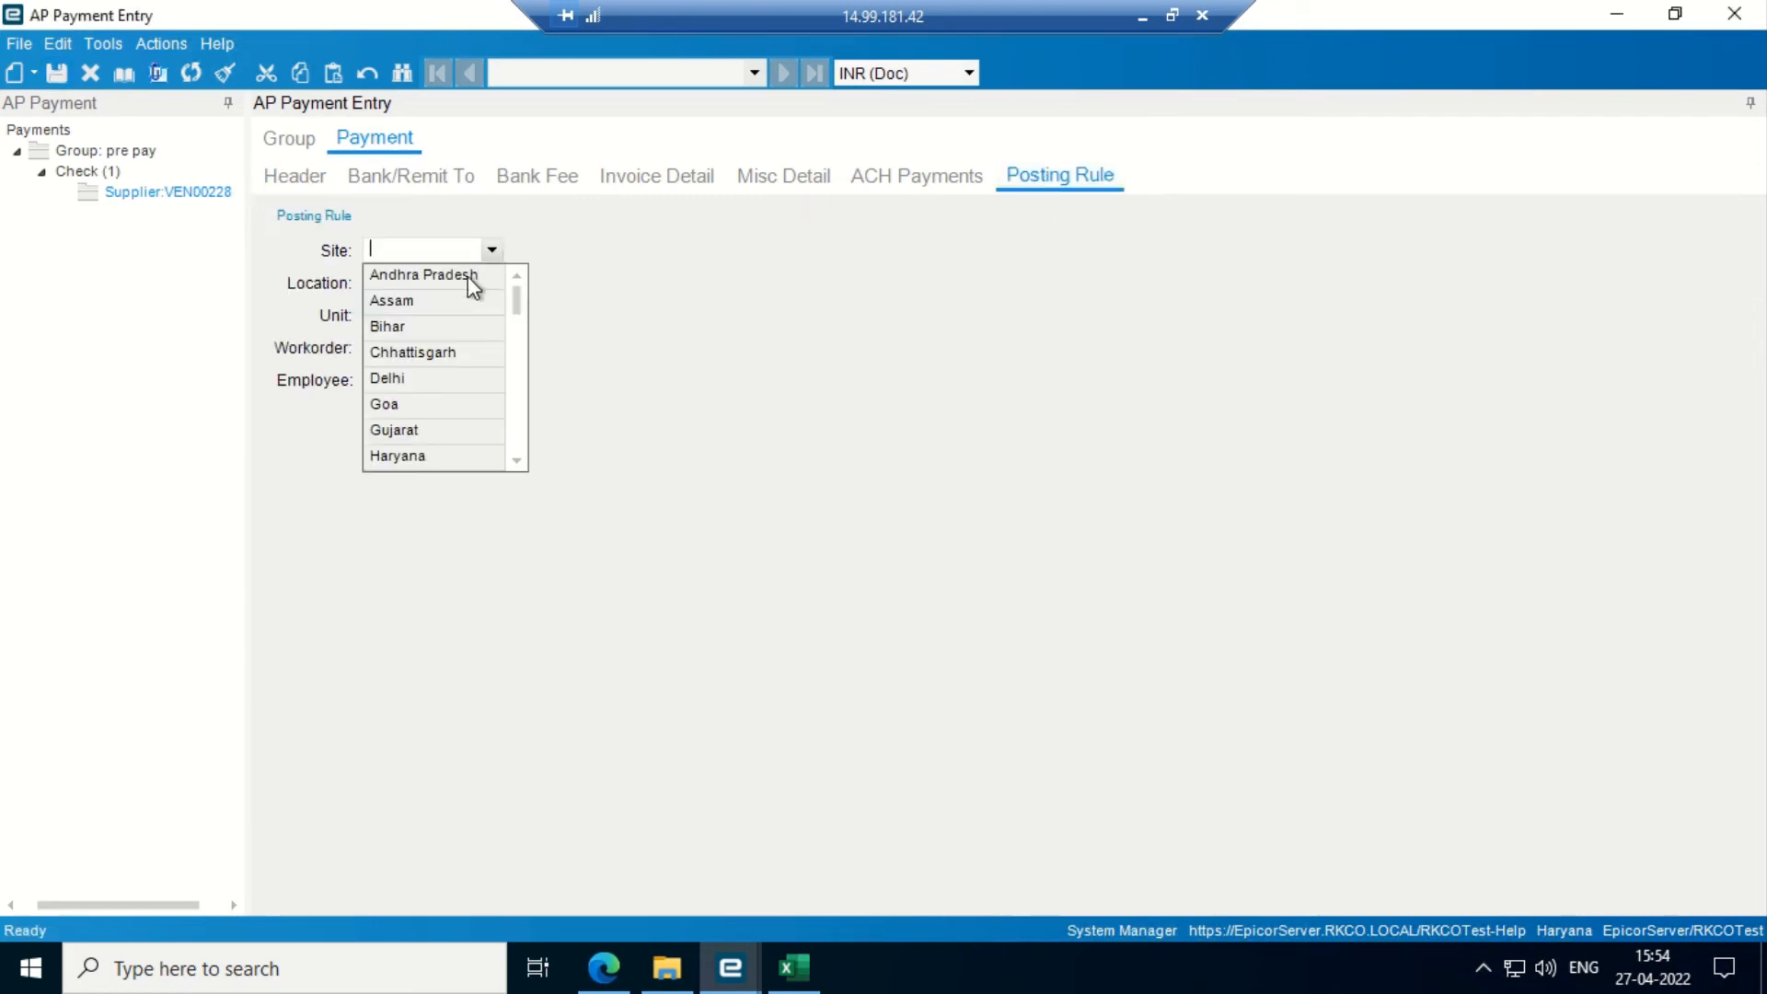
left_click(459, 276)
left_click(494, 284)
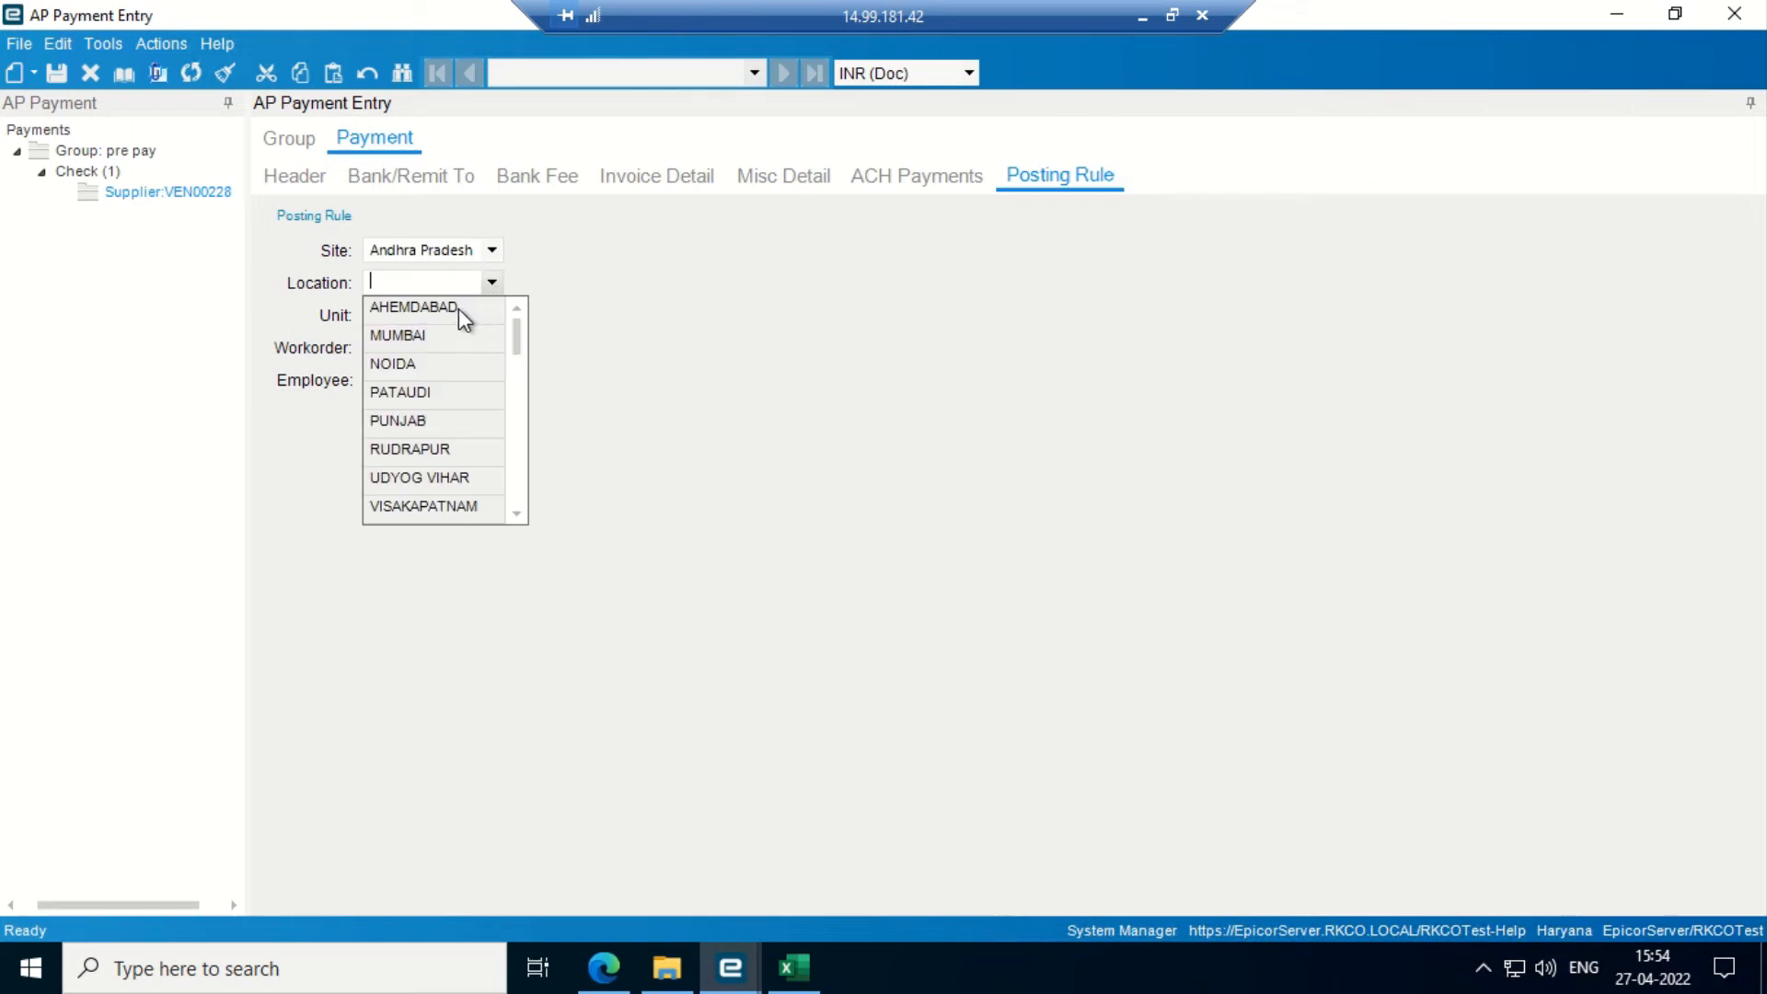
left_click(464, 306)
left_click(492, 315)
left_click(457, 341)
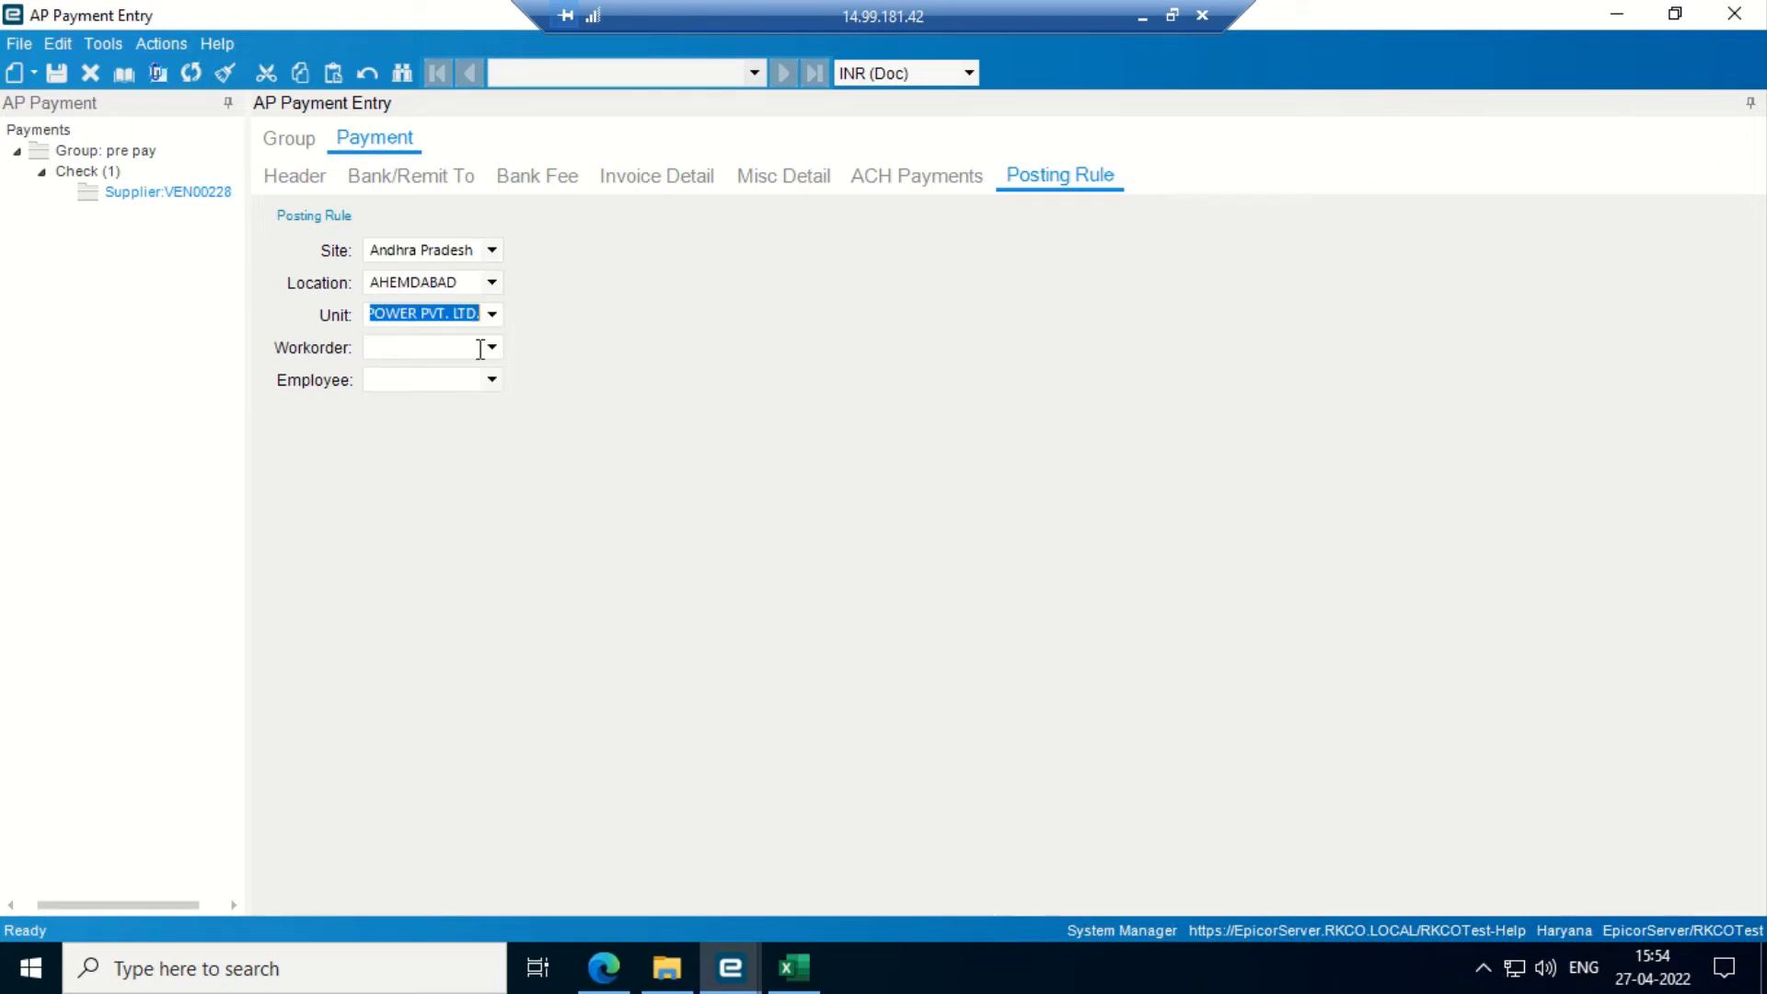
left_click(493, 346)
left_click(451, 369)
left_click(494, 381)
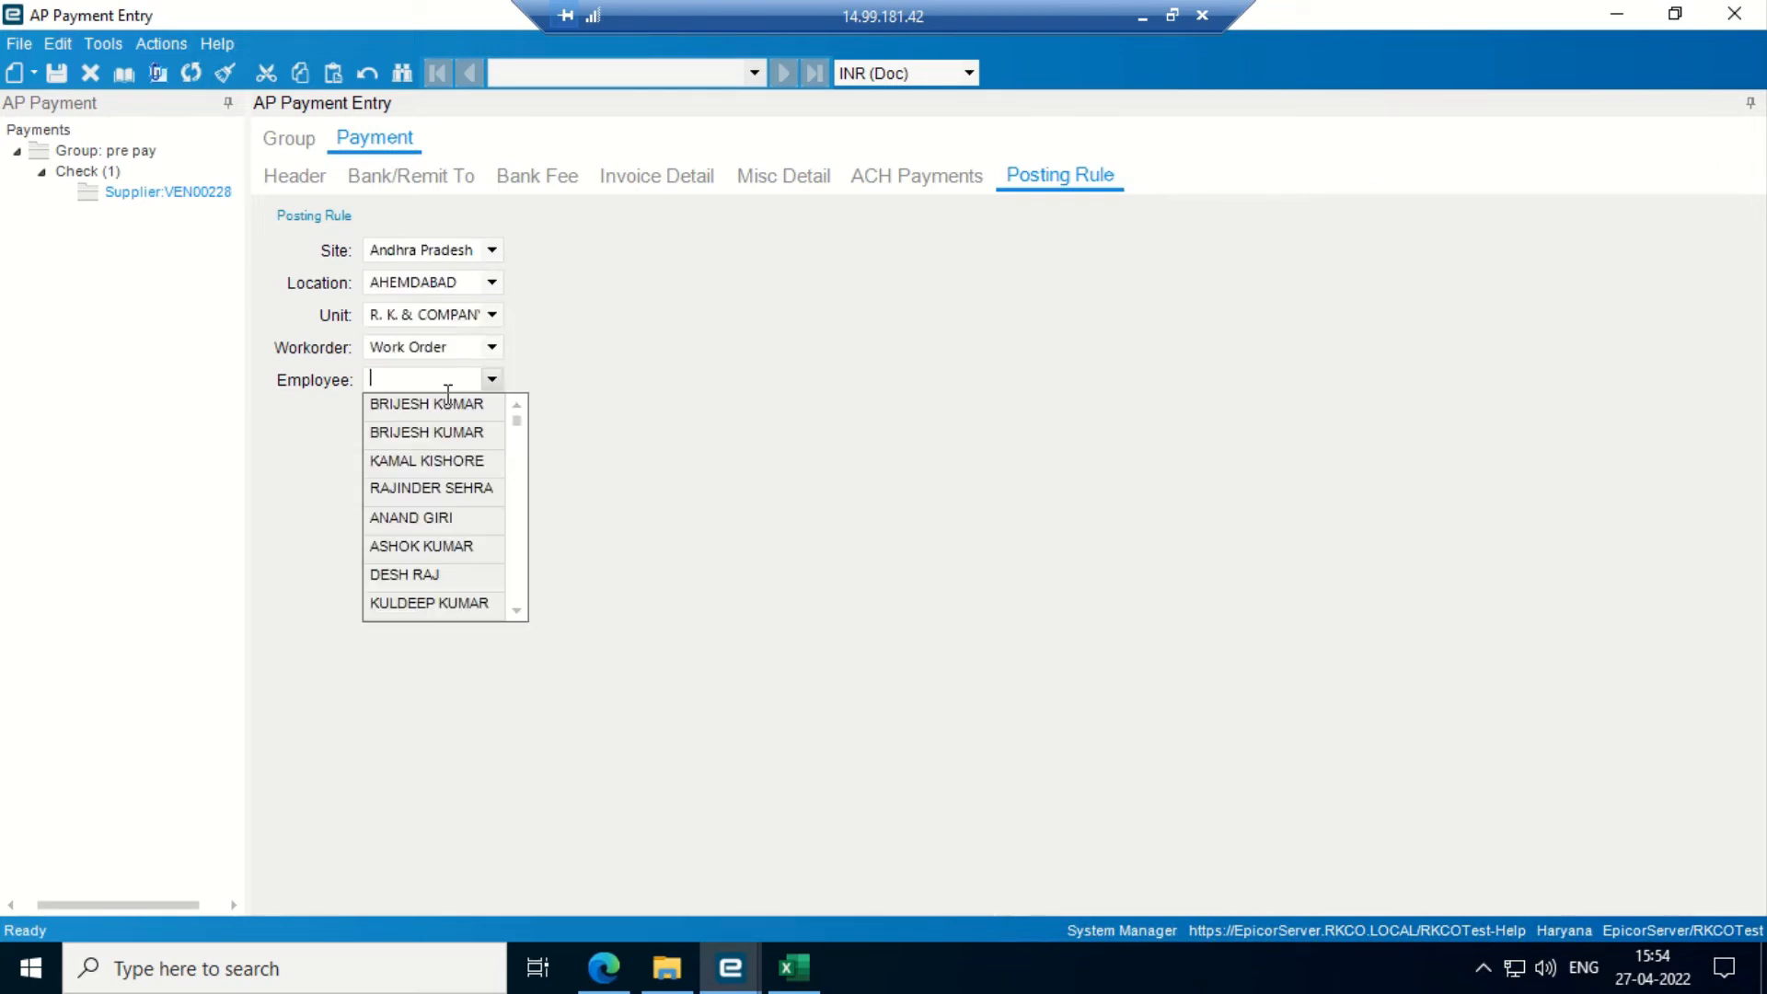
left_click(435, 405)
left_click(56, 77)
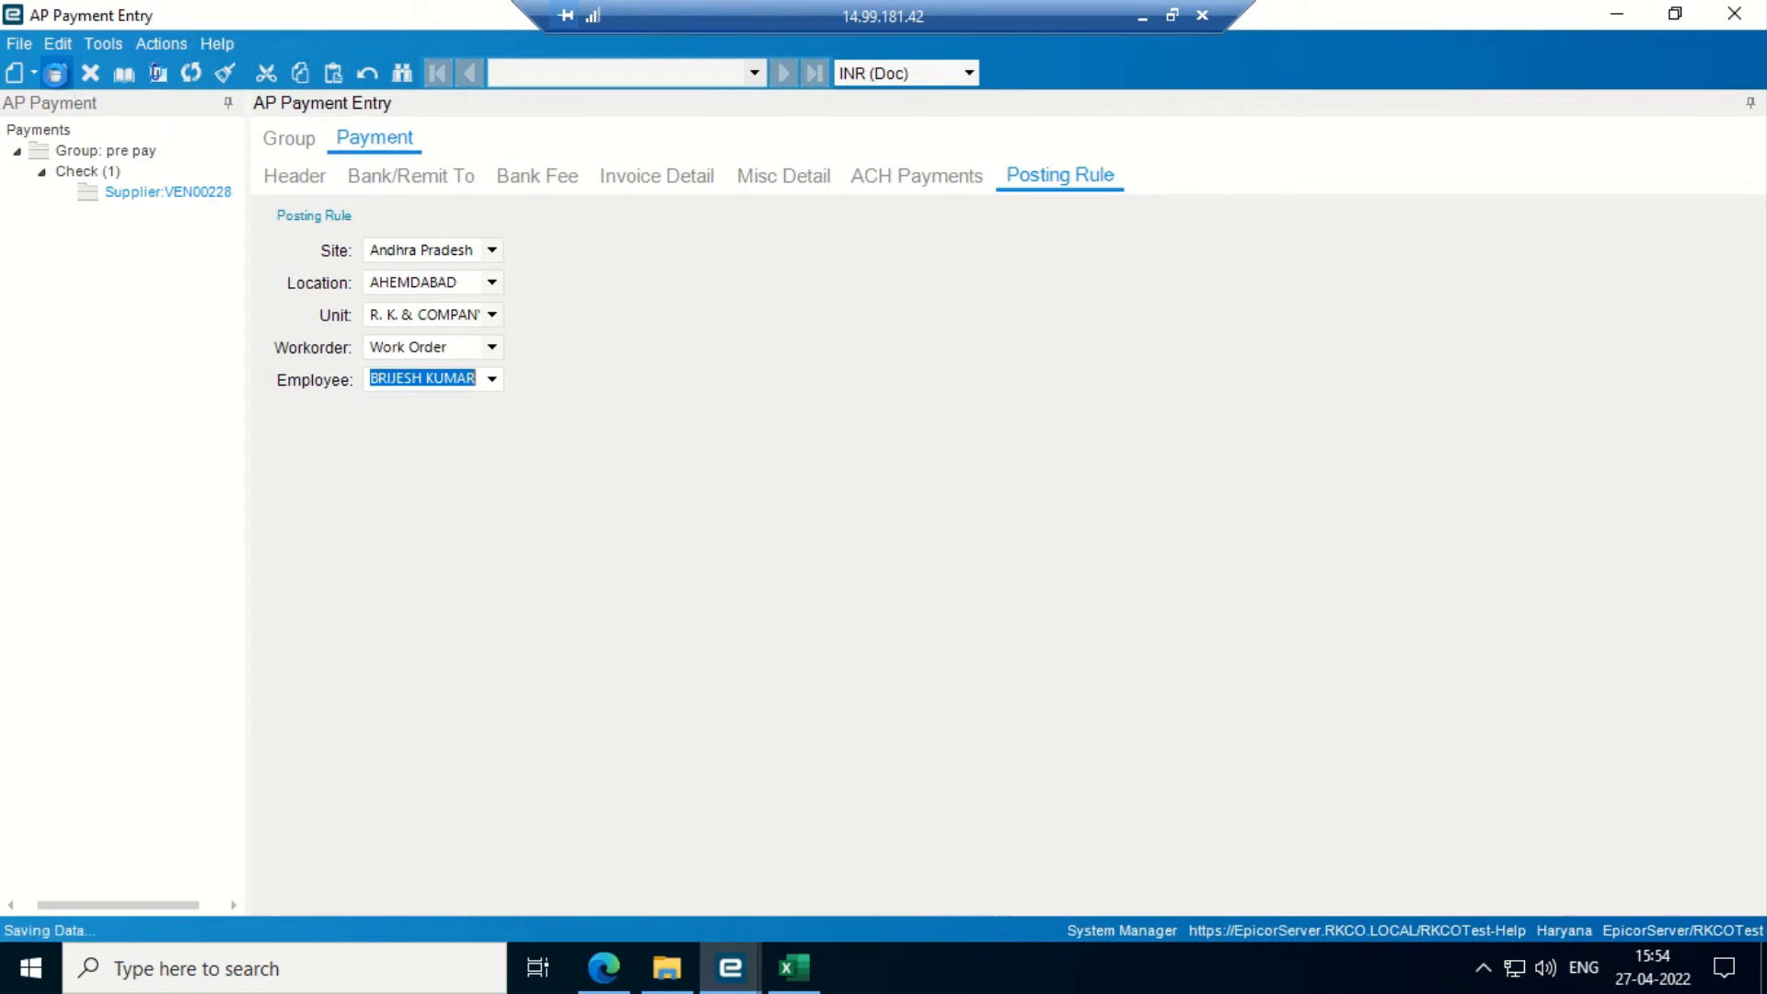
- Add a New Misc Payment line at 0.00 and dismiss the required payment amount error on save
left_click(777, 177)
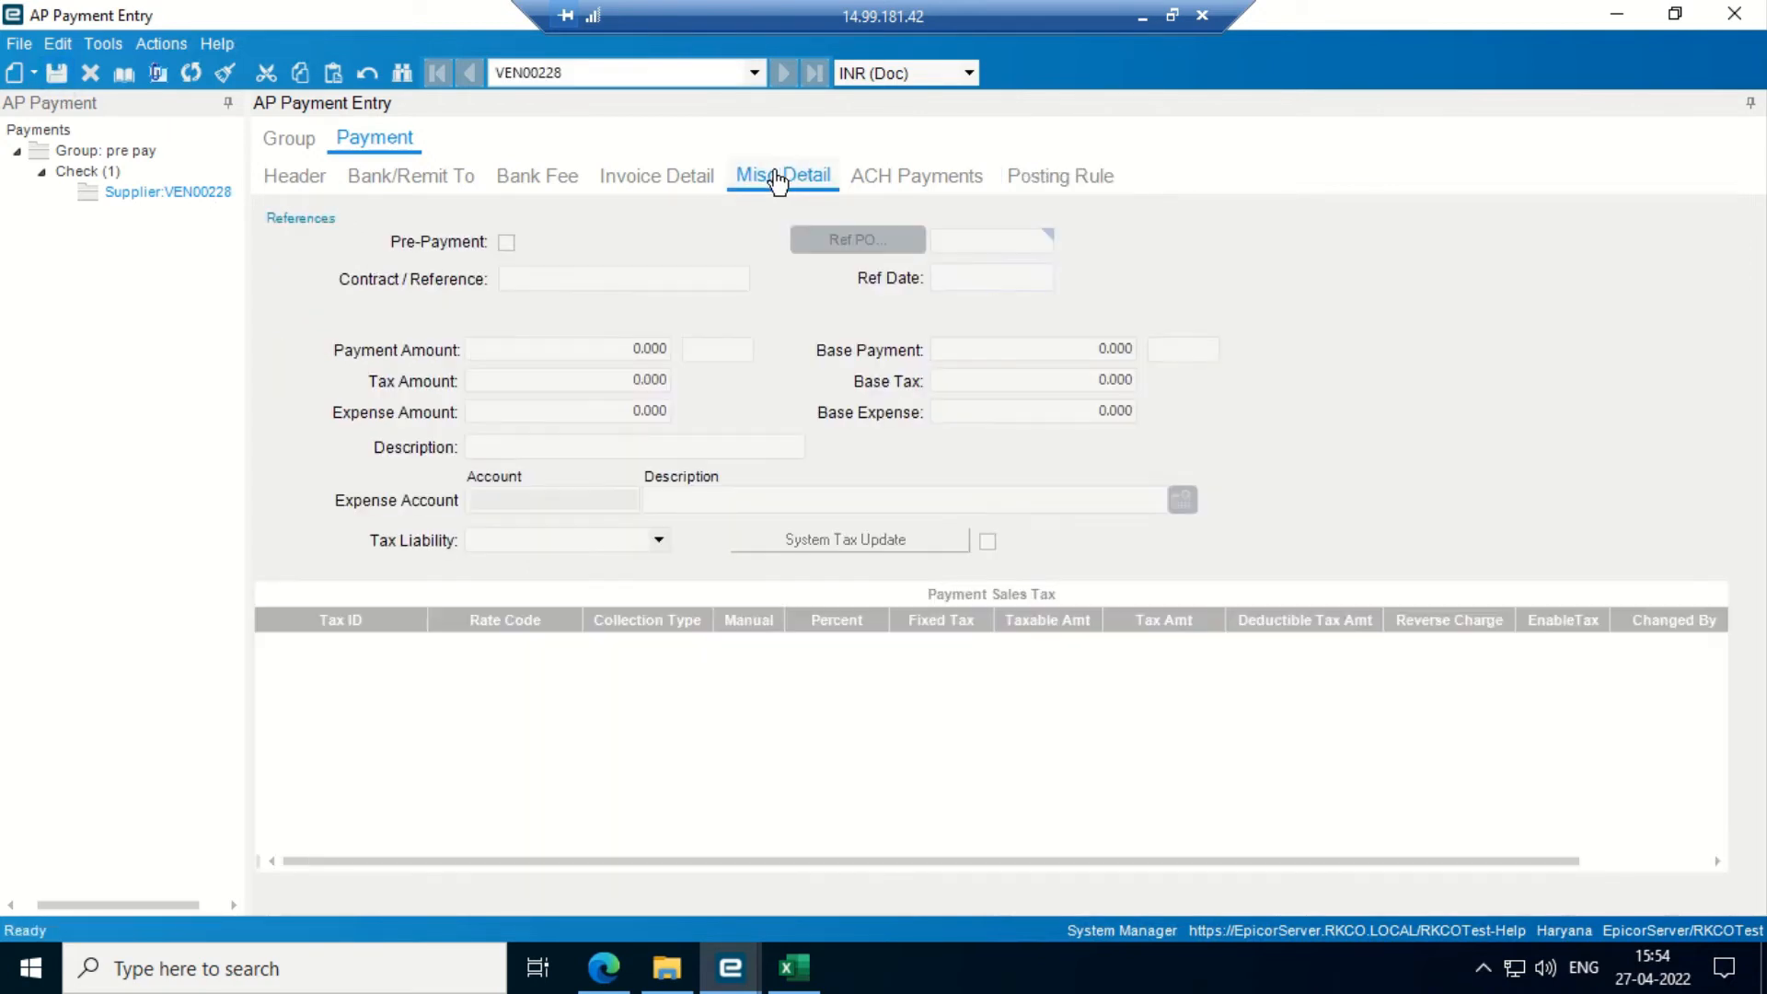
left_click(27, 72)
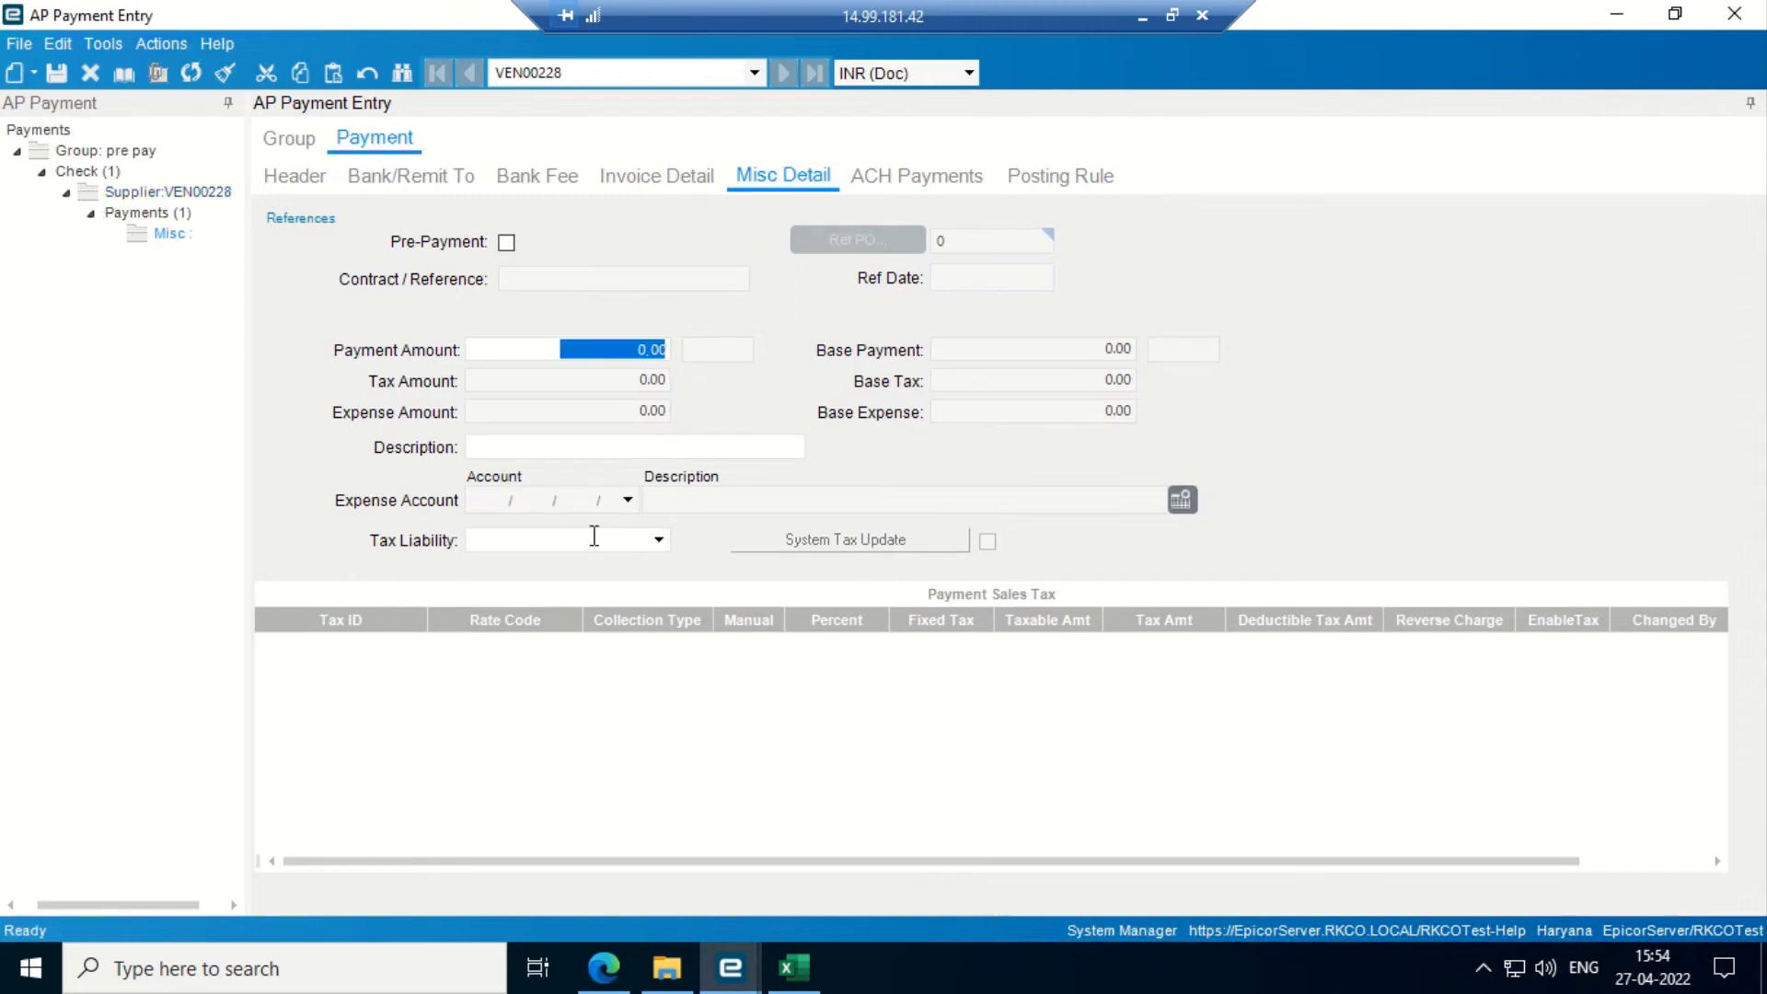
key("ctrl+s")
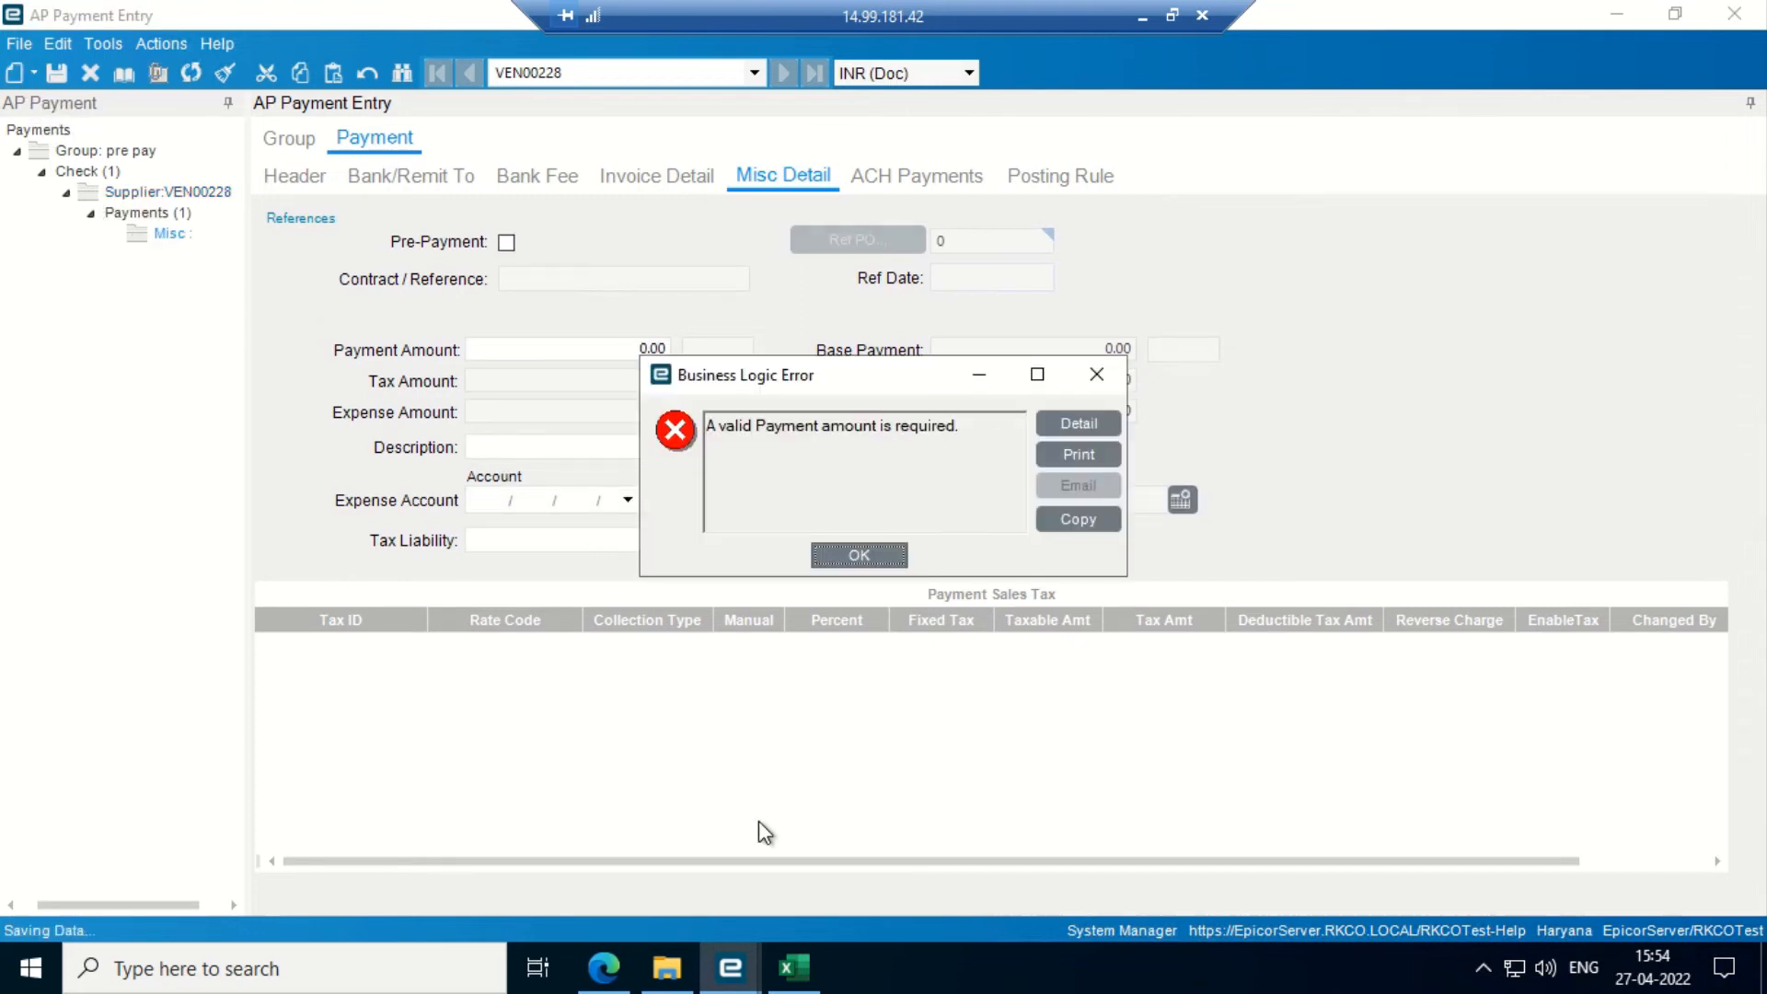
left_click(860, 555)
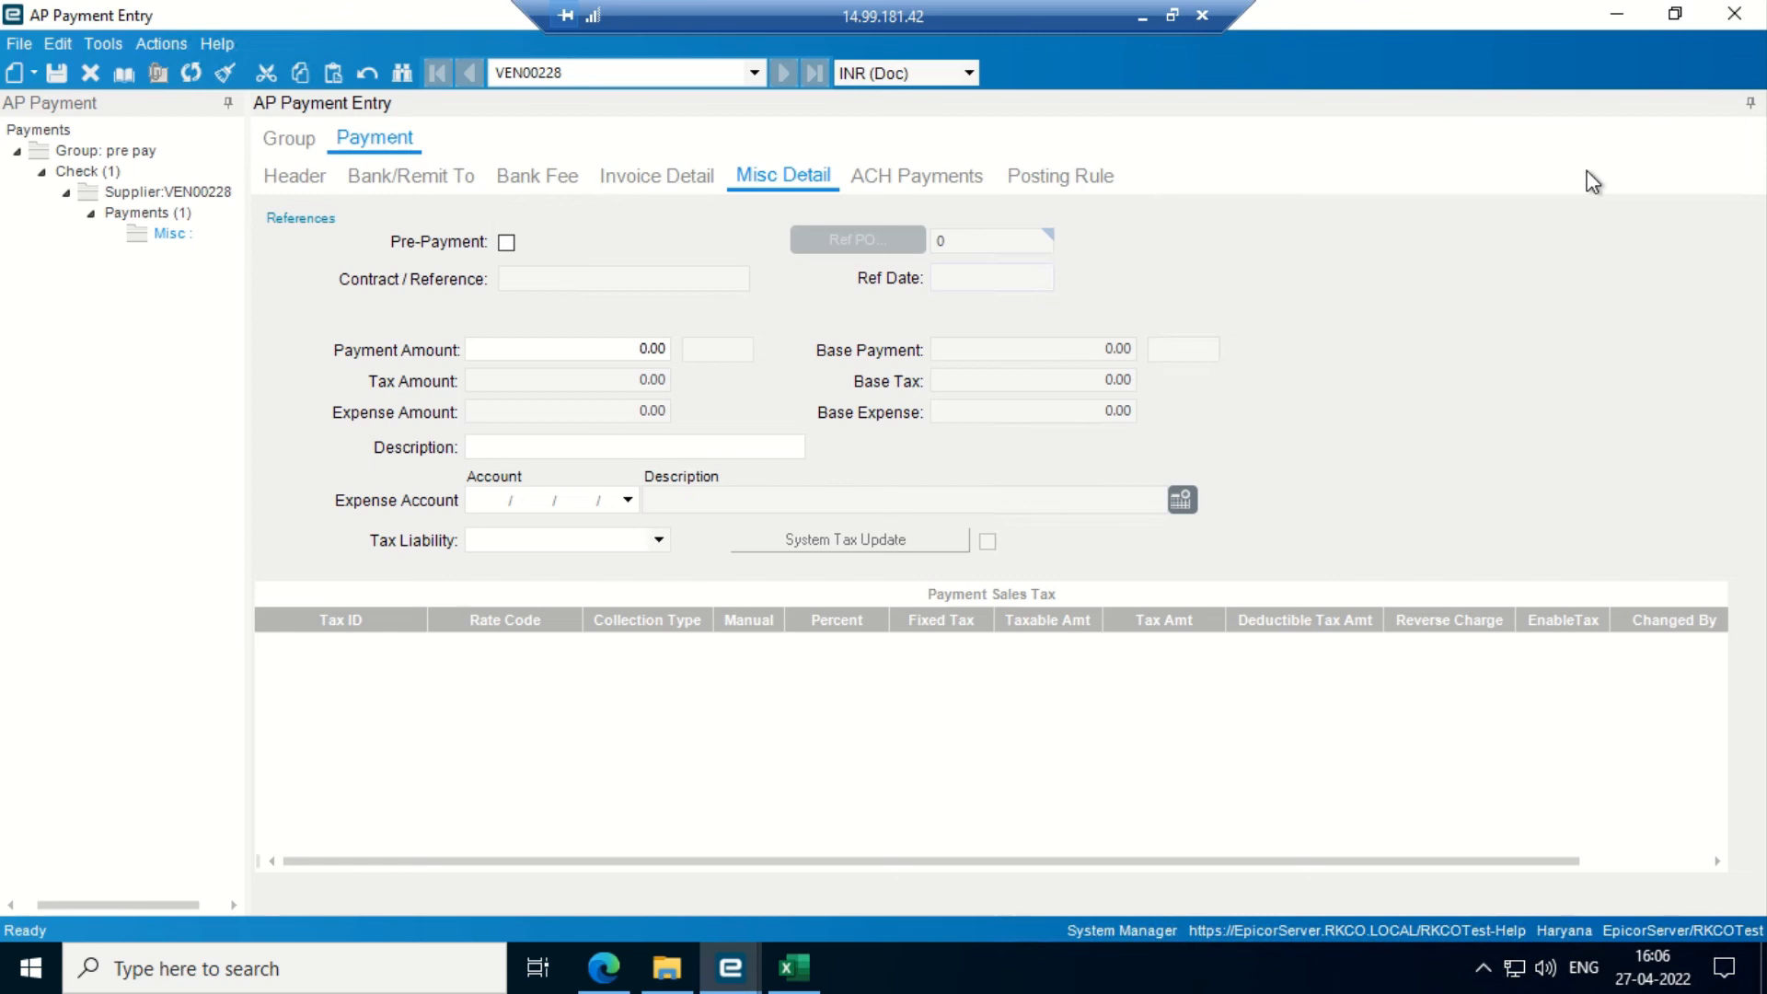
- Minimize AP Payment Entry and bring the AP UAT SCRIPT workbook forward
left_click(1616, 14)
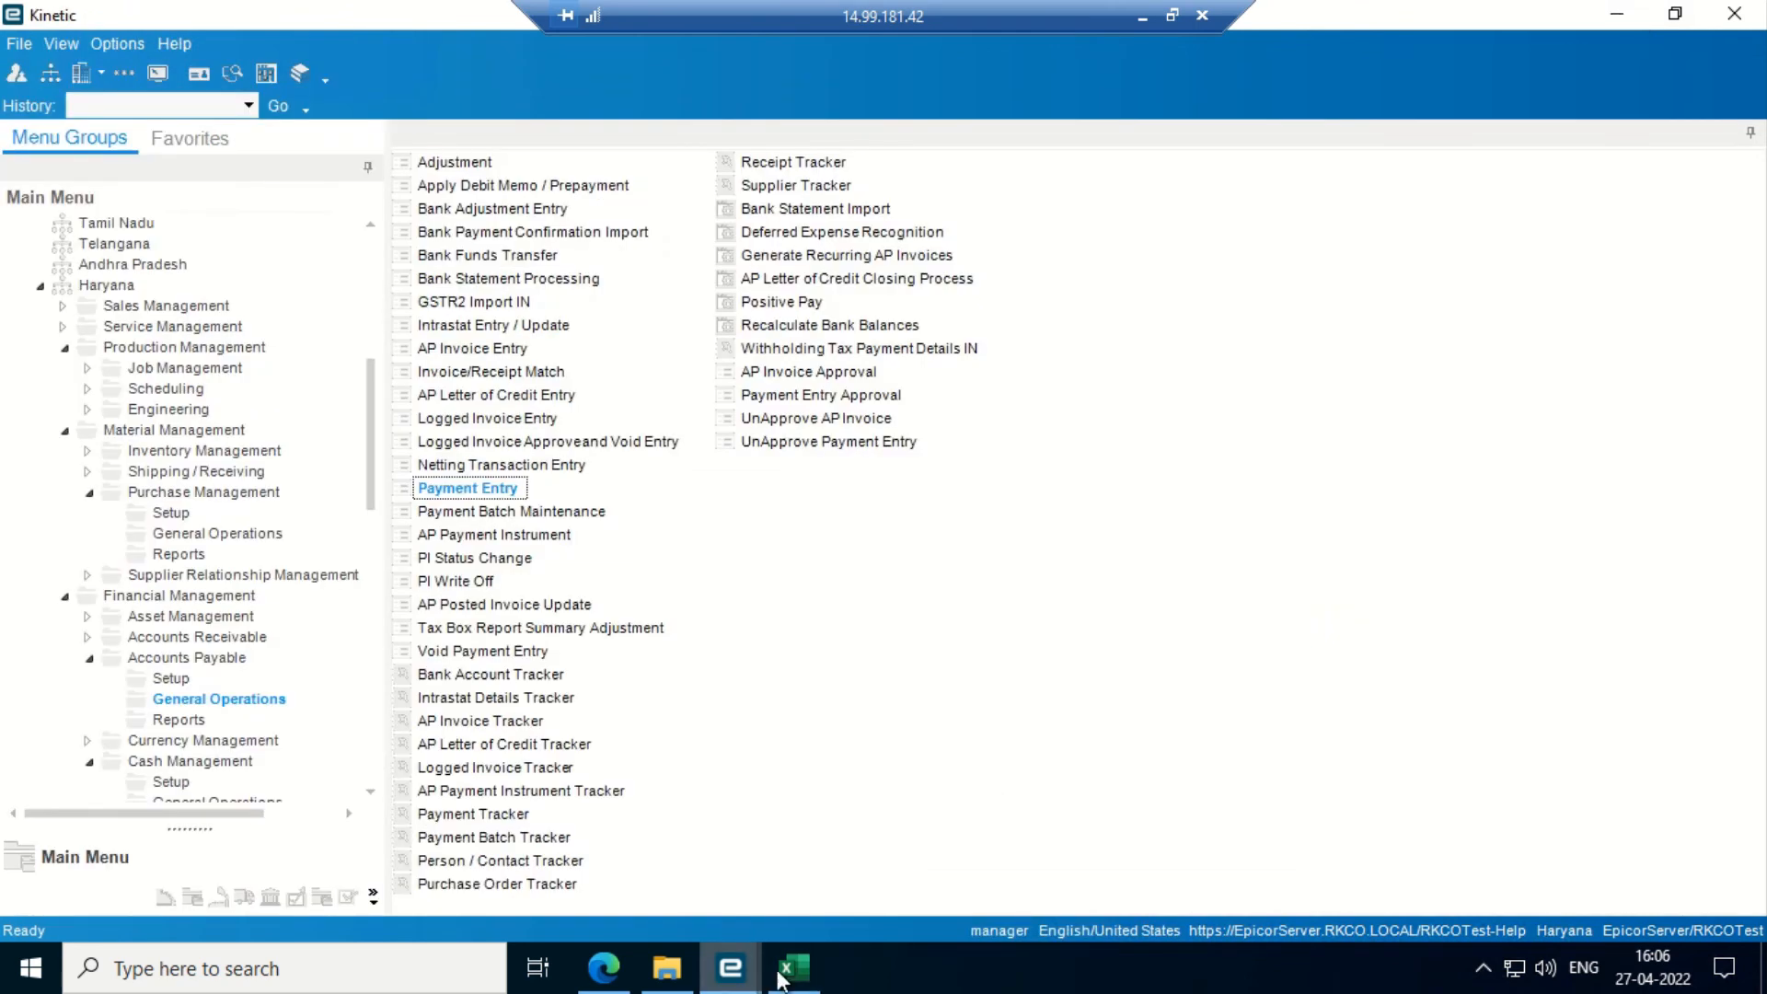
left_click(793, 968)
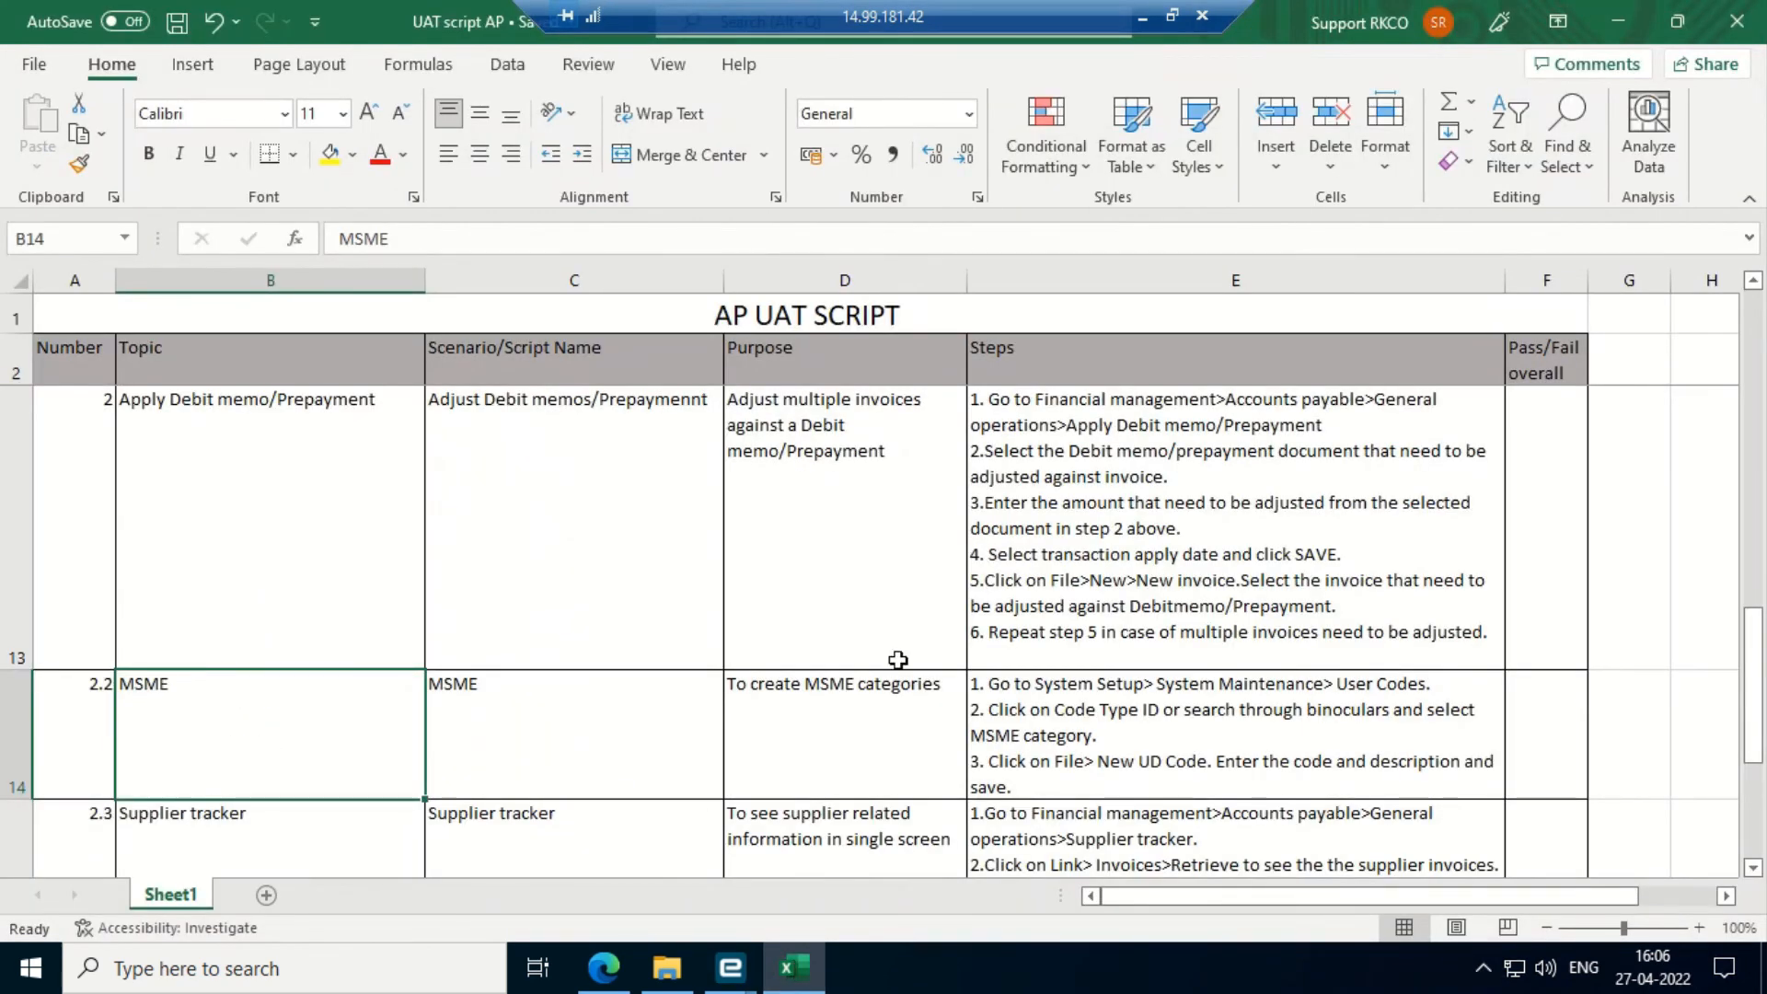
- Review the MSME and Supplier tracker (scenario 2.3) rows in the AP UAT SCRIPT, then minimize Excel
scroll(897, 660, "down", 1)
key("Up")
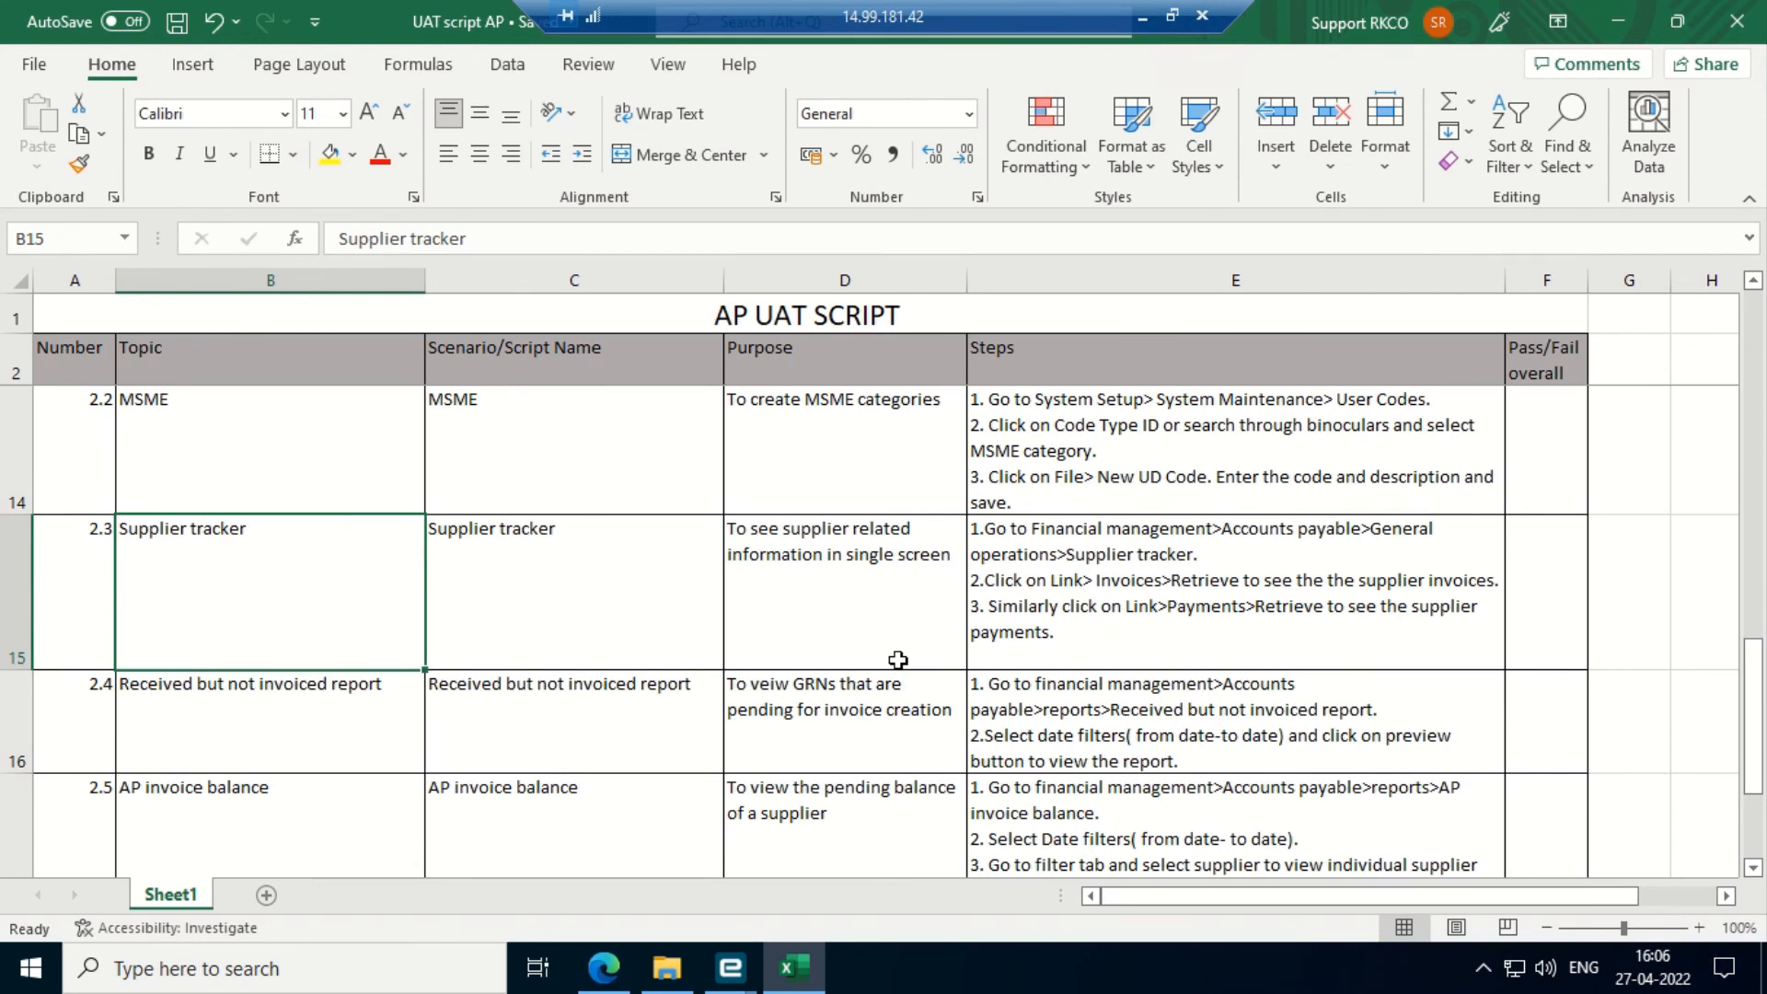
key("Up")
key("Down")
left_click(791, 971)
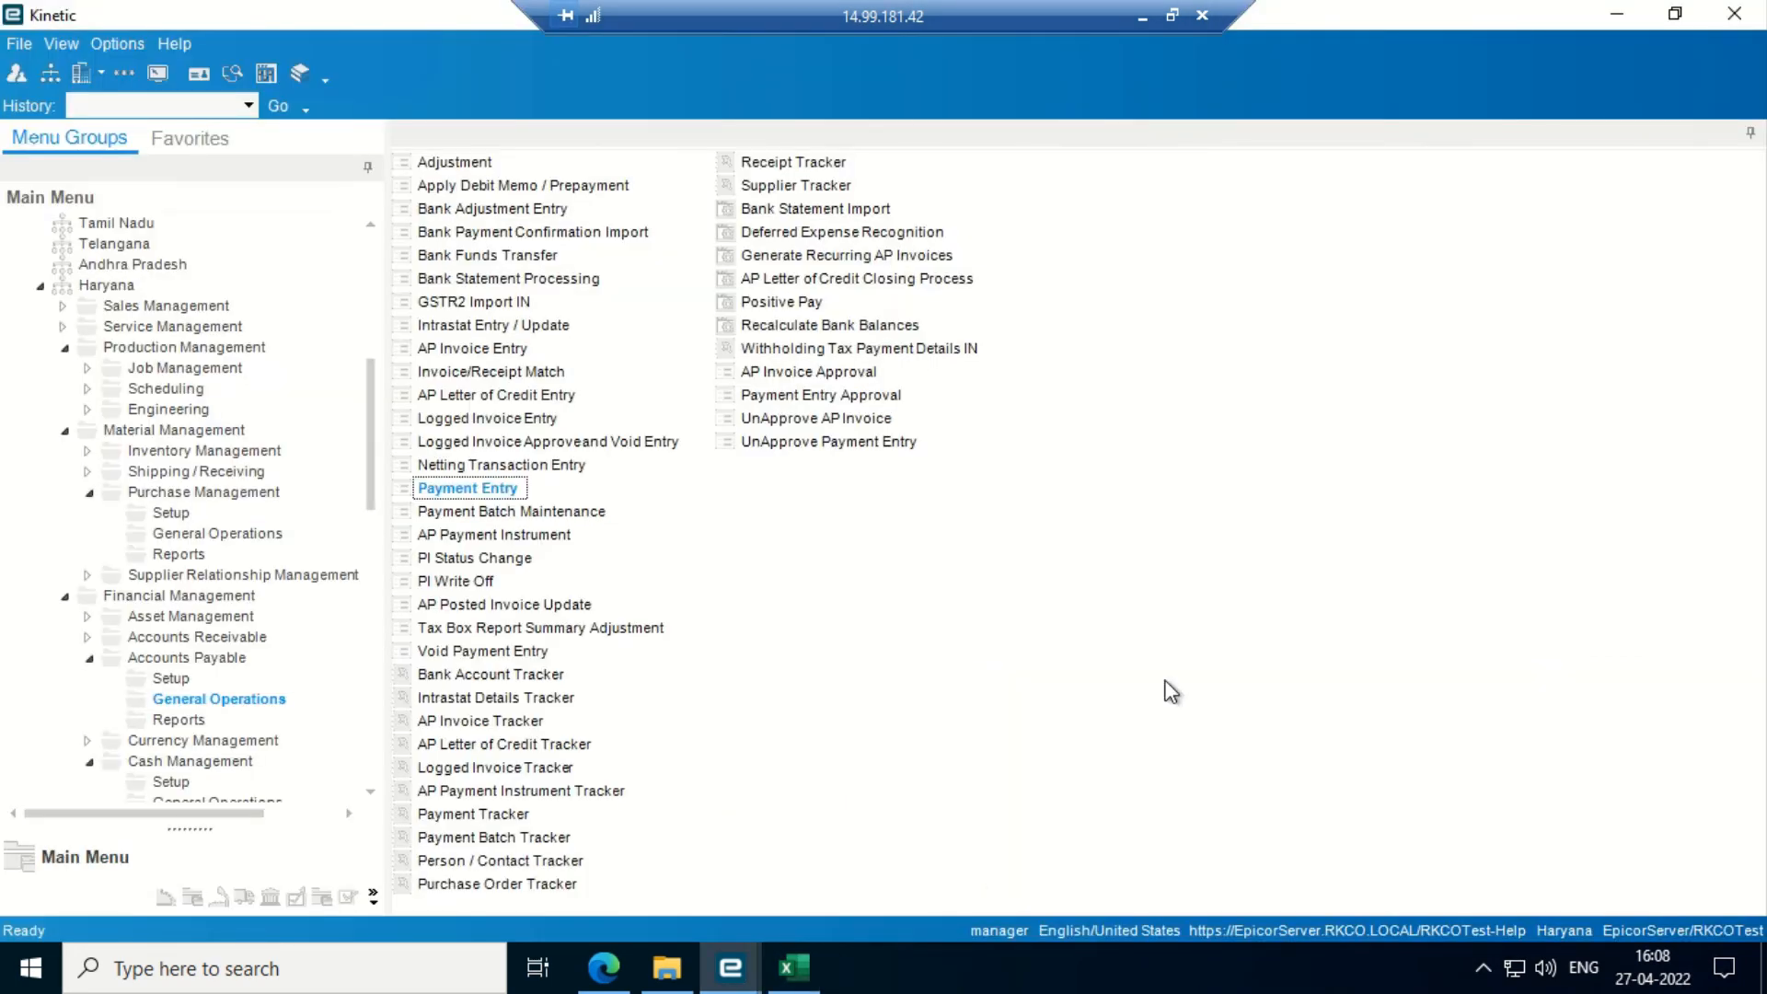
- Minimize Kinetic, re-check the Supplier tracker step in the script workbook, and minimize it again
left_click(1616, 18)
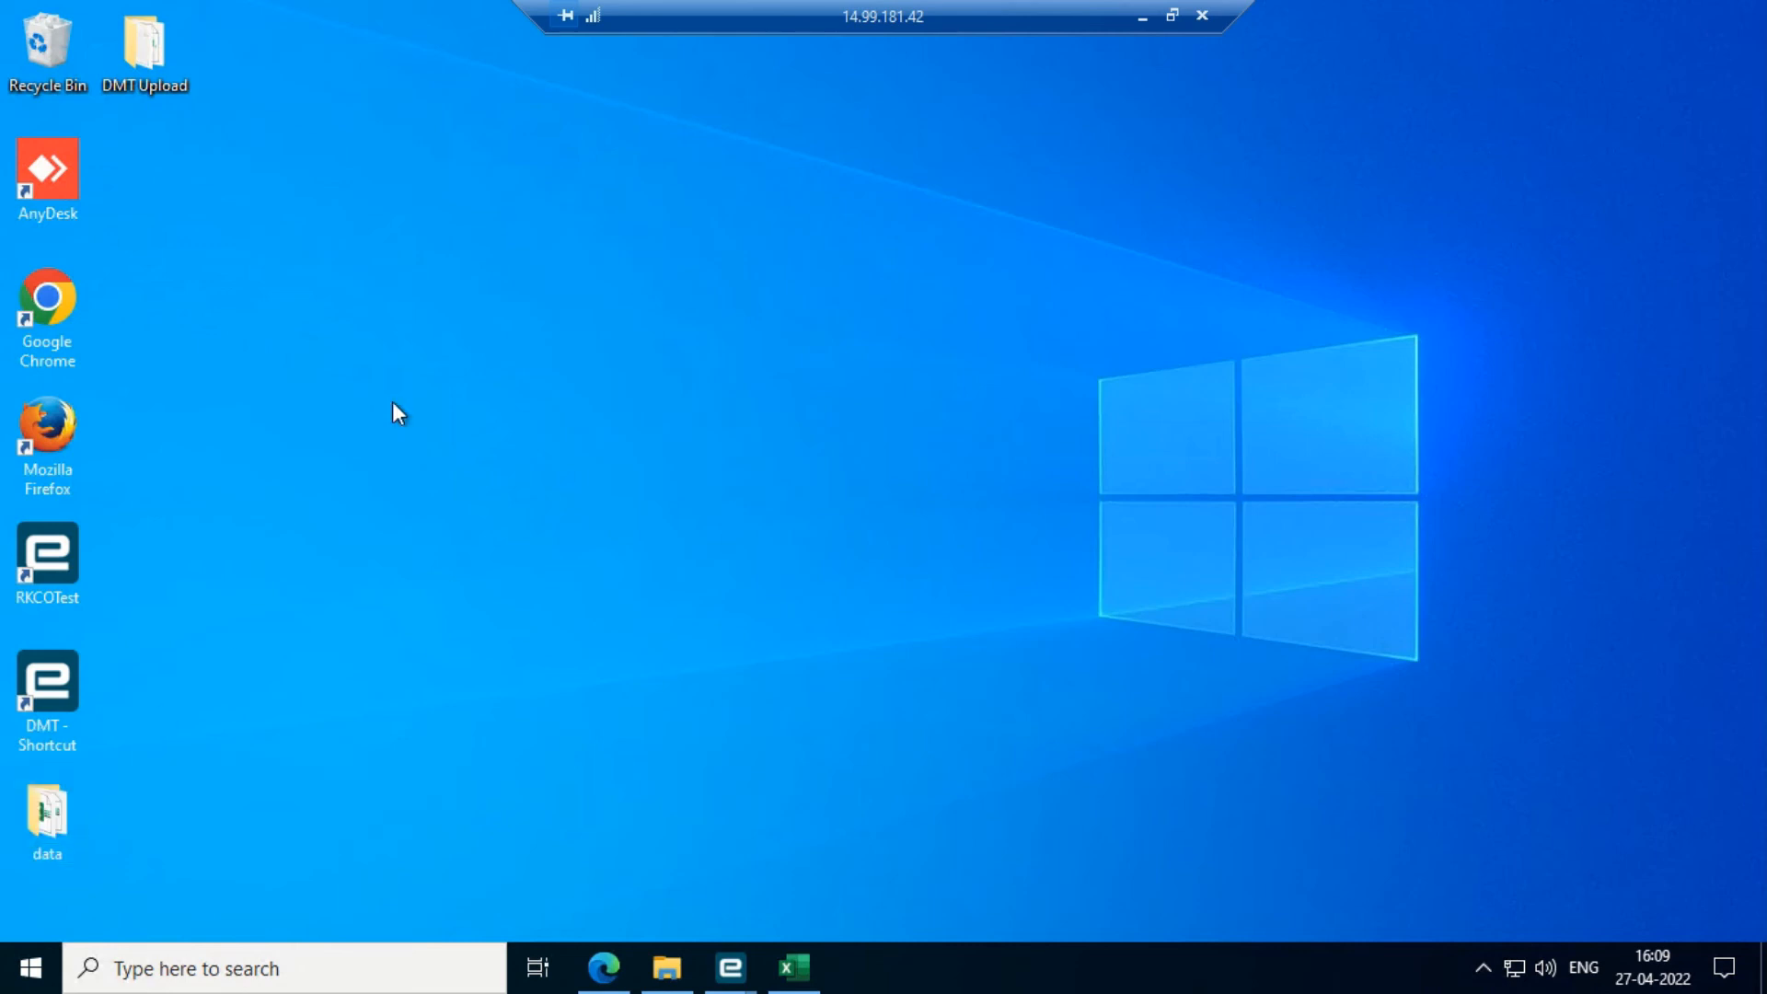
mouse_move(1127, 14)
left_click(796, 979)
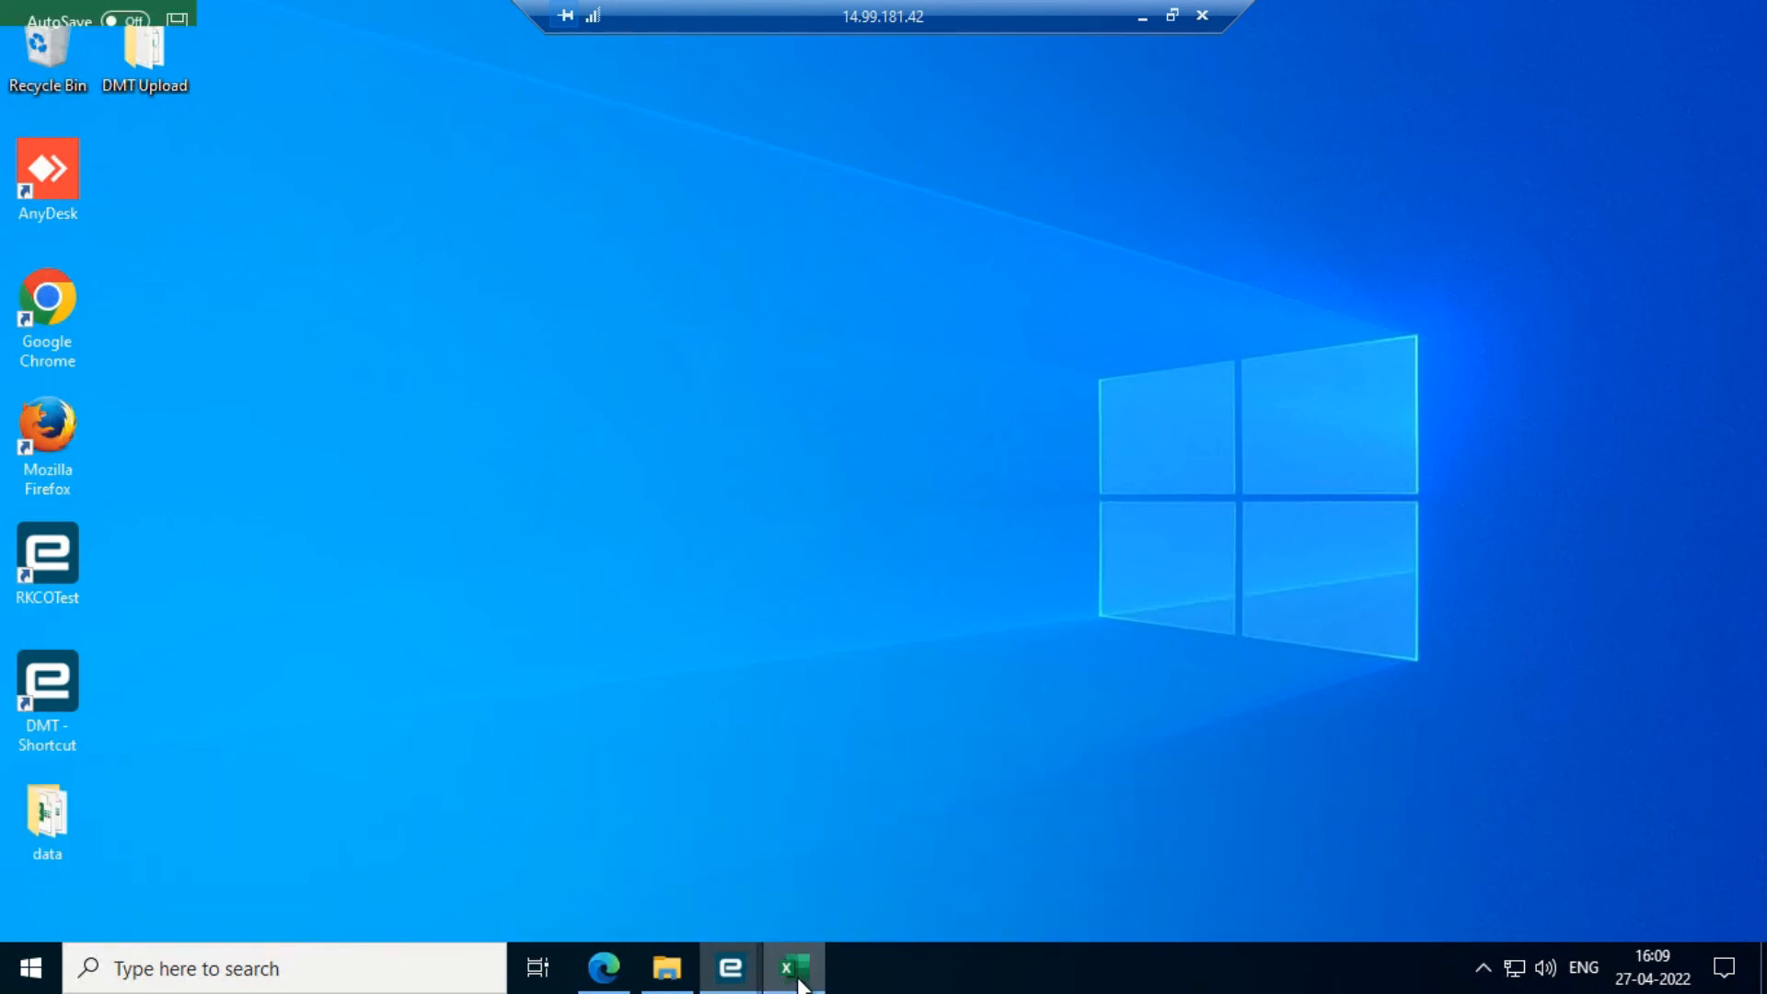
key("Down")
key("Down")
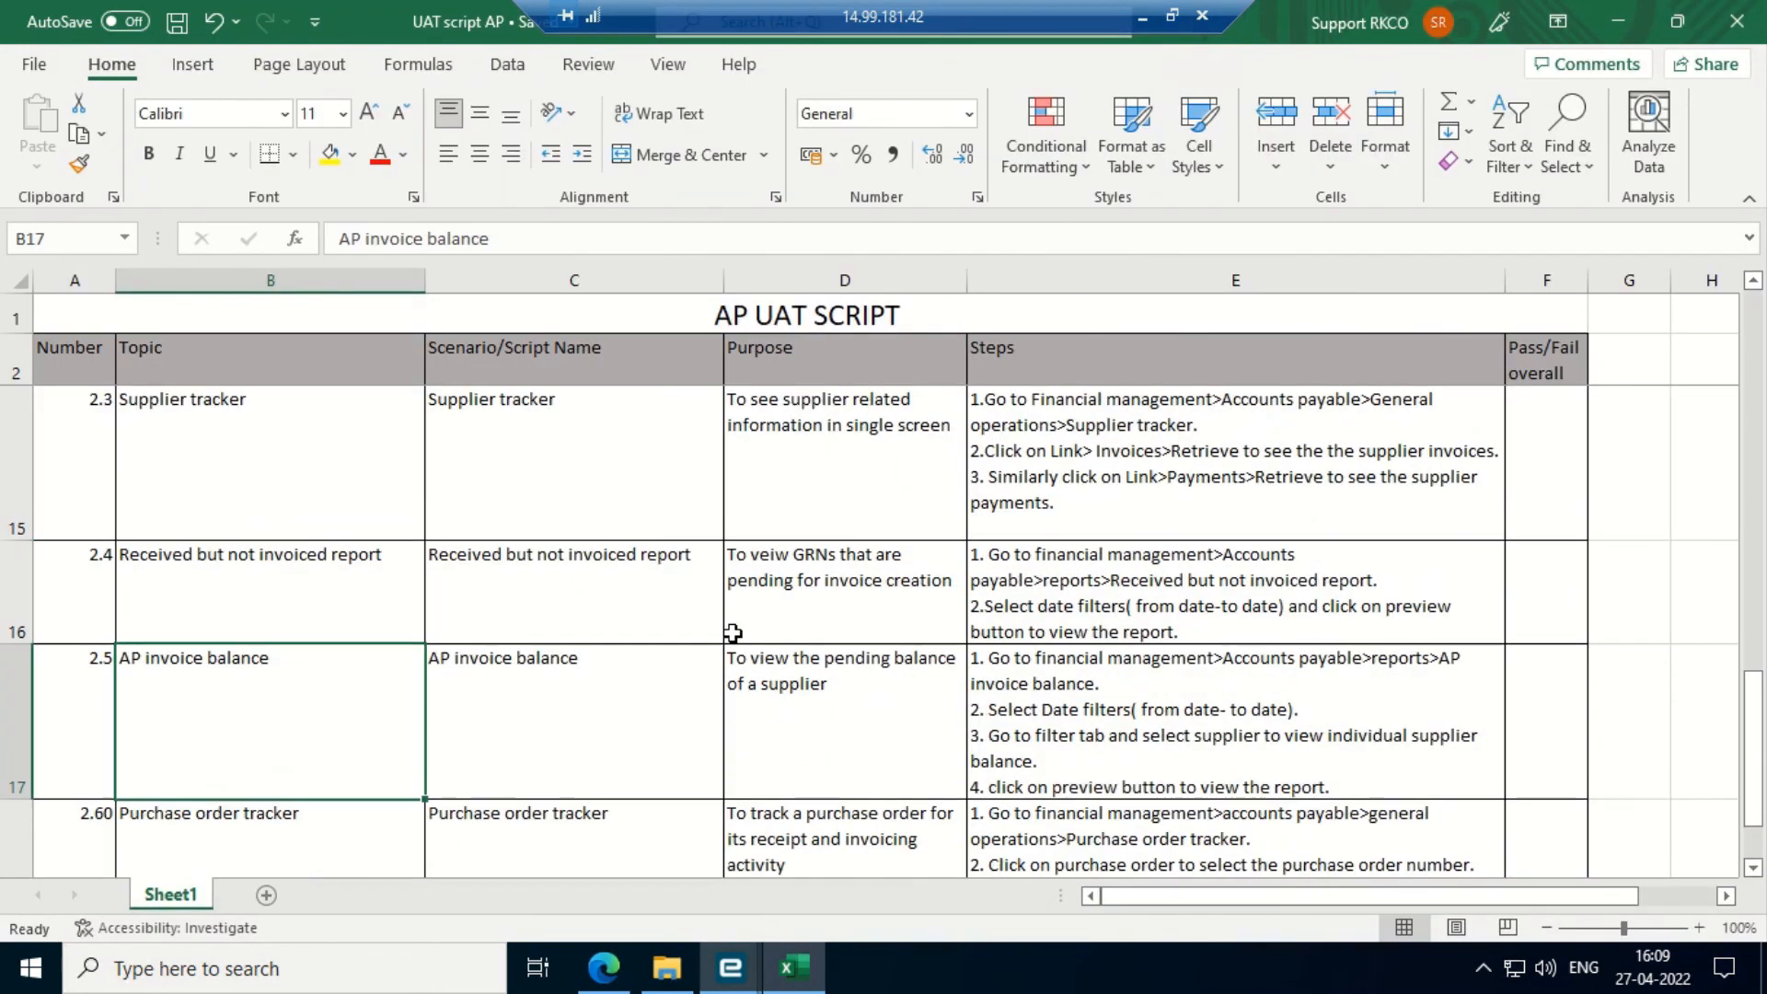
scroll(732, 632, "down", 1)
key("Up")
key("Up")
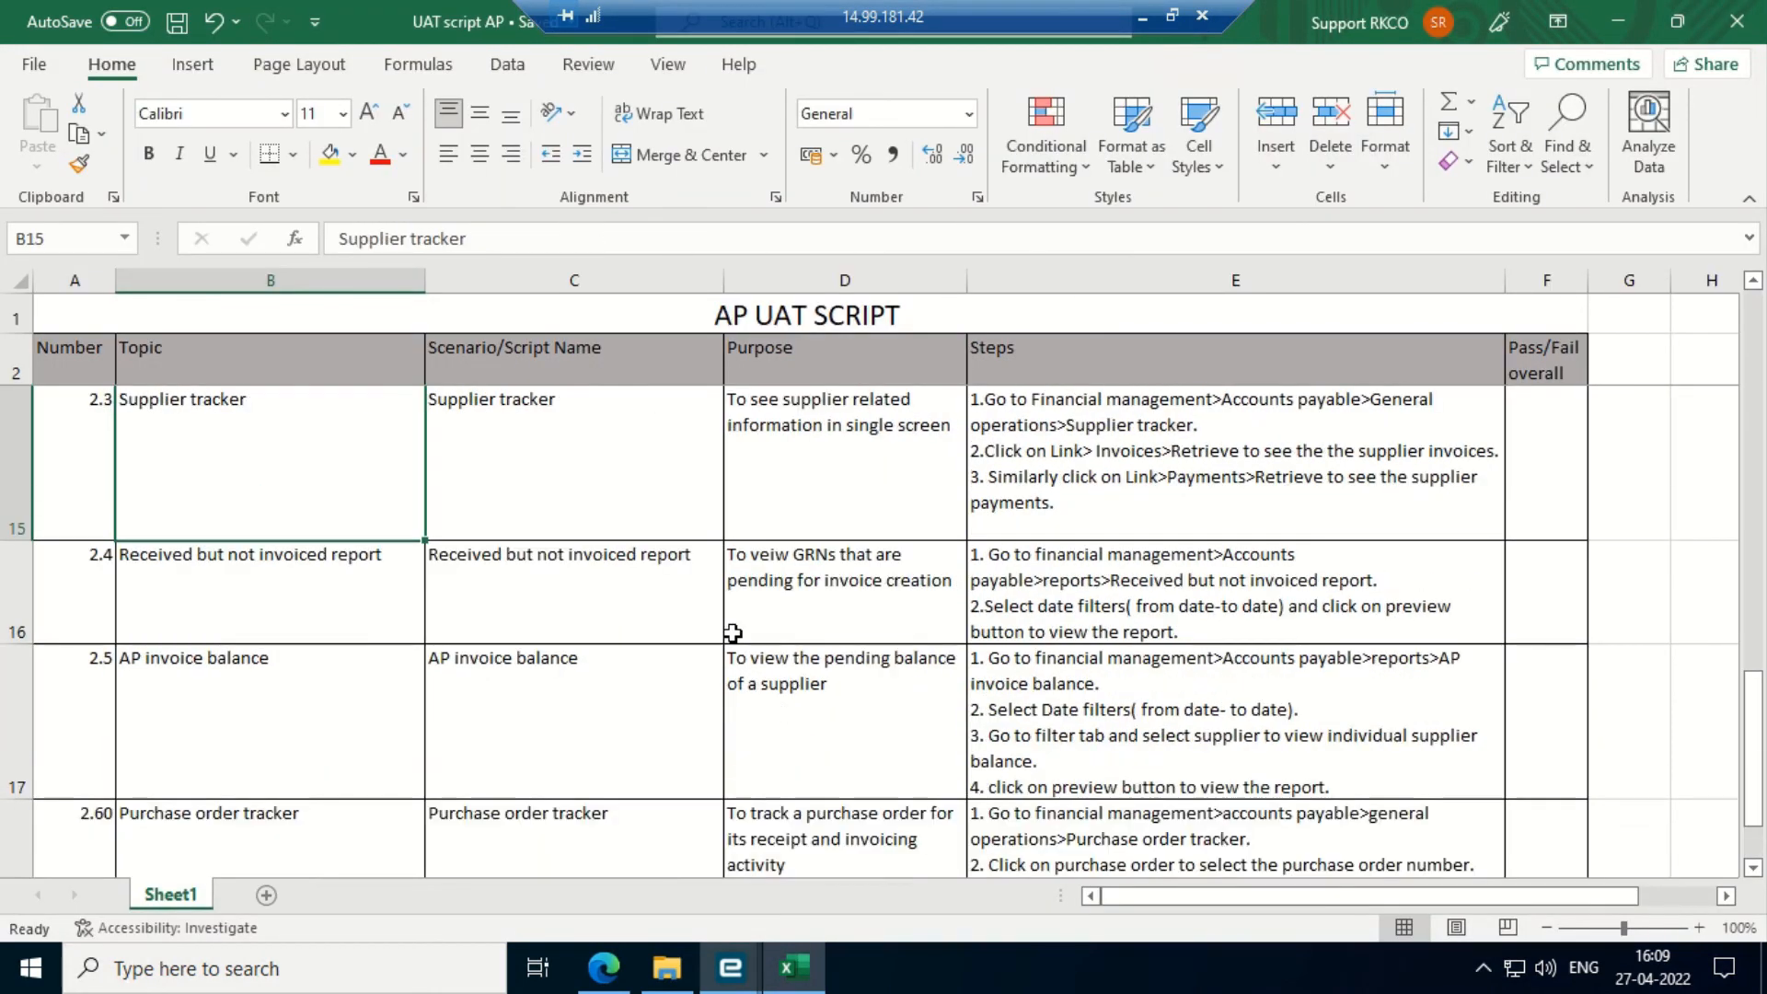
scroll(732, 632, "up", 1)
key("Up")
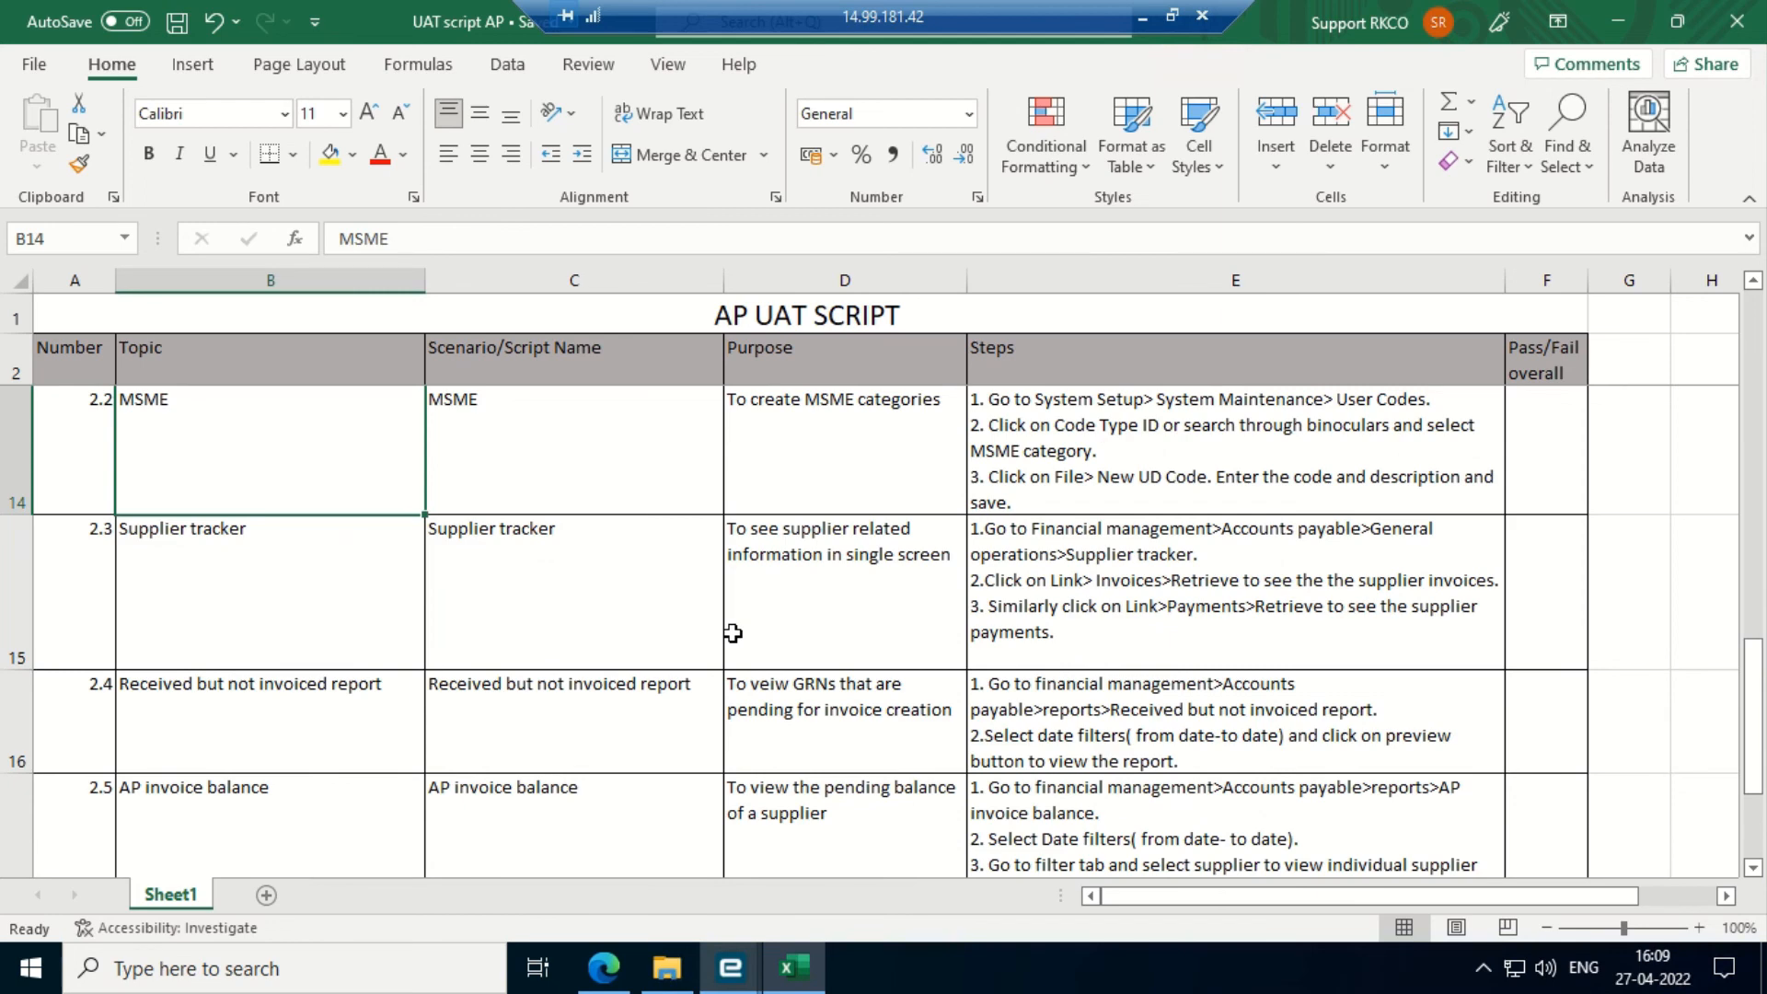
key("Down")
left_click(1623, 17)
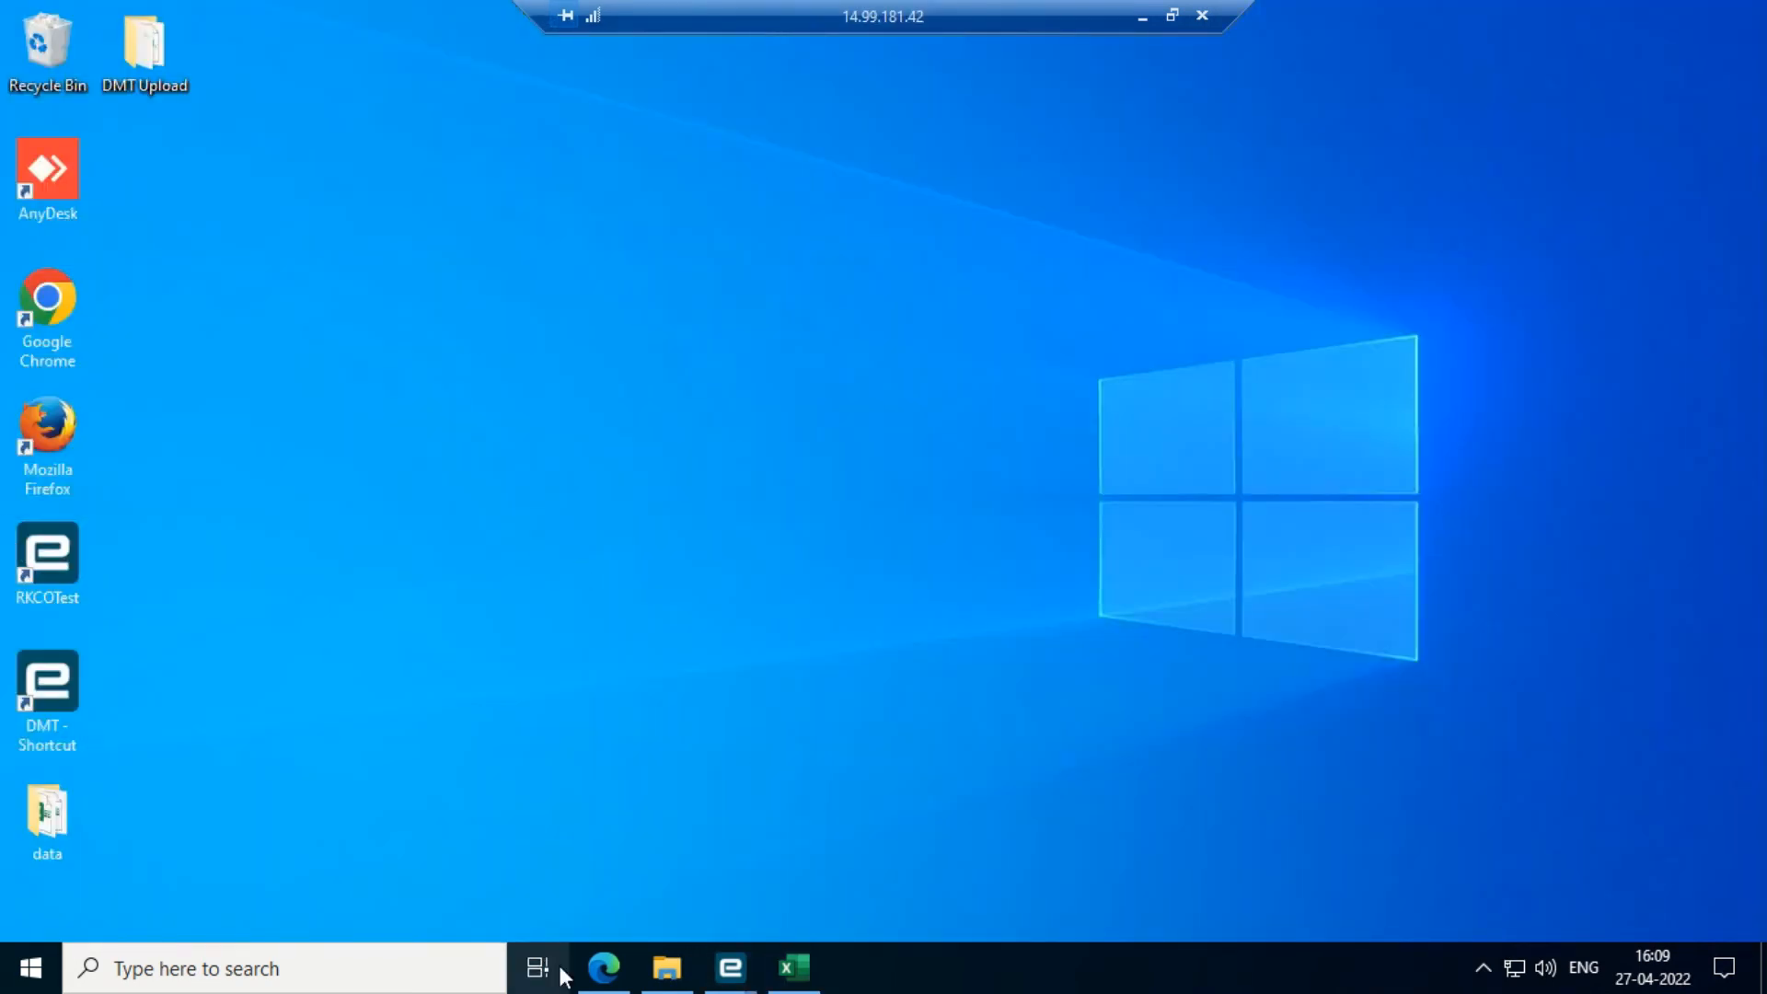
- Restore Kinetic and launch Supplier Tracker from Accounts Payable General Operations
mouse_move(725, 981)
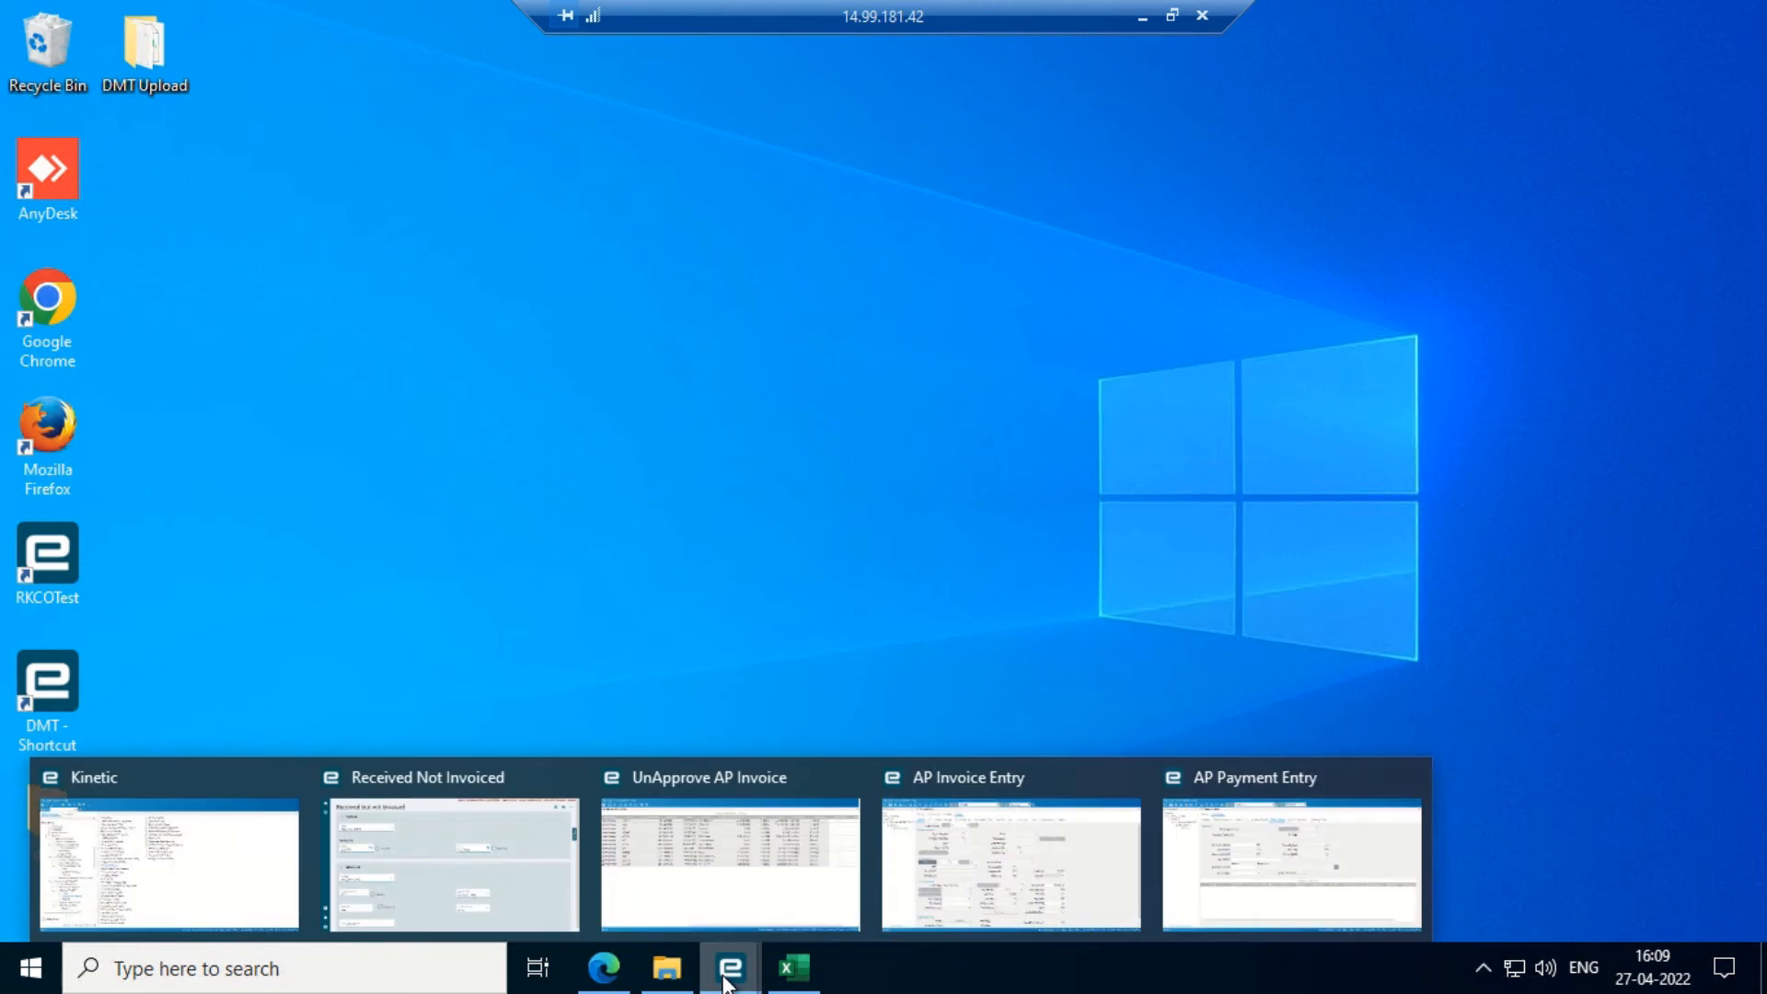
left_click(137, 835)
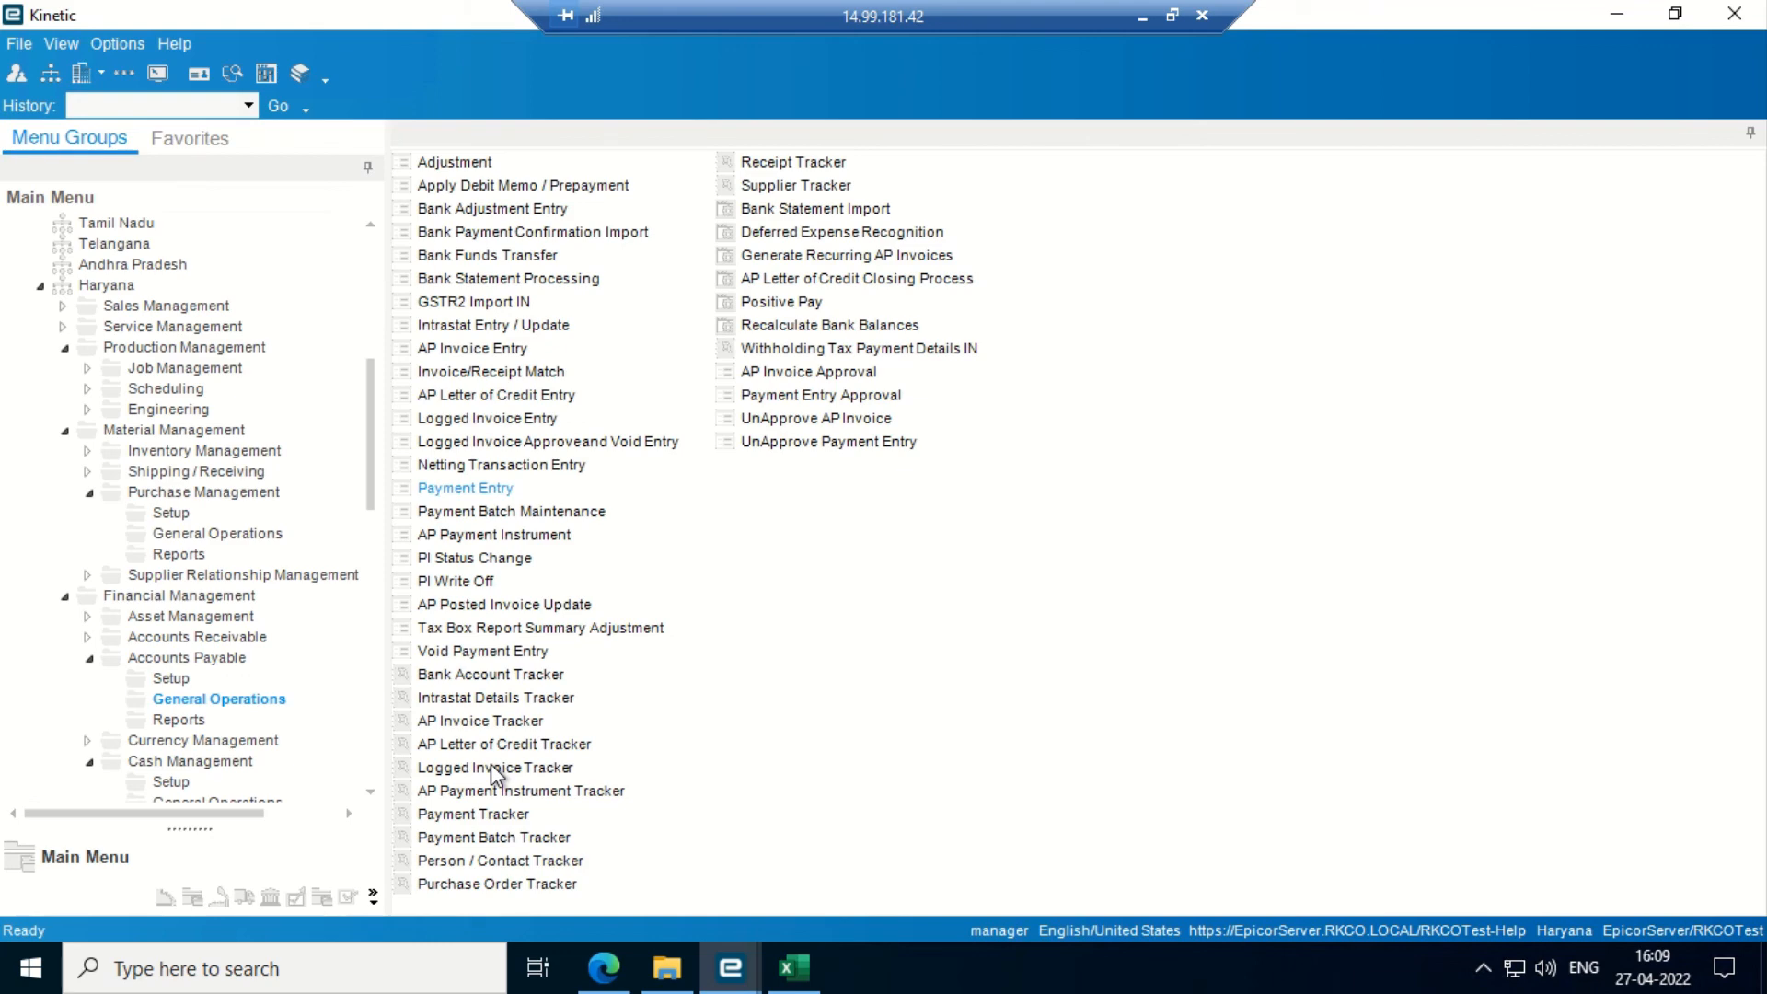
key("Down")
key("Down")
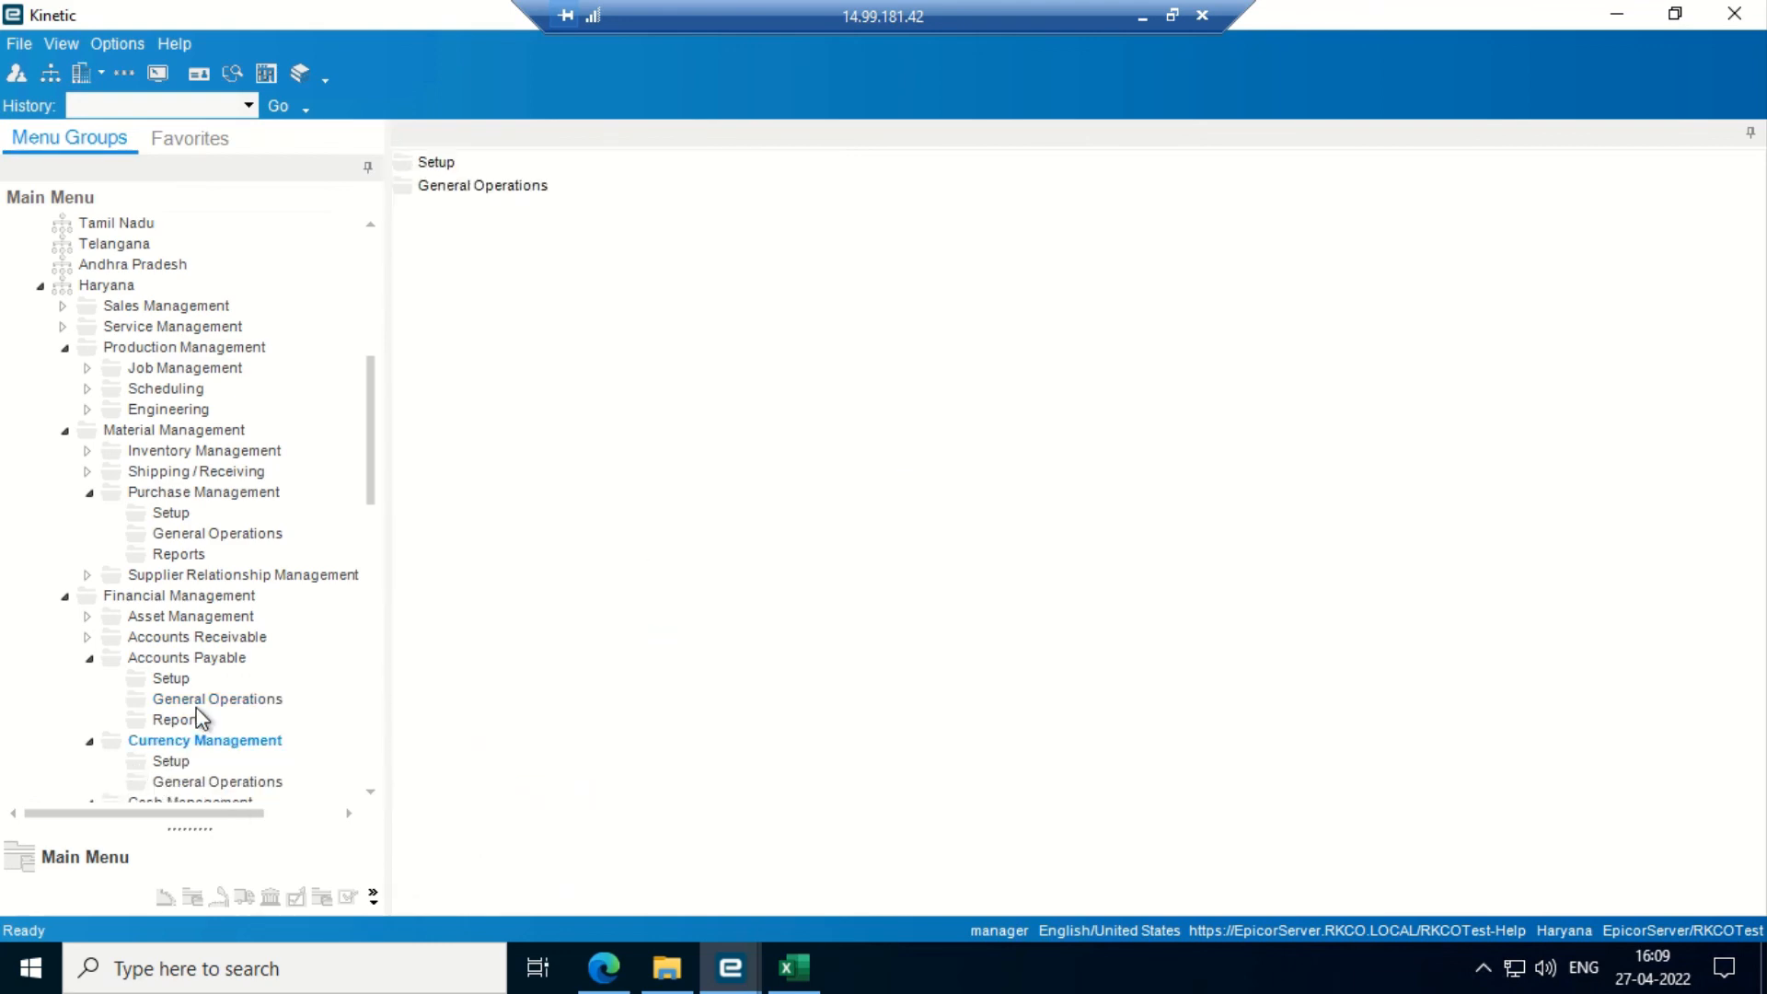
left_click(201, 700)
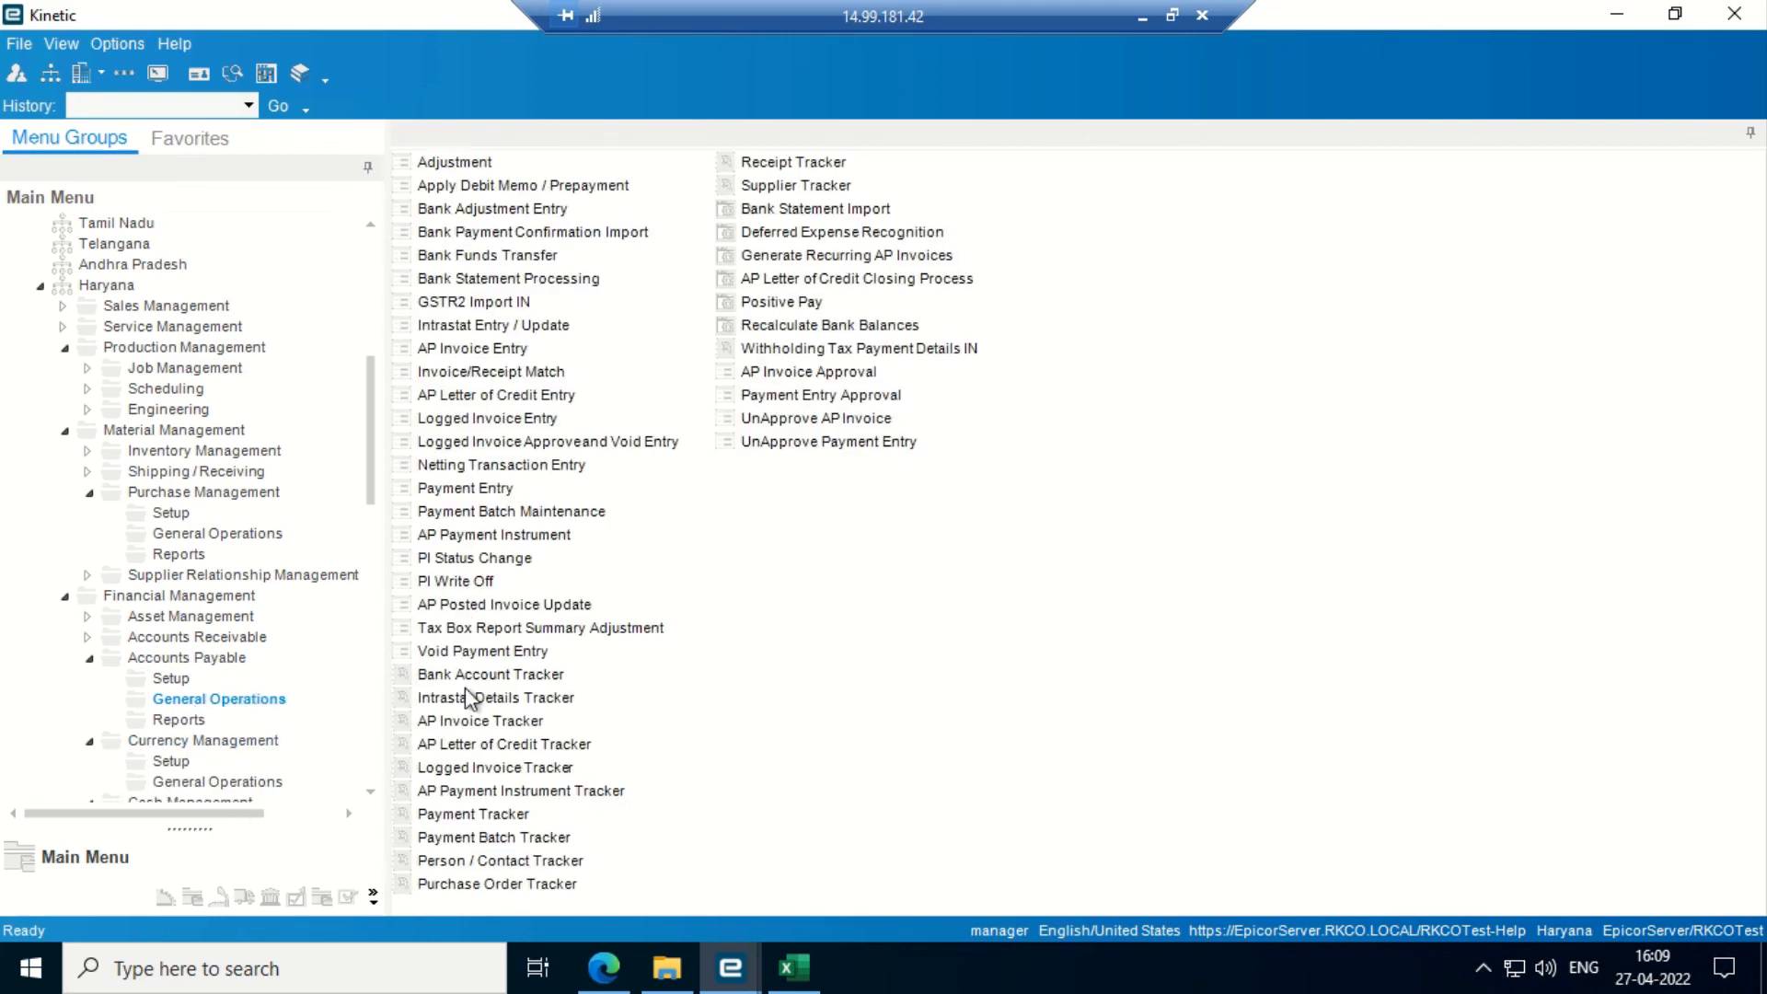
left_click(803, 187)
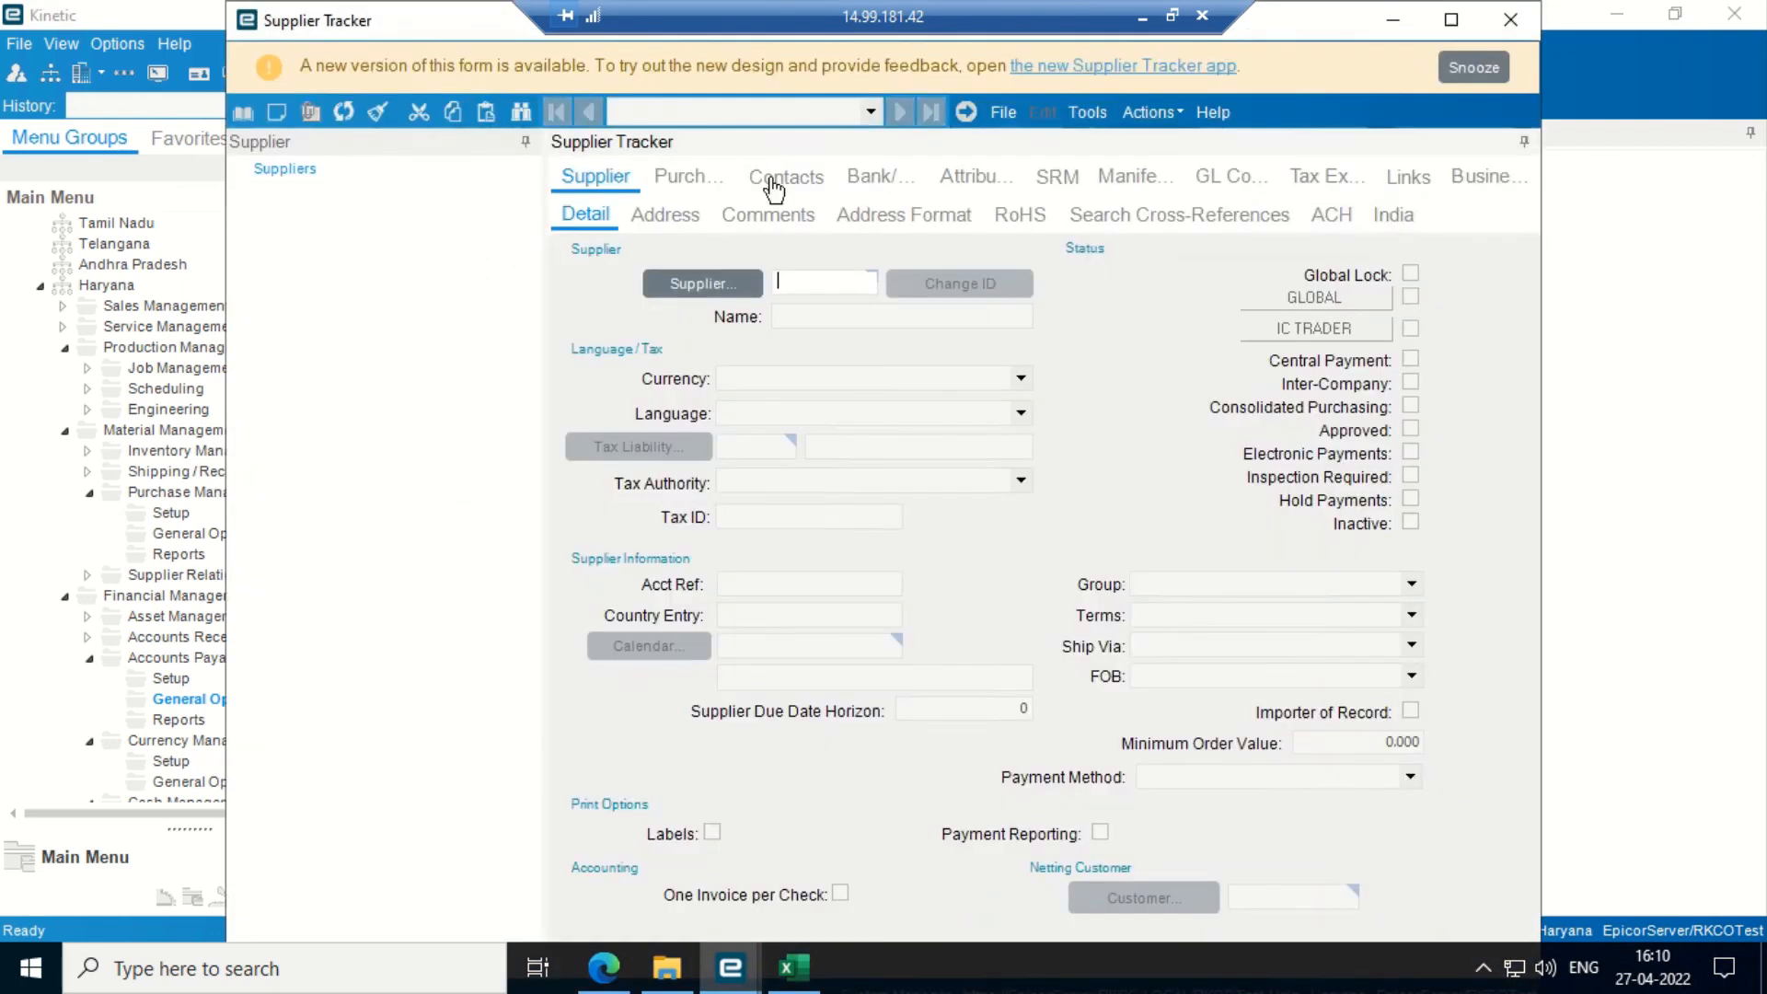
- Maximize Supplier Tracker and load BURHANI SAFETY EQUIPMENTS from the supplier search
left_click(1451, 19)
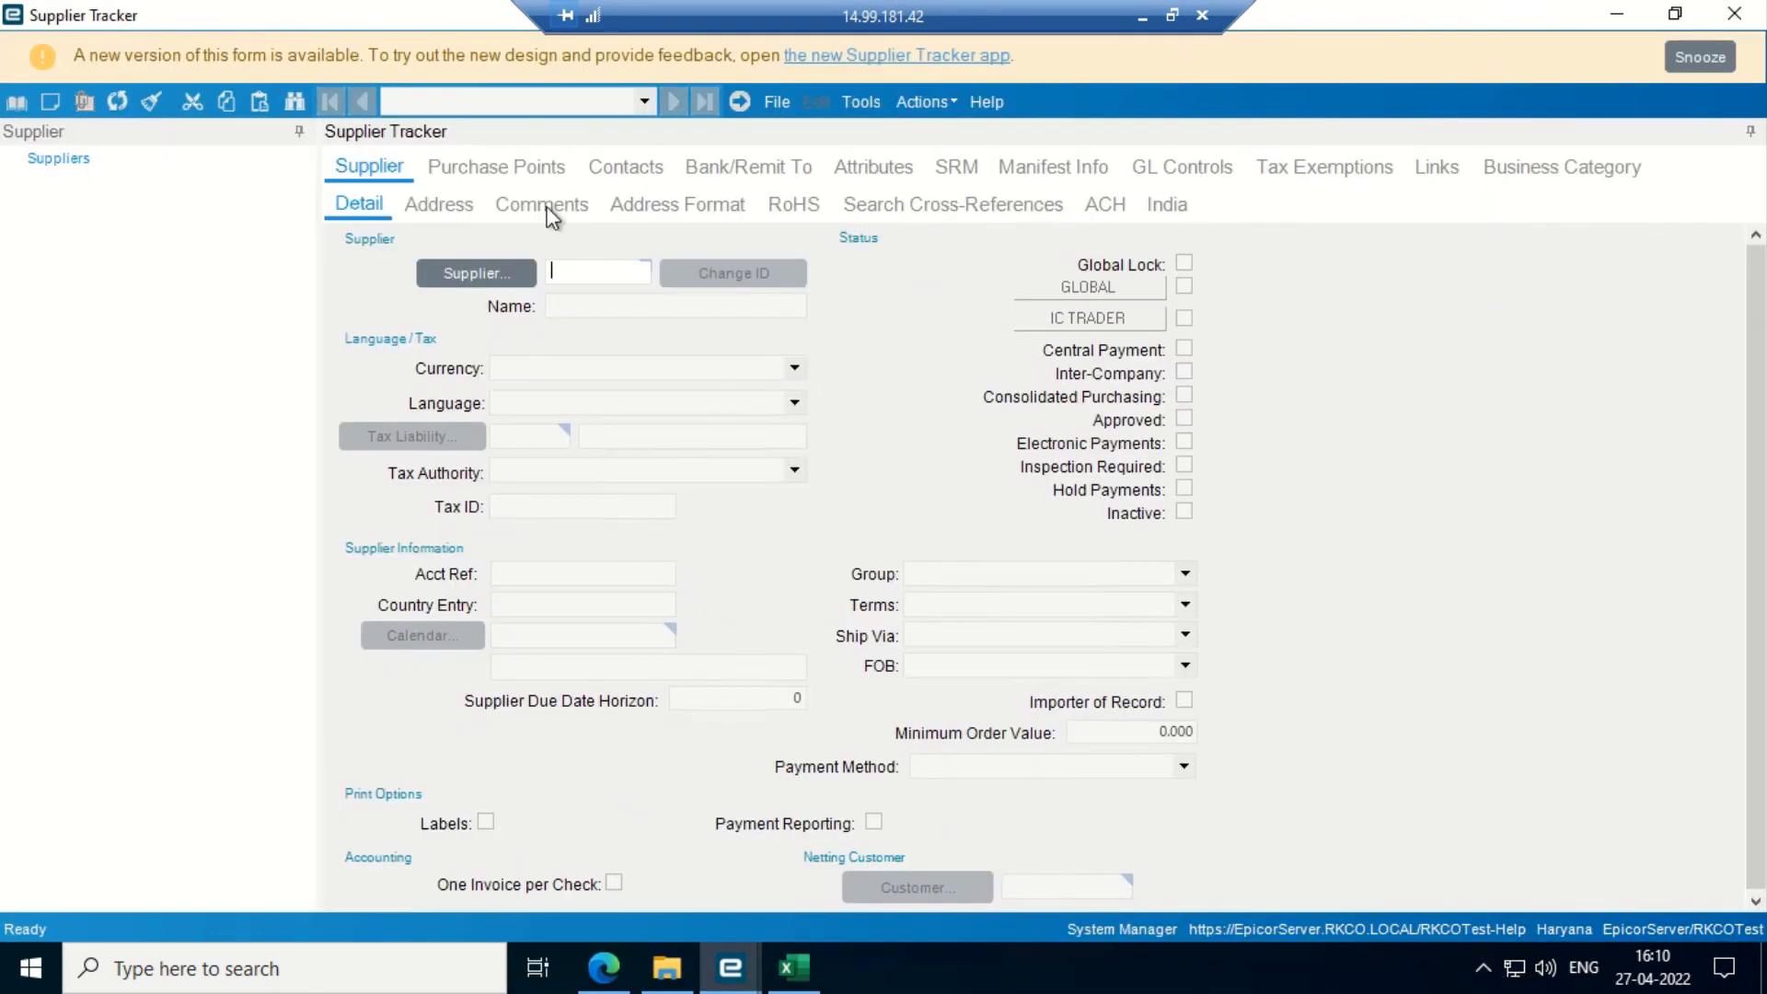
left_click(419, 277)
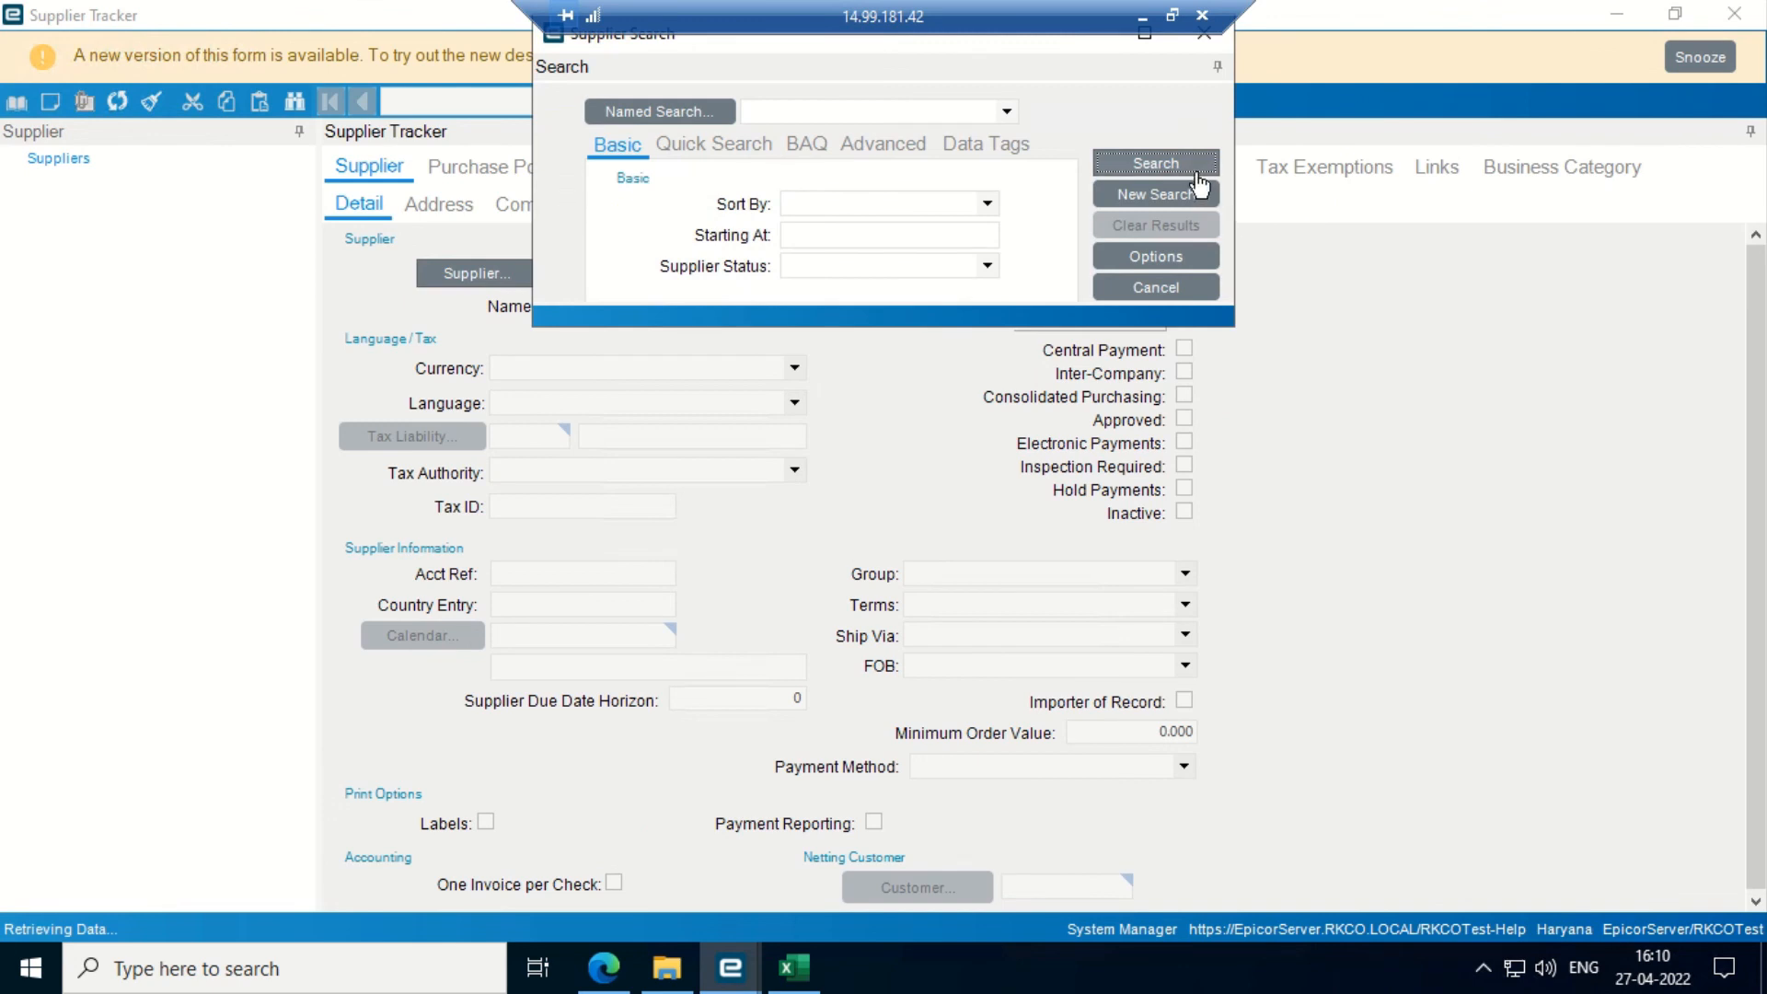
left_click(1182, 157)
key("Down")
key("Down")
key("Down")
key("Down")
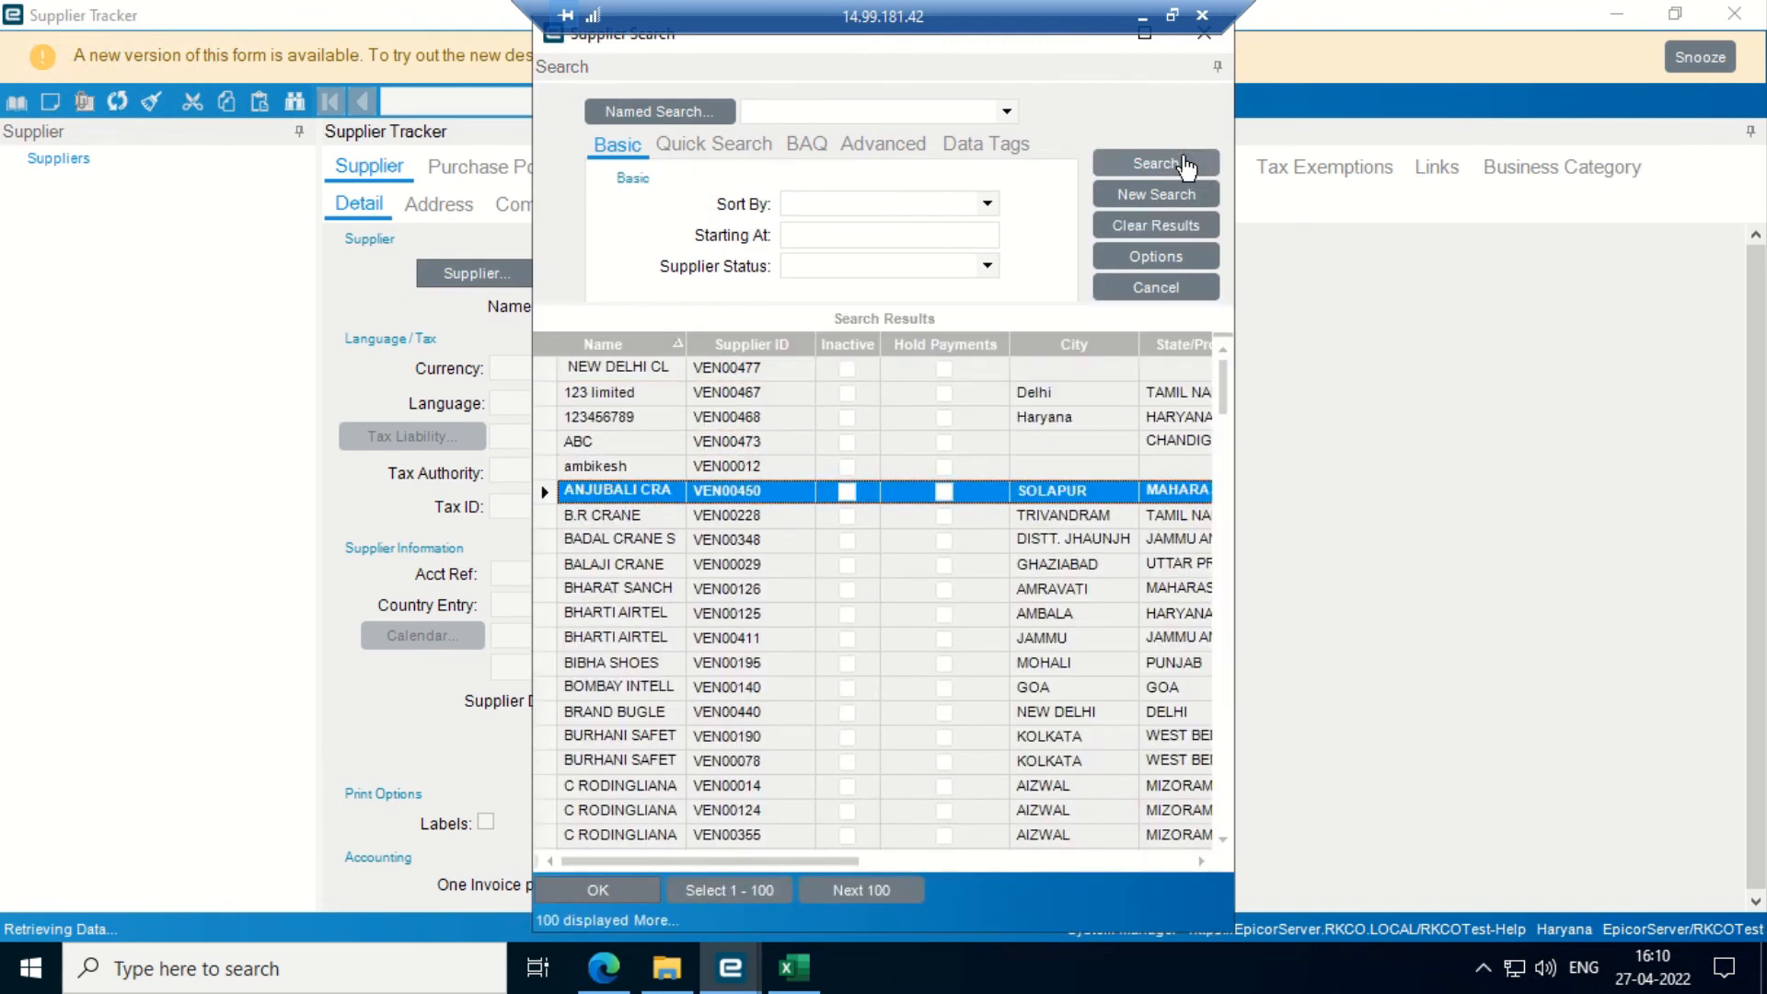
key("Down")
key("Down")
key("Down")
key("Down")
key("Down")
key("Down")
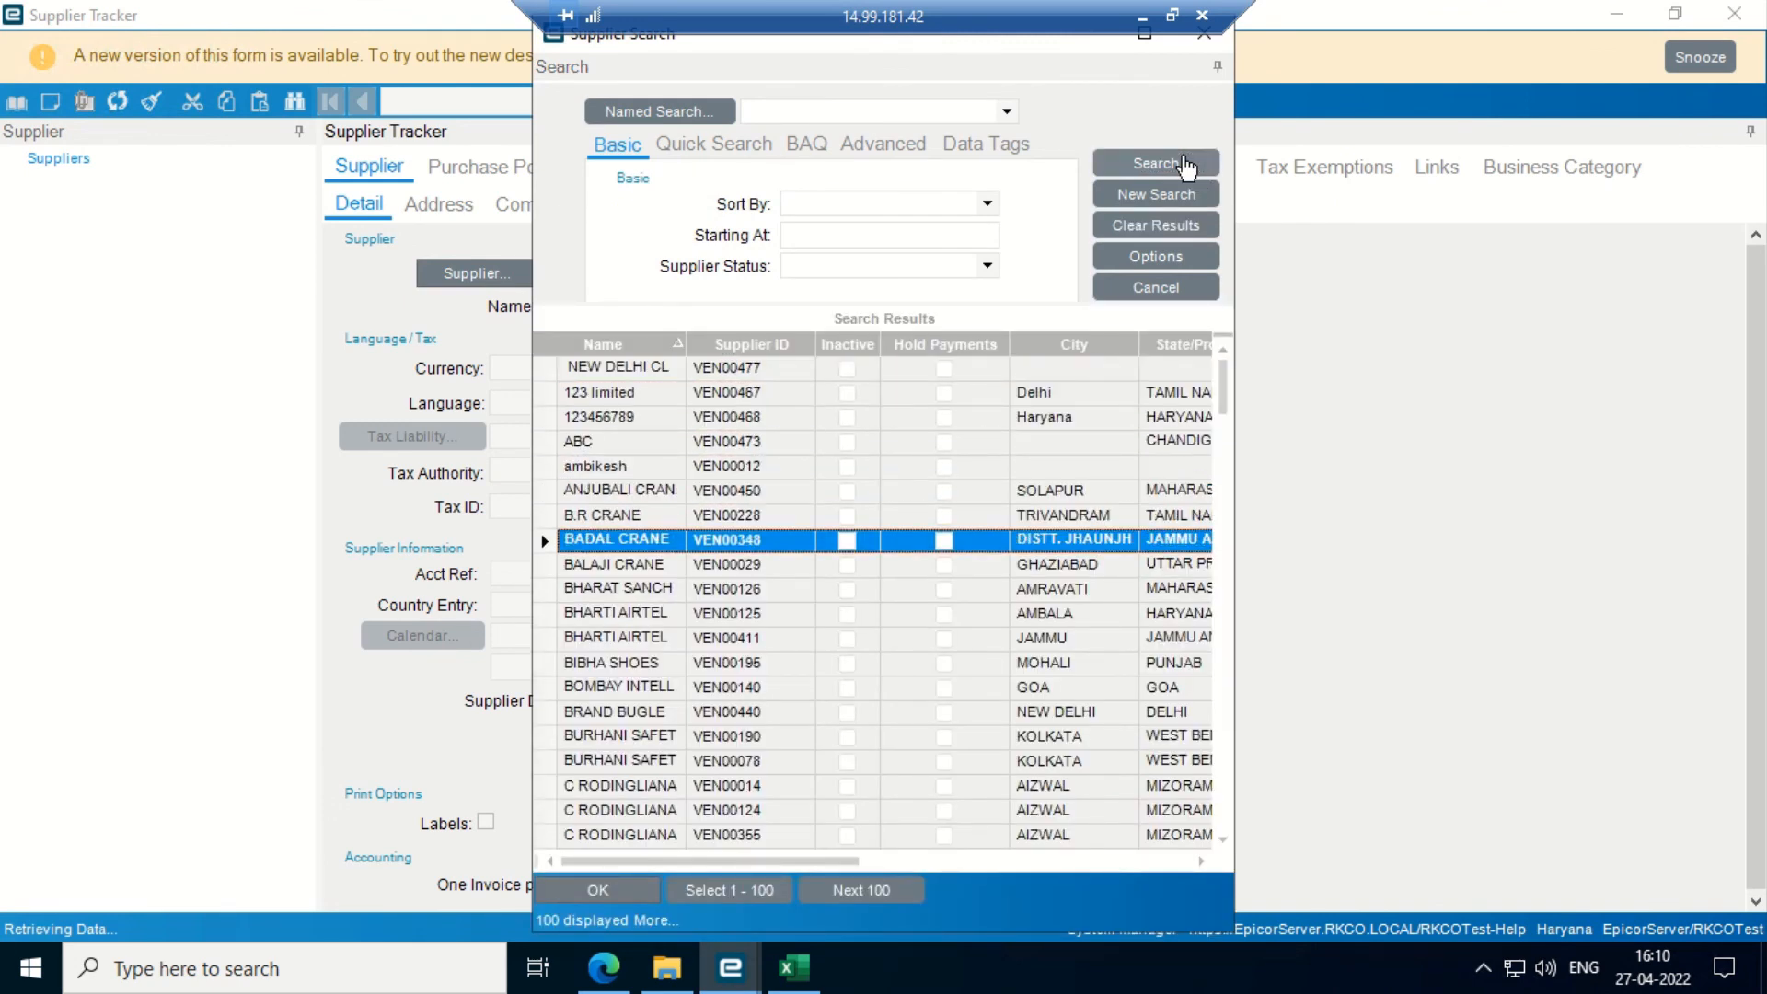
key("Down")
key("Down")
key("Down")
key("Down")
key("Down")
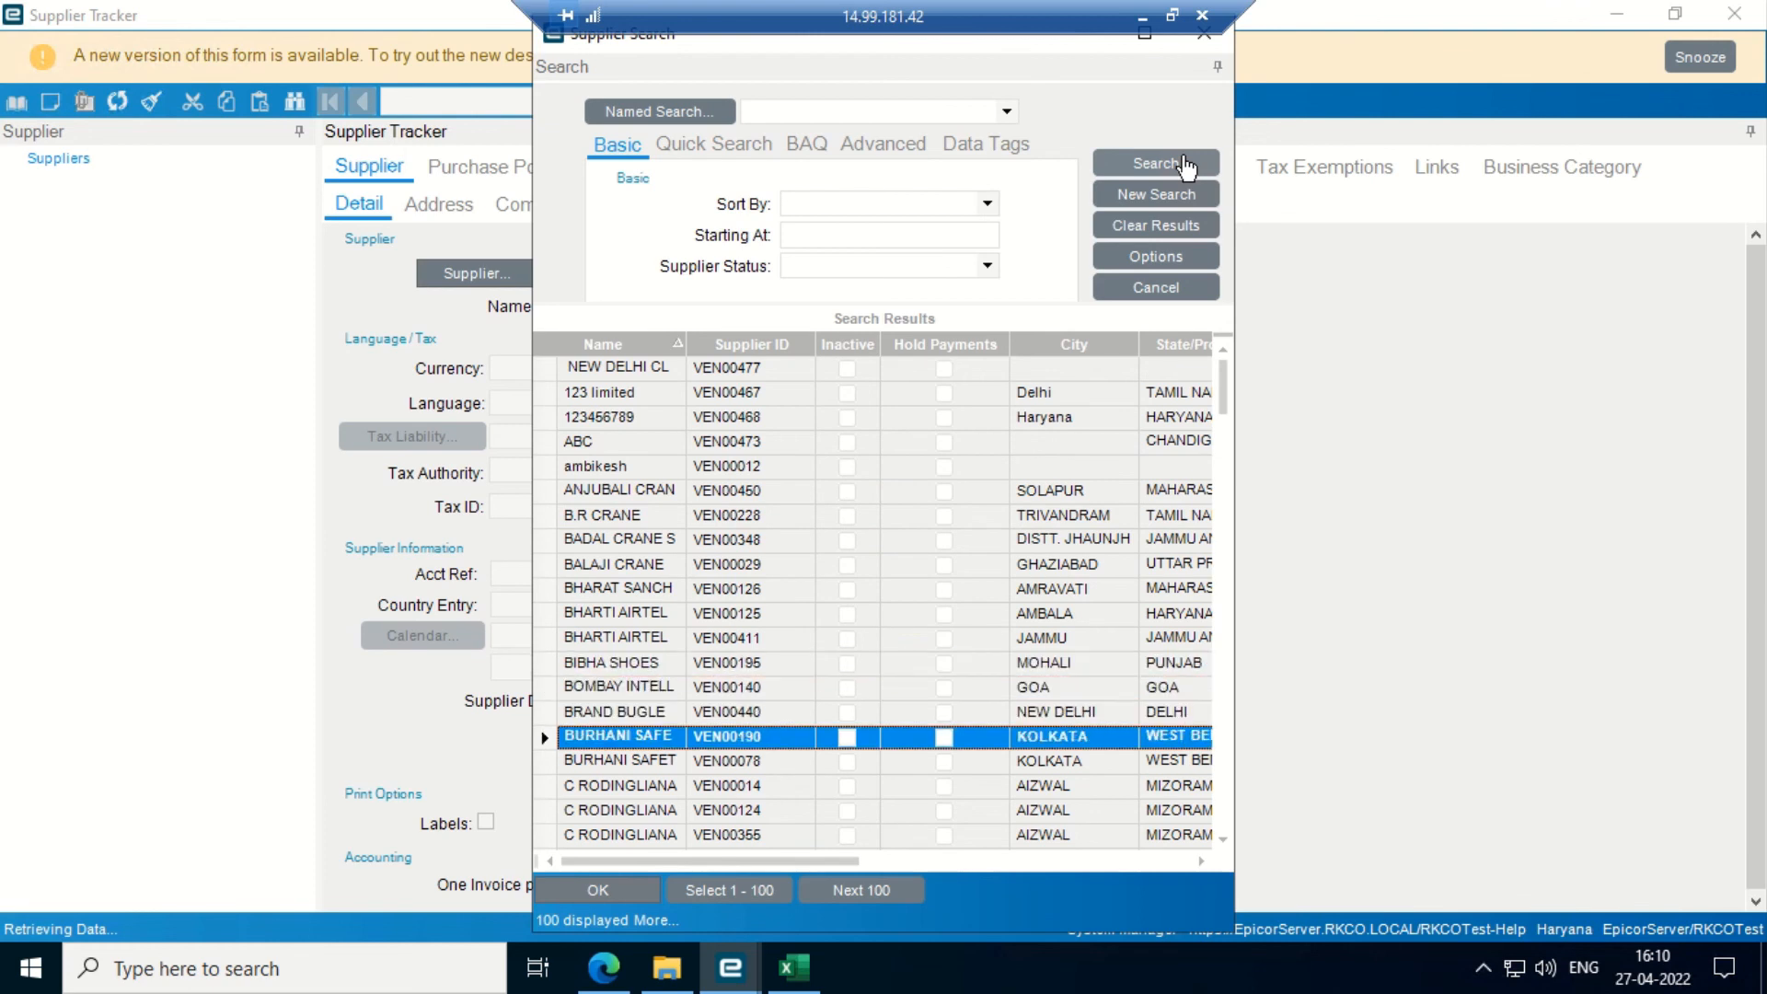
key("Return")
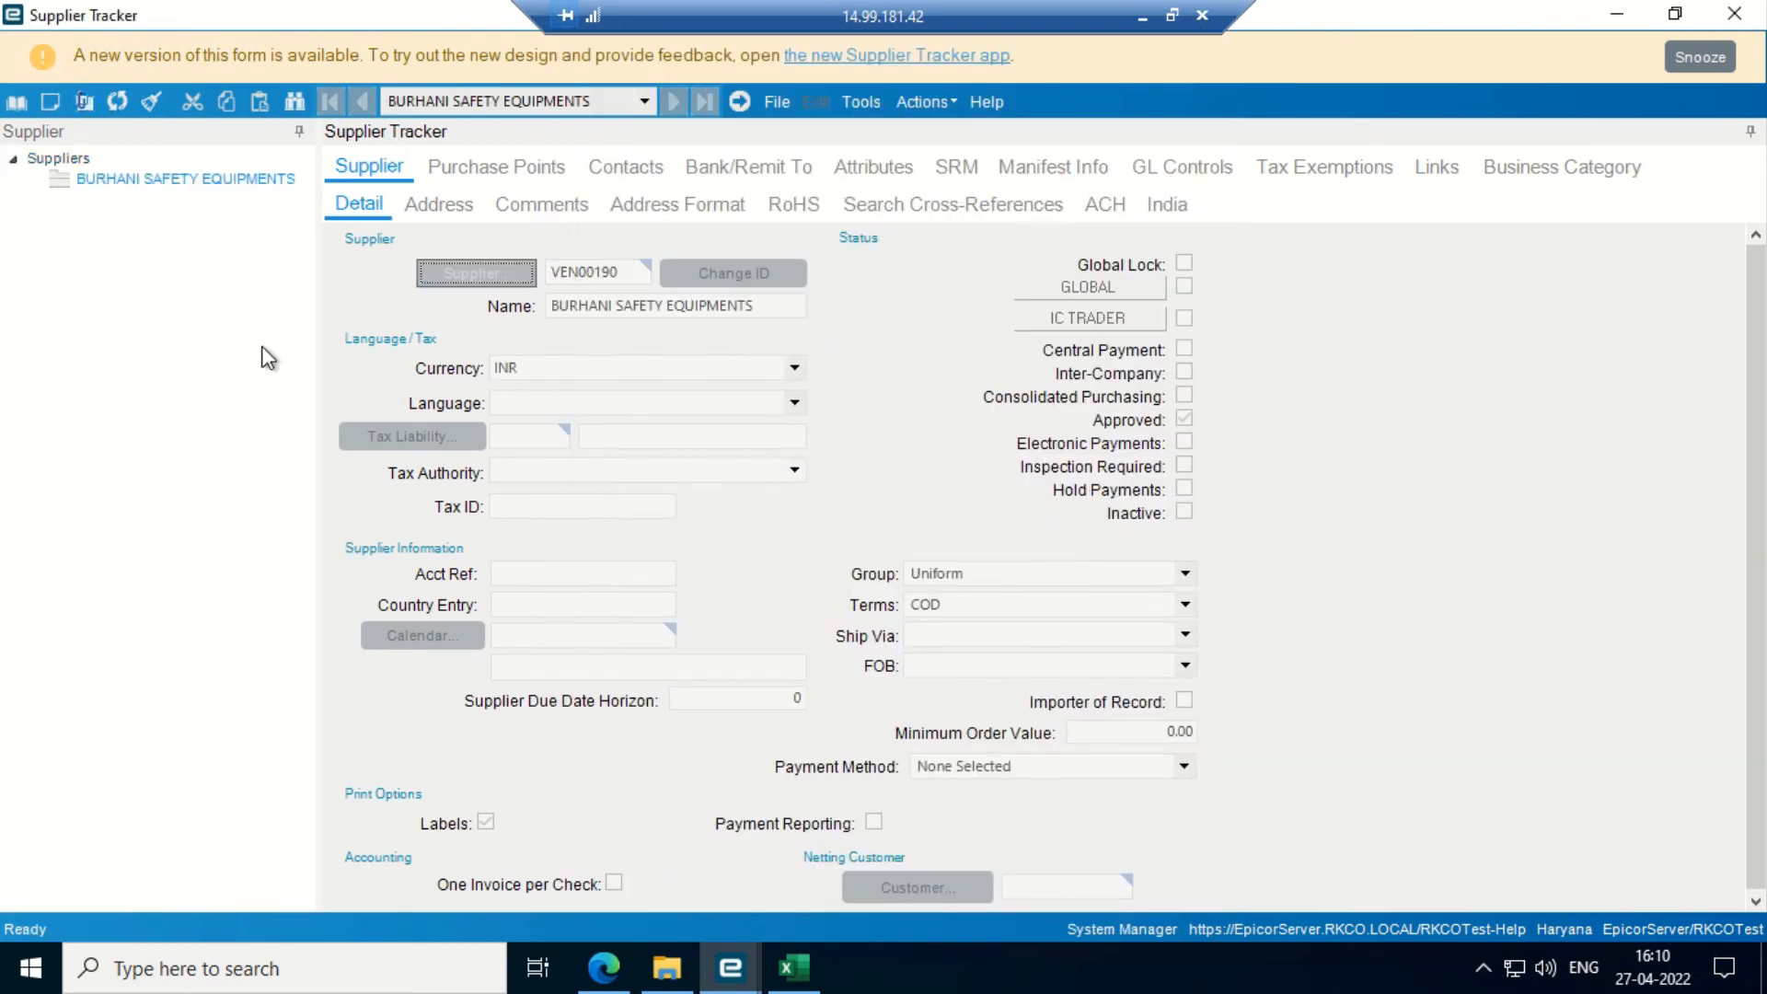
- Retrieve BURHANI's purchase orders and payments in list view, then list all 100 suppliers in Supplier Search
left_click(1439, 180)
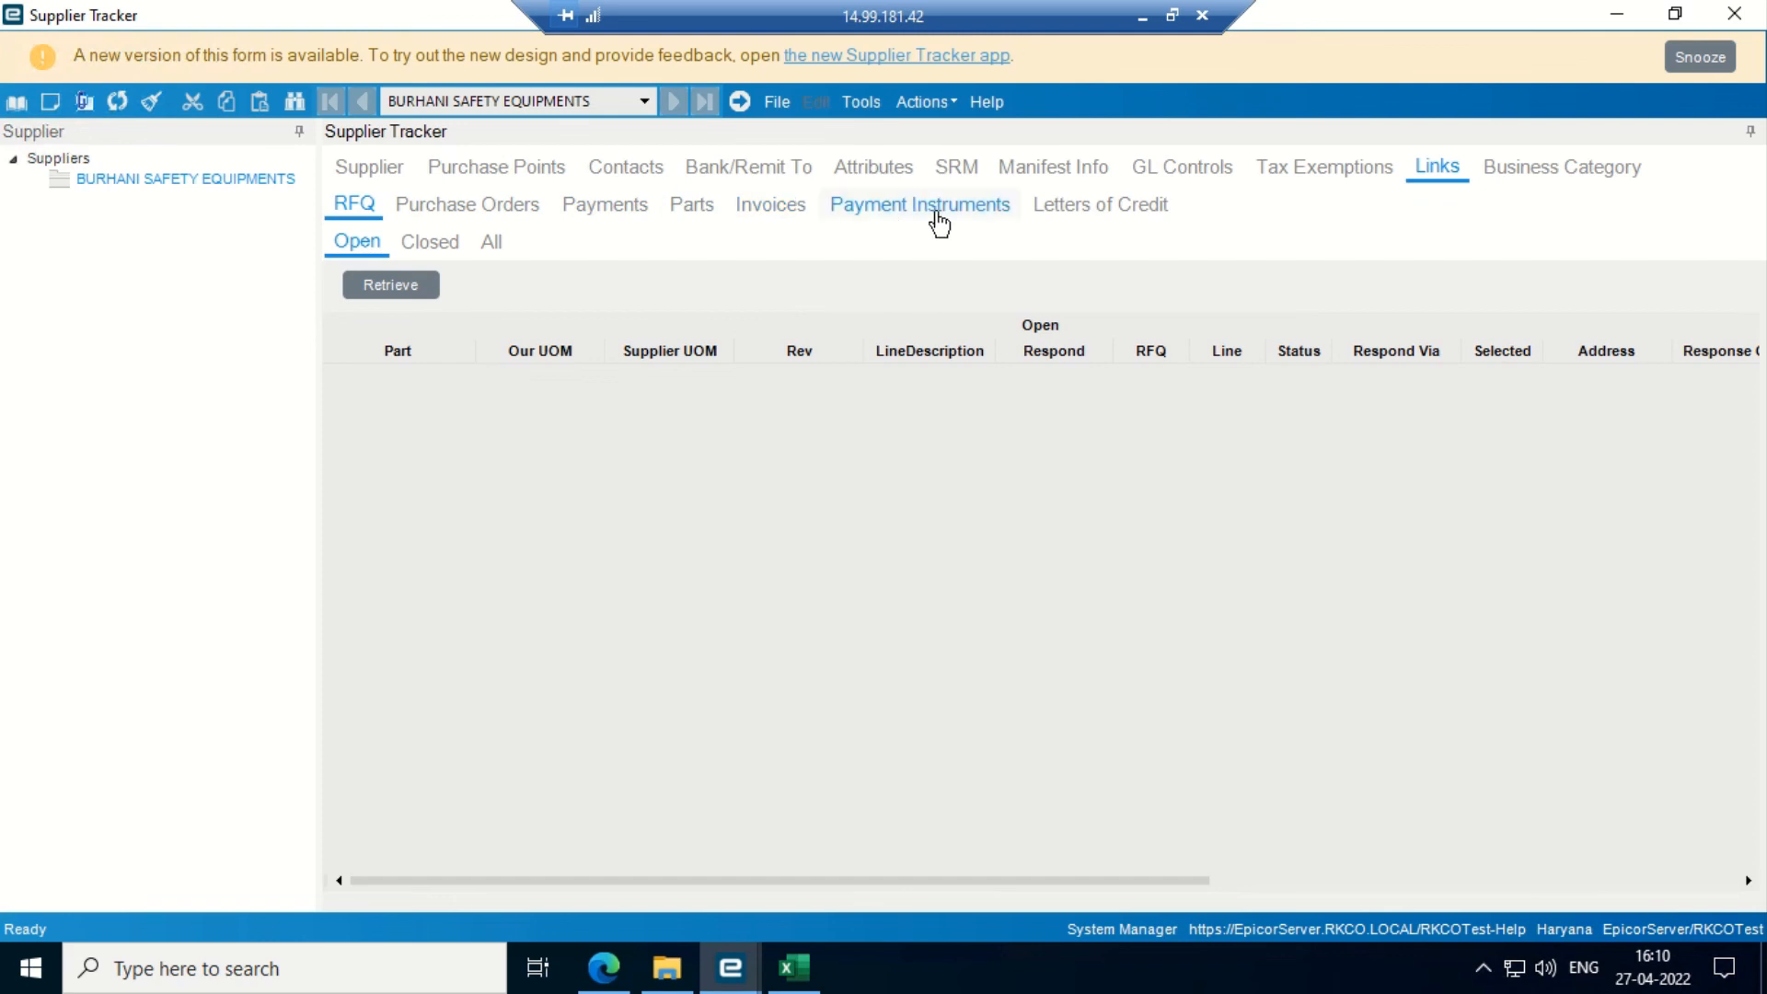
left_click(474, 205)
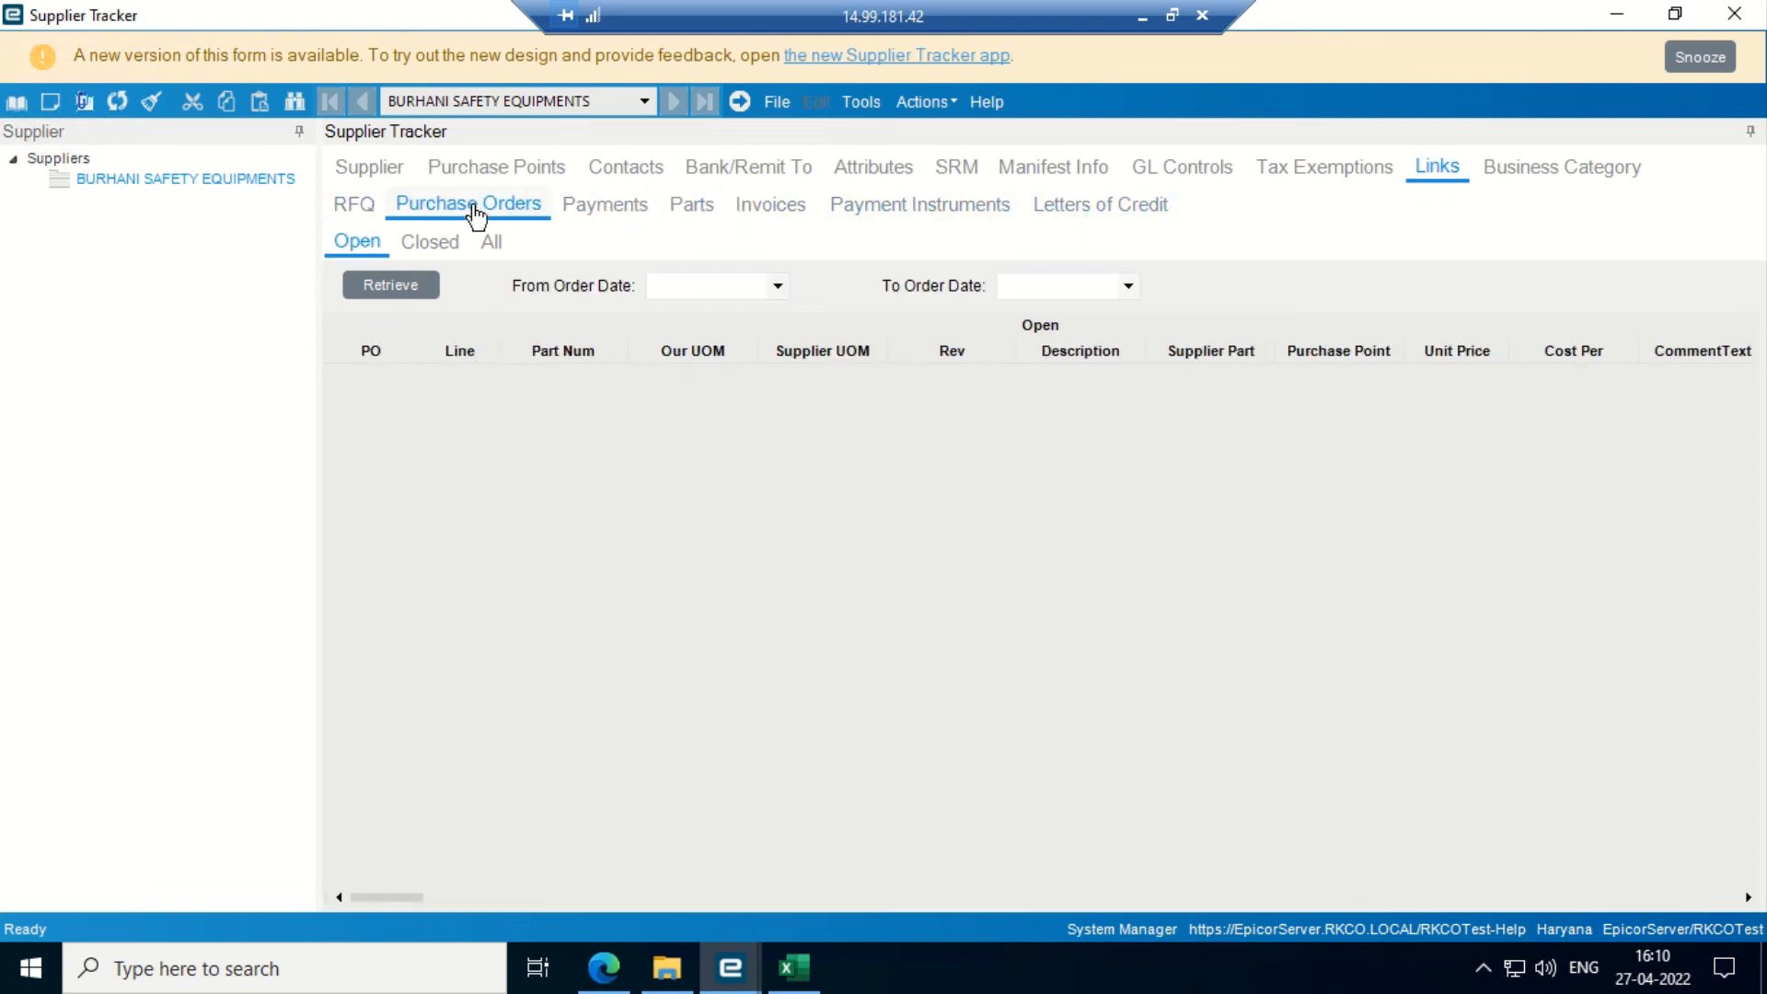
left_click(401, 276)
left_click(622, 206)
left_click(387, 285)
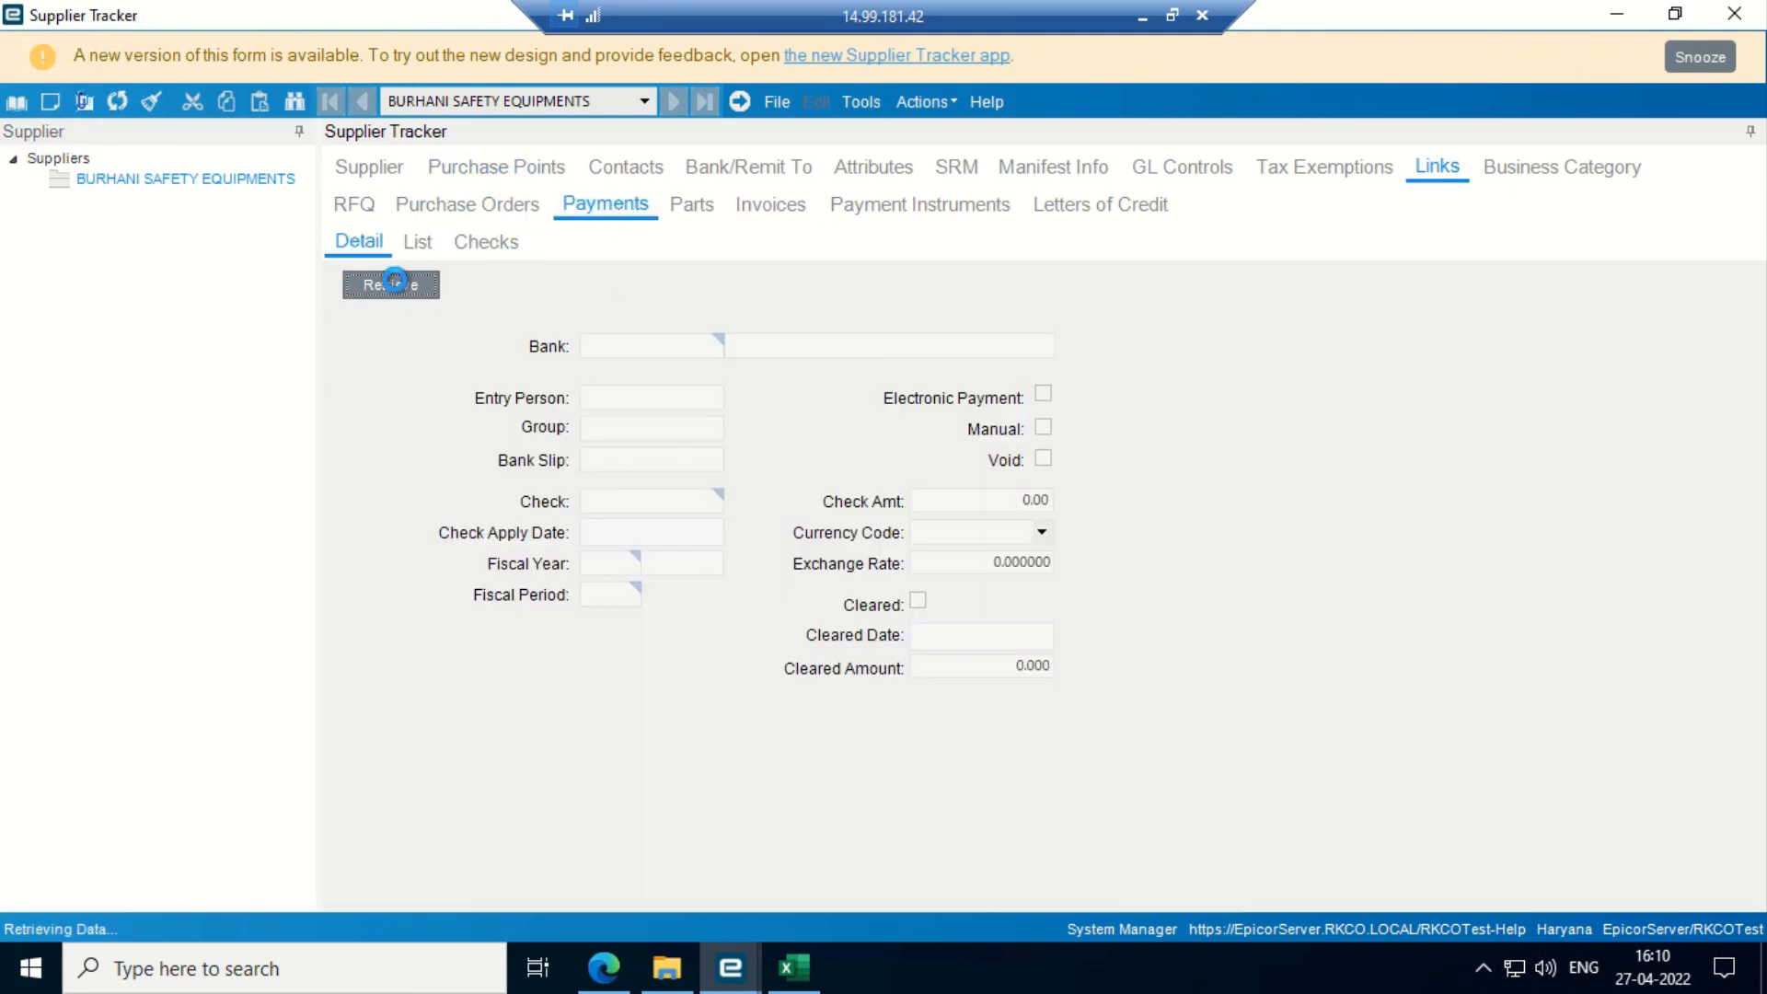
left_click(423, 245)
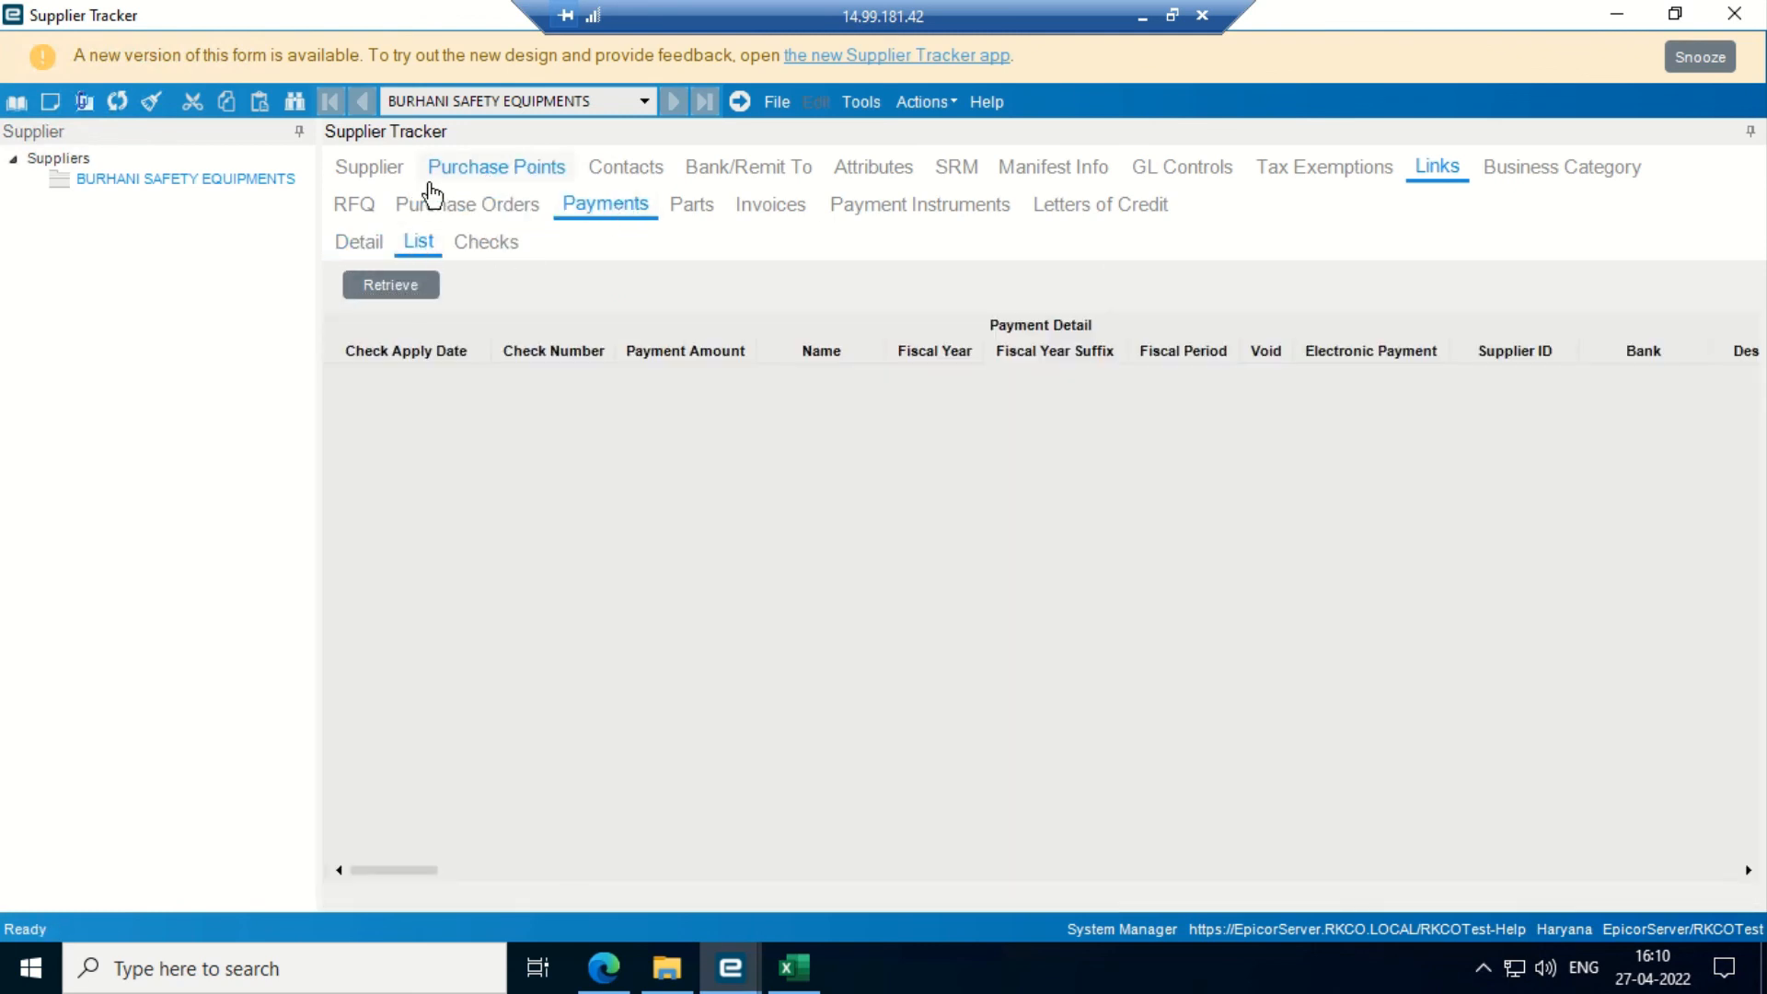
left_click(295, 101)
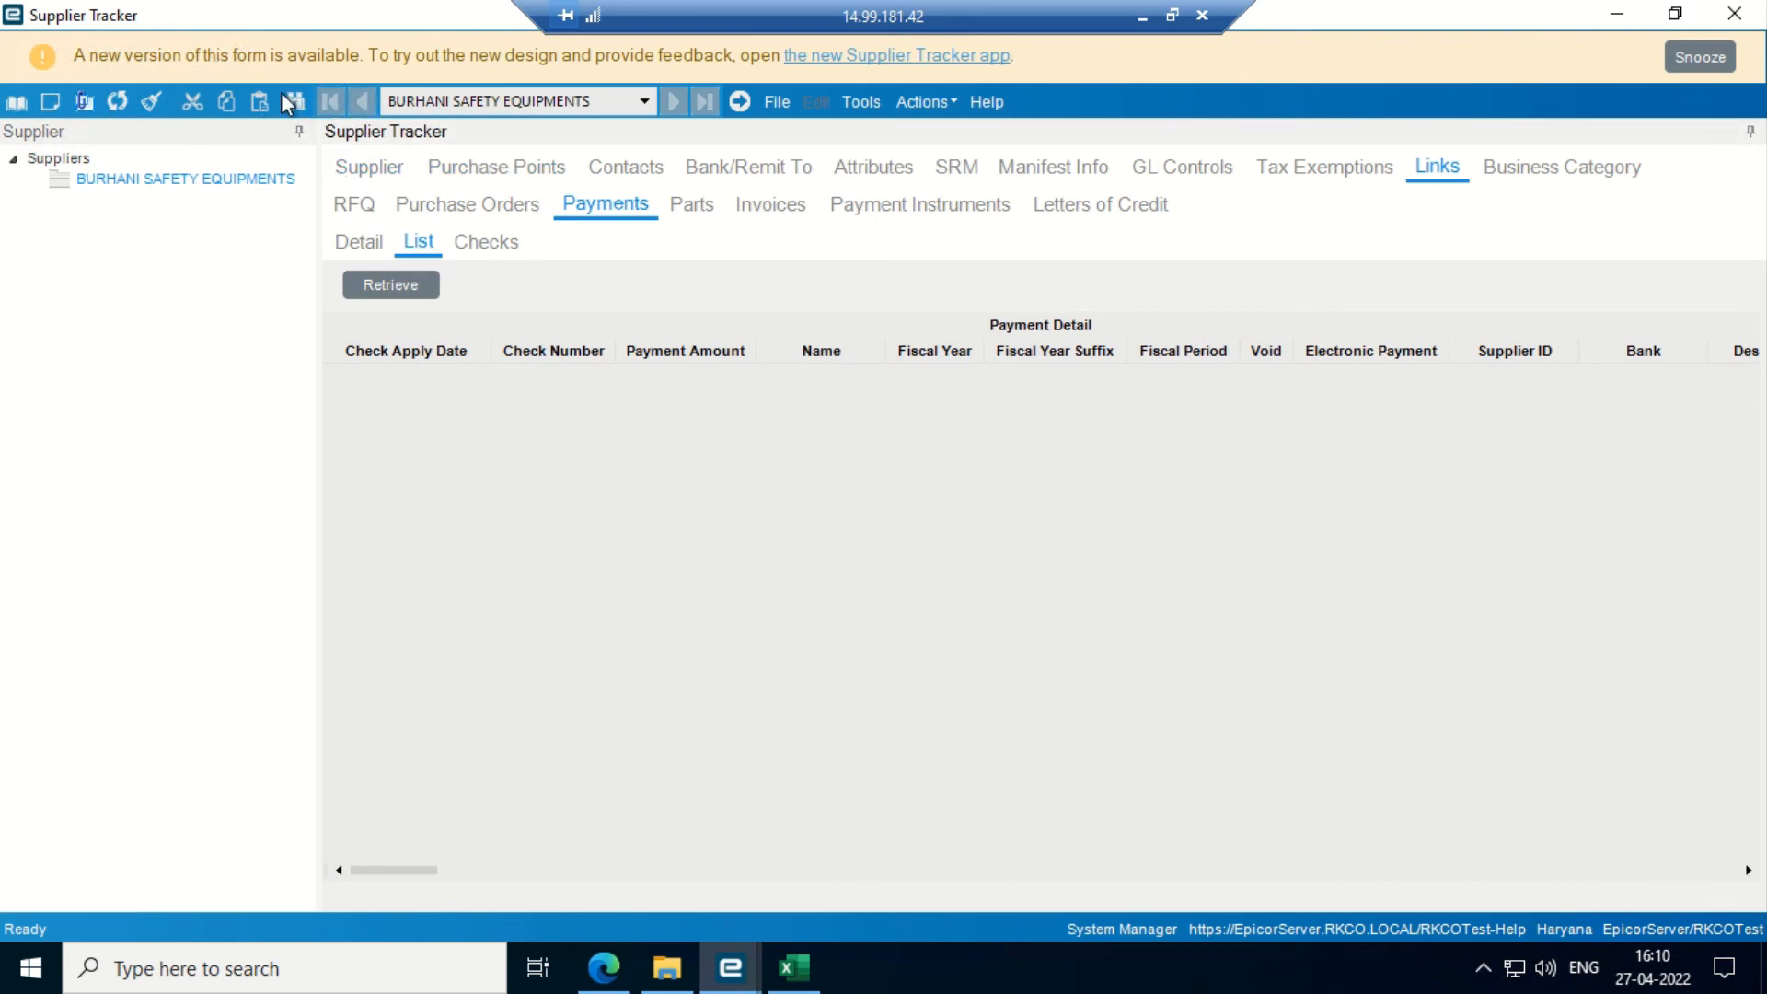
left_click(1156, 164)
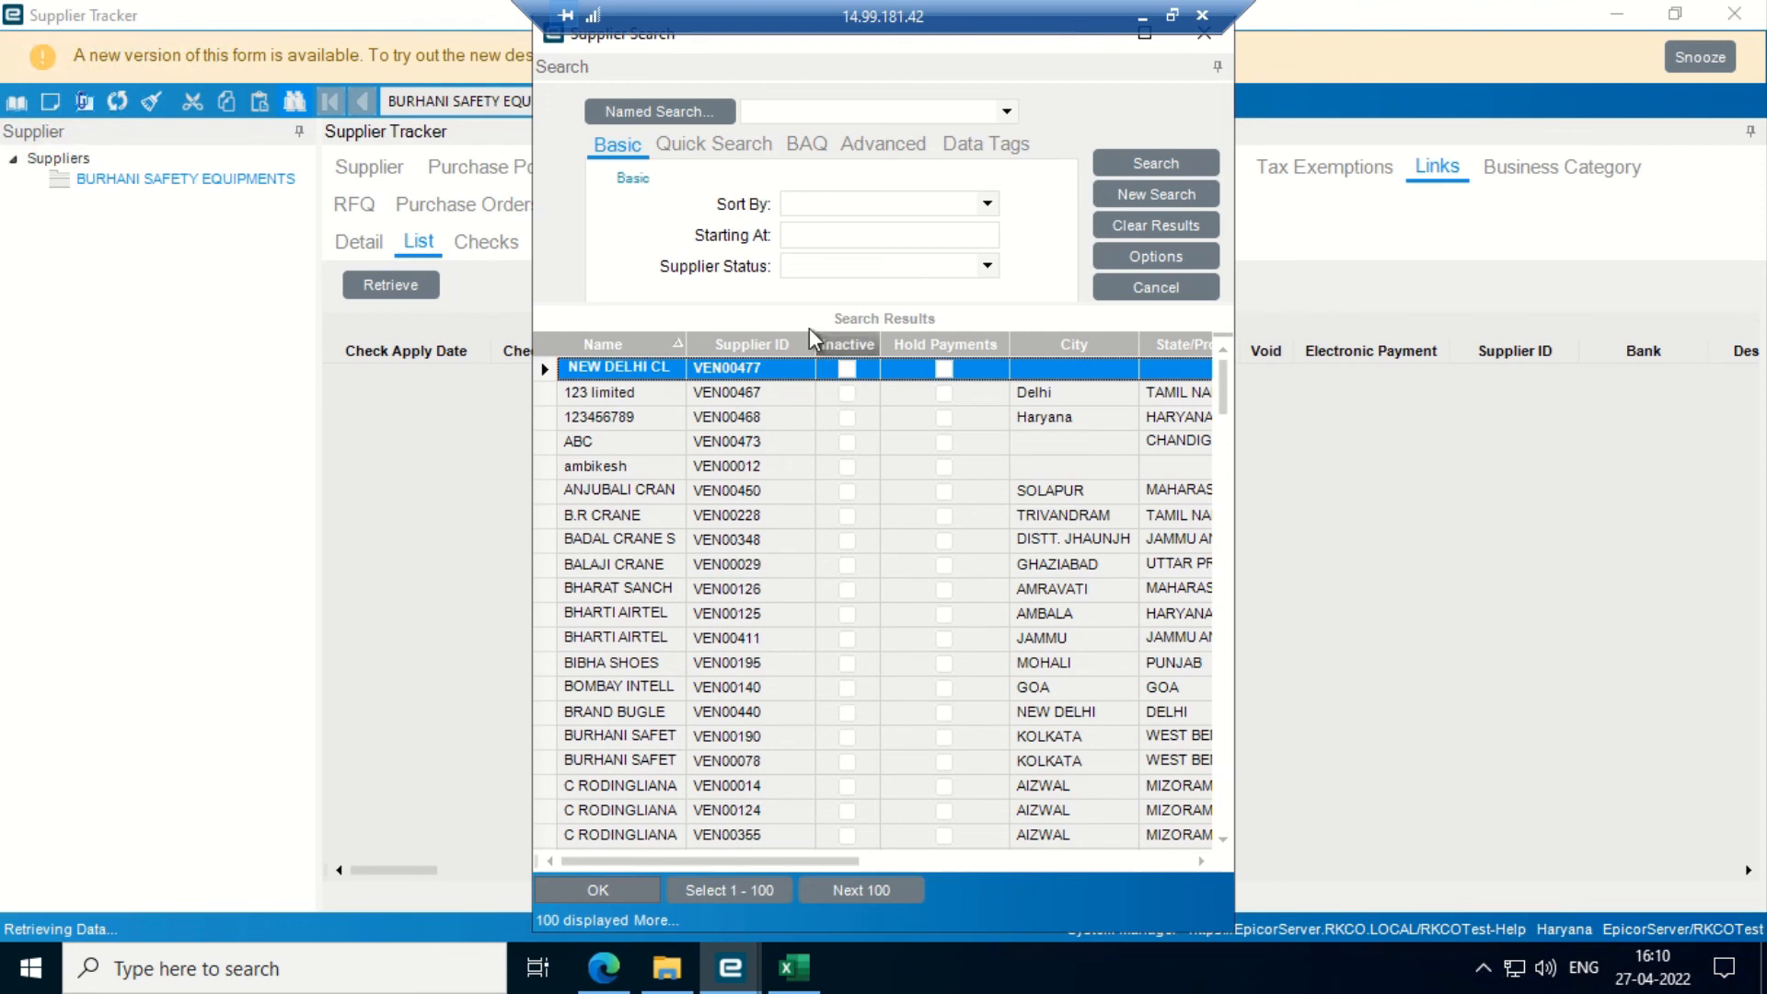
- Filter suppliers by 'com', load Complete Supplier 123, and retrieve POs 10035, 10036, 10057 and 10060
left_click(891, 236)
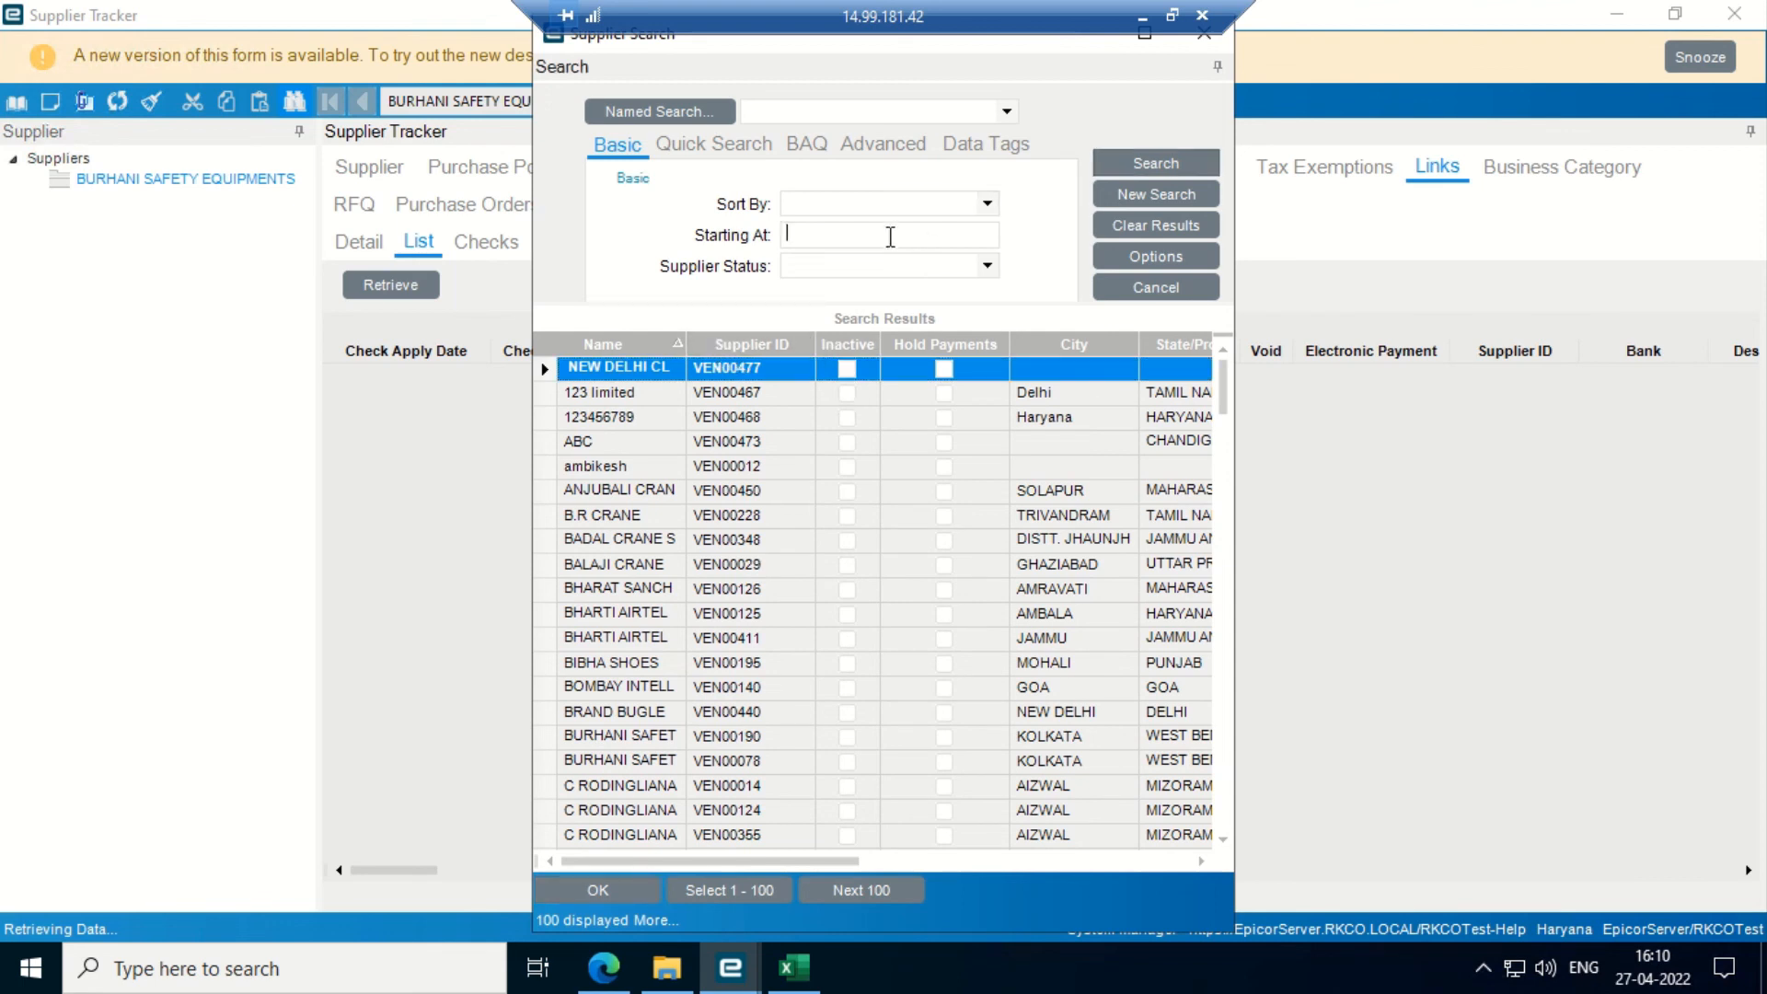
type("complete")
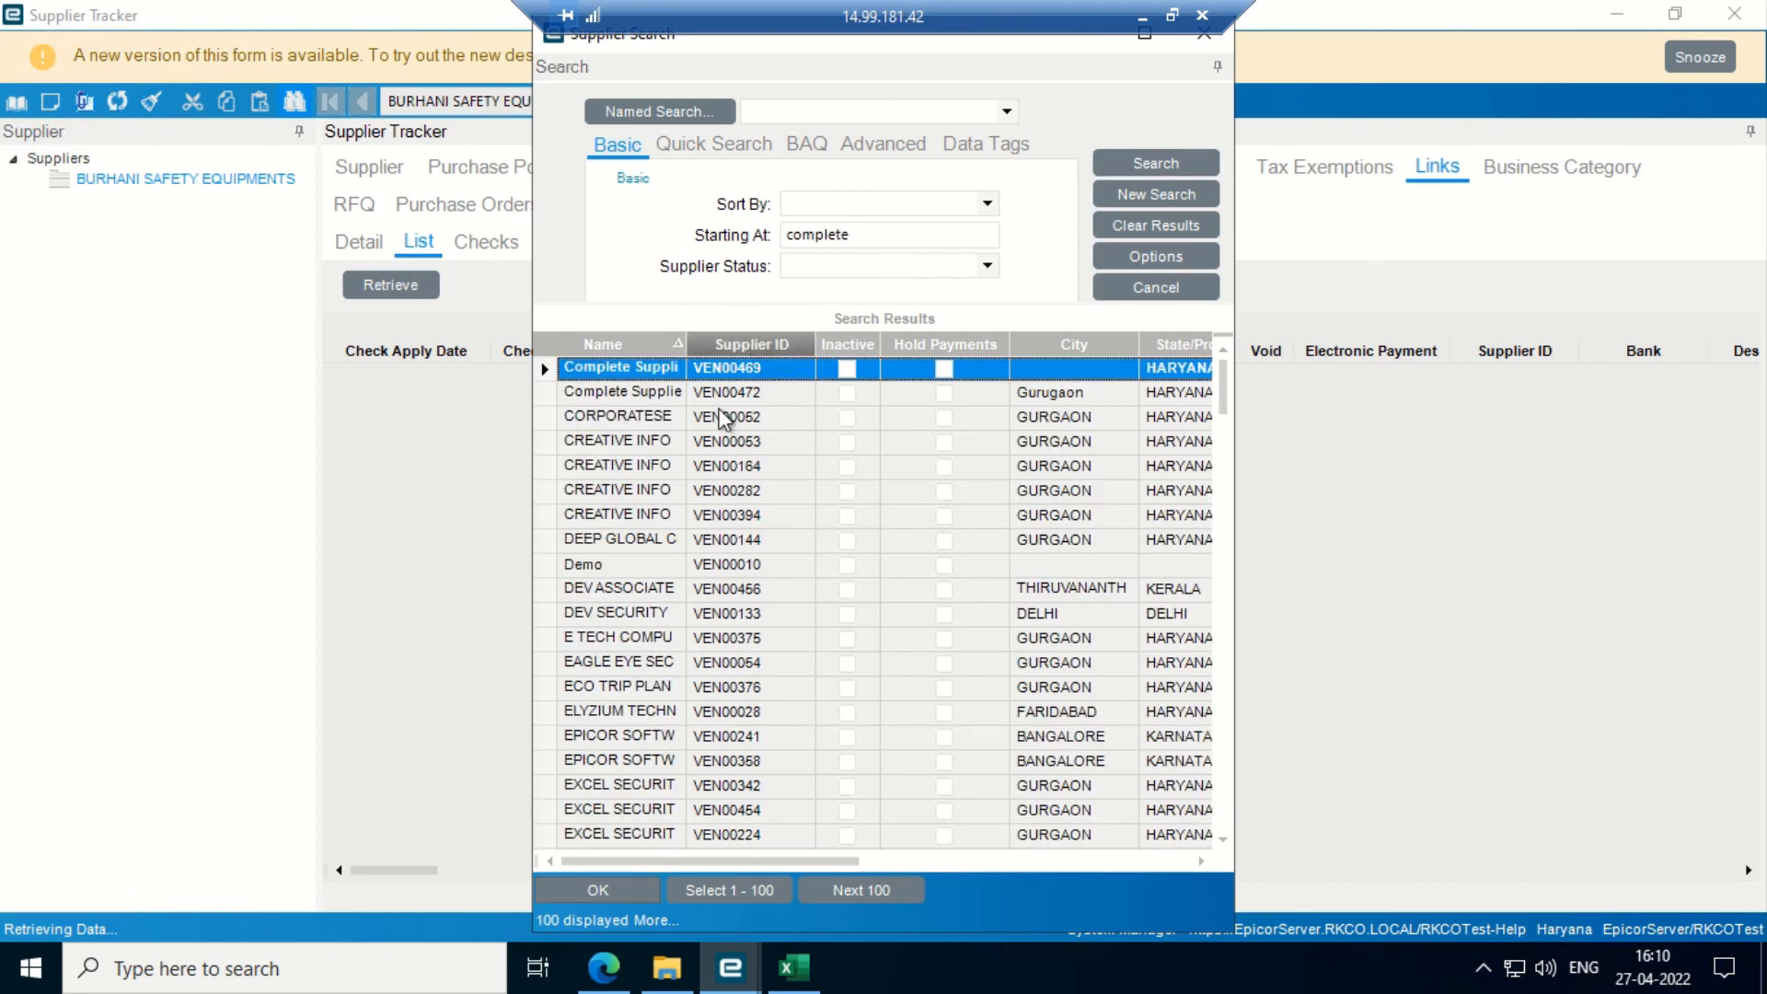
double_click(841, 403)
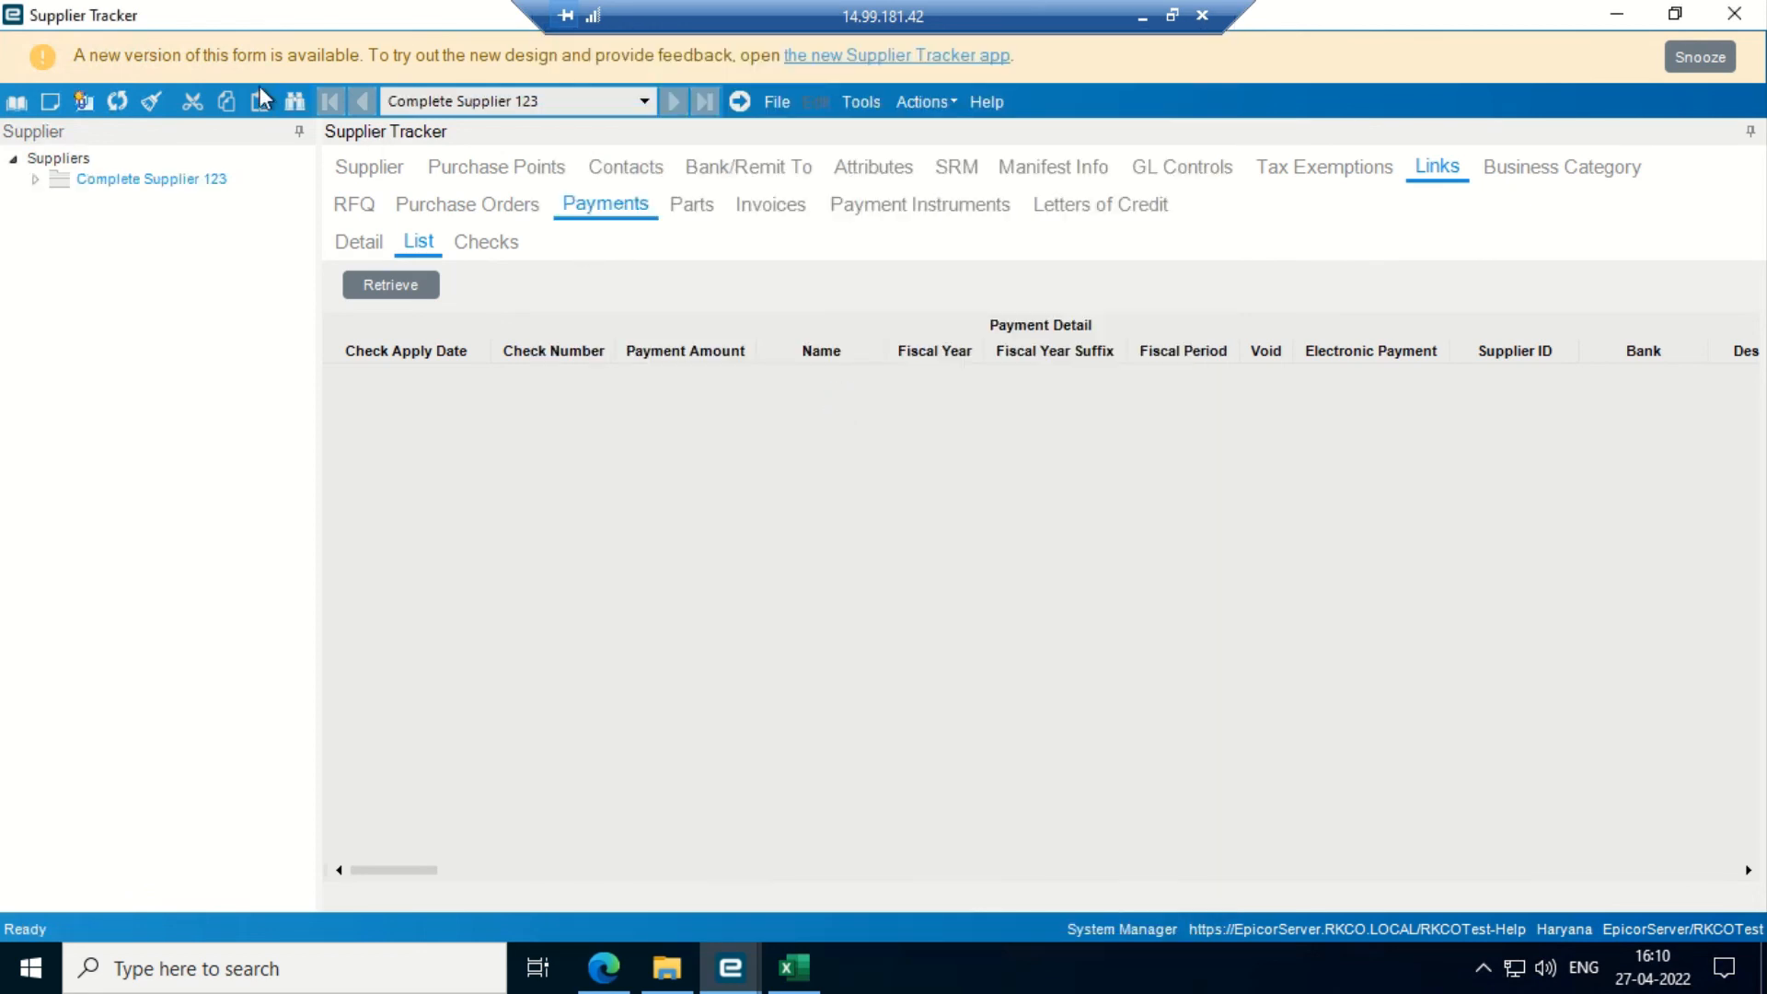
left_click(461, 205)
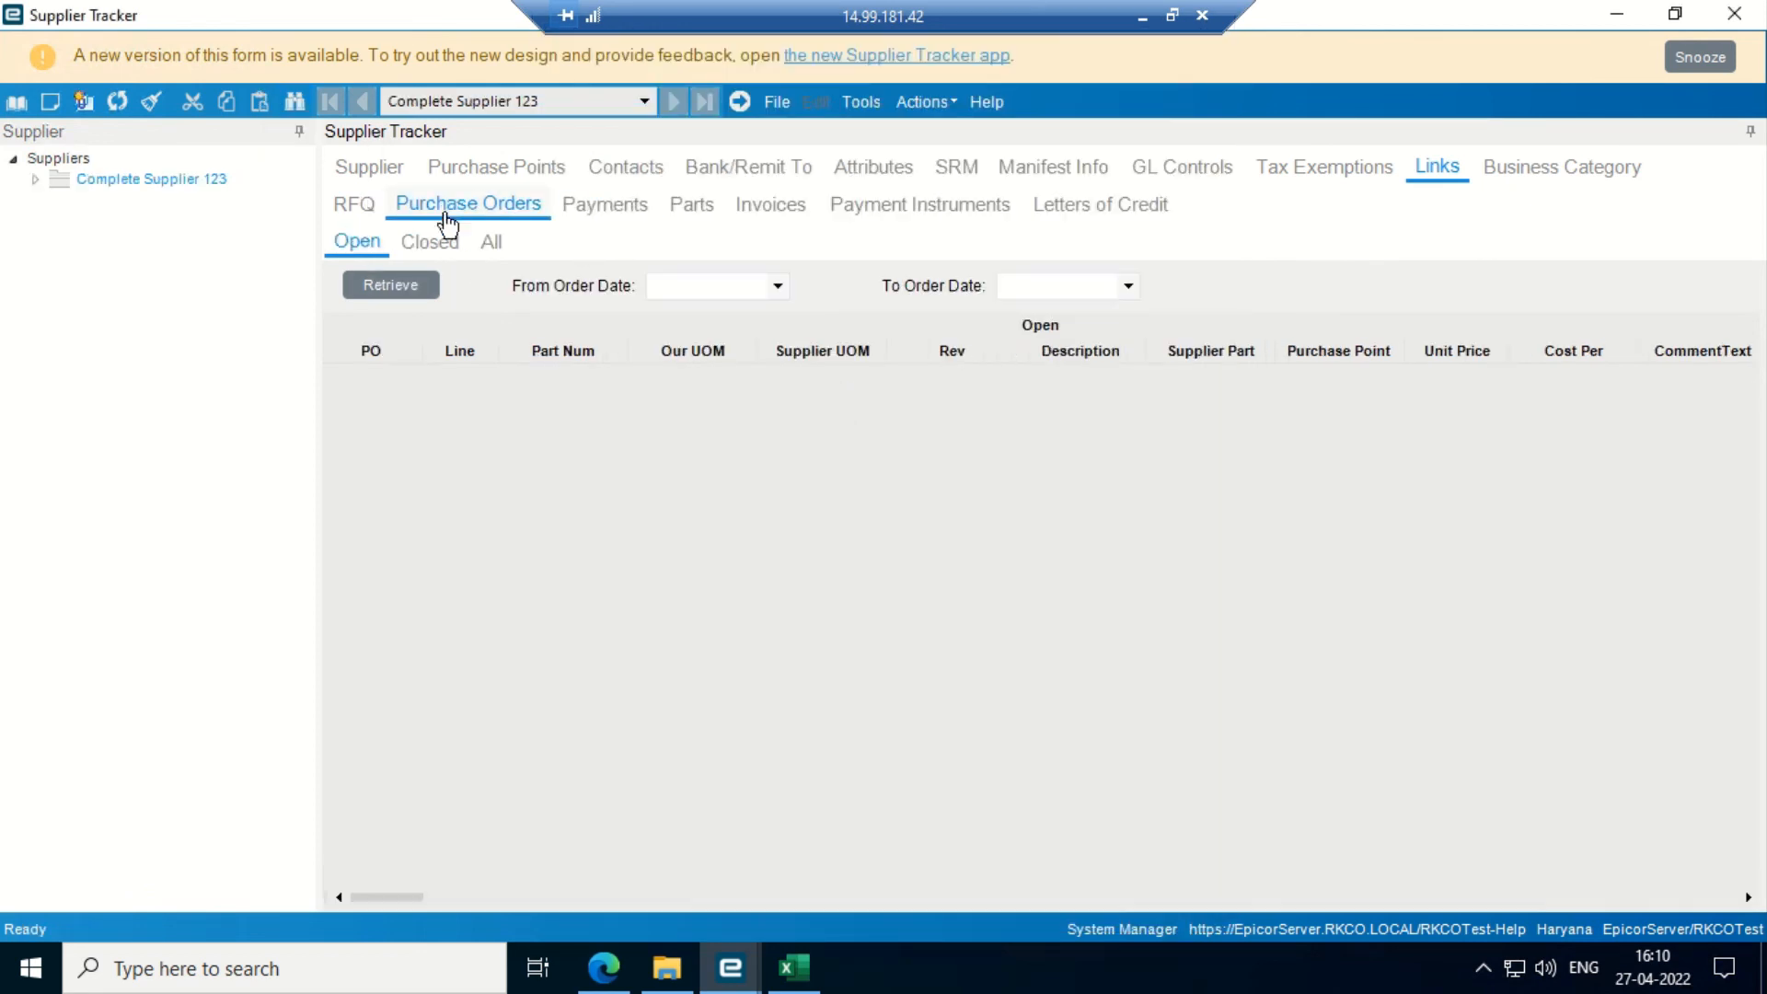
left_click(401, 289)
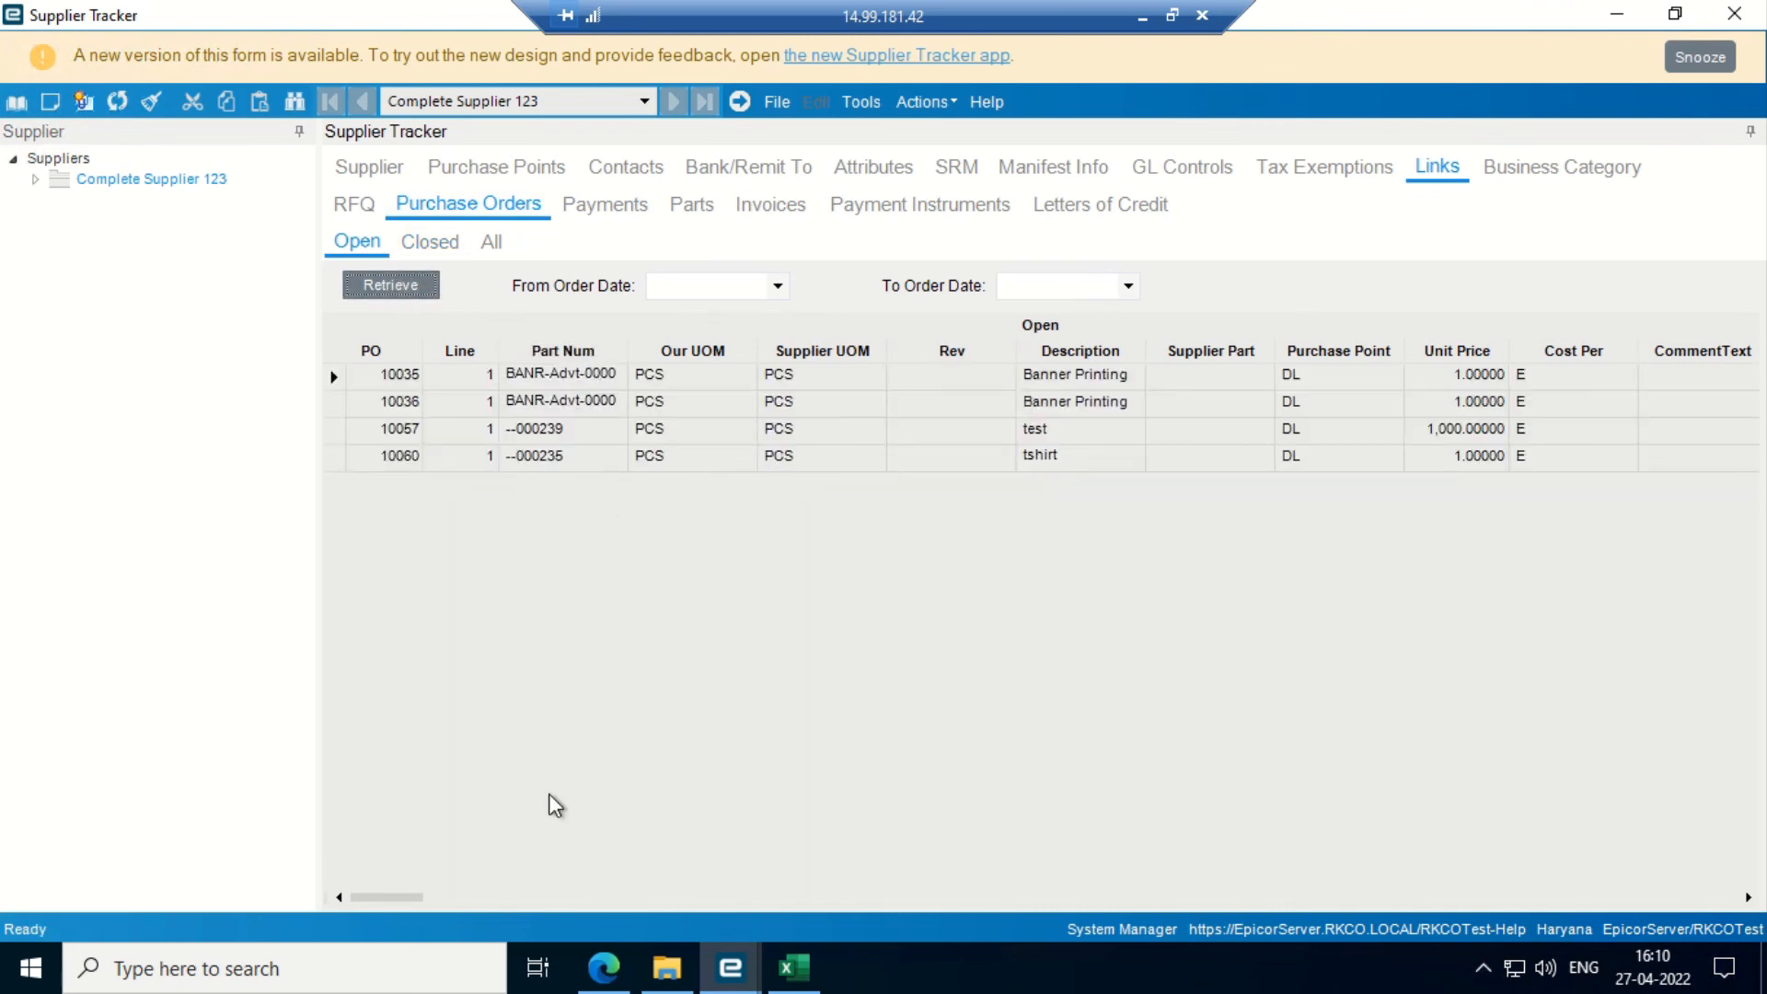
- Retrieve Complete Supplier 123's three payments and adjust the grid to read them
left_click_drag(398, 906, 506, 911)
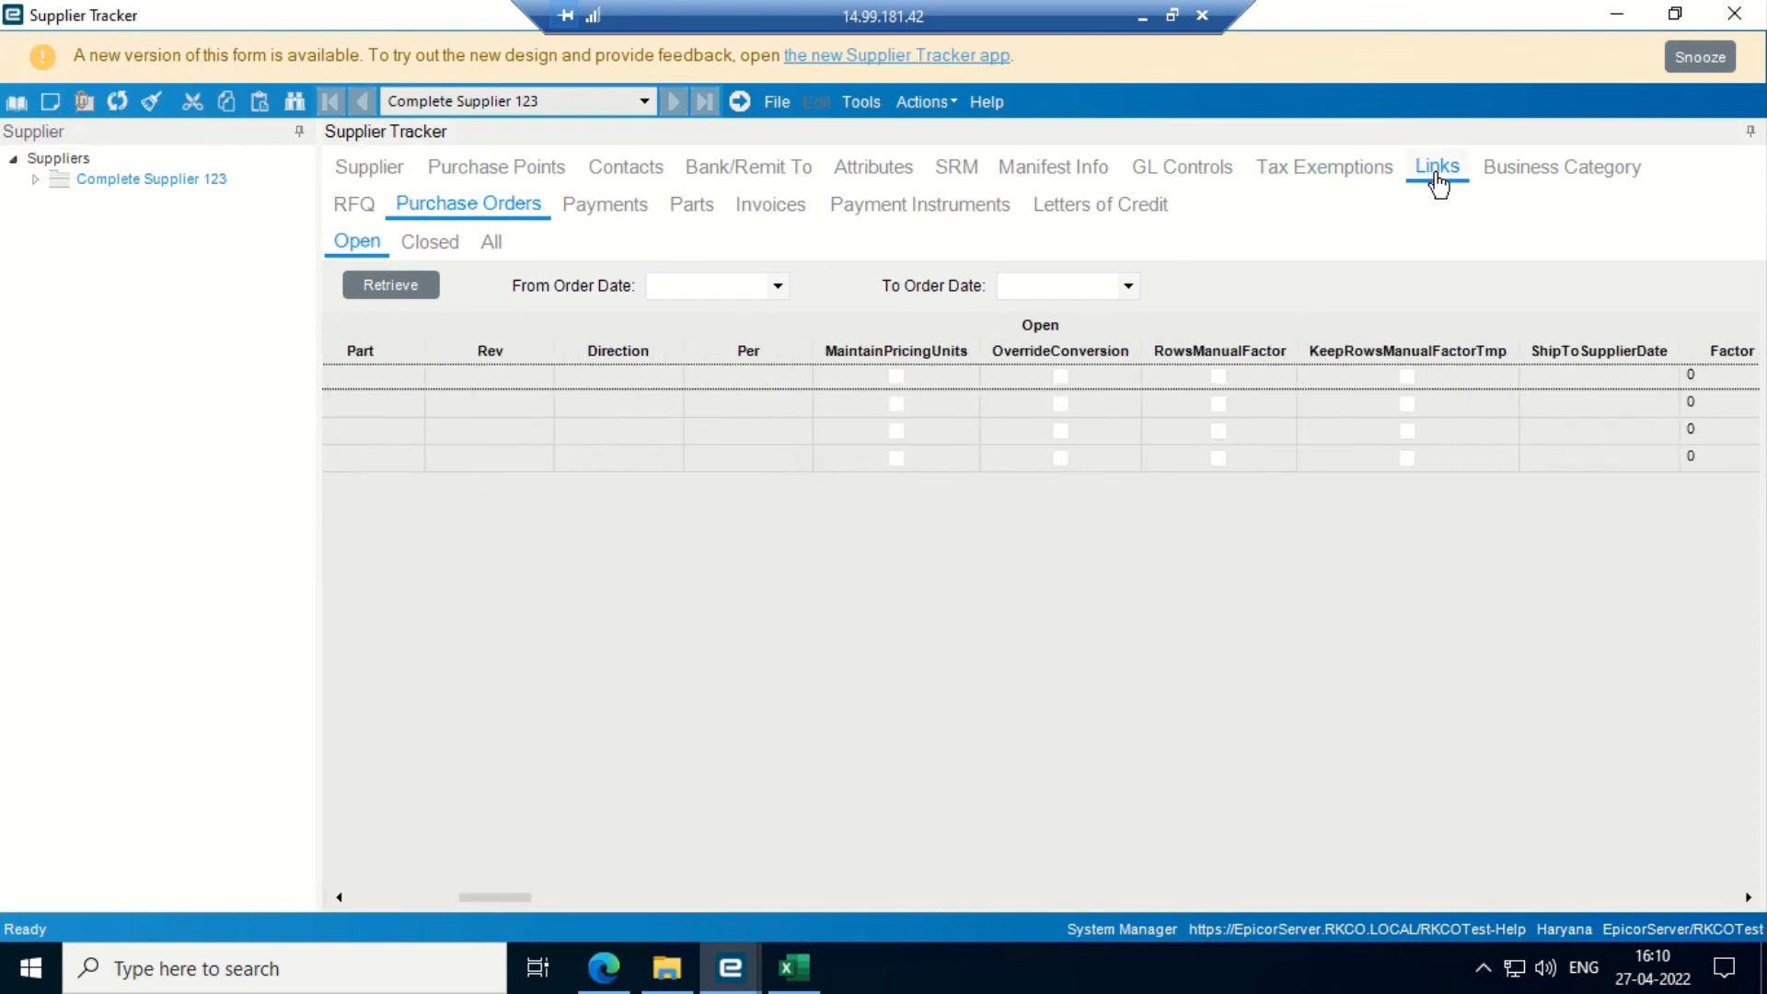
left_click(592, 209)
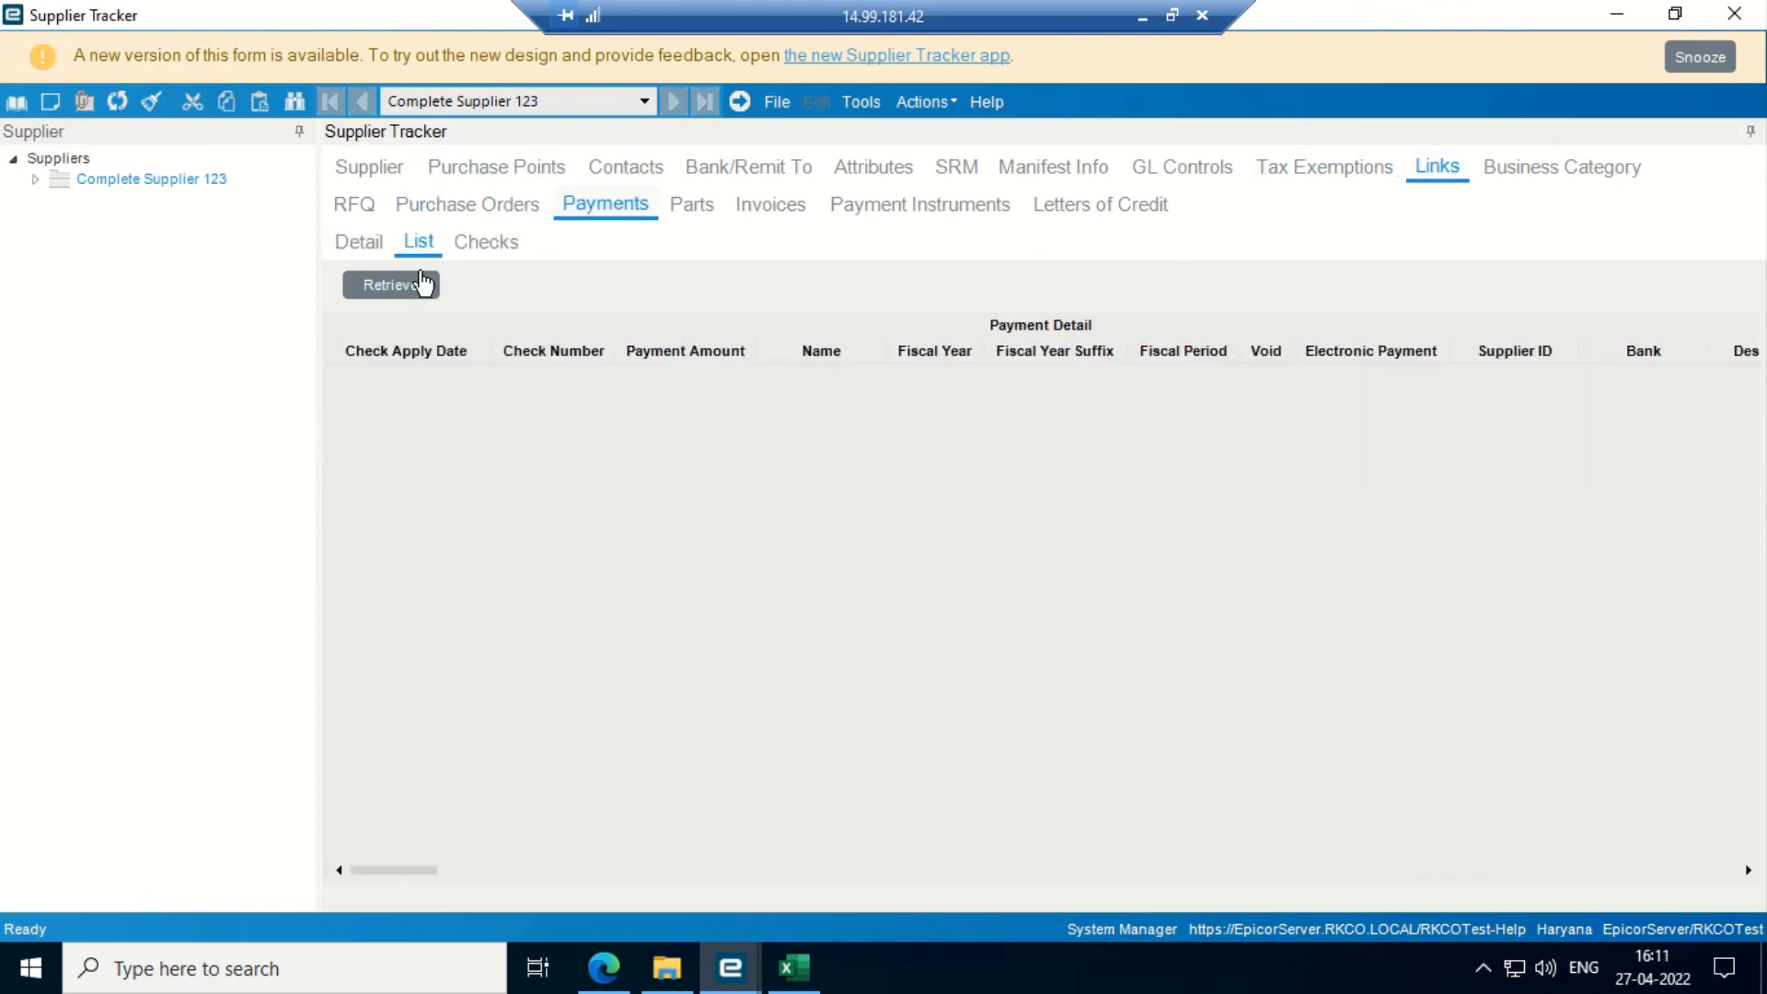
left_click(396, 285)
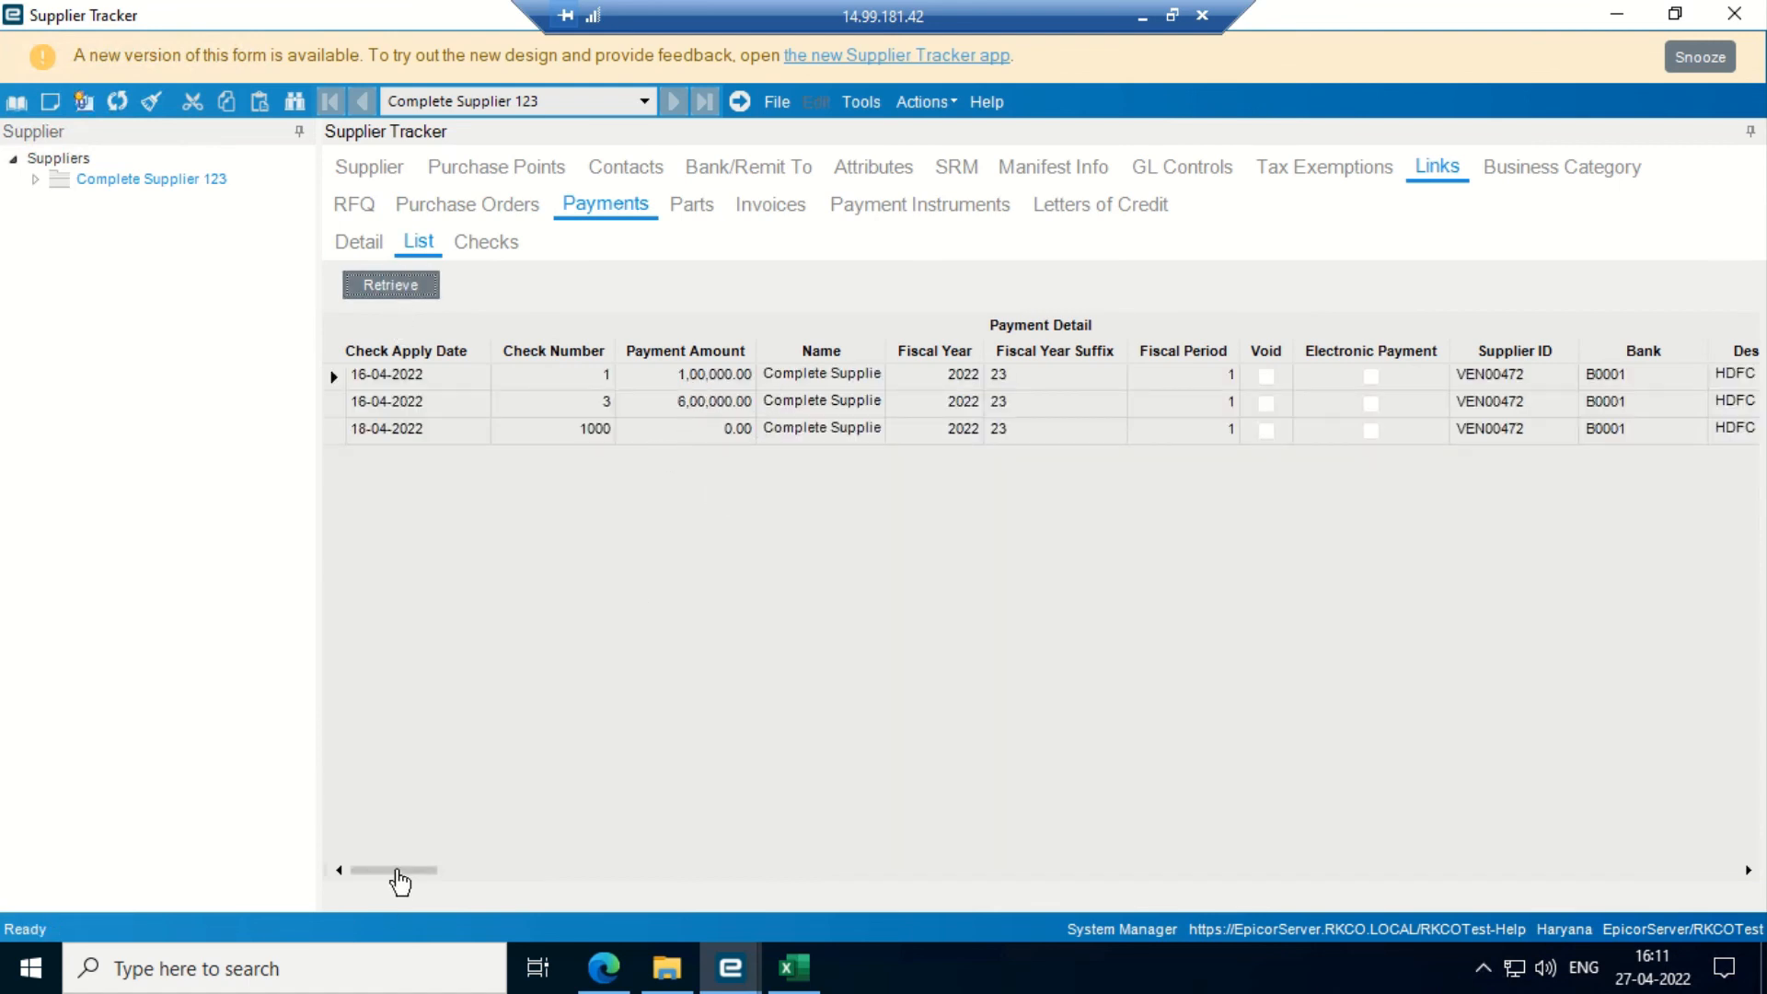
left_click_drag(398, 881, 459, 874)
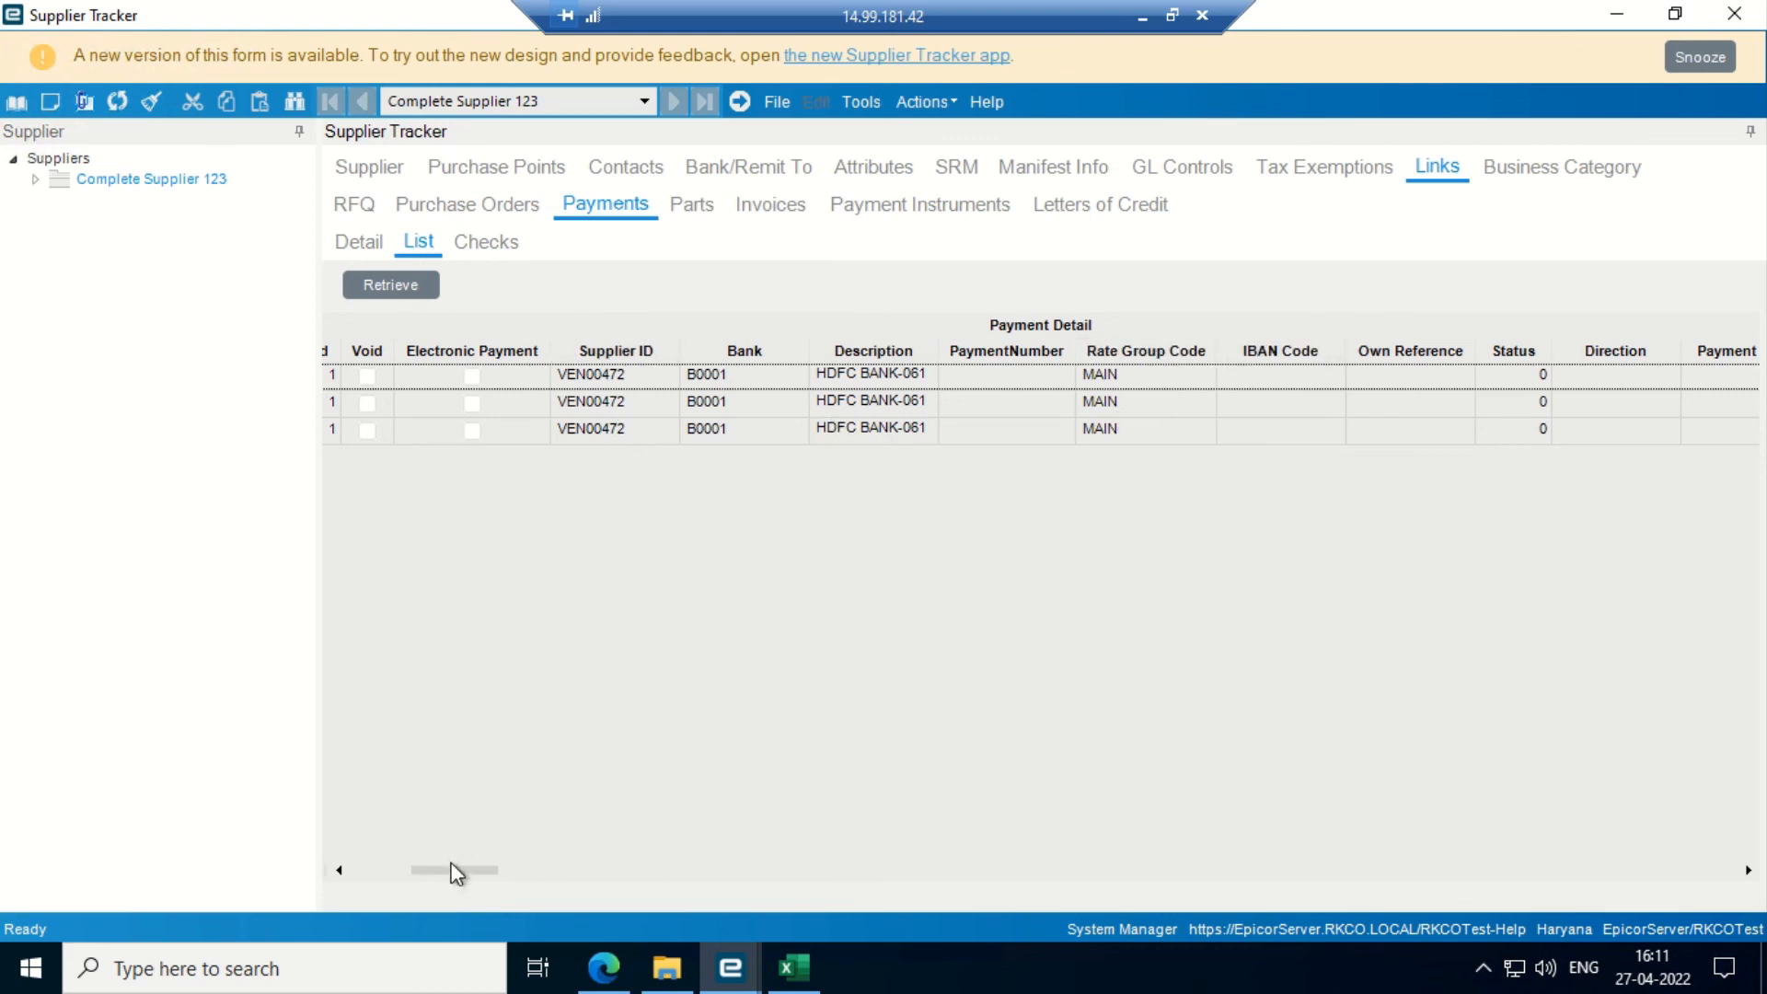
left_click_drag(453, 873, 632, 874)
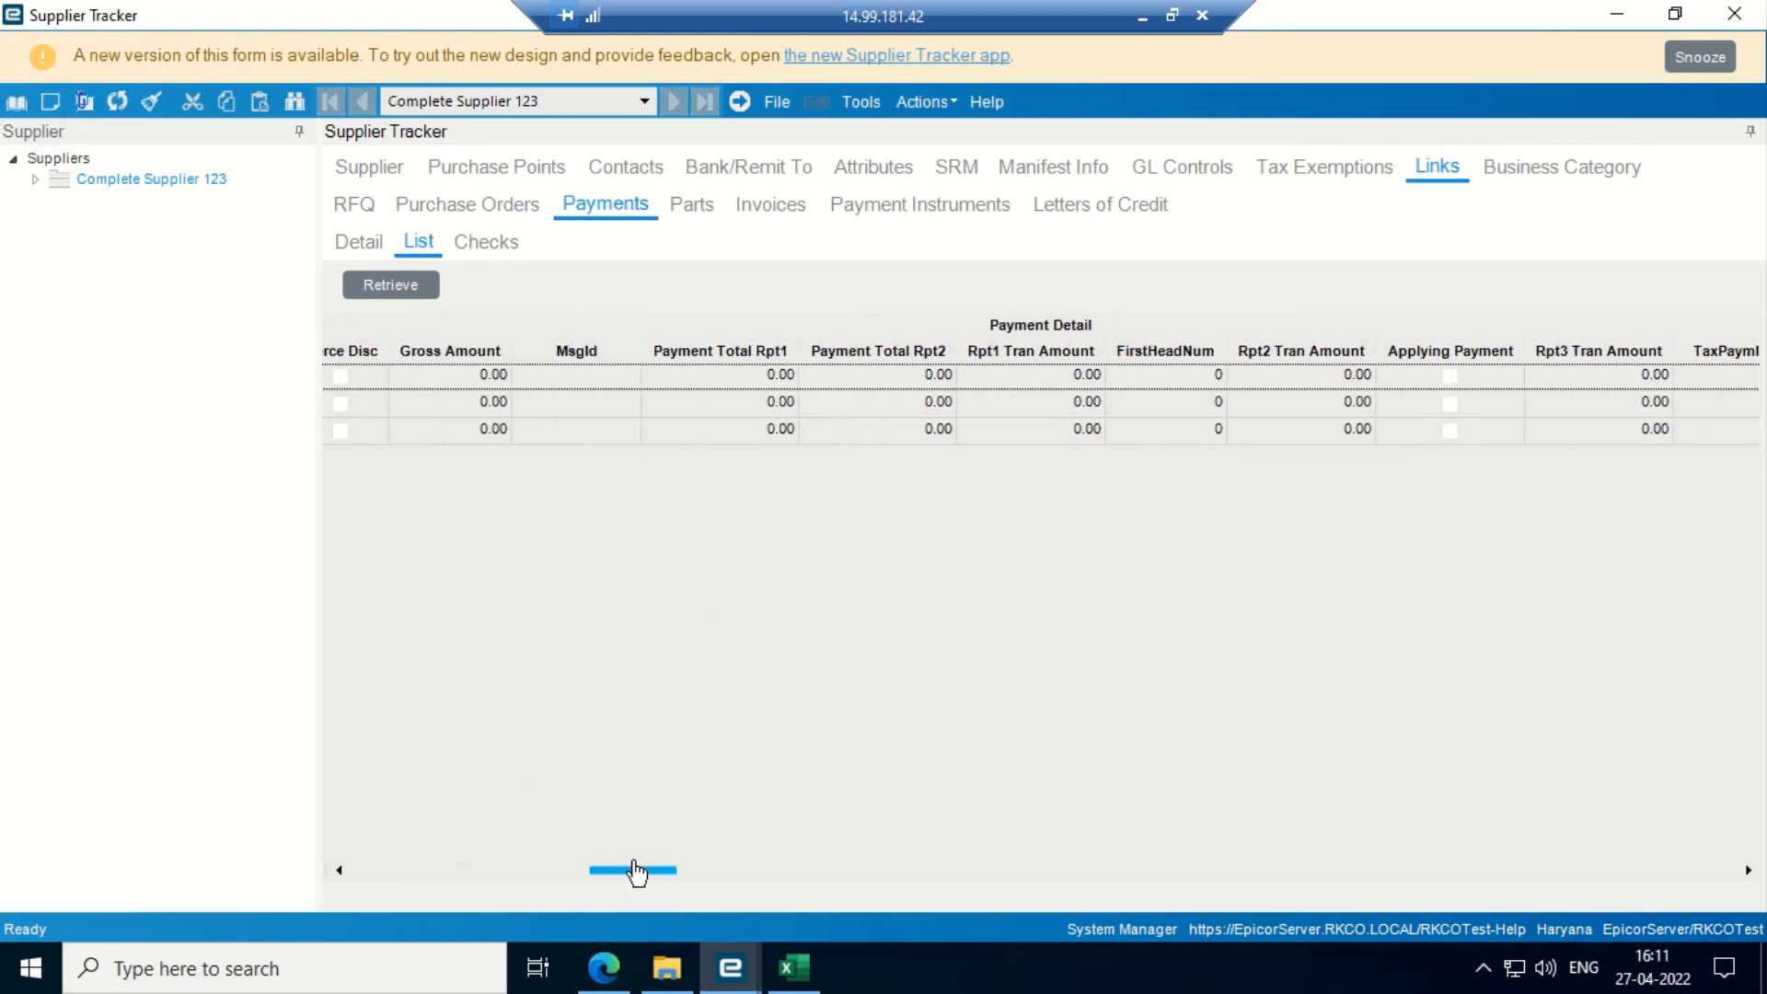
- Retrieve its six open invoices, widen the Invoice column, and close Supplier Tracker
left_click(769, 206)
left_click(398, 286)
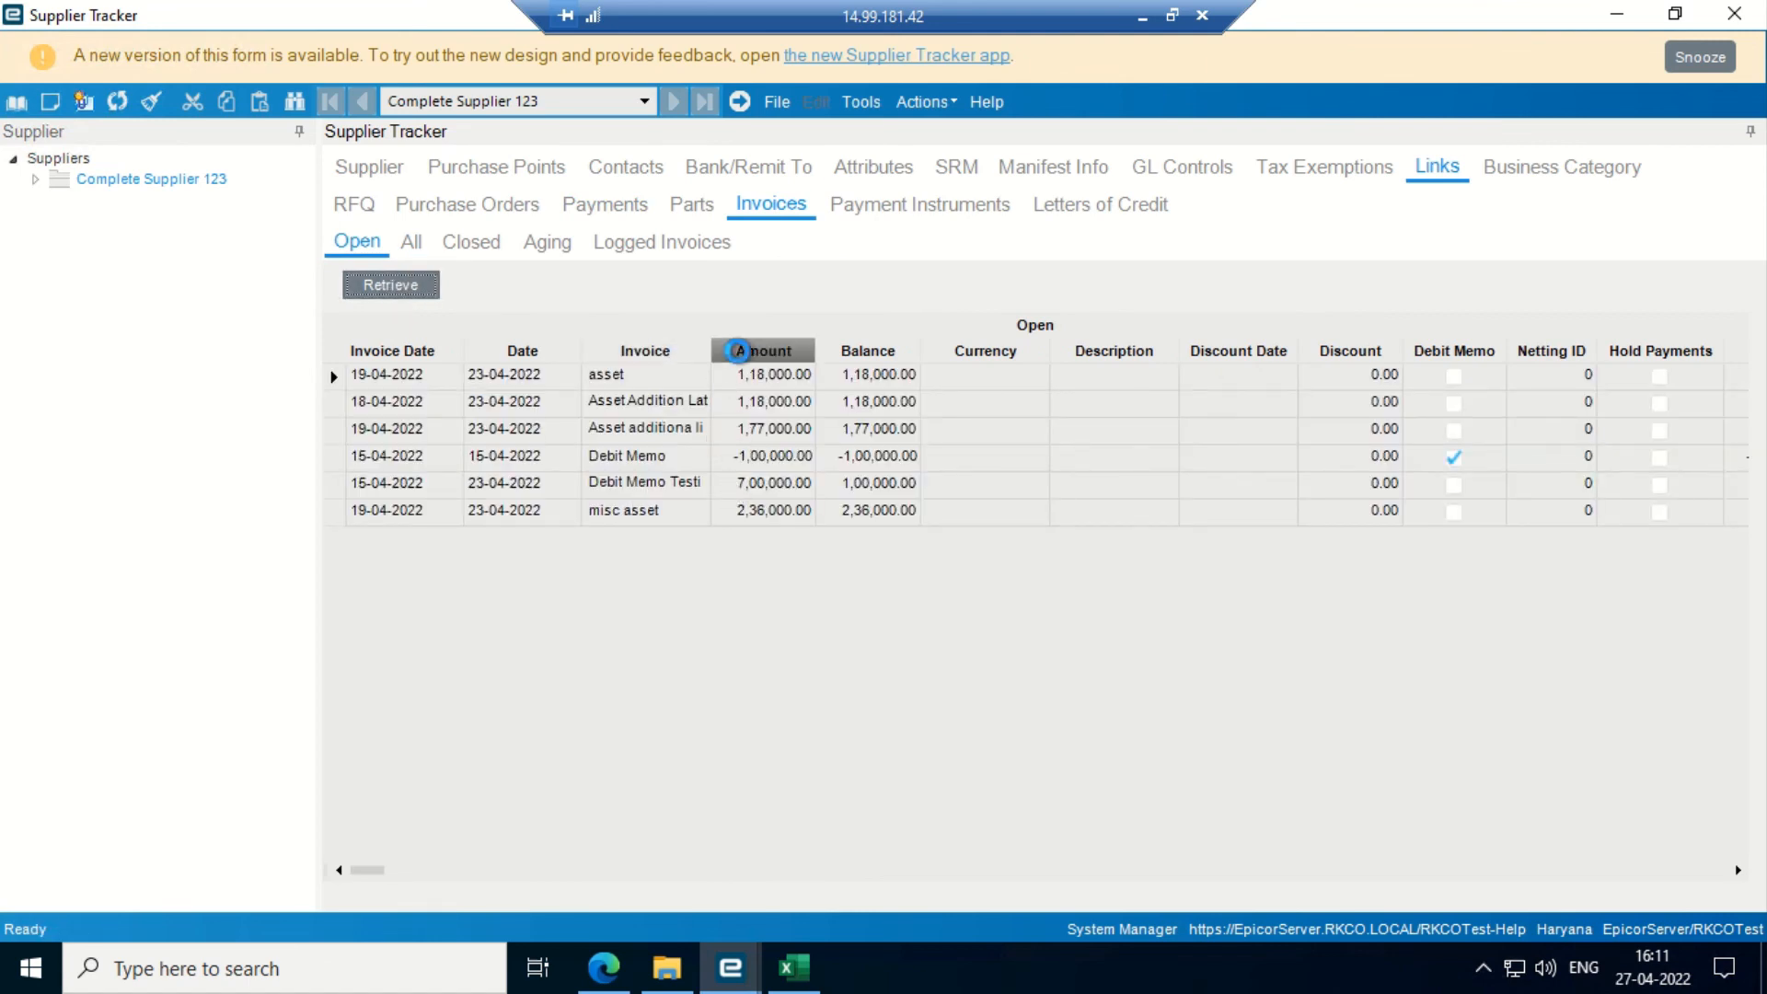
left_click_drag(712, 351, 859, 381)
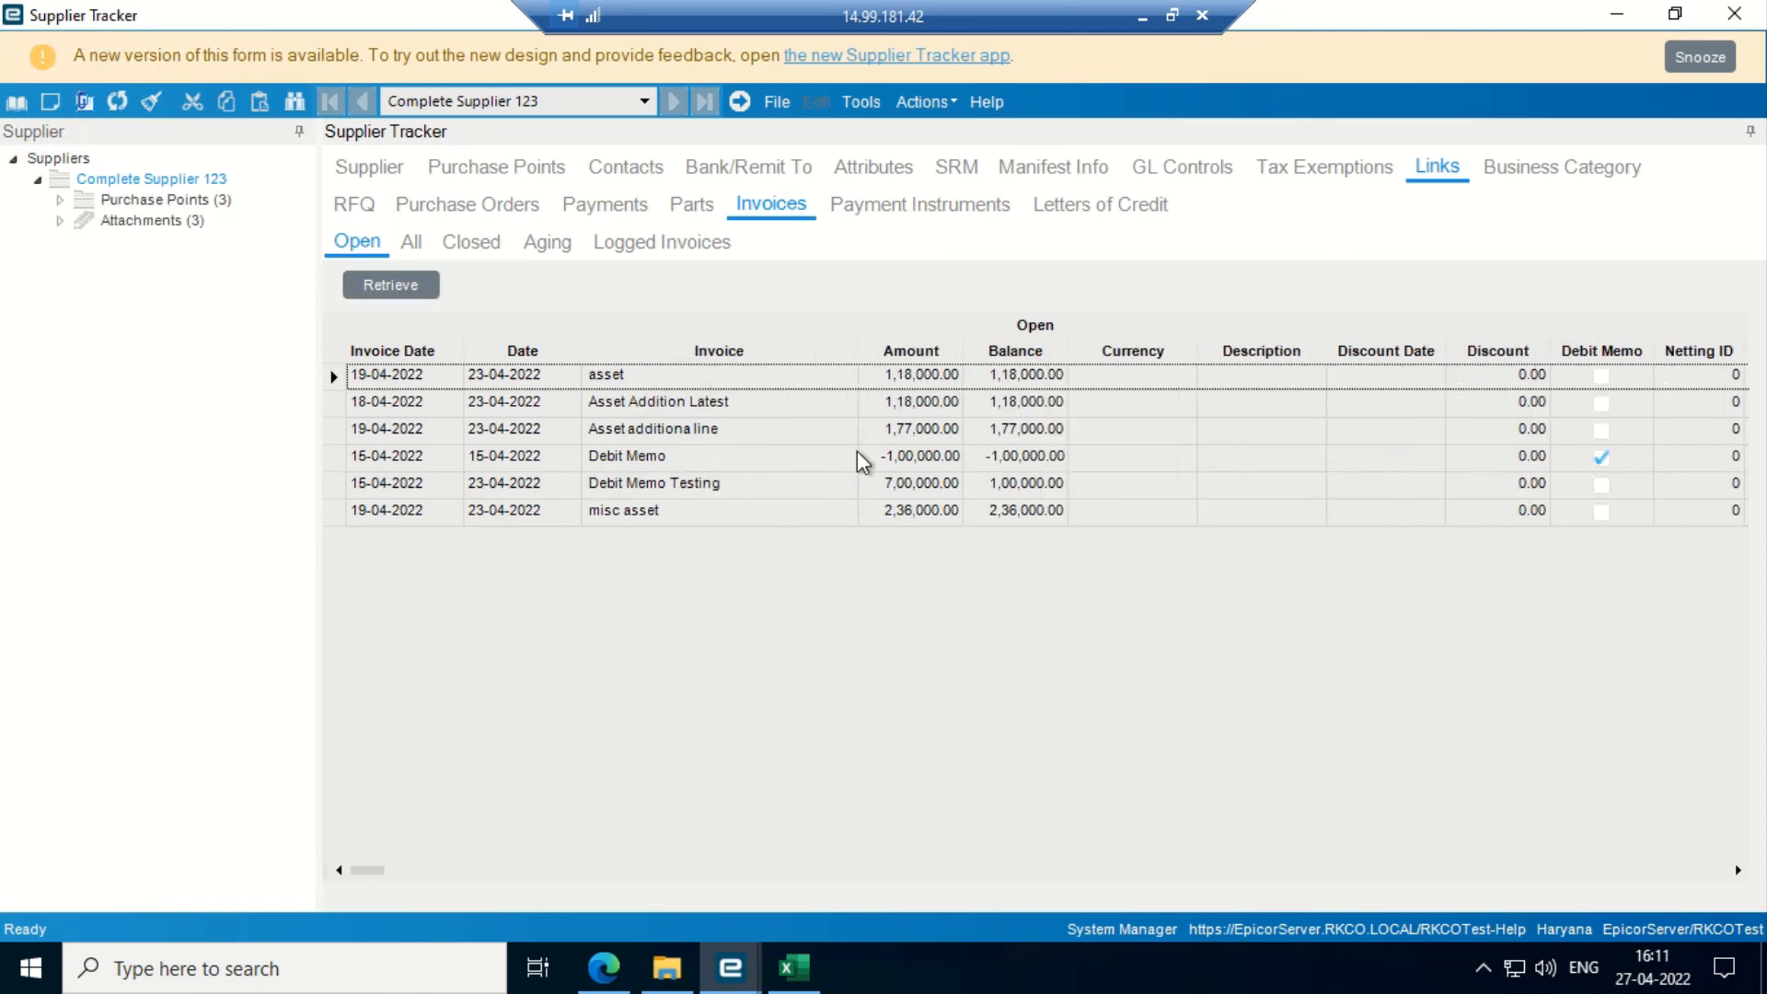
left_click(1733, 14)
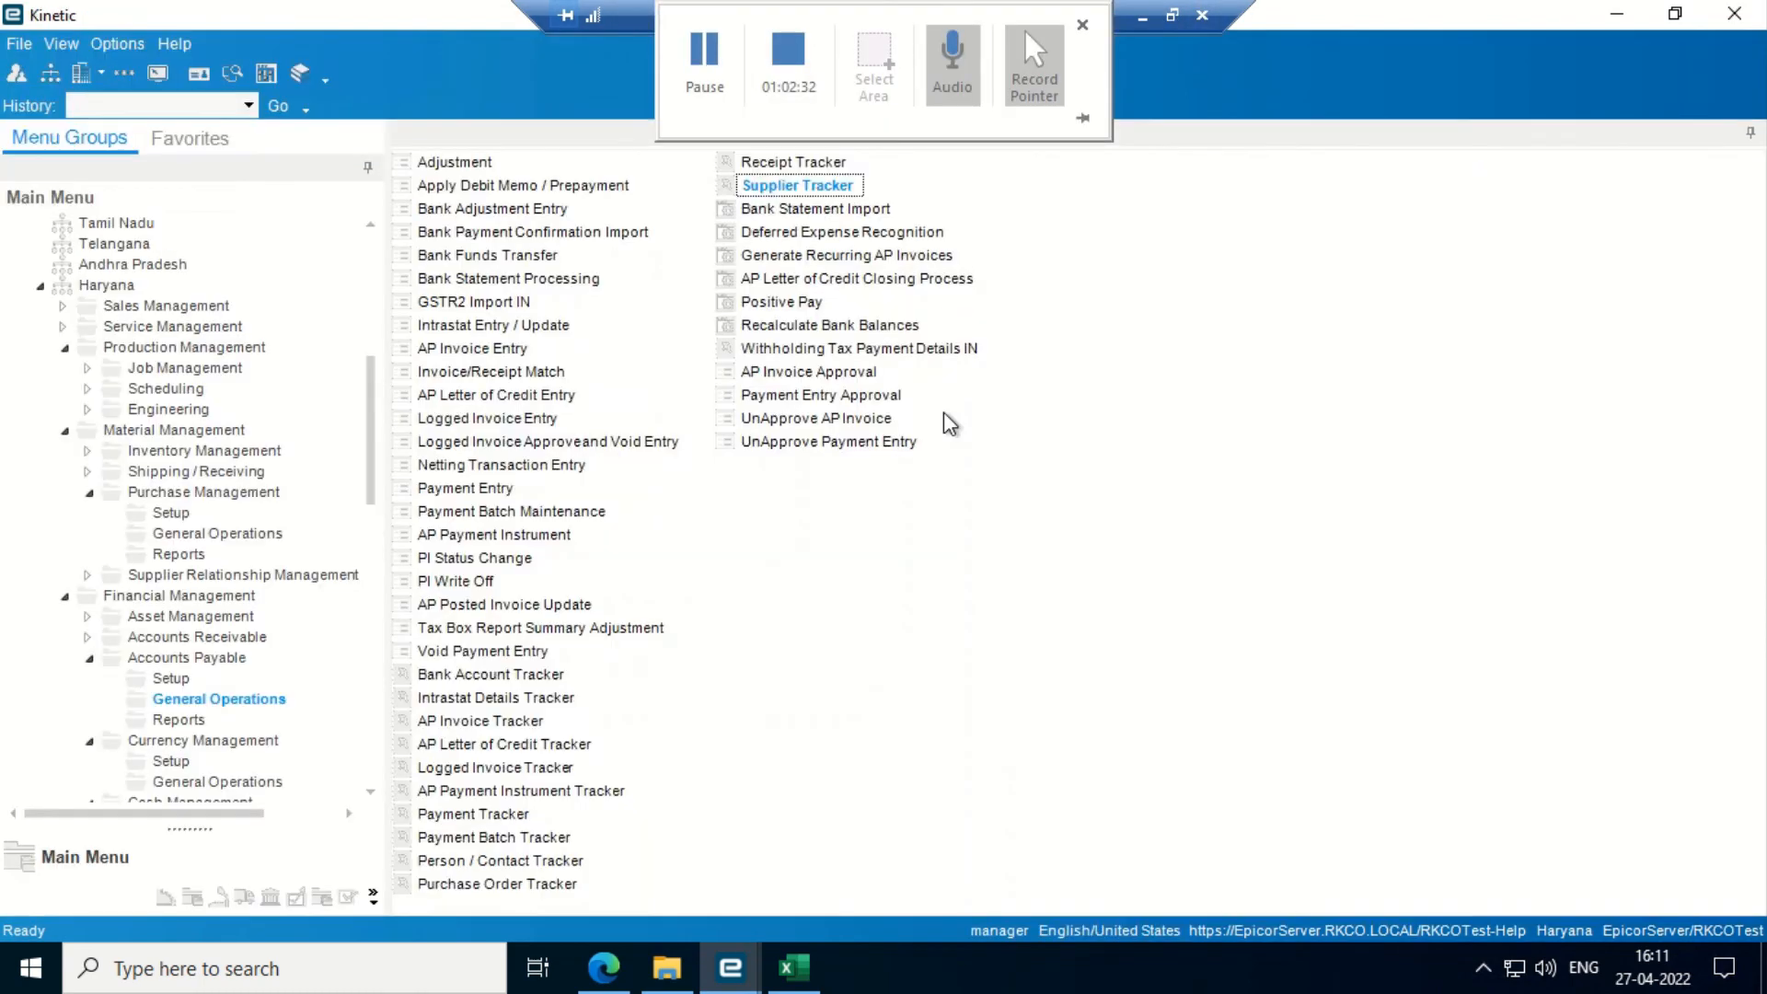
- Check the Received but not invoiced step in the AP UAT script, then minimize Excel
left_click(814, 977)
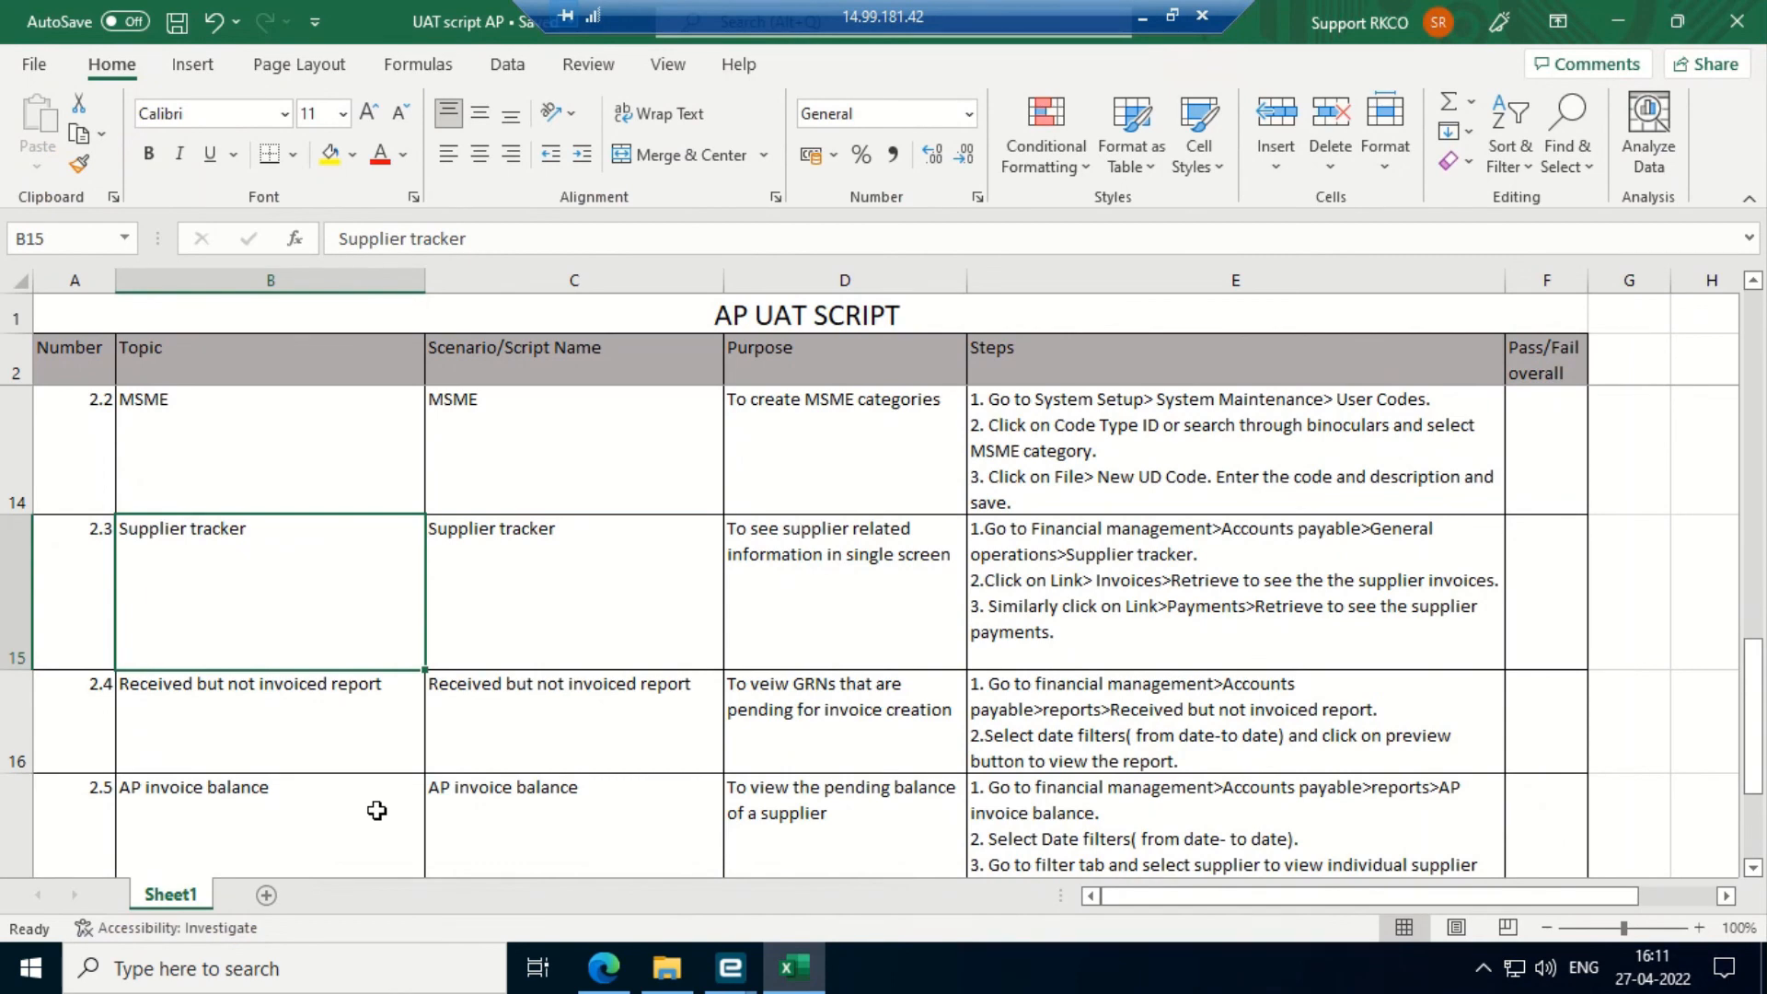
key("Down")
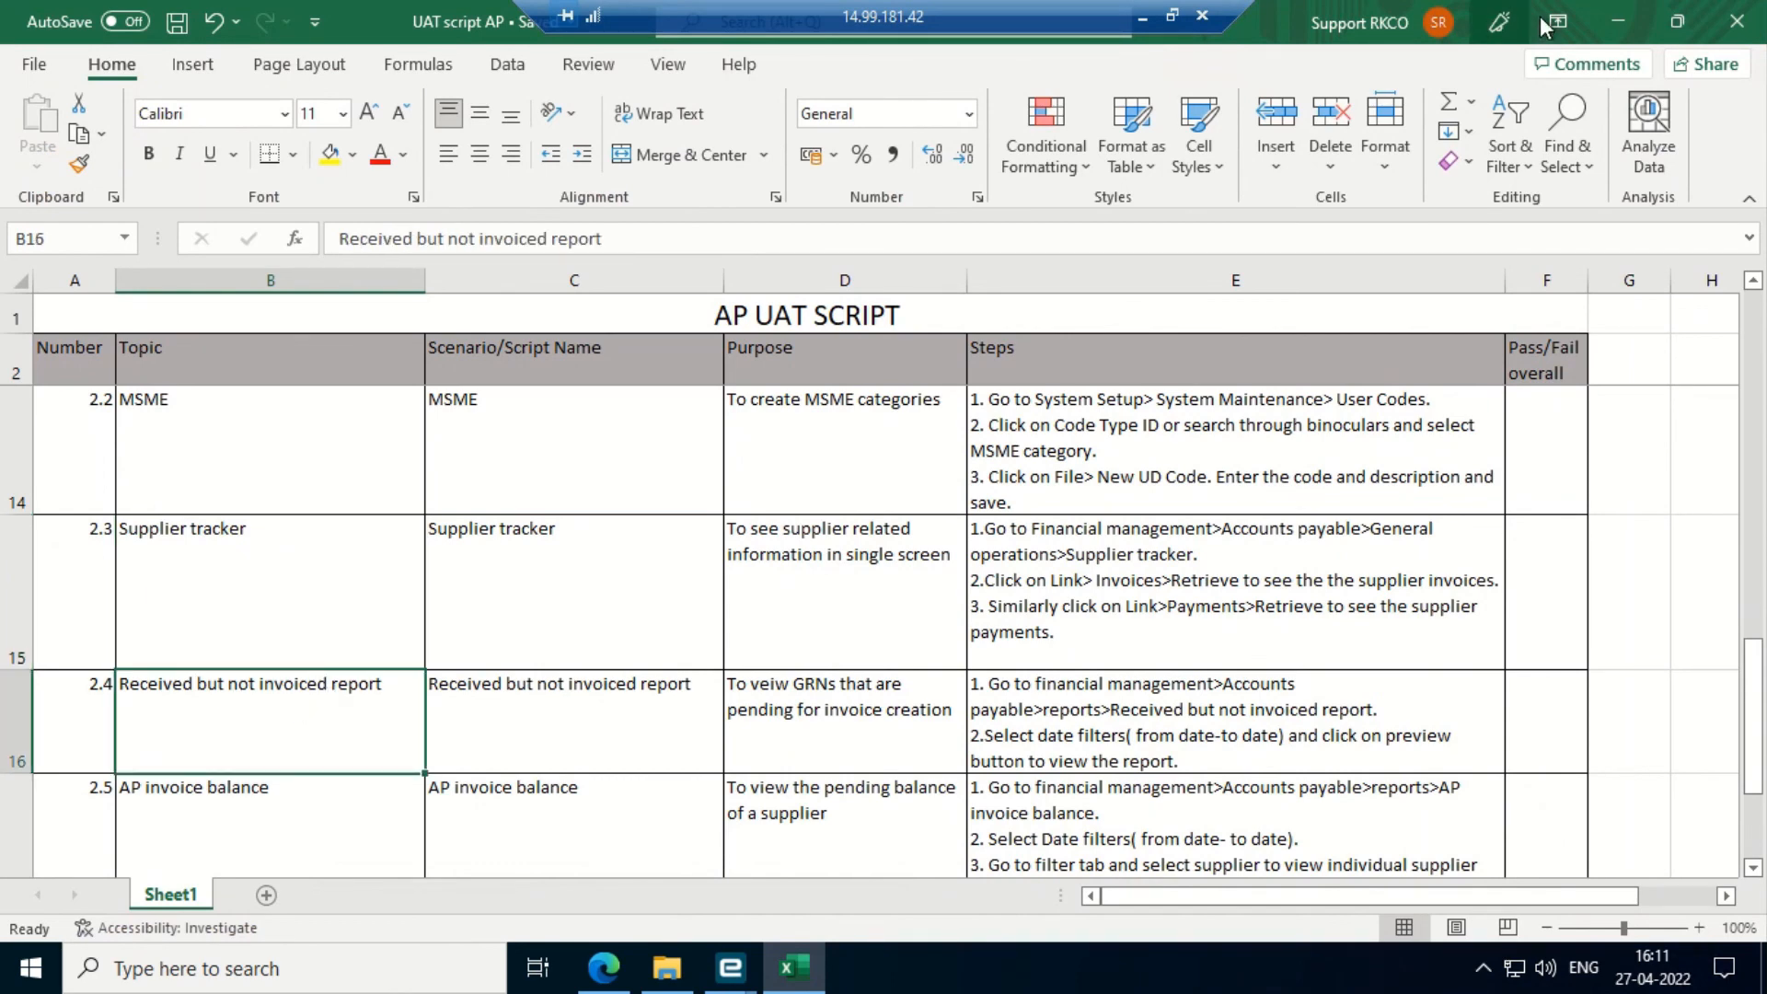
left_click(1609, 14)
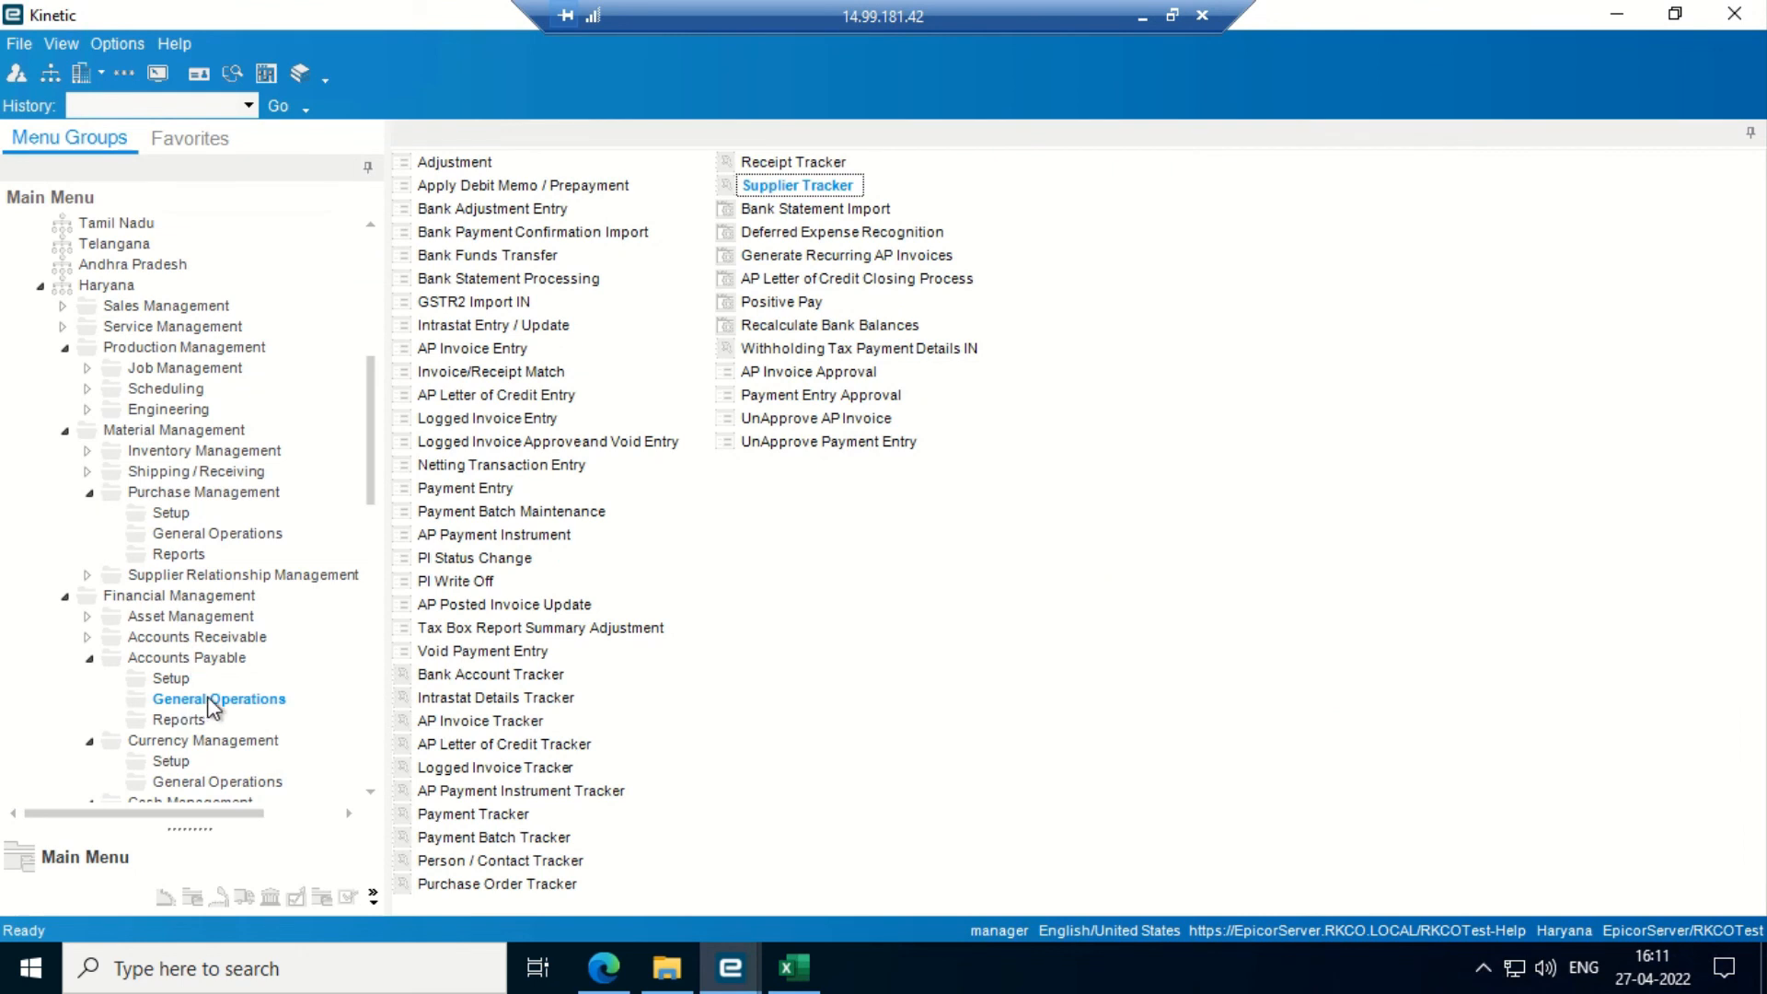
- Print-preview the Received Not Invoiced report for RKCO MAIN BOOK, 1/1/2022 to 4/27/2022
left_click(180, 720)
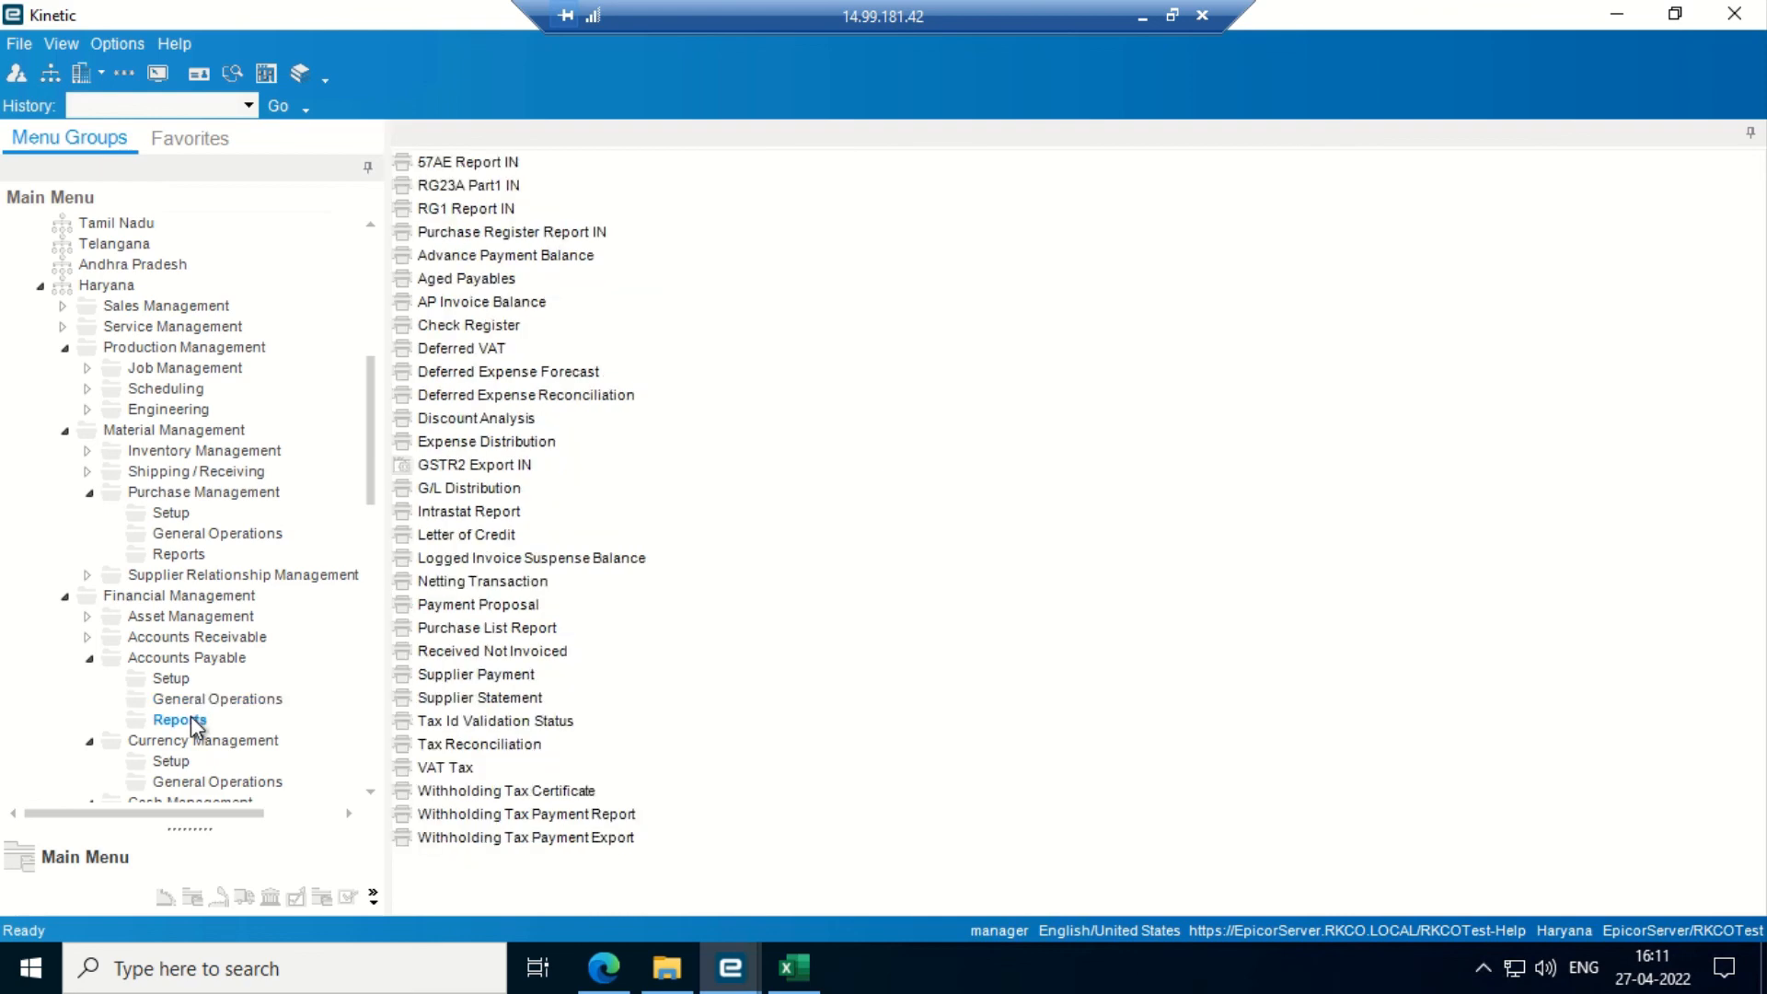
left_click(488, 652)
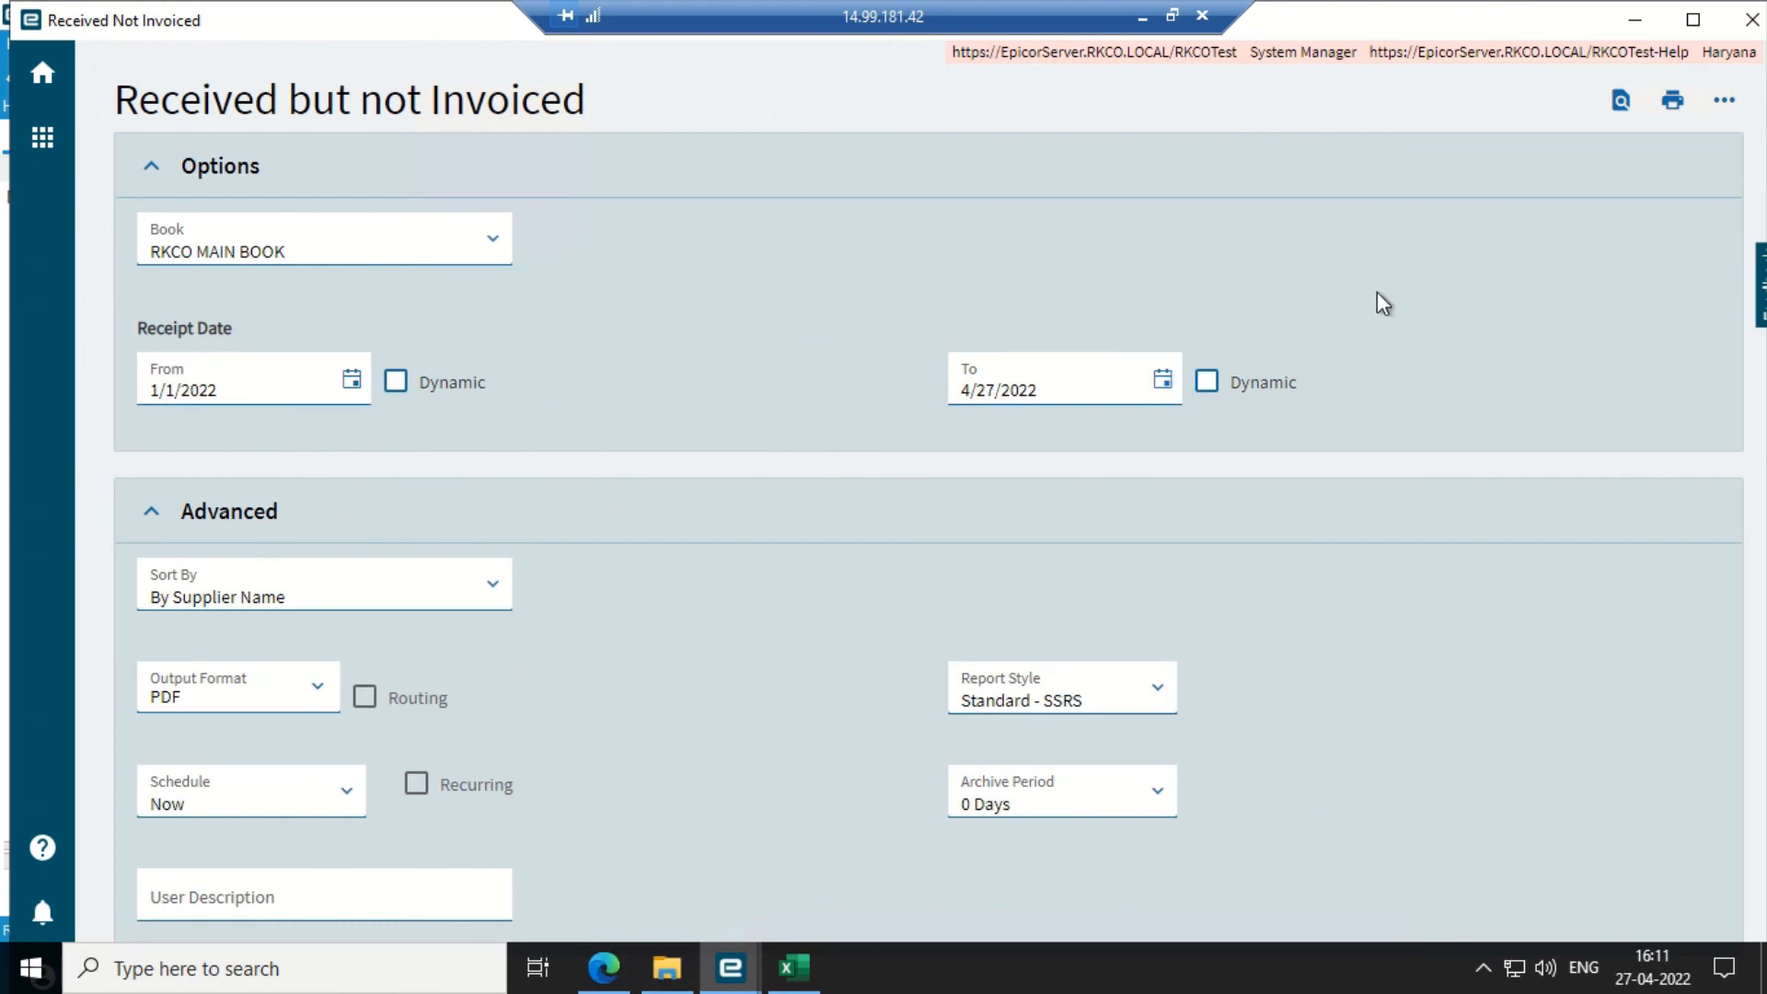
left_click(1620, 103)
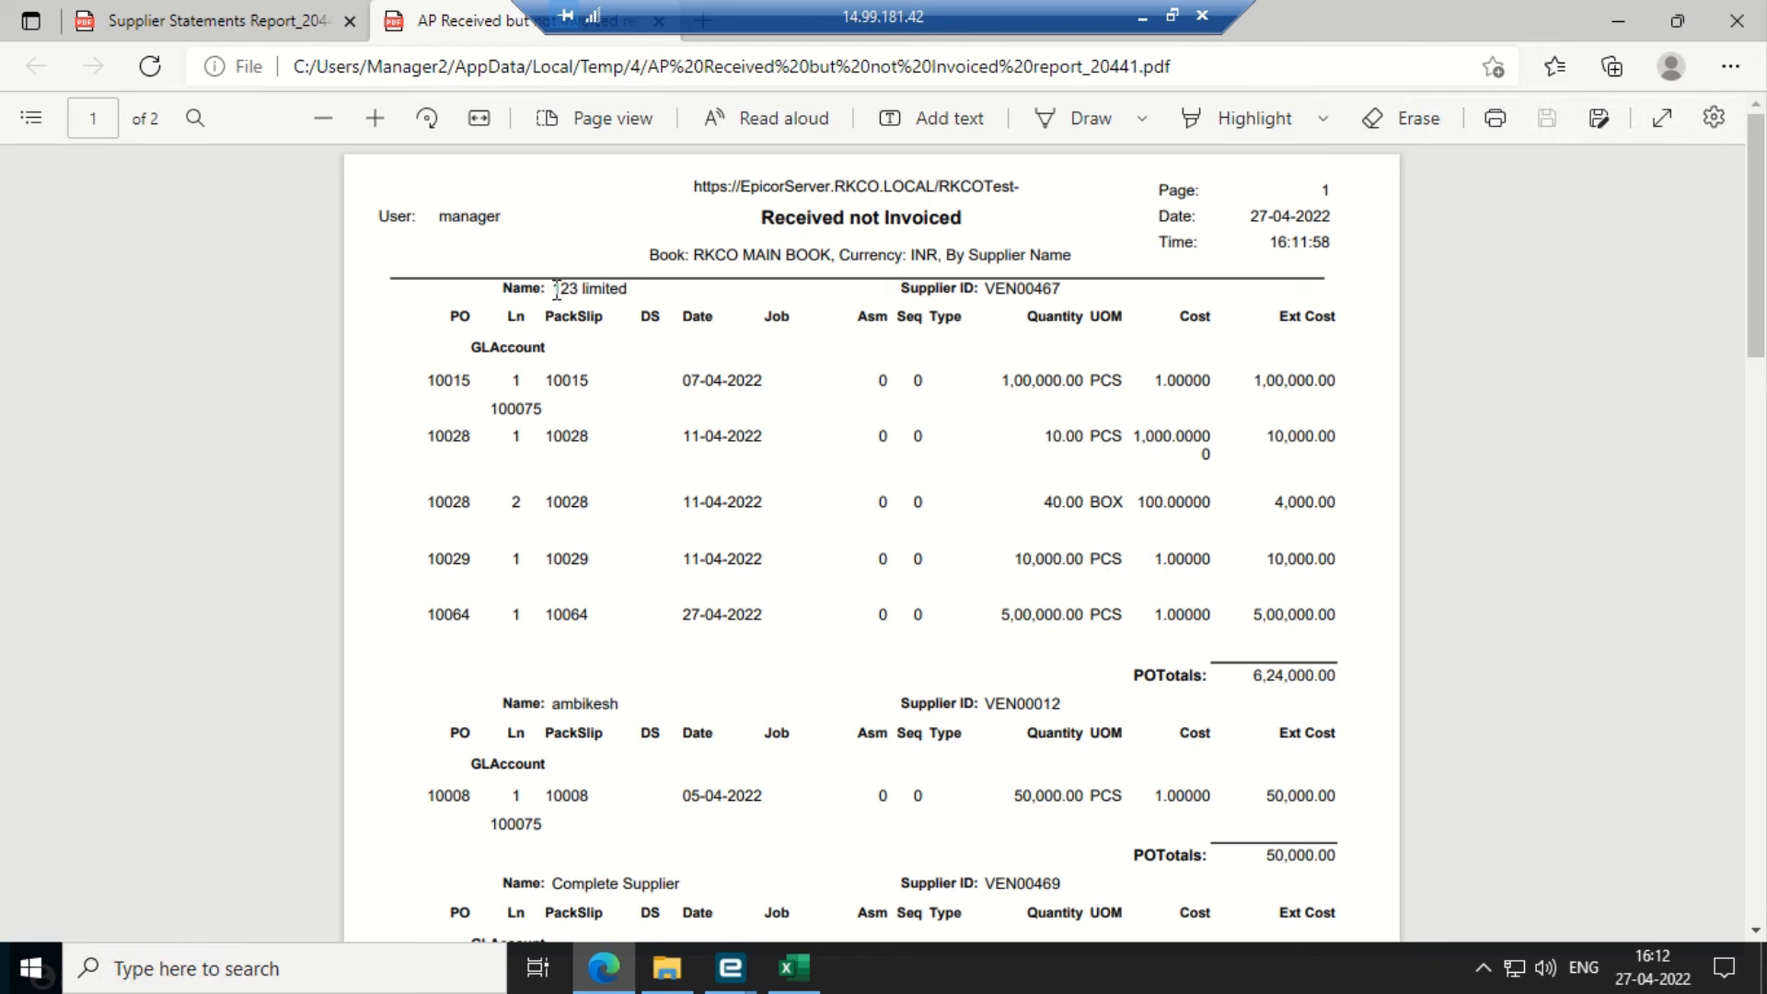
- Read the report PDF's supplier sections through to the 8,36,500.00 total on page 2, then close it
left_click_drag(555, 289, 603, 339)
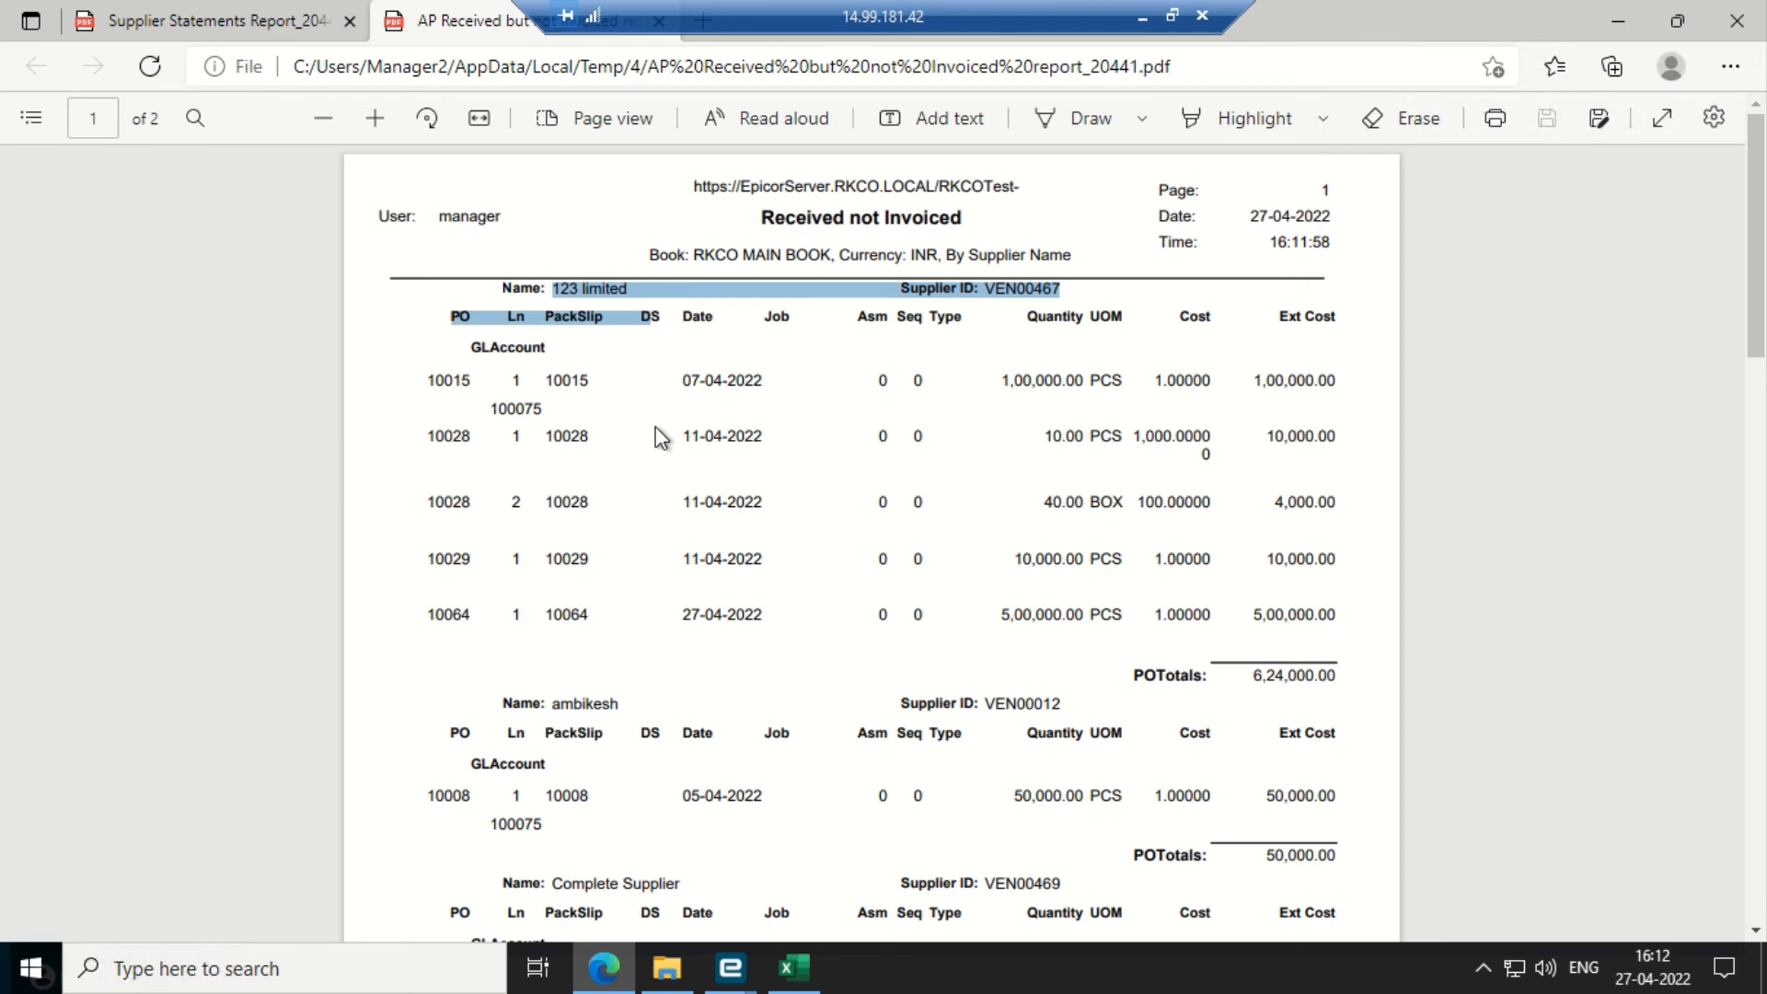
scroll(661, 437, "down", 1)
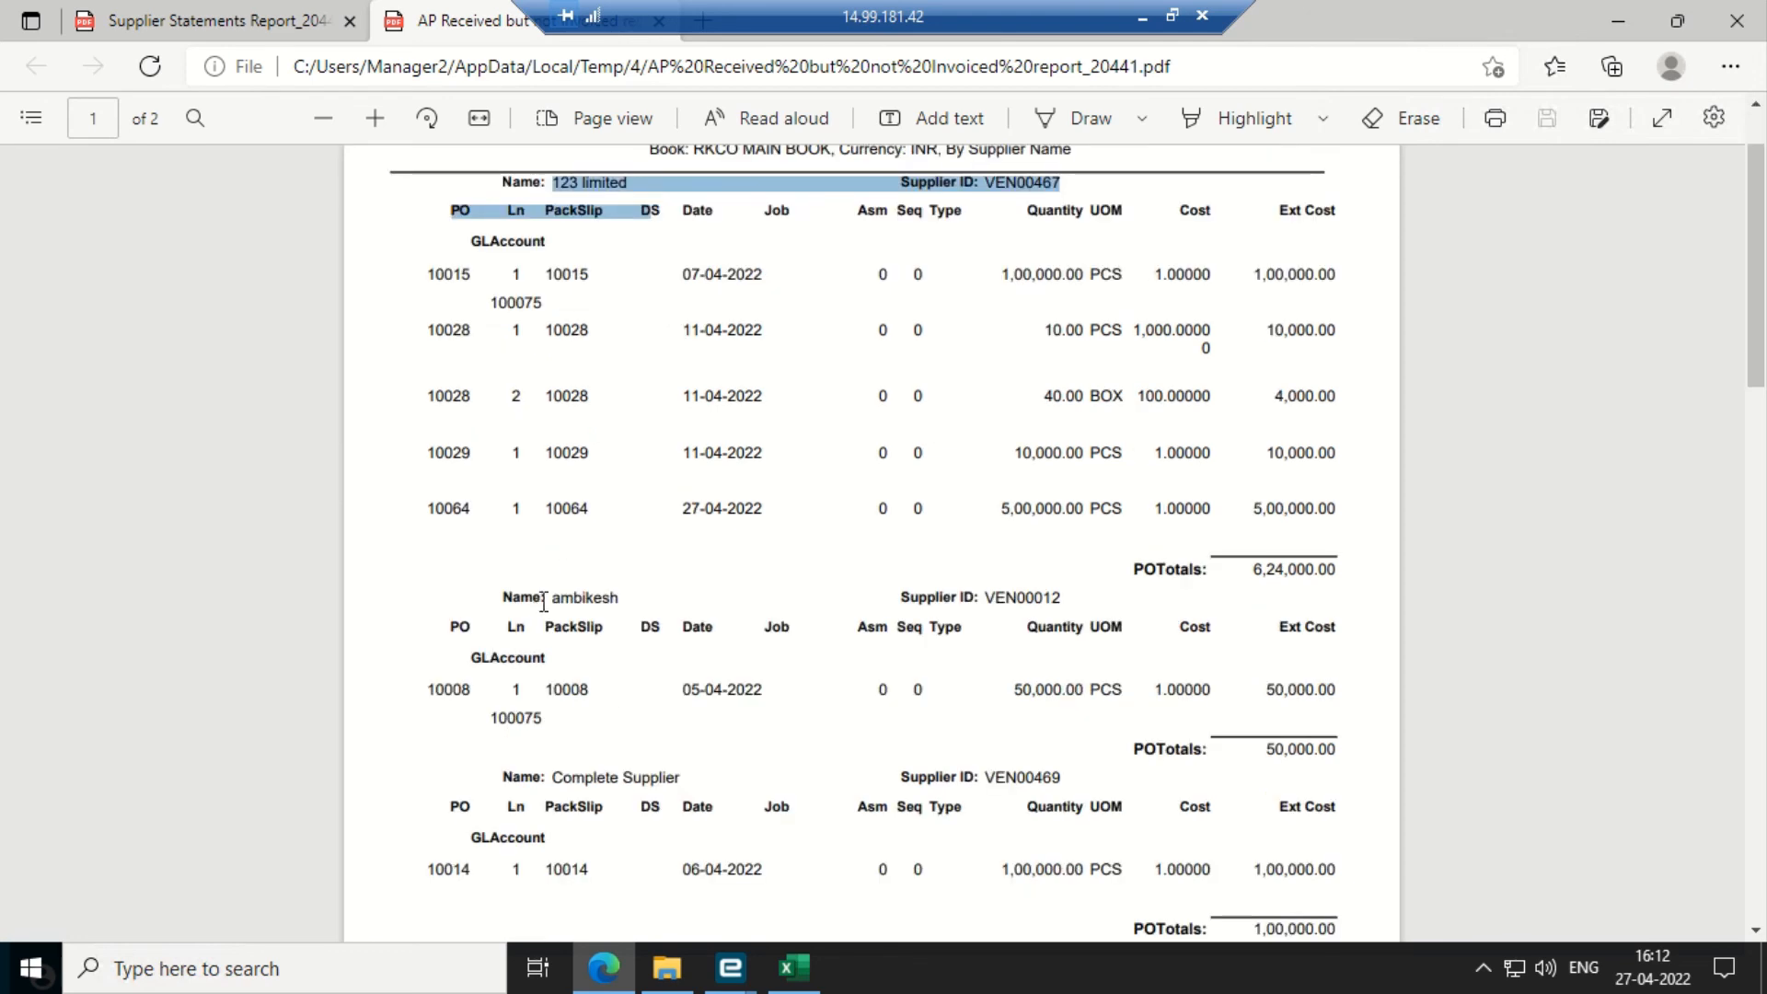
left_click_drag(541, 688, 1041, 666)
scroll(1107, 671, "down", 20)
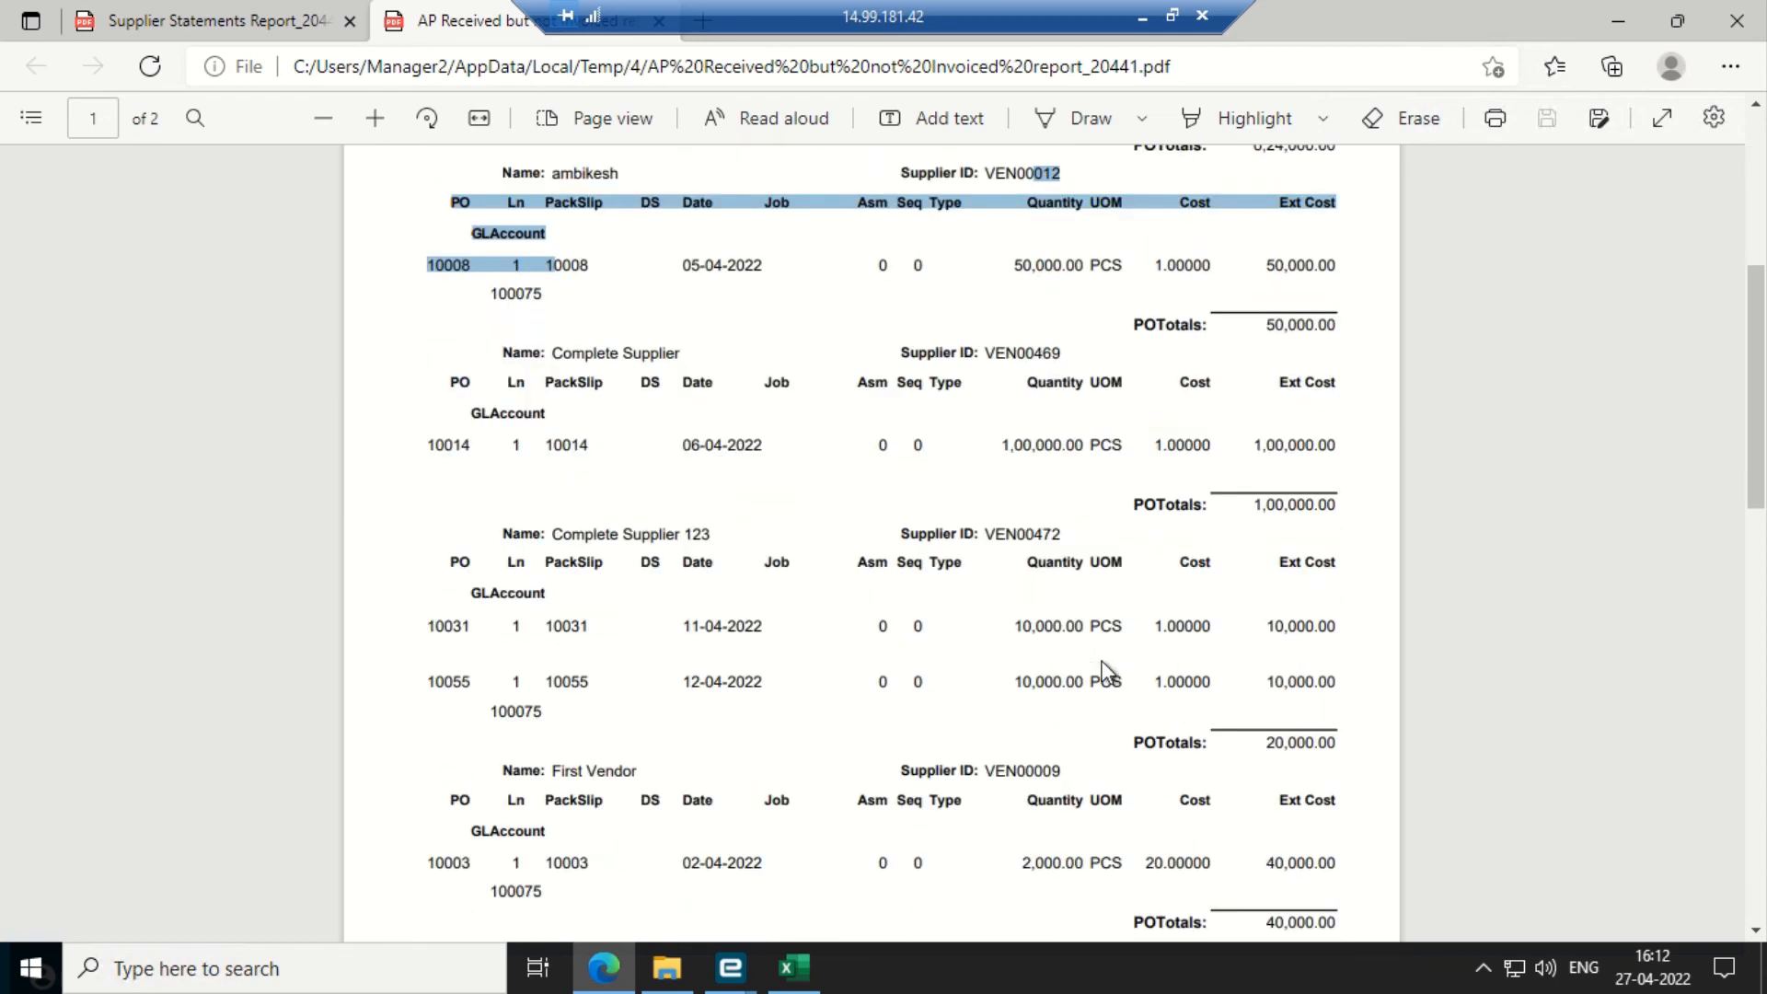
scroll(1106, 672, "down", 2)
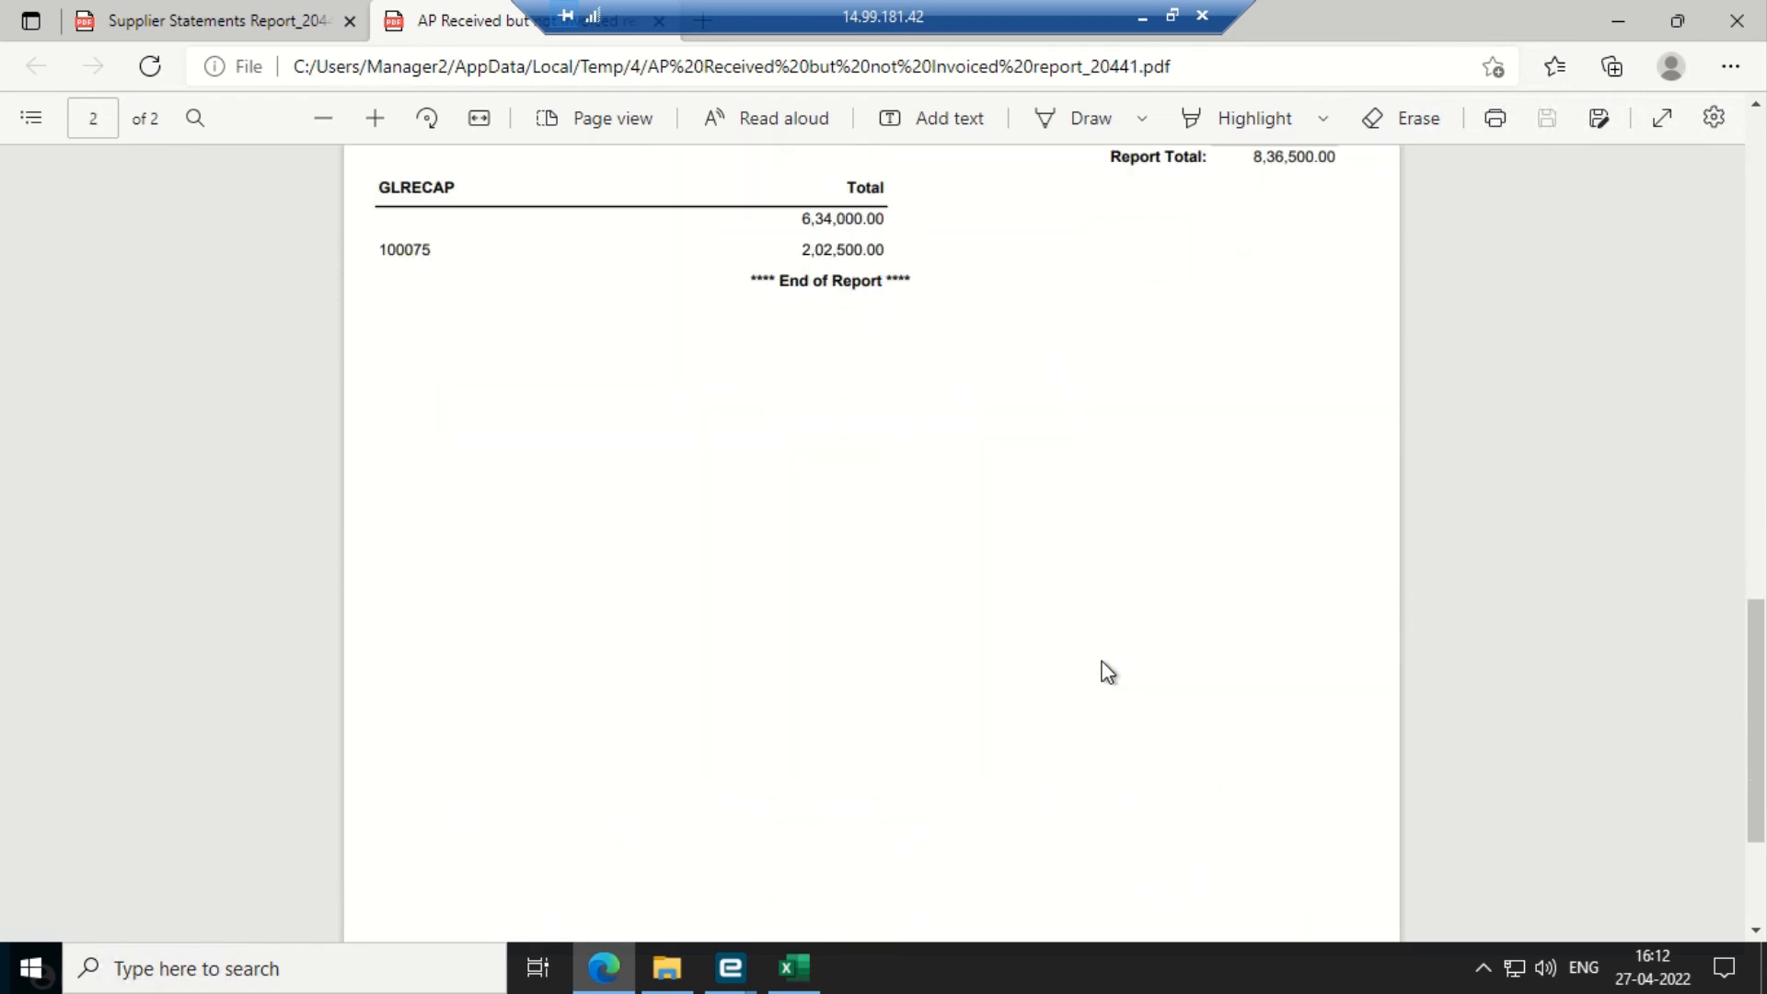
left_click(1736, 21)
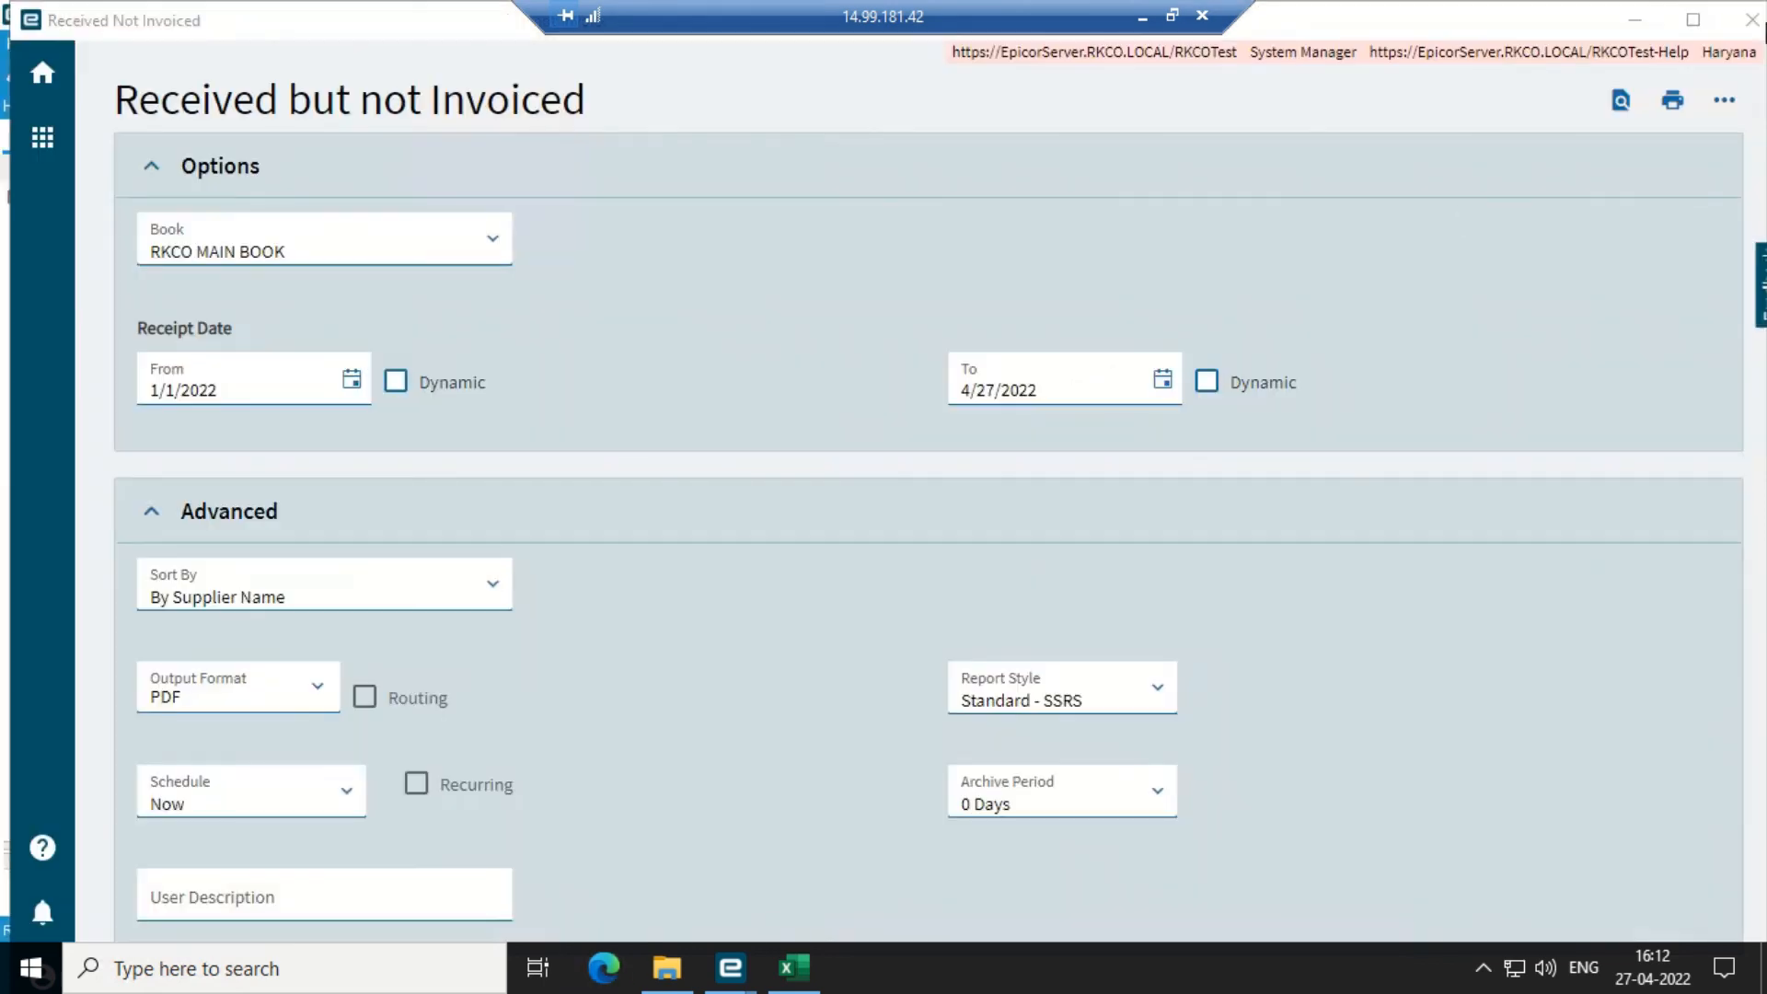
- Close the Received Not Invoiced form and check the AP invoice balance step in the script
left_click(1752, 20)
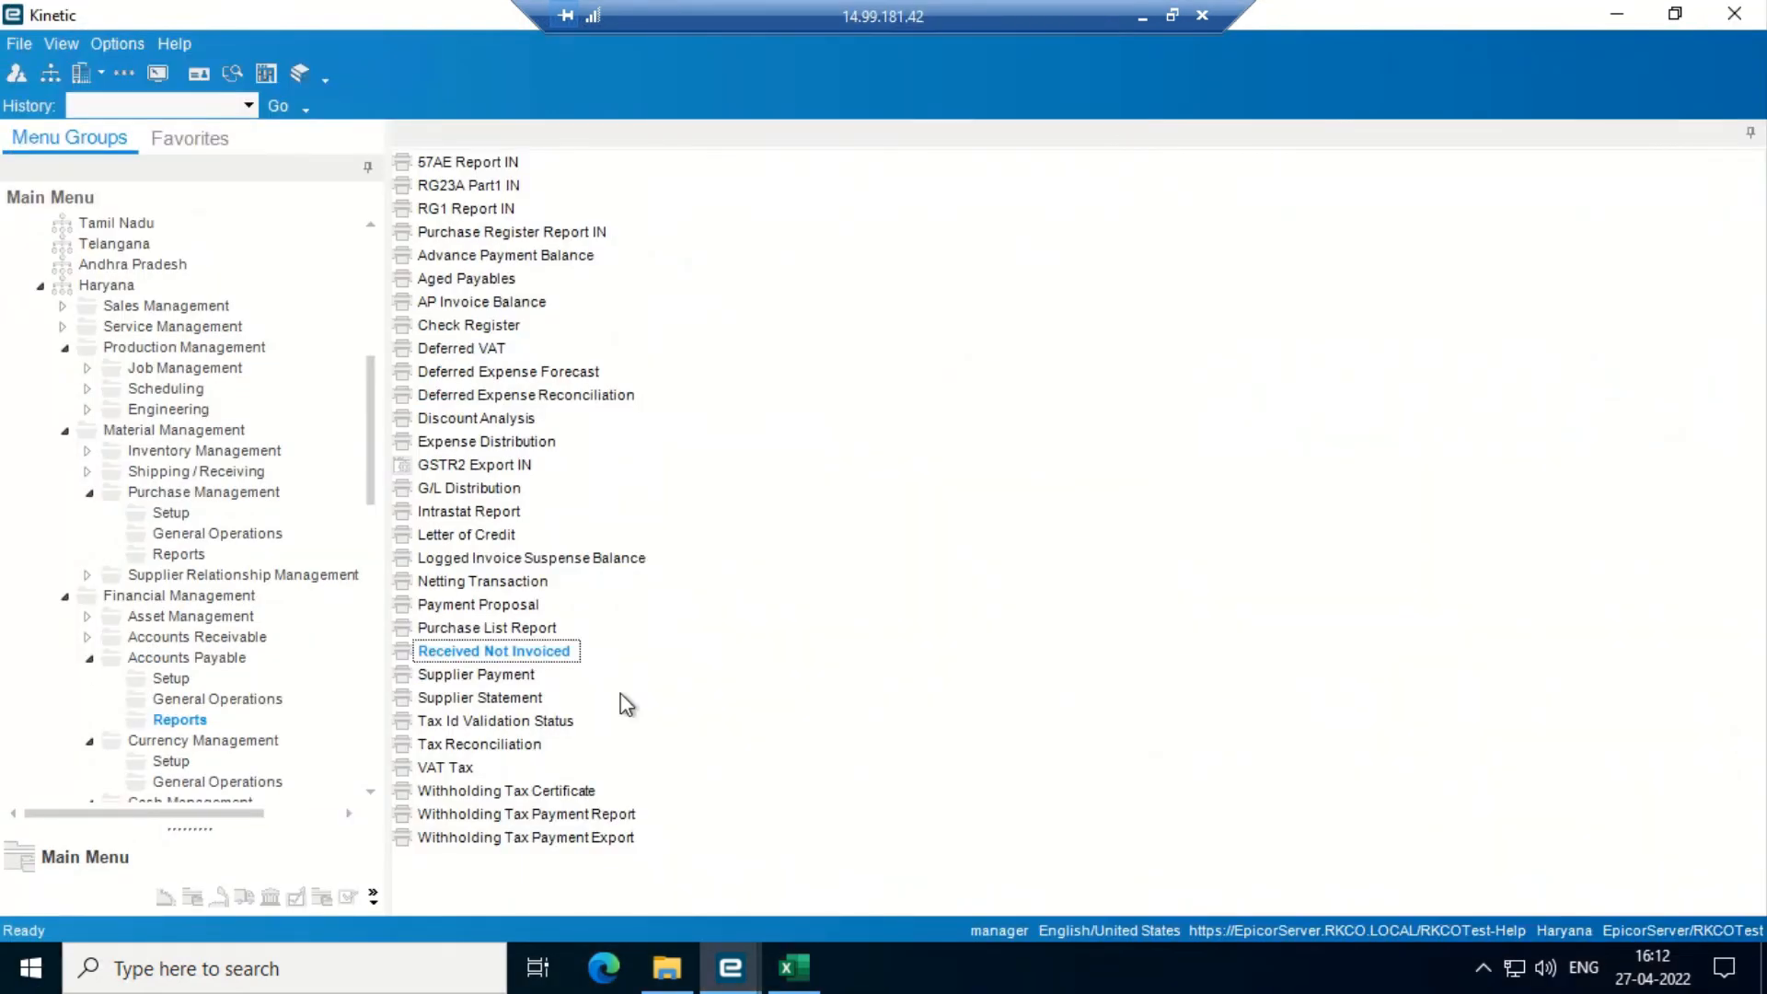
left_click(793, 967)
key("Down")
key("Up")
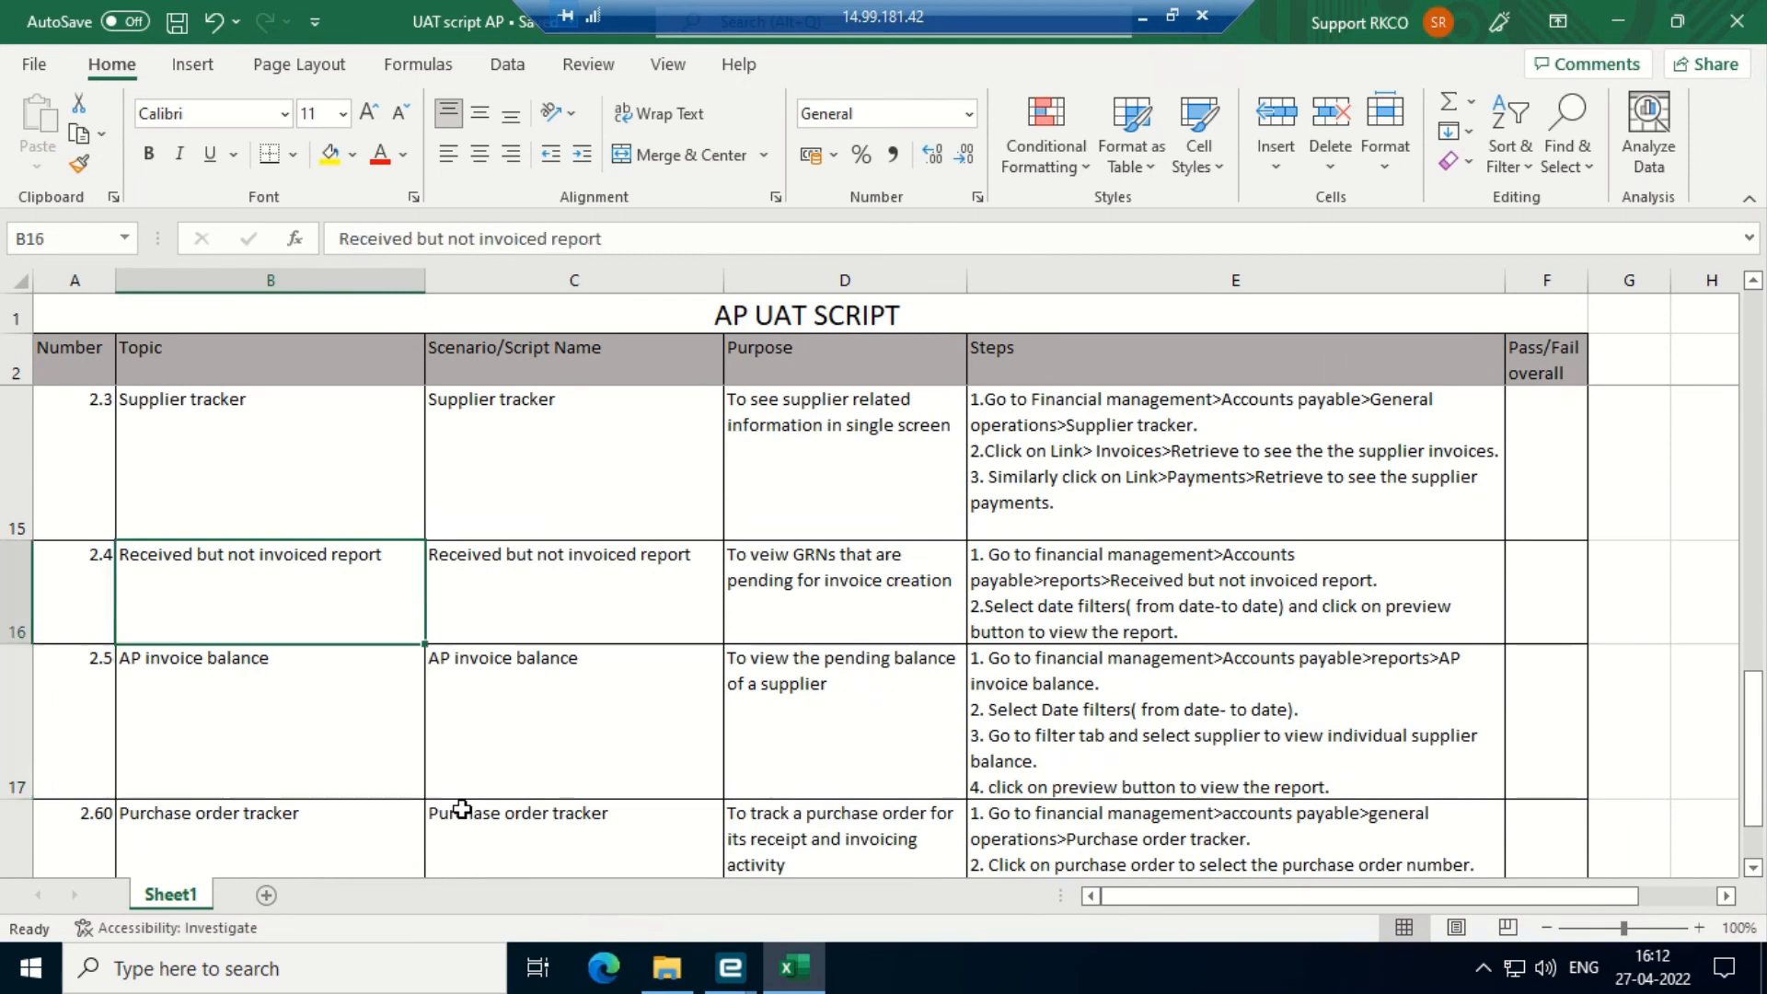
key("Down")
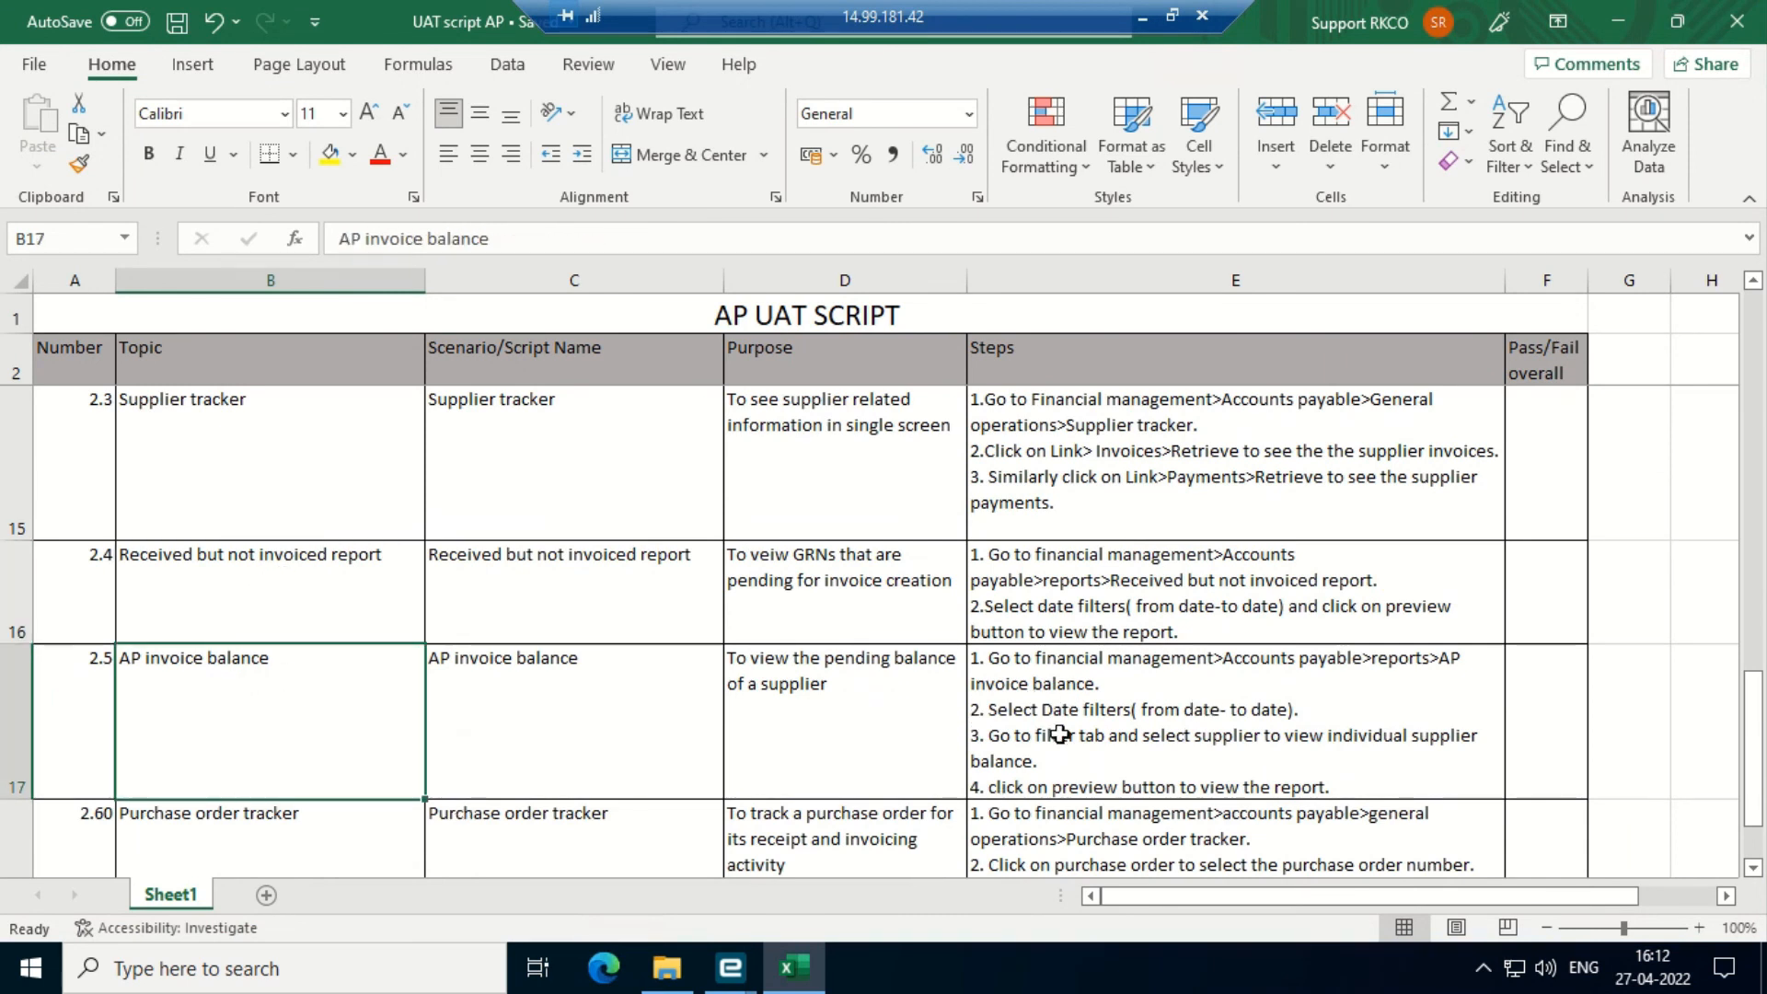
mouse_move(730, 966)
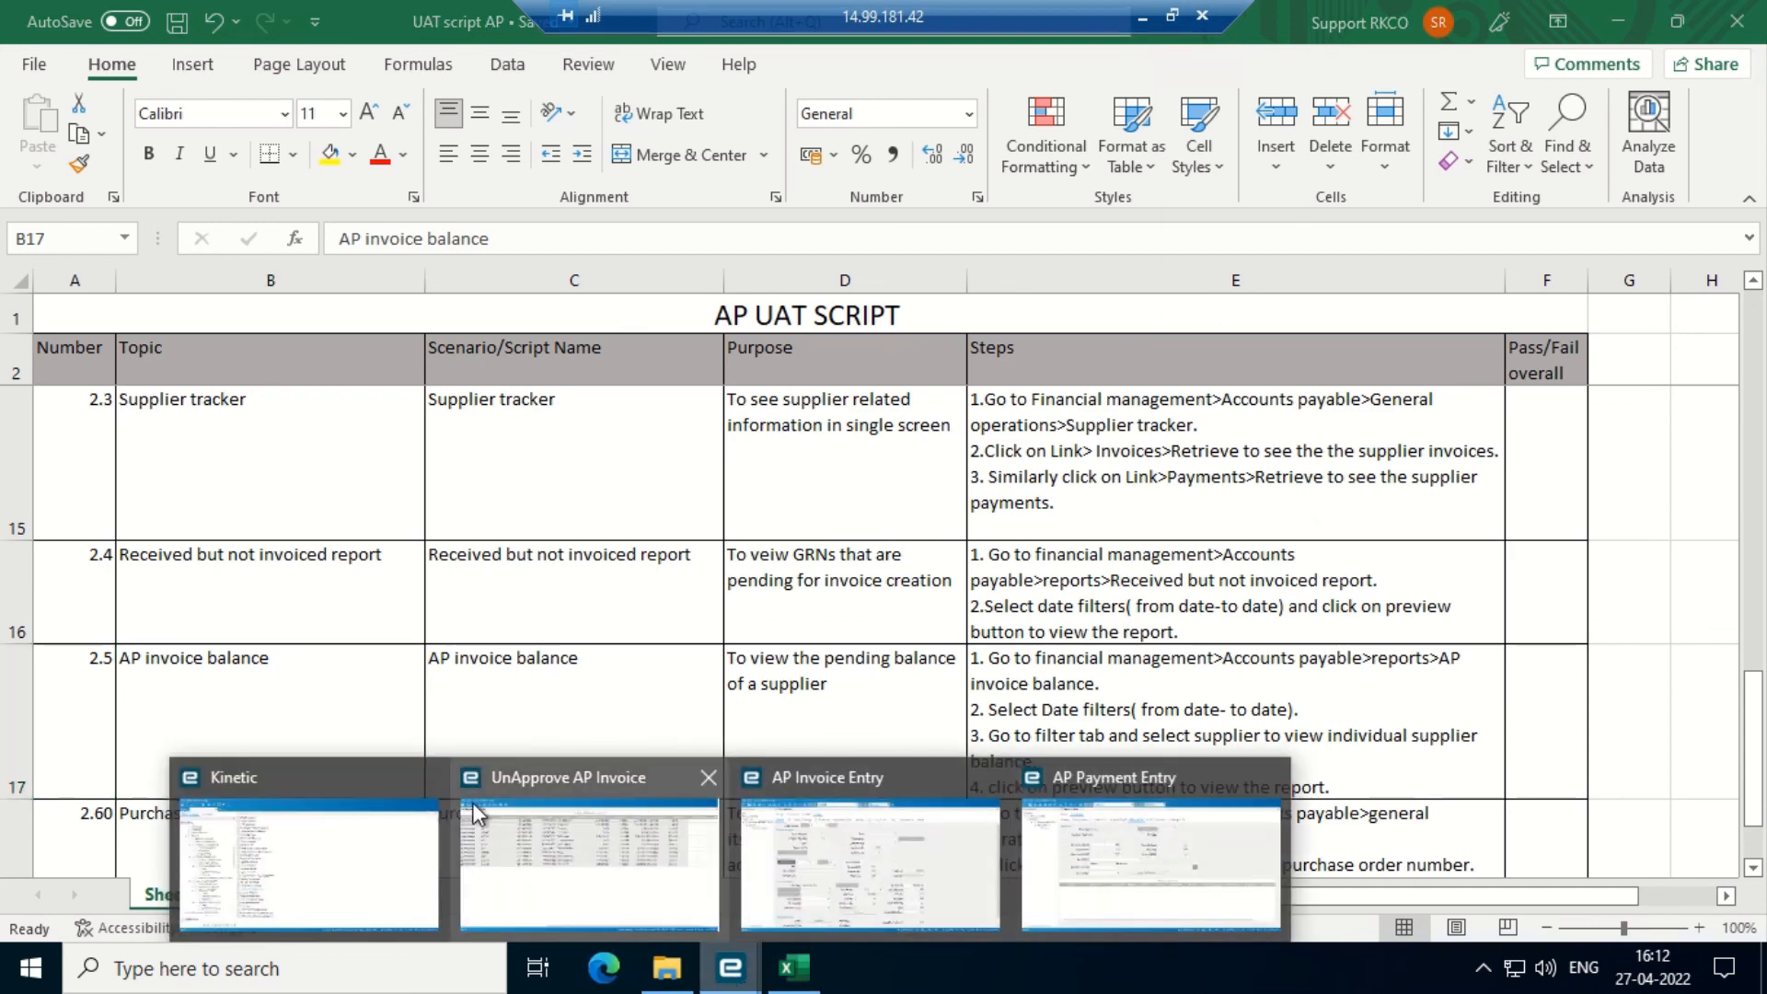
- Review the AP Invoice Balance report form for 4/1/2022–4/30/2022, then close it
left_click(362, 820)
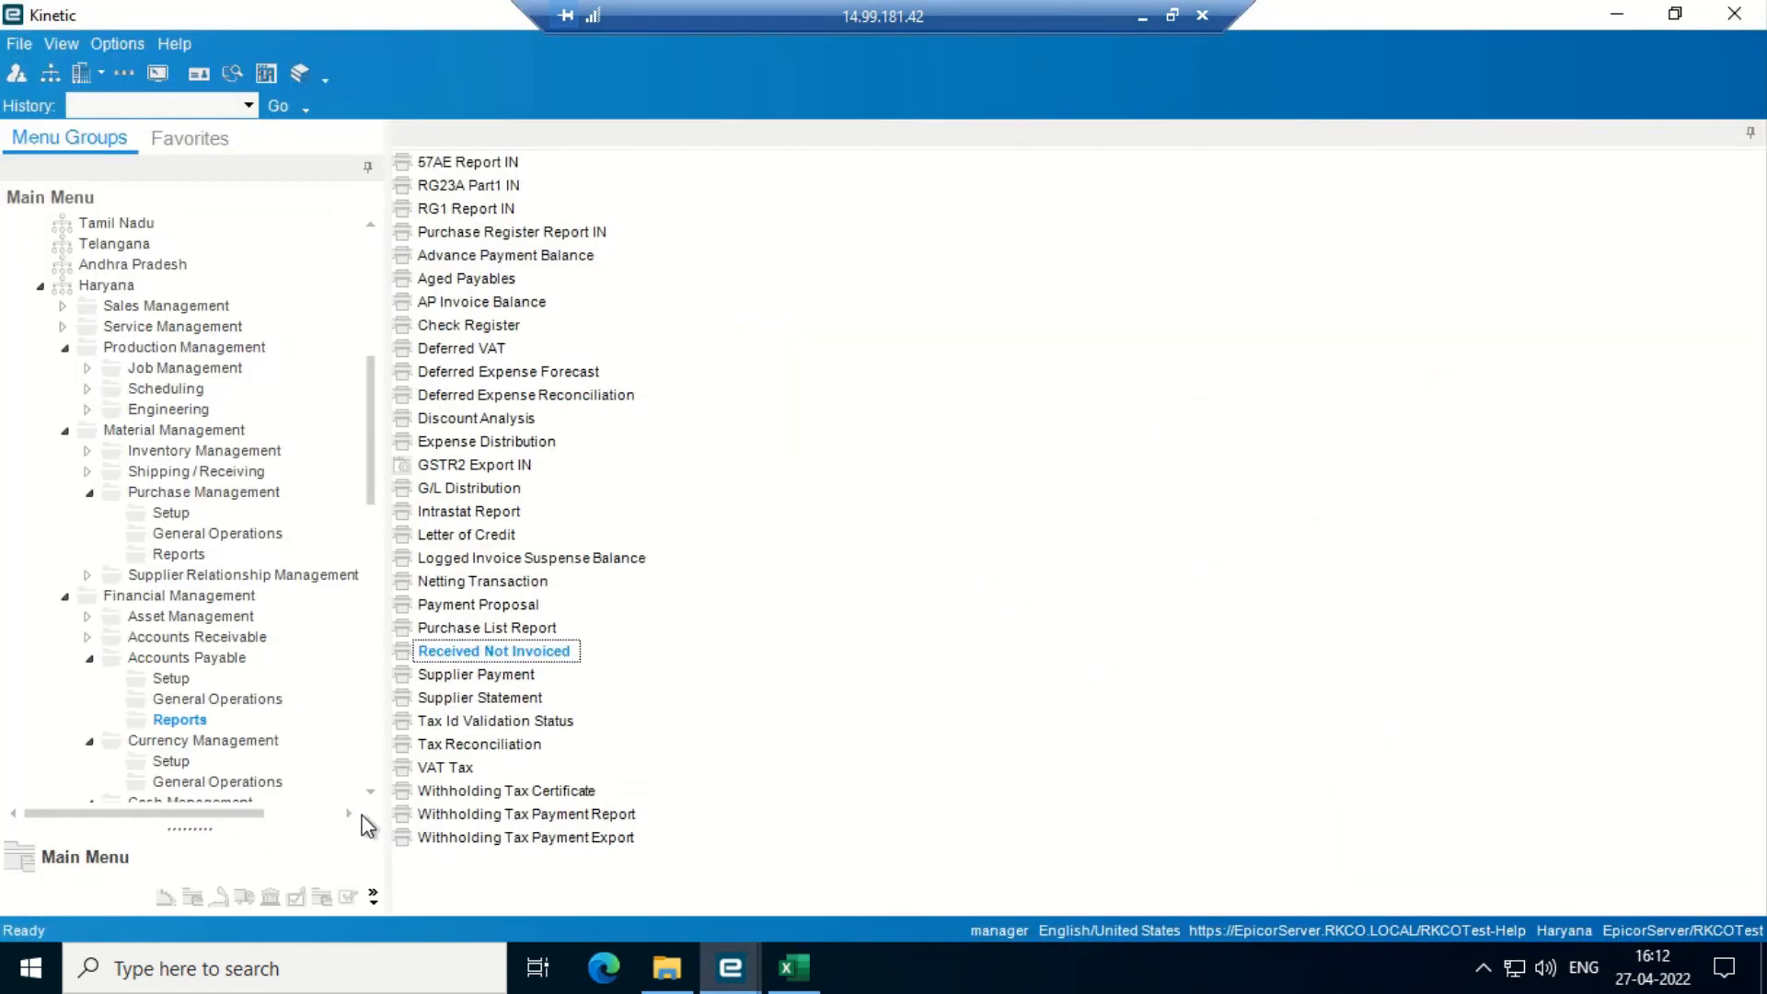
left_click(182, 720)
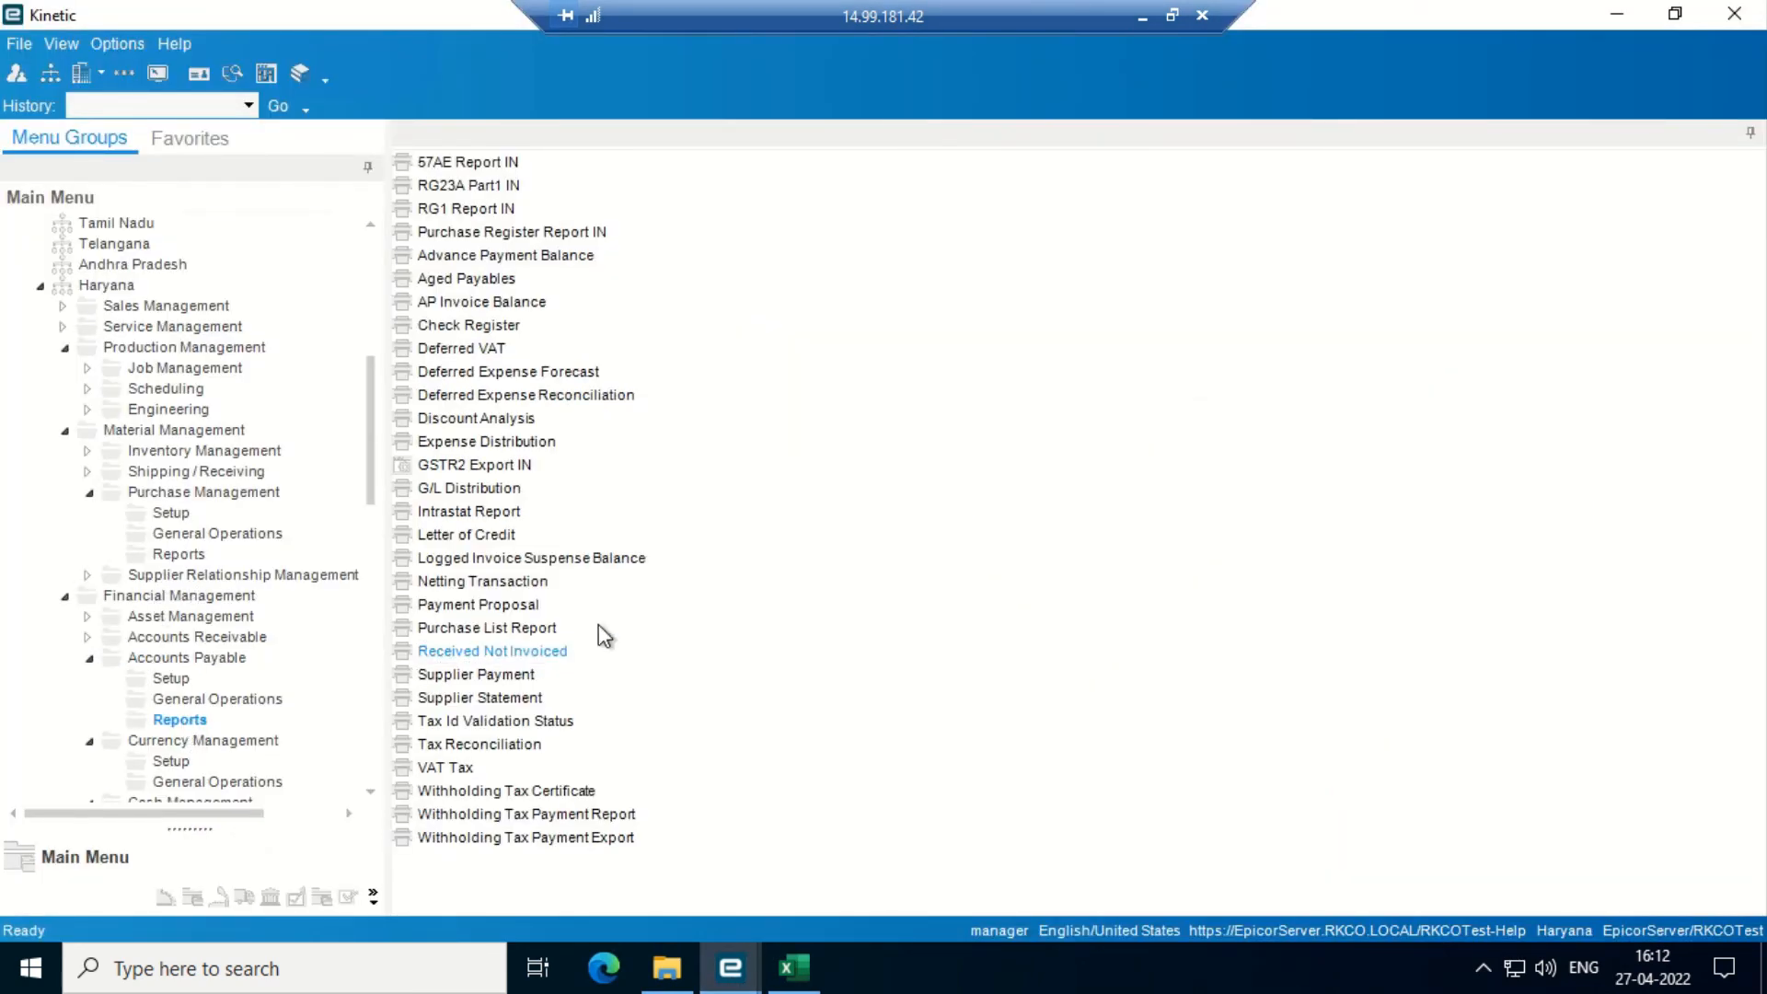
left_click(470, 303)
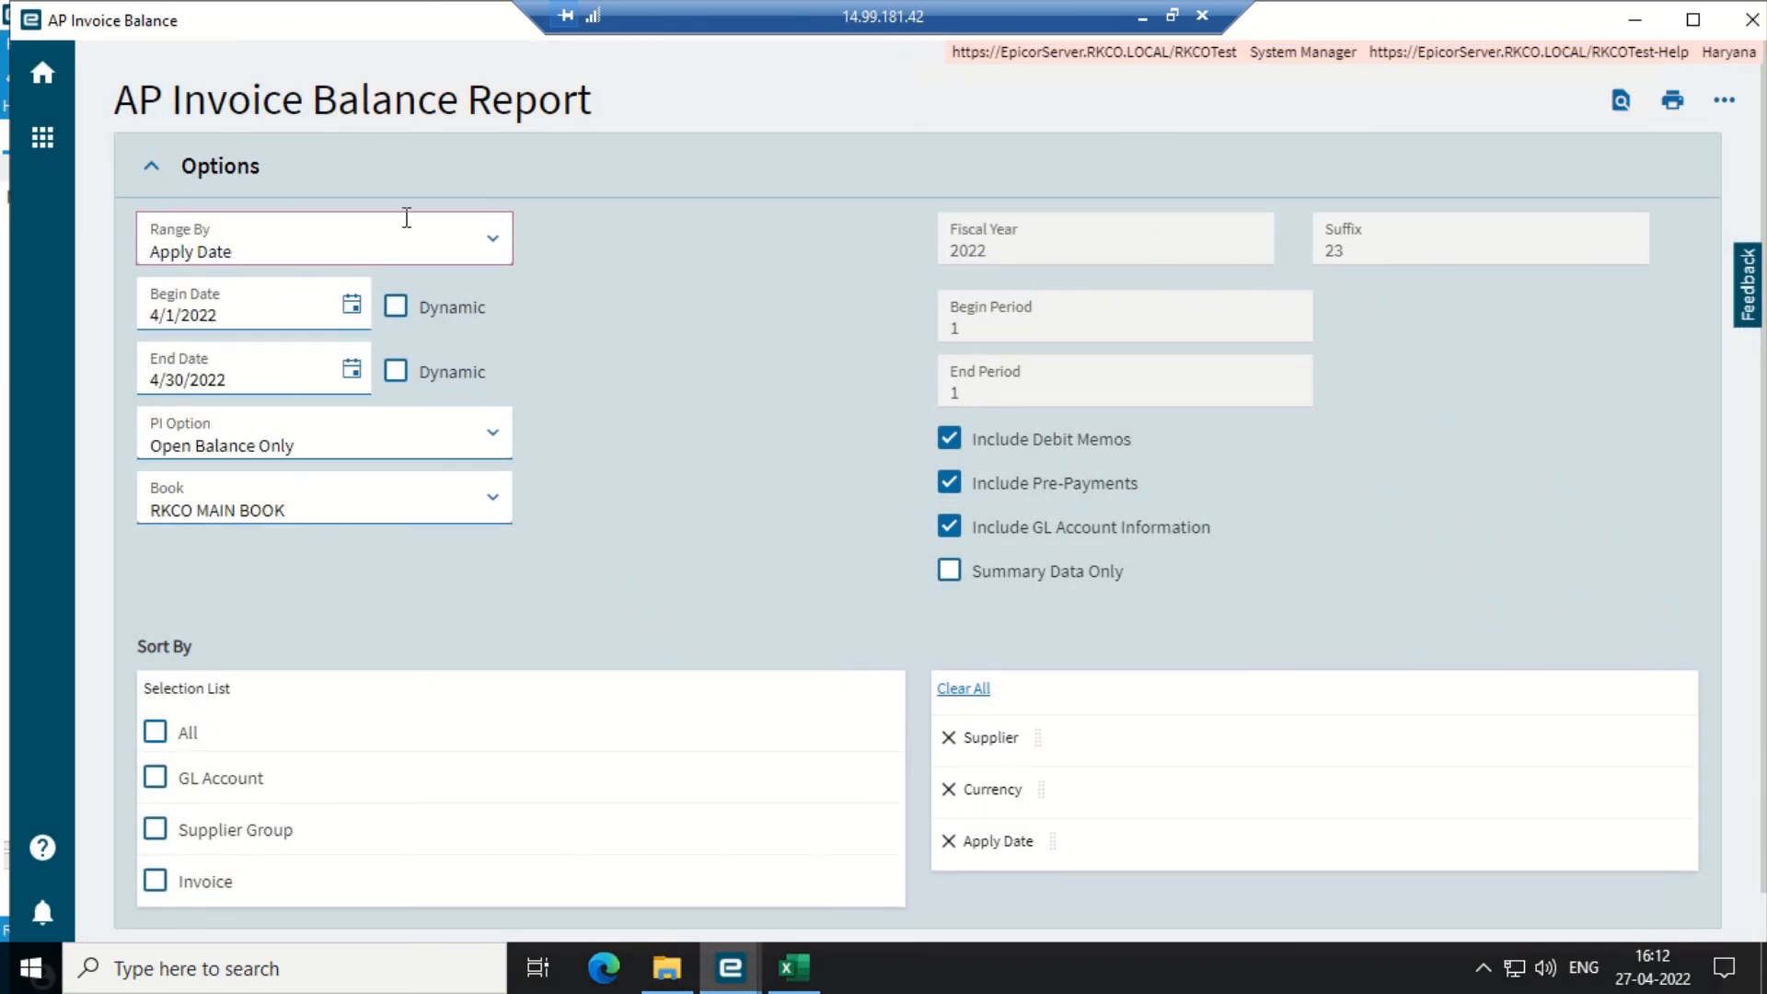
scroll(418, 478, "down", 2)
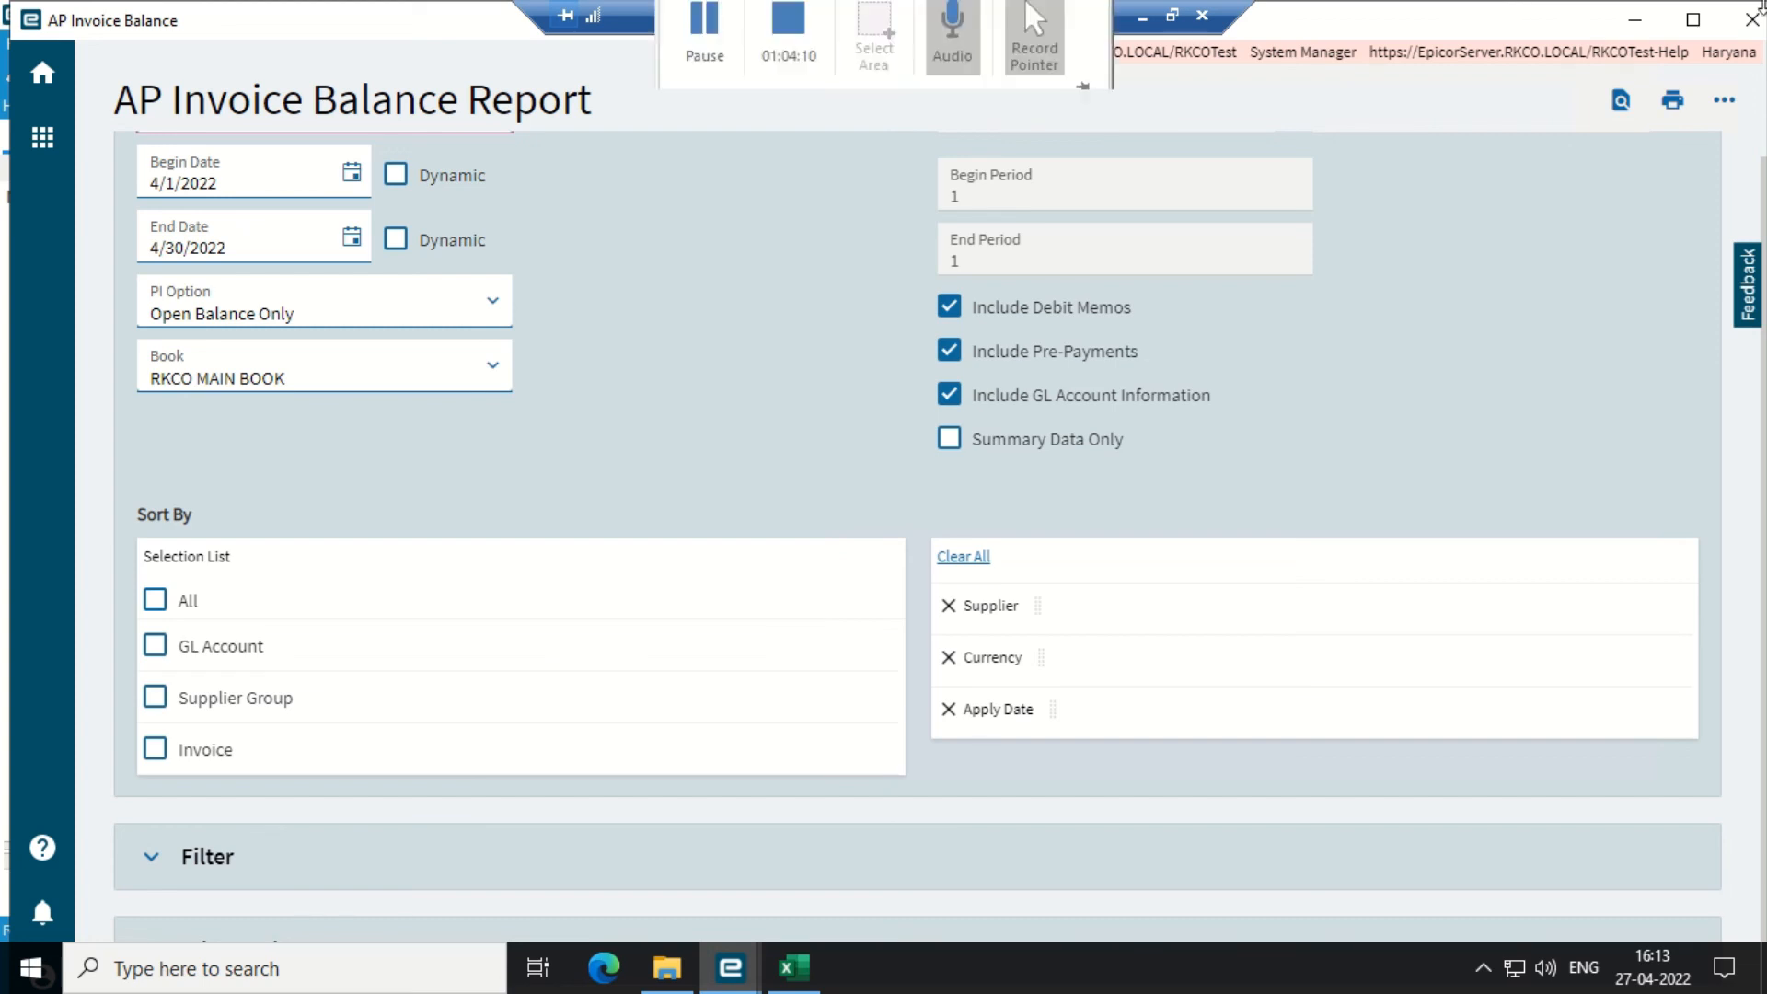
left_click(1752, 19)
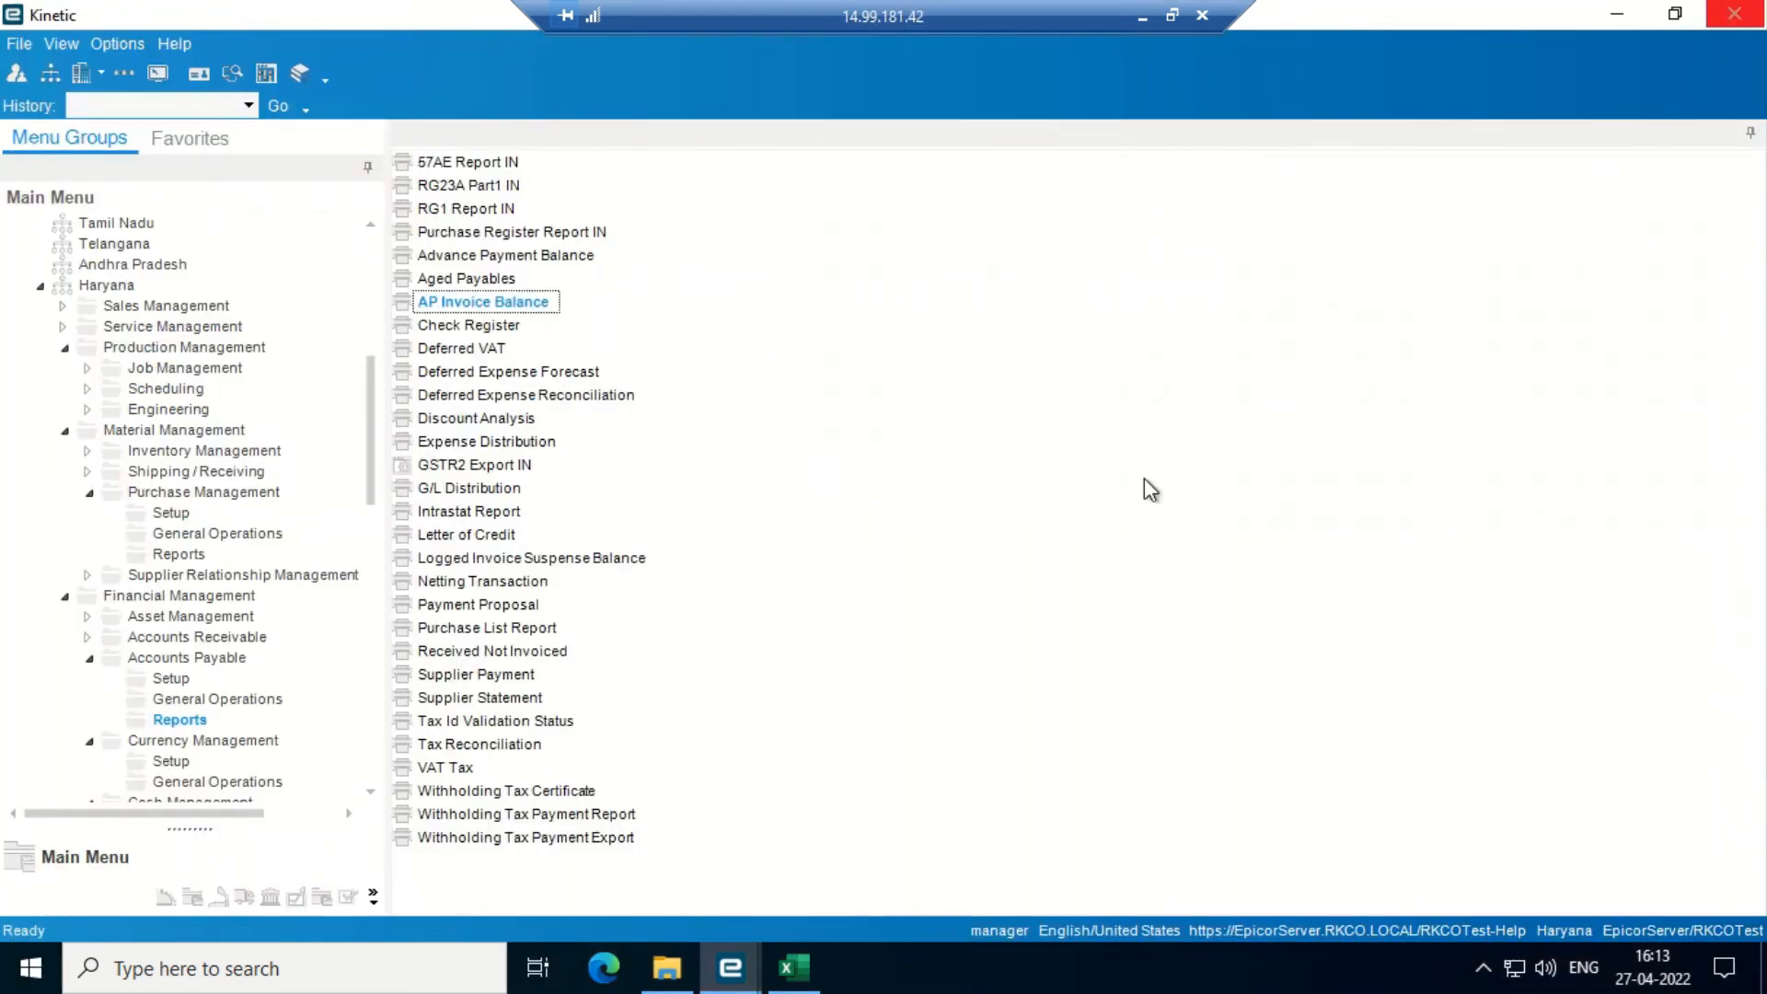
- Check the Purchase order tracker step in the AP UAT script, then put Excel away
left_click(797, 967)
key("Down")
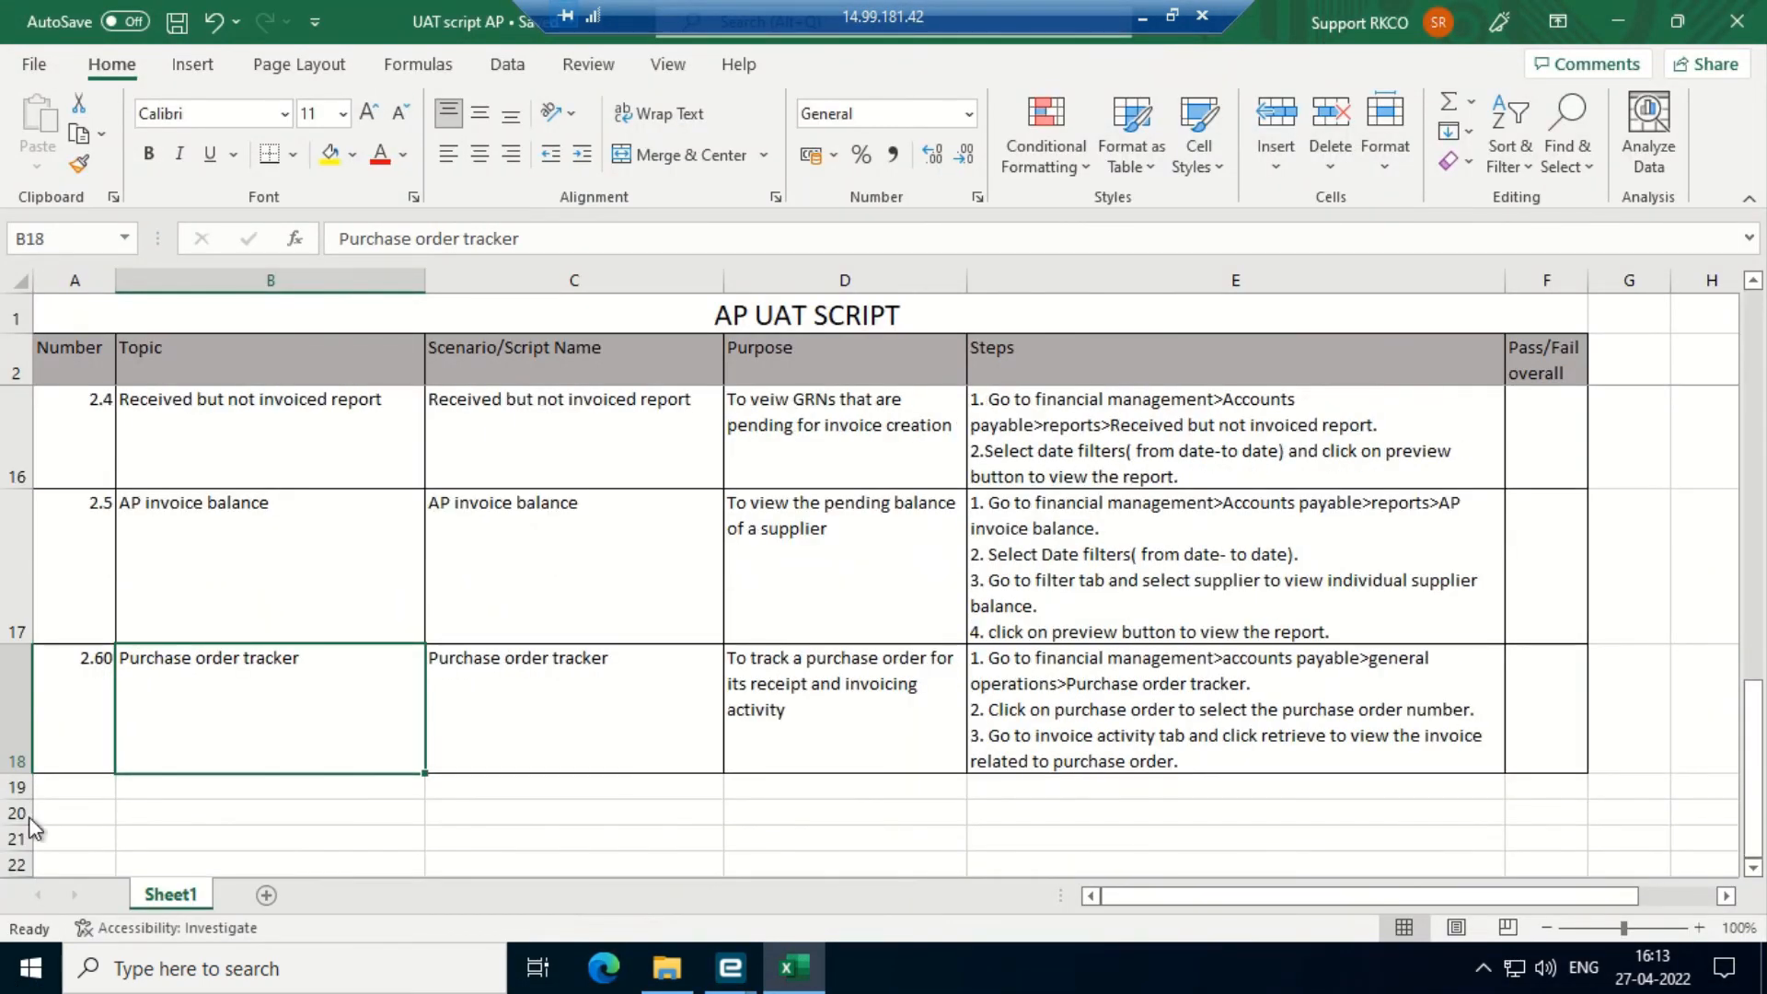
left_click(1632, 7)
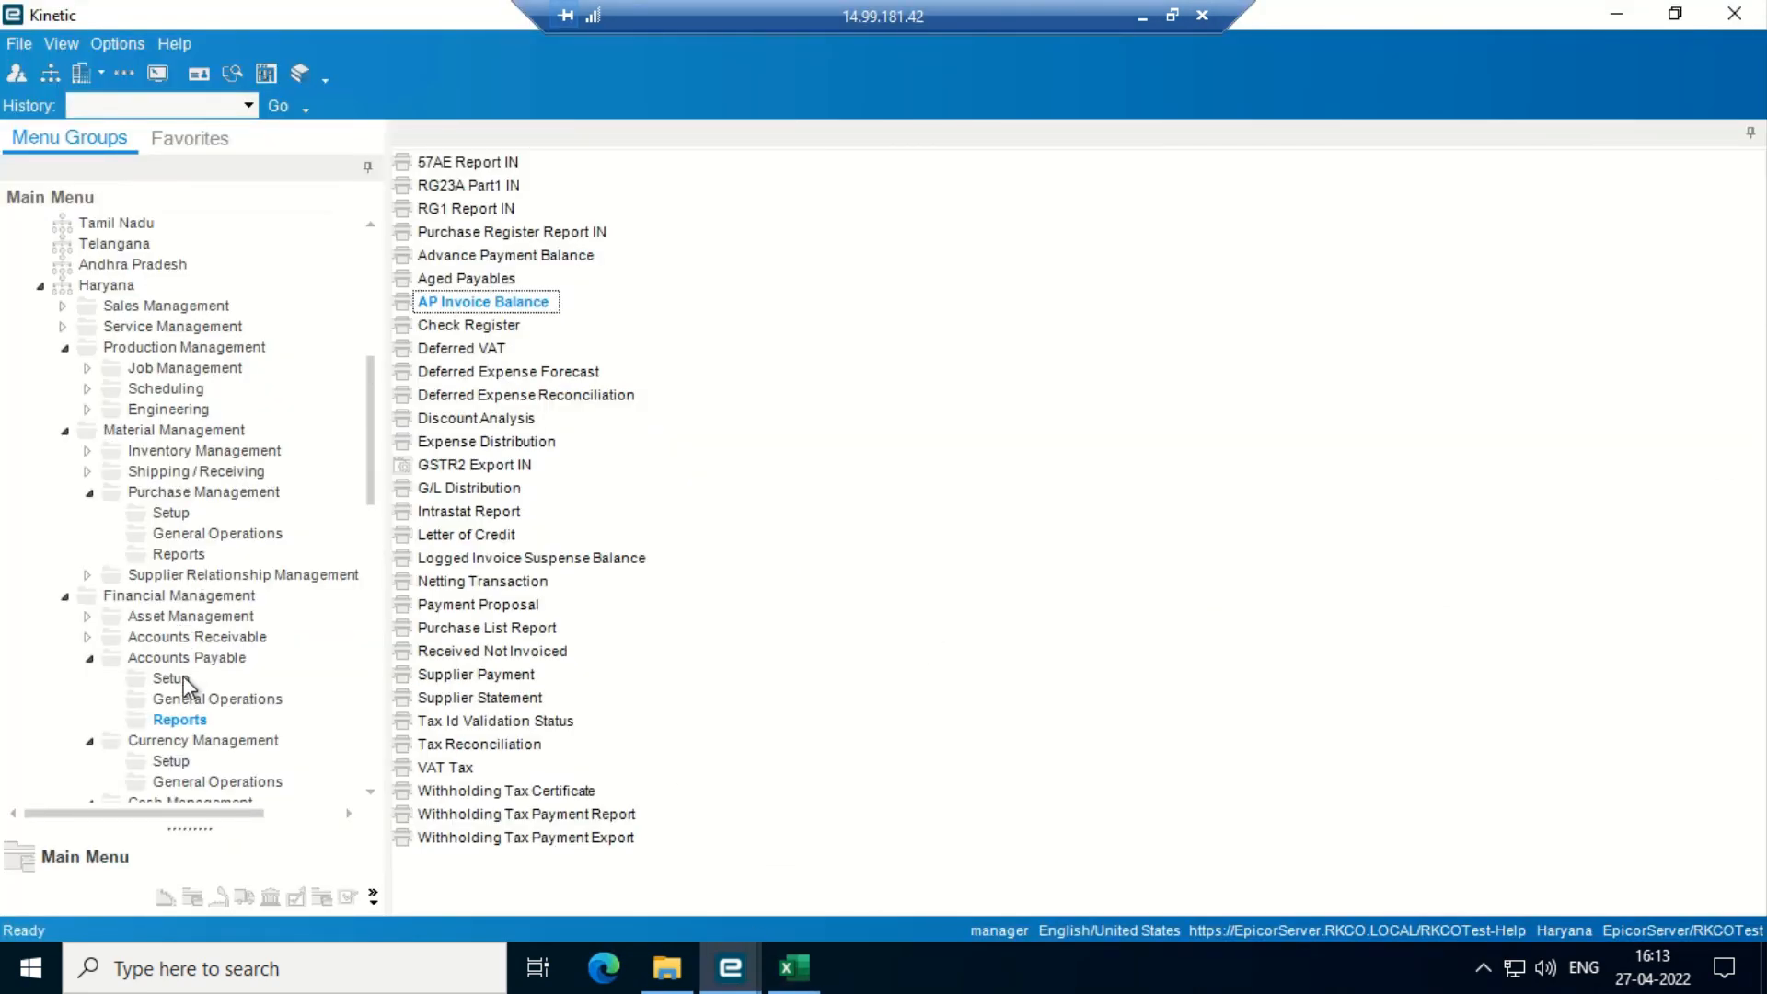
- Open Purchase Order Tracker from the Accounts Payable General Operations list
left_click(201, 699)
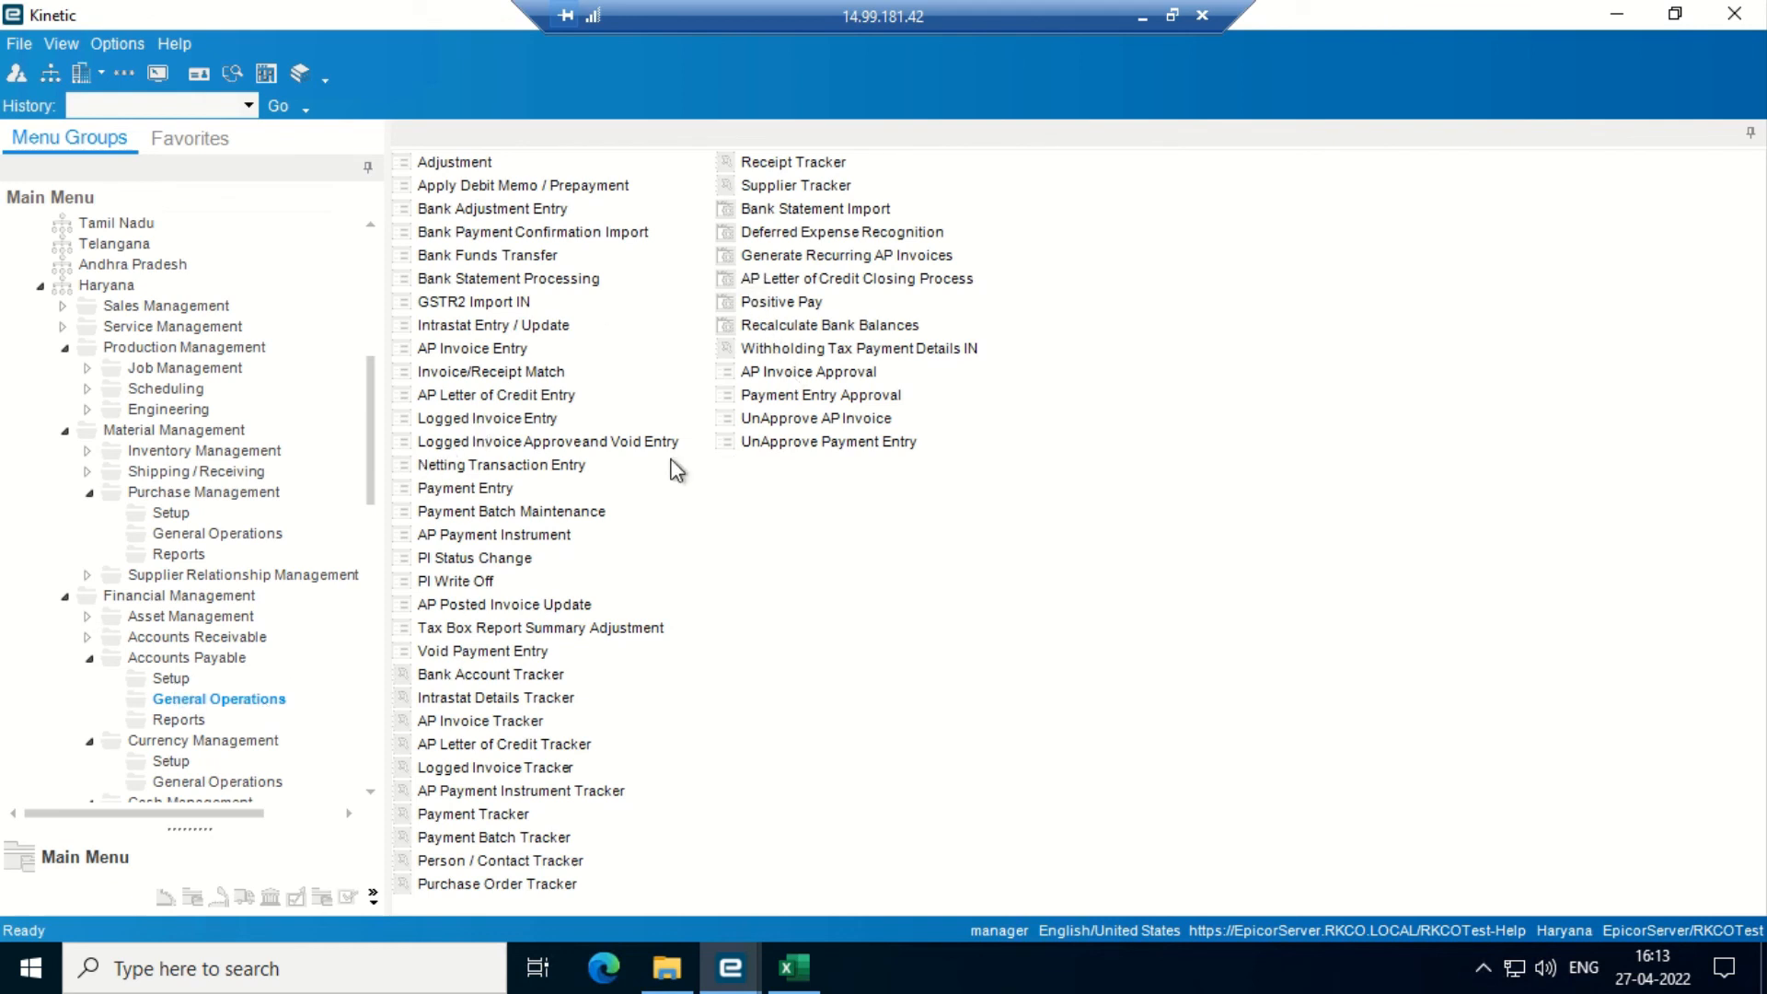
left_click(472, 745)
key("Up")
key("Up")
key("Up")
key("Up")
key("Up")
key("Up")
key("Up")
key("Up")
key("Up")
key("Up")
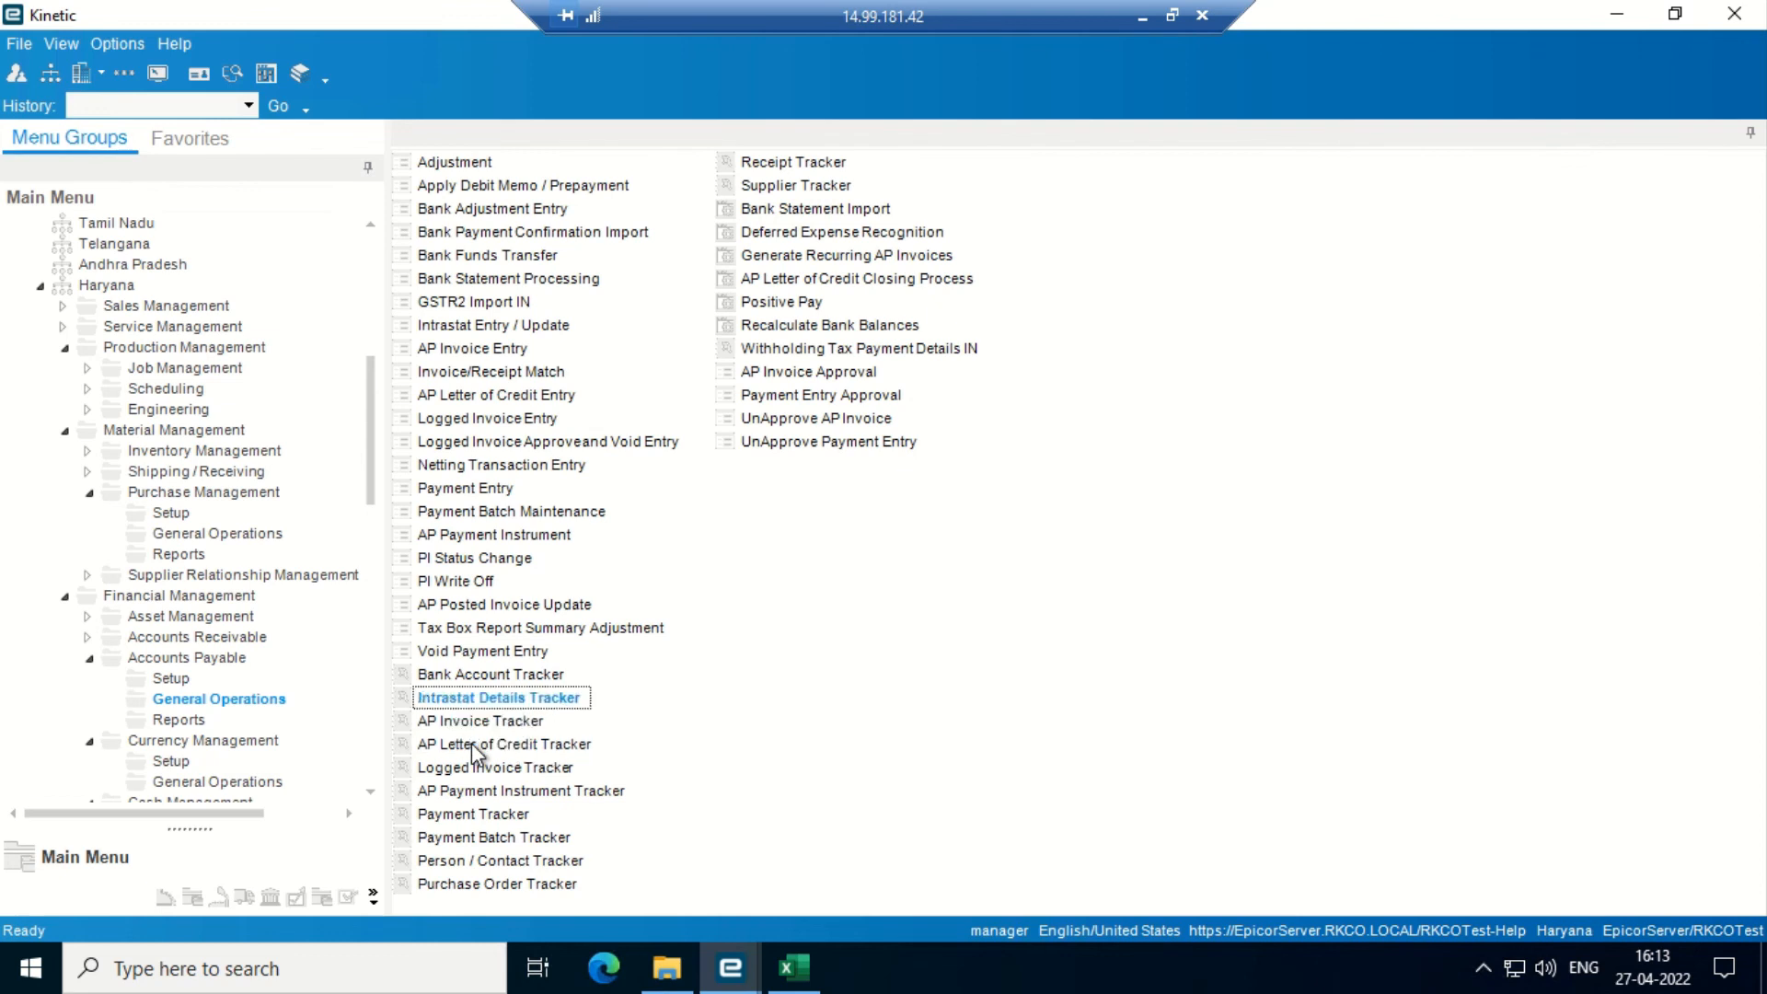
key("Up")
key("Up")
key("Up")
key("Up")
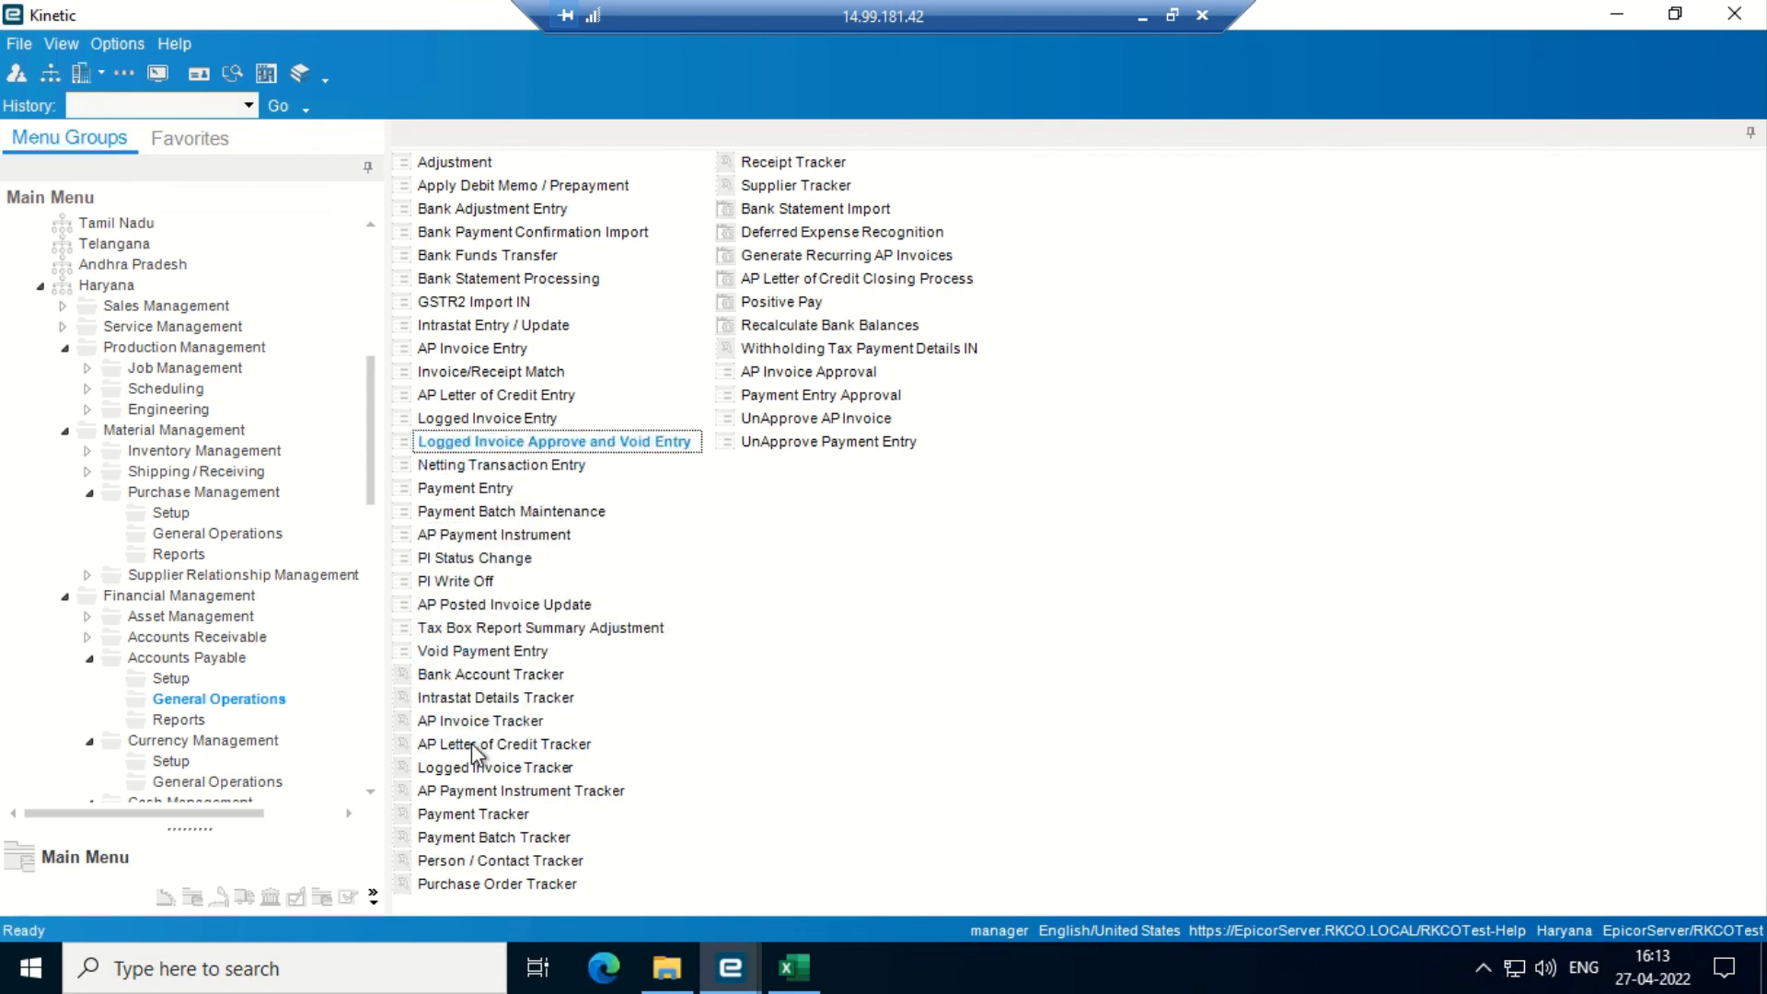
key("Down")
key("Down")
key("Down")
key("Down")
key("Down")
key("Down")
key("Down")
key("Down")
key("Down")
key("Down")
key("Down")
key("Down")
key("Down")
key("Down")
key("Down")
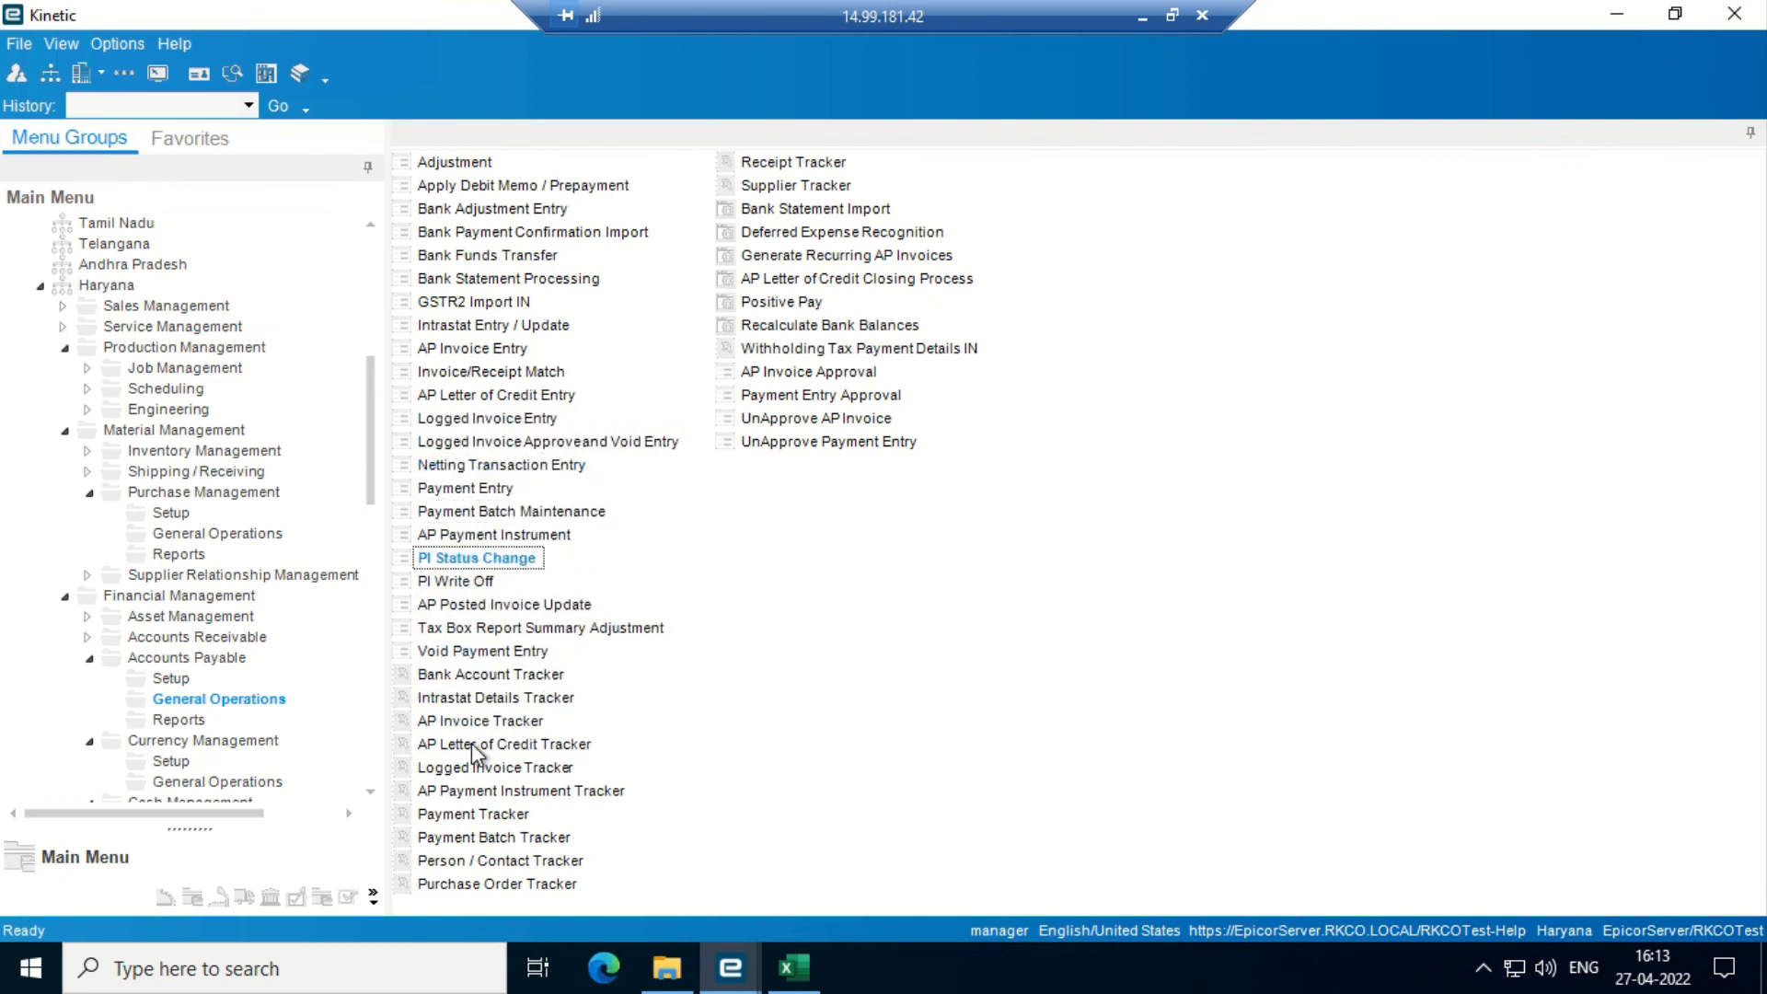
key("Down")
key("Down")
key("Down")
key("Down")
key("Down")
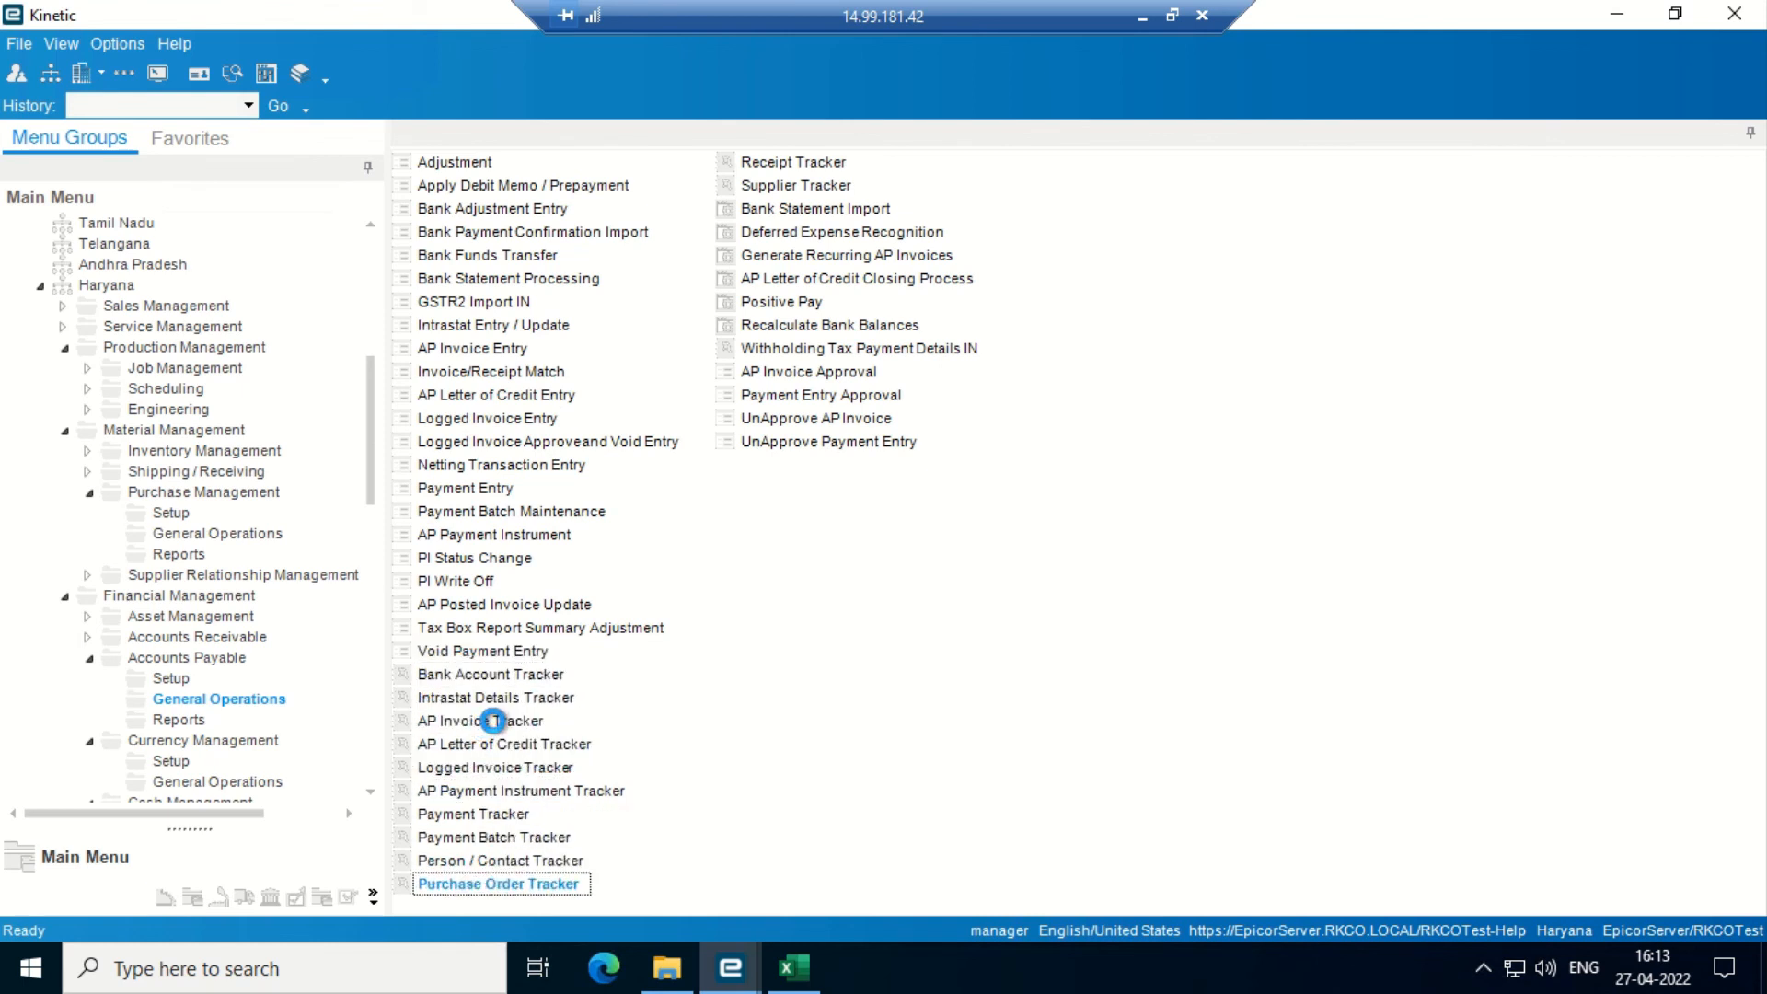
key("Return")
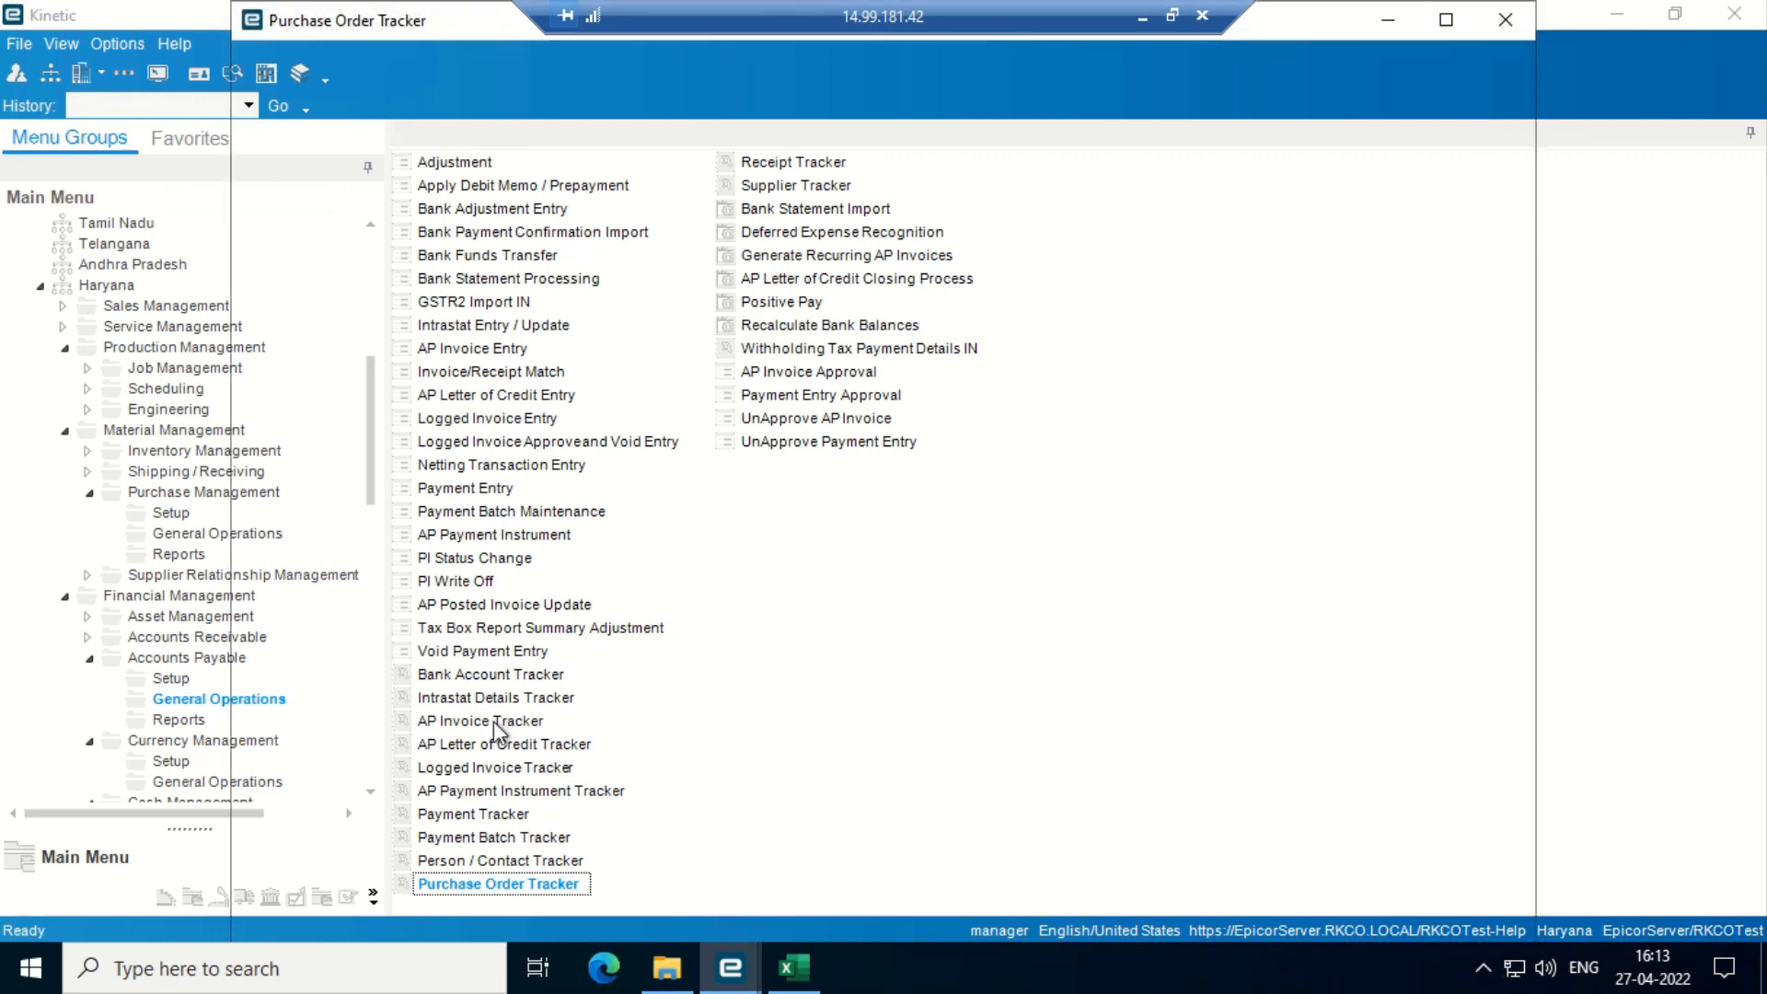
- List all purchase orders in an enlarged search window and browse from PO 10057 to the newest
left_click(579, 228)
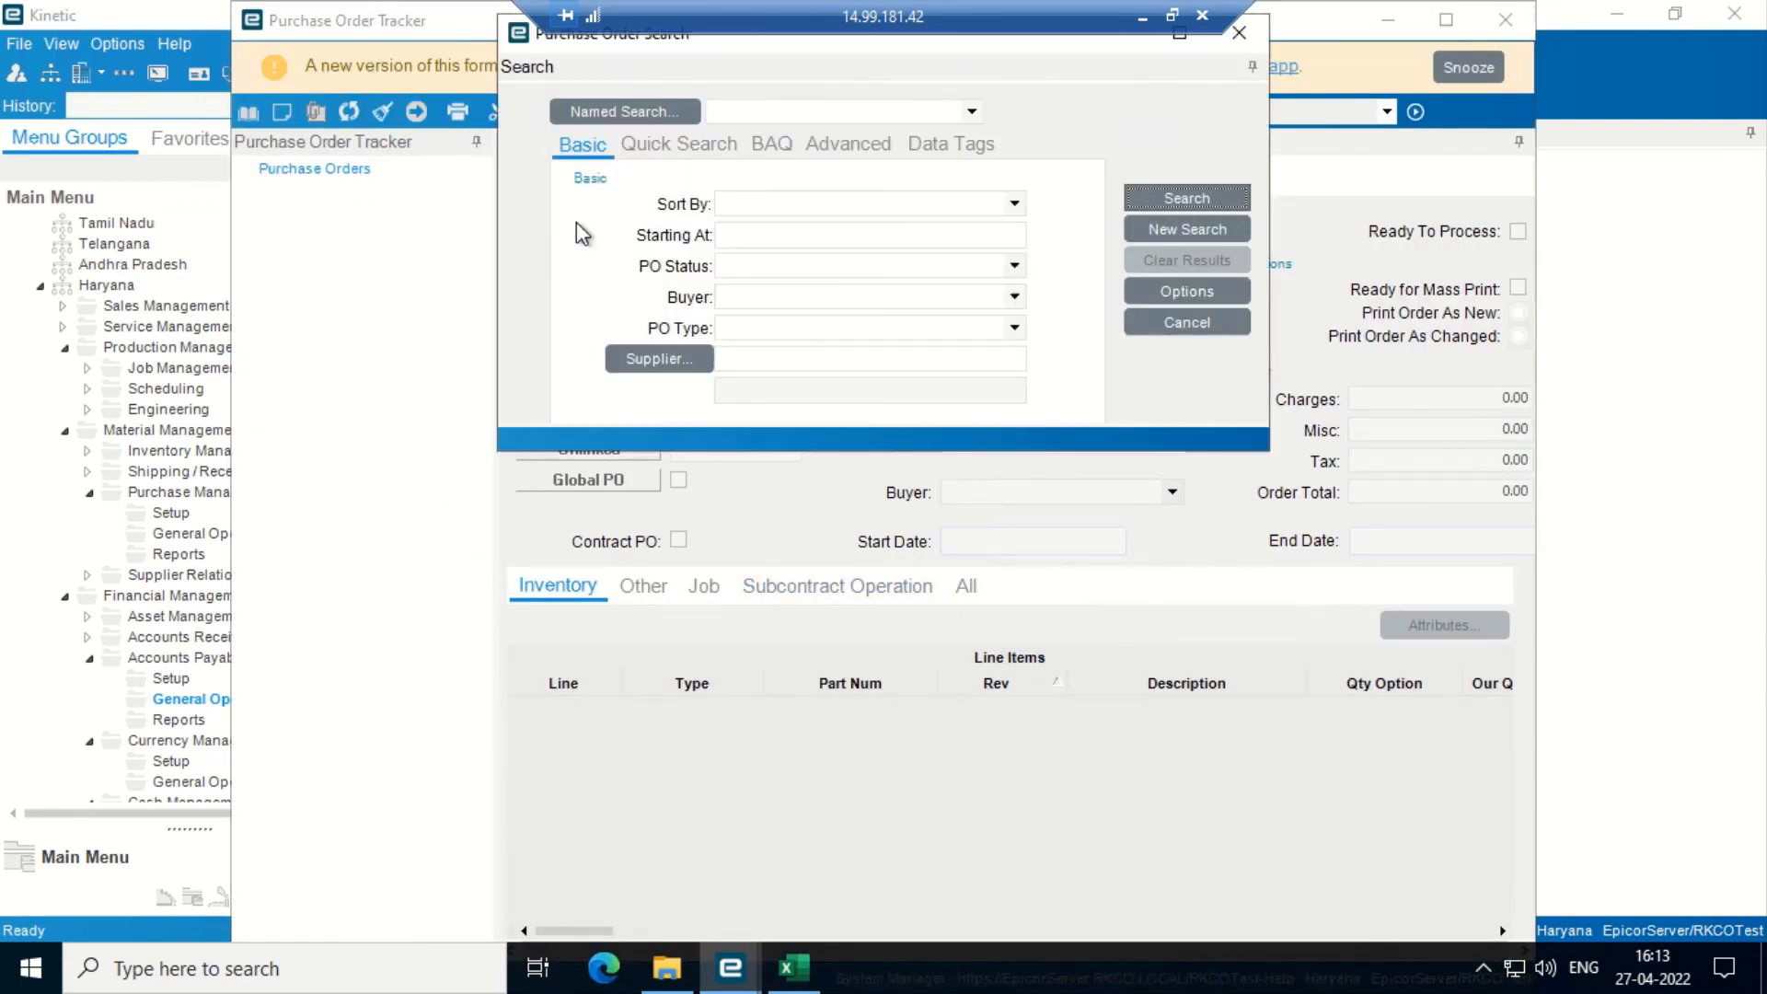
left_click(1184, 197)
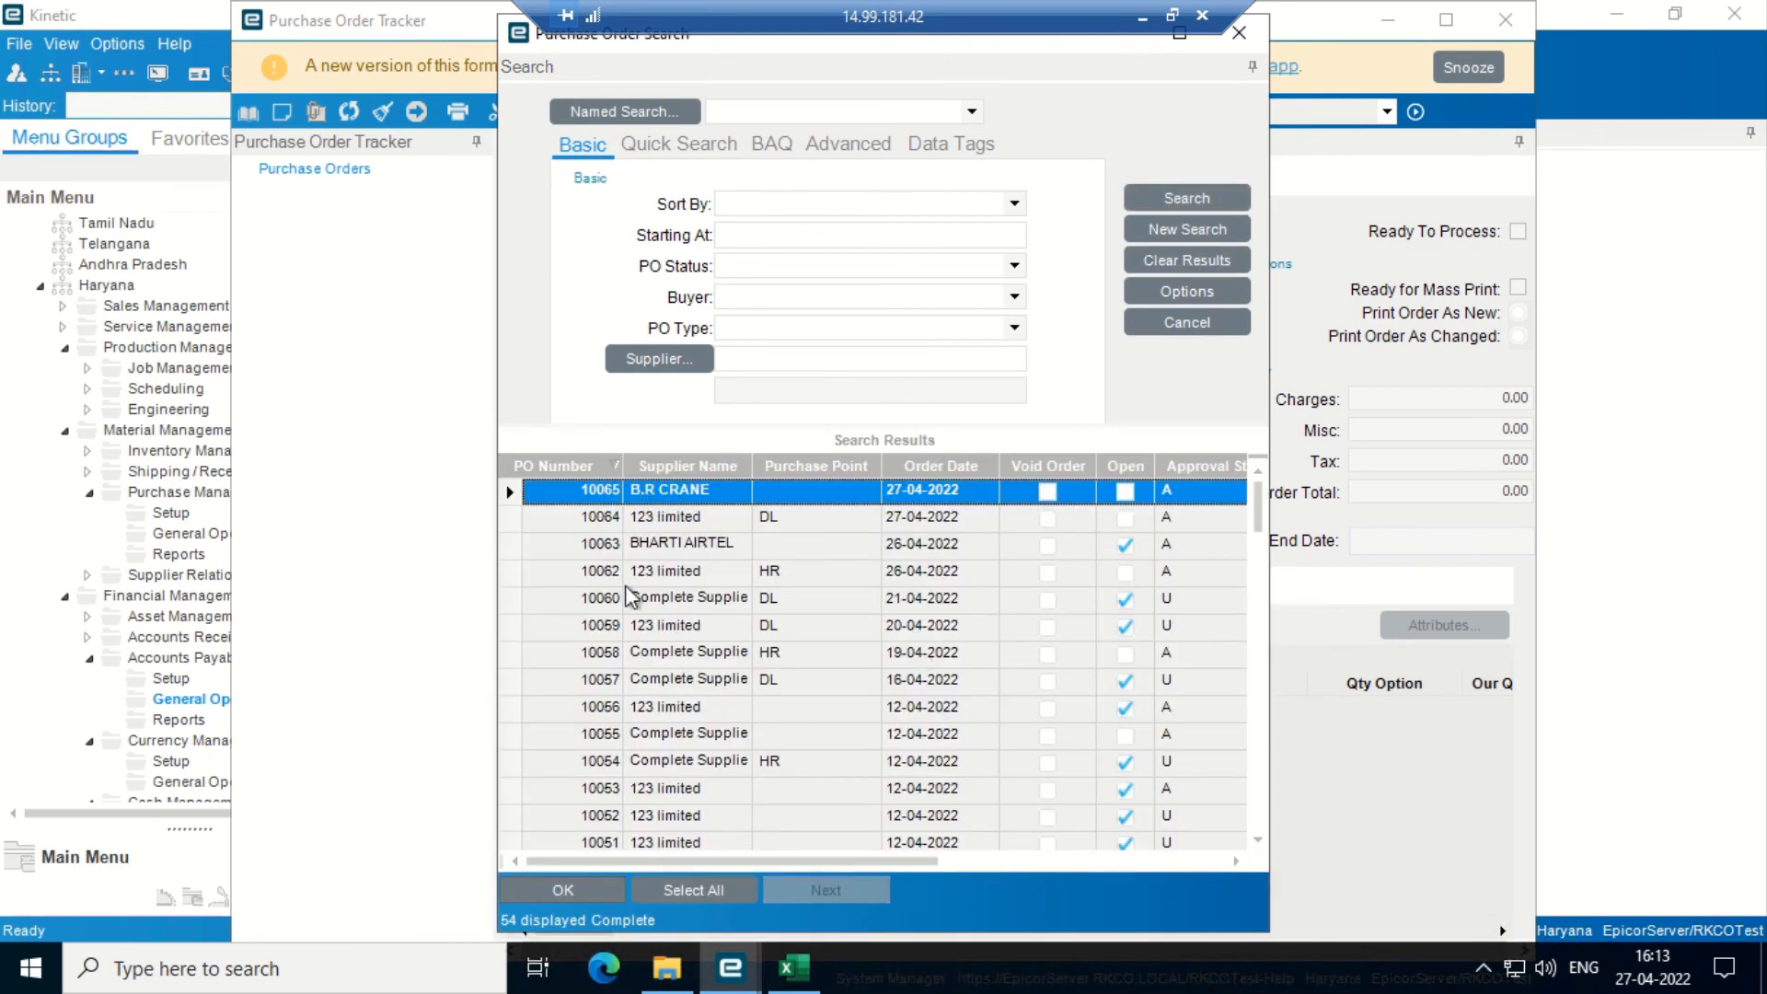
left_click(1179, 37)
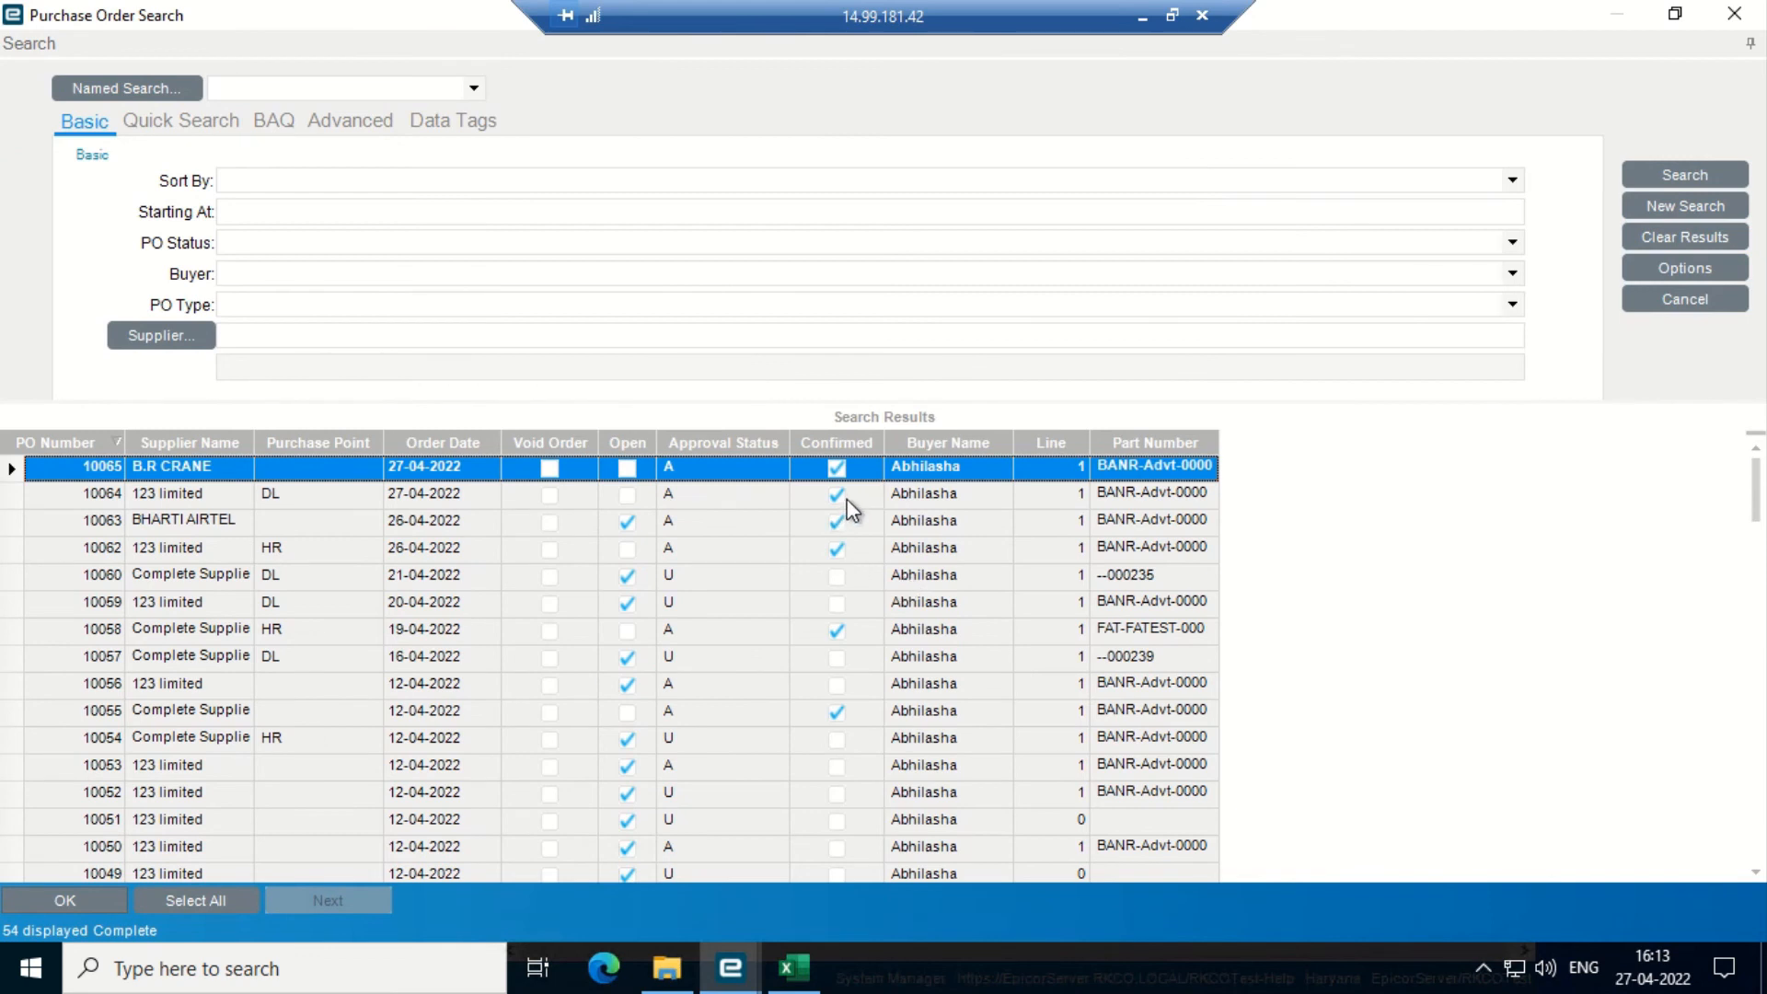
key("Down")
key("Down")
key("Down")
key("Down")
key("Down")
key("Down")
key("Down")
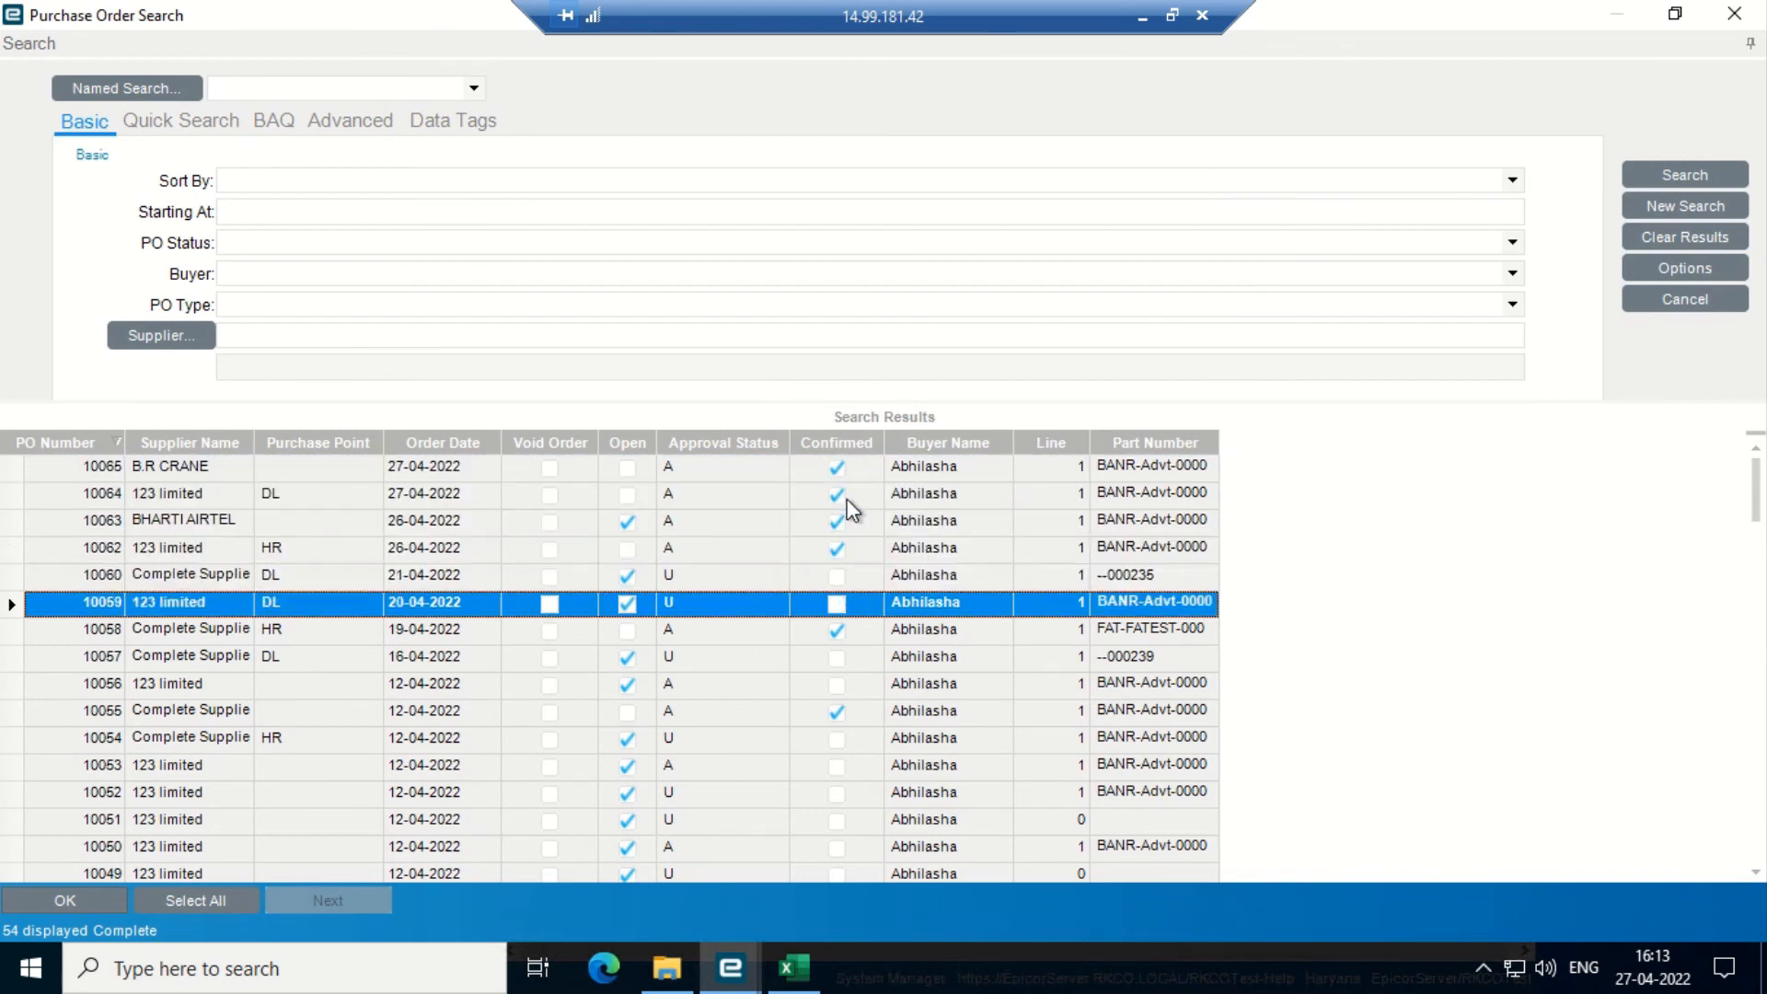
key("Down")
key("Down")
key("Down")
key("Down")
key("Down")
key("Down")
key("Down")
key("Down")
key("Down")
key("Down")
key("Down")
key("Down")
key("Down")
key("Down")
key("Down")
key("Down")
key("Down")
key("Down")
key("Down")
key("Down")
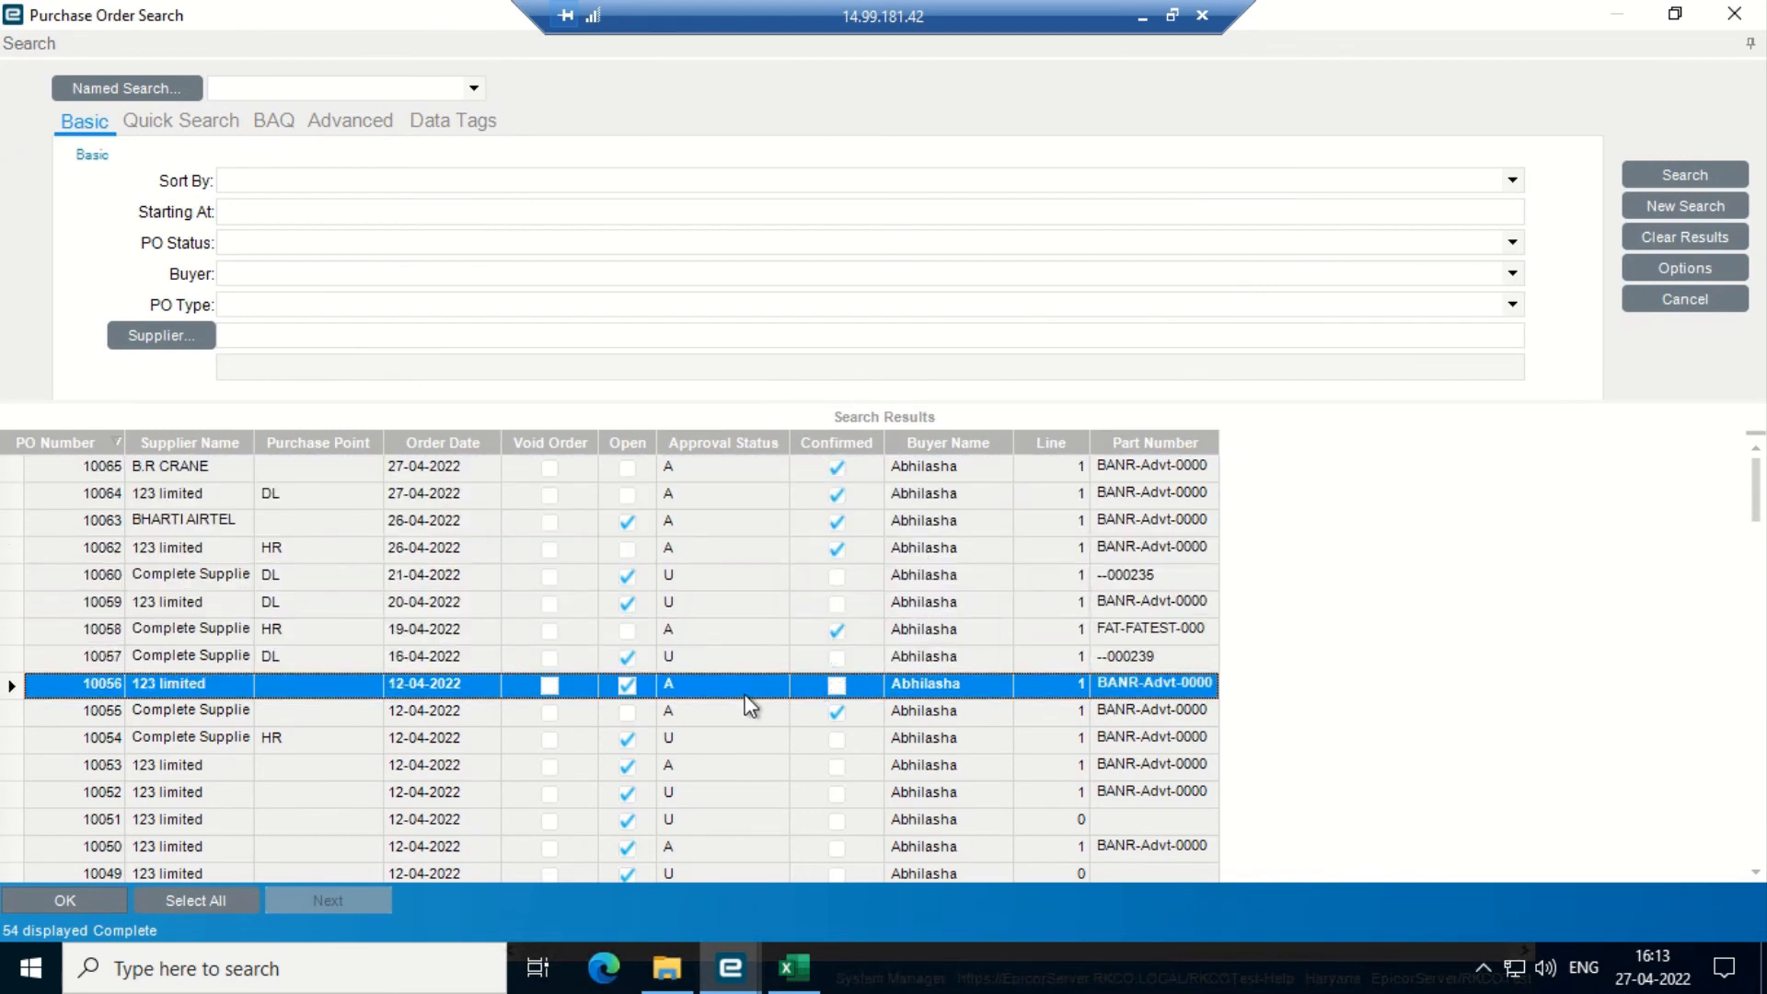
key("Down")
key("Down")
key("Down")
key("Down")
key("Down")
key("Down")
key("Down")
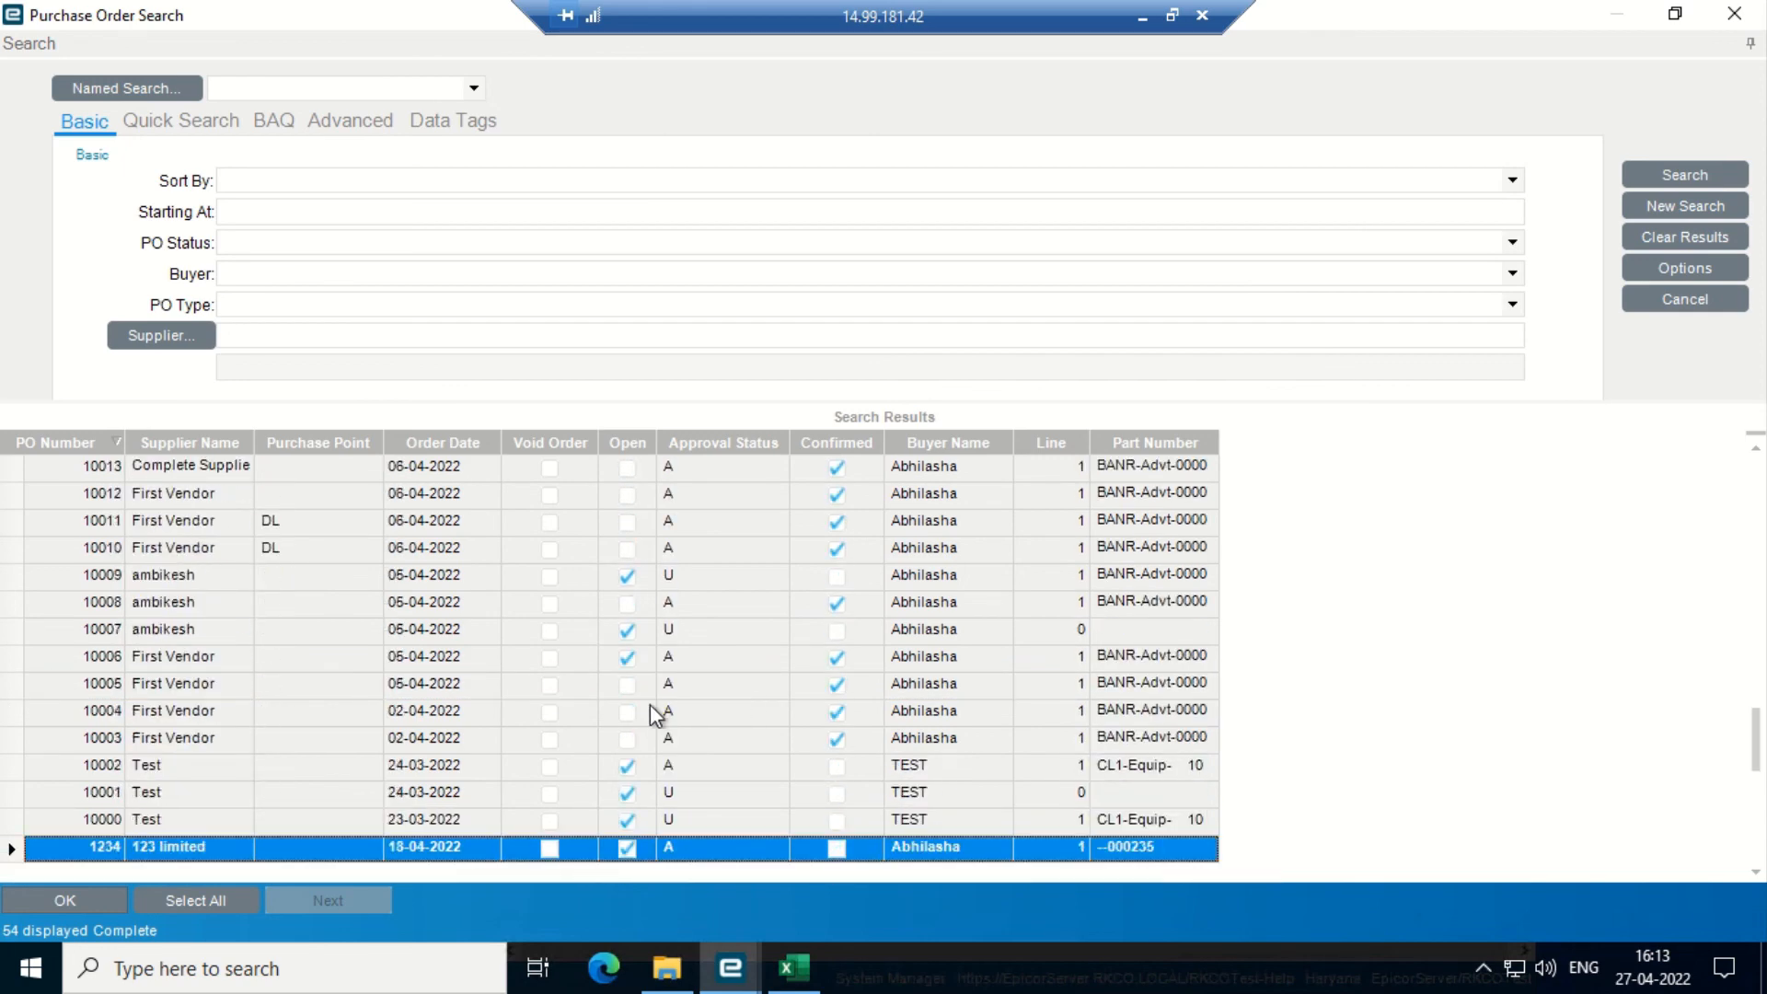
key("Up")
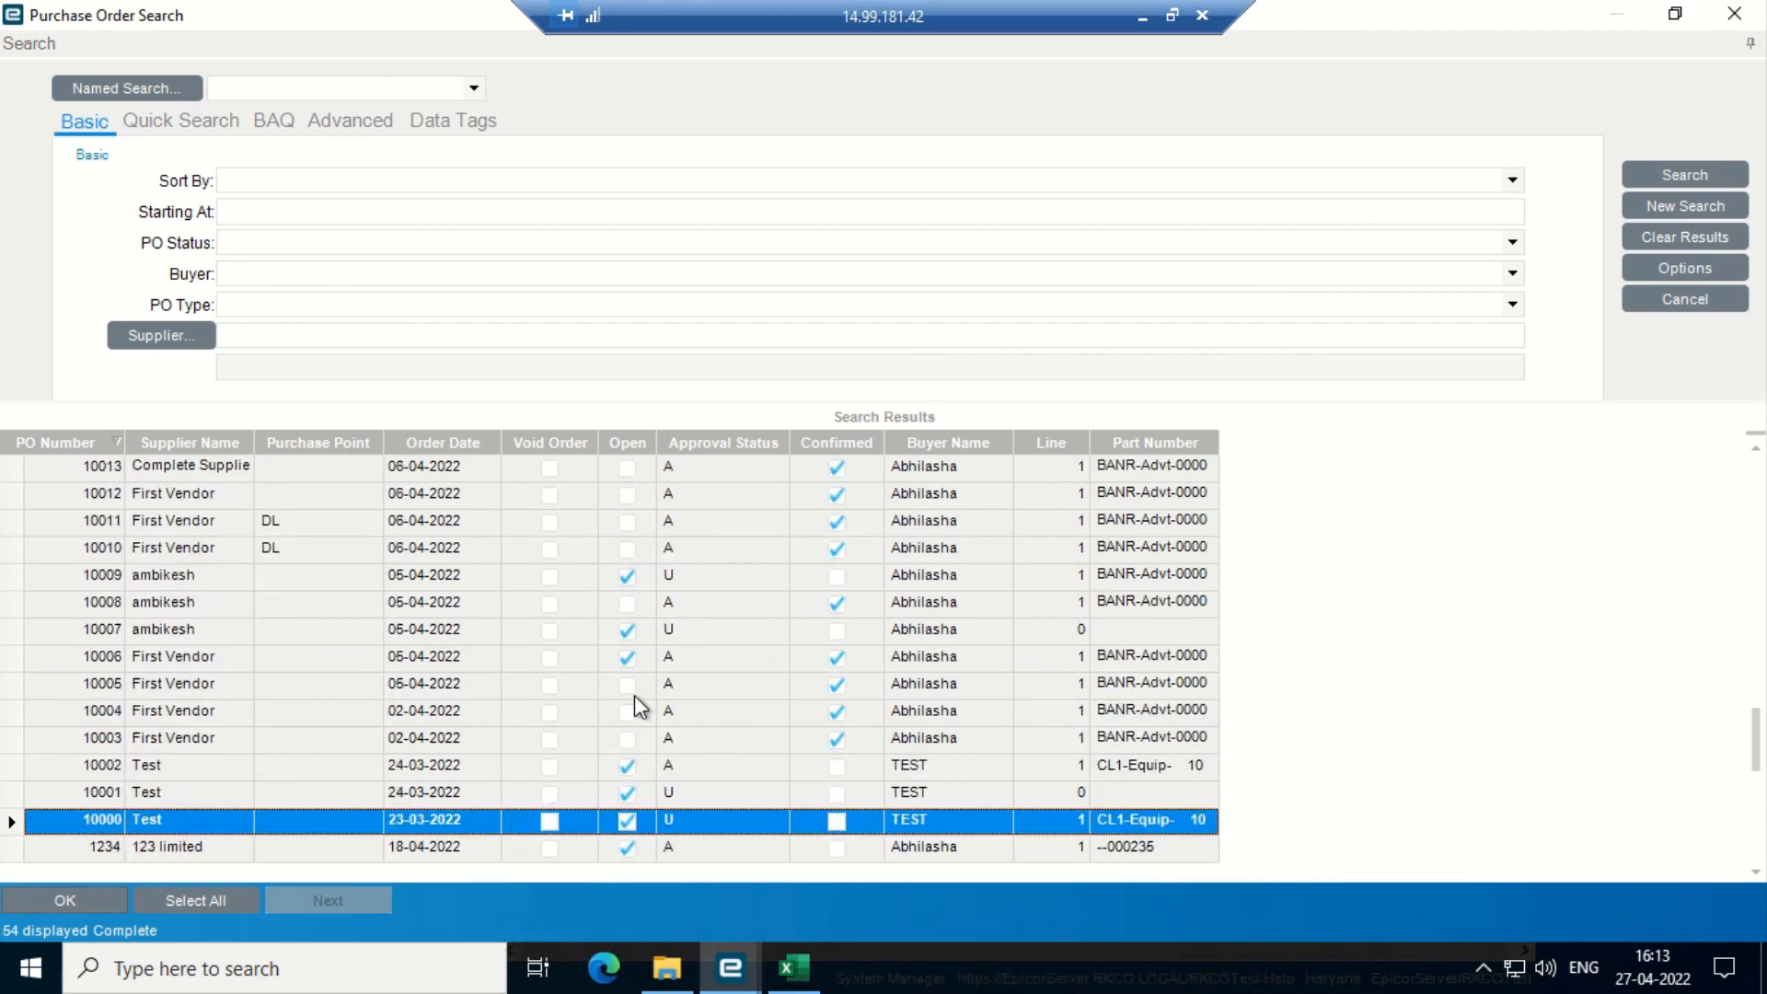
key("Up")
key("Up")
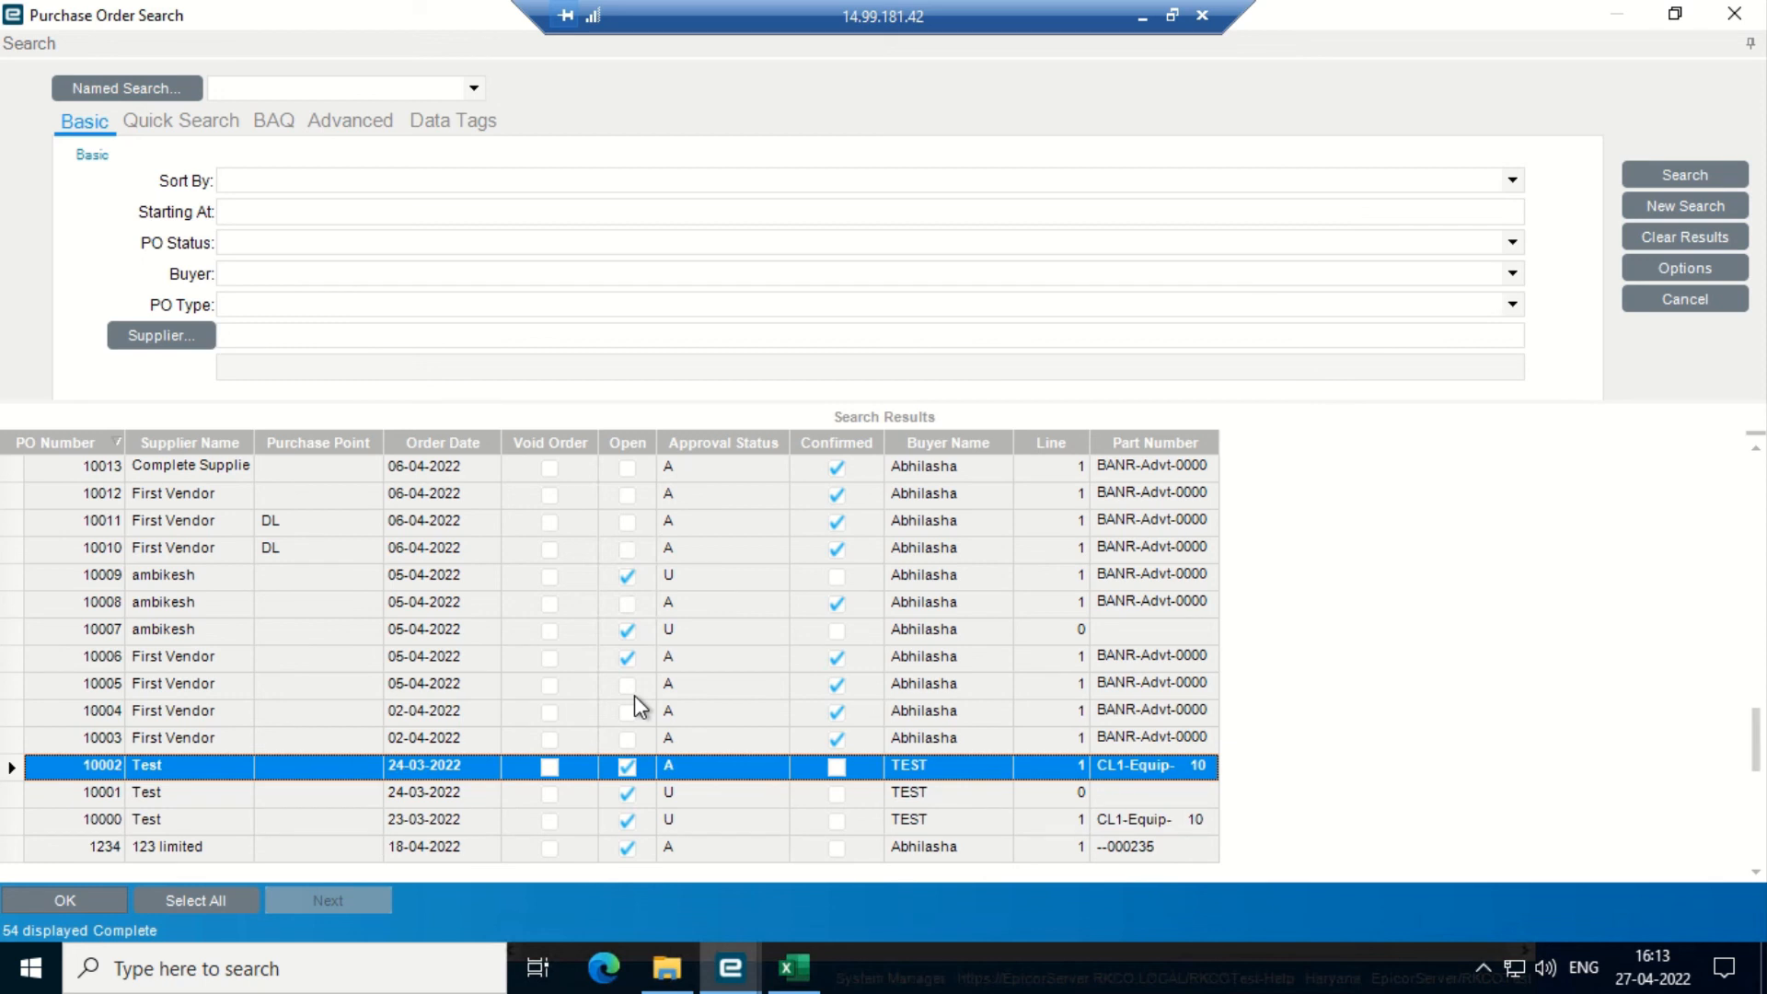
key("Up")
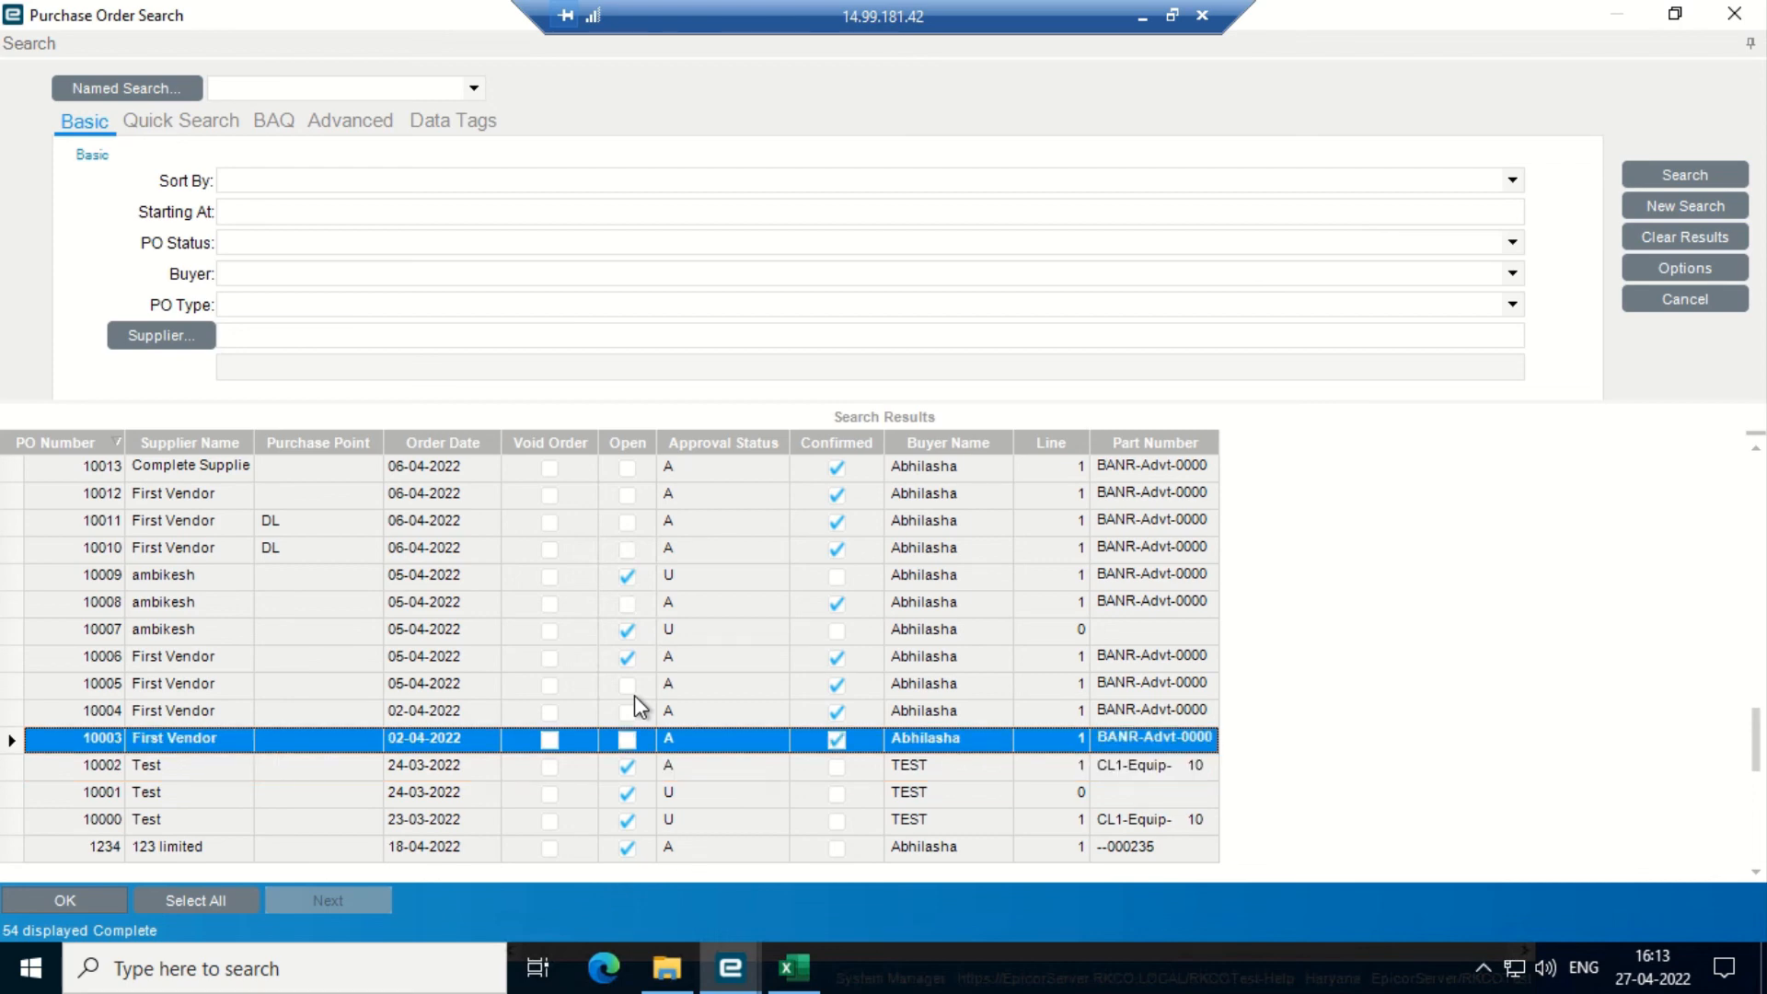
key("Page_Up")
key("Page_Up")
key("Page_Up")
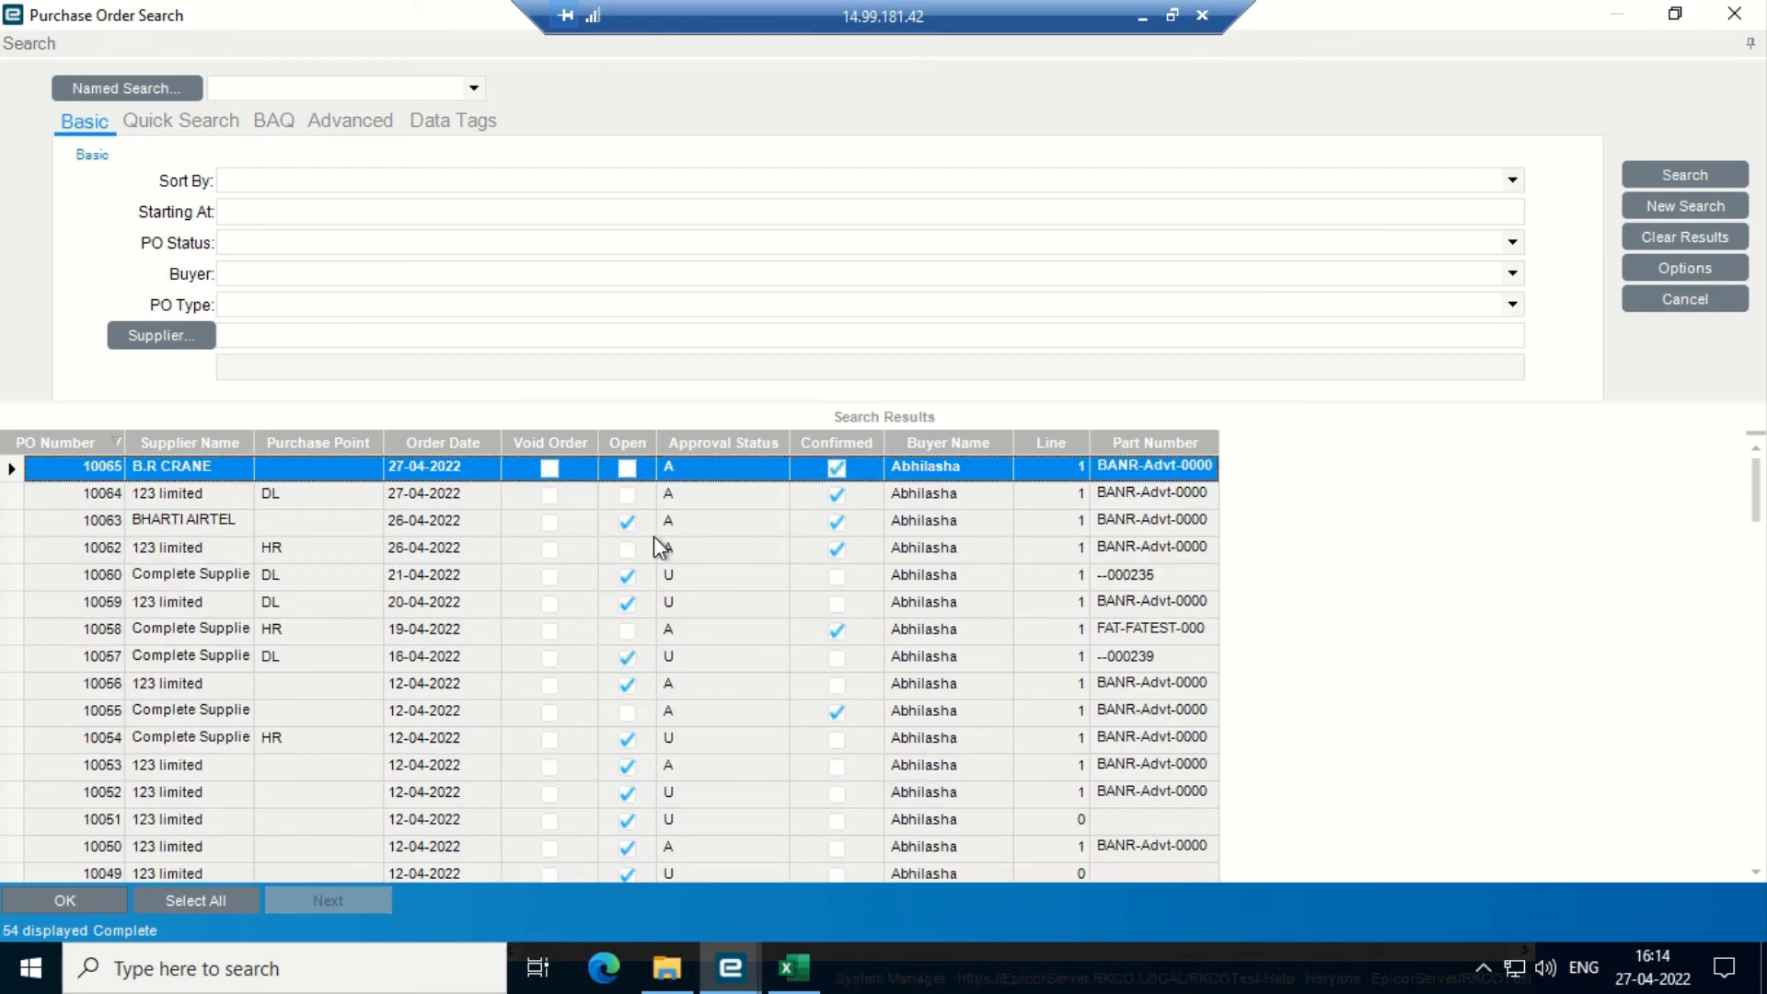
- Open PO 10065 in the tracker, review its header, lines, releases and receipts, then close it
double_click(104, 480)
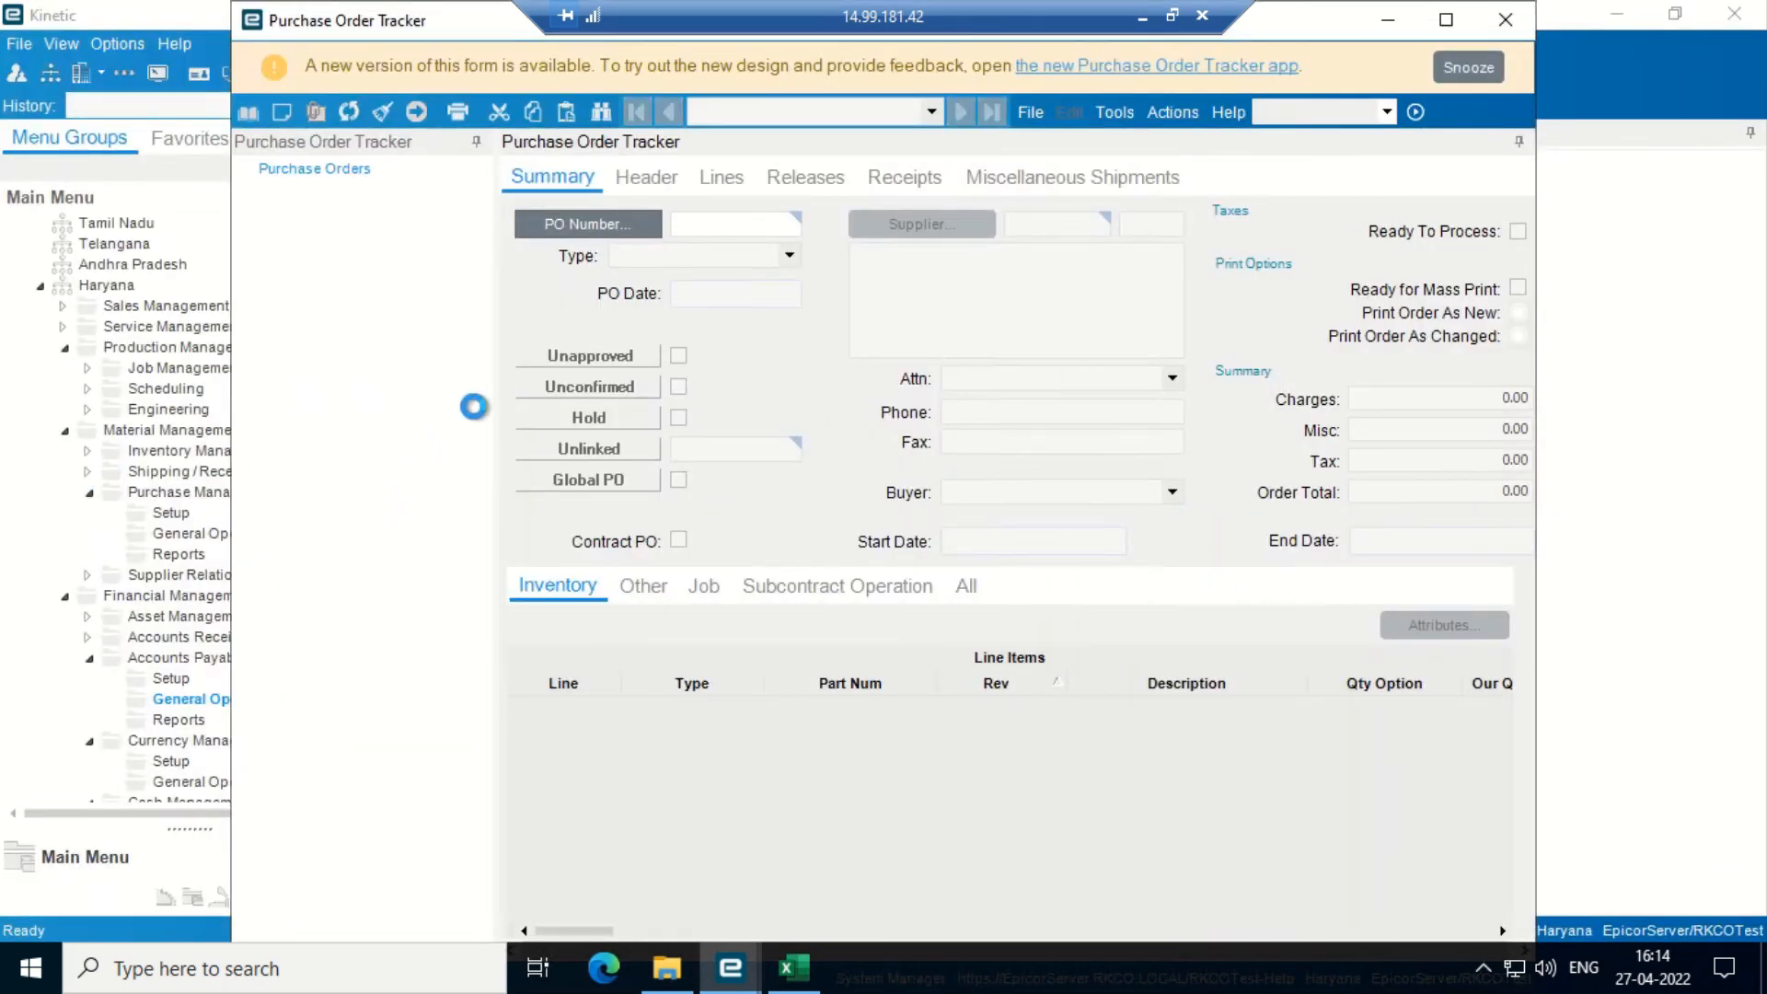
left_click(1448, 20)
left_click(415, 167)
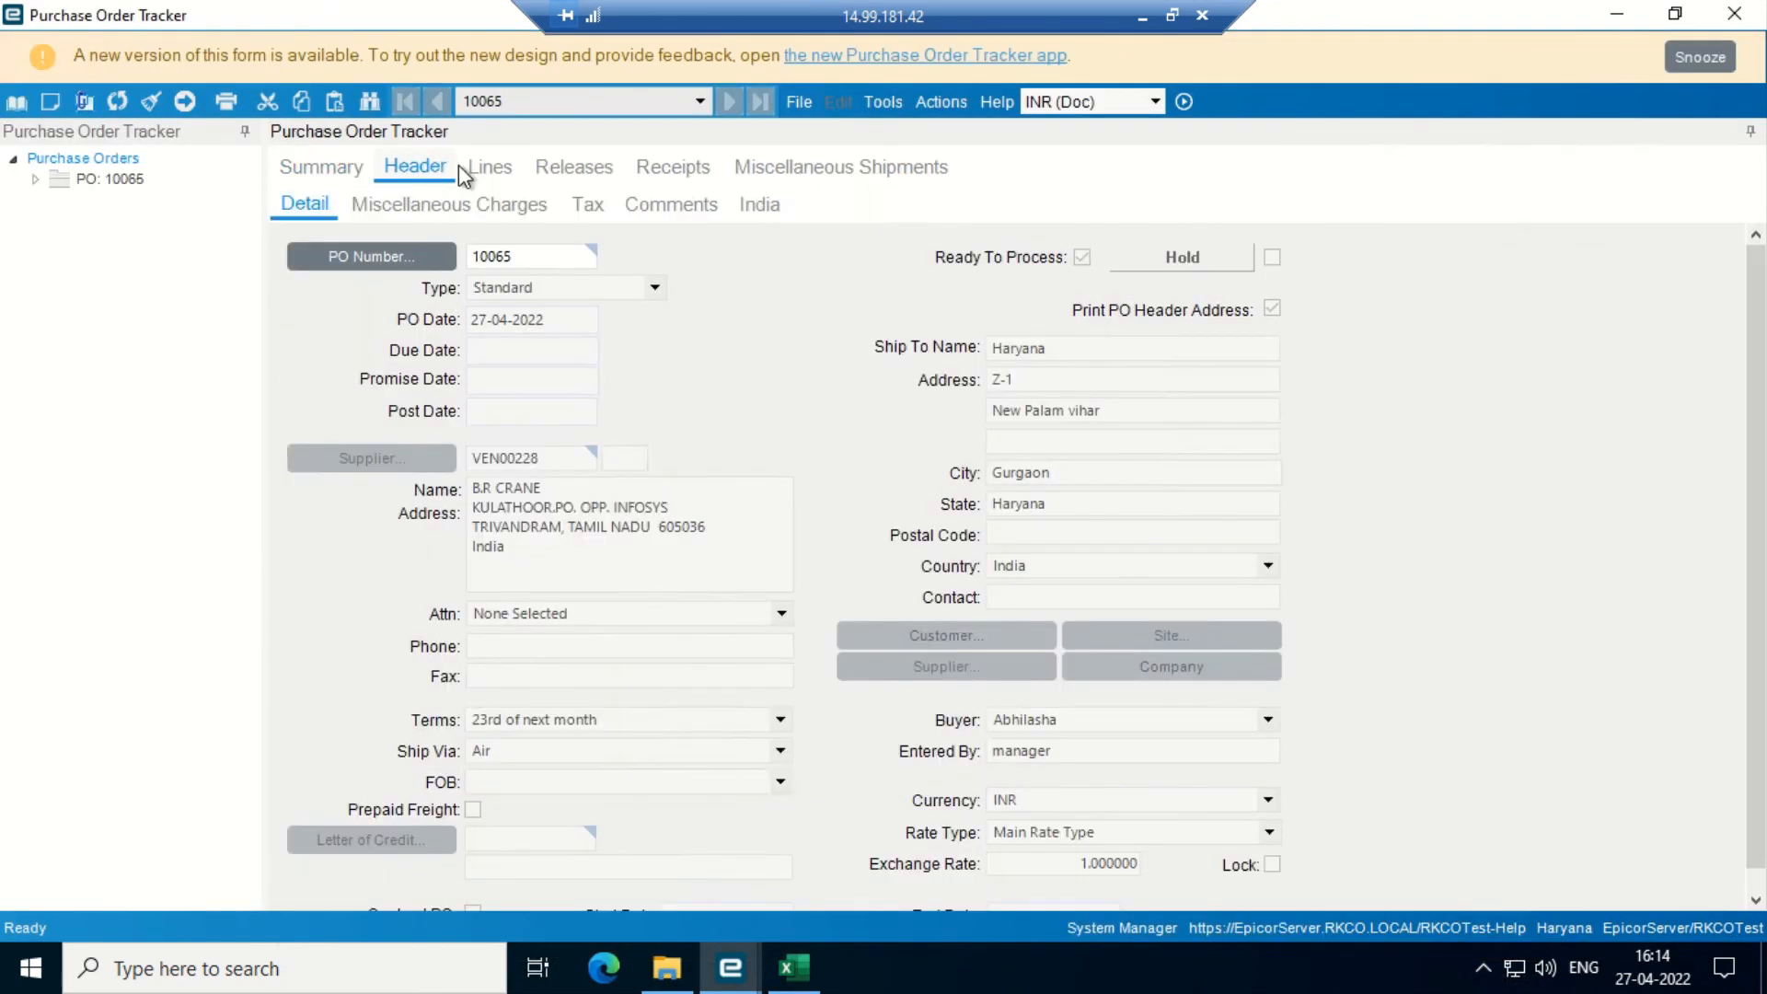
left_click(476, 175)
left_click(564, 170)
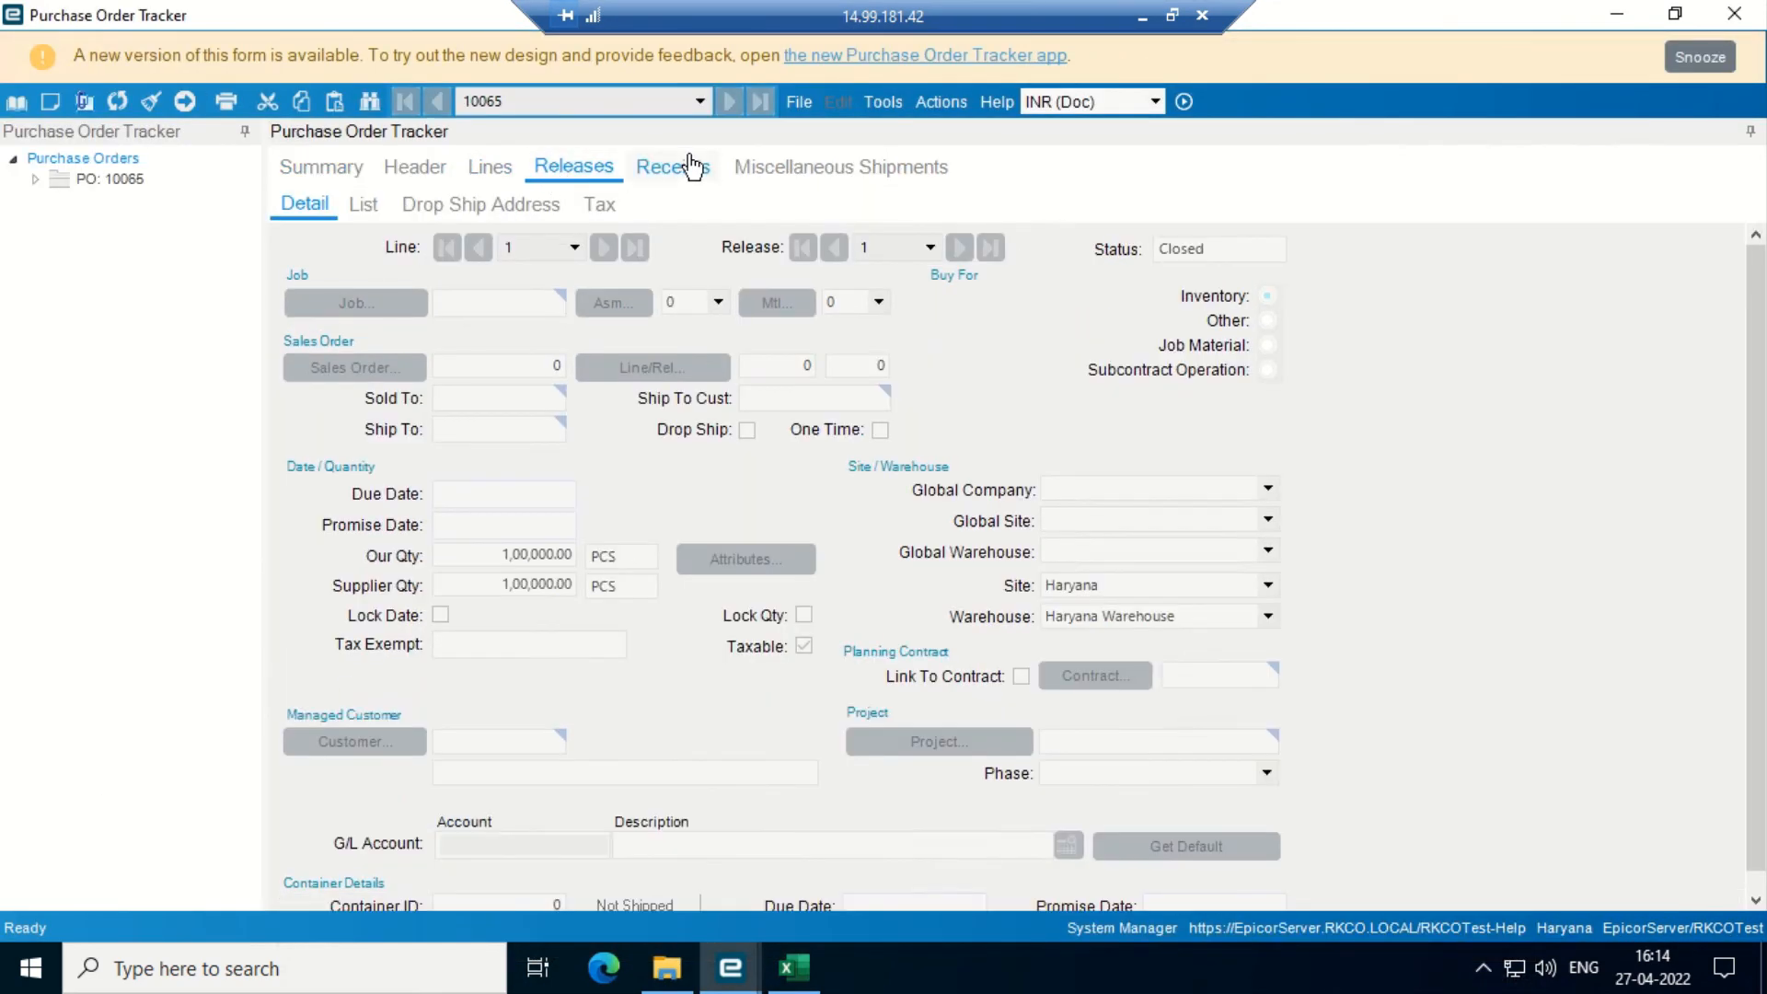
left_click(671, 167)
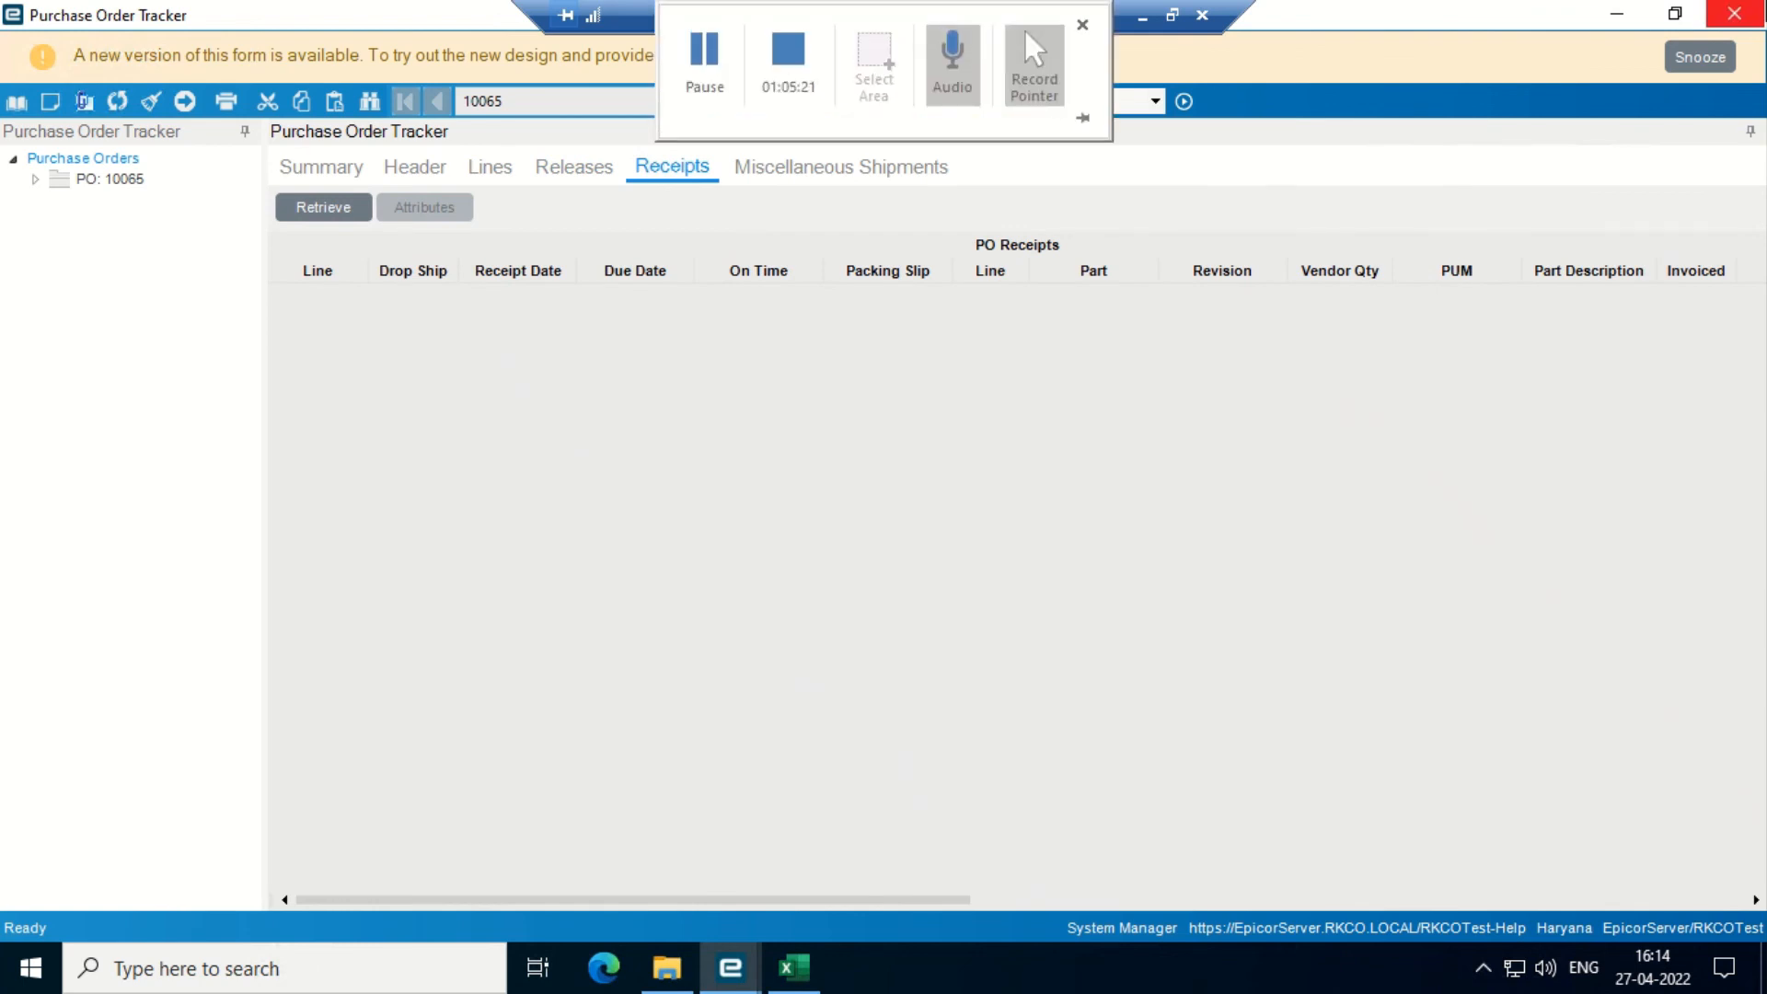
left_click(1735, 13)
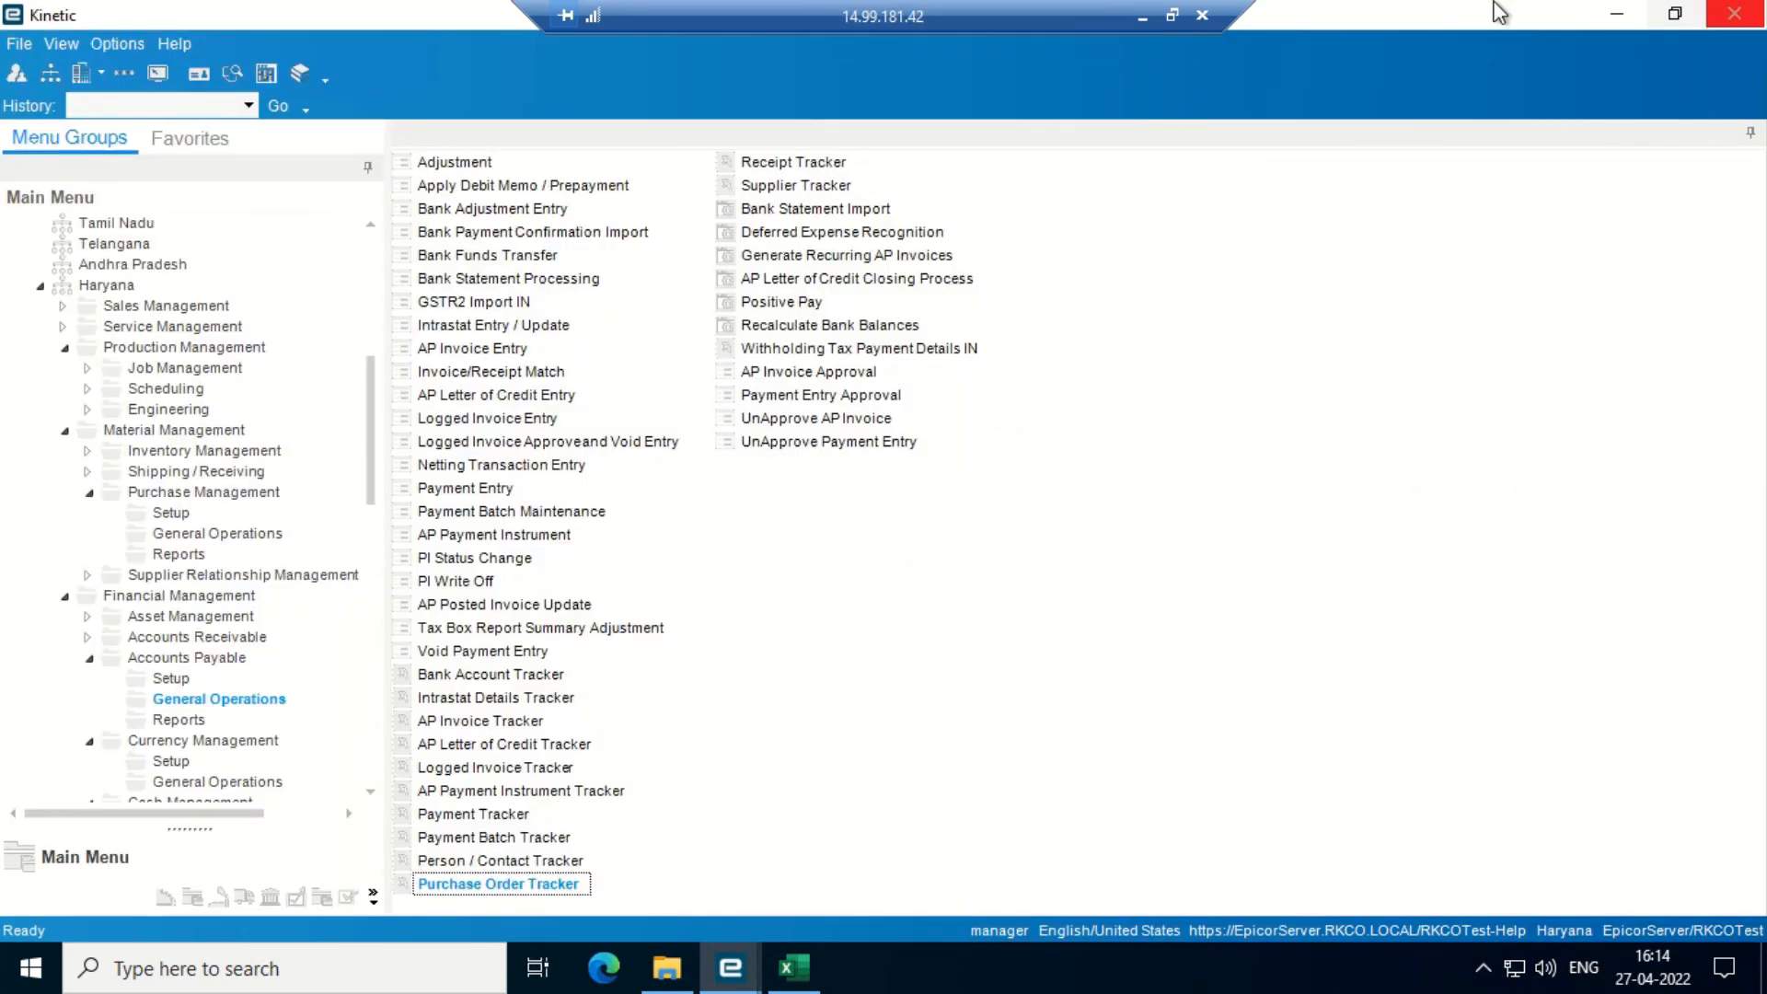
- Bring up the AP UAT script workbook, check row 17's AP invoice balance steps, then minimize it
left_click(1616, 14)
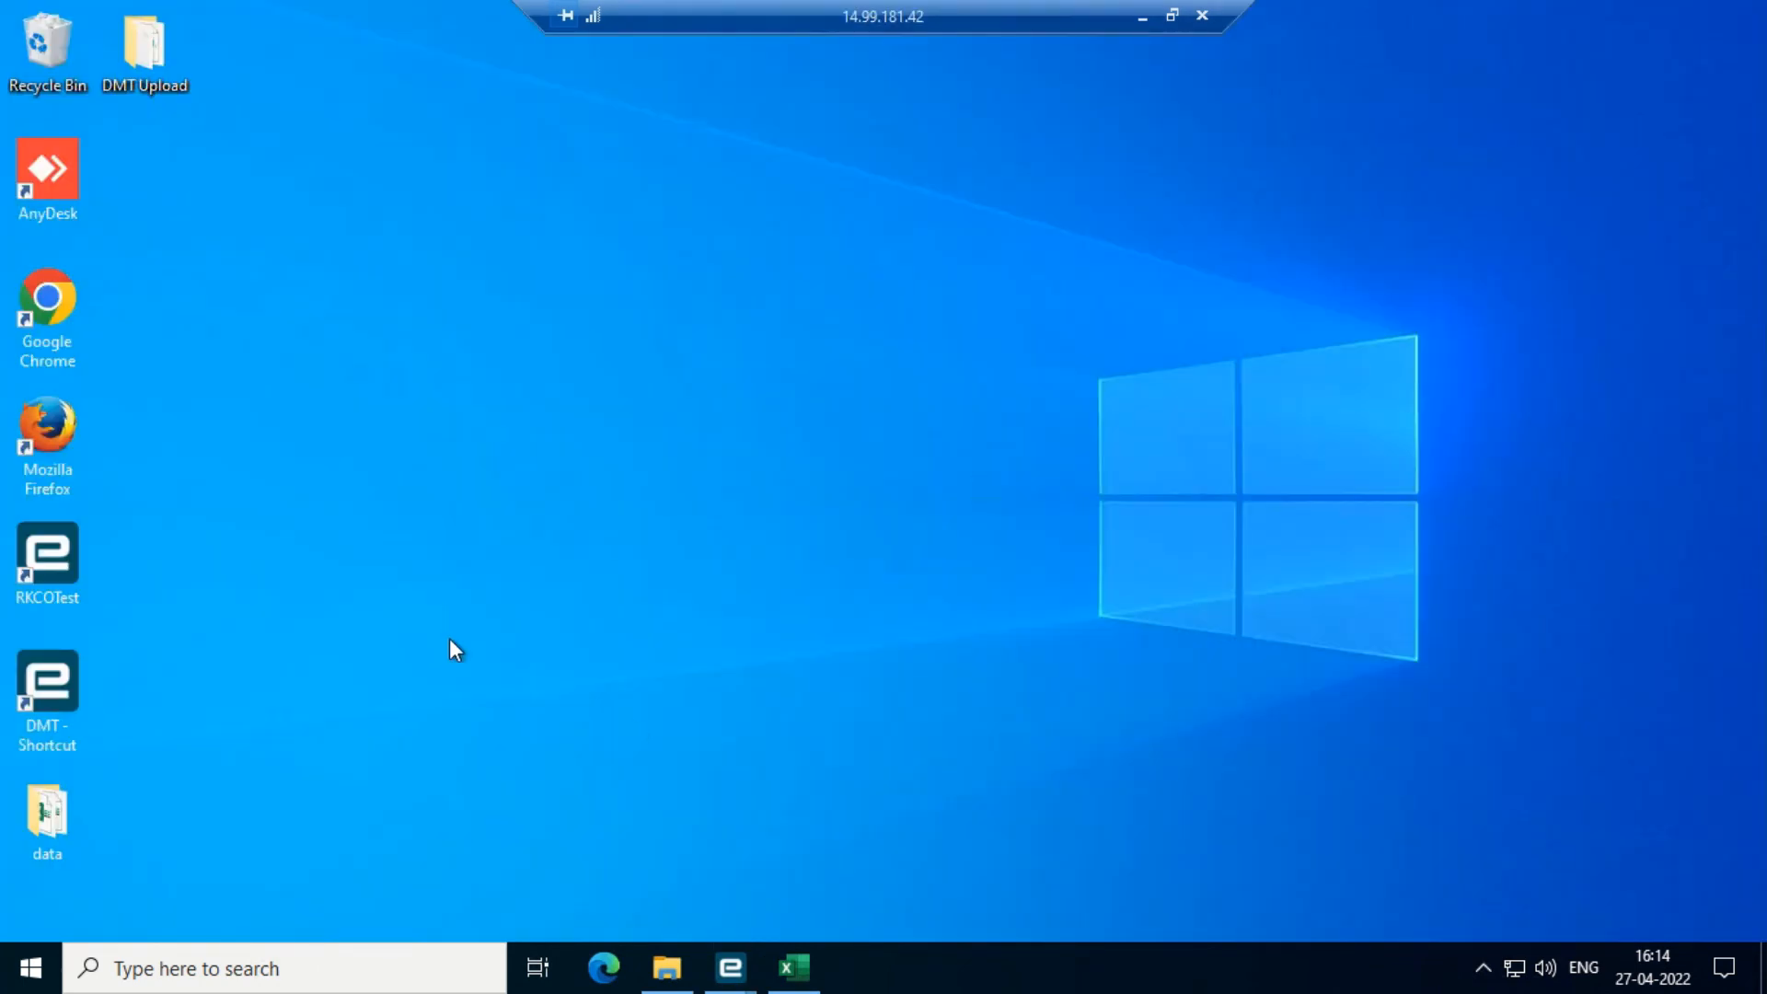
left_click(791, 966)
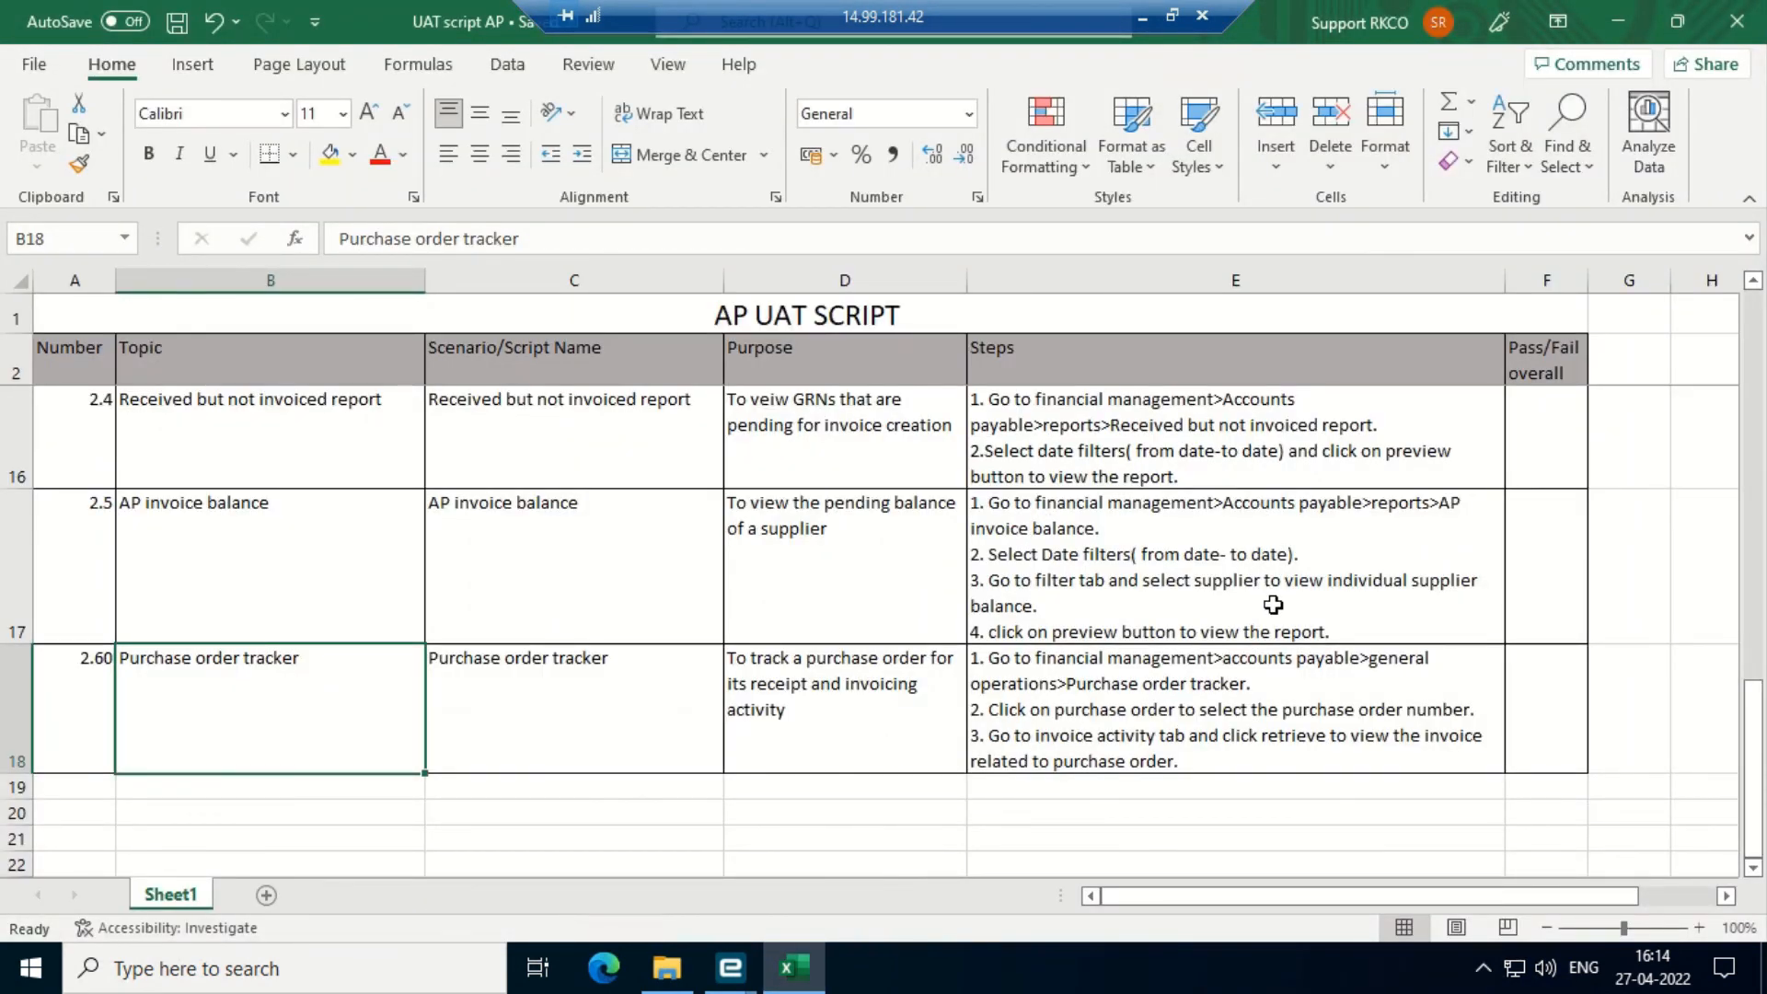
left_click(1216, 611)
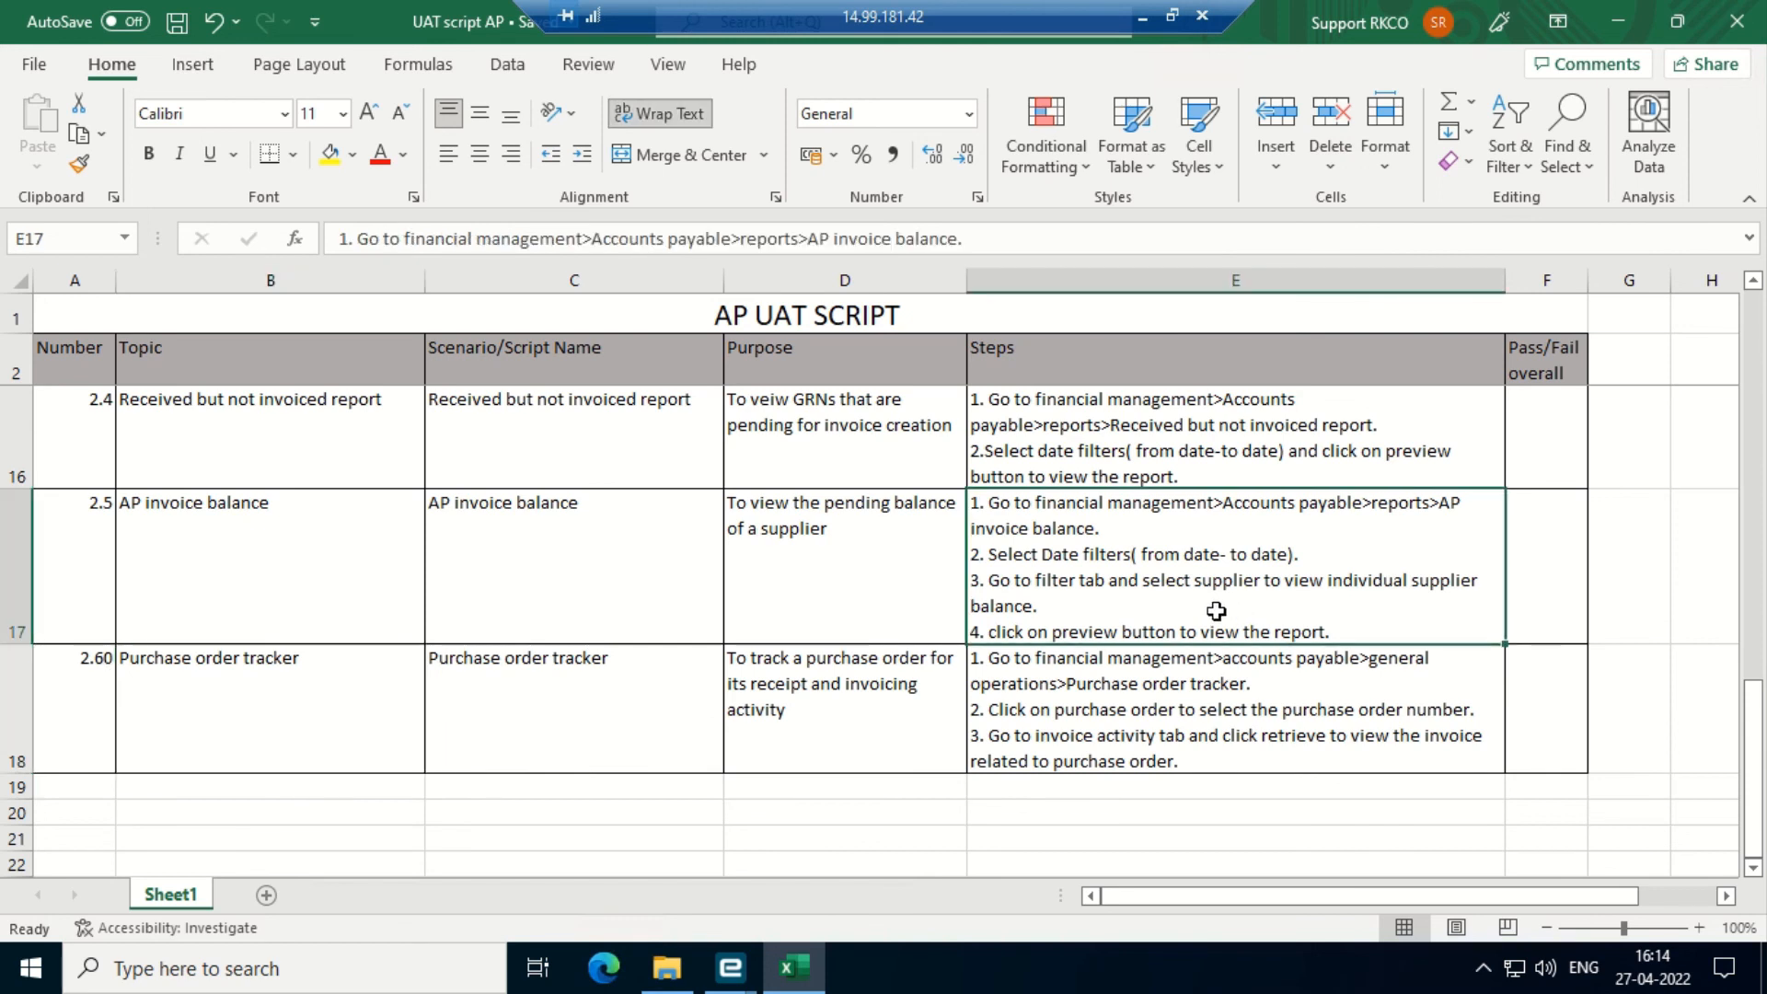
key("Left")
key("Left")
key("Left")
key("Left")
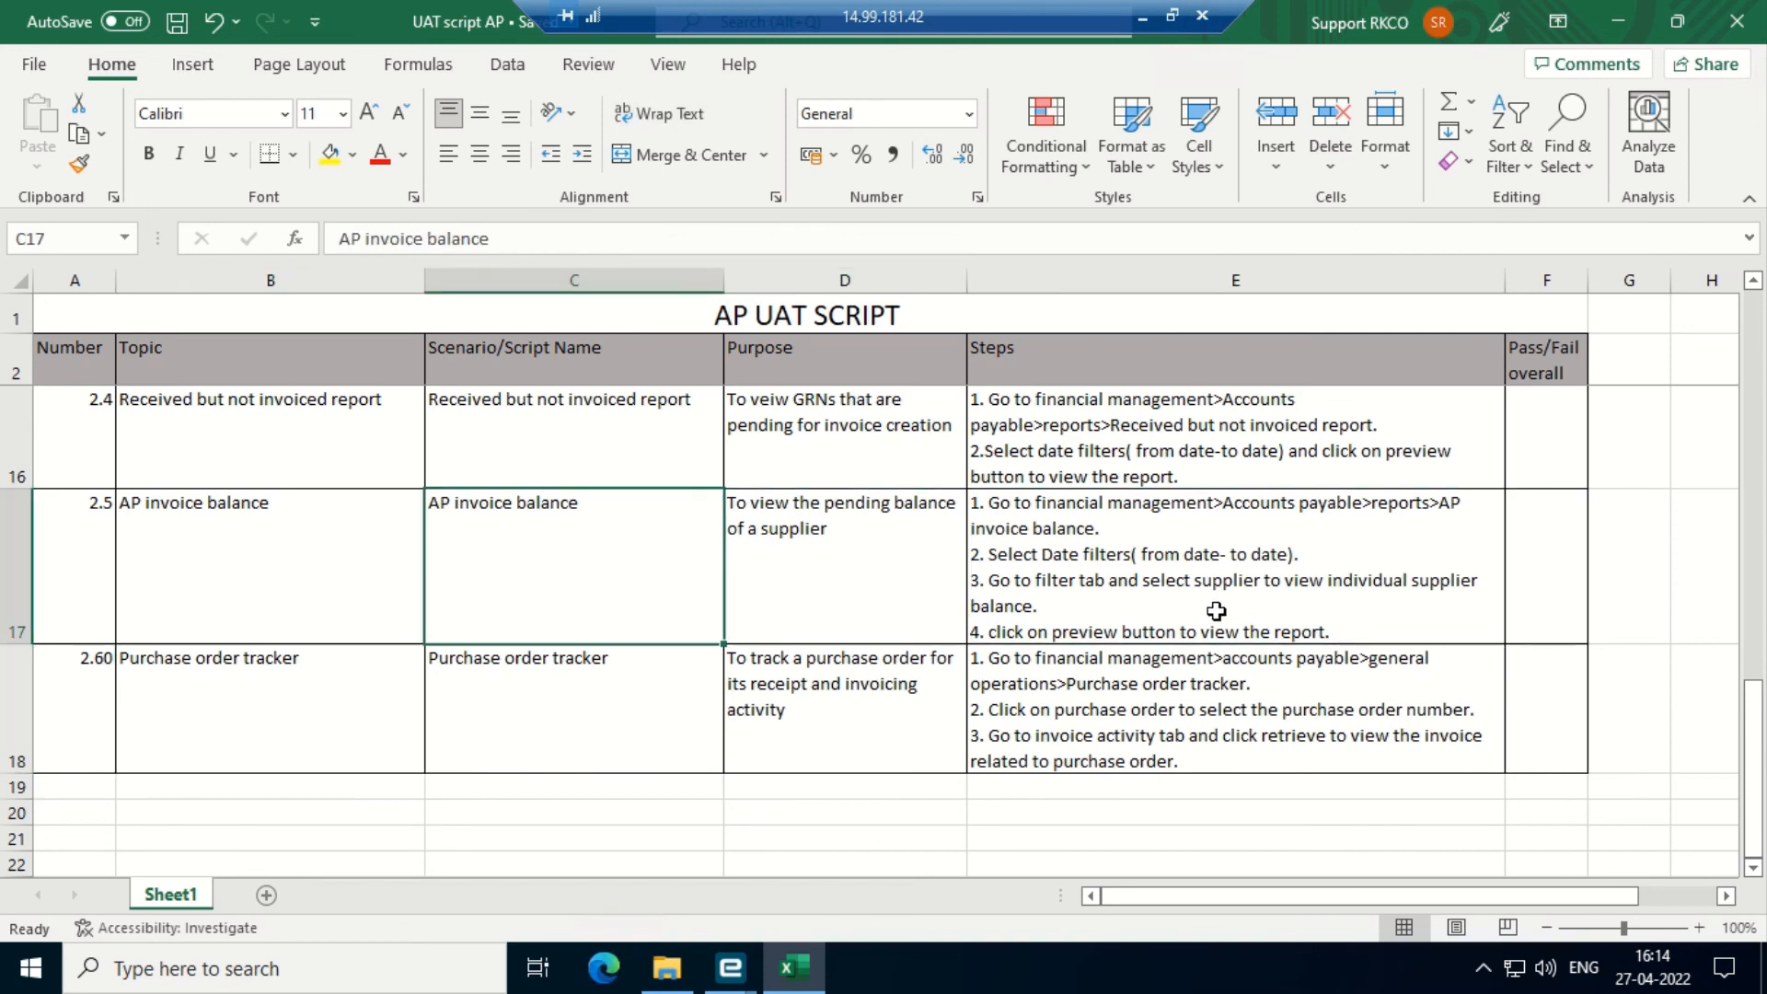
key("Right")
key("Down")
key("Down")
key("Down")
key("Up")
key("Up")
key("Up")
key("Up")
key("Up")
key("Up")
key("Up")
key("Up")
key("Up")
key("Up")
key("Up")
key("Up")
key("Up")
key("Up")
key("Up")
key("Up")
key("Up")
key("Up")
key("Up")
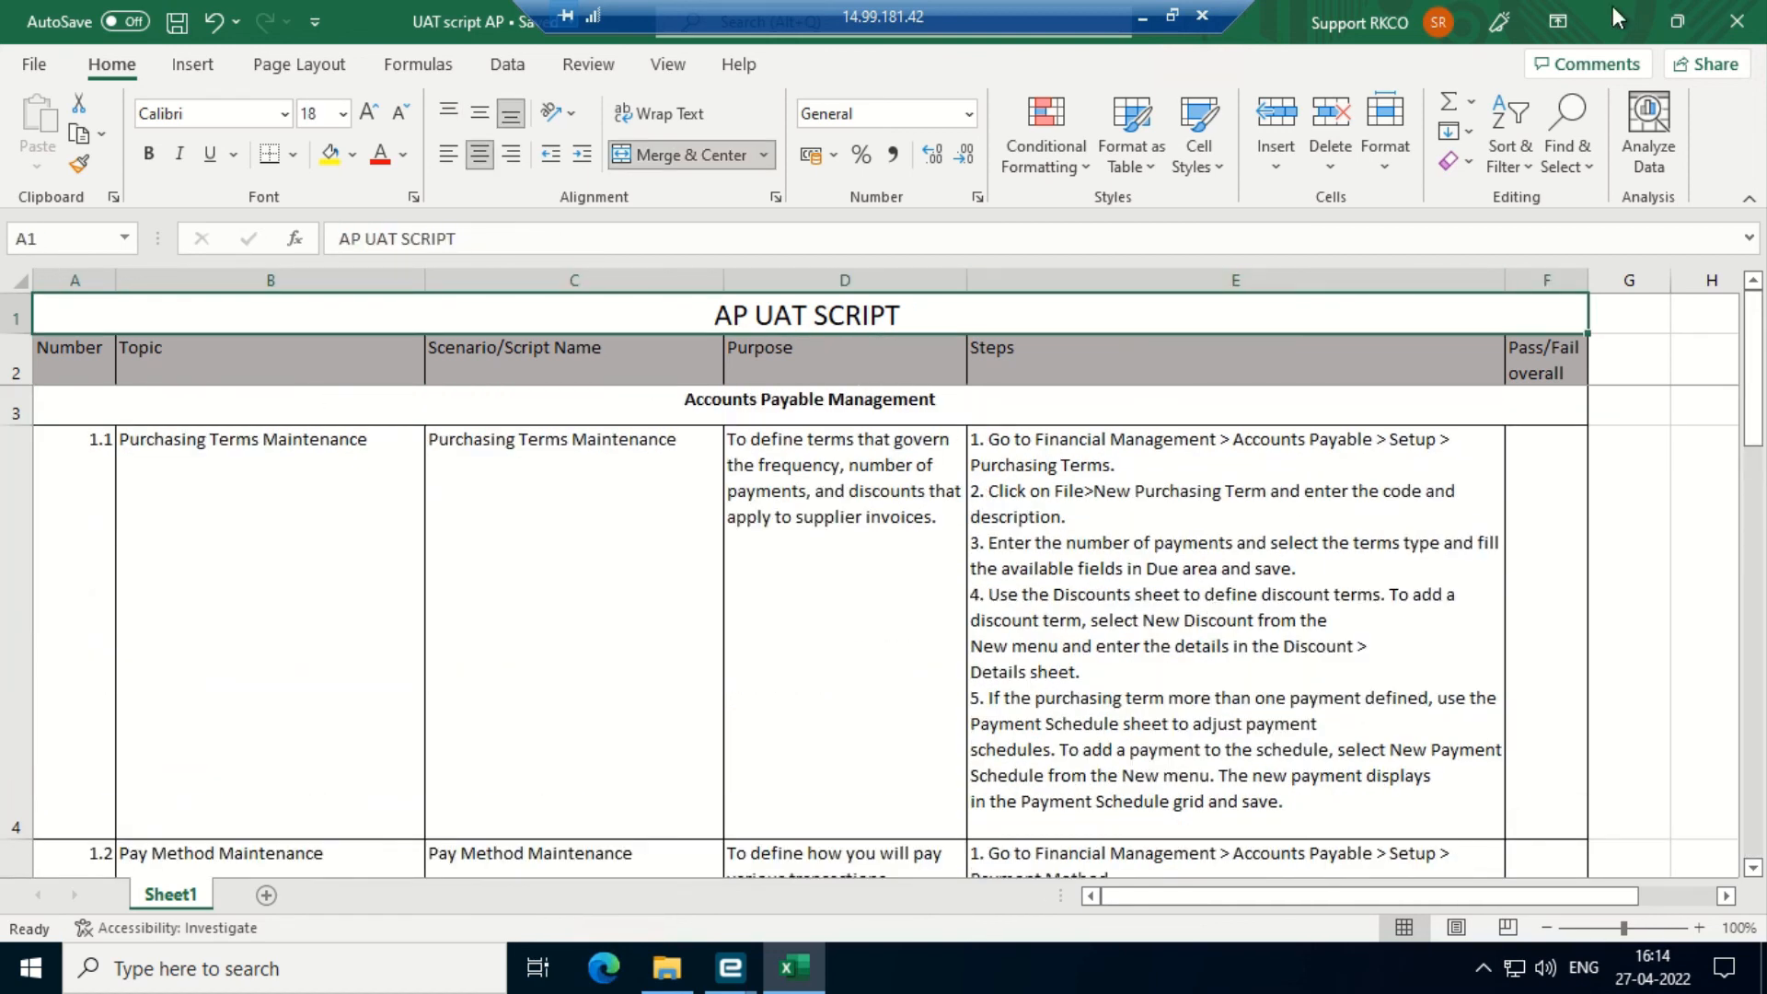
left_click(1623, 22)
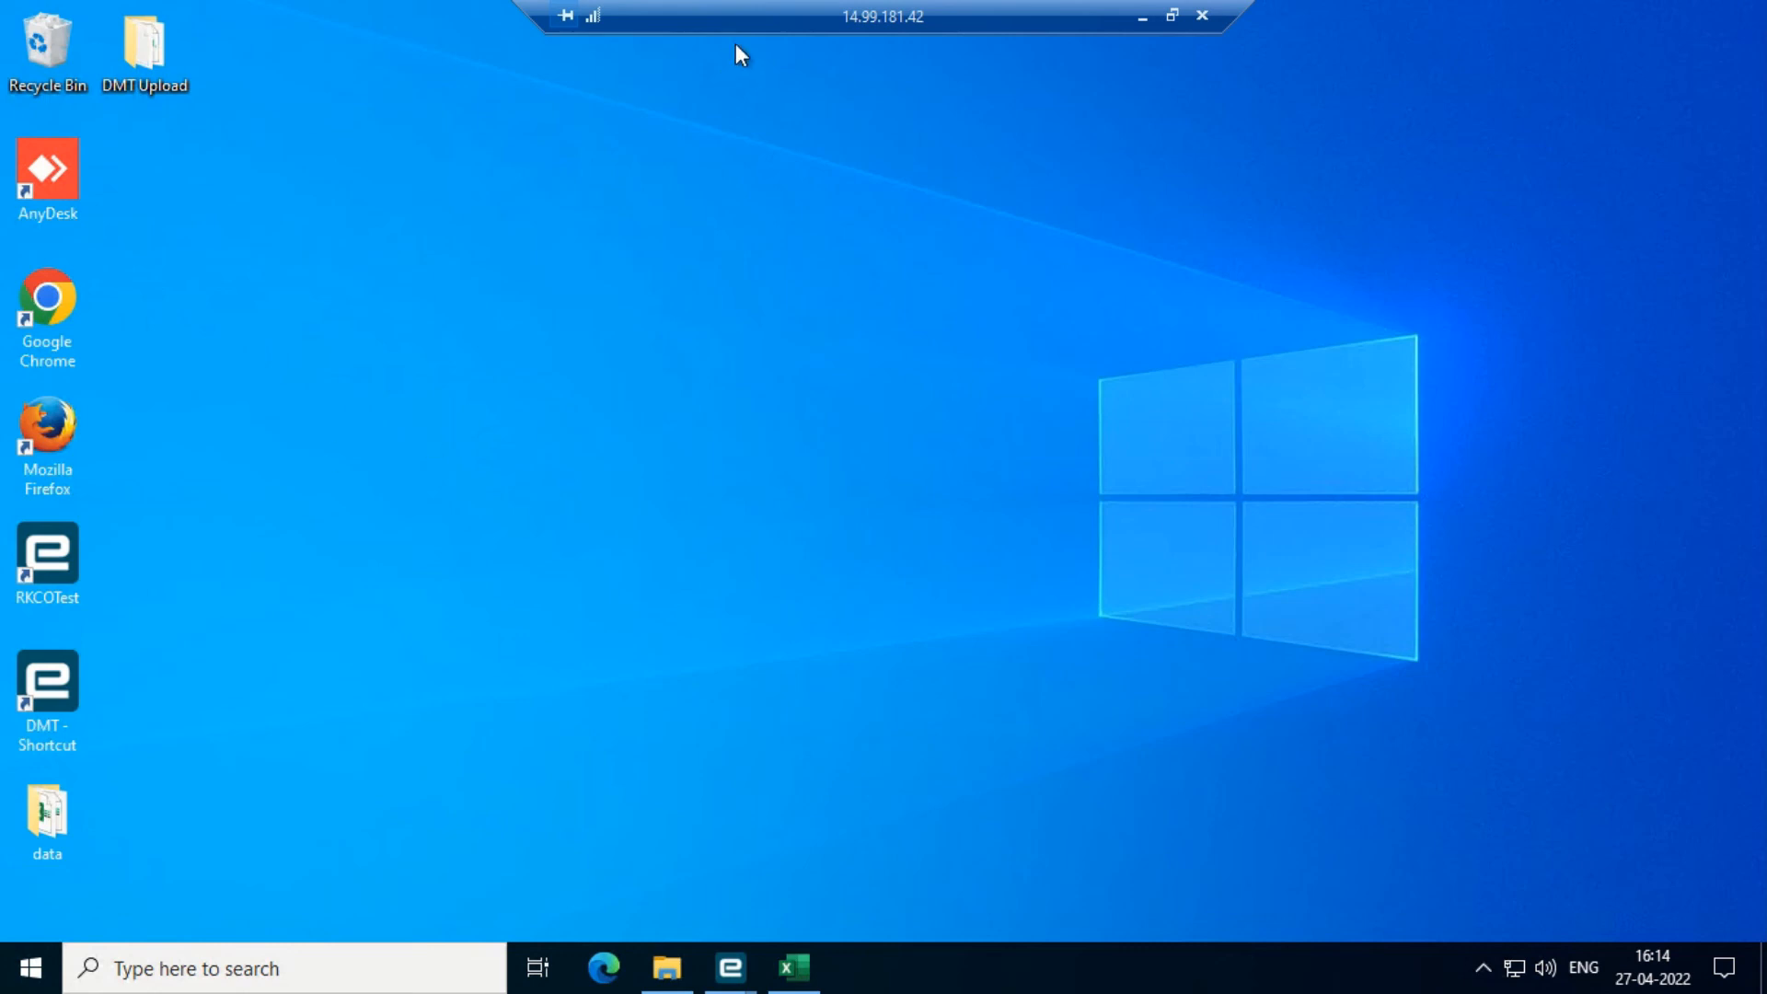
- Leave the remote session and open the UAT Scripts folder inside RKCO Project
left_click(1142, 15)
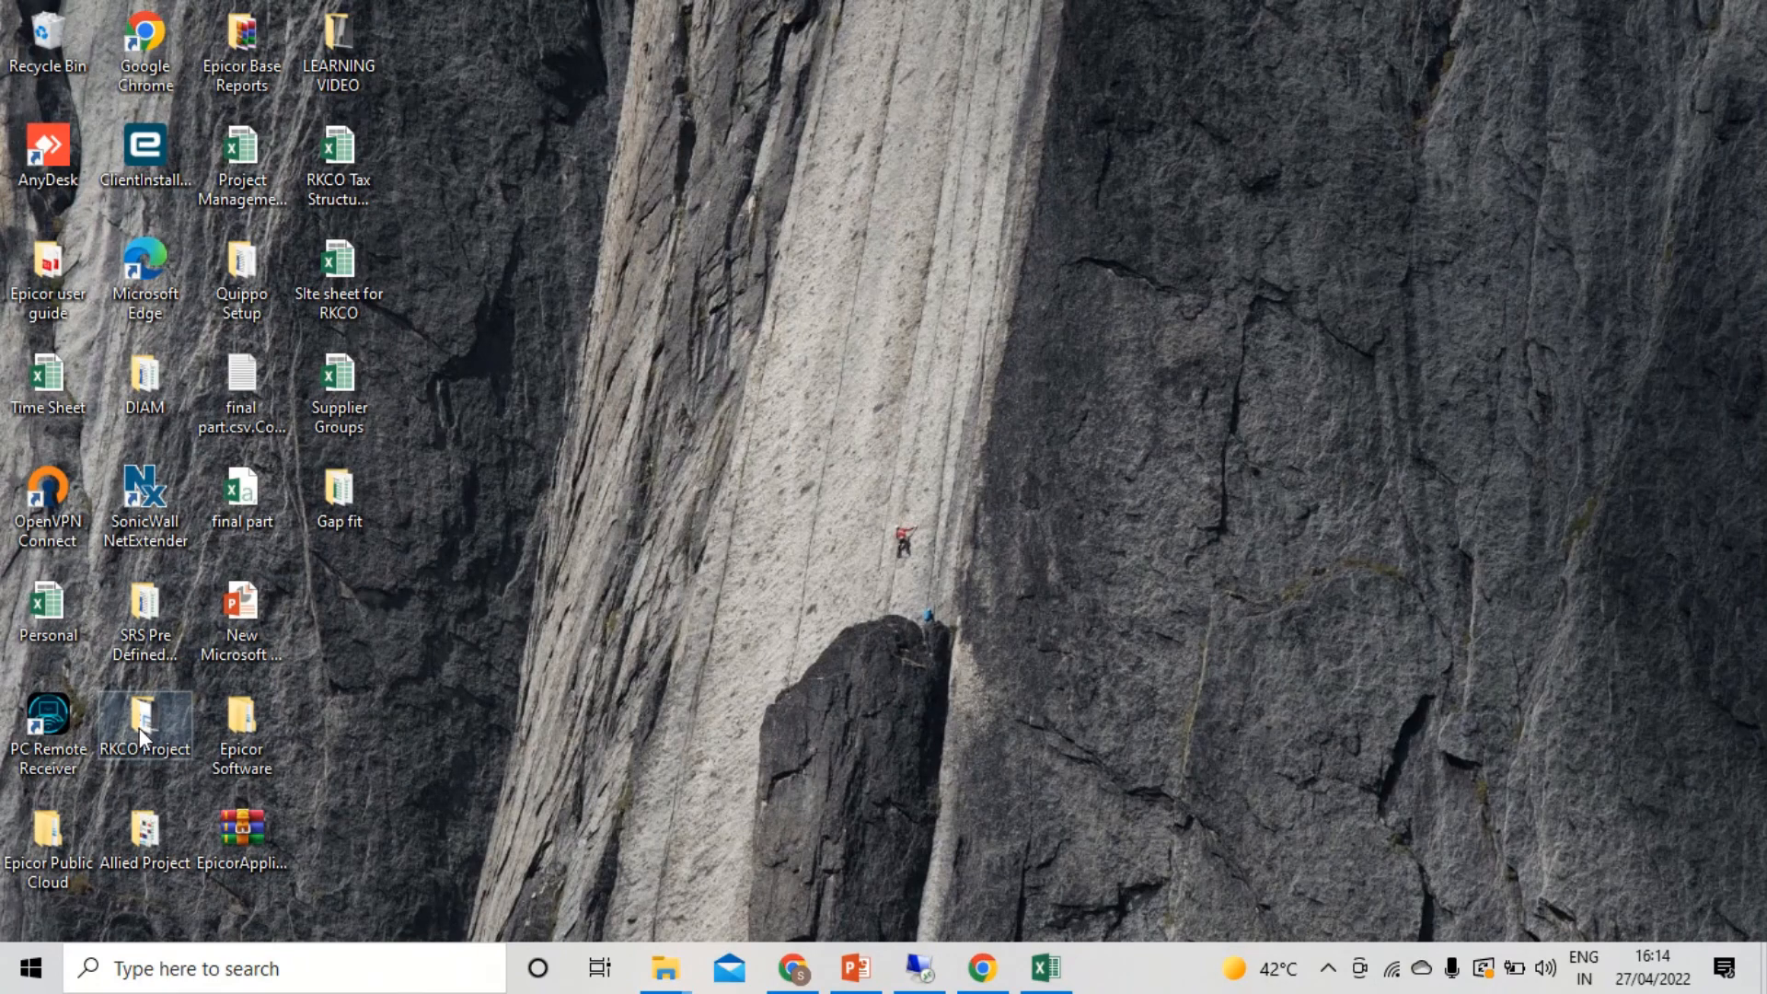
left_click(146, 699)
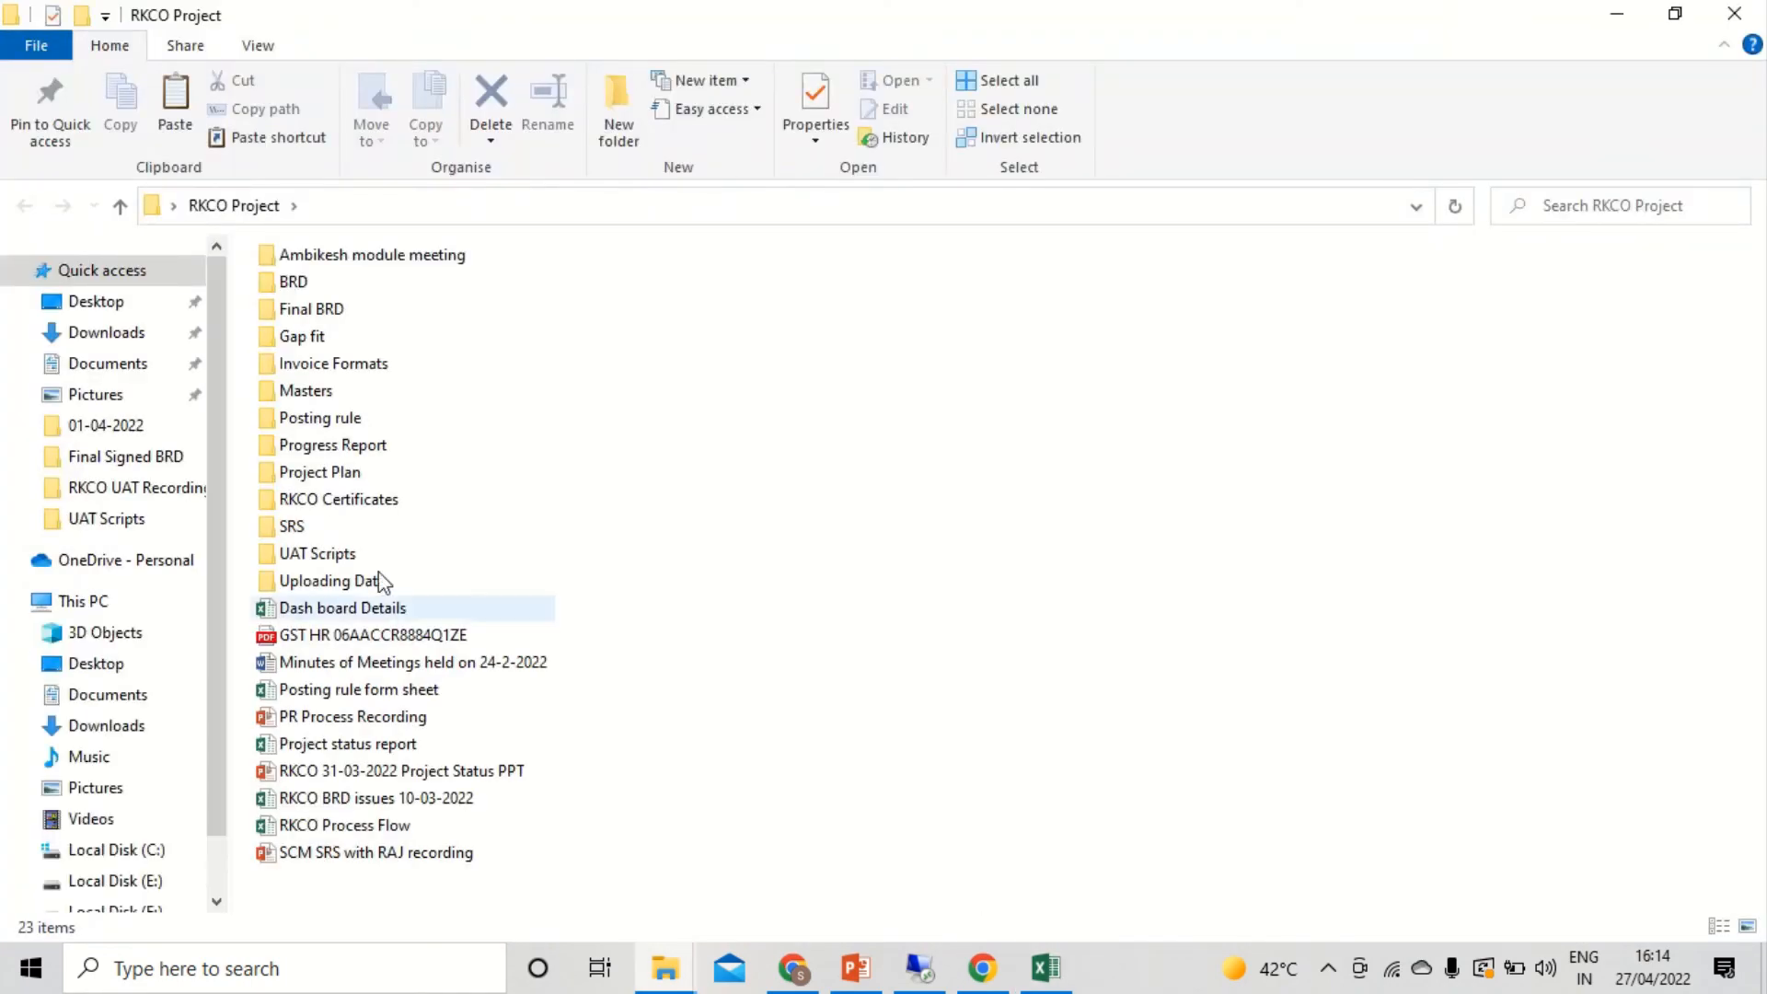
left_click(312, 554)
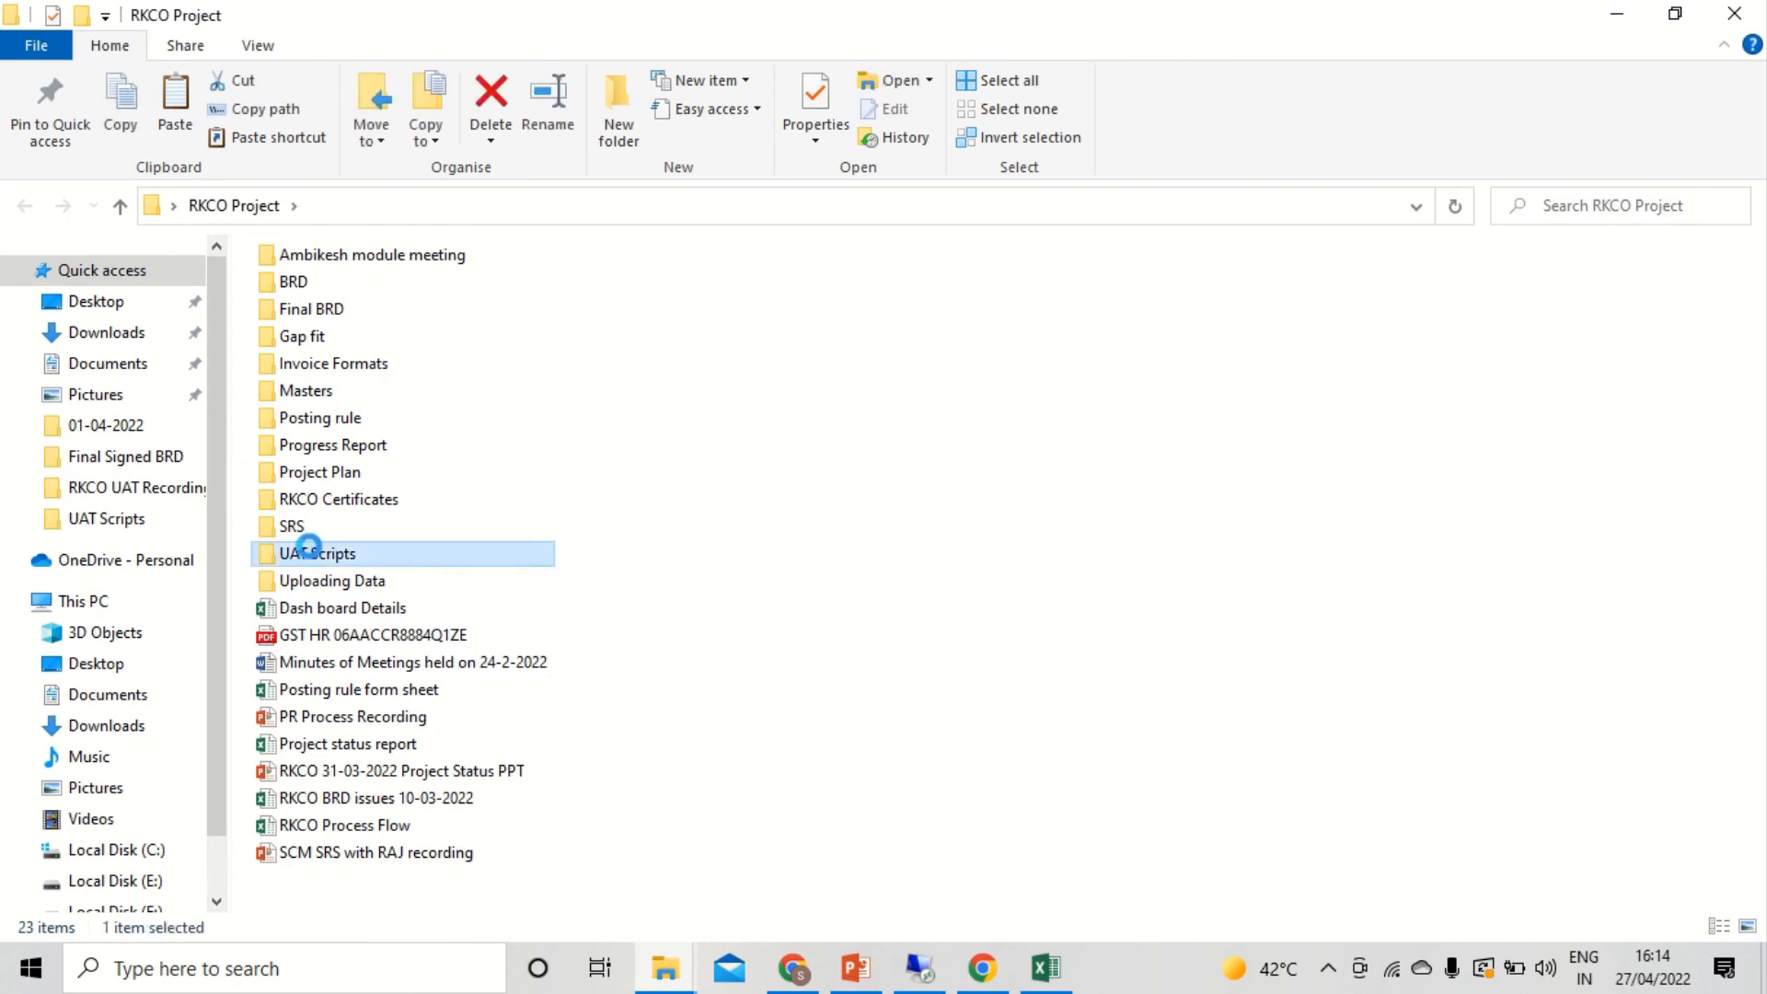
double_click(313, 554)
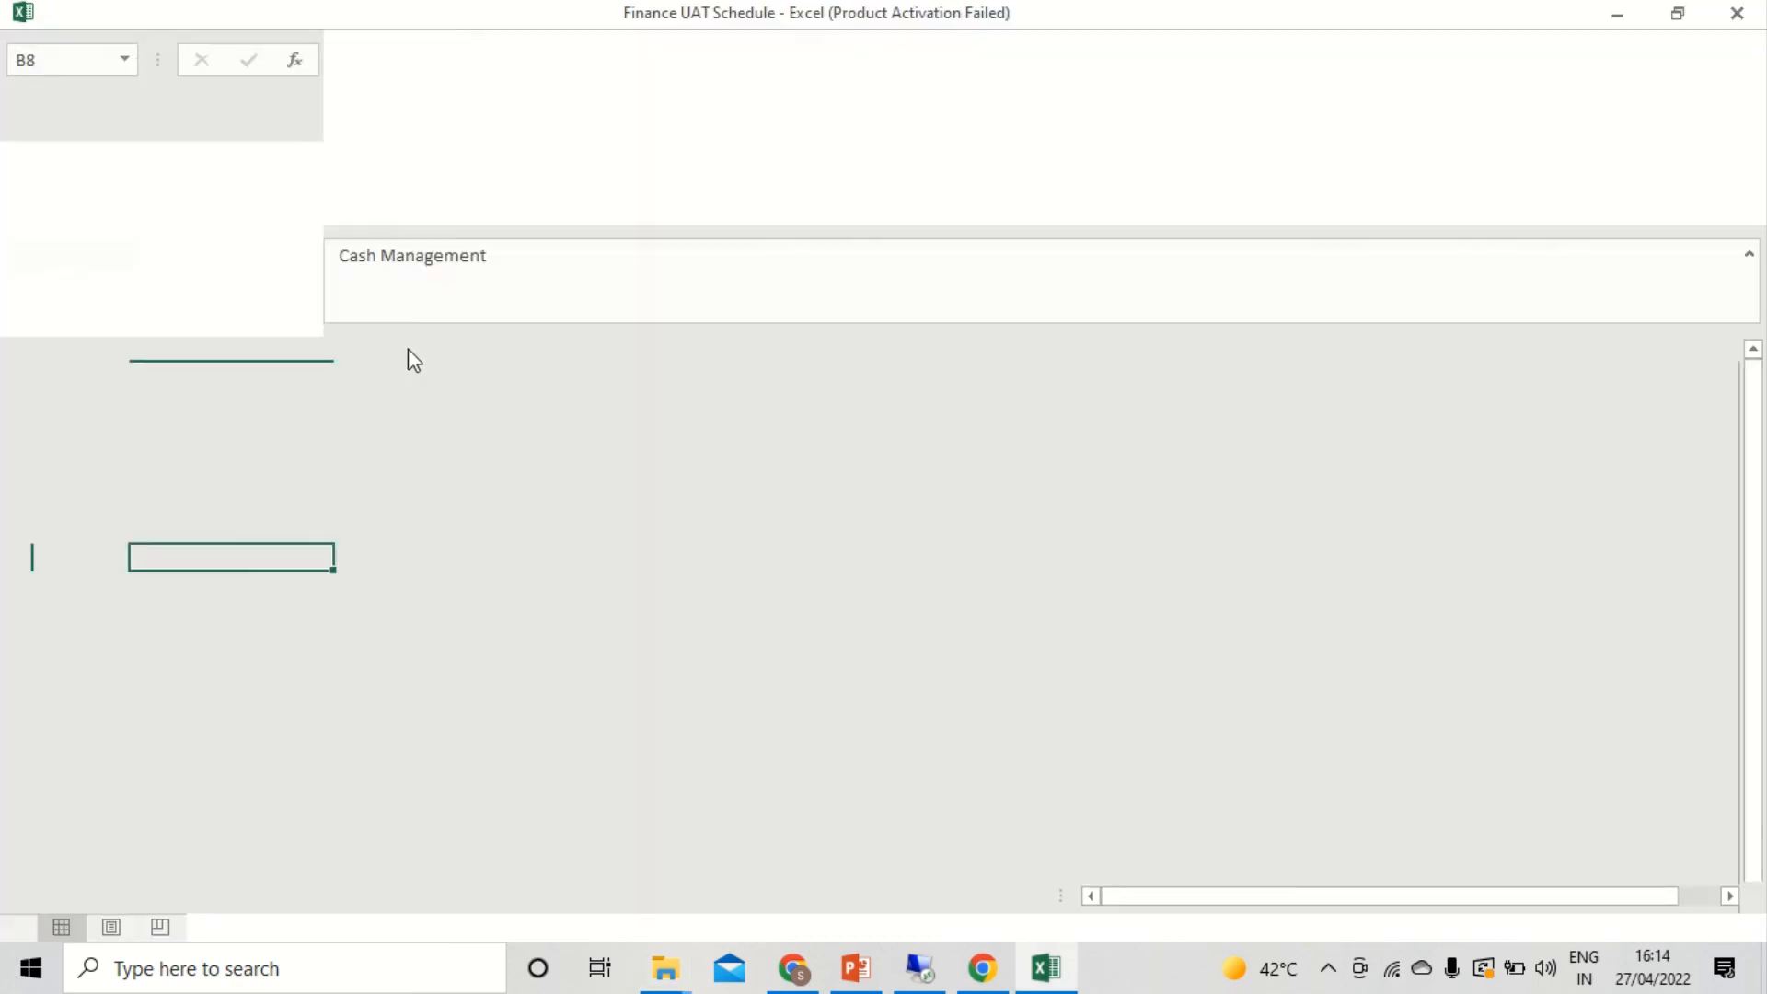
- Check the Sales & CRM session date, 01/05/2022, against today's date in the April 2022 calendar
key("Down")
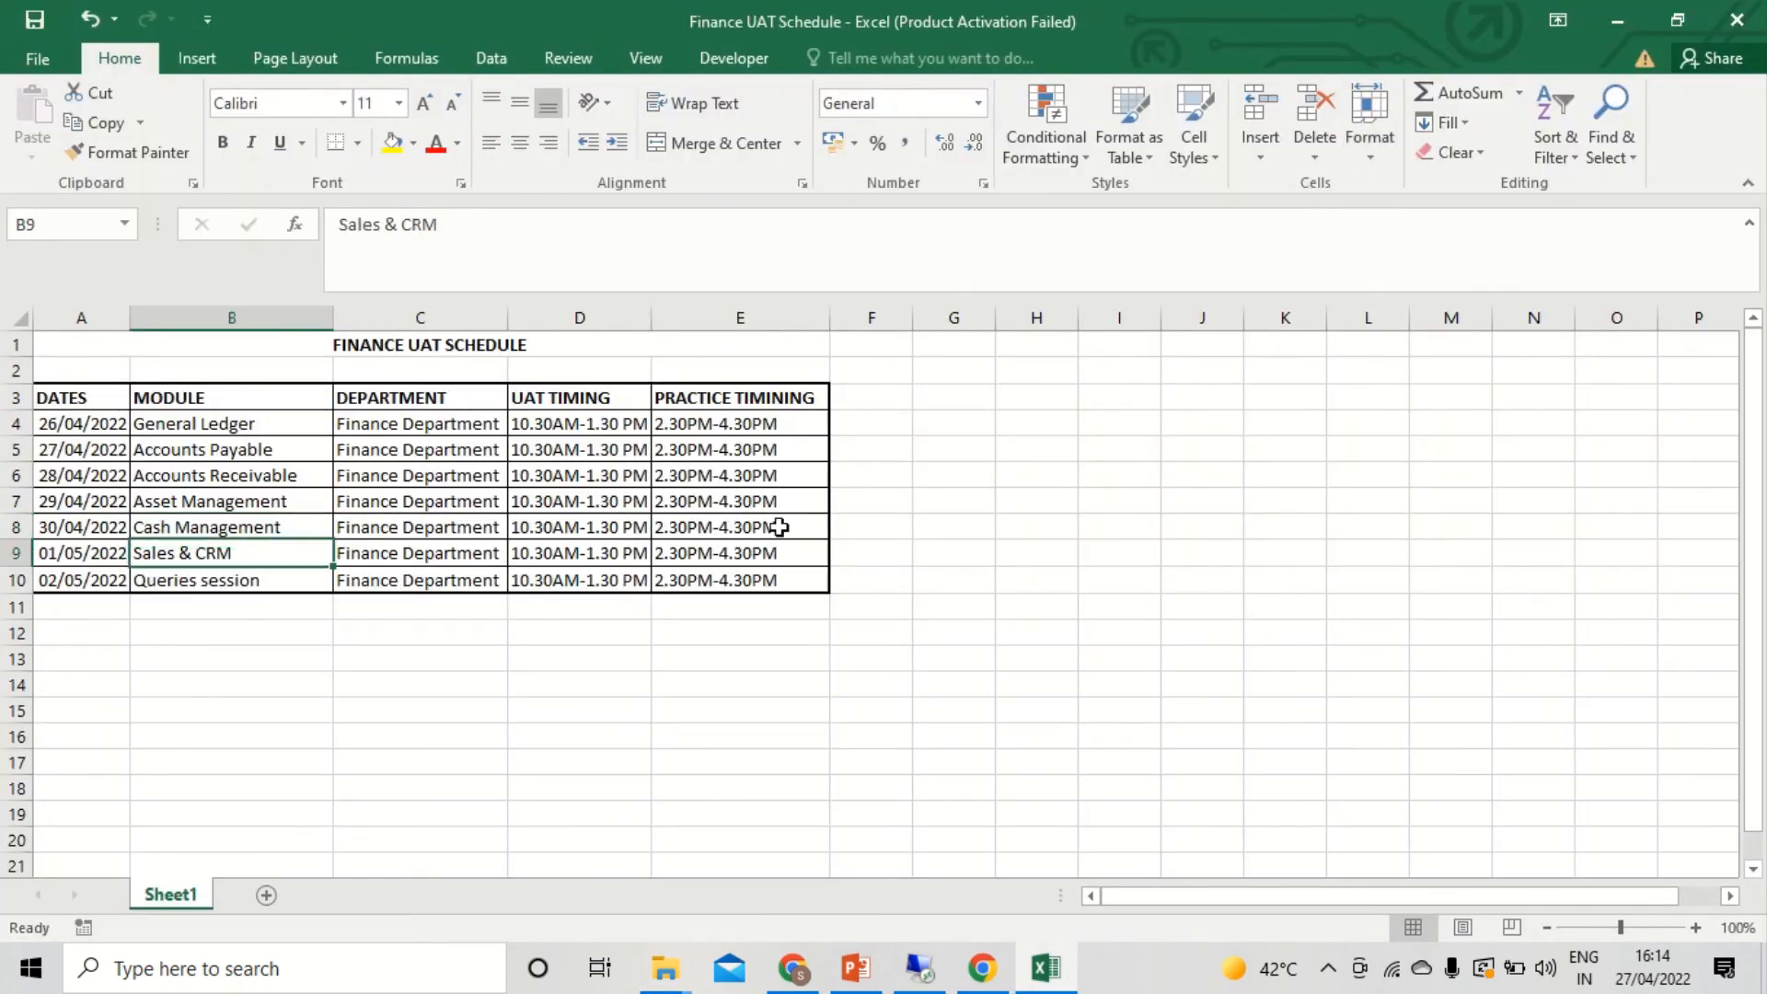
key("Left")
key("Right")
left_click(1636, 978)
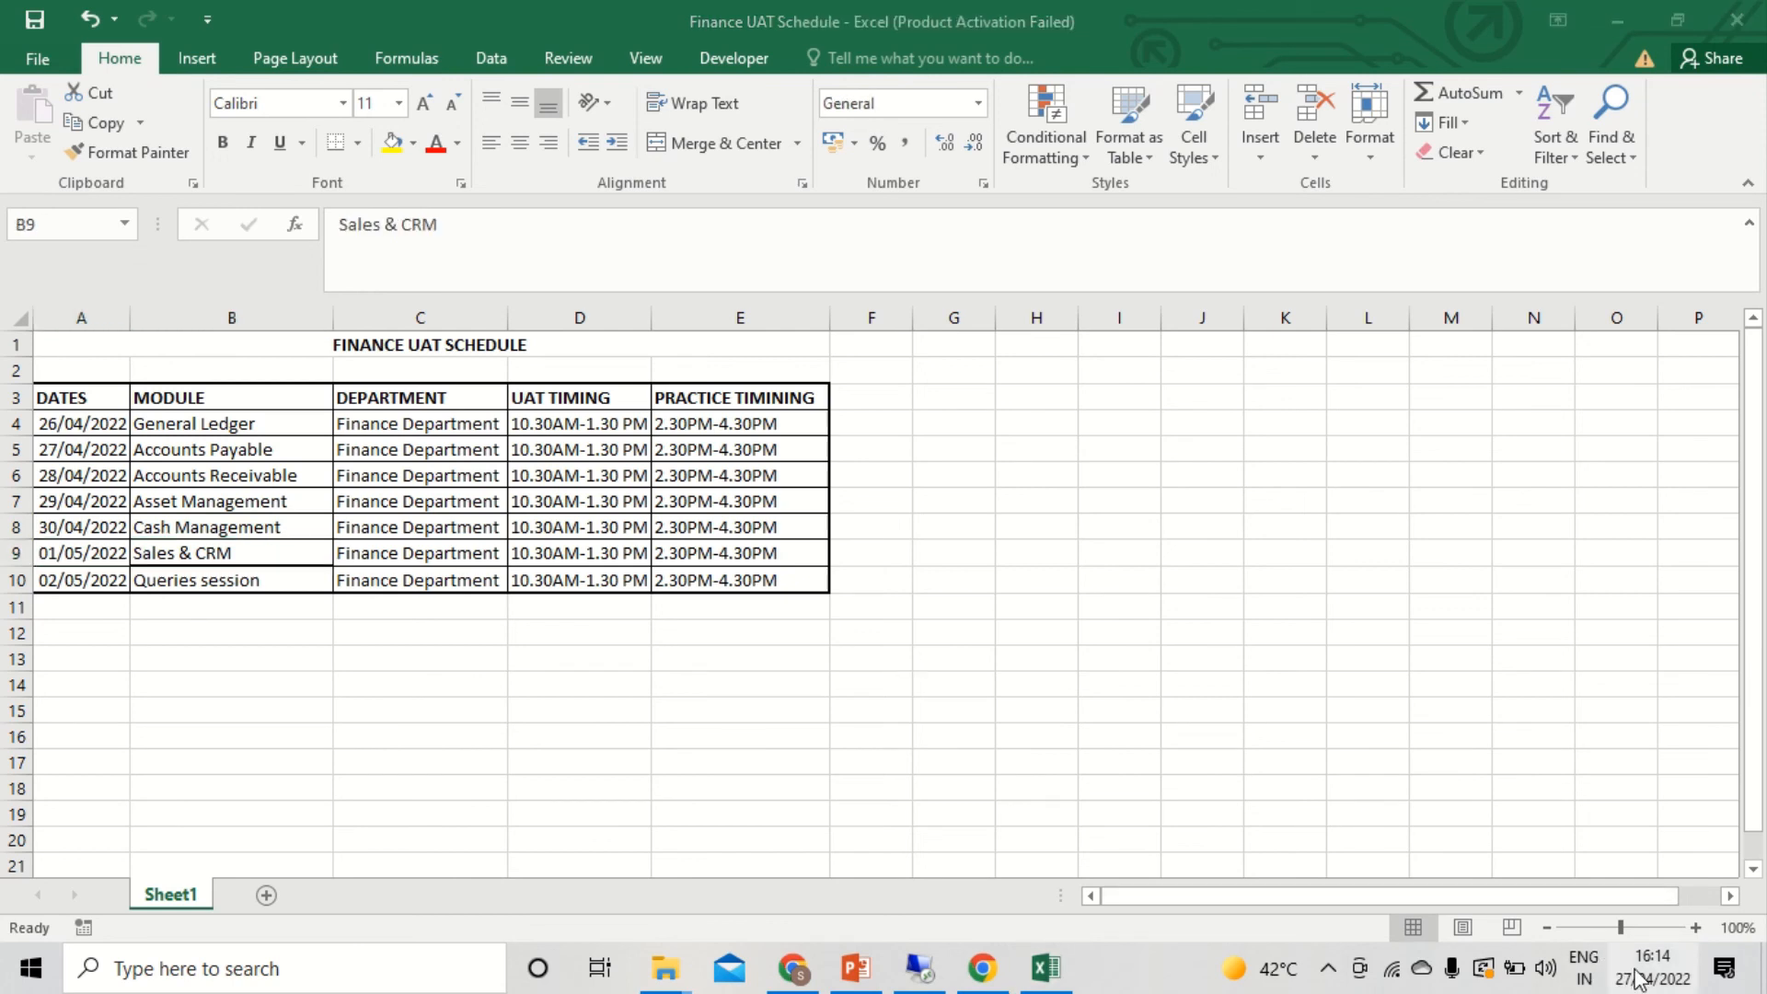